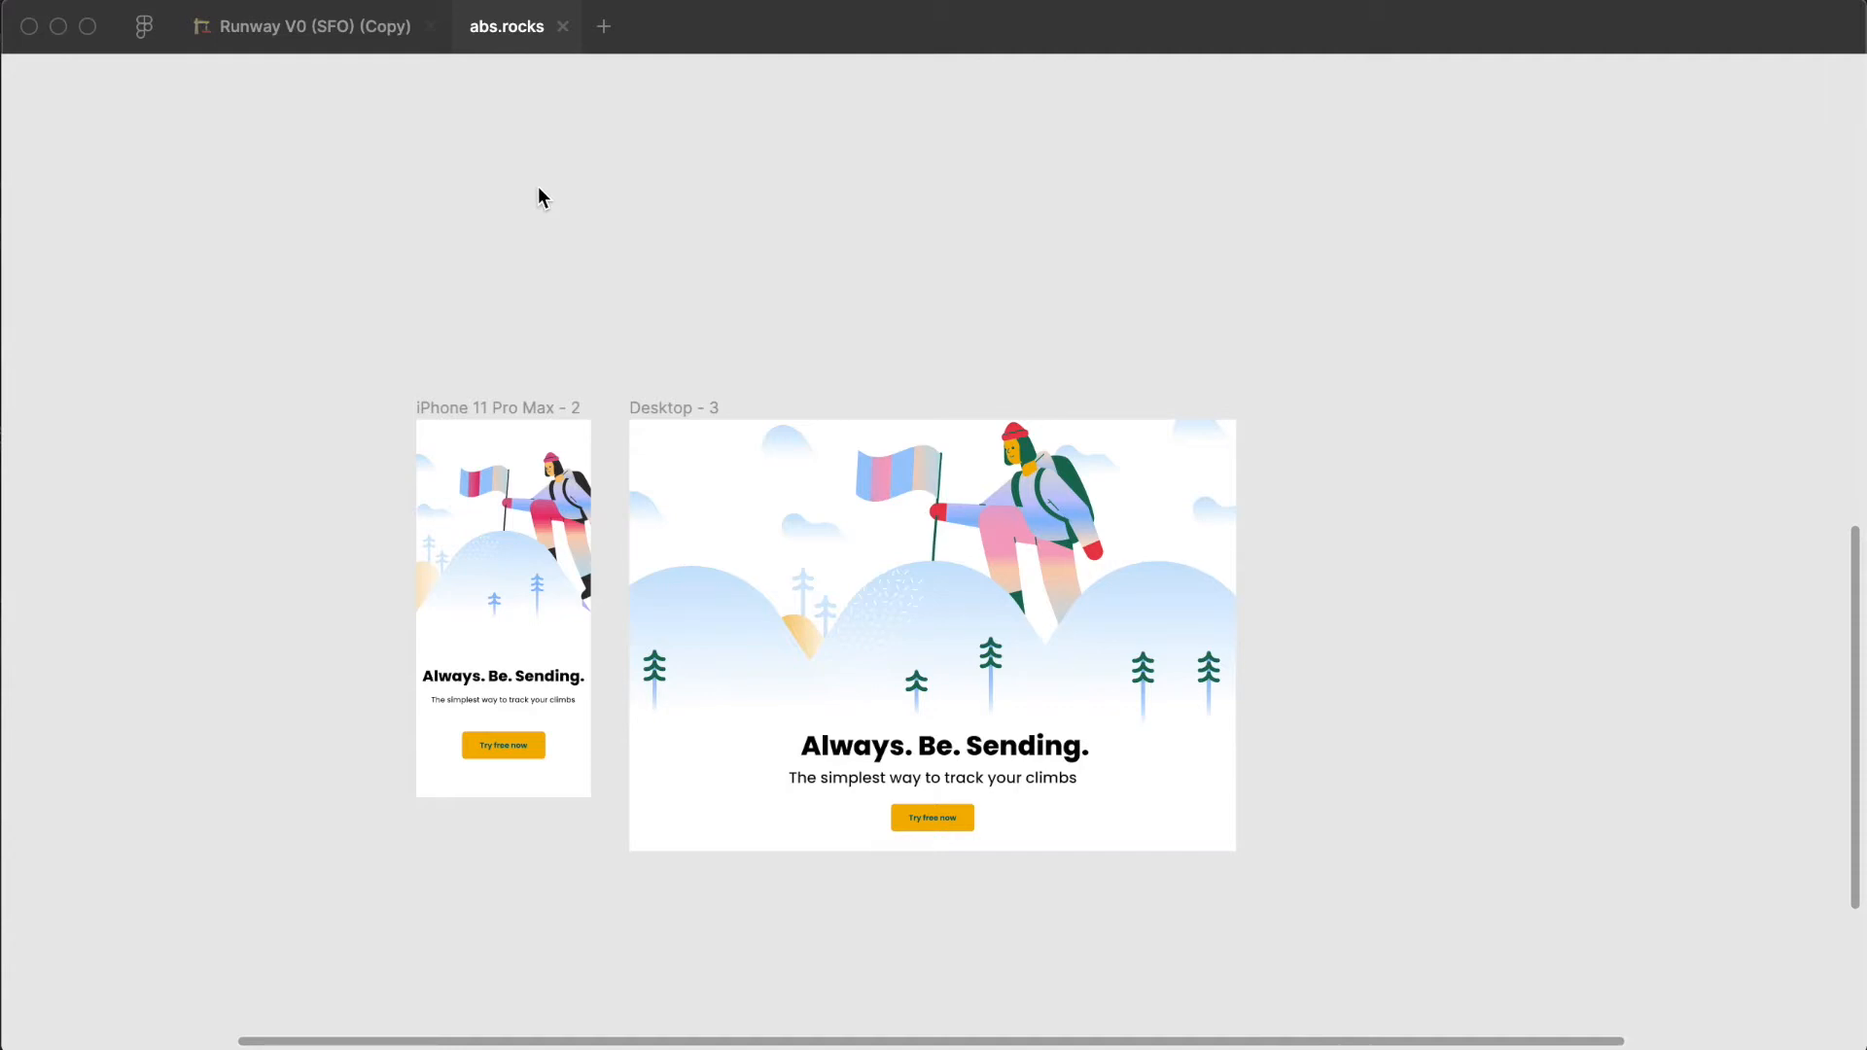
- Copy the Desktop - 3 frame of the landing page design
scroll(1286, 521, "down", 3)
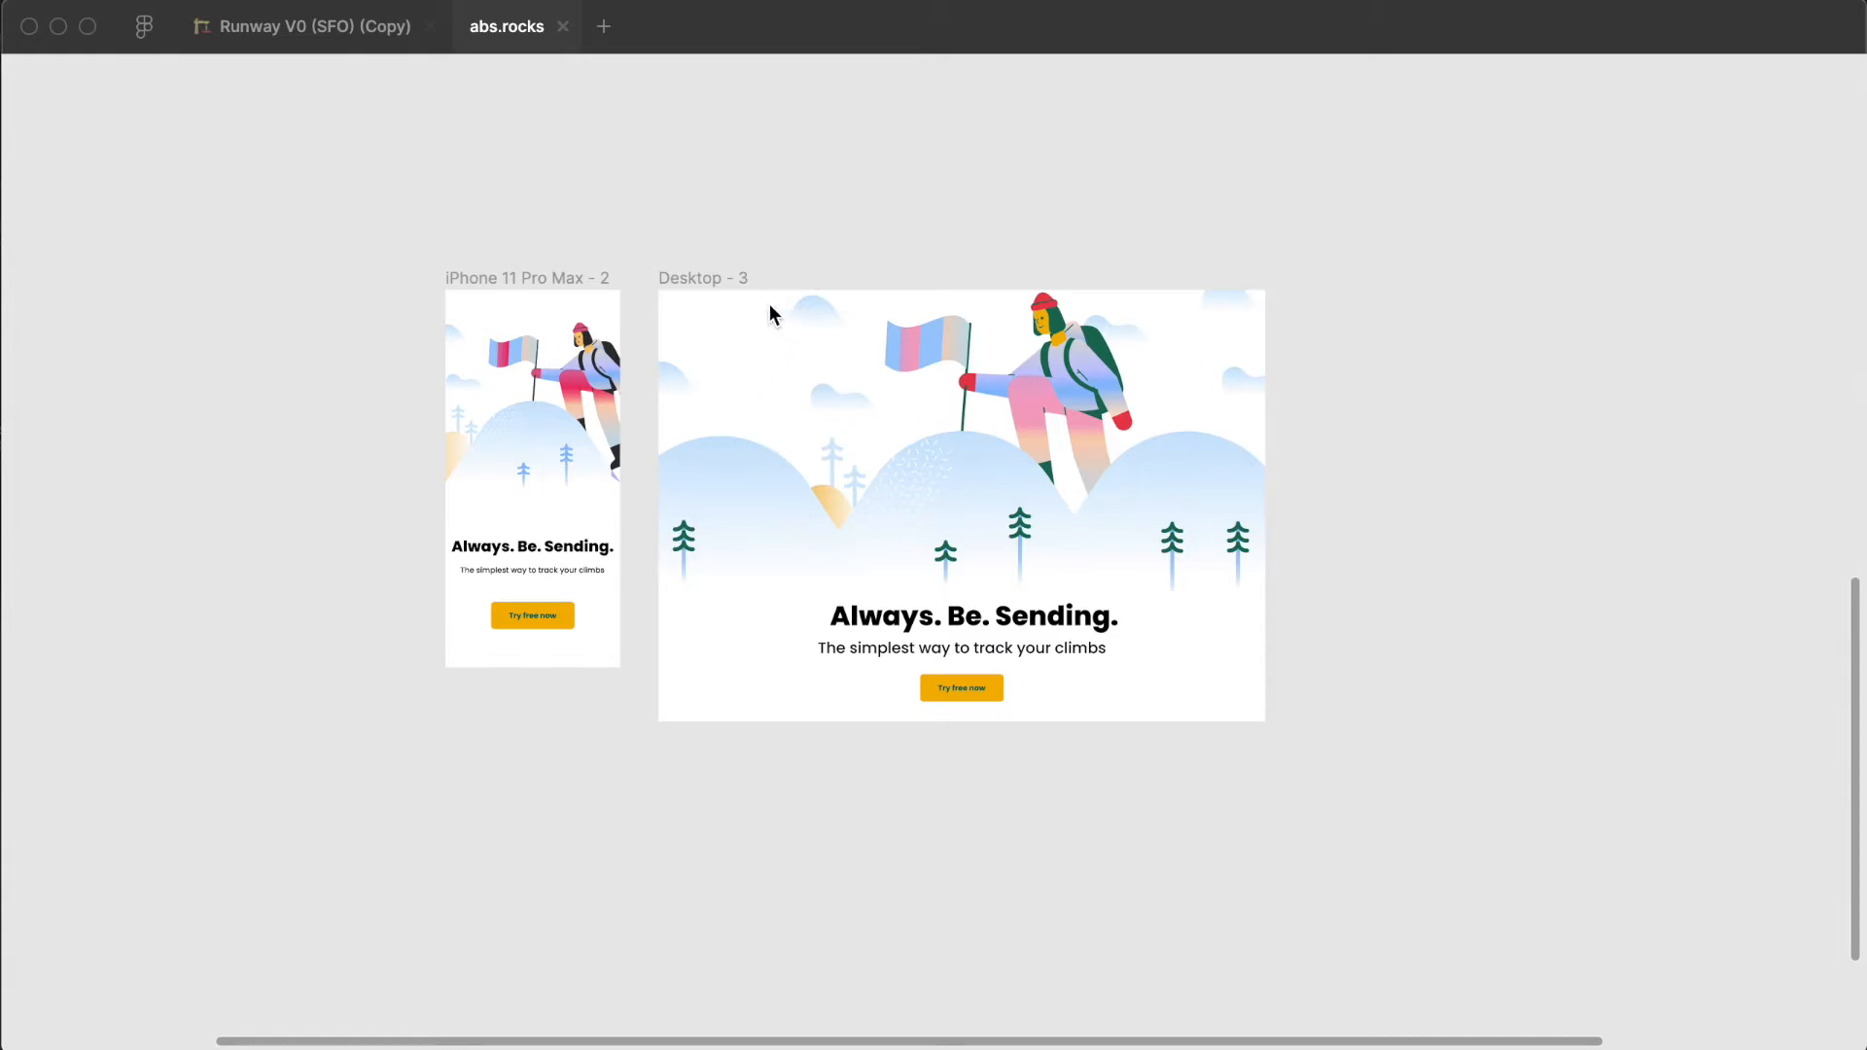
left_click(690, 278)
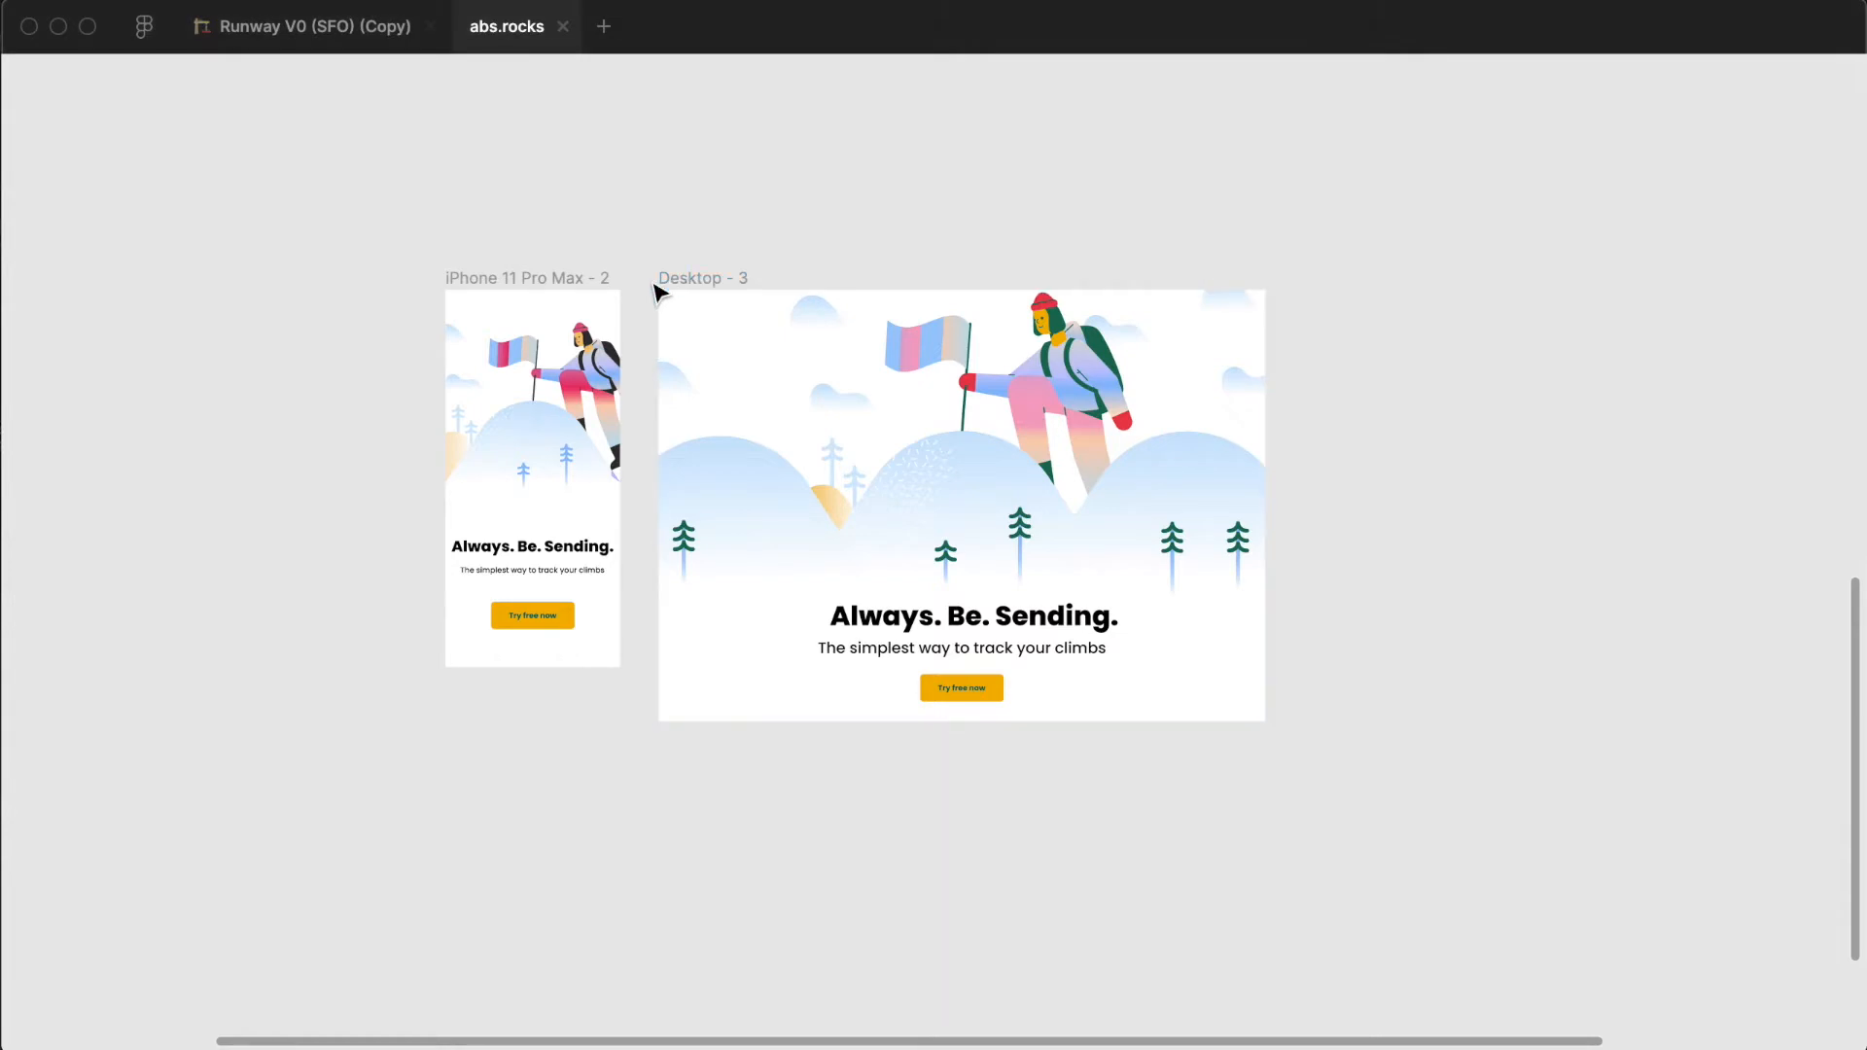
left_click(681, 283)
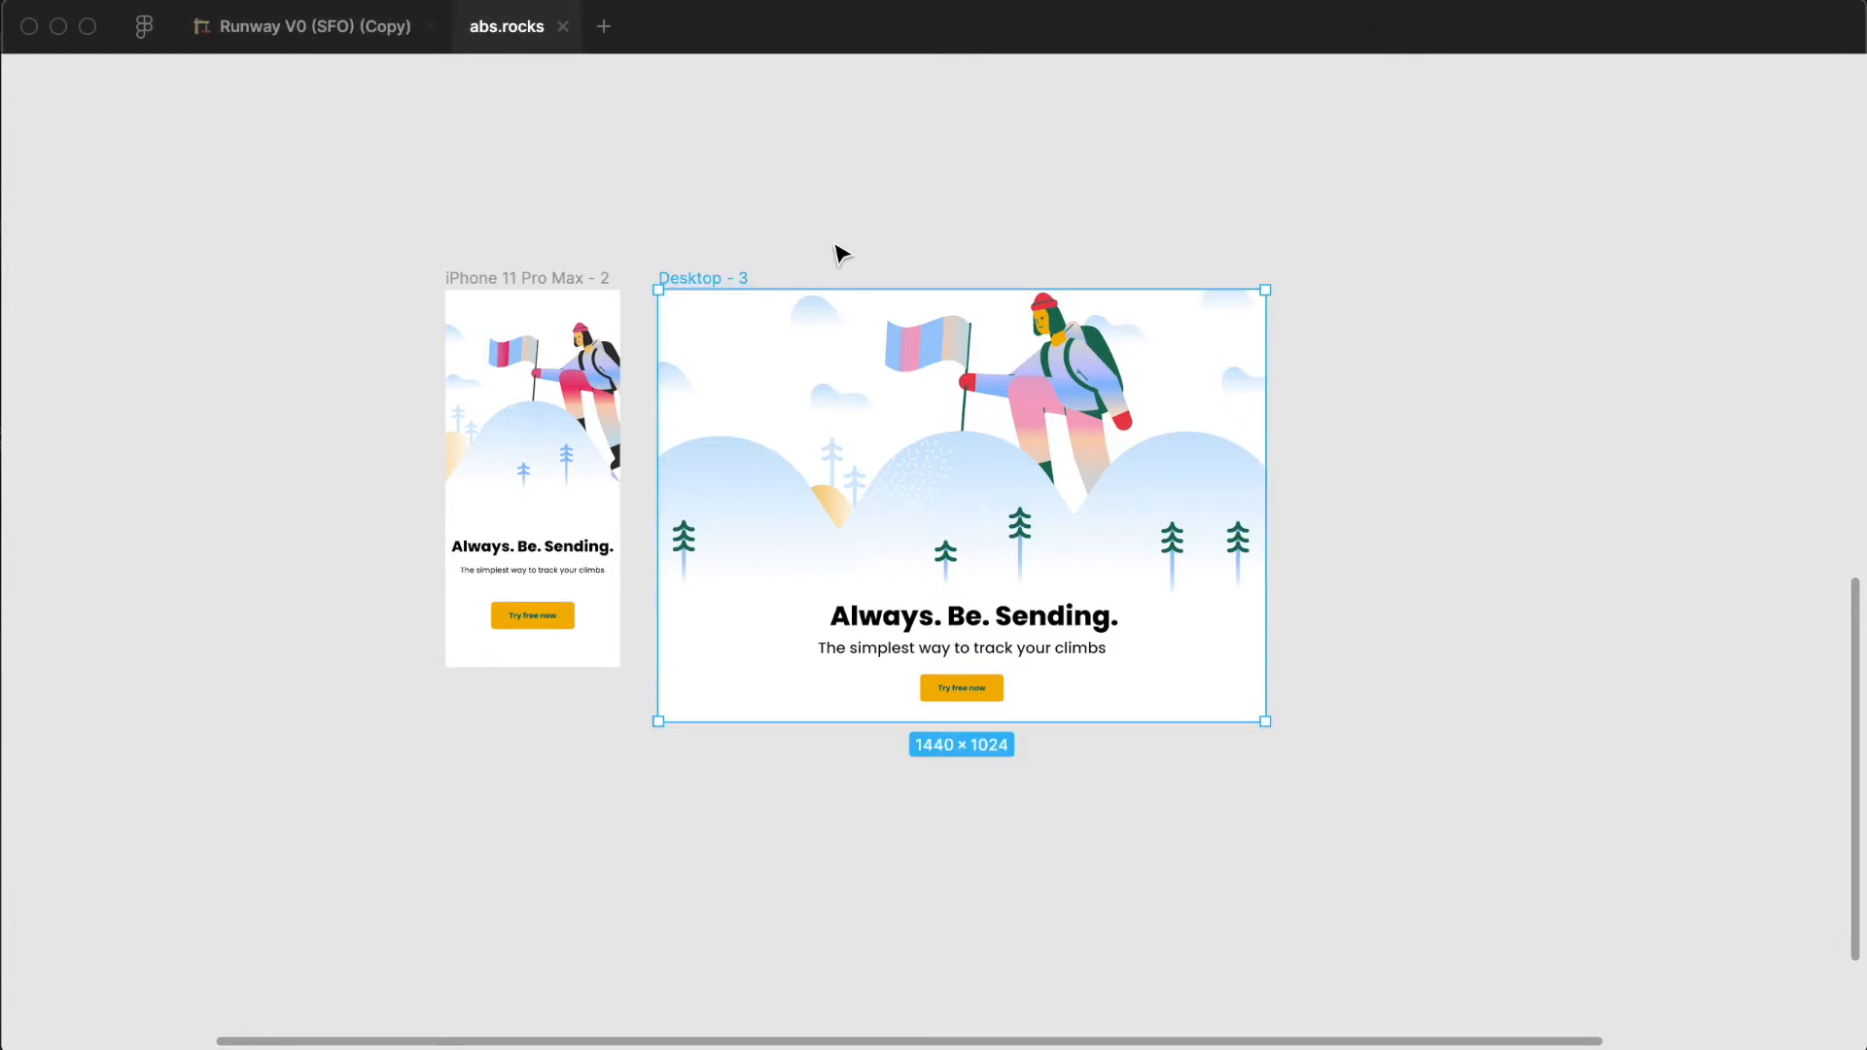
left_click(710, 206)
- Add a new page named "Form" to the file and hide the interface
key("super+backslash")
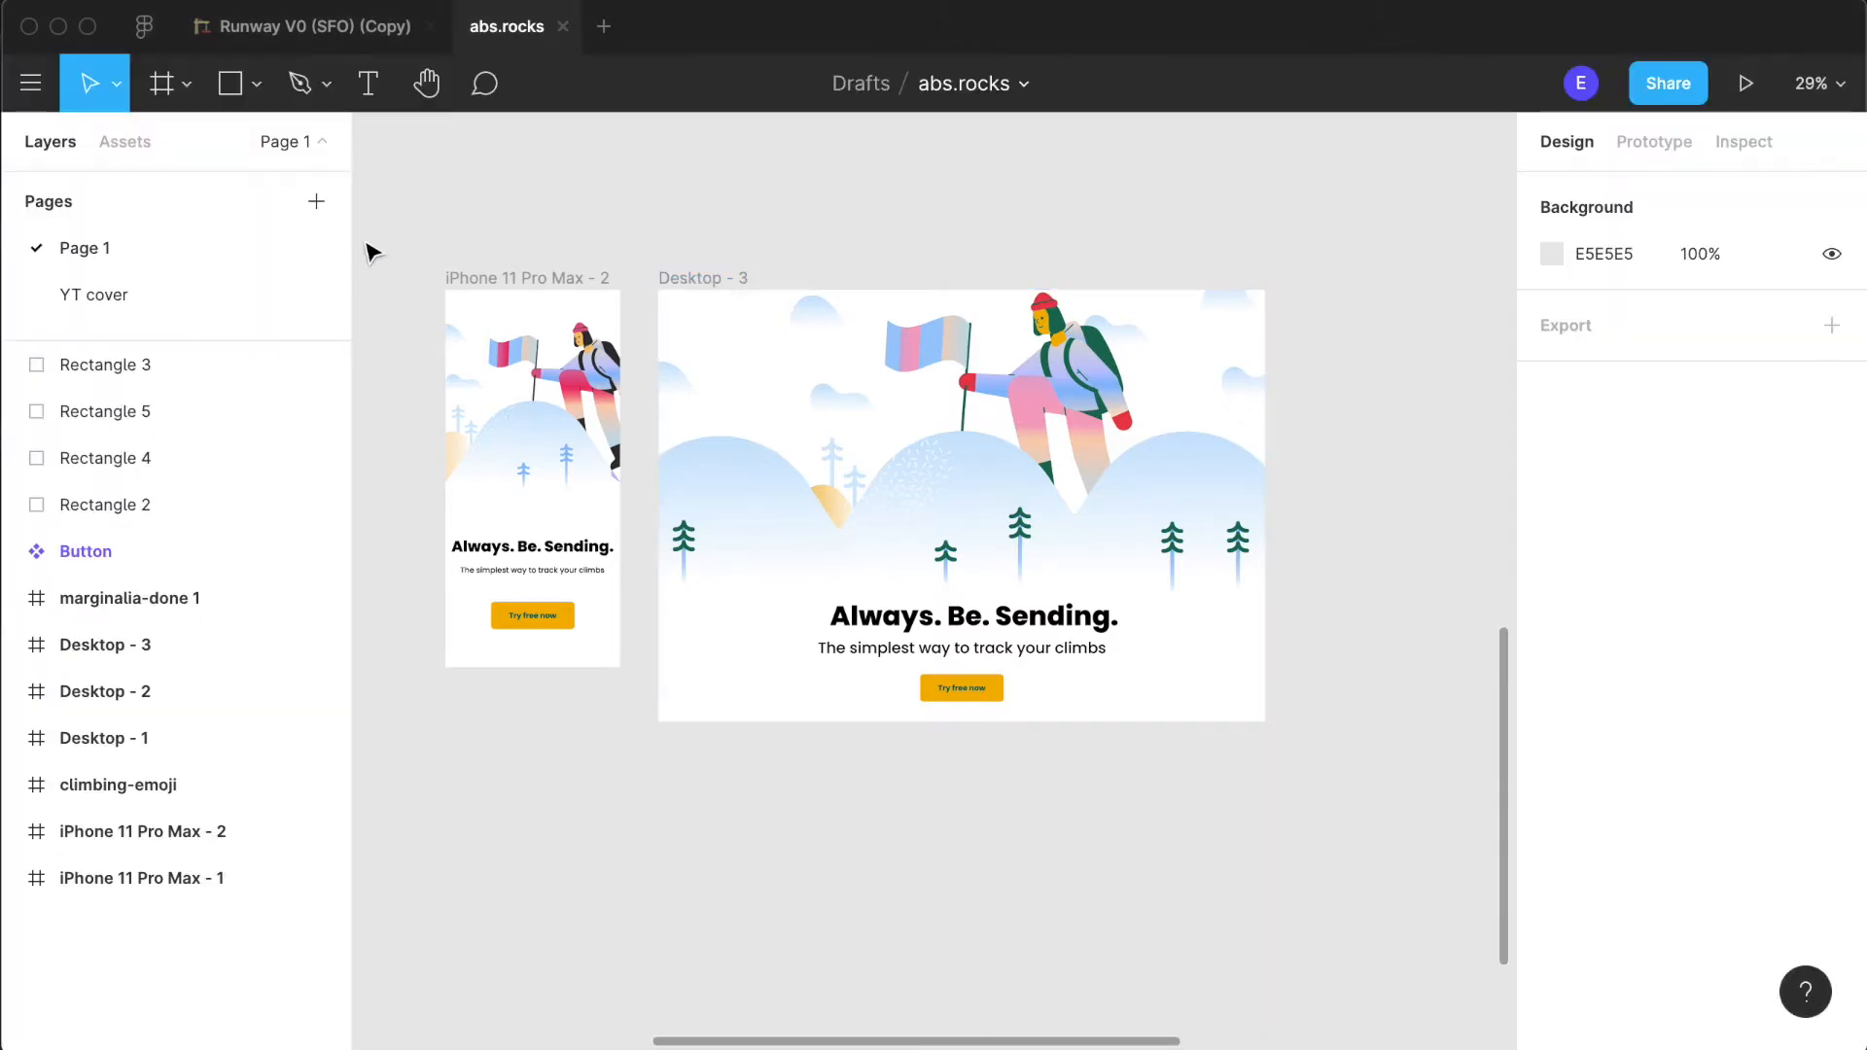
left_click(316, 201)
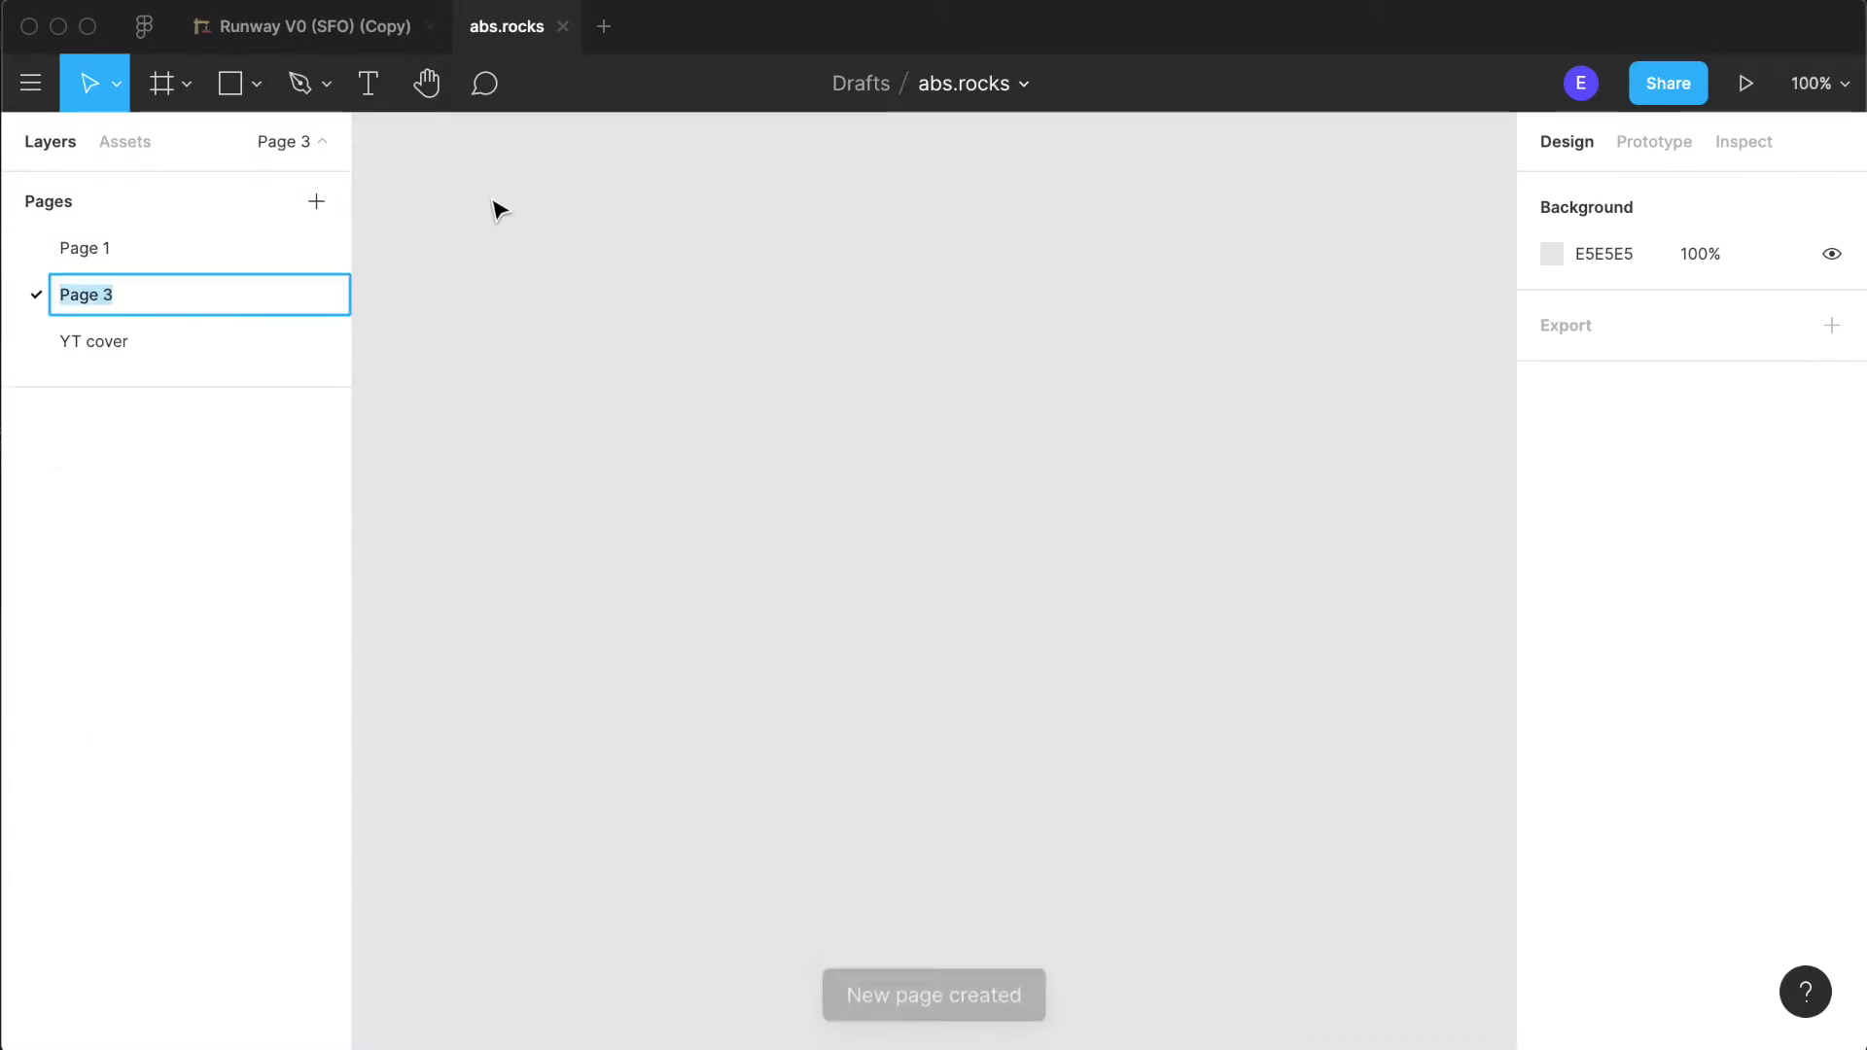
type("Form")
key("Return")
key("super+backslash")
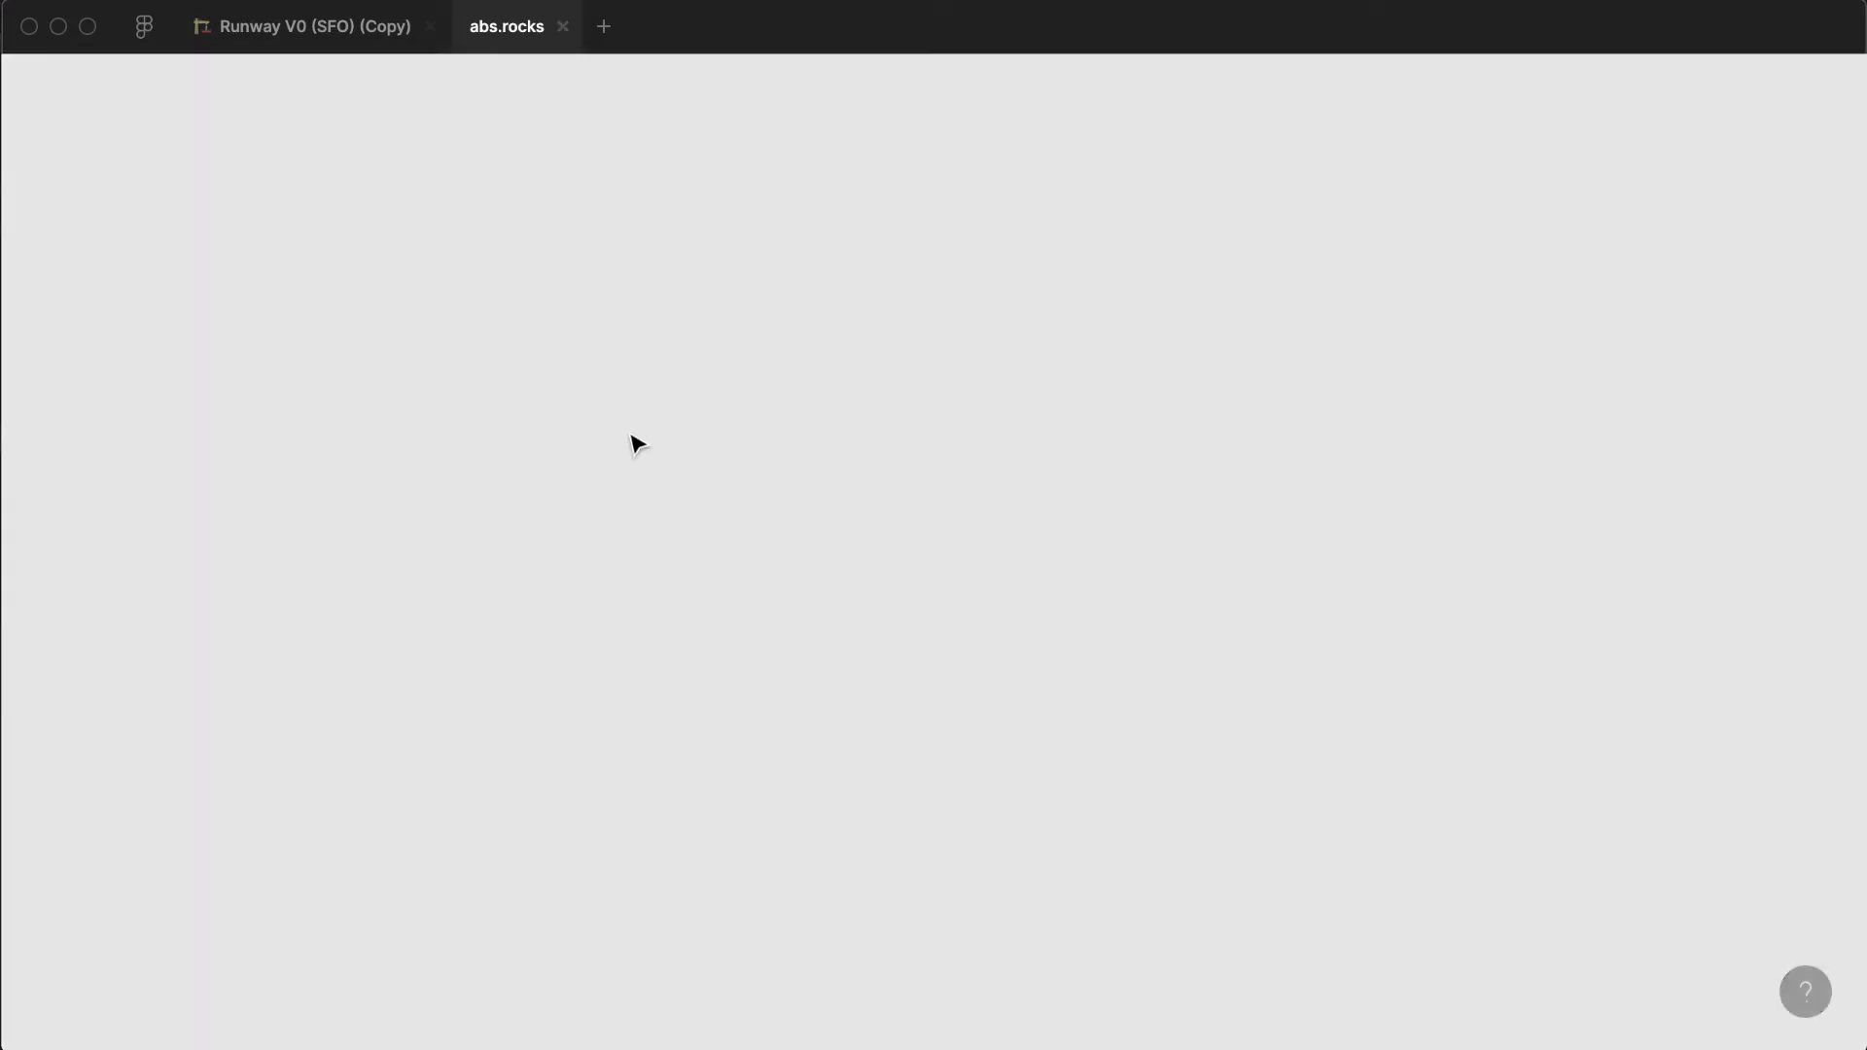
- Paste the Desktop - 3 frame onto the Form page and move it up and to the right, clear of the working area
key("super+v")
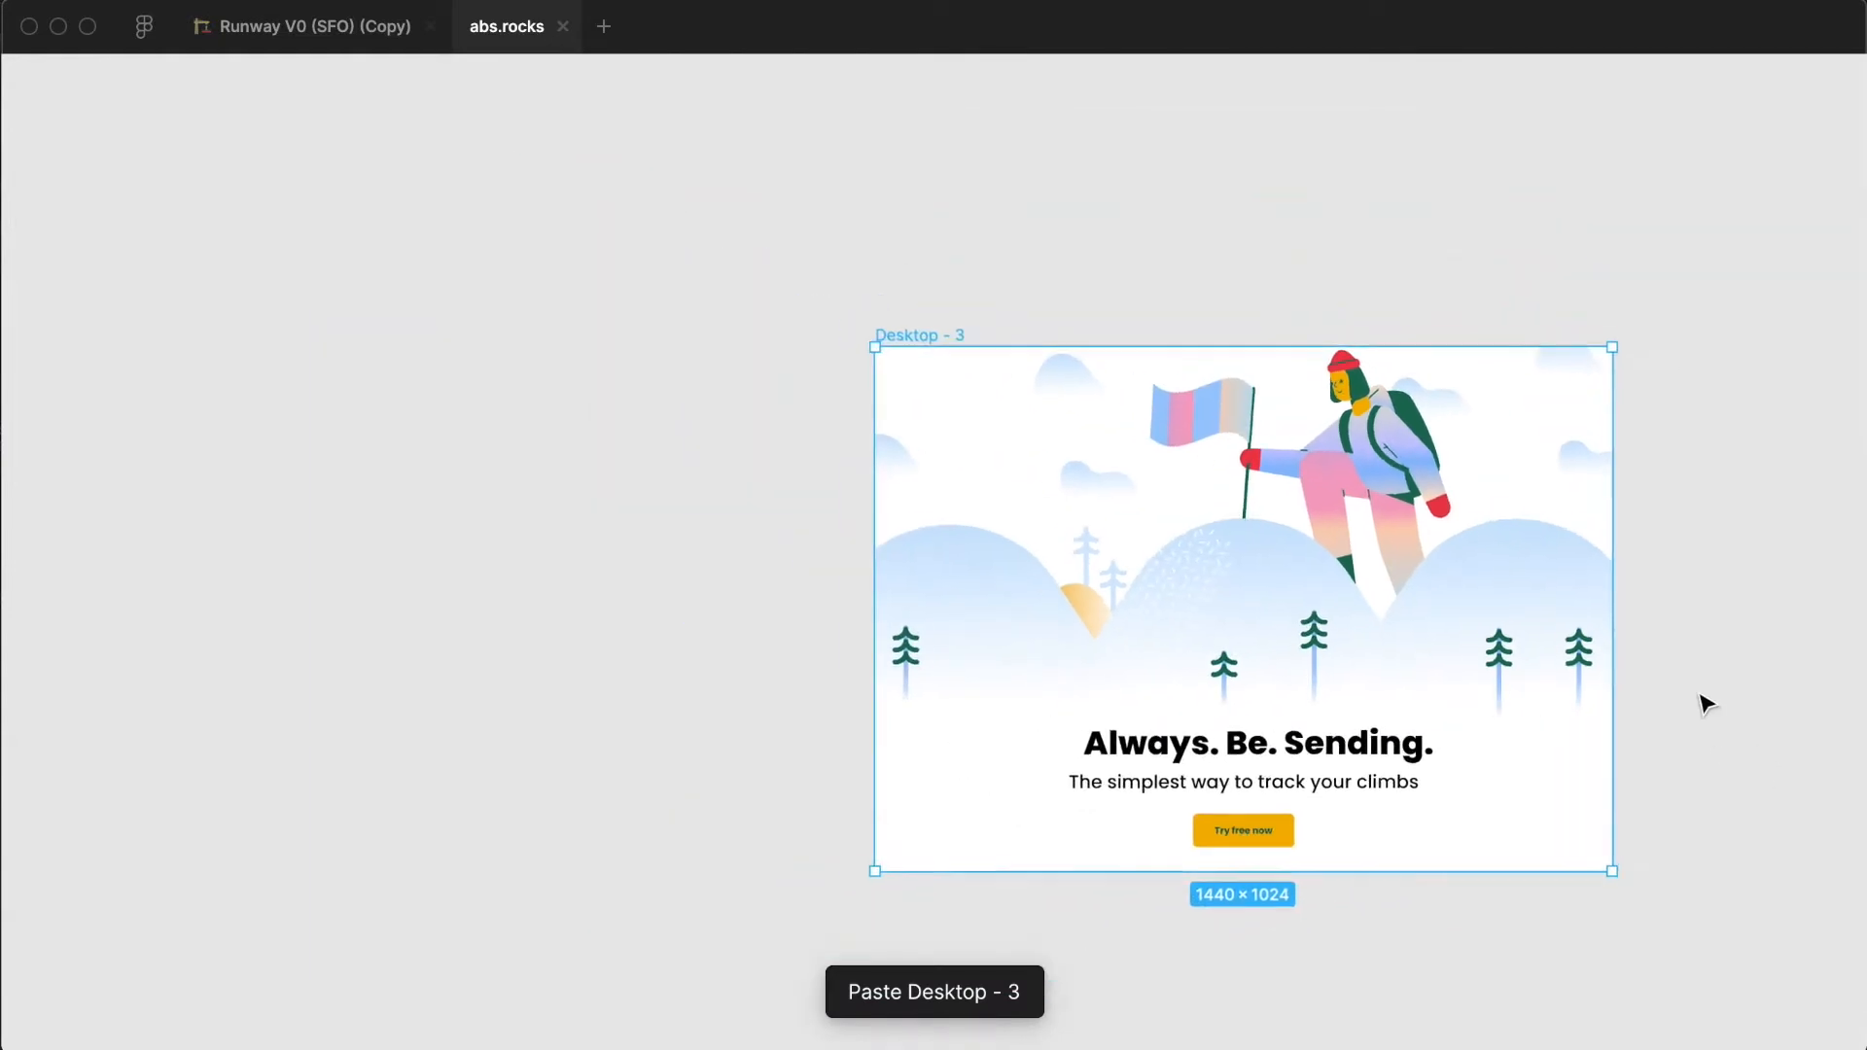
scroll(1704, 700, "down", 5)
left_click(856, 688)
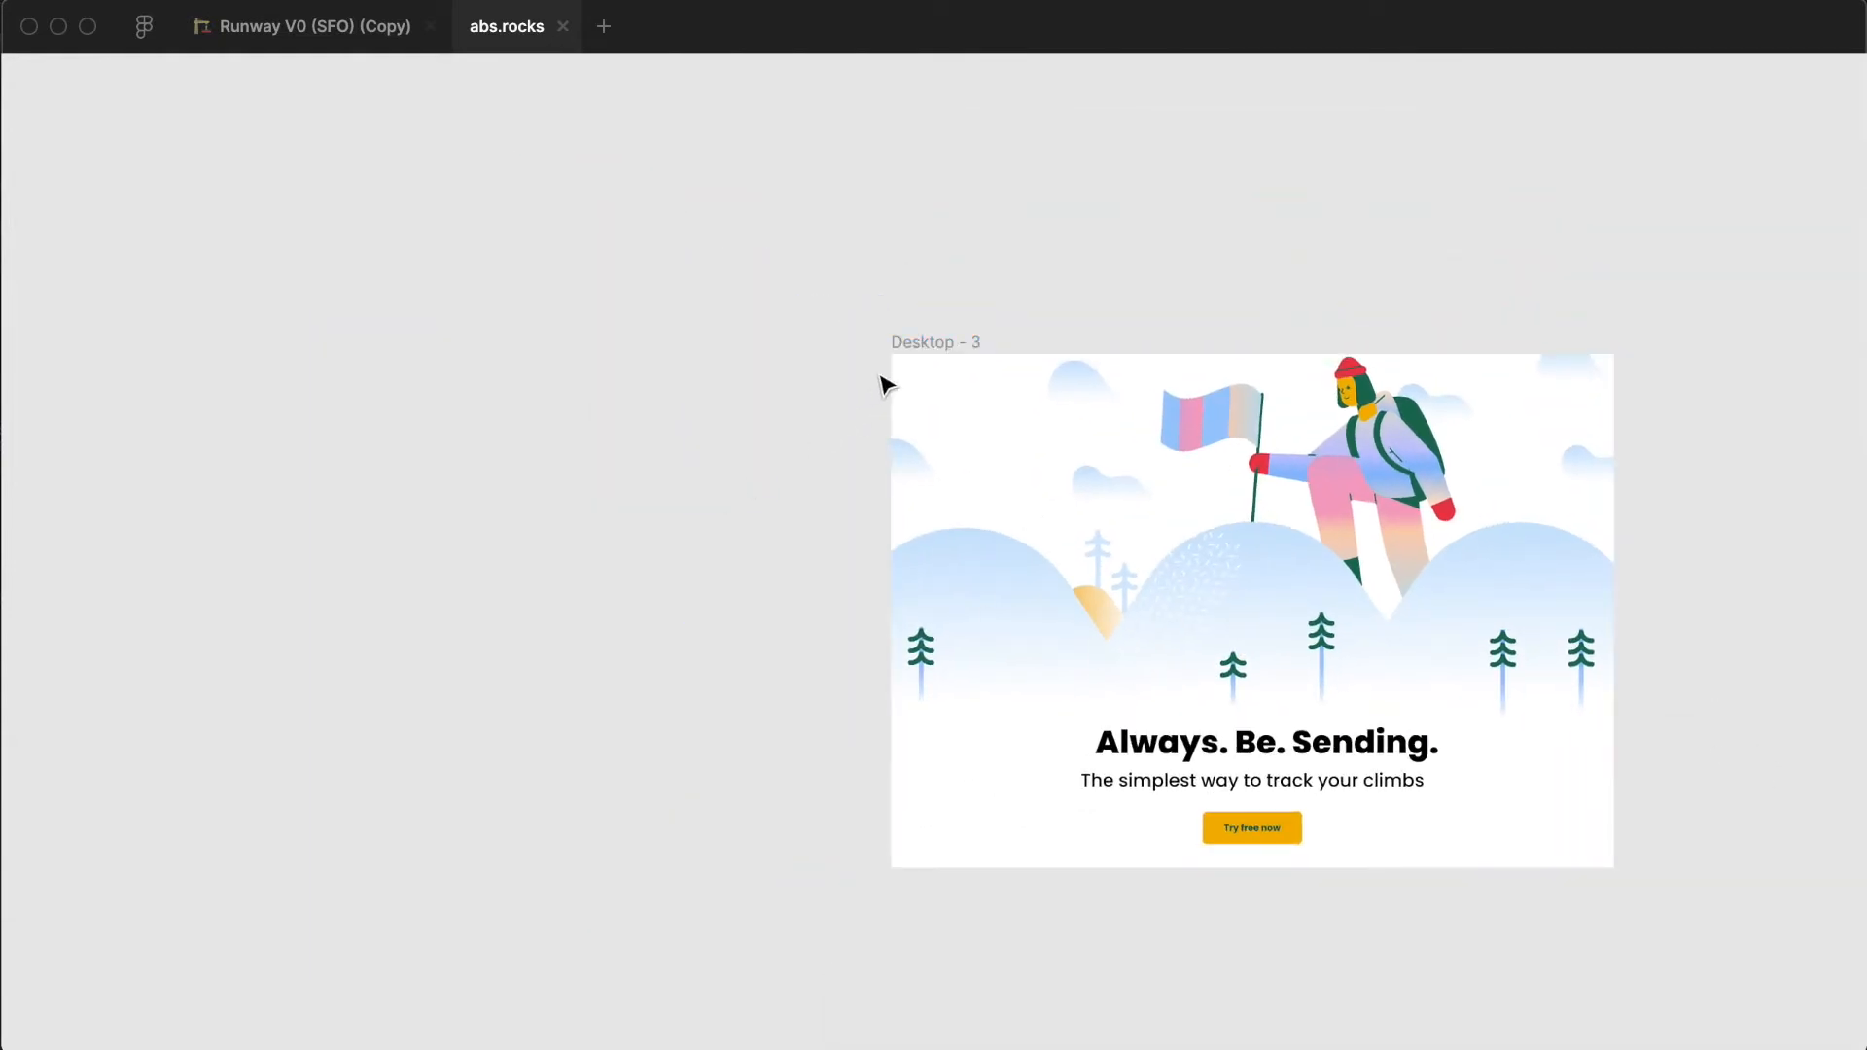
scroll(738, 412, "down", 1)
scroll(739, 412, "down", 2)
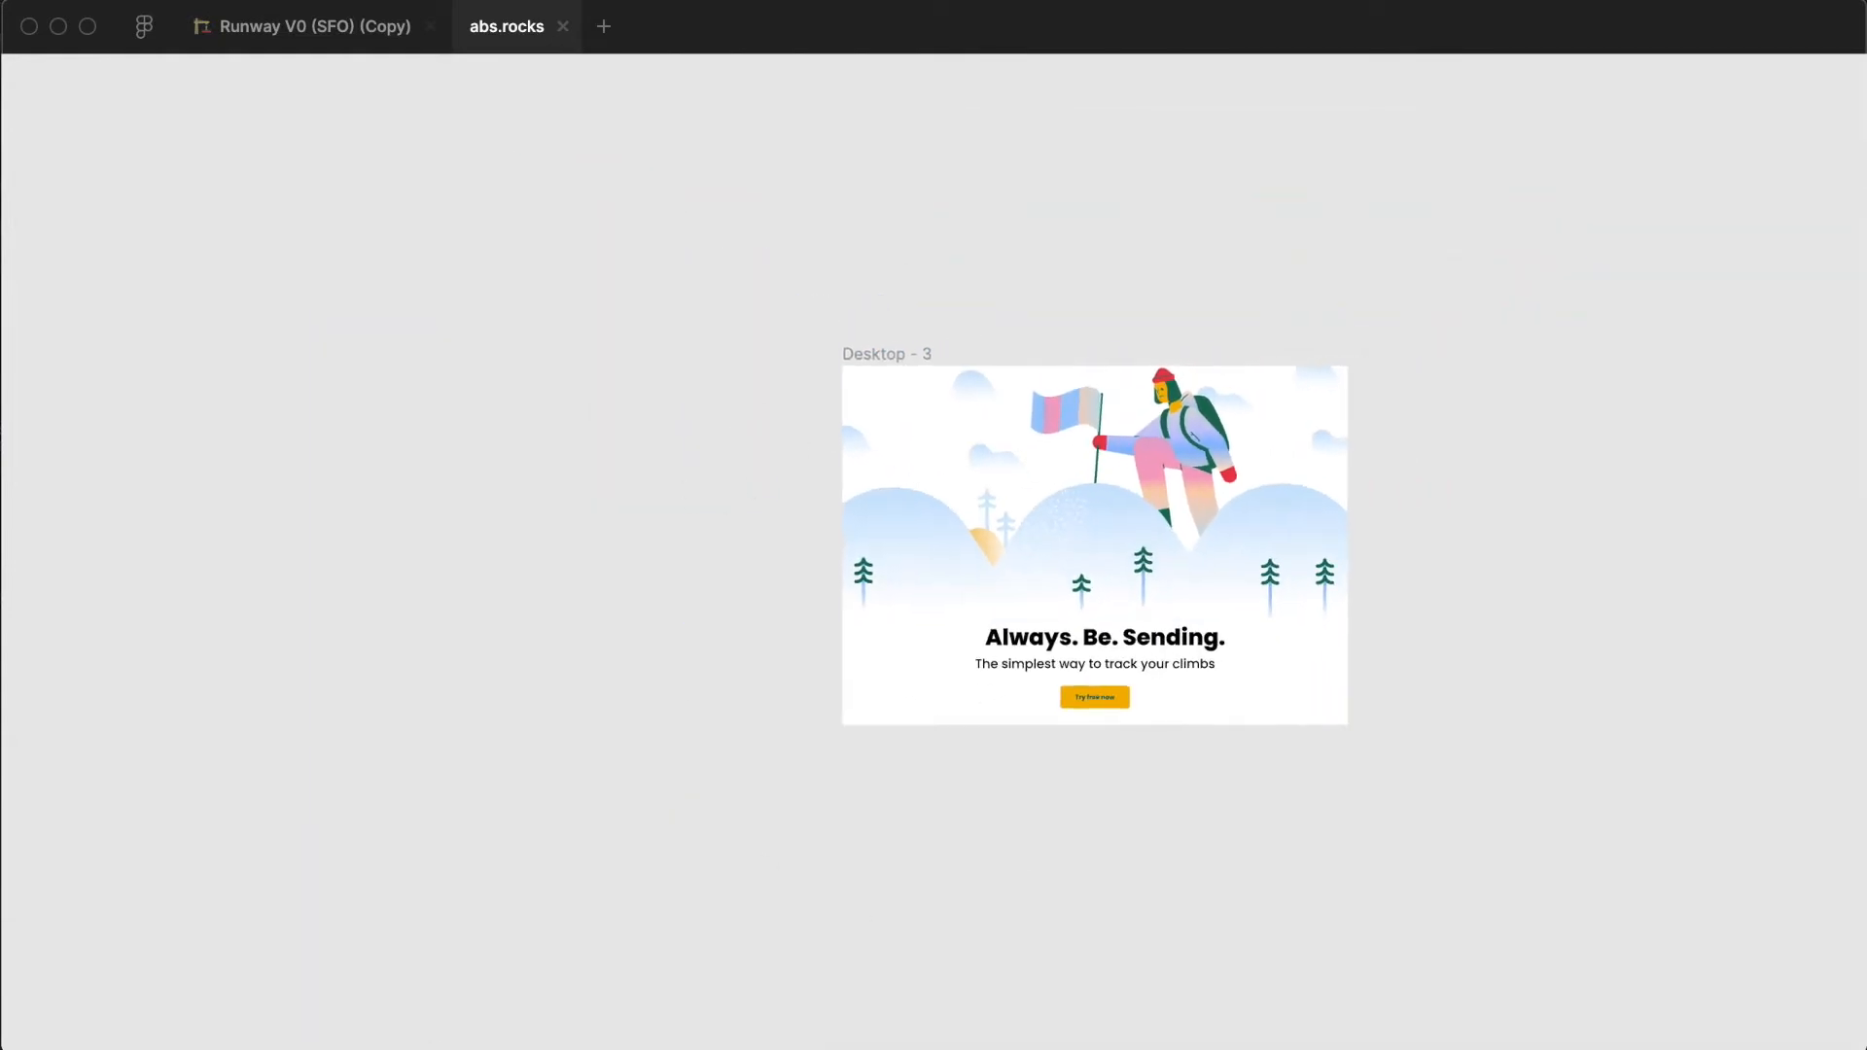
left_click_drag(866, 352, 1328, 92)
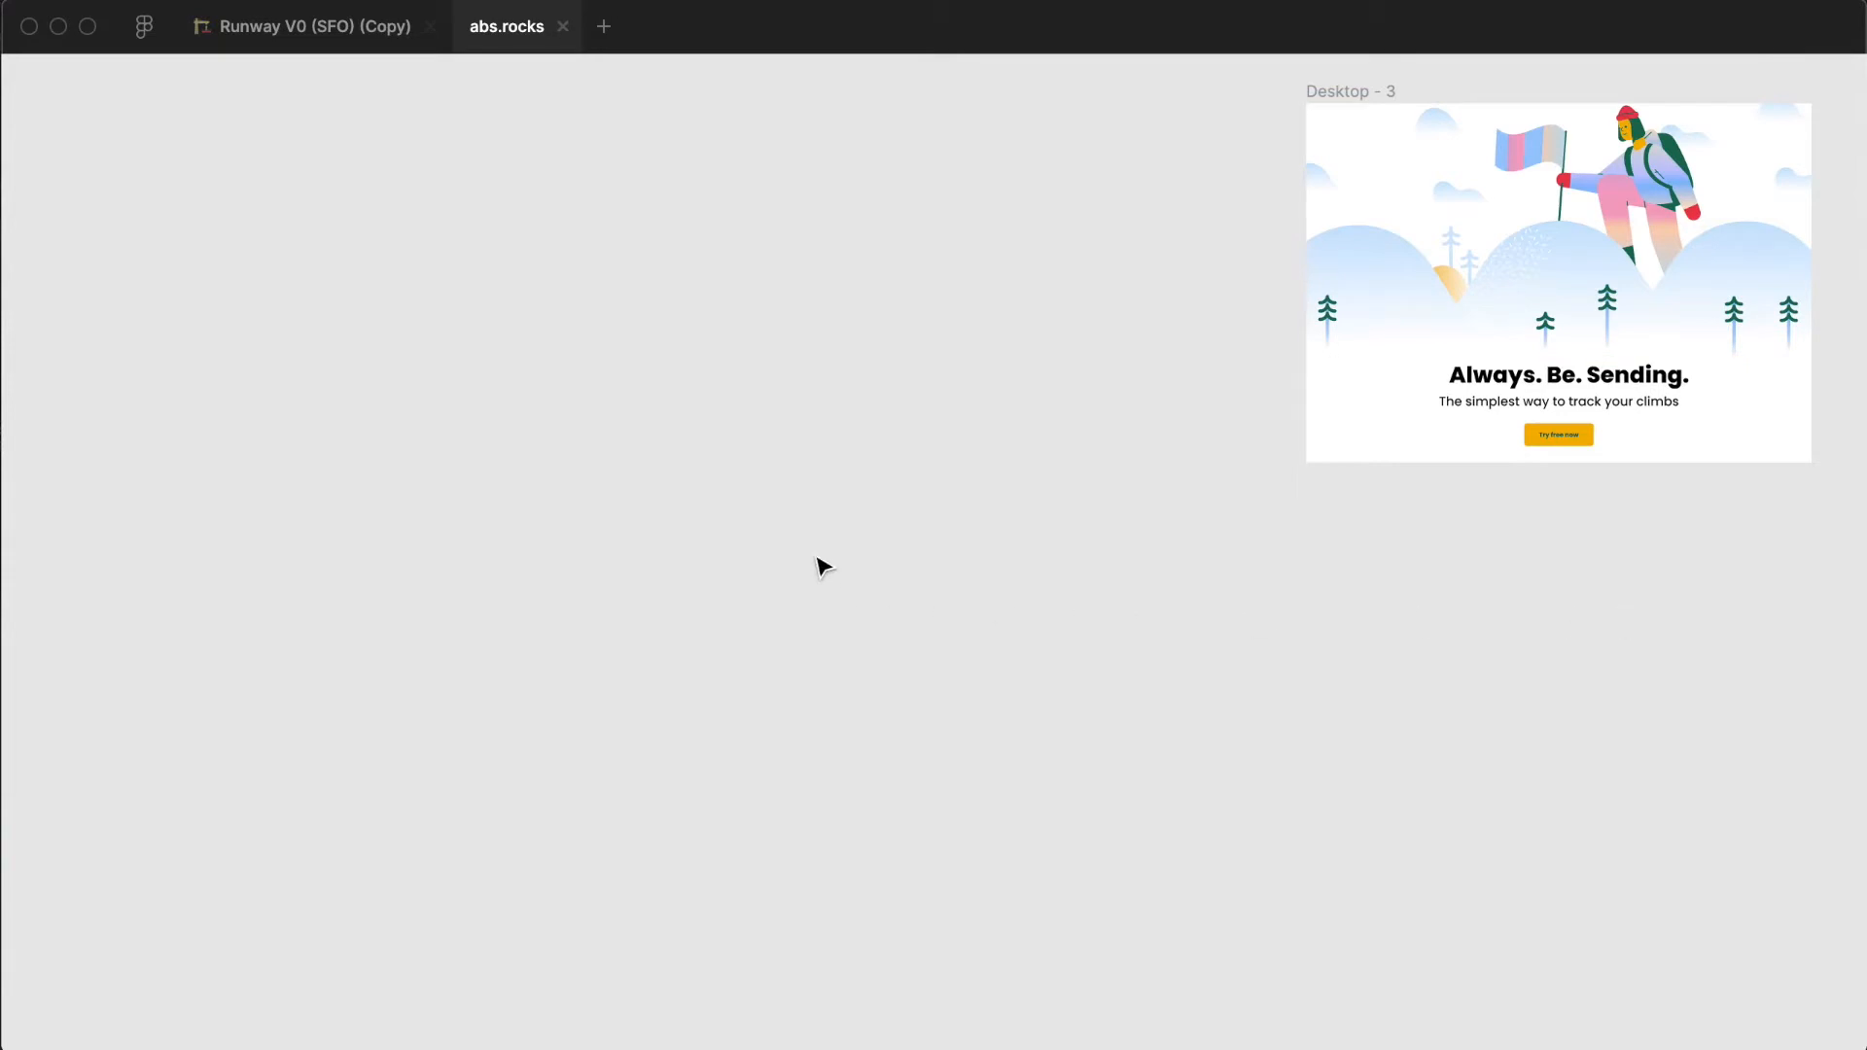
- Show the interface and add a Google Pixel 2 XL preset frame (411 × 823) on empty canvas beside the desktop design
key("super+backslash")
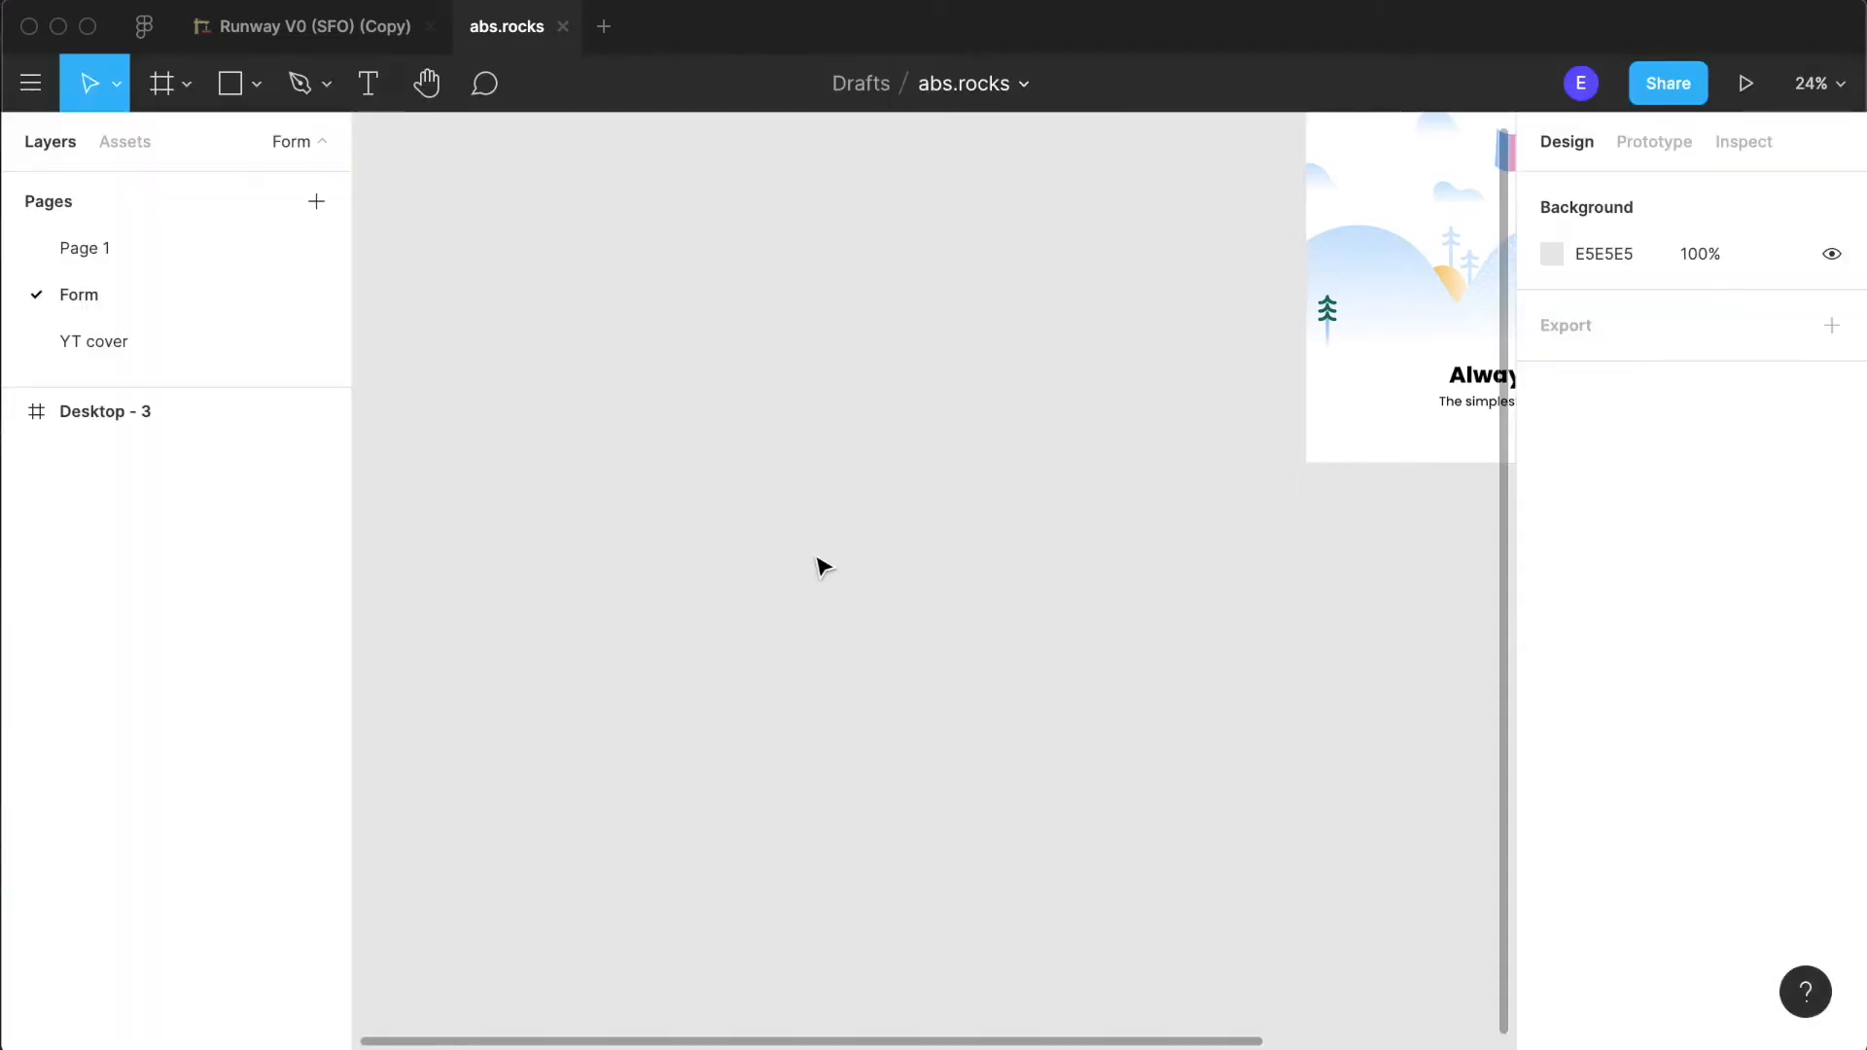
left_click(160, 84)
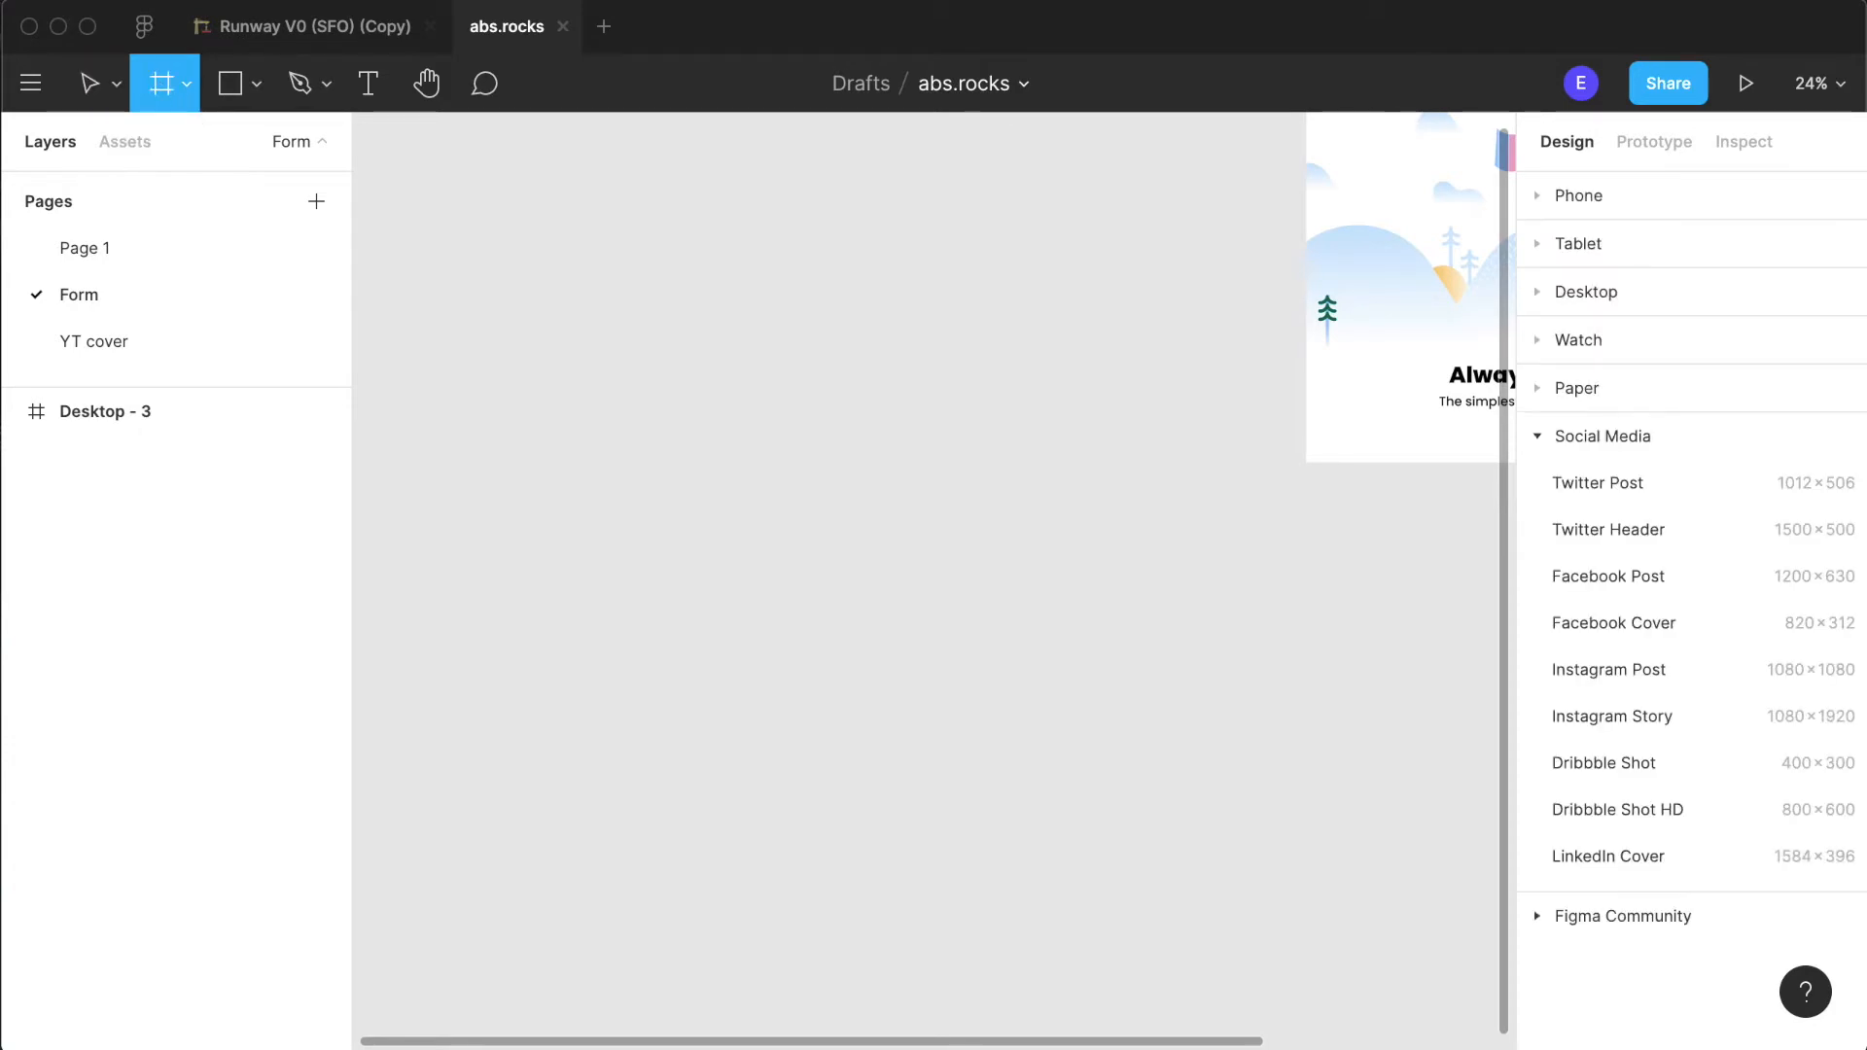
left_click(1536, 292)
left_click(1567, 198)
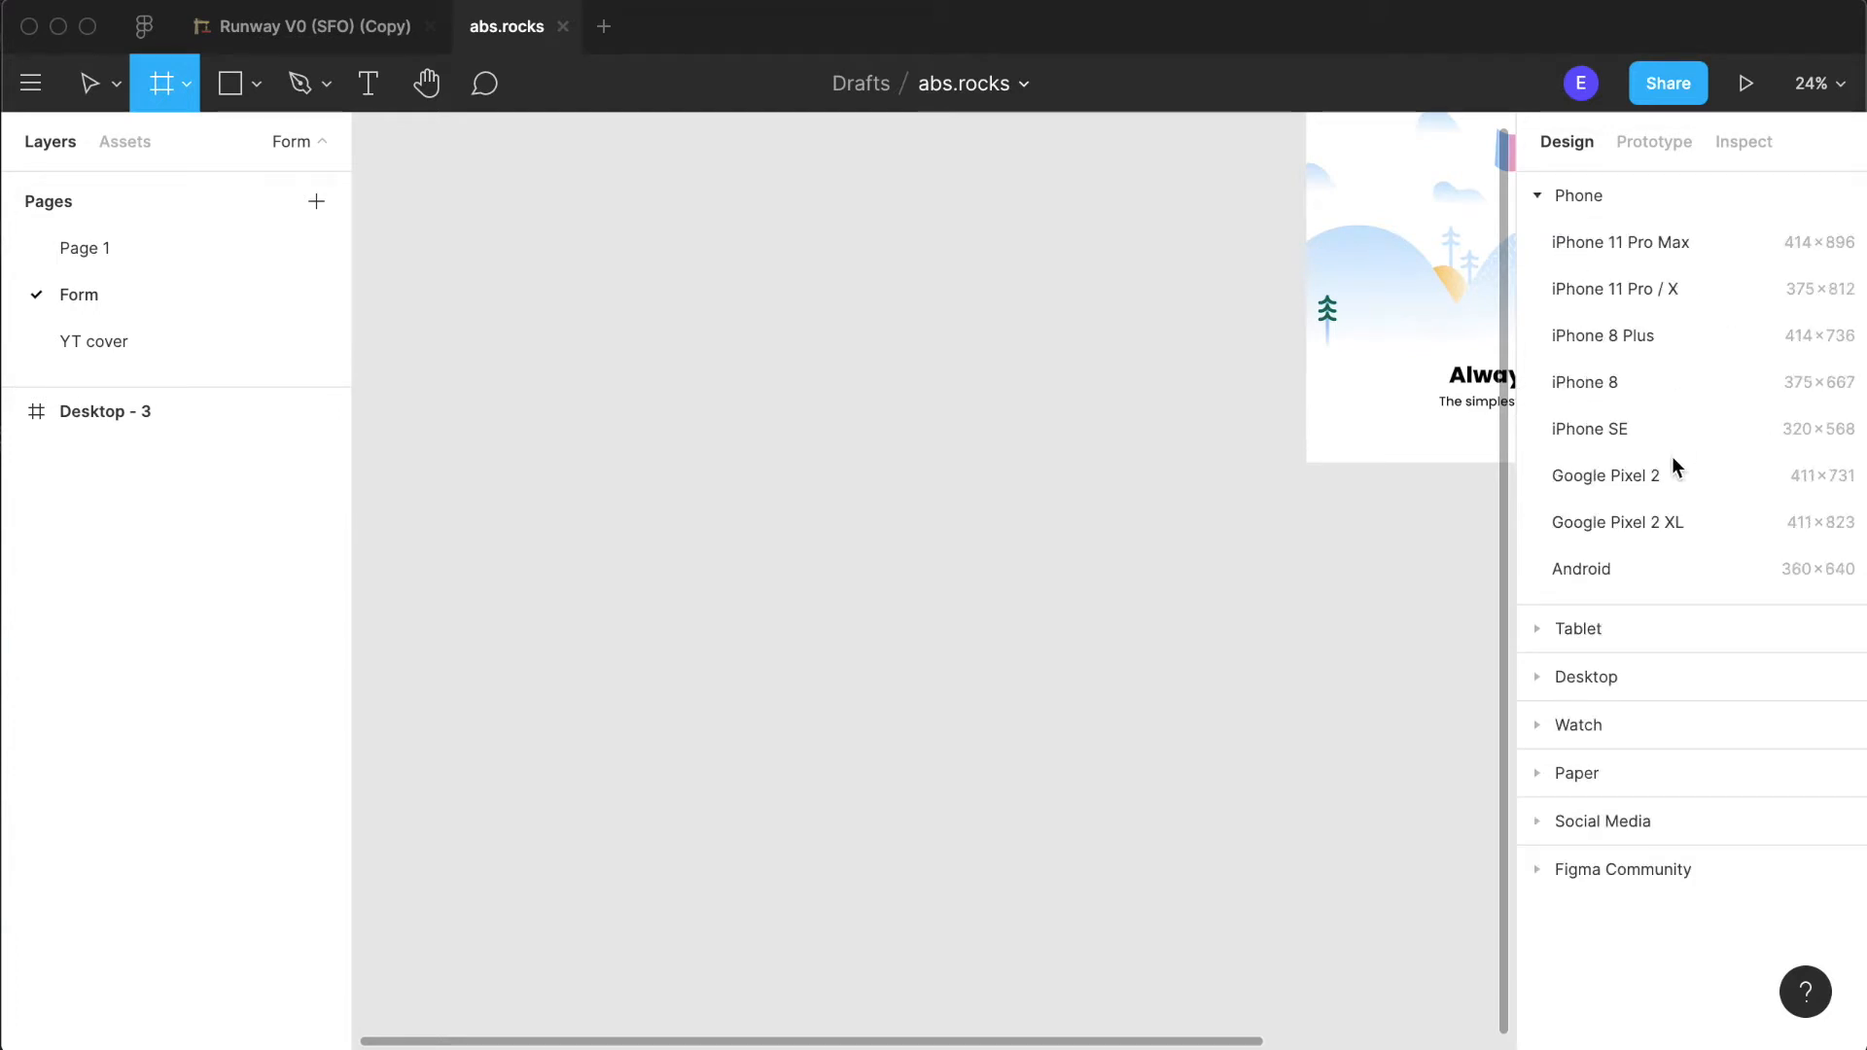
scroll(756, 662, "down", 5)
scroll(757, 662, "left", 3)
scroll(757, 662, "left", 3)
scroll(756, 662, "down", 2)
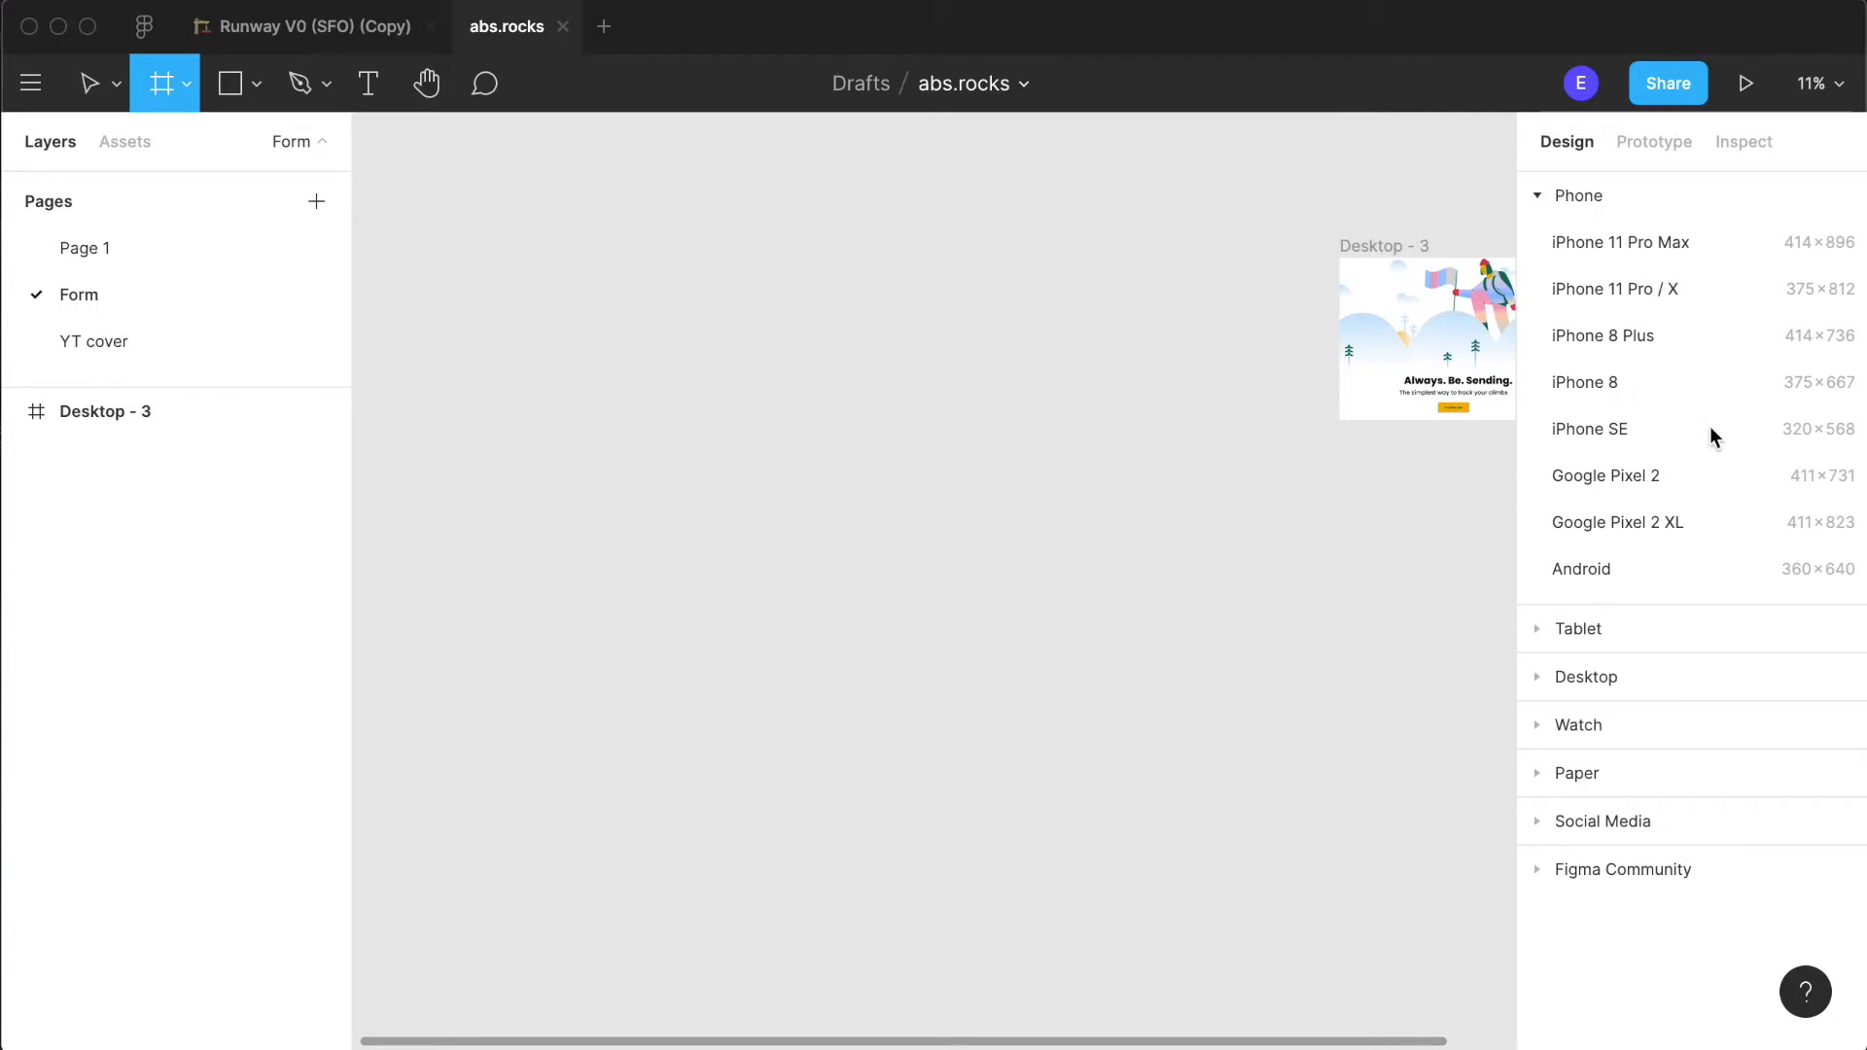
left_click(1653, 534)
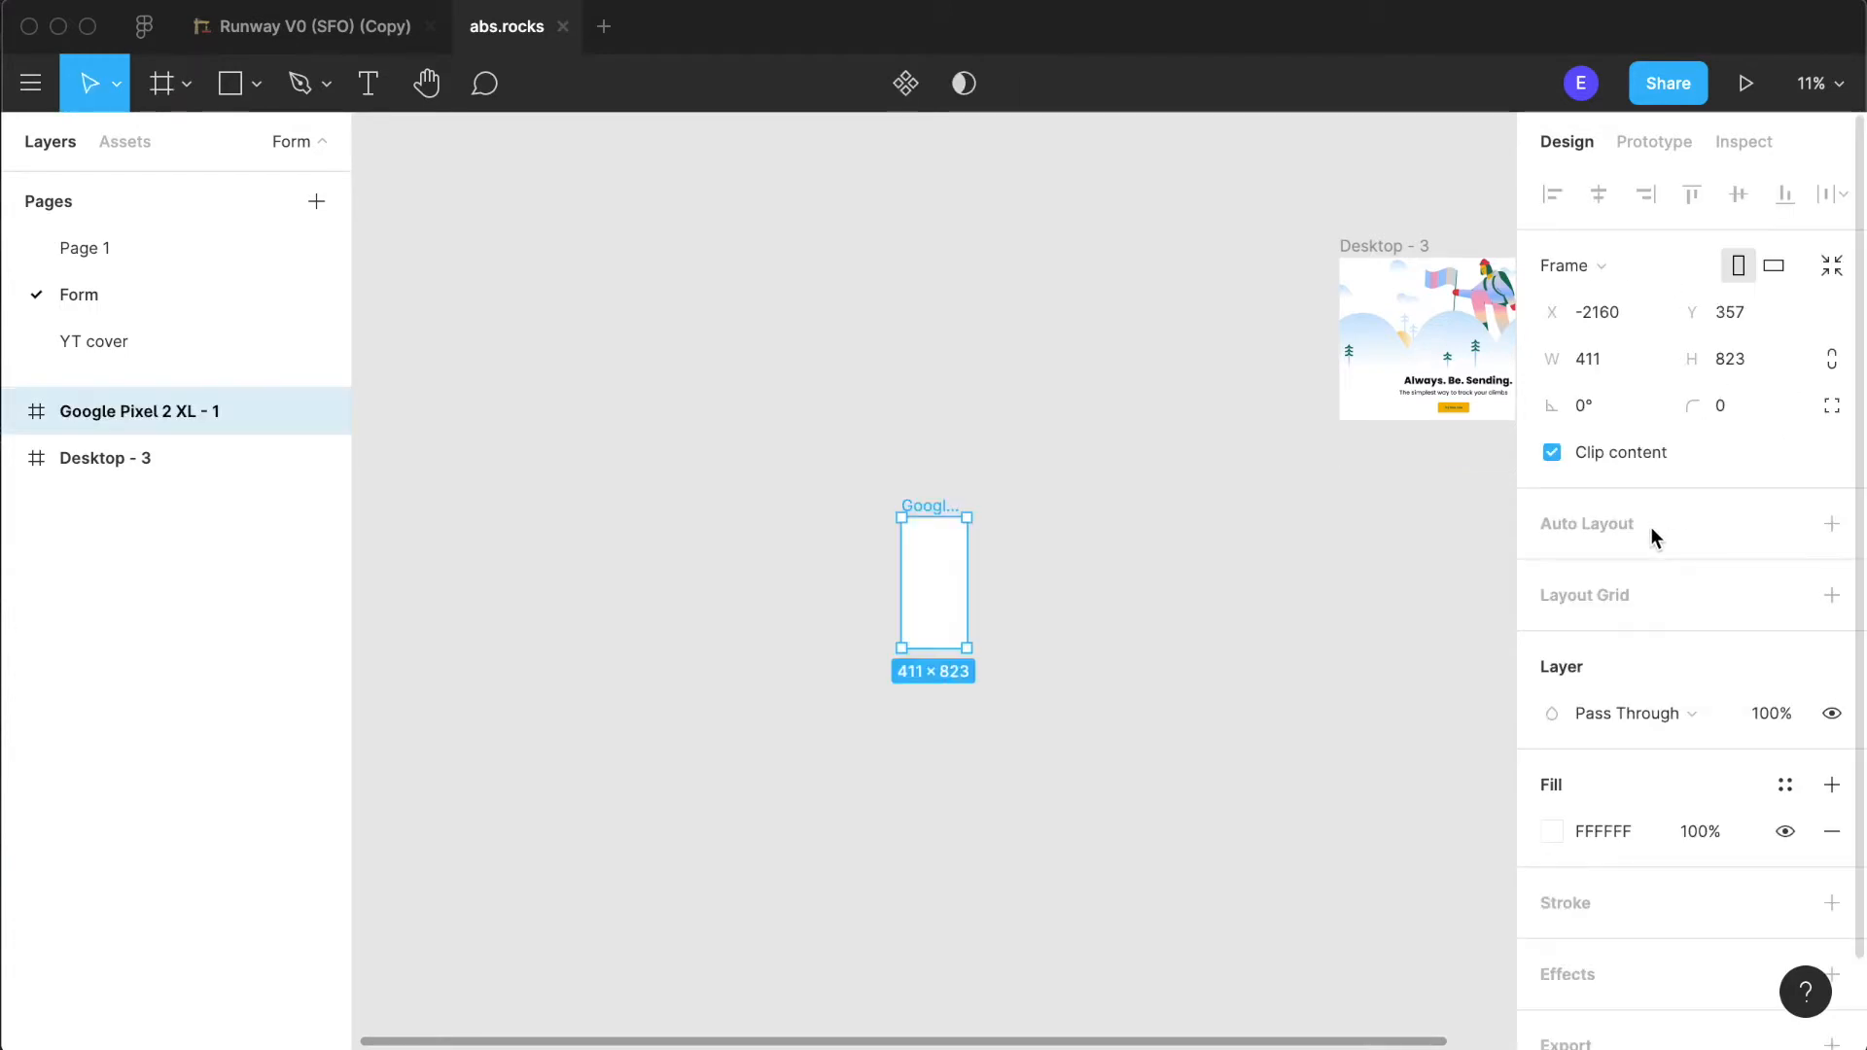
- Draw a 100 × 100 rectangle near the upper-left corner of the Google Pixel 2 XL frame
scroll(893, 654, "up", 2)
scroll(892, 653, "up", 5)
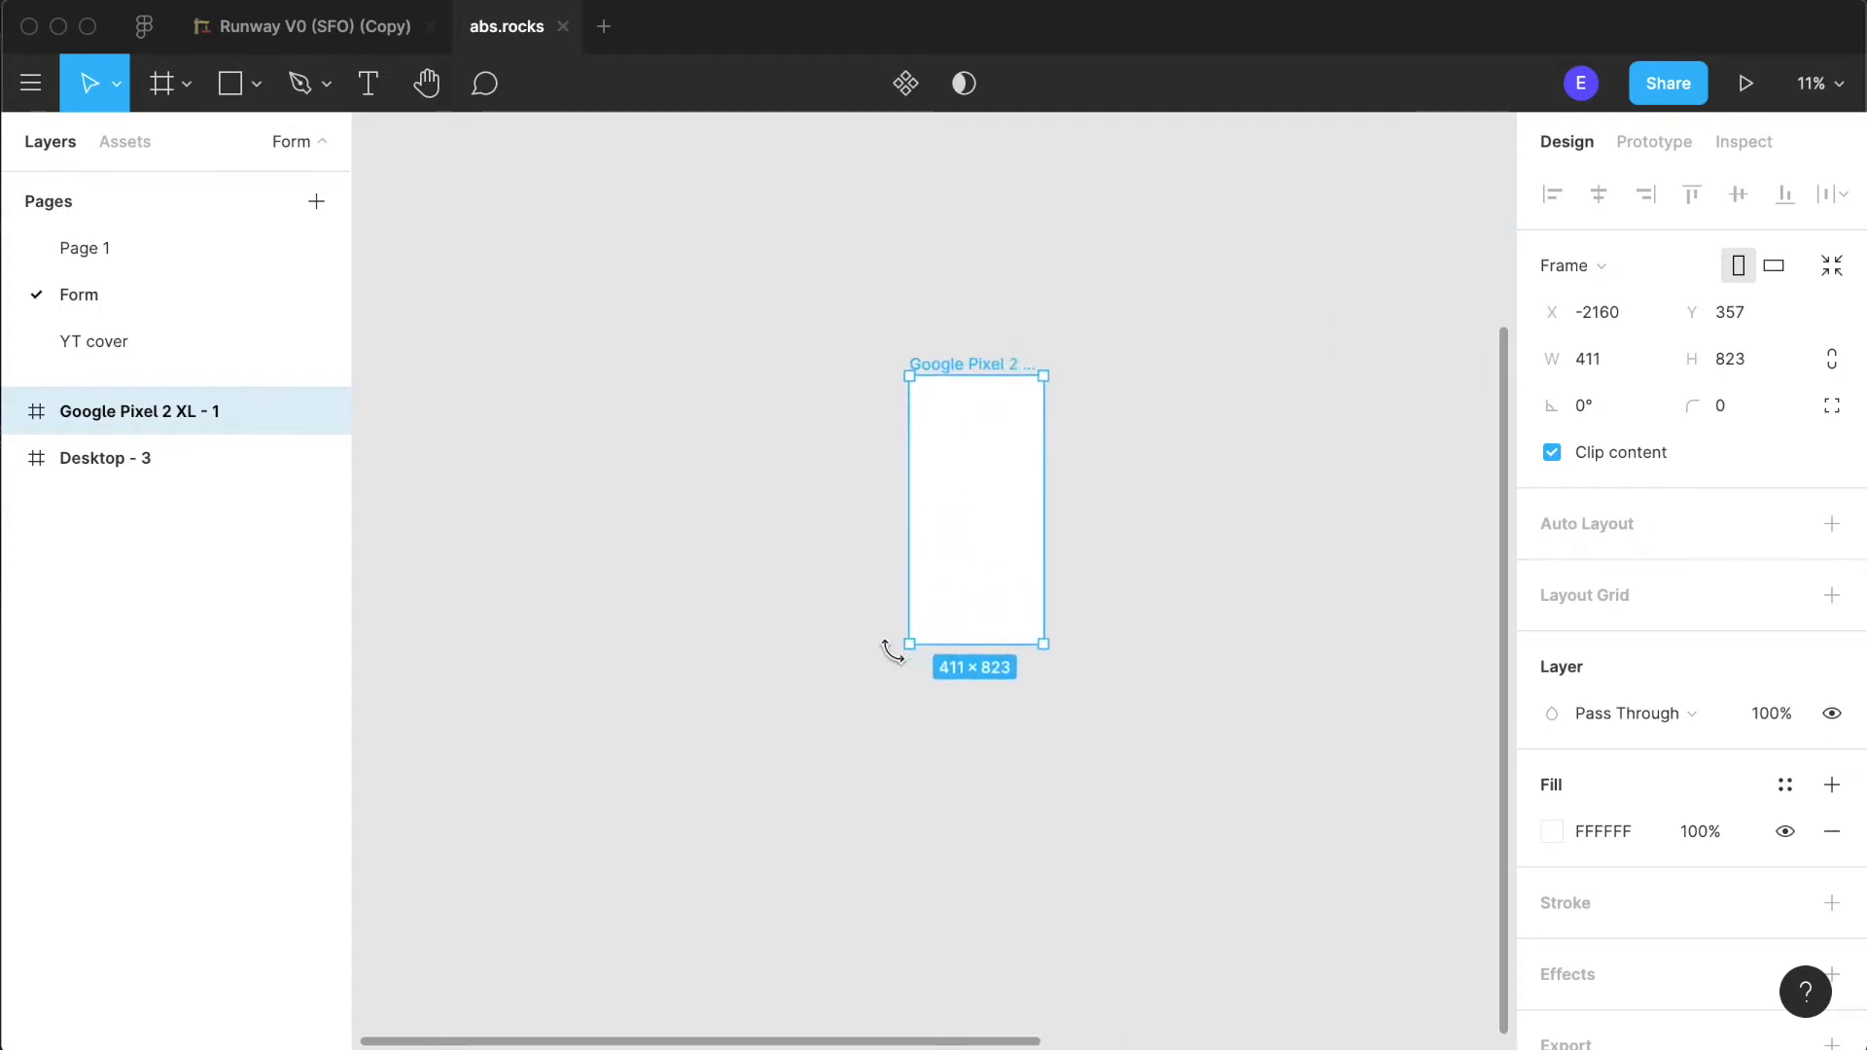
scroll(896, 656, "down", 1)
scroll(896, 656, "up", 1)
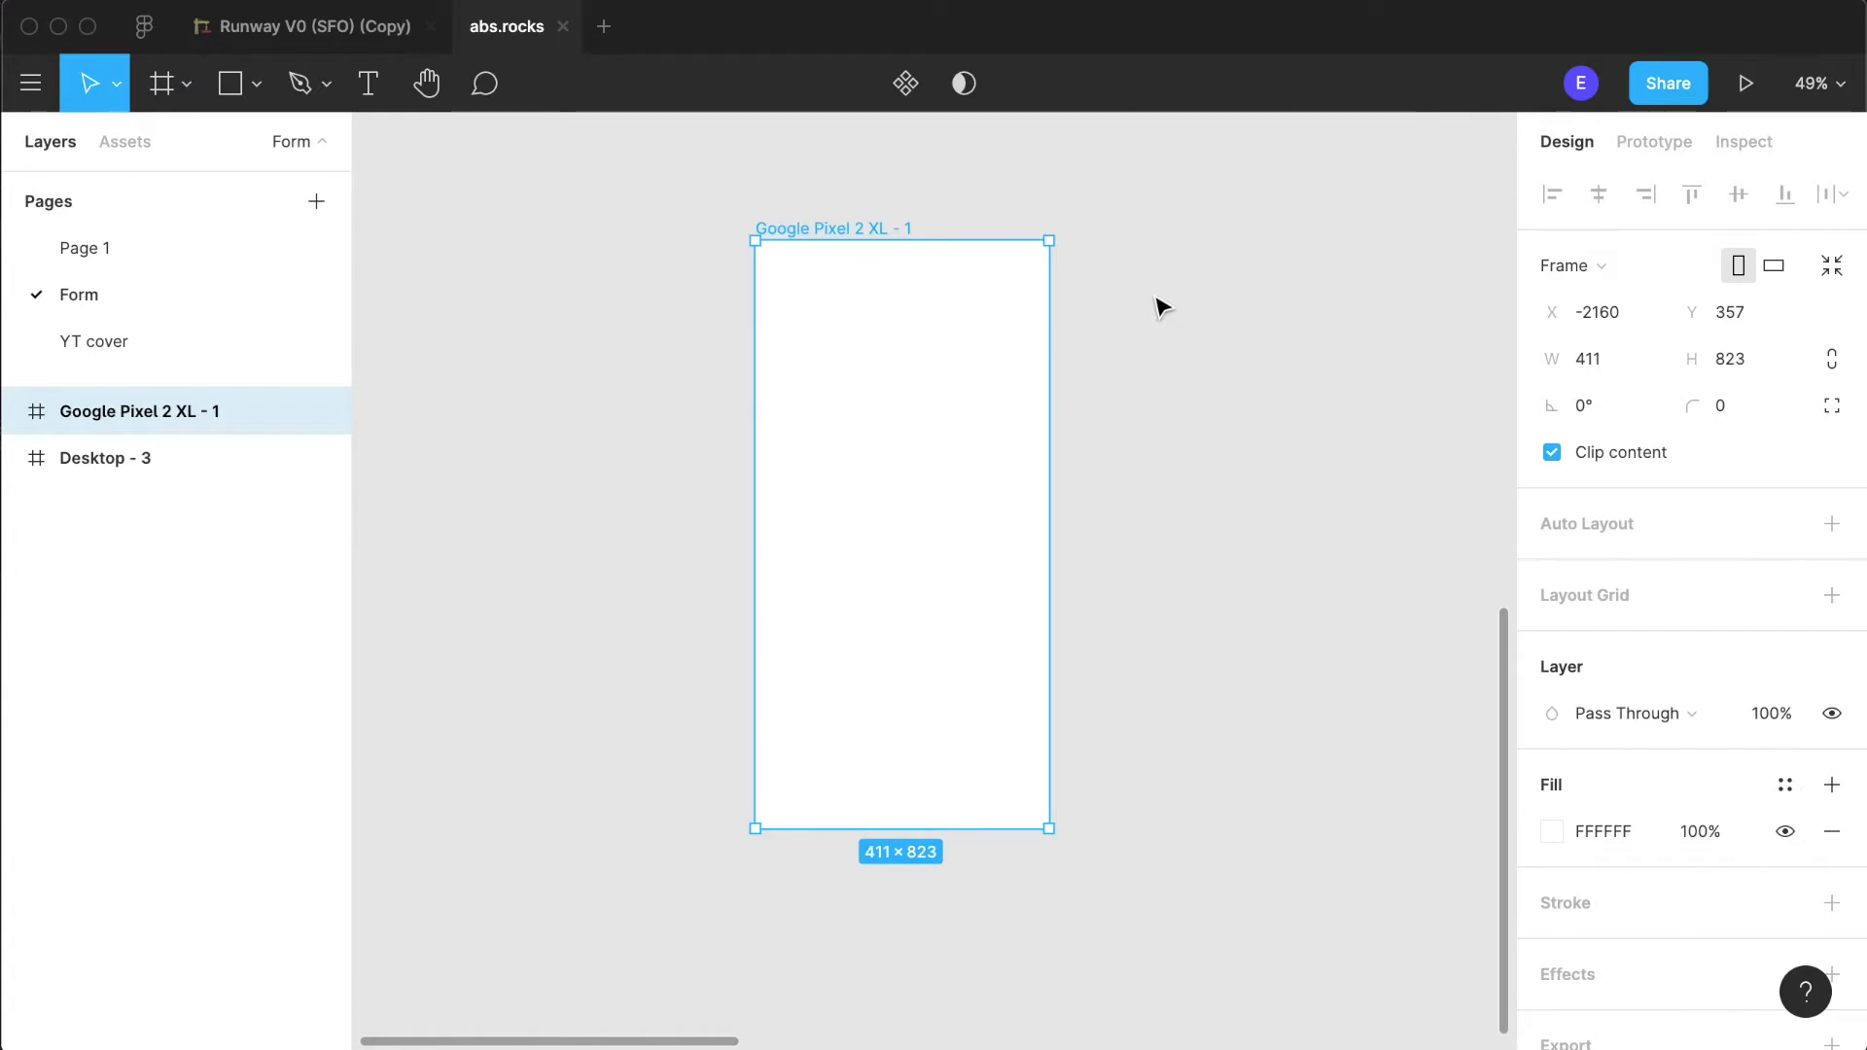
left_click(1089, 724)
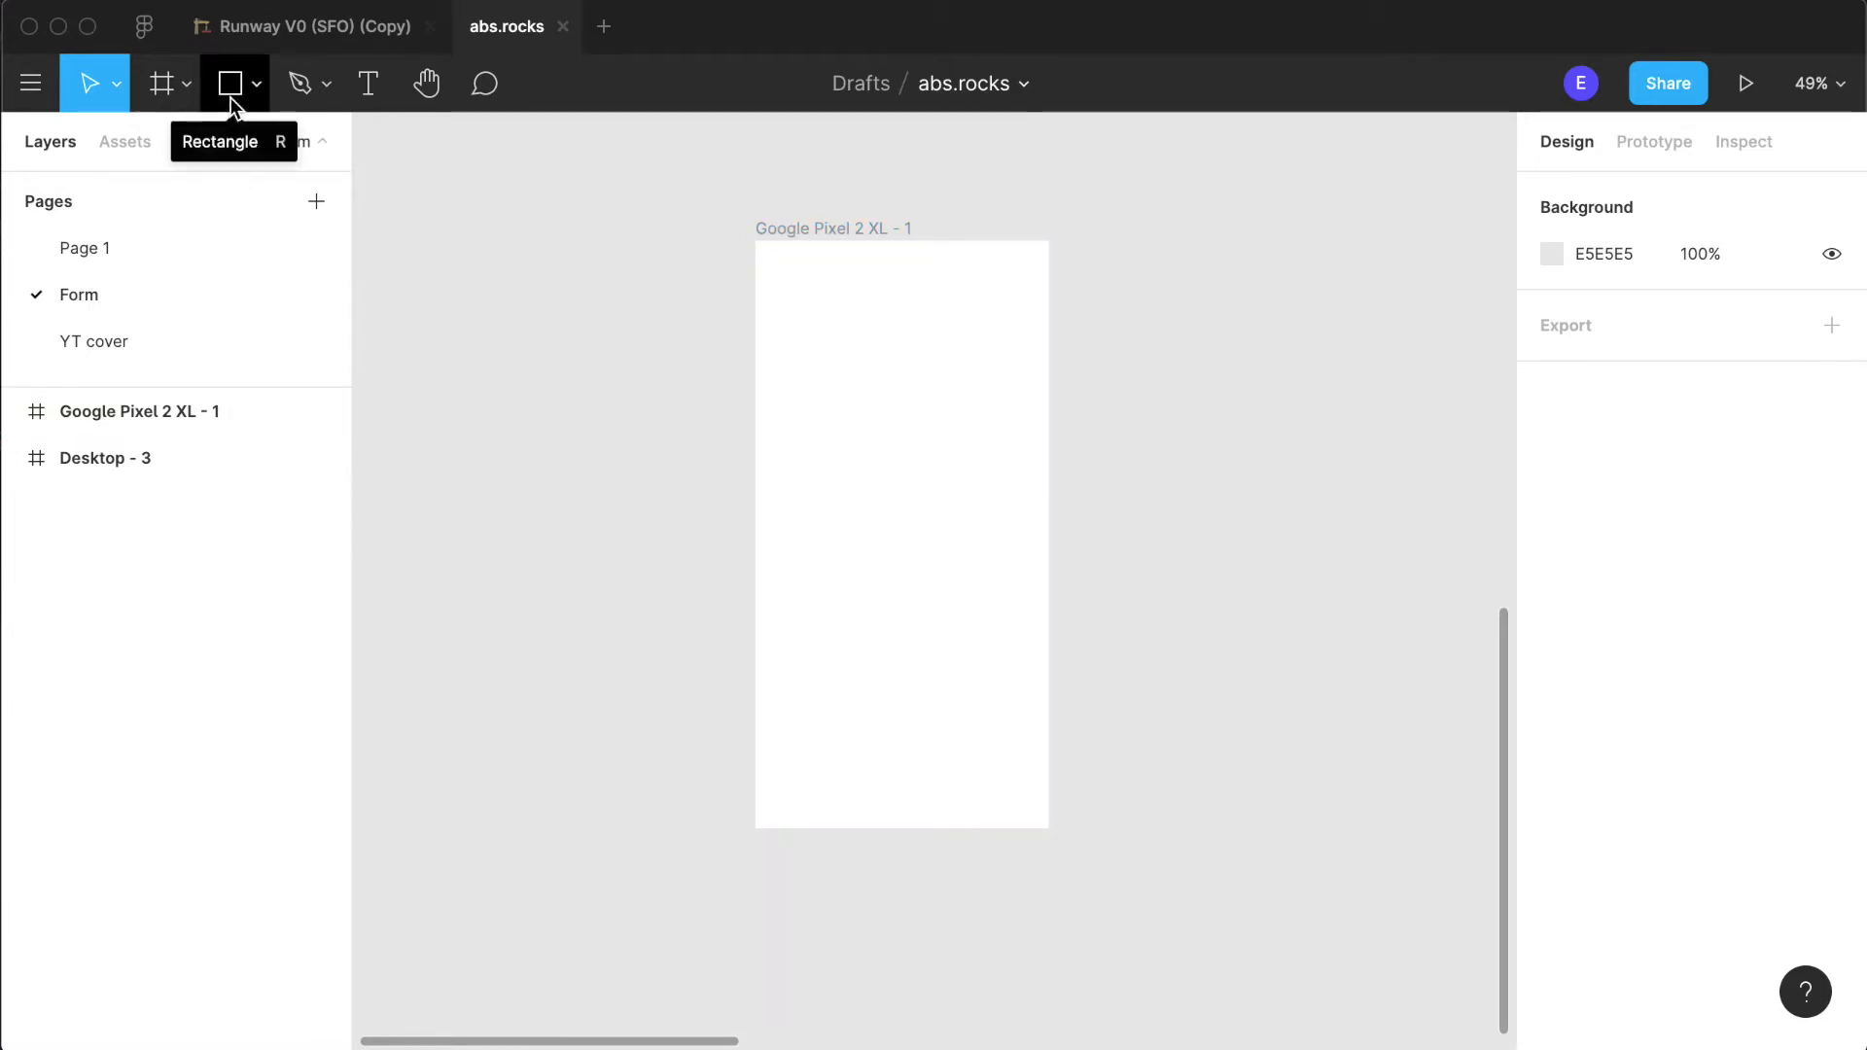
scroll(924, 463, "up", 5)
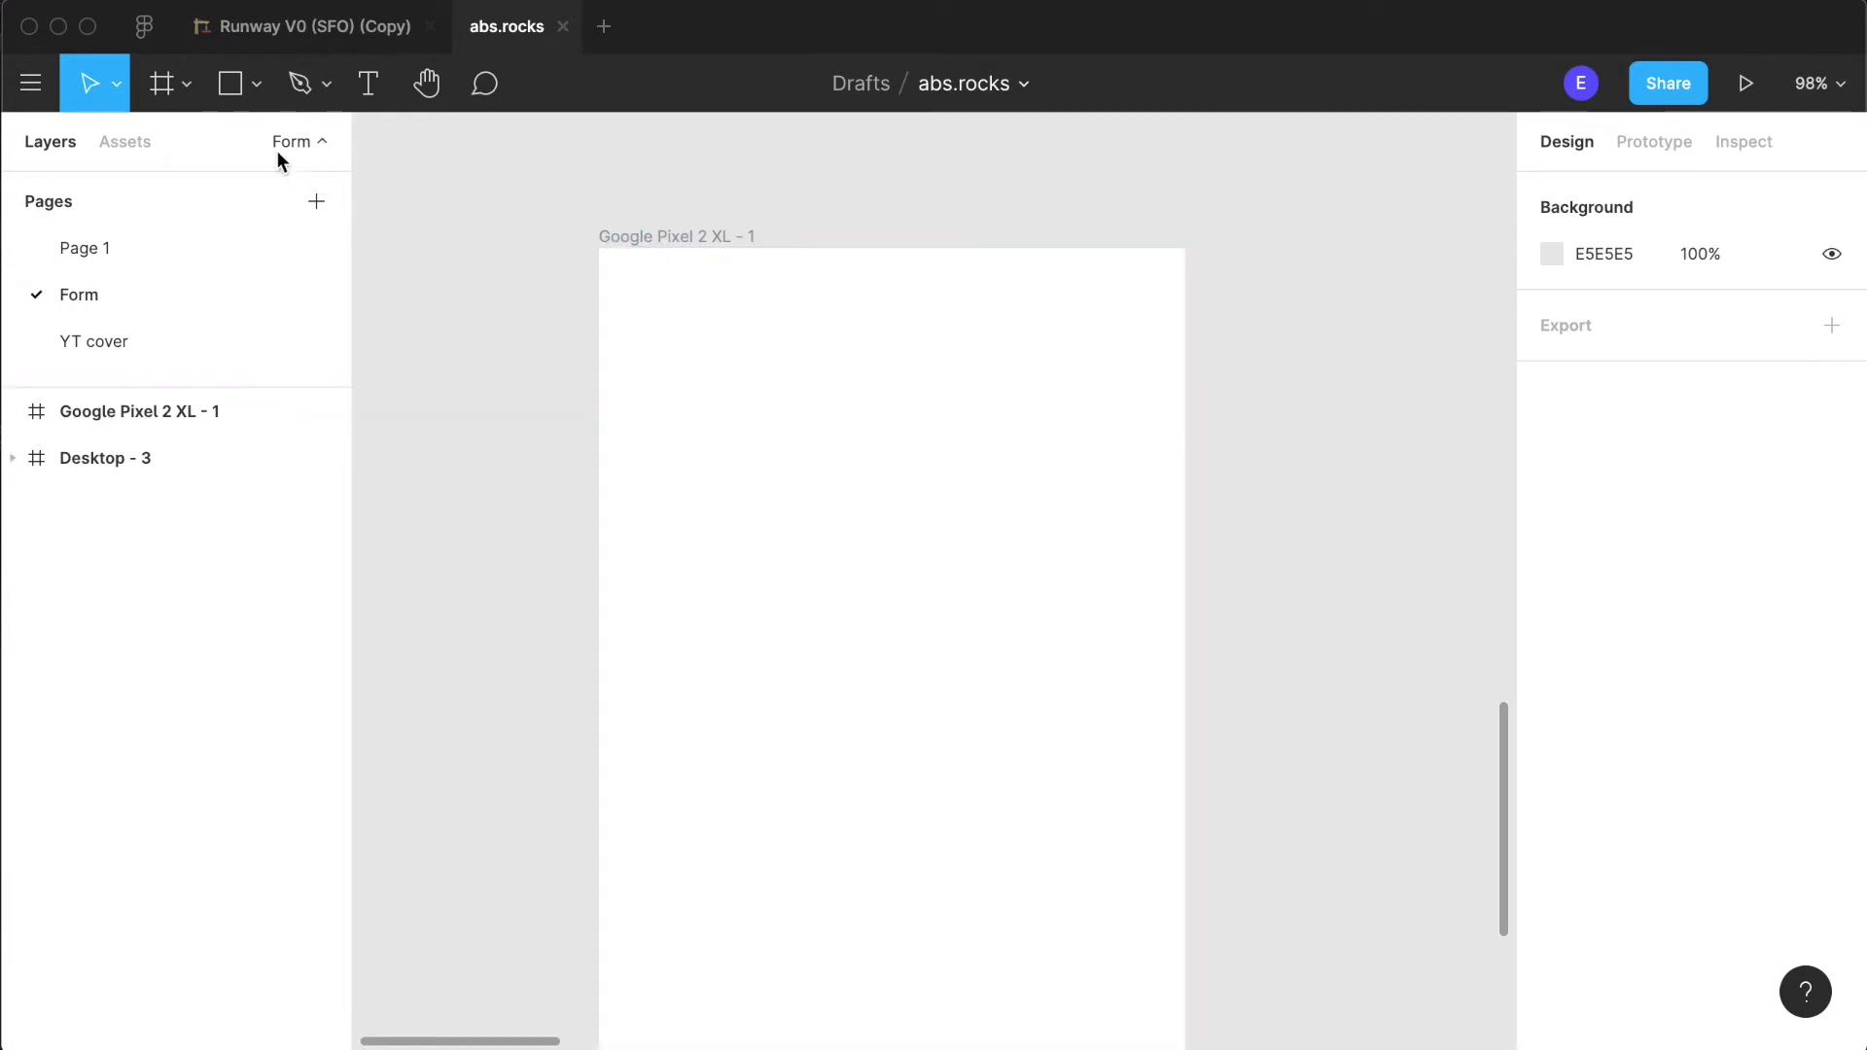
left_click(229, 84)
left_click_drag(633, 338, 777, 480)
double_click(696, 354)
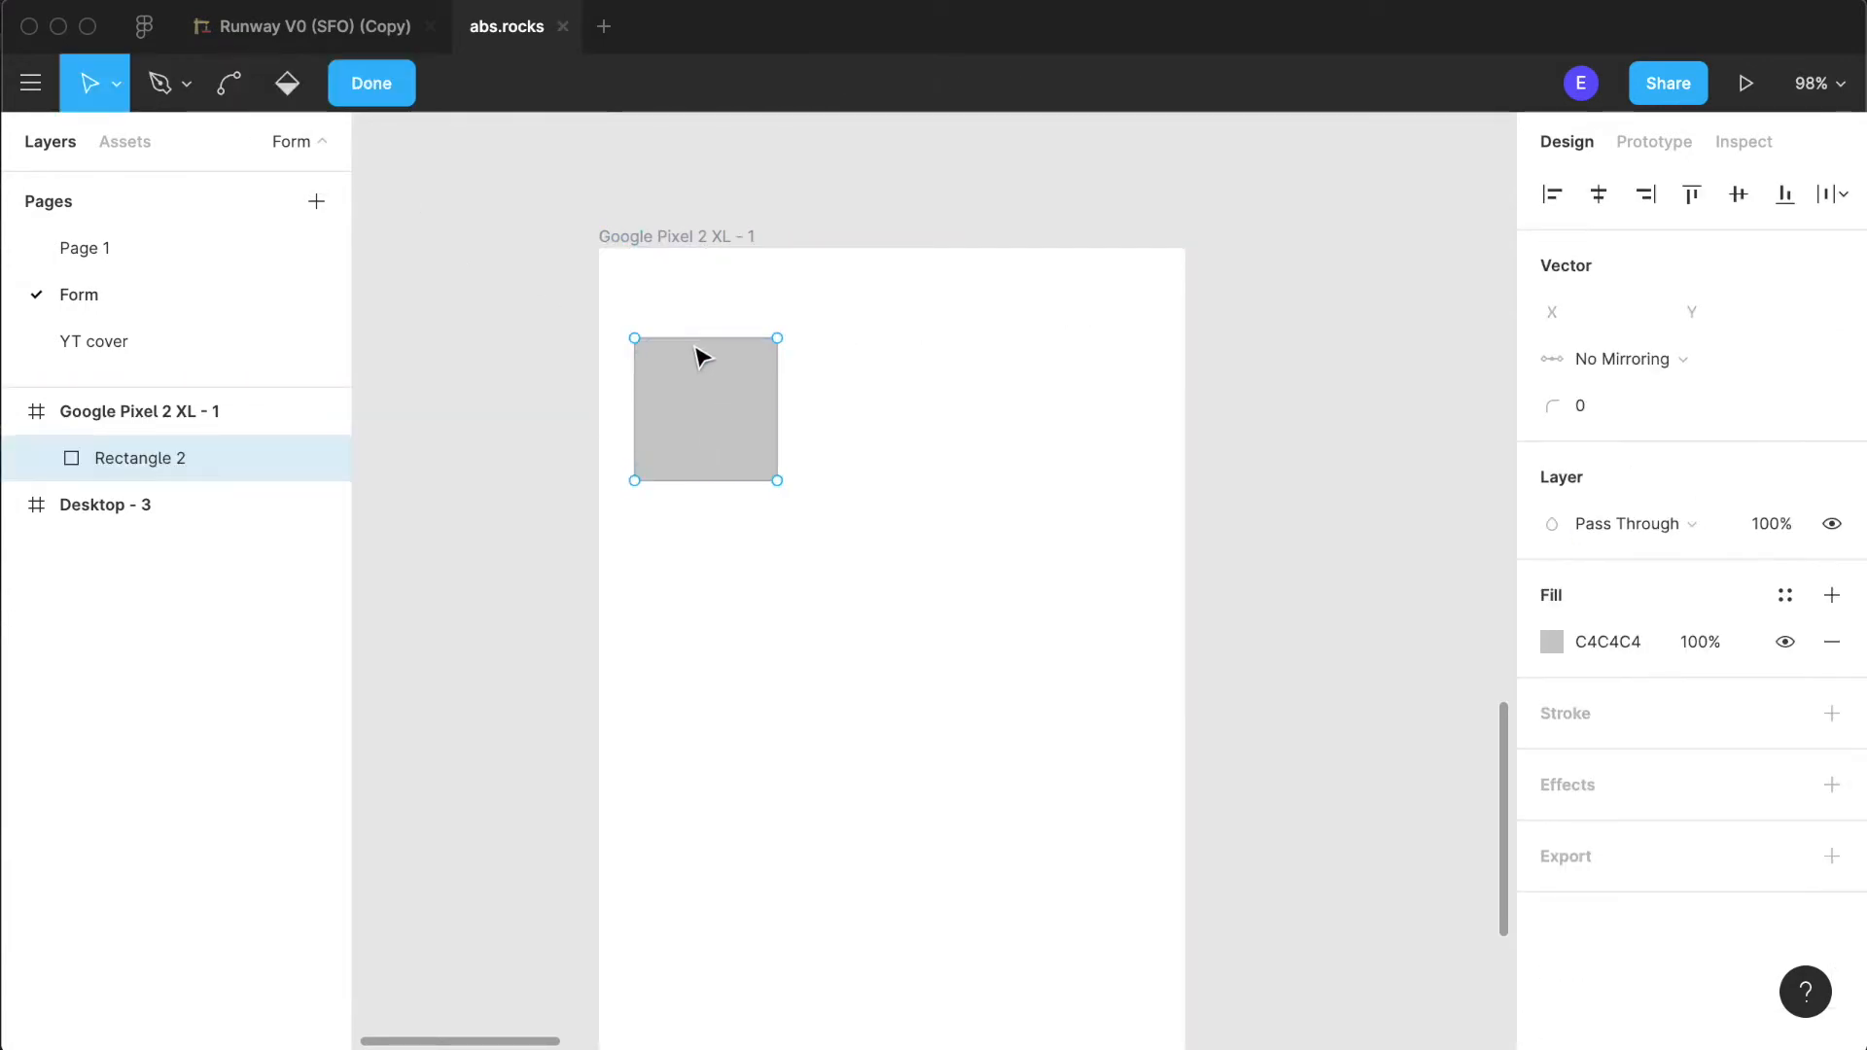
key("Escape")
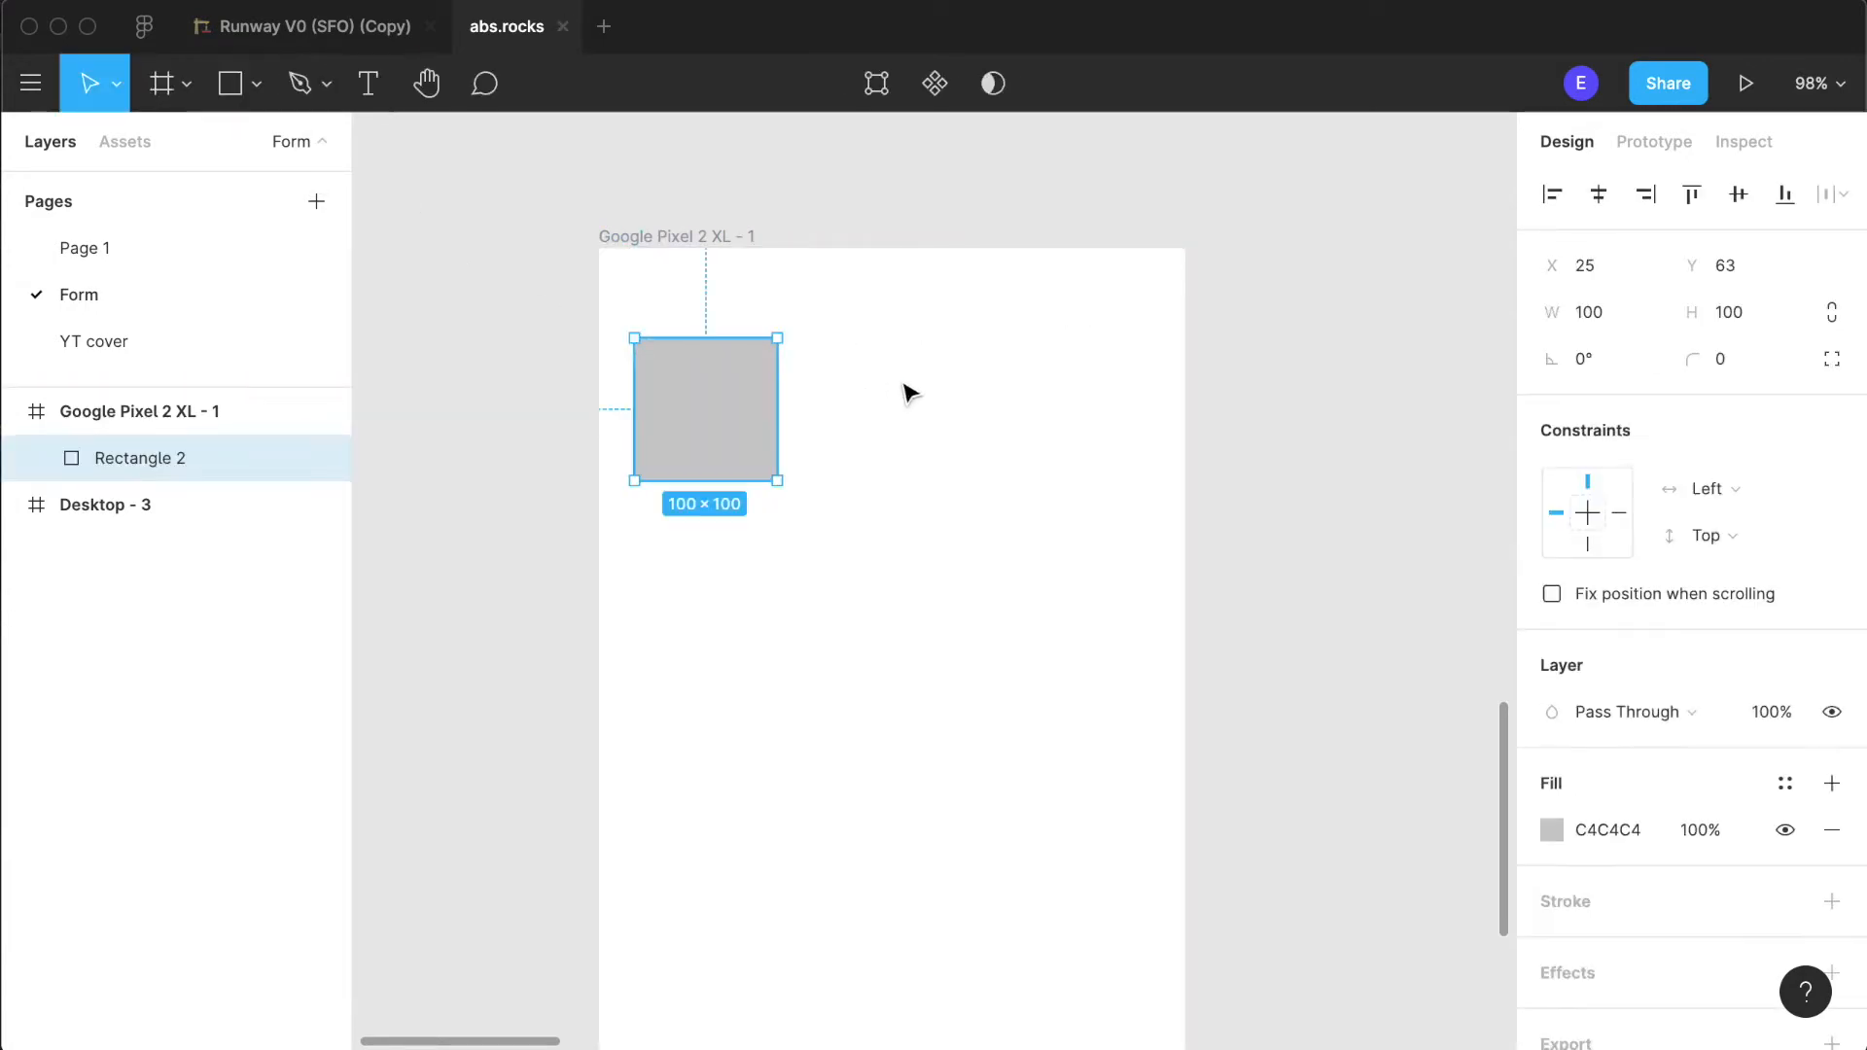
double_click(750, 409)
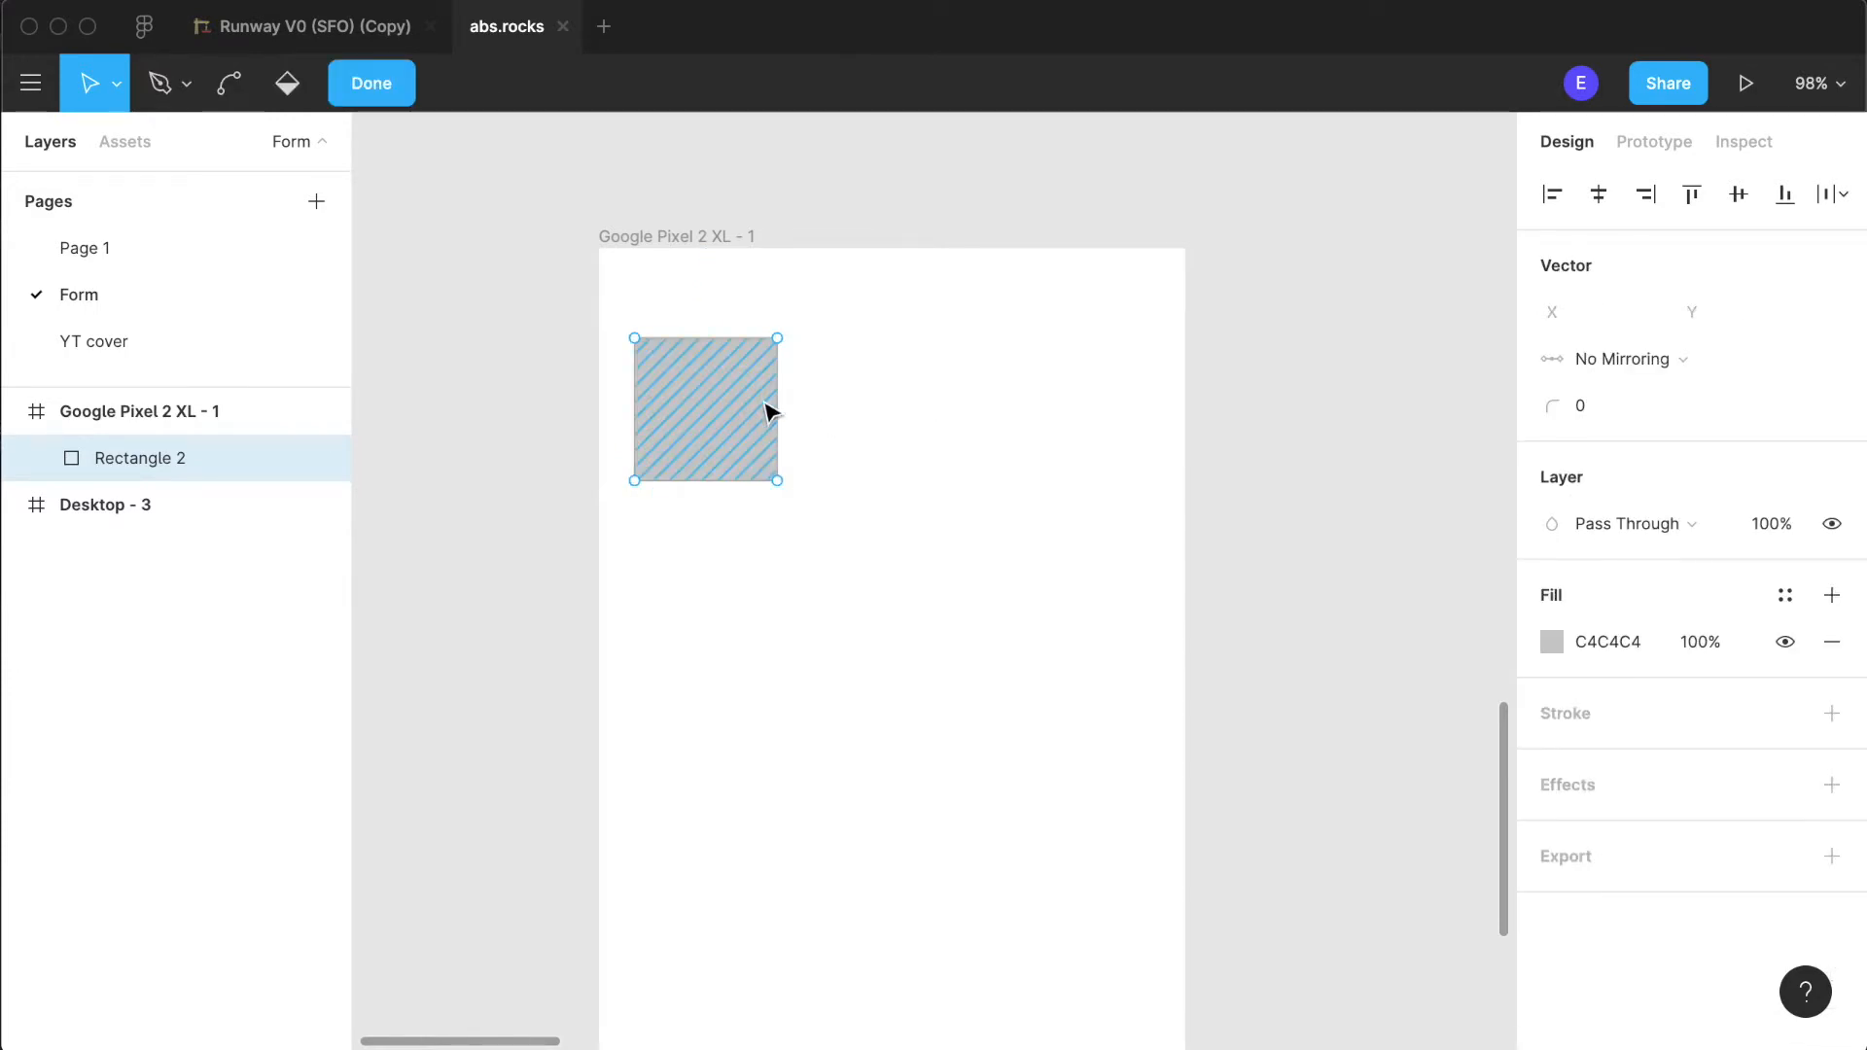
key("Escape")
- Turn the rectangle into a header bar at the frame's top edge, 411 wide and 50 high
left_click_drag(763, 405, 1188, 360)
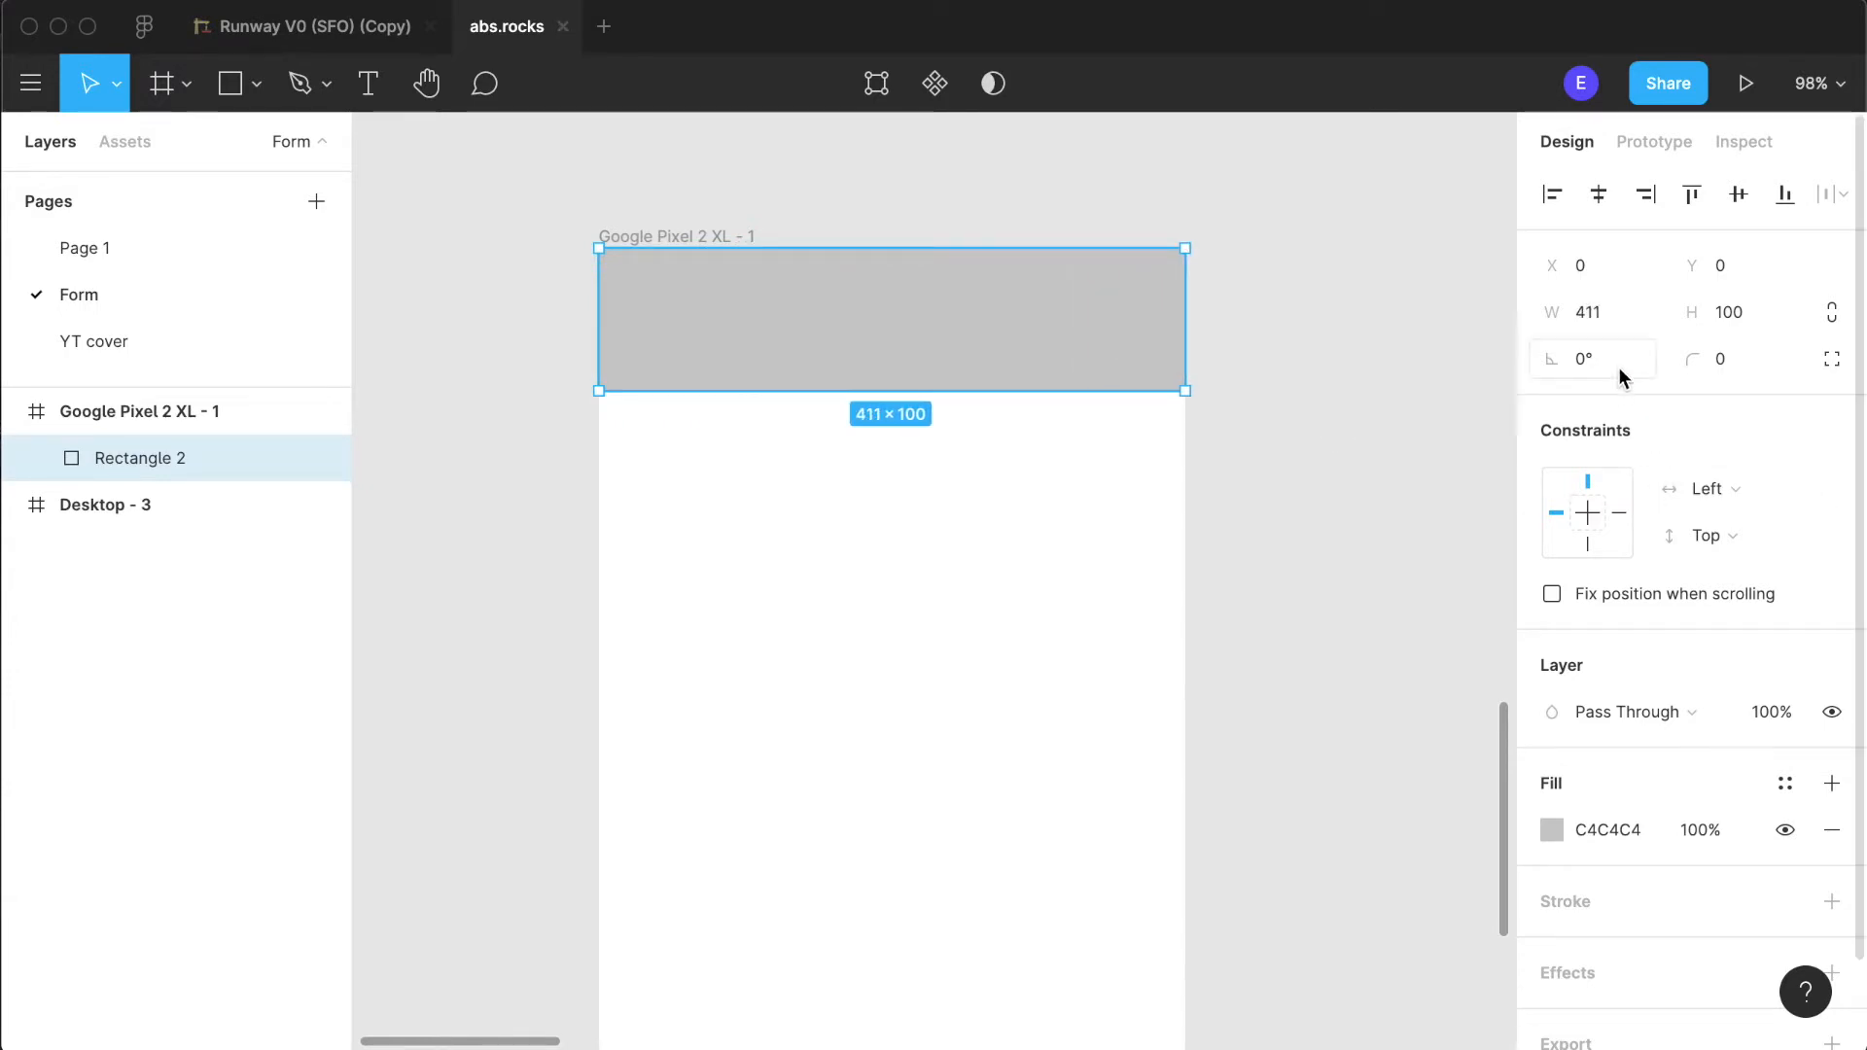
left_click(1743, 324)
type("50")
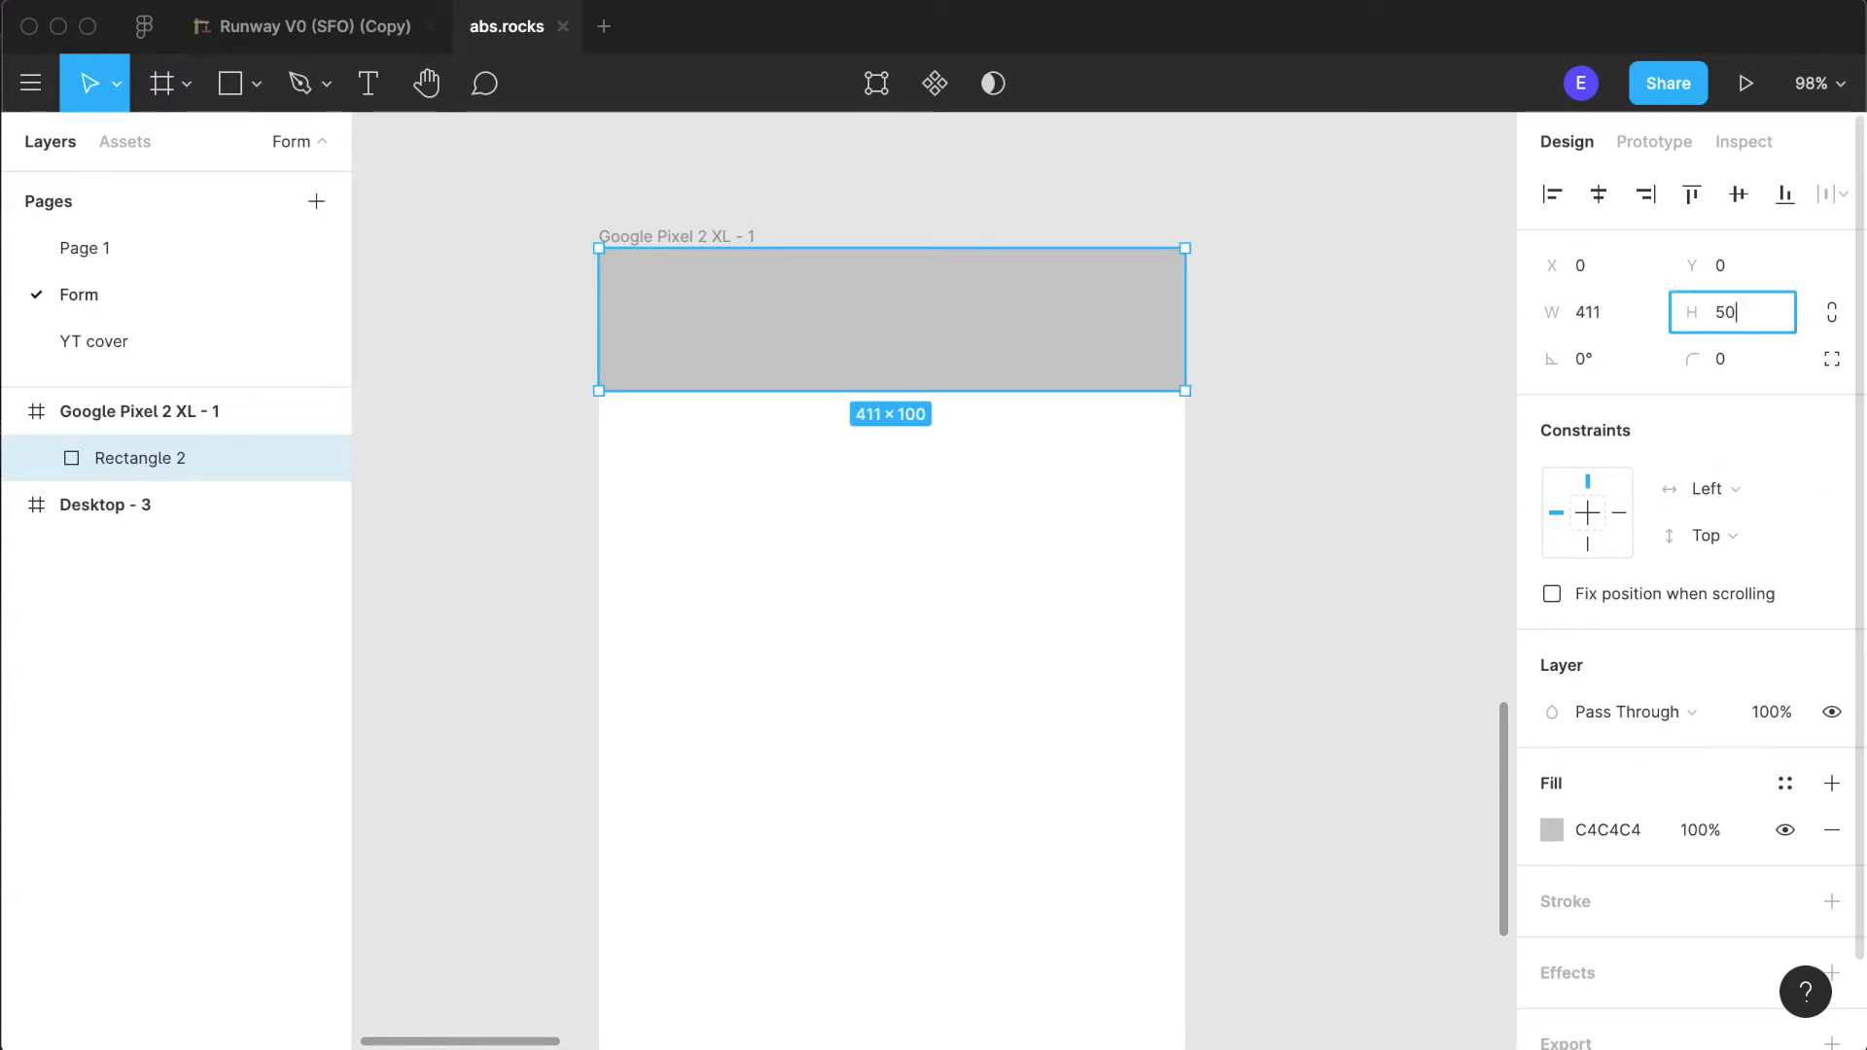
left_click(1327, 429)
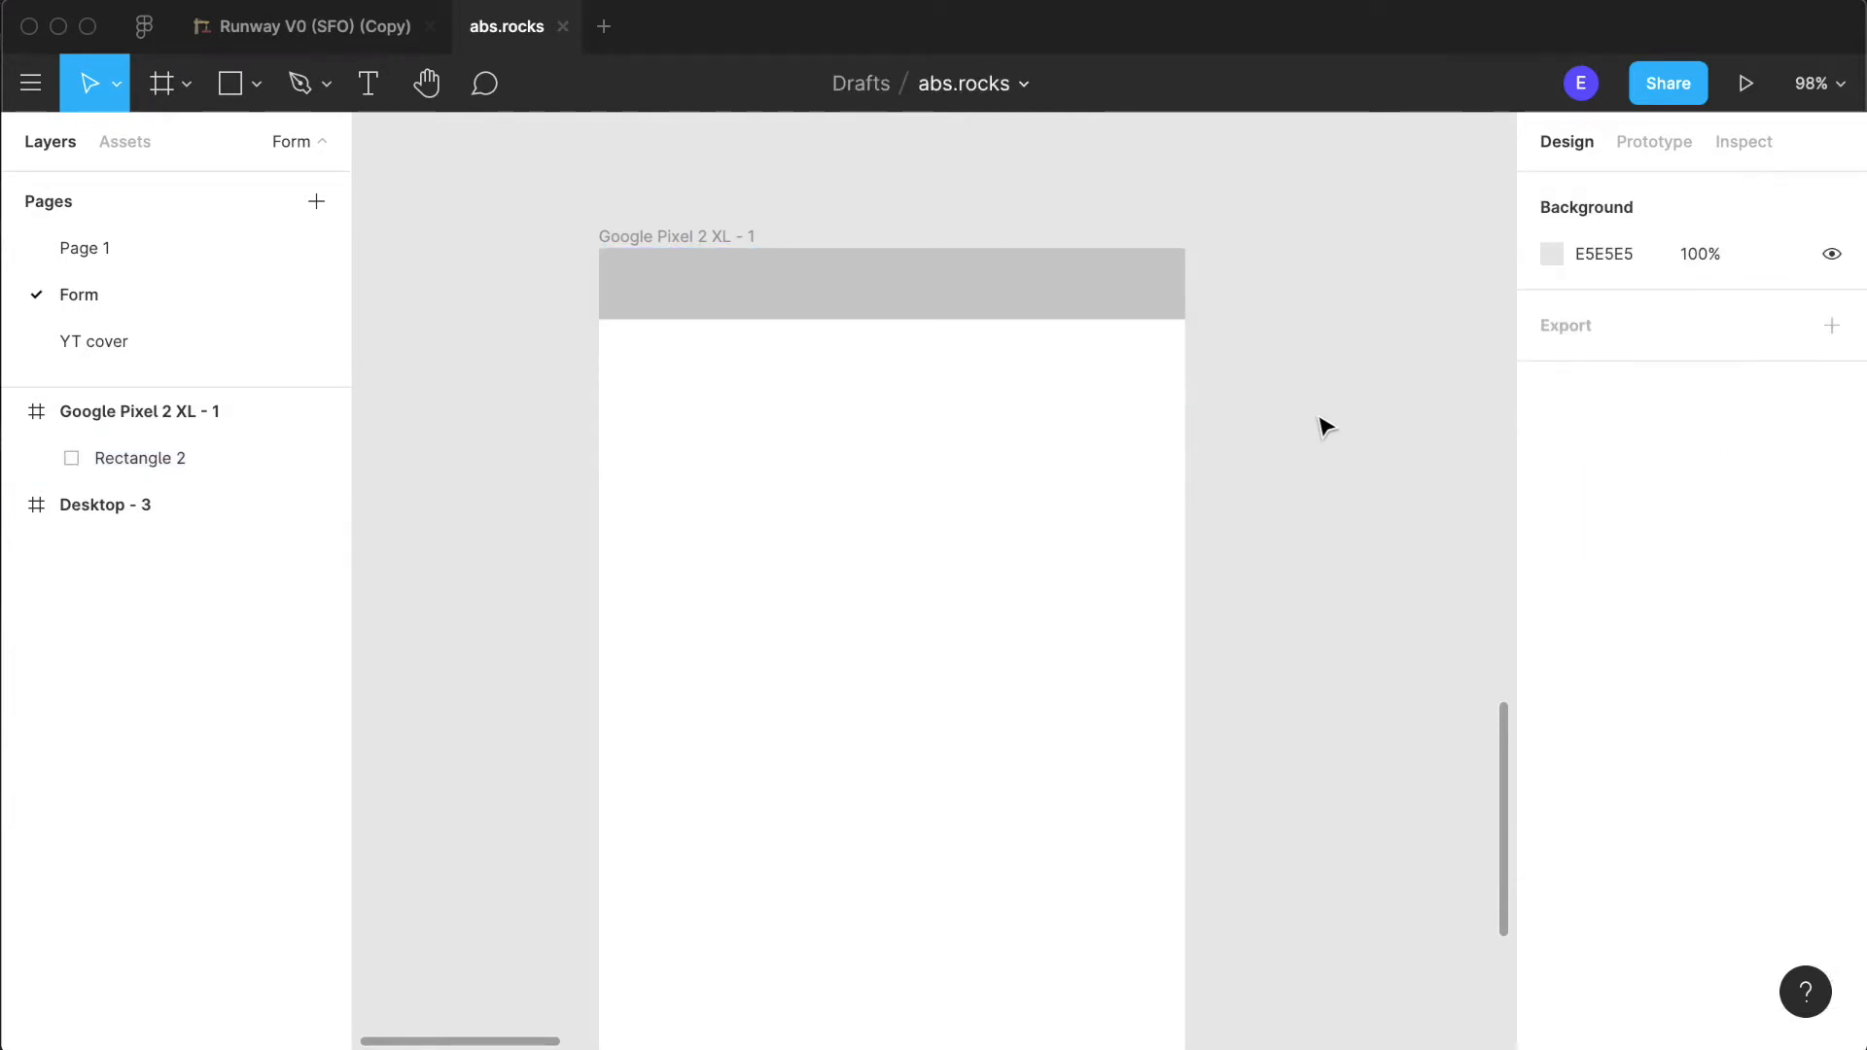
- Duplicate the phone frame to the right of the original and move the copy's grey bar to its bottom edge
scroll(1108, 493, "down", 3)
scroll(1109, 493, "down", 5)
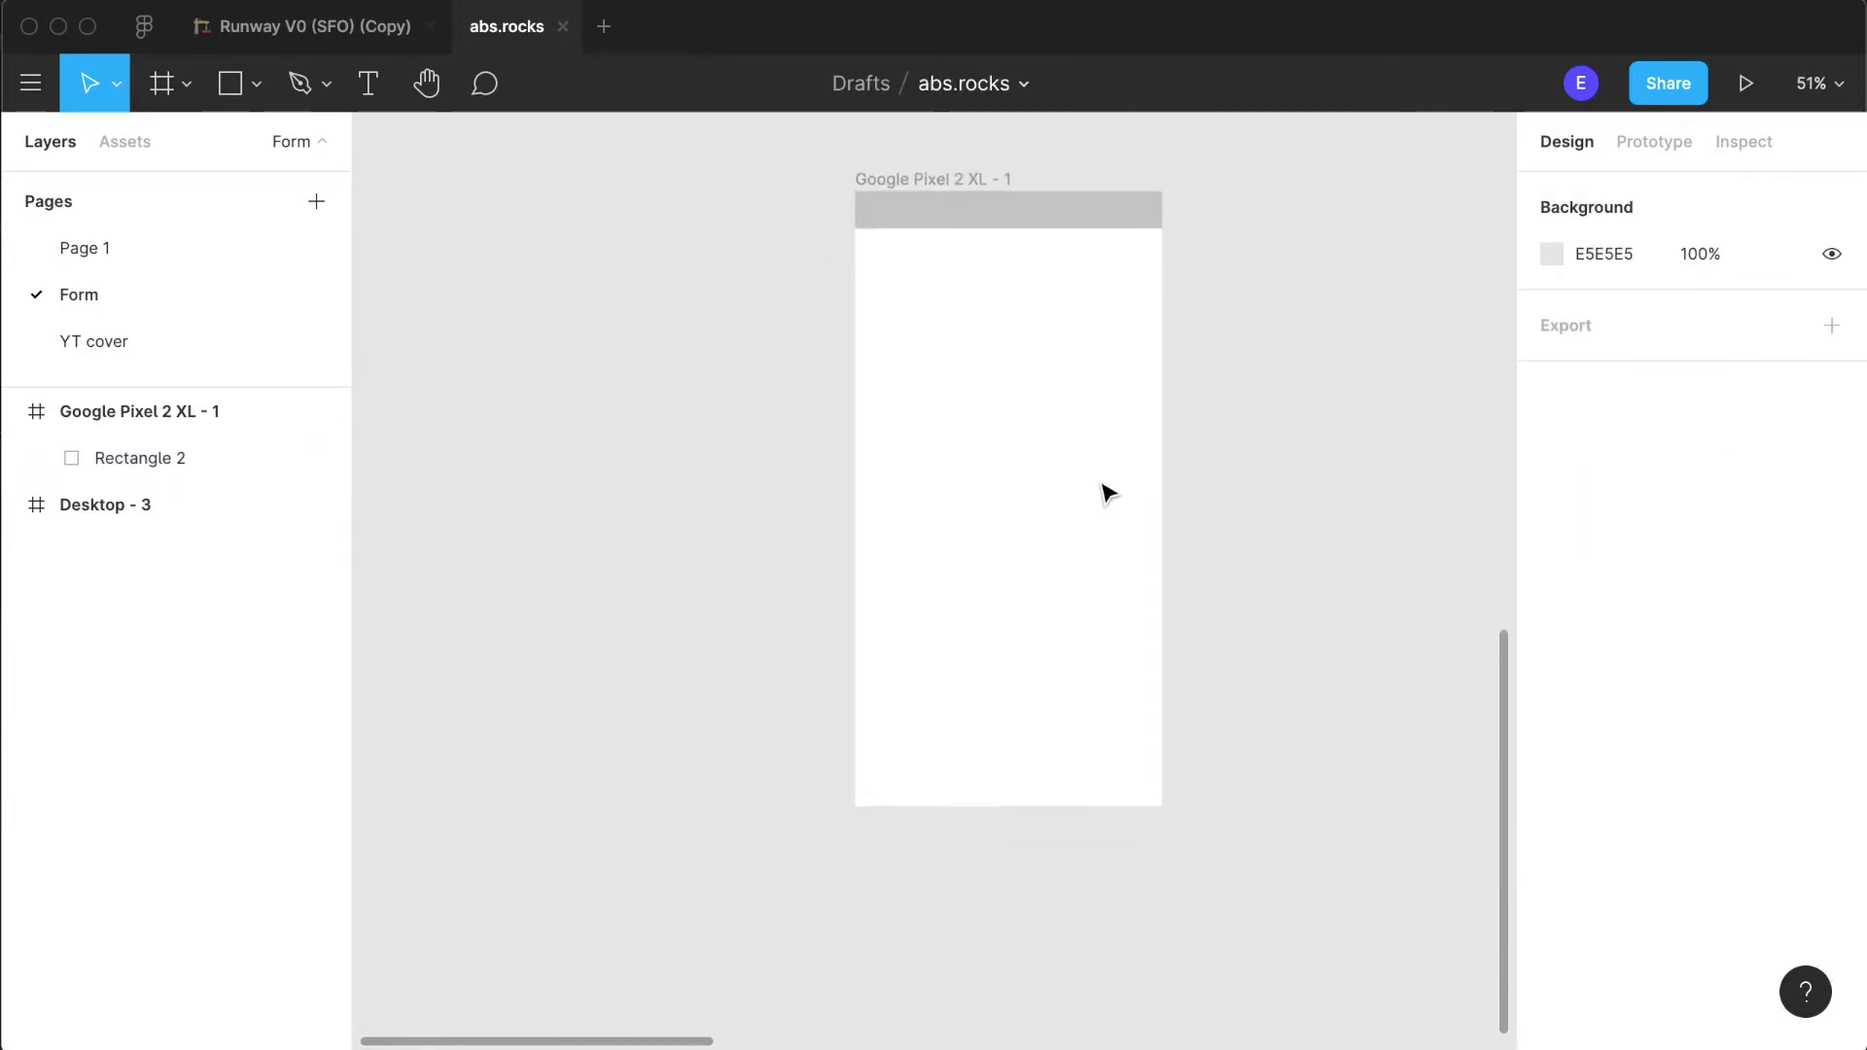
left_click_drag(859, 239, 1187, 243)
left_click(1276, 493)
scroll(1276, 493, "right", 10)
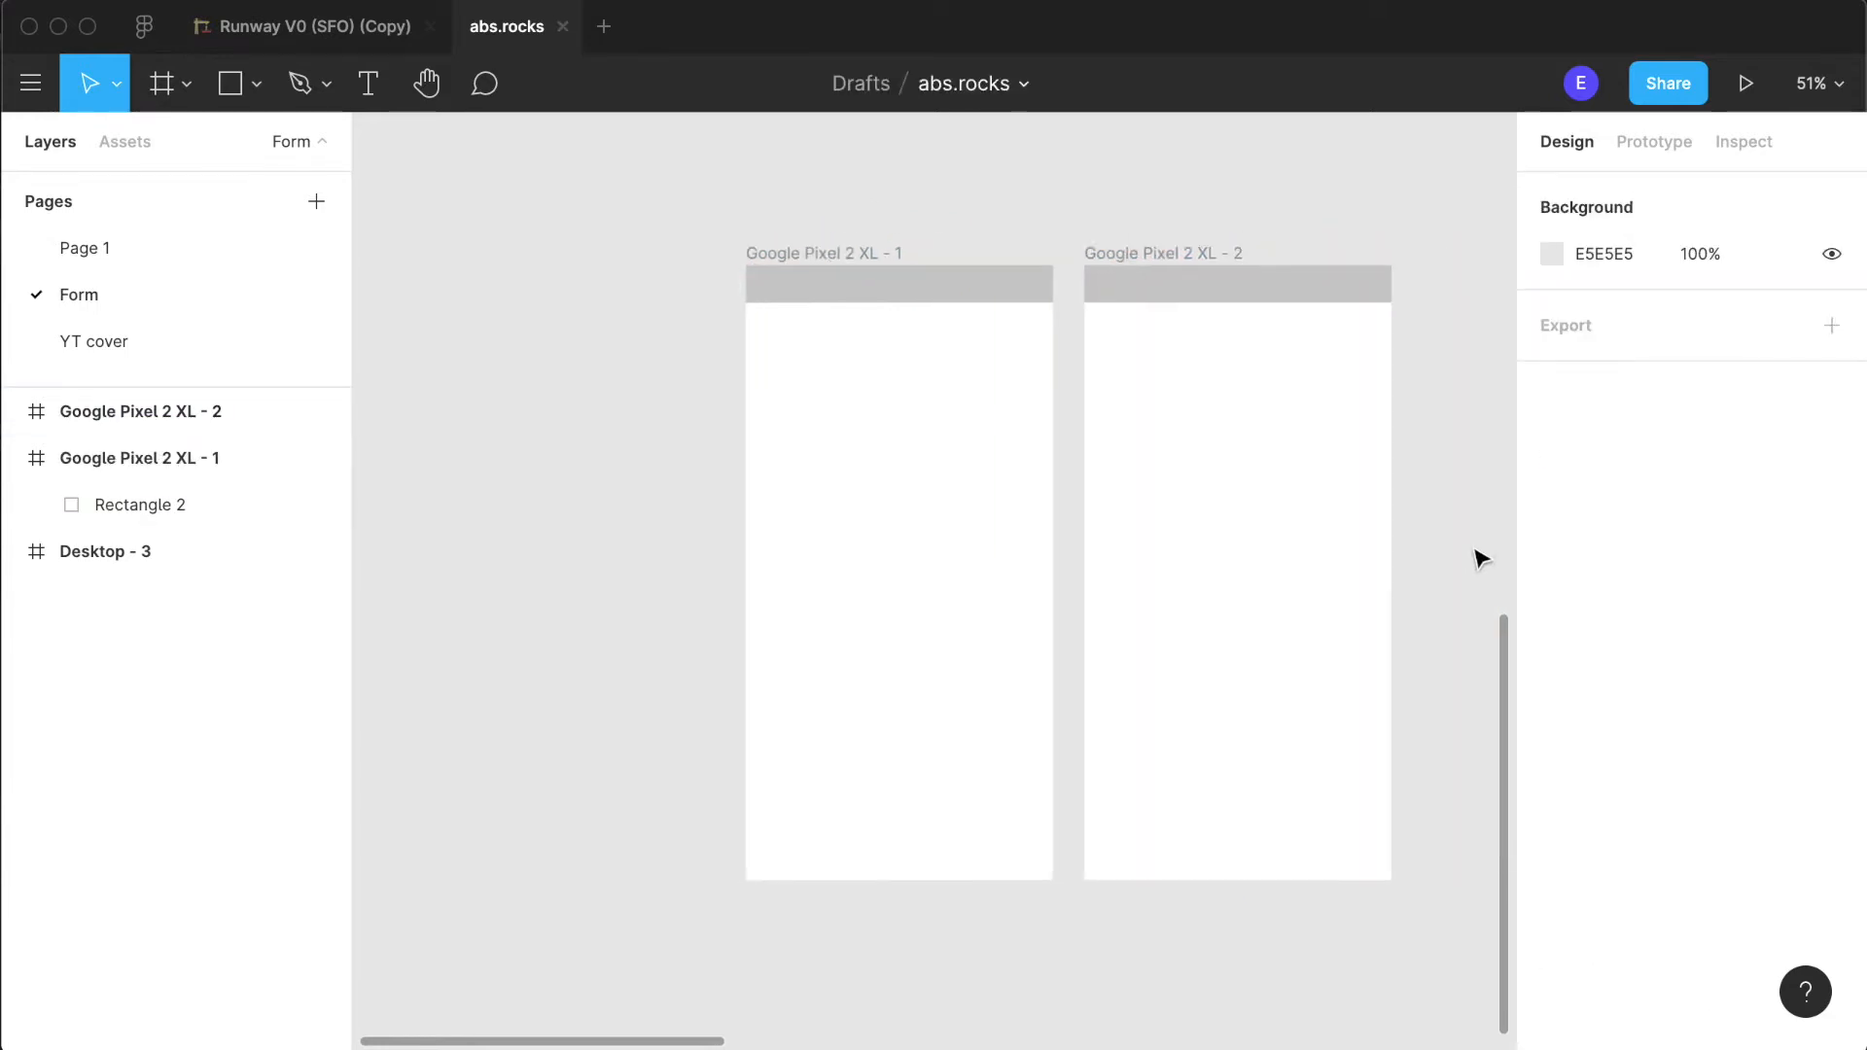
left_click_drag(830, 305, 825, 884)
left_click(1118, 822)
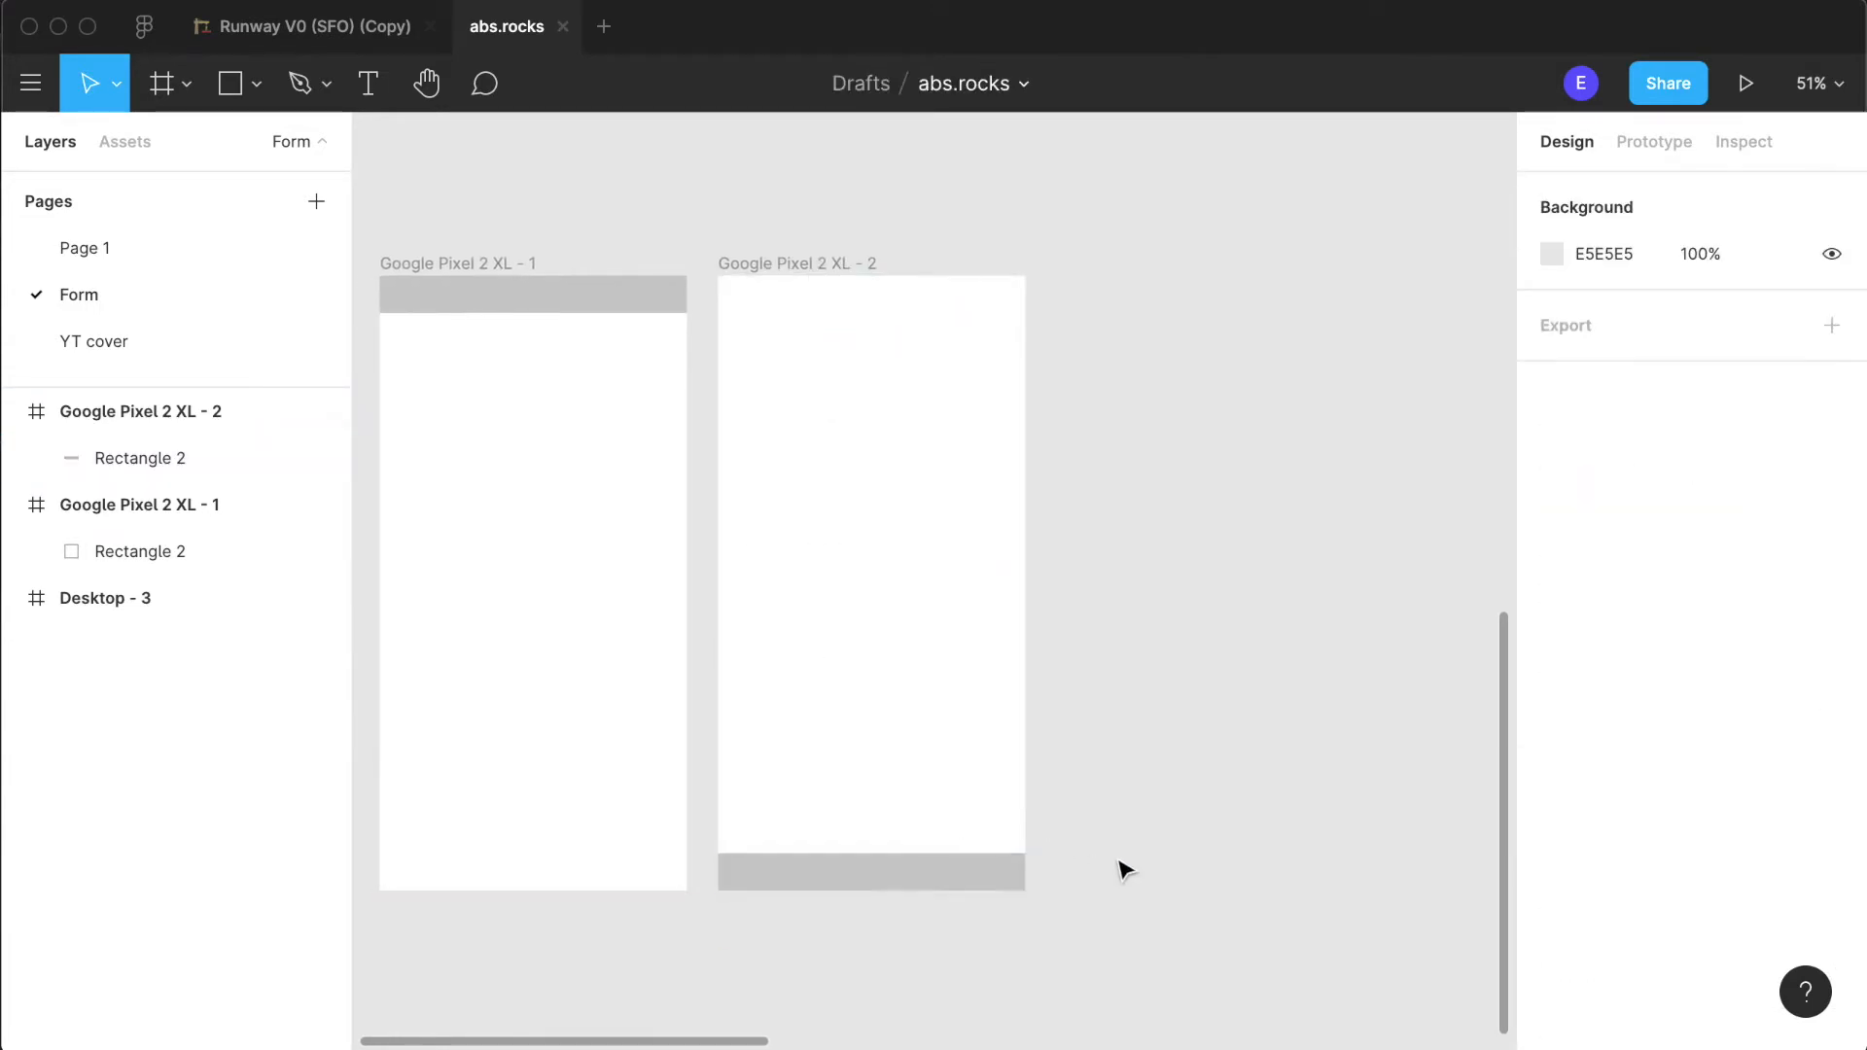
- Set the corner radius of the second phone frame's bottom bar to 8
scroll(1121, 866, "down", 2)
scroll(1021, 842, "up", 5)
left_click(928, 812)
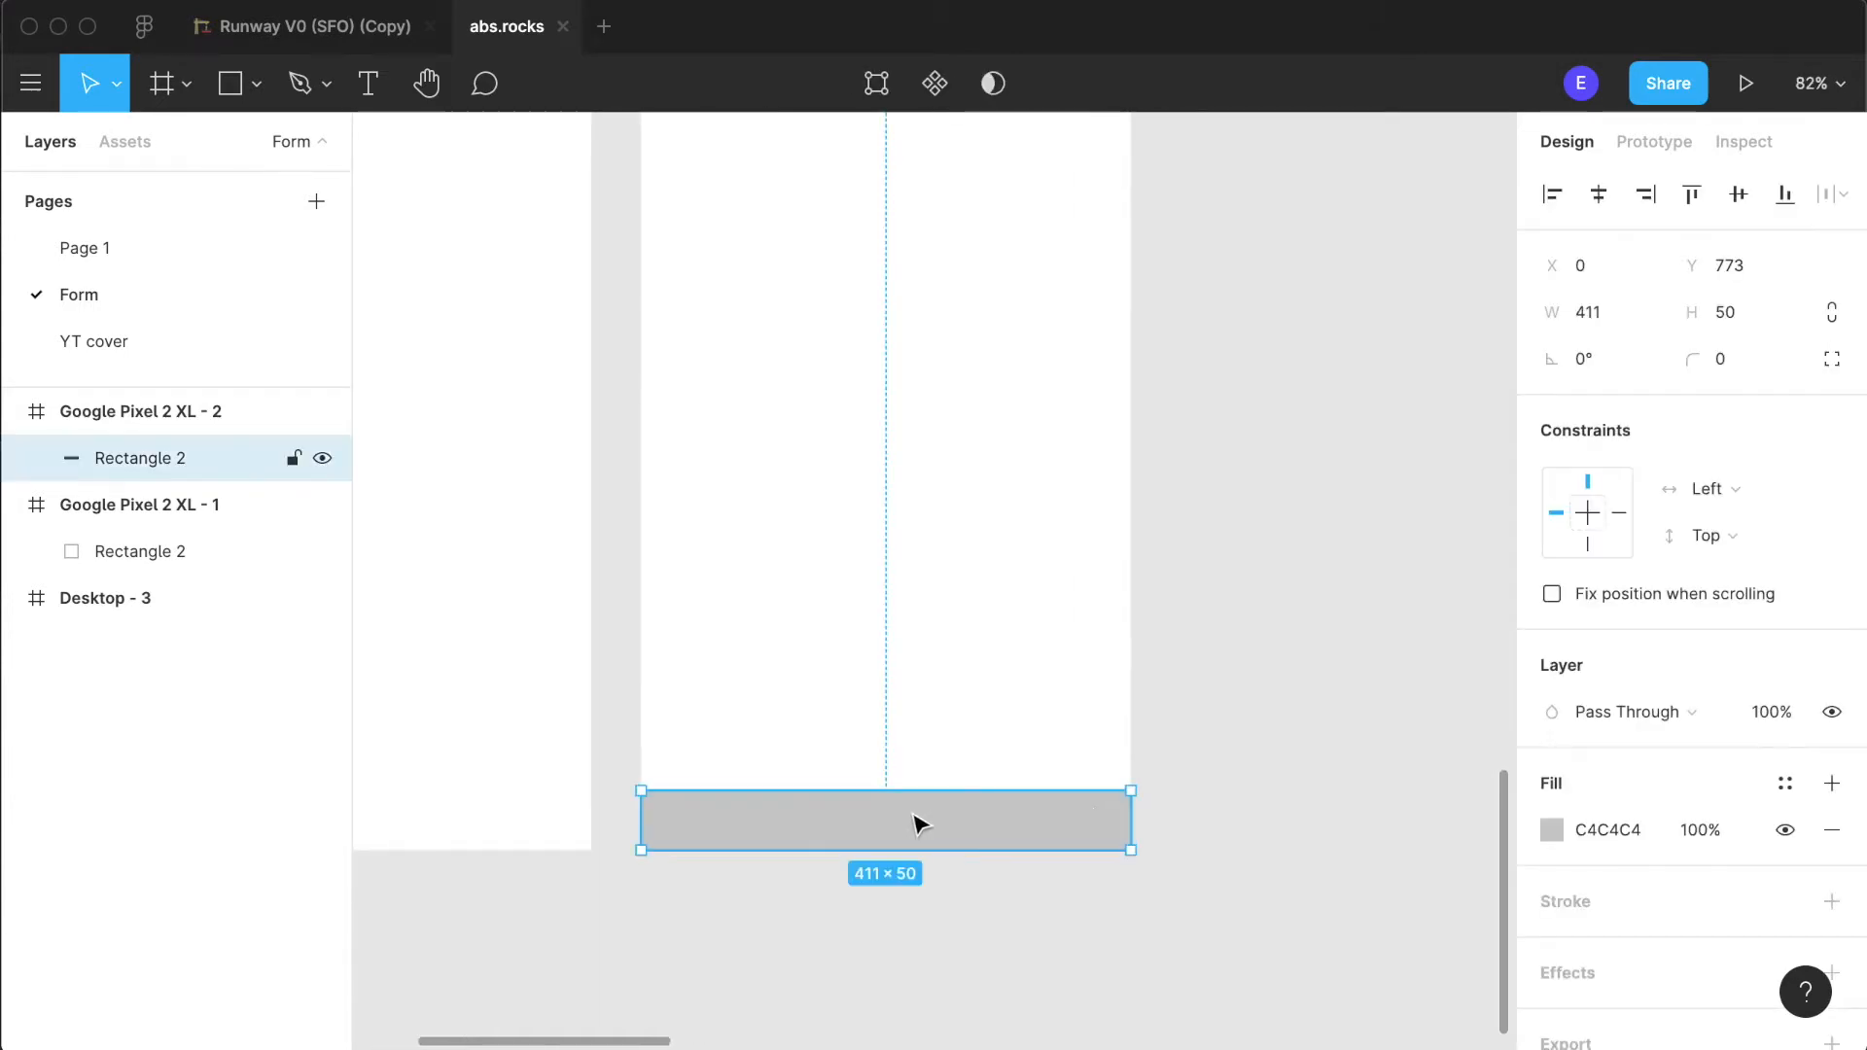
left_click(1736, 360)
type("8")
key("Return")
- Narrow the bottom bar to a width of 233 and centre it horizontally in the second phone frame
left_click_drag(1128, 829, 919, 846)
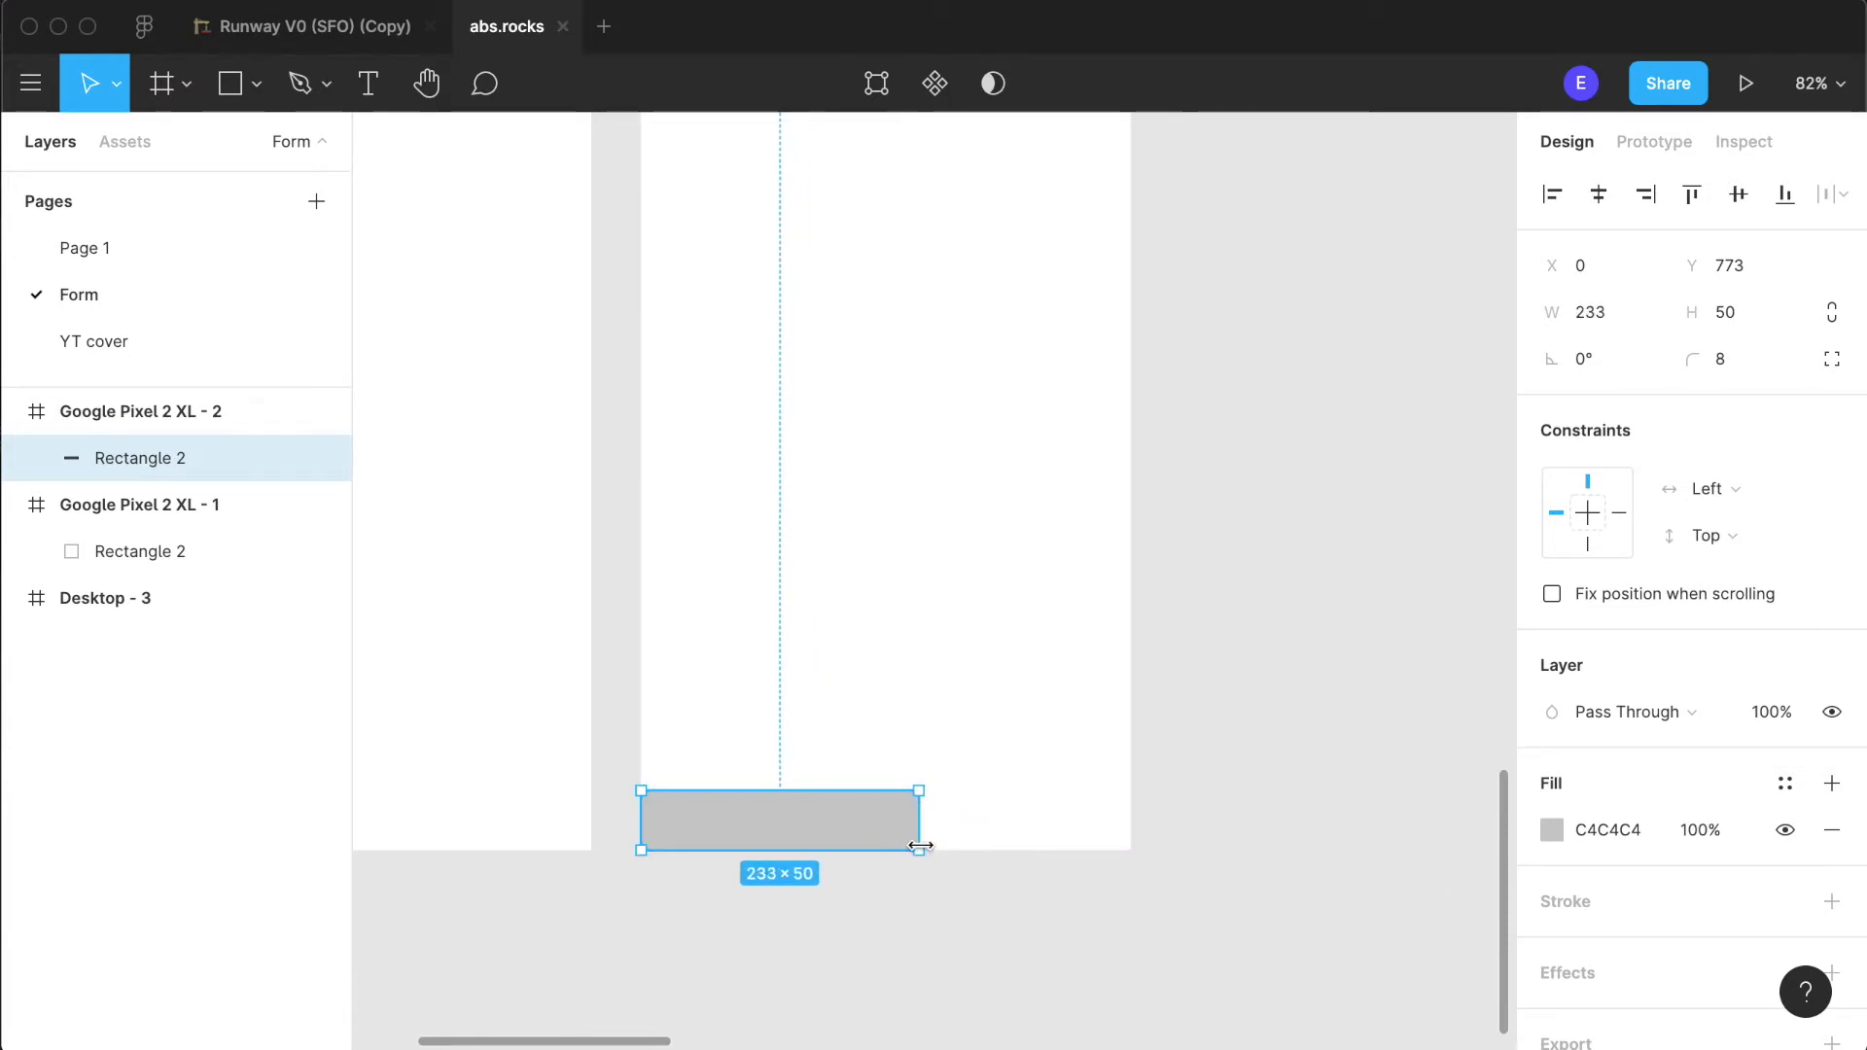
left_click(986, 824)
left_click(687, 832)
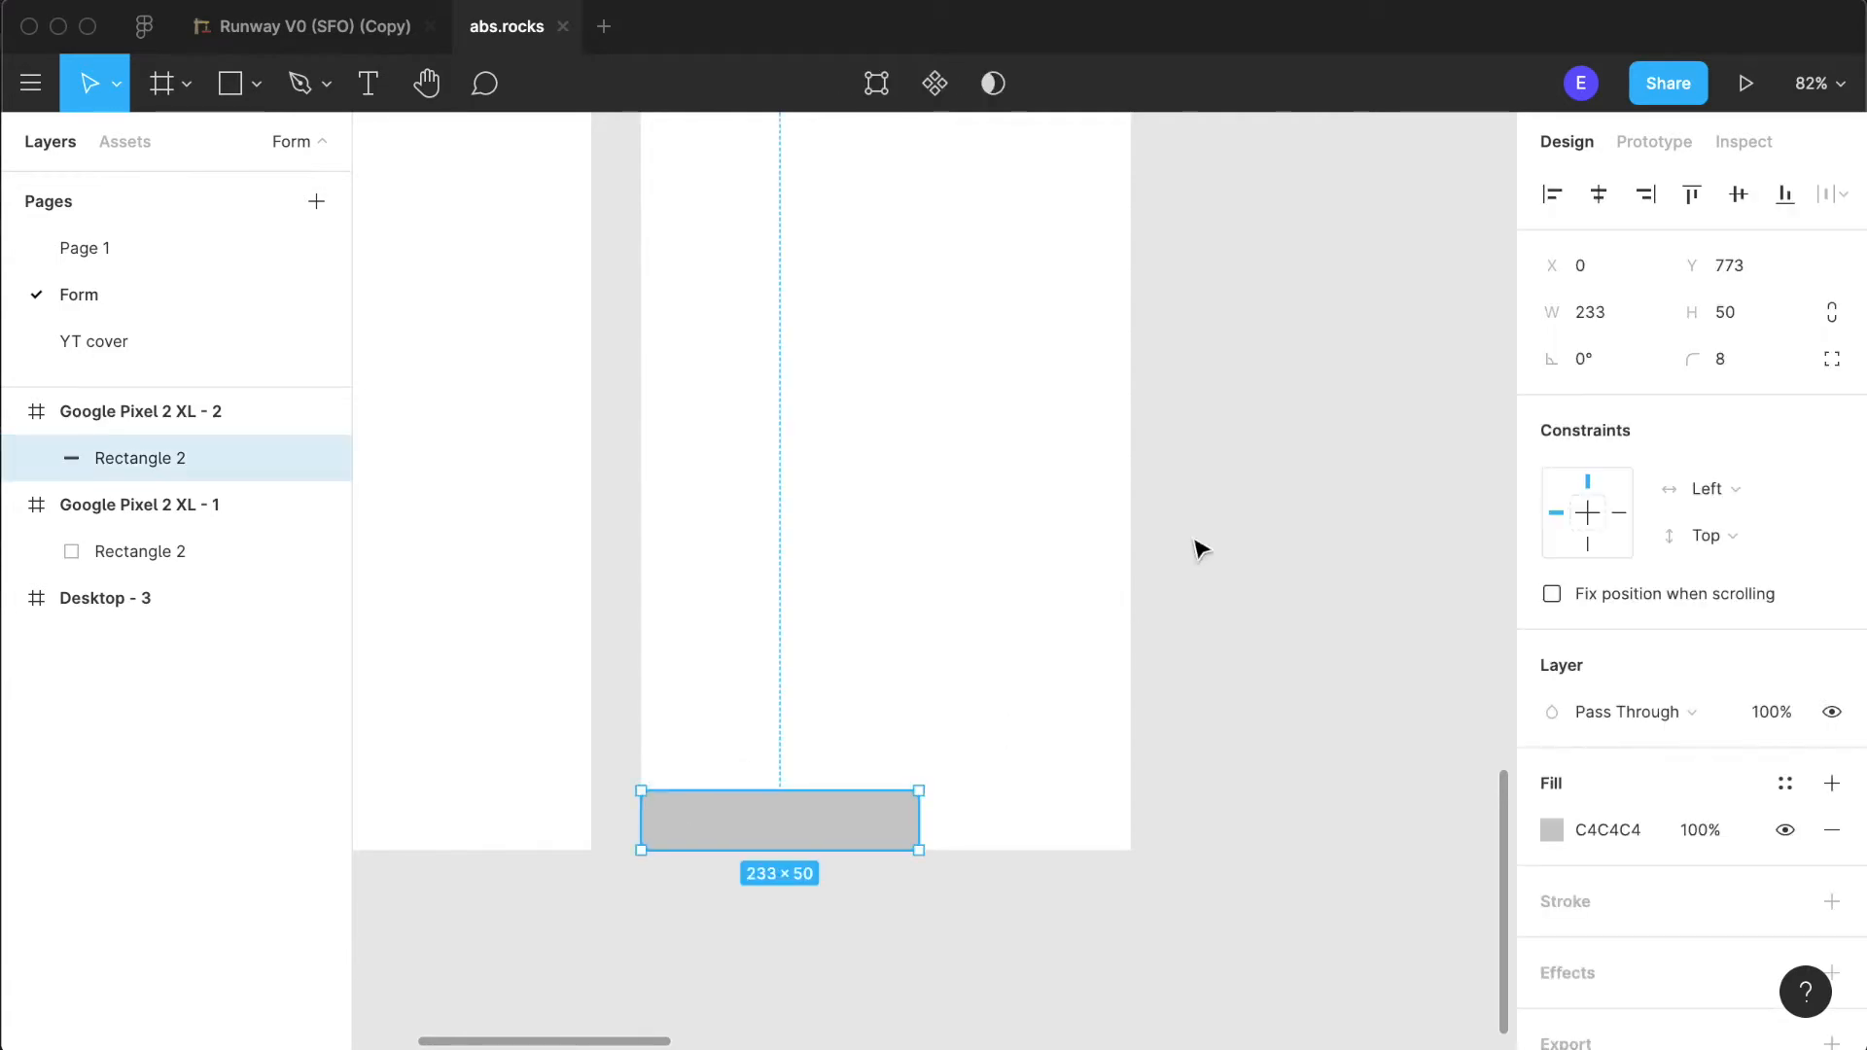
left_click(909, 831)
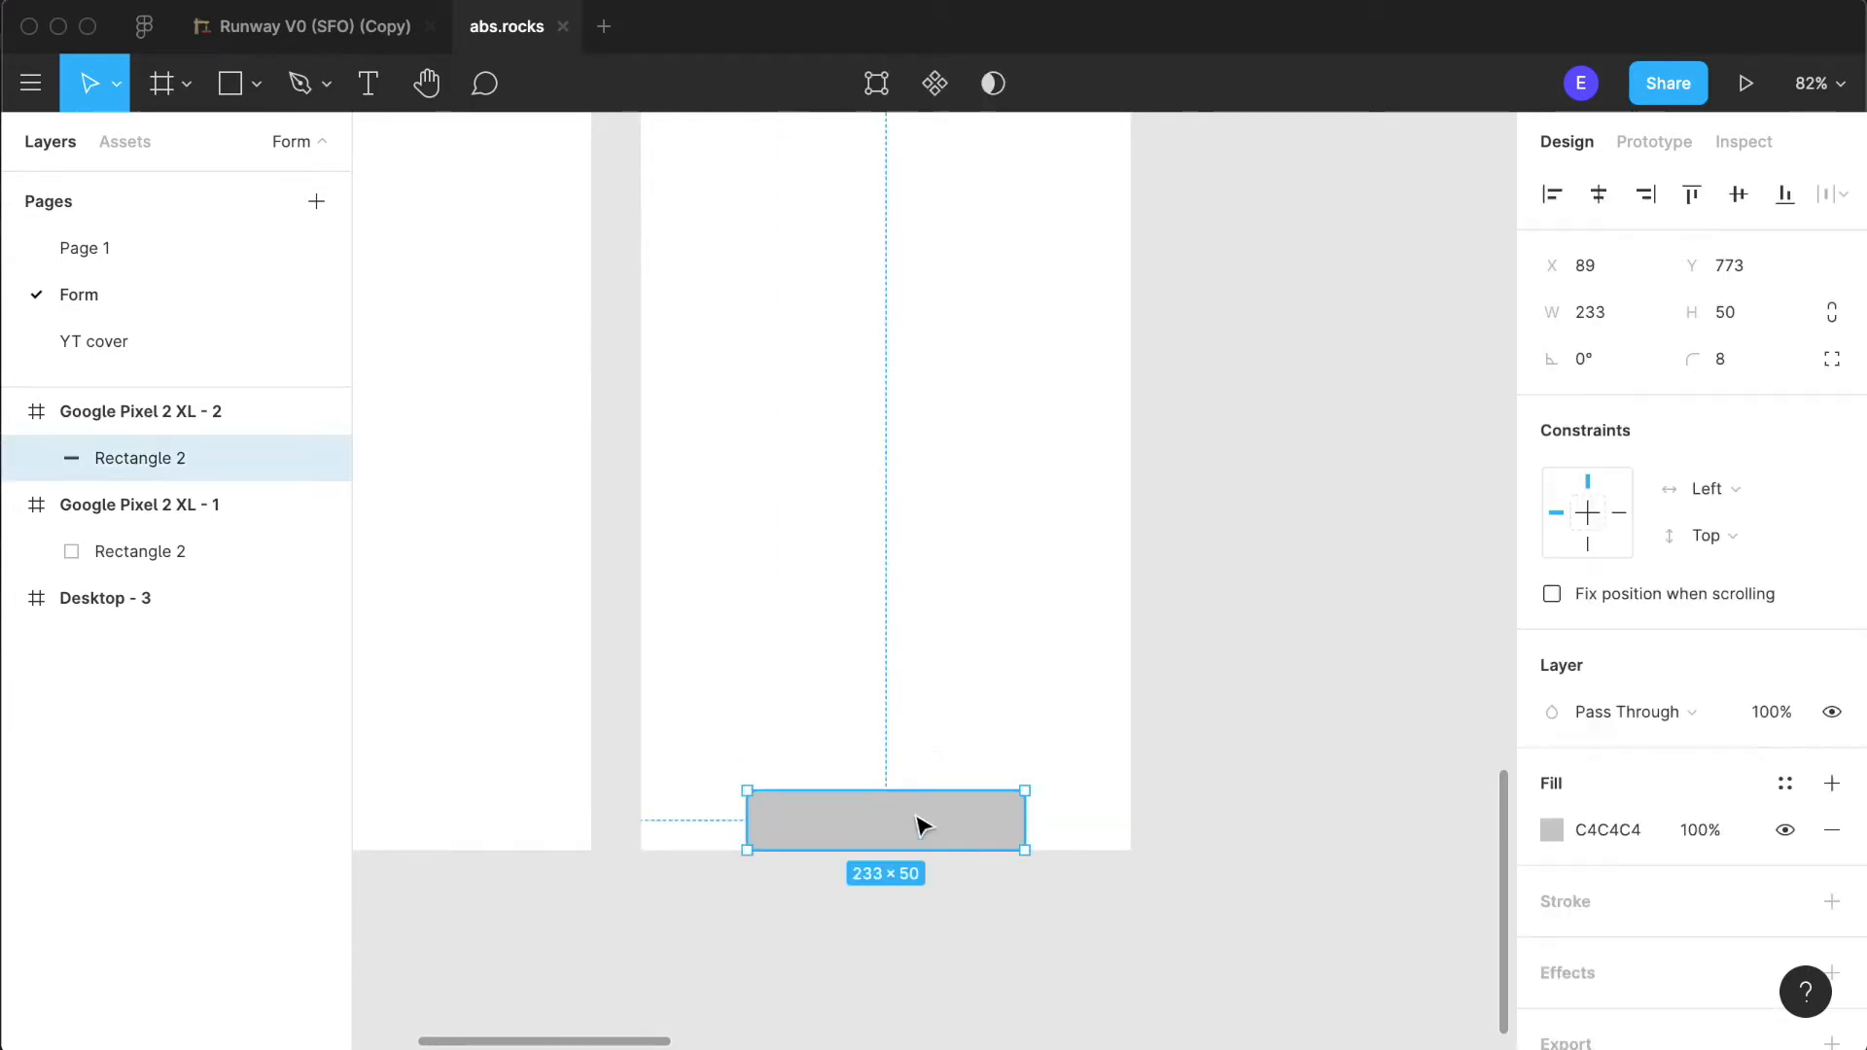
- Nudge the button rectangle up to Y 765, leaving a gap of 8 above the frame's bottom edge
key("Up")
key("Up")
key("Up")
key("Up")
key("Up")
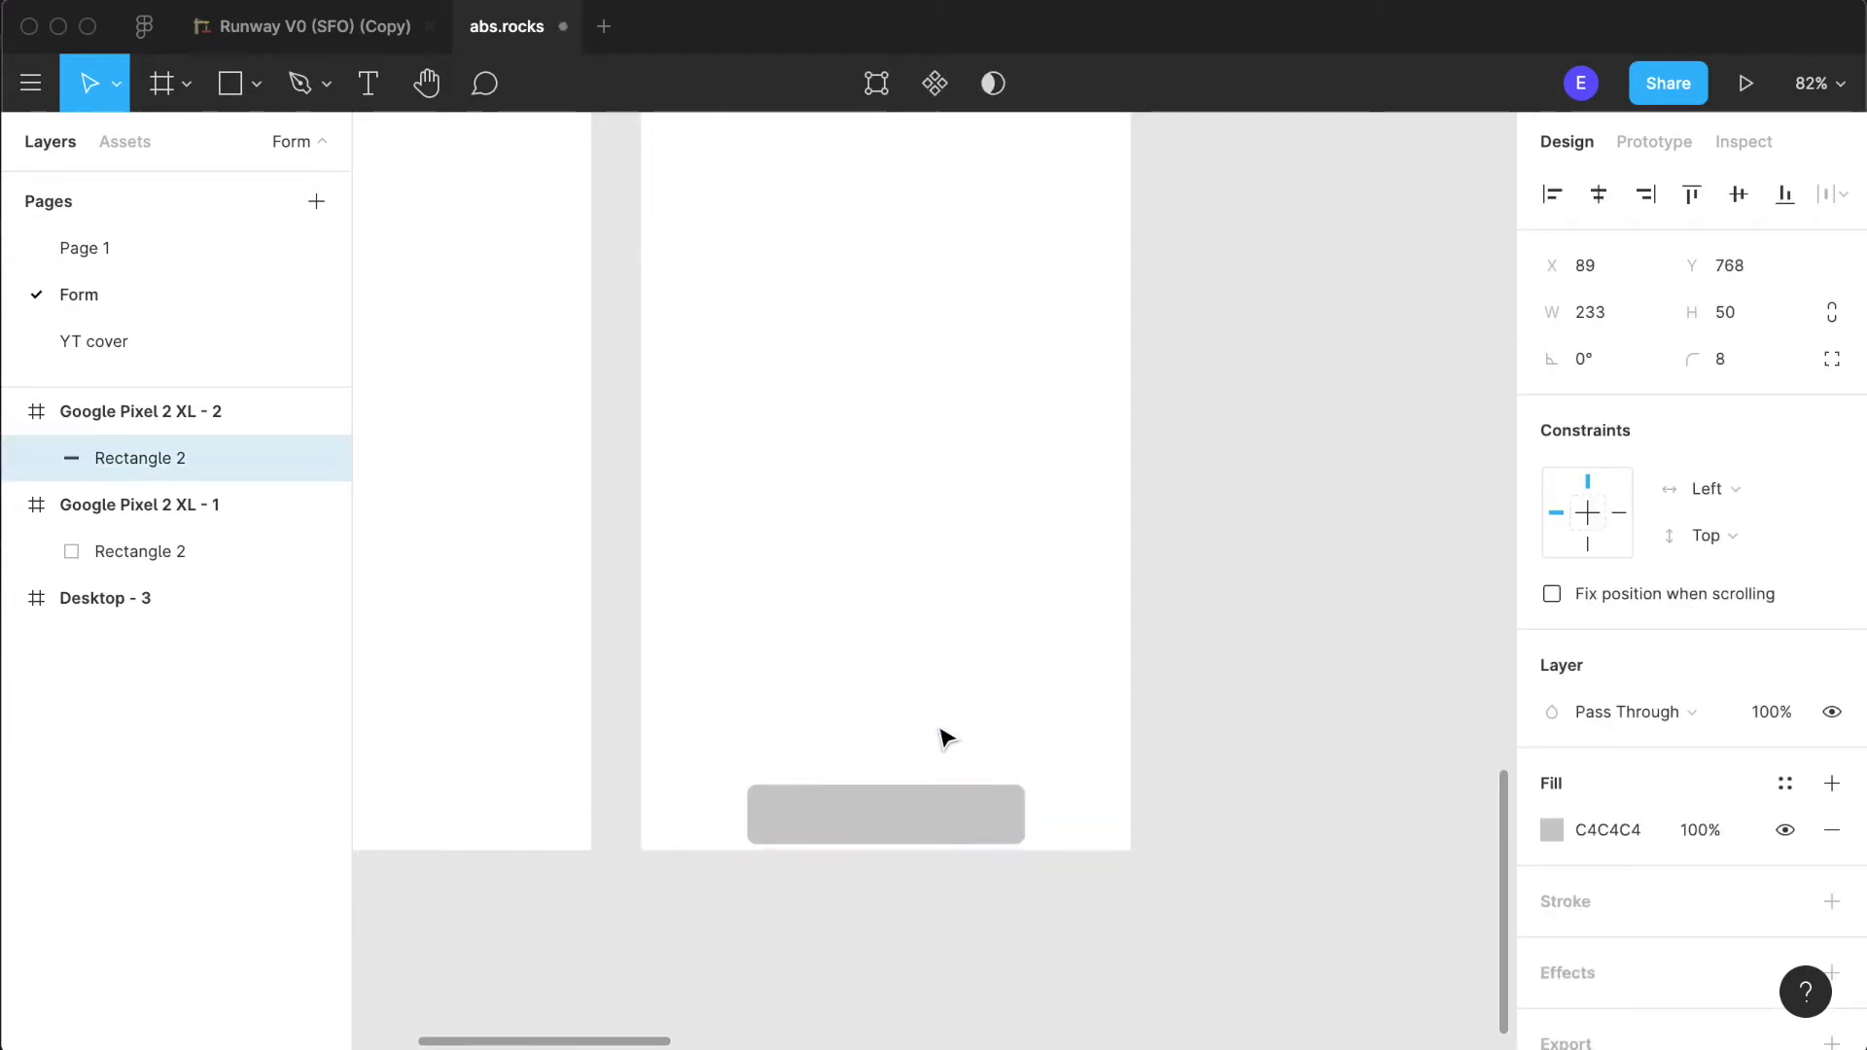
key("alt")
key("Up")
key("Up")
key("Up")
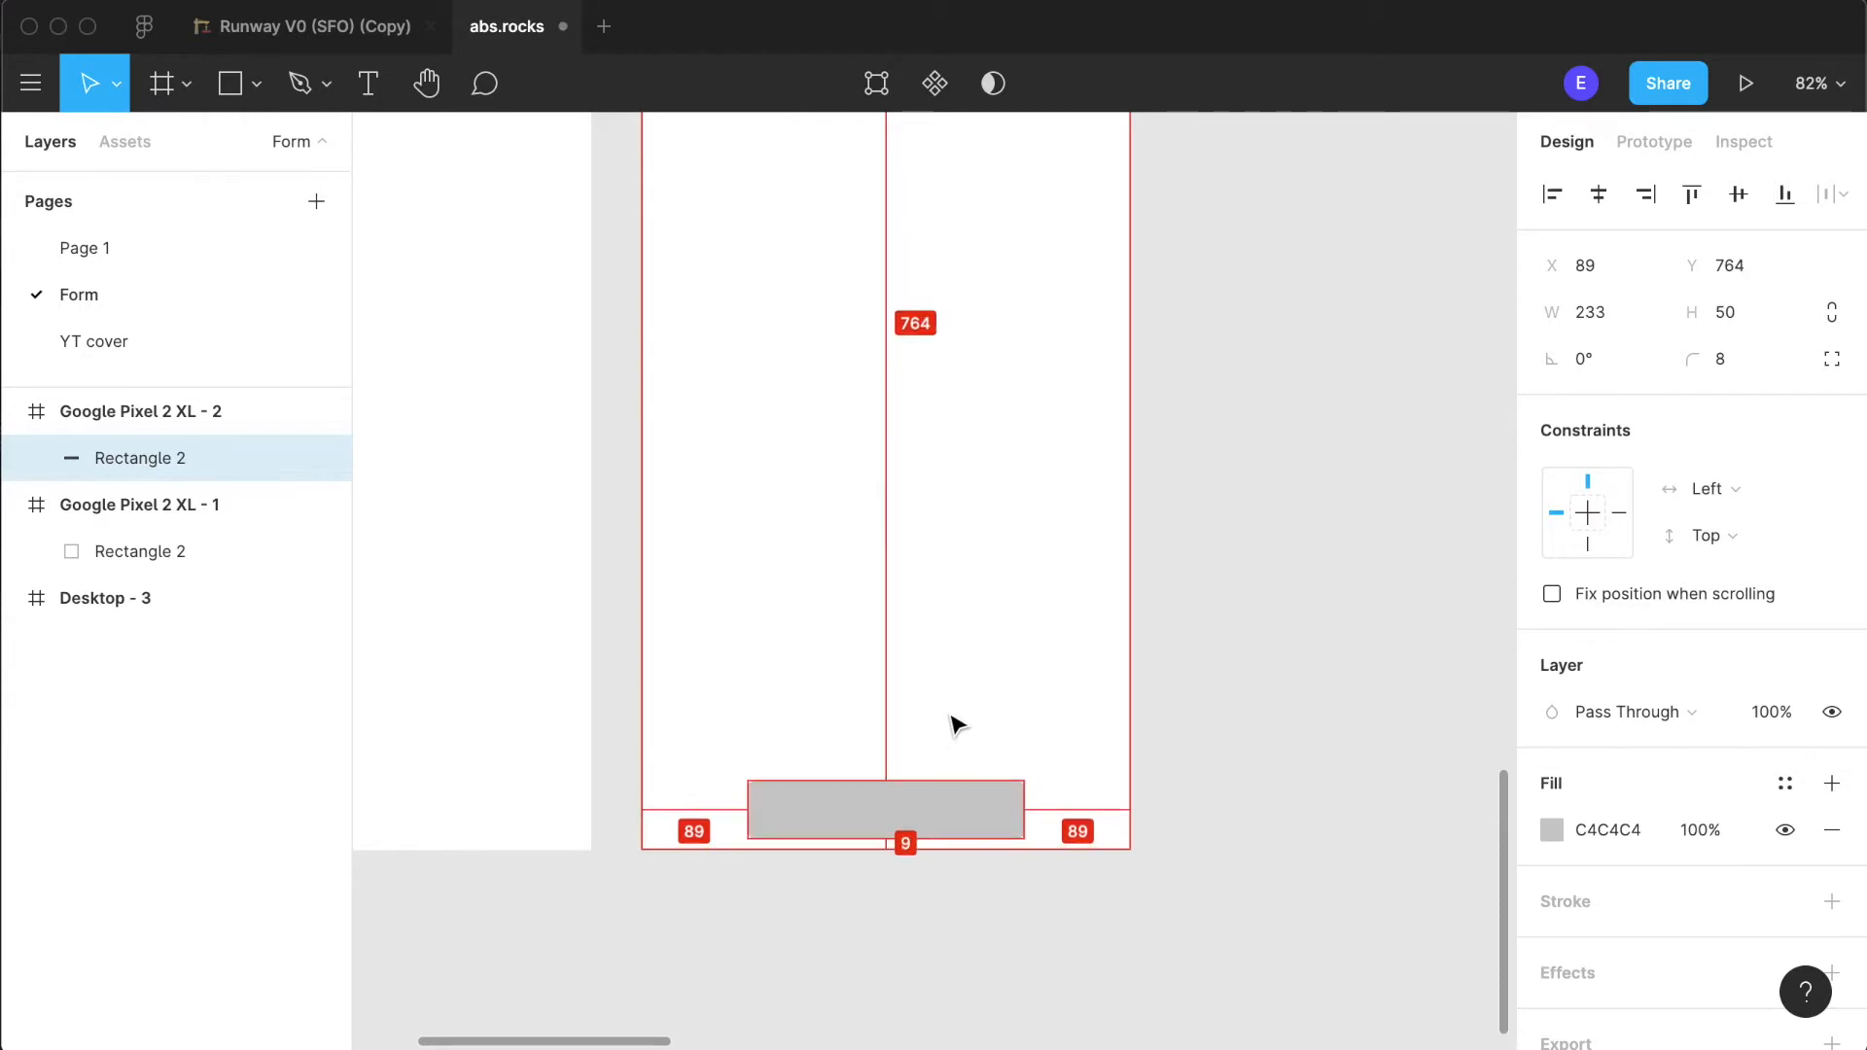
key("alt")
key("alt")
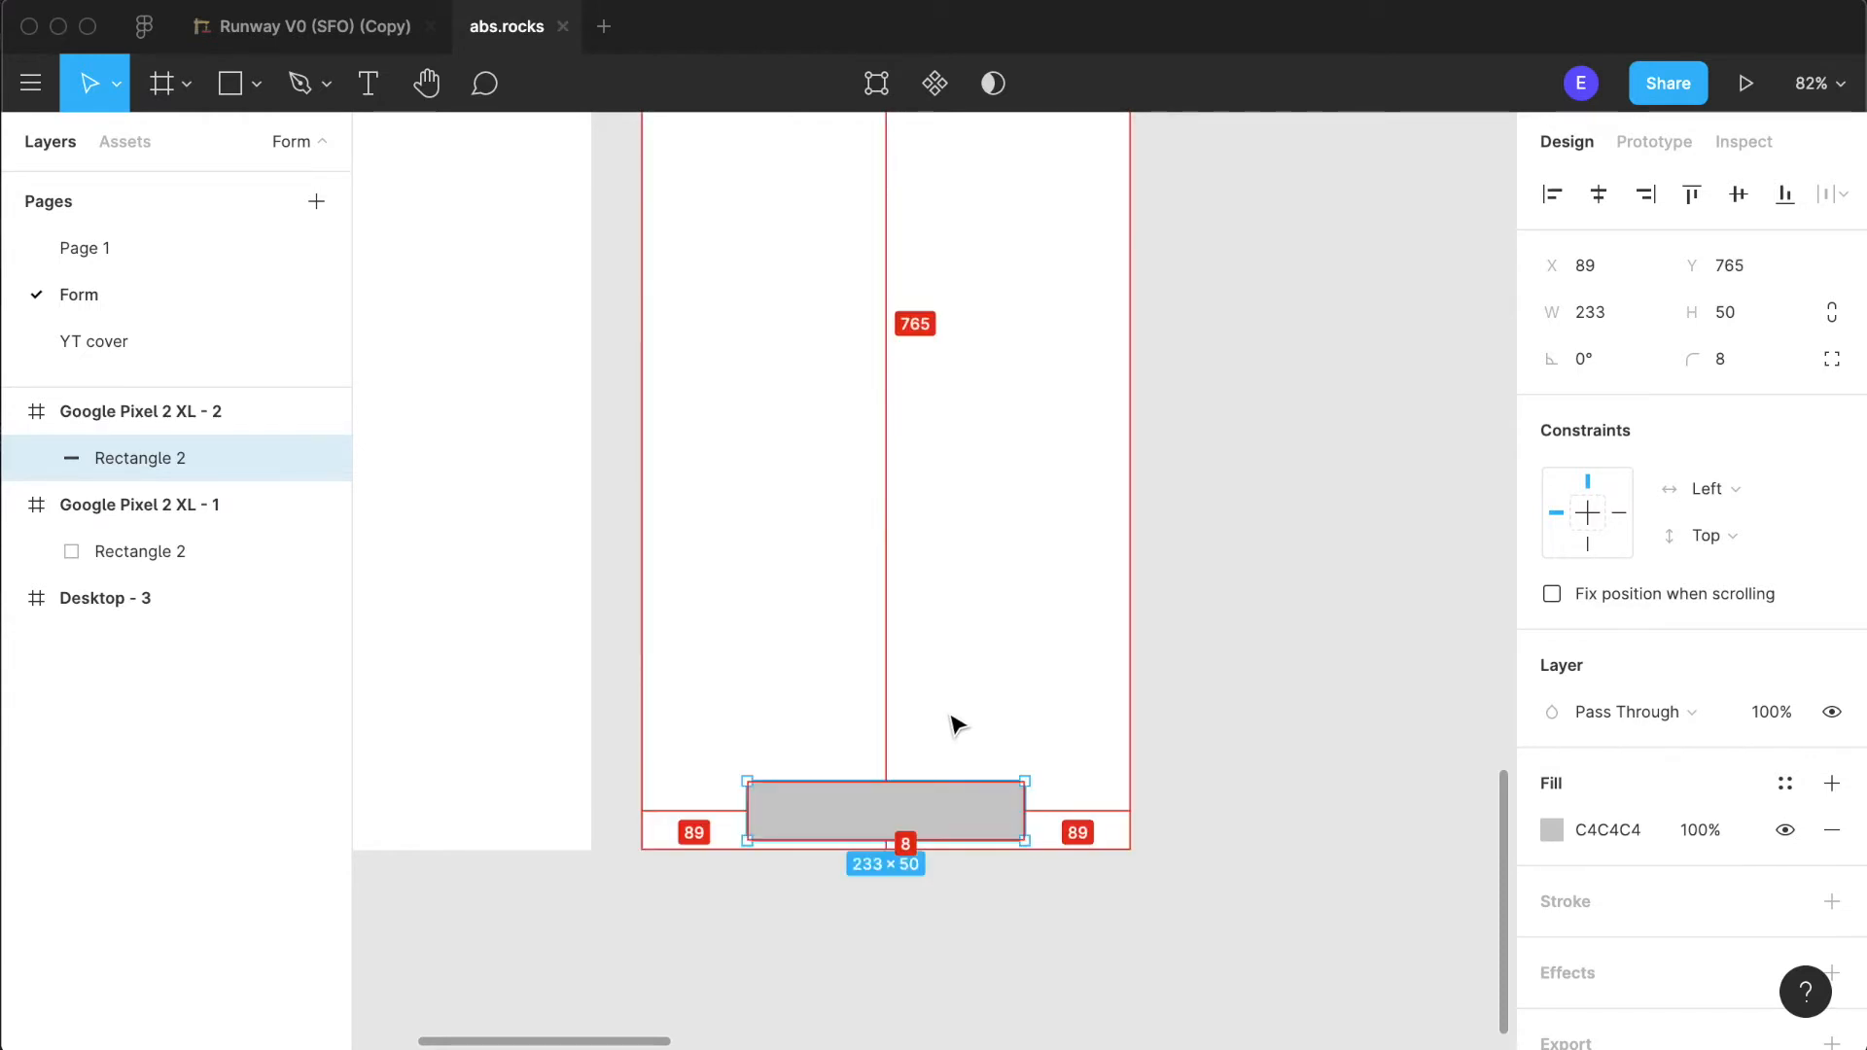
- Nudge the button rectangle in the second phone frame up to Y 757
key("Up")
key("Up")
key("Up")
key("Up")
key("Up")
key("Up")
key("Up")
key("Up")
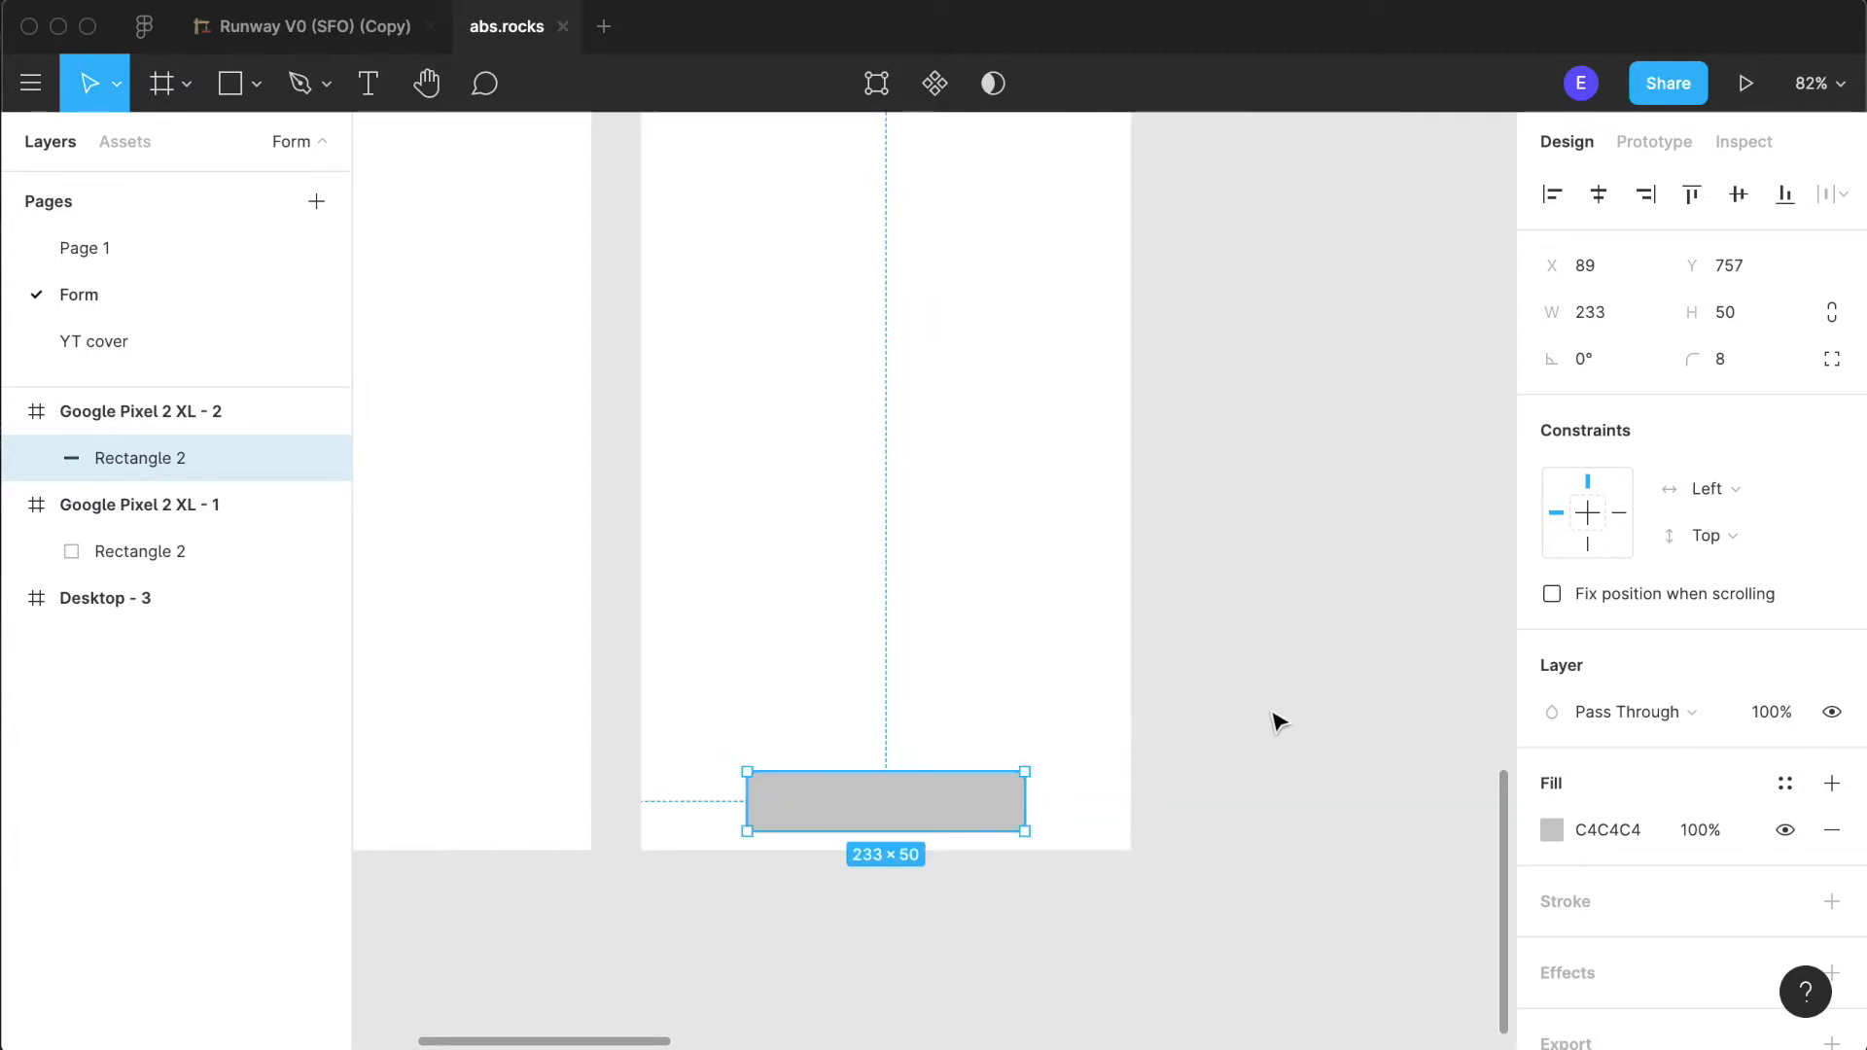
left_click(1199, 1004)
- Examine both phone frames and the button's placement at overview and close-up scale
scroll(1281, 648, "down", 5)
right_click(1282, 647)
scroll(1284, 642, "up", 5)
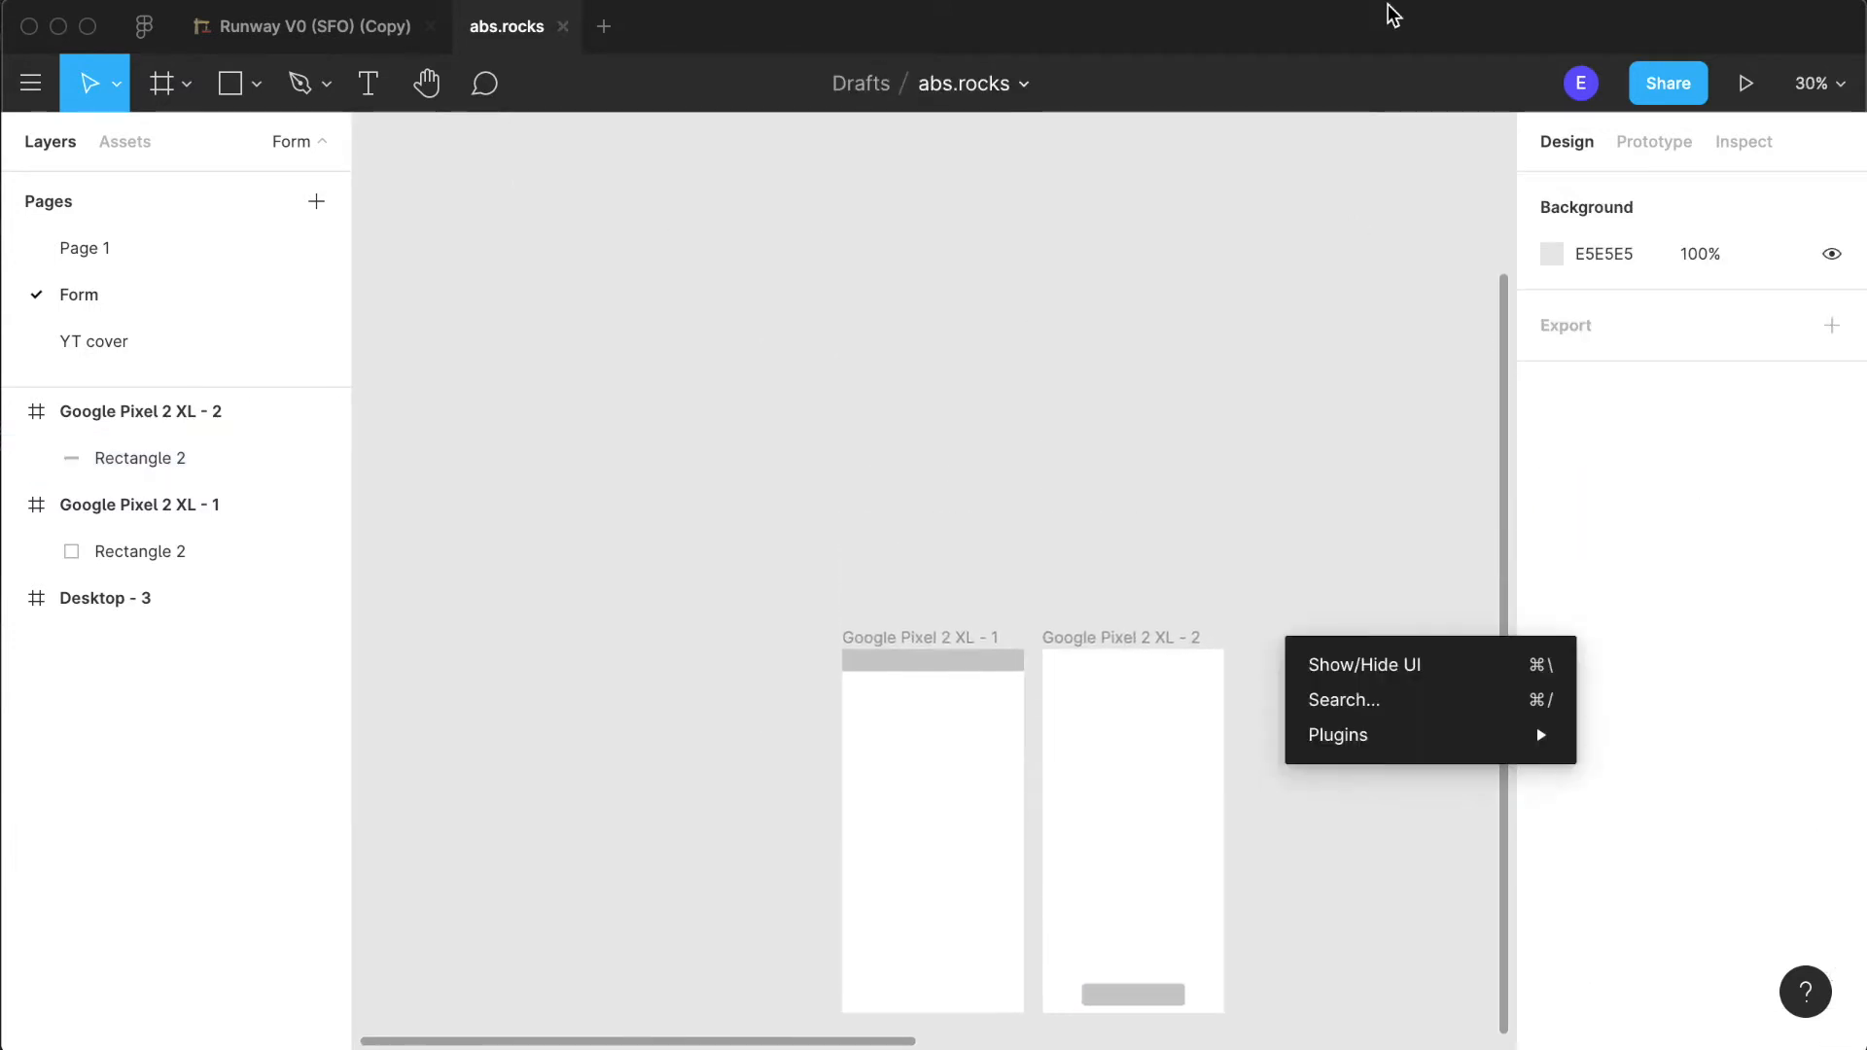
left_click(975, 735)
scroll(1098, 680, "down", 5)
scroll(1084, 681, "up", 5)
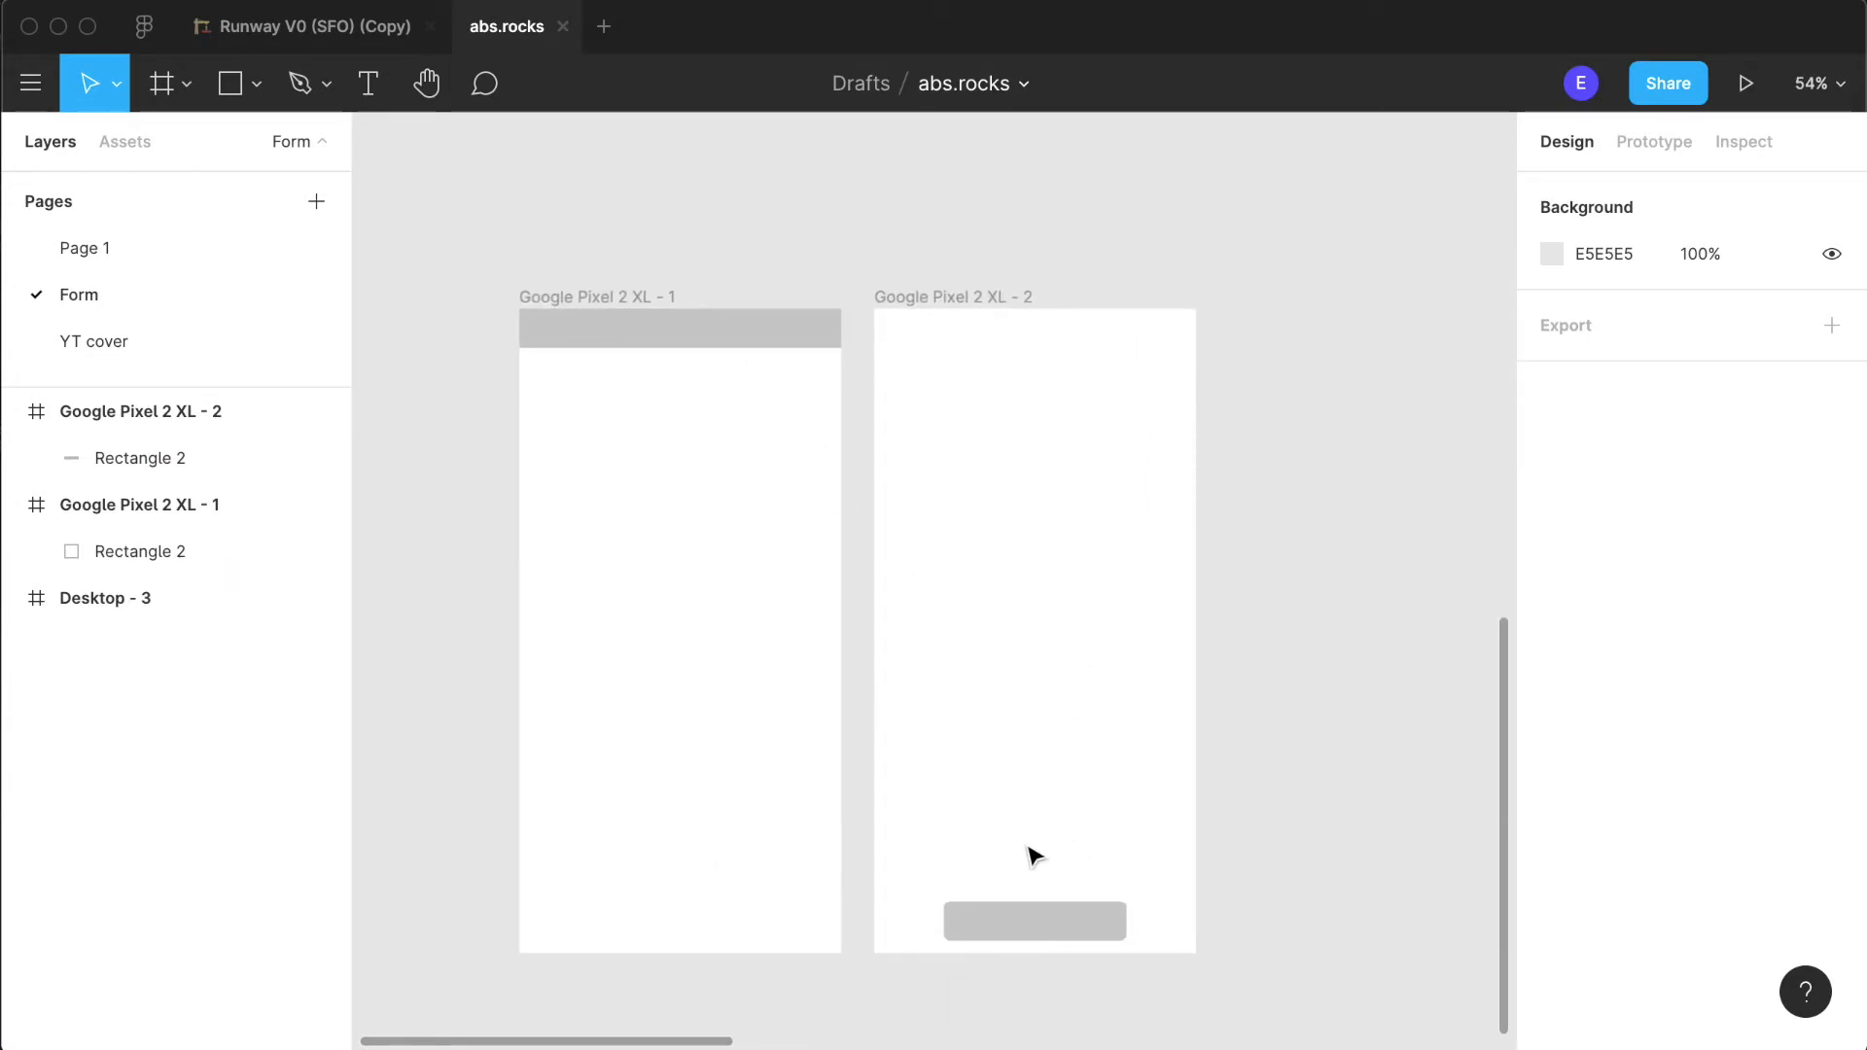
scroll(1034, 856, "down", 3)
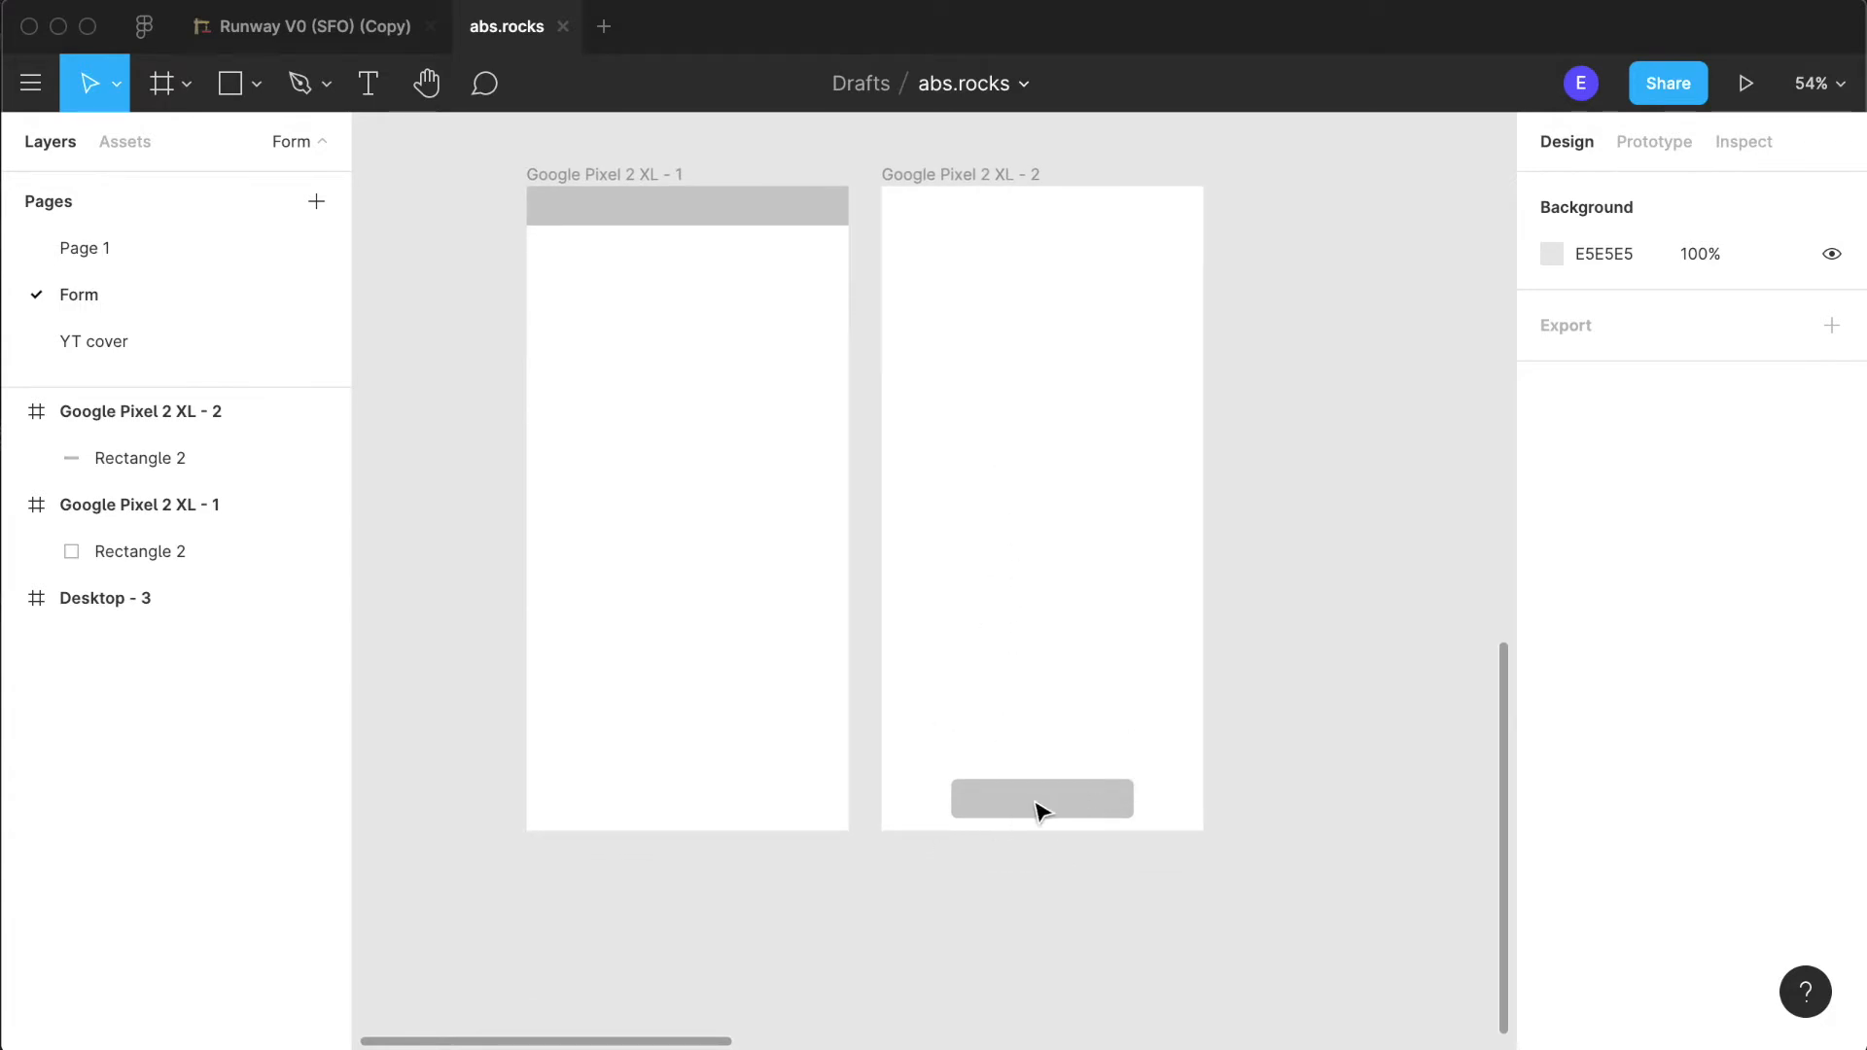
scroll(1037, 811, "up", 8)
scroll(1221, 733, "down", 4)
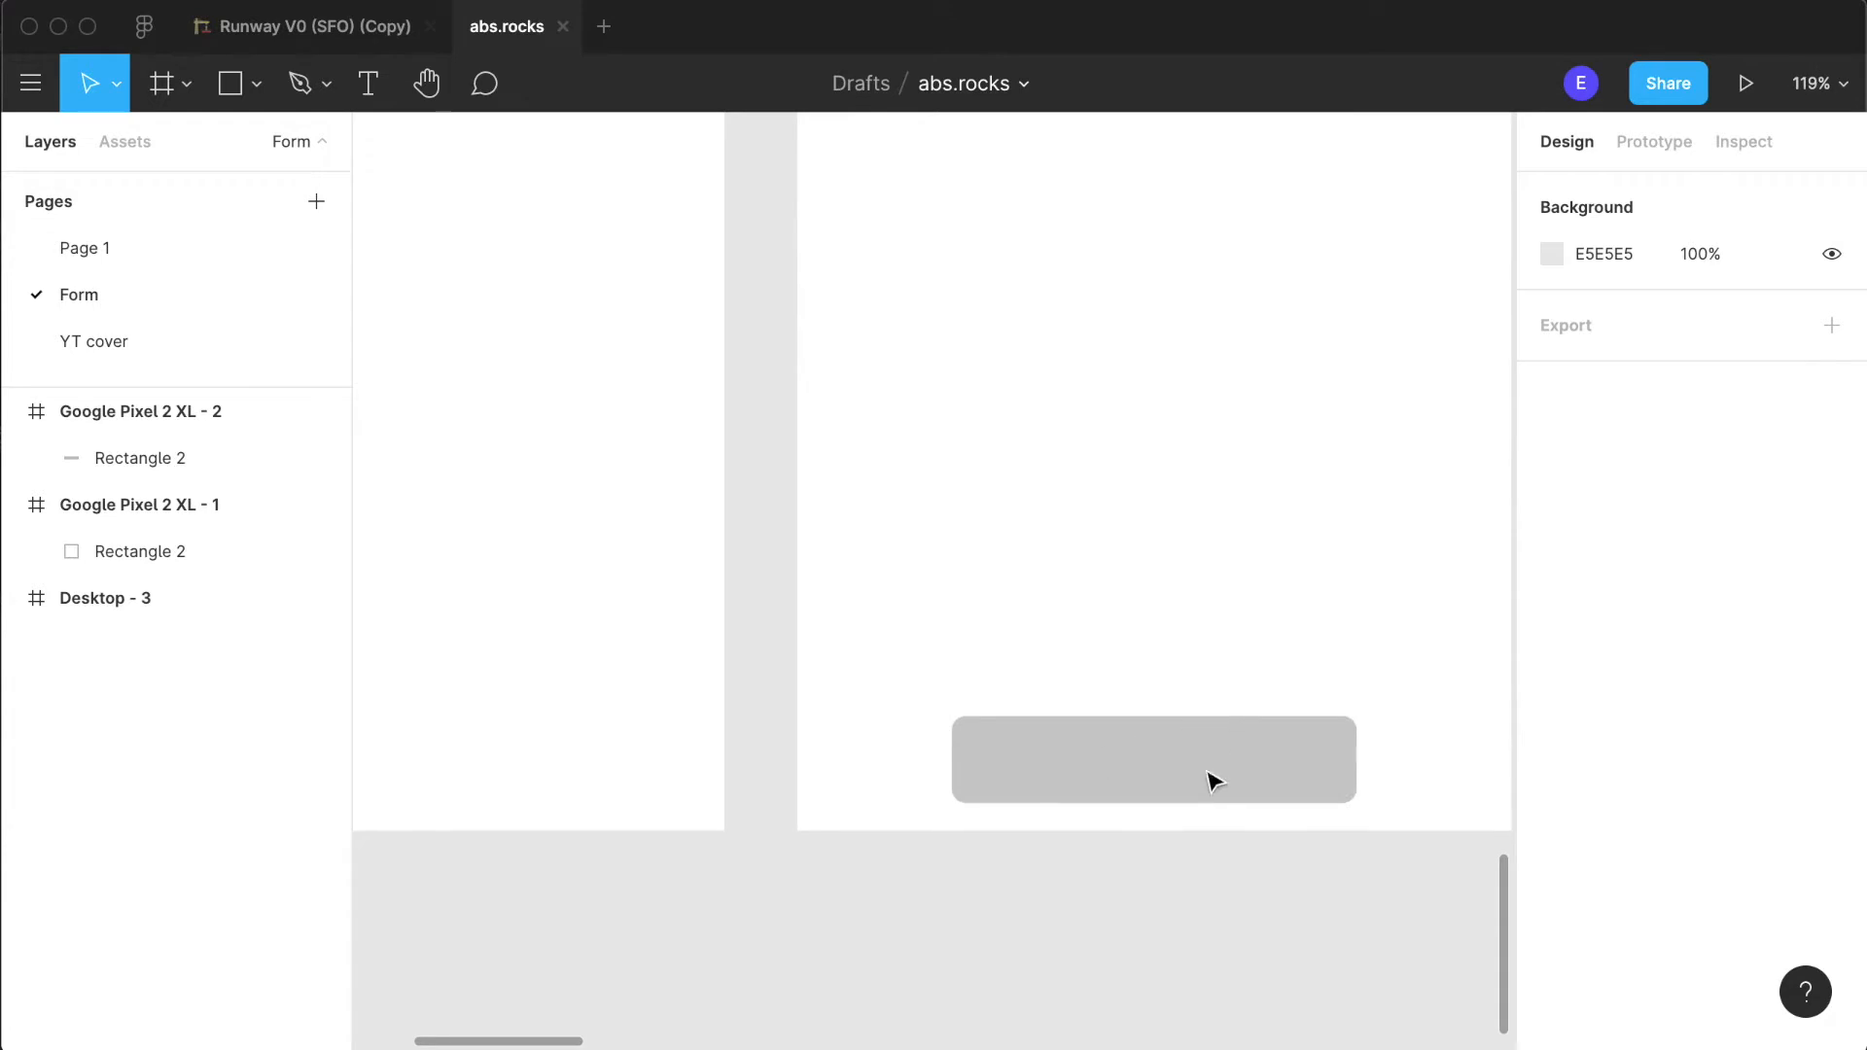
scroll(1218, 774, "down", 5)
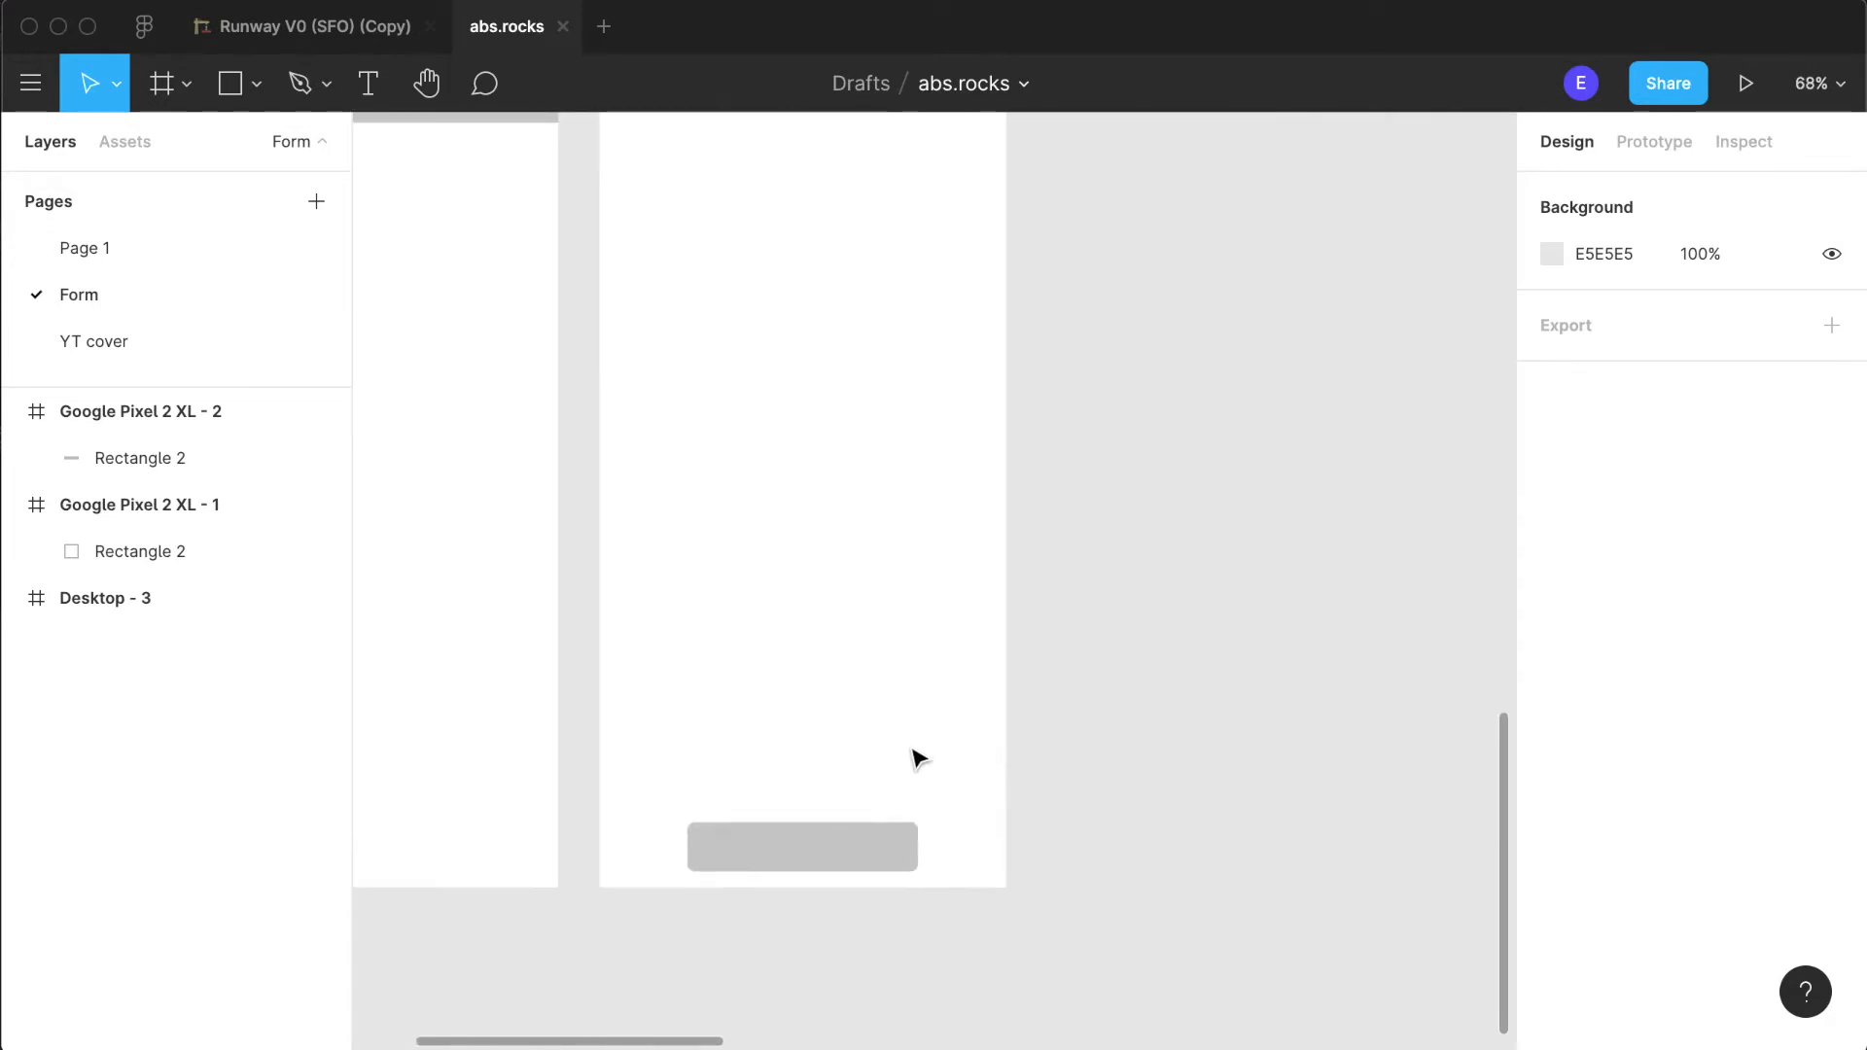
scroll(913, 756, "left", 4)
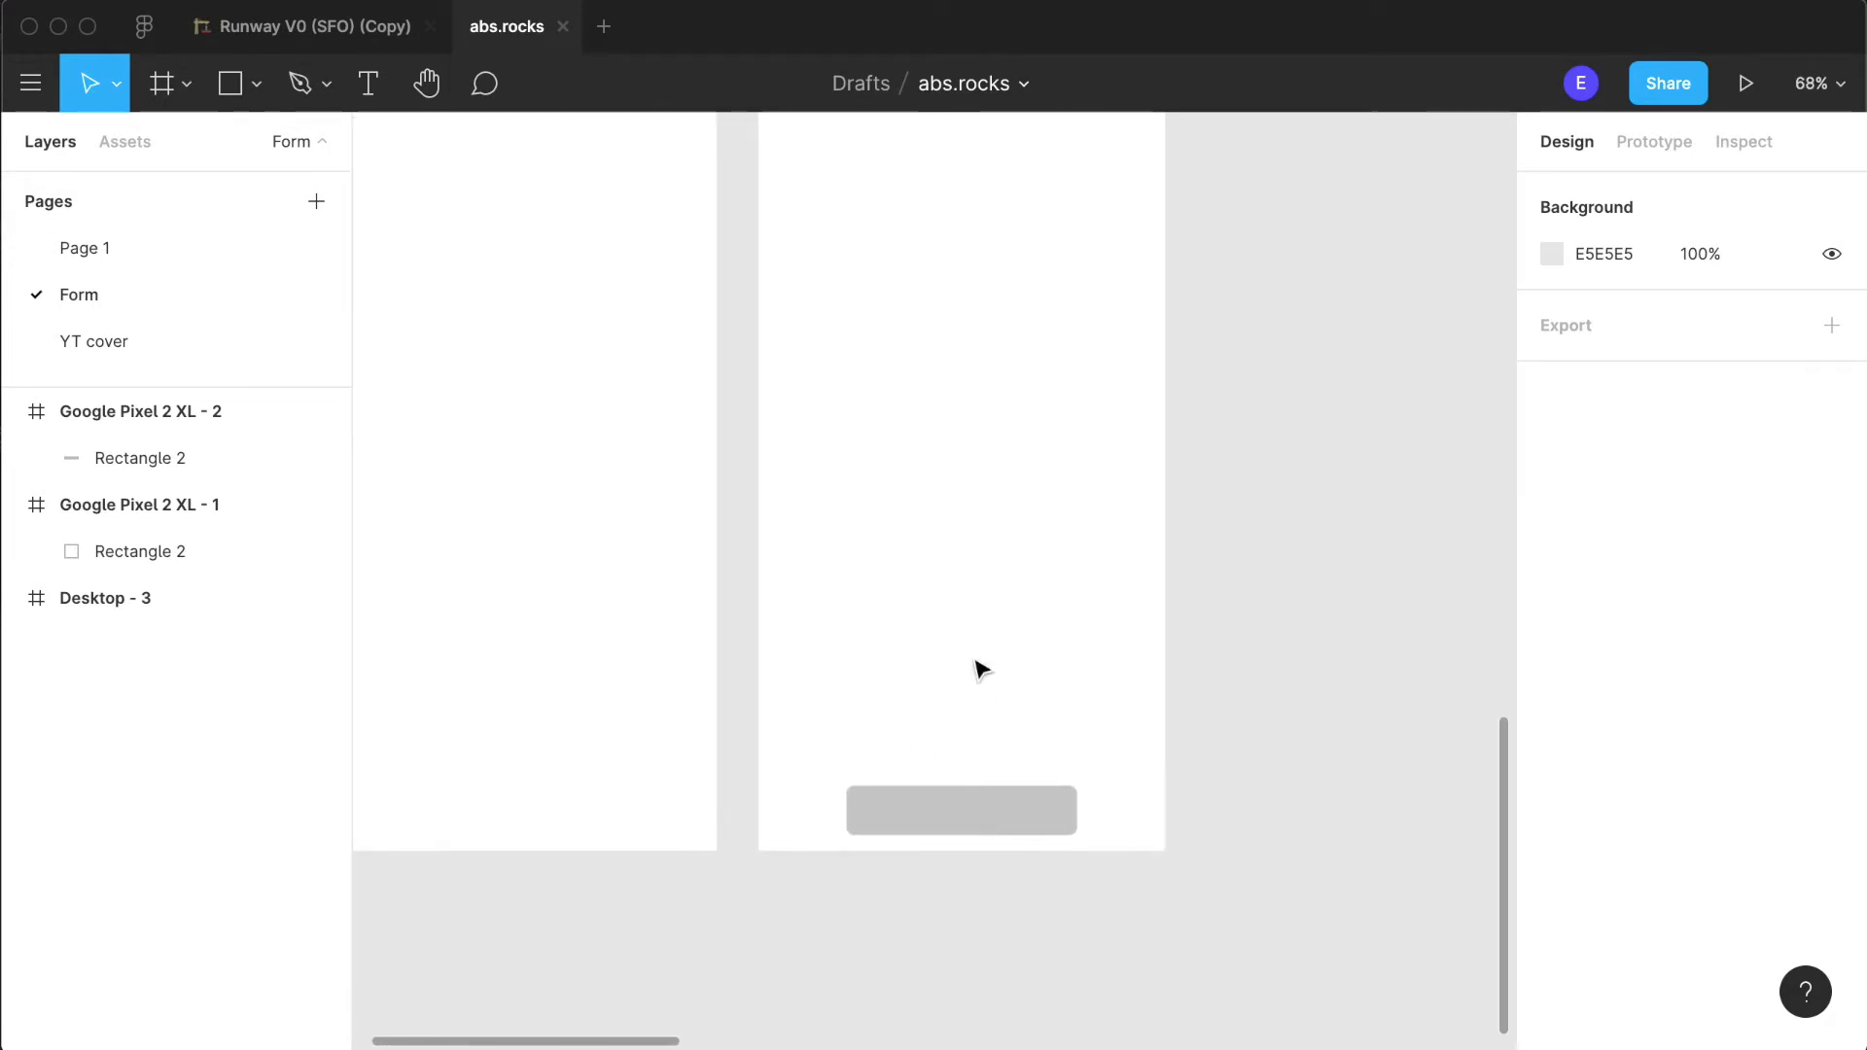
scroll(975, 664, "down", 2)
scroll(975, 662, "up", 6)
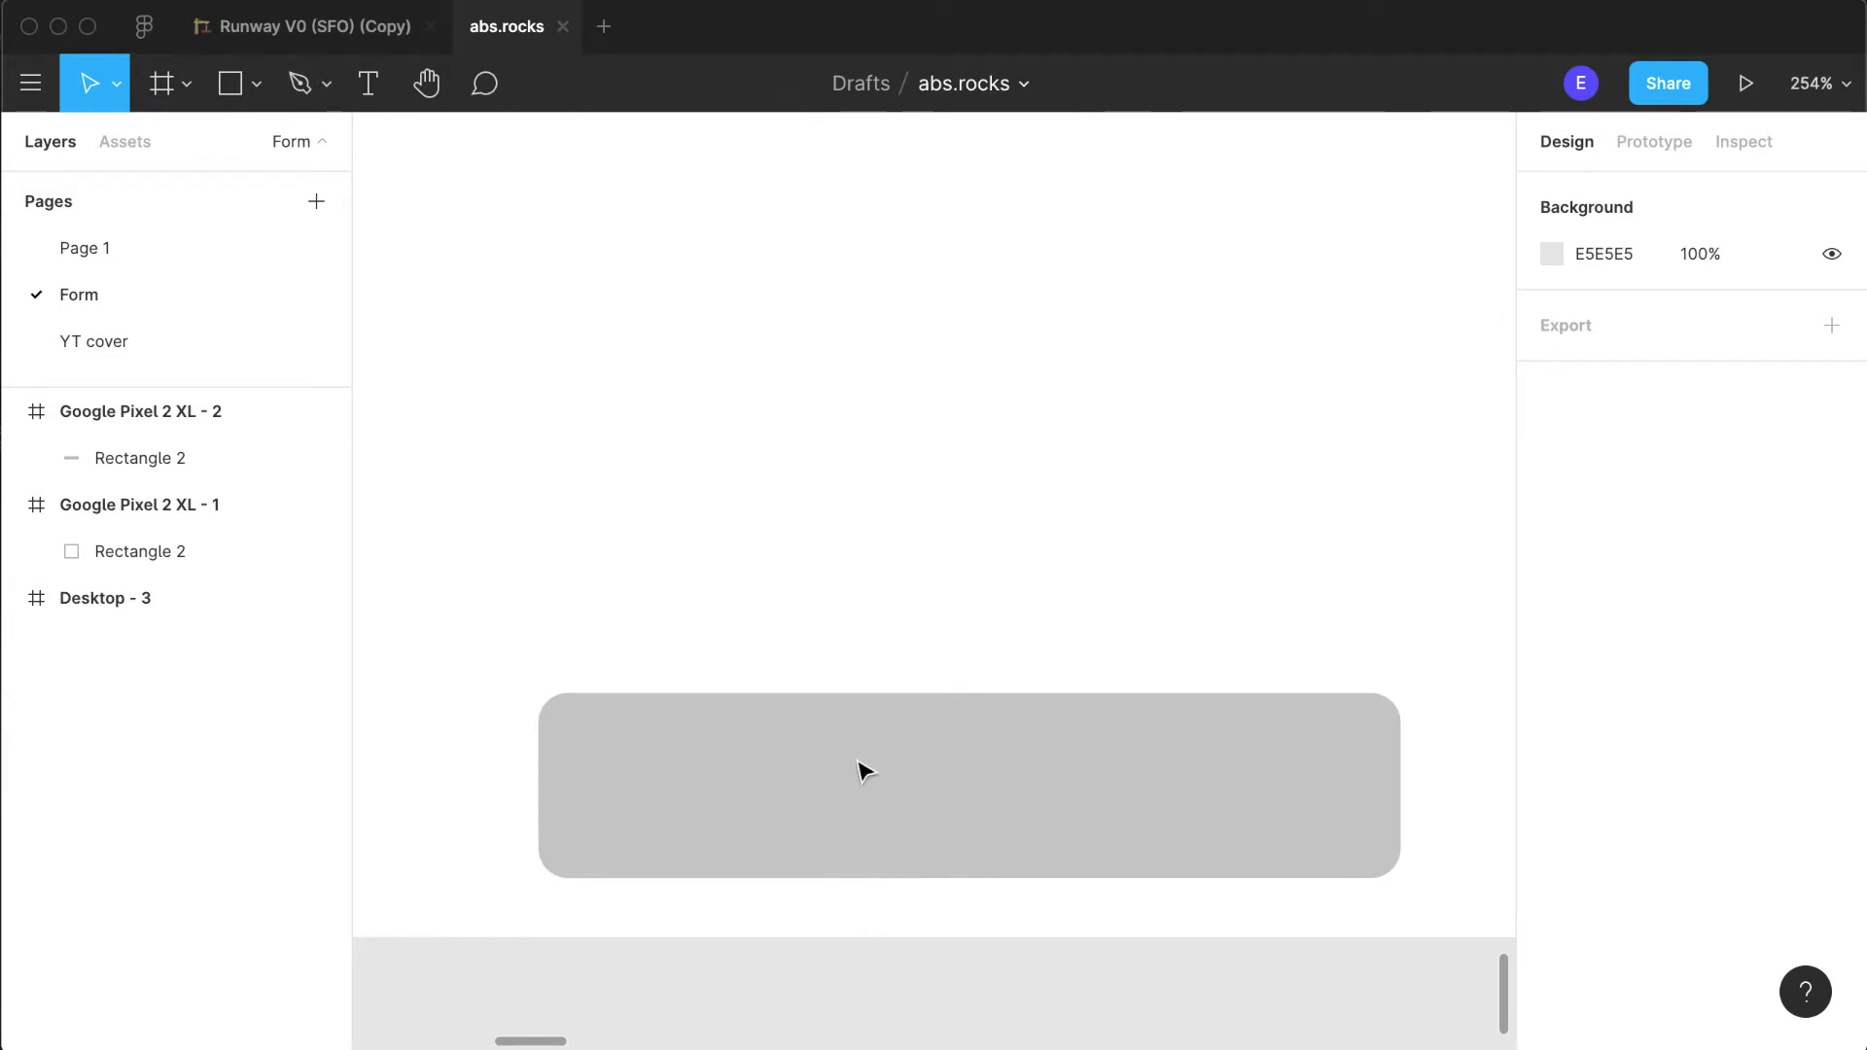
scroll(865, 770, "down", 8)
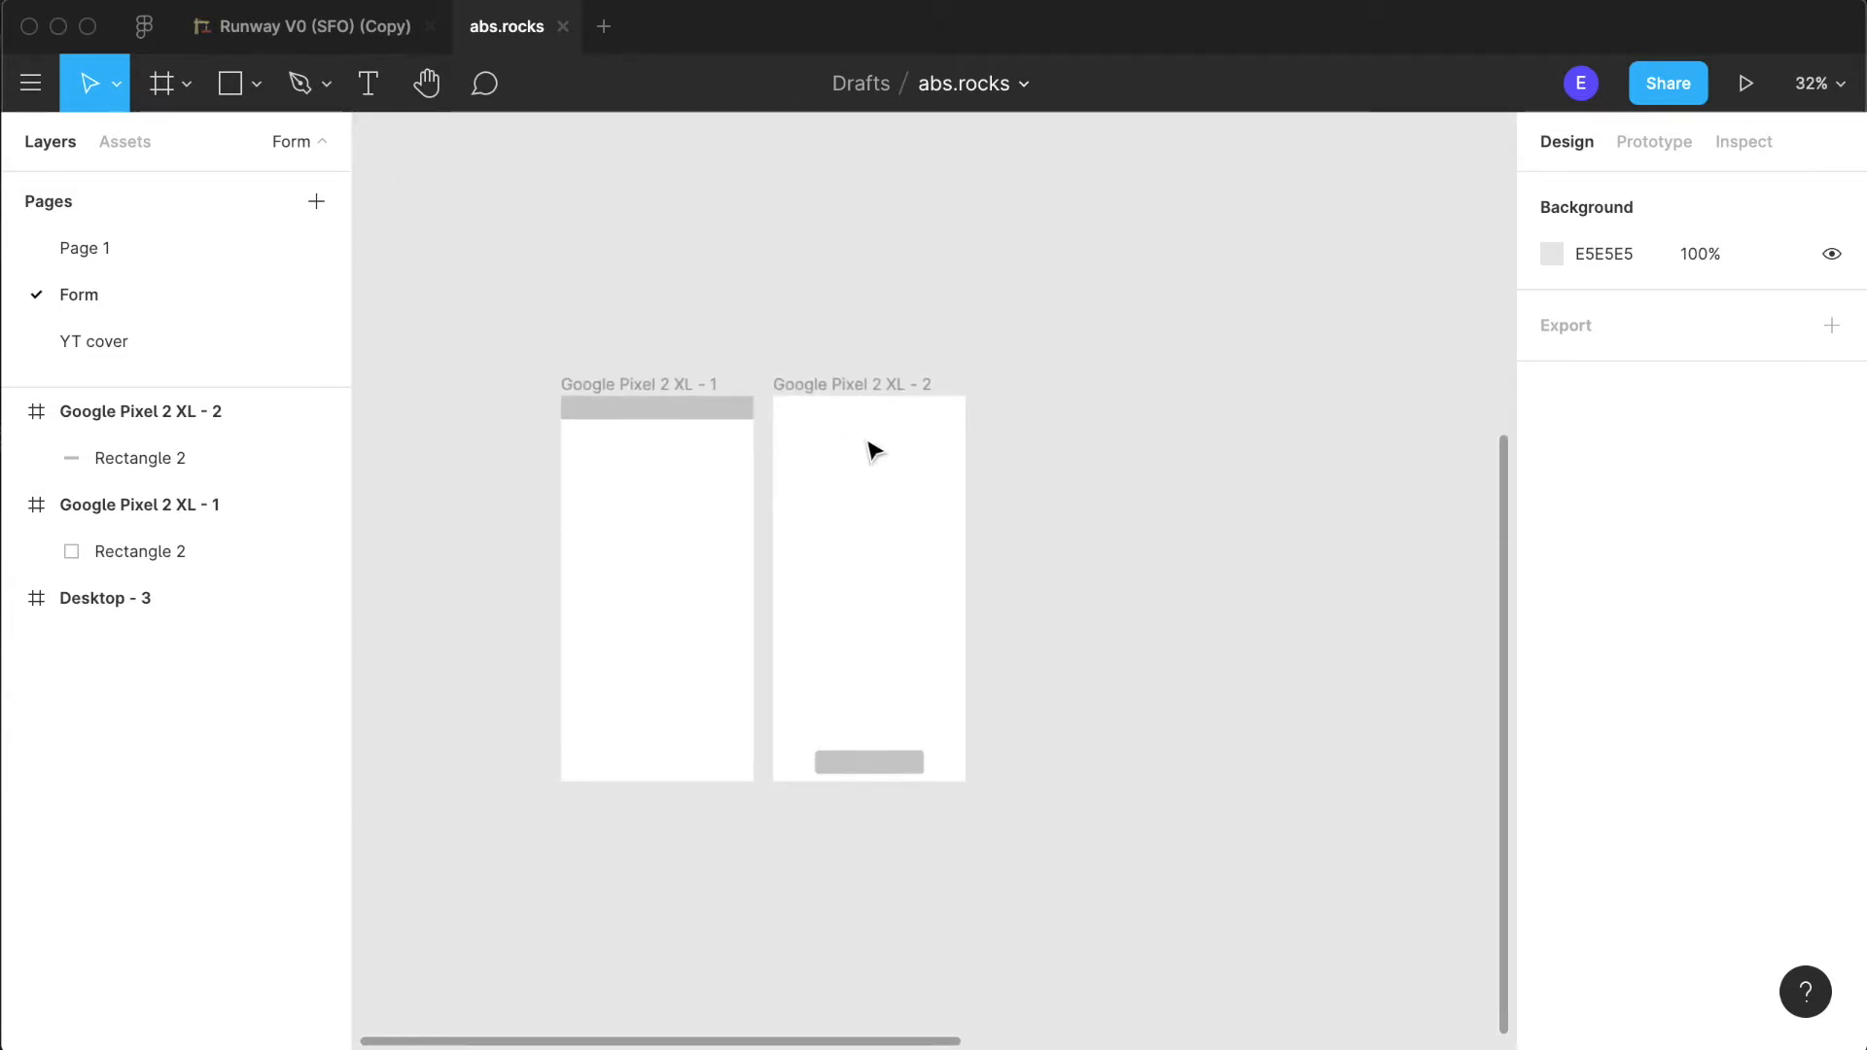
right_click(868, 541)
key("Escape")
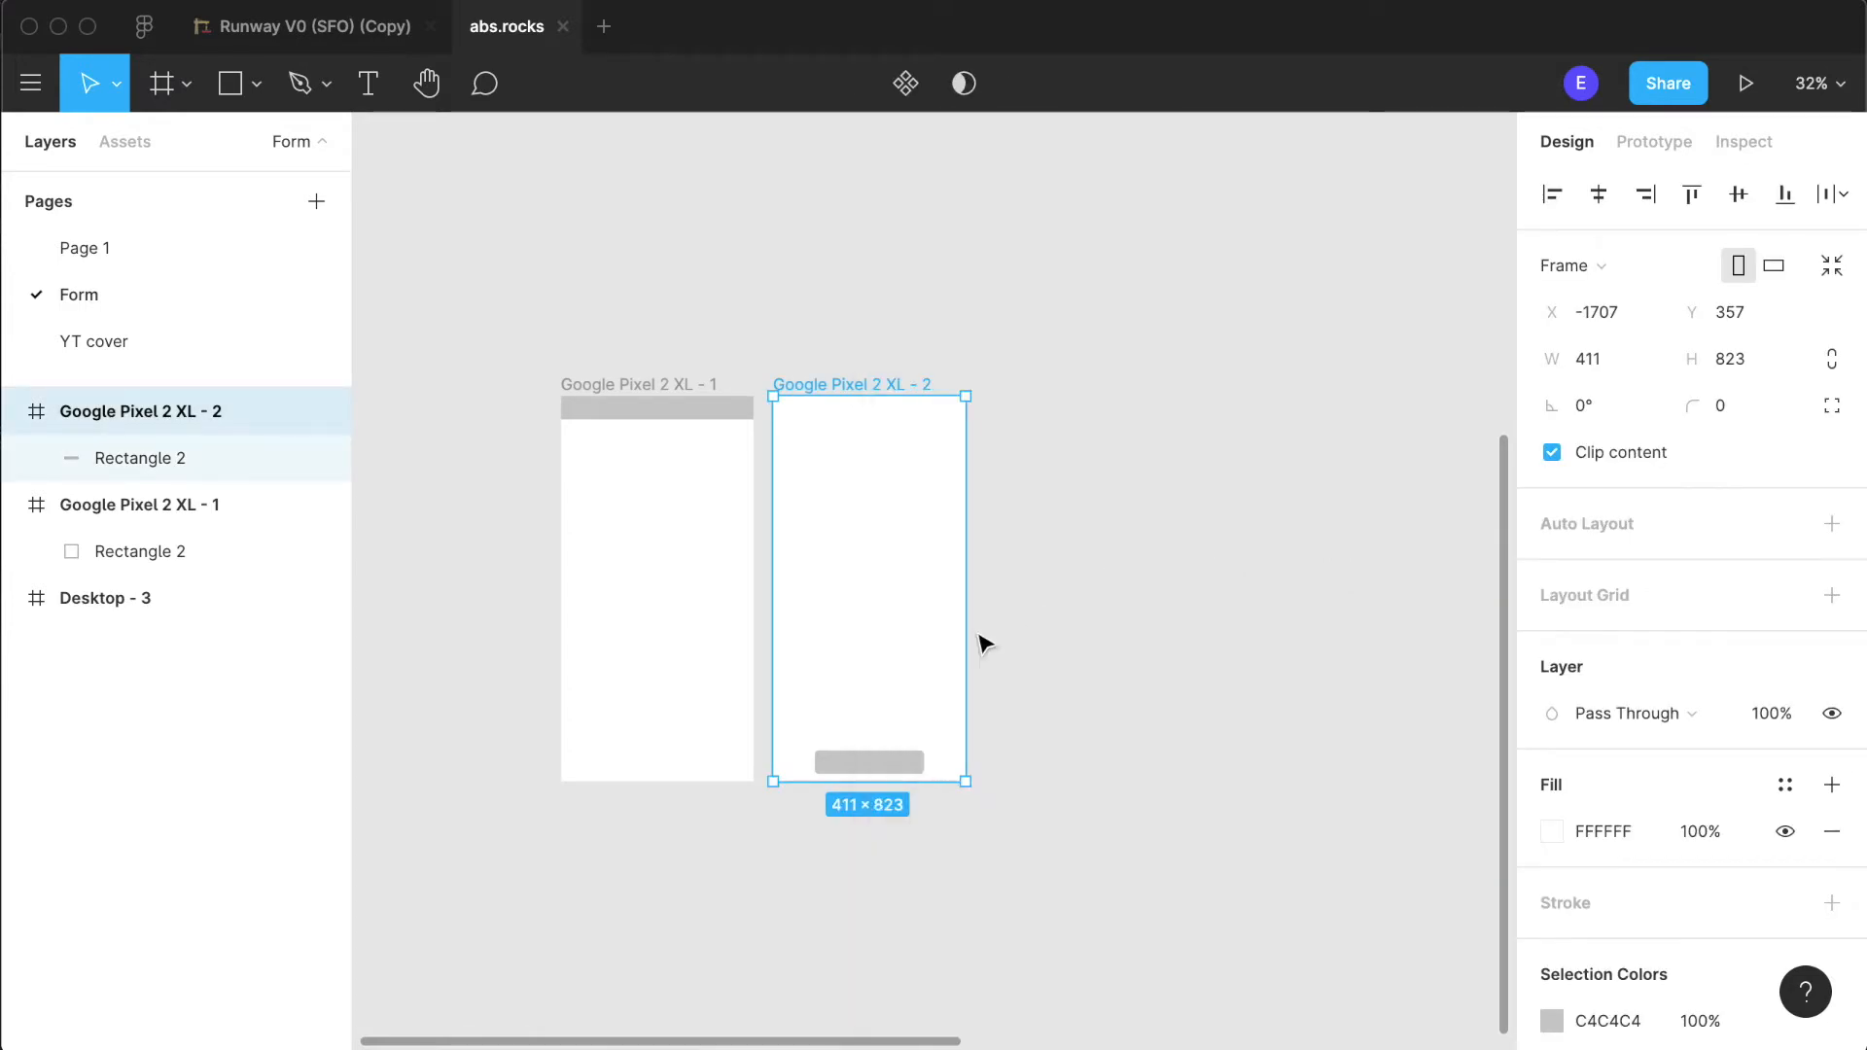
left_click(877, 773)
left_click(1050, 712)
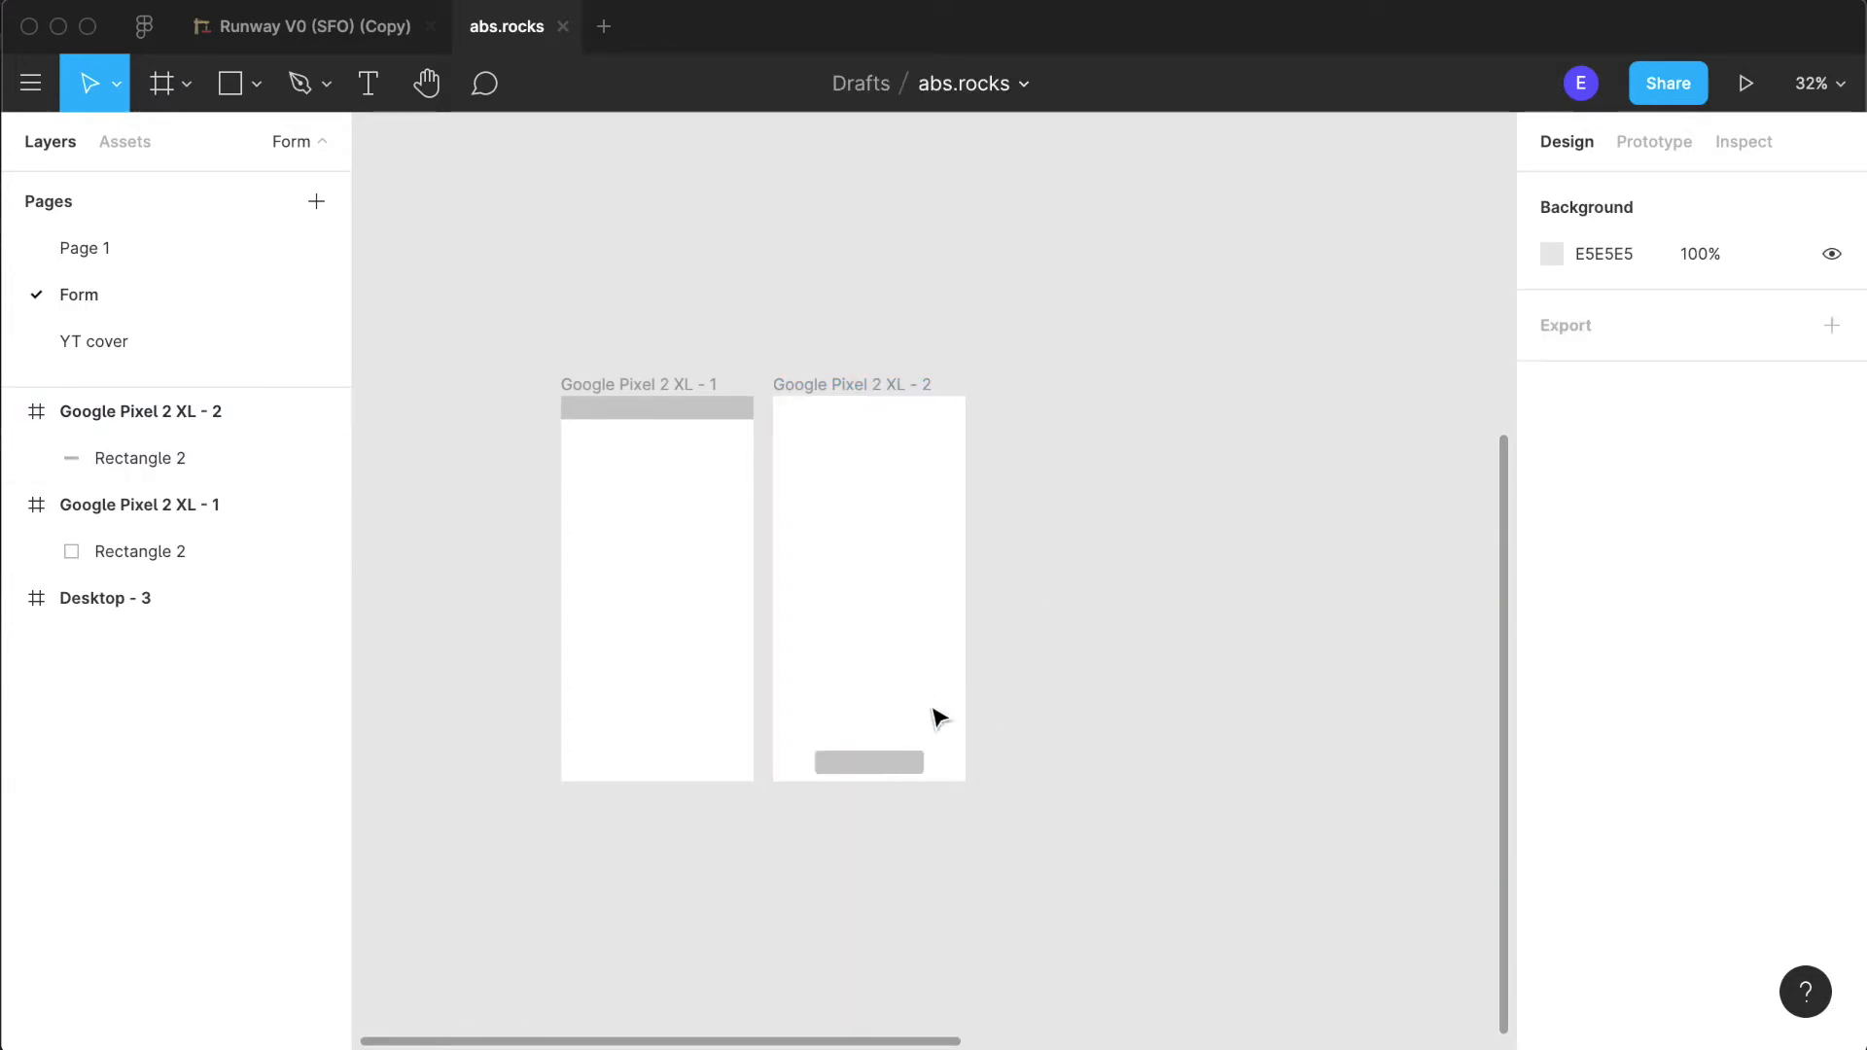
- Add a drop shadow effect to the button rectangle in the second phone frame
scroll(919, 732, "up", 6)
left_click(817, 833)
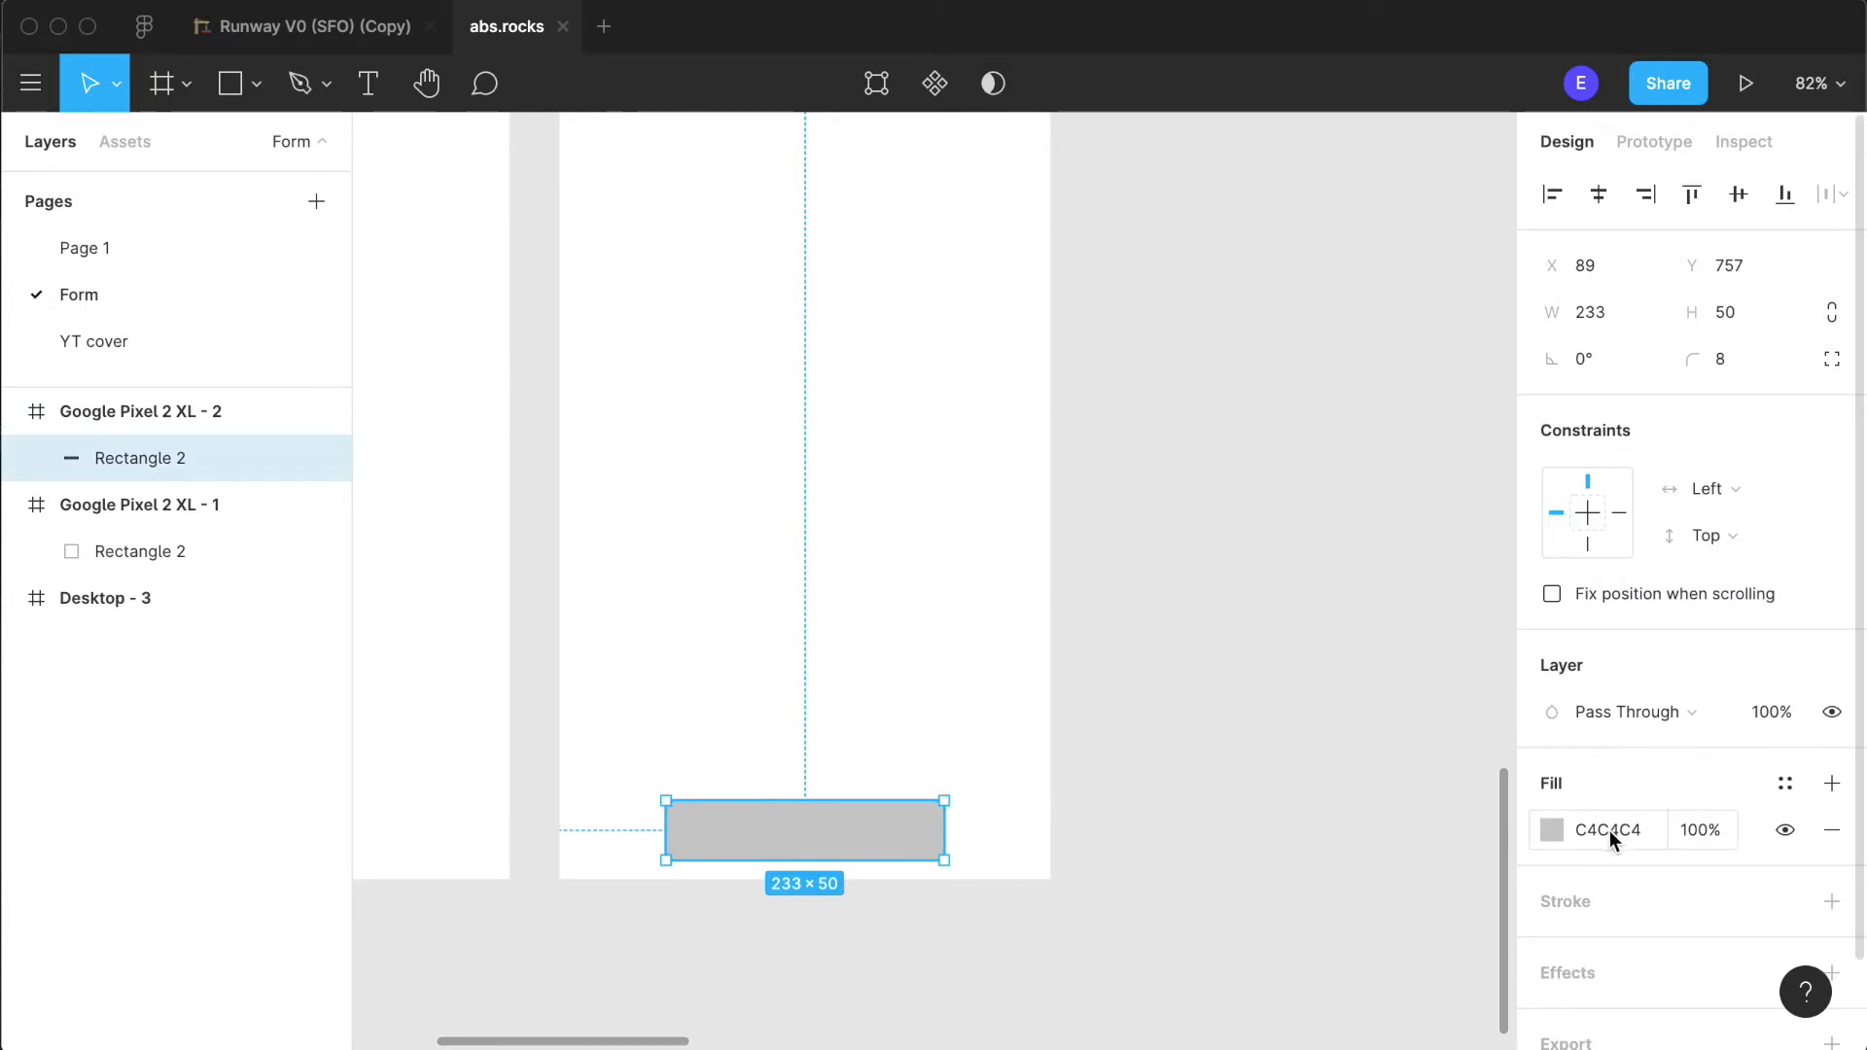
scroll(1617, 836, "down", 2)
left_click(1570, 872)
scroll(1634, 865, "down", 1)
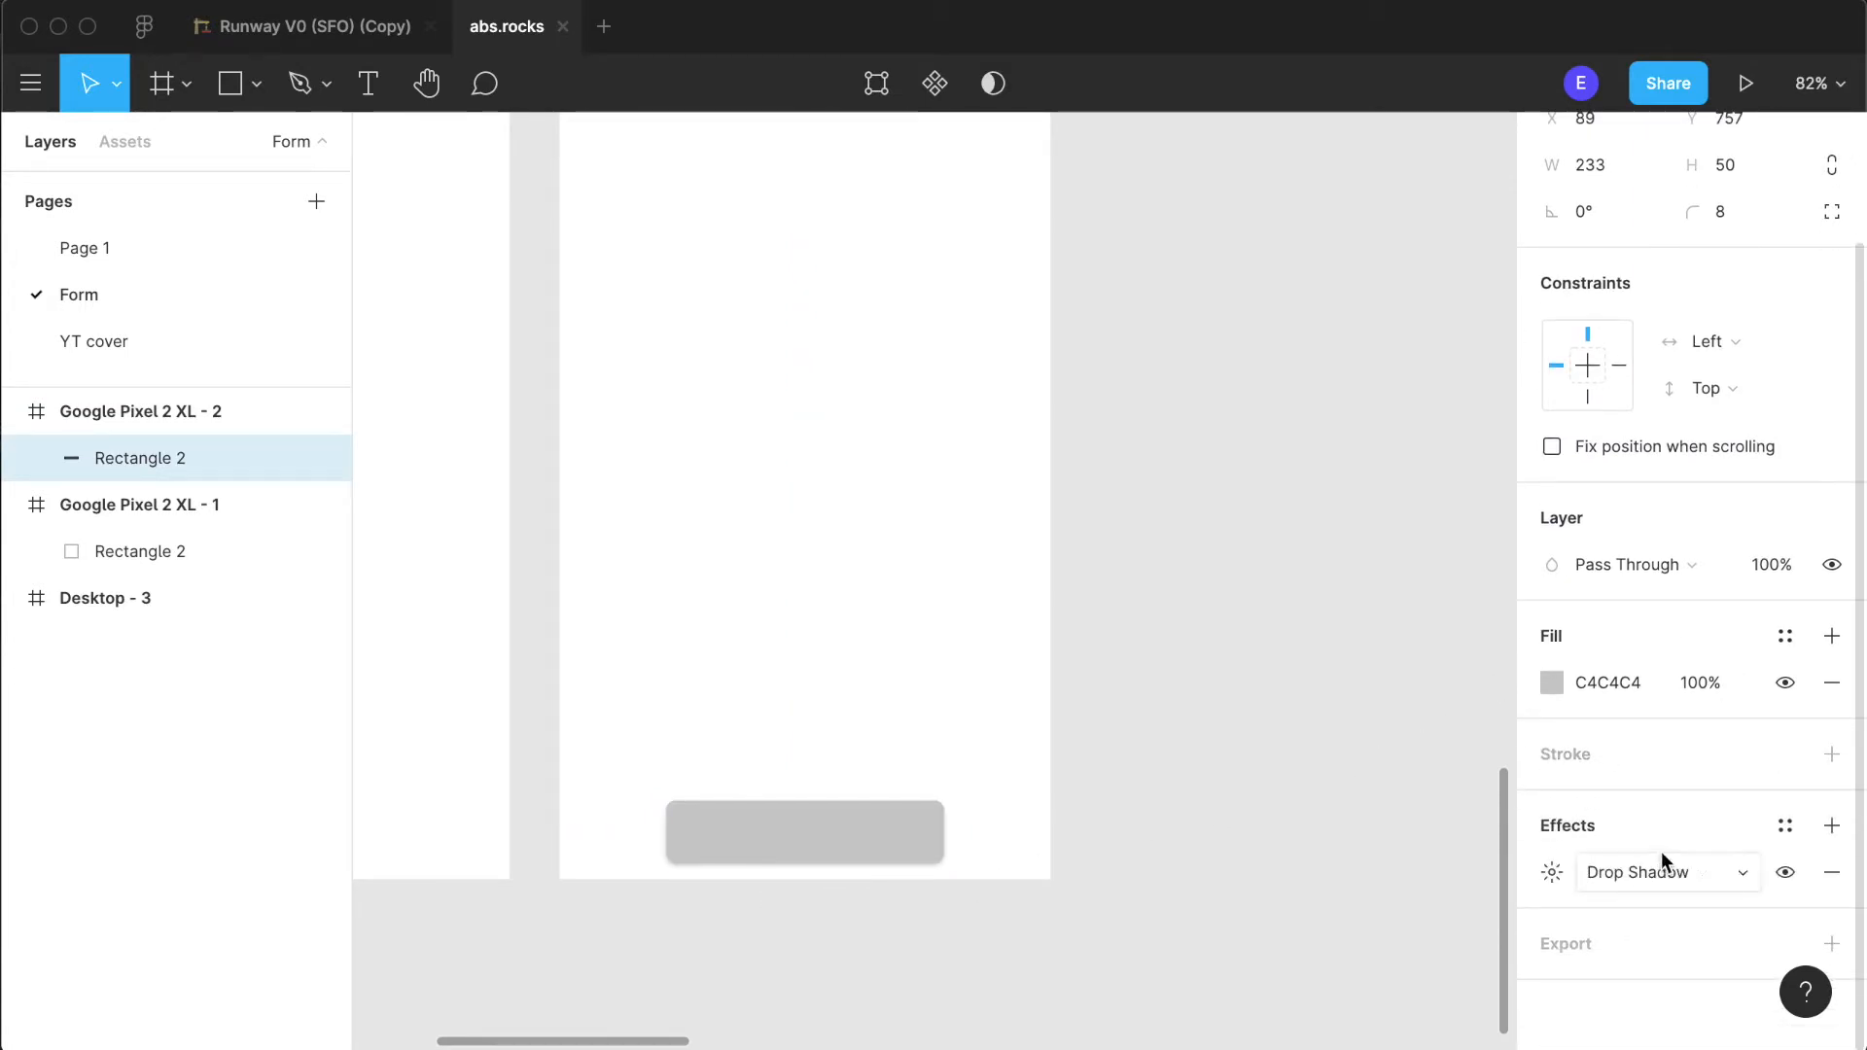
- Try a Layer Blur effect on the button and switch the effect back to Drop Shadow
left_click(1609, 879)
left_click(1609, 904)
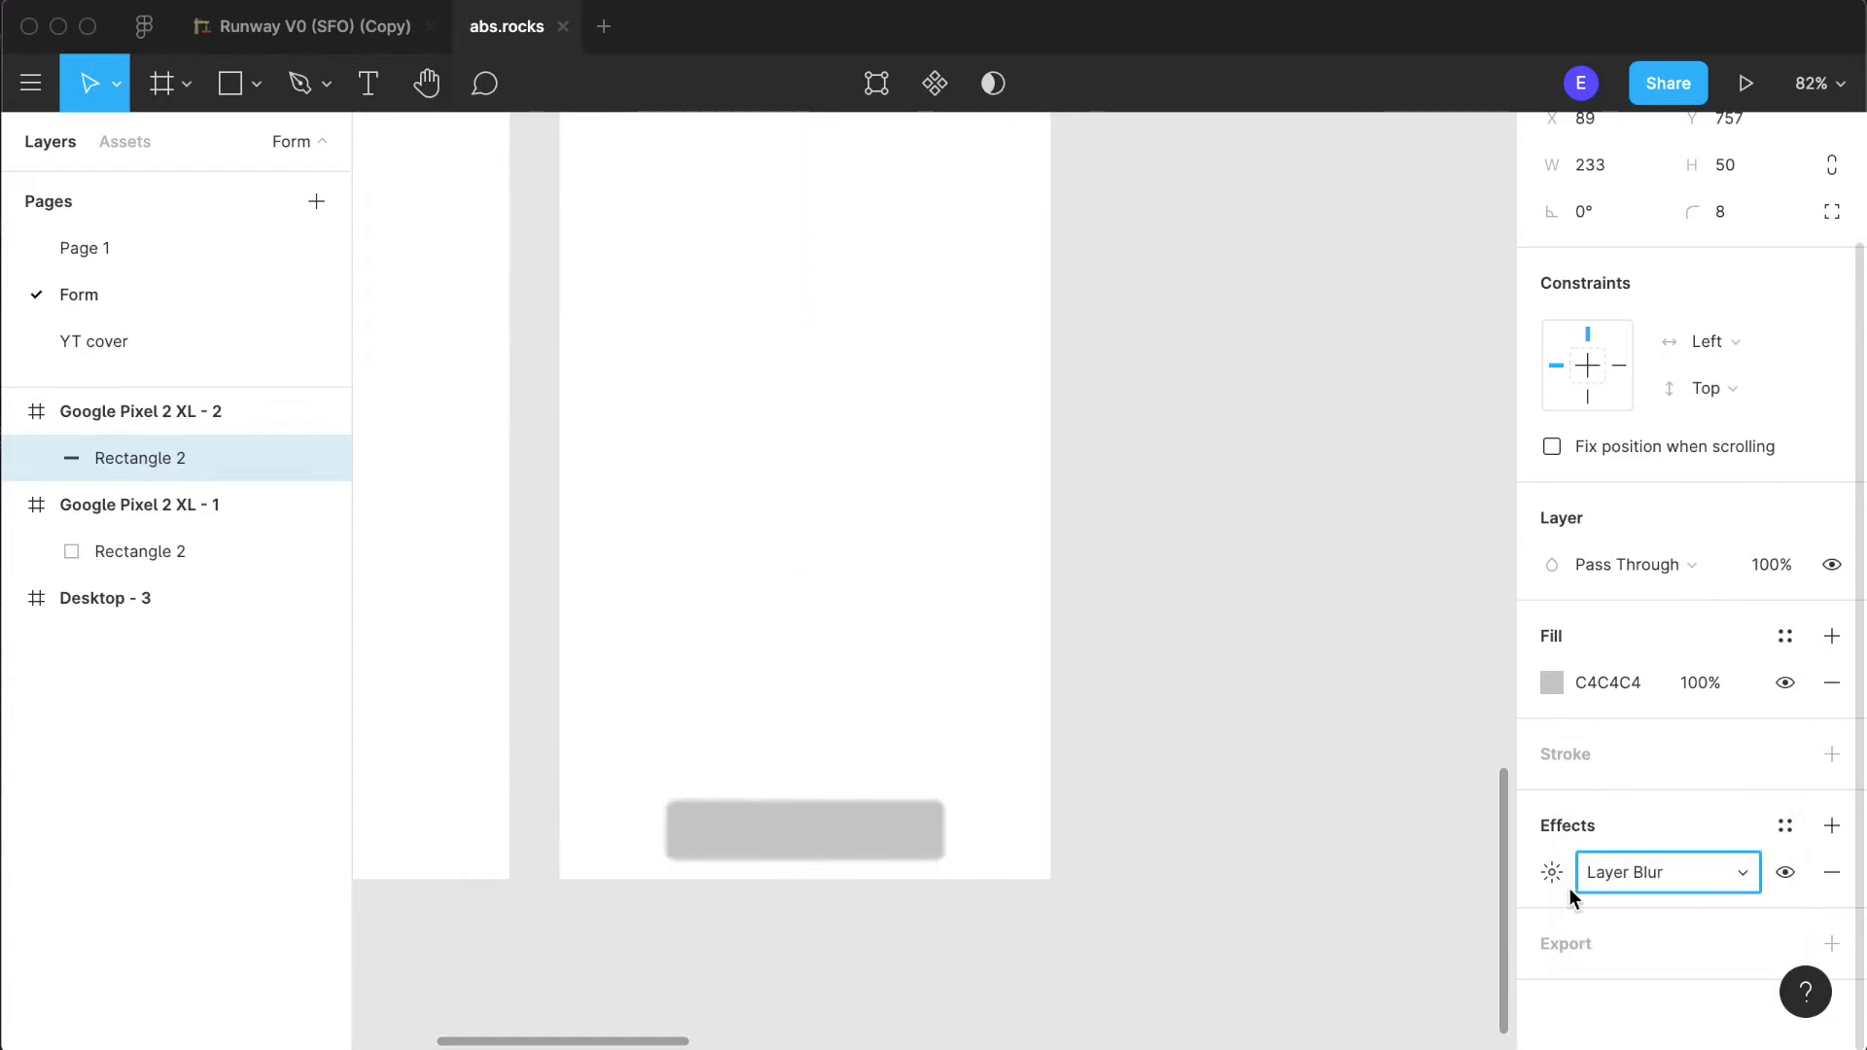
left_click(1552, 875)
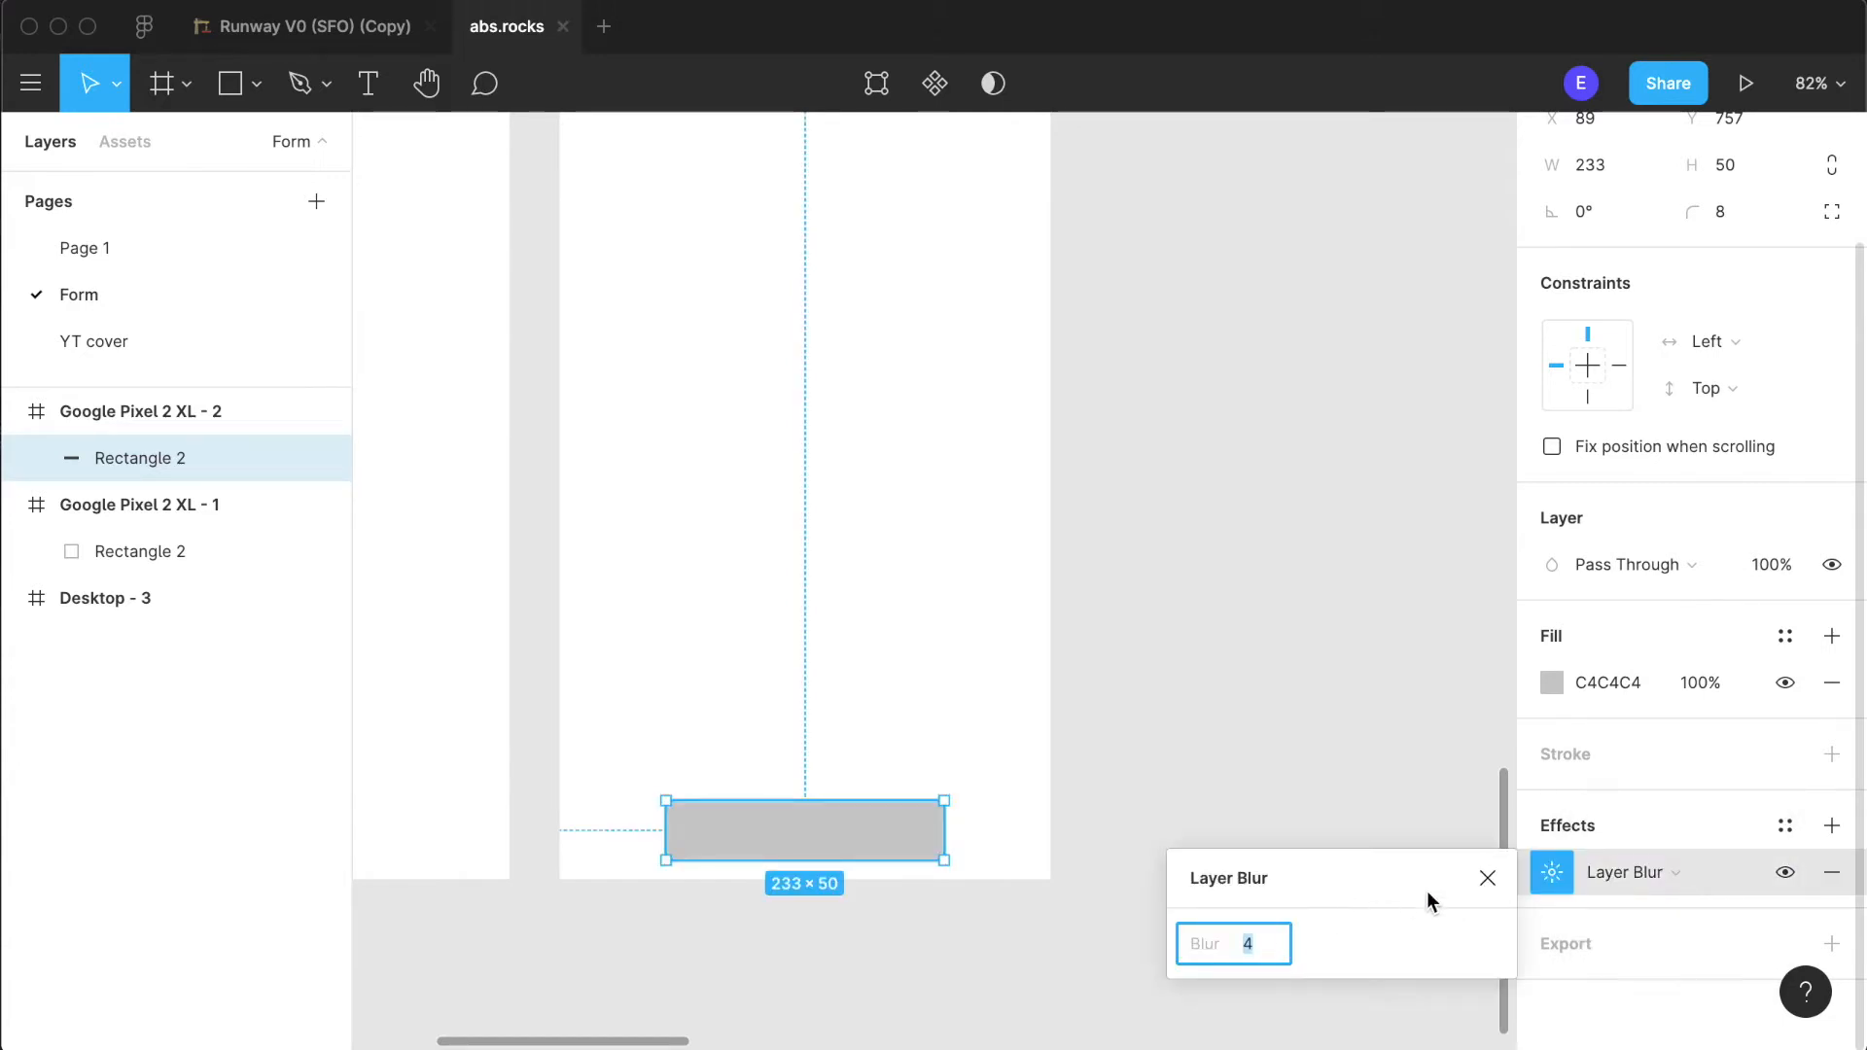
left_click(1488, 878)
left_click(1608, 875)
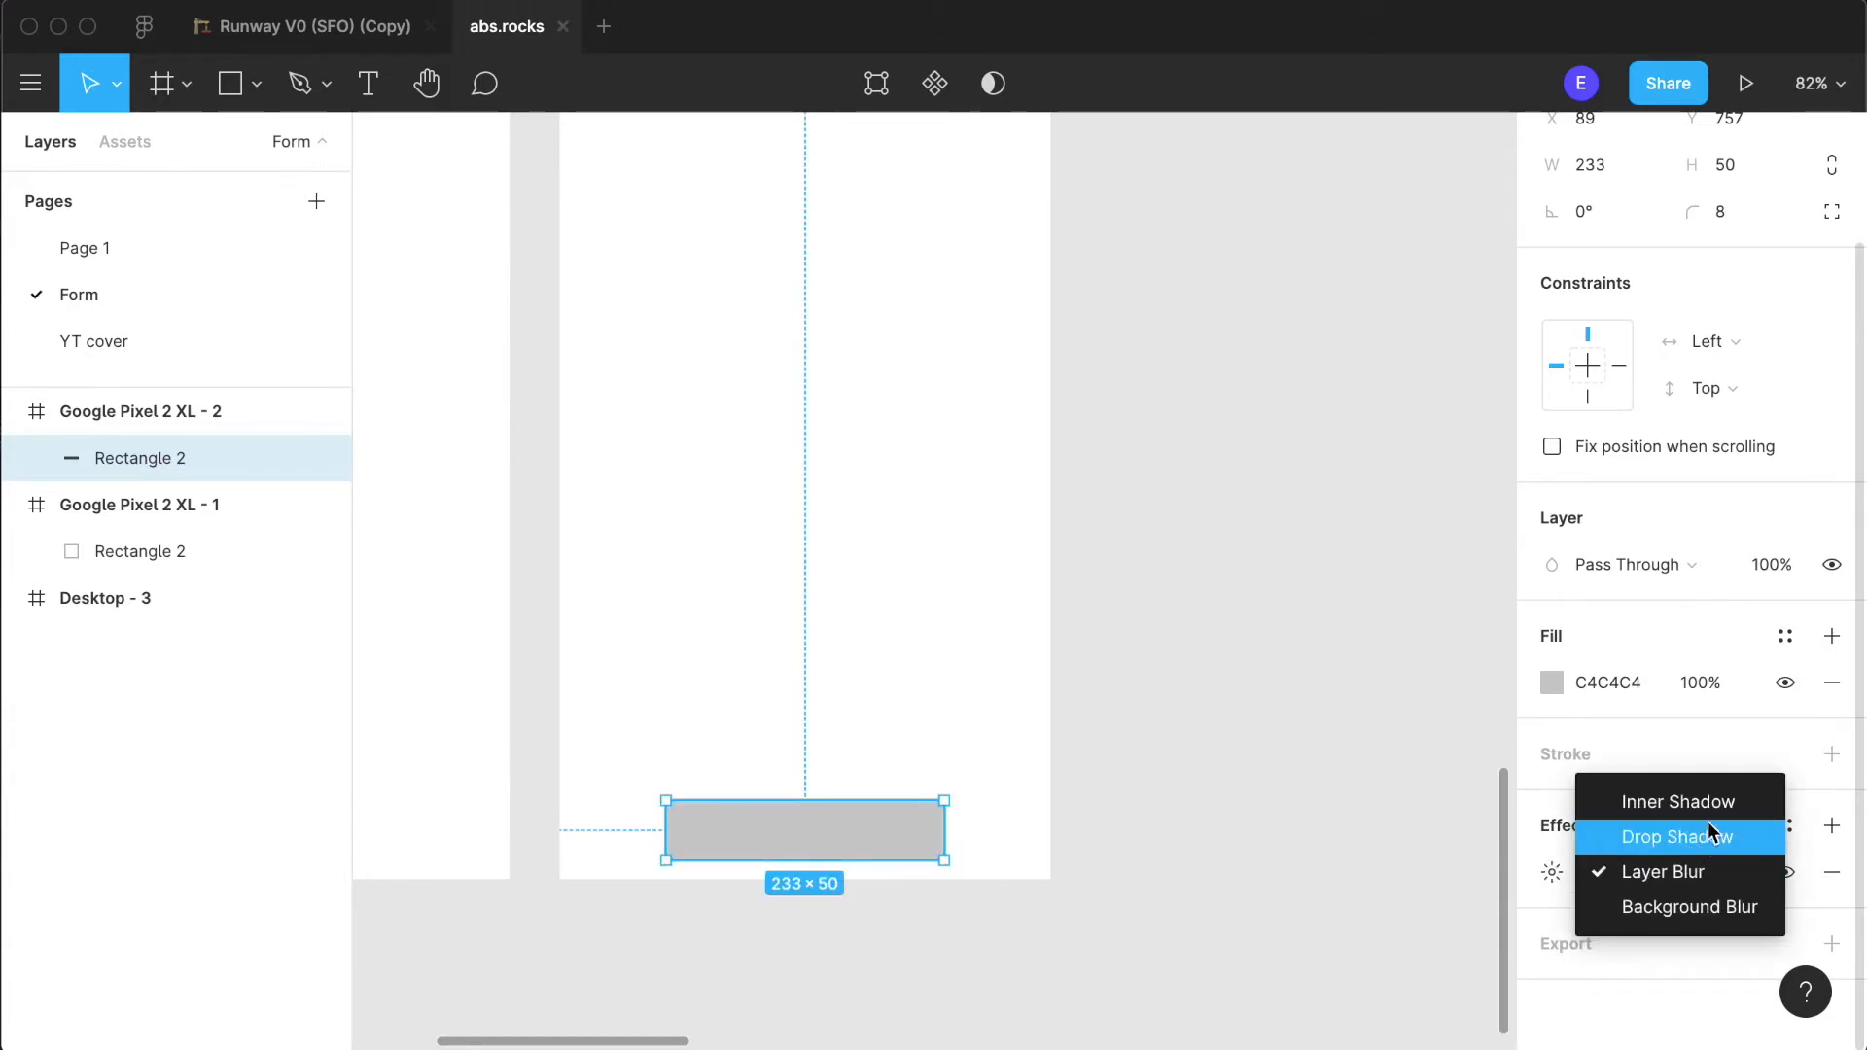
left_click(1707, 834)
- Try 50% opacity for the button's drop shadow and set it back to 25%
left_click(1548, 875)
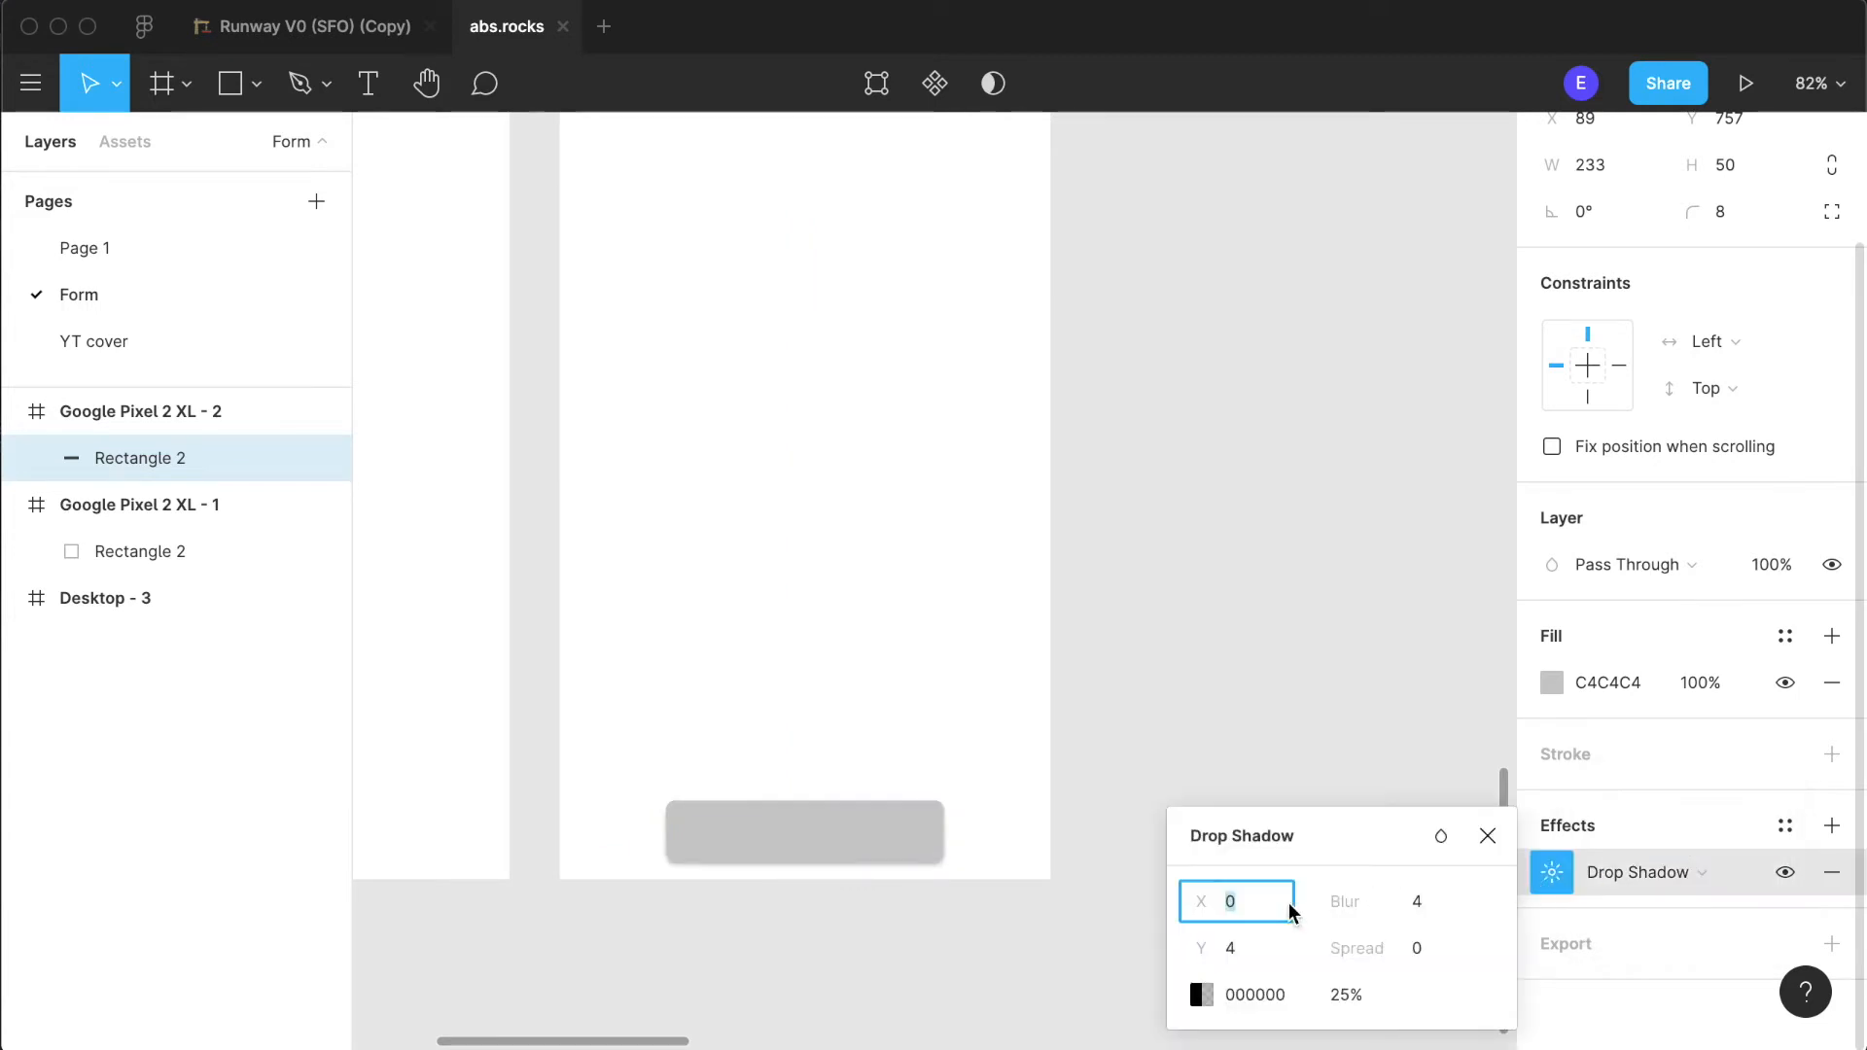
left_click(1361, 1005)
type("50")
key("Return")
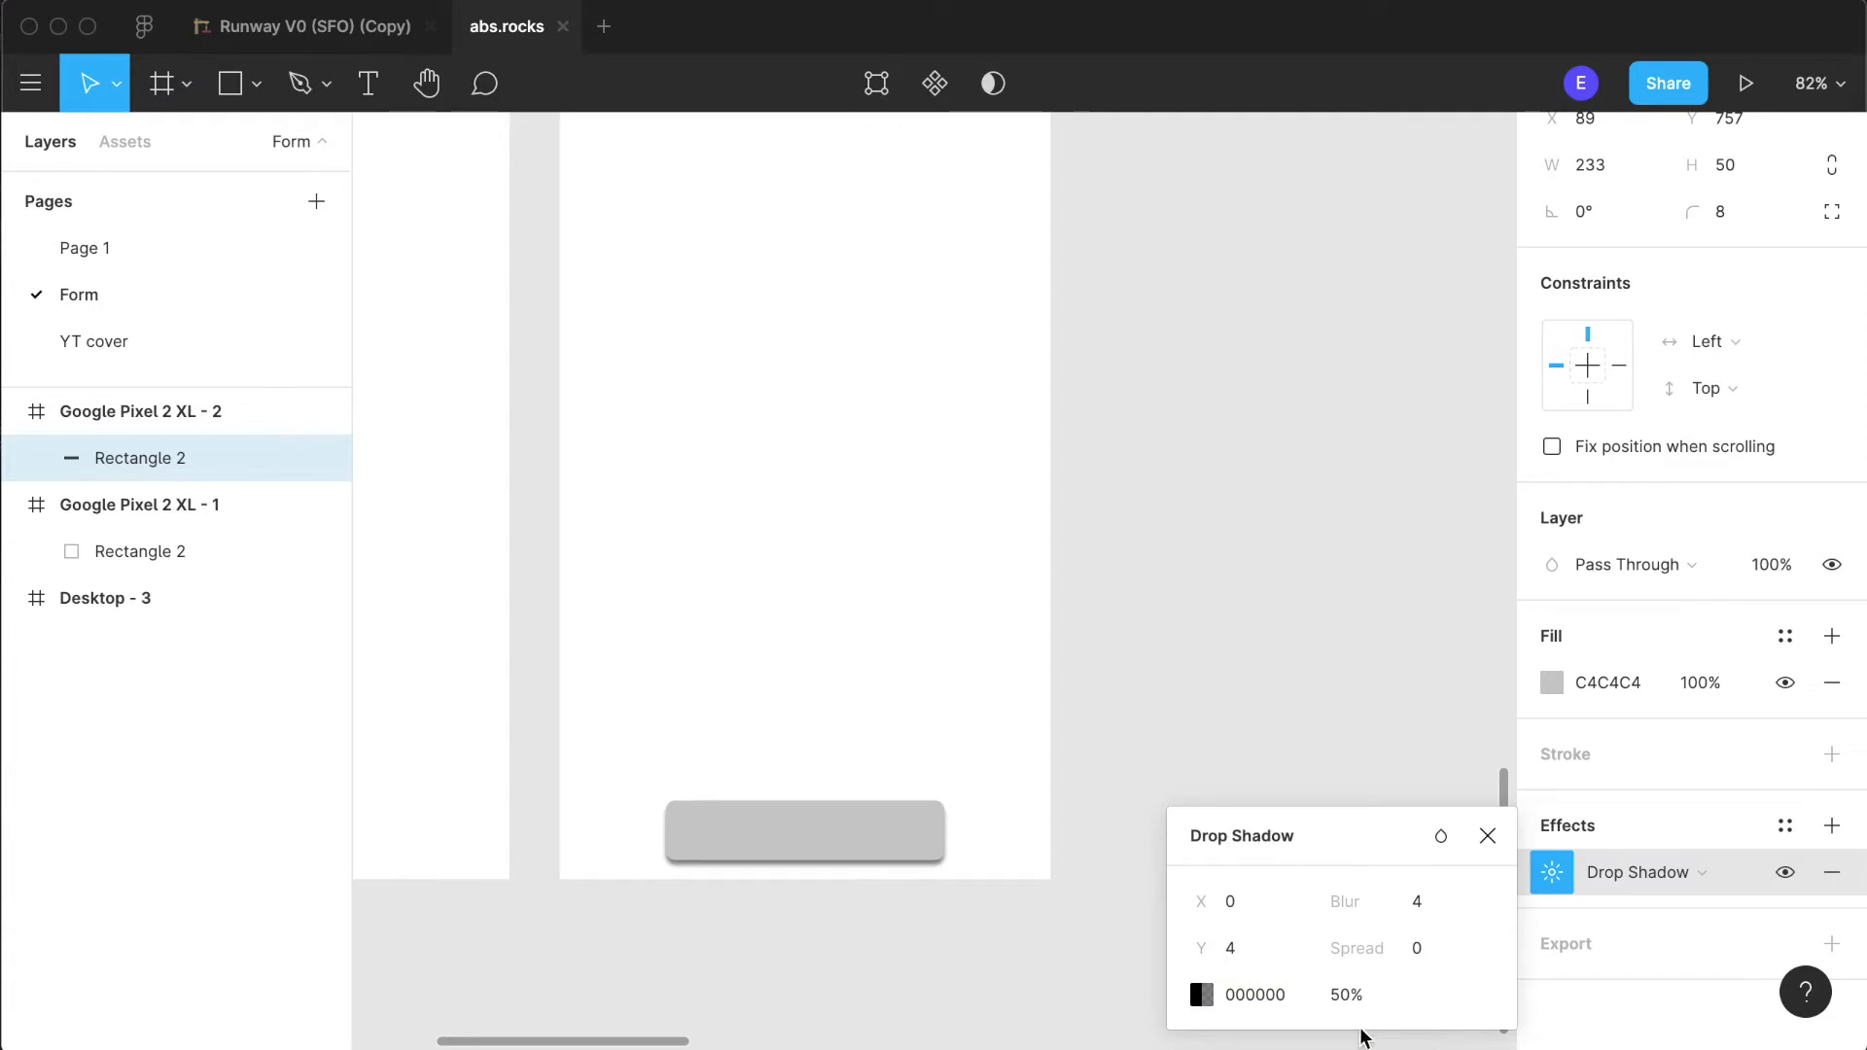
left_click(1341, 1002)
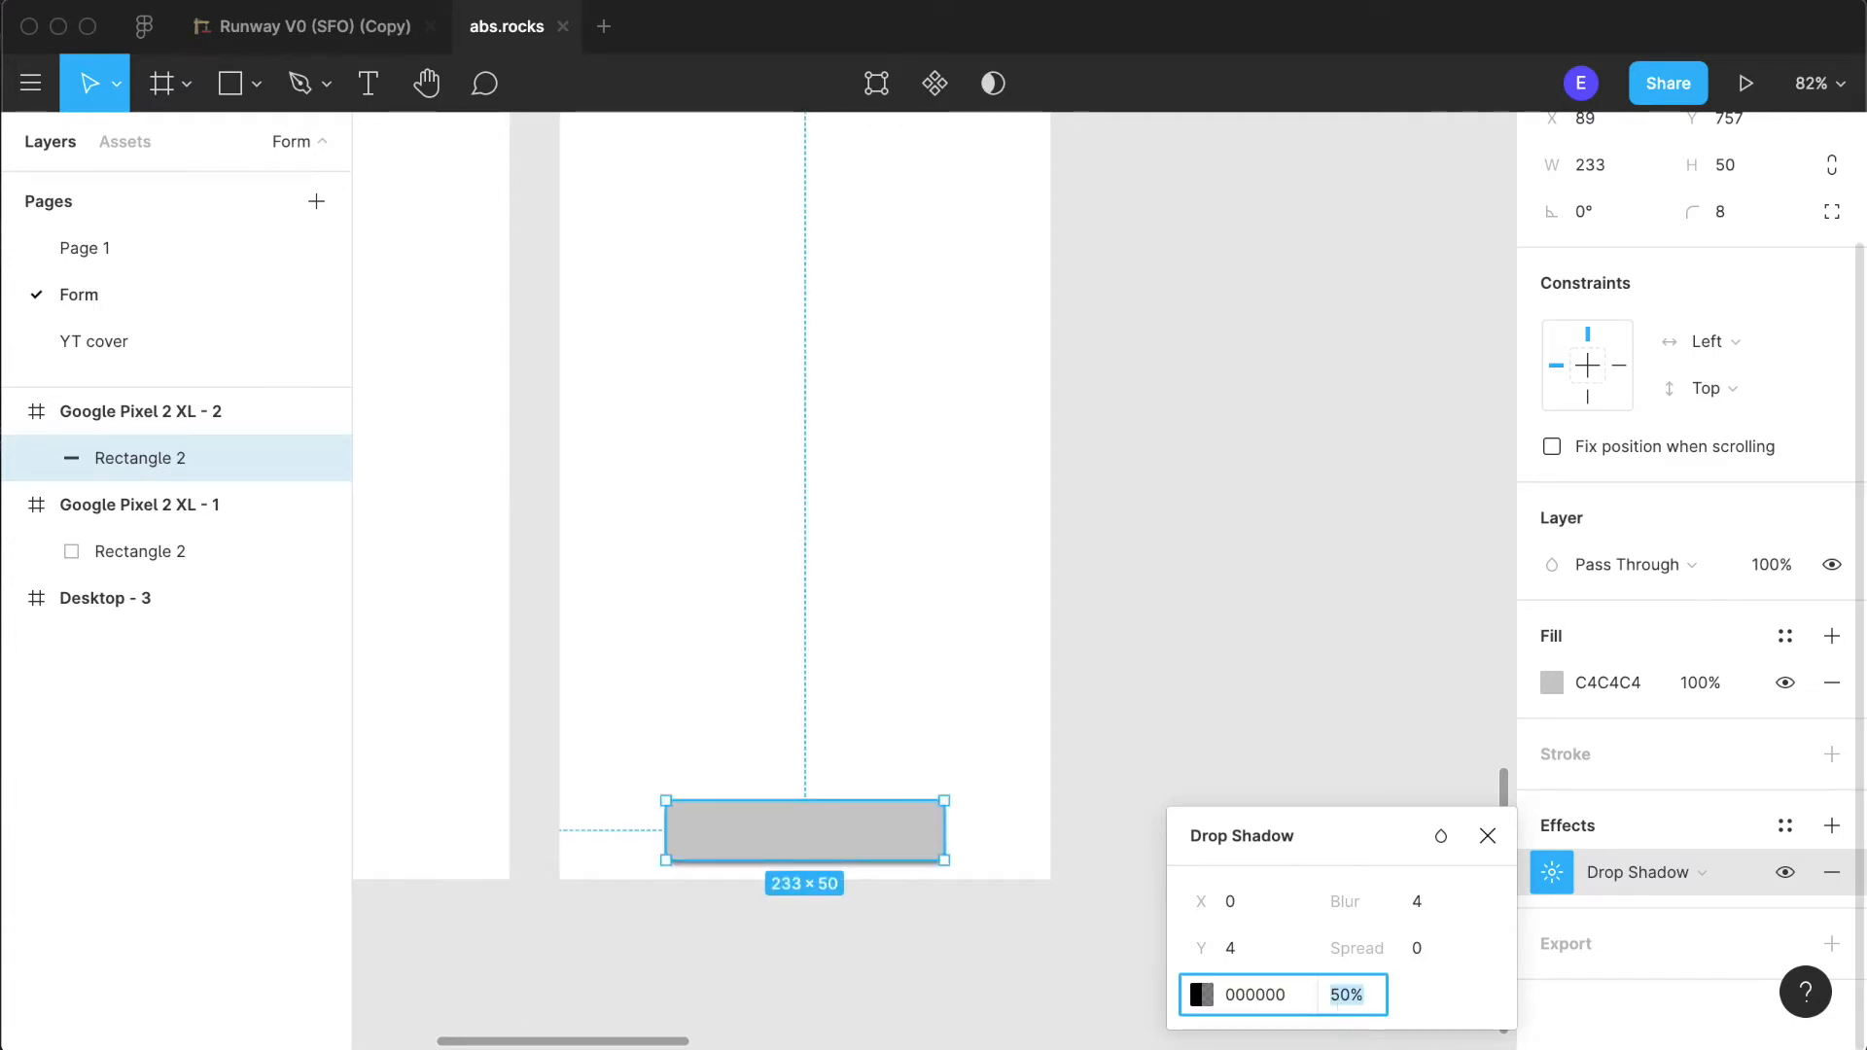
type("25")
key("Return")
- Soften the button's drop shadow with a Y offset of 2 and a blur of 9
left_click(1258, 961)
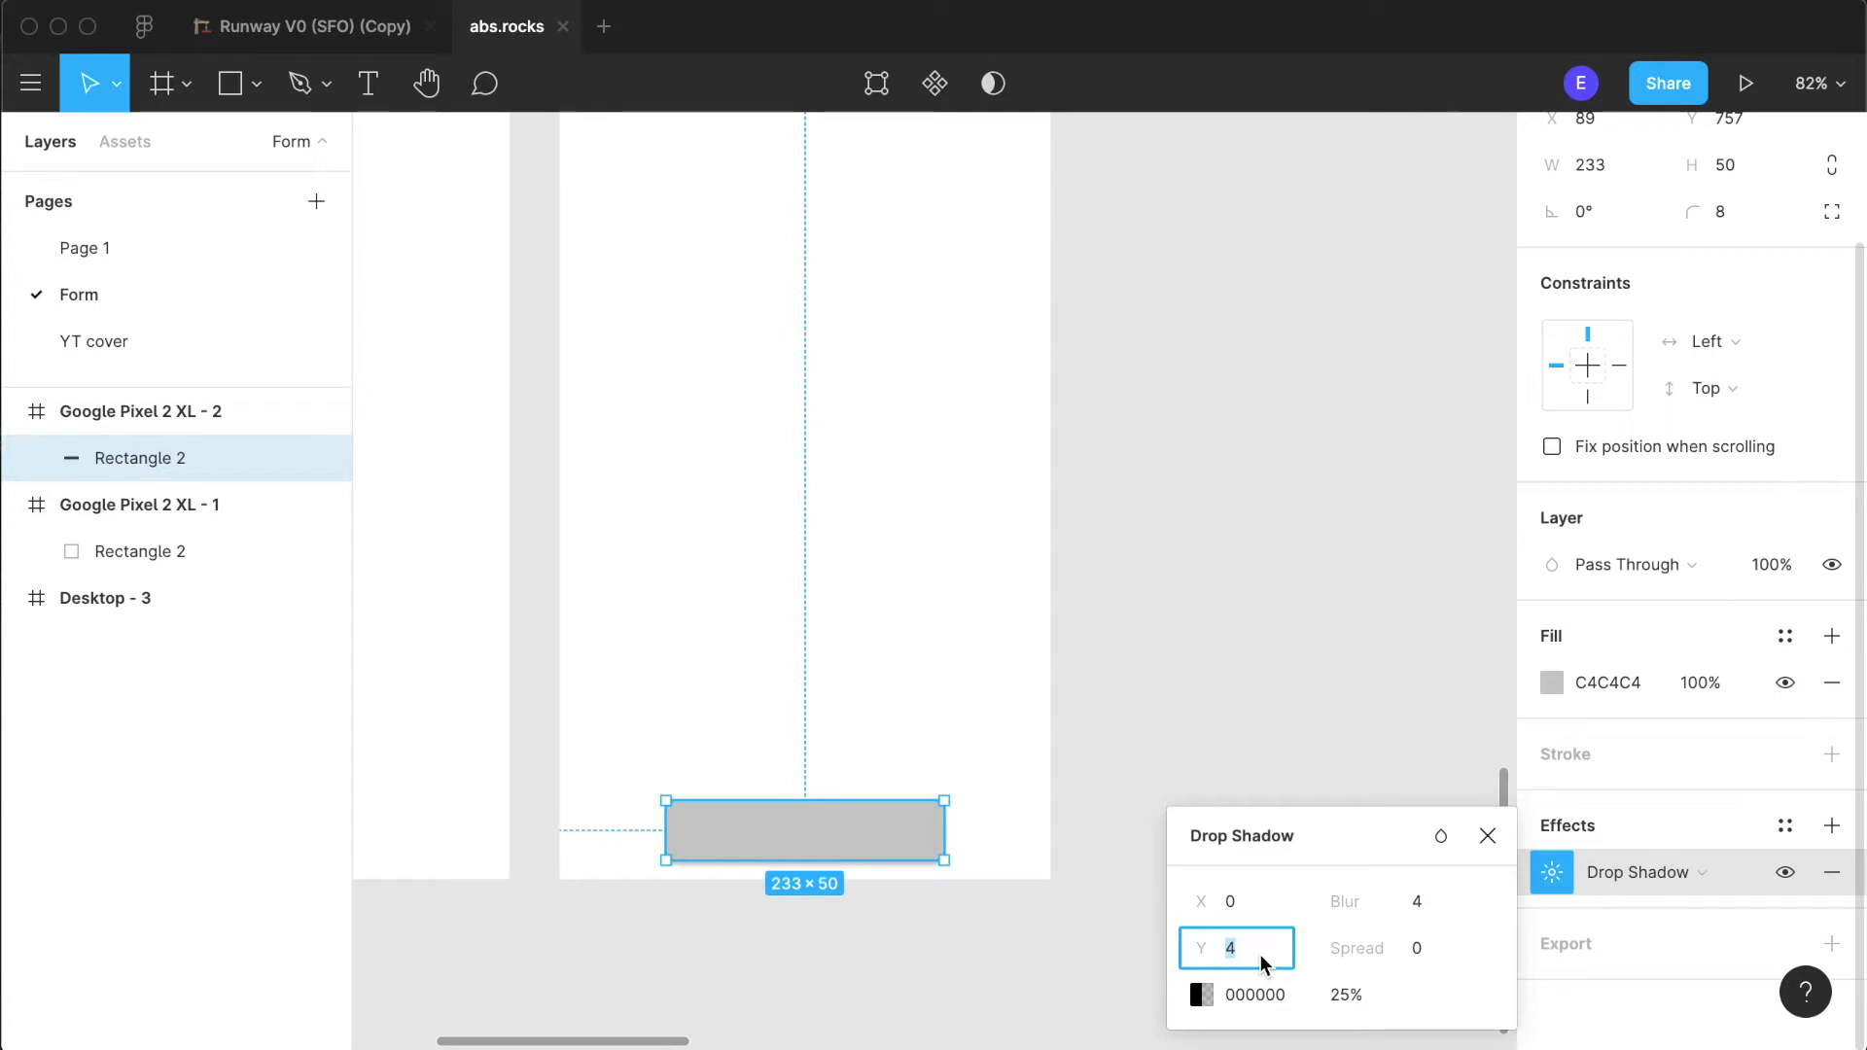
type("2")
key("Return")
left_click(1430, 909)
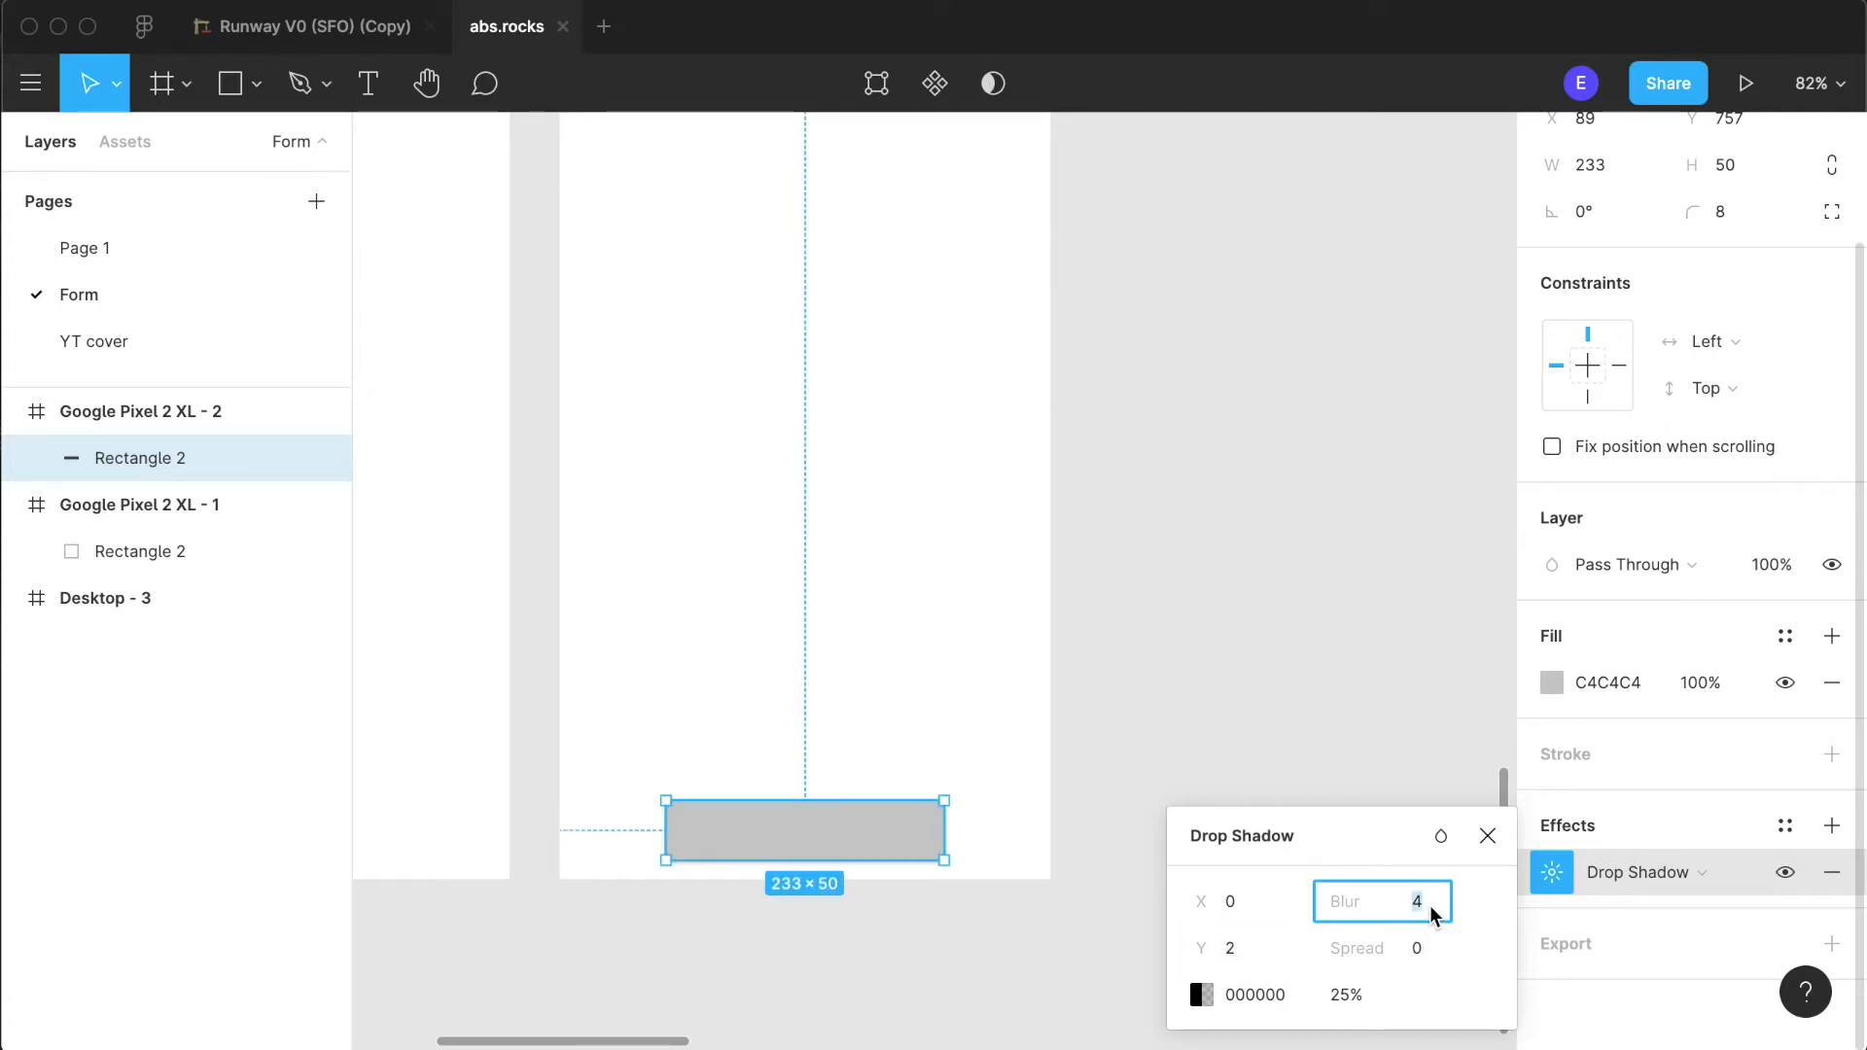
key("Up")
key("Up")
key("Up")
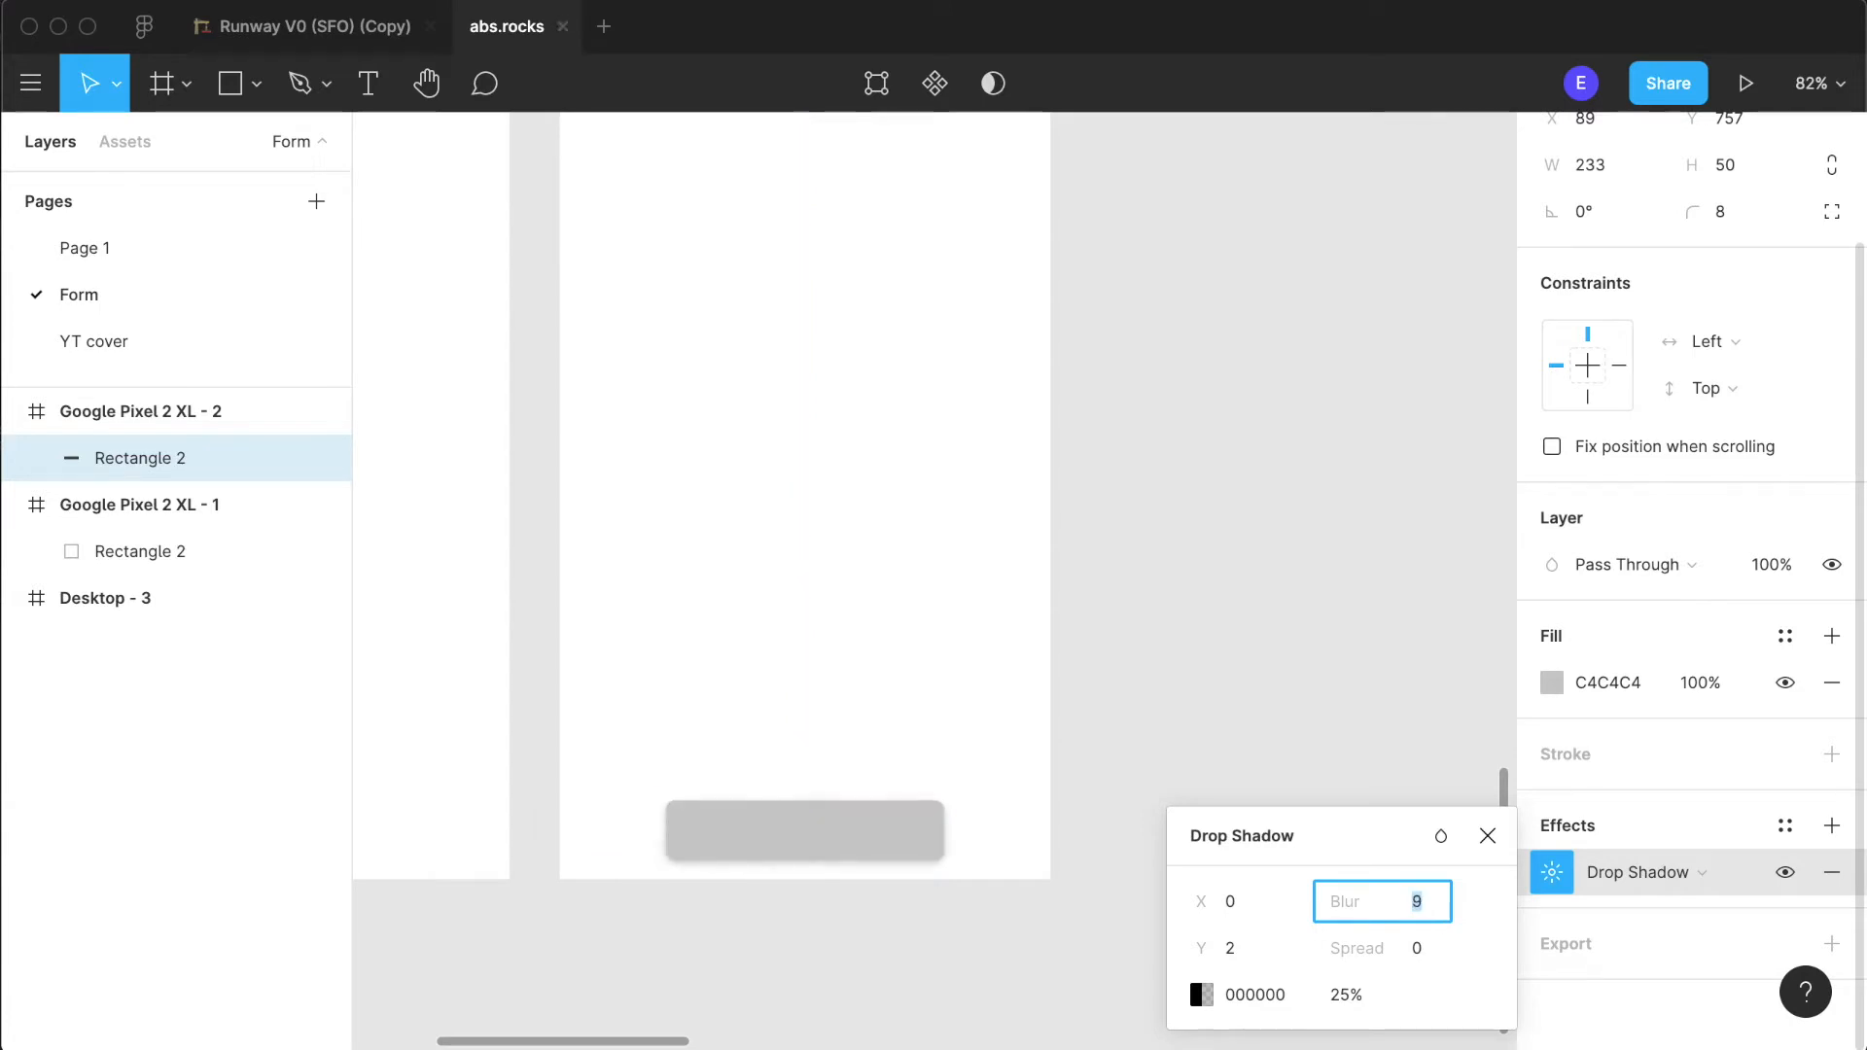
left_click(1286, 697)
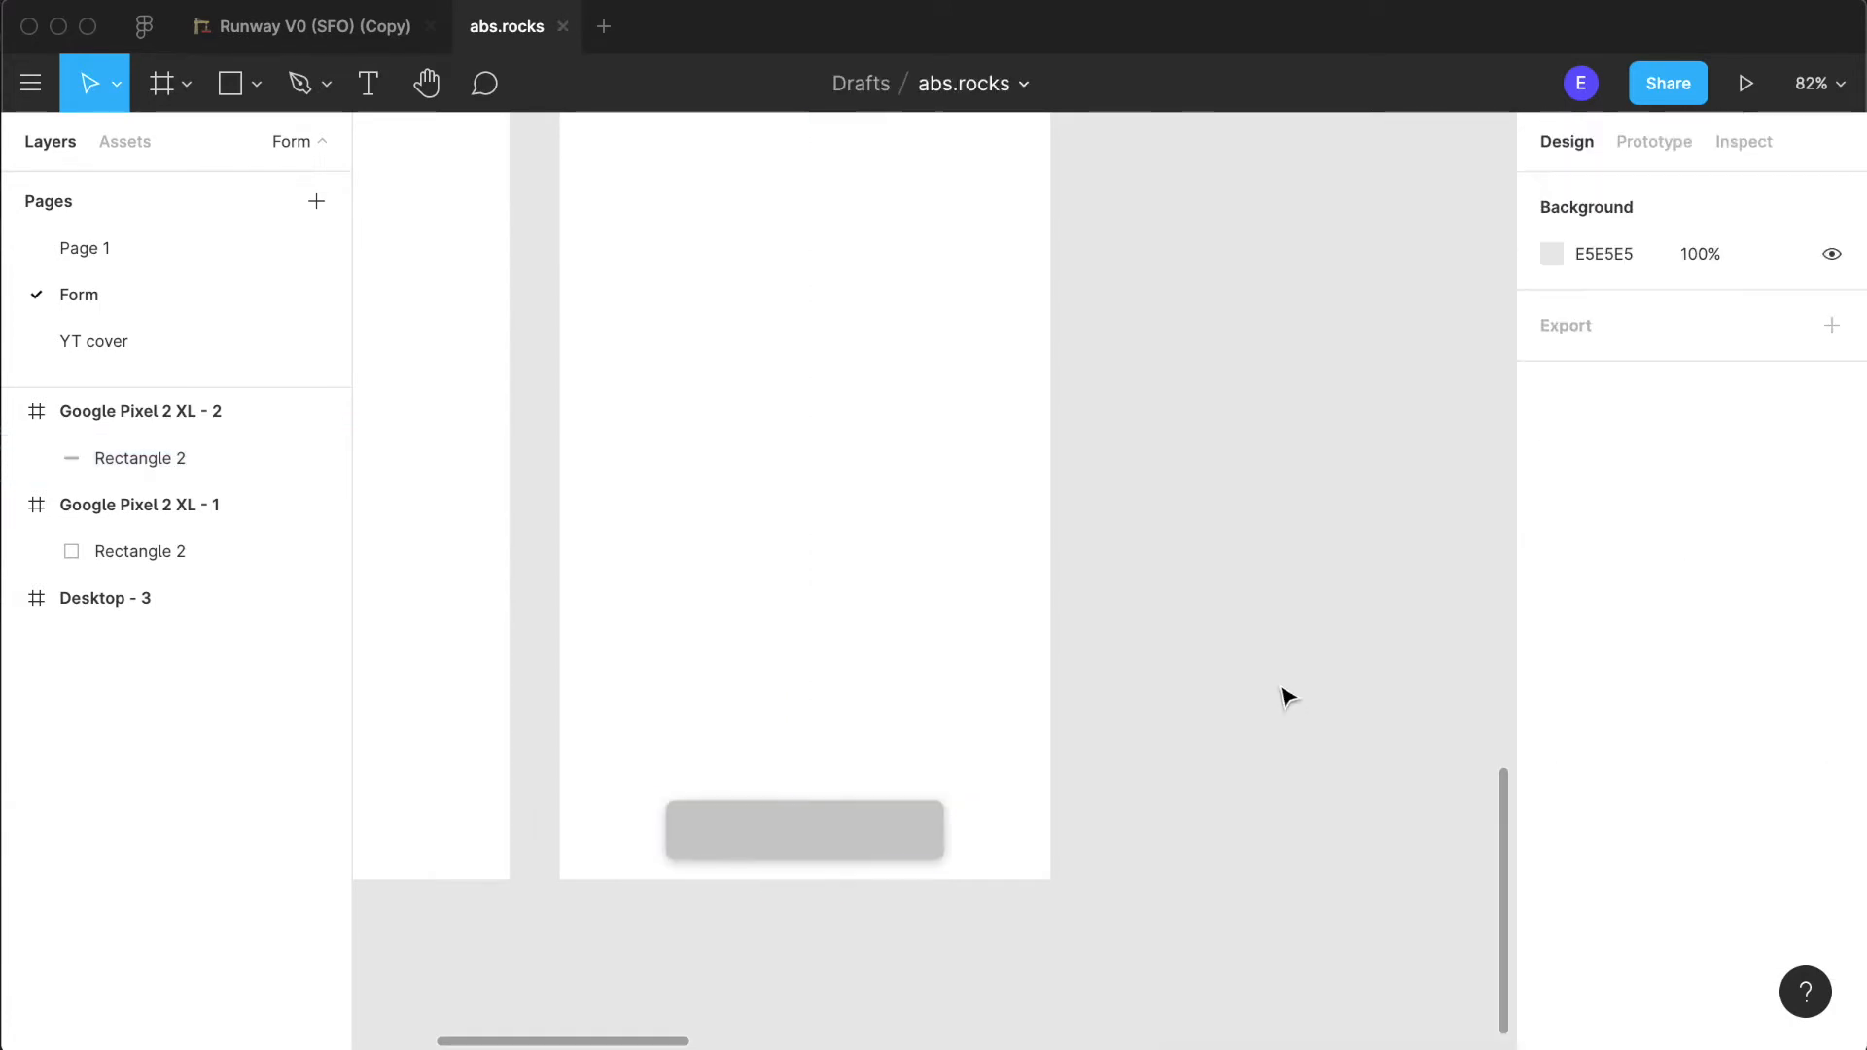
- Set the button's fill colour to white (fff)
left_click(875, 836)
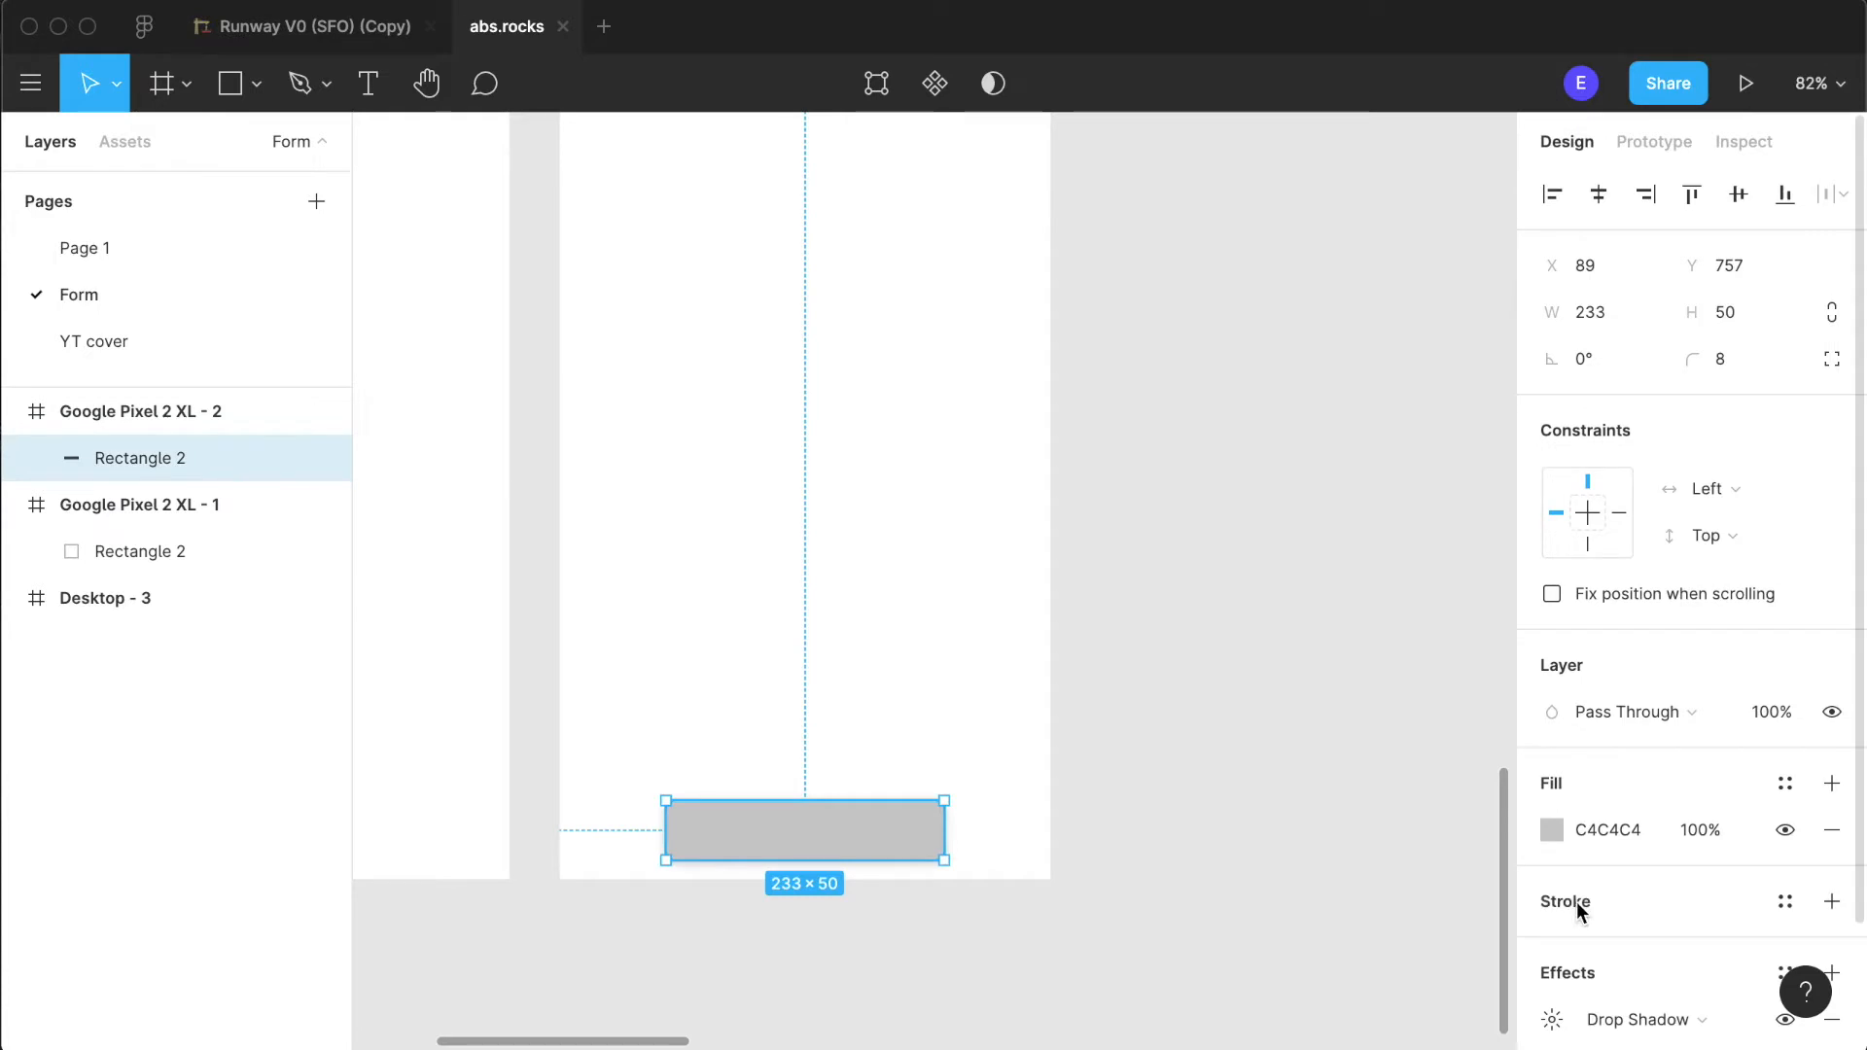
left_click(1303, 754)
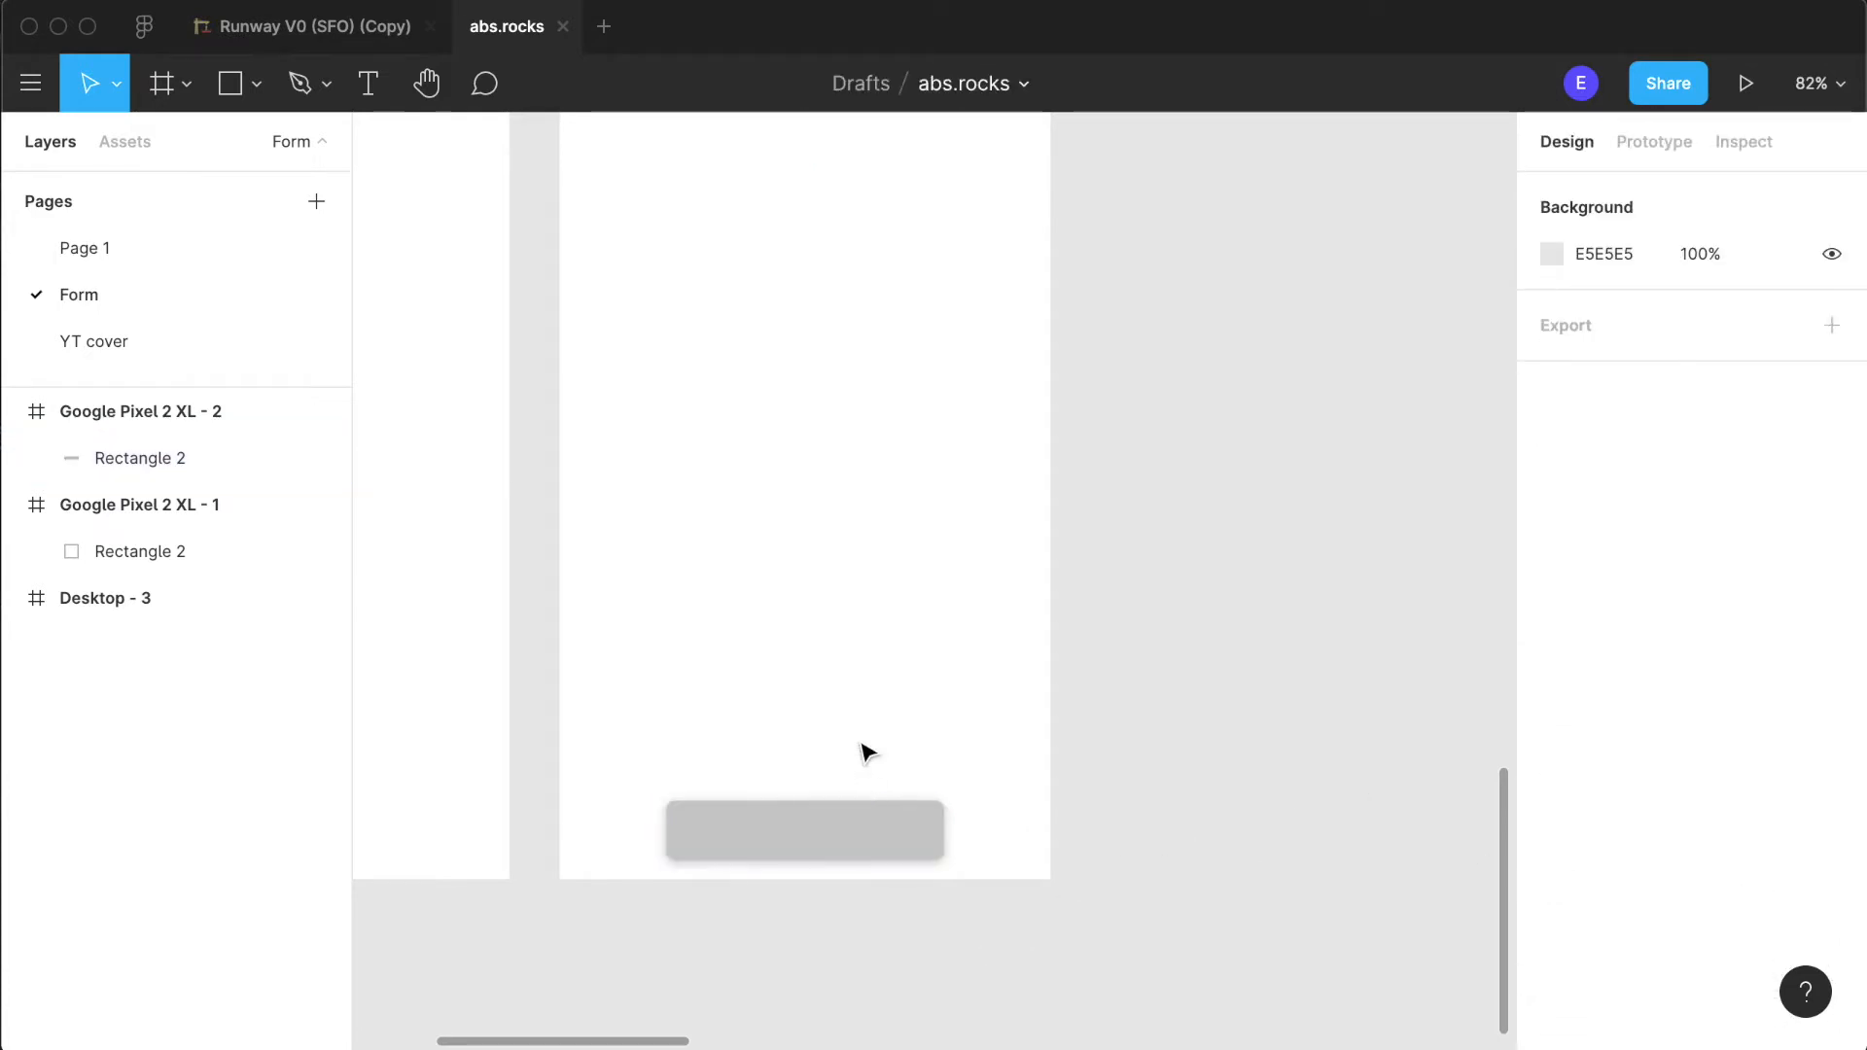
scroll(862, 749, "down", 5)
scroll(862, 750, "up", 5)
left_click(791, 833)
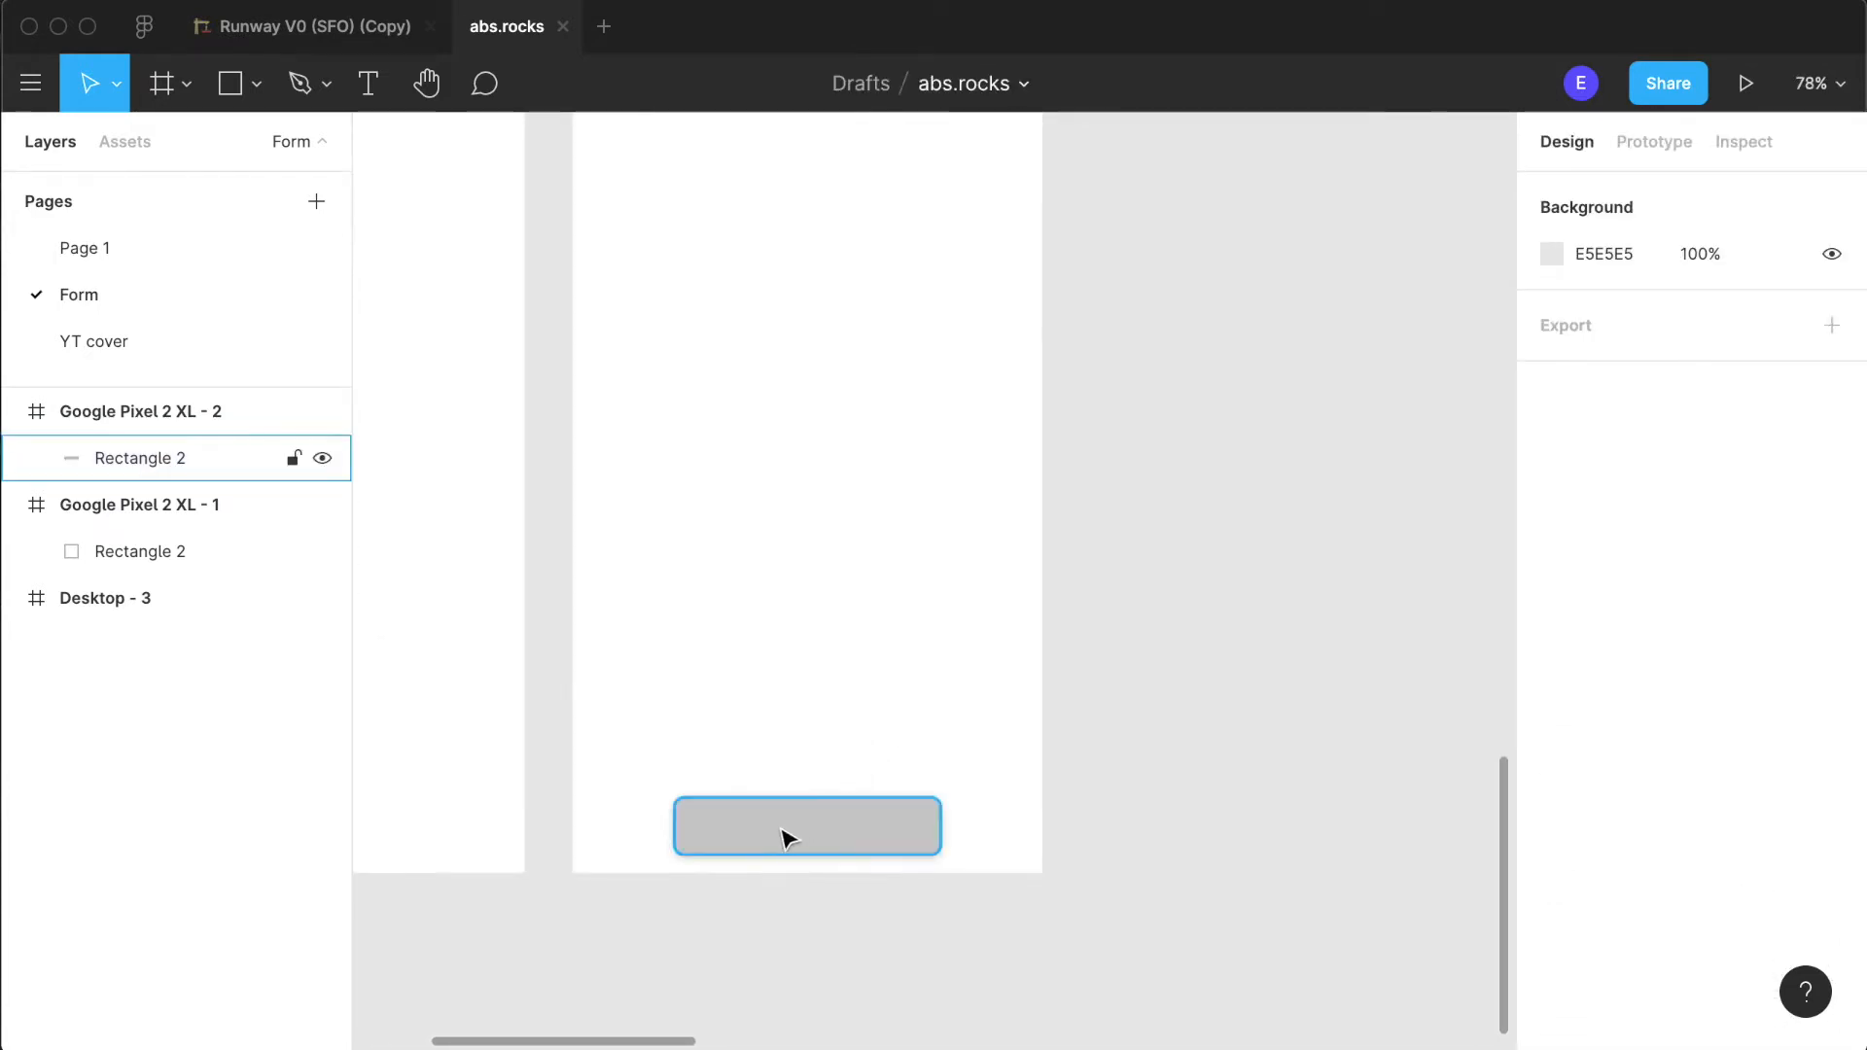
left_click(1612, 831)
type("fff")
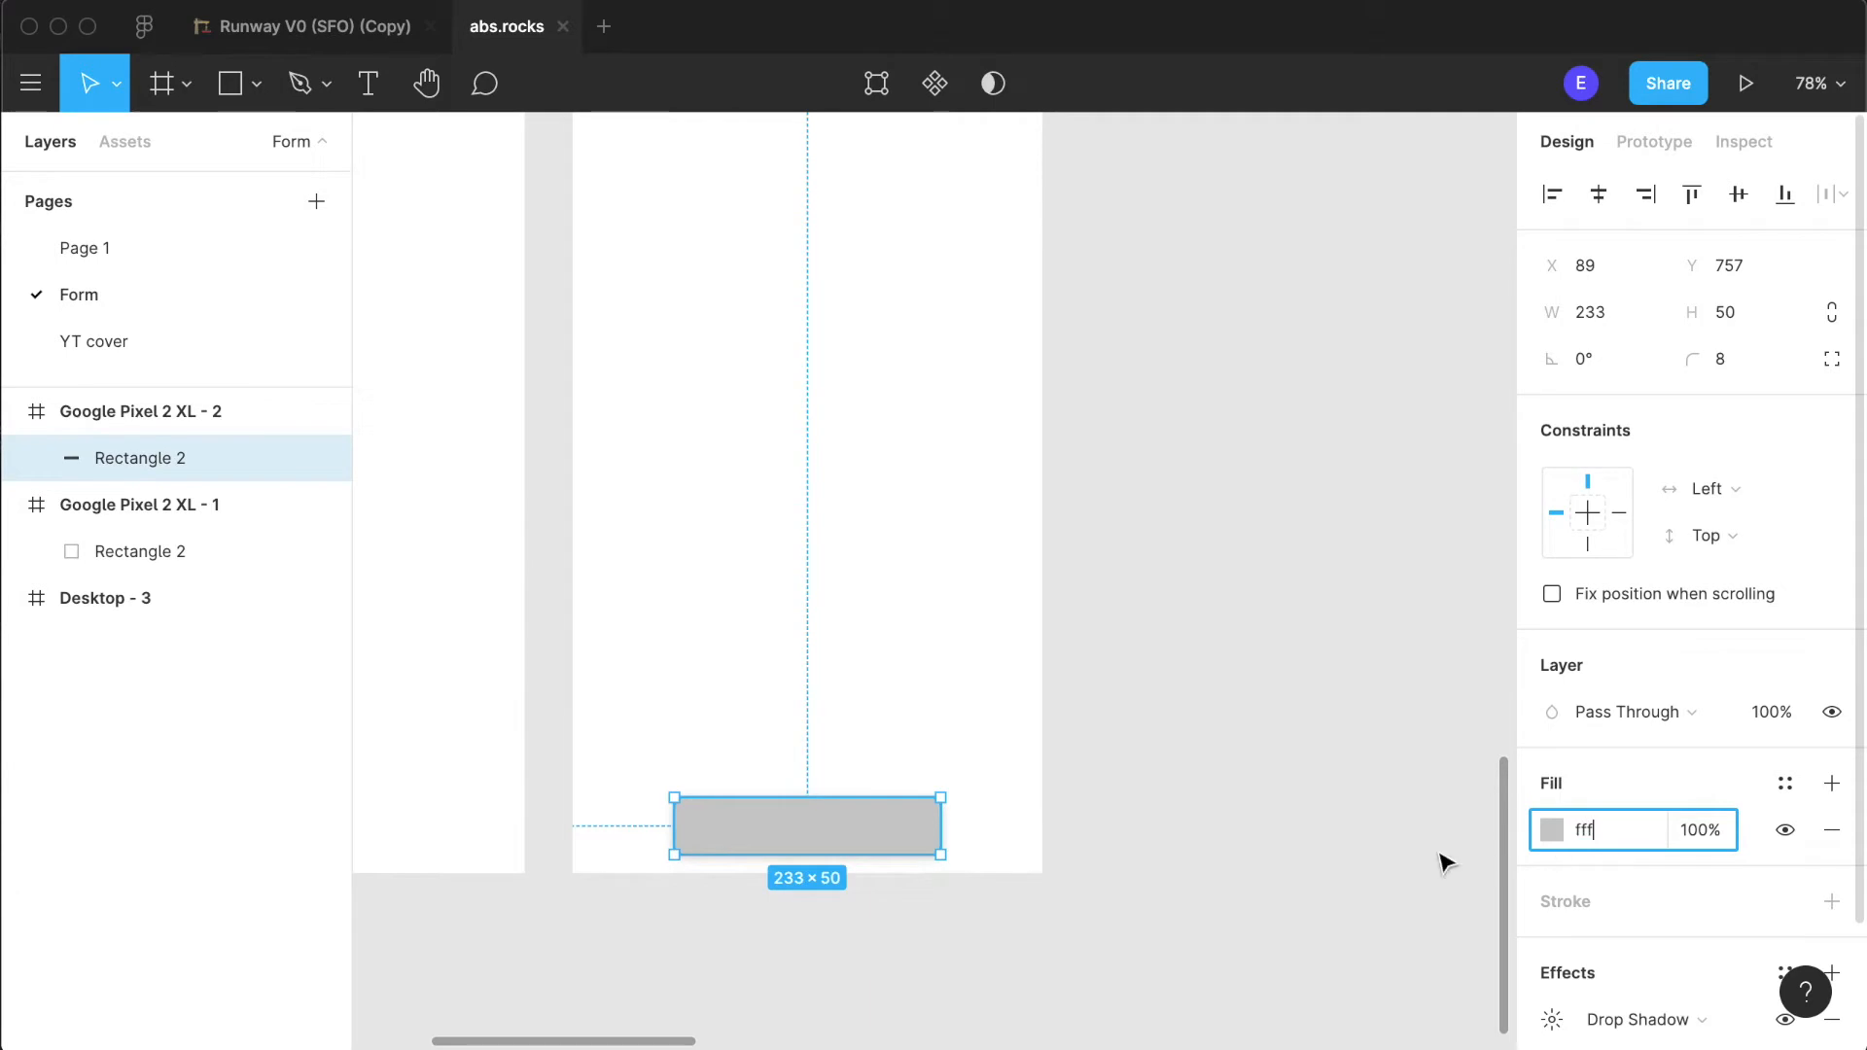
left_click(1325, 817)
- Add a 50 × 50 square over the white button, flush with its right end at X 272, Y 757
scroll(1176, 739, "down", 5)
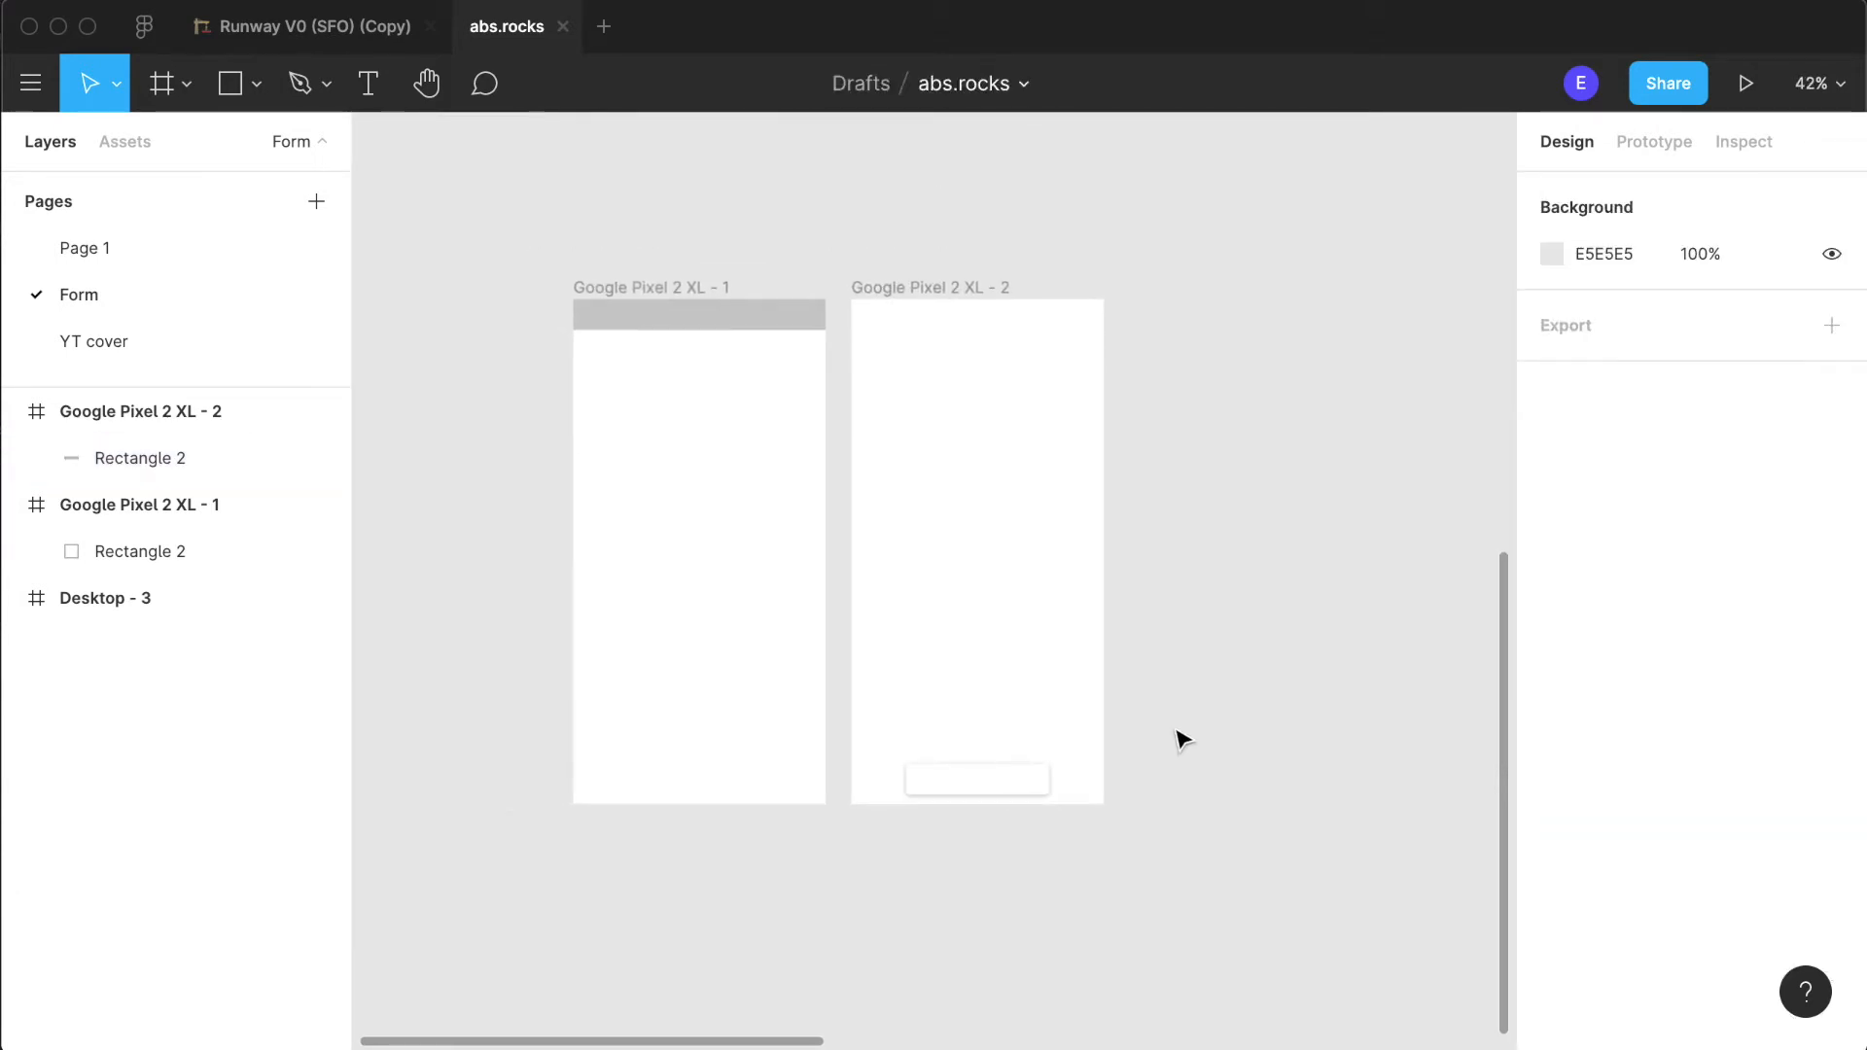
scroll(1176, 739, "up", 7)
scroll(1181, 739, "up", 5)
left_click(1175, 738)
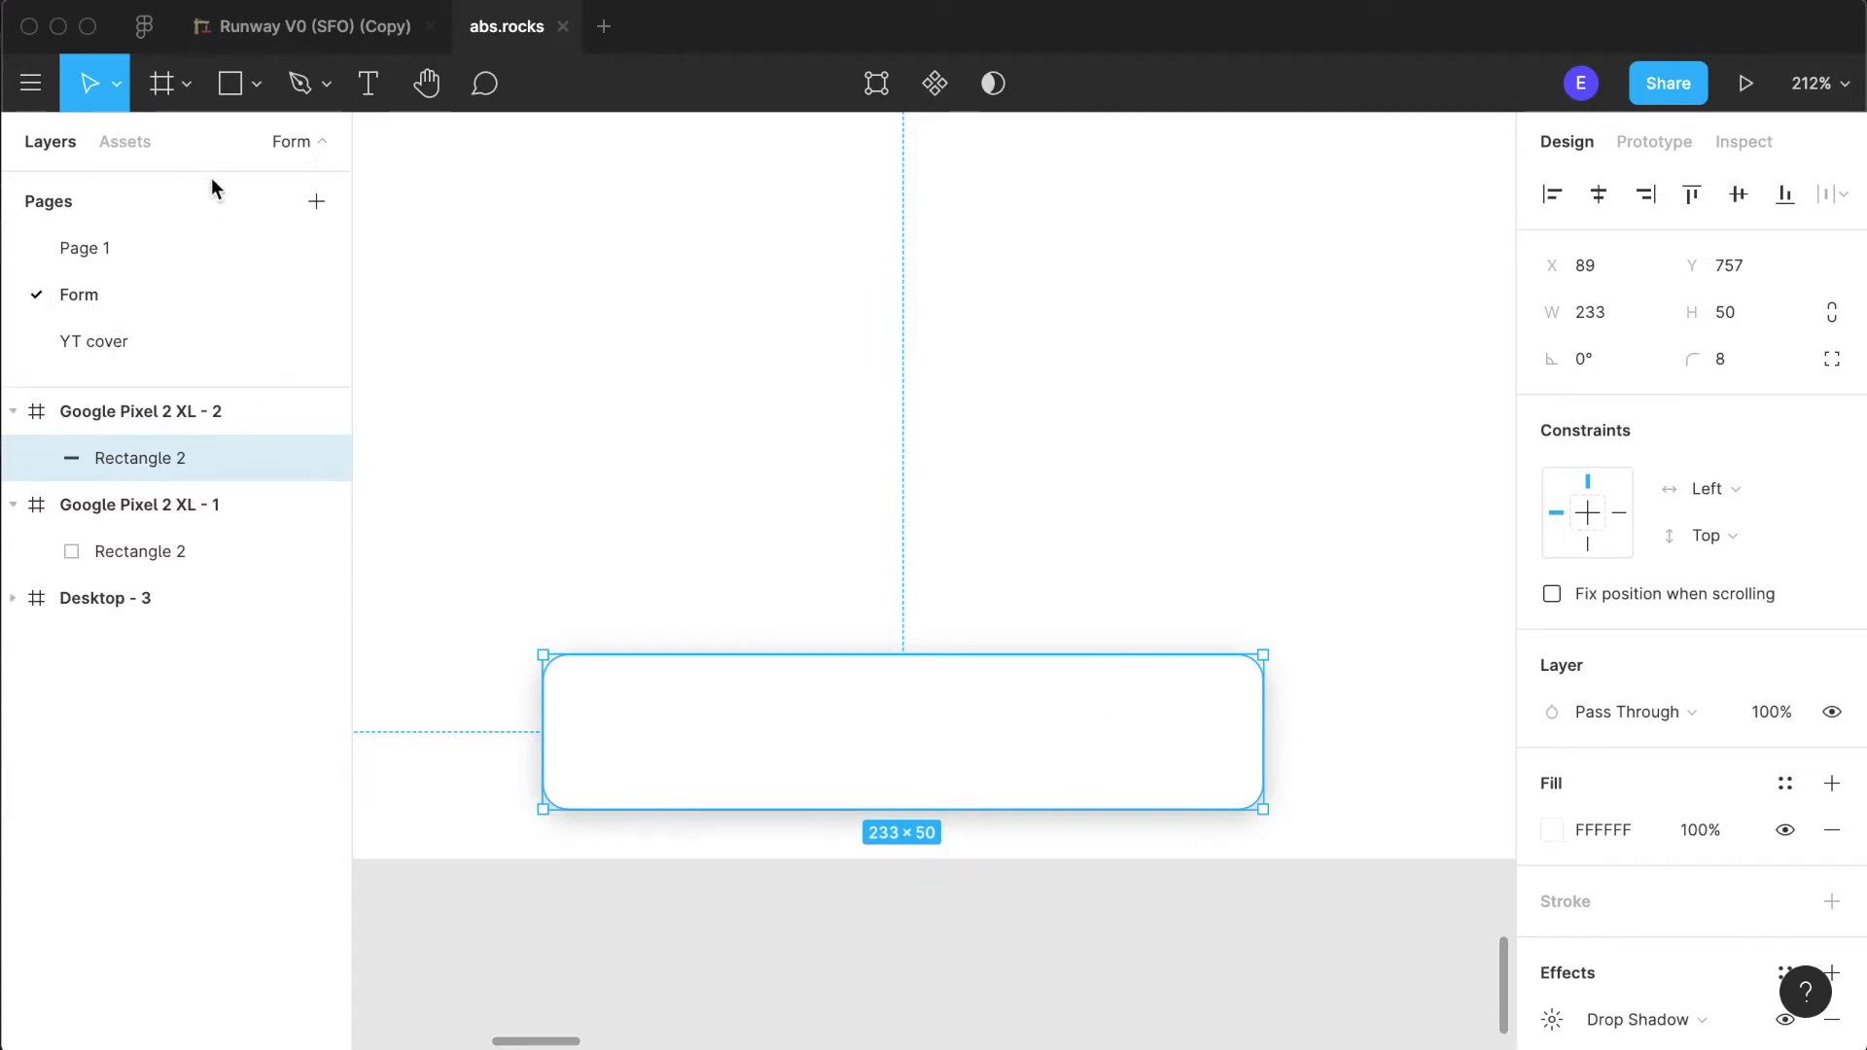
left_click(227, 93)
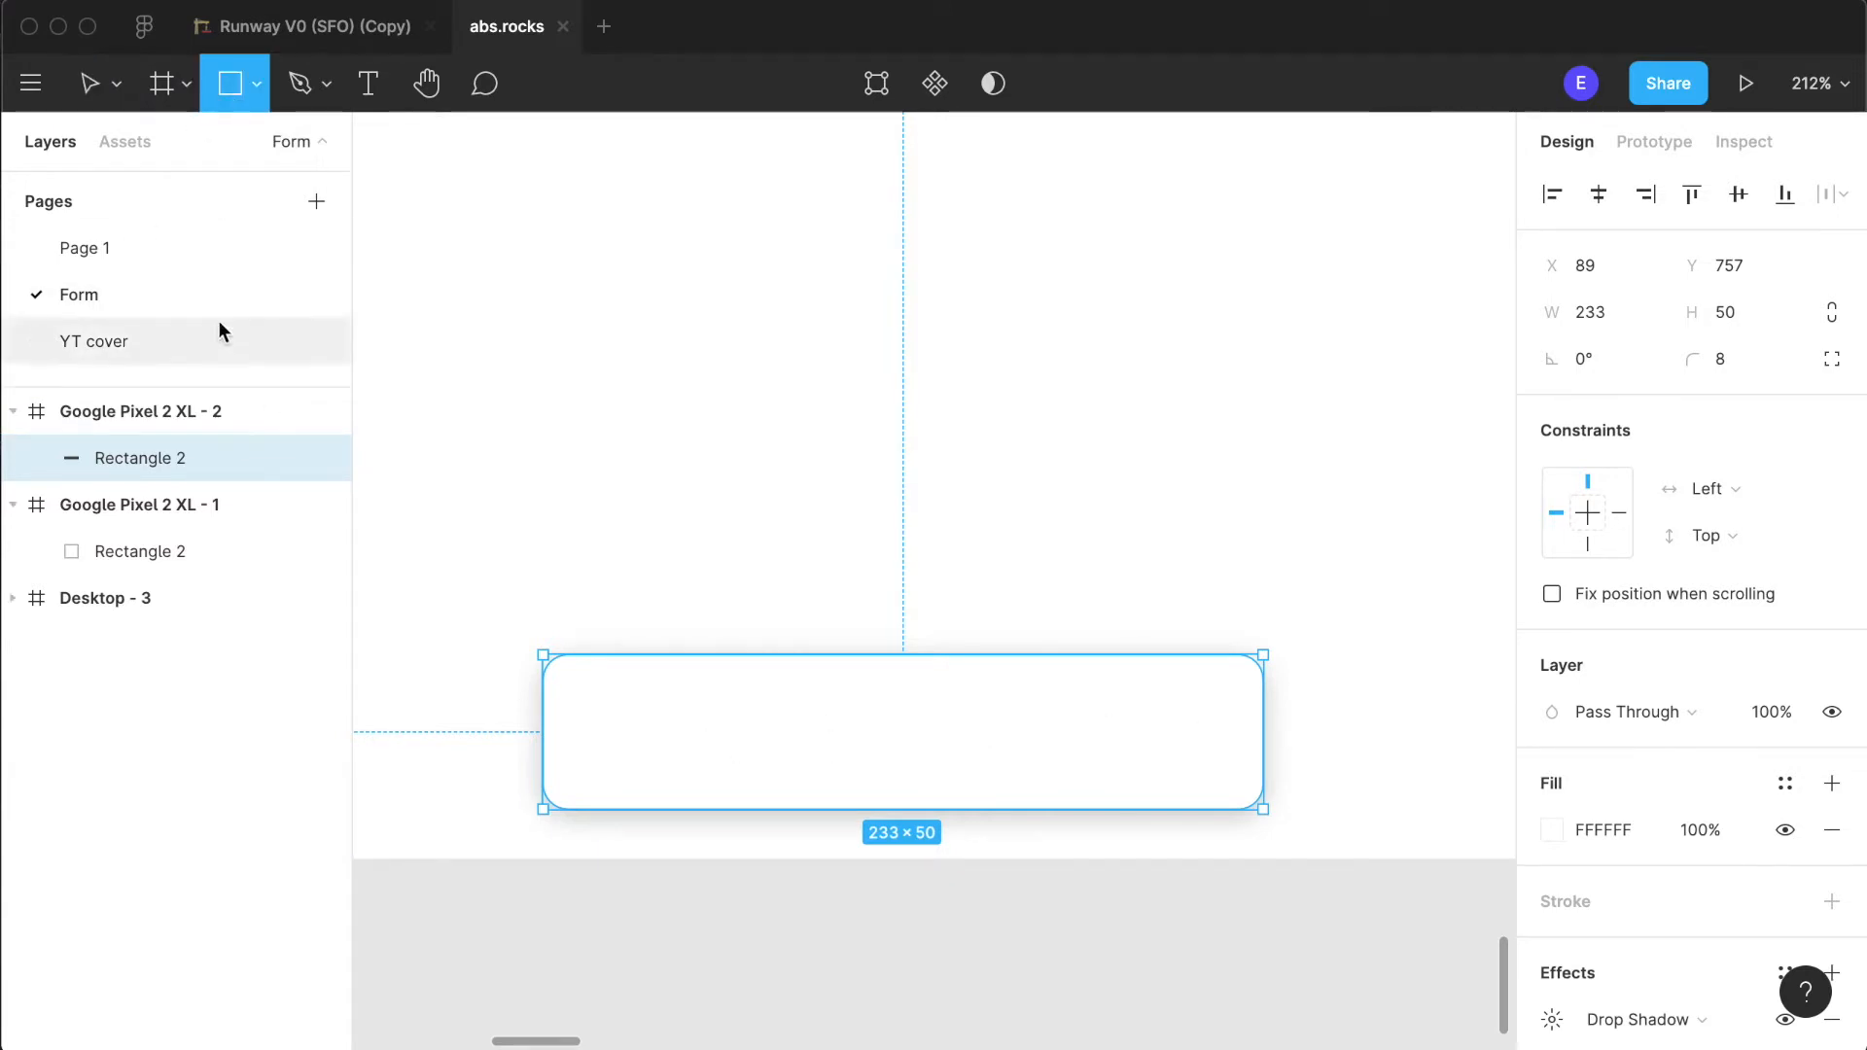
left_click(1079, 773)
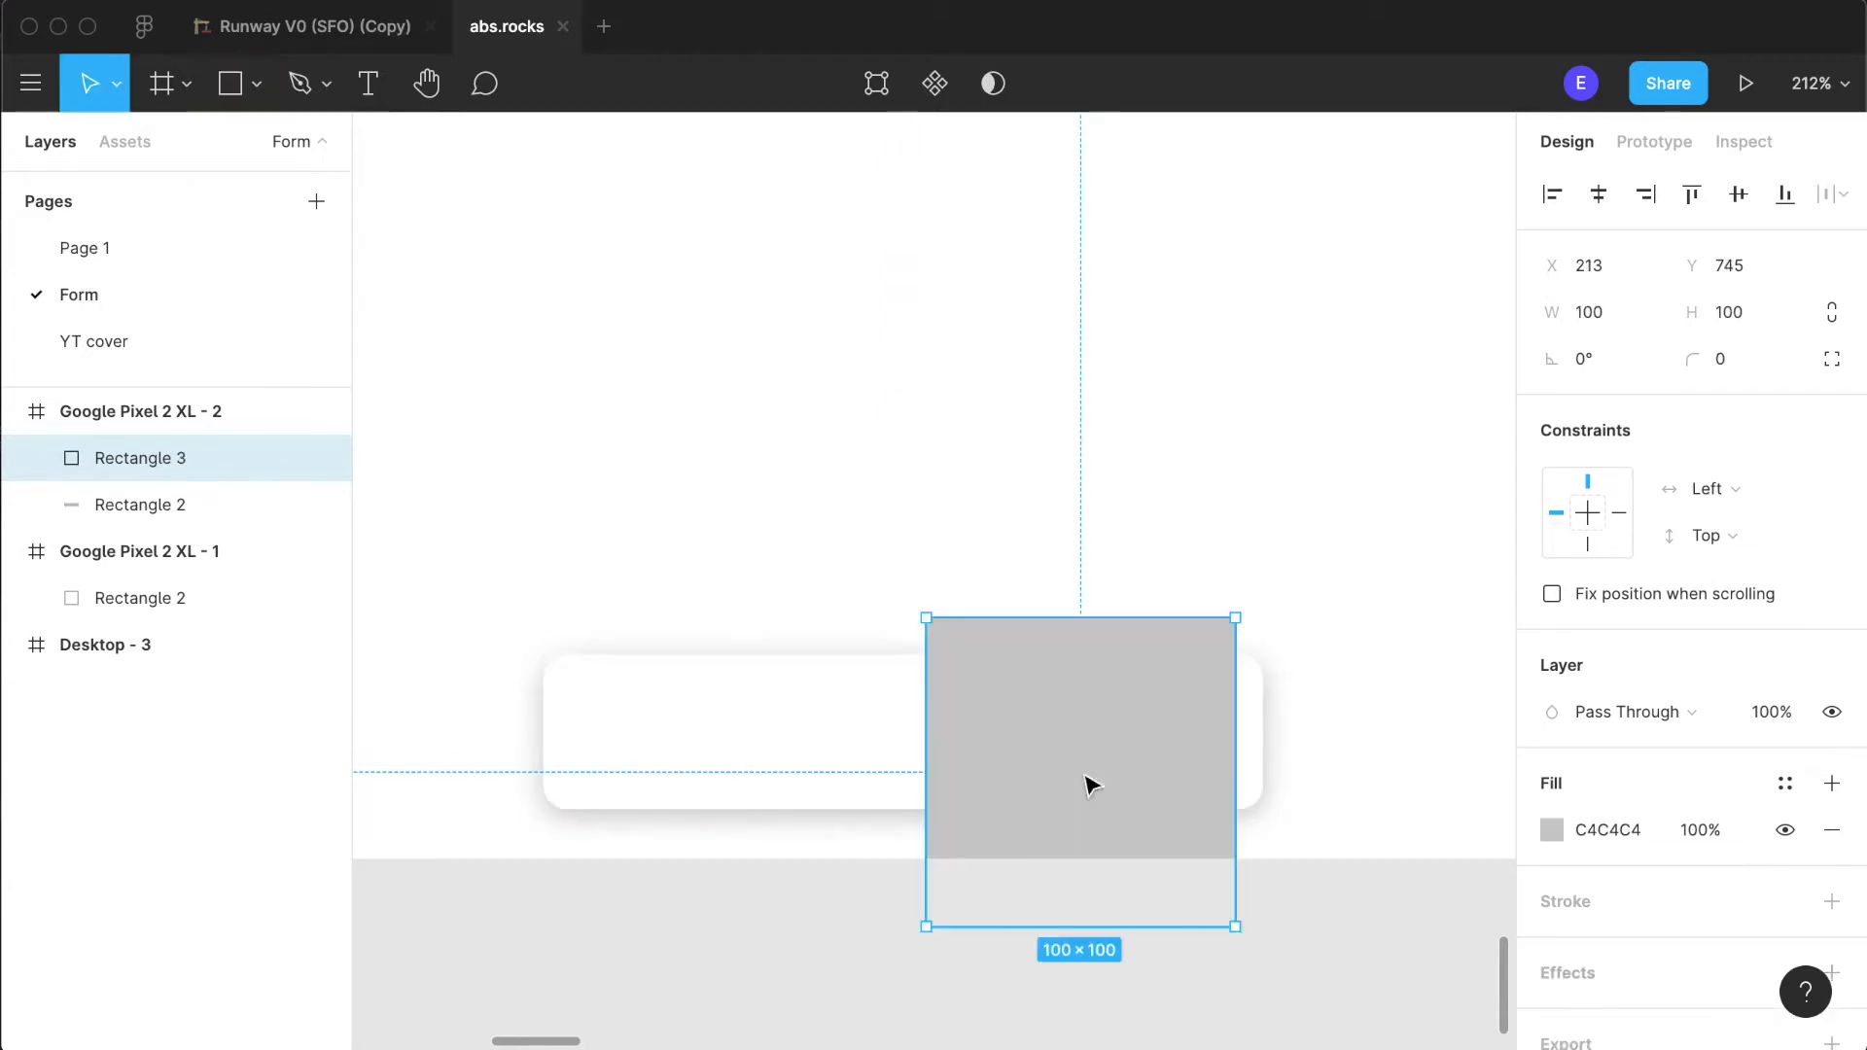
left_click_drag(1162, 749, 882, 775)
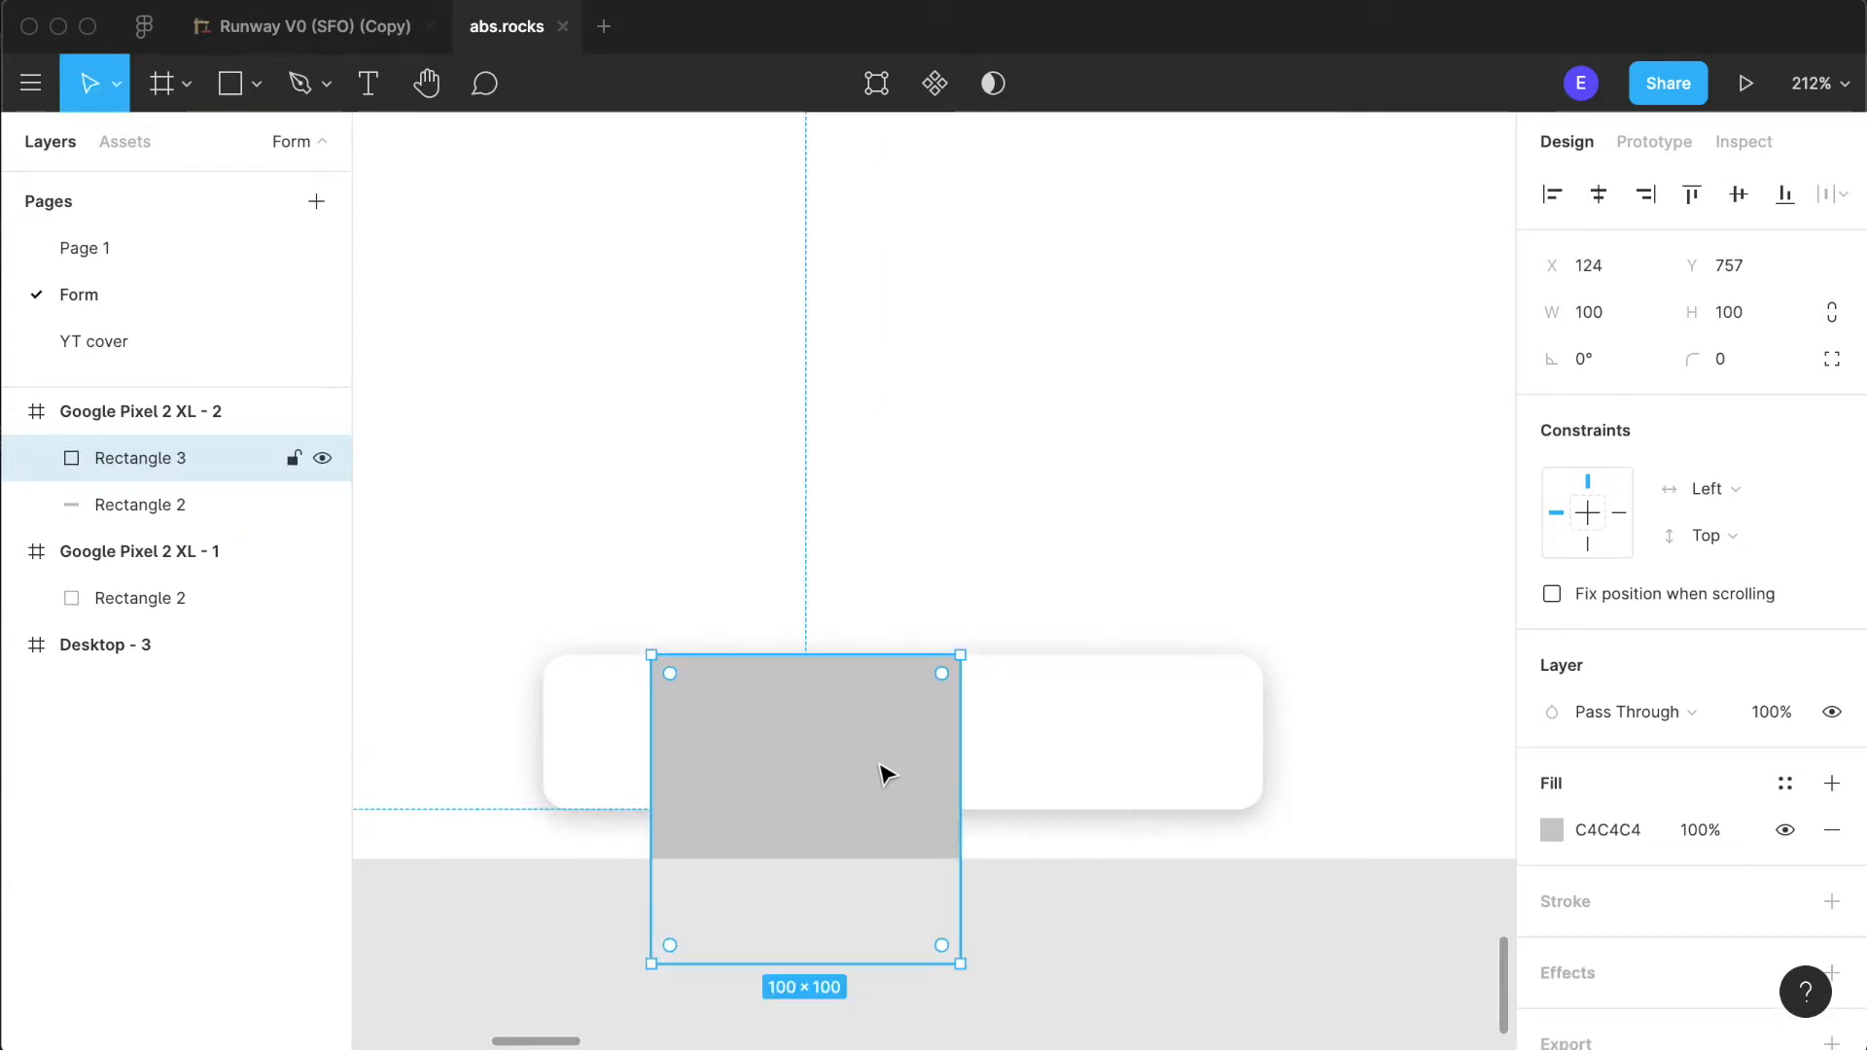
left_click_drag(887, 964, 1150, 771)
left_click_drag(953, 758, 1108, 761)
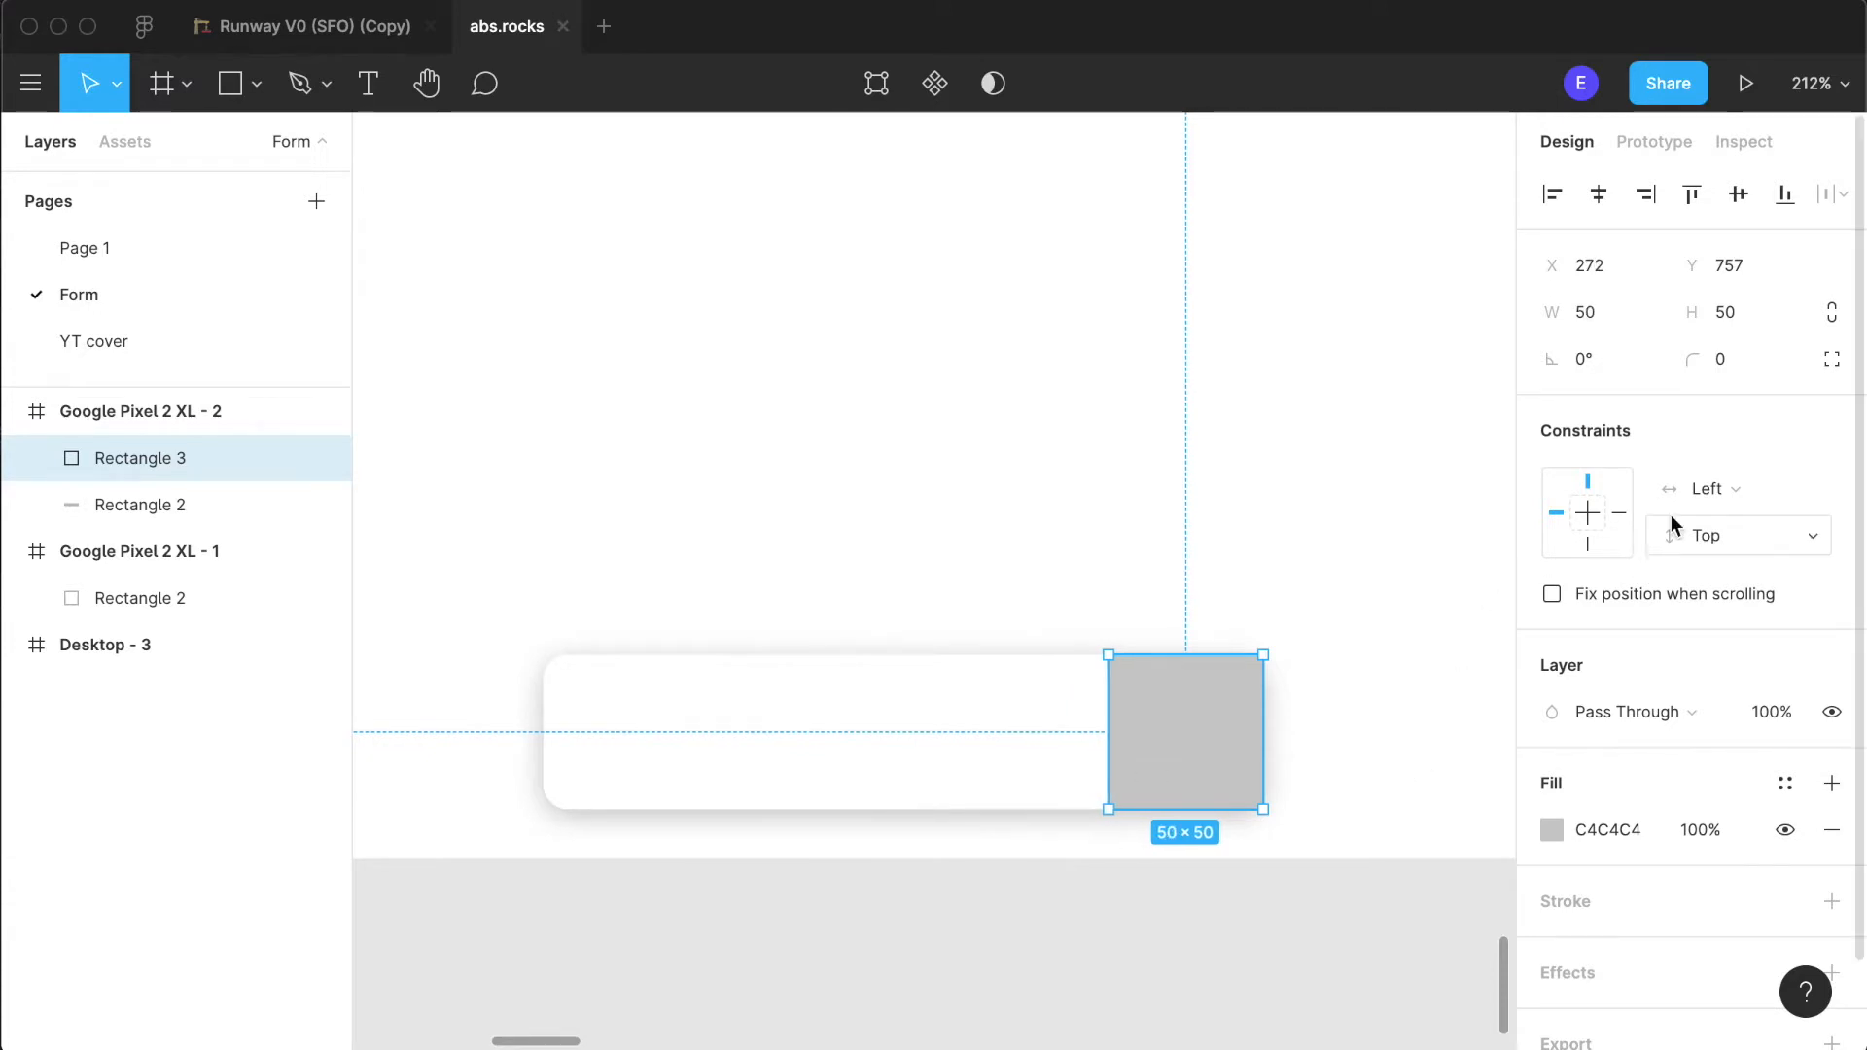
- Switch the grey square to independent corner radii and set its bottom-left corner to 8
left_click(1815, 360)
left_click(1734, 408)
type("8")
key("Return")
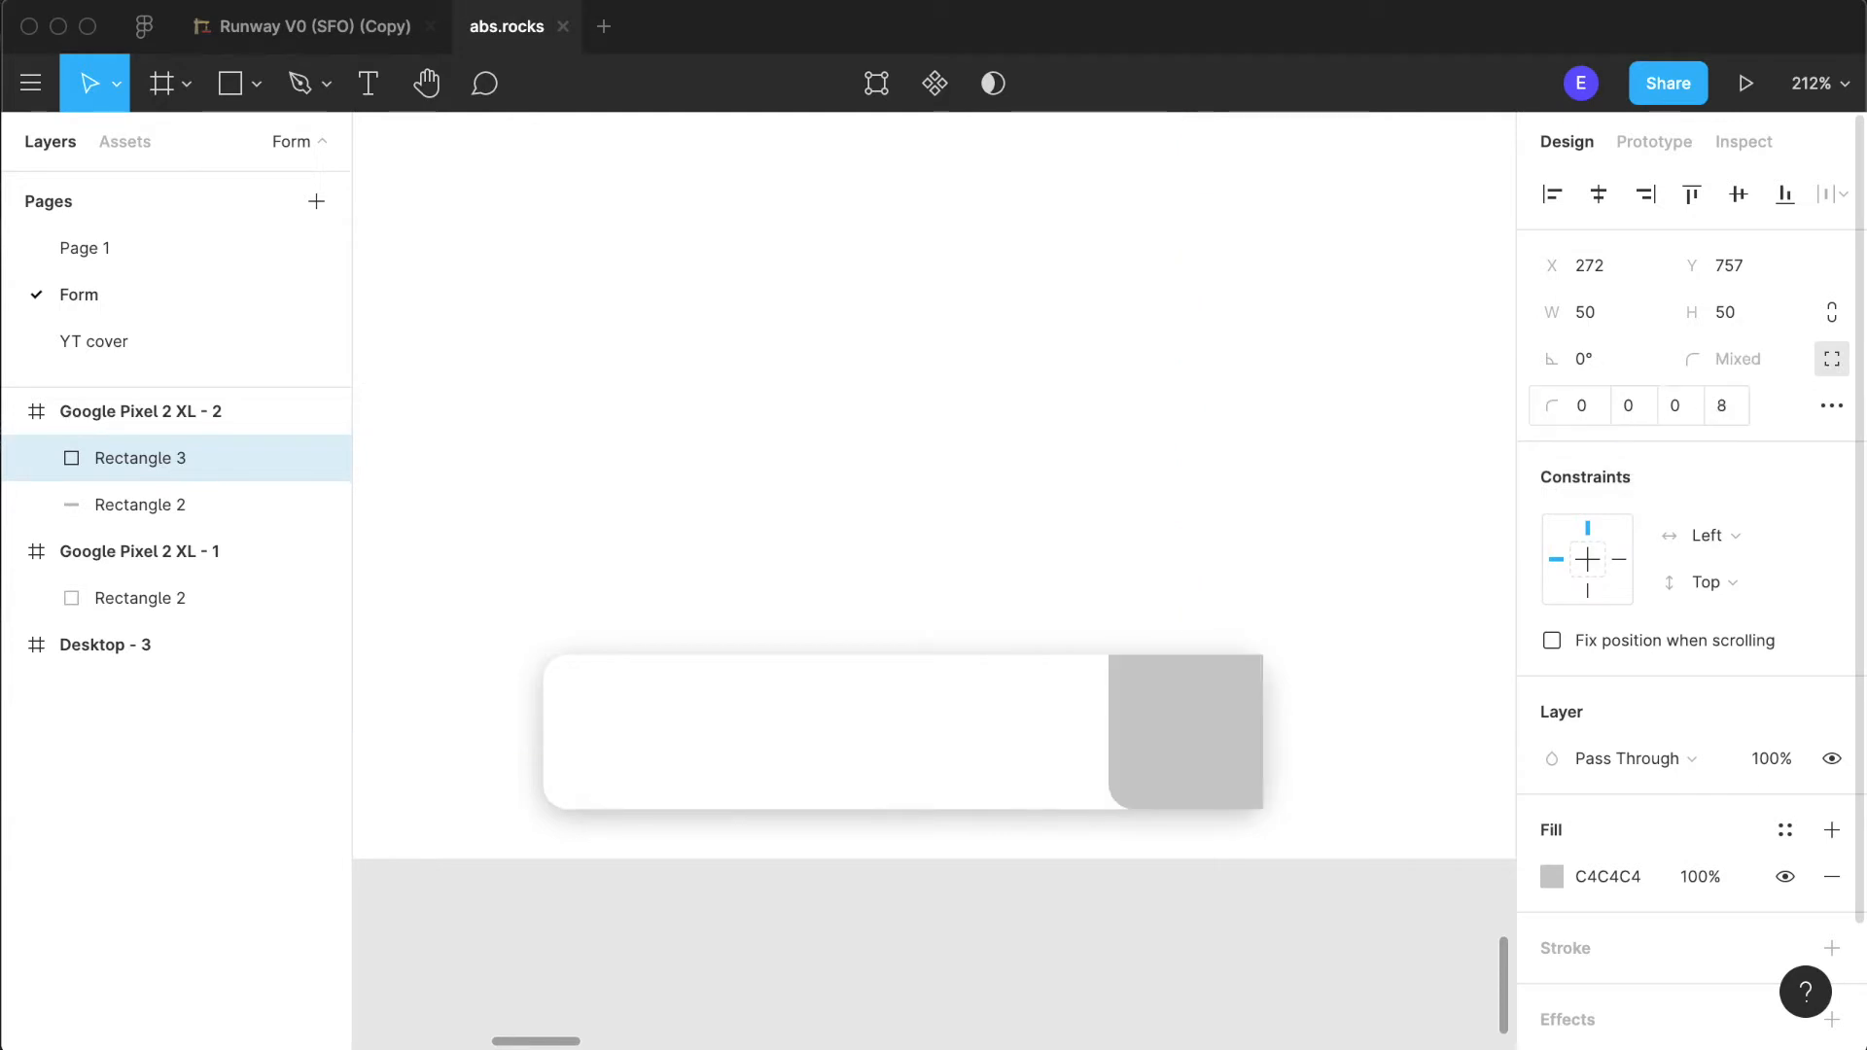
- Set the grey square's top-right and bottom-right corner radii to 8 and its bottom-left radius to 0
left_click(1722, 407)
left_click(1693, 413)
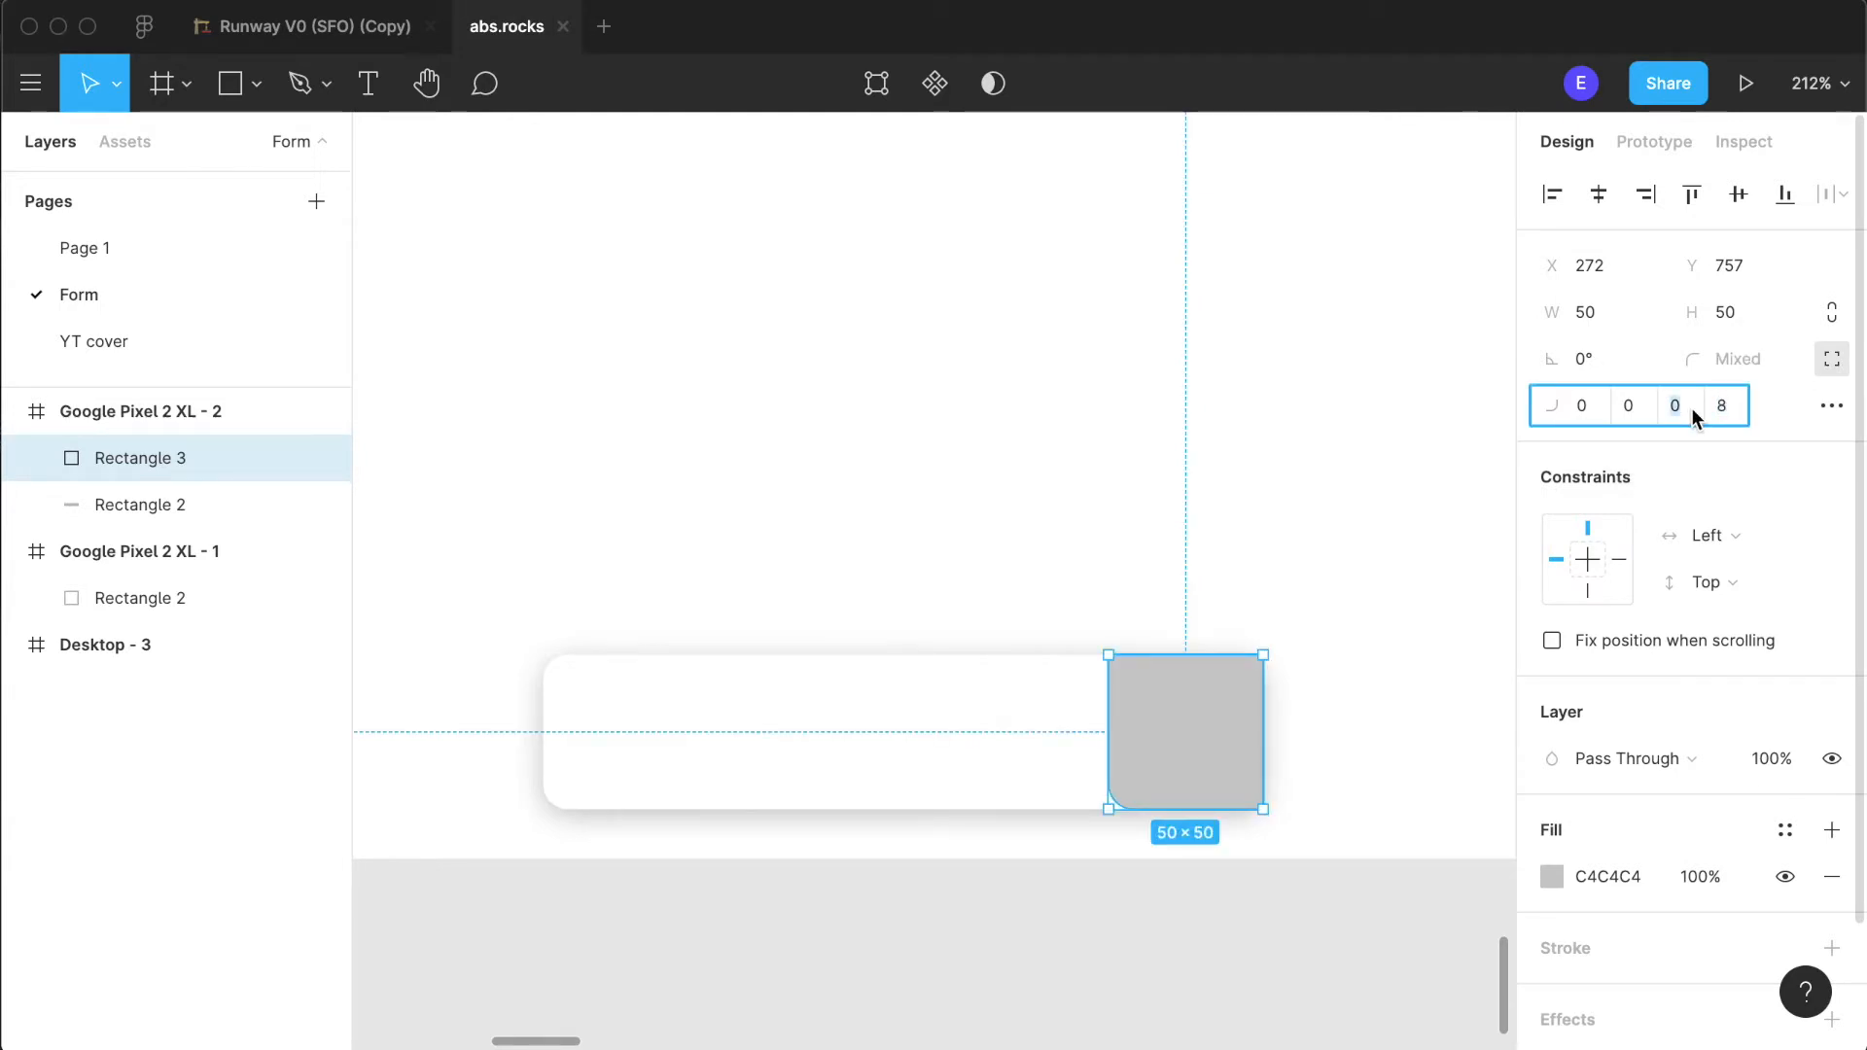
type("8")
key("Return")
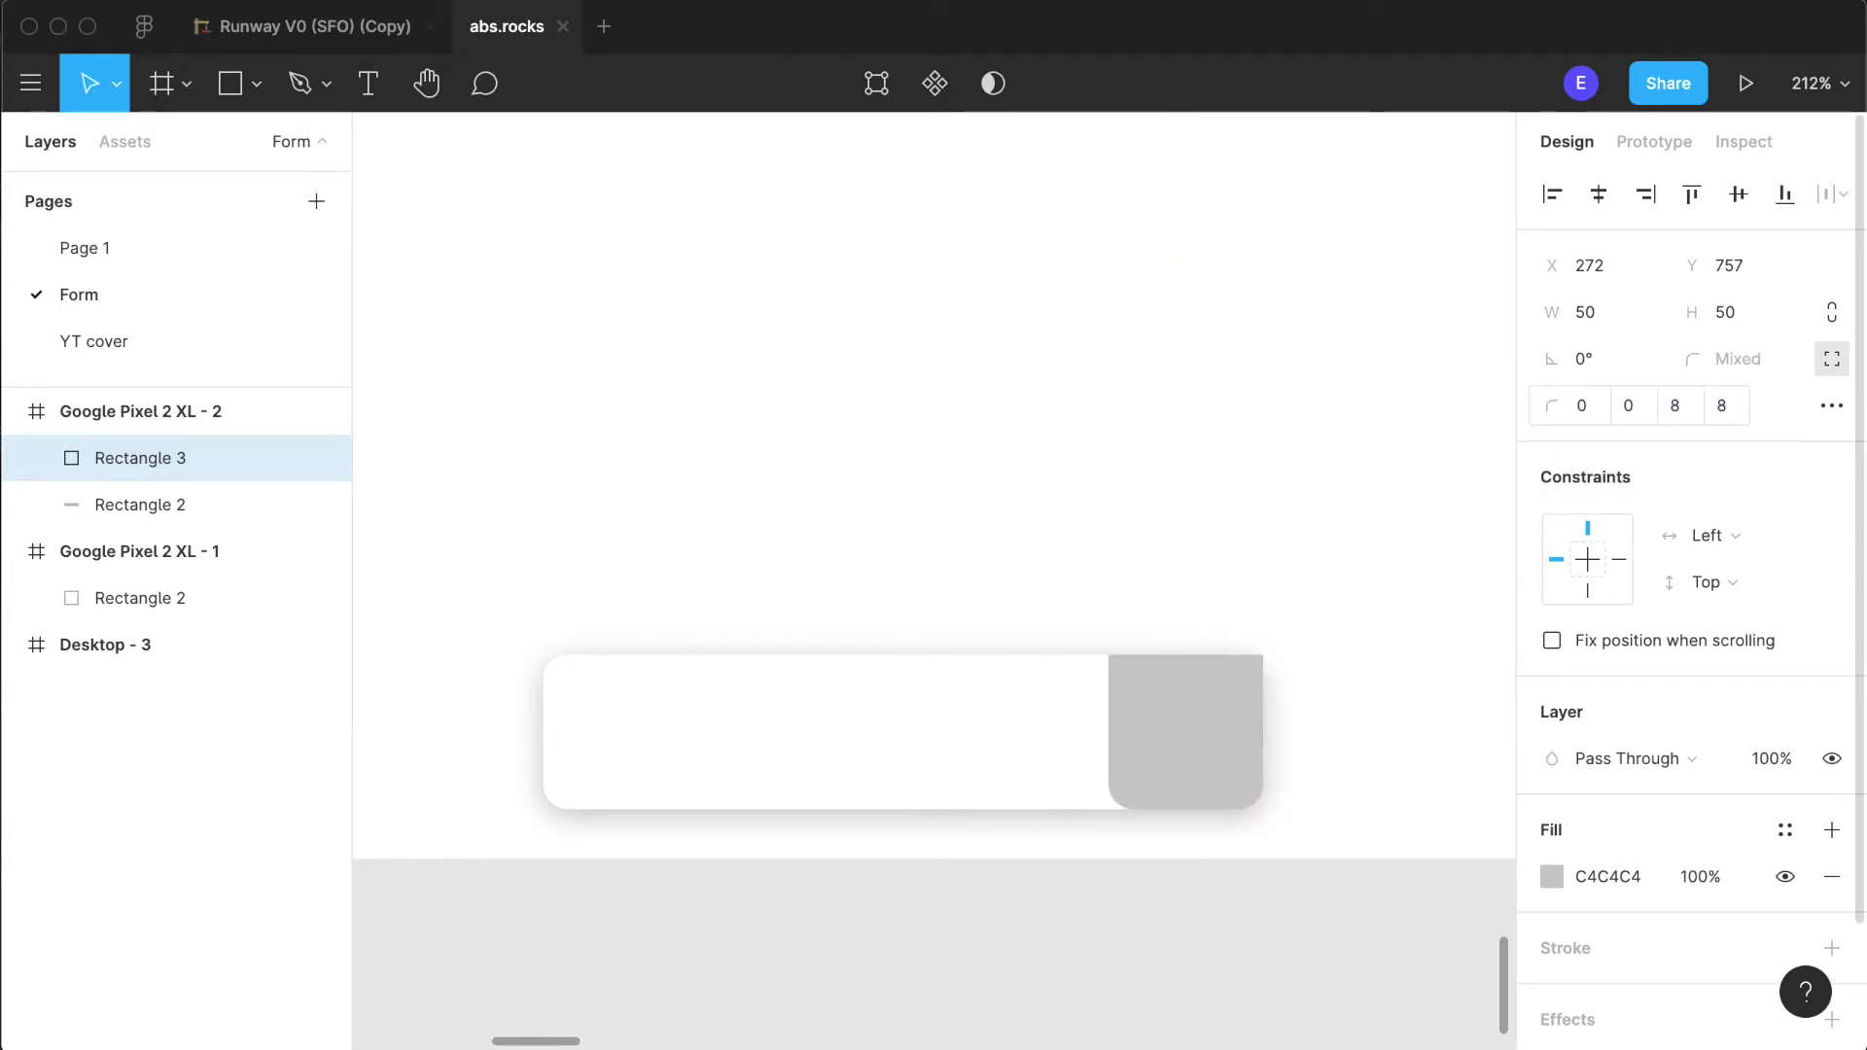
left_click(1737, 406)
type("0")
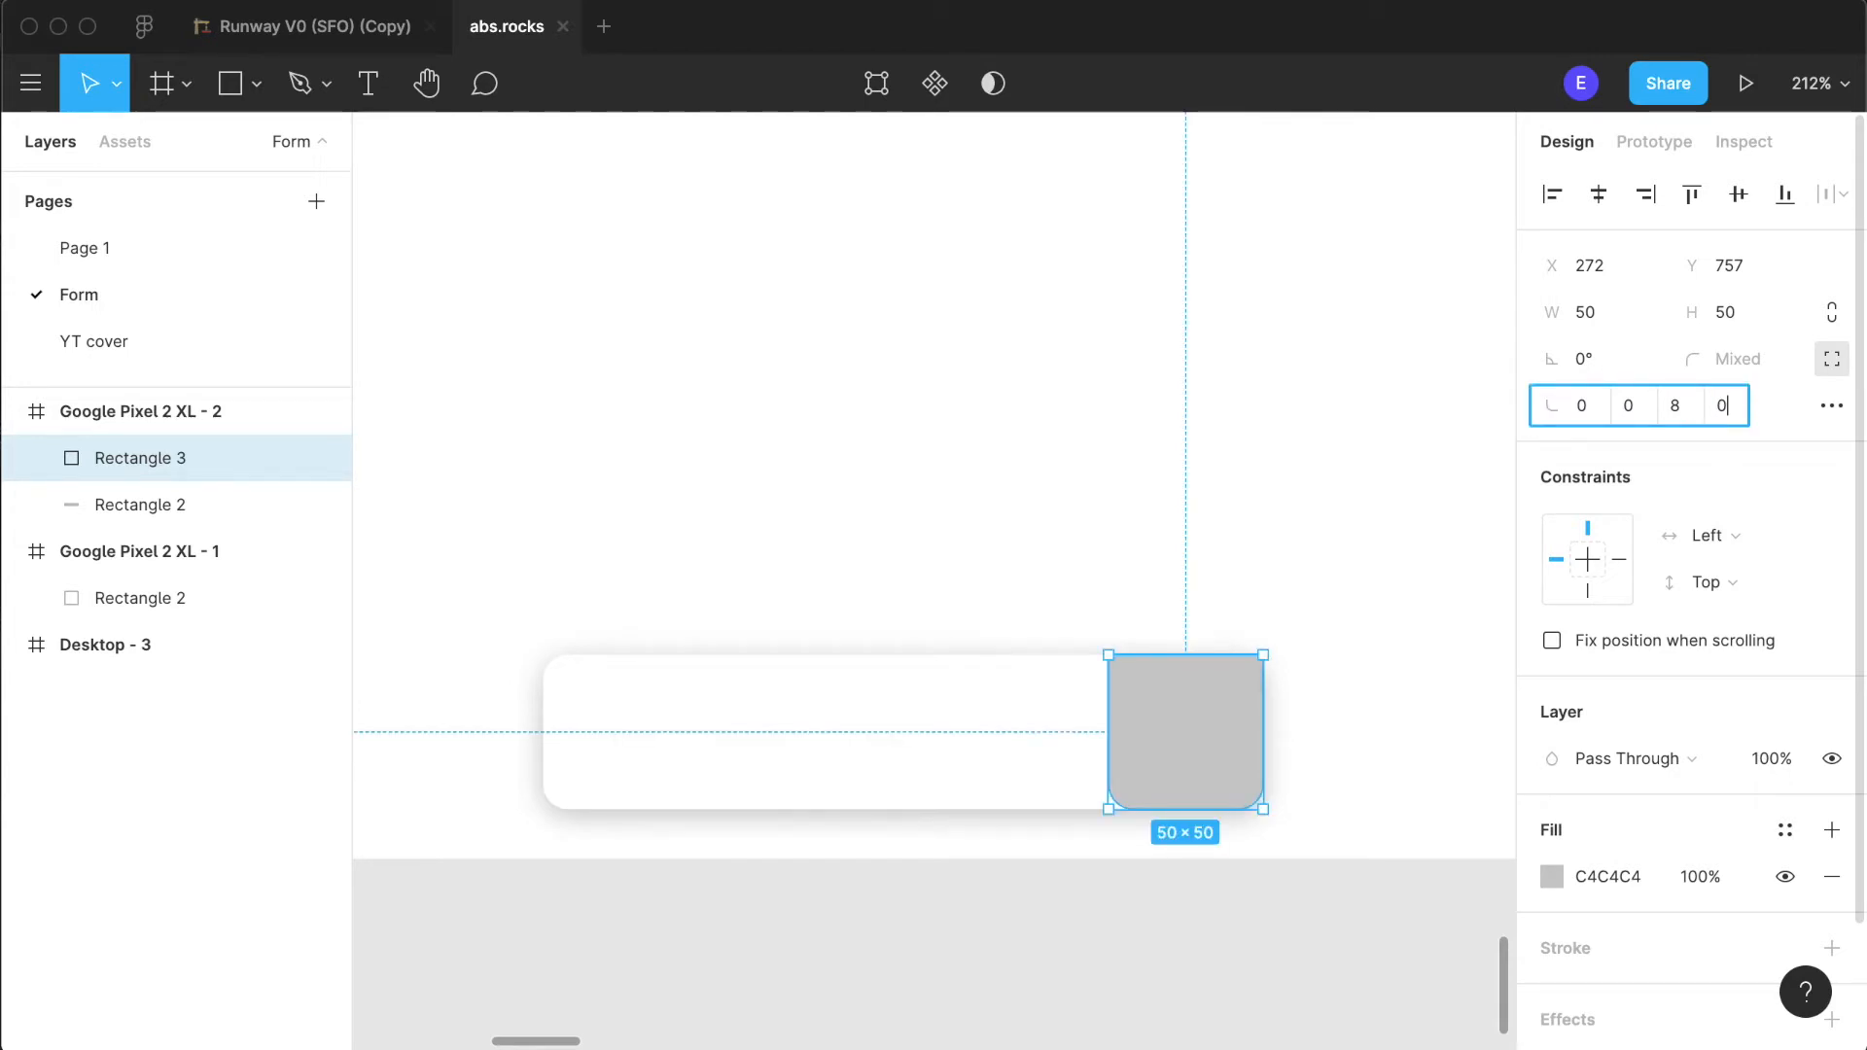
left_click(1618, 405)
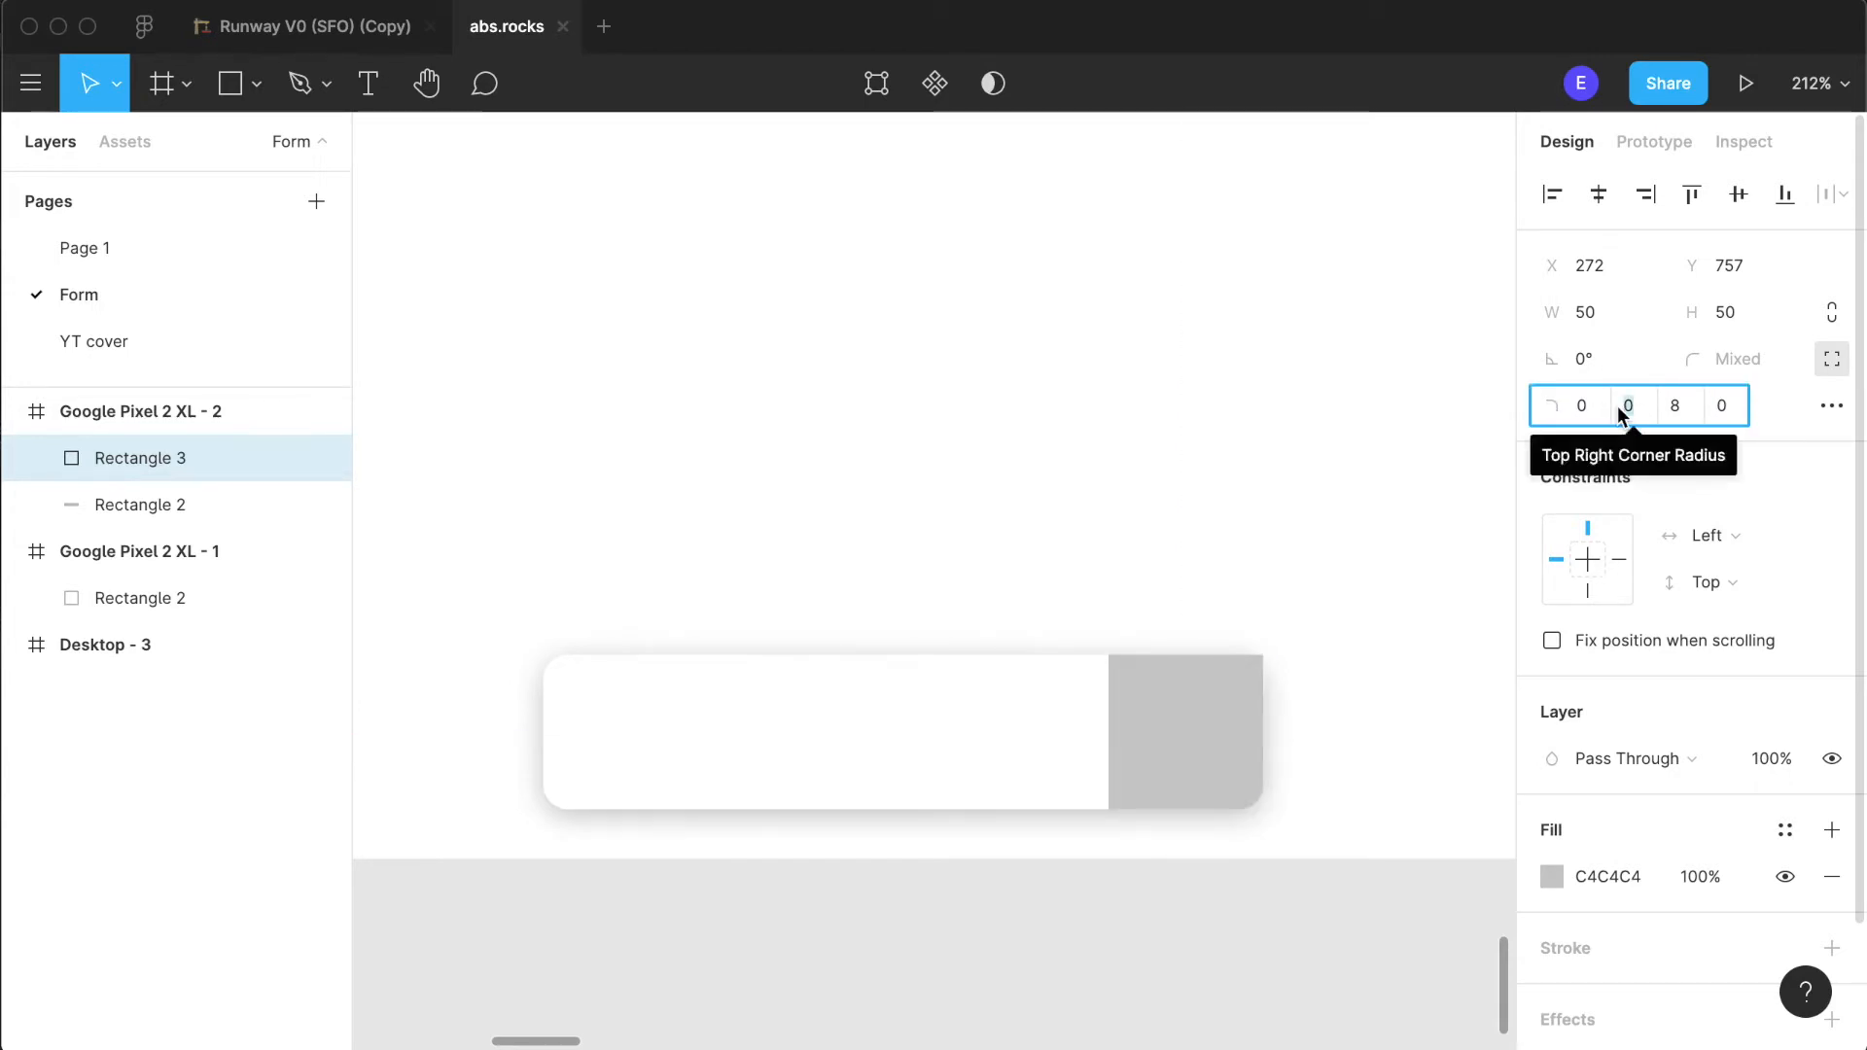
type("8")
key("Return")
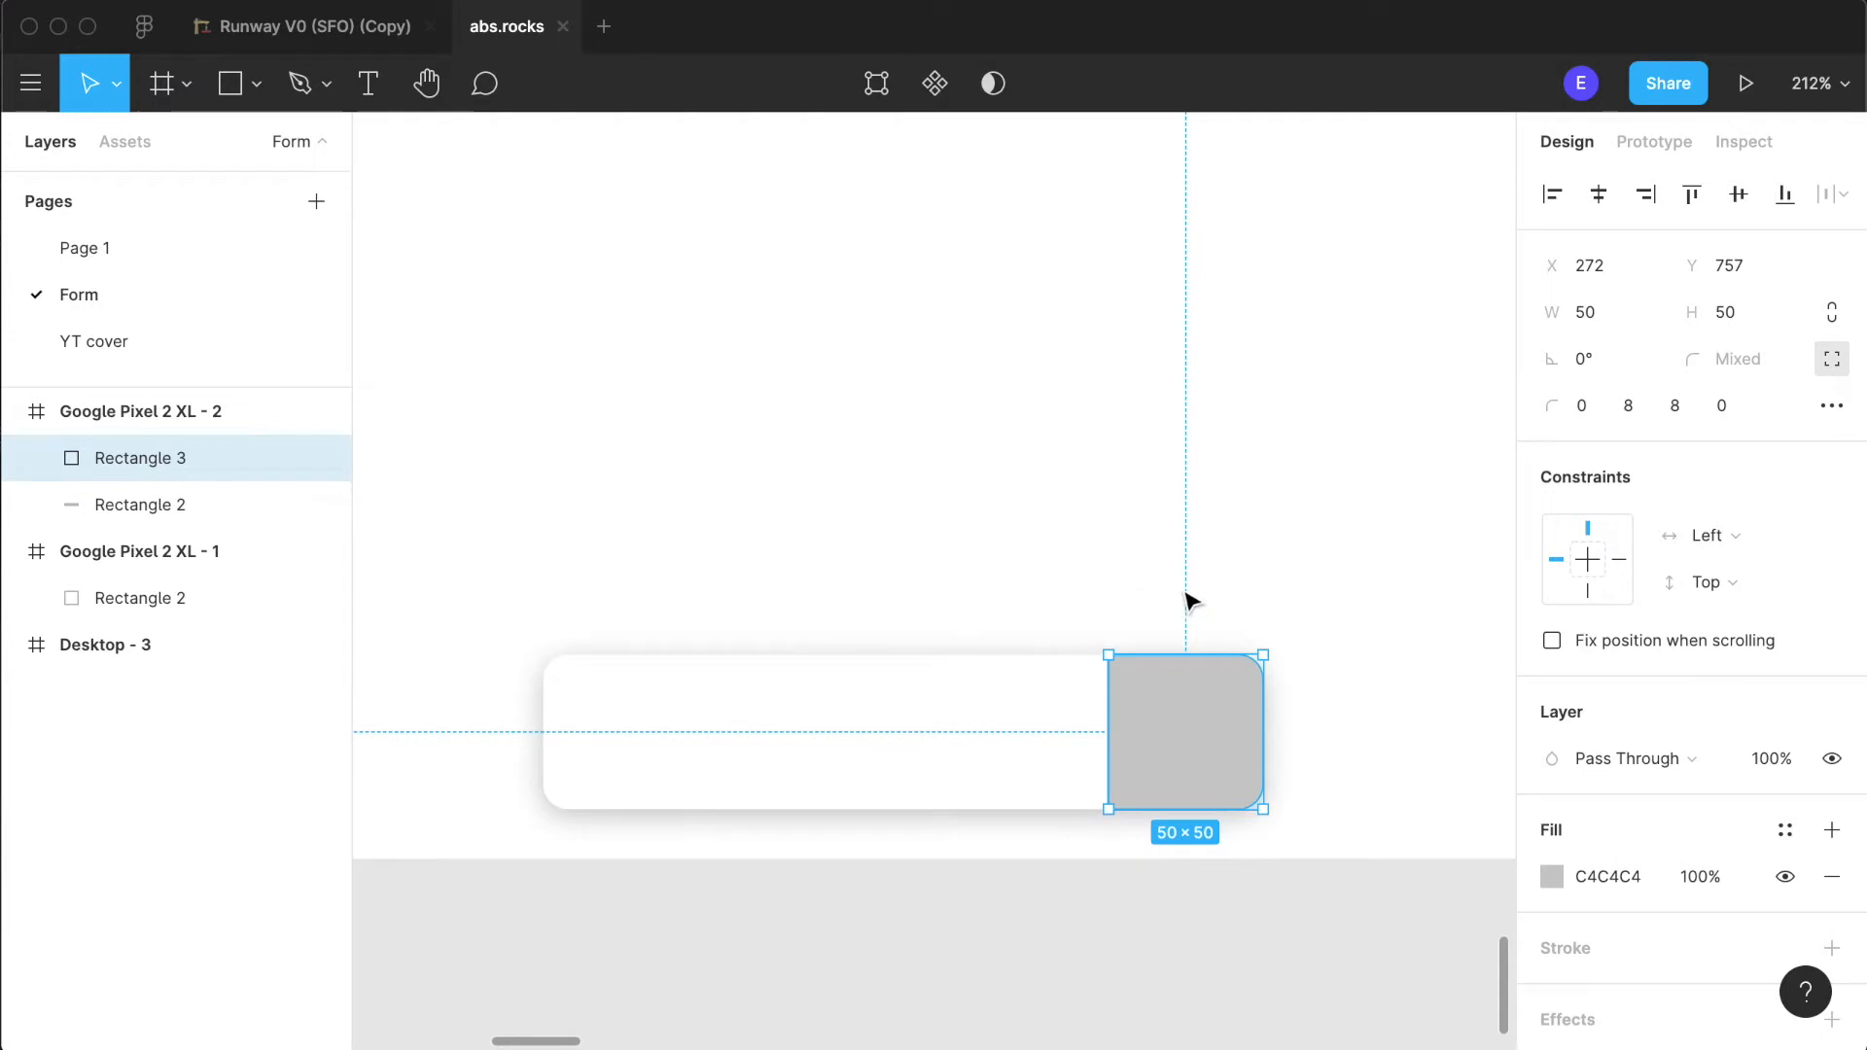
left_click(1235, 563)
- Try a black outside stroke of 1 on the grey square and remove it
left_click(1212, 771)
scroll(1573, 728, "down", 2)
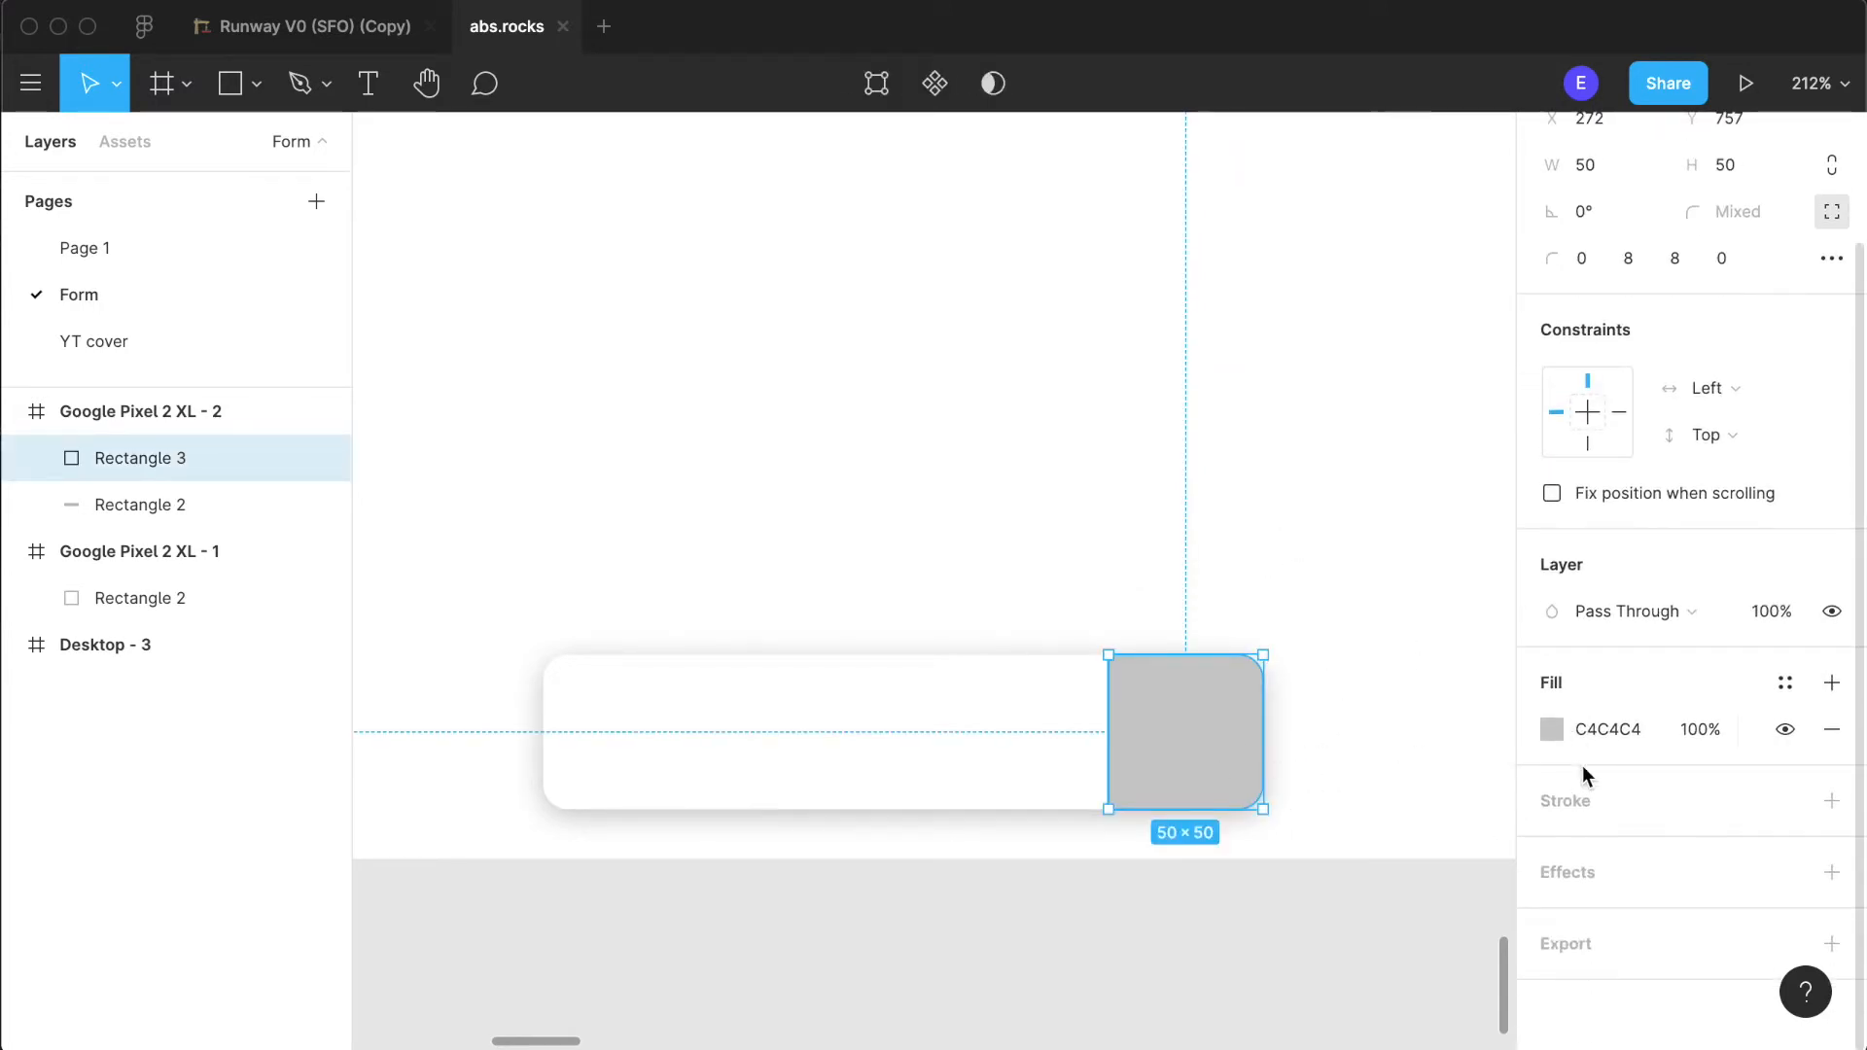
left_click(1586, 795)
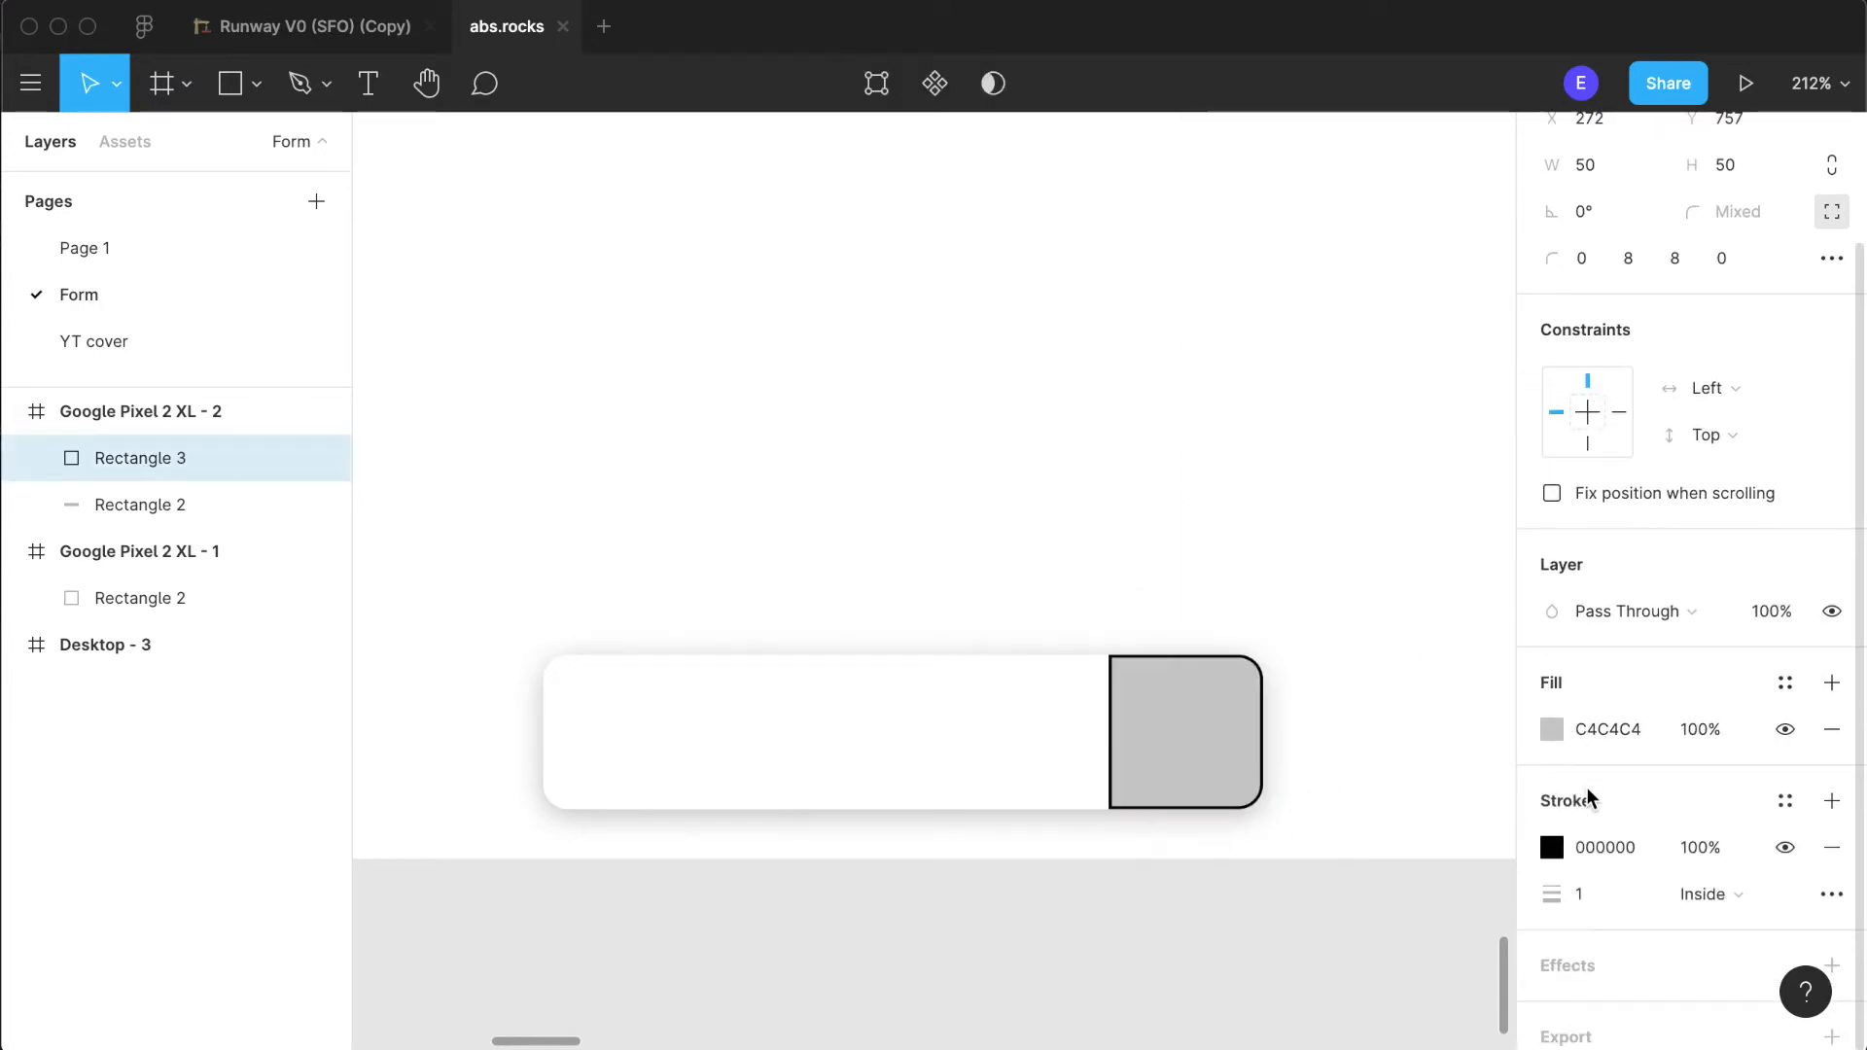
left_click(1696, 893)
left_click(1772, 939)
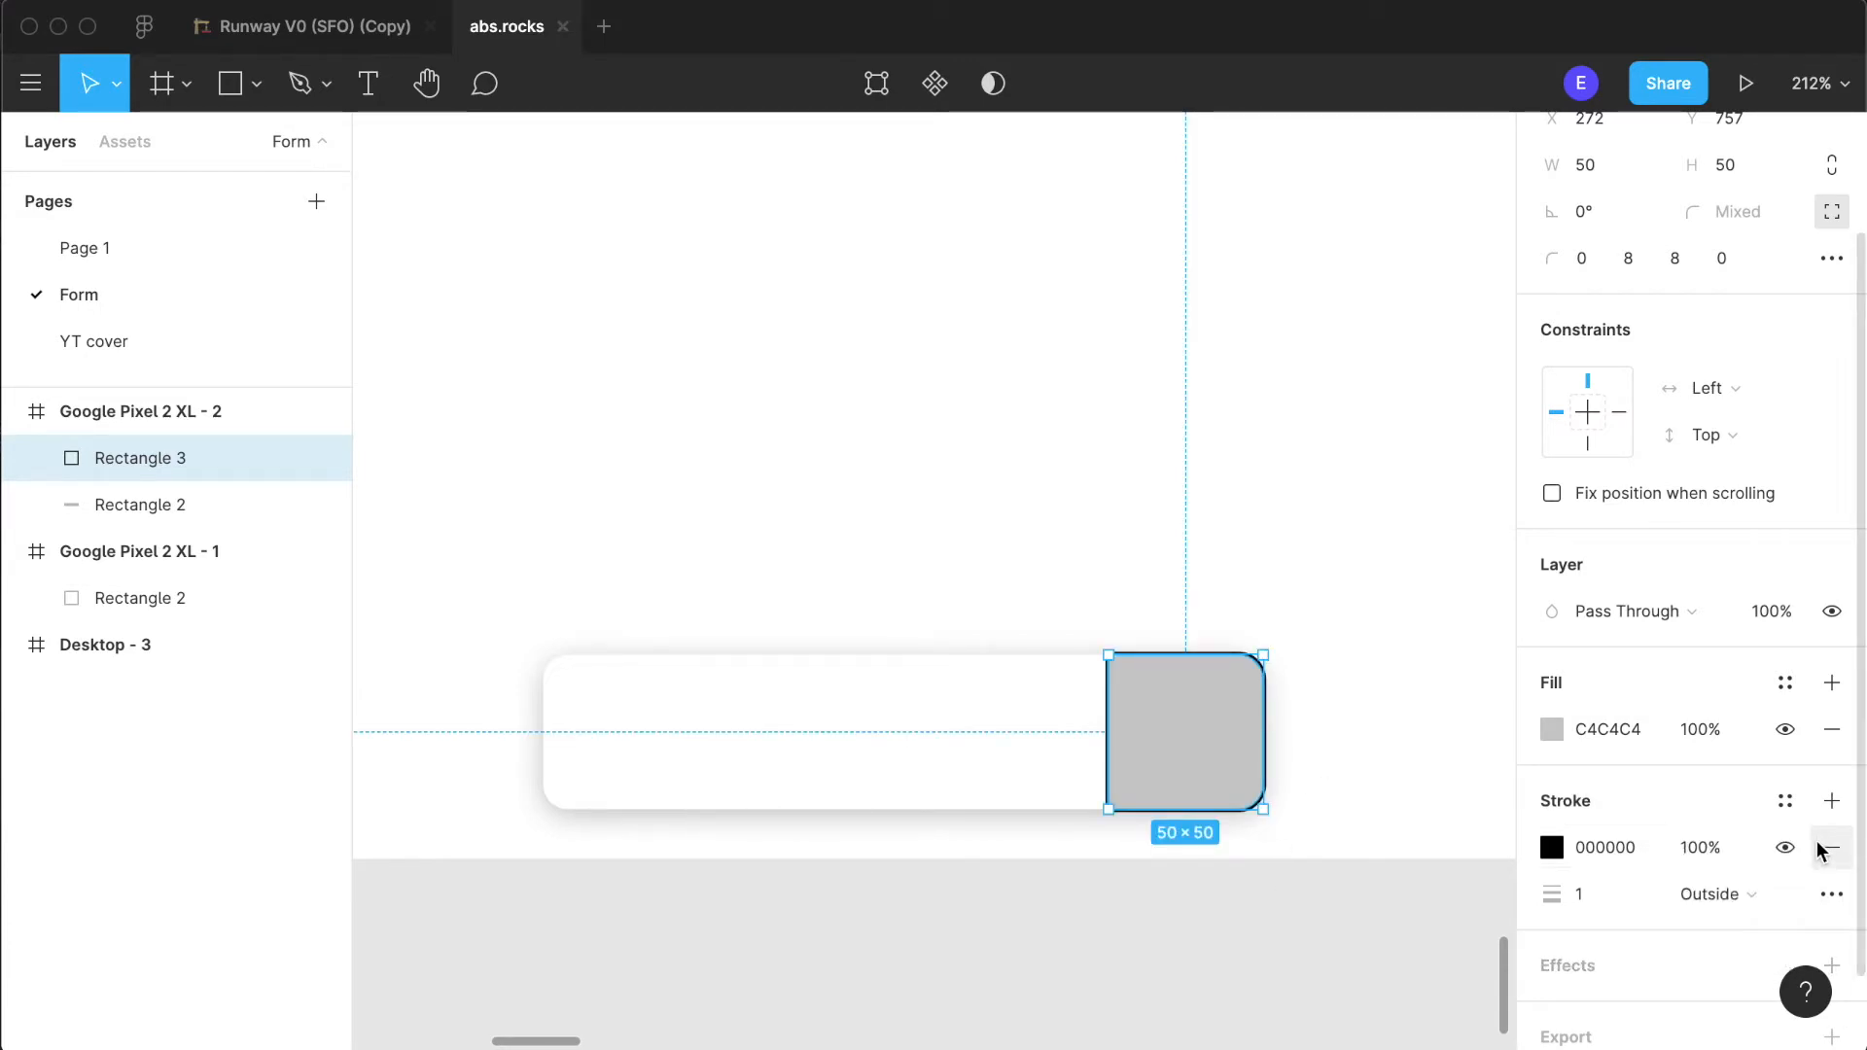
left_click(1831, 894)
left_click(1843, 903)
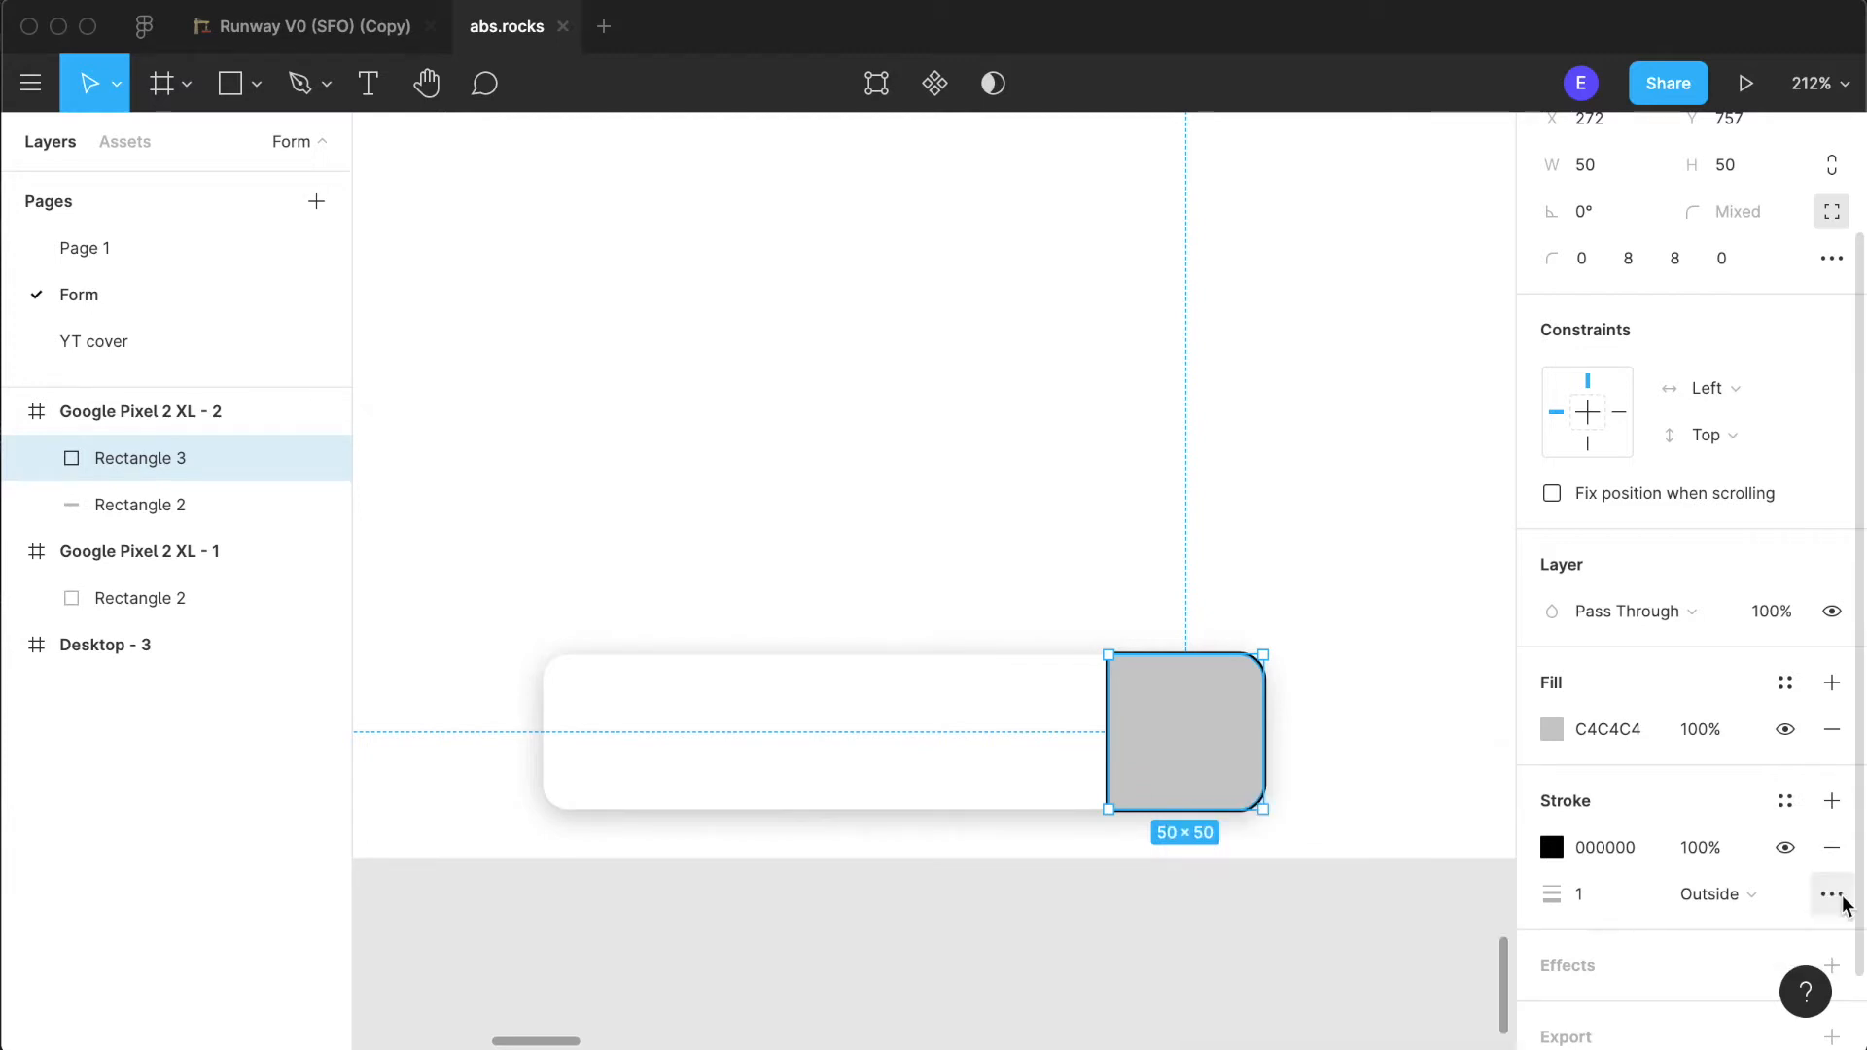
left_click(1831, 846)
left_click(434, 242)
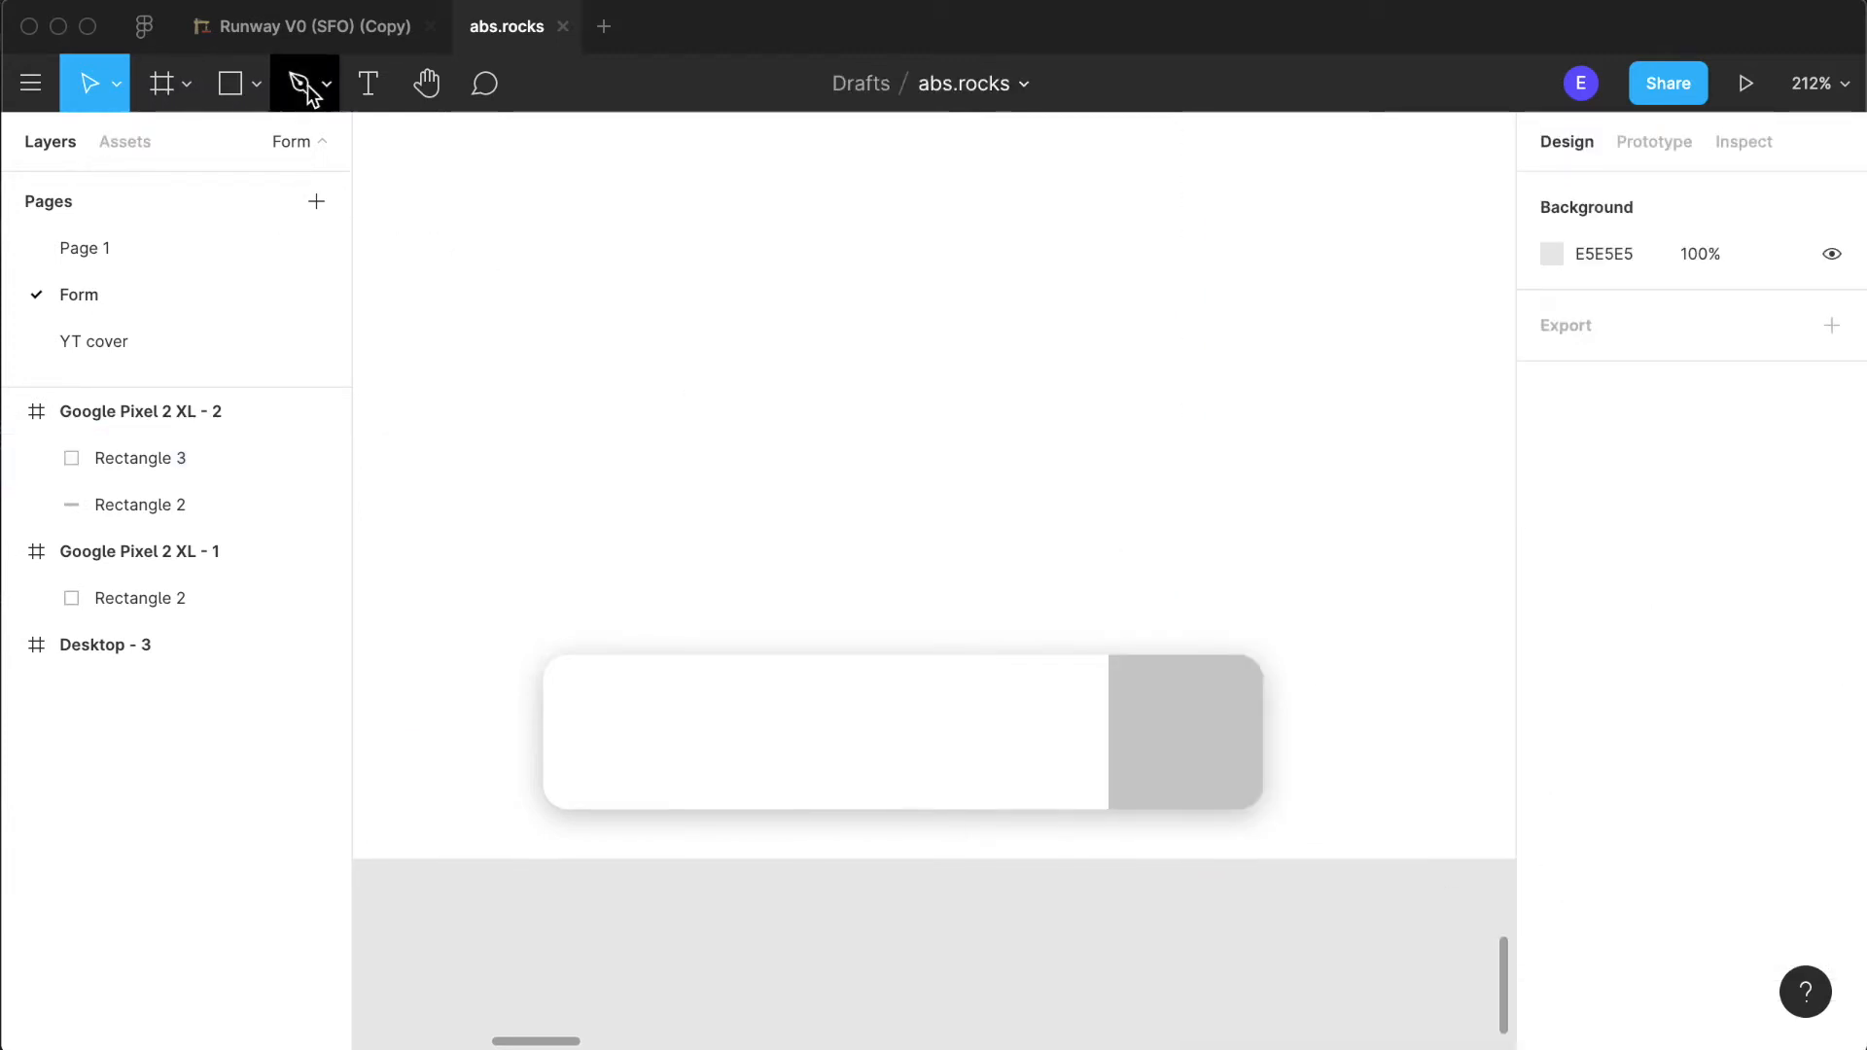
- Draw a vertical Pen line along the grey square's inner edge at X 272, from Y 757 to Y 807
left_click(367, 84)
left_click(292, 90)
left_click(812, 460)
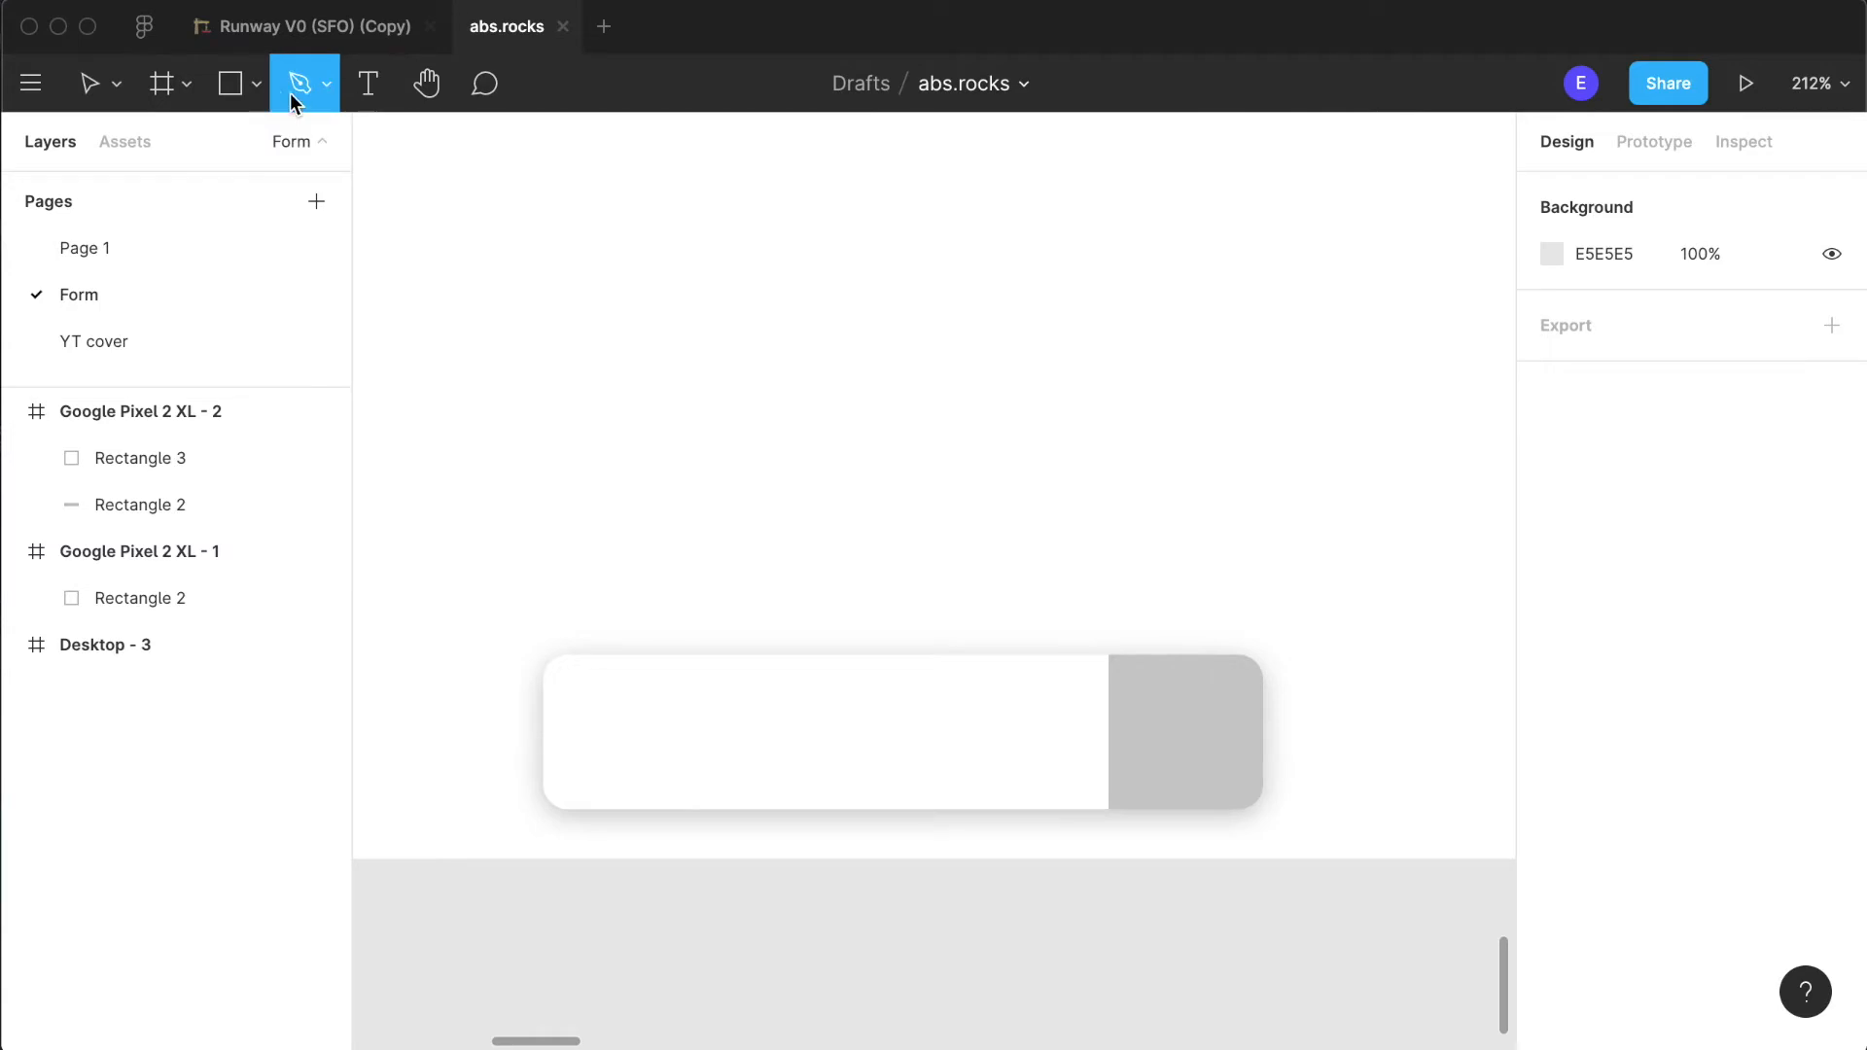
scroll(1032, 707, "up", 5)
scroll(1028, 700, "right", 3)
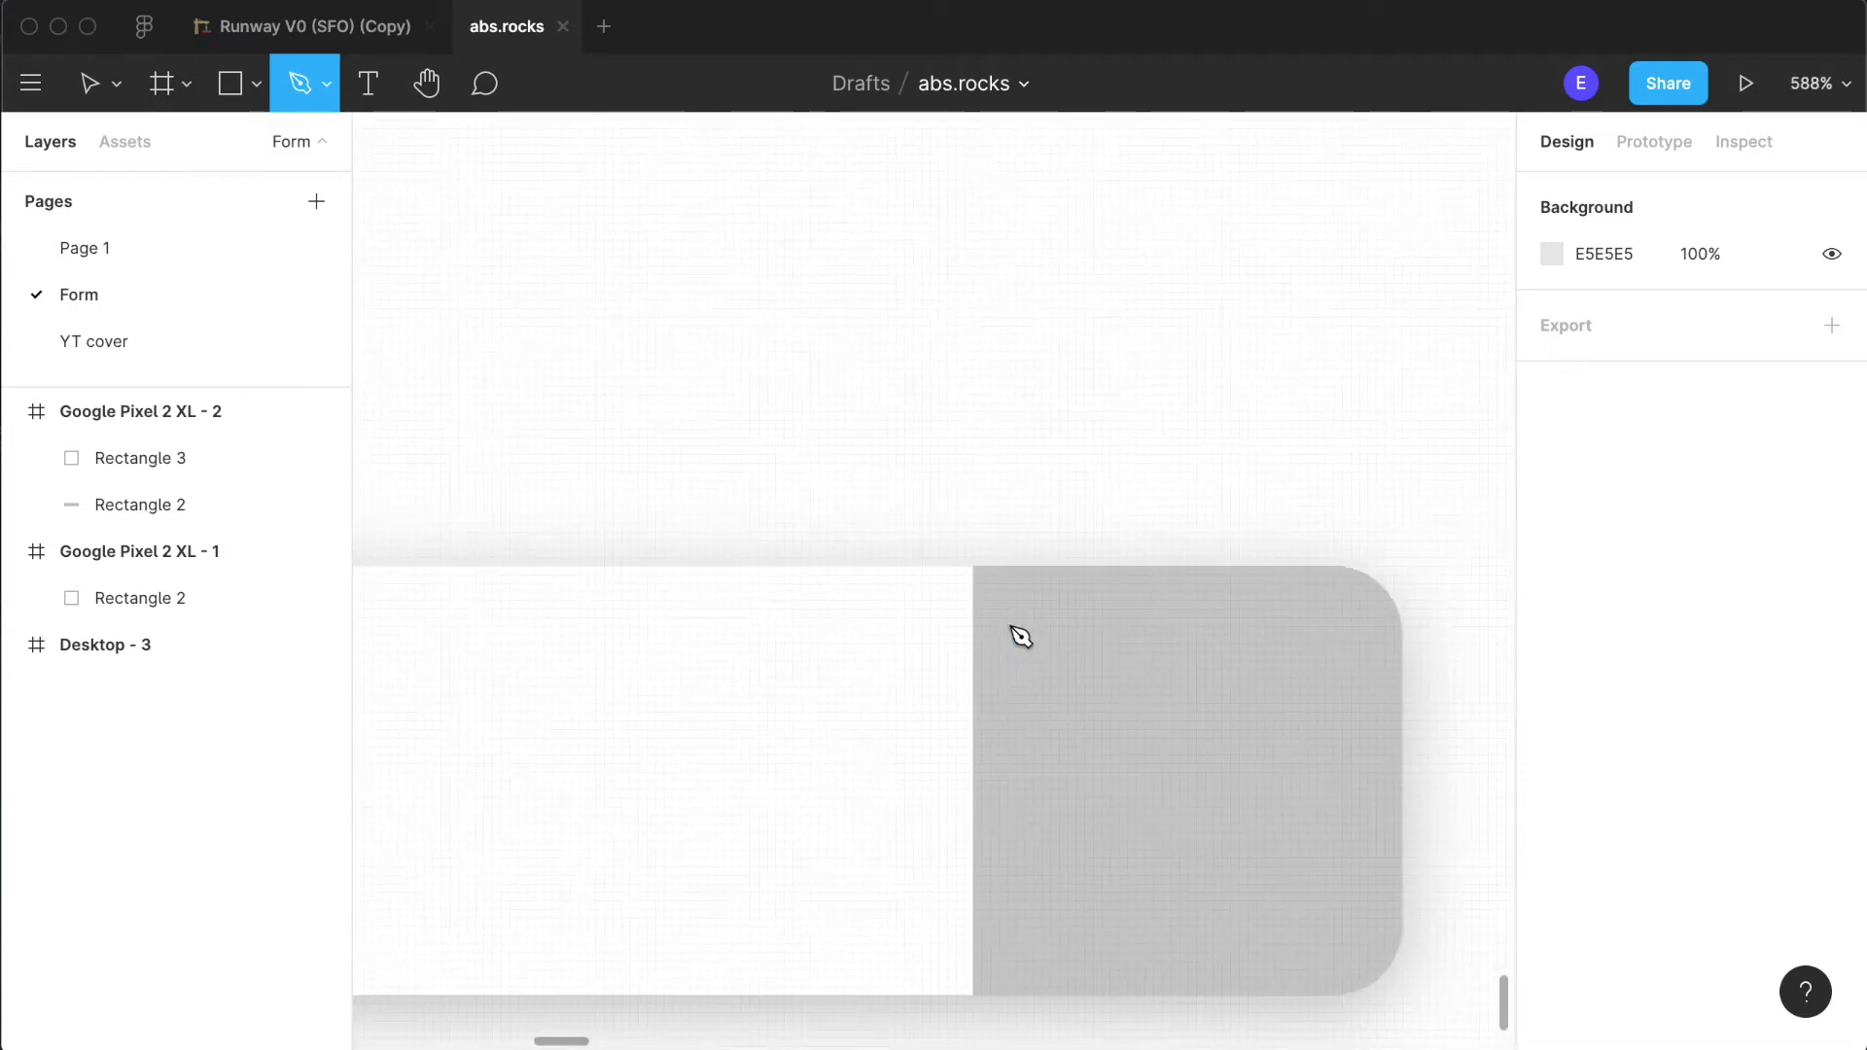
left_click(973, 565)
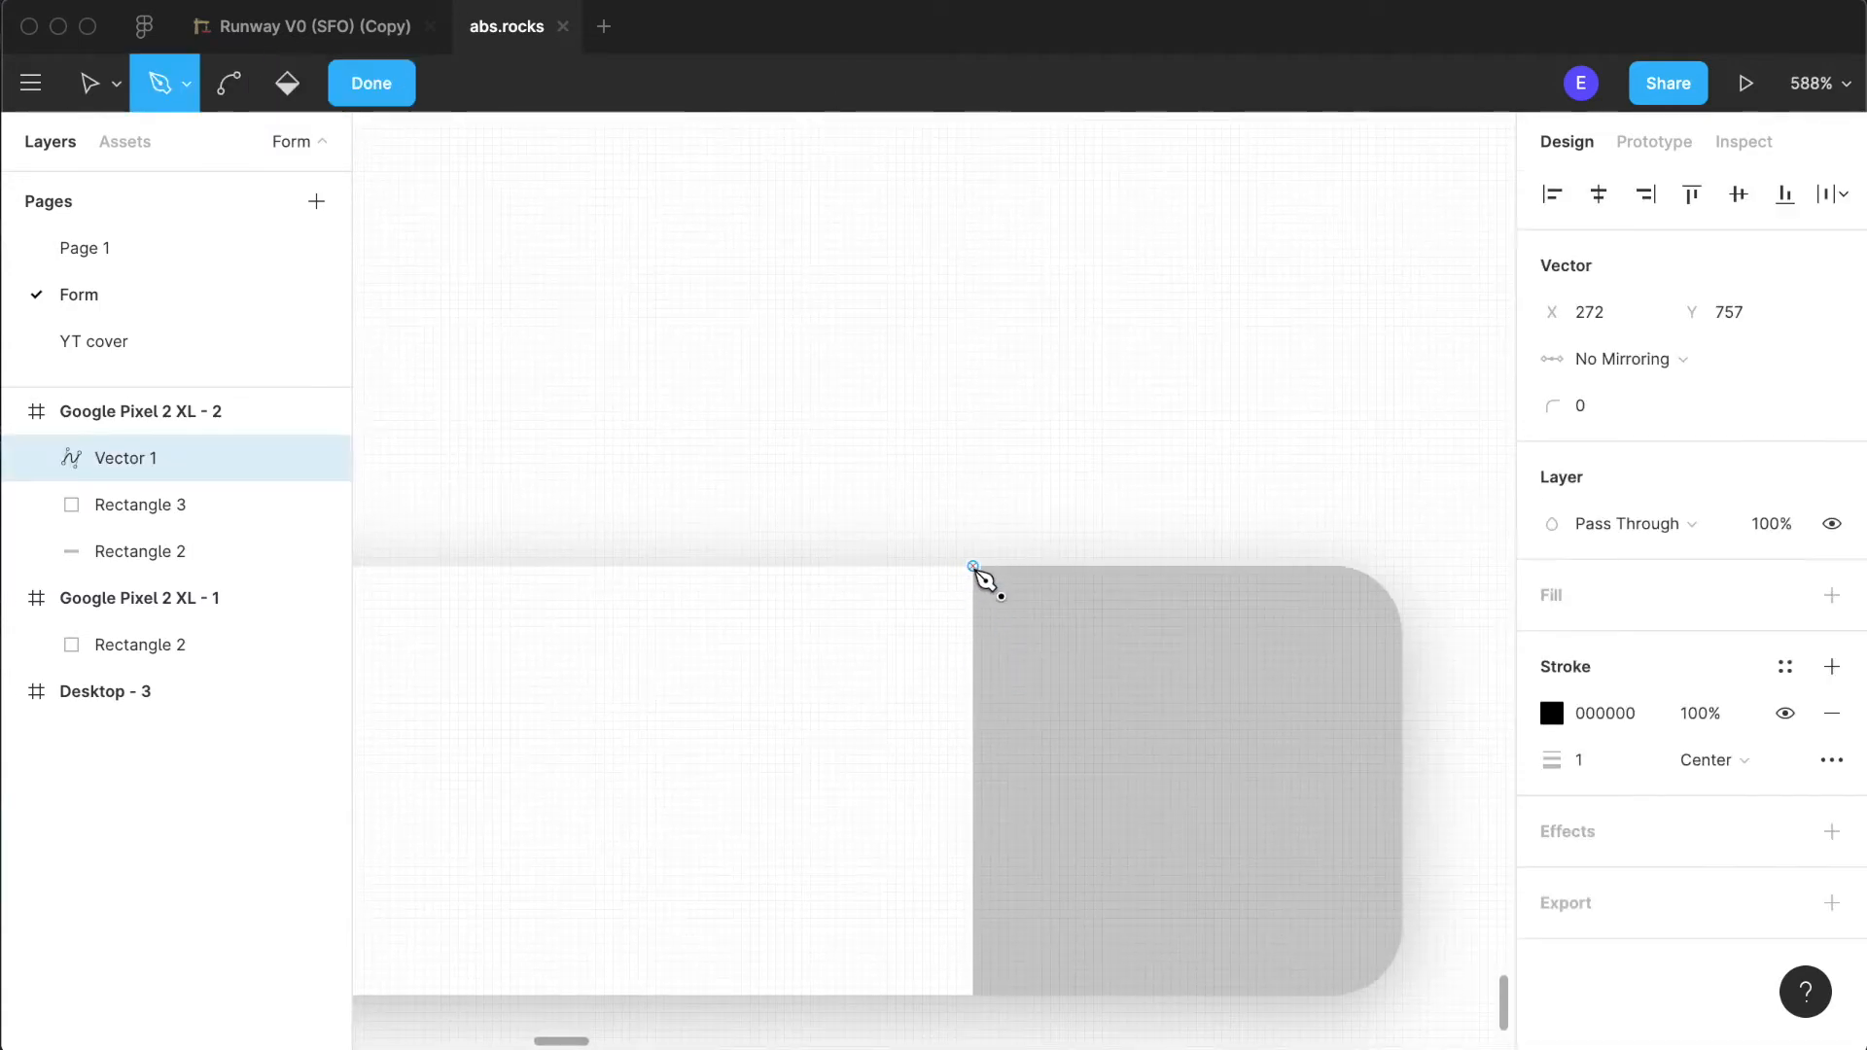
scroll(984, 580, "down", 3)
left_click(1004, 848)
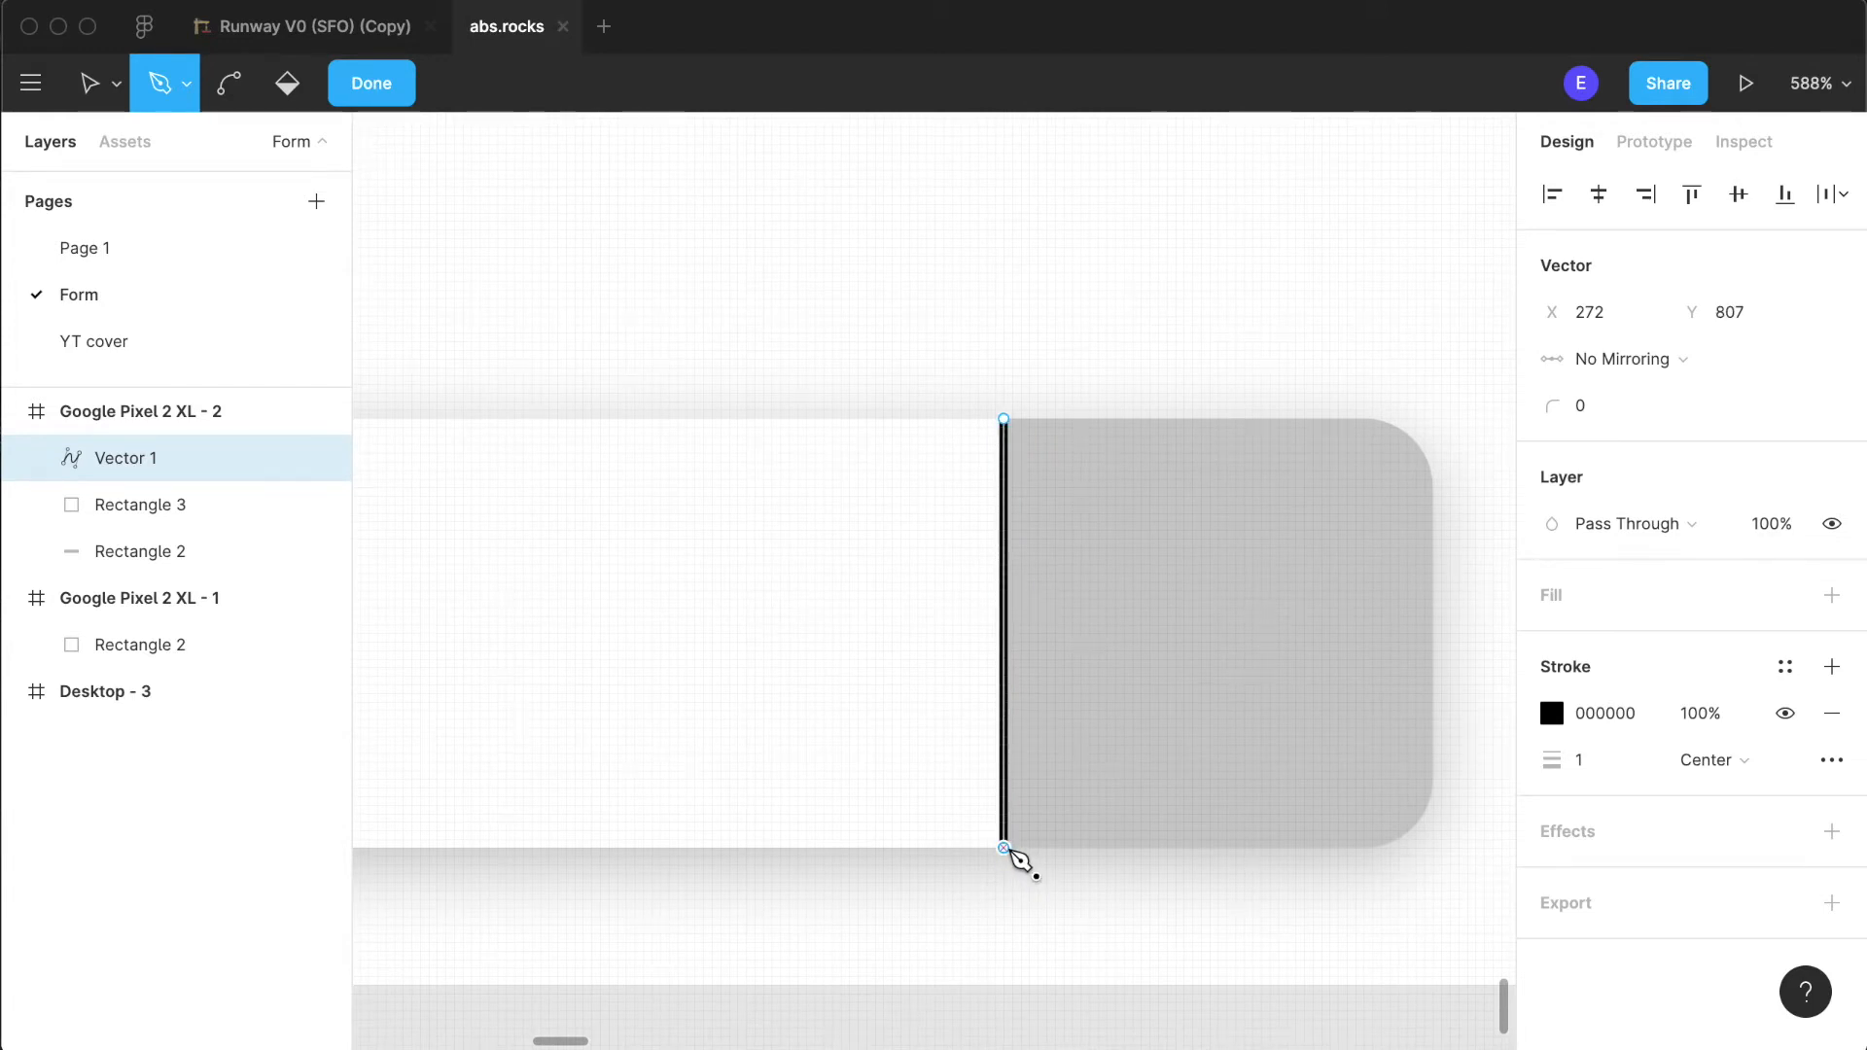
scroll(1347, 847, "down", 5)
key("Escape")
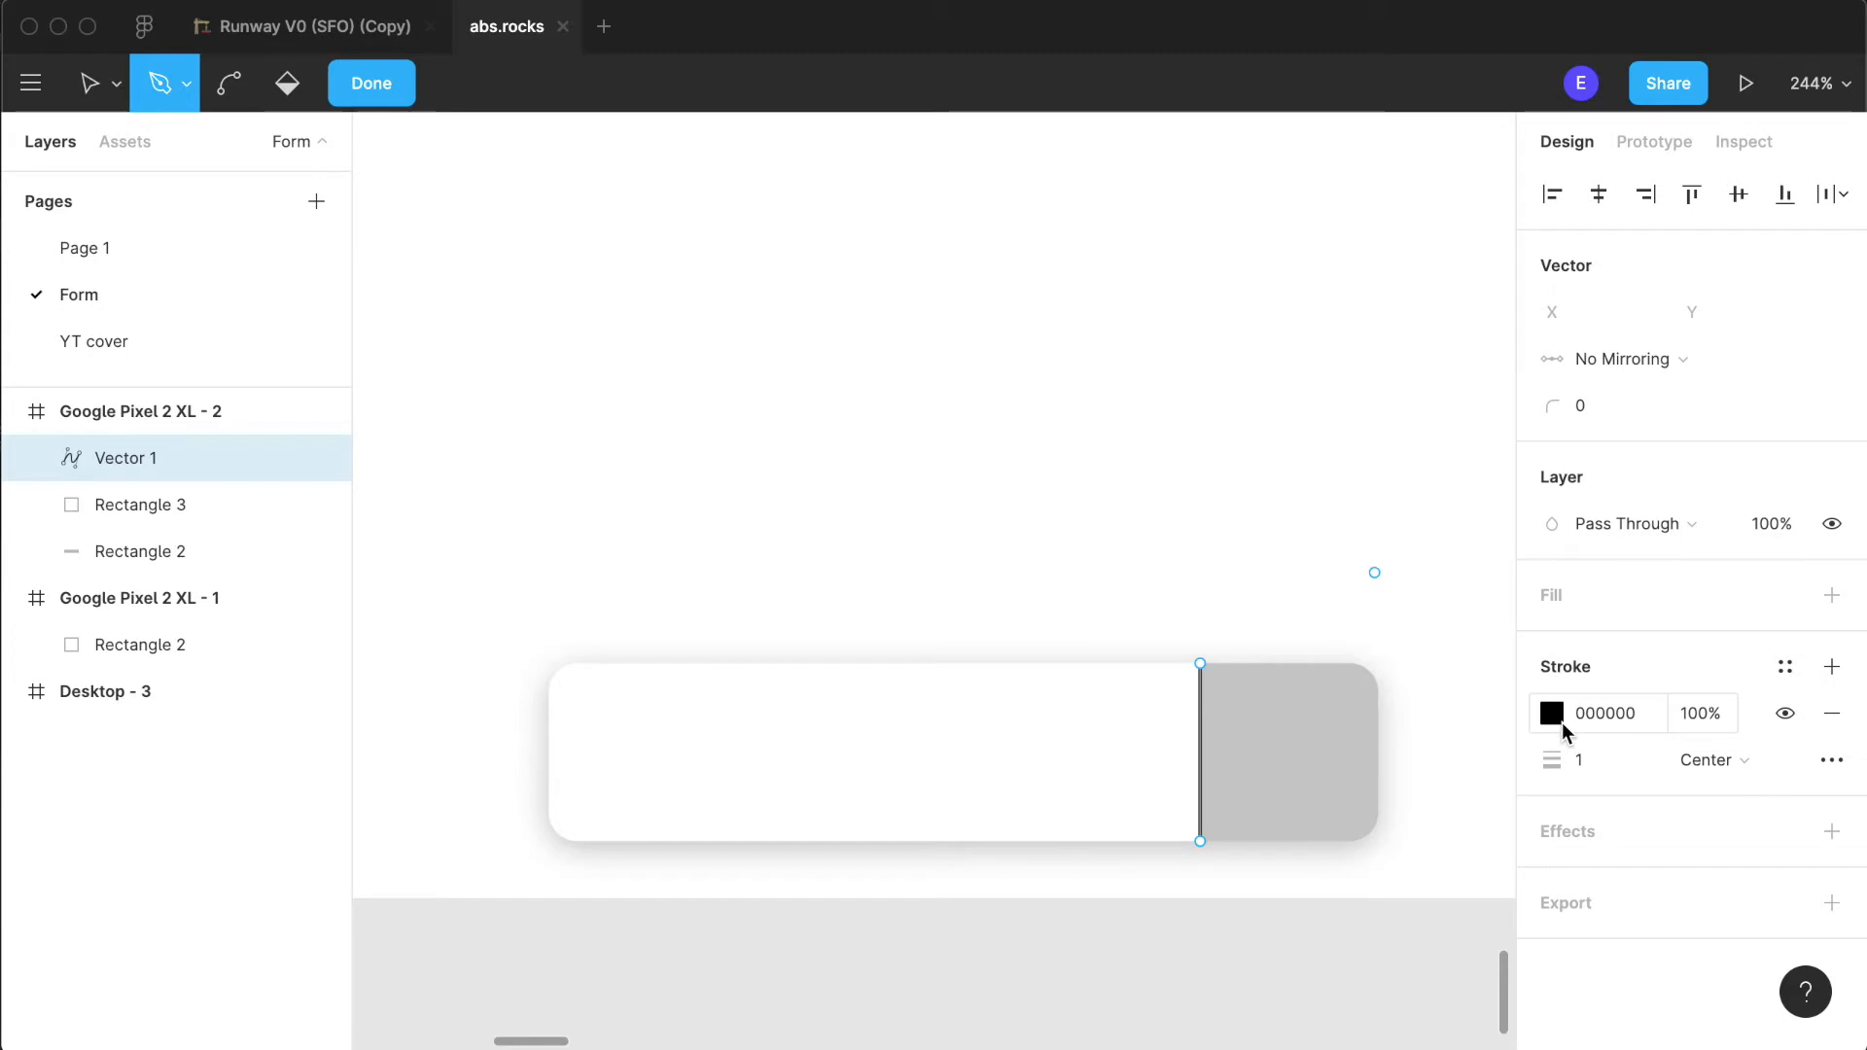
scroll(1166, 646, "down", 5)
scroll(1166, 646, "up", 5)
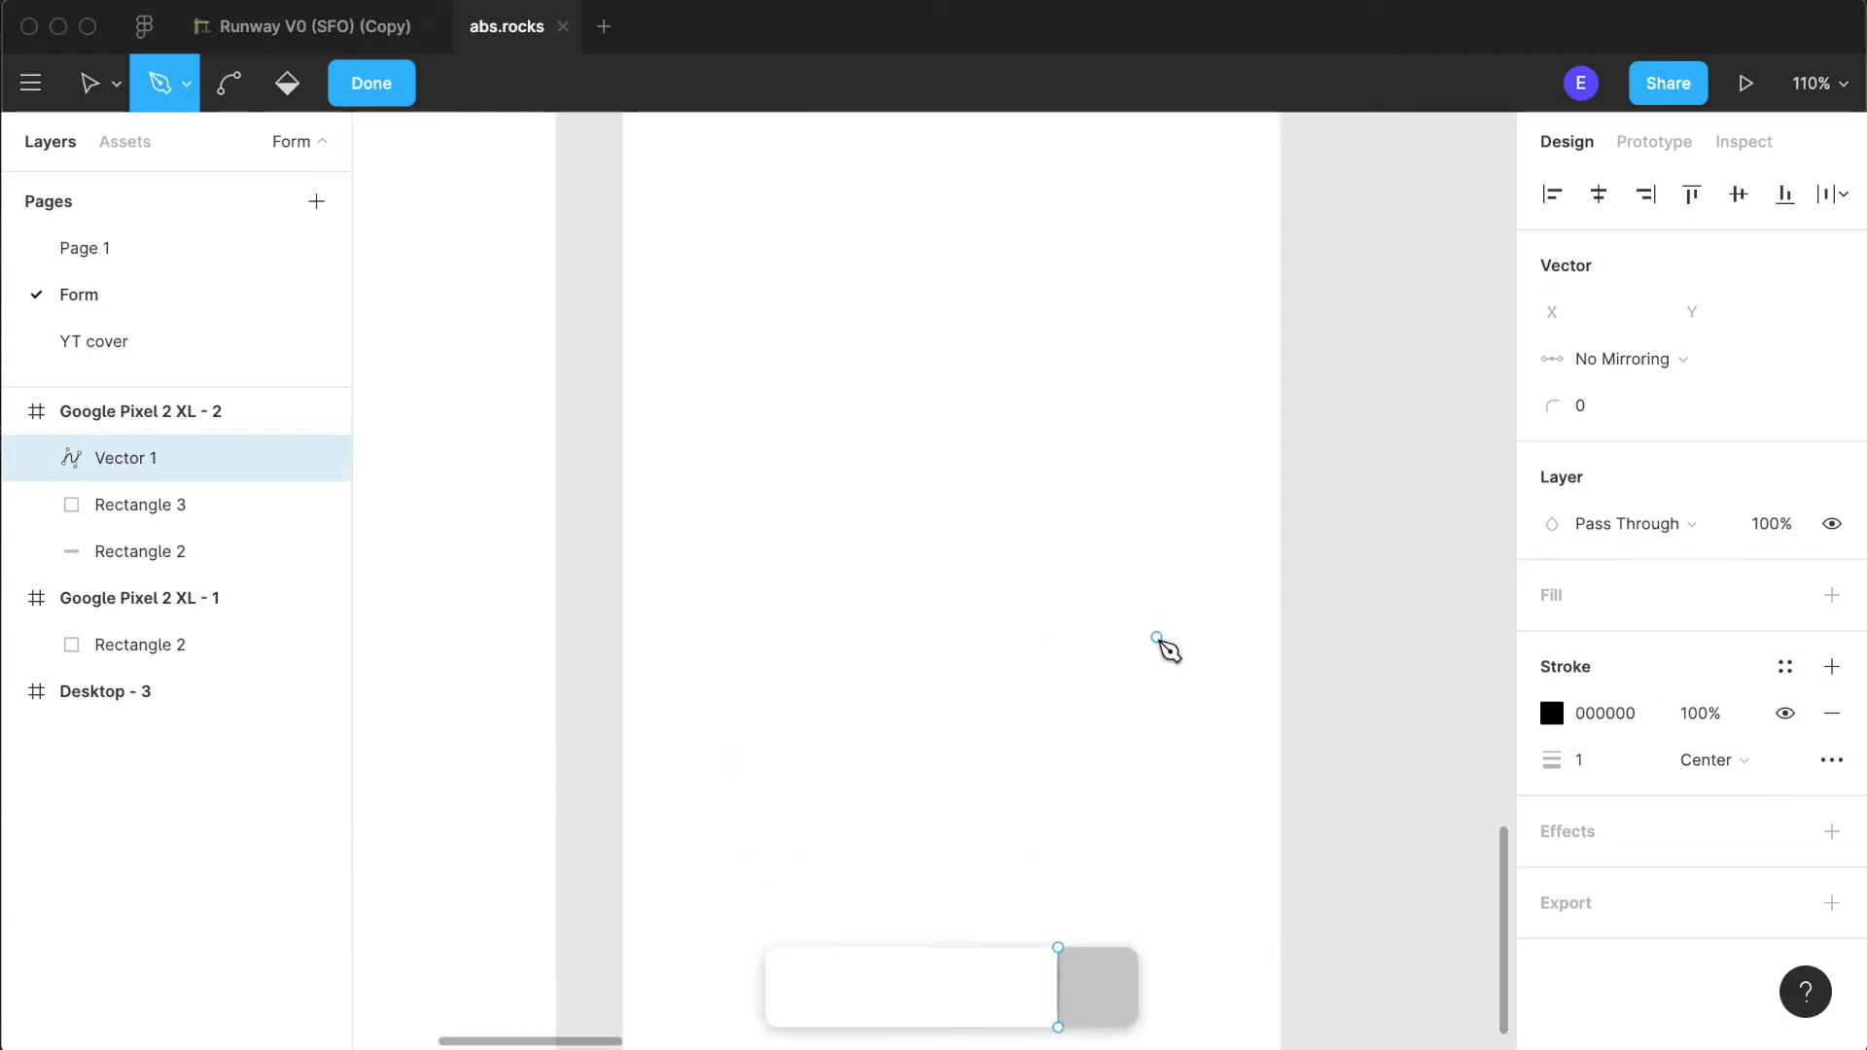
scroll(1166, 646, "down", 3)
scroll(1164, 647, "down", 4)
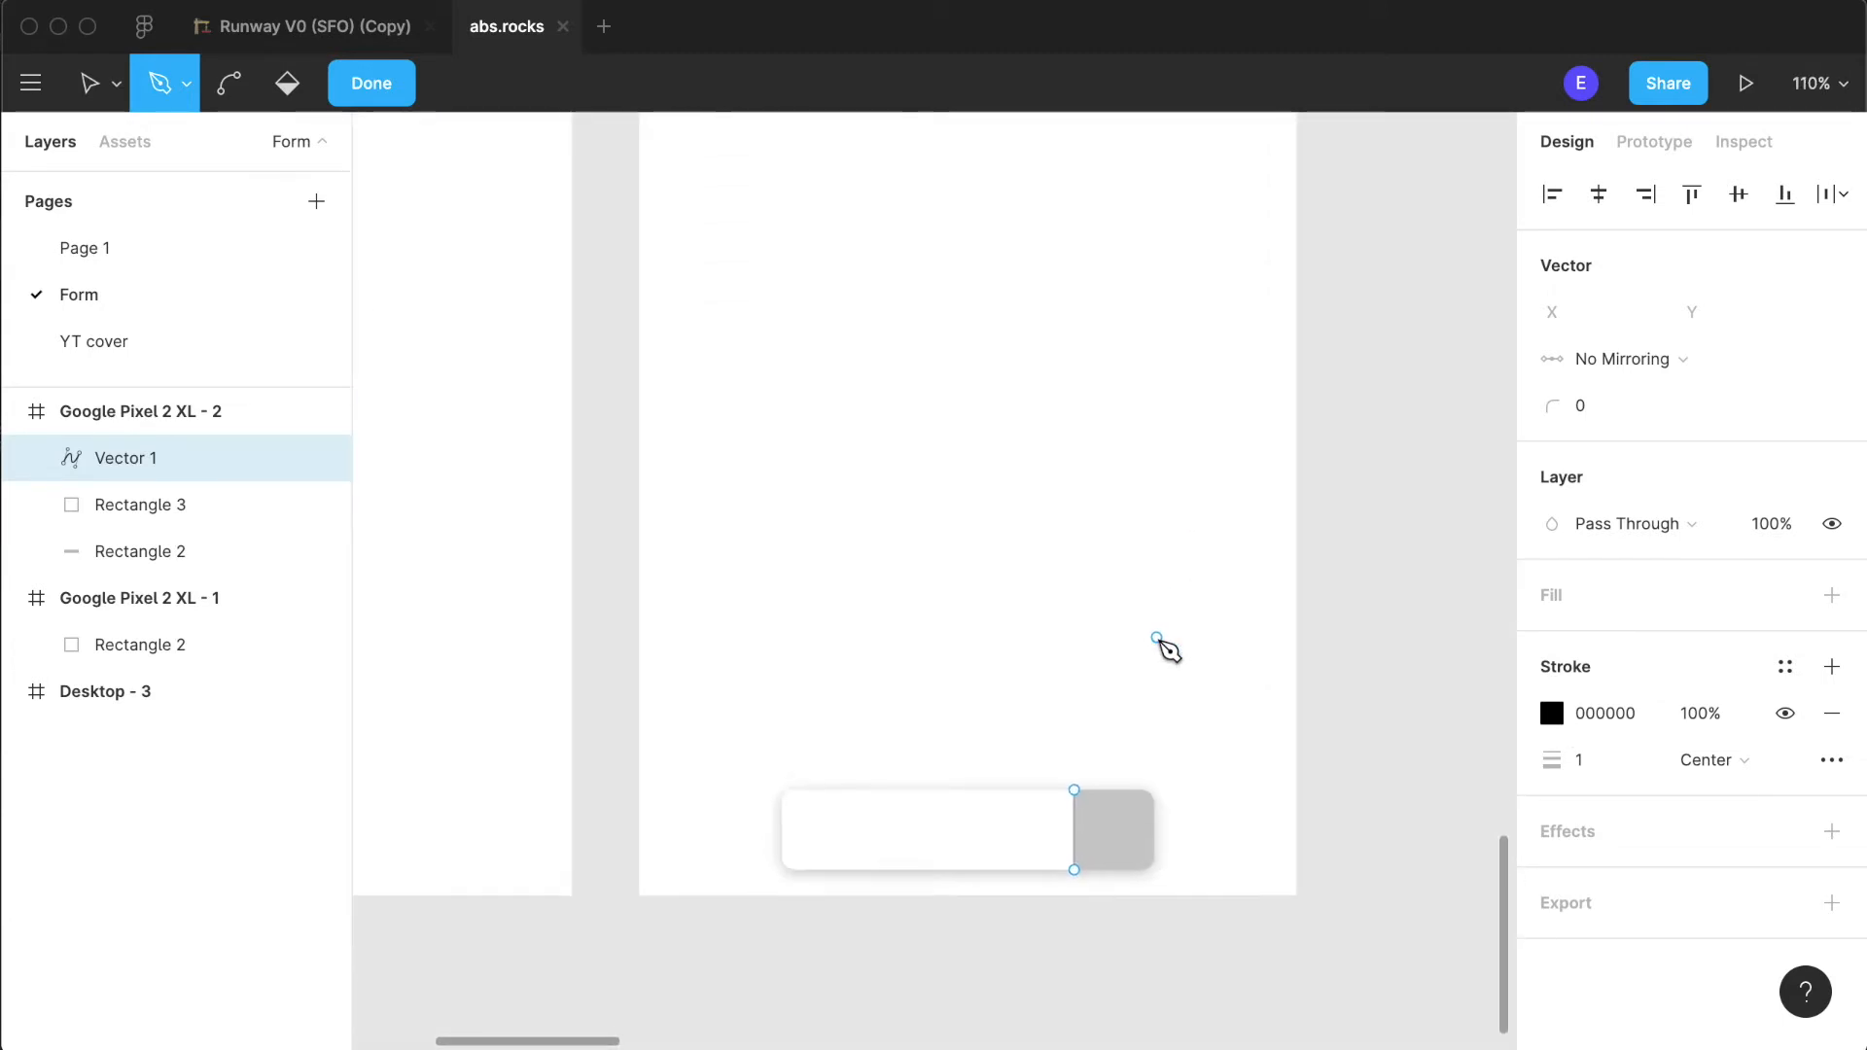
scroll(1118, 807, "up", 10)
scroll(1118, 807, "down", 2)
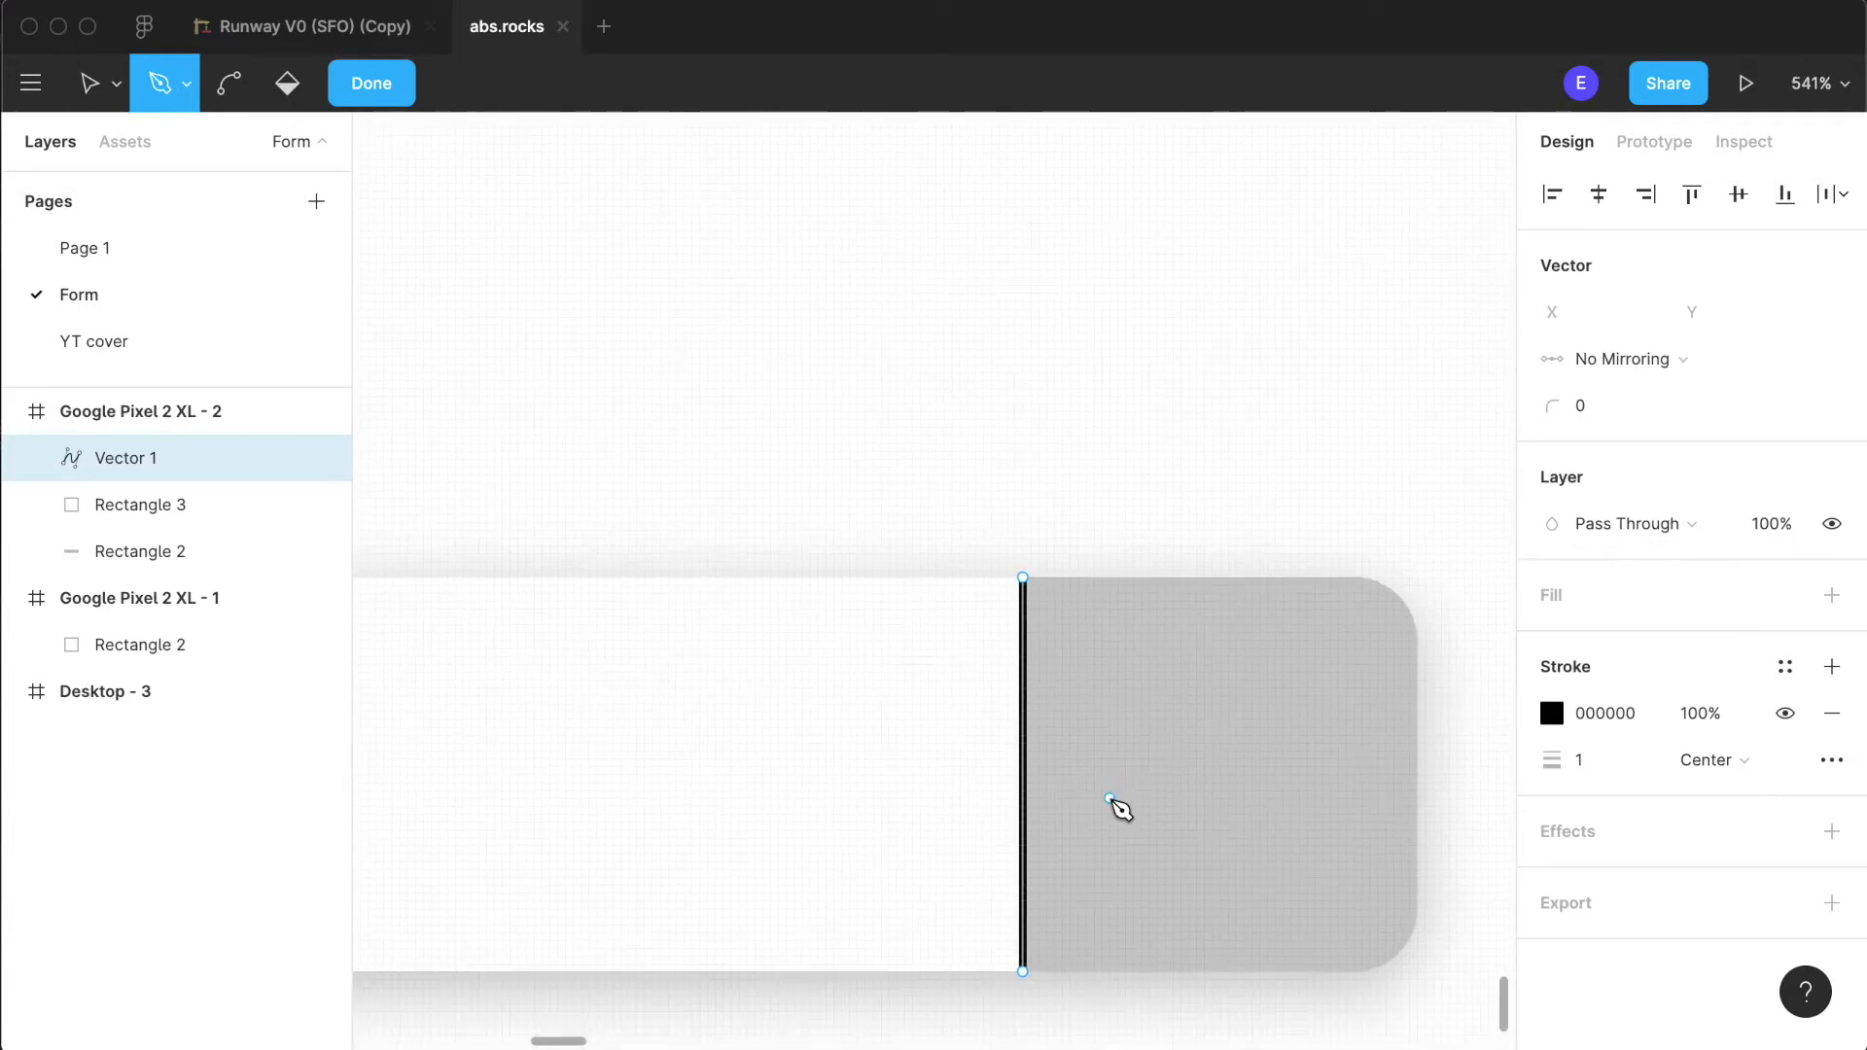
key("Escape")
scroll(1221, 405, "down", 3)
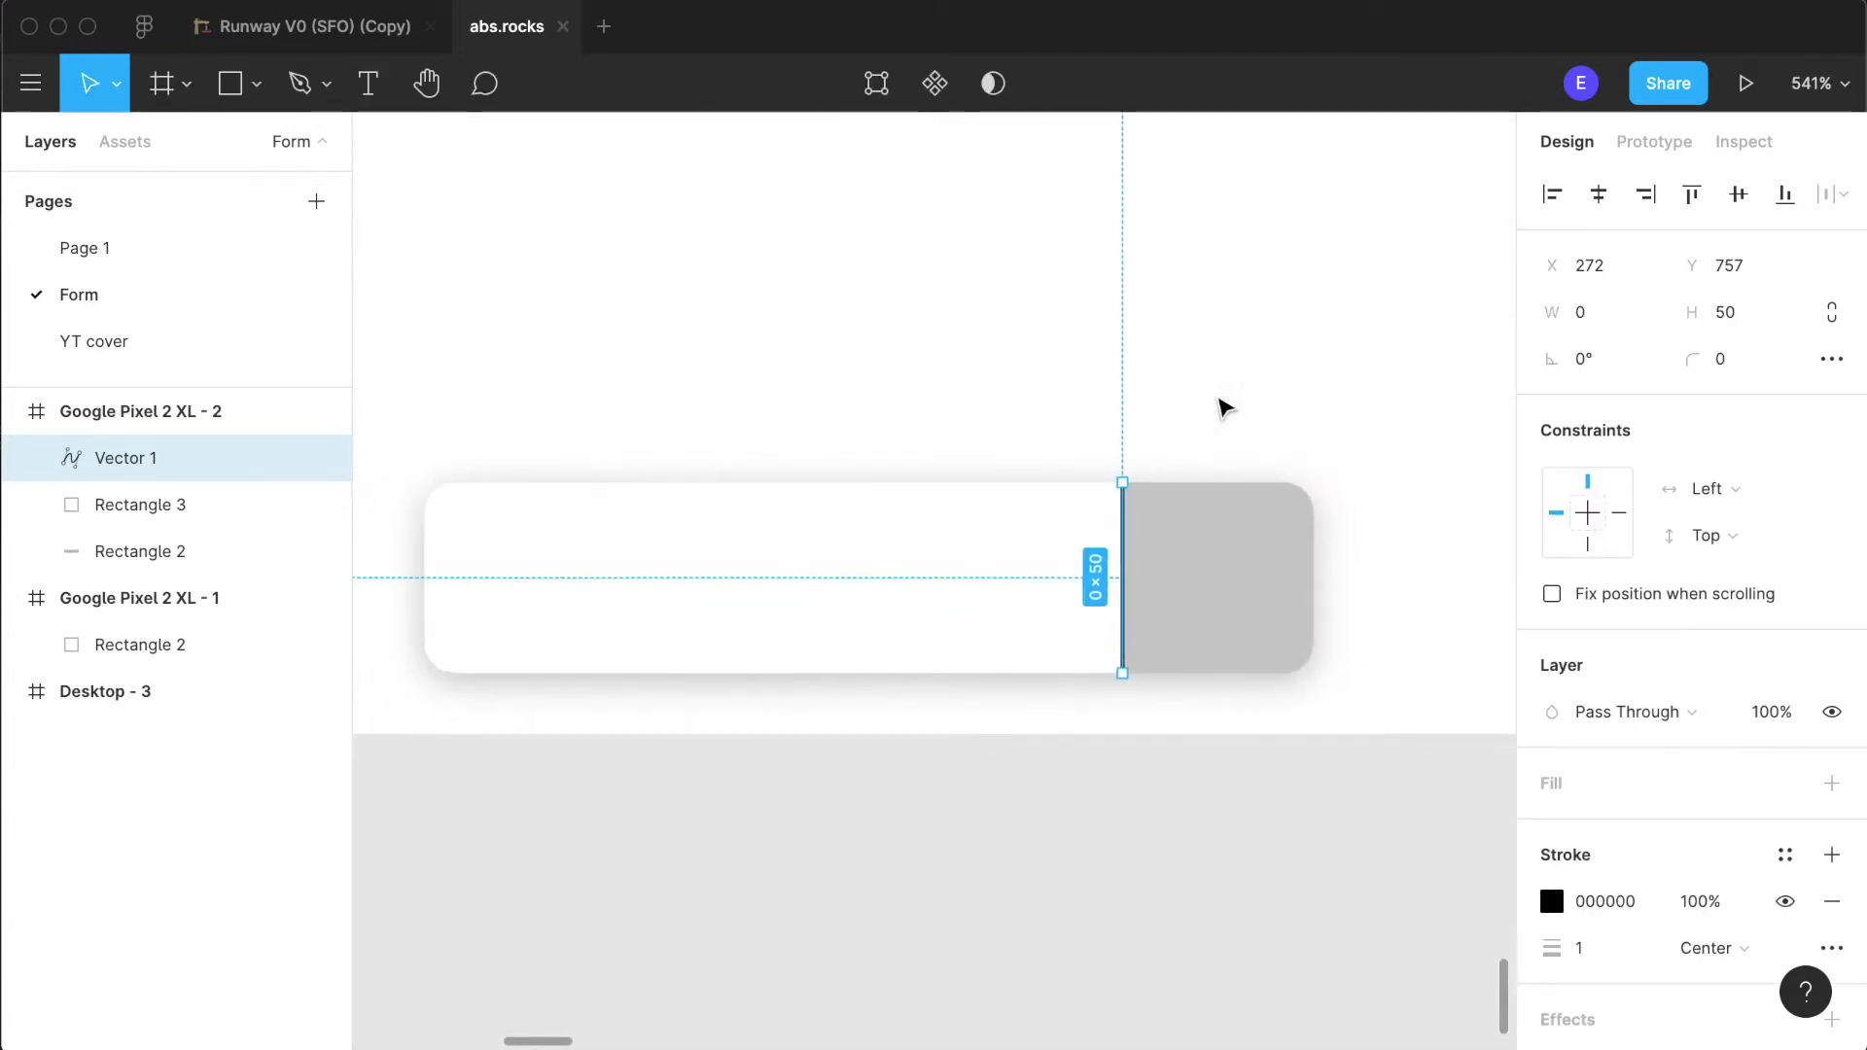
left_click(1425, 425)
- Fill the grey end square with the light cyan document colour (C4ECFE)
scroll(1425, 425, "down", 4)
scroll(1072, 617, "right", 3)
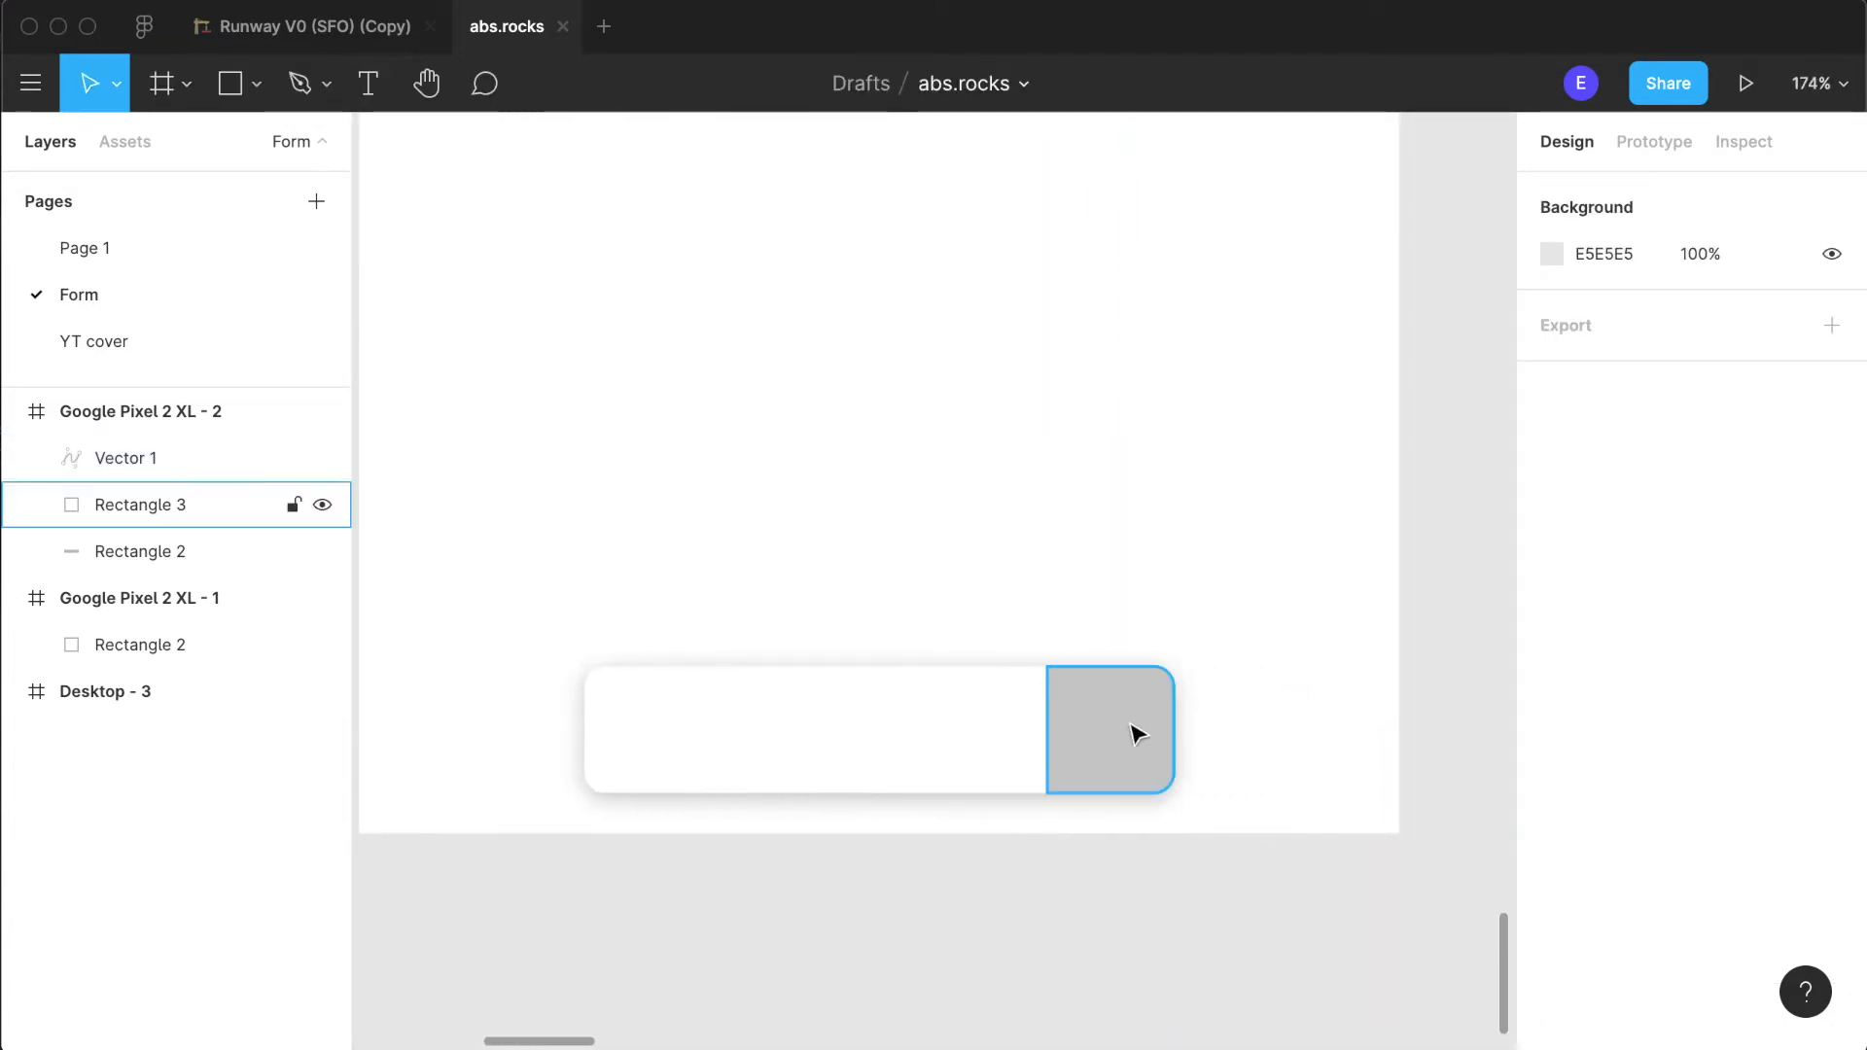
scroll(913, 979, "up", 5)
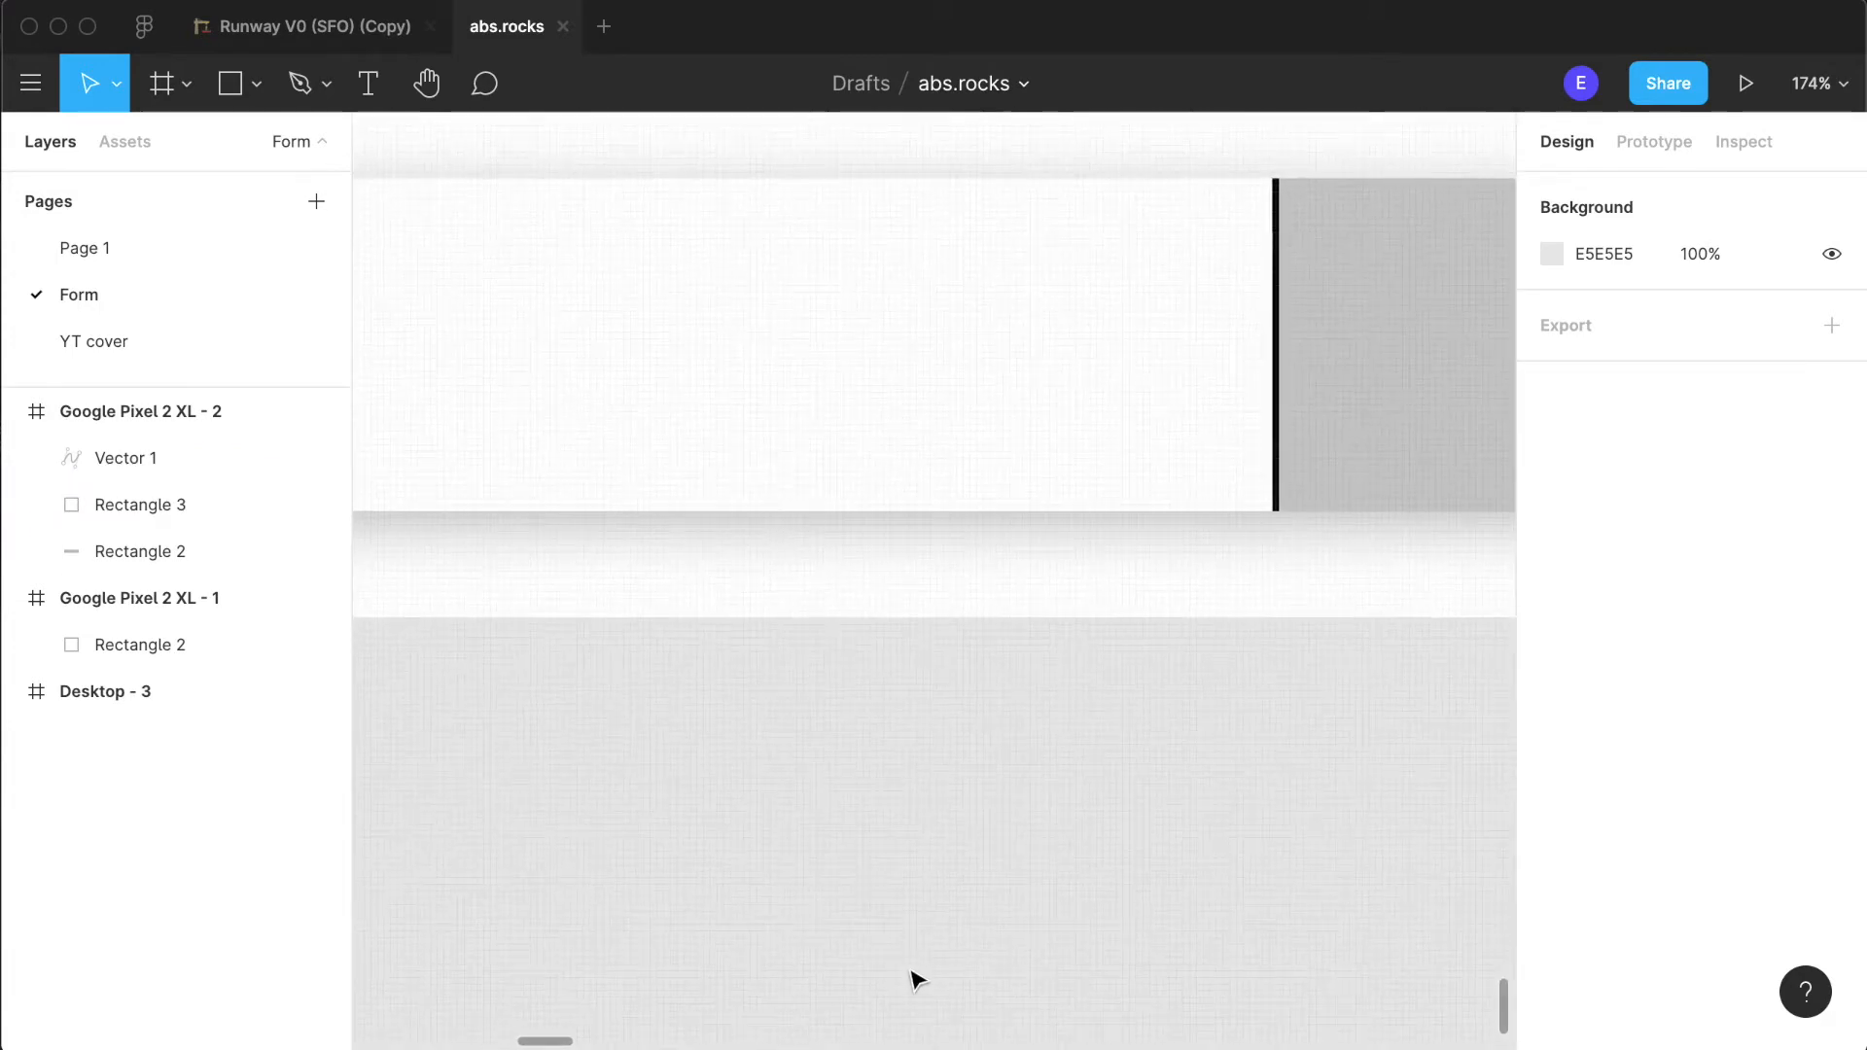
scroll(918, 977, "up", 3)
scroll(918, 977, "right", 2)
scroll(918, 978, "up", 2)
scroll(918, 978, "right", 1)
scroll(1217, 773, "down", 3)
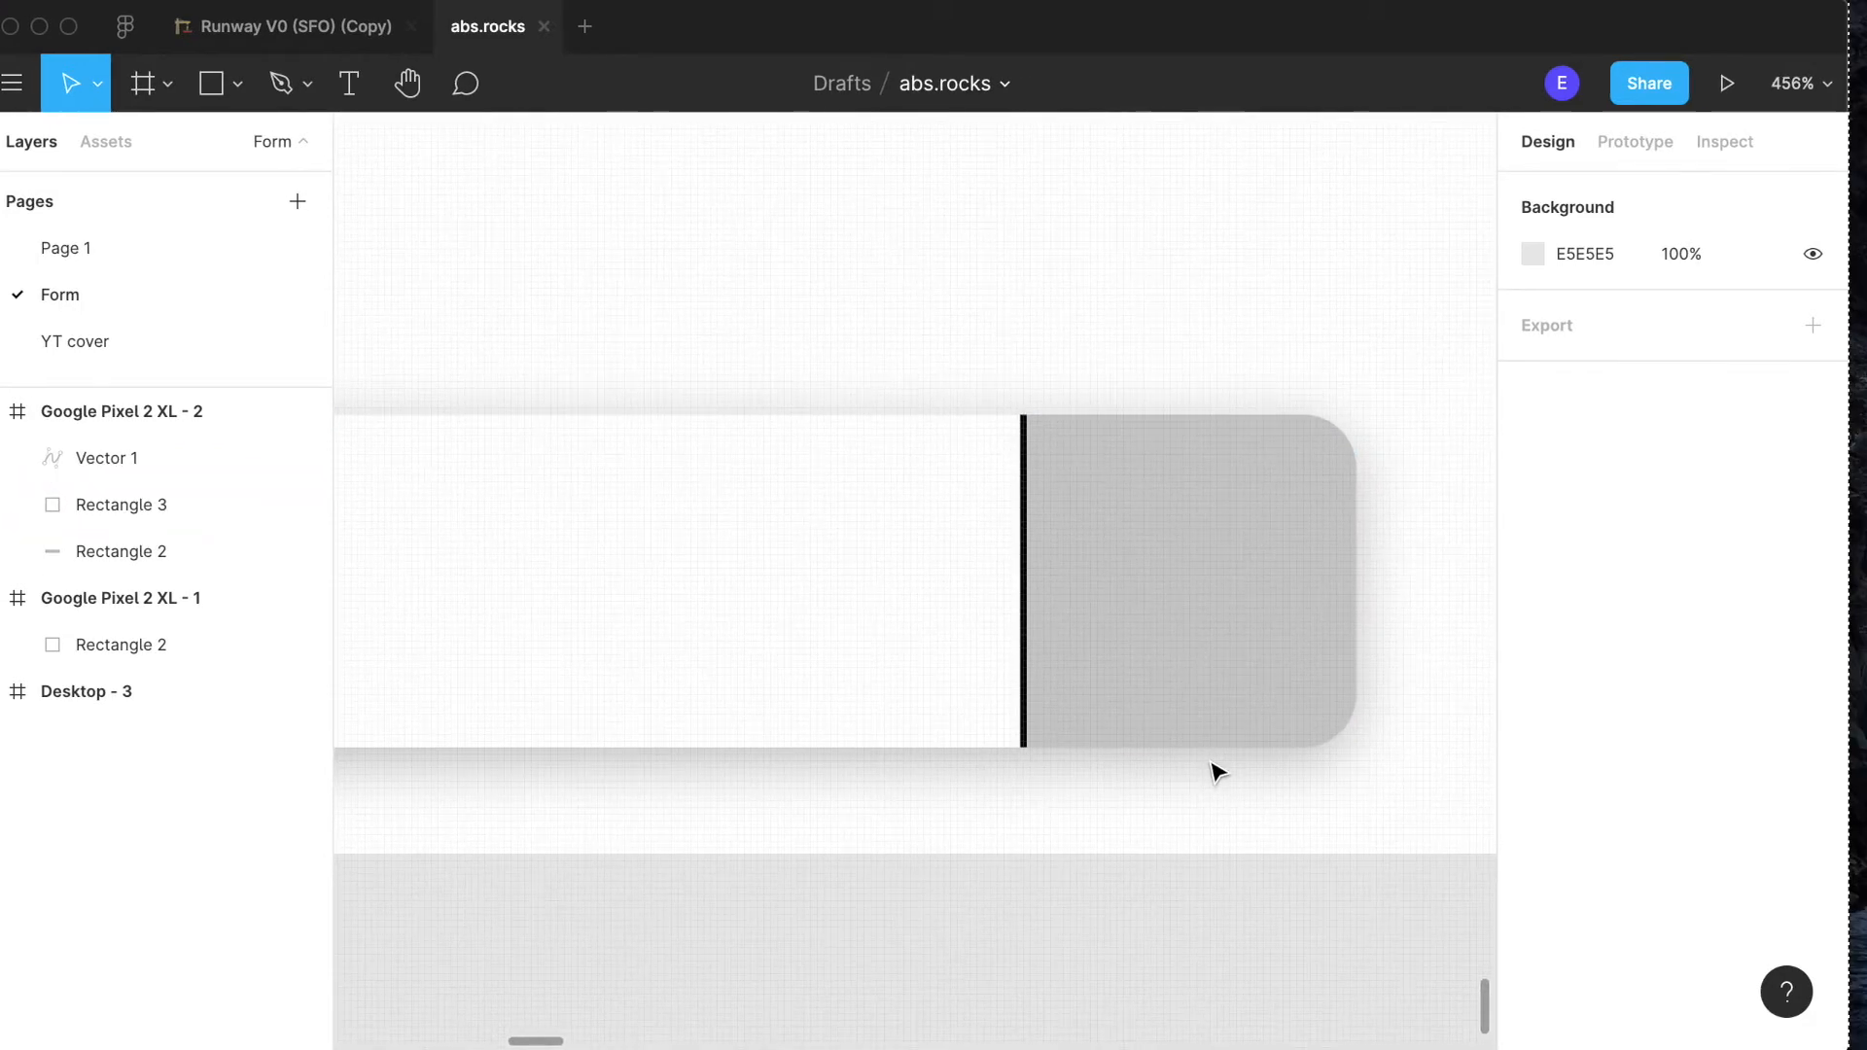
left_click(1128, 689)
scroll(1163, 662, "down", 10)
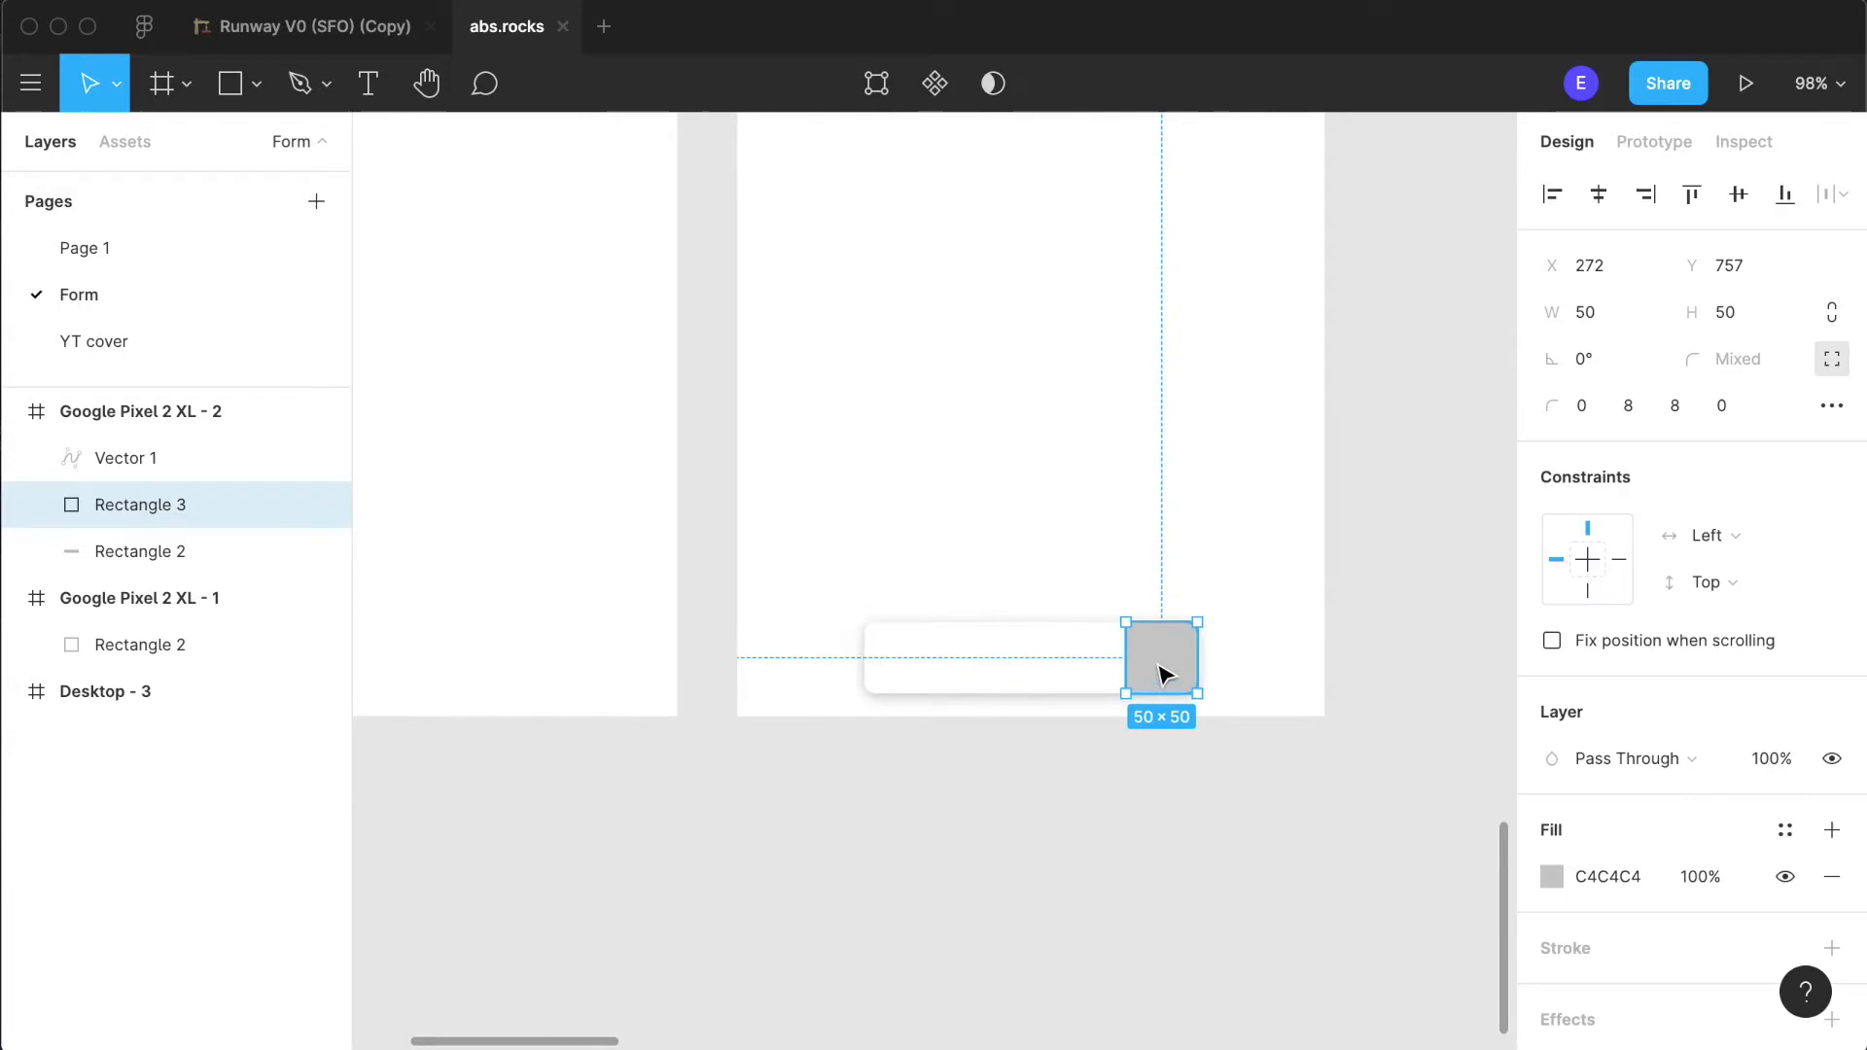
left_click(1546, 883)
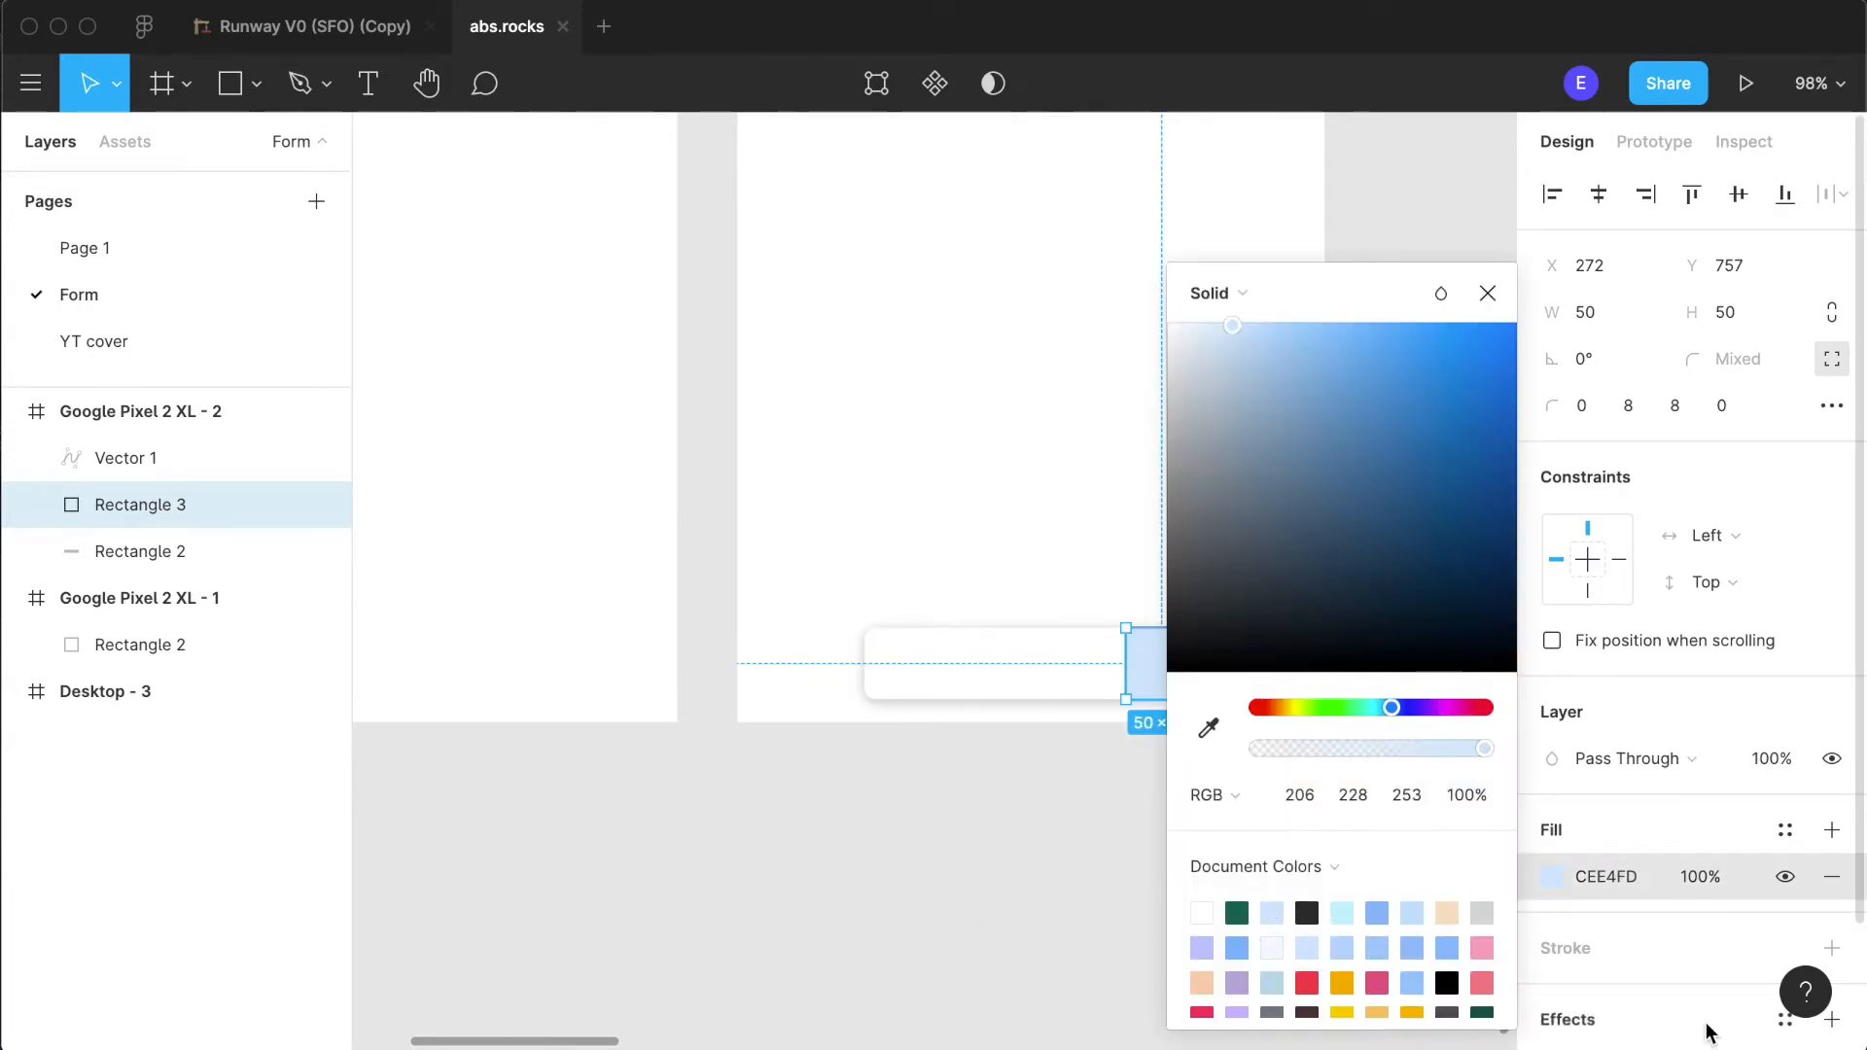
left_click(1349, 916)
left_click(1088, 825)
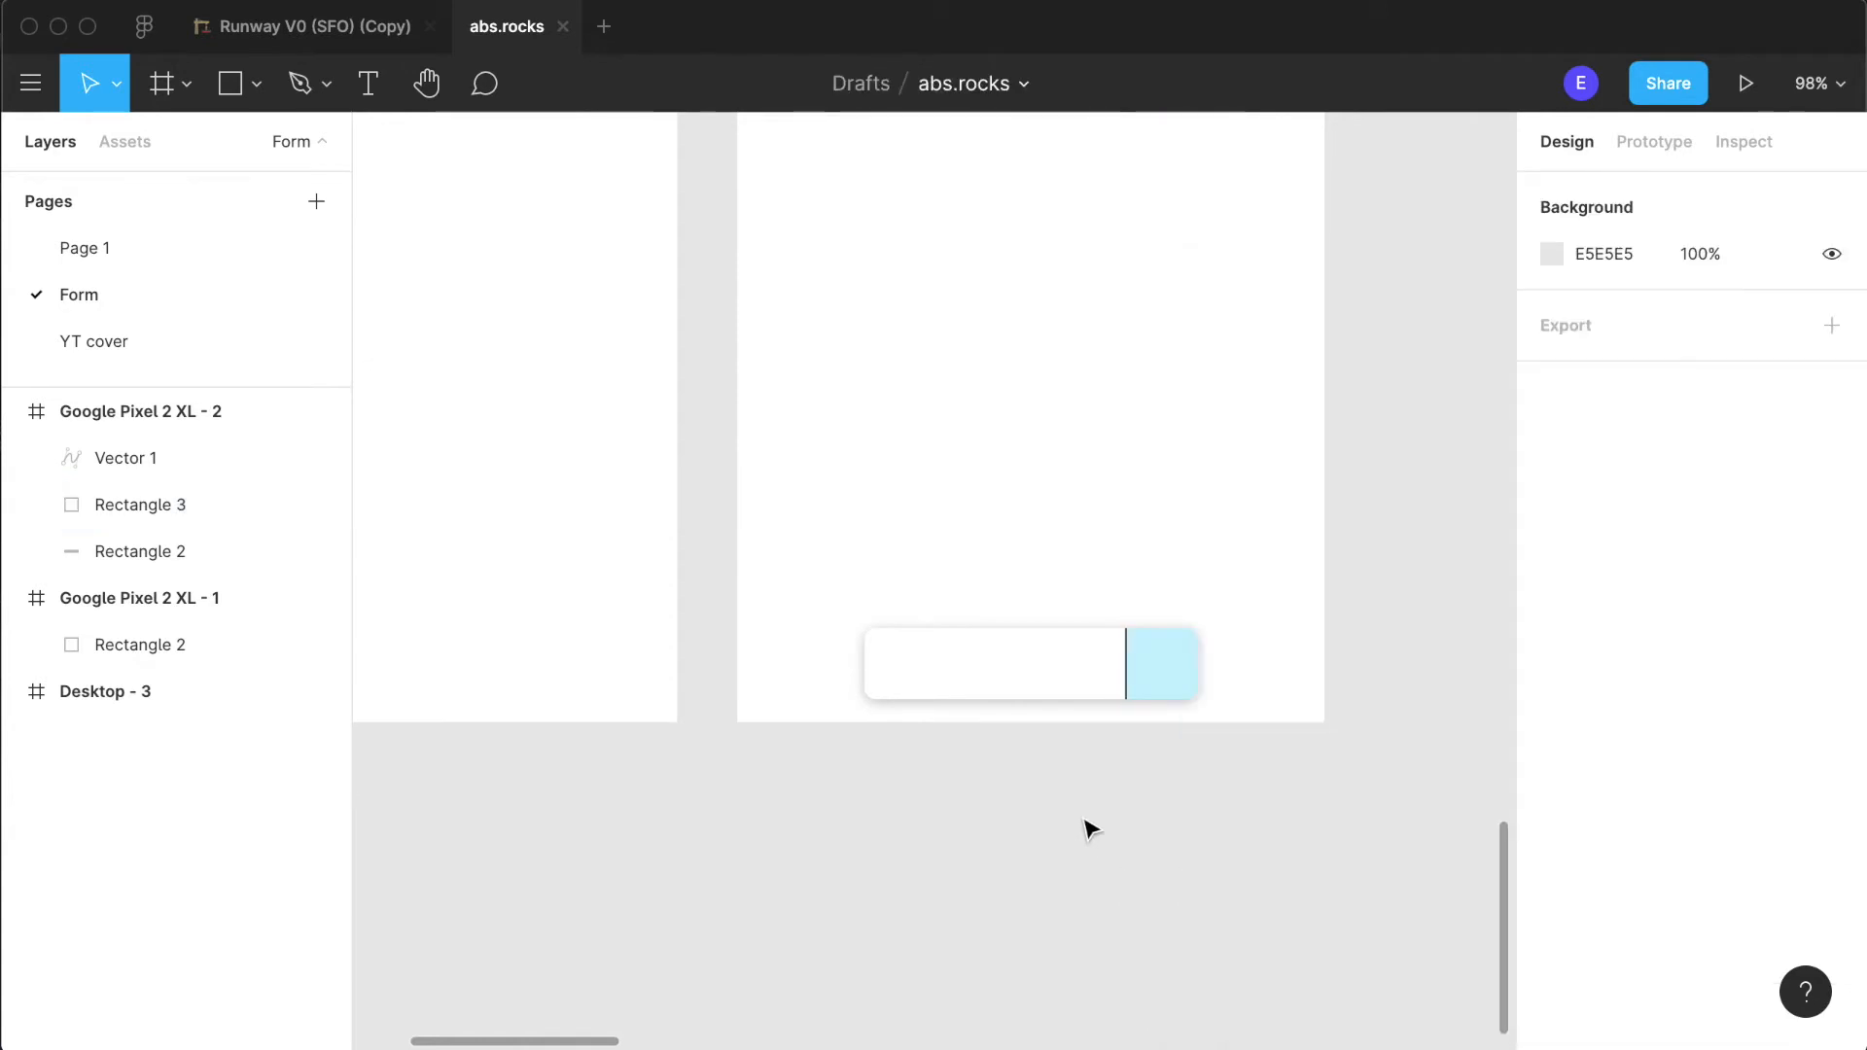
- Set the vertical divider line's stroke to the dark grey document colour (2B2B2B)
scroll(1088, 825, "right", 3)
scroll(1067, 788, "up", 5)
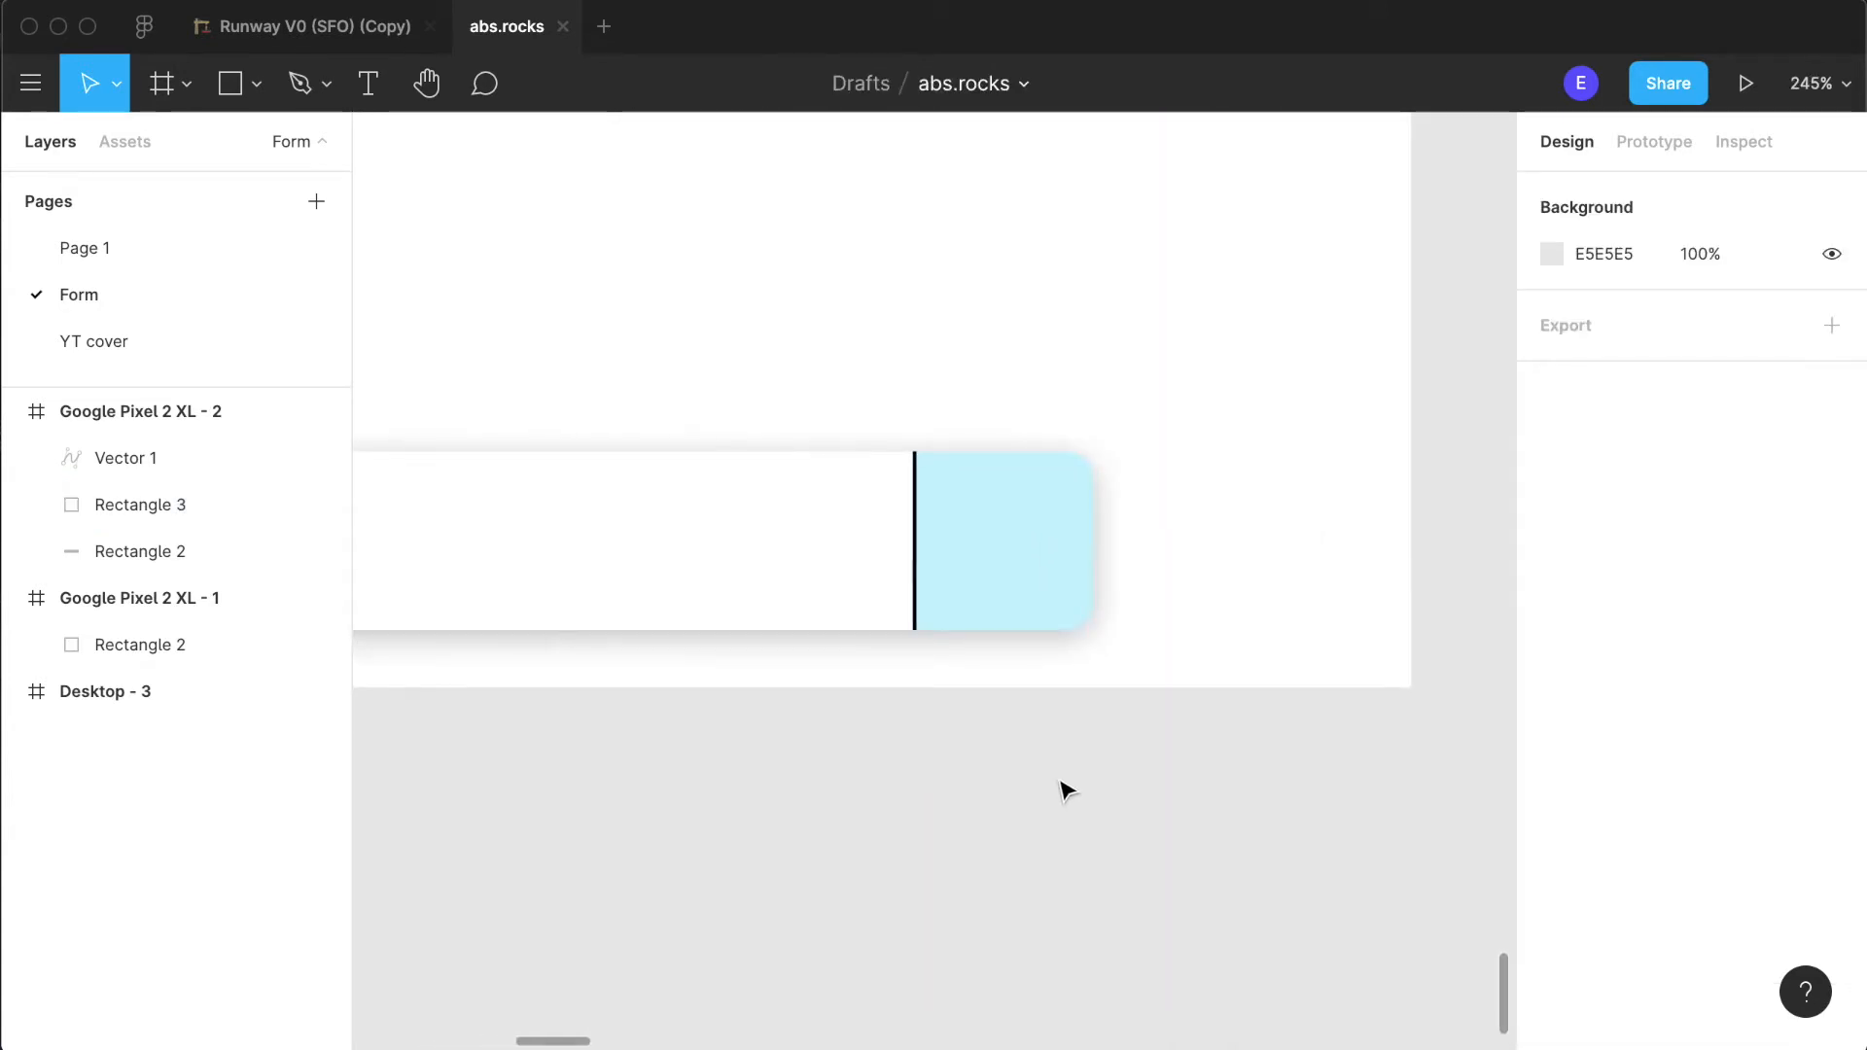
left_click(920, 534)
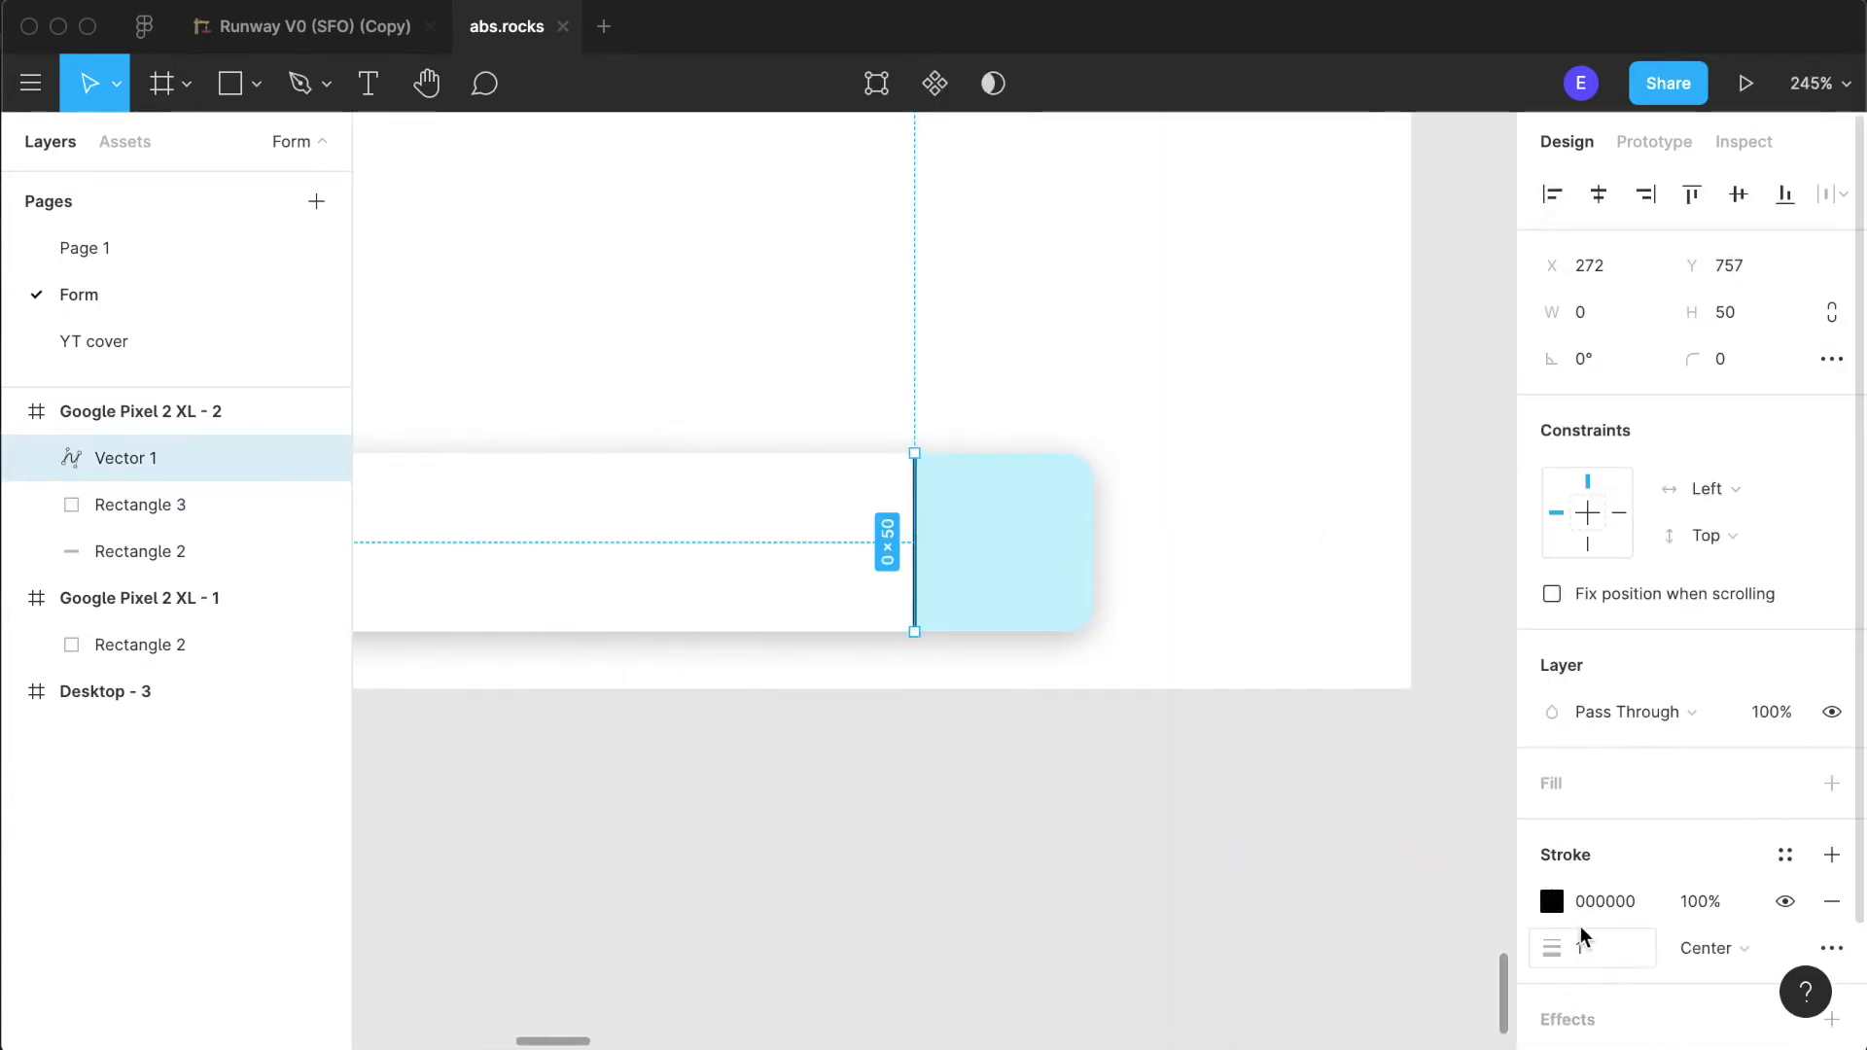
left_click(1551, 902)
left_click(1314, 903)
left_click(1319, 907)
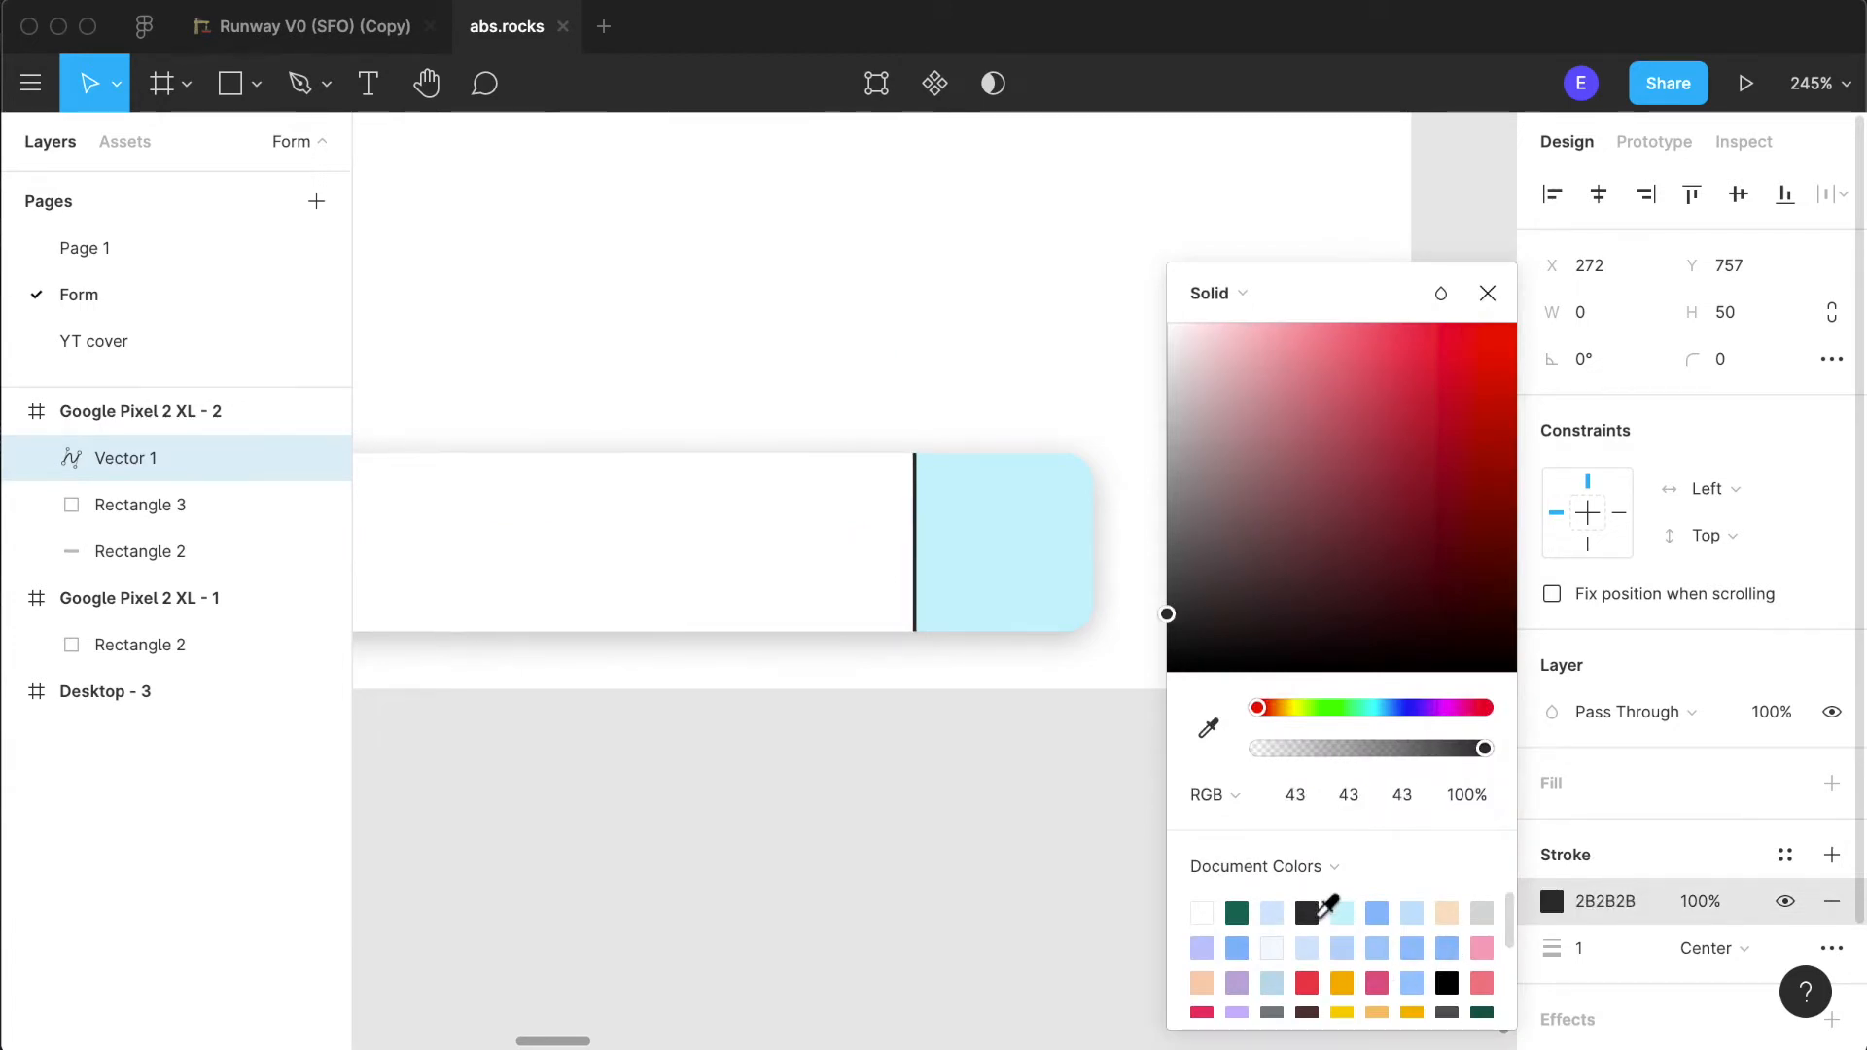
scroll(1220, 977, "down", 2)
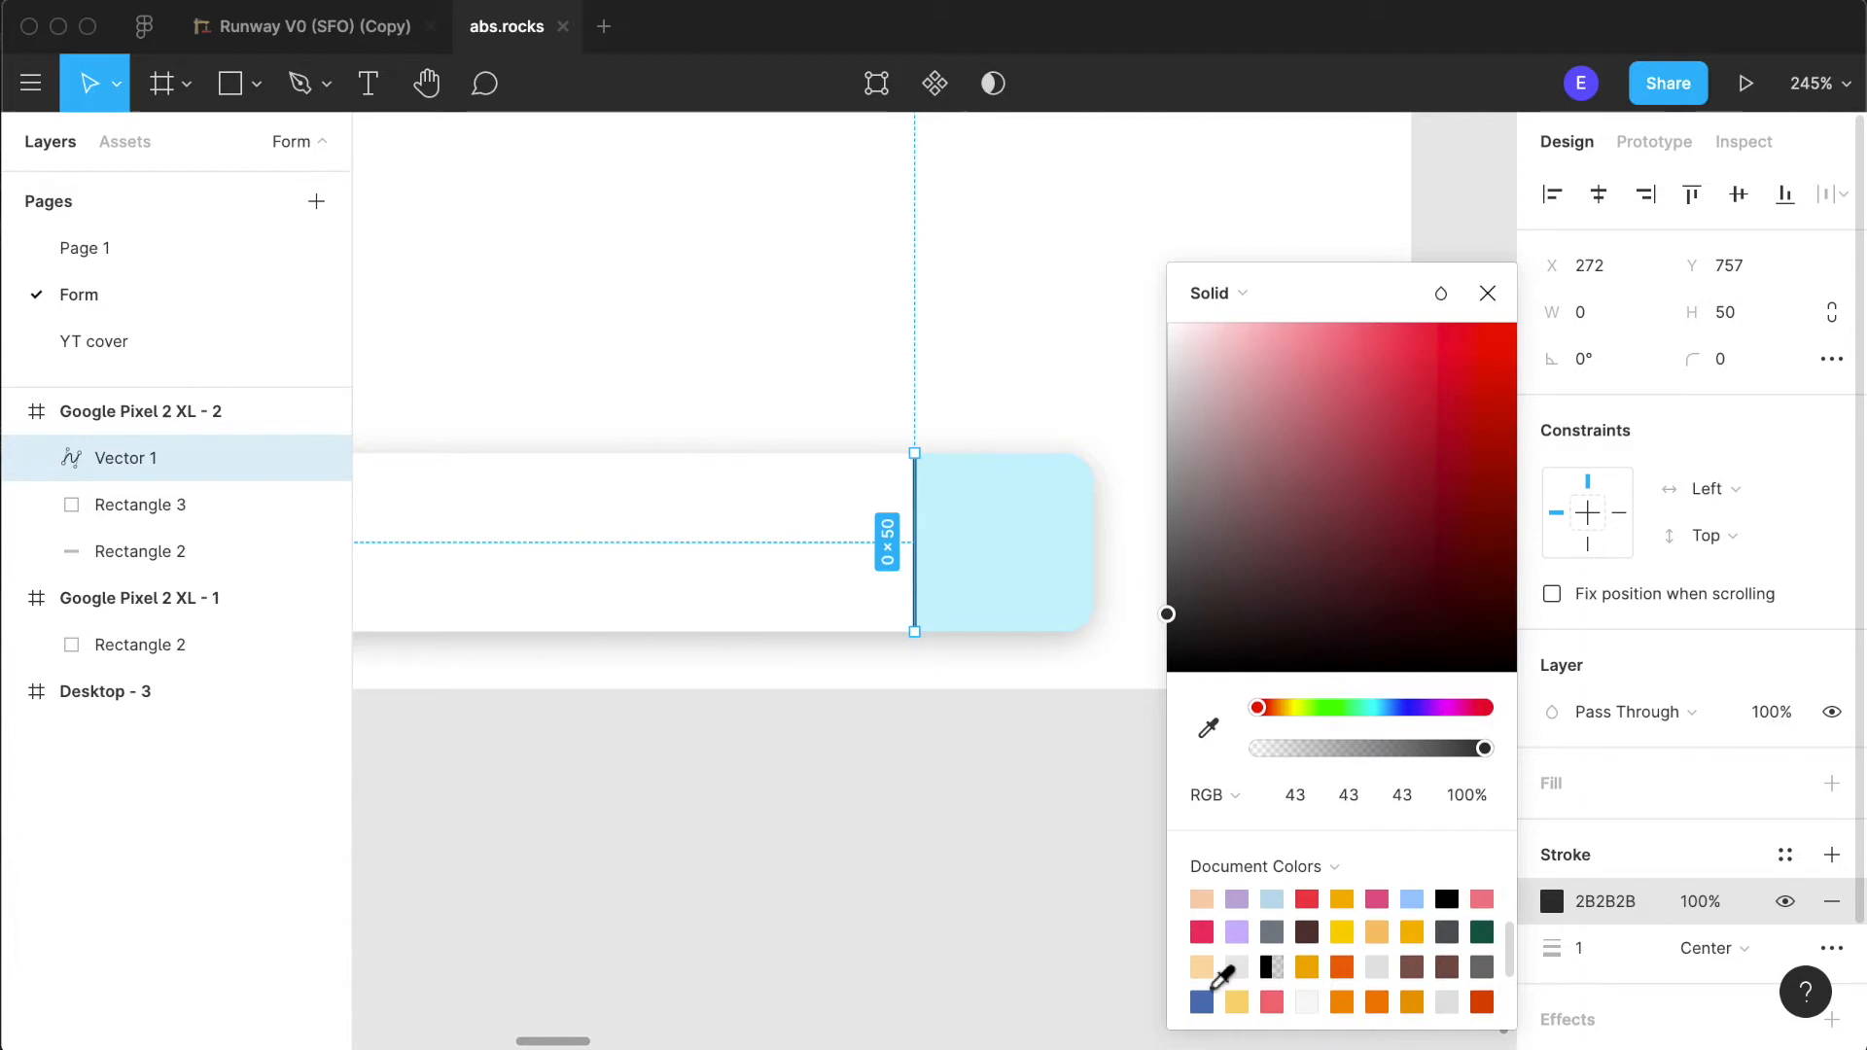
left_click(846, 1012)
- Change the end square's fill to the very pale blue document colour (F2F7FE)
scroll(1167, 806, "down", 5)
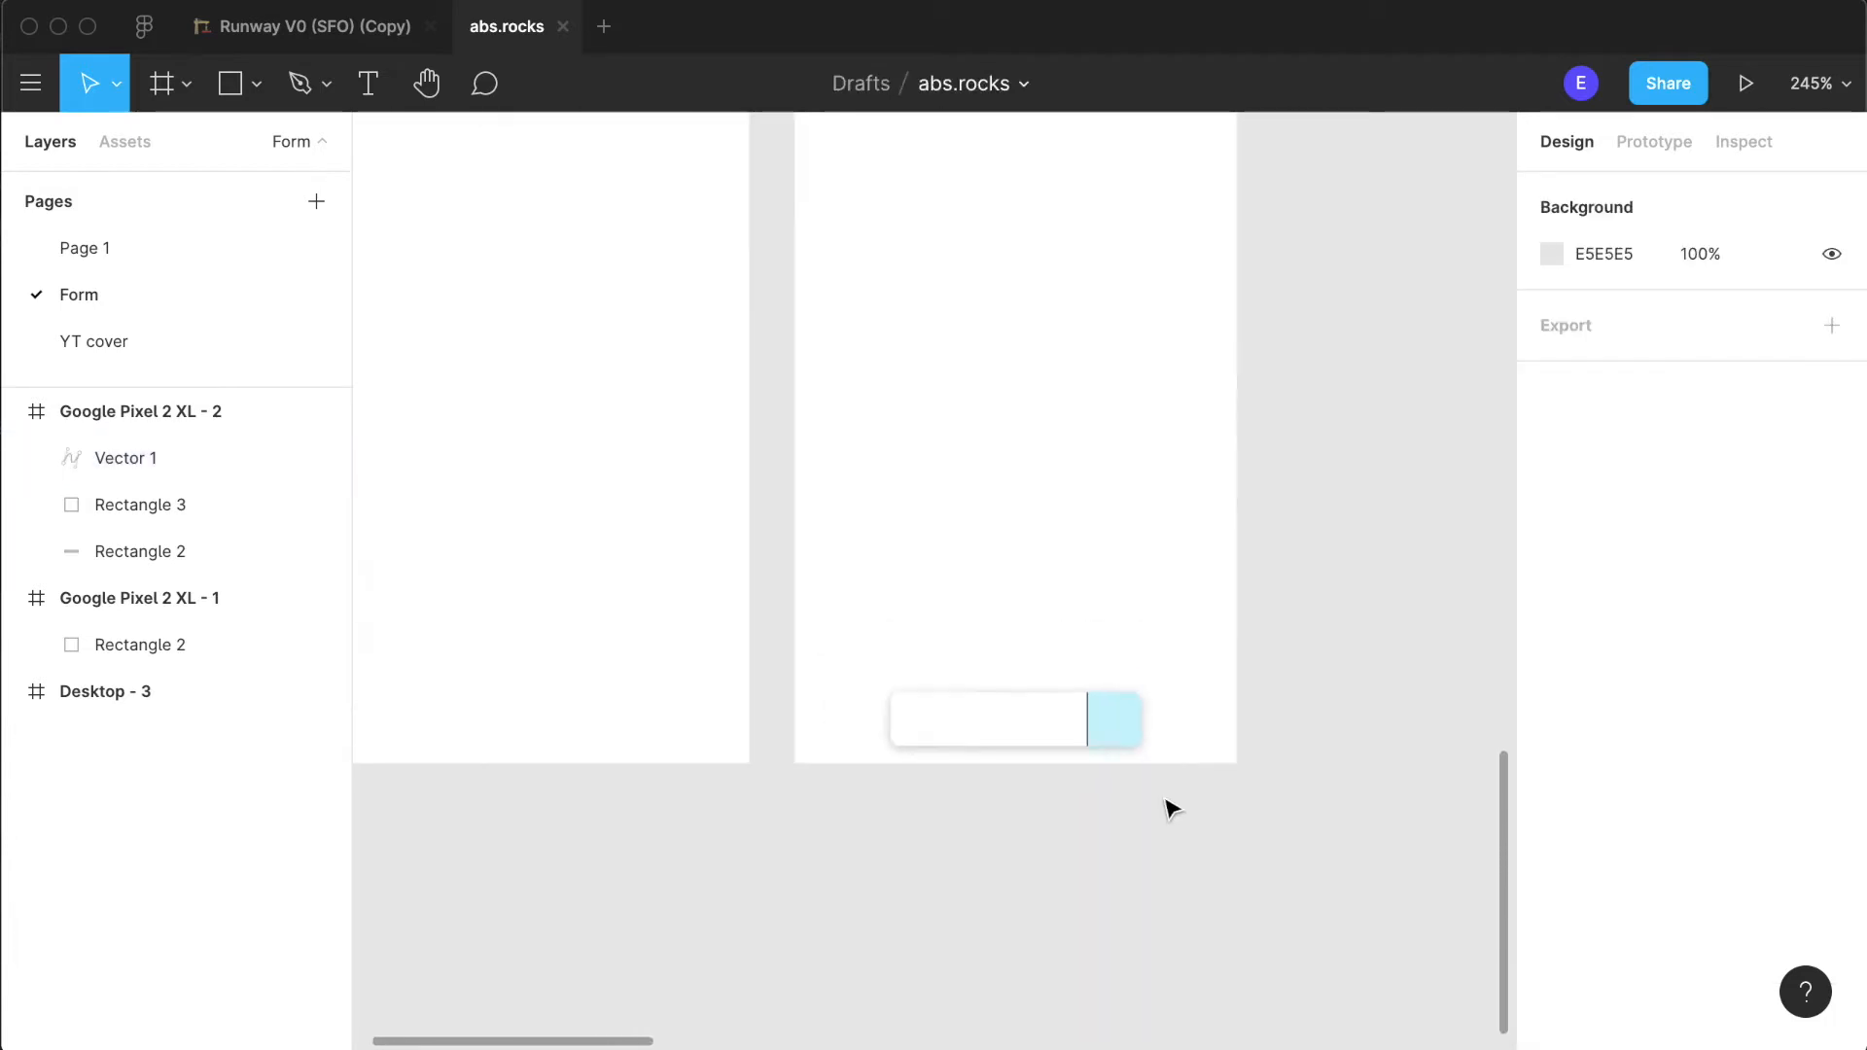
scroll(1166, 805, "up", 10)
scroll(775, 596, "up", 10)
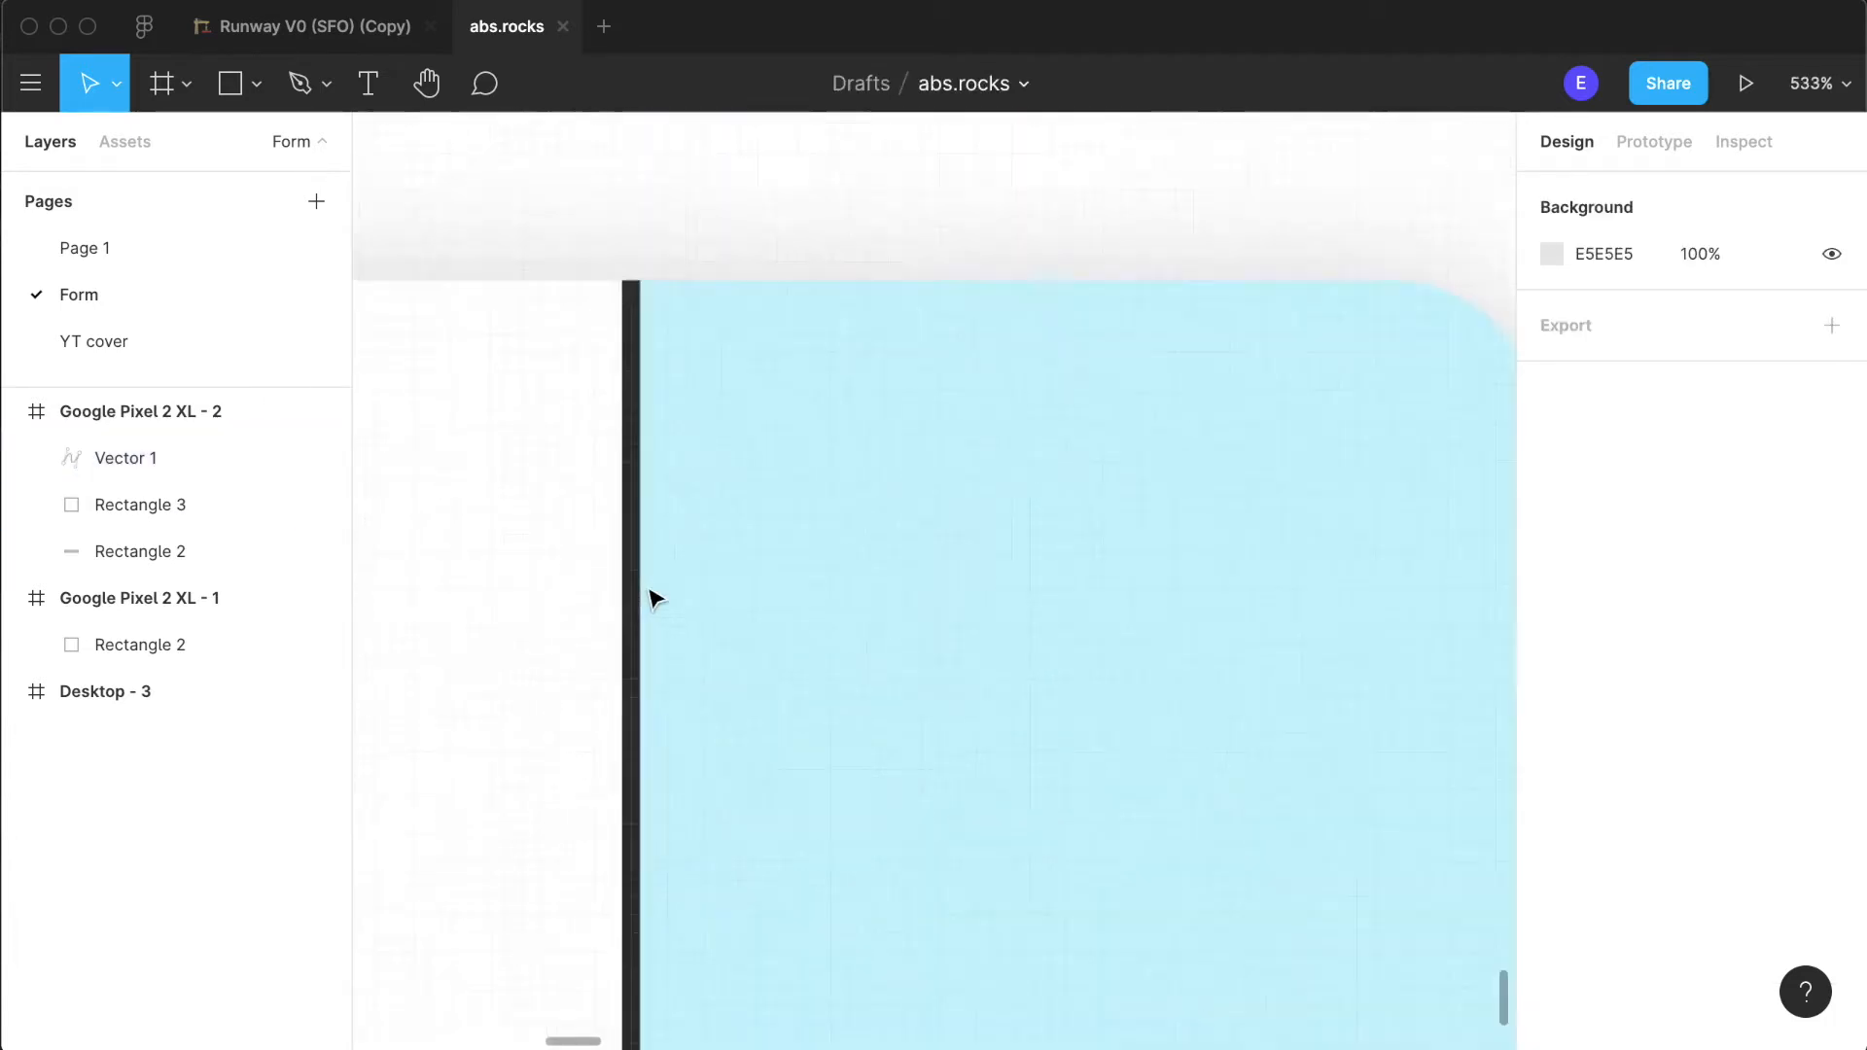
scroll(653, 597, "down", 10)
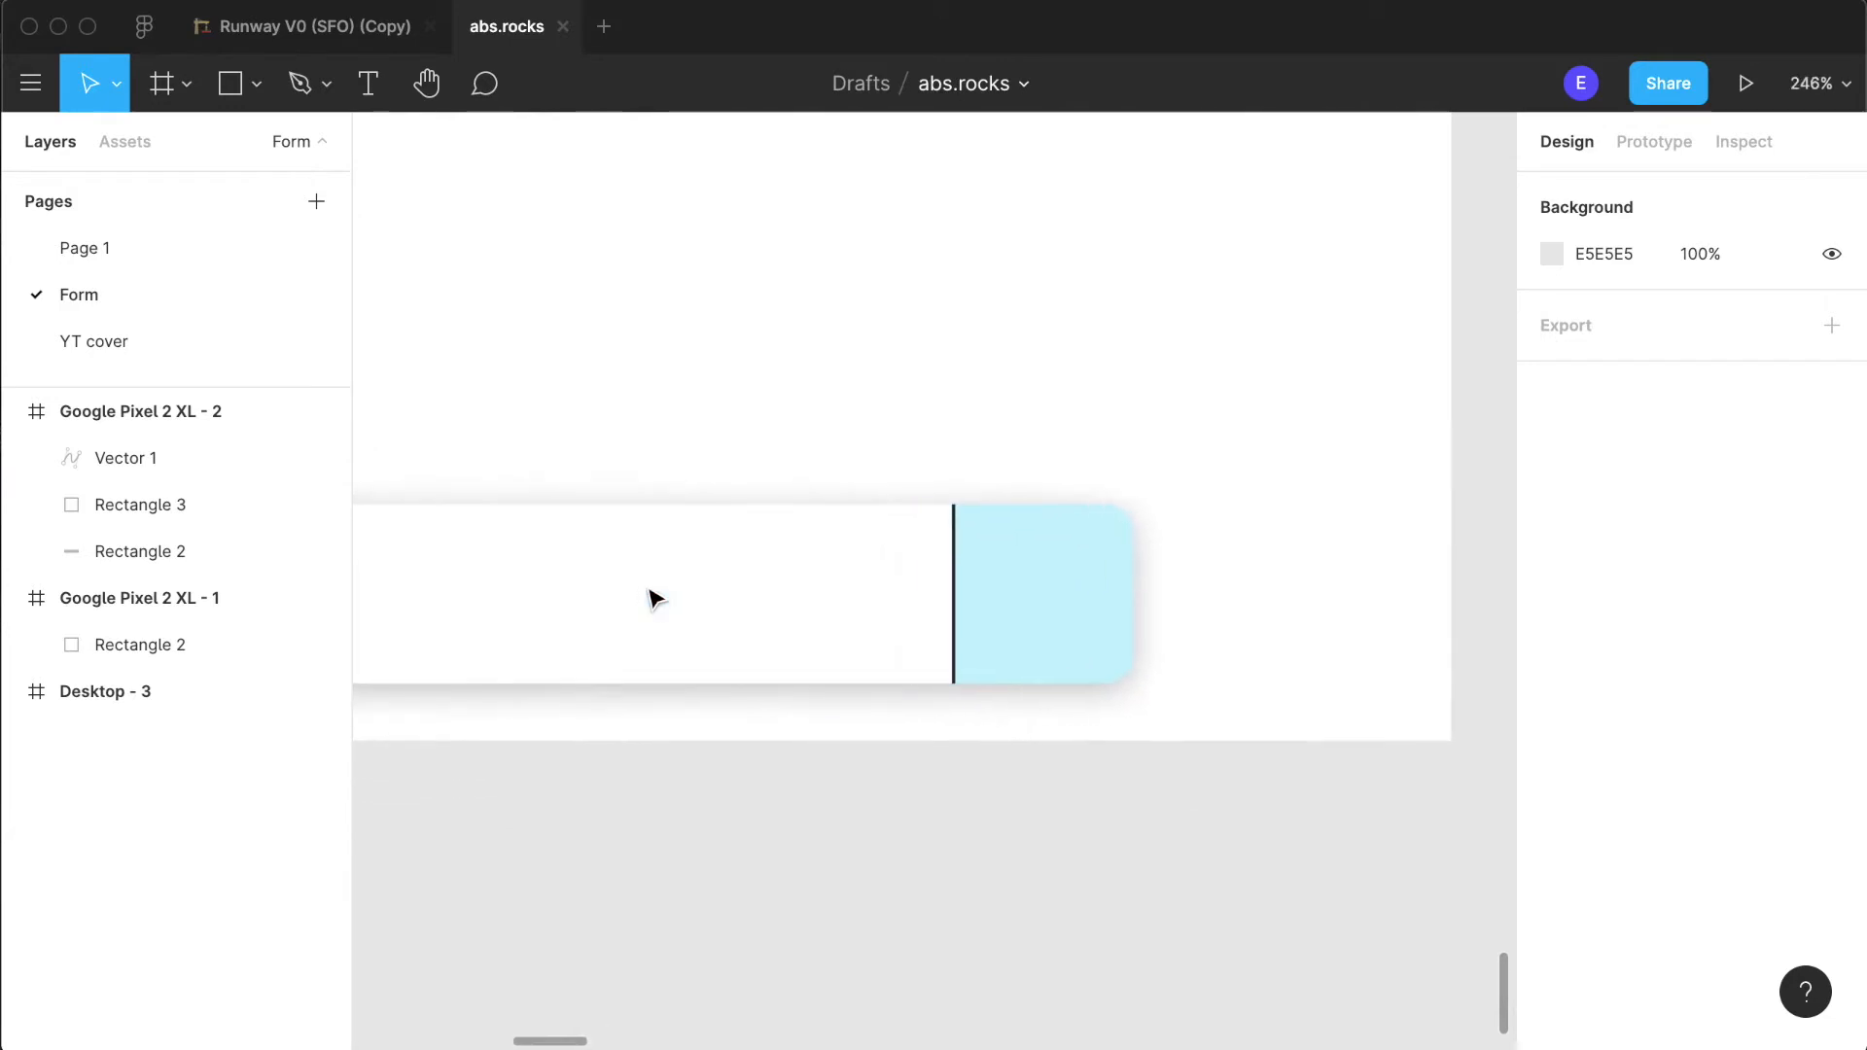
scroll(649, 597, "down", 1)
left_click(1092, 654)
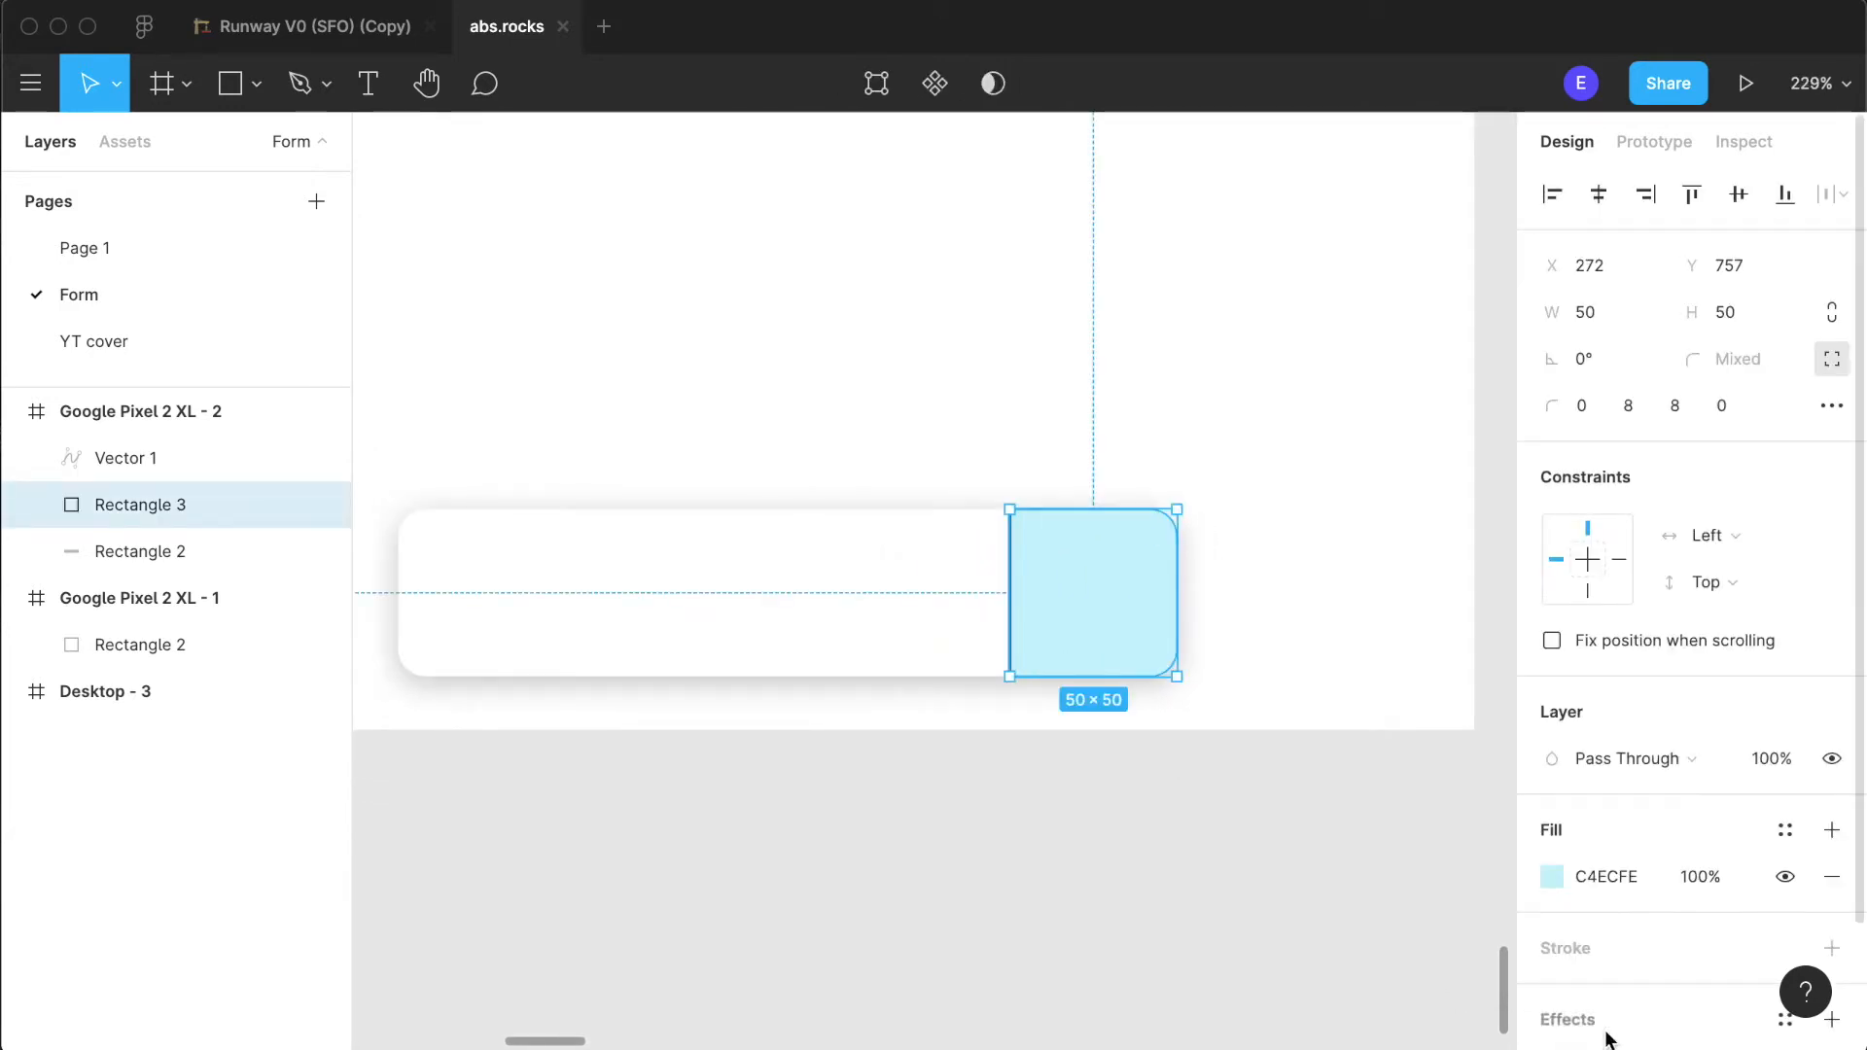
left_click(1552, 878)
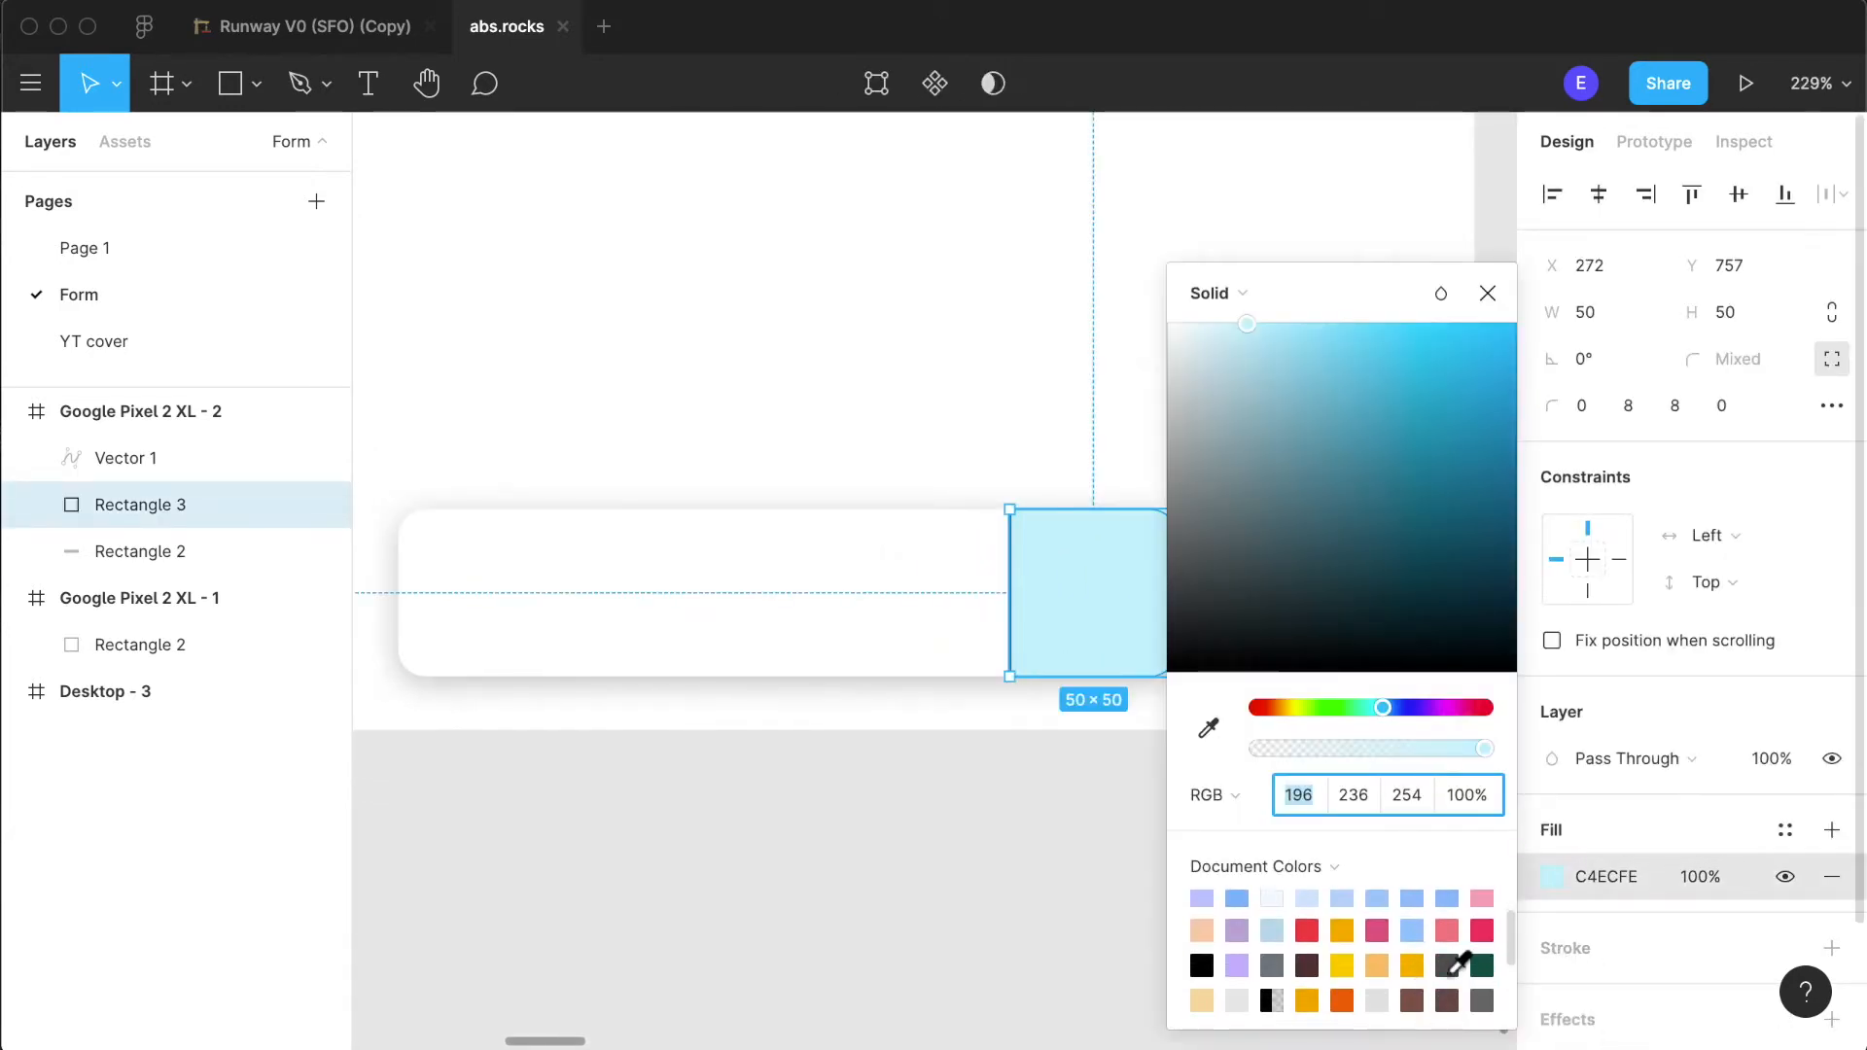
scroll(1458, 962, "up", 1)
left_click(1271, 943)
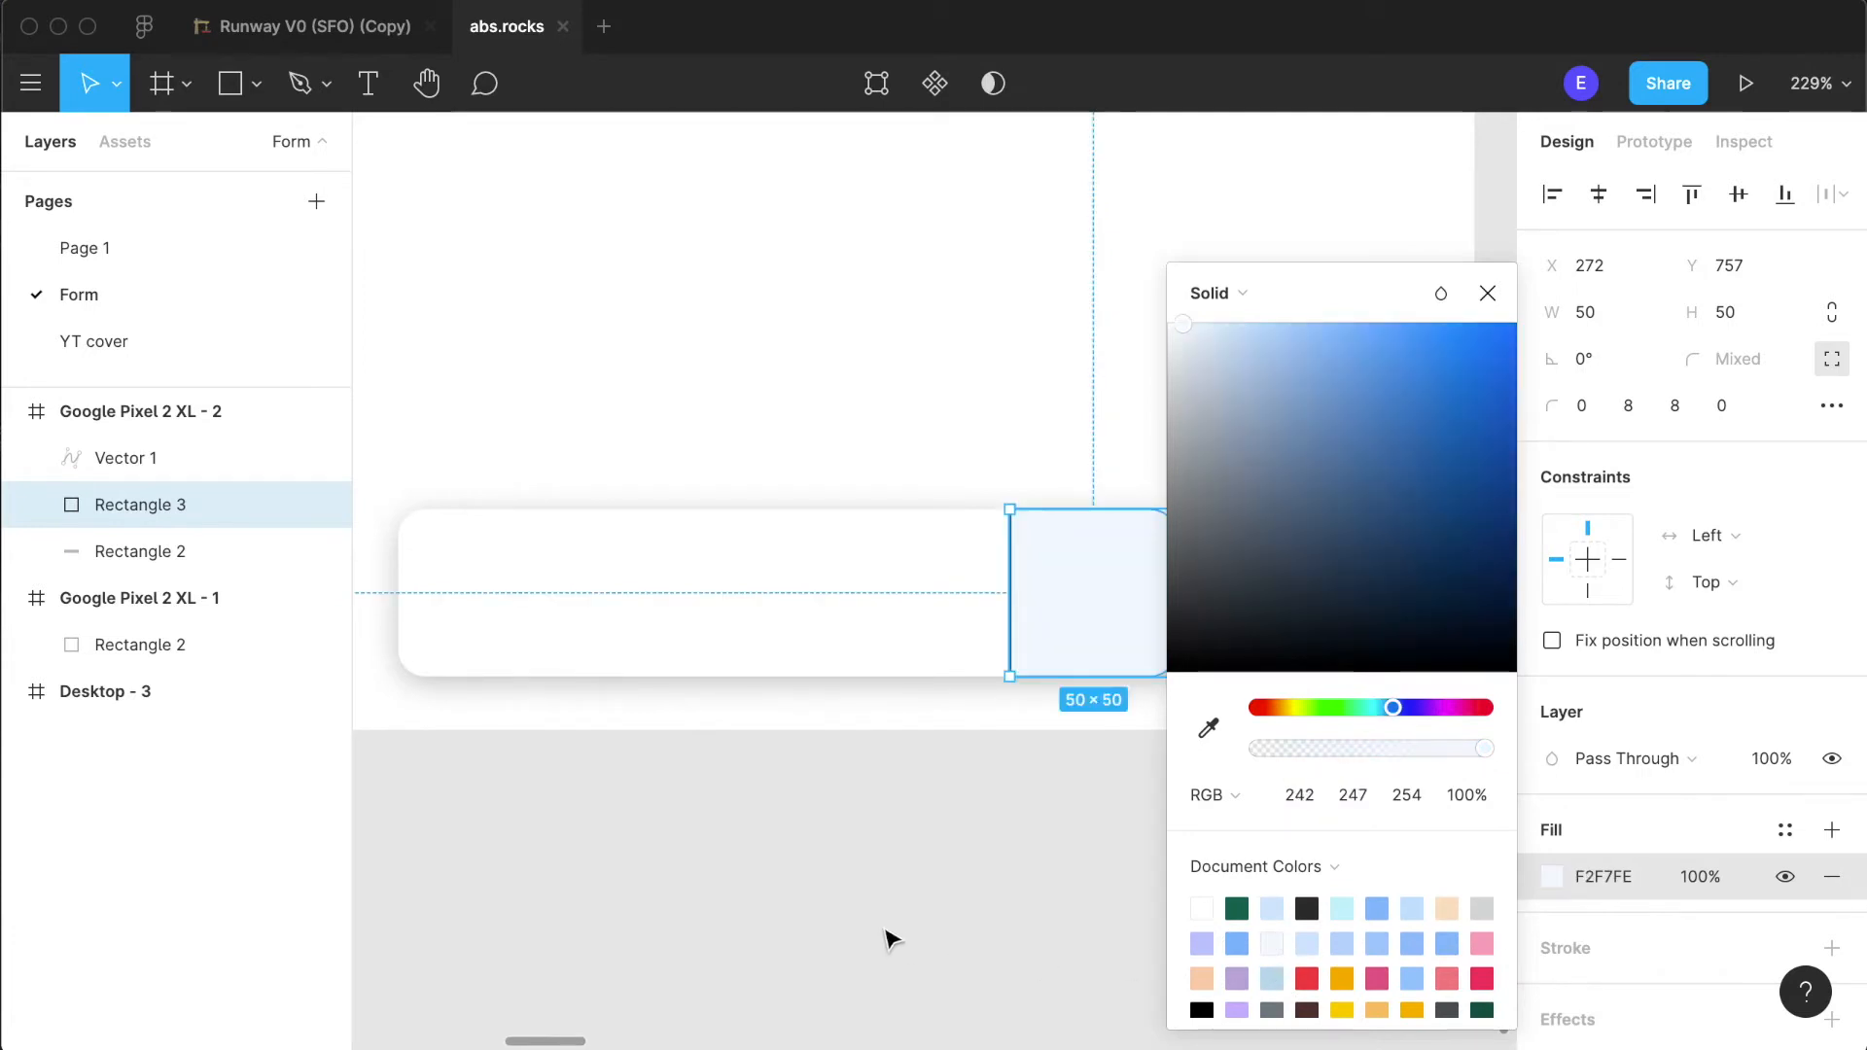
- Close the colour picker, deselect the end square and open the Material Design Icons plugin
left_click(886, 938)
scroll(1338, 809, "down", 5)
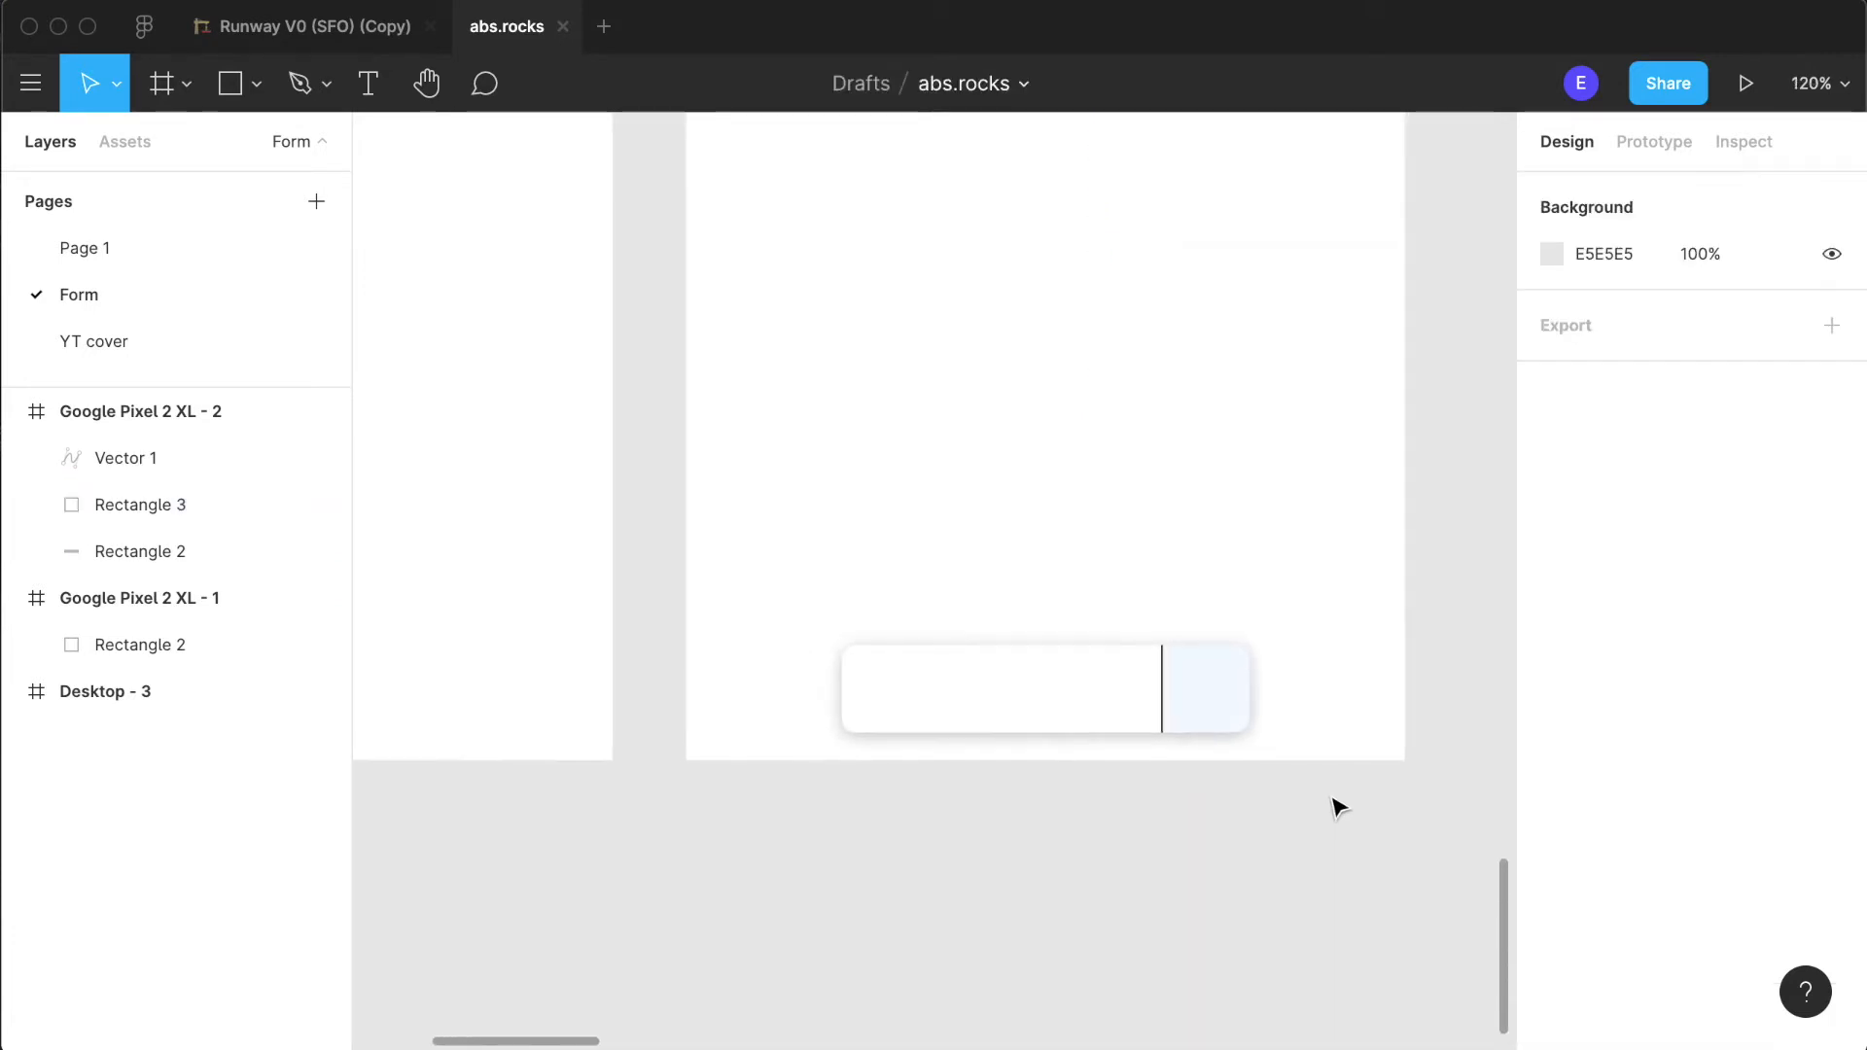
scroll(1333, 804, "right", 2)
scroll(1333, 804, "up", 1)
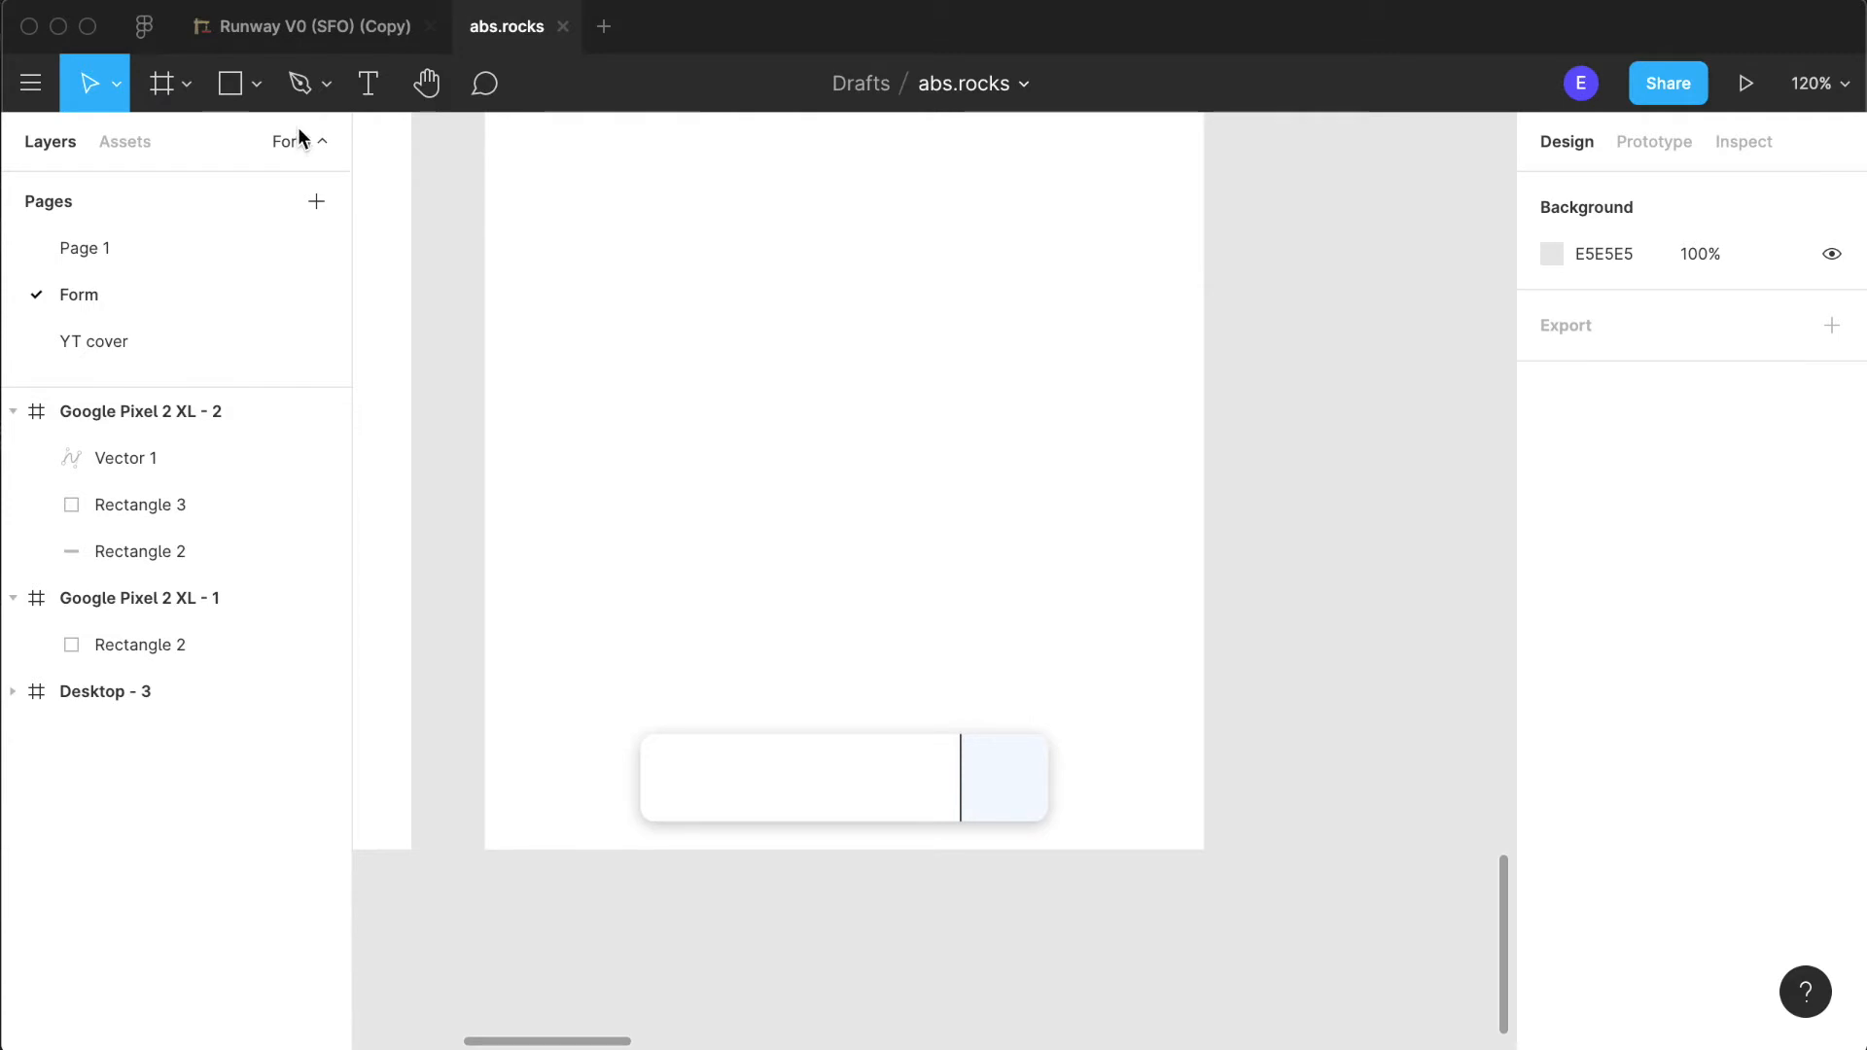
right_click(1070, 844)
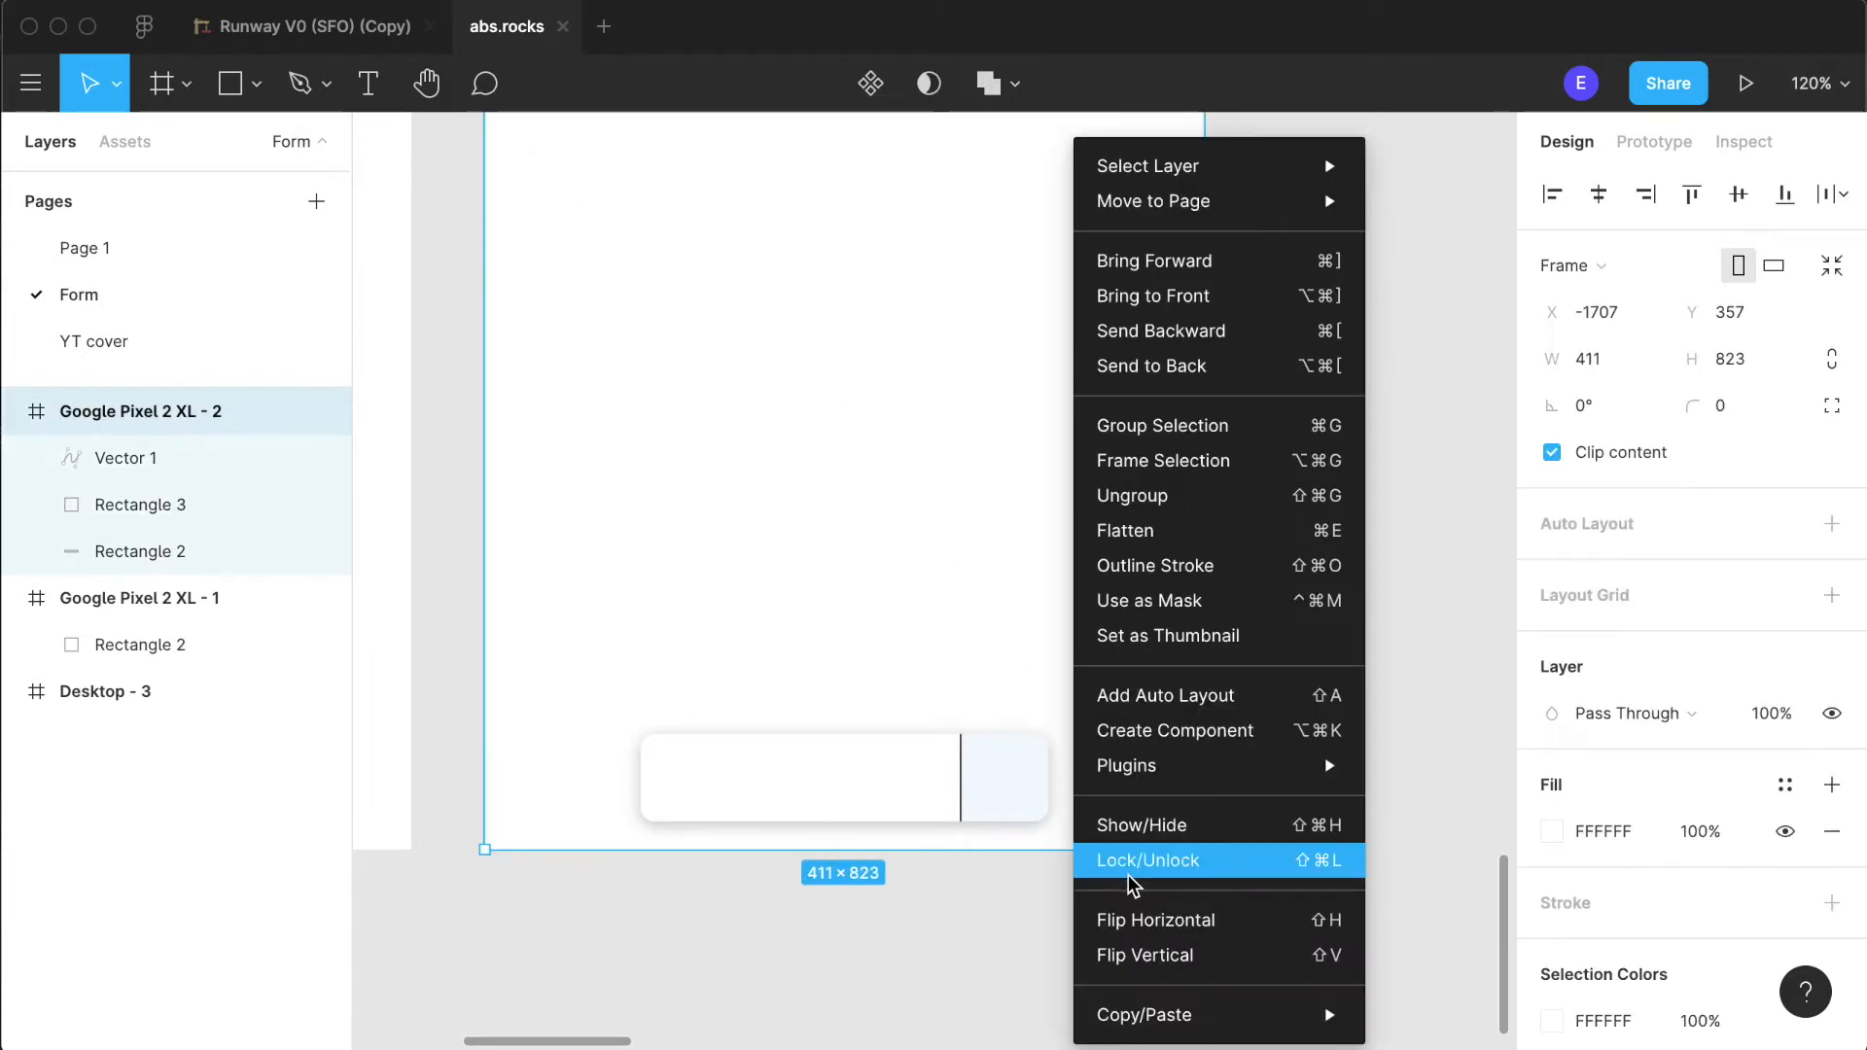
key("Escape")
right_click(928, 975)
mouse_move(1070, 1021)
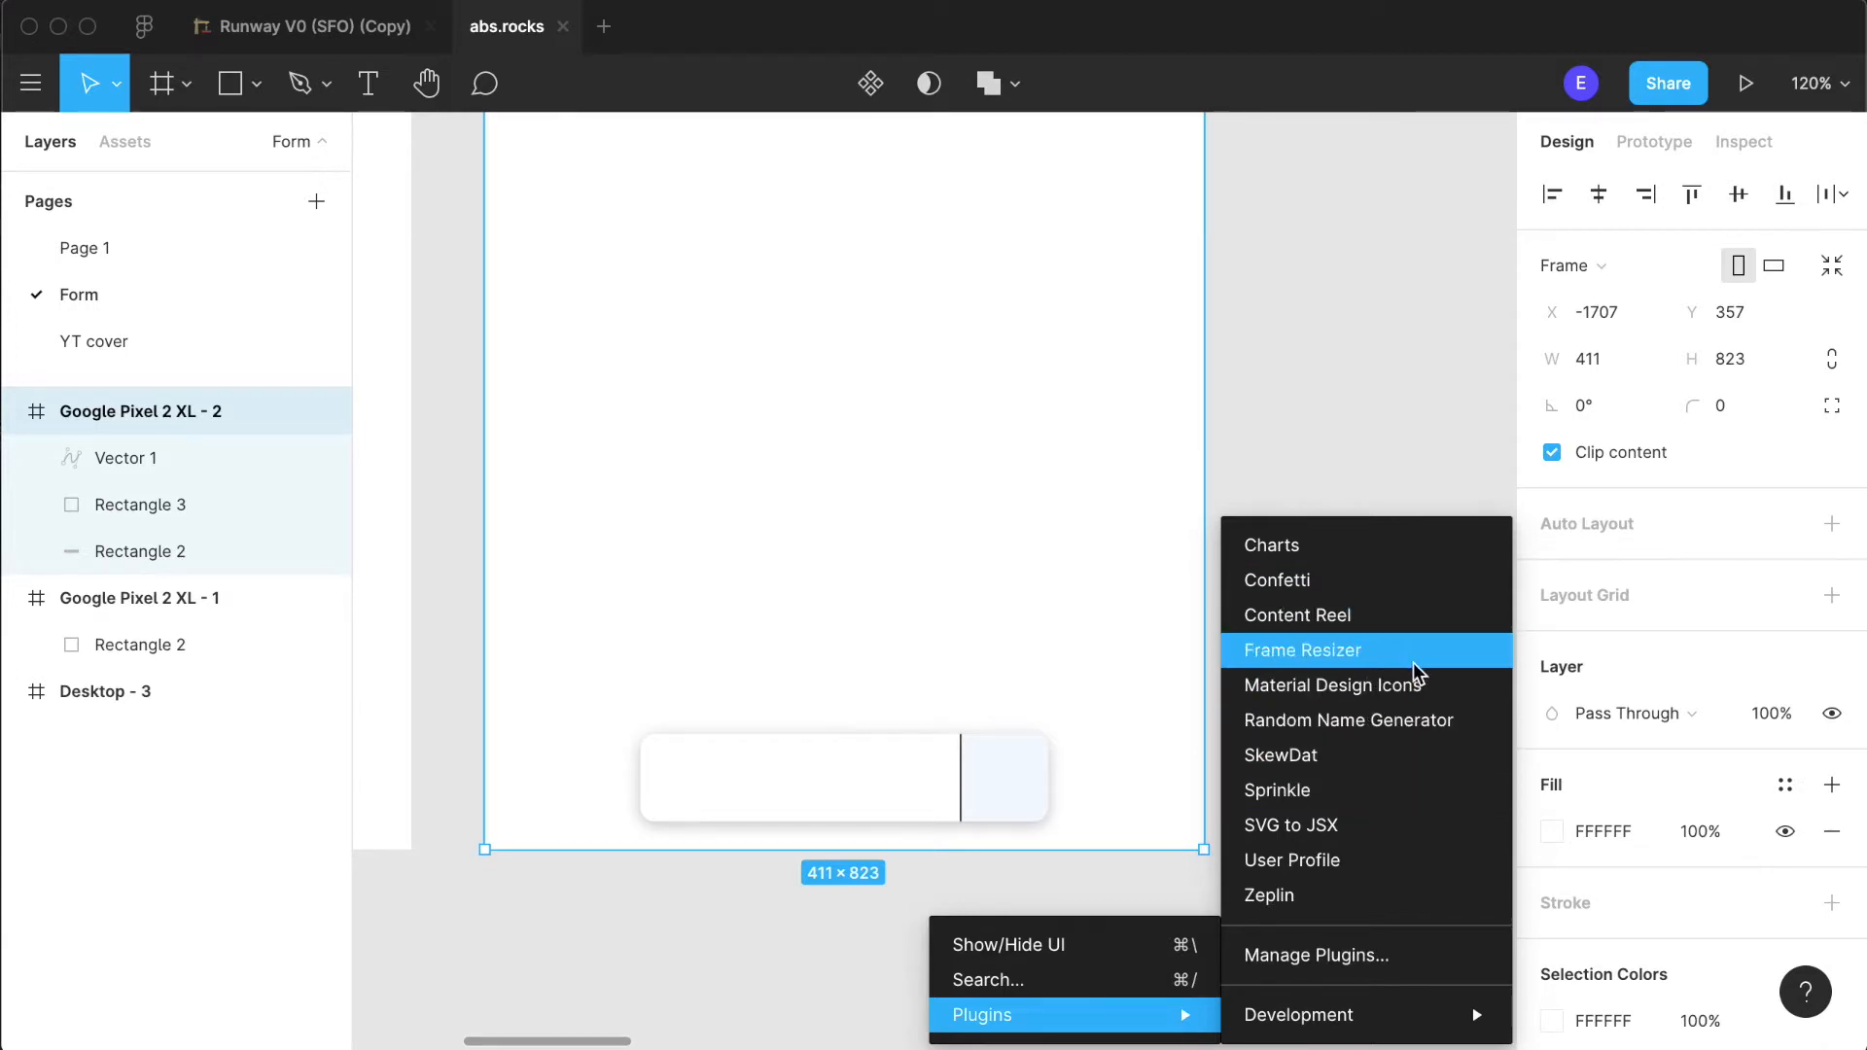
left_click(1422, 689)
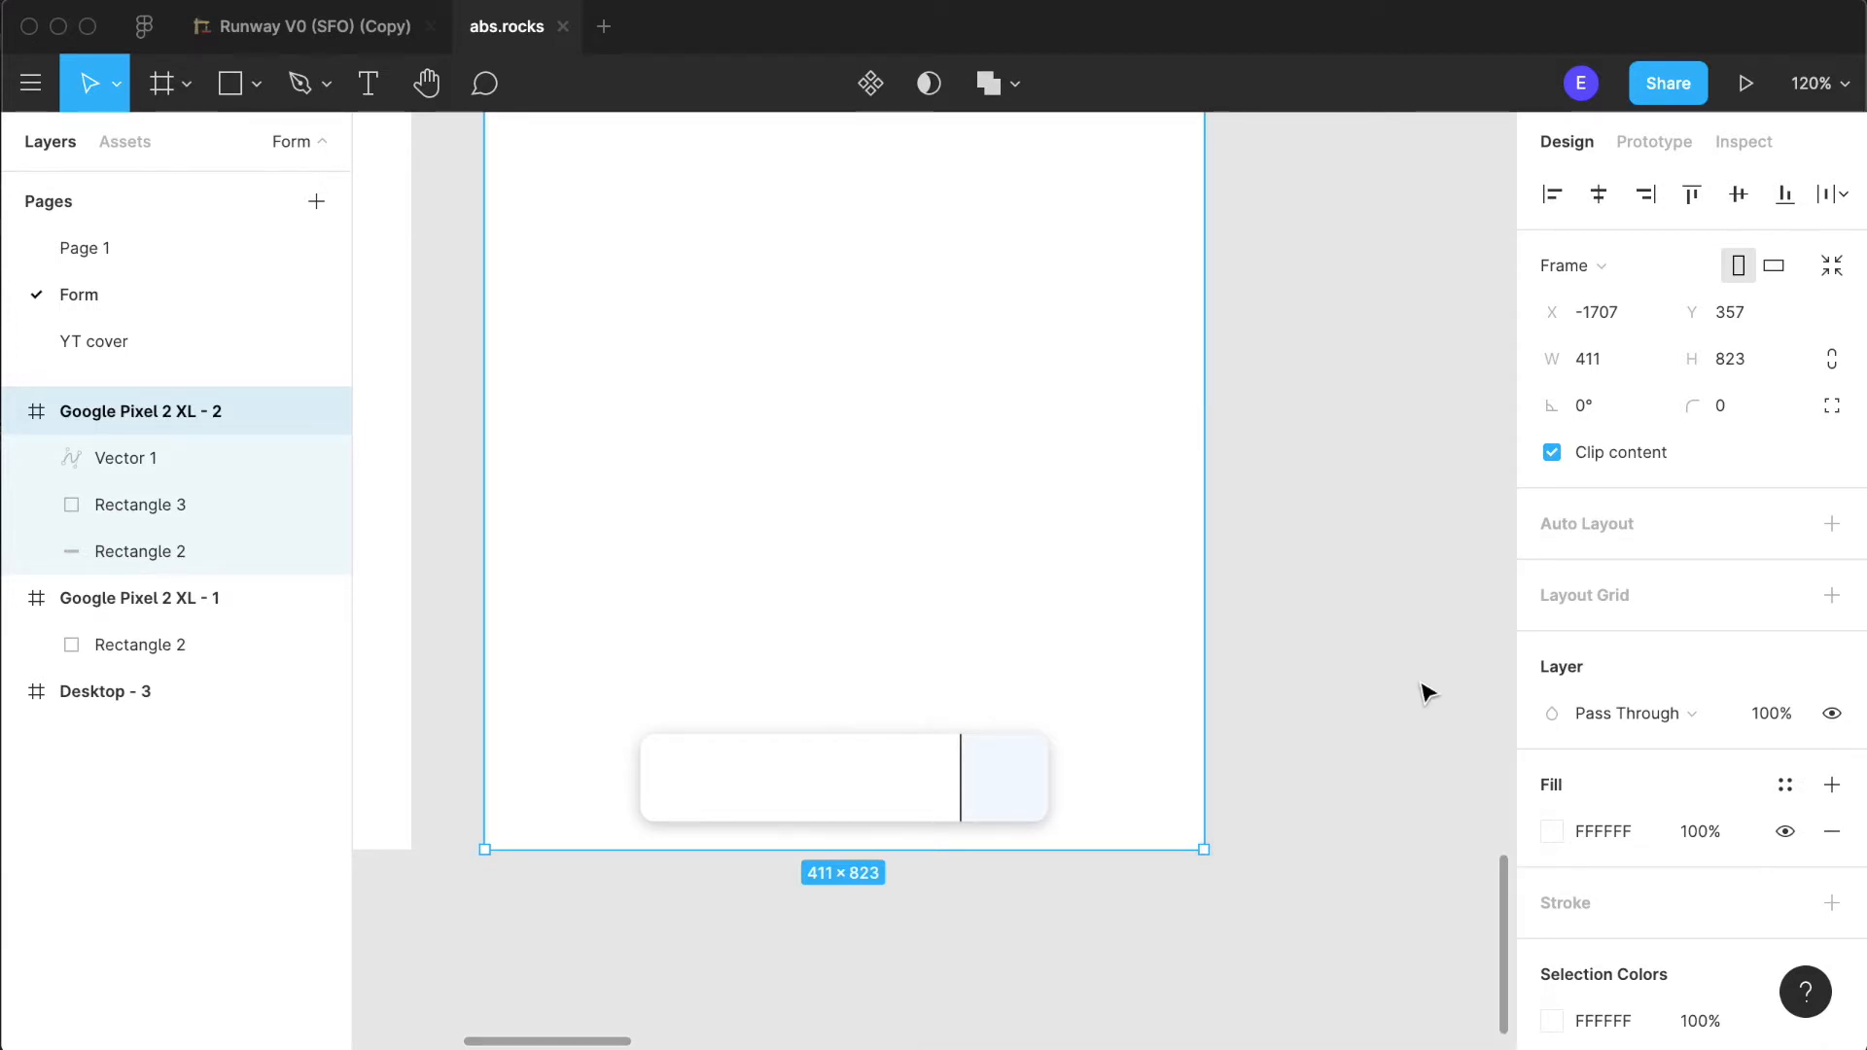
- Search the Material Design Icons for "menu", clear the search and look through the full icon list
left_click(975, 355)
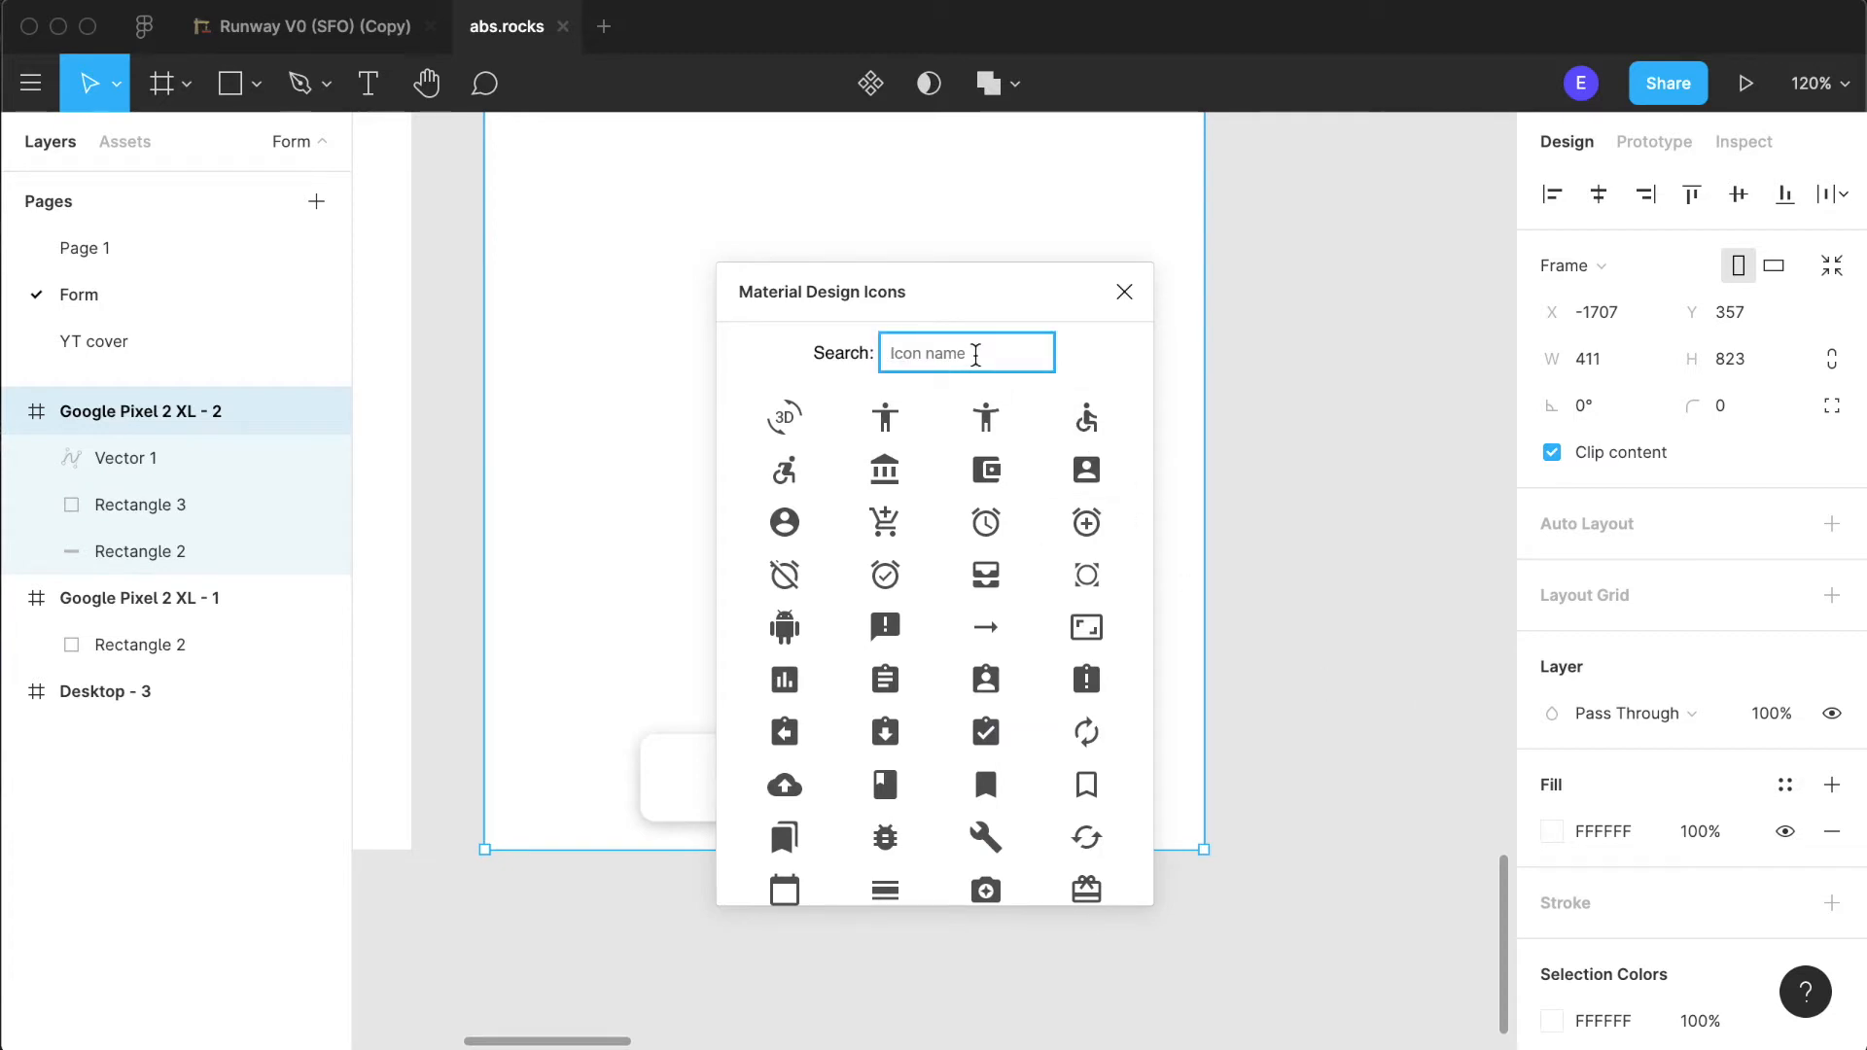
type("menu8")
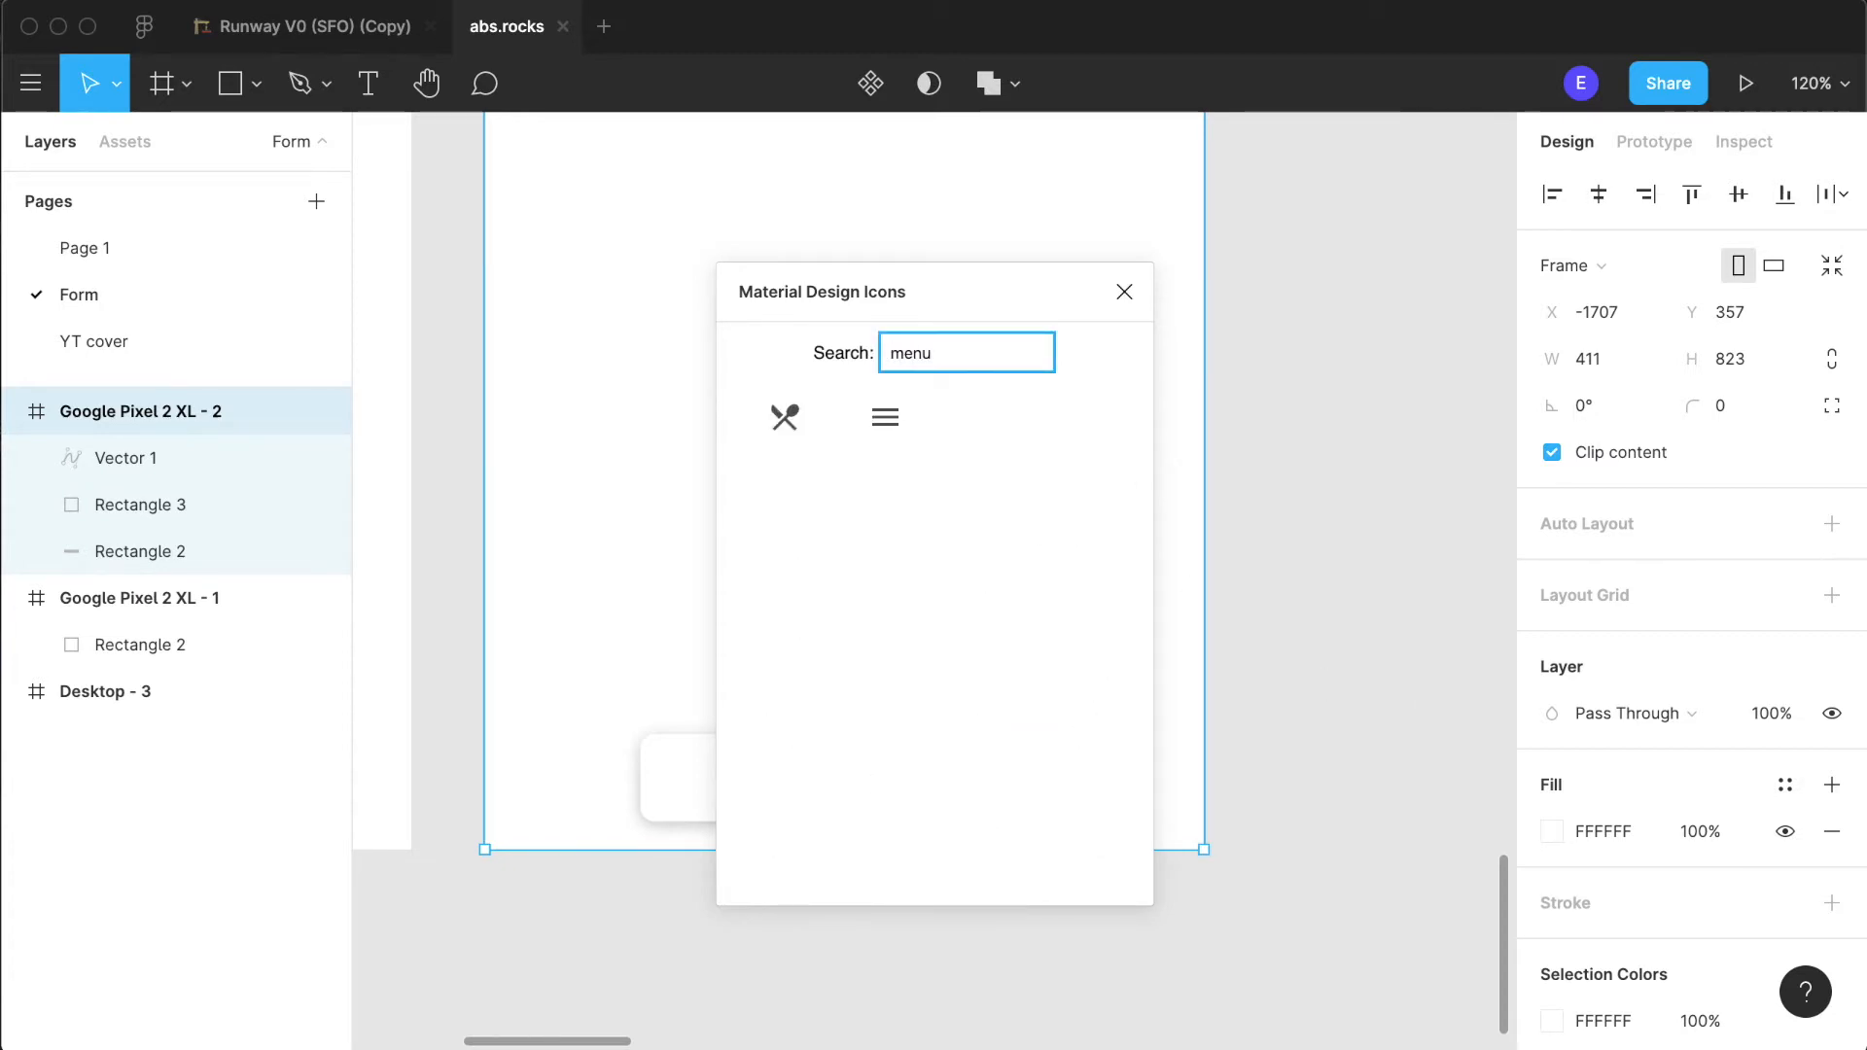
key("BackSpace")
key("BackSpace")
key("BackSpace")
key("BackSpace")
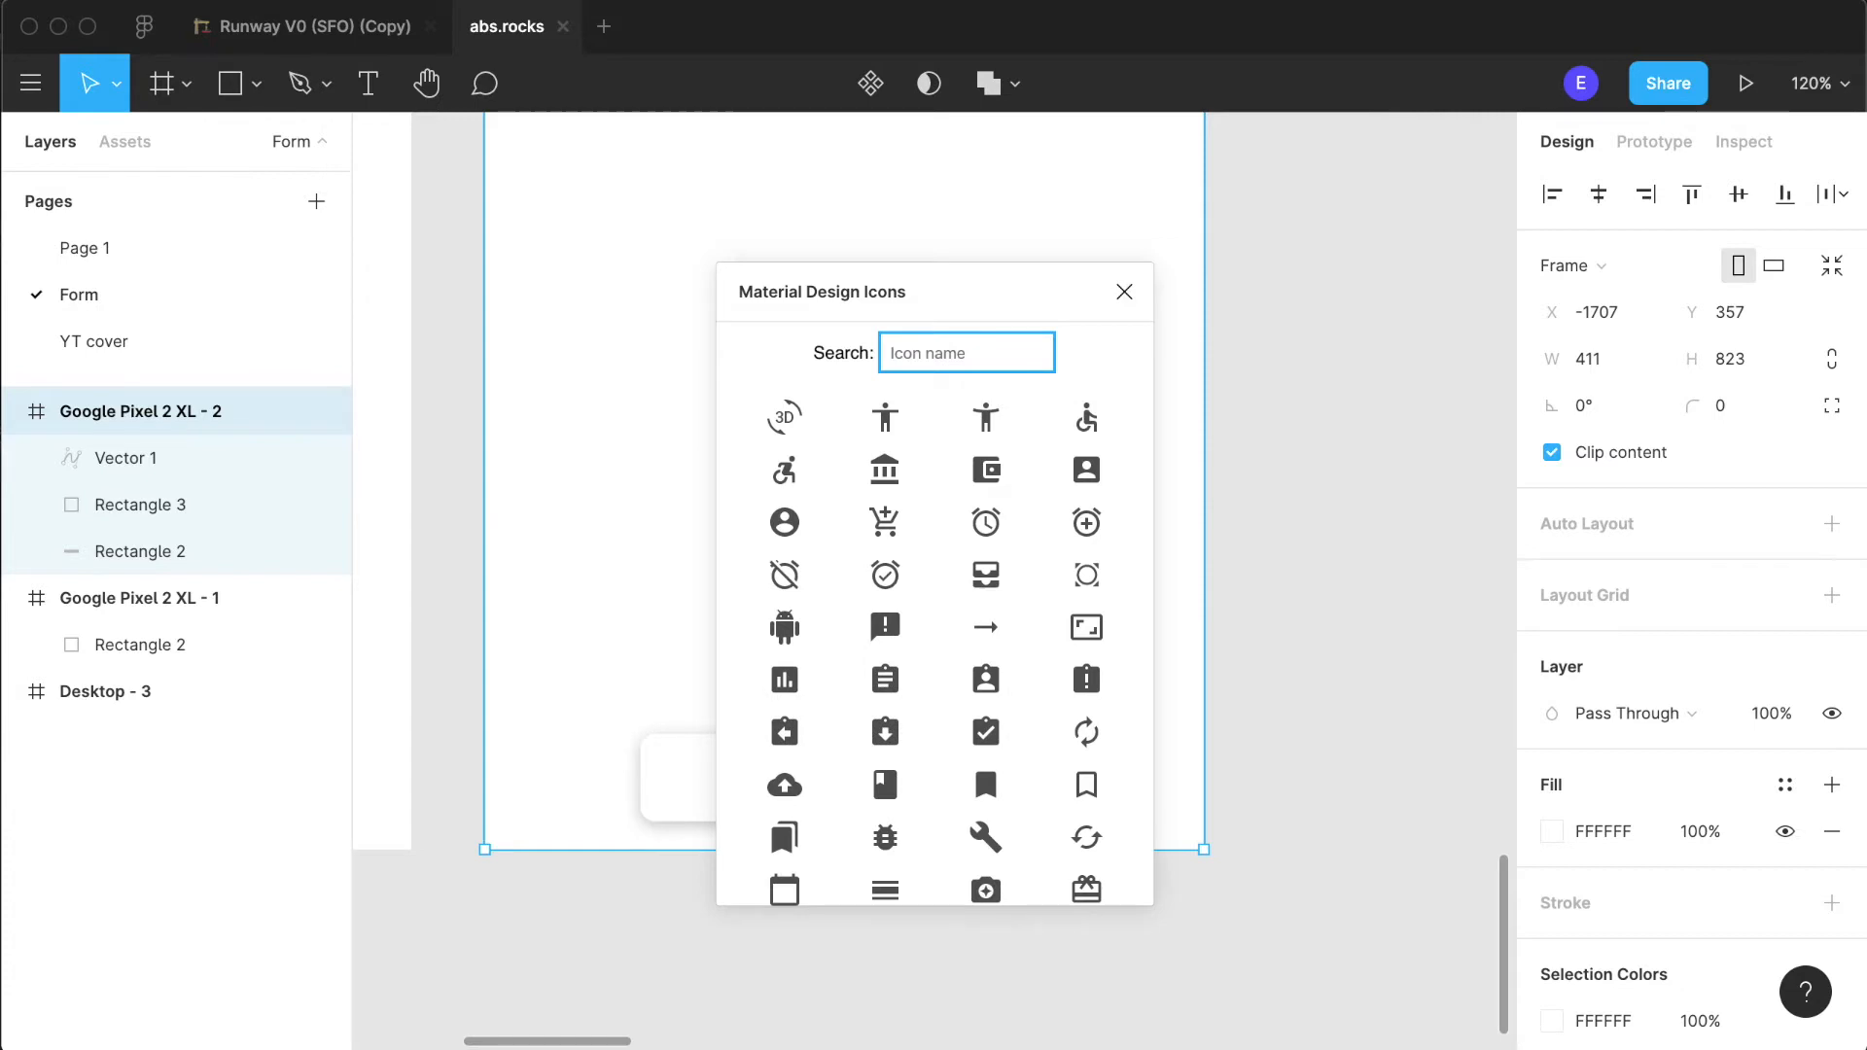
type("do")
key("BackSpace")
key("BackSpace")
scroll(1128, 804, "down", 6)
scroll(984, 778, "down", 5)
scroll(907, 473, "down", 5)
scroll(910, 526, "down", 6)
scroll(909, 526, "down", 4)
- Search the Material Design Icons for "more" and insert the vertical three-dot icon
type("more")
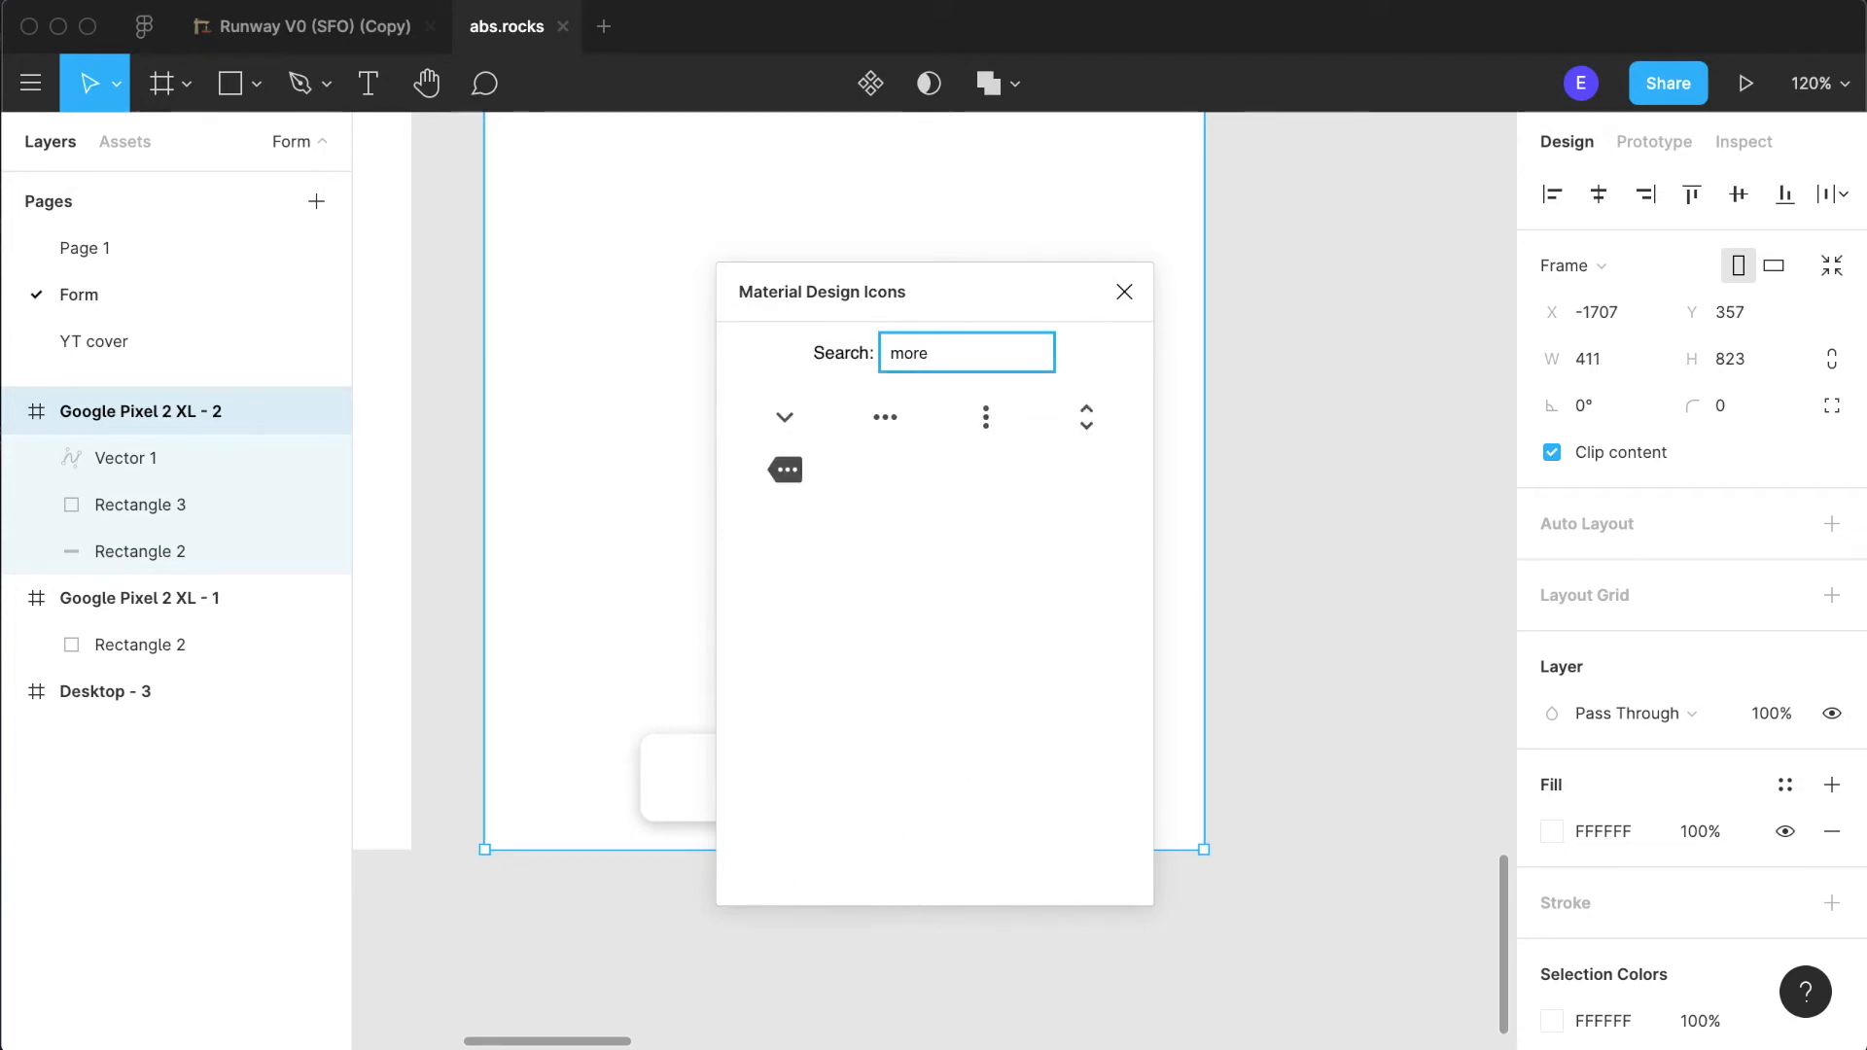
left_click(970, 442)
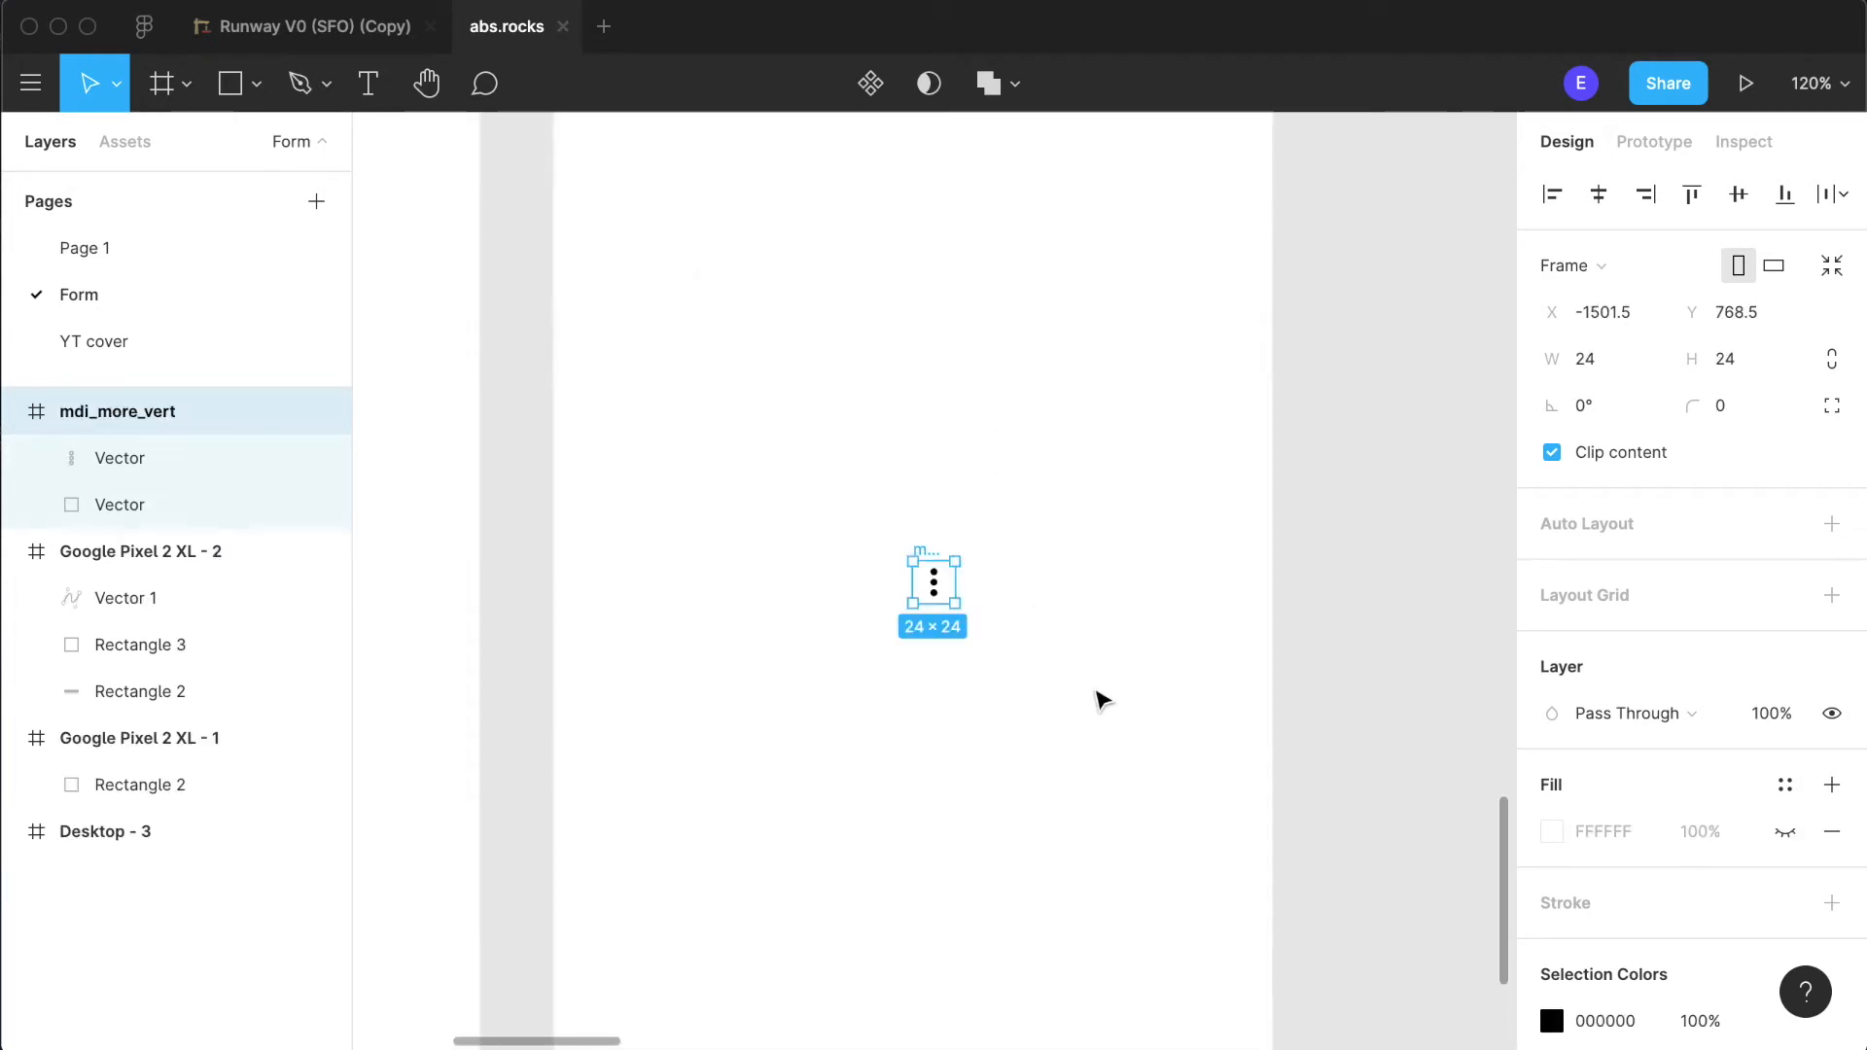
scroll(1100, 696, "down", 5)
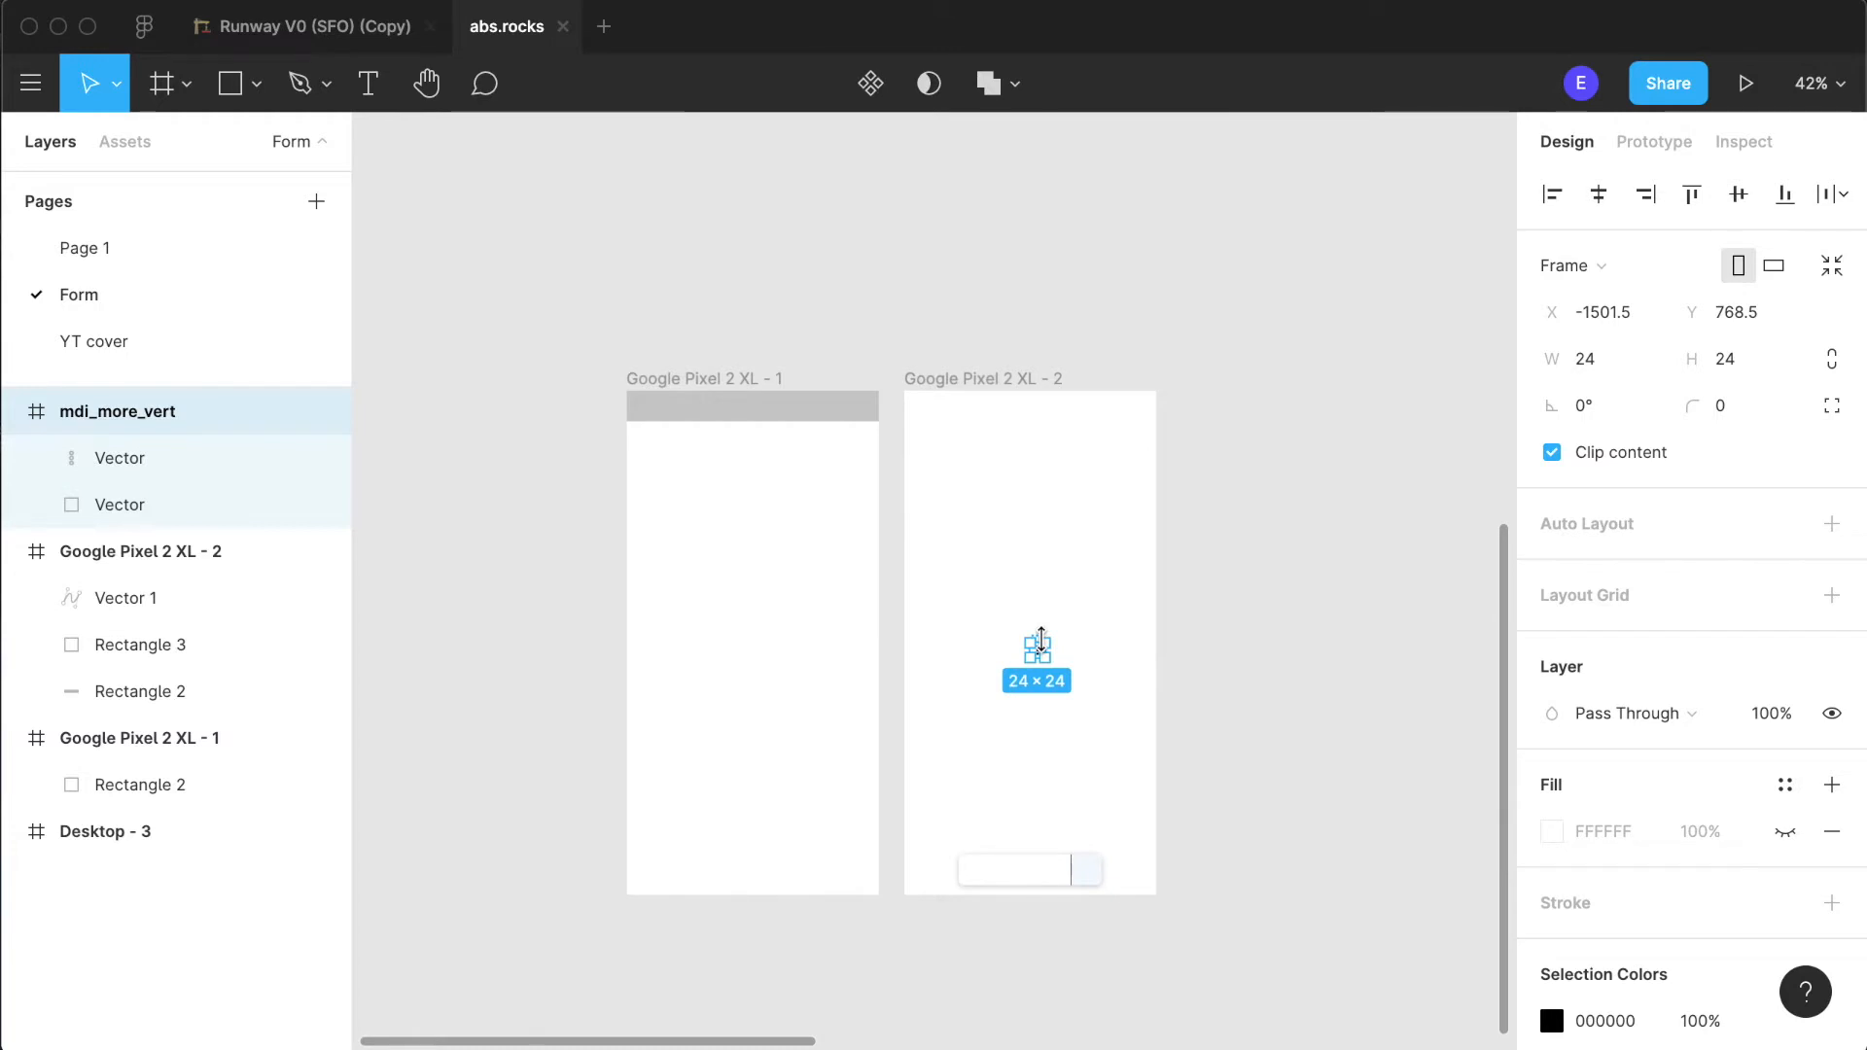
scroll(1038, 639, "up", 5)
- Move the three-dot vector out of its icon frame onto the pale blue end square and delete the leftover icon frame
left_click_drag(1039, 661, 1150, 991)
scroll(1212, 975, "down", 6)
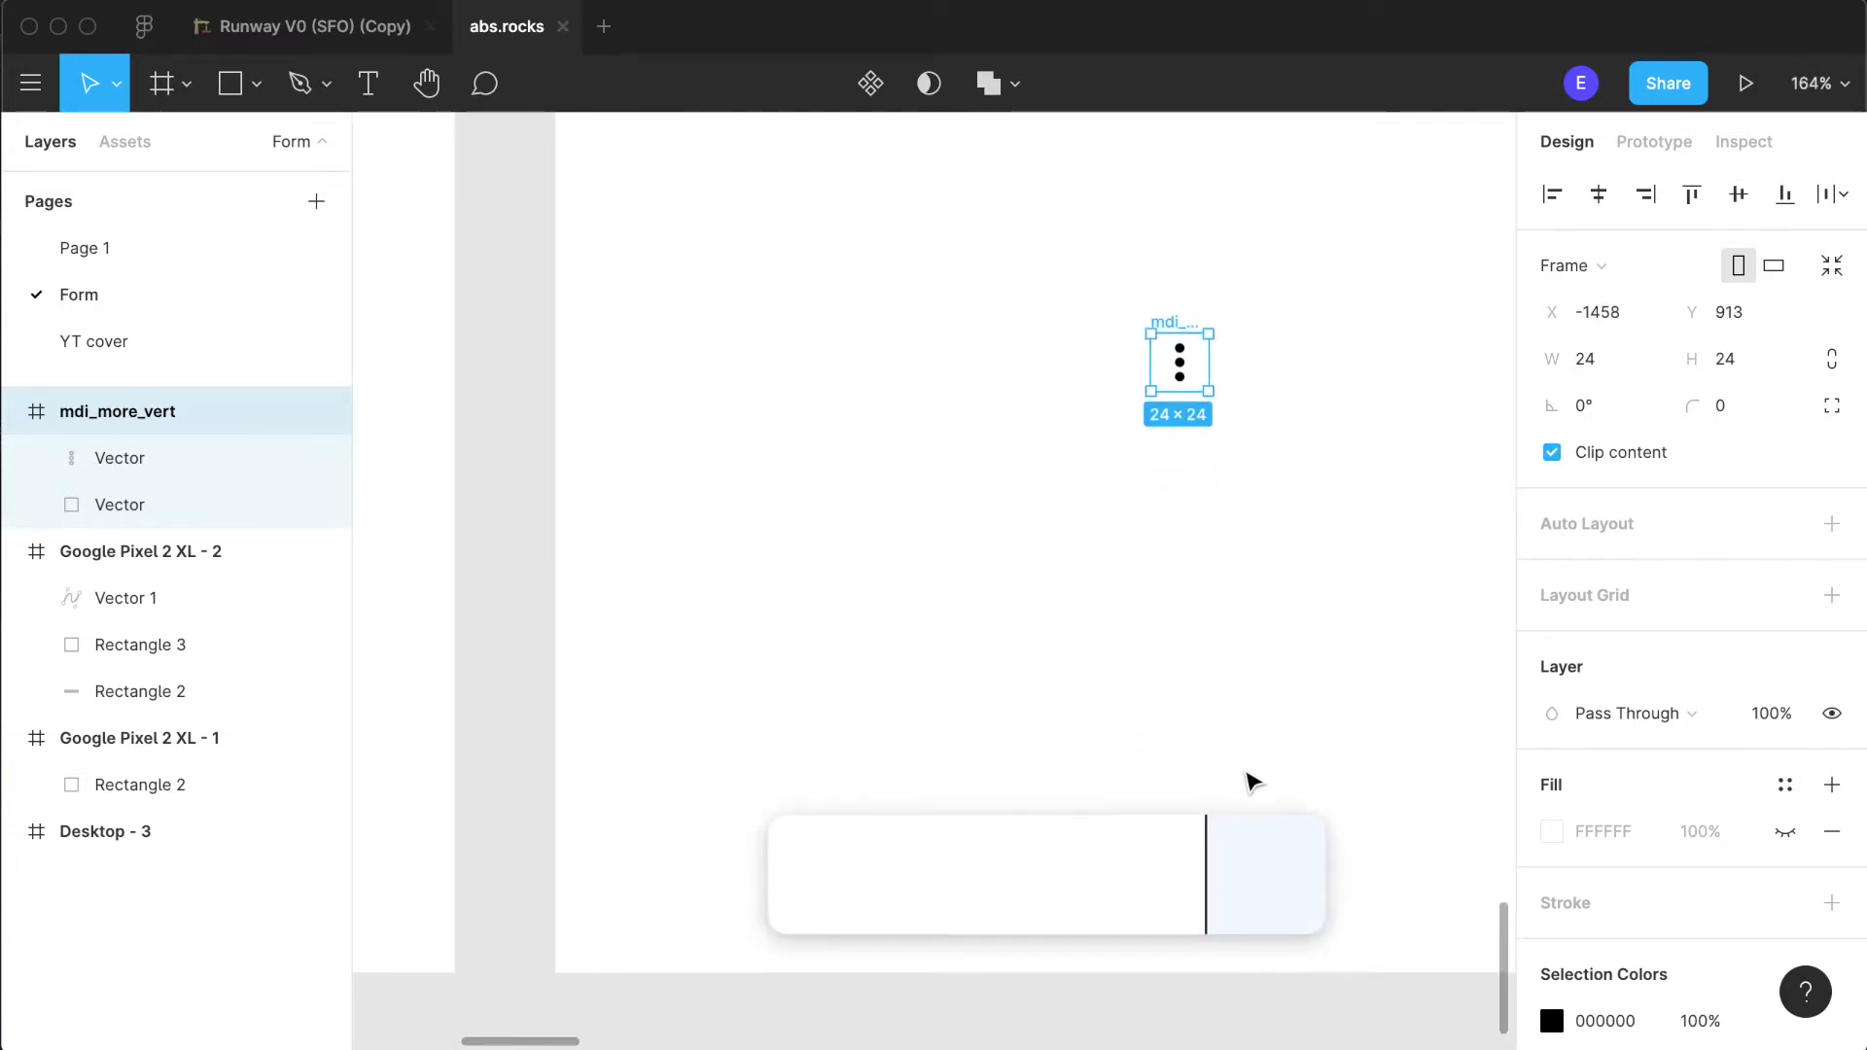
scroll(1247, 779, "right", 2)
scroll(1089, 374, "down", 4)
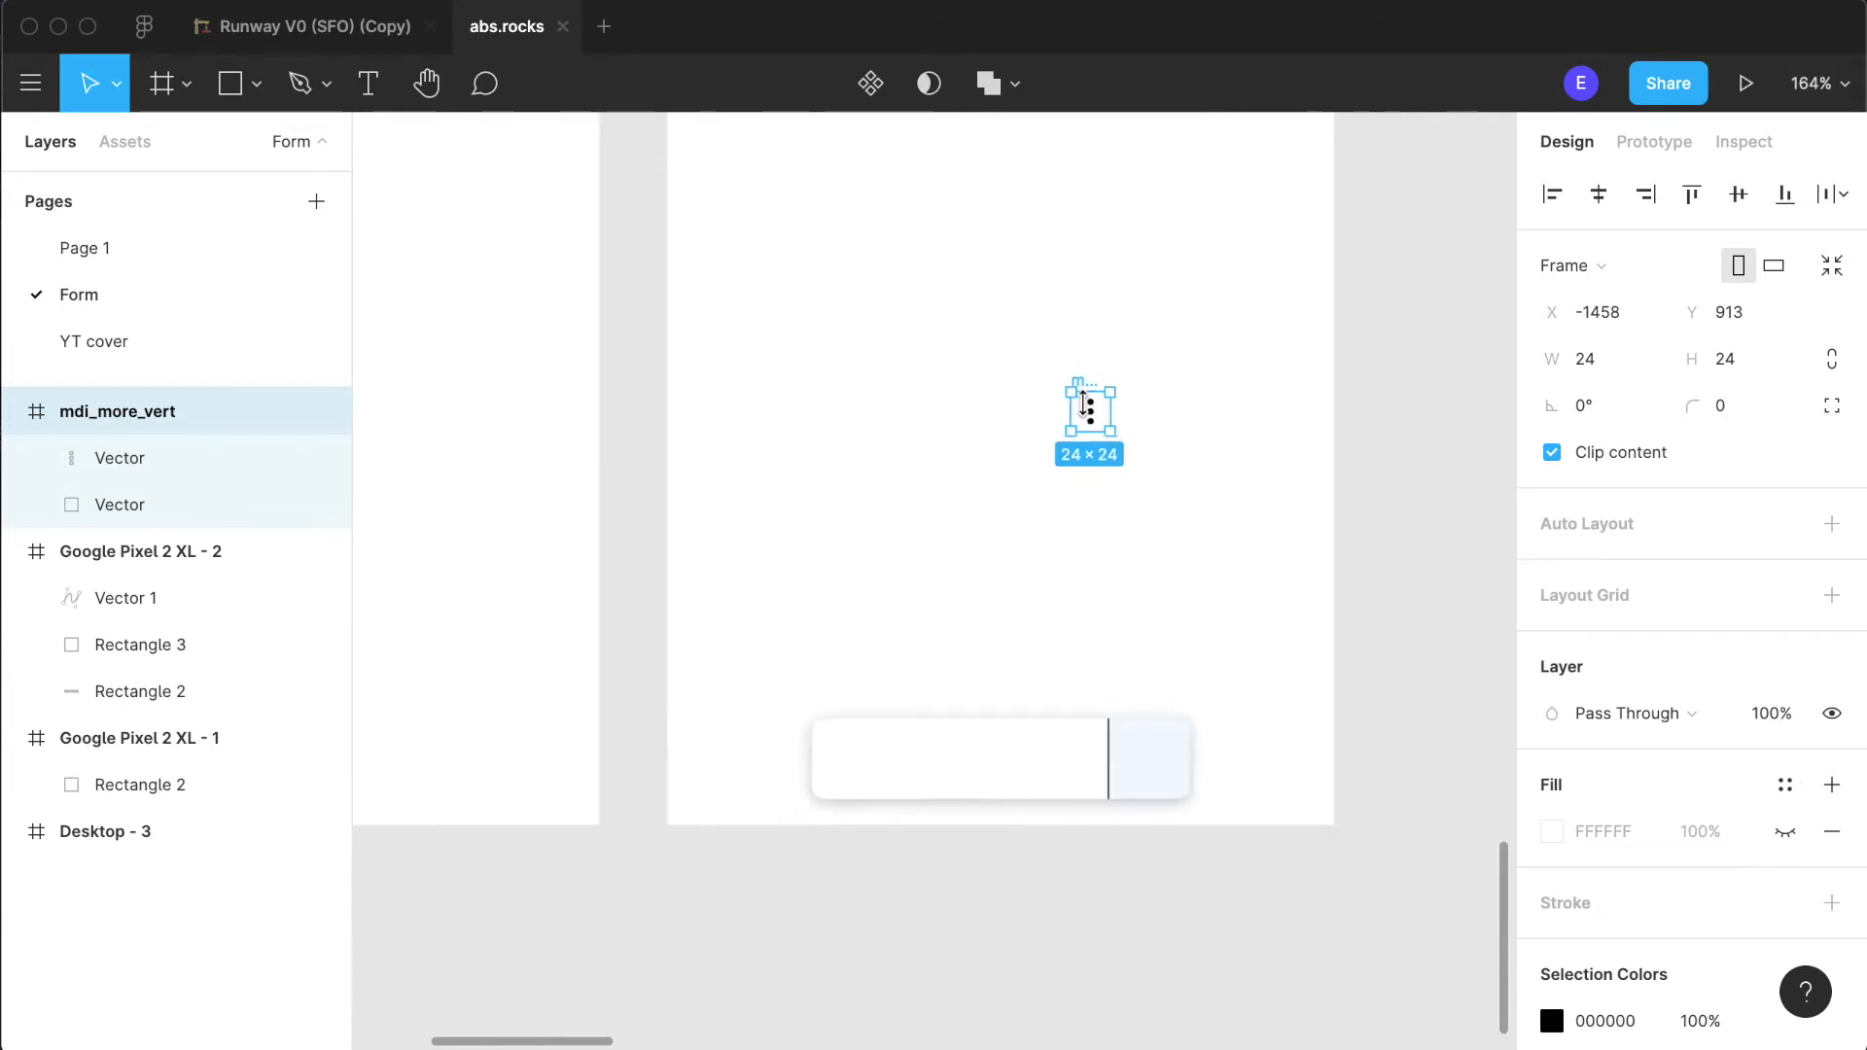
left_click(1409, 416)
left_click_drag(1088, 410, 1147, 729)
left_click(1393, 464)
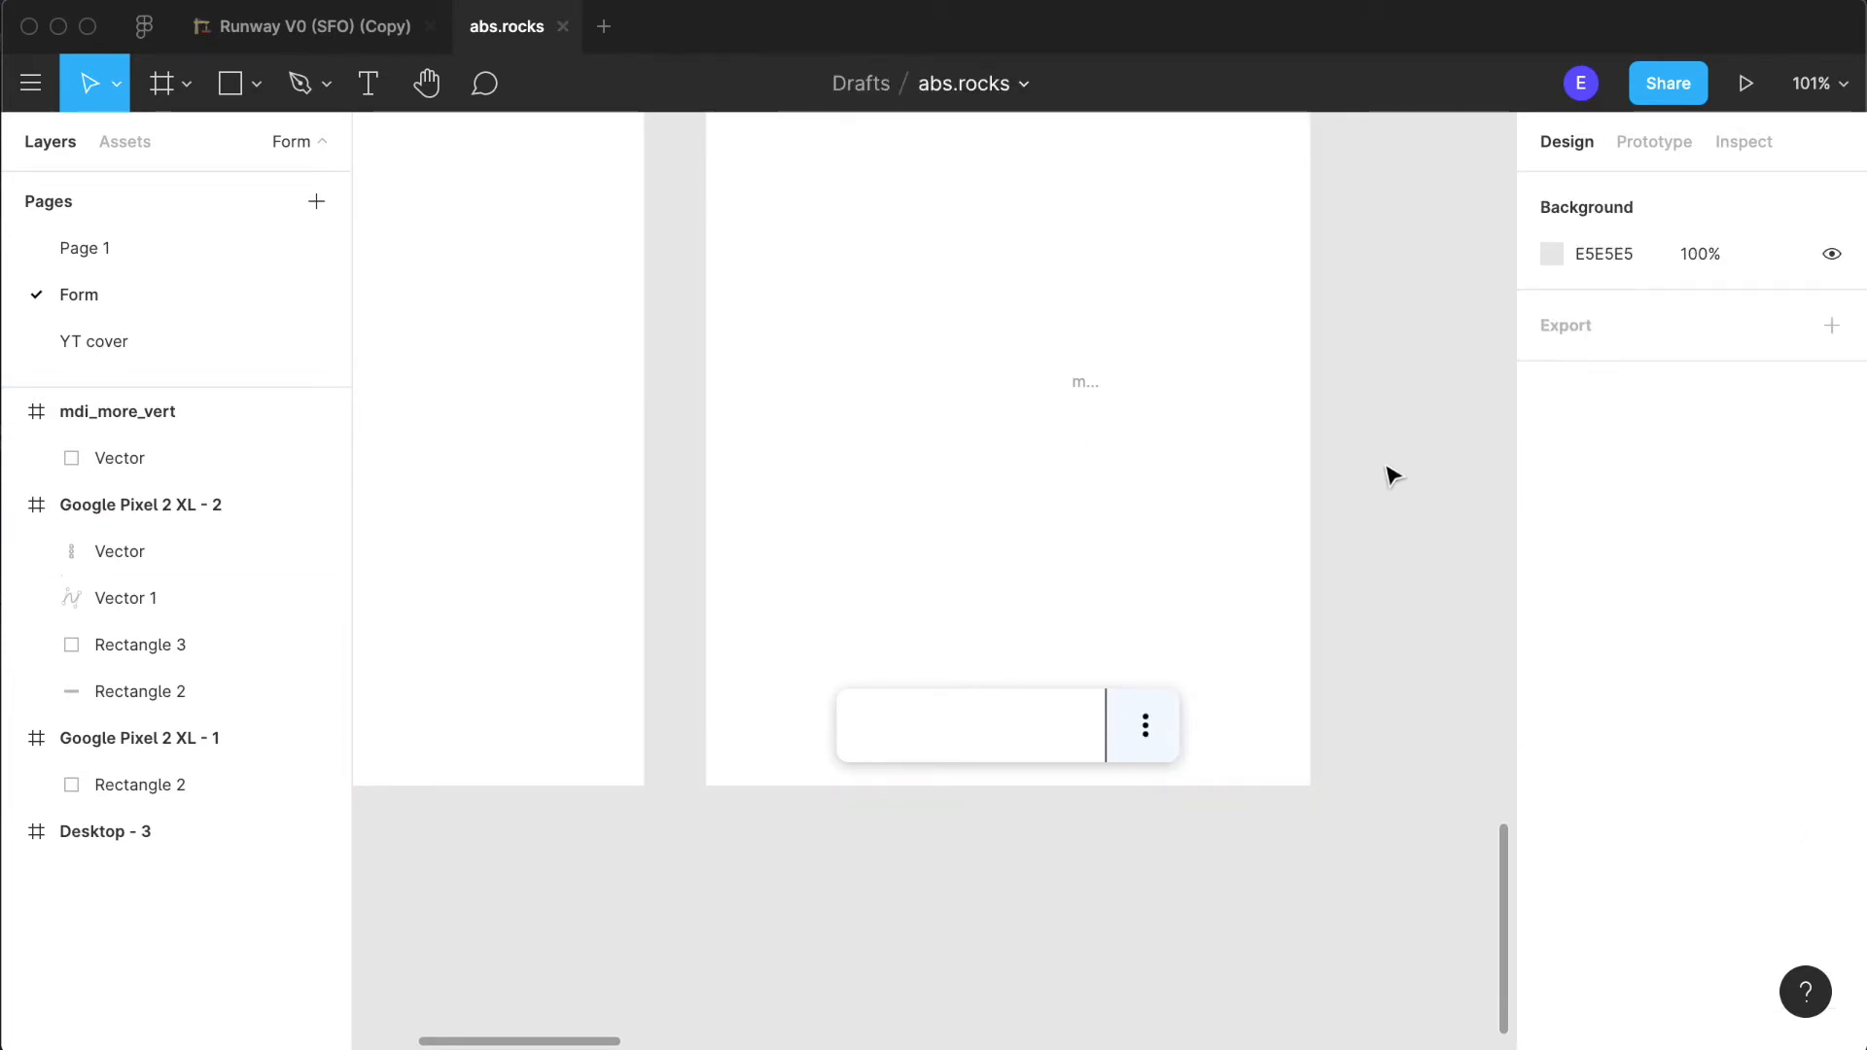
left_click(1074, 381)
key("Delete")
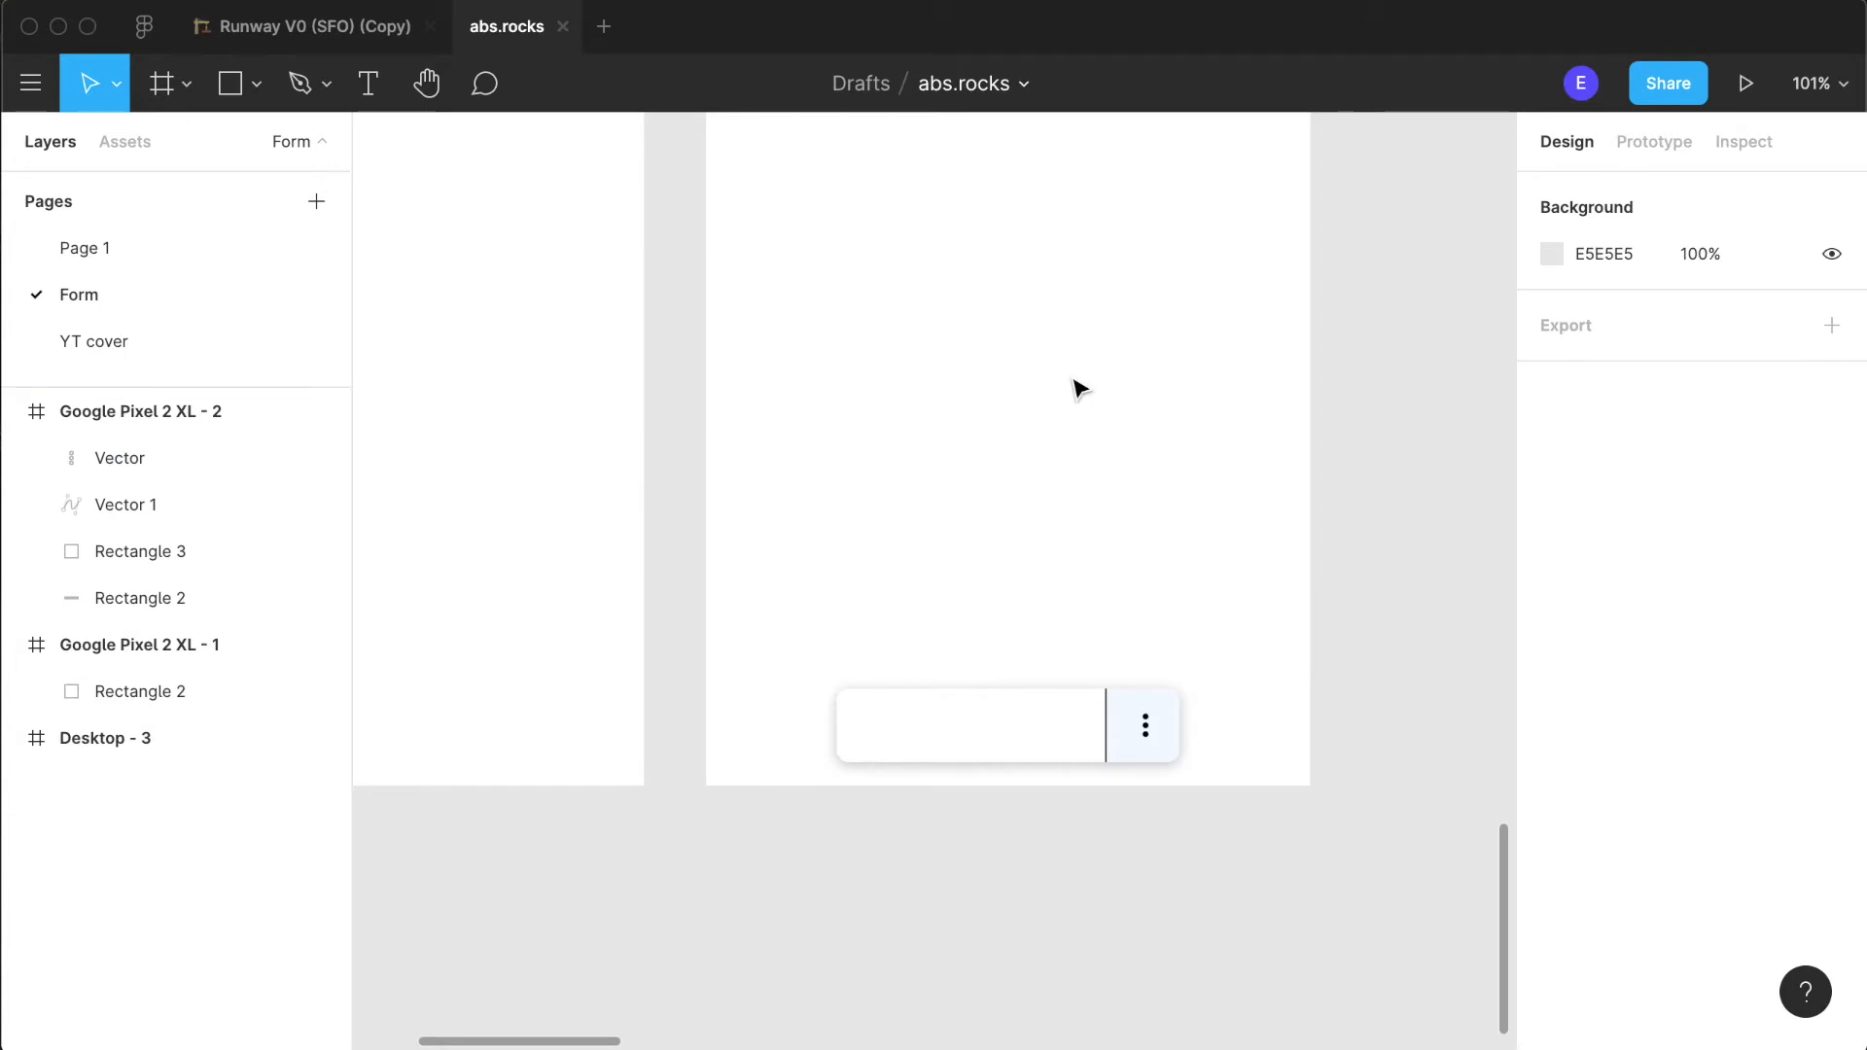
- Group the three-dot vector with the pale blue end square
scroll(1141, 906, "up", 5)
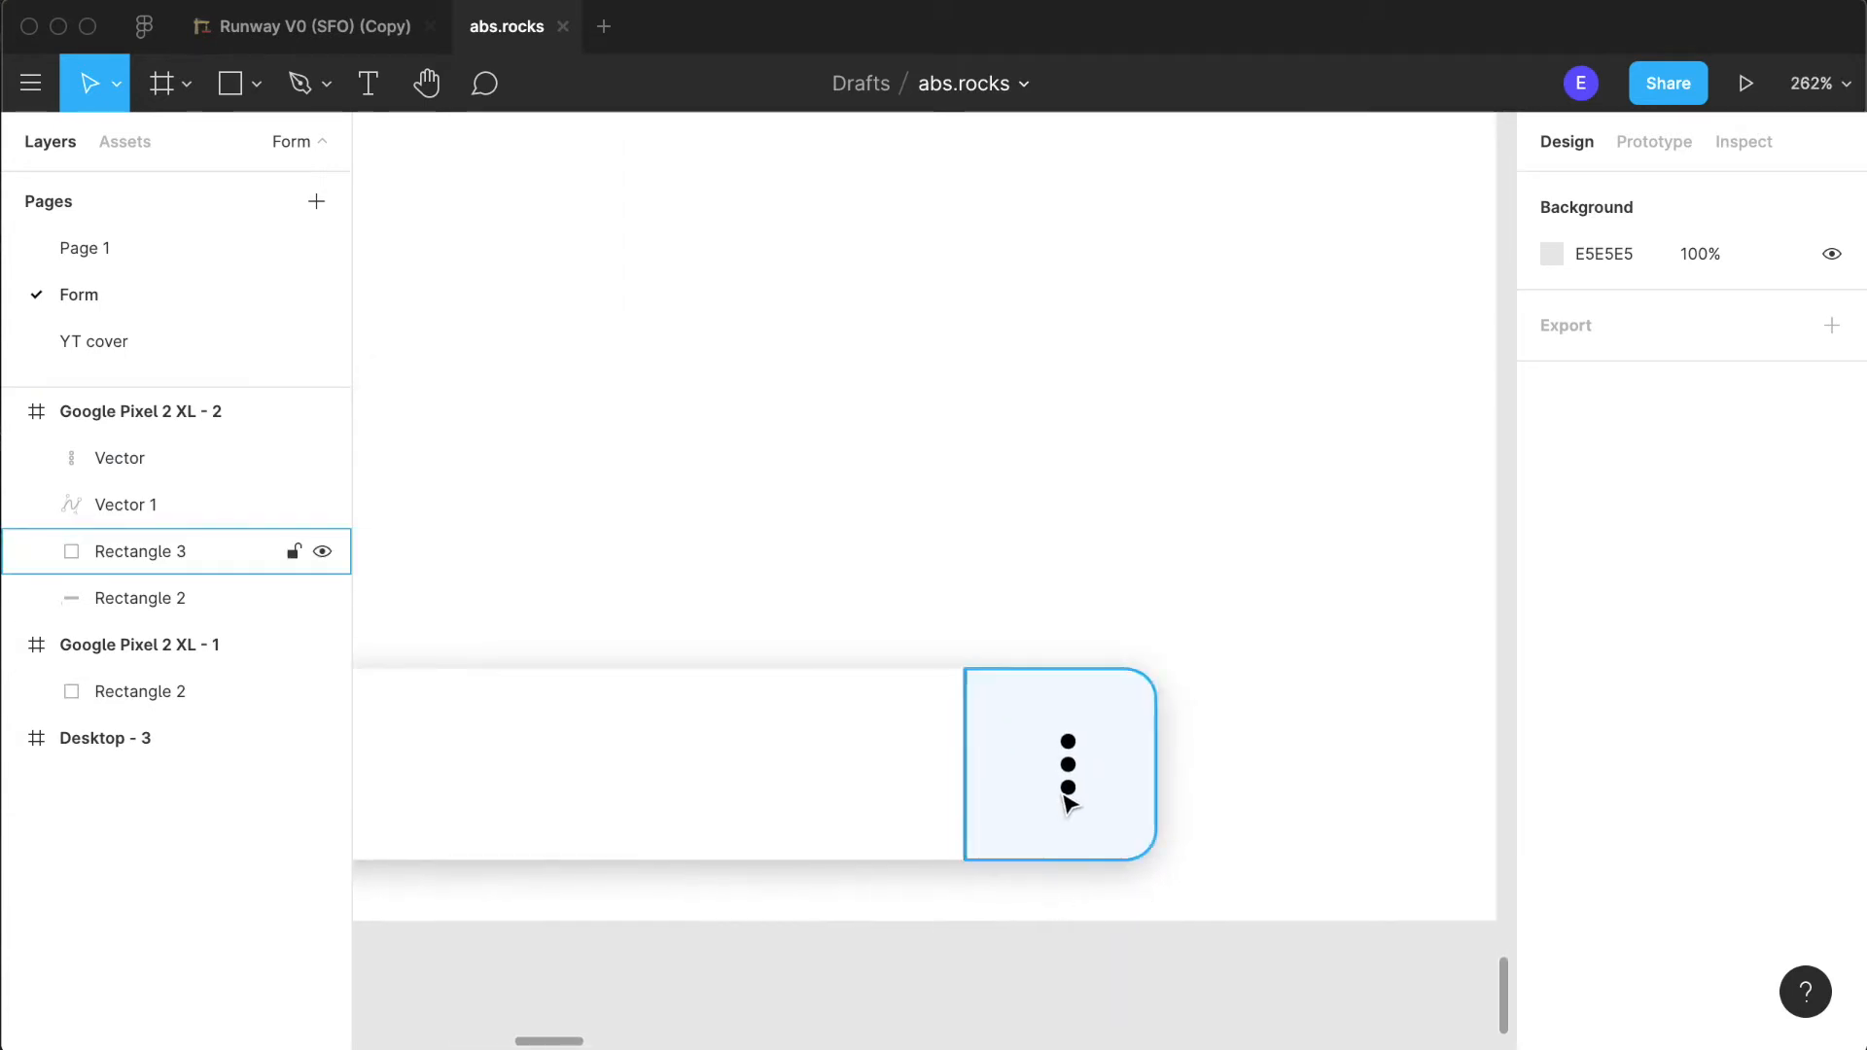
left_click(1064, 778)
left_click(1118, 785, "shift")
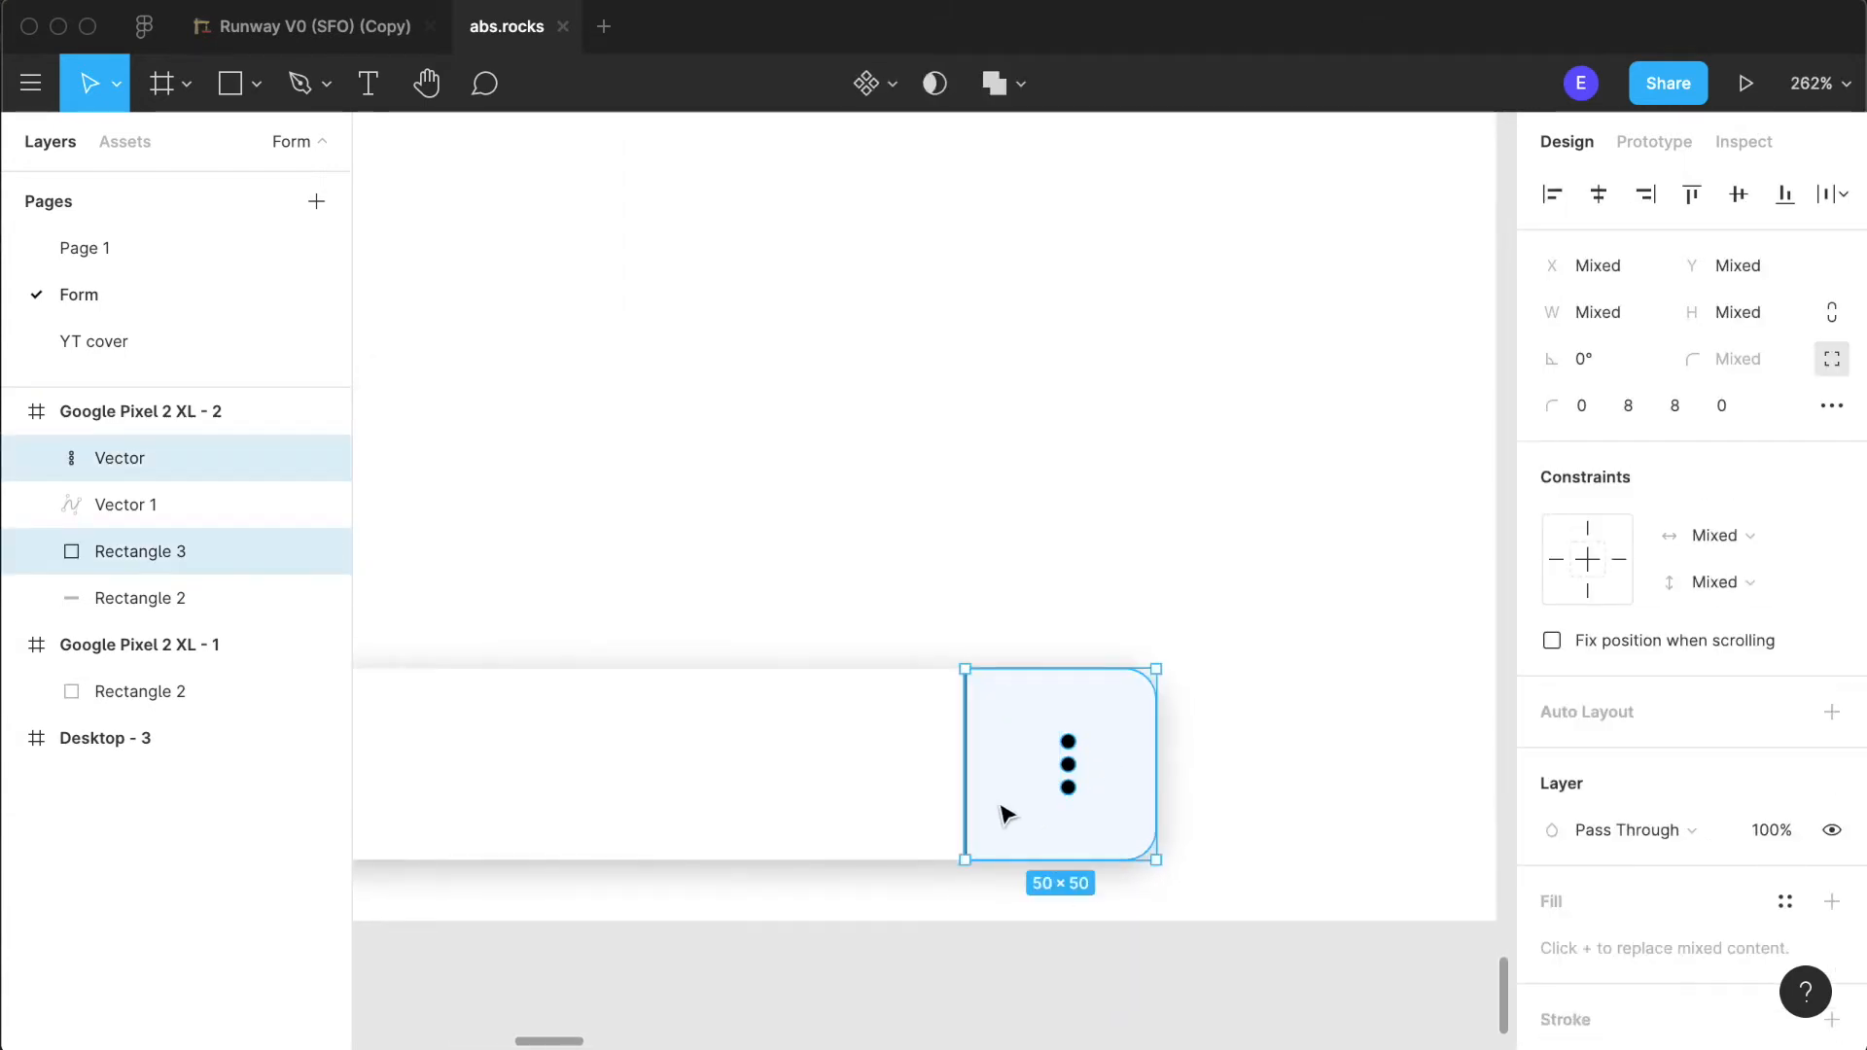
key("super+g")
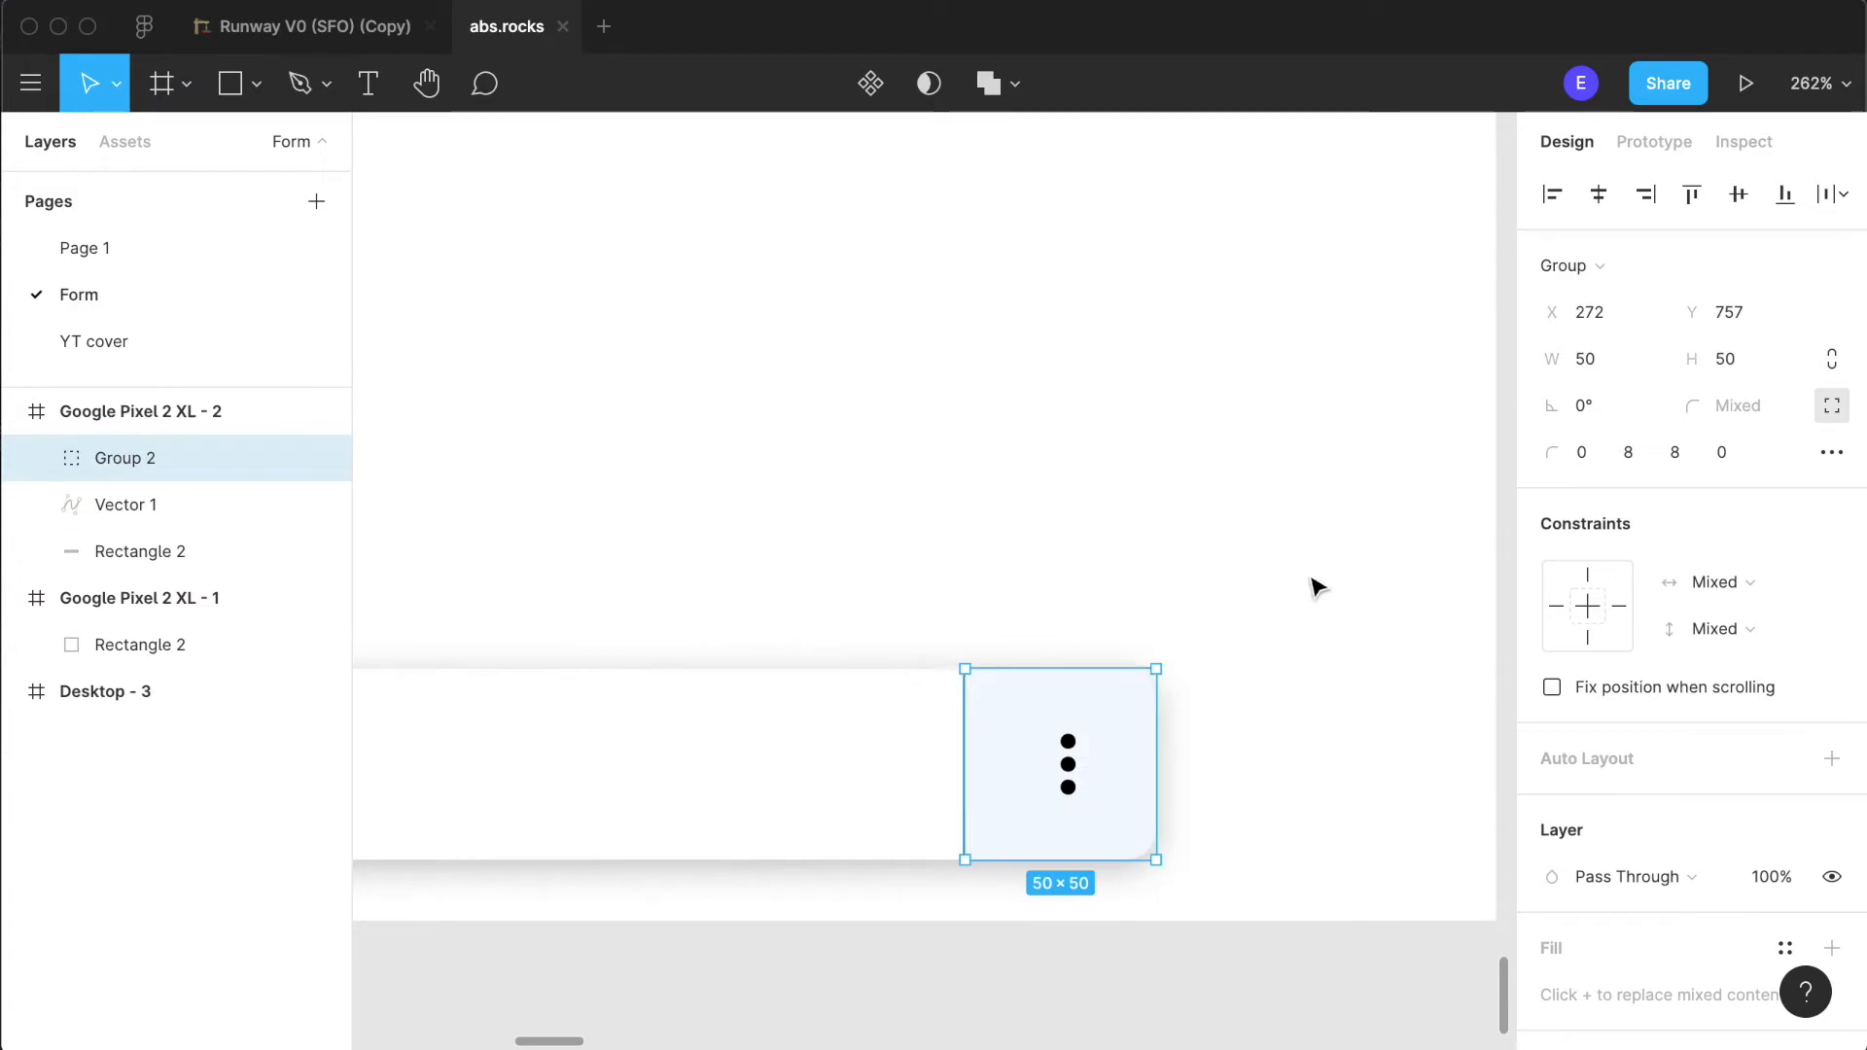
- Centre the three dots horizontally within the pale blue end square's group
double_click(1073, 785)
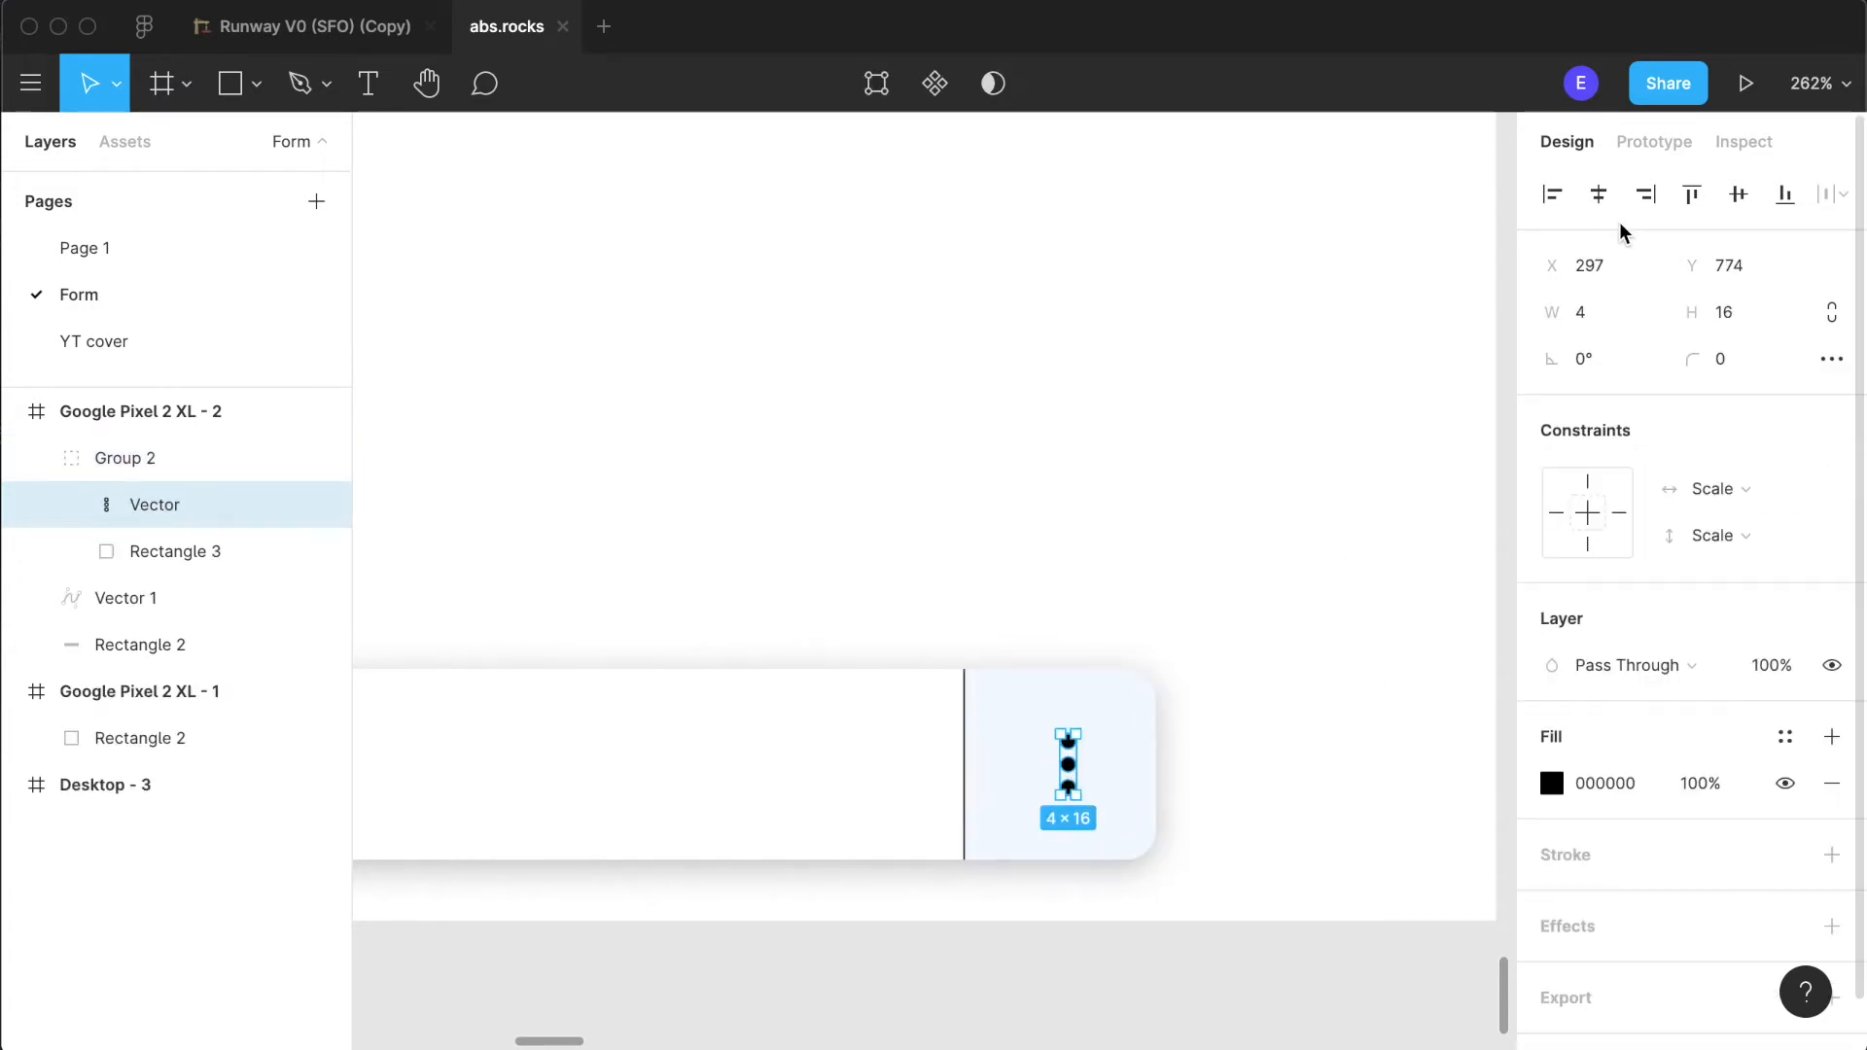
left_click(1601, 199)
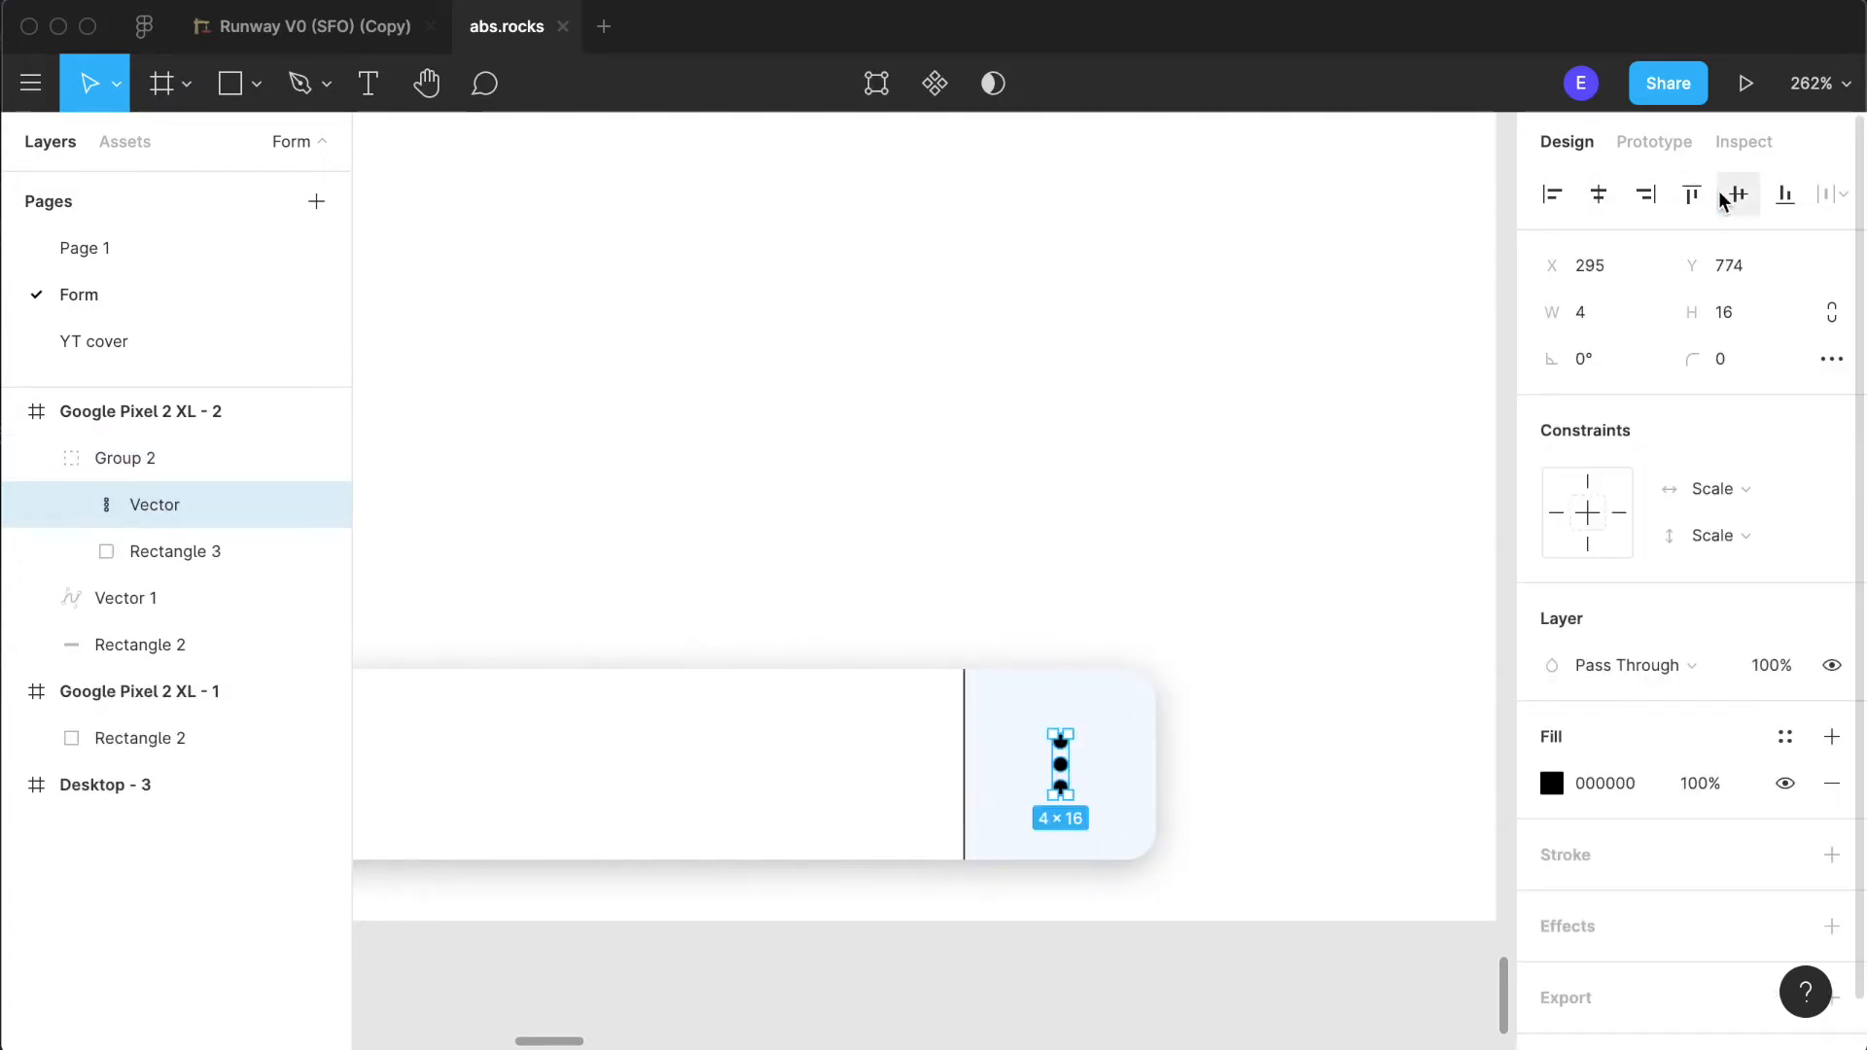
left_click(1325, 587)
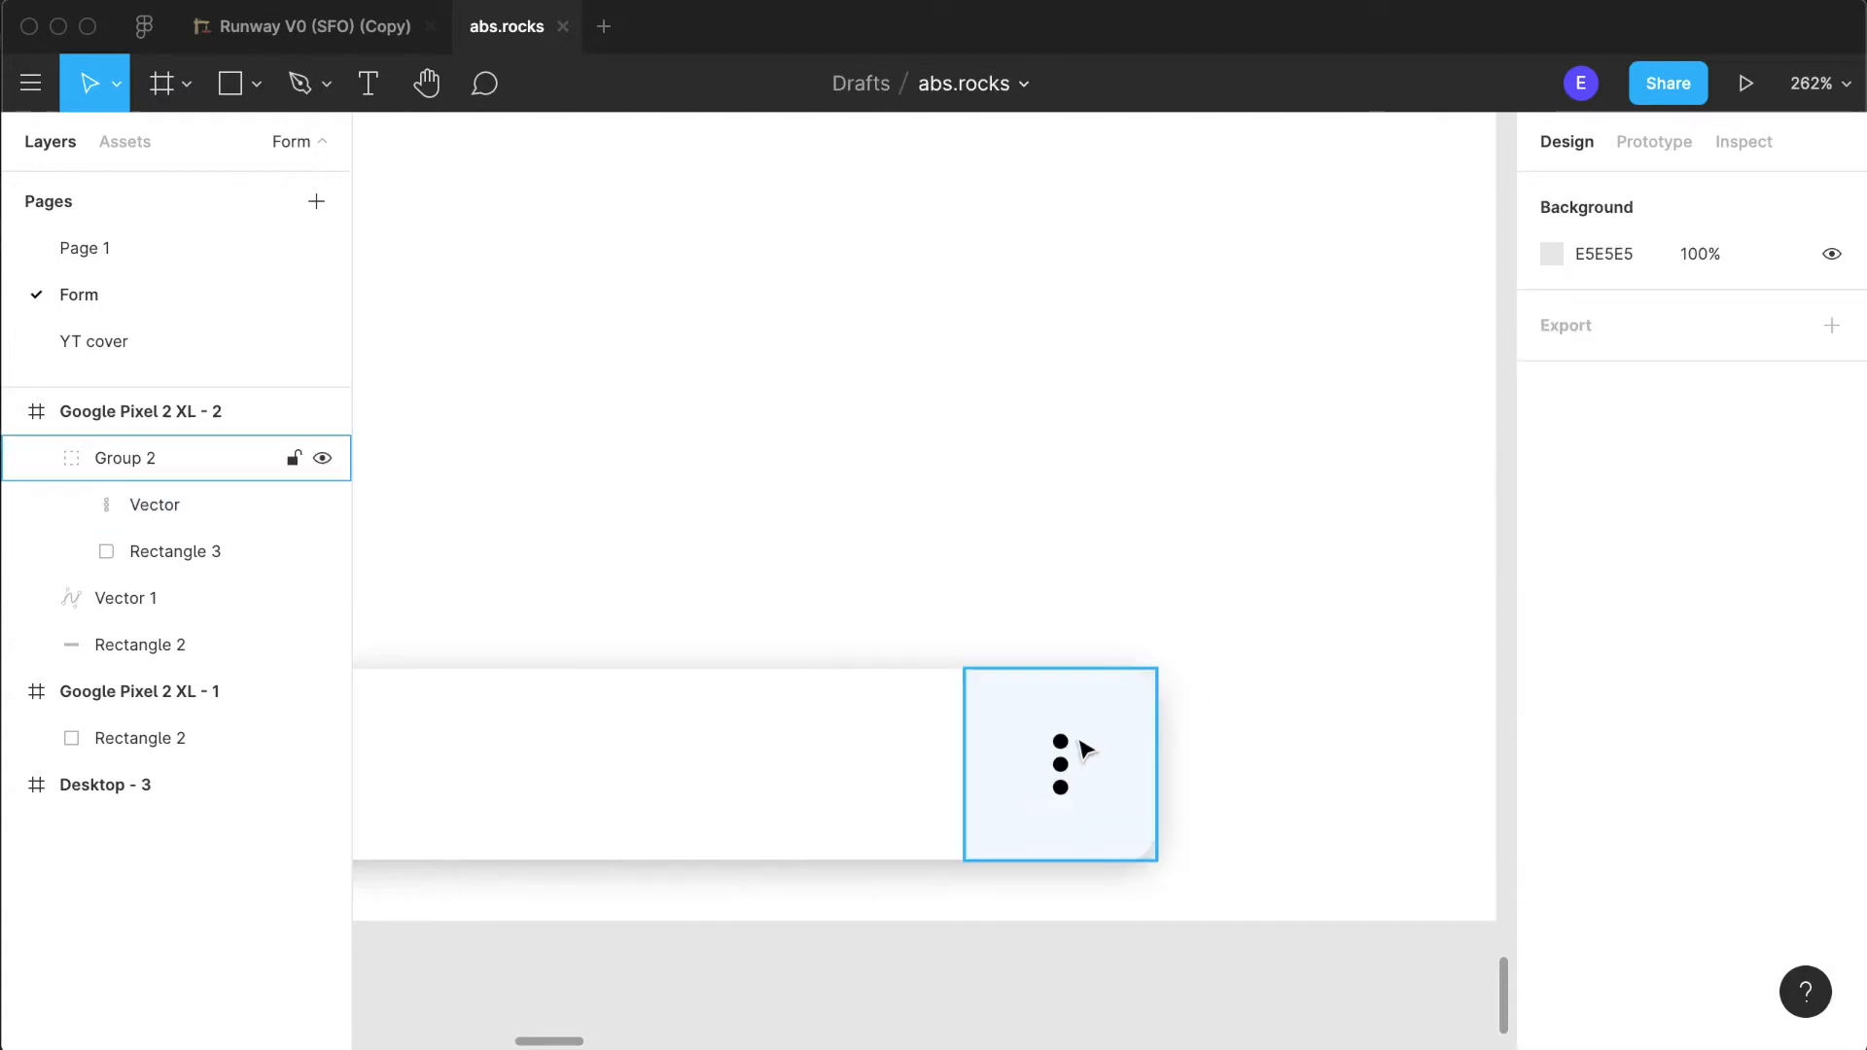
- Change the three dots' fill to the dark grey document colour (2B2B2B)
double_click(1063, 766)
left_click(1552, 783)
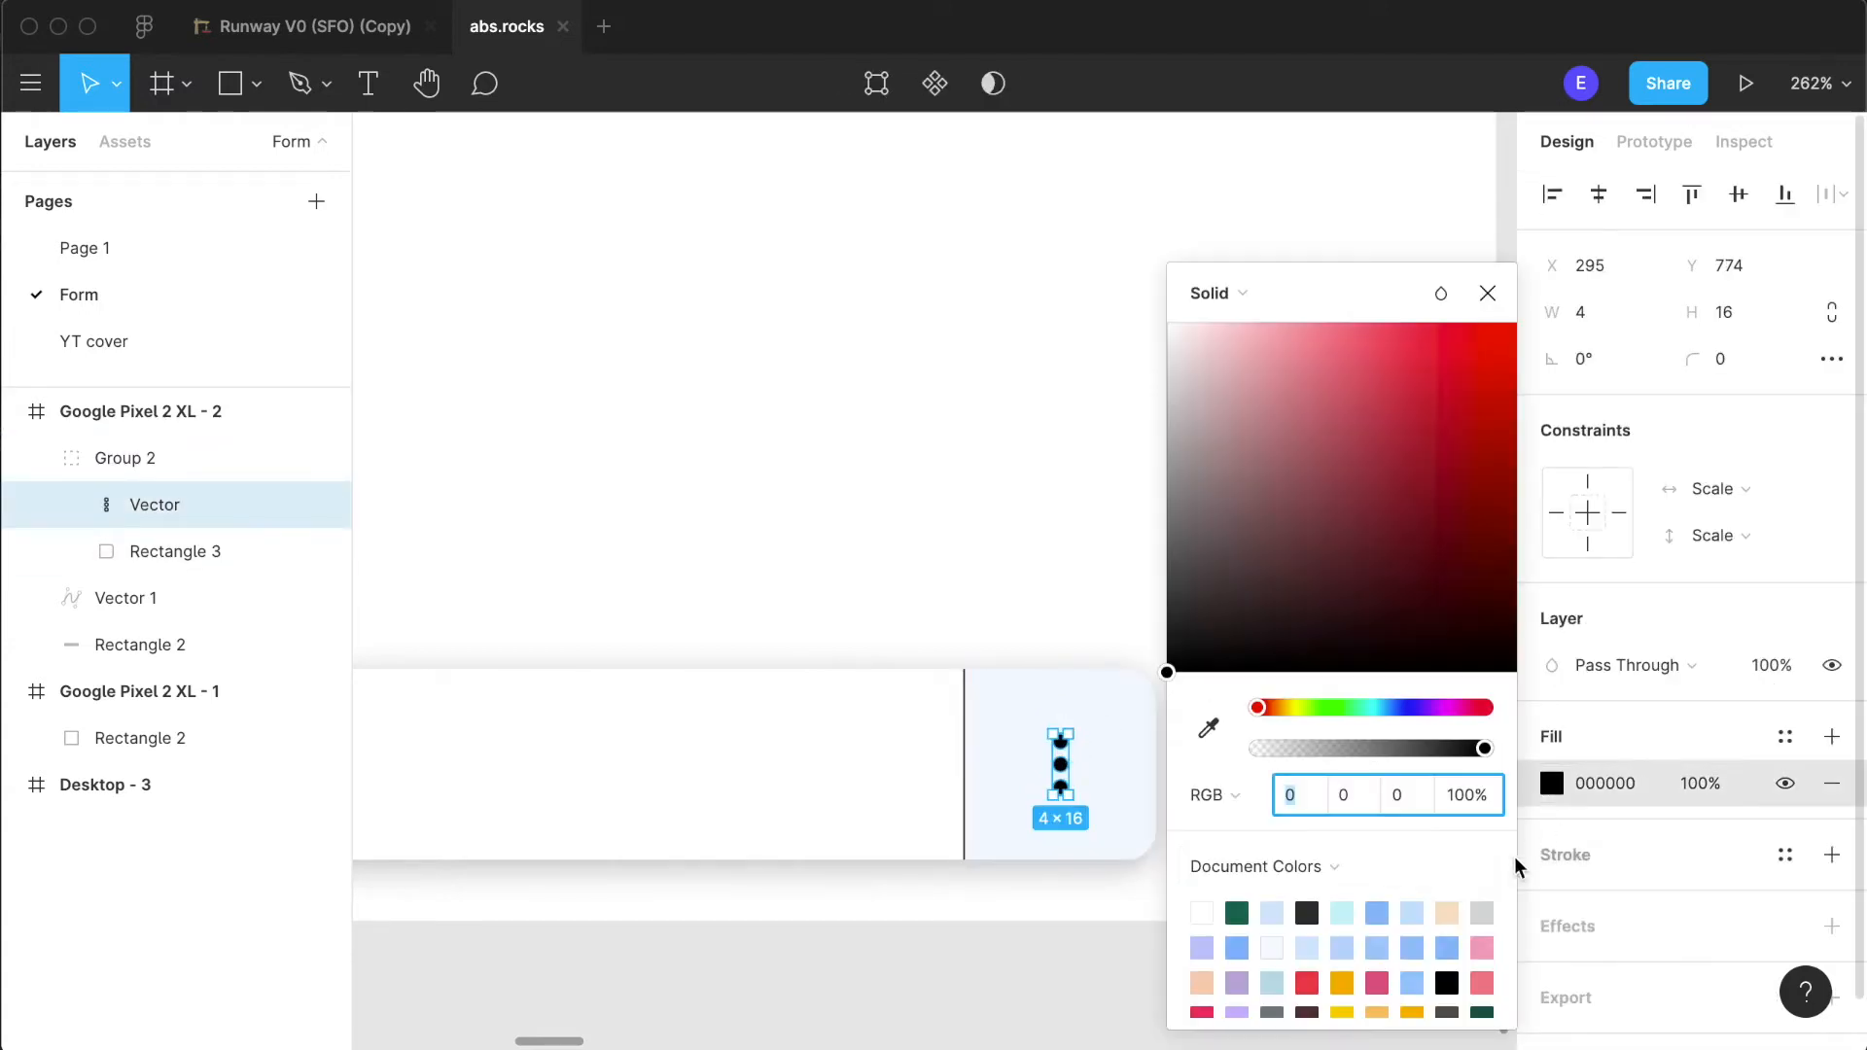
left_click(1306, 912)
left_click(1034, 908)
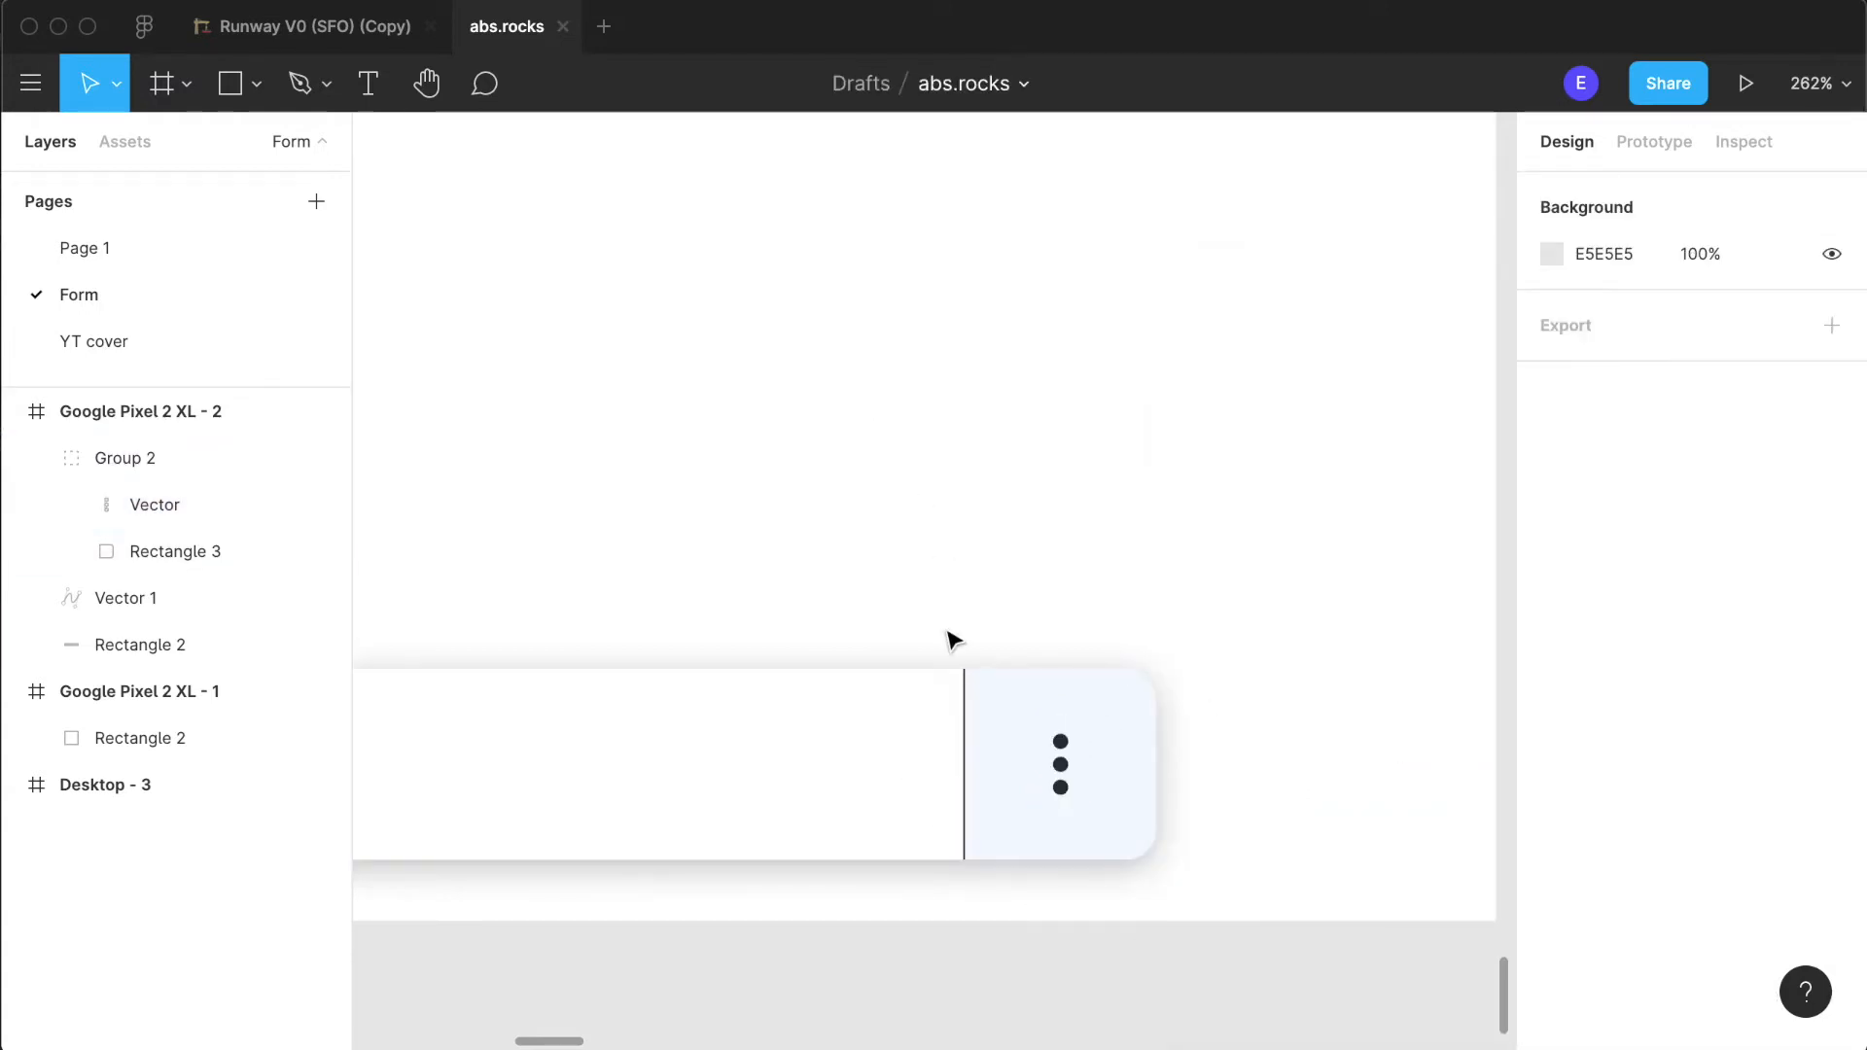
- Group the three-dot end square group together with the vertical divider line
left_click(967, 719)
scroll(1017, 733, "up", 5)
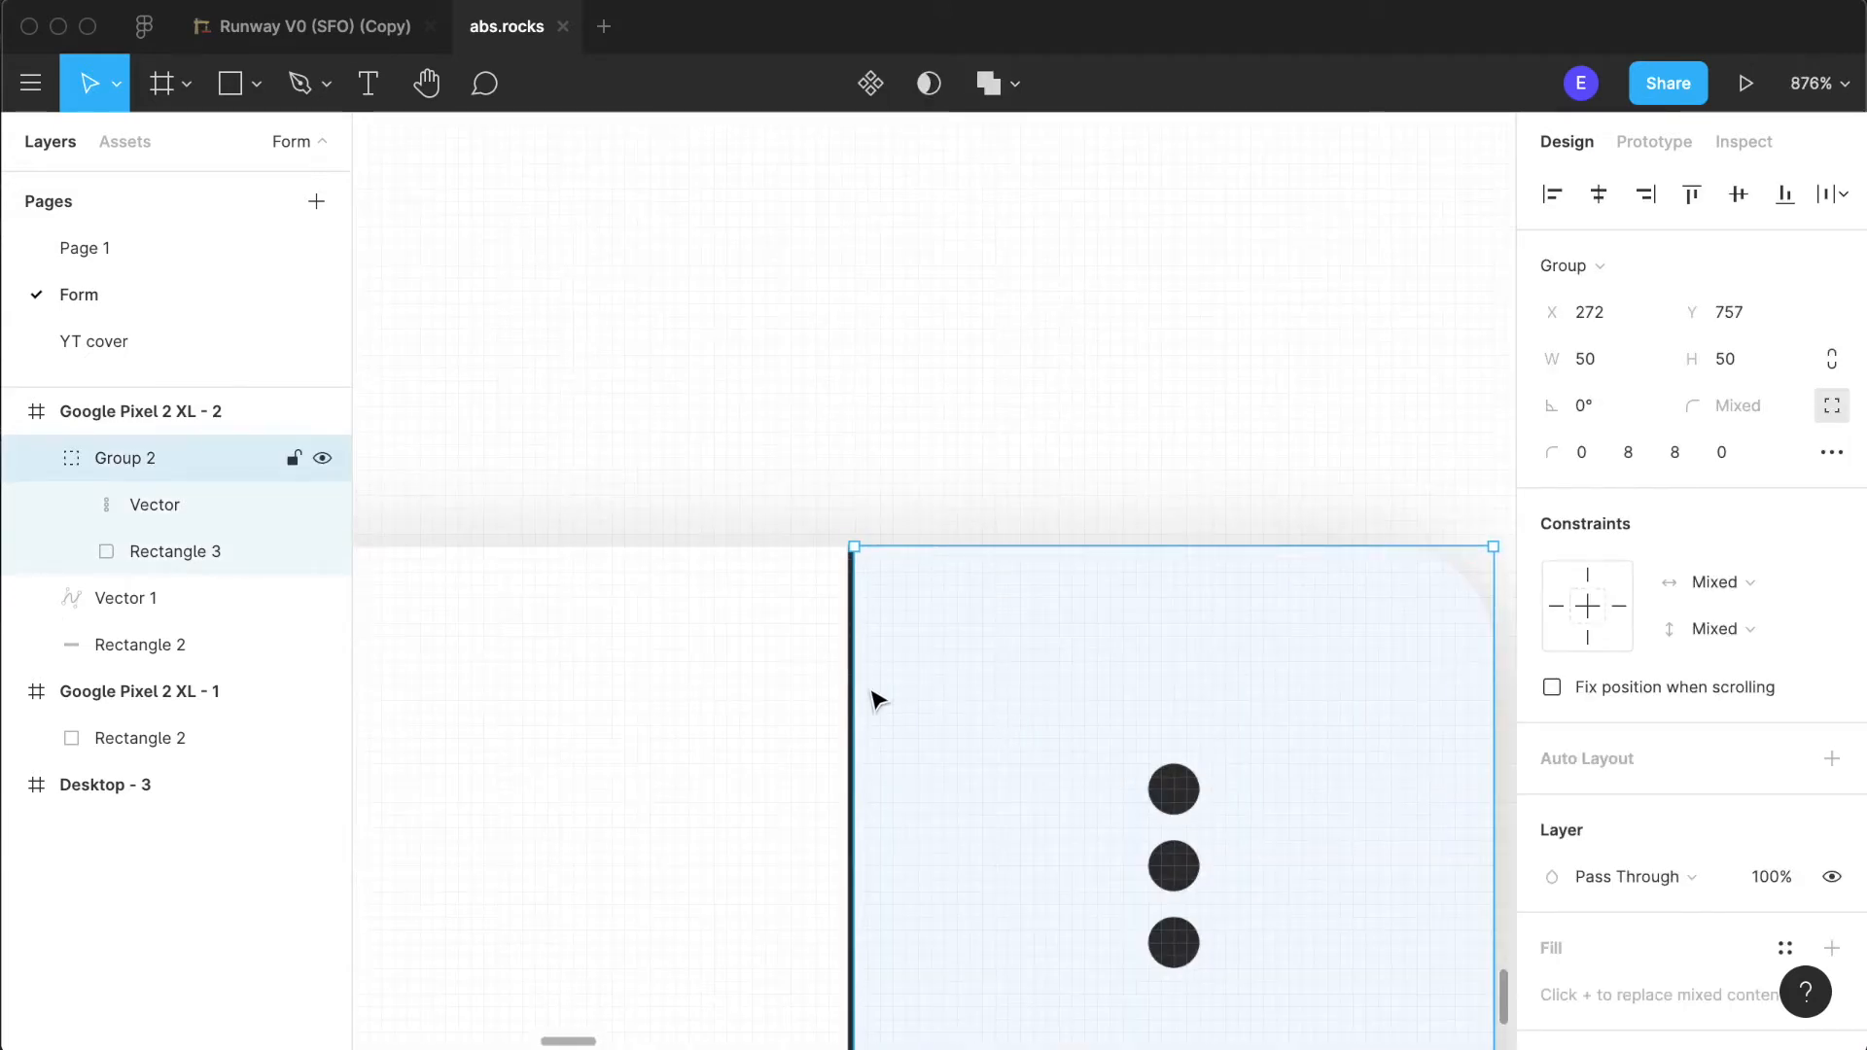
scroll(871, 700, "up", 5)
left_click(812, 700, "shift")
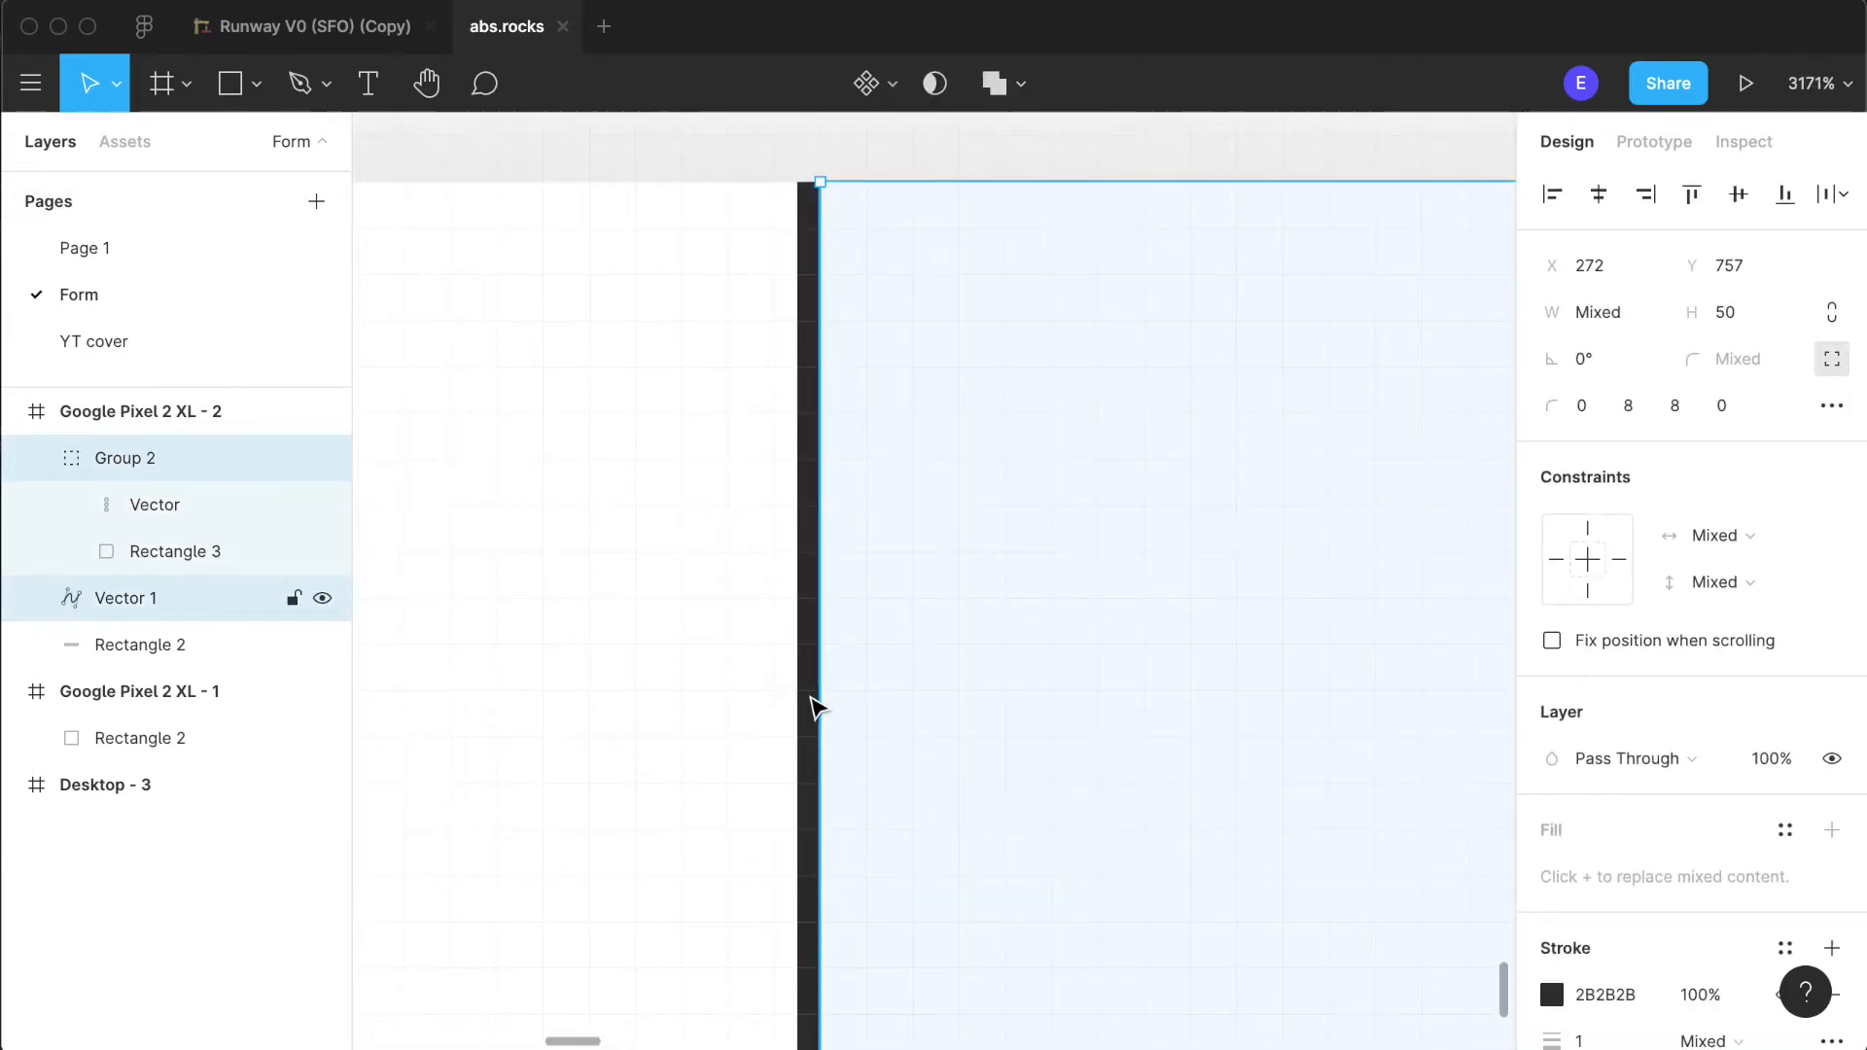
scroll(1186, 664, "down", 5)
key("super+g")
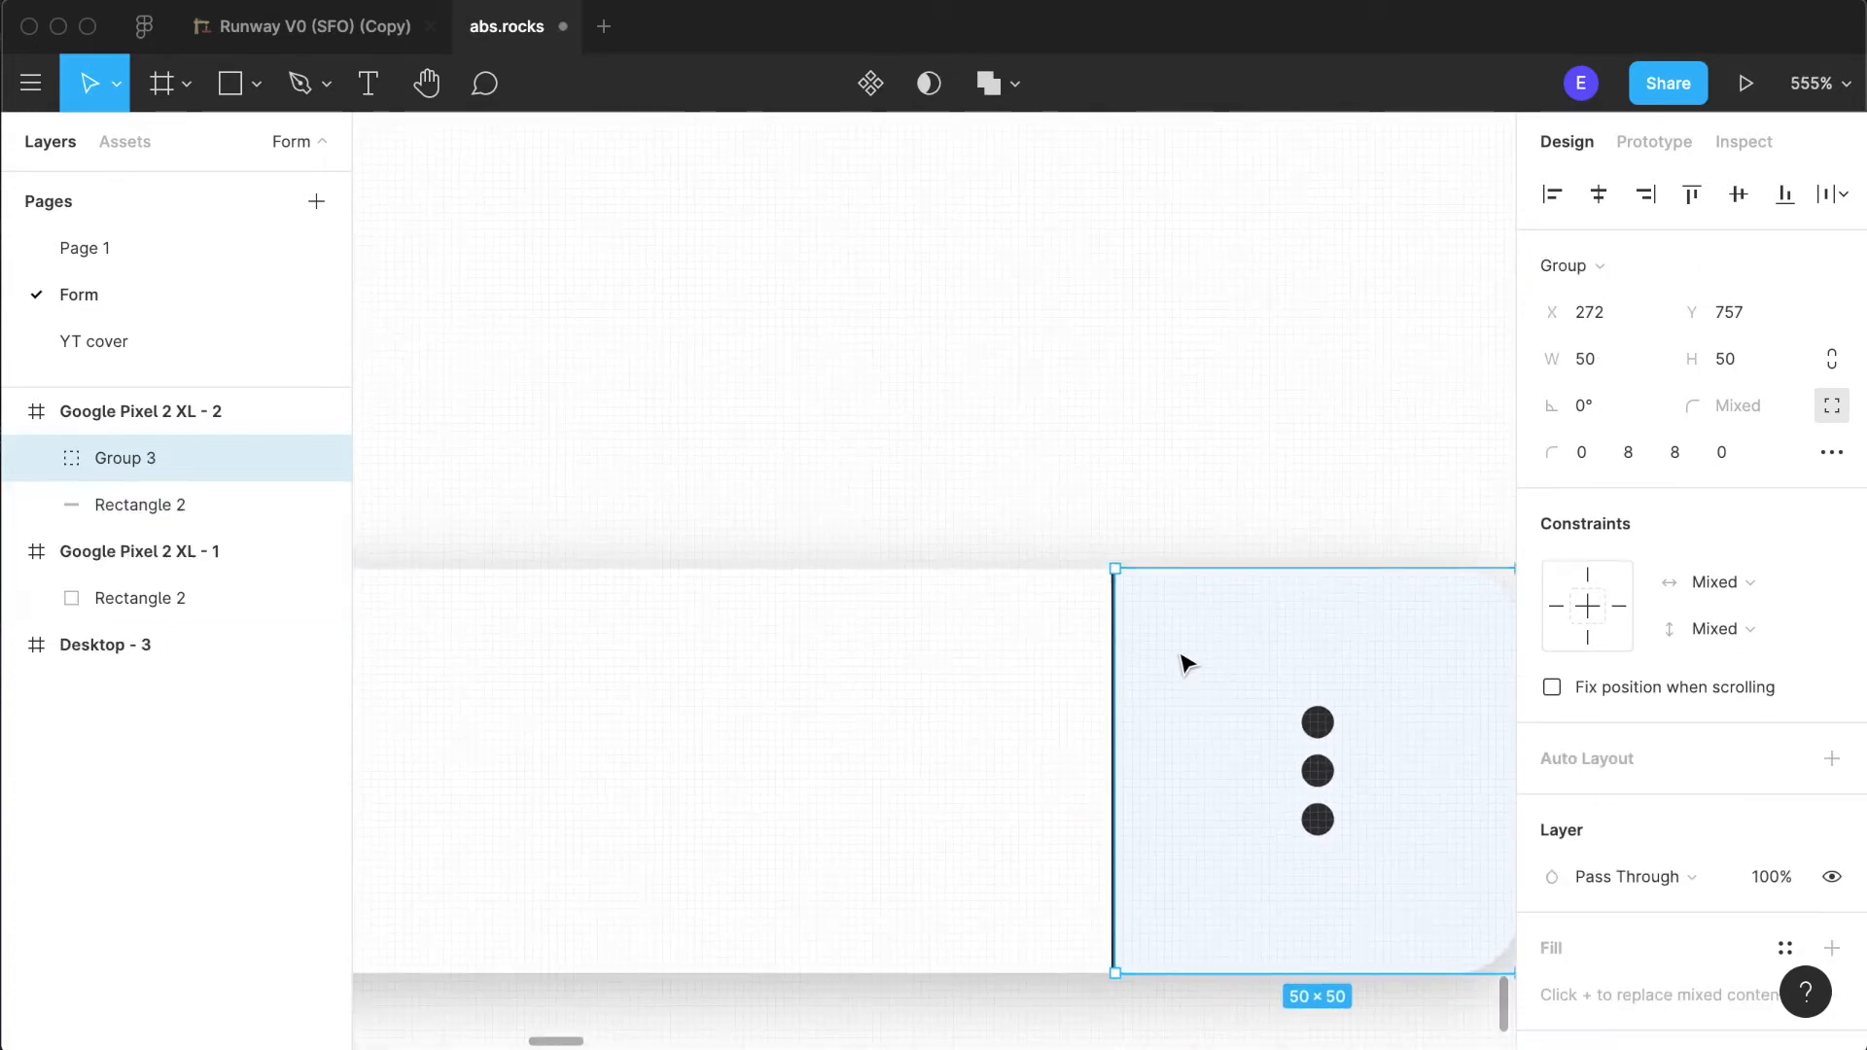
scroll(1050, 680, "down", 5)
left_click(1069, 892)
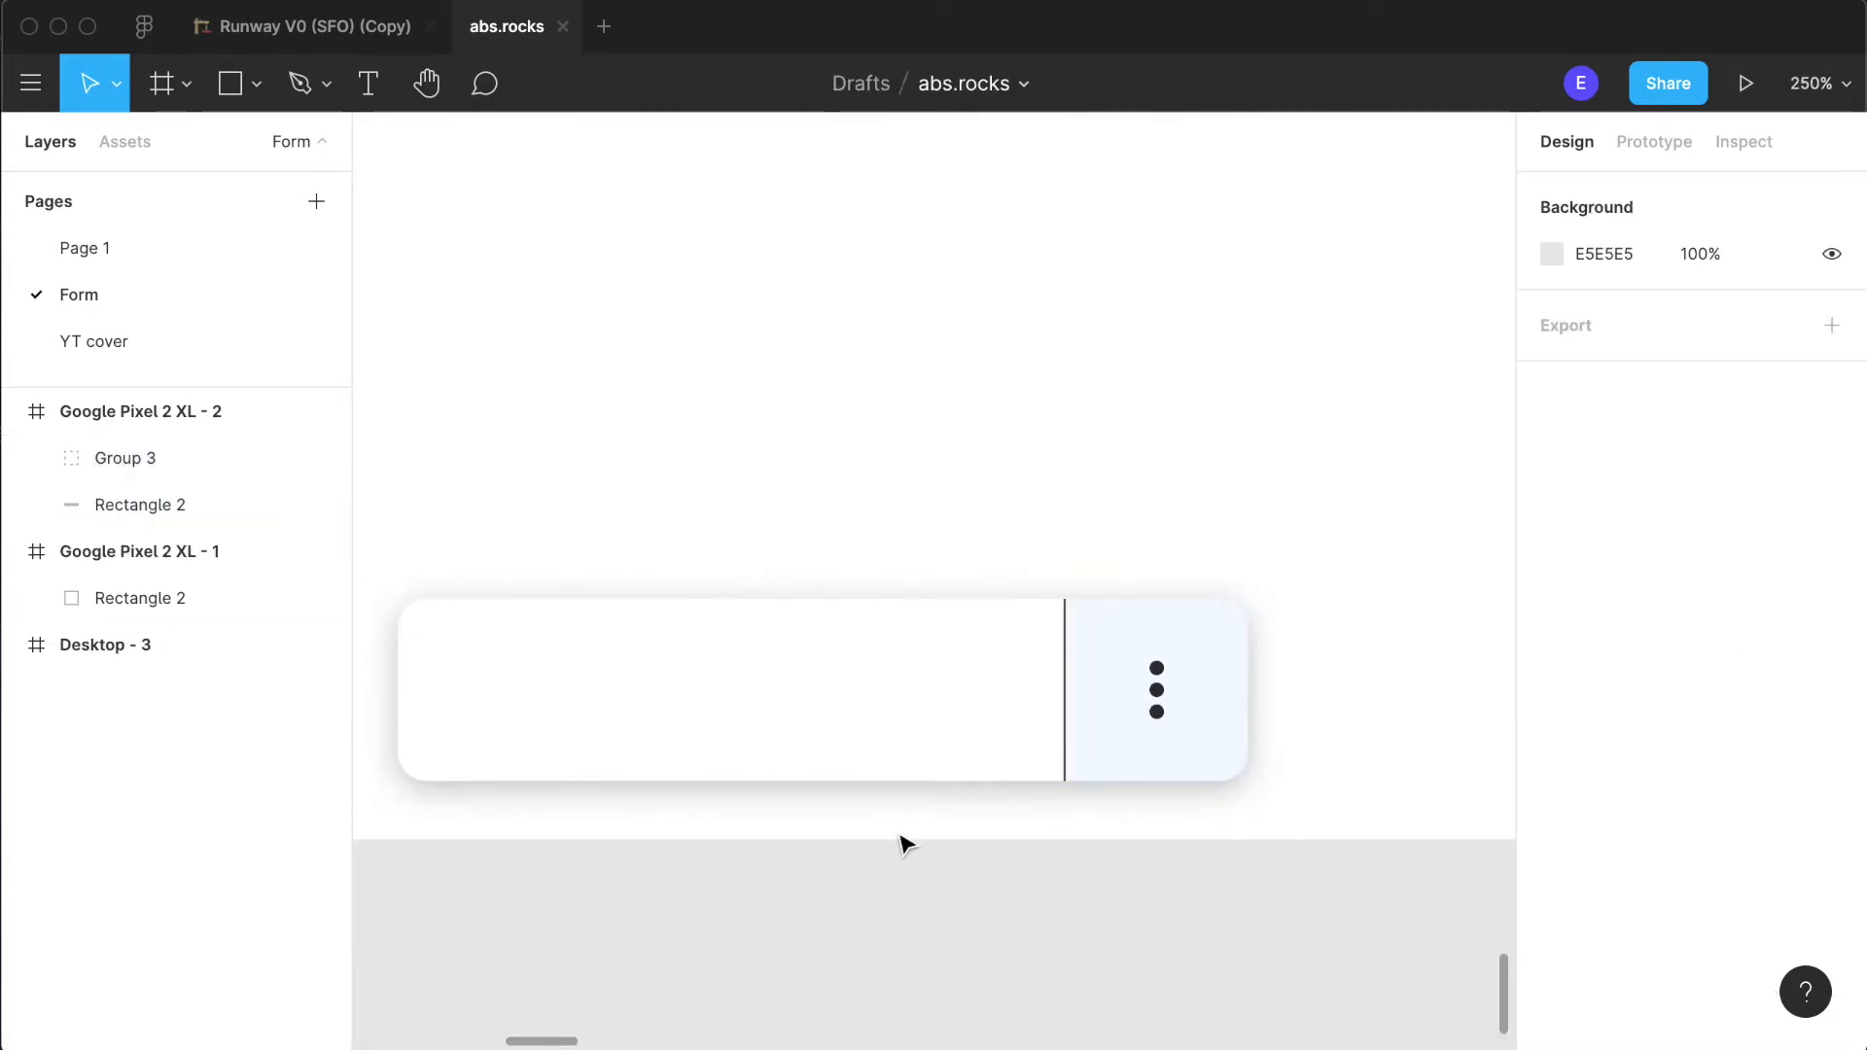
- Examine the button's appearance and placement near the lower edge of the Google Pixel 2 XL - 2 frame
scroll(904, 842, "down", 5)
left_click(1063, 678)
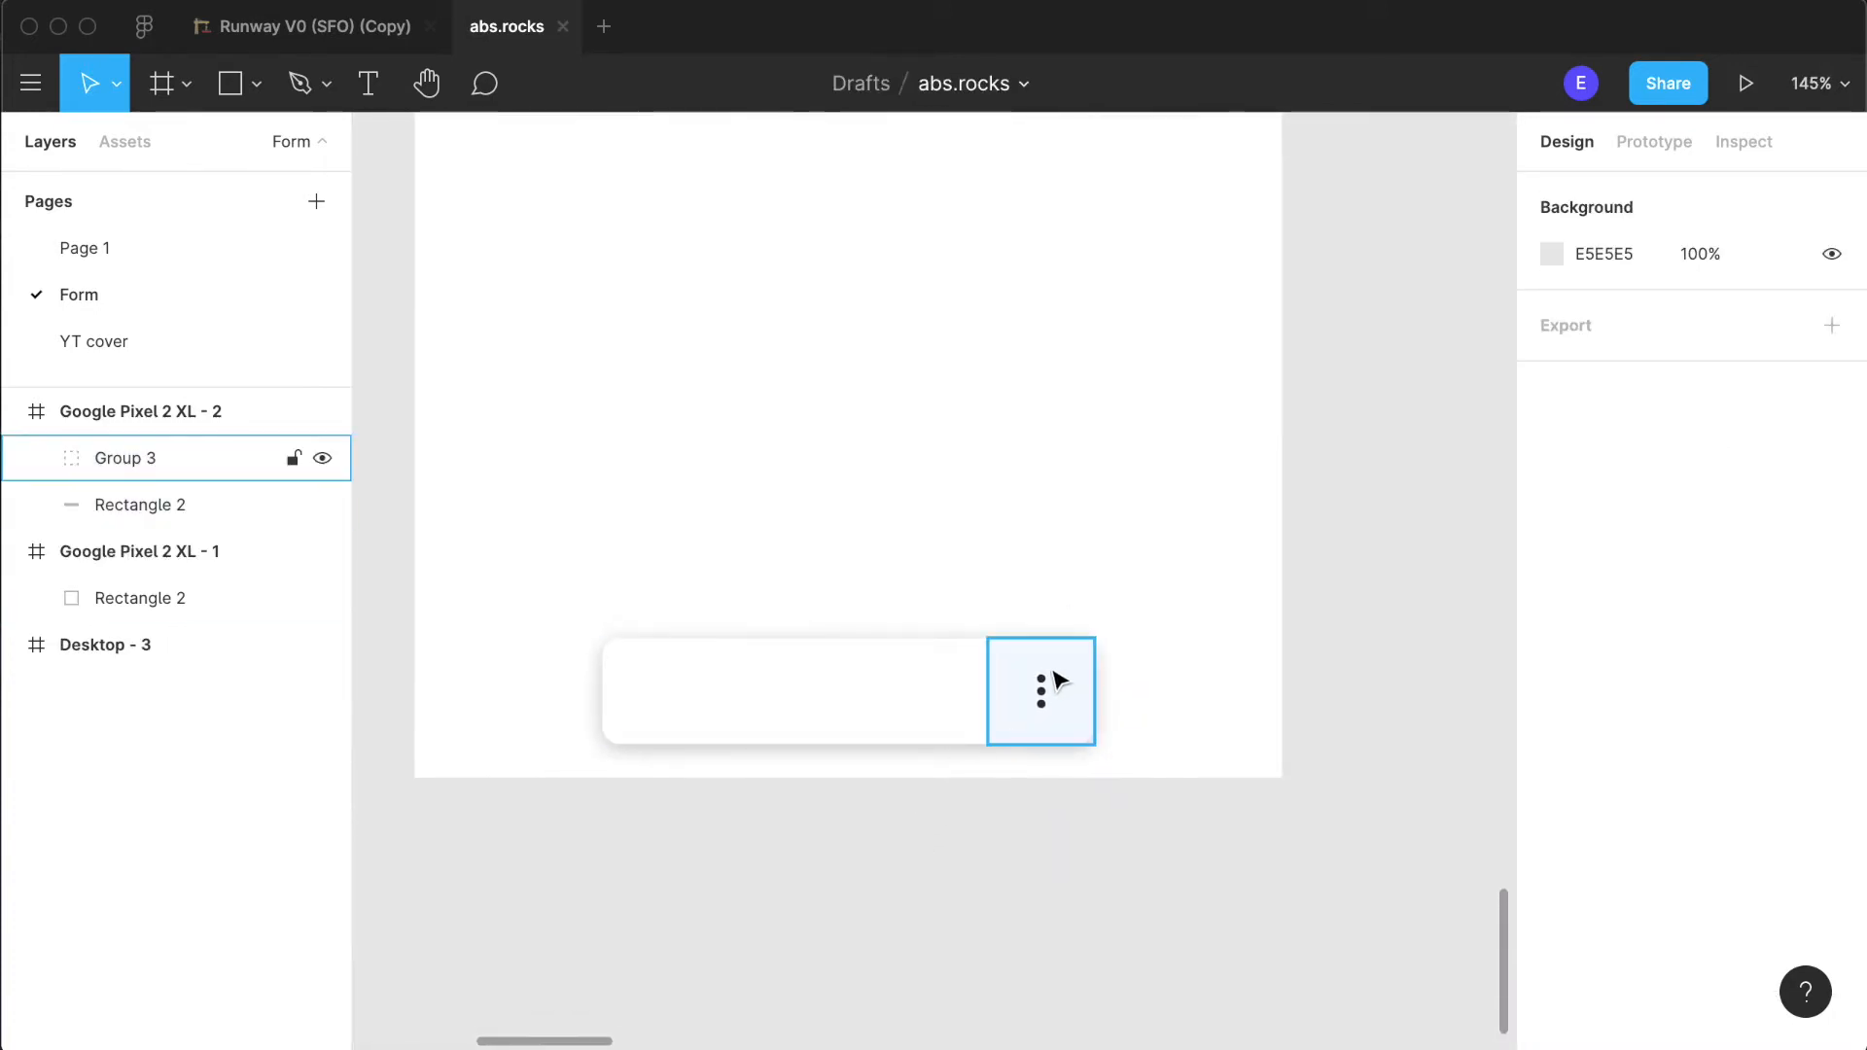
left_click(929, 945)
scroll(896, 855, "down", 5)
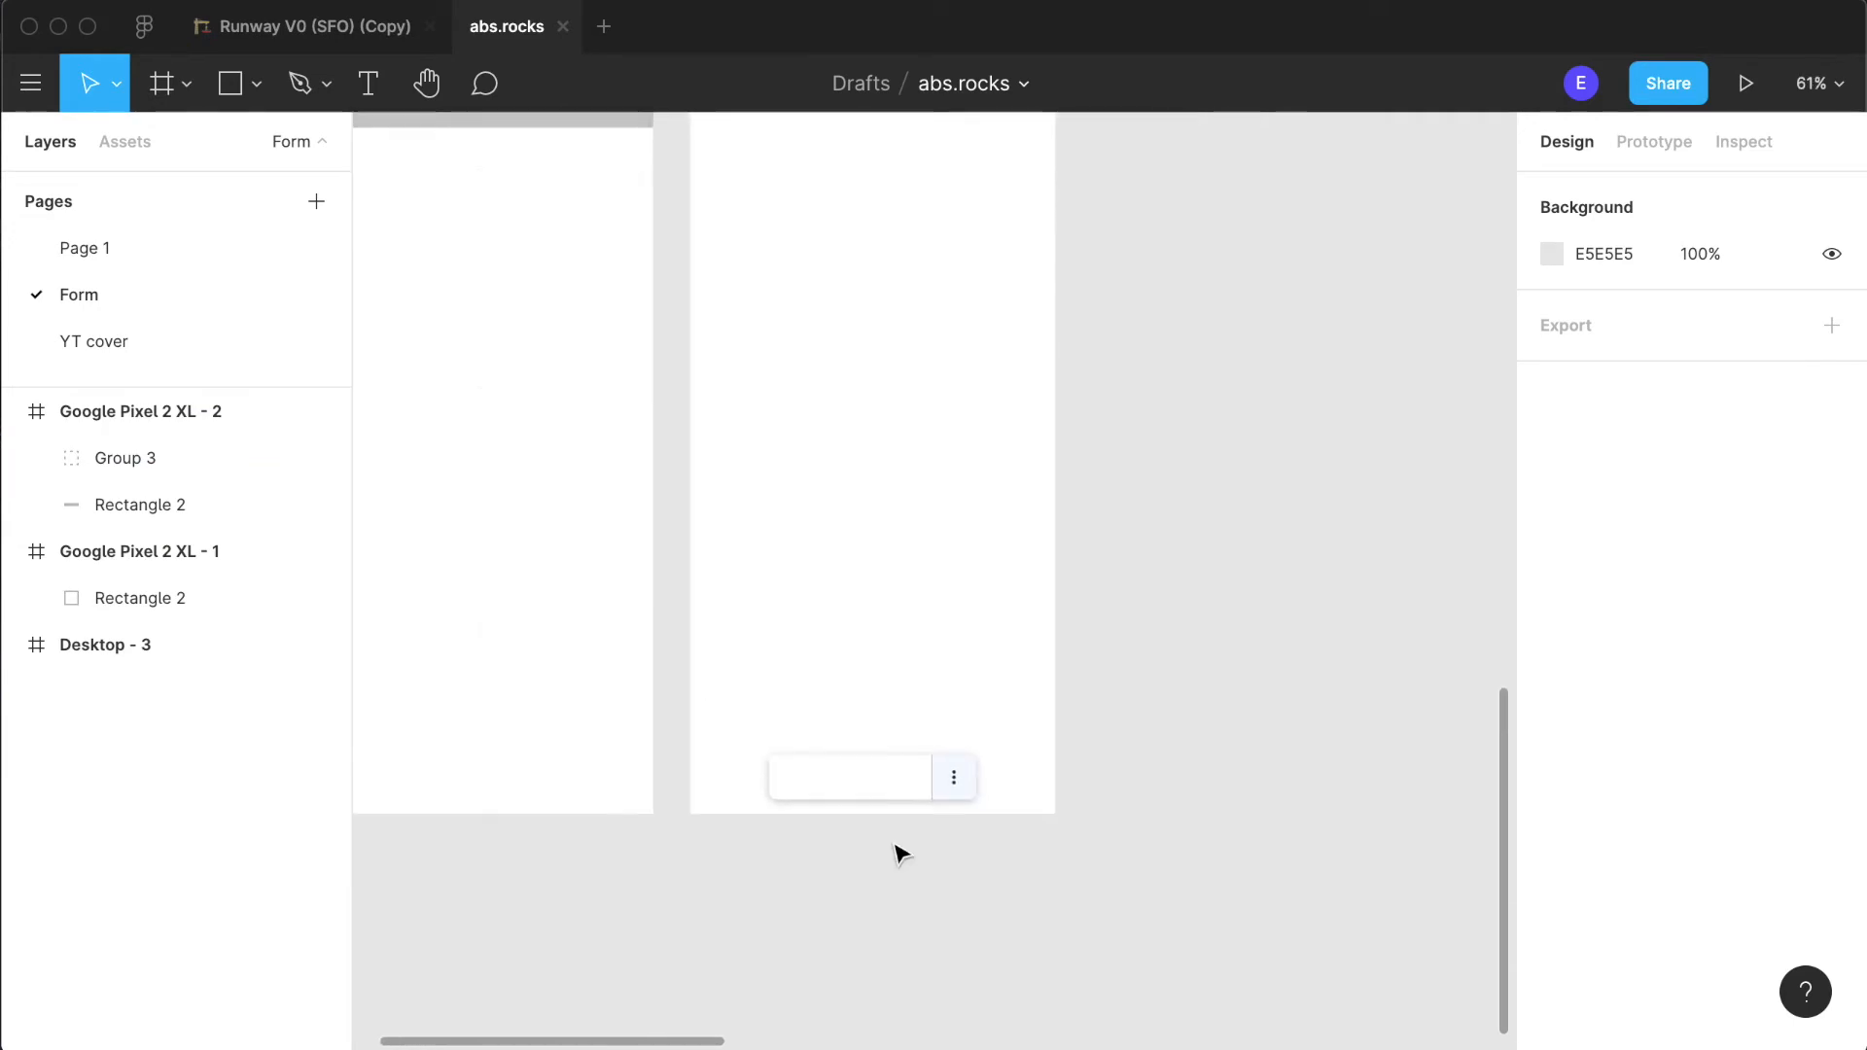
scroll(901, 854, "up", 2)
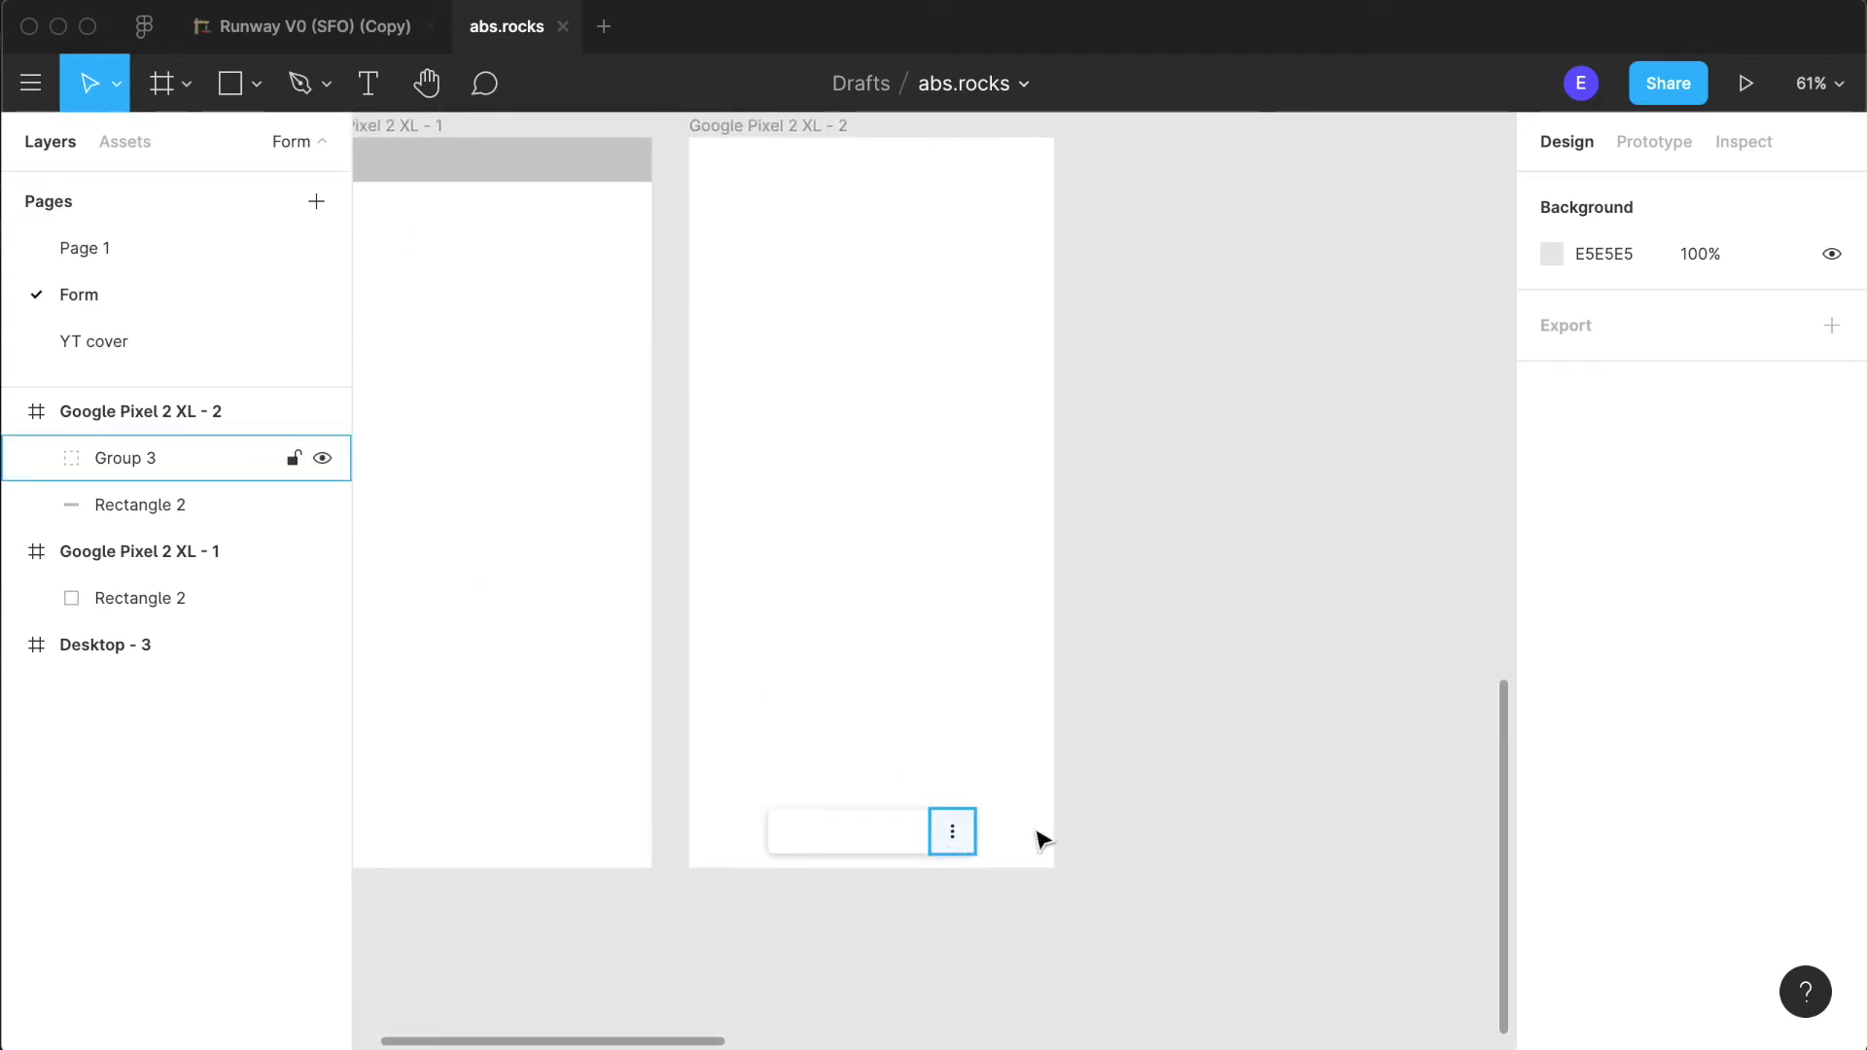
scroll(1198, 875, "up", 2)
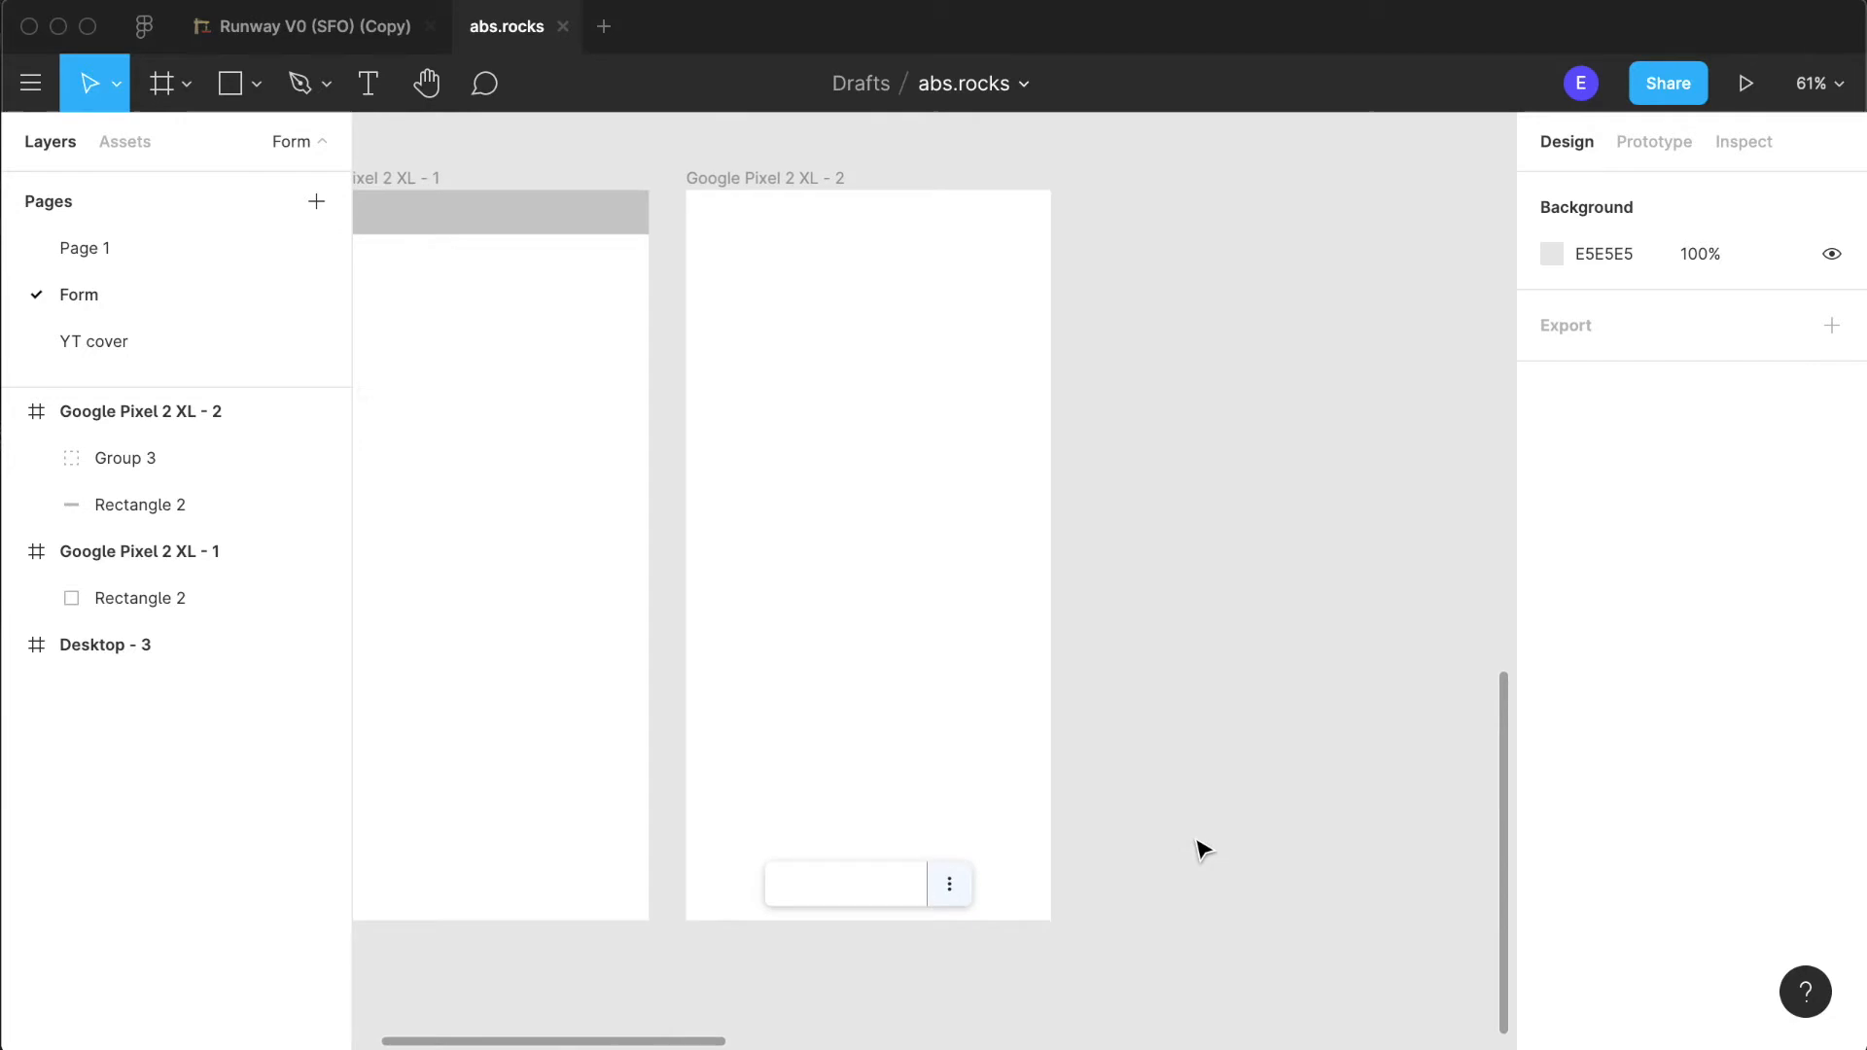
scroll(1046, 850, "up", 10)
scroll(992, 843, "right", 3)
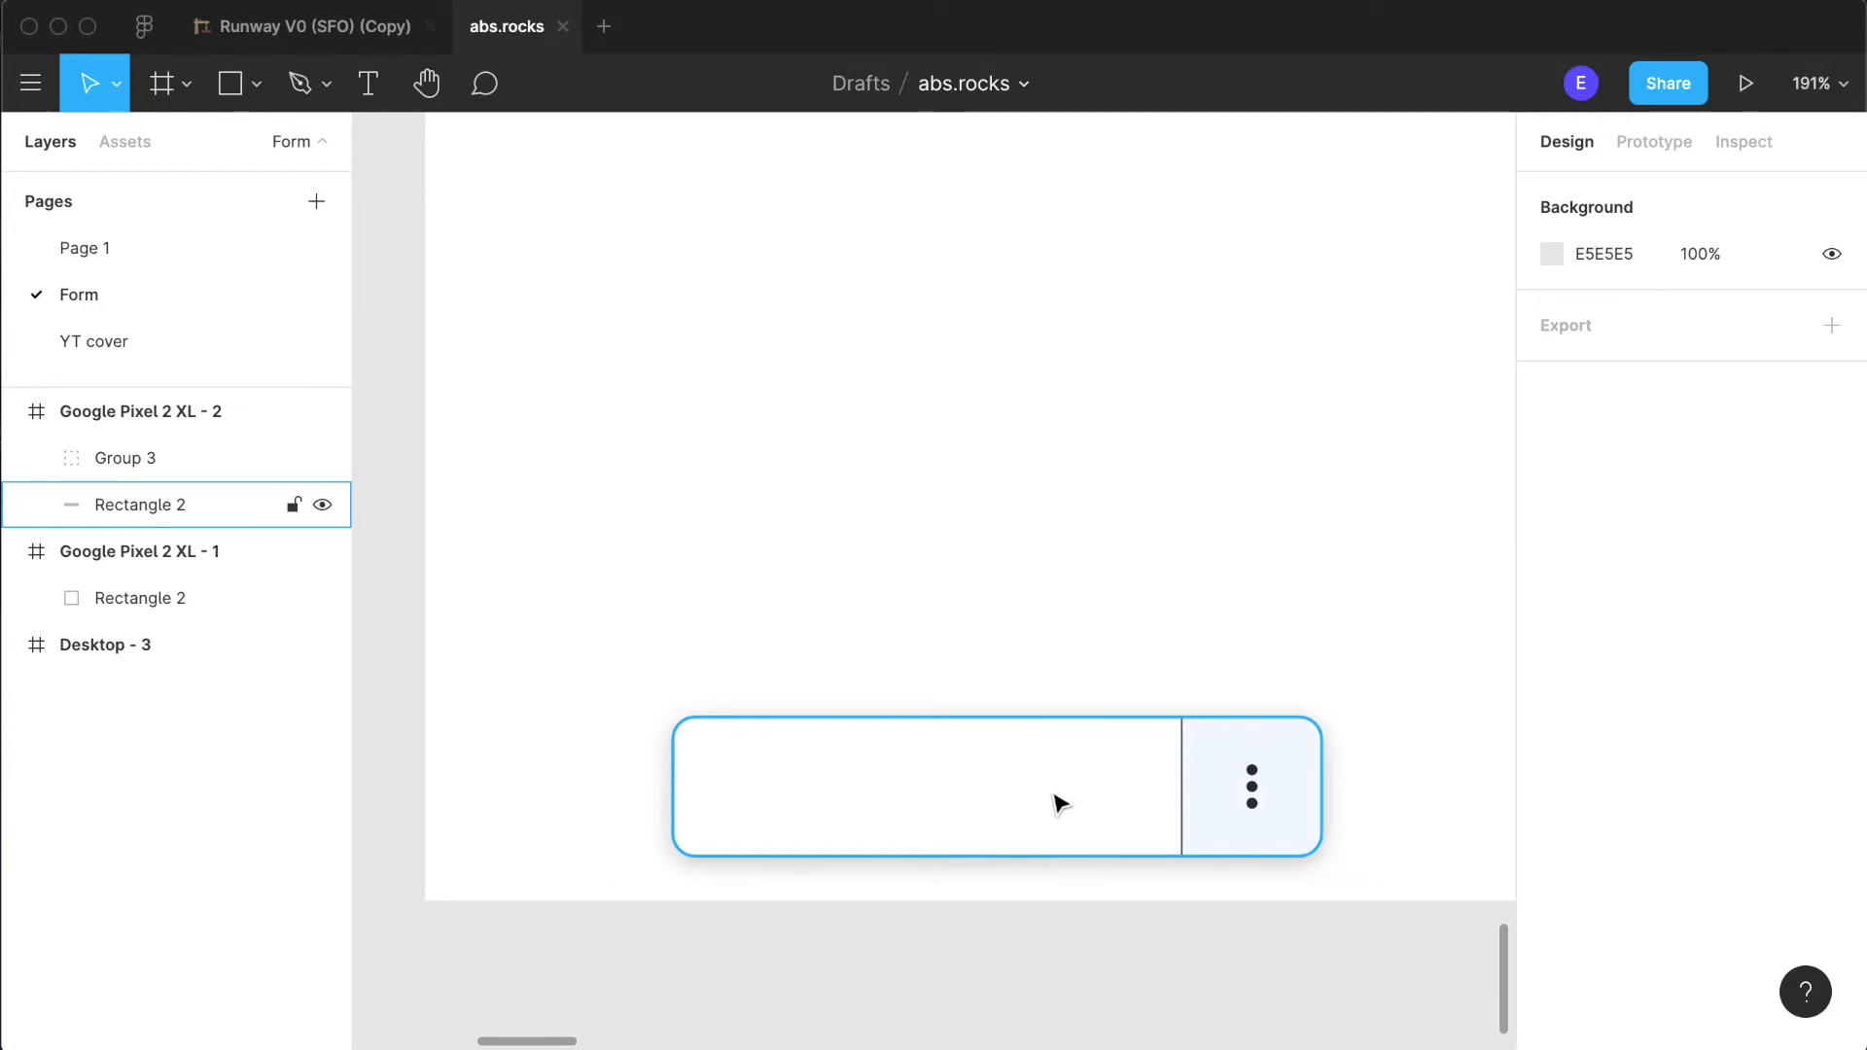
scroll(984, 817, "down", 10)
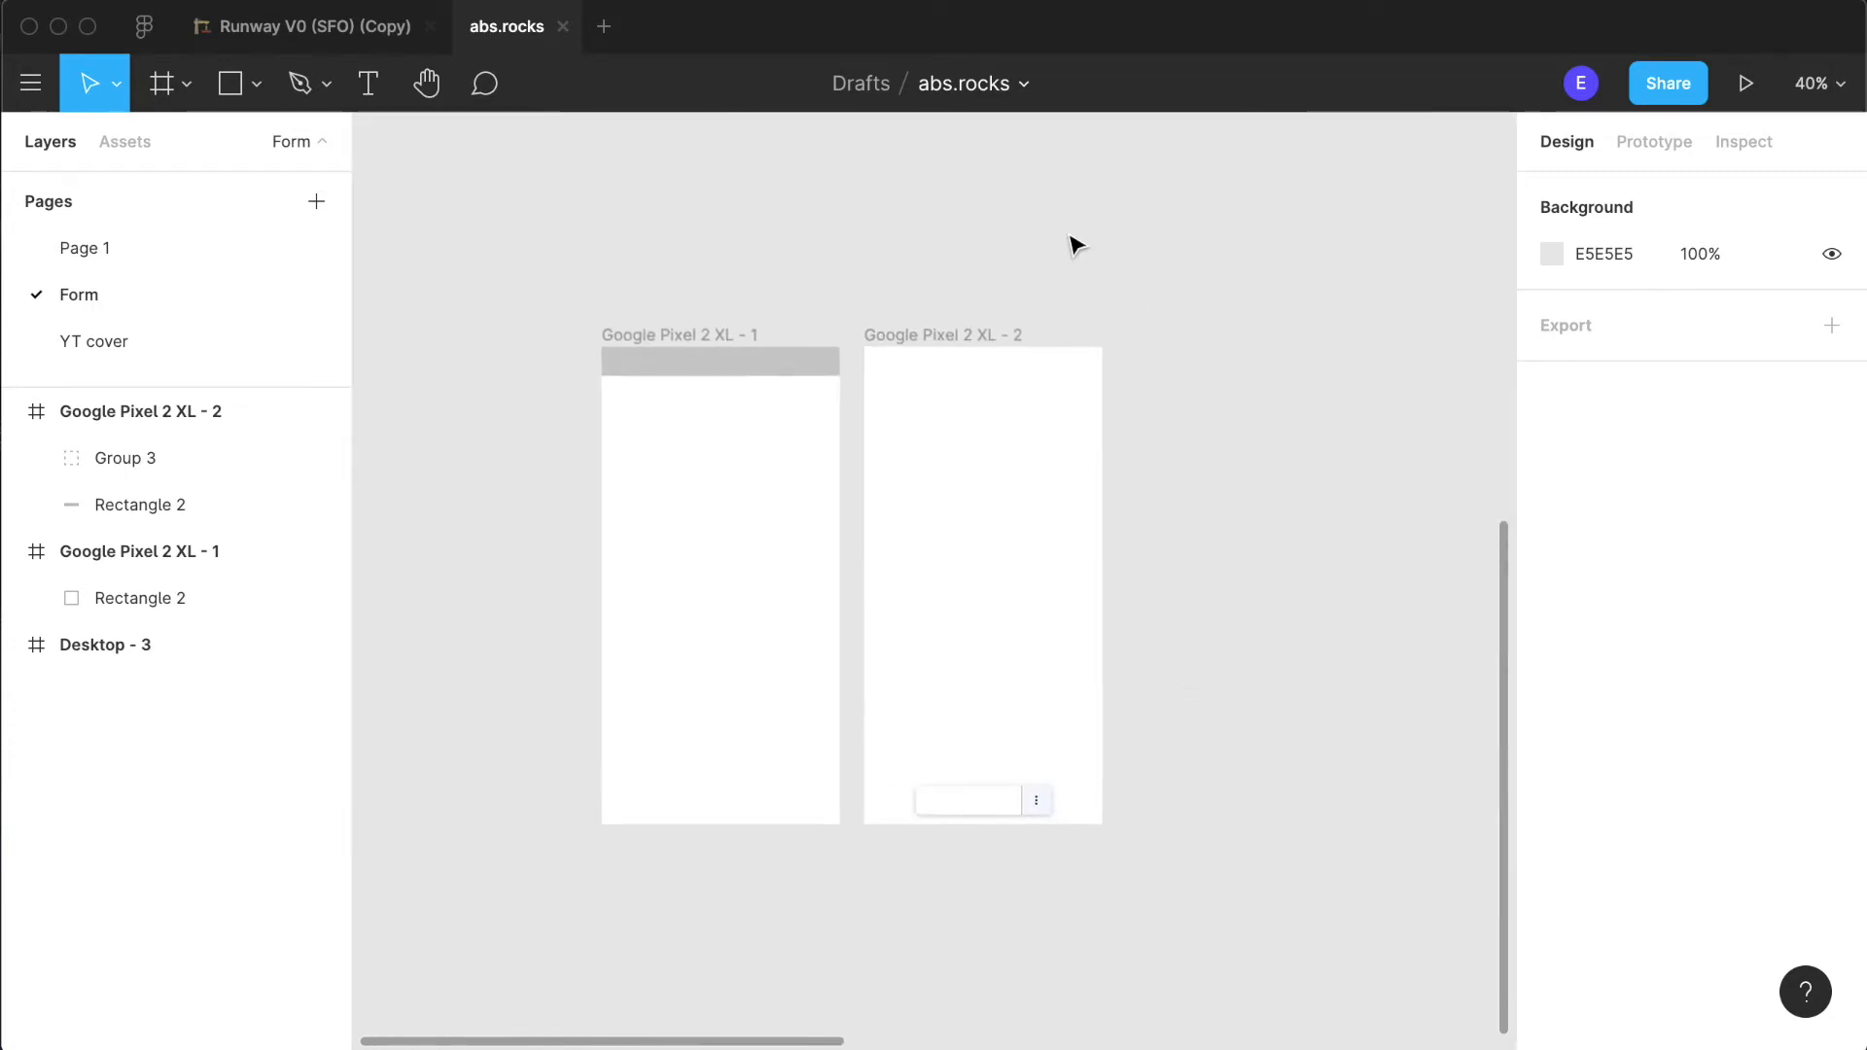
scroll(1167, 837, "up", 5)
scroll(735, 281, "up", 3)
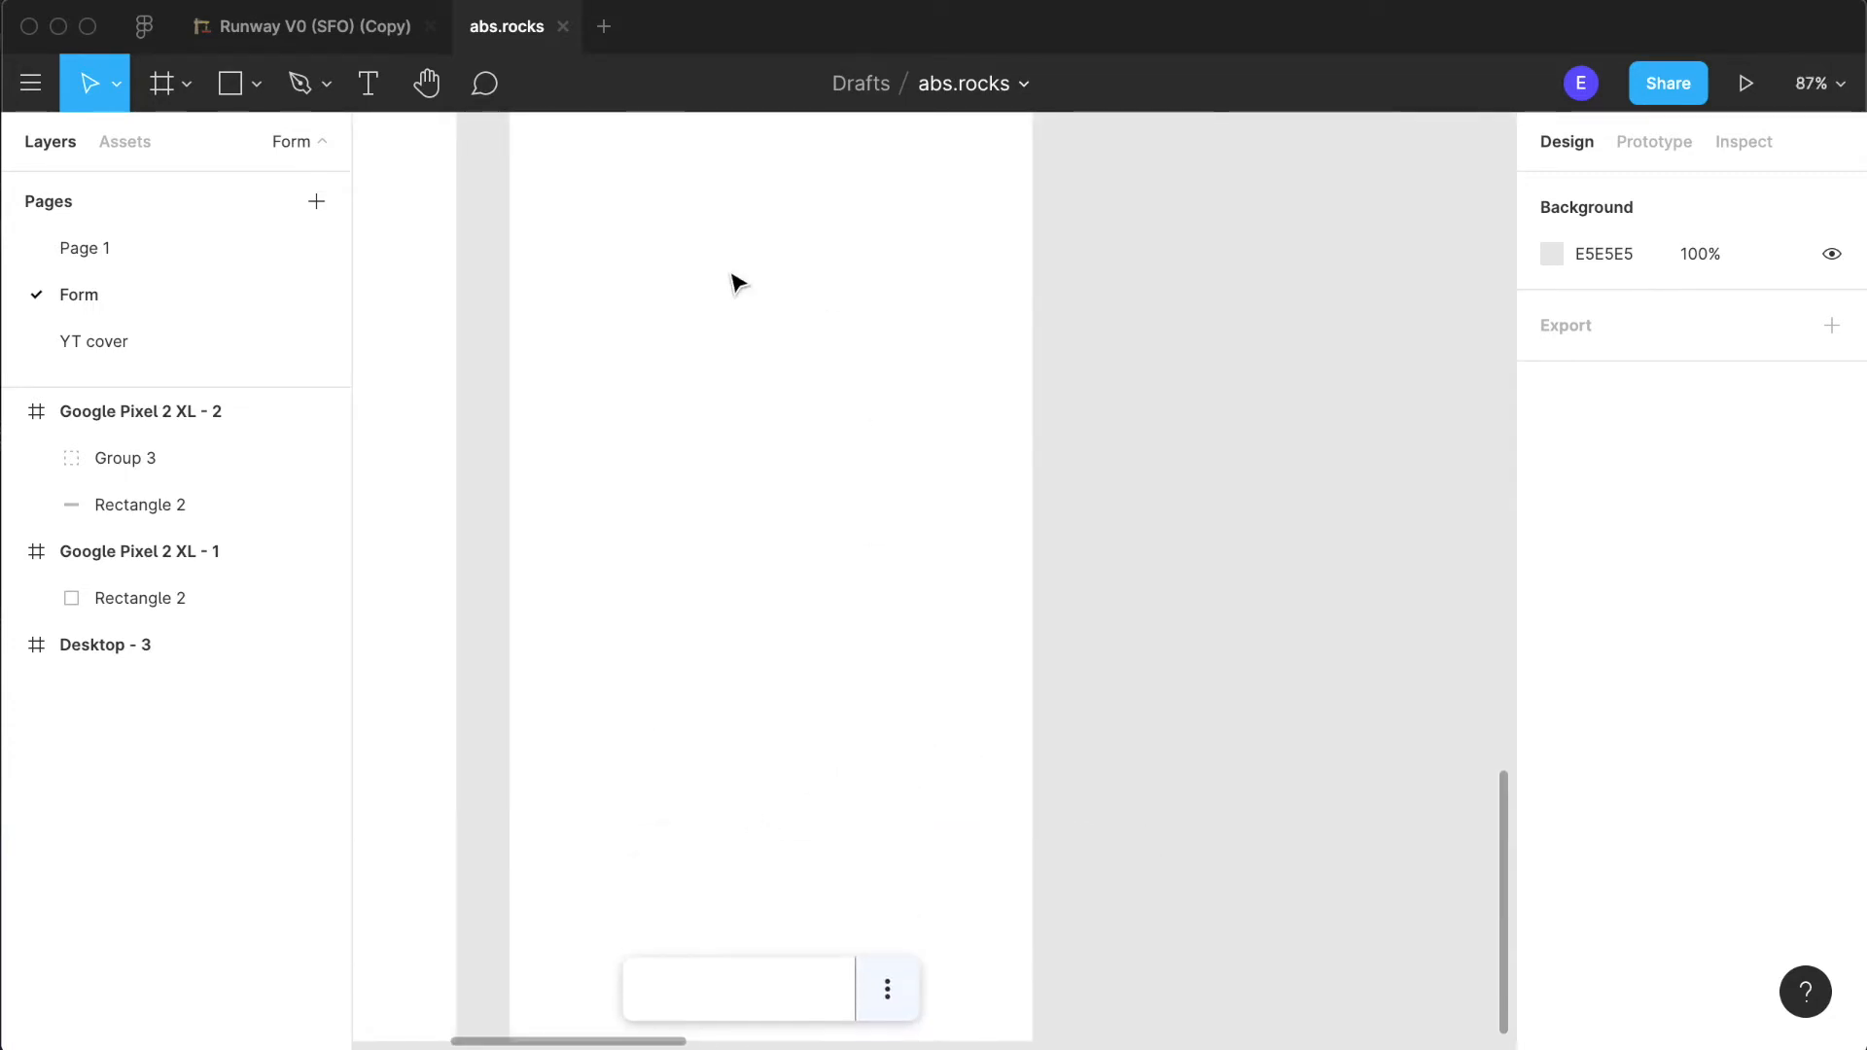
scroll(739, 389, "down", 5)
scroll(739, 389, "left", 2)
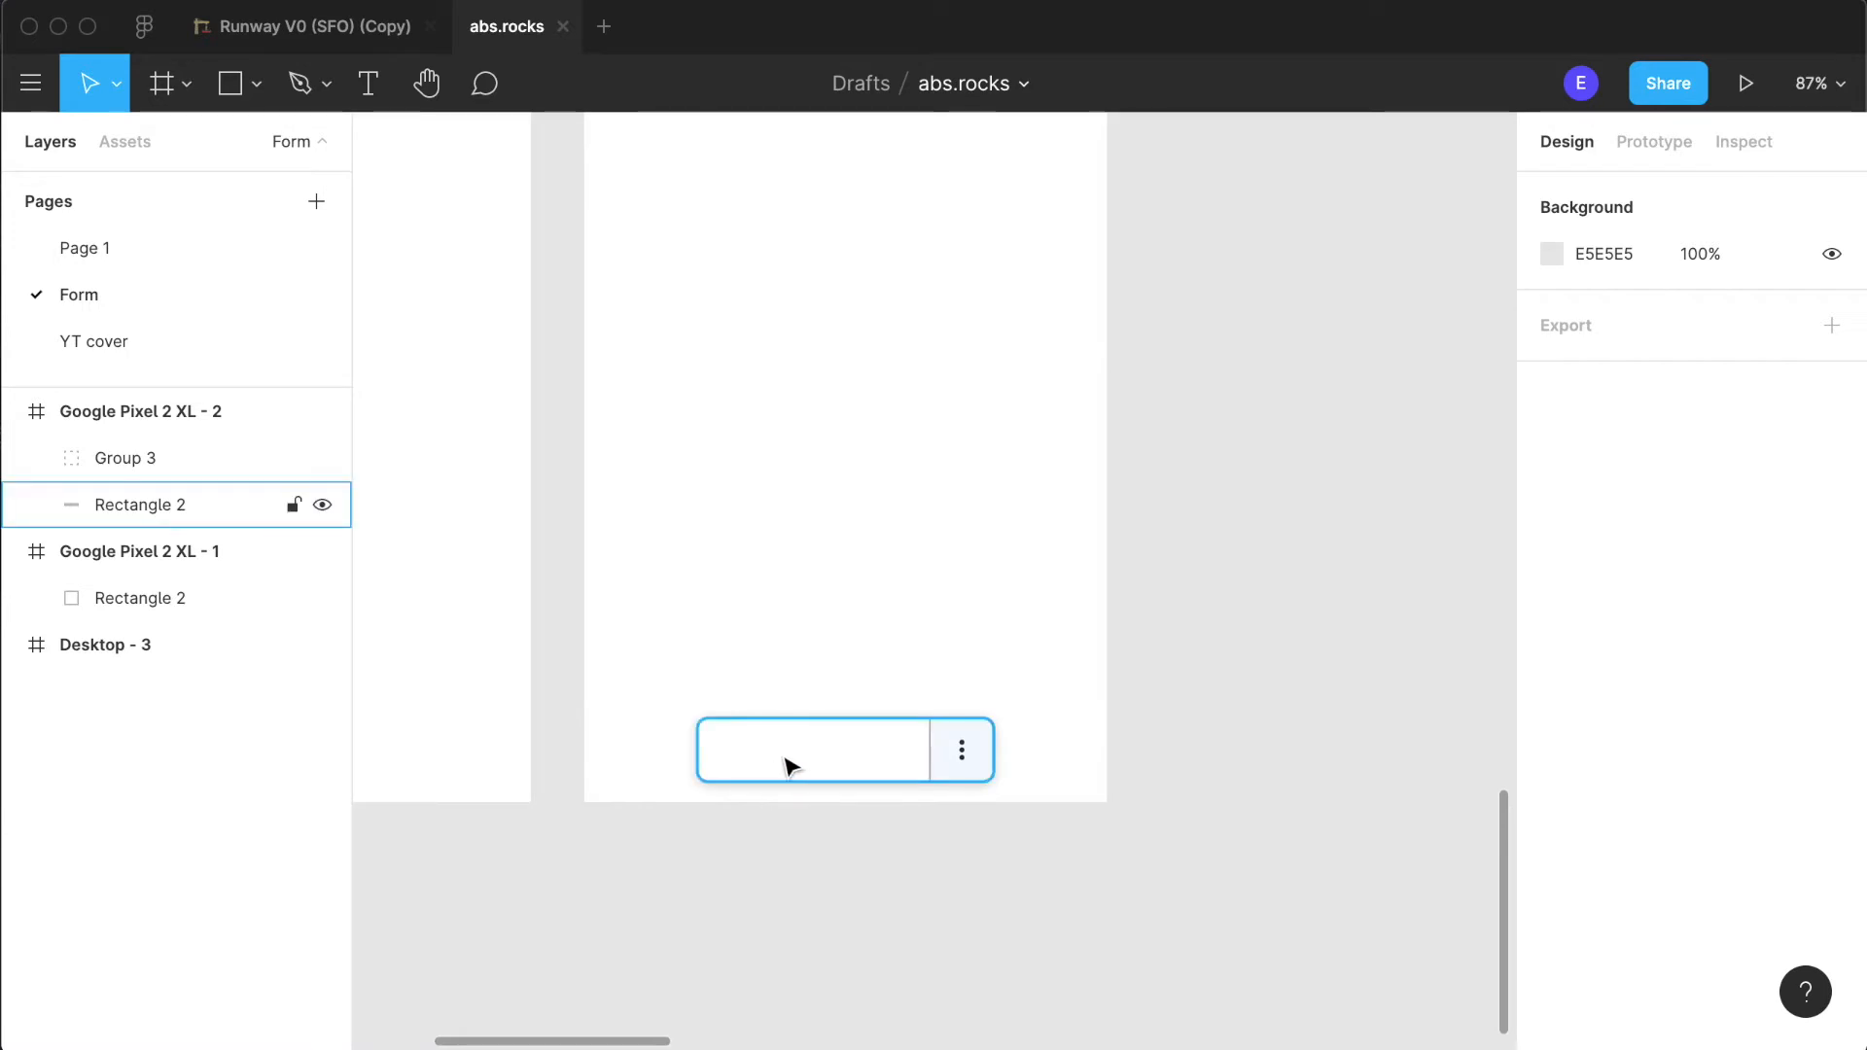
- Add a text label reading "Save" inside the white section of the button
scroll(787, 766, "up", 5)
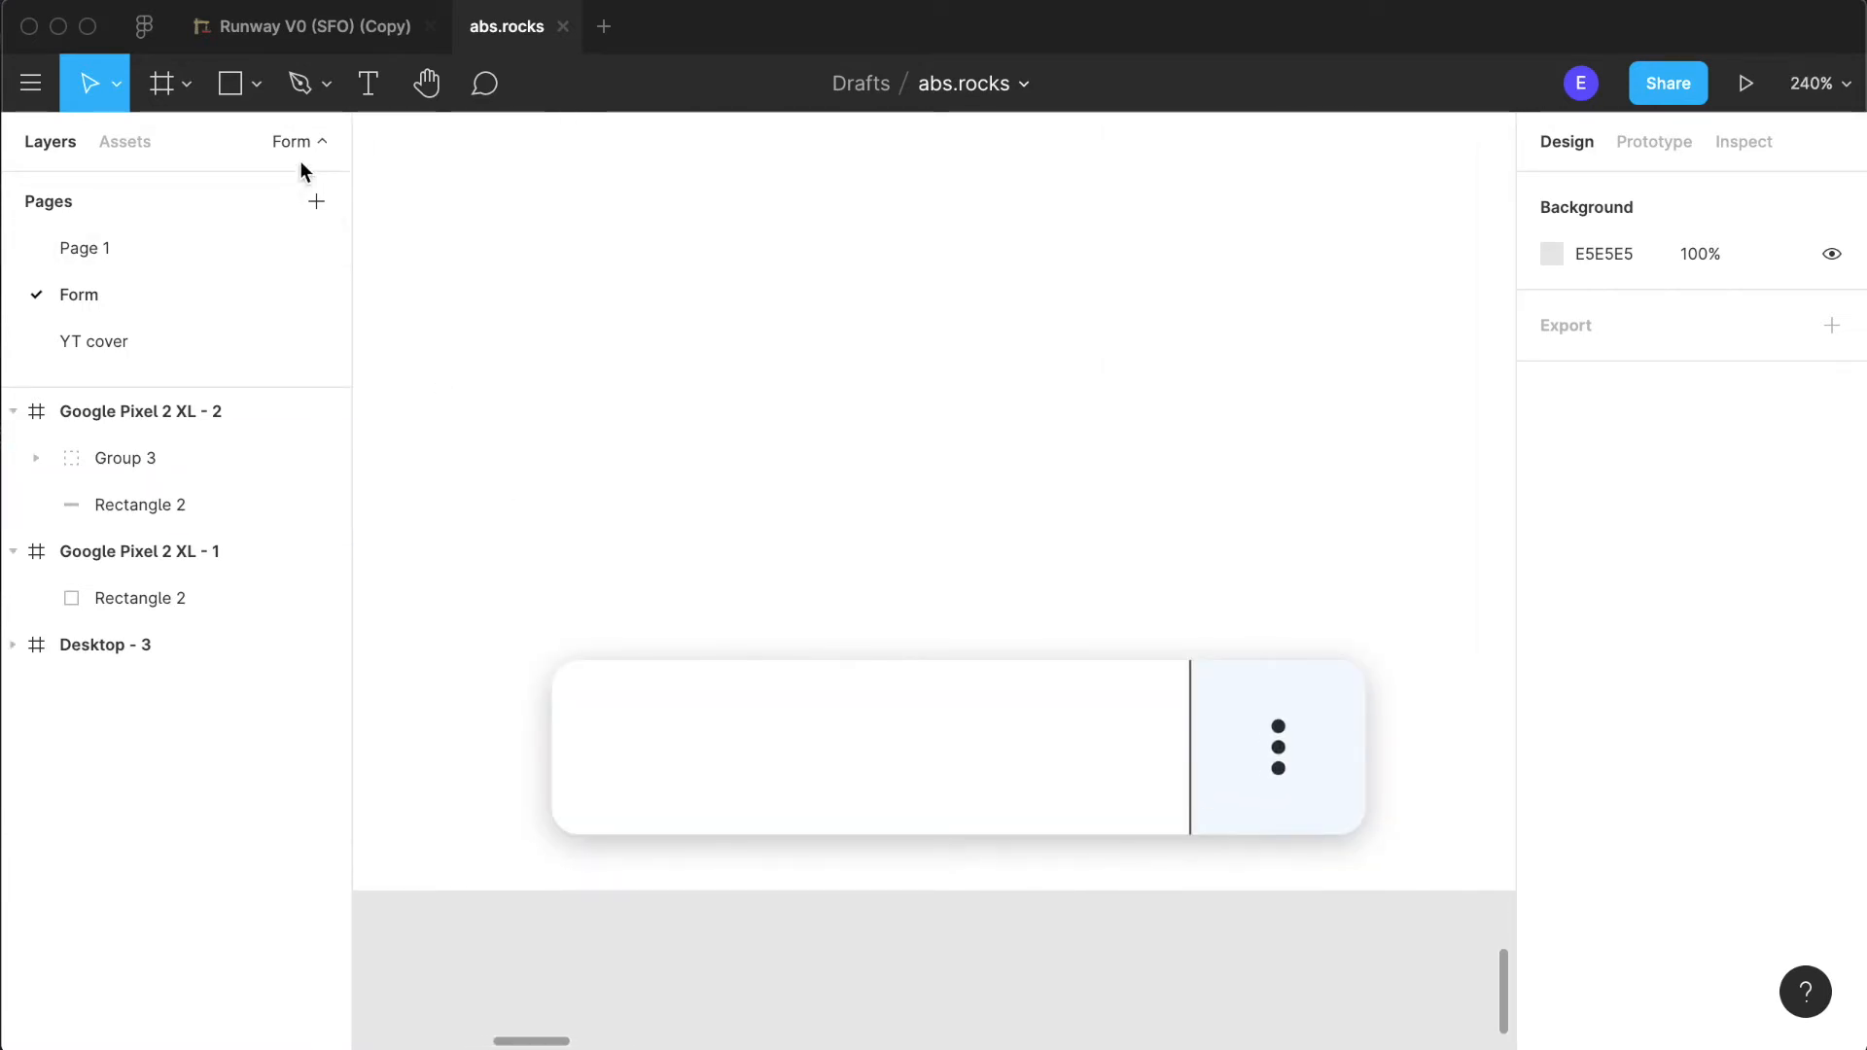
left_click(362, 88)
left_click(675, 727)
type("Save")
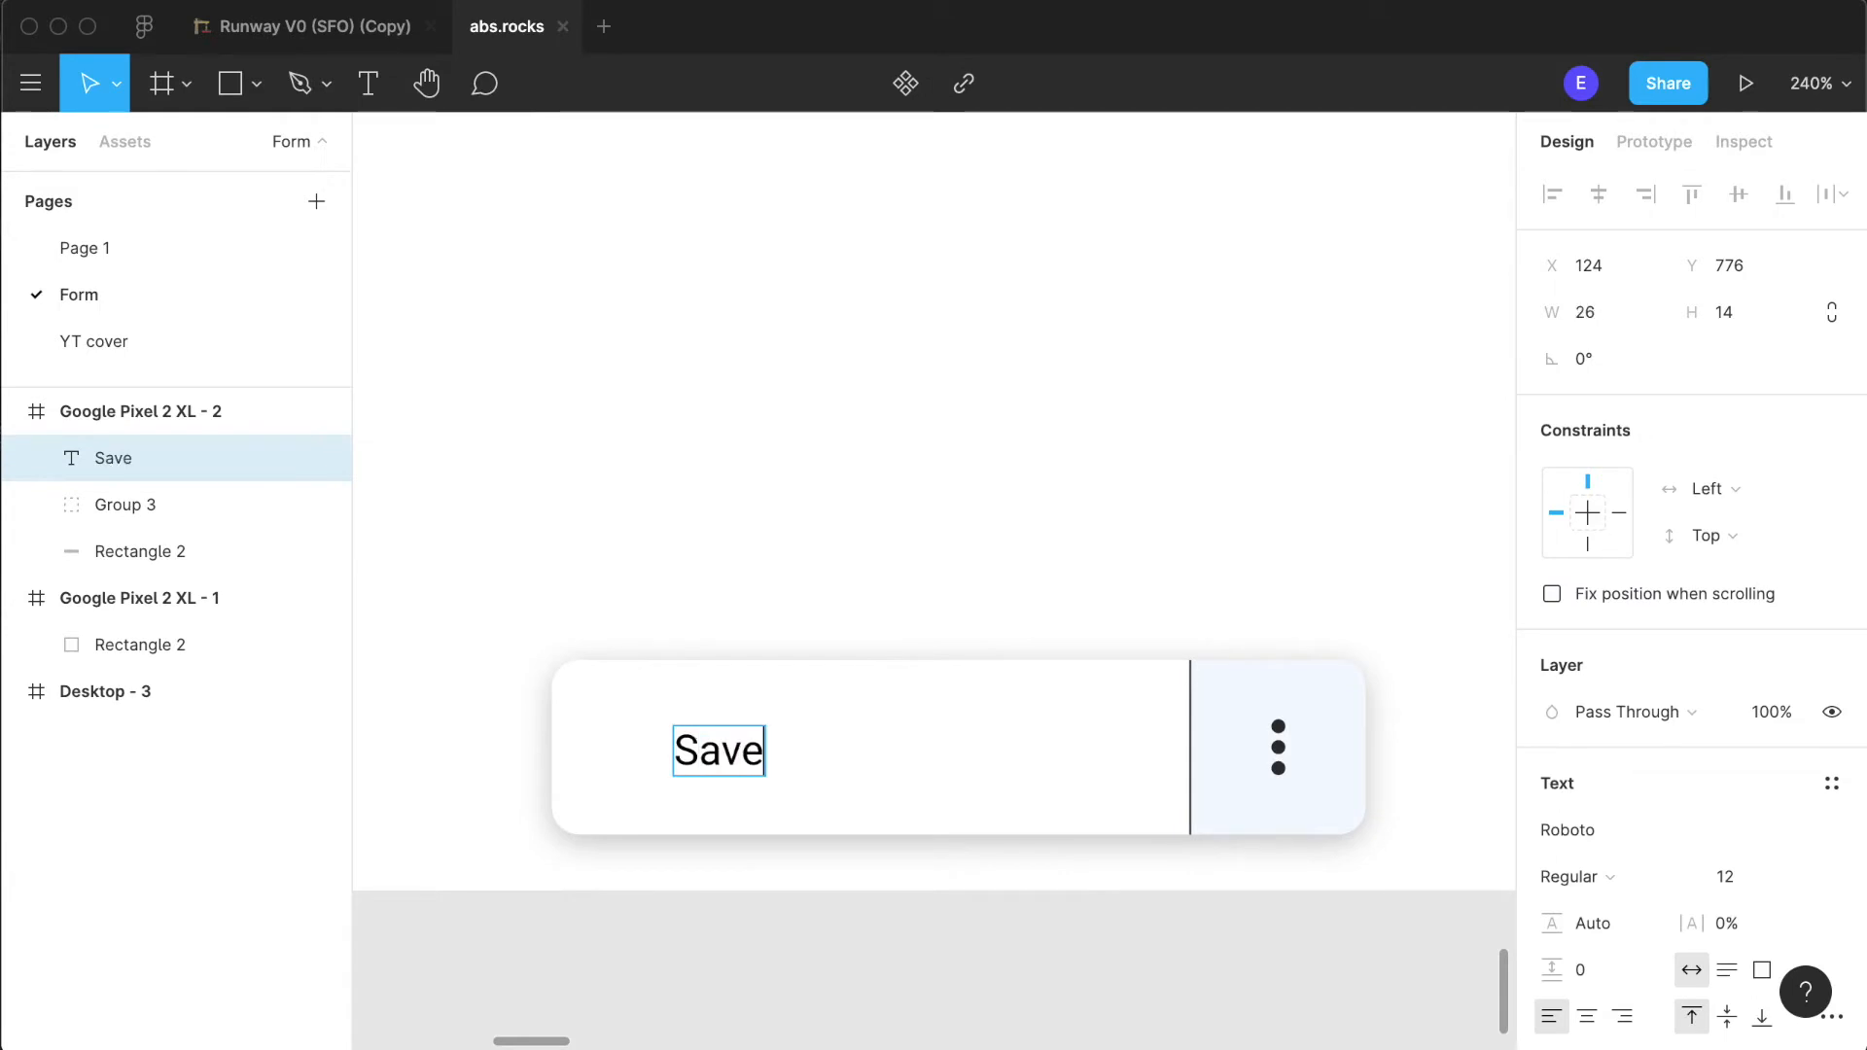
key("Escape")
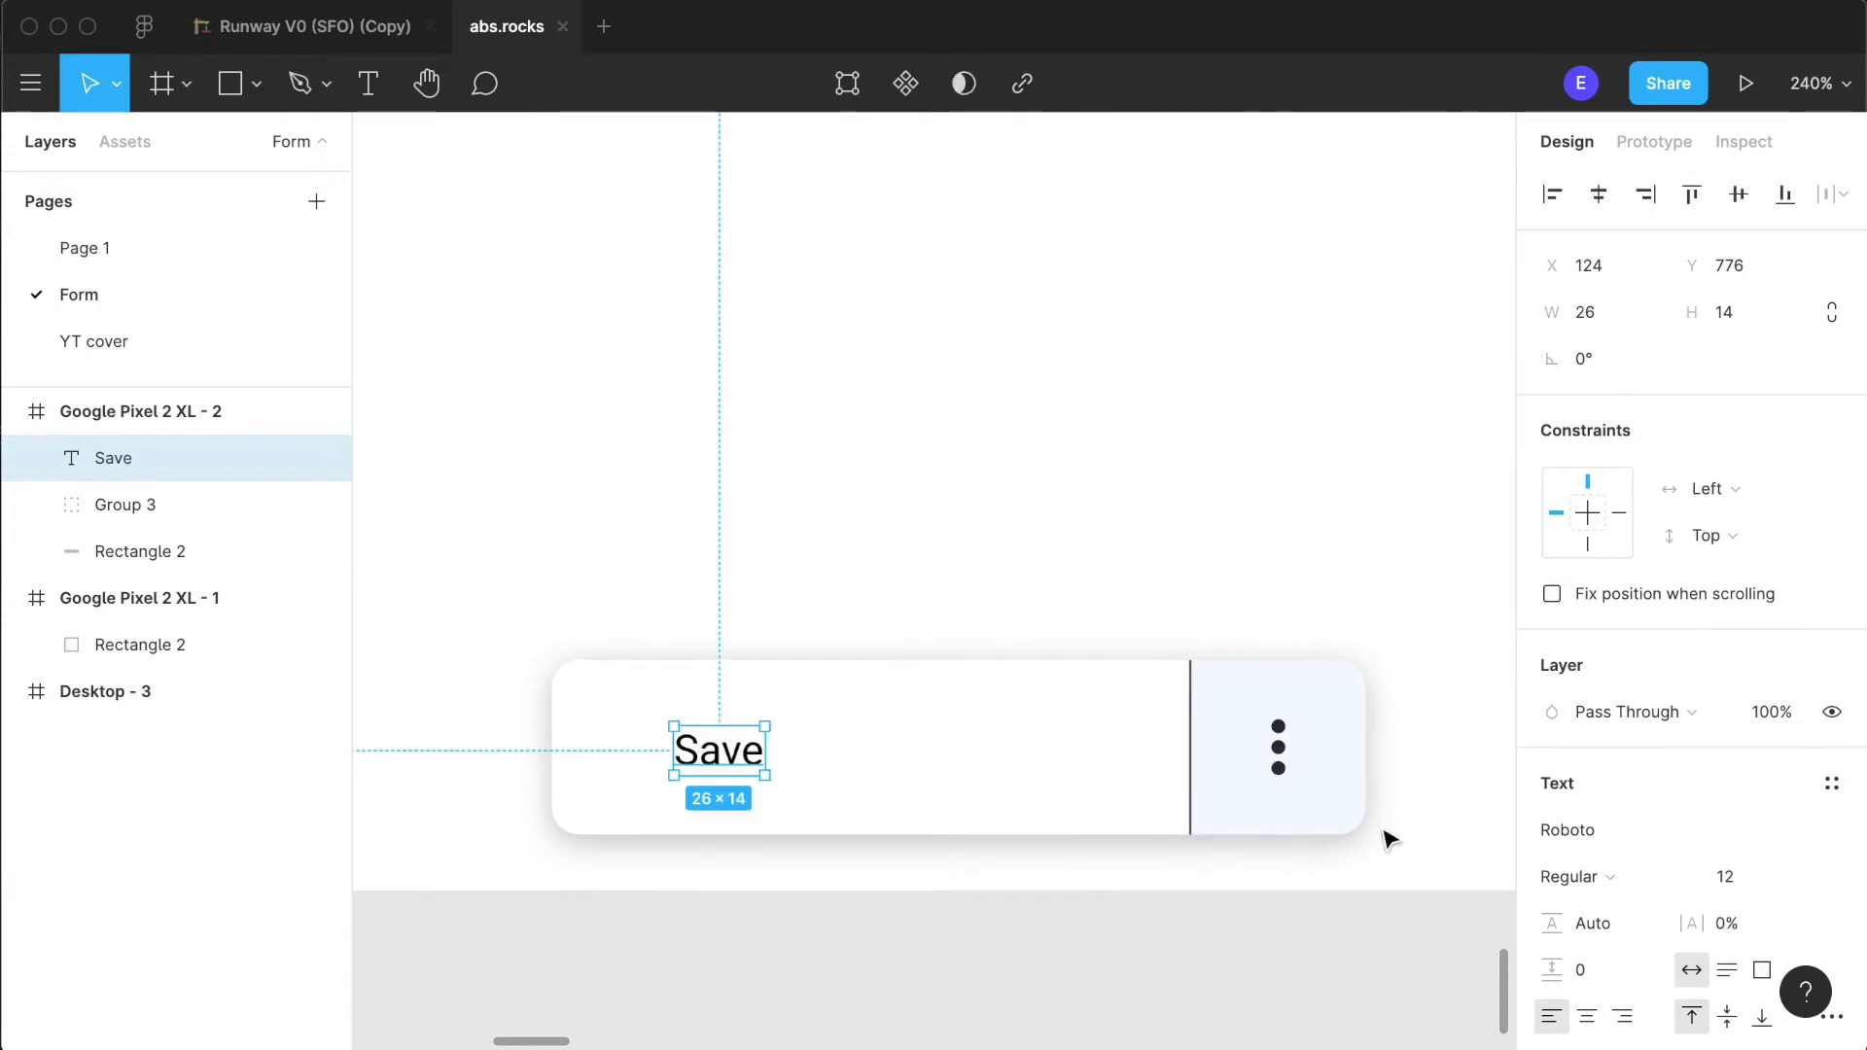
- Set the Save label's font to Poppins Bold at size 16
left_click(1579, 831)
type("Poppins")
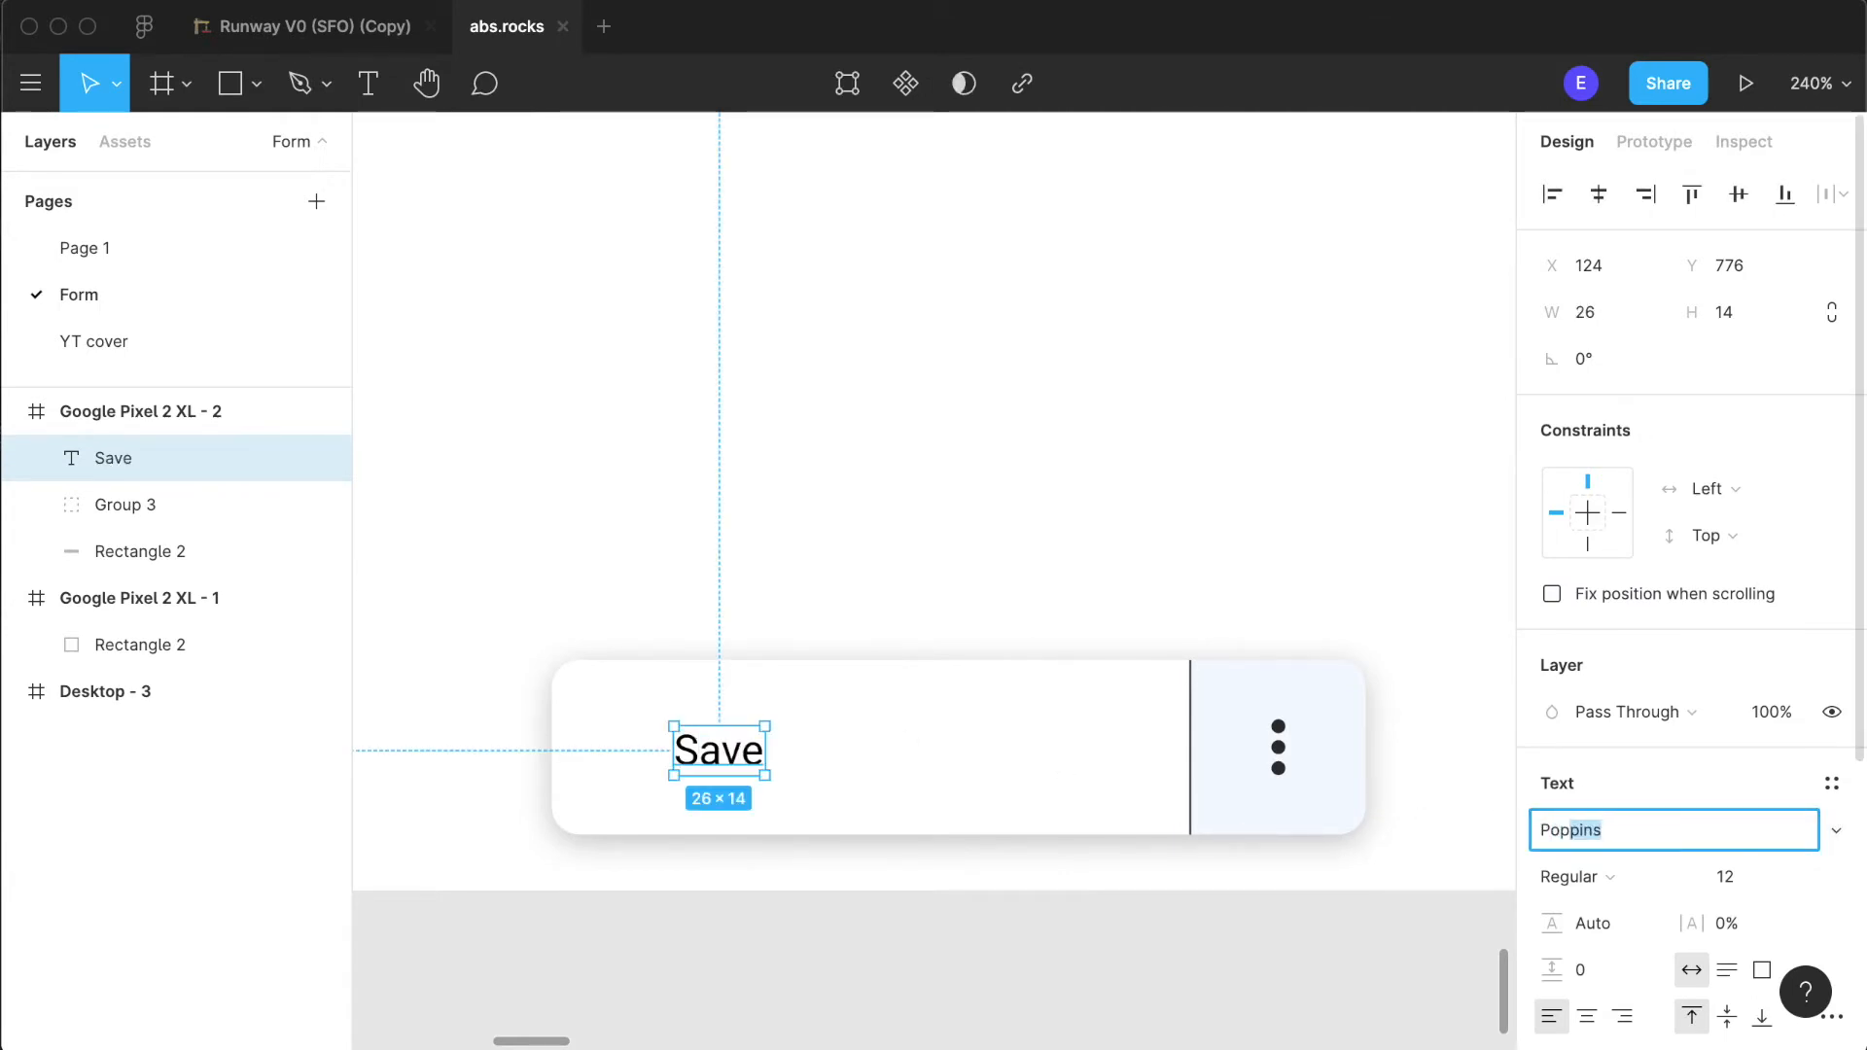
key("Return")
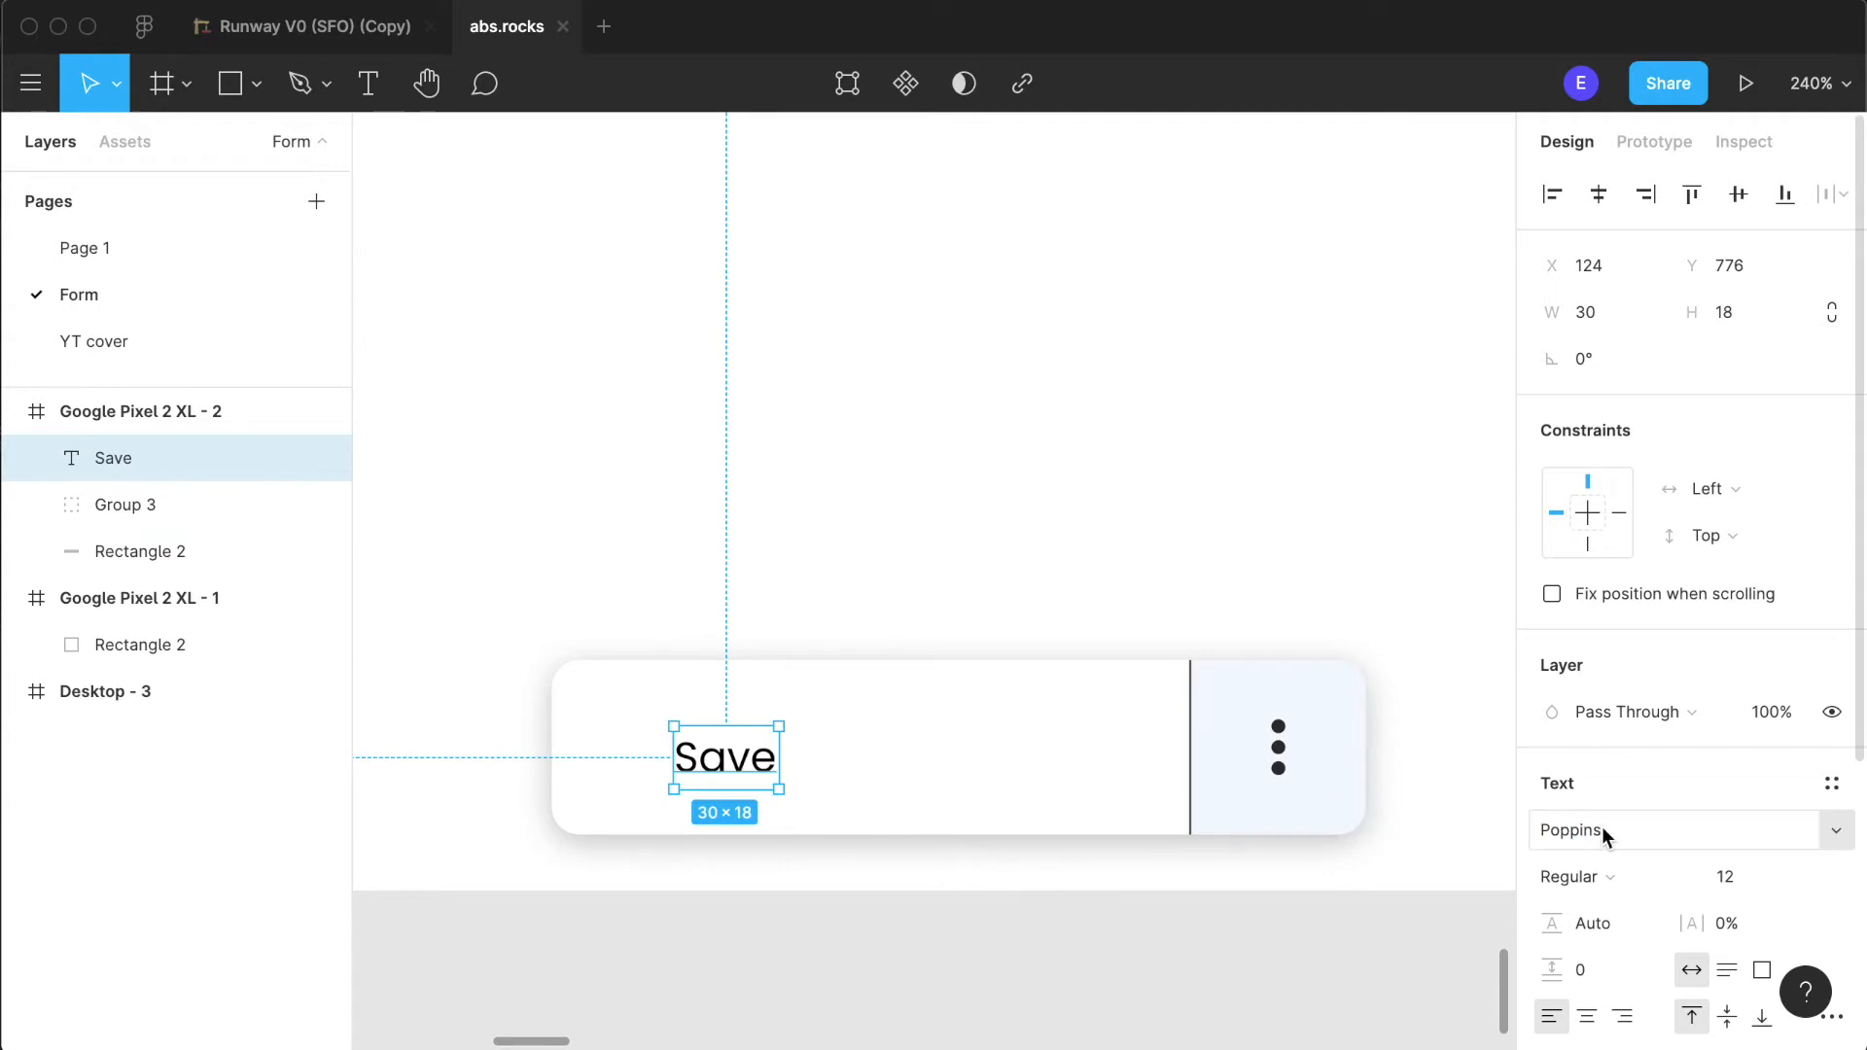
left_click(1595, 881)
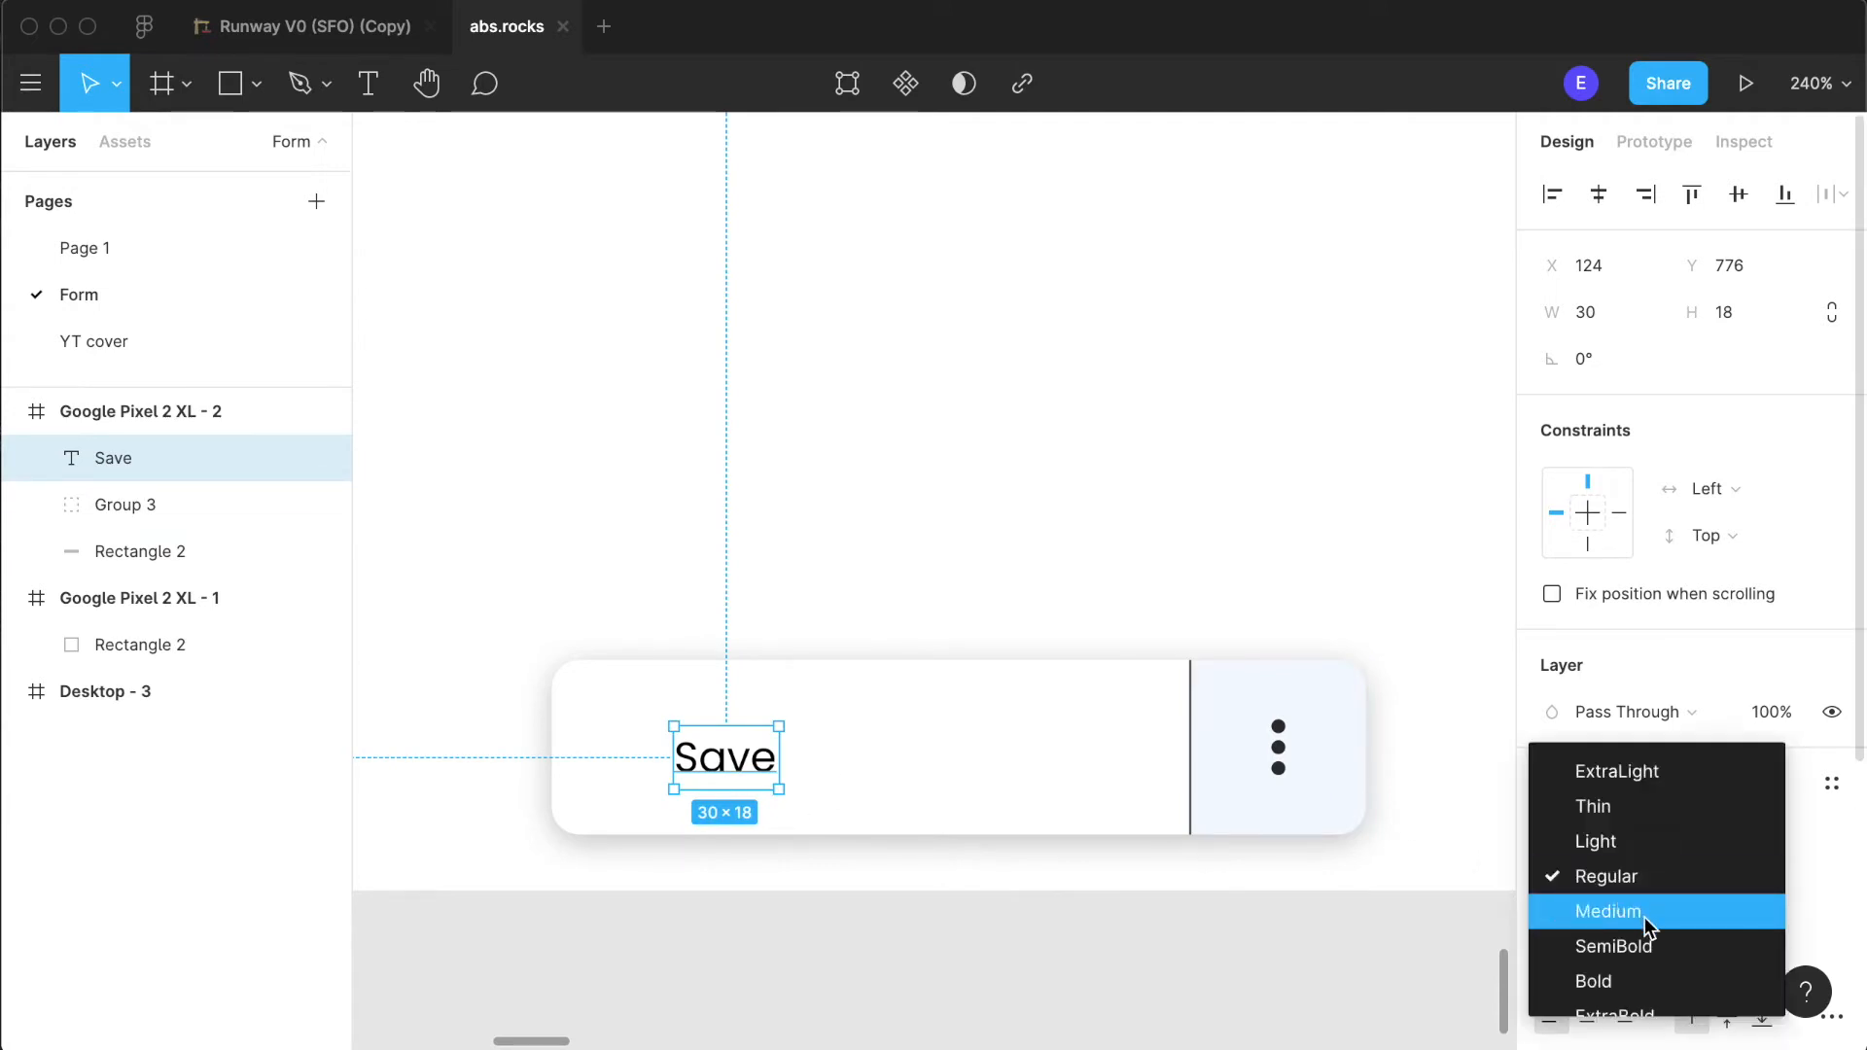
left_click(1631, 984)
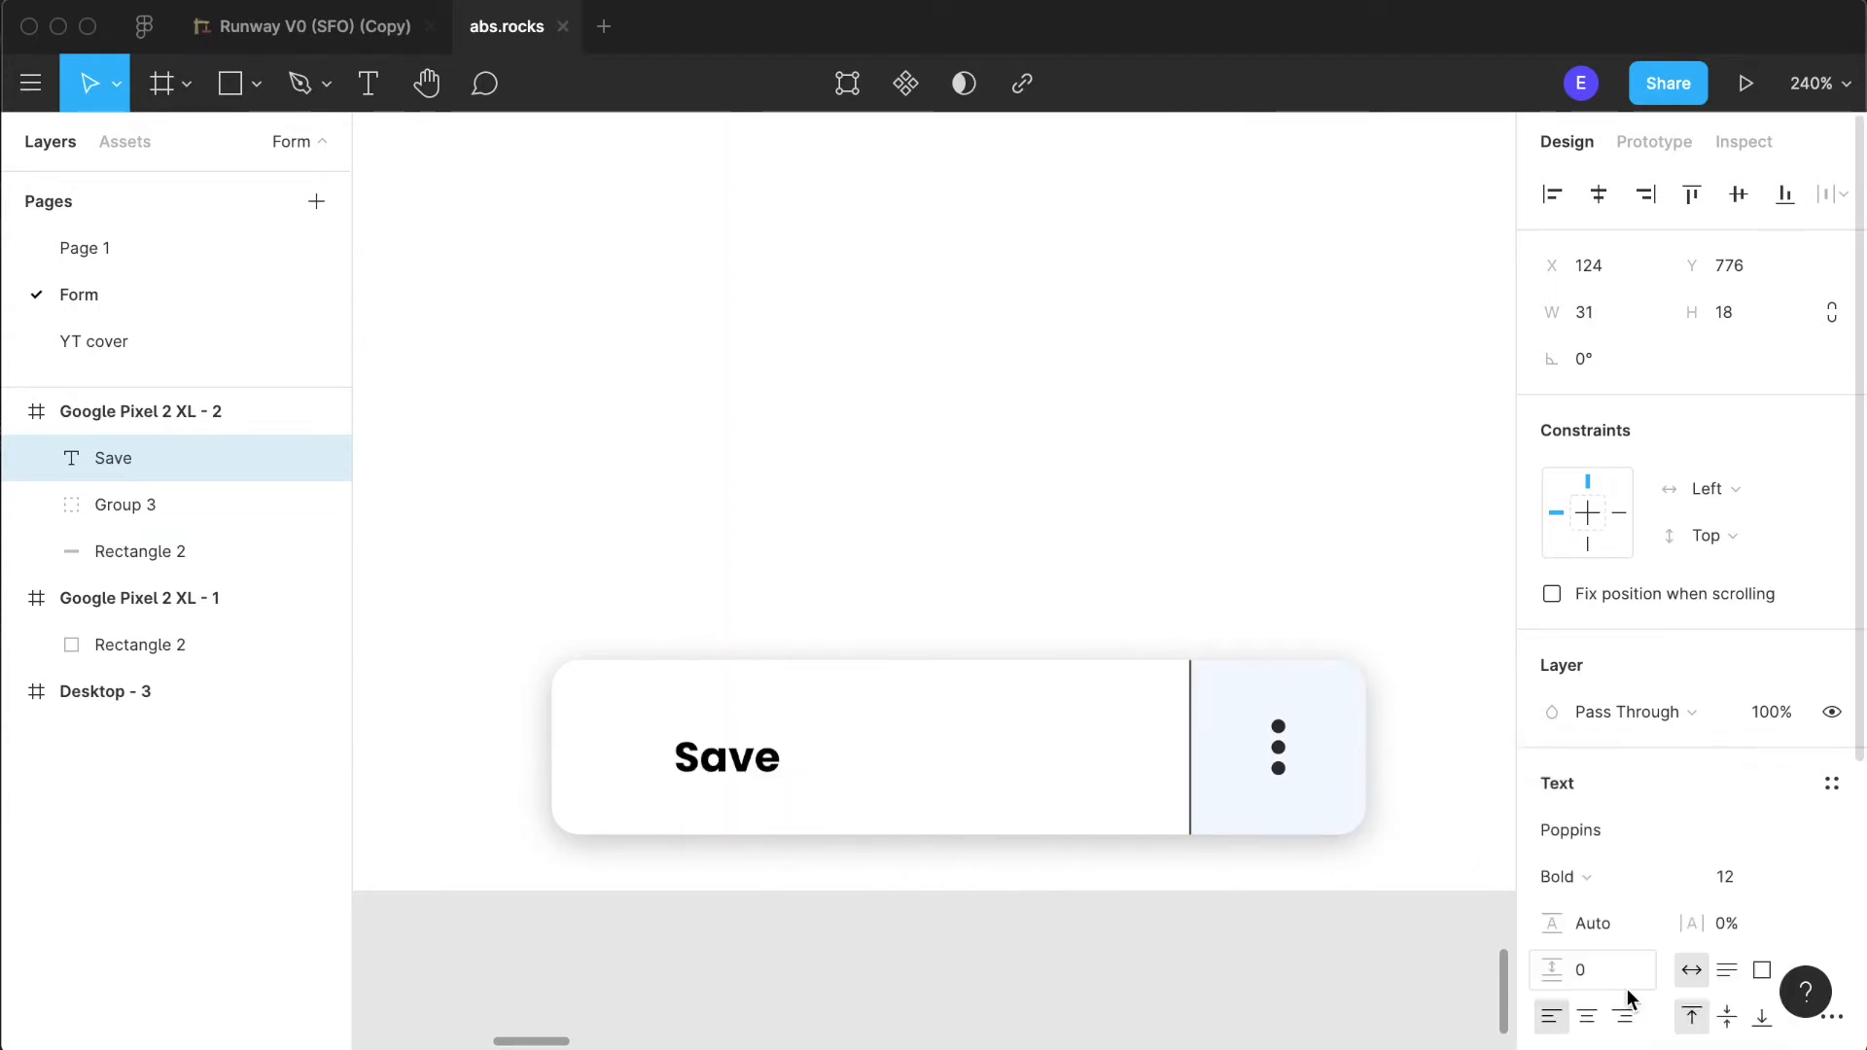
left_click(1831, 878)
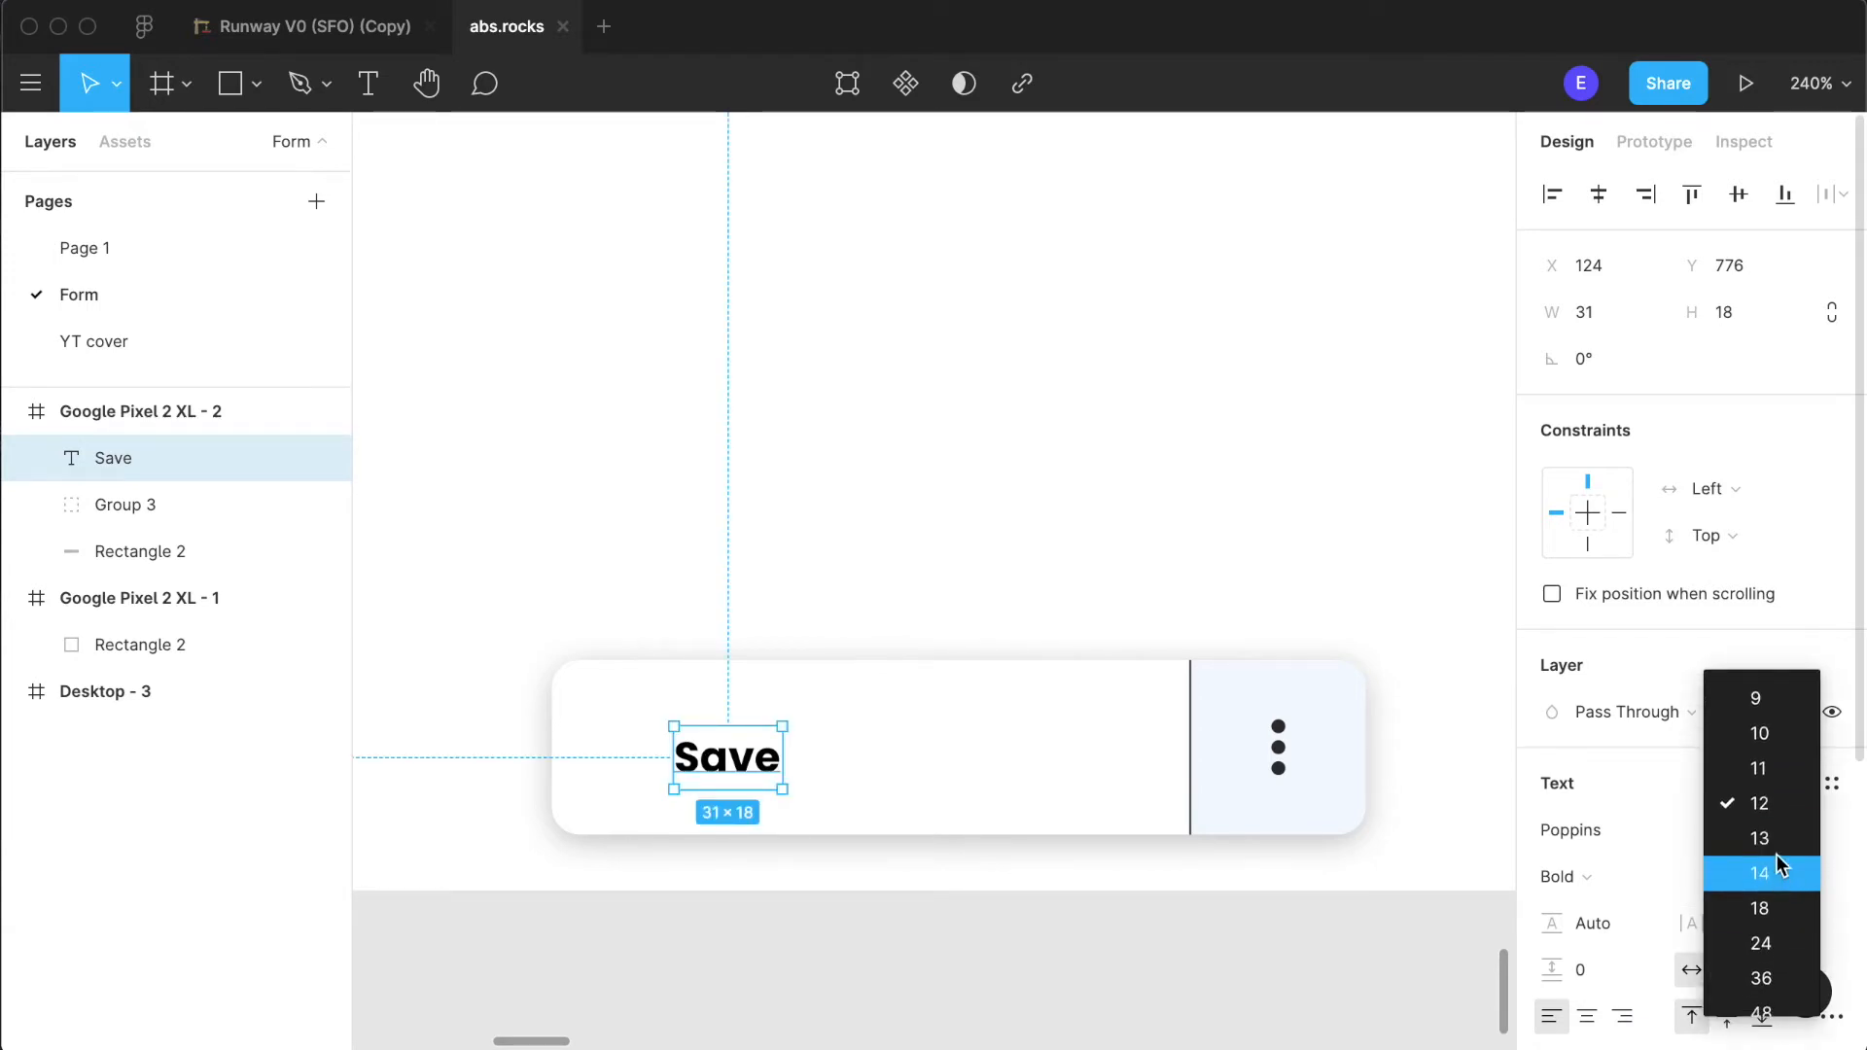
left_click(1769, 840)
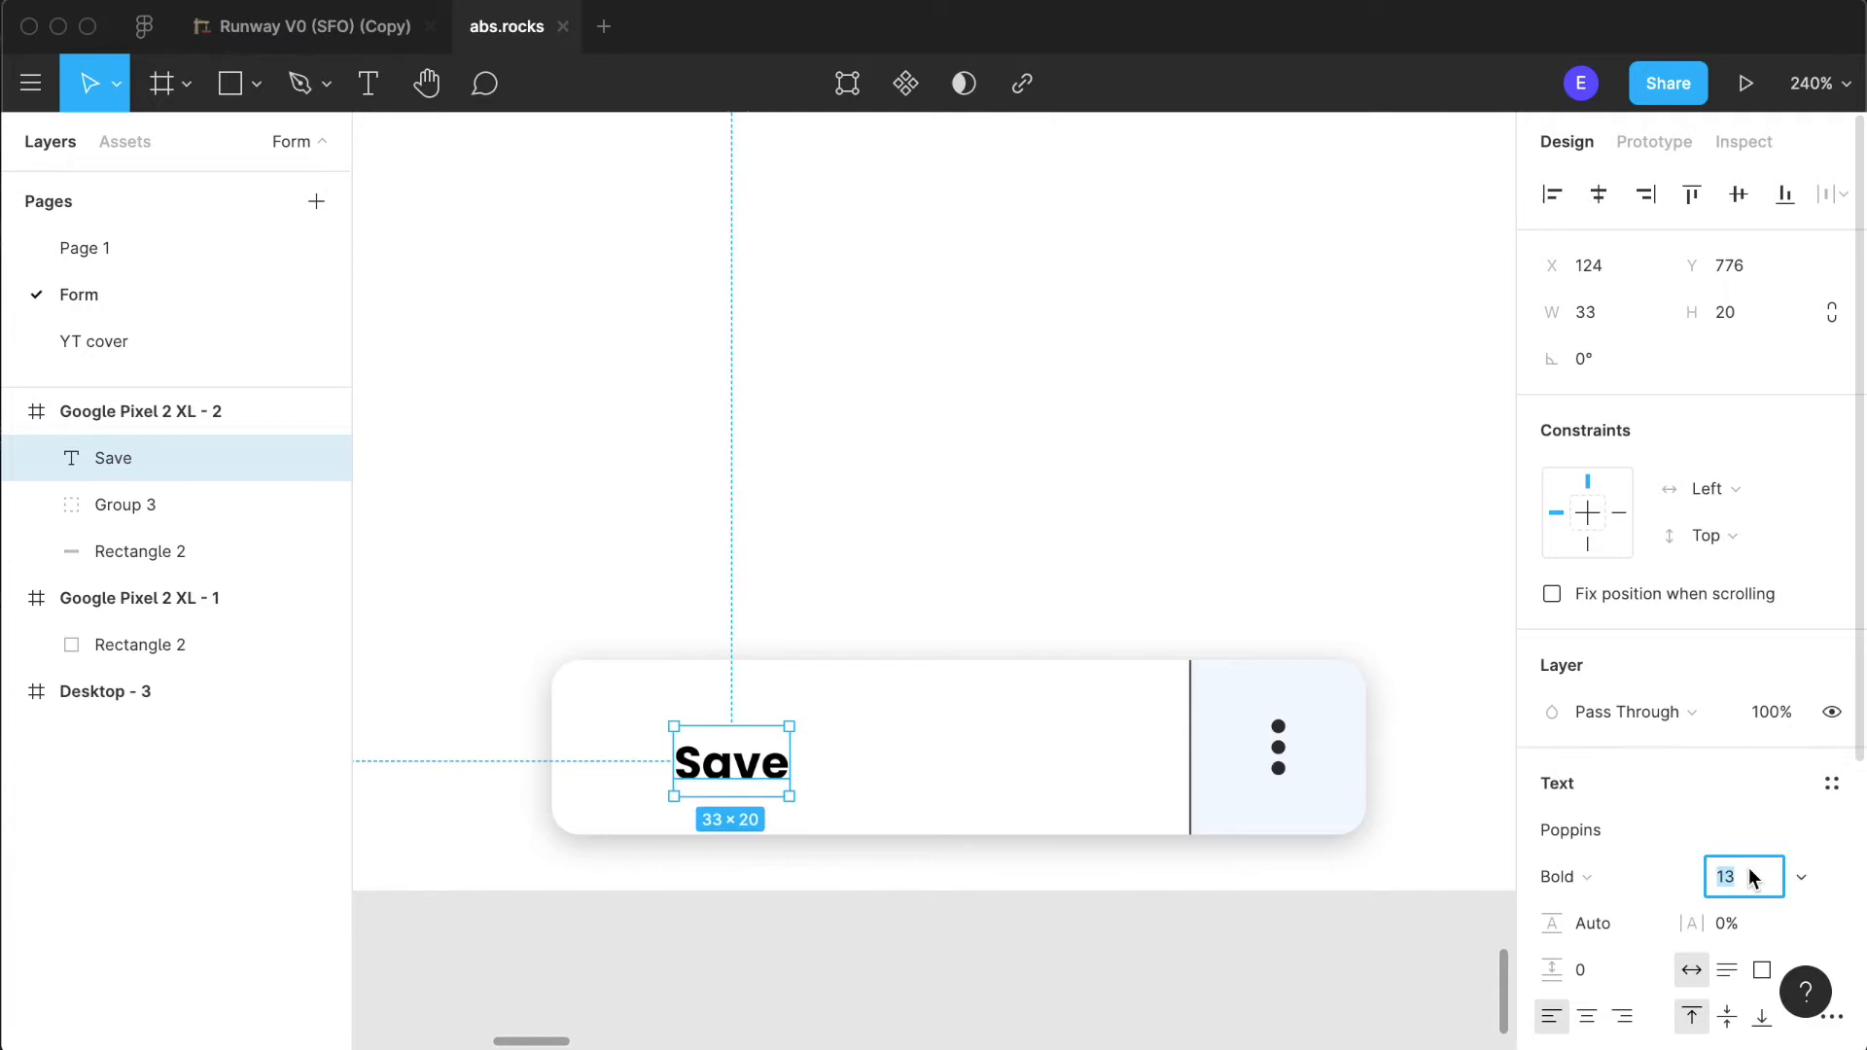
type("16")
key("Return")
- Centre the Save label within the button's white section, at X 160 and Y 770
left_click_drag(759, 771, 880, 754)
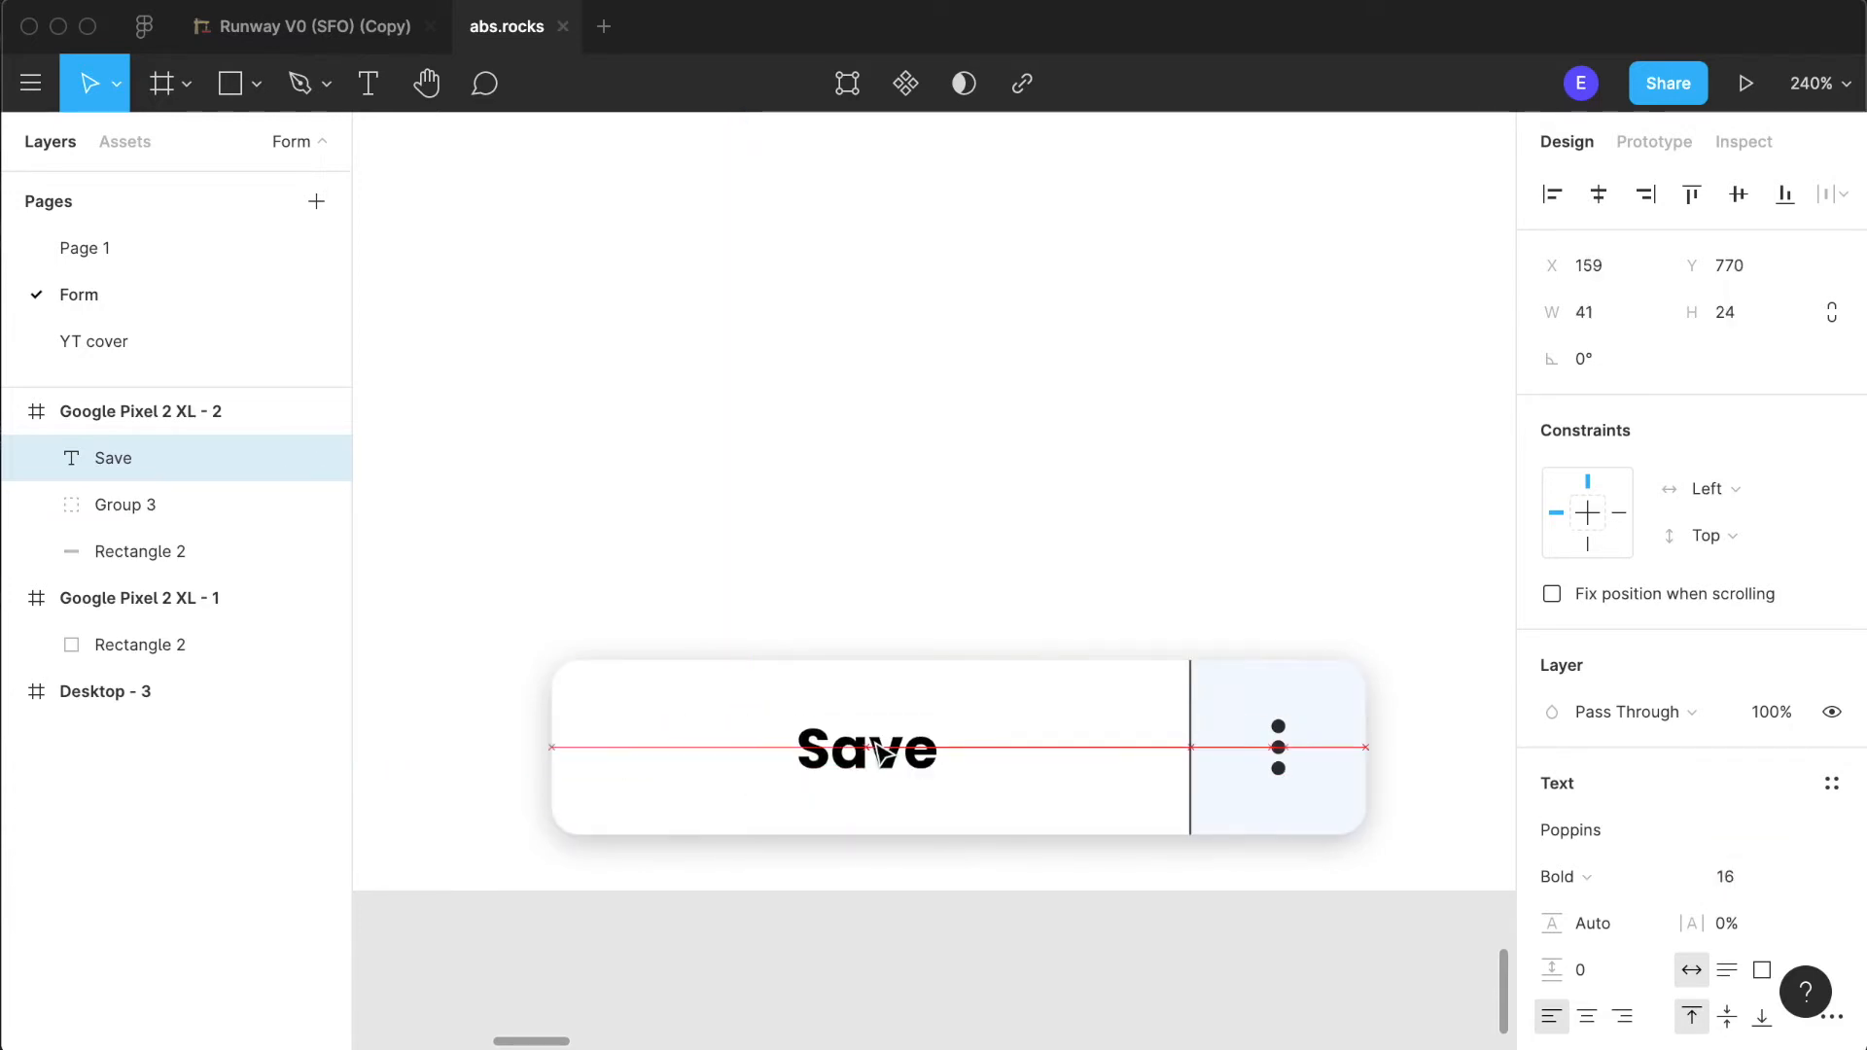
left_click(992, 946)
scroll(992, 946, "down", 5)
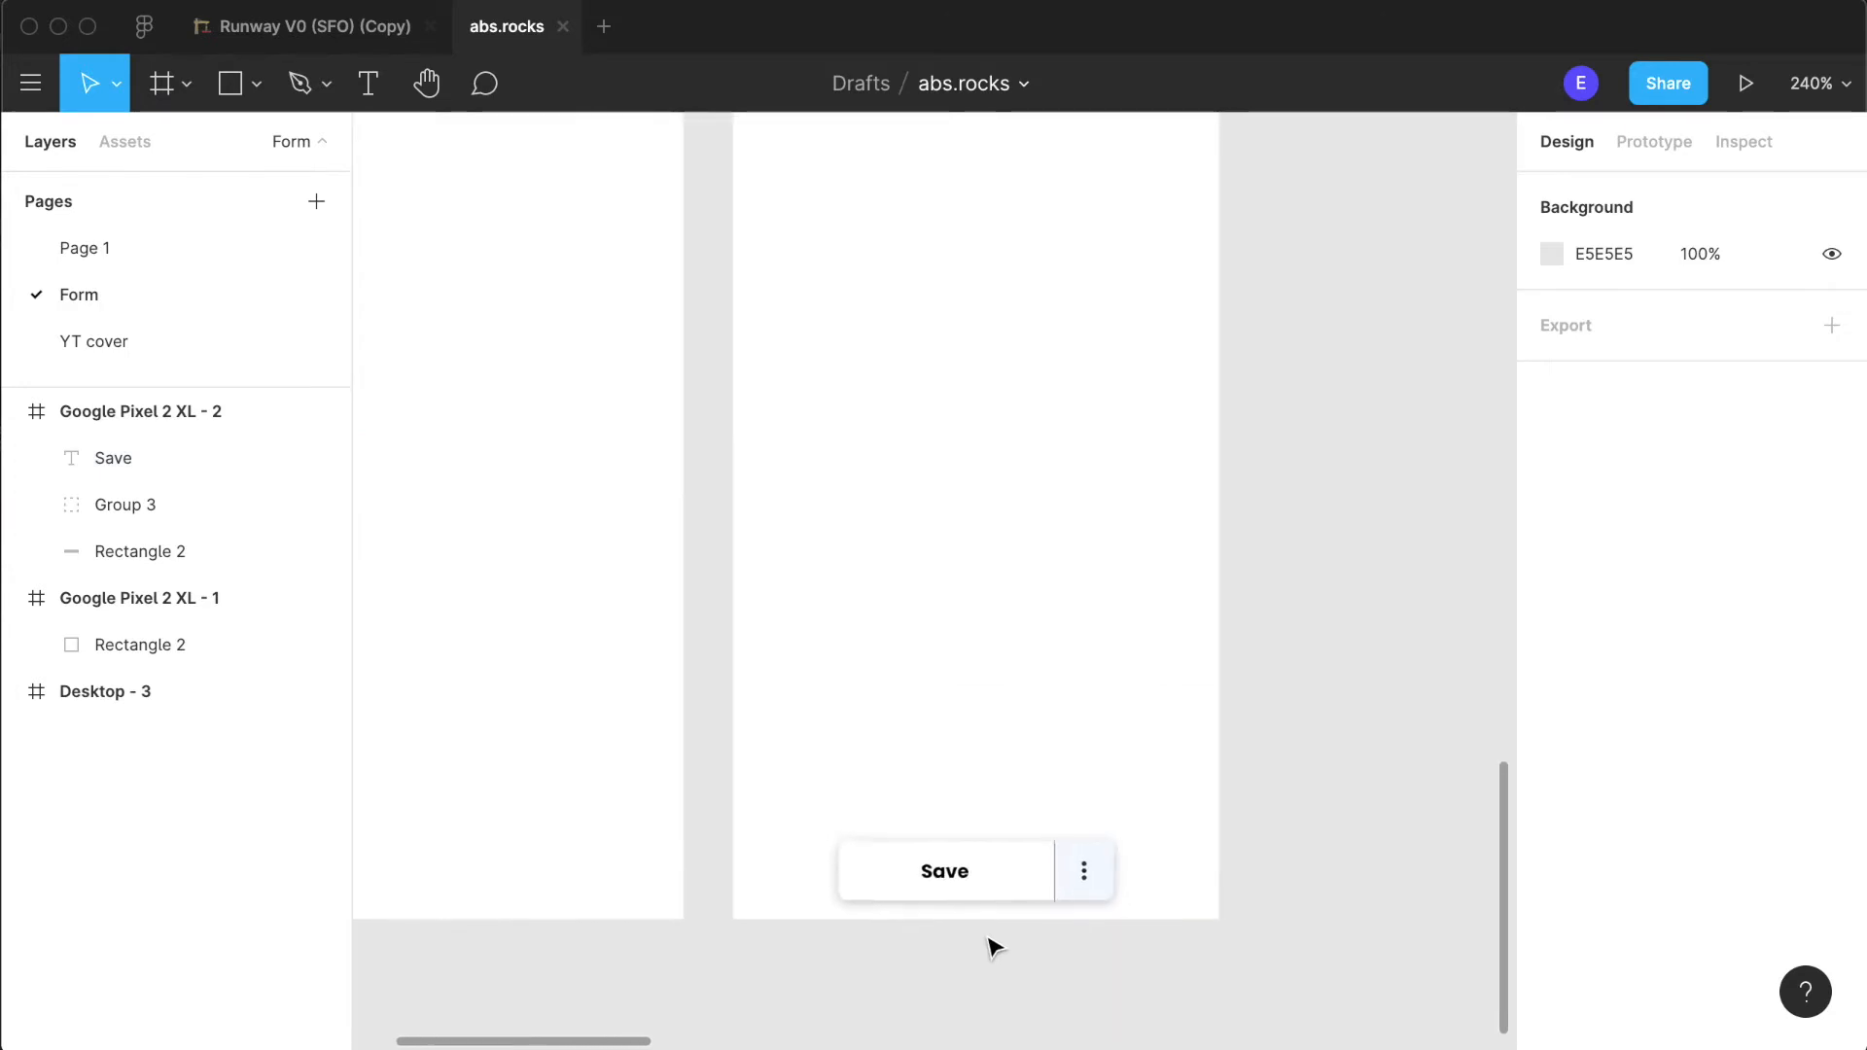
left_click(952, 861)
scroll(950, 858, "up", 5)
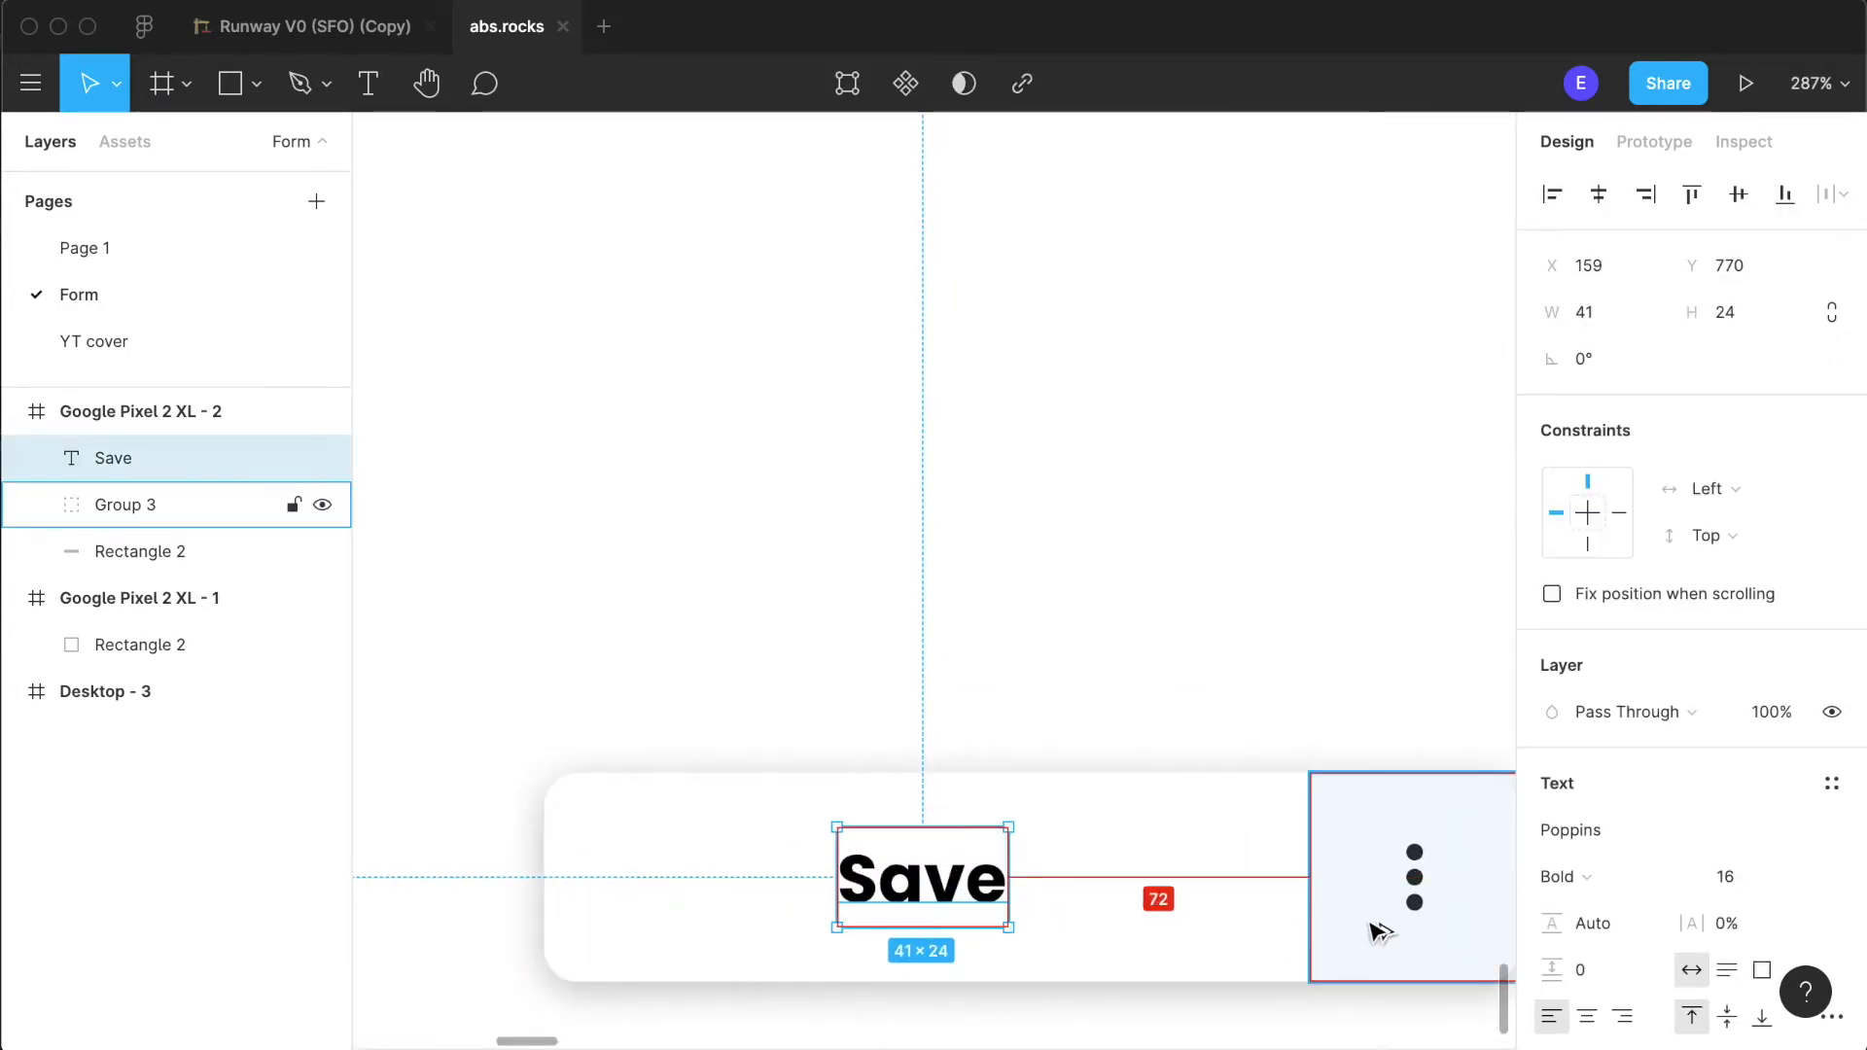
key("Right")
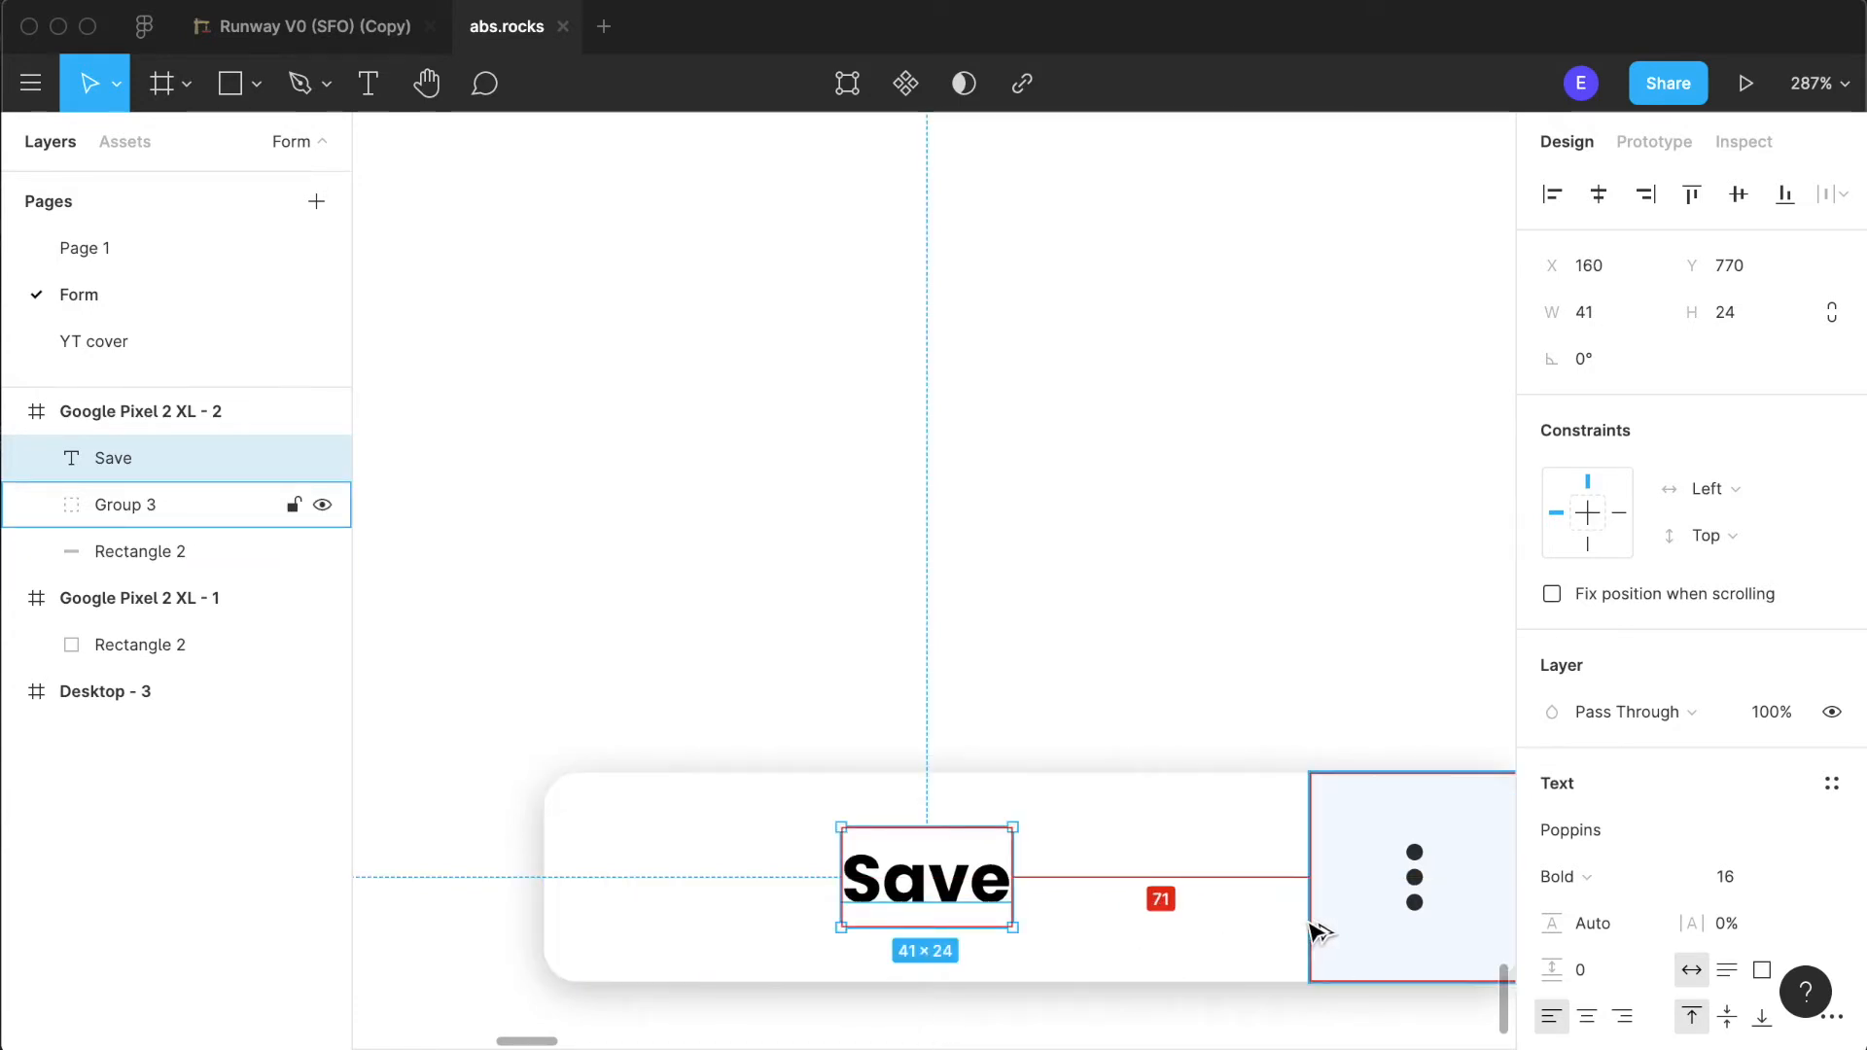
scroll(684, 922, "down", 5)
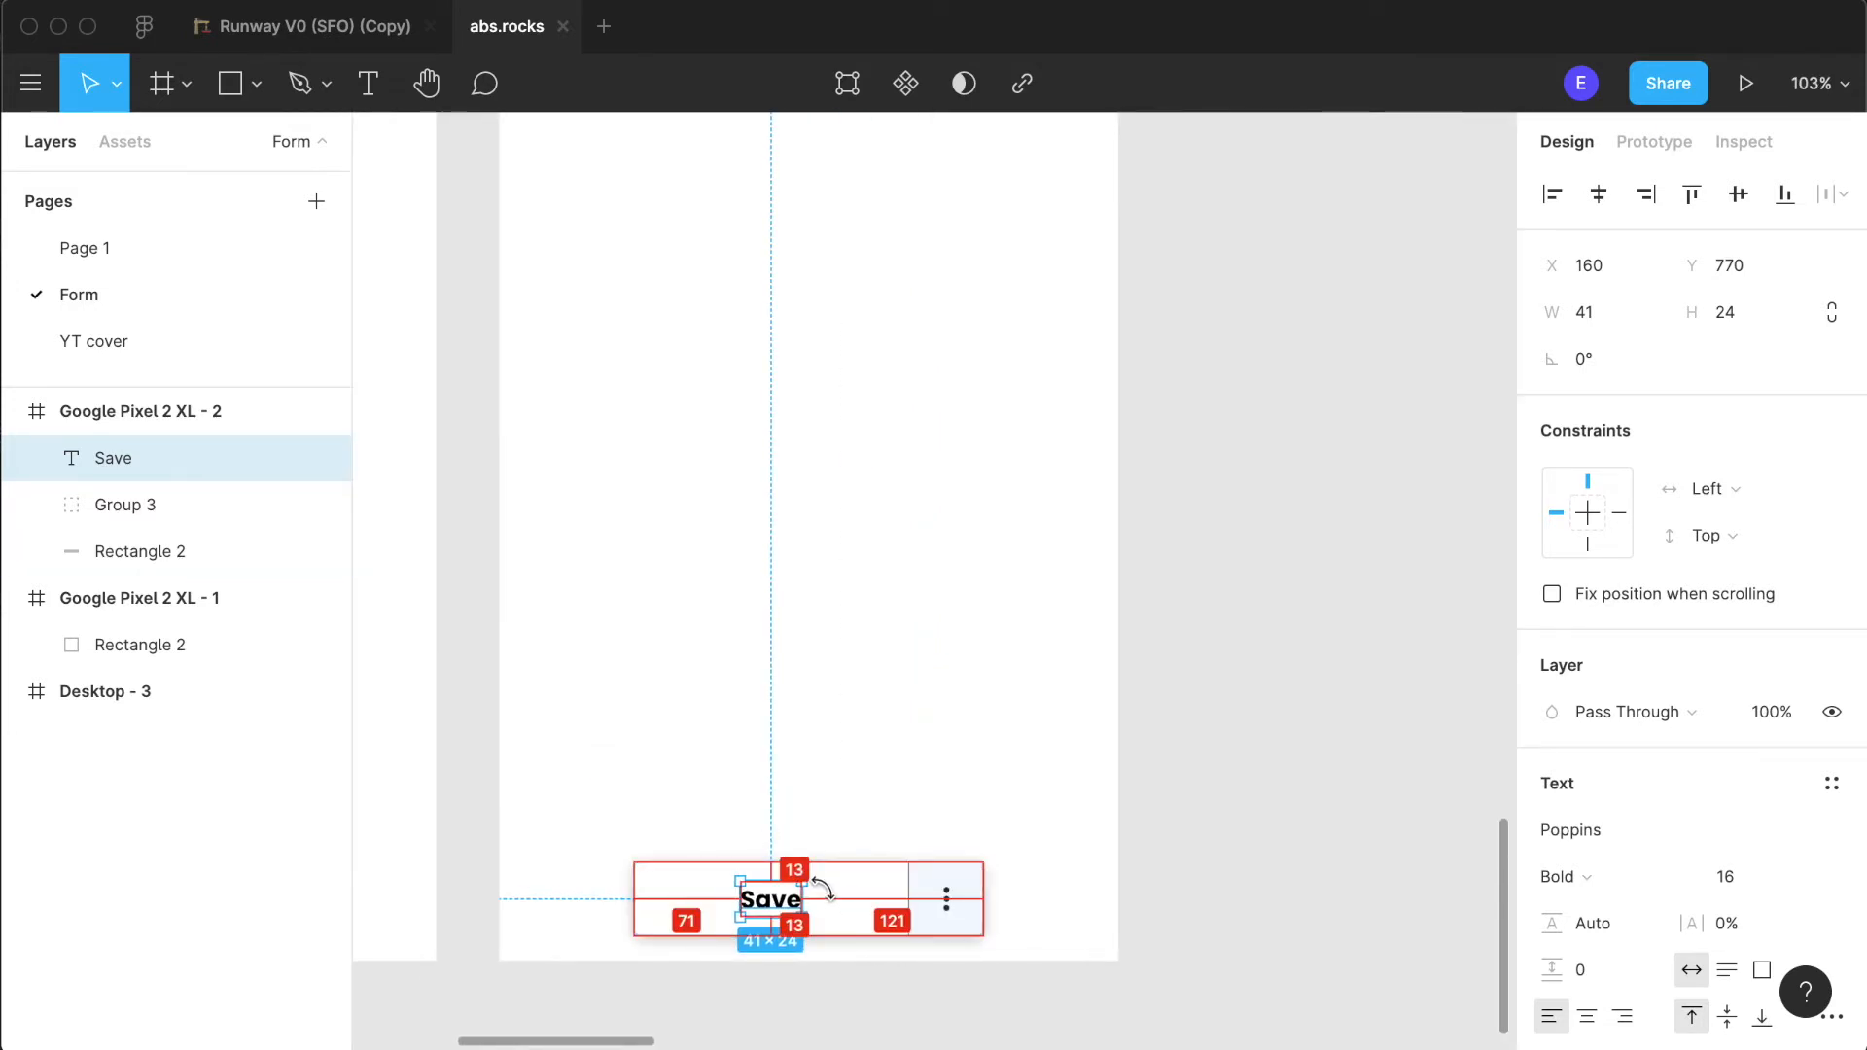
- Examine the labelled Save button up close and its placement in the Google Pixel 2 XL - 2 frame
left_click(1405, 860)
scroll(1176, 846, "down", 4)
scroll(1177, 844, "down", 3)
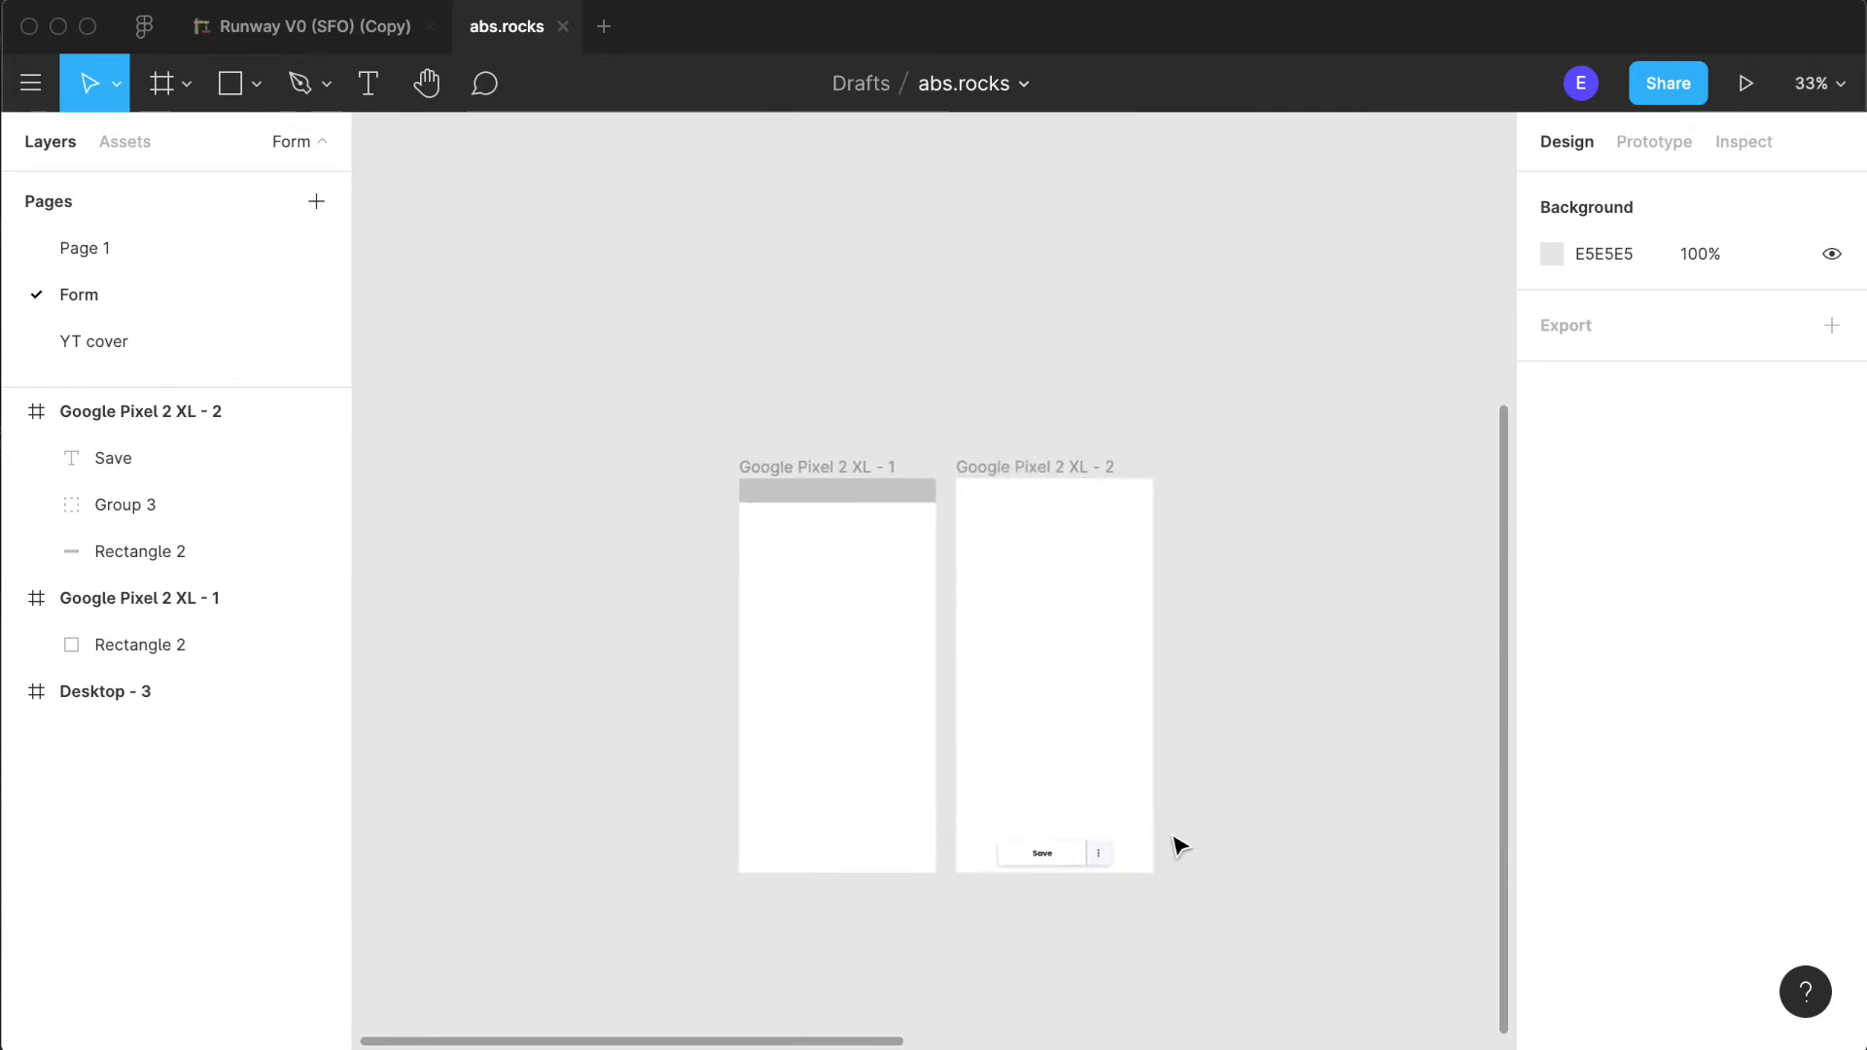
scroll(1021, 855, "right", 3)
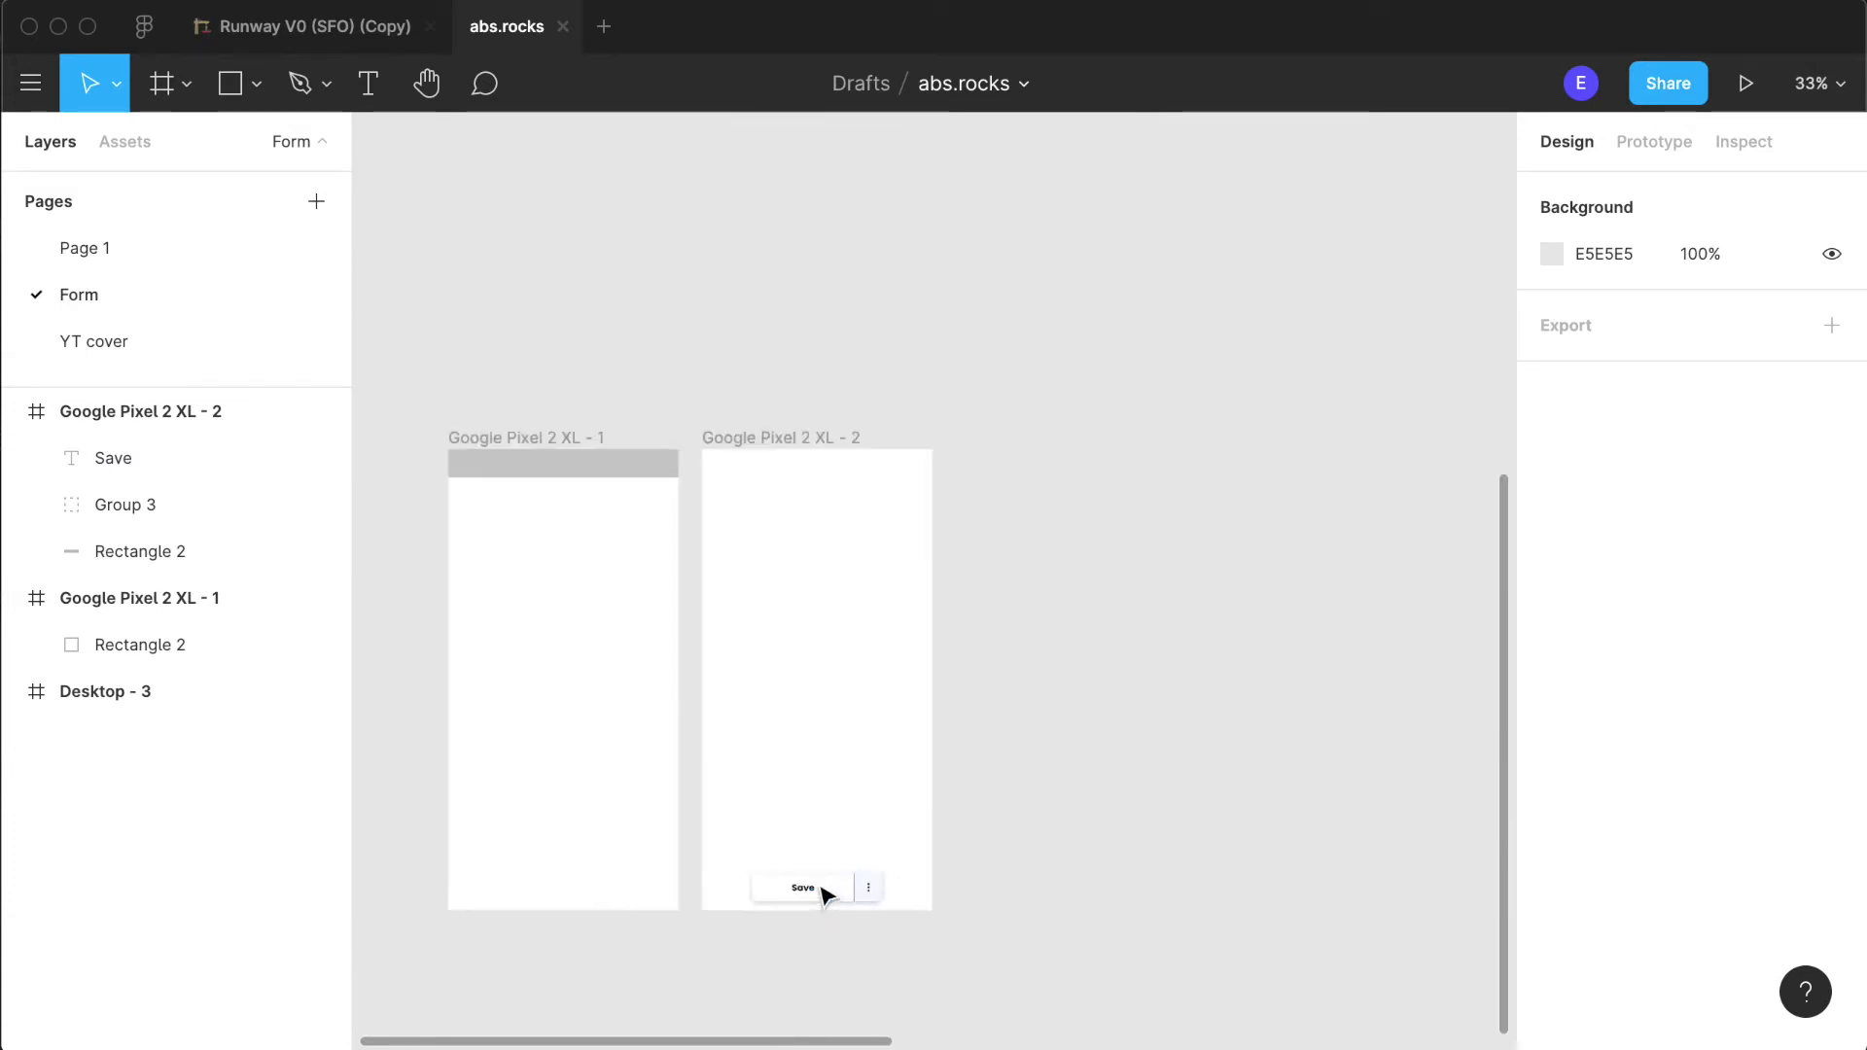
scroll(821, 888, "up", 5)
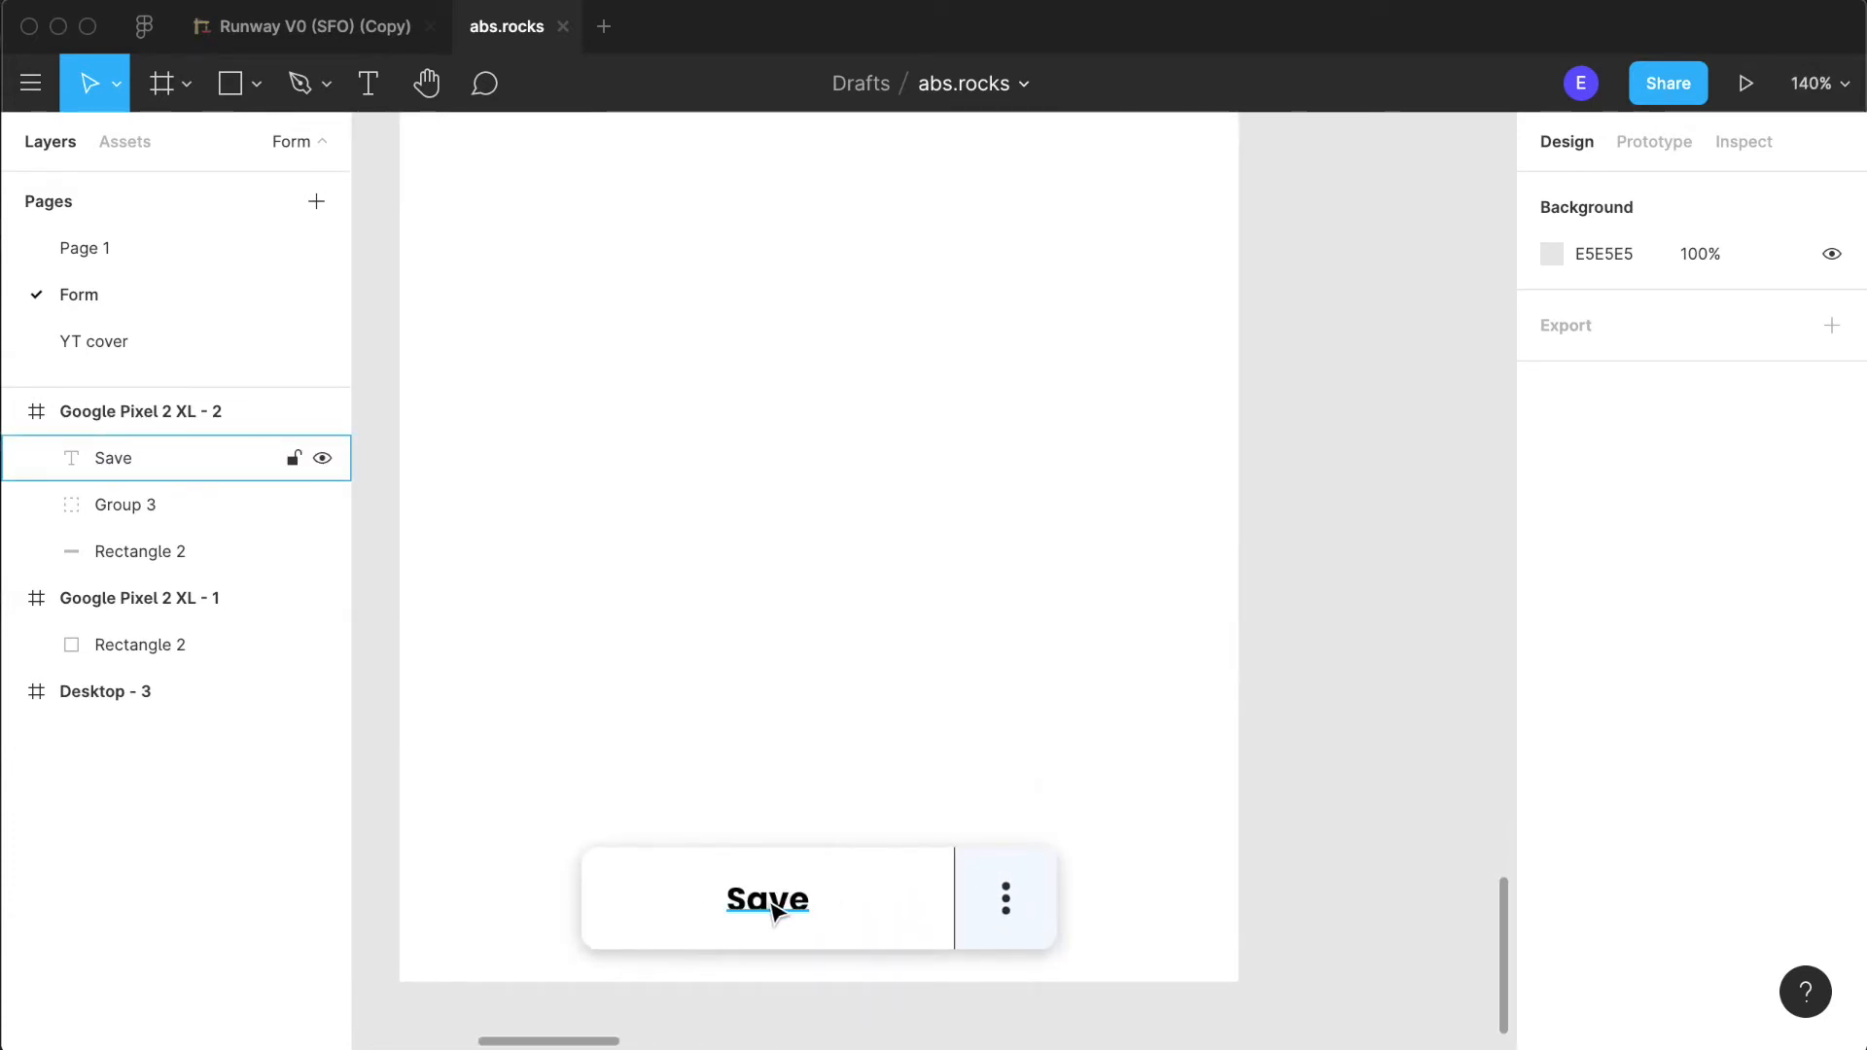
scroll(875, 888, "up", 3)
scroll(879, 891, "down", 5)
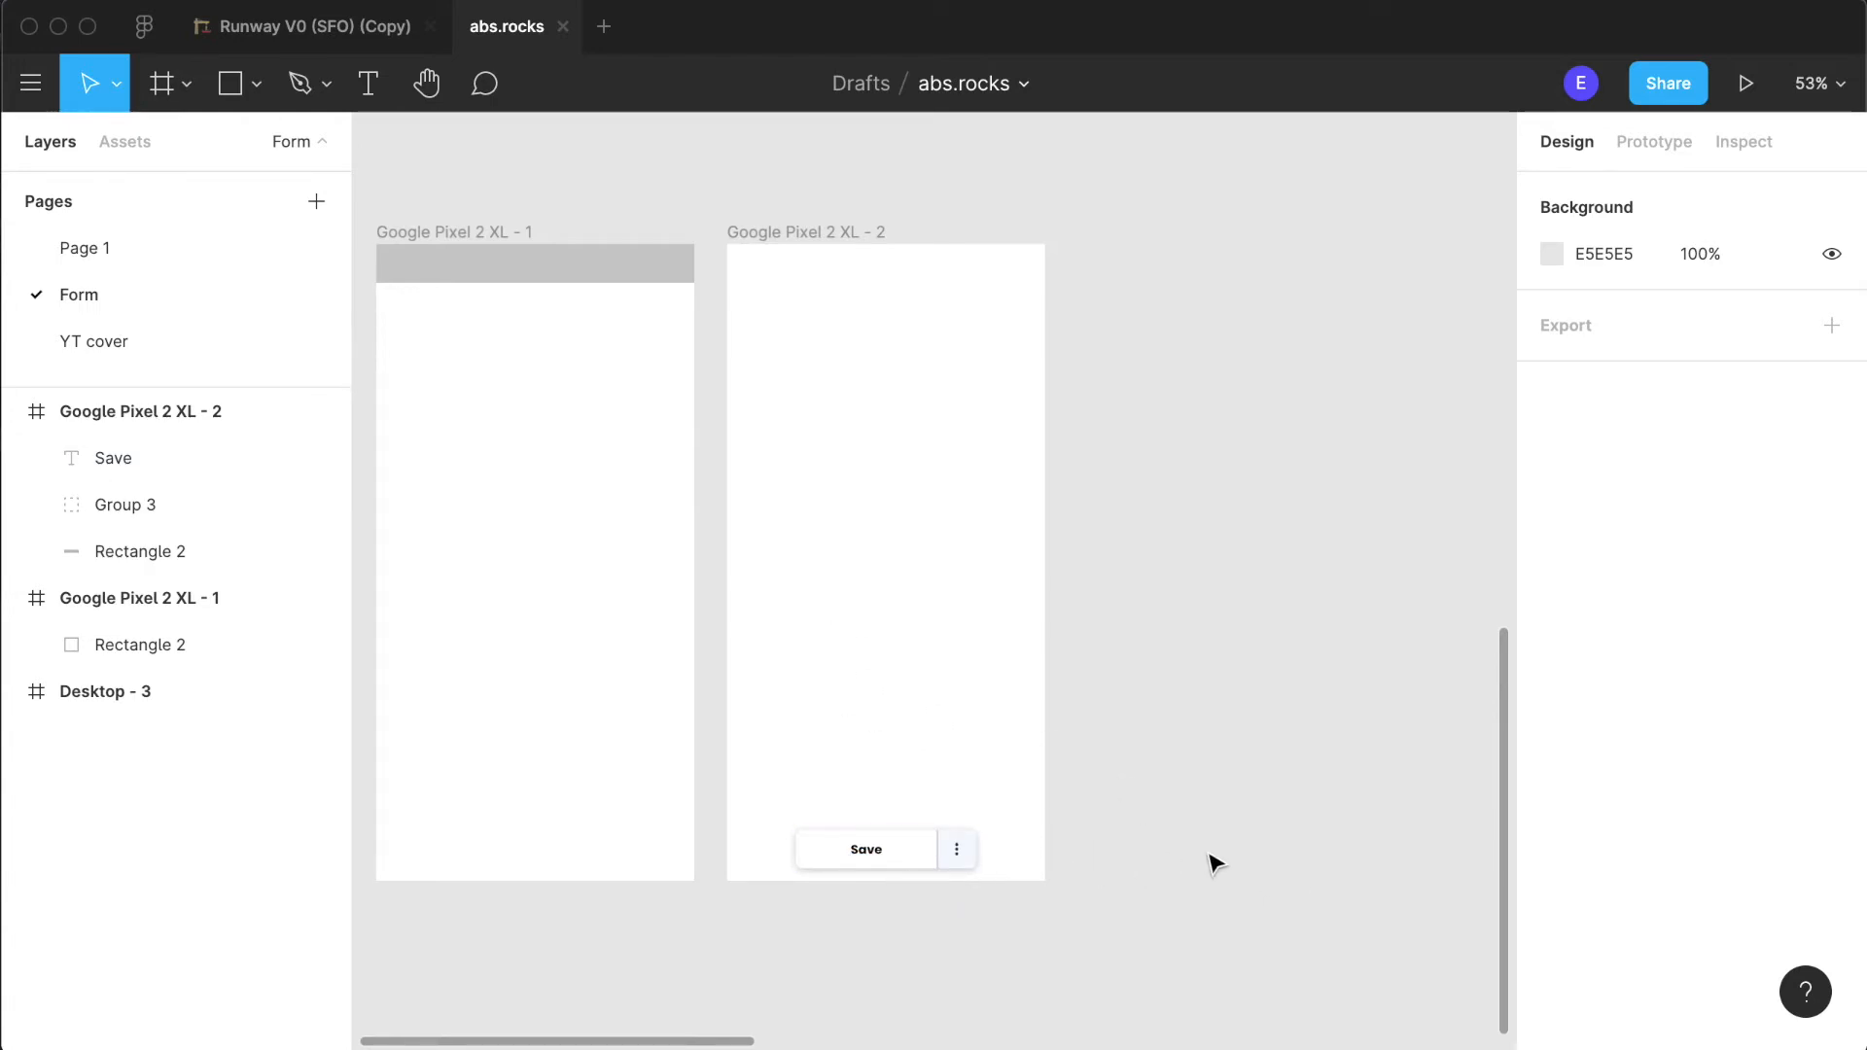
scroll(1213, 863, "up", 2)
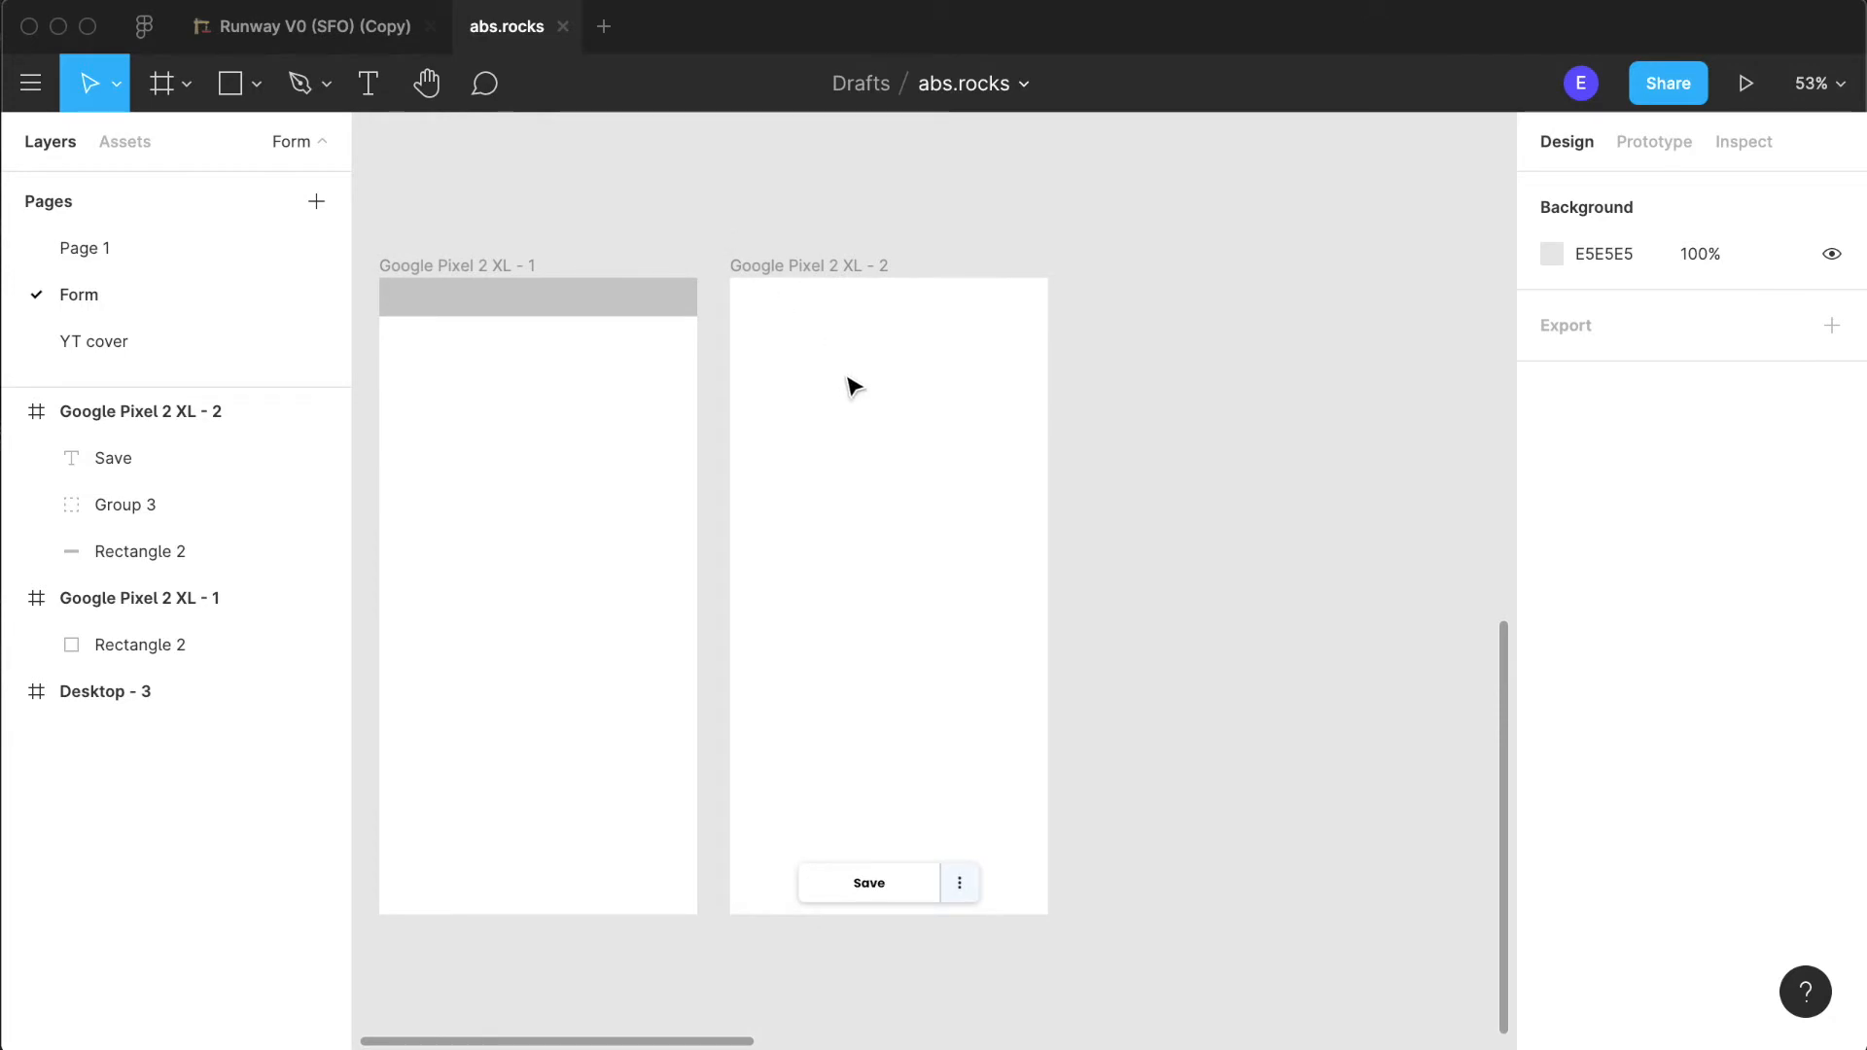
- Add a heading reading "Save new climb" near the upper edge of the Google Pixel 2 XL - 2 frame
left_click(368, 83)
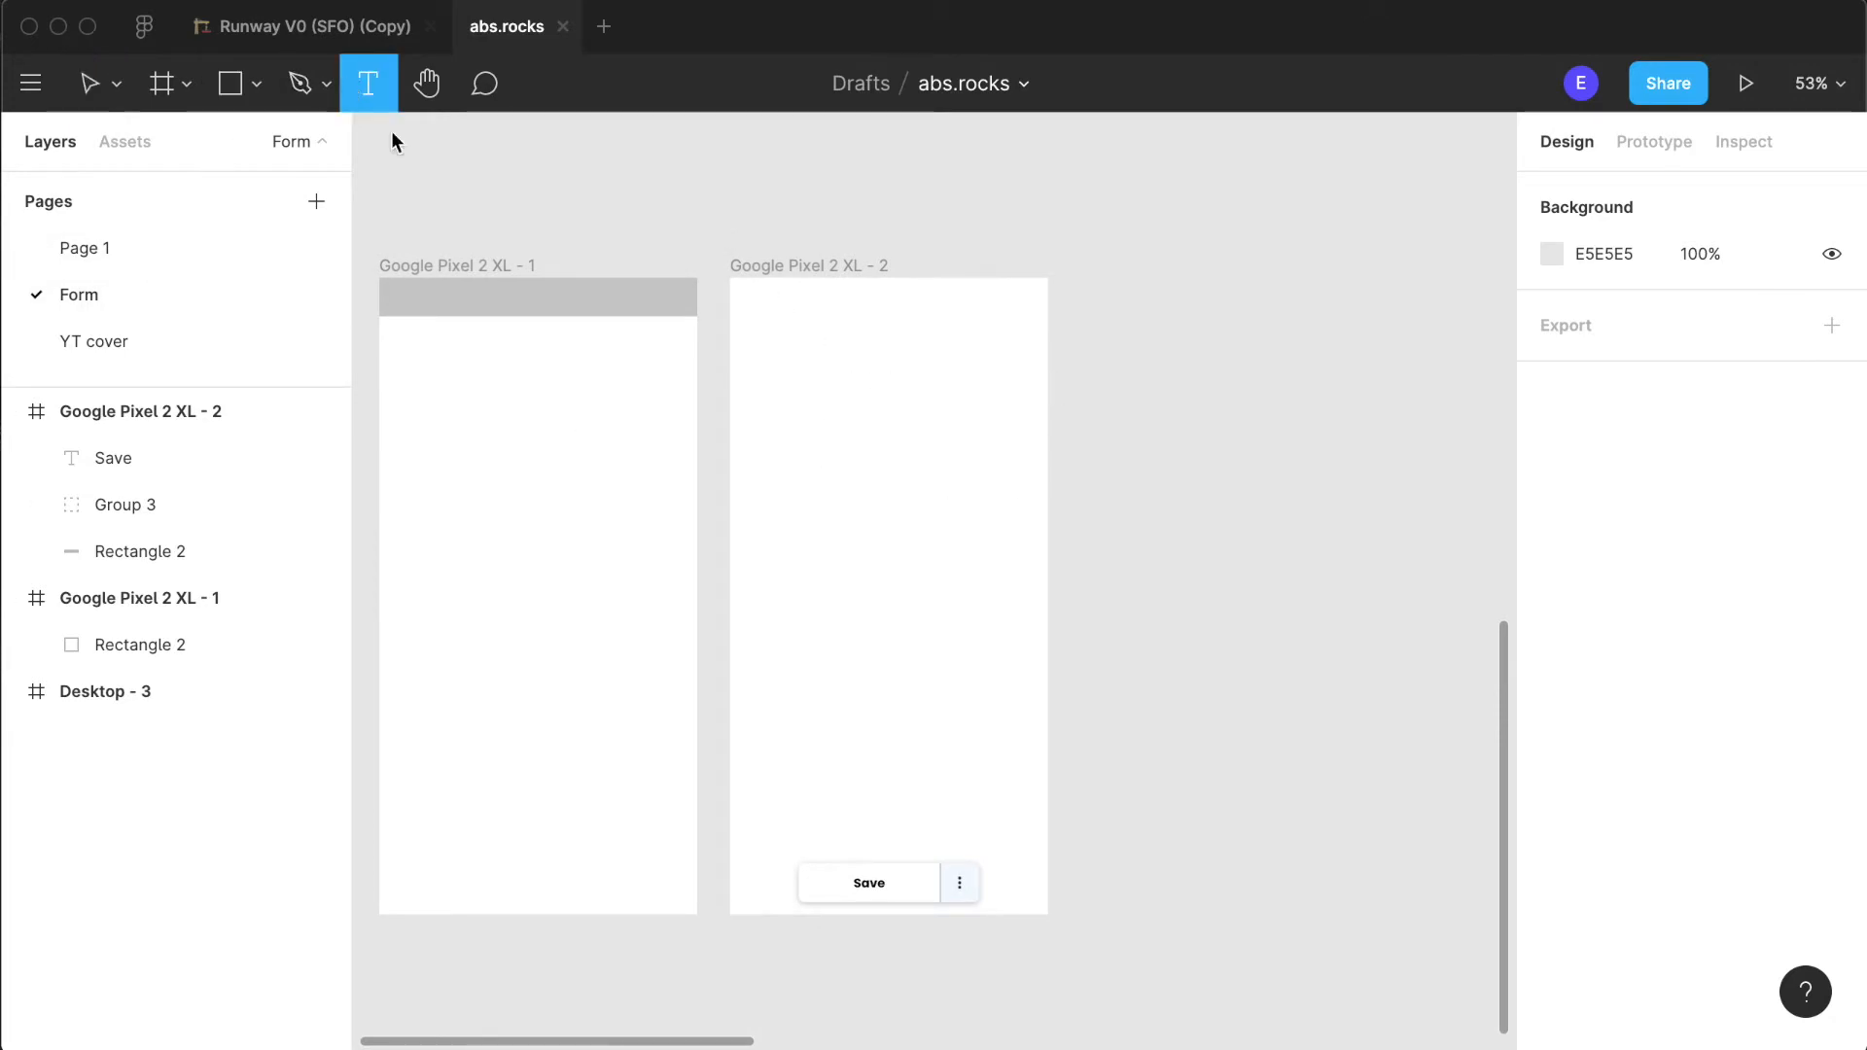
left_click(816, 347)
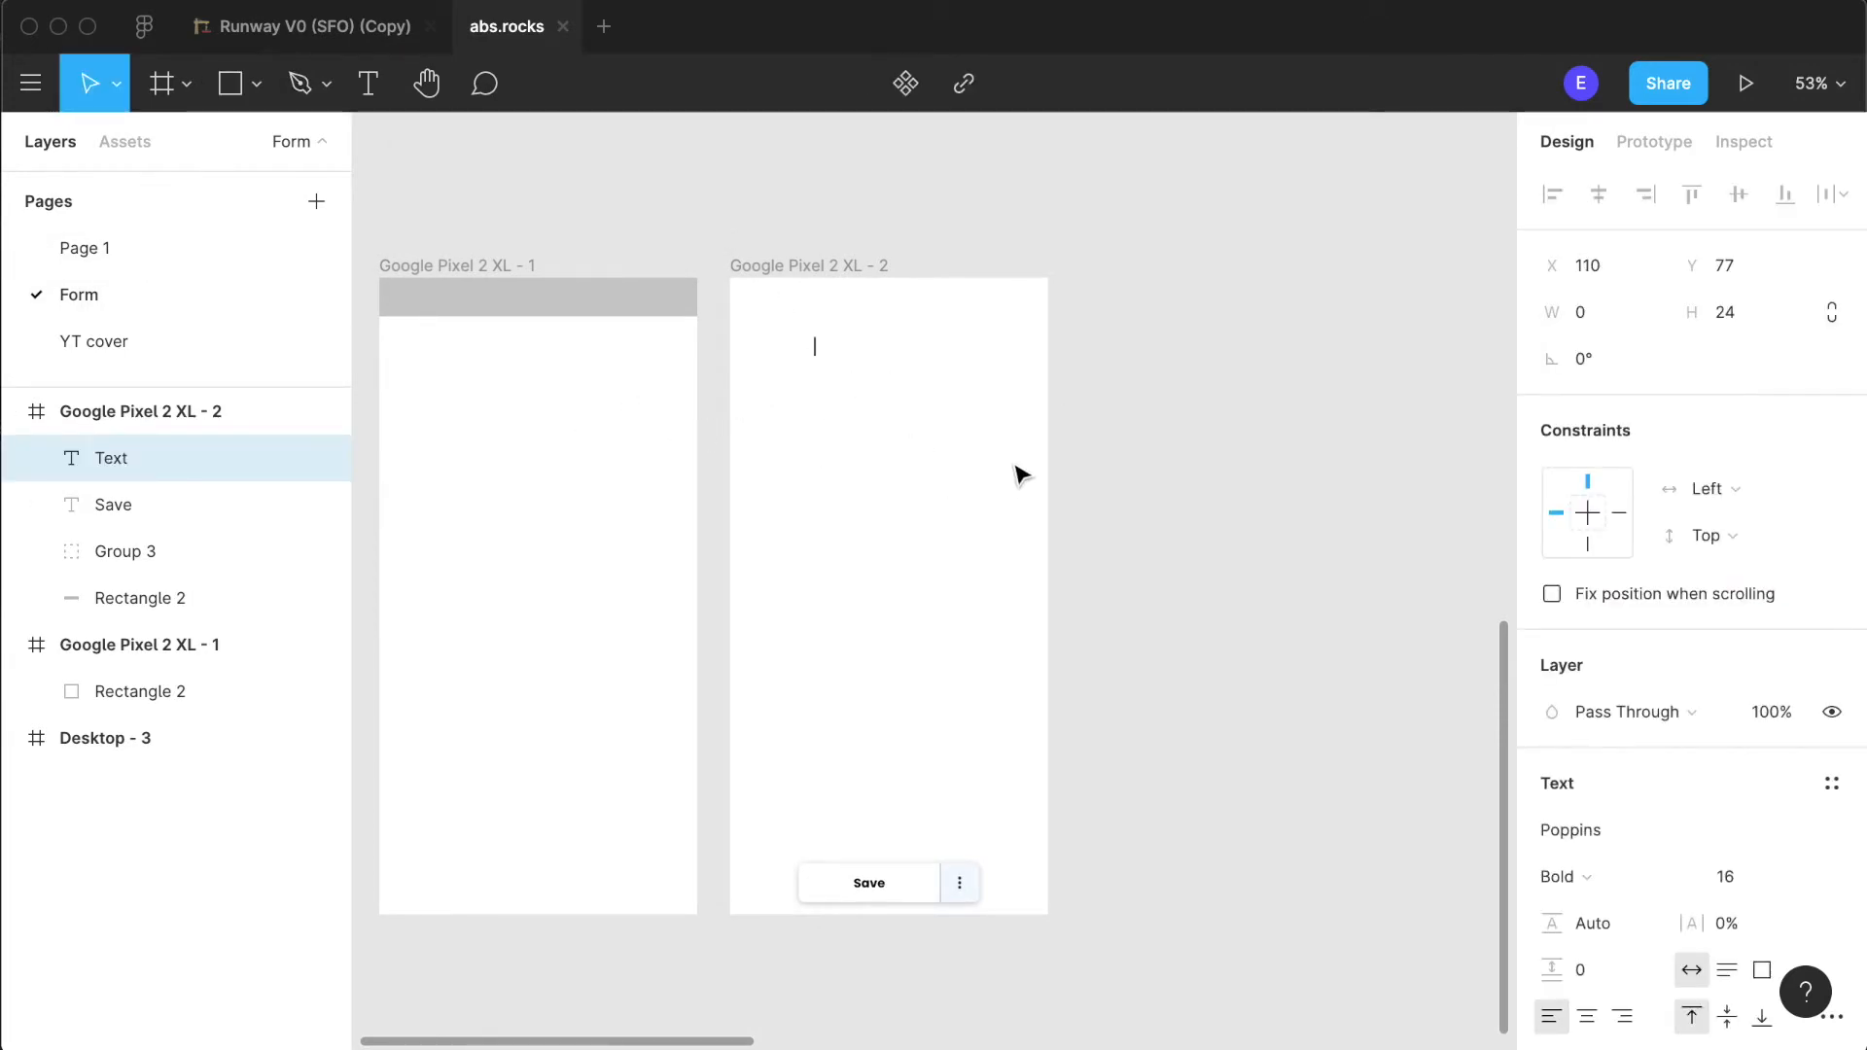
type("Save new climb")
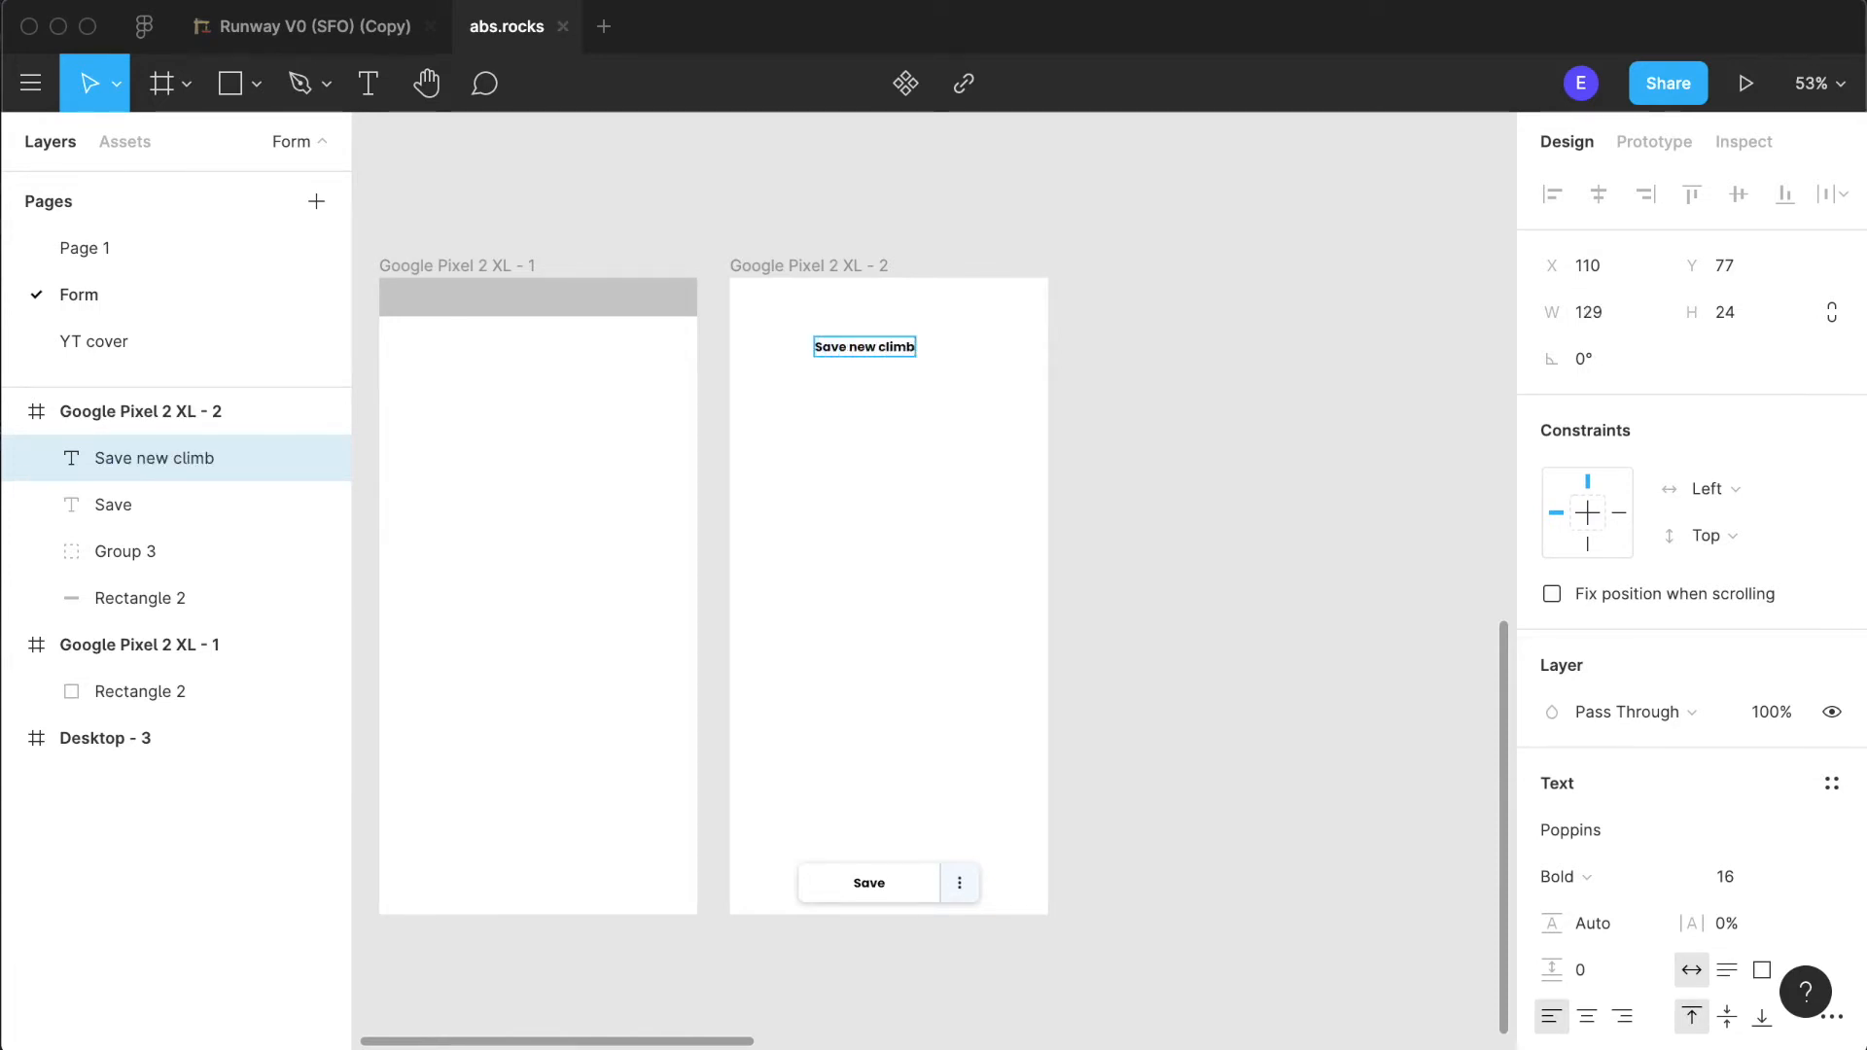
key("Escape")
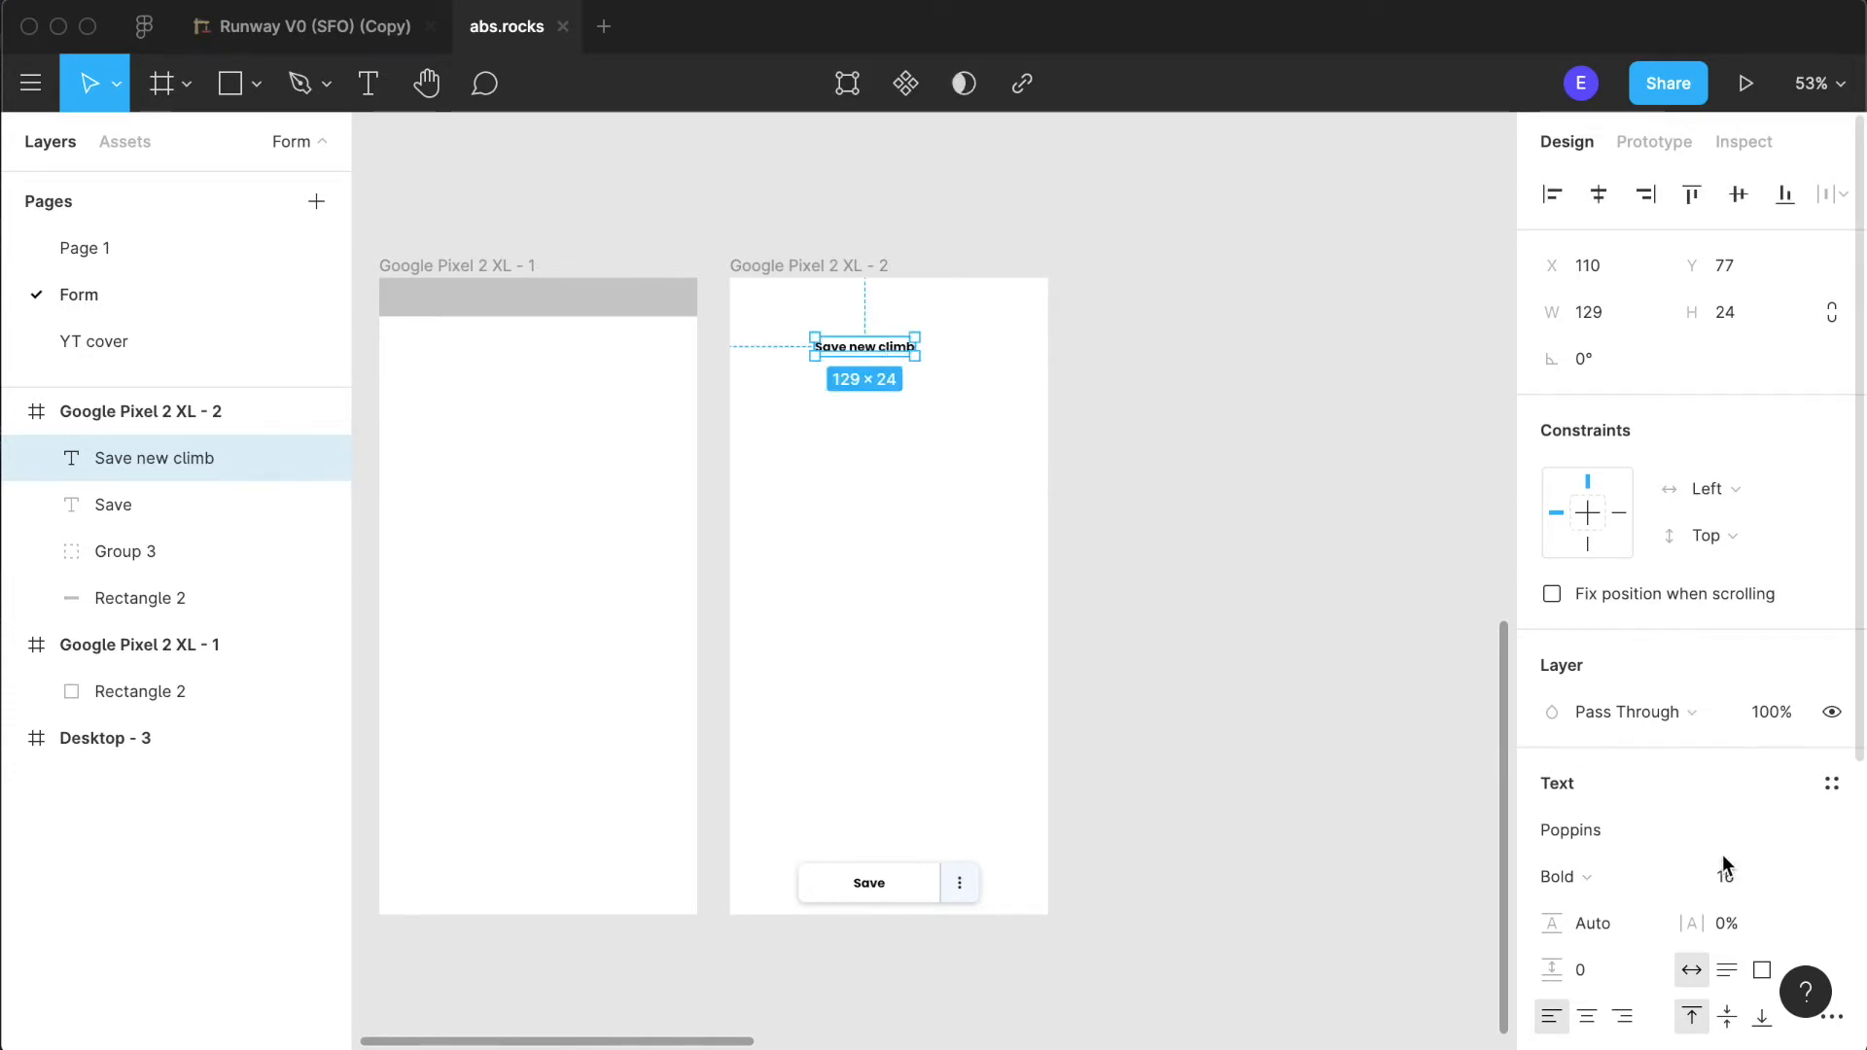
left_click(1814, 876)
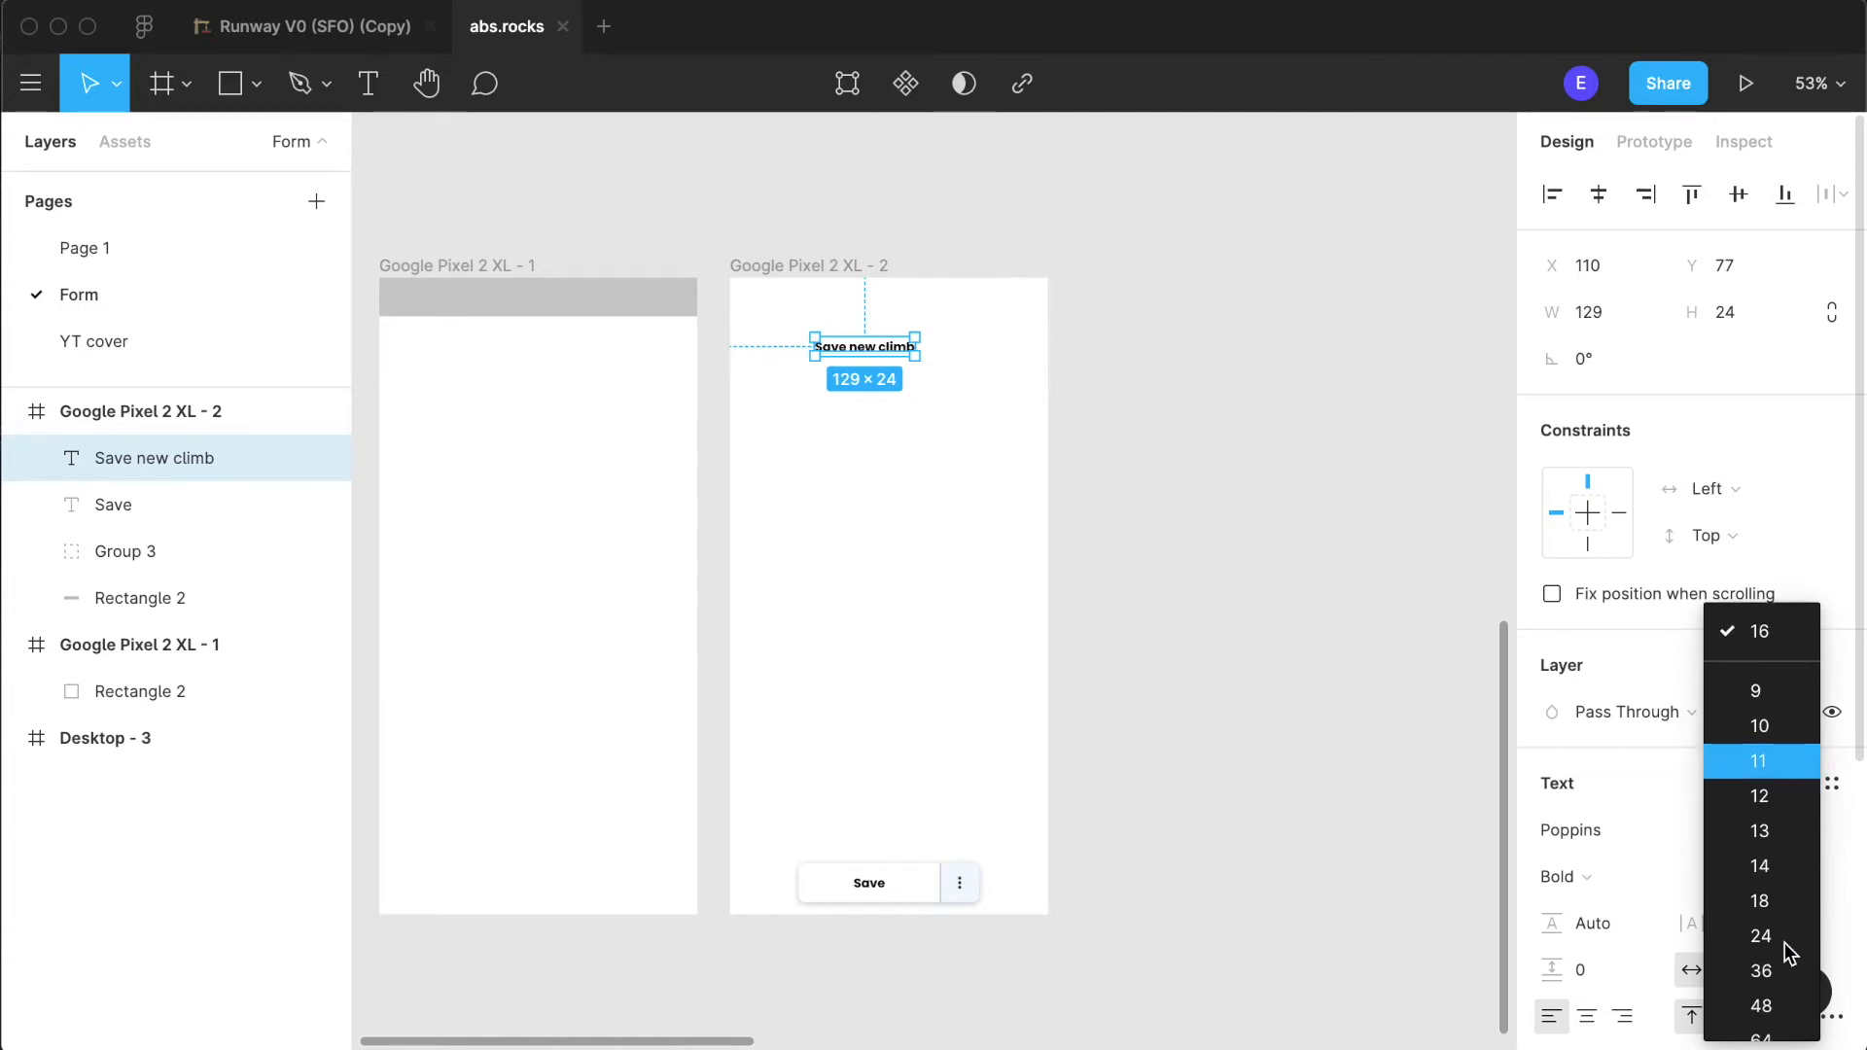
scroll(1787, 915, "down", 1)
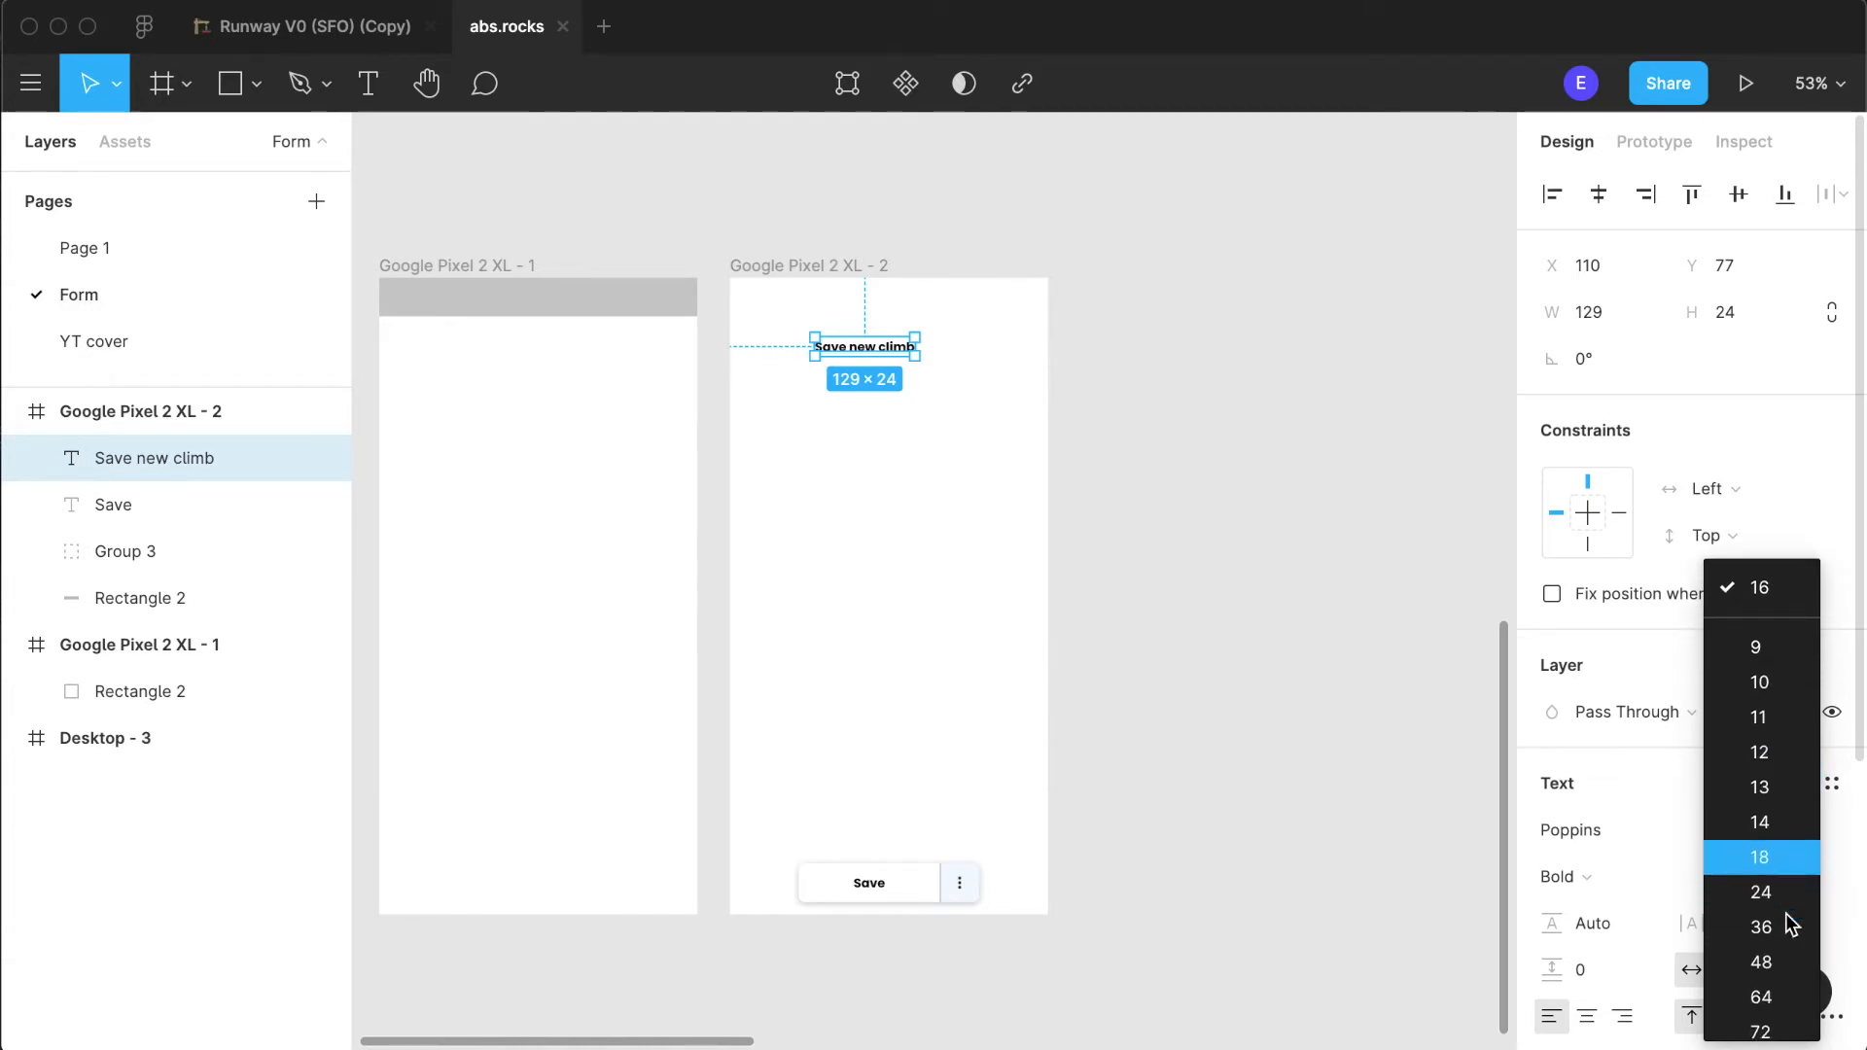
left_click(1700, 938)
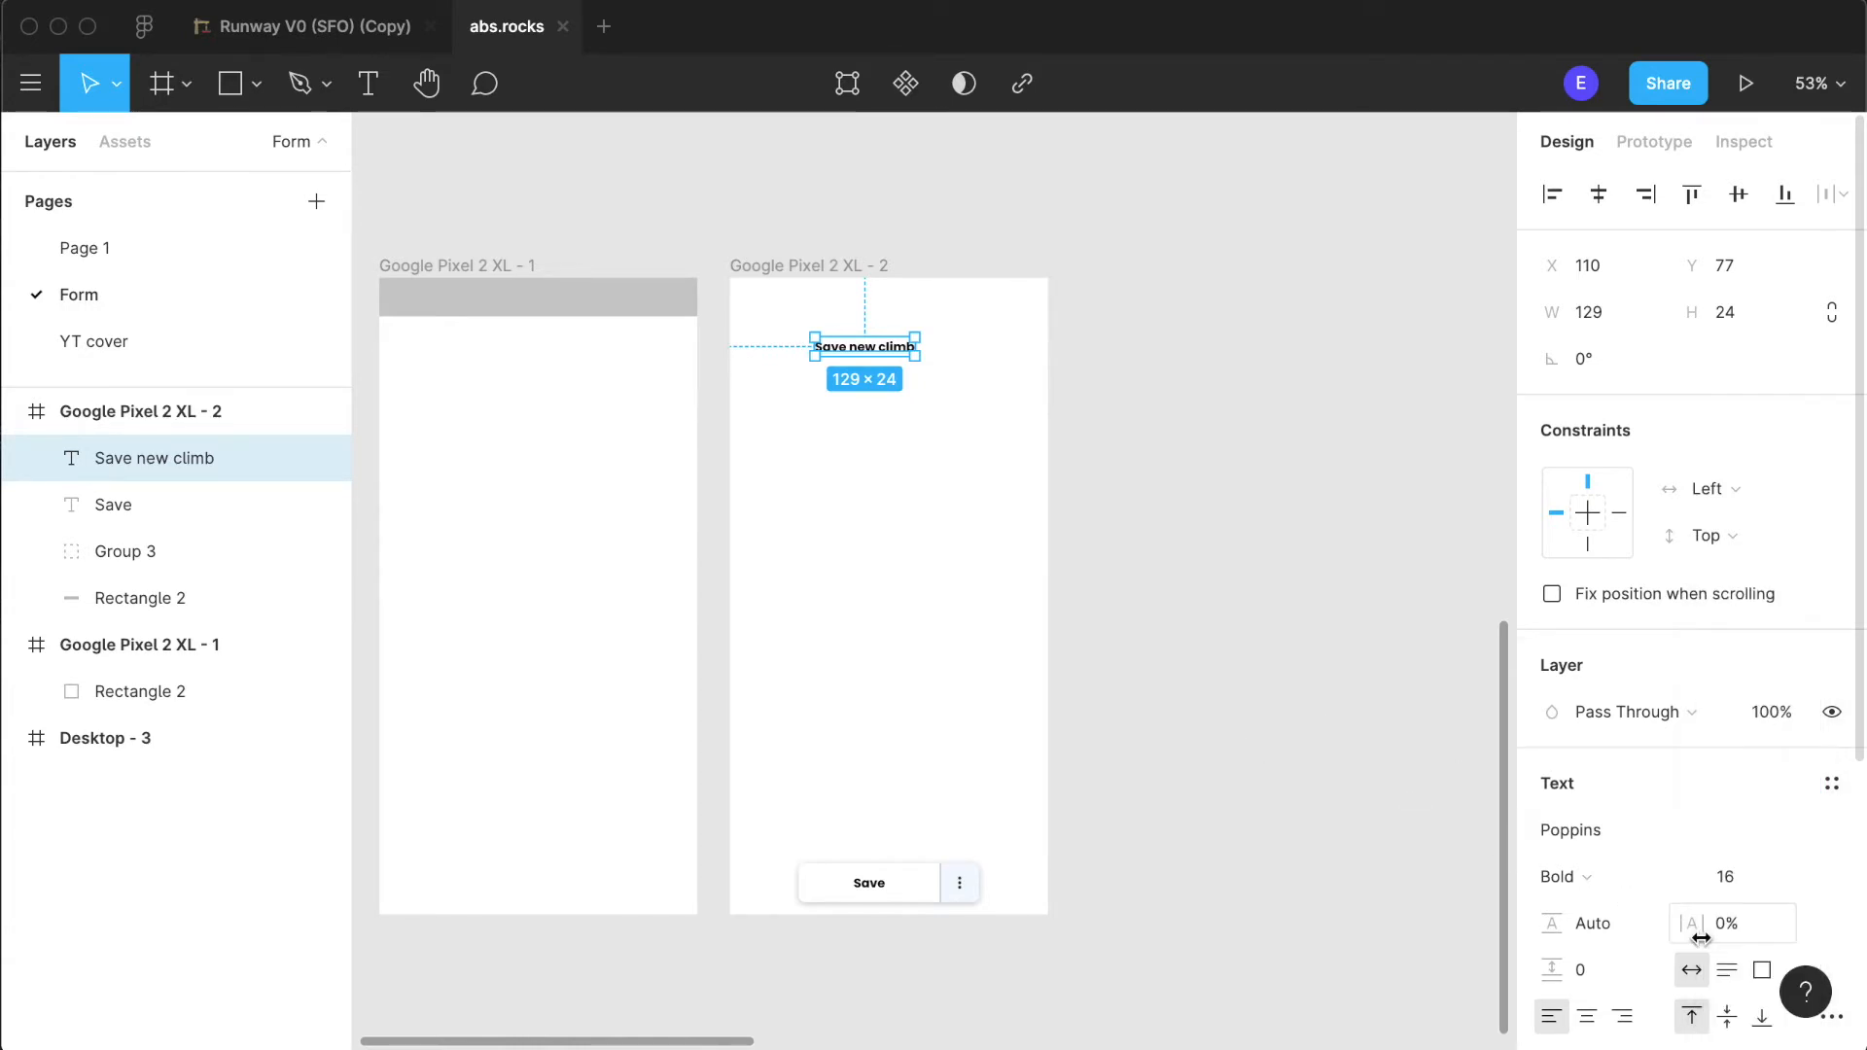
- Set the "Save new climb" heading's font size to 24
left_click(1750, 877)
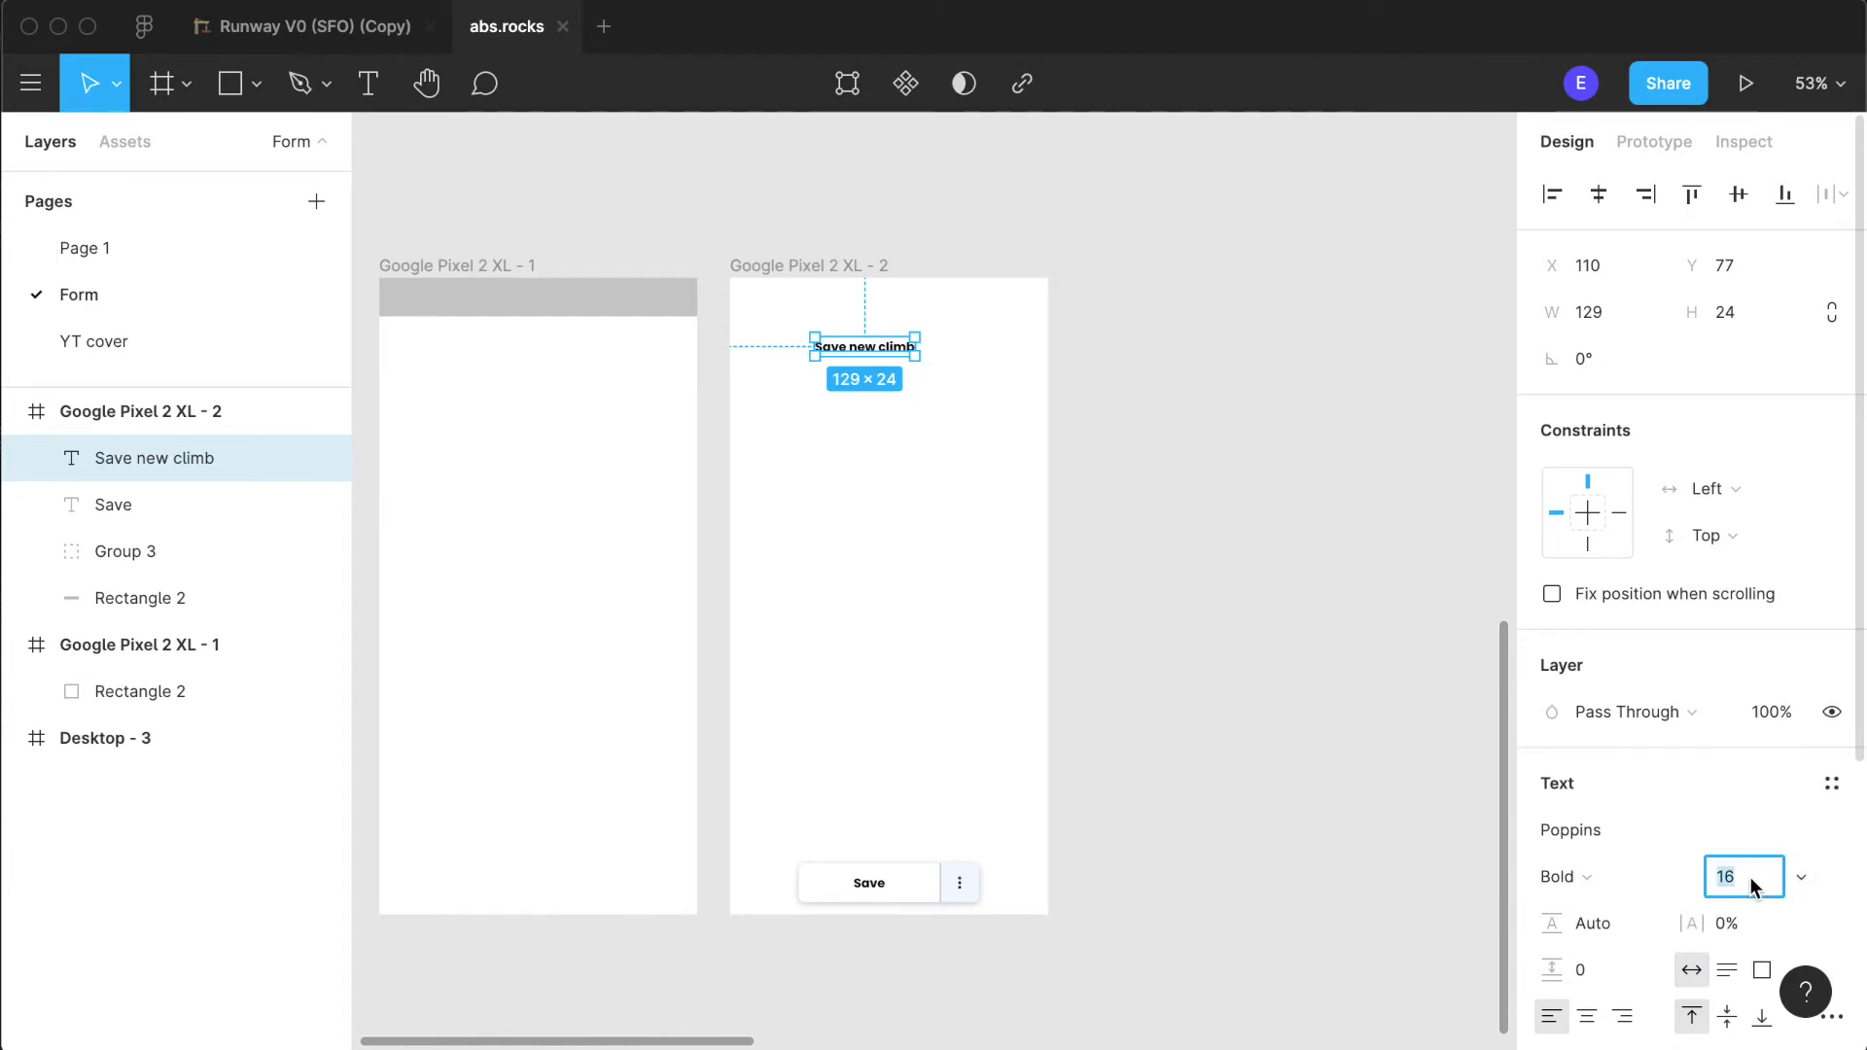
type("24")
left_click(1371, 731)
- Centre the "Save new climb" heading horizontally in its frame and place it at Y 32
left_click_drag(935, 368, 919, 330)
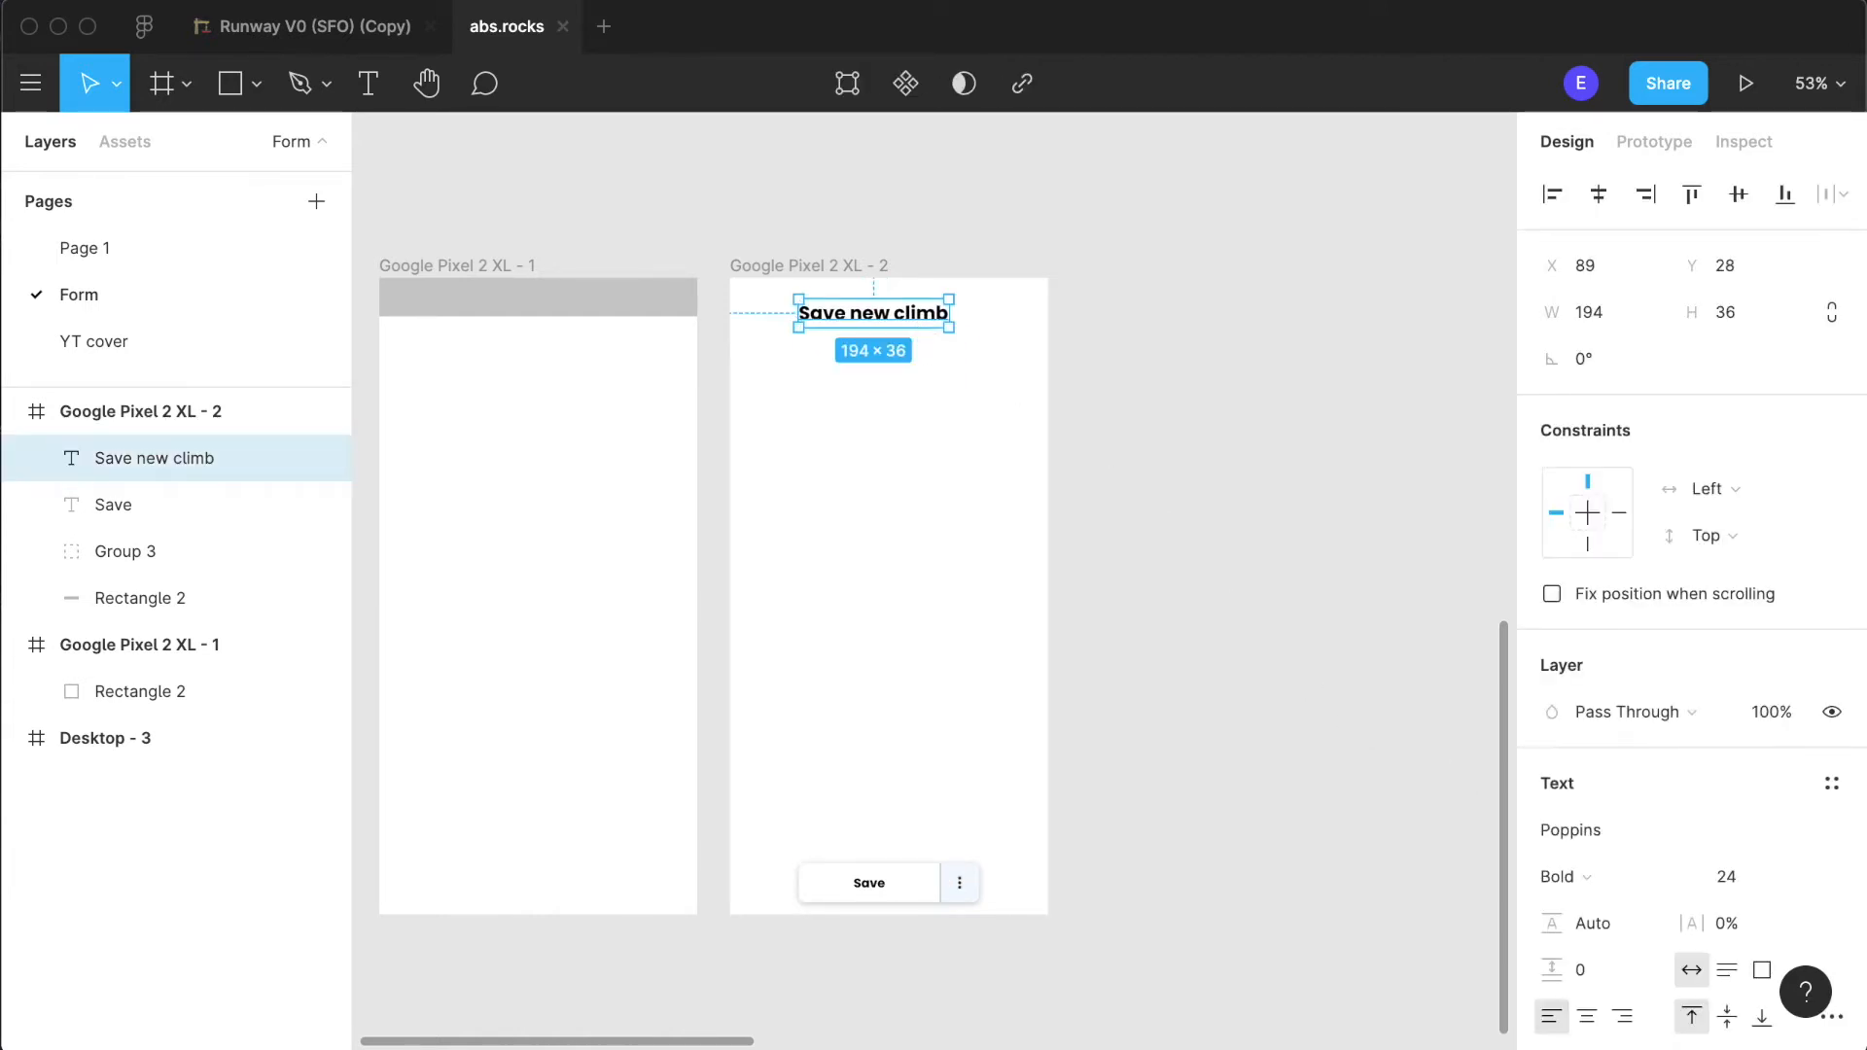
left_click(1609, 195)
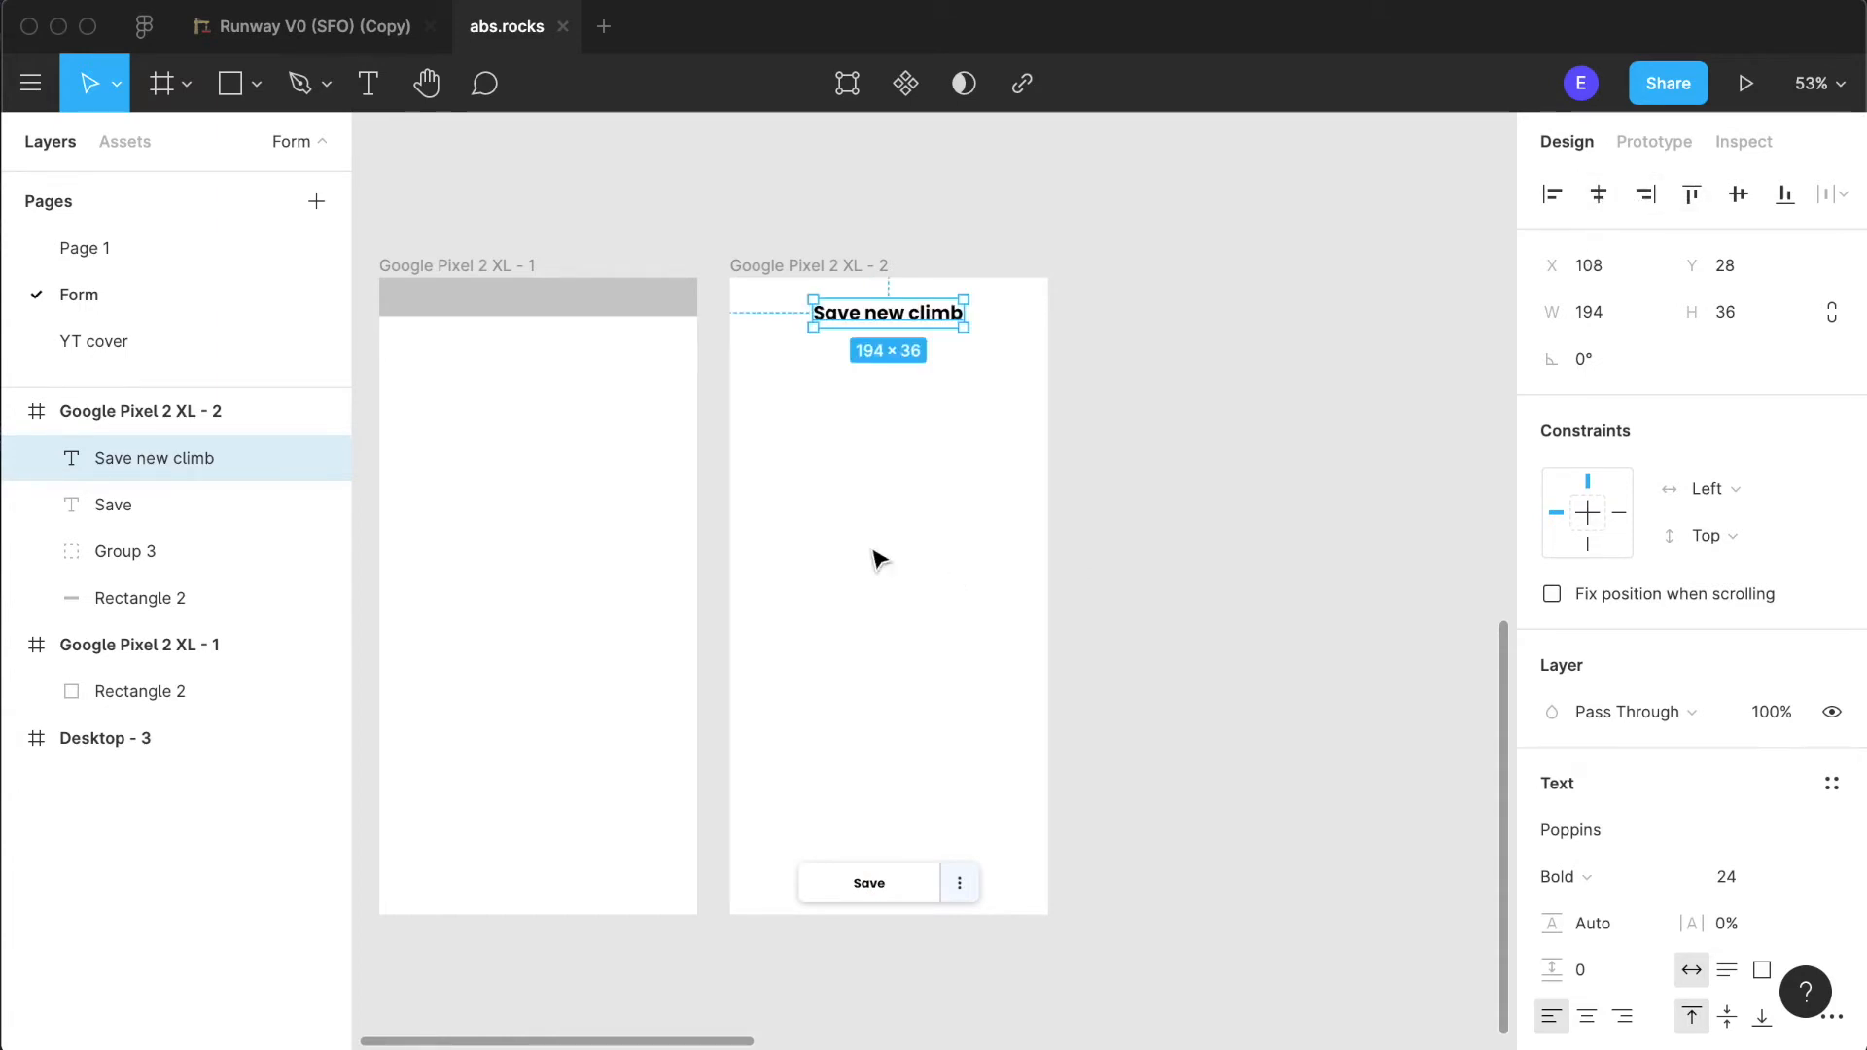
key("Up")
key("Up")
key("Up")
key("Up")
key("Up")
key("Up")
key("Up")
key("Up")
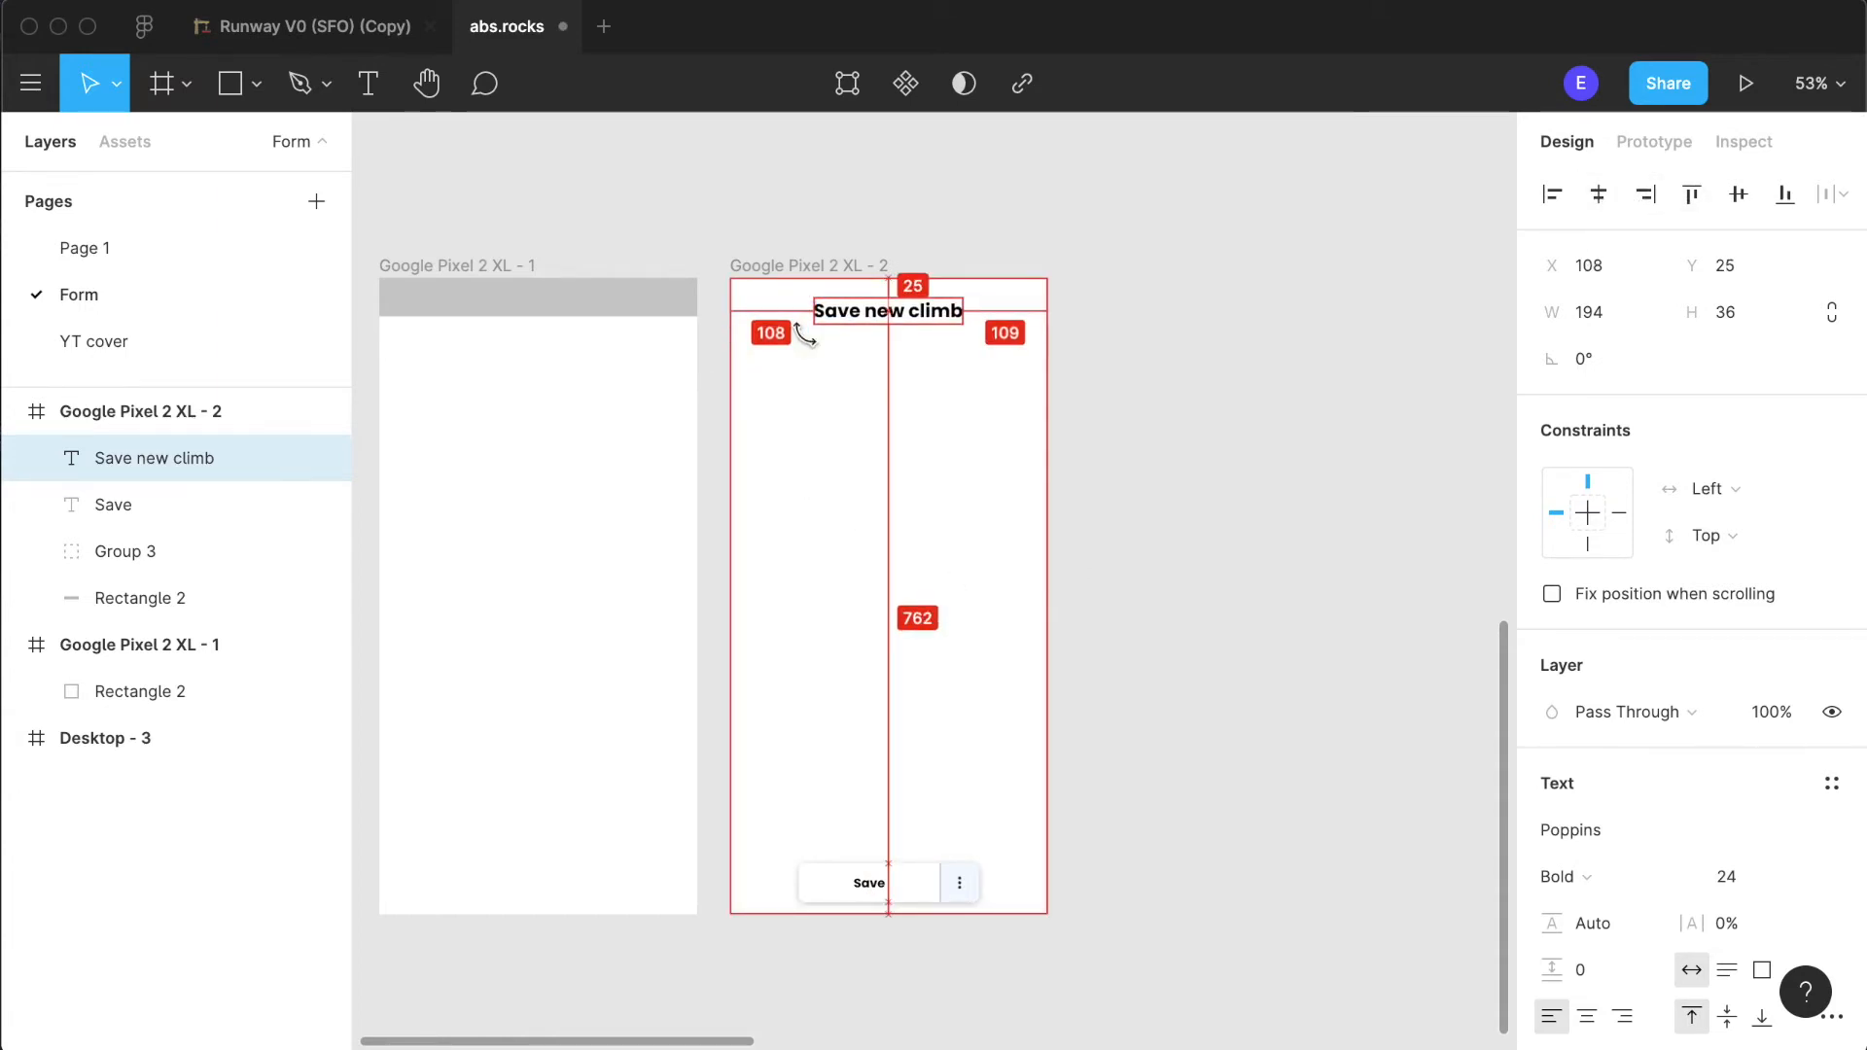
key("Down")
key("Down")
key("Down")
key("Down")
key("Down")
key("Down")
key("Down")
key("Down")
key("Down")
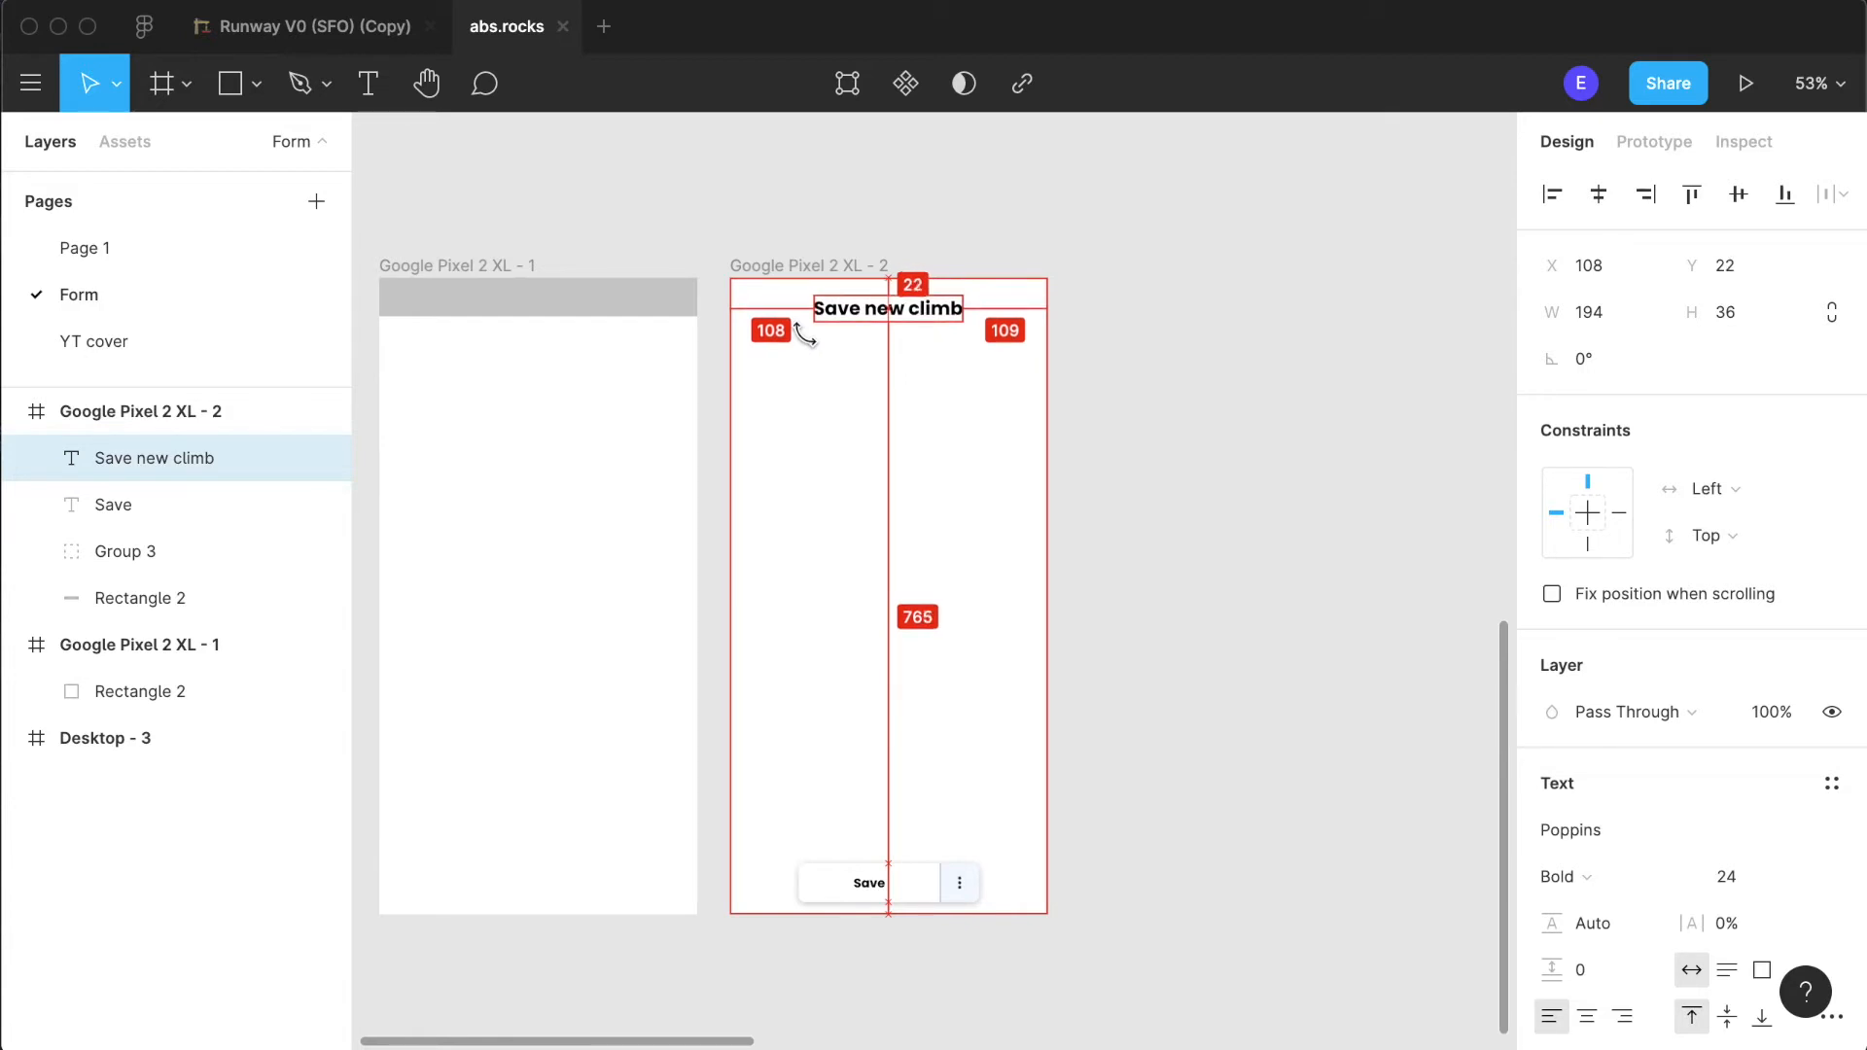
key("Down")
key("Down")
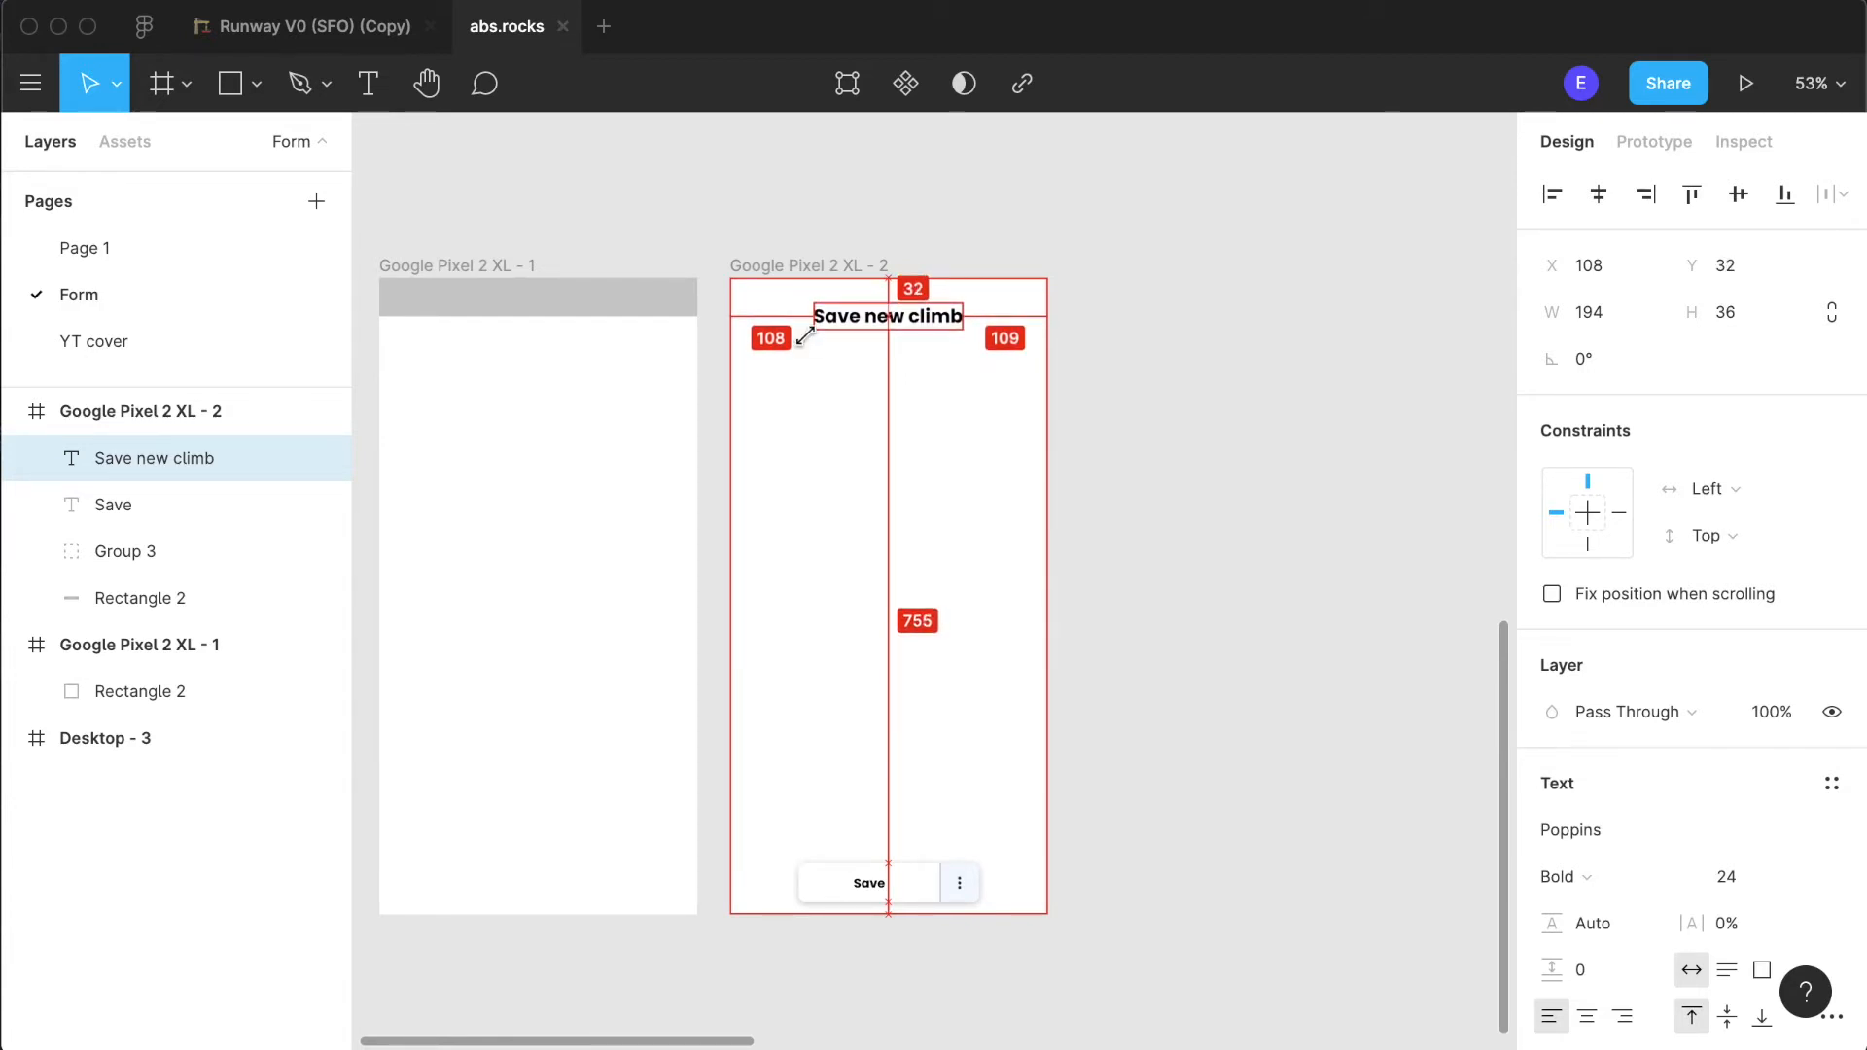
left_click(1164, 610)
- Review the layout of the Google Pixel 2 XL - 2 screen and inspect the Save button's base rectangle
scroll(1164, 611, "down", 4)
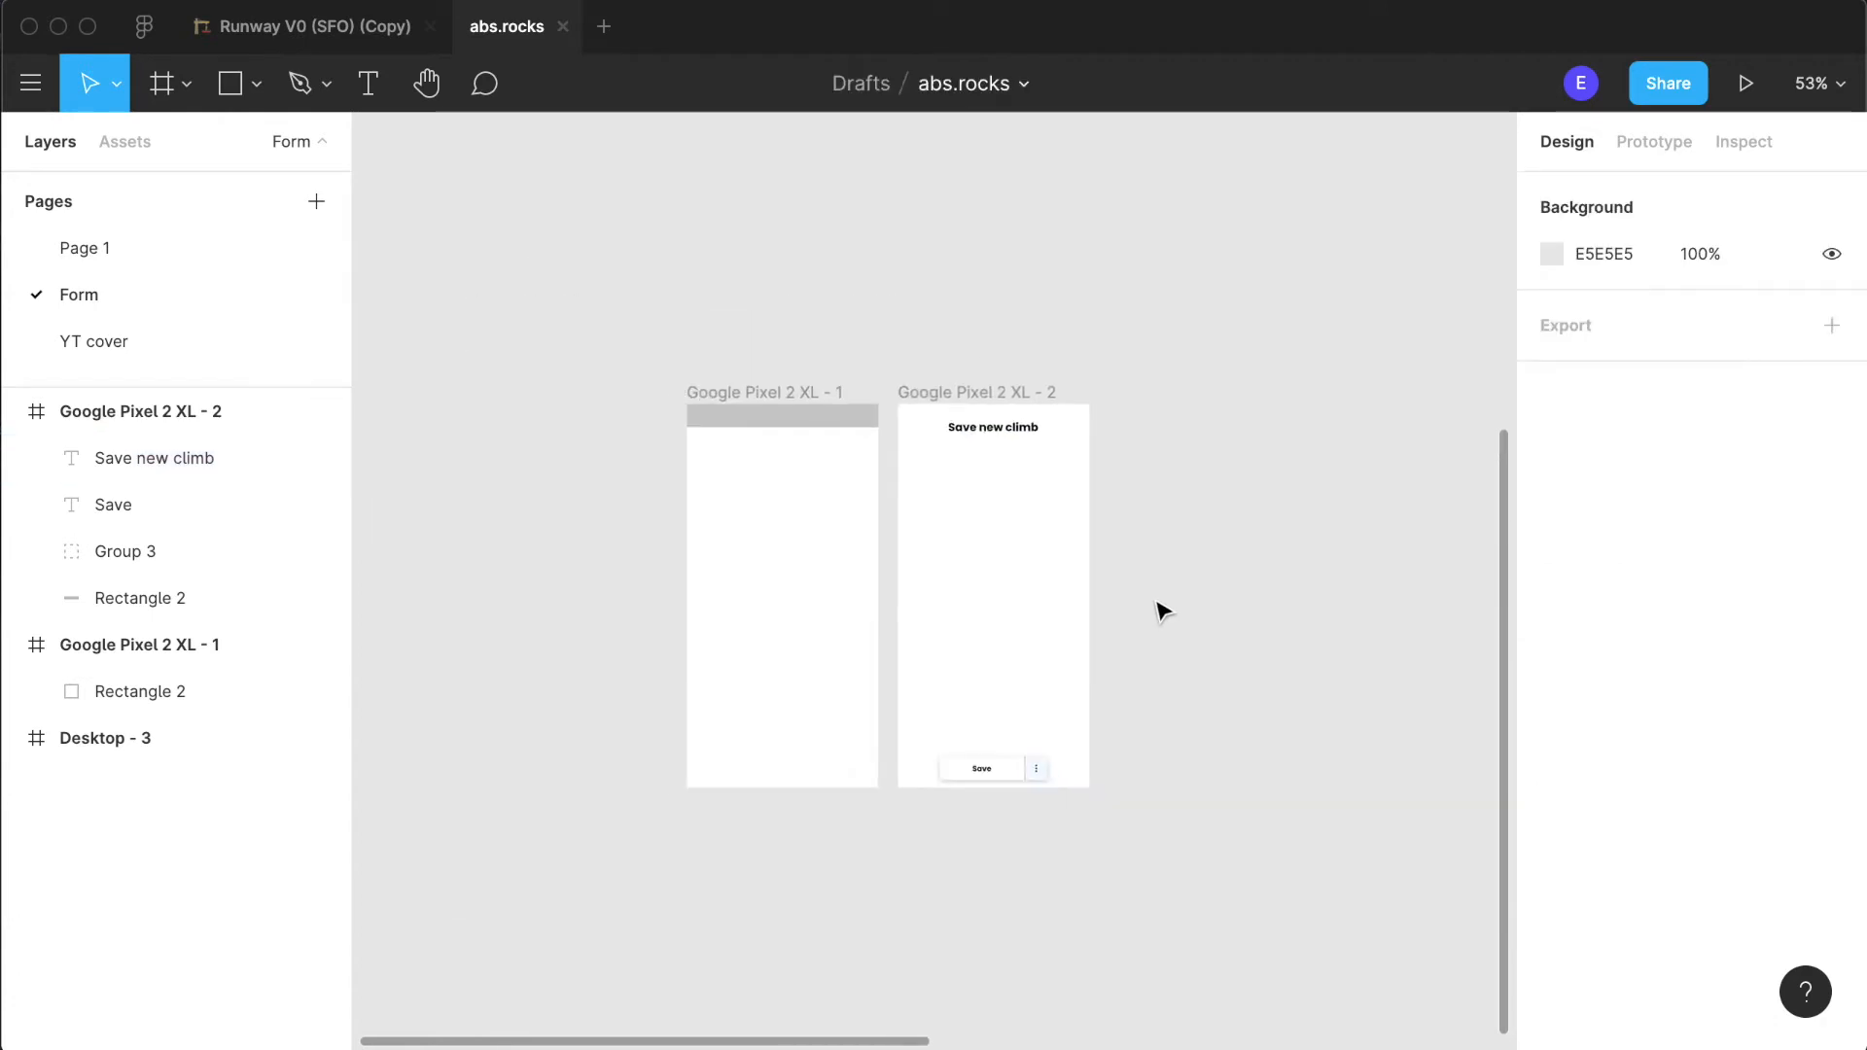
scroll(1164, 610, "up", 6)
scroll(969, 576, "down", 2)
scroll(967, 576, "up", 3)
scroll(967, 575, "down", 3)
left_click(878, 943)
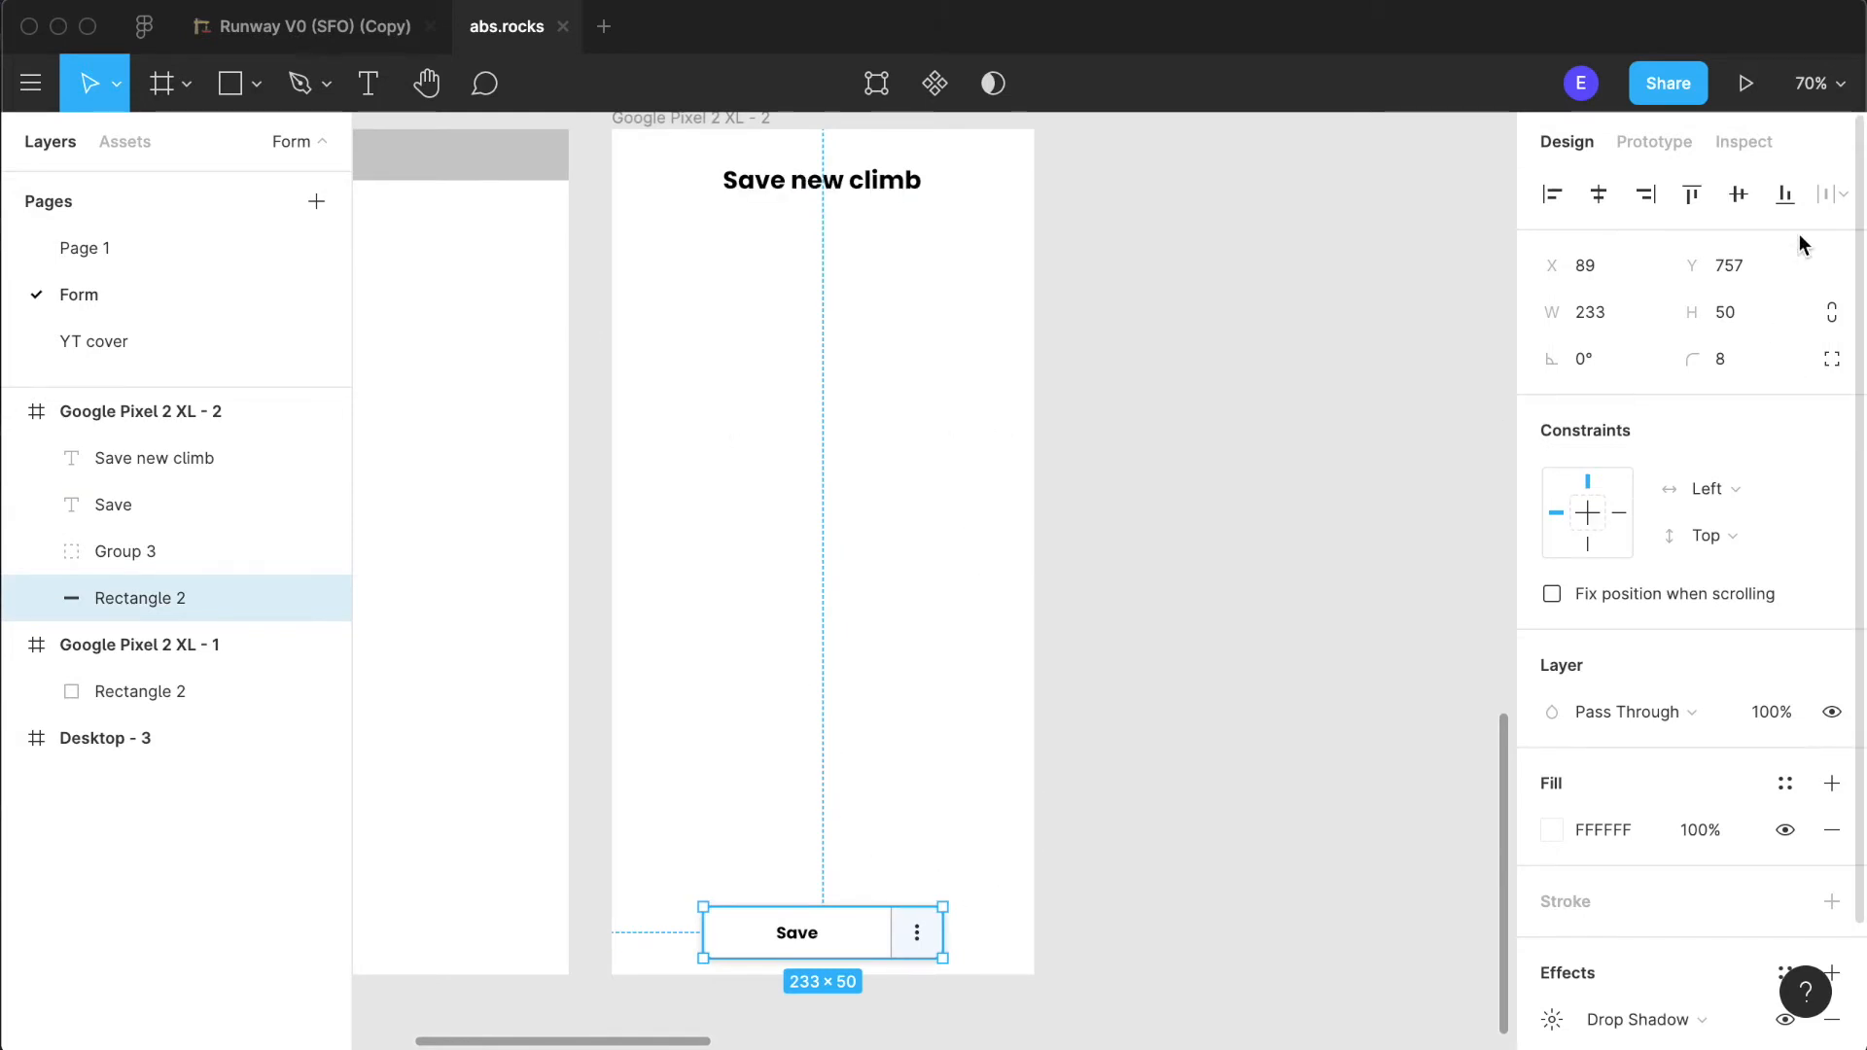
left_click(1162, 734)
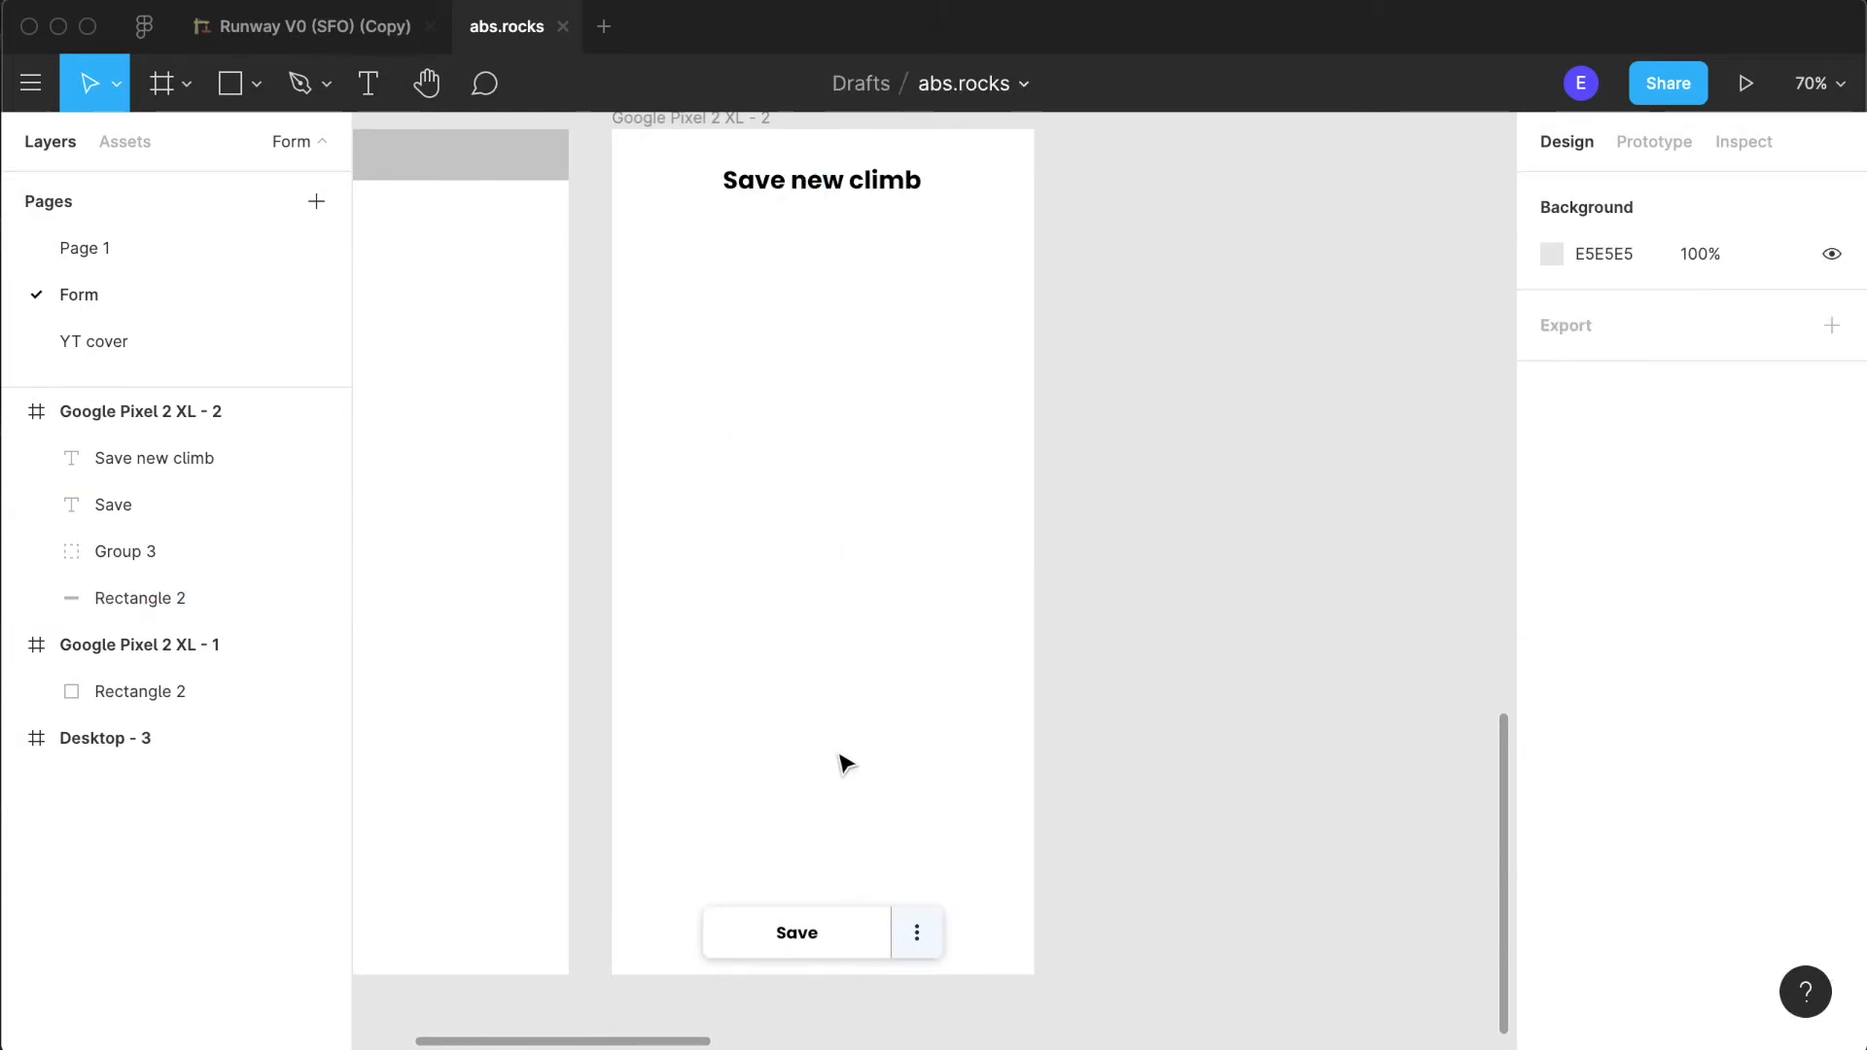
- Group the Save button's rectangle, label and three-dot section into a single object
scroll(842, 763, "up", 2)
scroll(838, 768, "down", 4)
scroll(845, 775, "up", 4)
scroll(908, 773, "up", 2)
scroll(894, 783, "down", 5)
left_click_drag(753, 737, 1071, 844)
key("super+g")
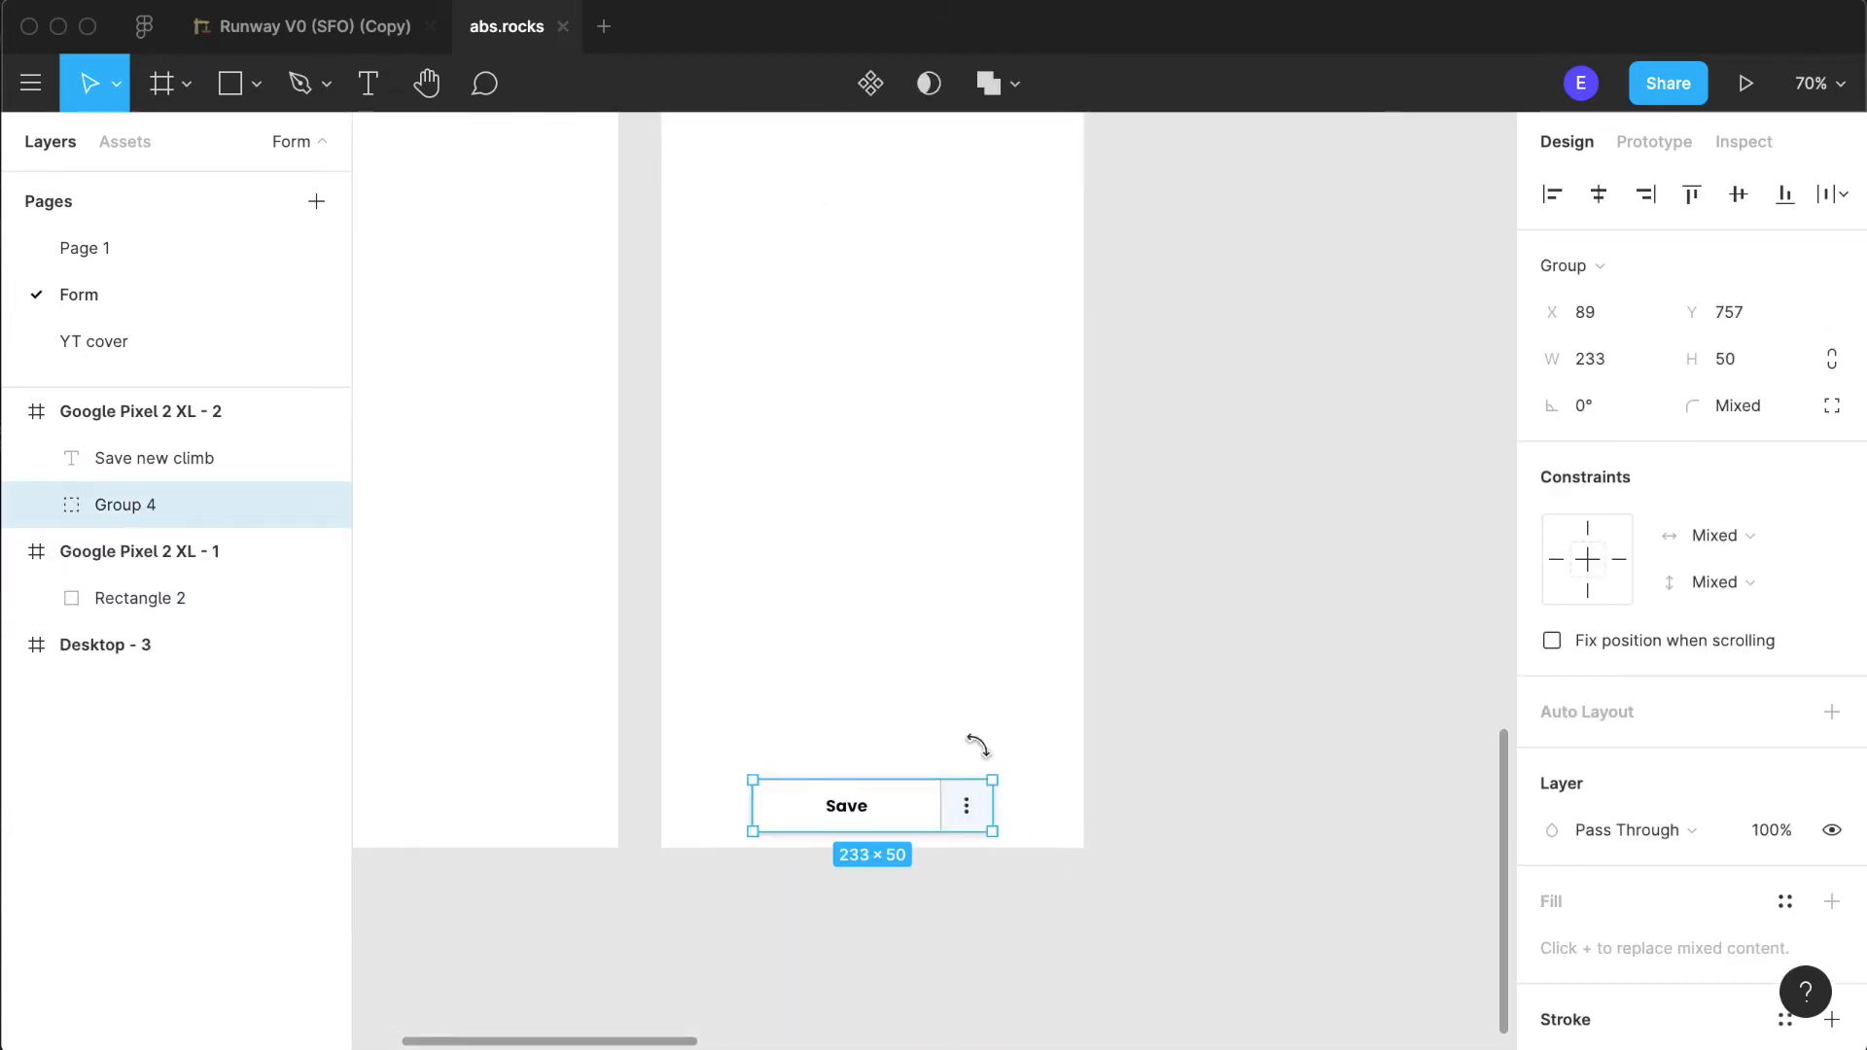
- Rename the new Save button group as "Floating menu"
double_click(137, 505)
type("Floating ")
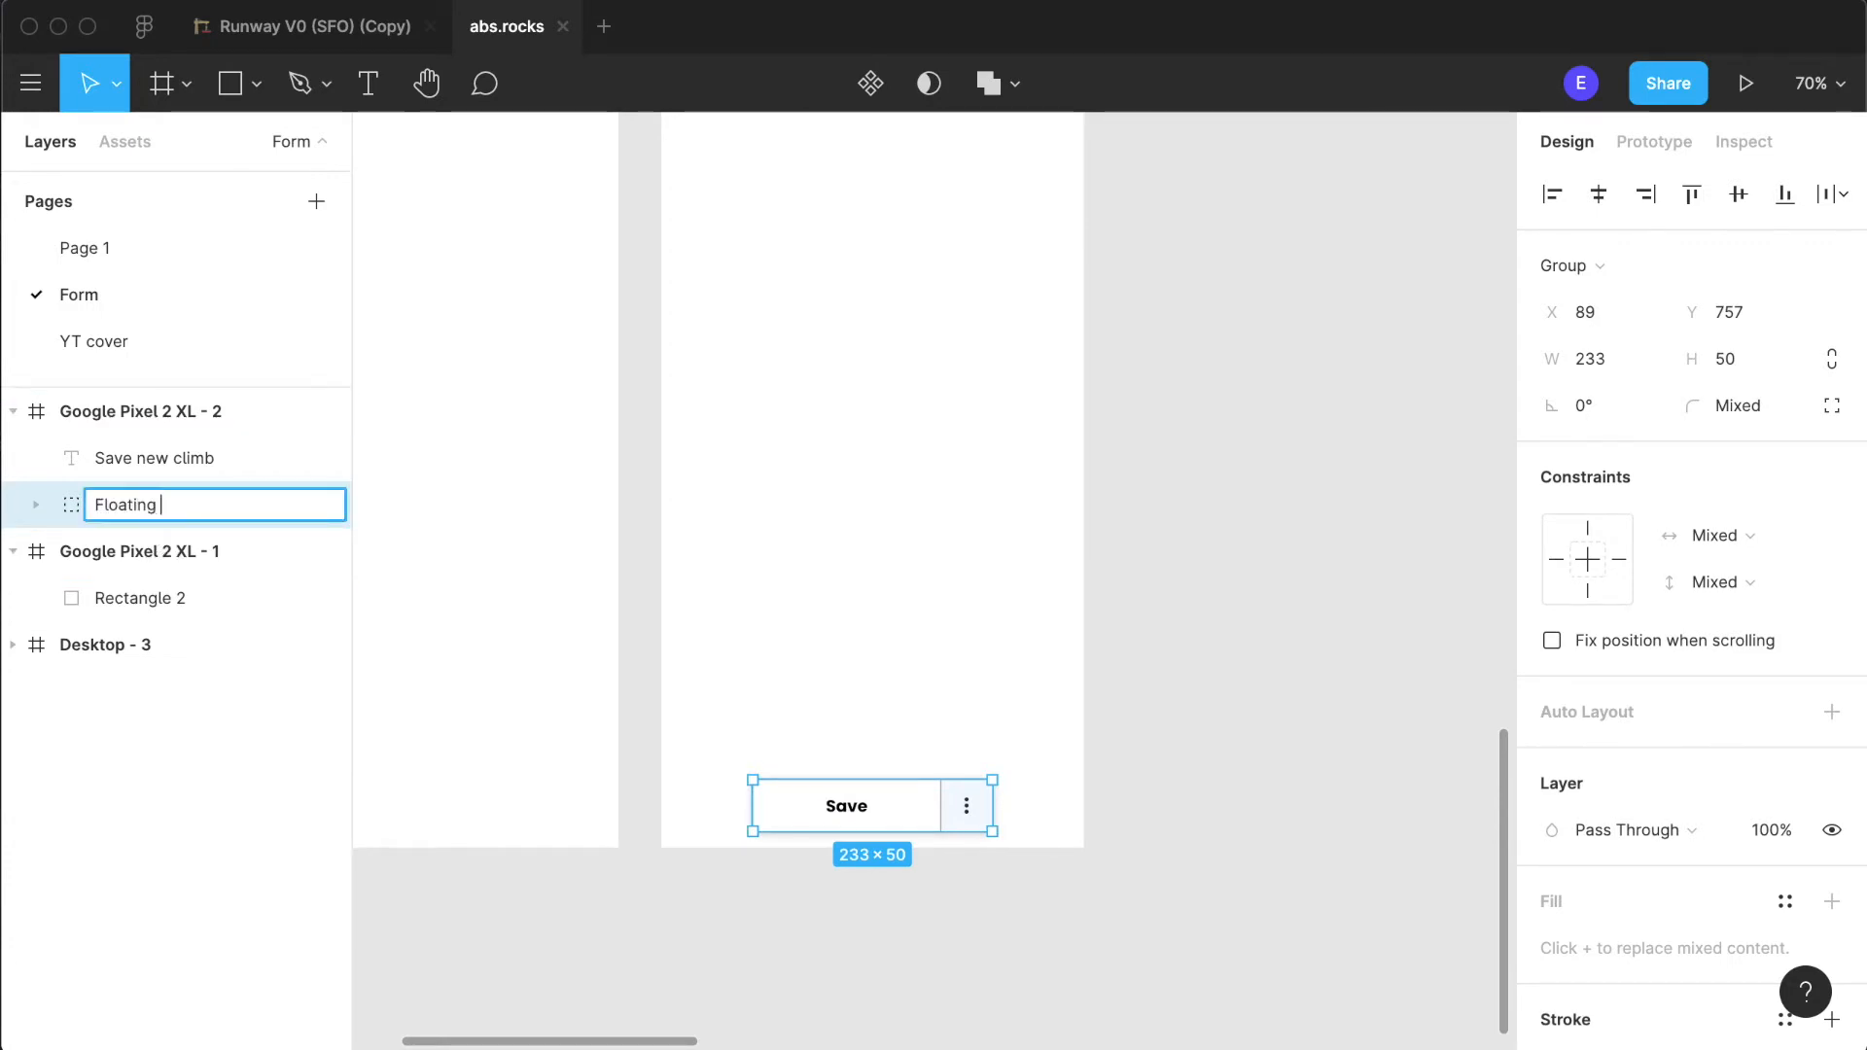
type("menu")
key("Return")
left_click(1232, 593)
- Add a 100 × 100 rectangle below the heading in the Google Pixel 2 XL - 2 frame
scroll(1062, 583, "down", 5)
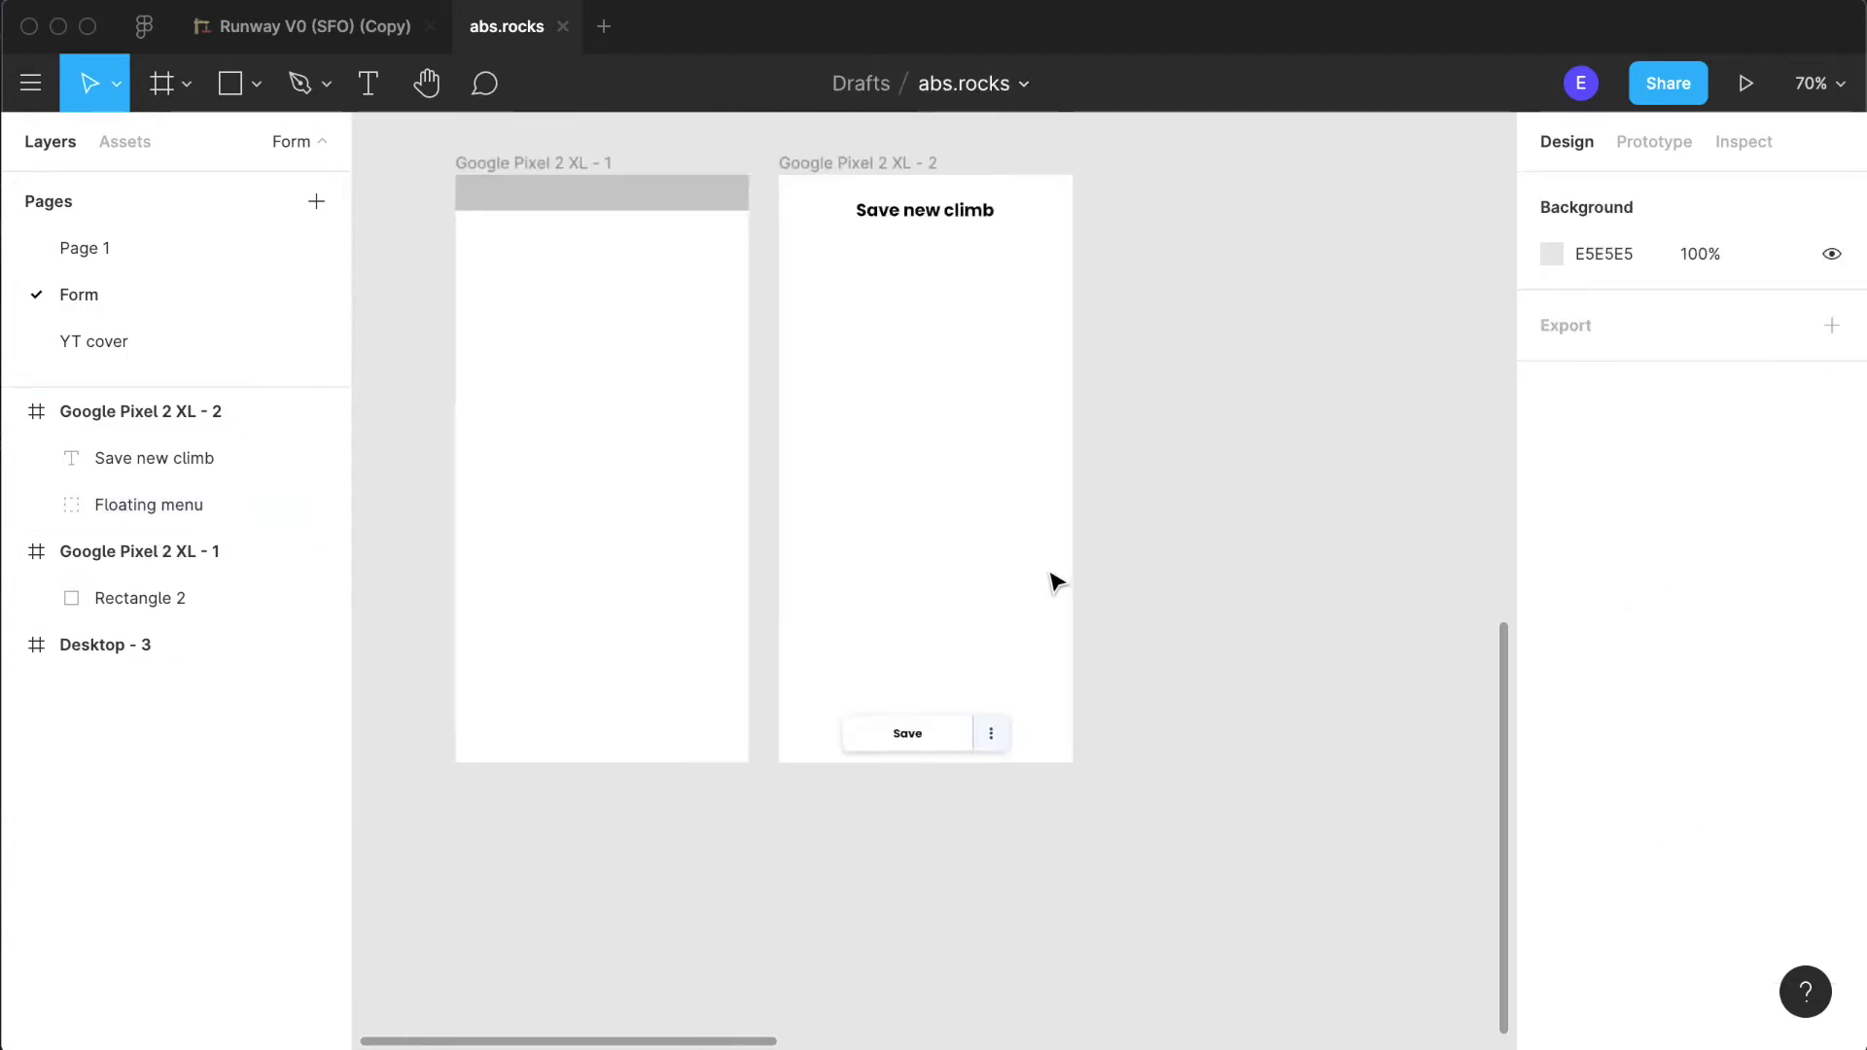
scroll(1047, 734, "up", 3)
scroll(1002, 924, "up", 6)
scroll(1001, 926, "down", 4)
scroll(1002, 926, "up", 4)
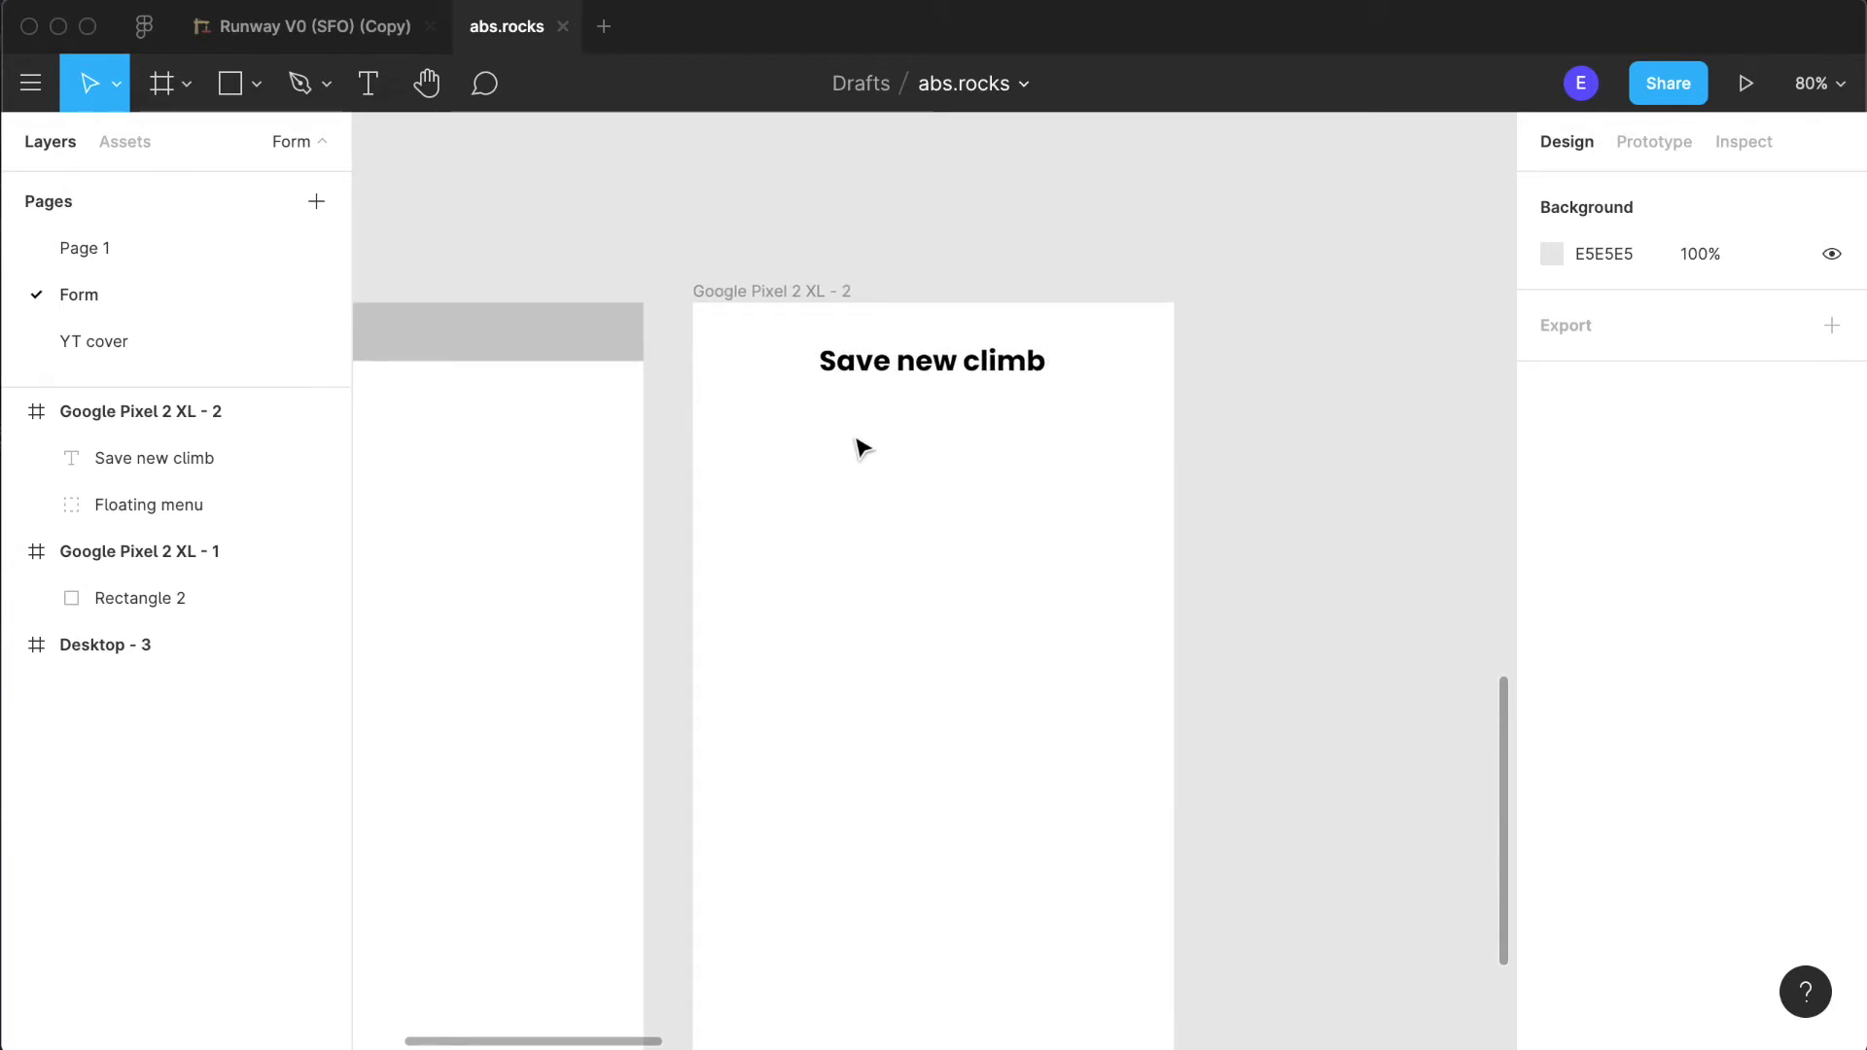
scroll(858, 445, "down", 5)
scroll(858, 445, "down", 3)
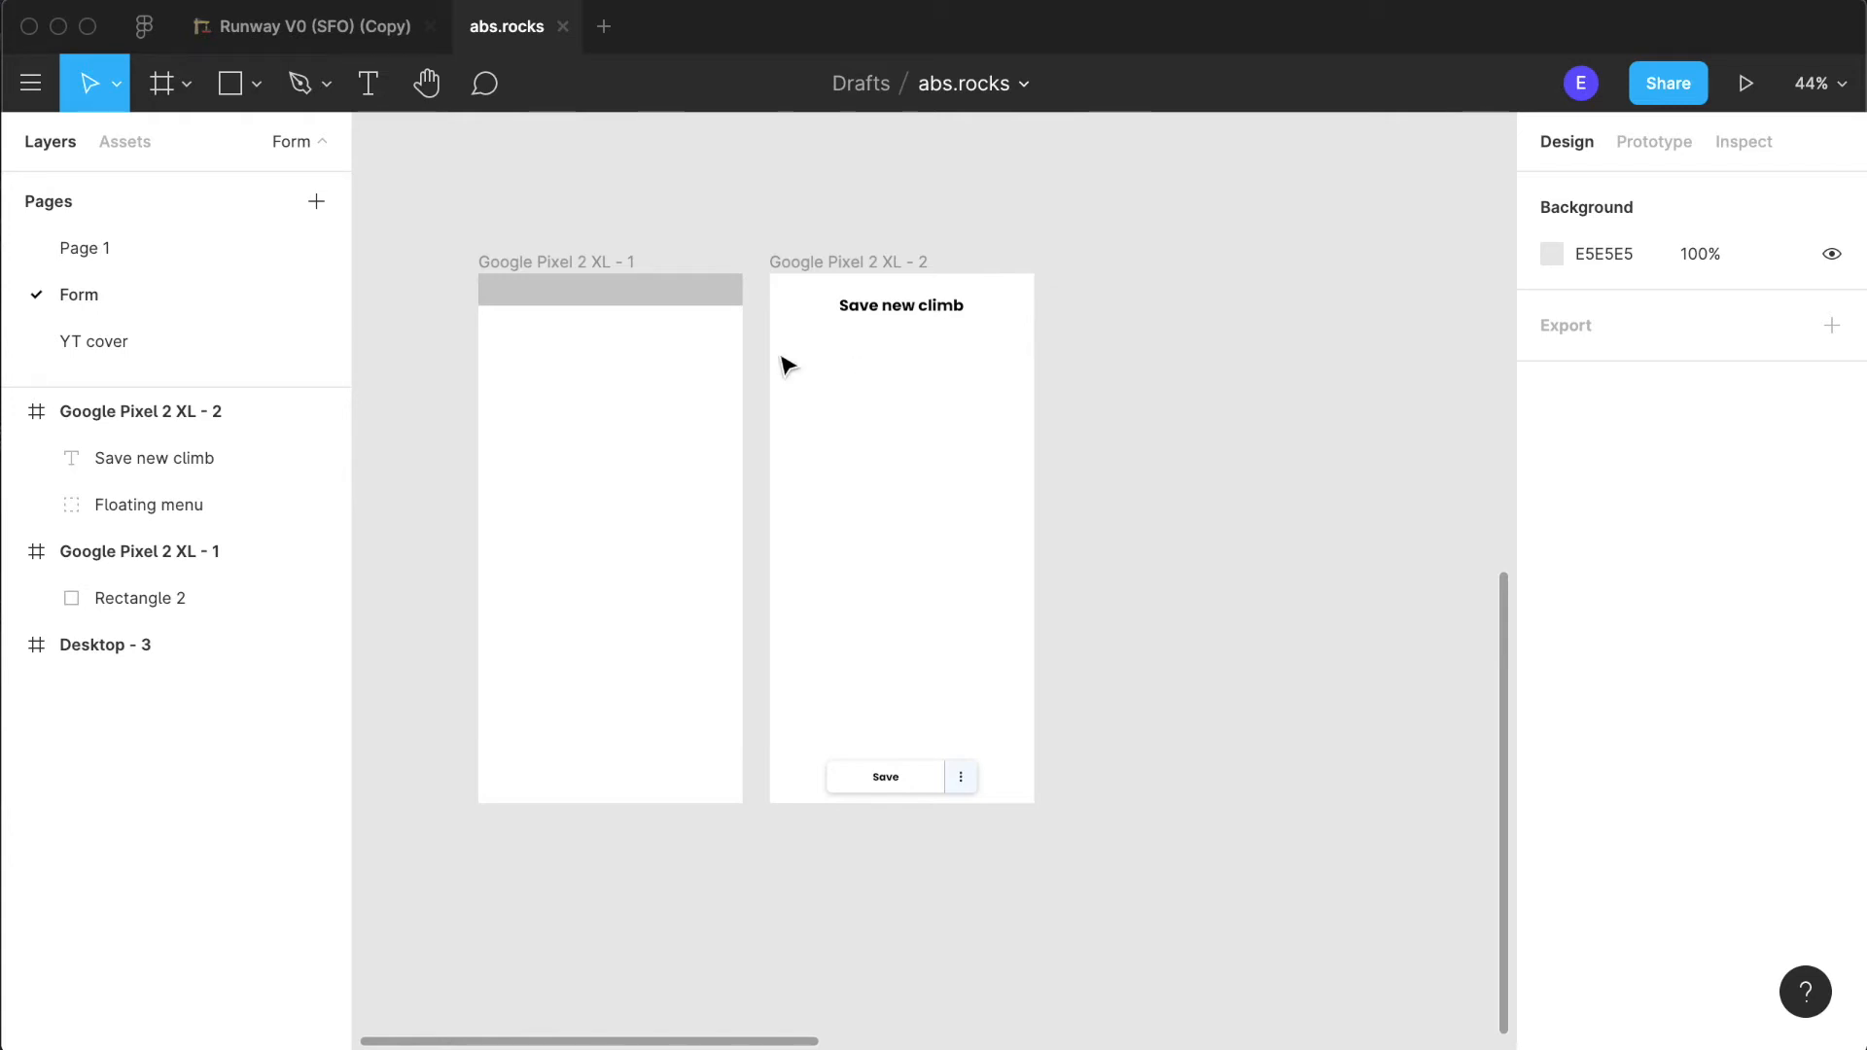
left_click(216, 88)
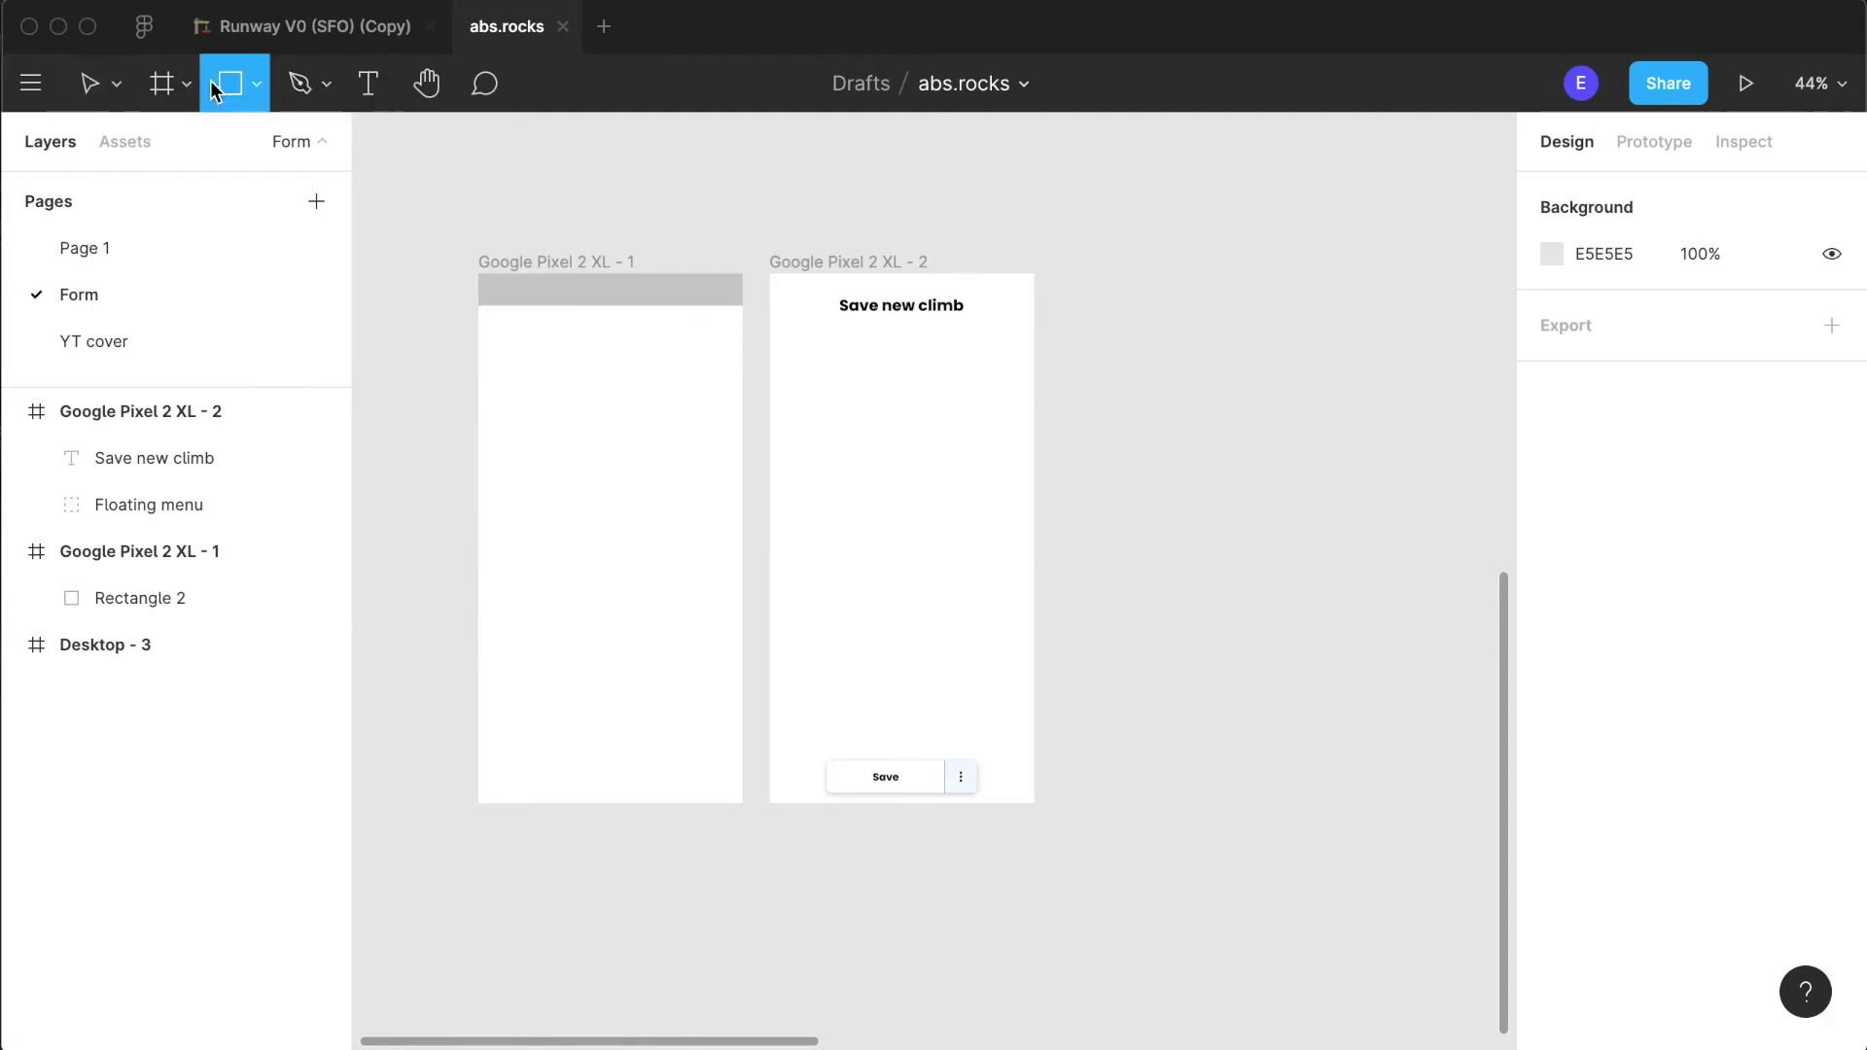
left_click(875, 406)
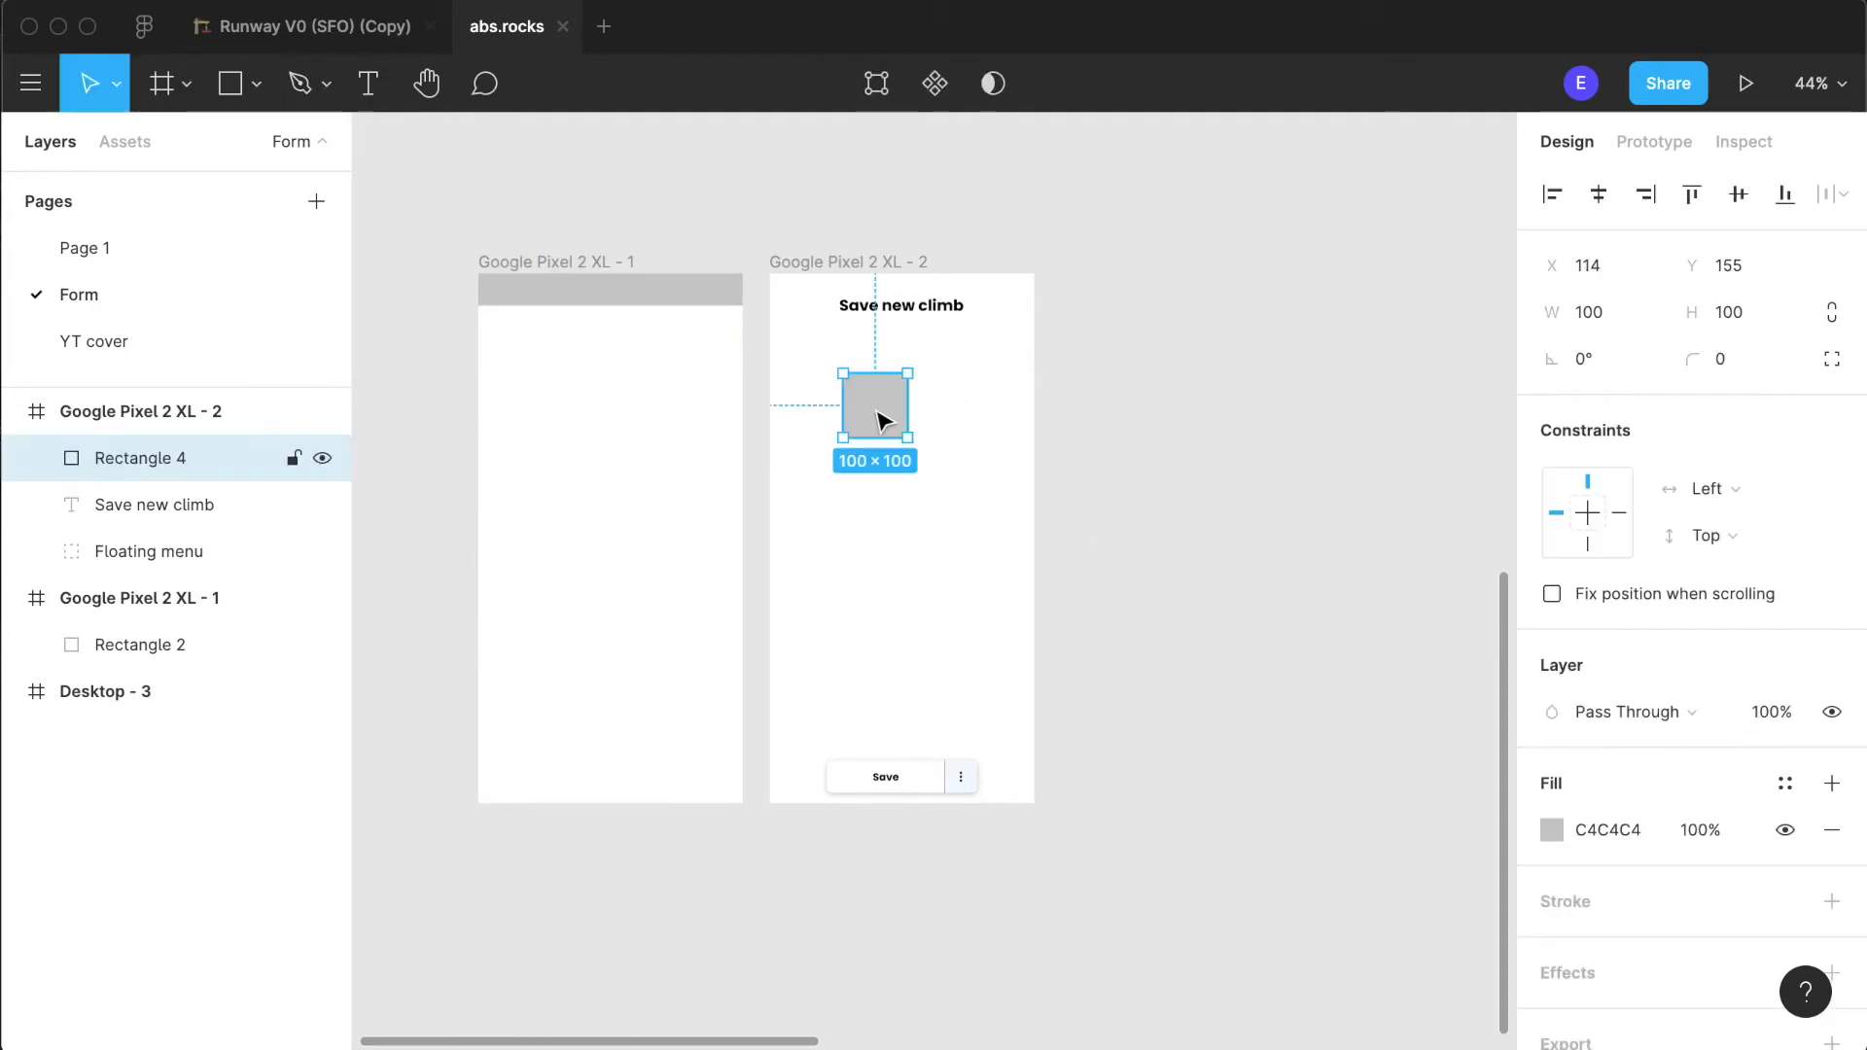
- Move the new grey square to X 32, Y 116 beneath the heading
left_click_drag(875, 416, 828, 392)
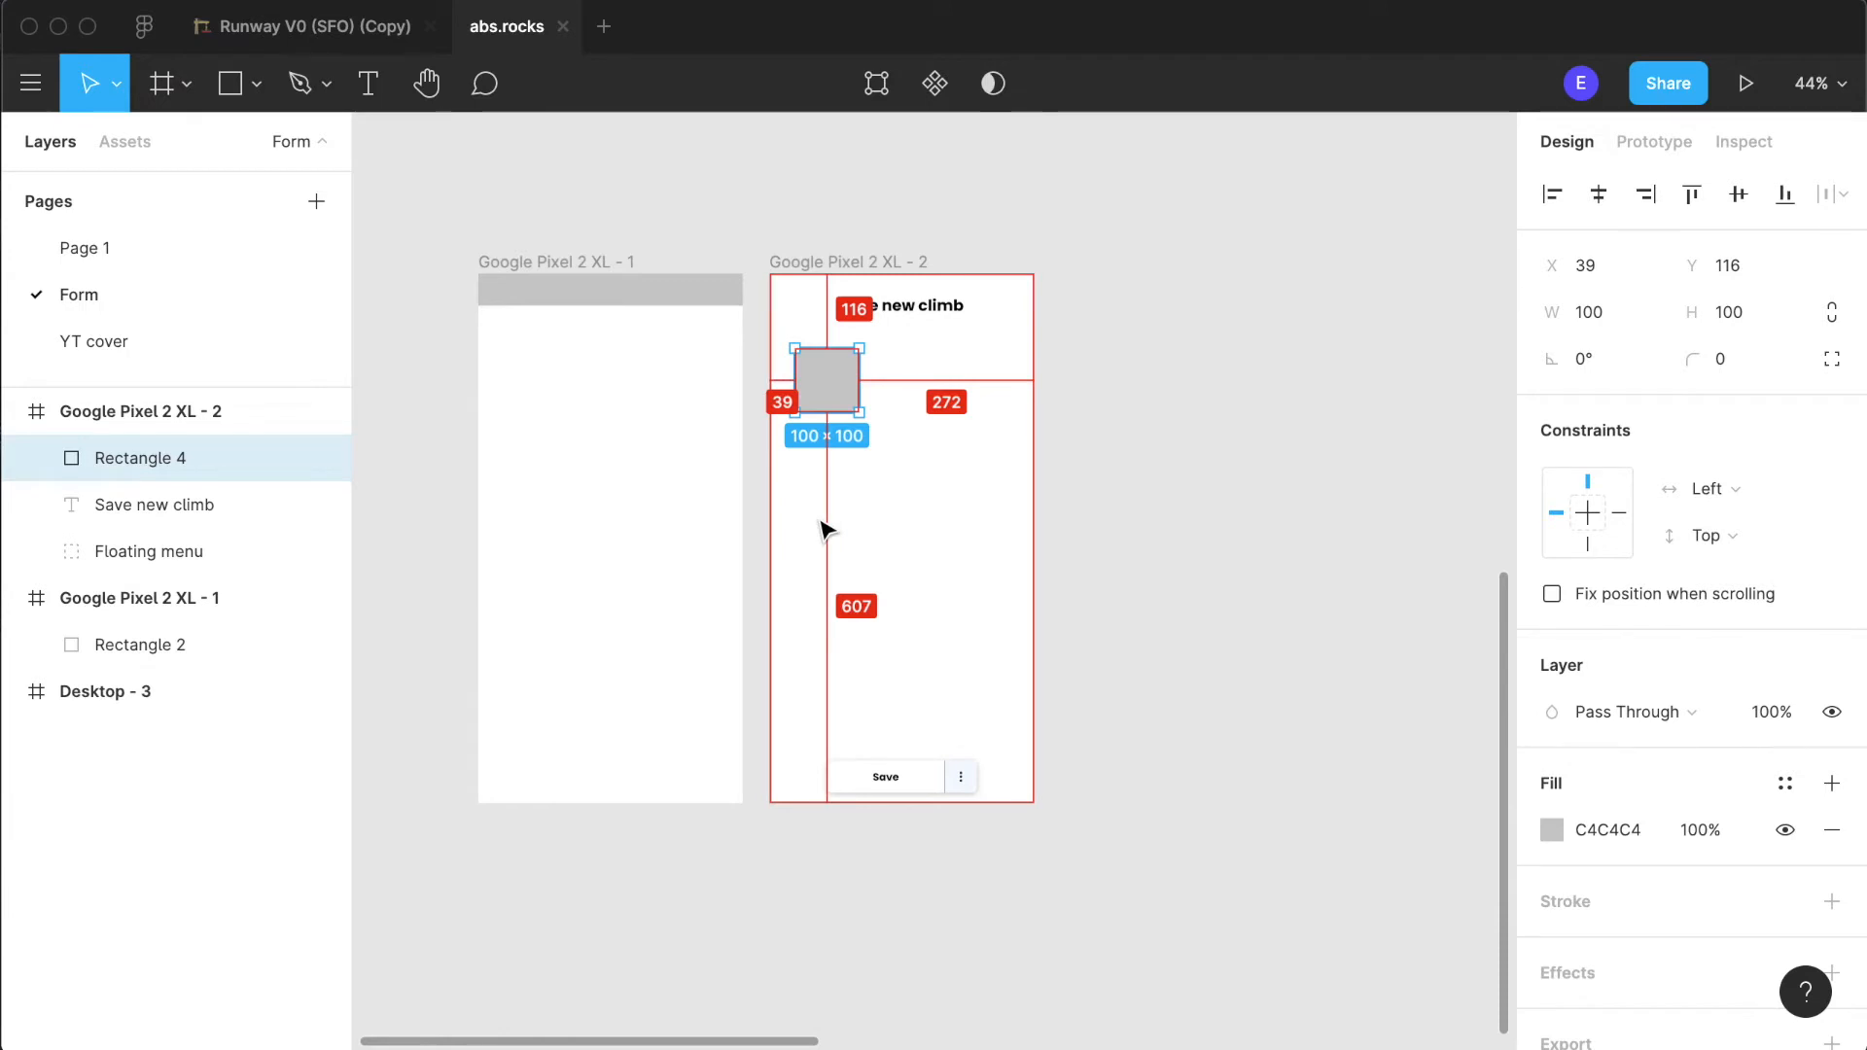
key("Left")
key("Left")
key("Left")
key("Left")
key("Left")
key("Left")
key("Left")
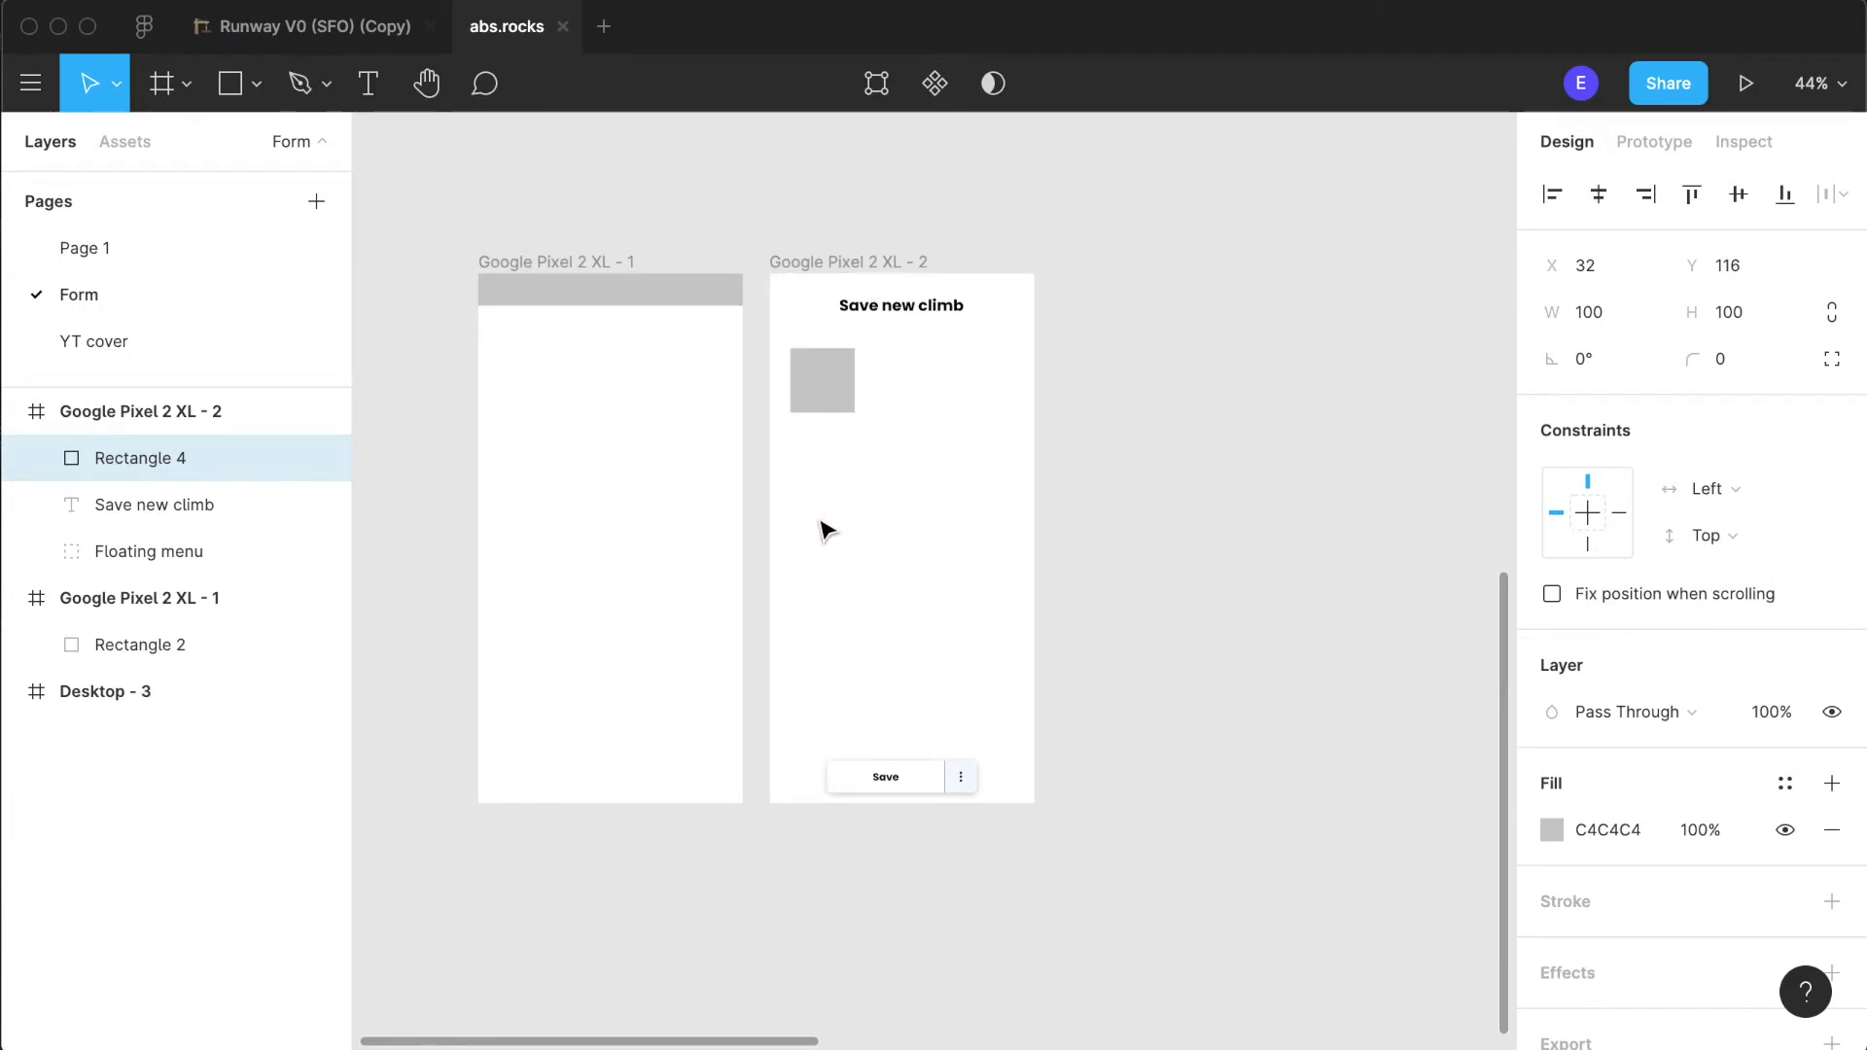
- Stretch the grey rectangle's right edge outward until the rectangle is 347 wide
left_click_drag(844, 376, 1007, 377)
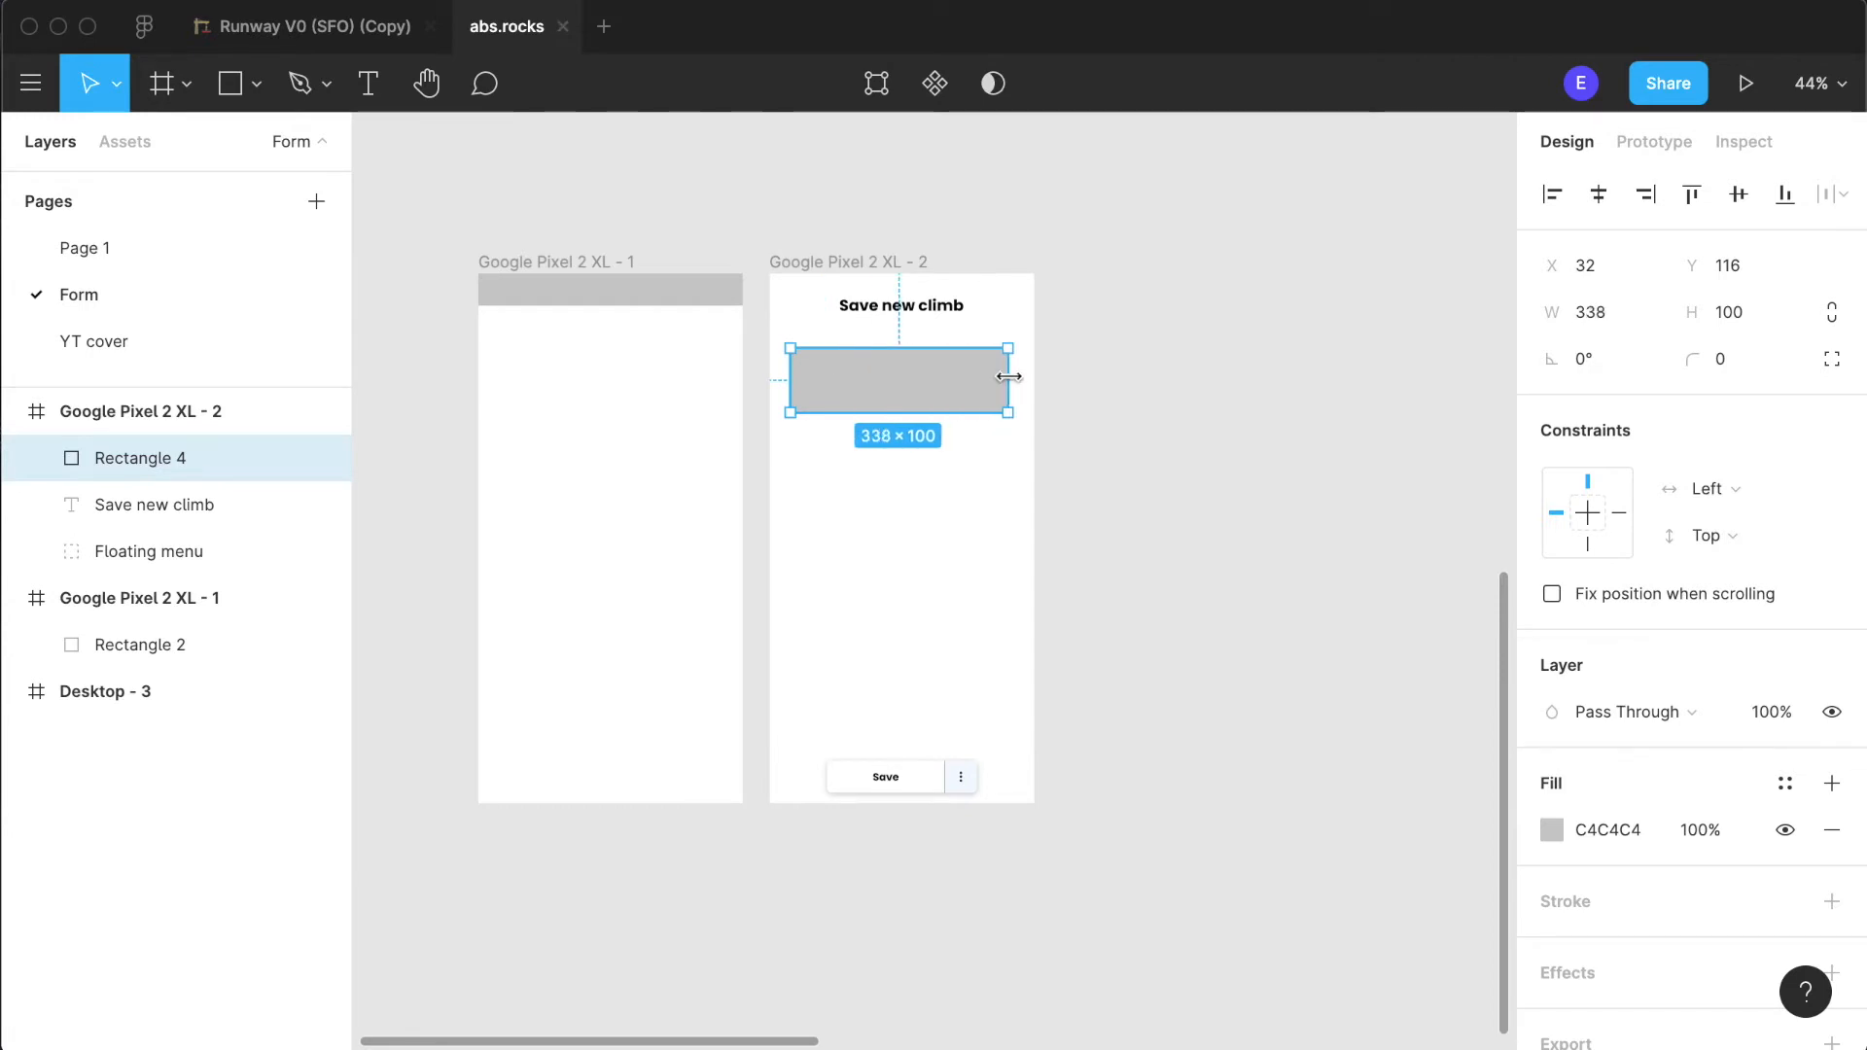
left_click(1009, 525)
scroll(1009, 522, "up", 5)
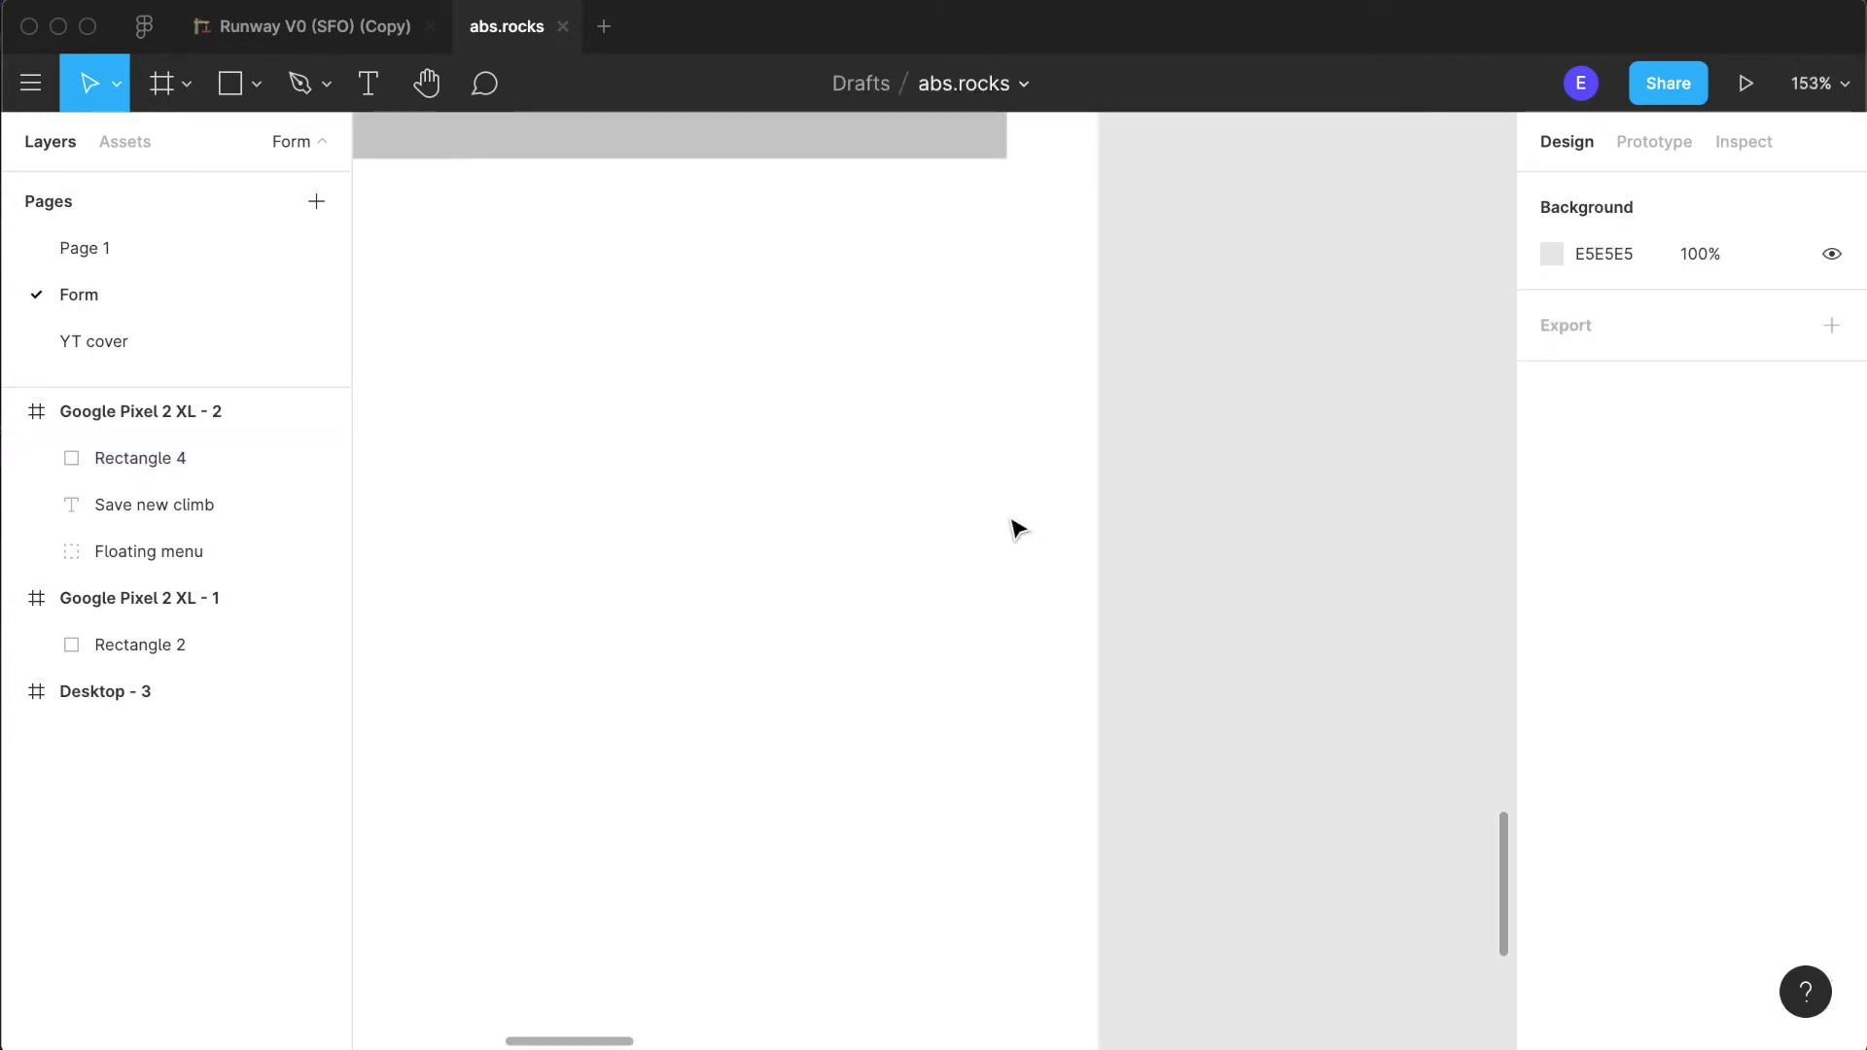
scroll(1009, 522, "up", 5)
left_click(1006, 522)
left_click_drag(1016, 520, 1034, 529)
scroll(962, 855, "down", 5)
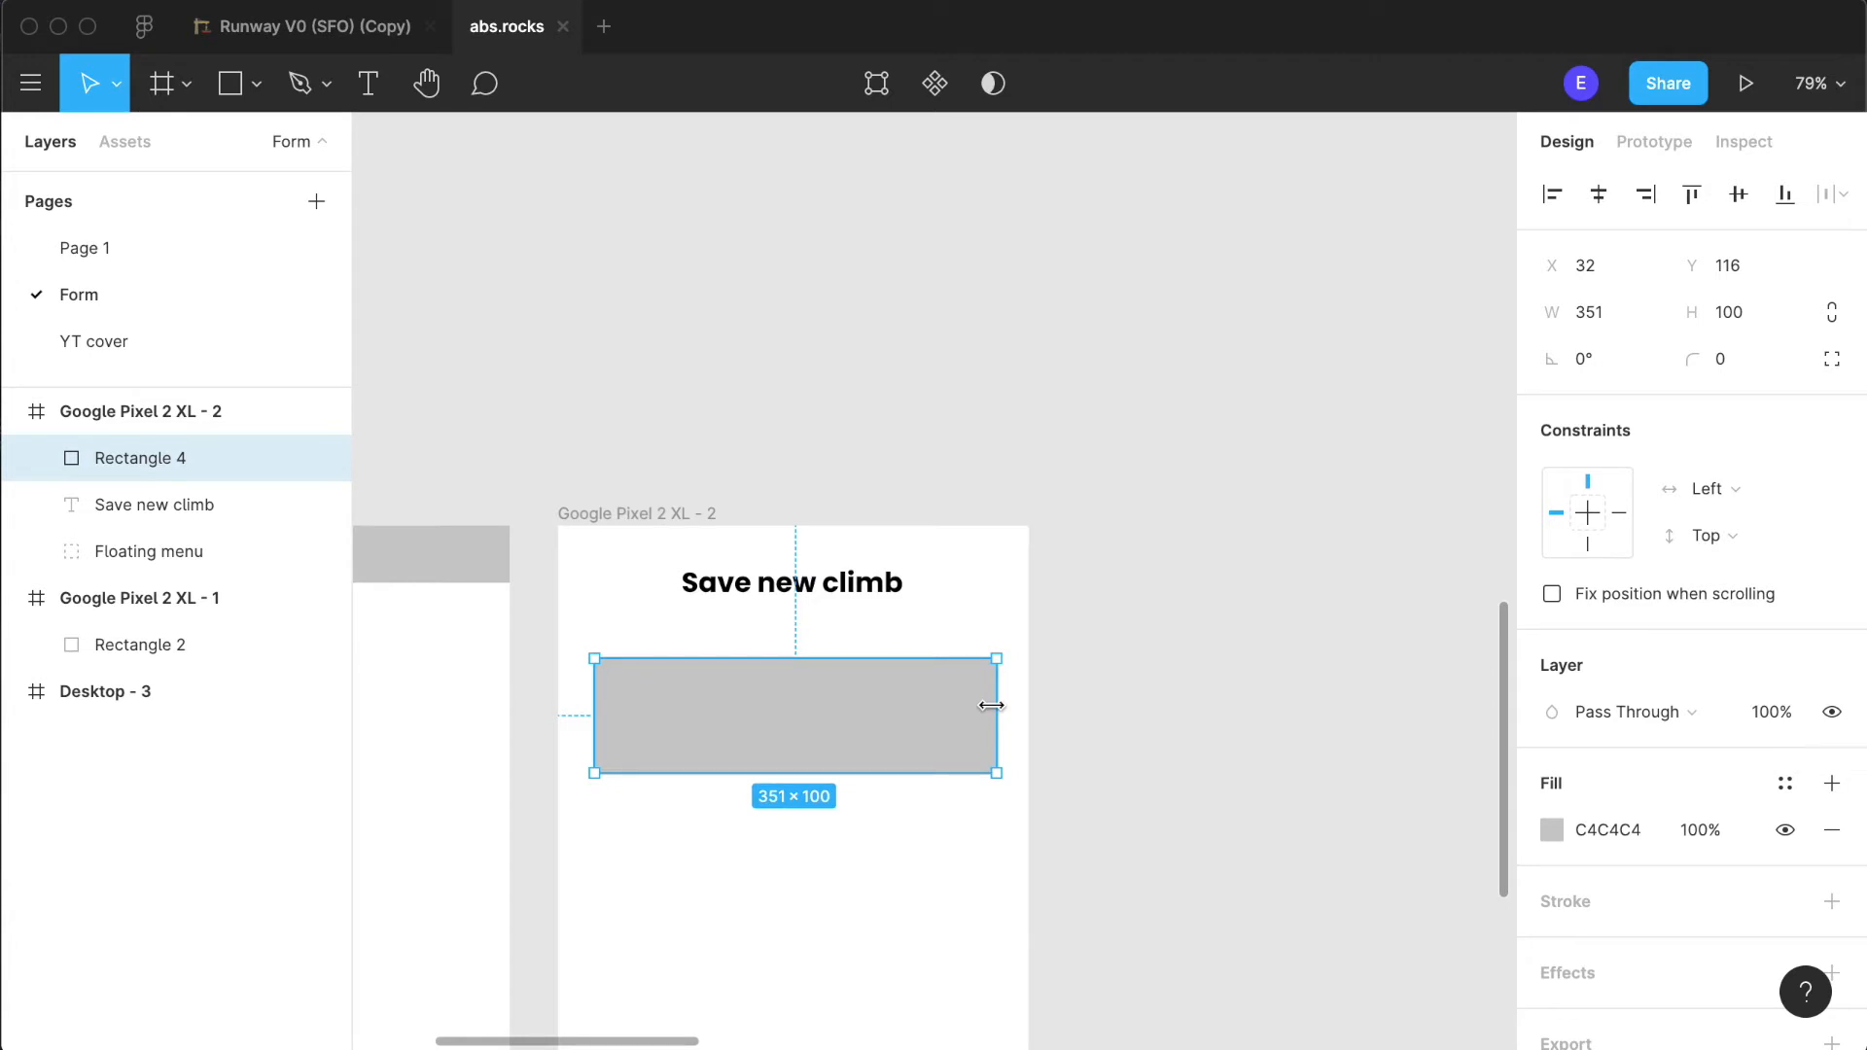
scroll(991, 705, "up", 10)
left_click_drag(1069, 718, 1034, 720)
scroll(1033, 754, "down", 8)
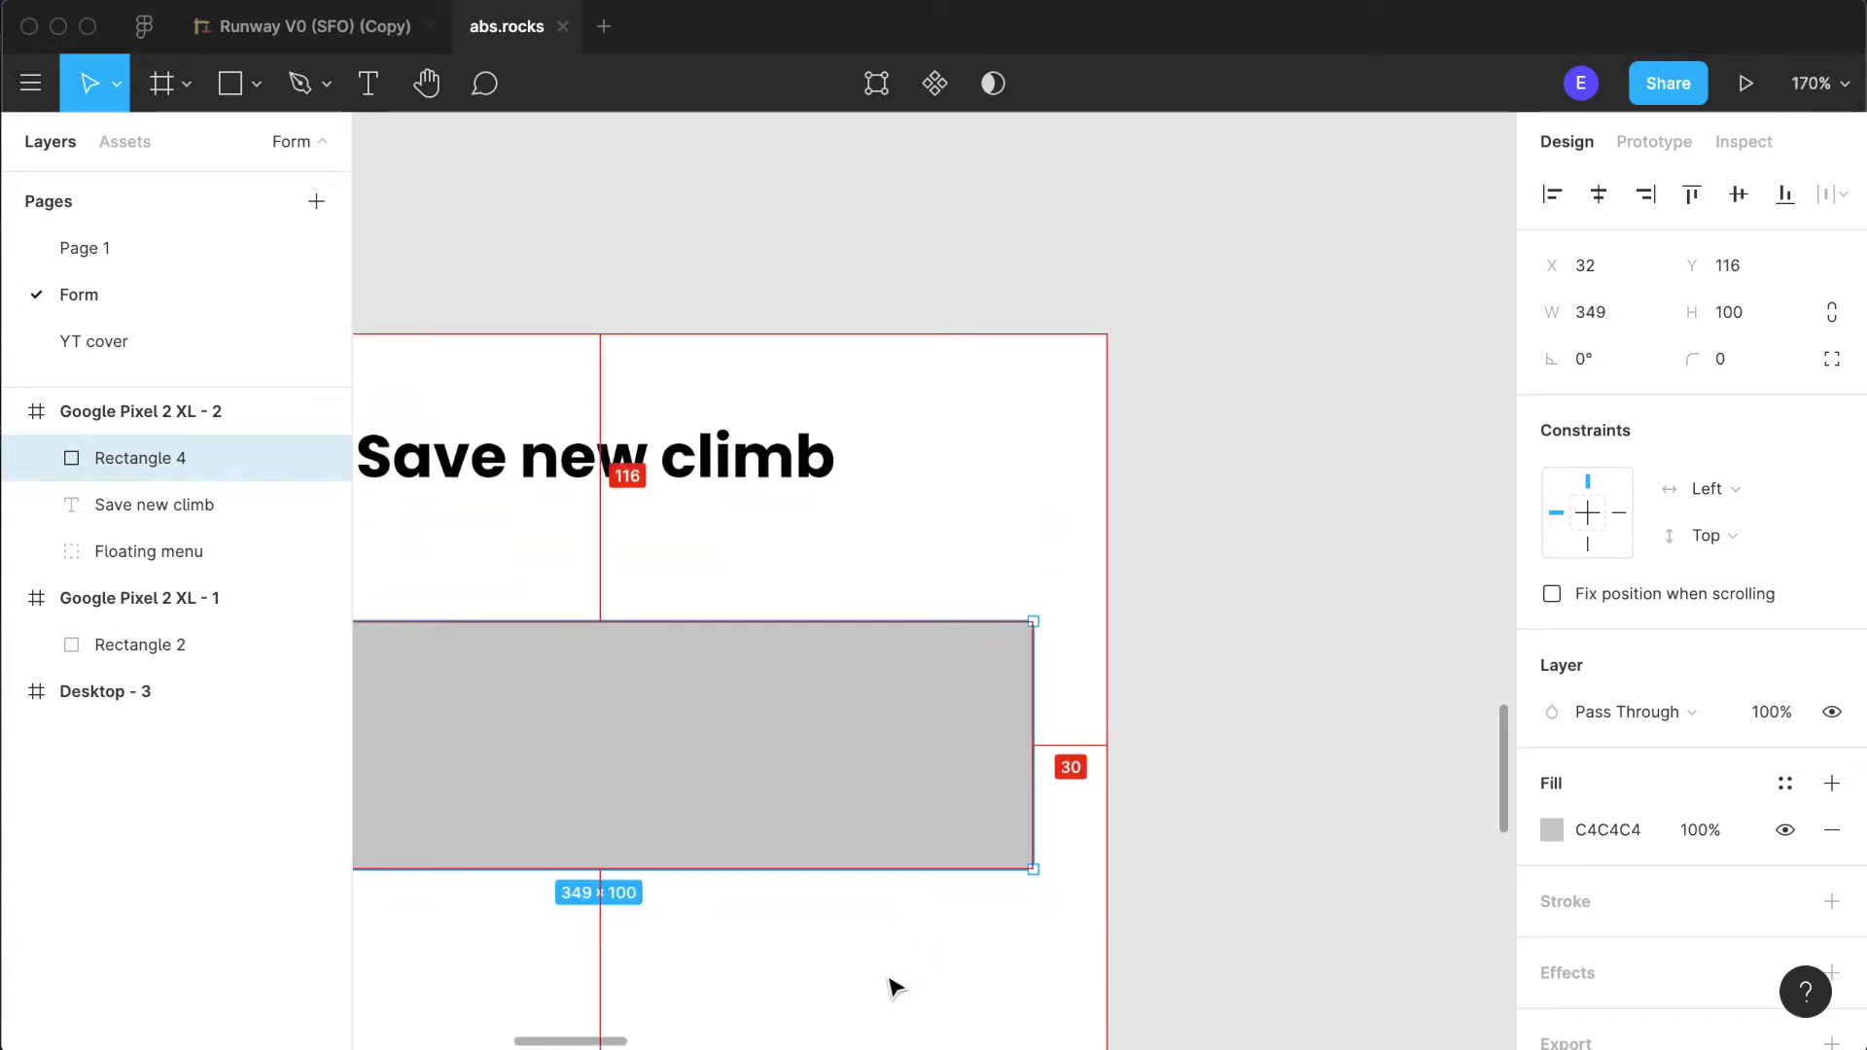
scroll(1023, 861, "up", 10)
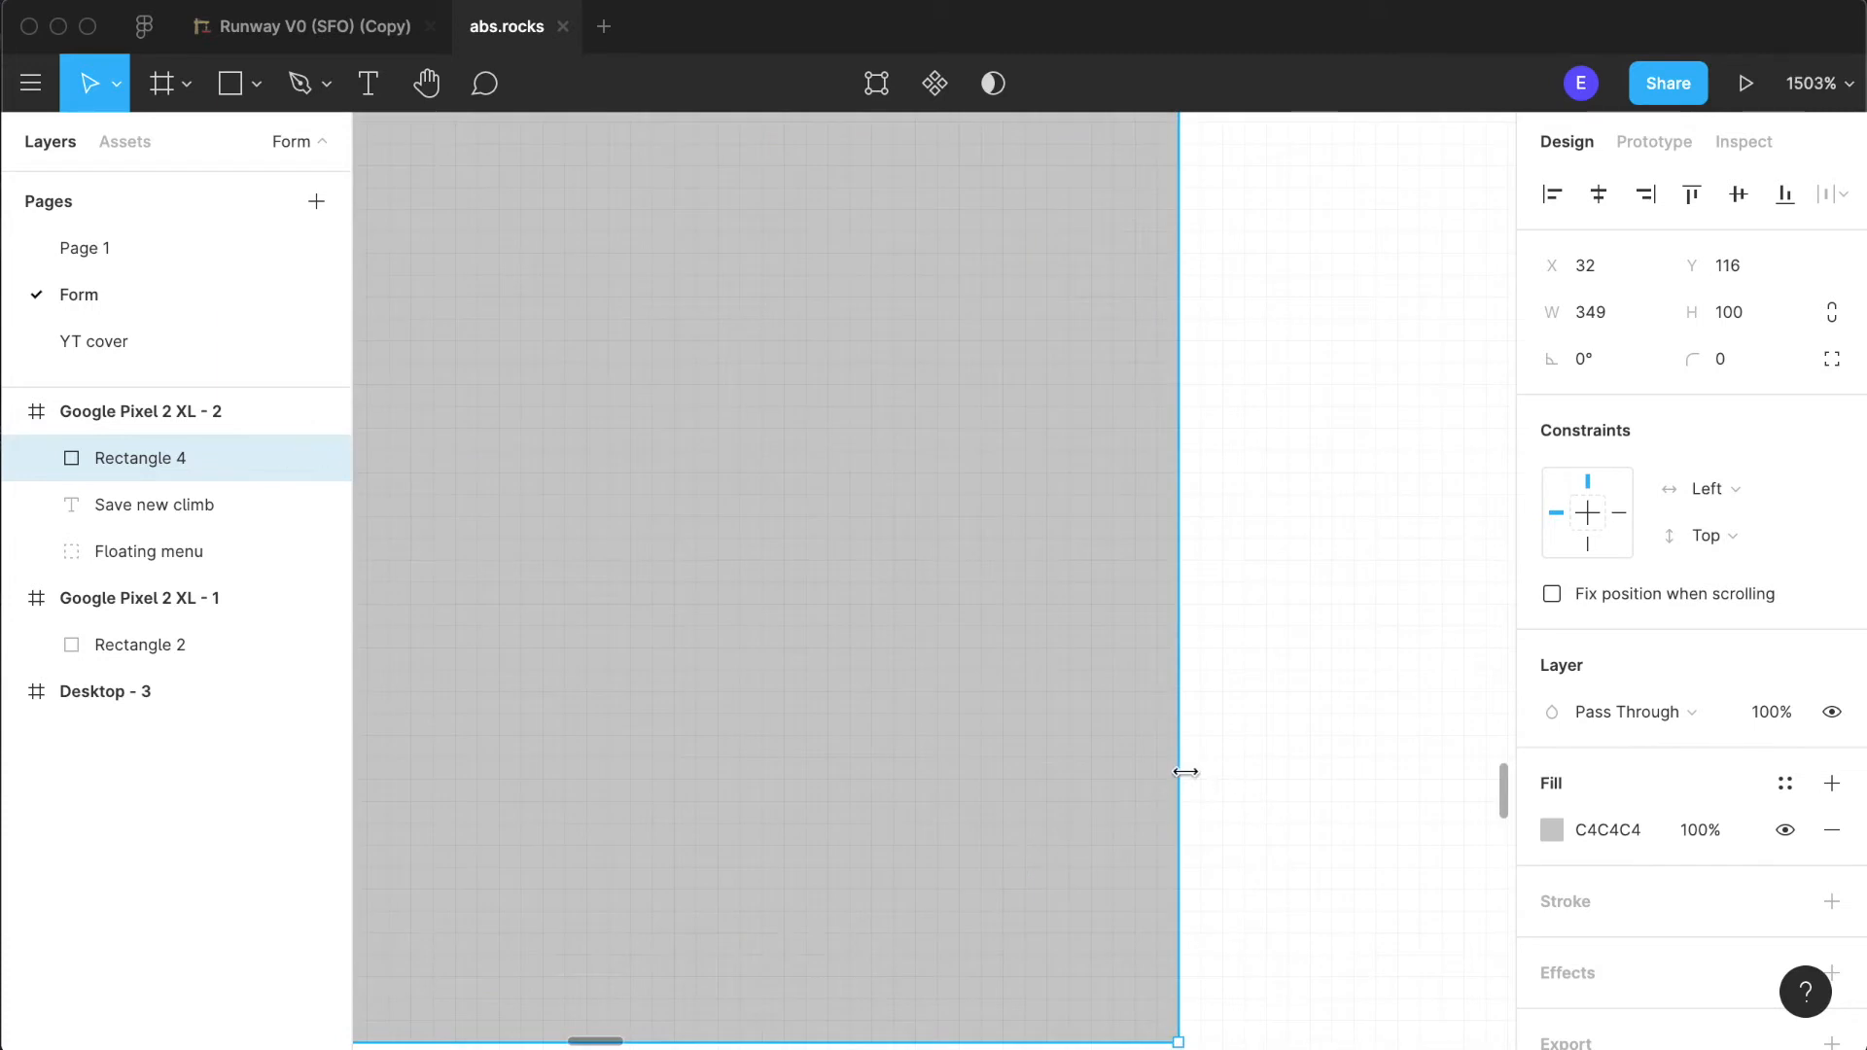
left_click_drag(1173, 772, 1133, 787)
scroll(1134, 788, "down", 10)
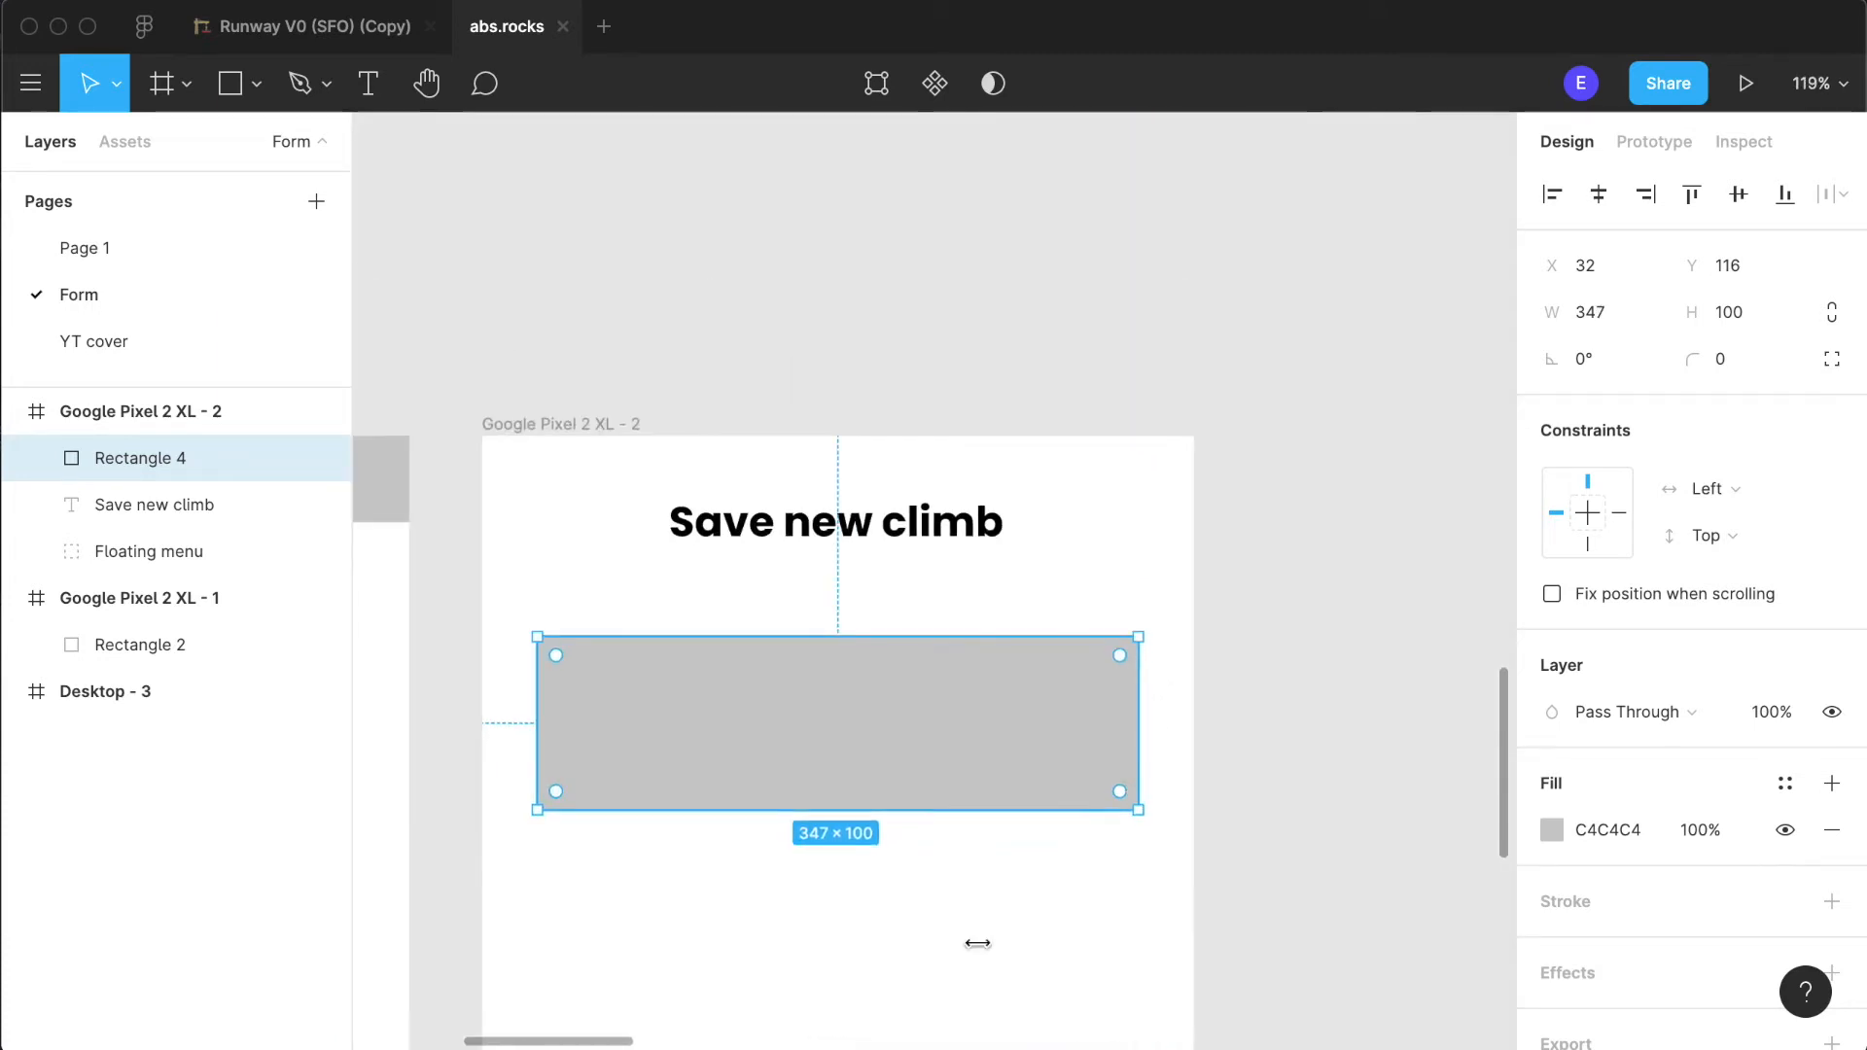
- Check the rectangle's distance from the heading and nudge the rectangle up to Y 114
left_click(805, 967)
scroll(811, 875, "down", 5)
scroll(833, 862, "up", 8)
scroll(833, 864, "down", 4)
left_click(850, 655)
key("alt")
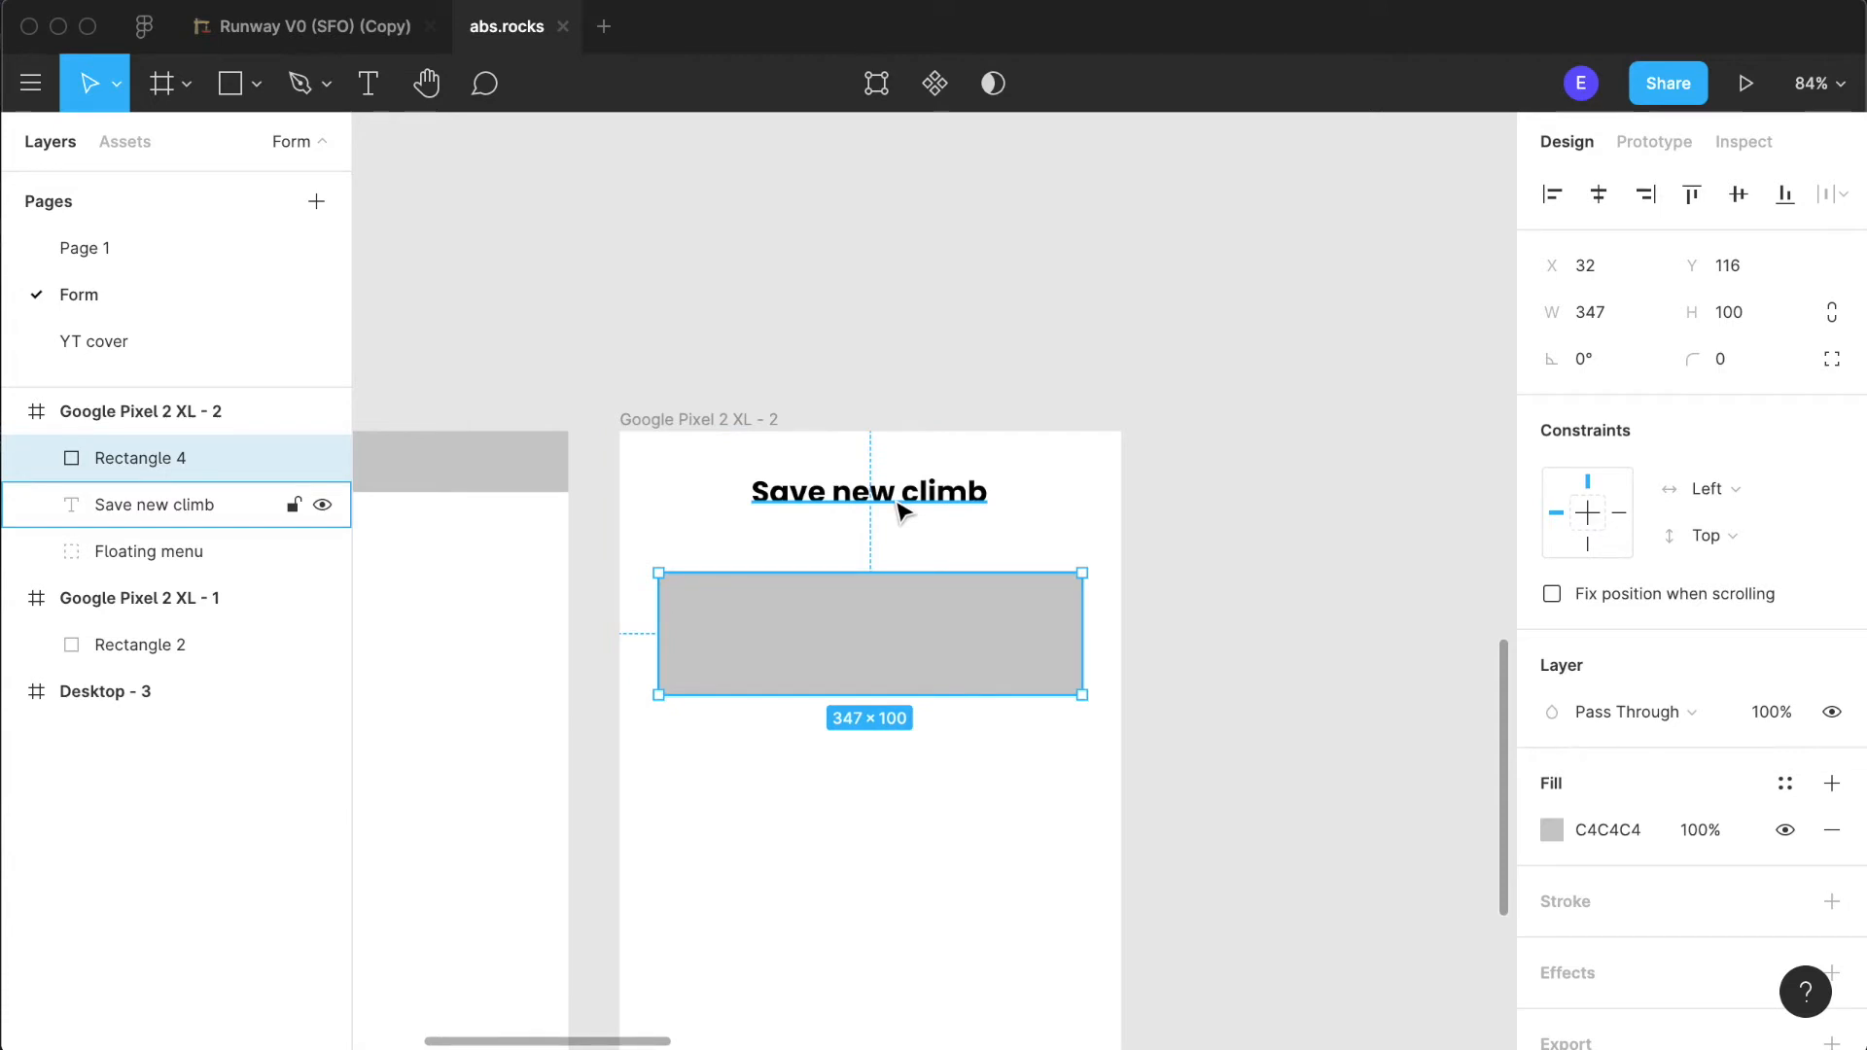
left_click(990, 754)
scroll(842, 638, "down", 3)
left_click(902, 425)
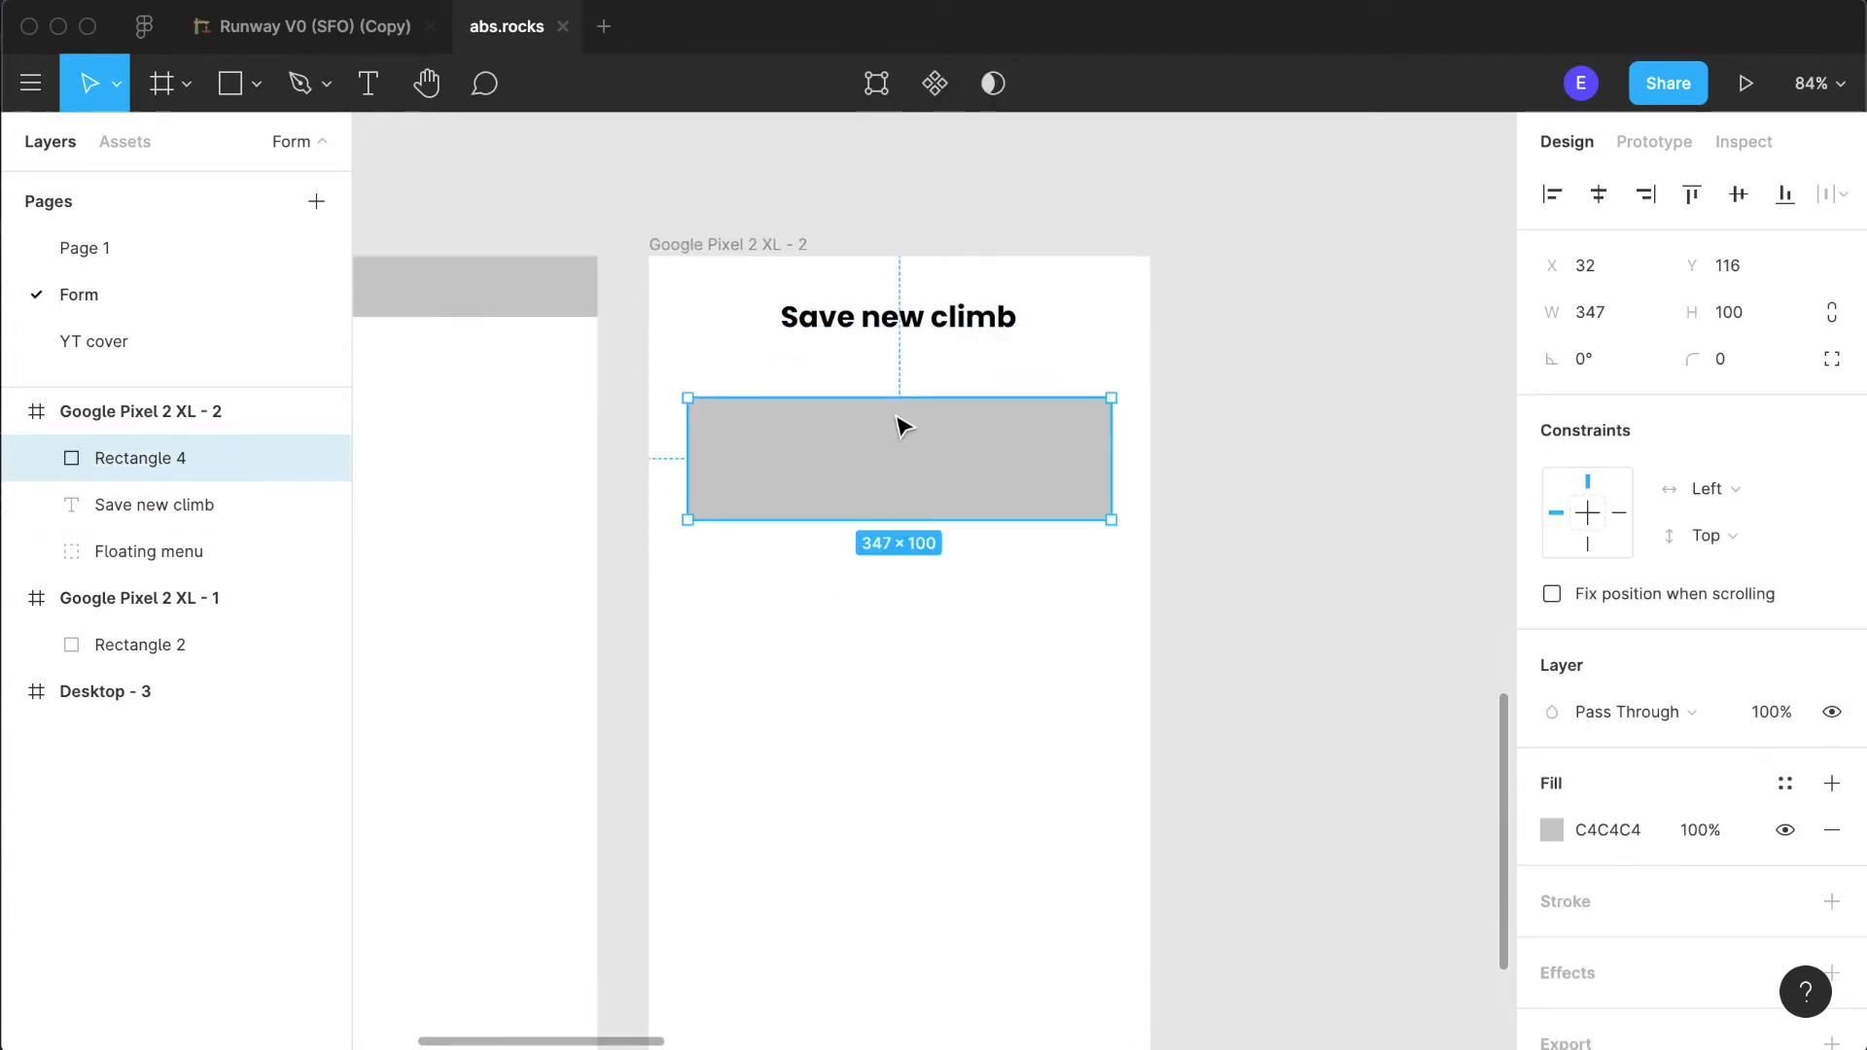
key("Up")
key("Up")
key("Up")
key("Down")
left_click(958, 600)
- Round the grey rectangle's corners with a radius of 8
left_click(995, 510)
left_click(1717, 359)
type("8")
key("Return")
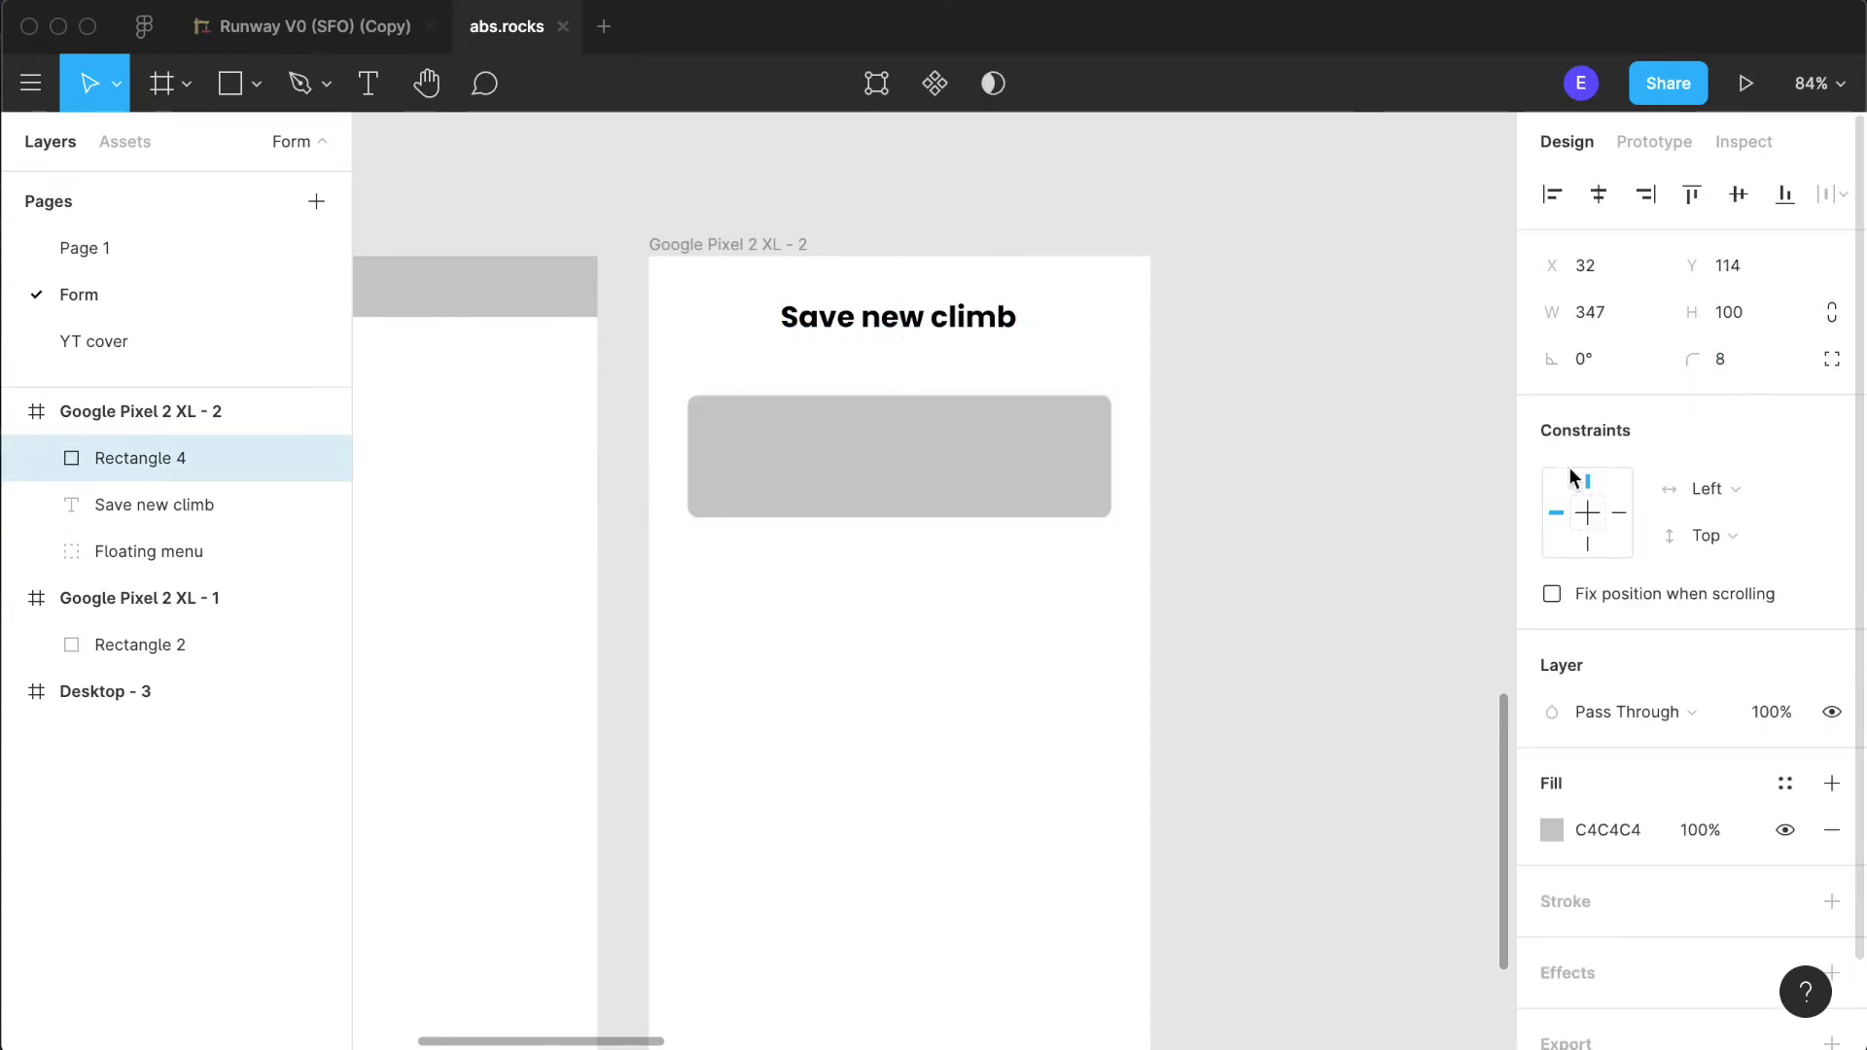
left_click(1125, 645)
left_click(971, 483)
left_click(1033, 637)
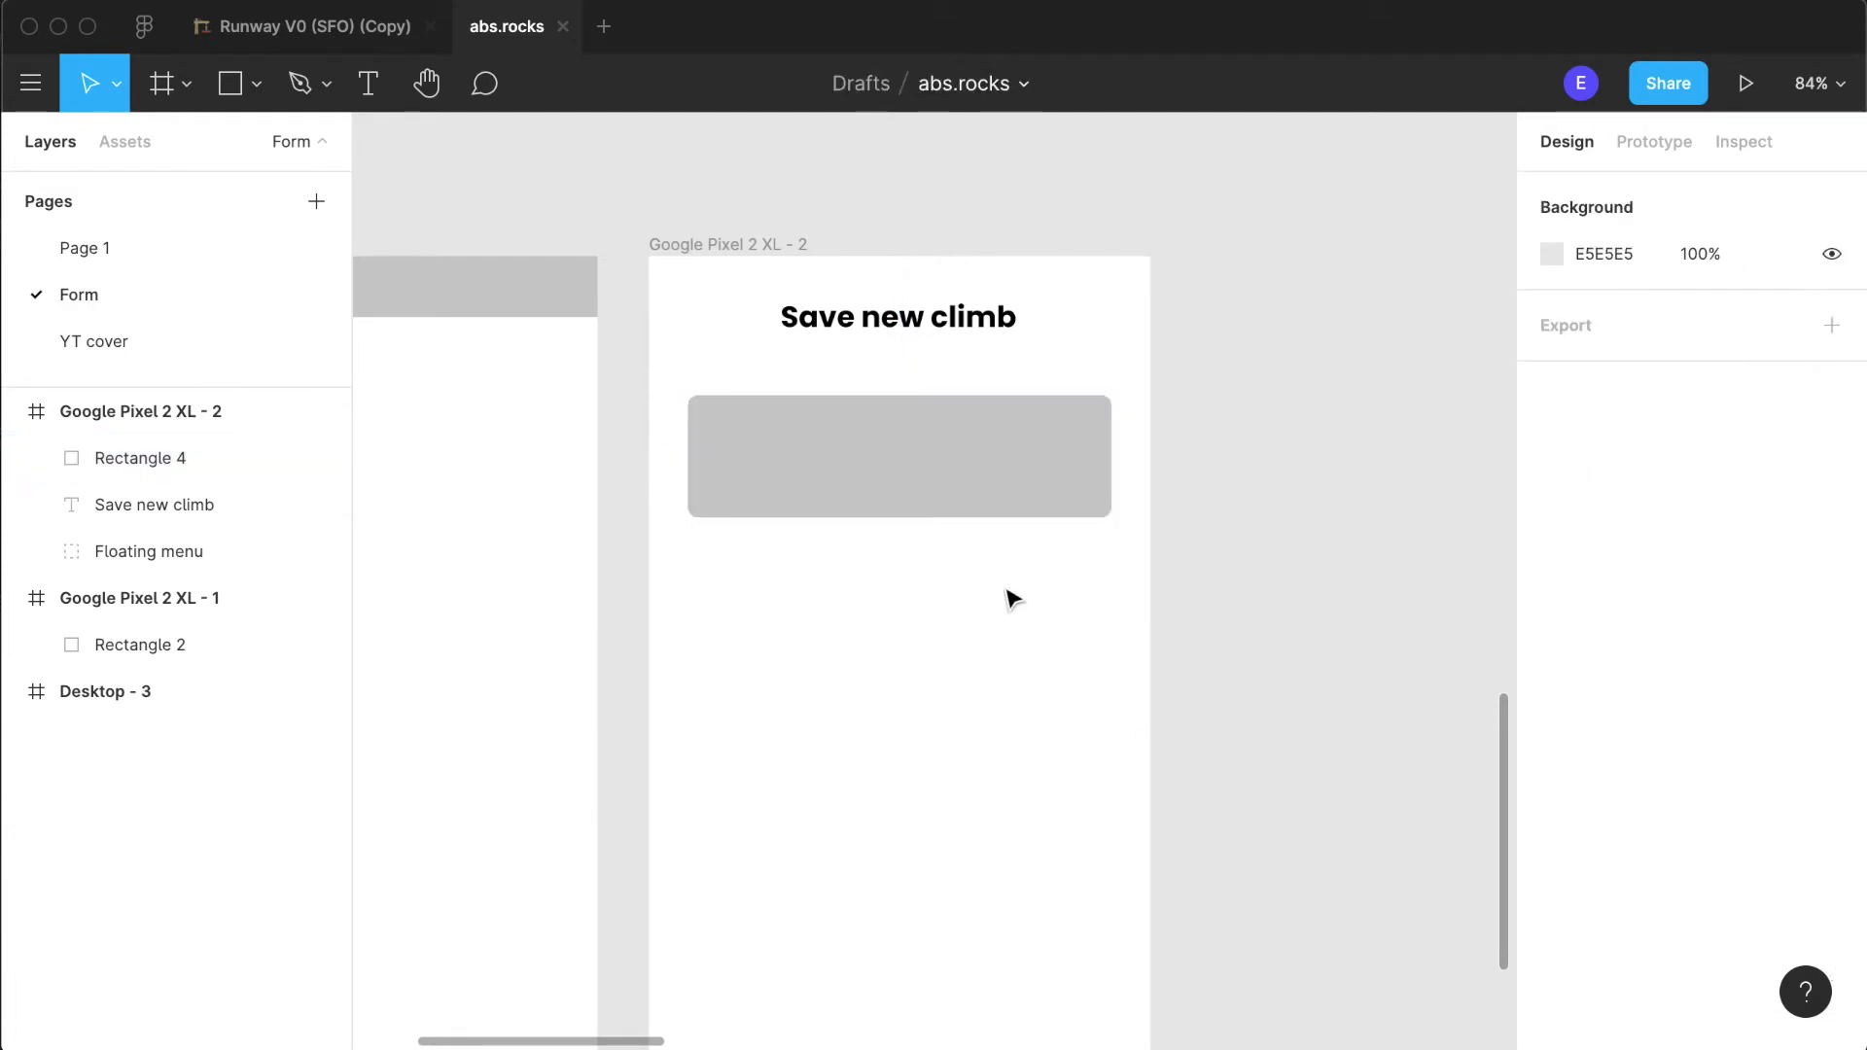
- Change the rounded rectangle's fill to the light grey document colour D2D4D4
left_click(895, 496)
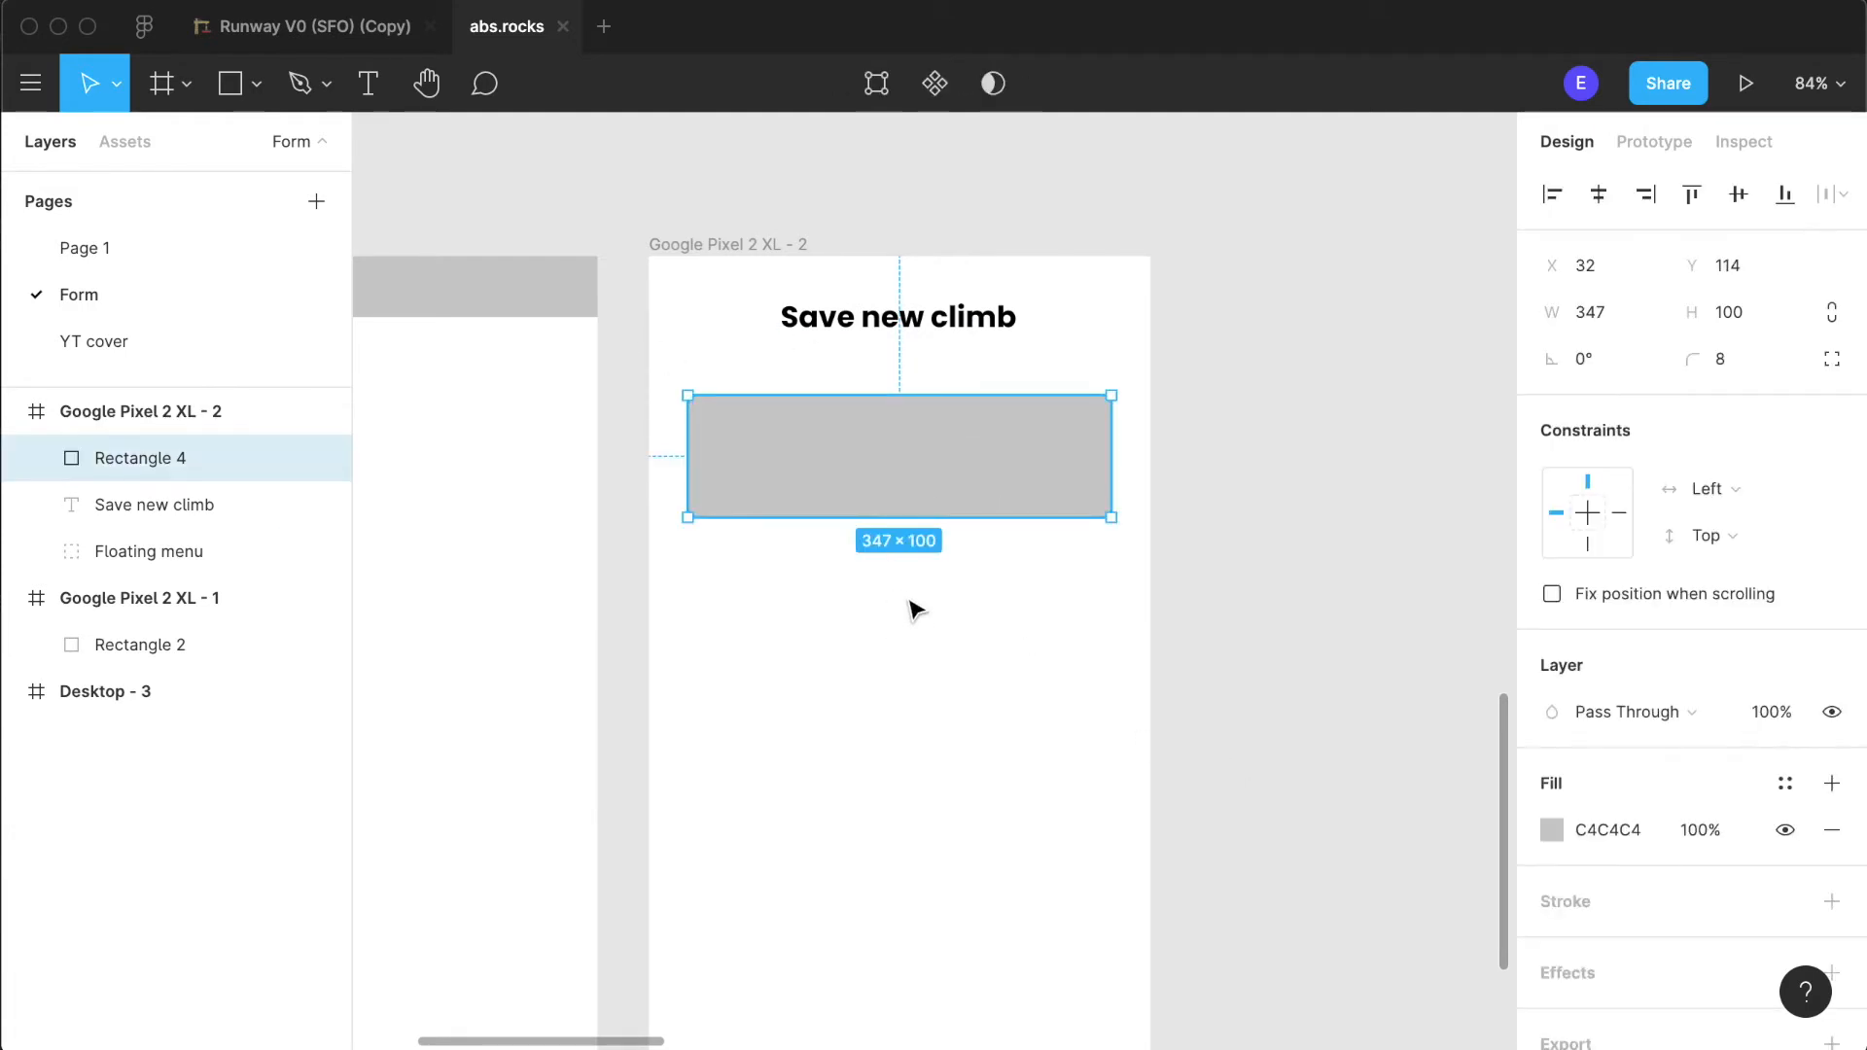
scroll(916, 610, "up", 5)
scroll(983, 475, "up", 2)
left_click(1550, 829)
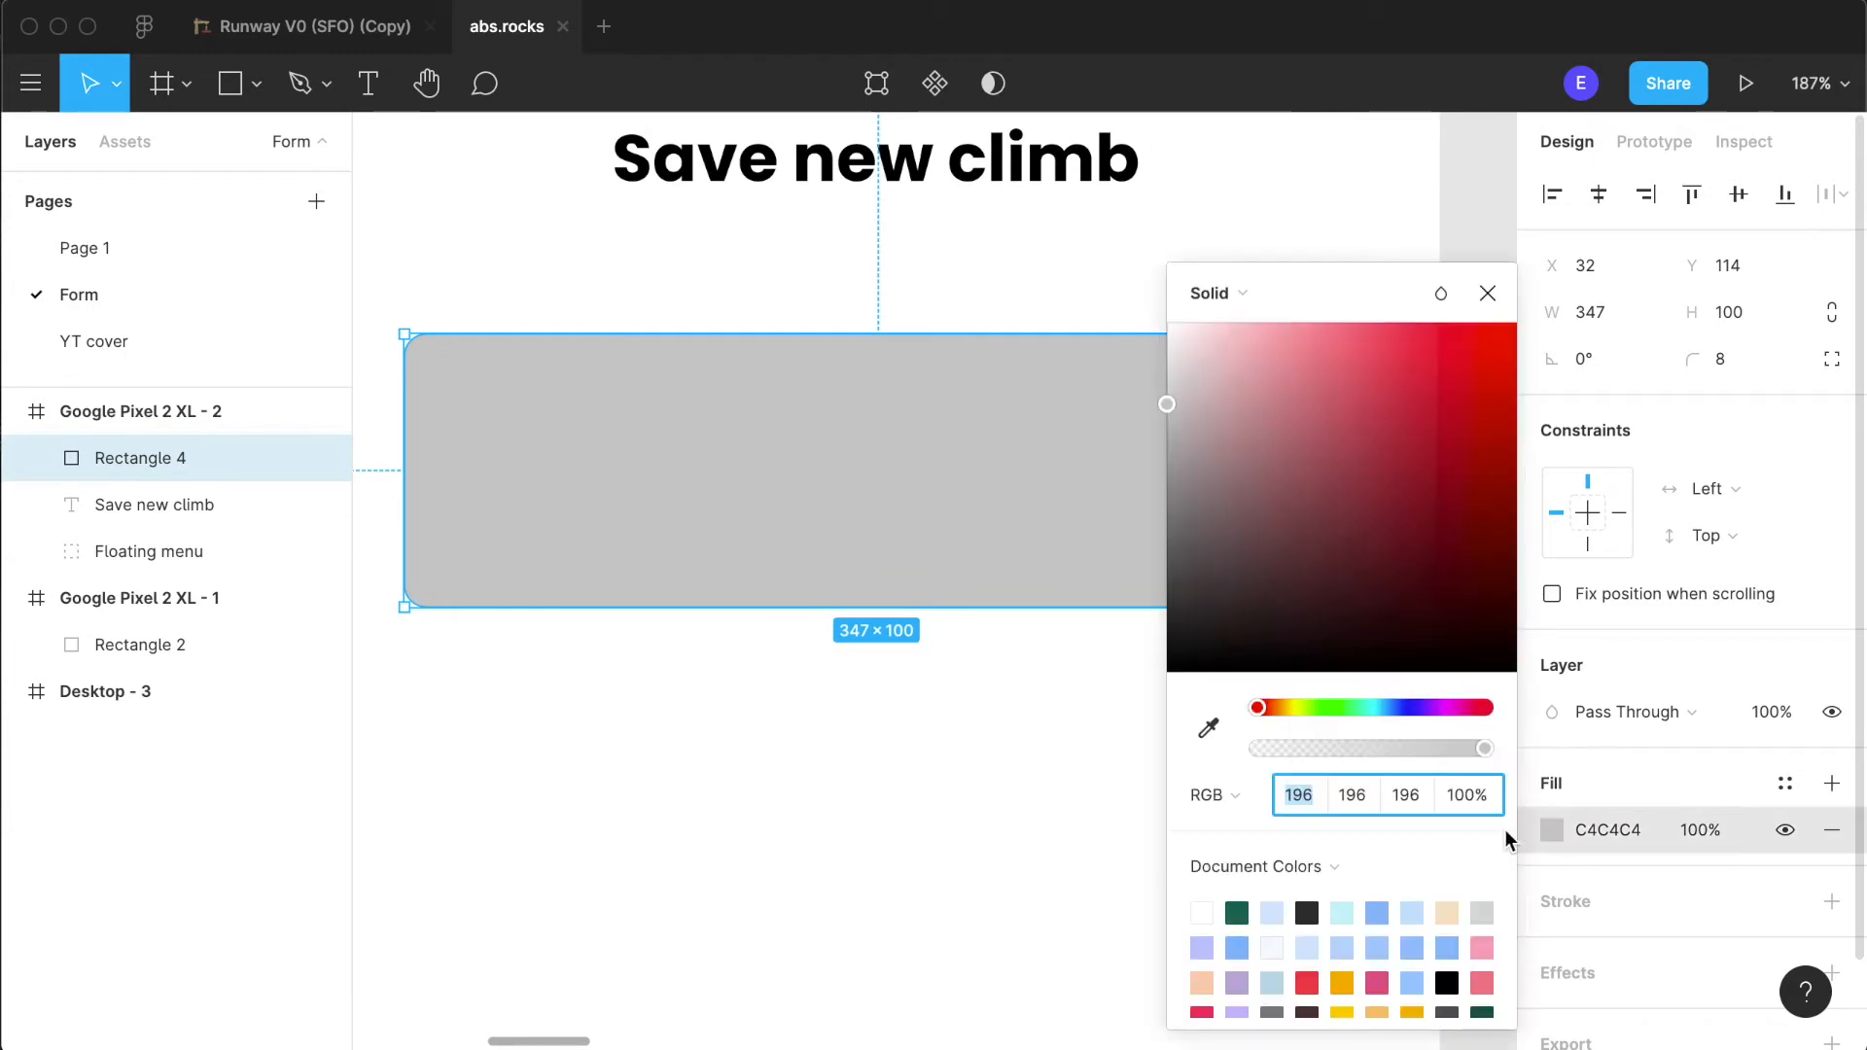
left_click(1482, 914)
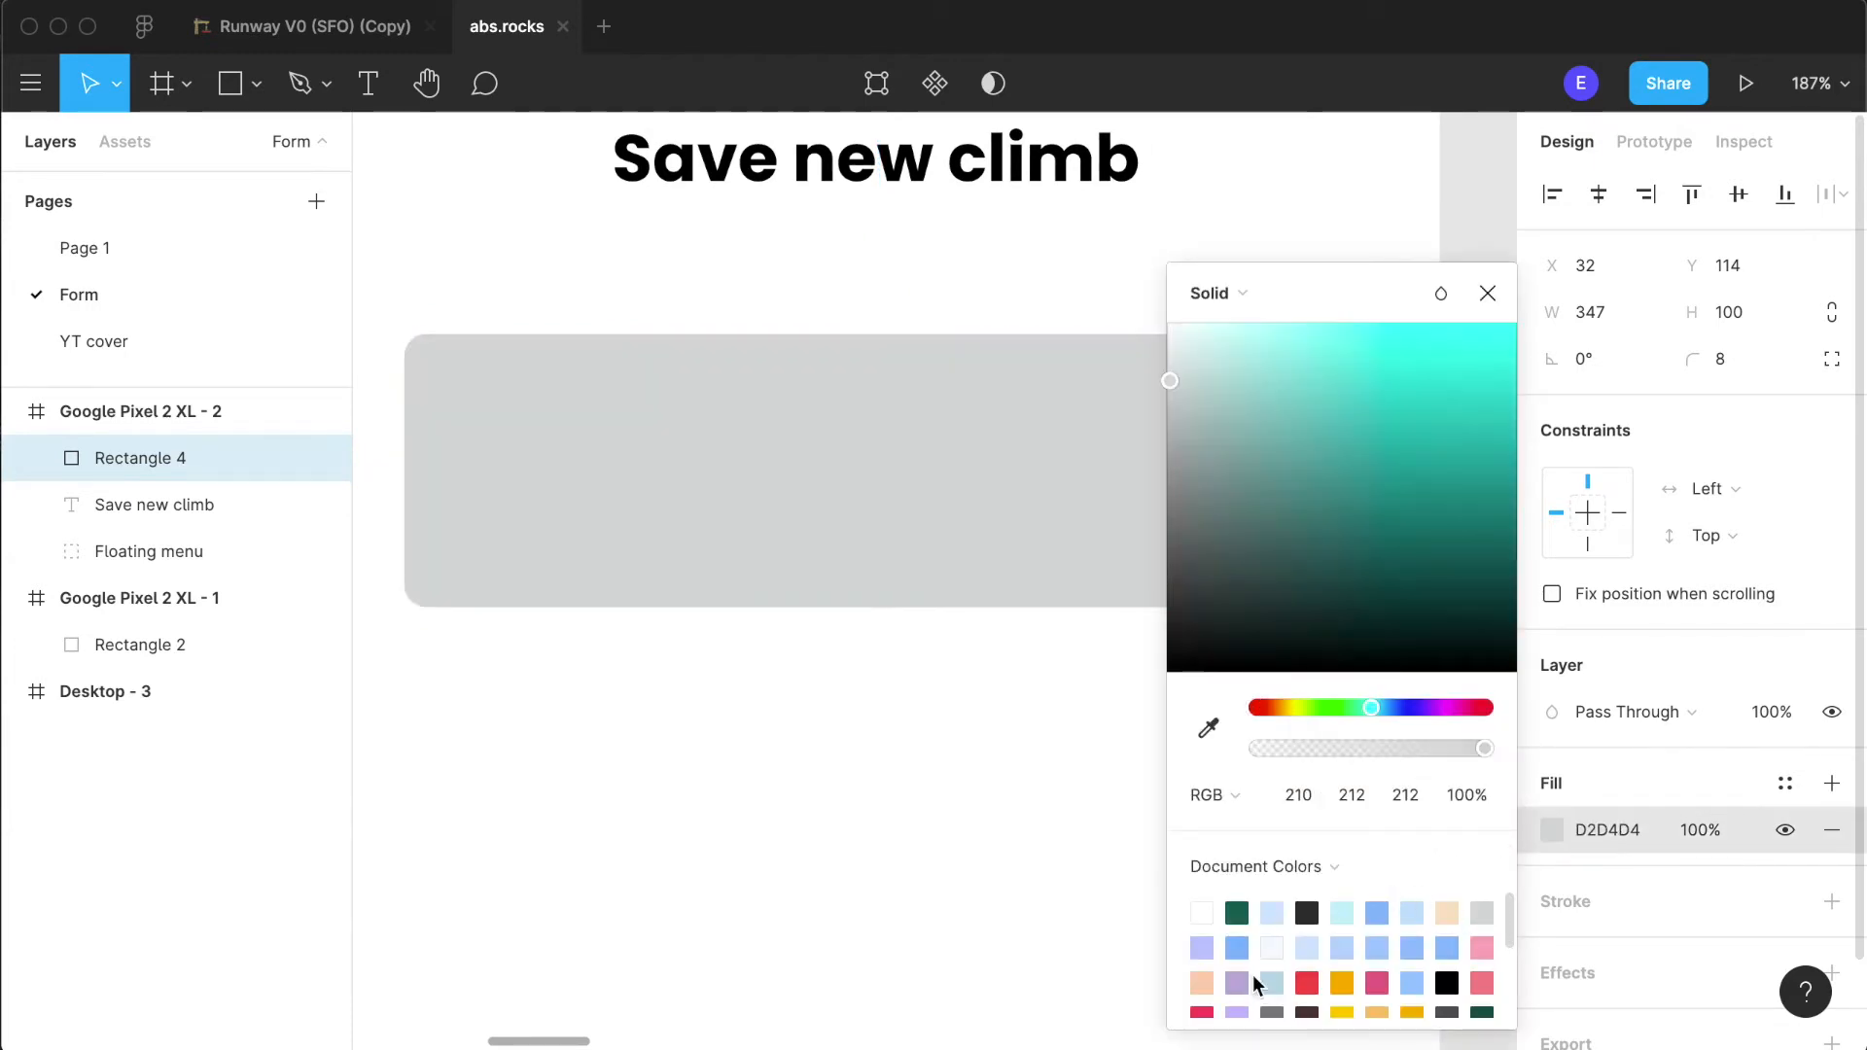
left_click(595, 937)
- Try a drop shadow effect on the rounded grey rectangle
scroll(859, 863, "up", 1)
scroll(859, 863, "up", 1)
left_click(862, 651)
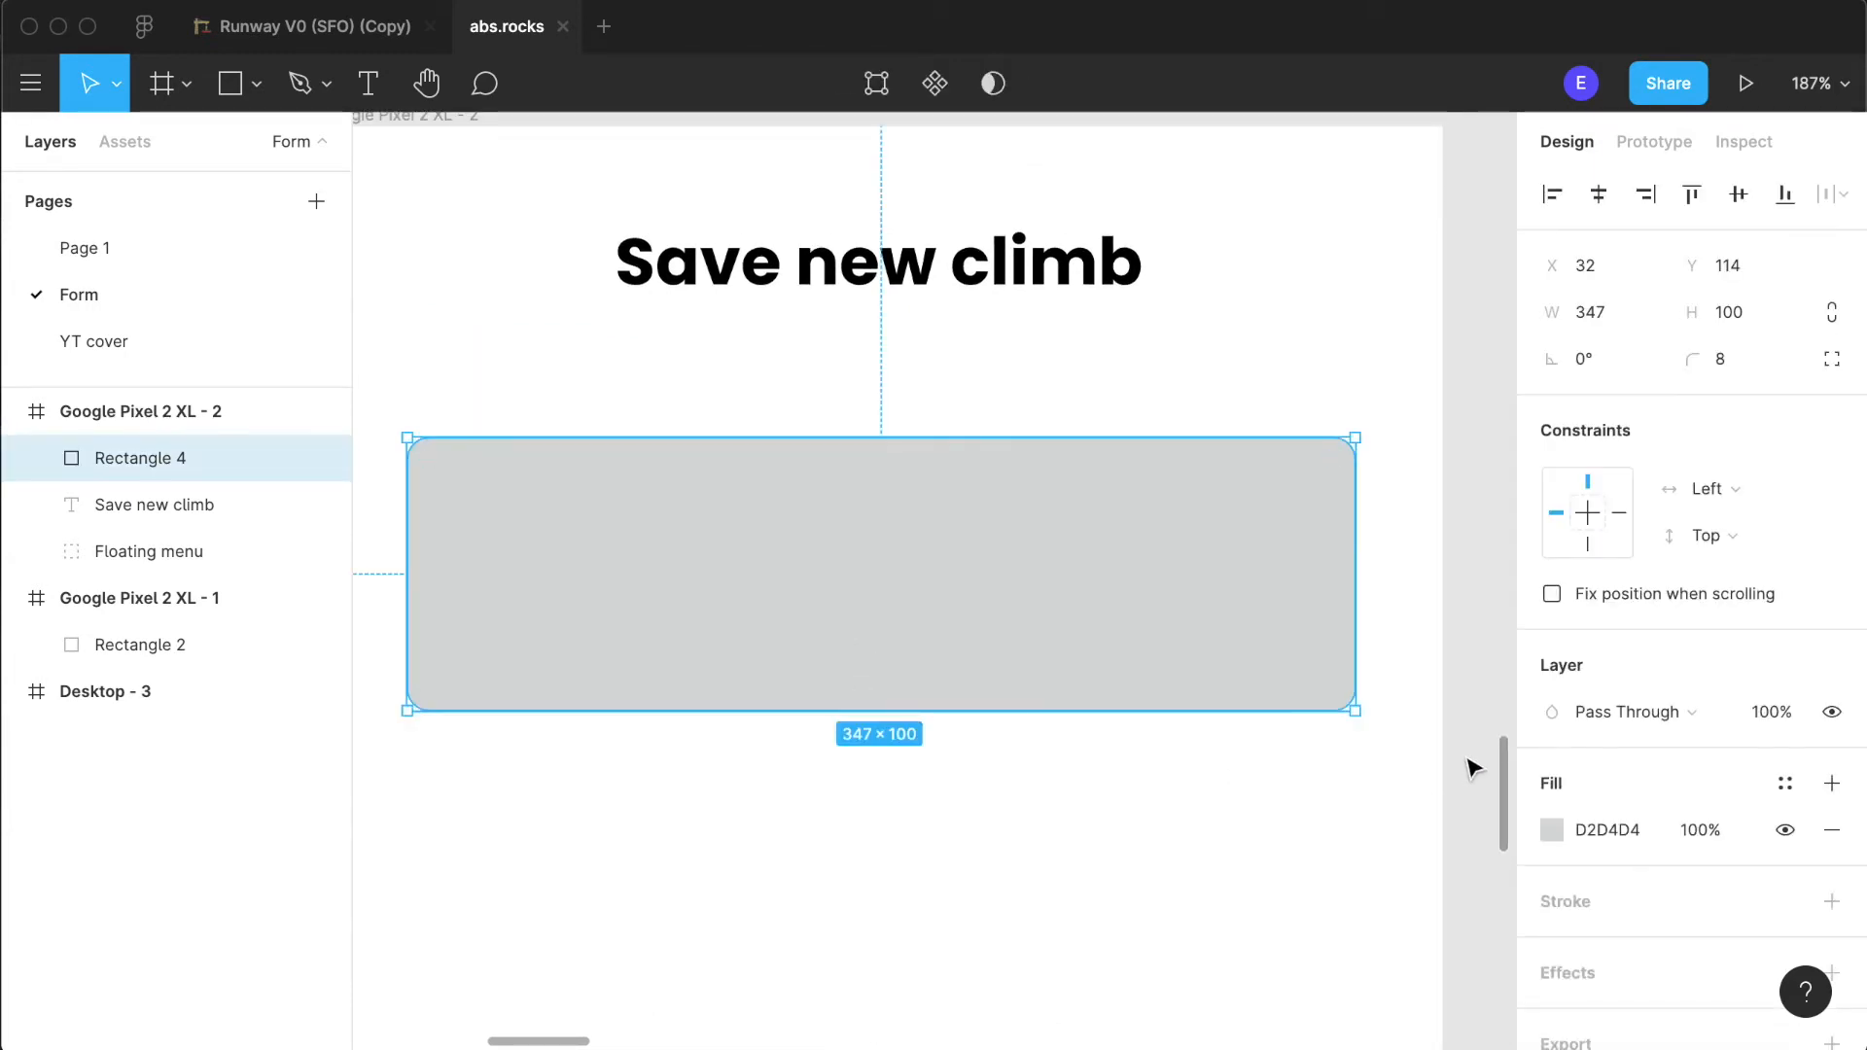
scroll(1529, 858, "down", 2)
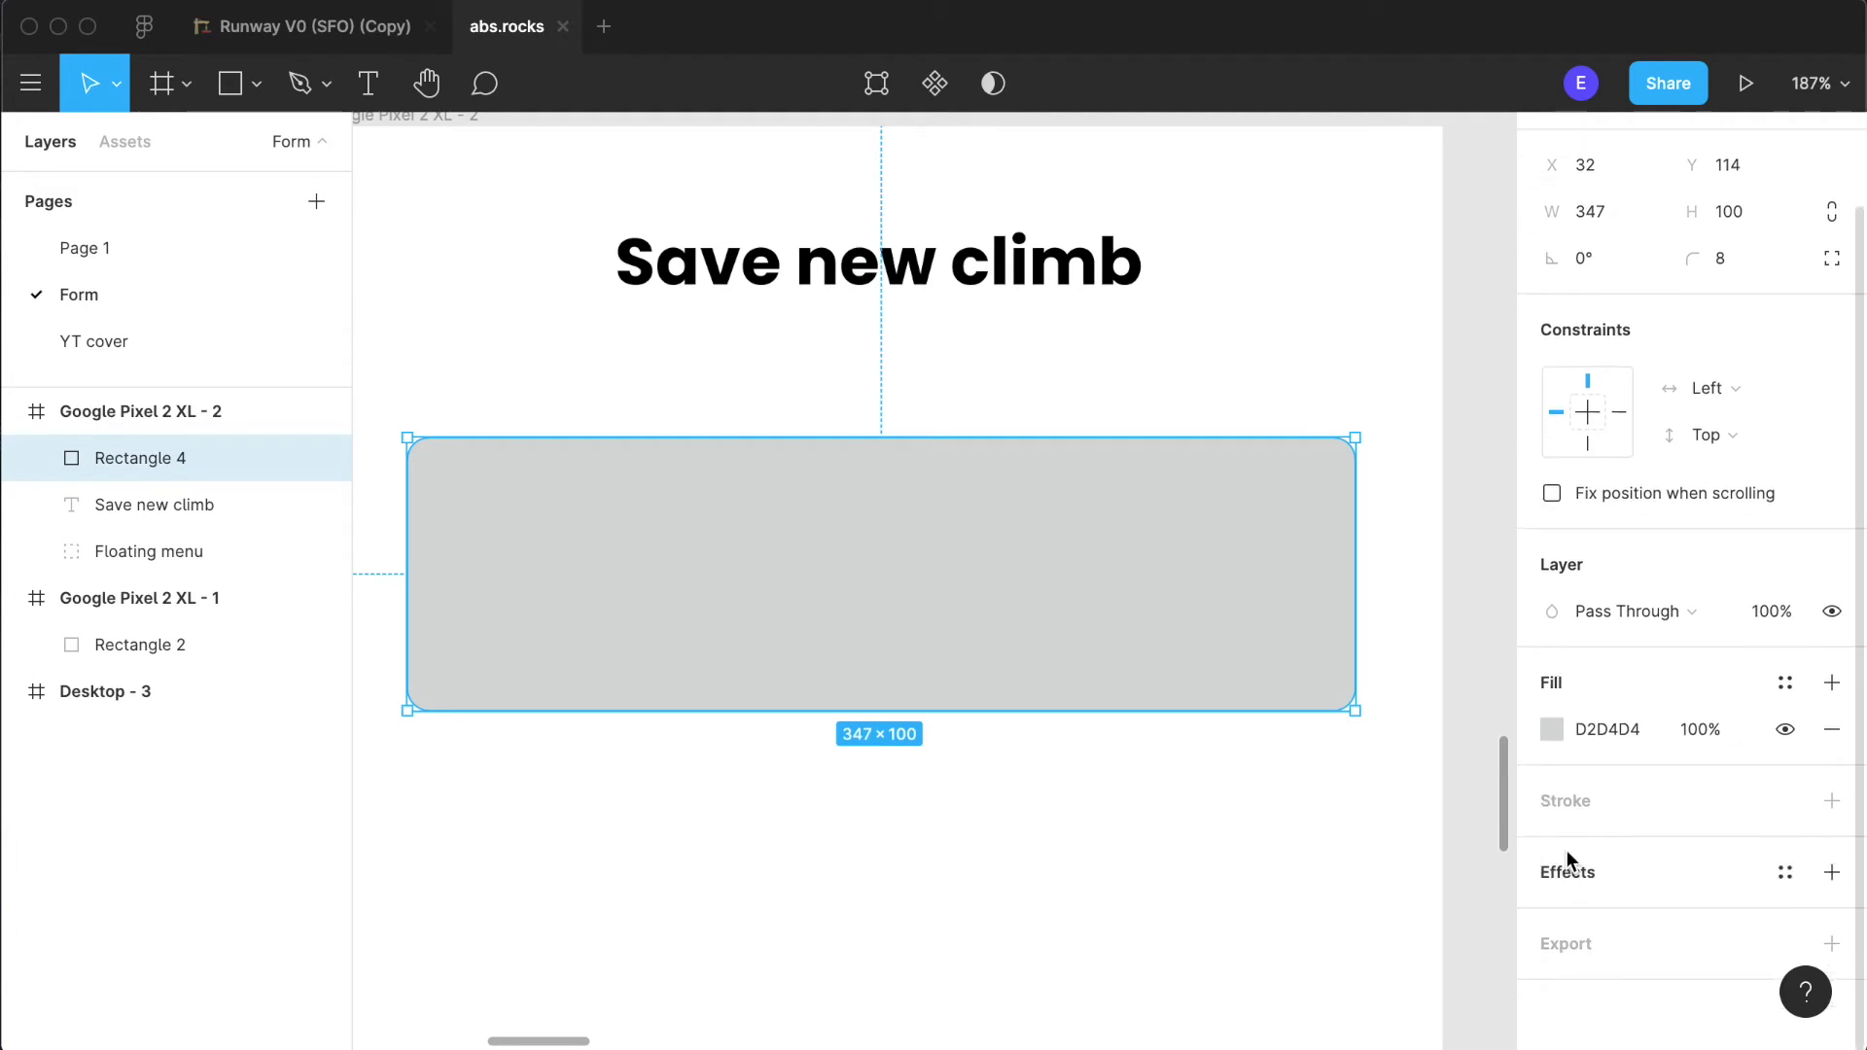
left_click(1566, 871)
left_click(826, 892)
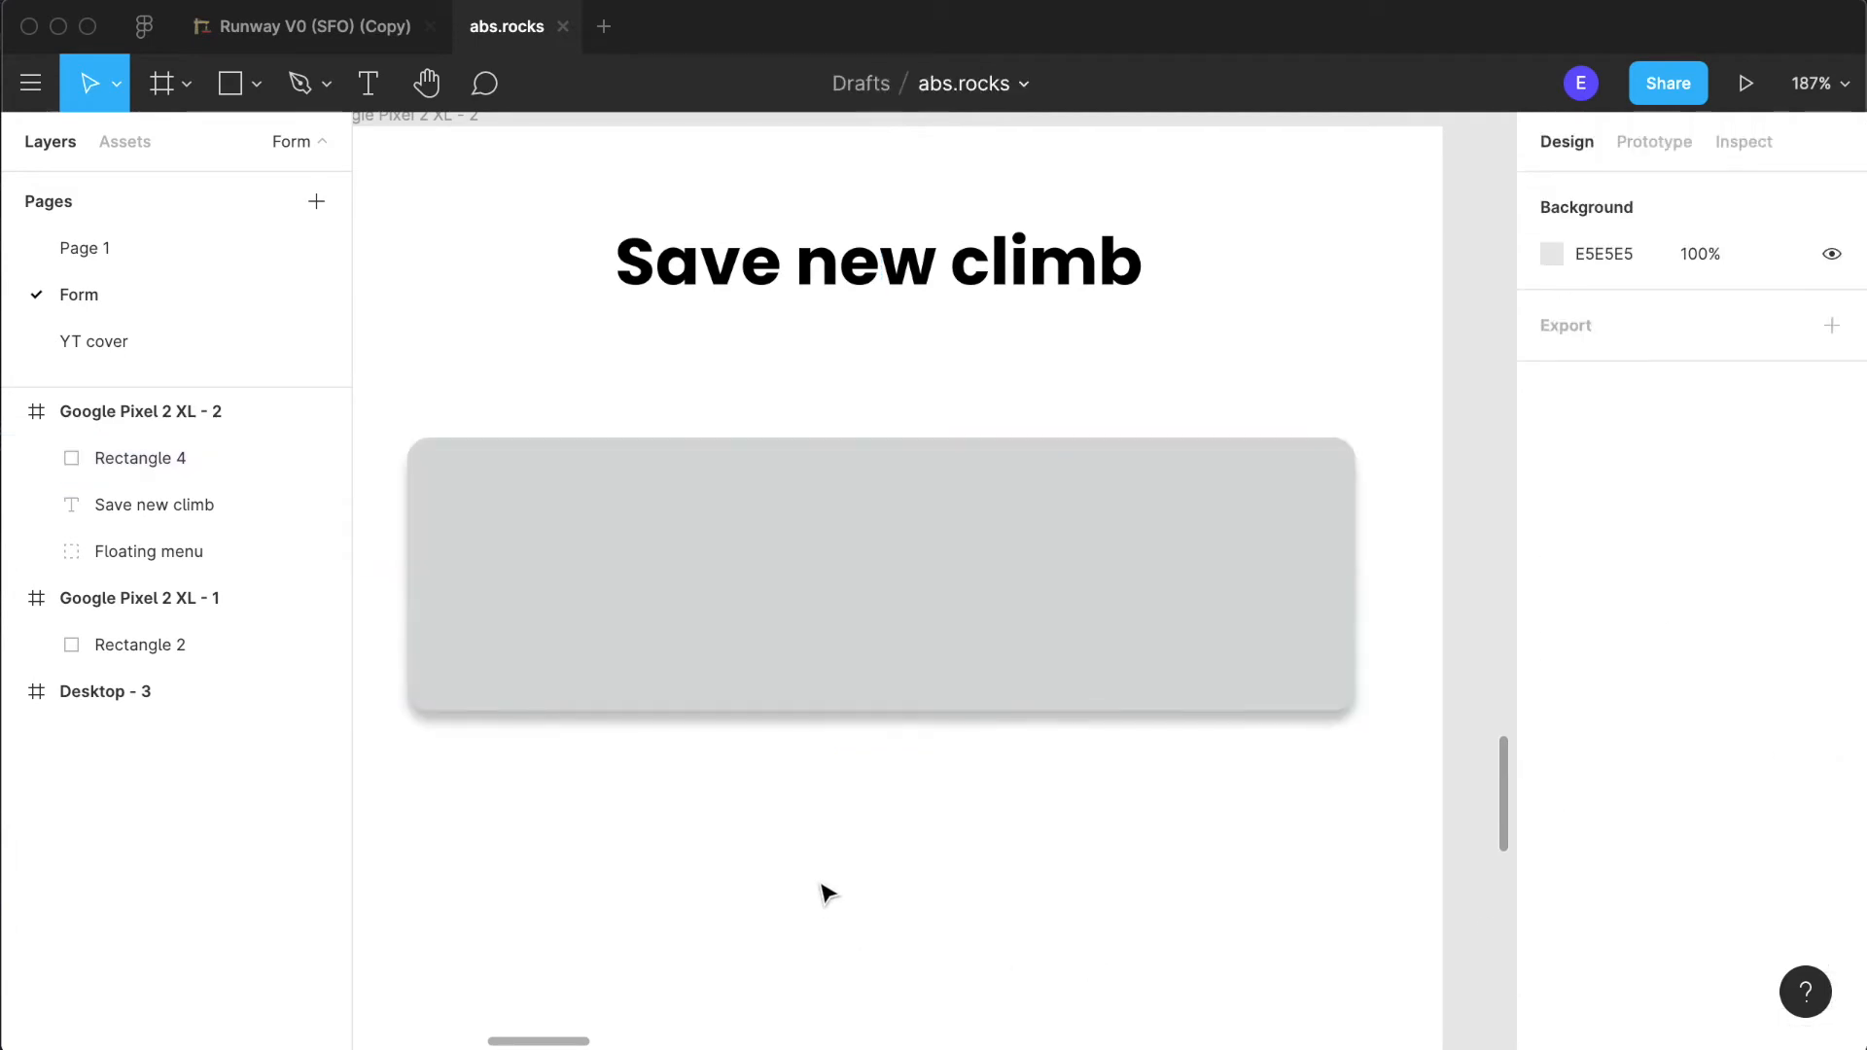
- Remove the drop shadow effect from the rounded grey rectangle
left_click(1201, 705)
scroll(1683, 1008, "down", 2)
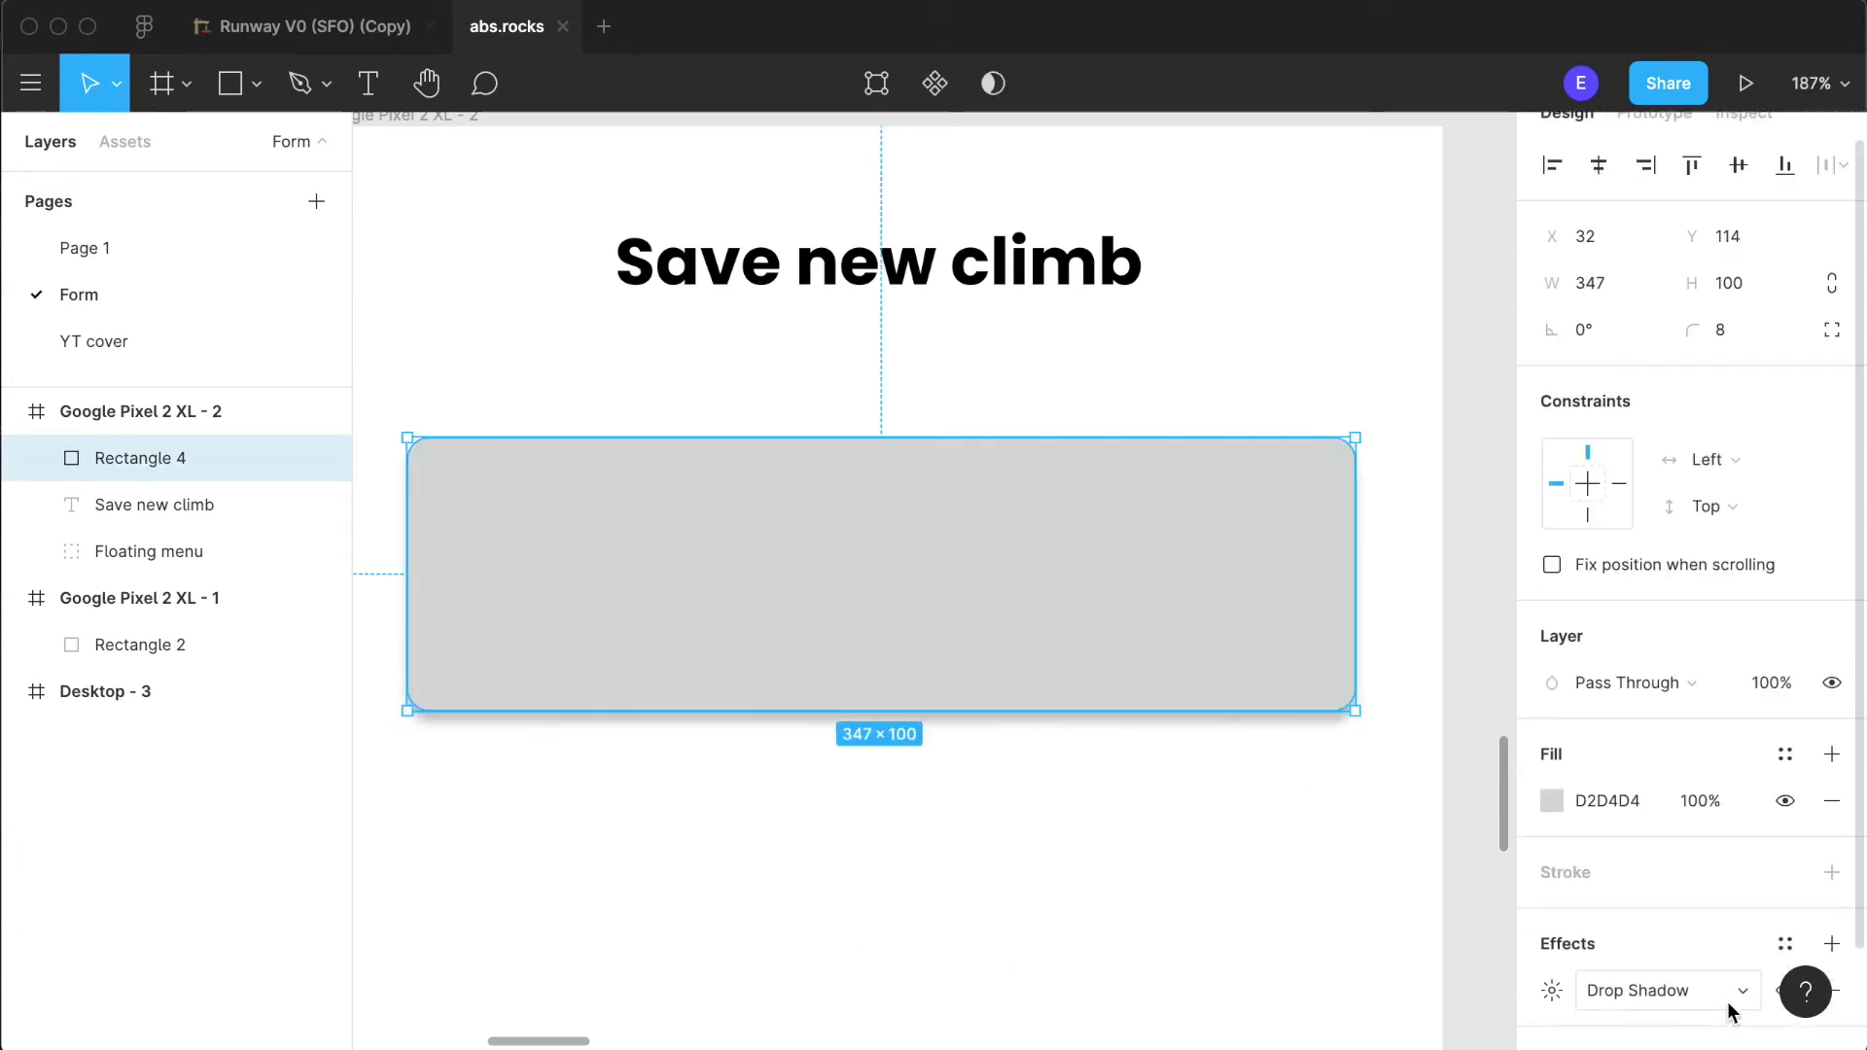
left_click(1832, 920)
left_click(1053, 916)
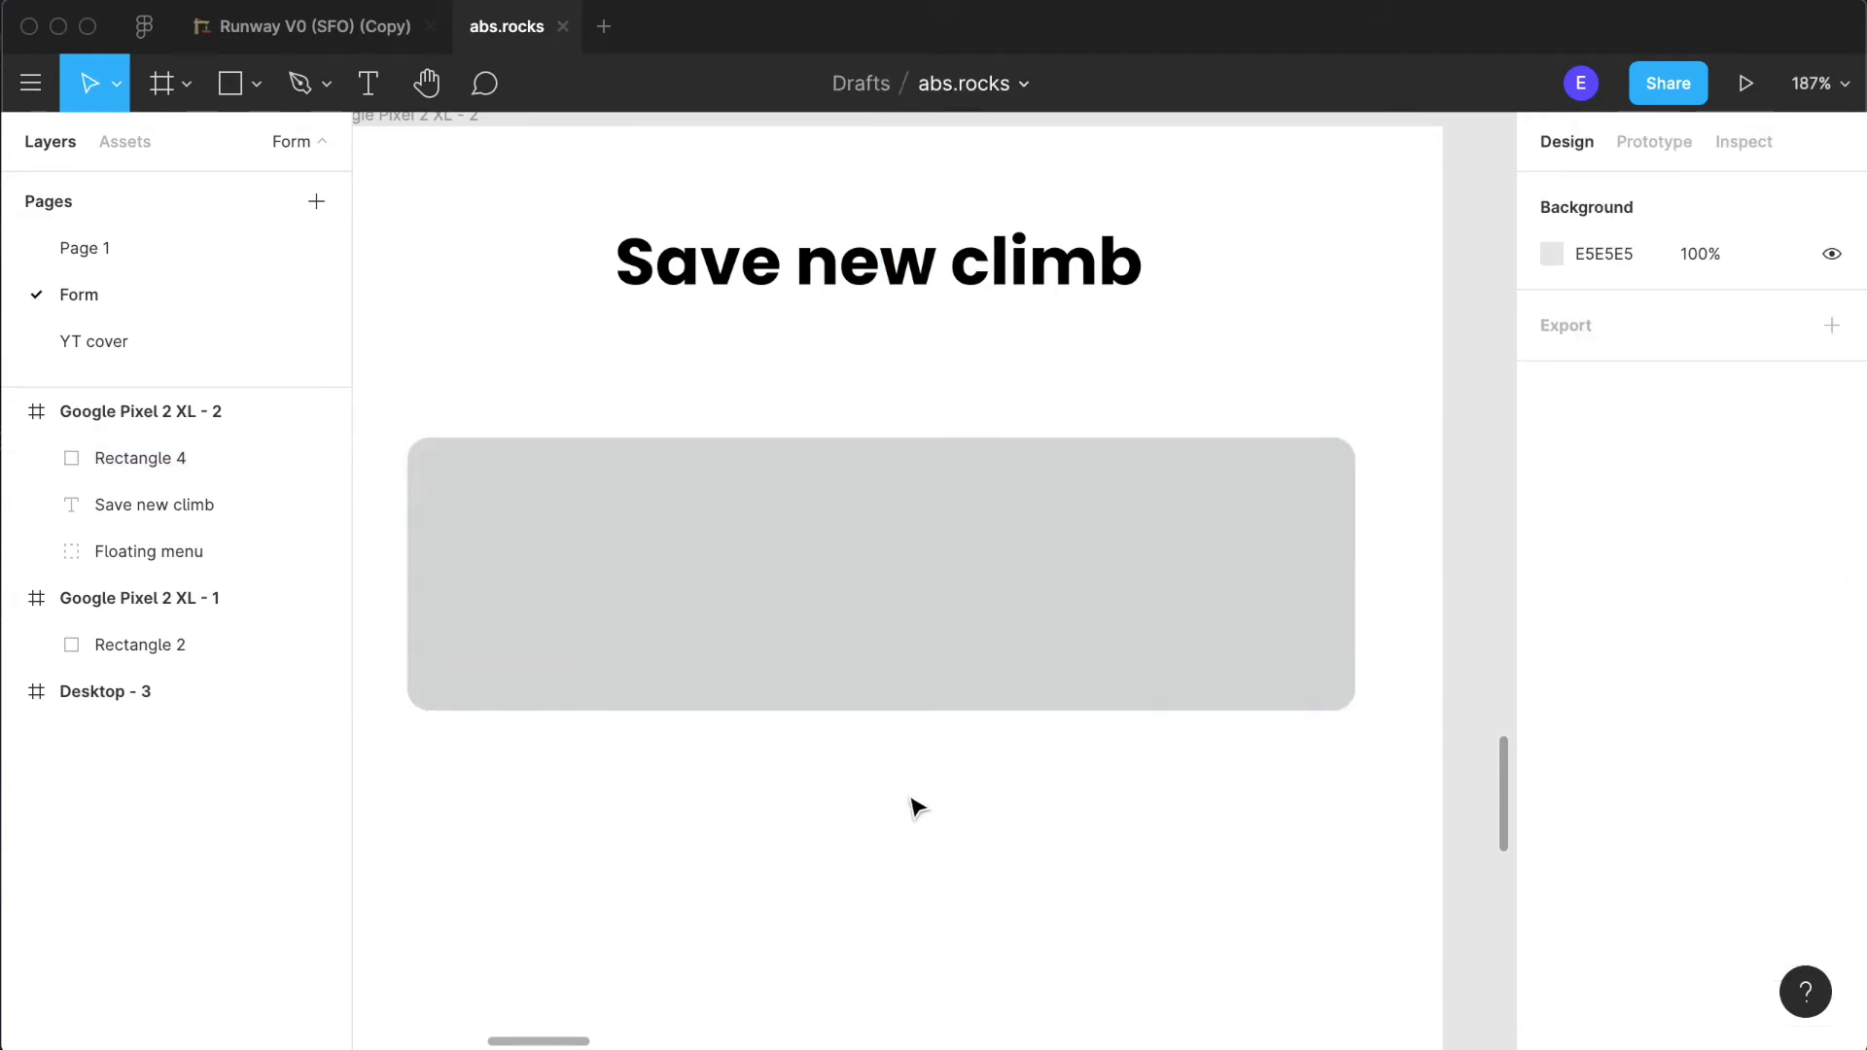
- Add a text label reading "Photo of climb" inside the rounded grey rectangle
scroll(371, 286, "up", 2)
key("t")
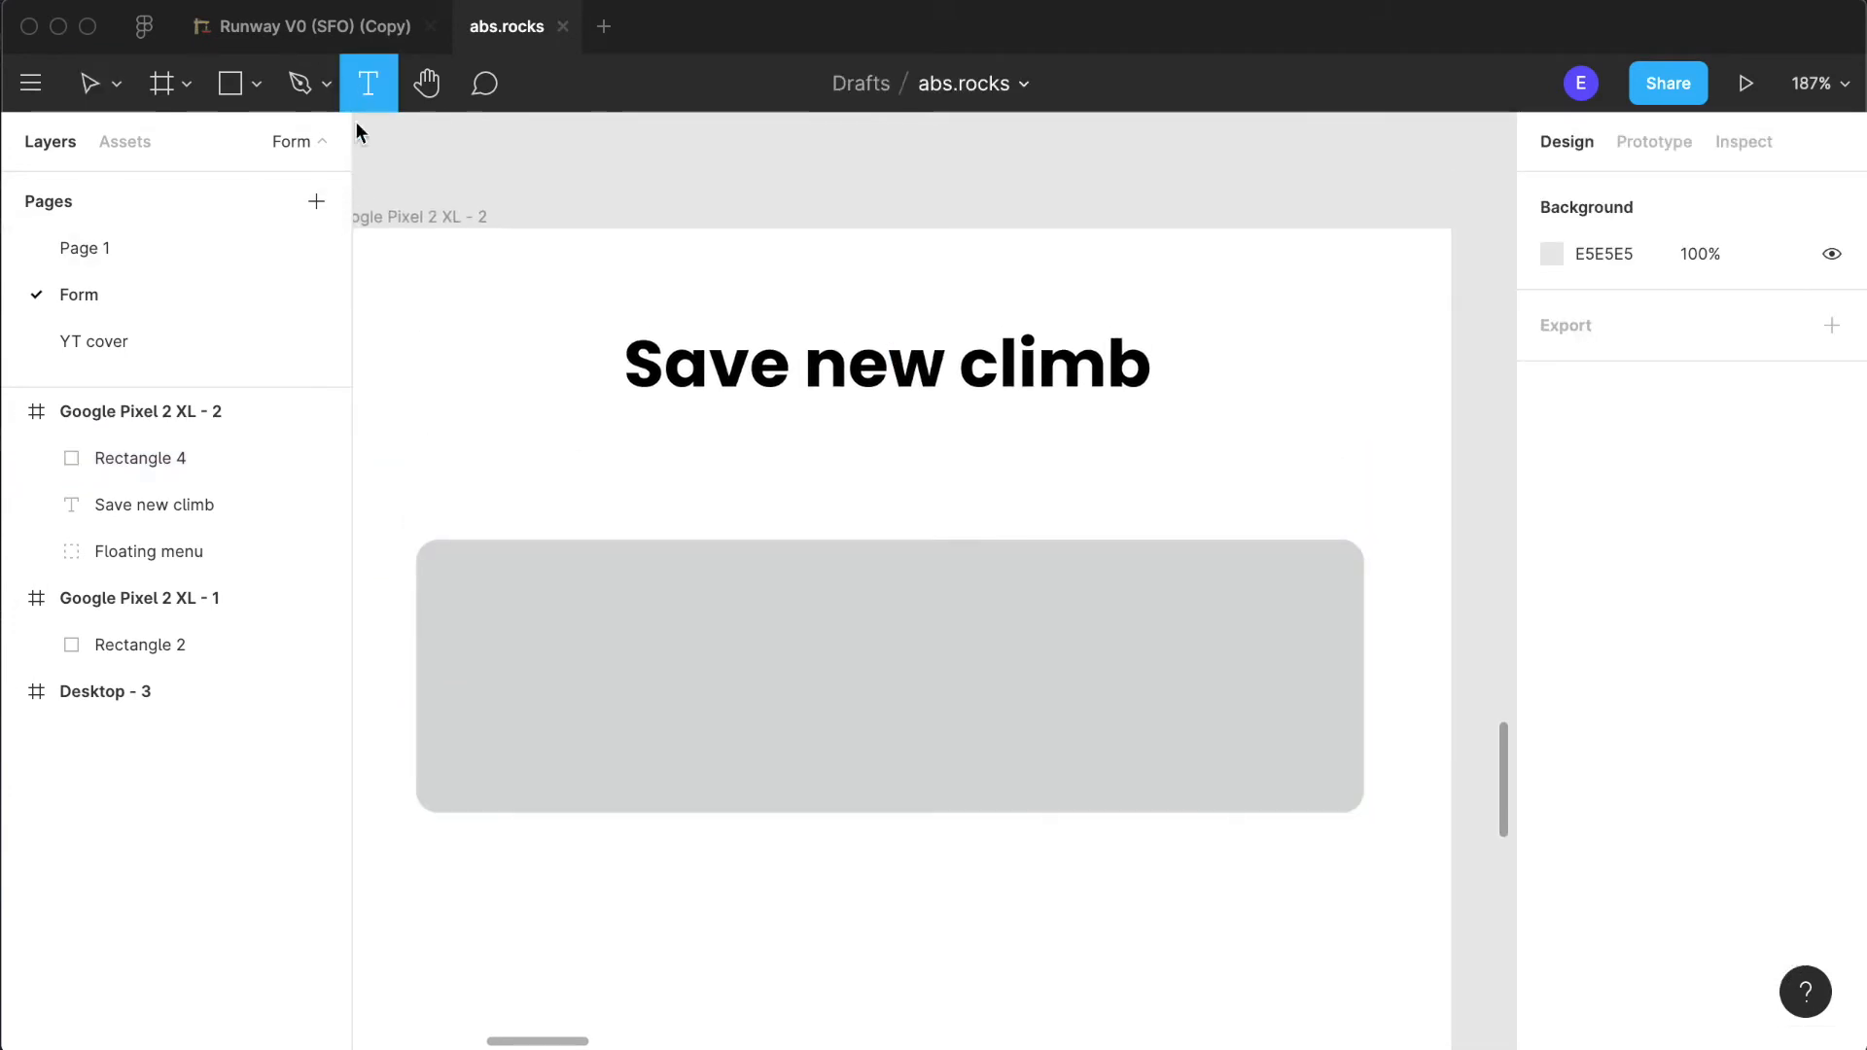
left_click(721, 661)
type("U")
key("BackSpace")
type("Take")
key("BackSpace")
key("BackSpace")
key("BackSpace")
key("BackSpace")
type("Phon")
key("BackSpace")
type("to of climb")
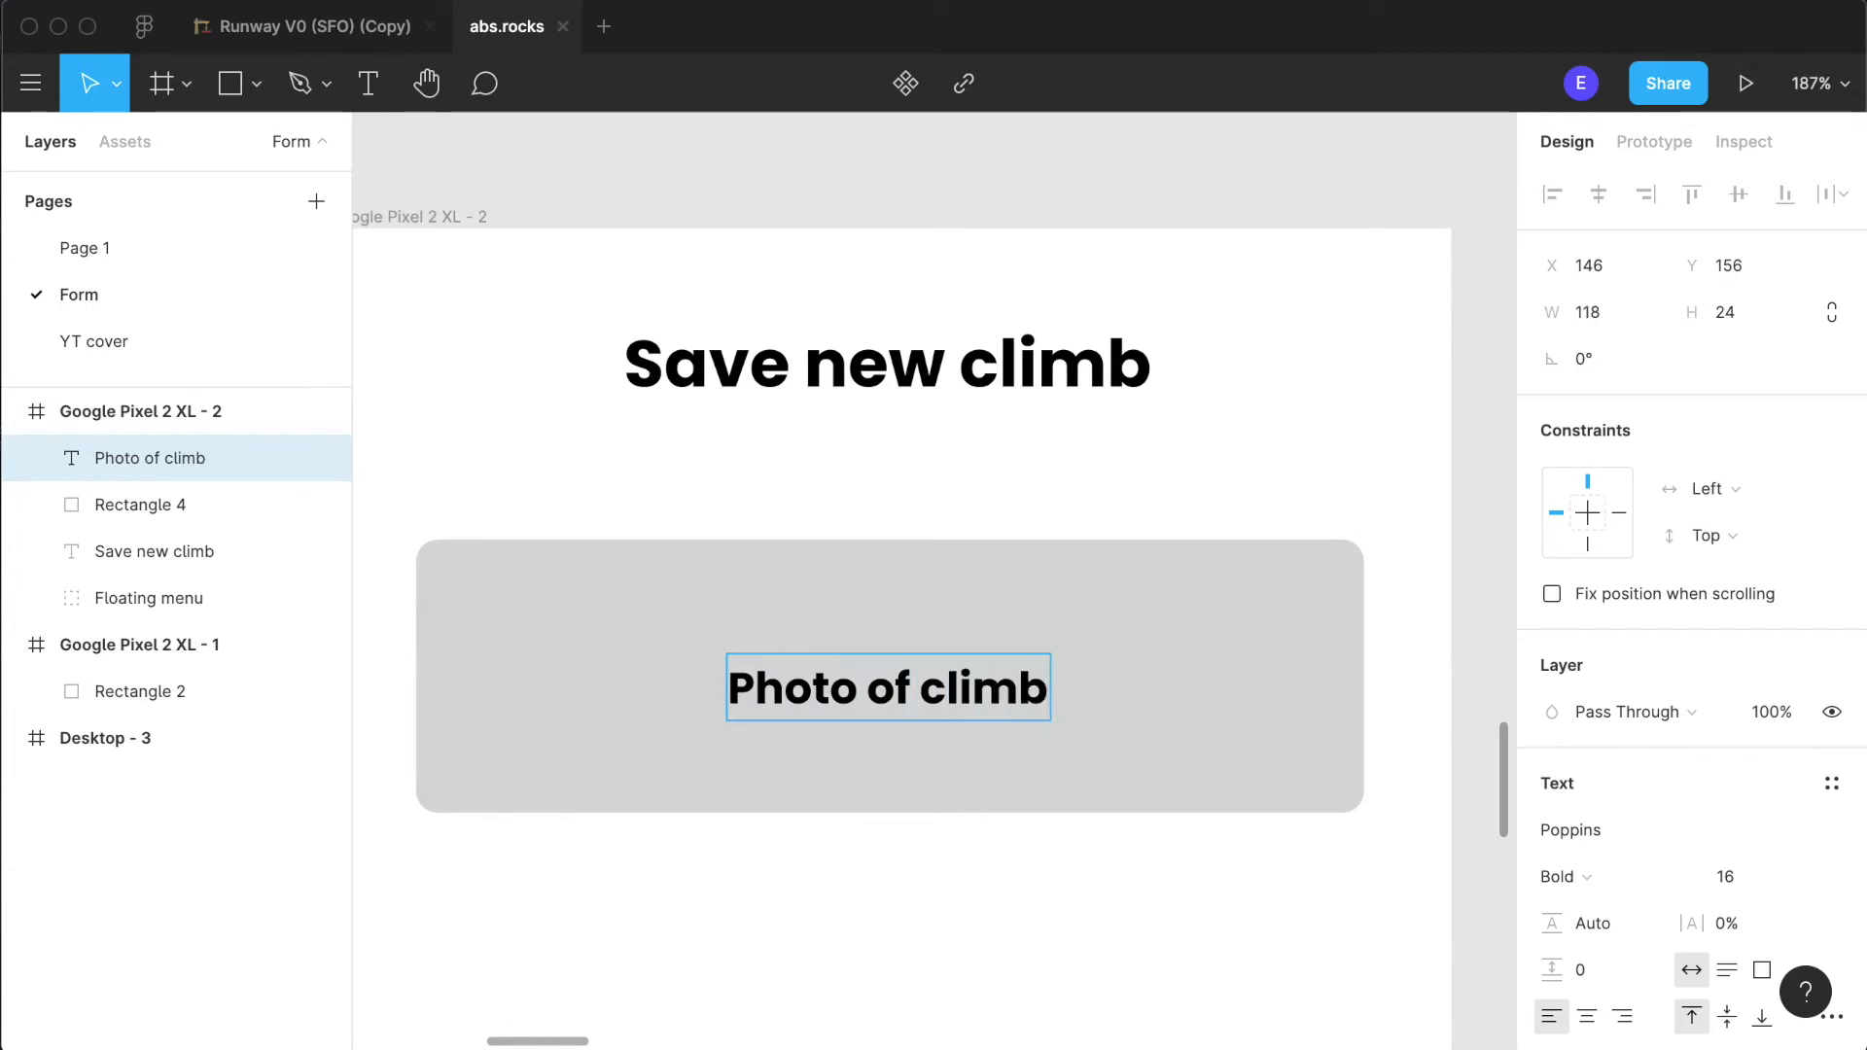
- Change the end of the label inside the grey rectangle so it reads "Photo of wall"
key("BackSpace")
key("BackSpace")
key("BackSpace")
key("BackSpace")
key("BackSpace")
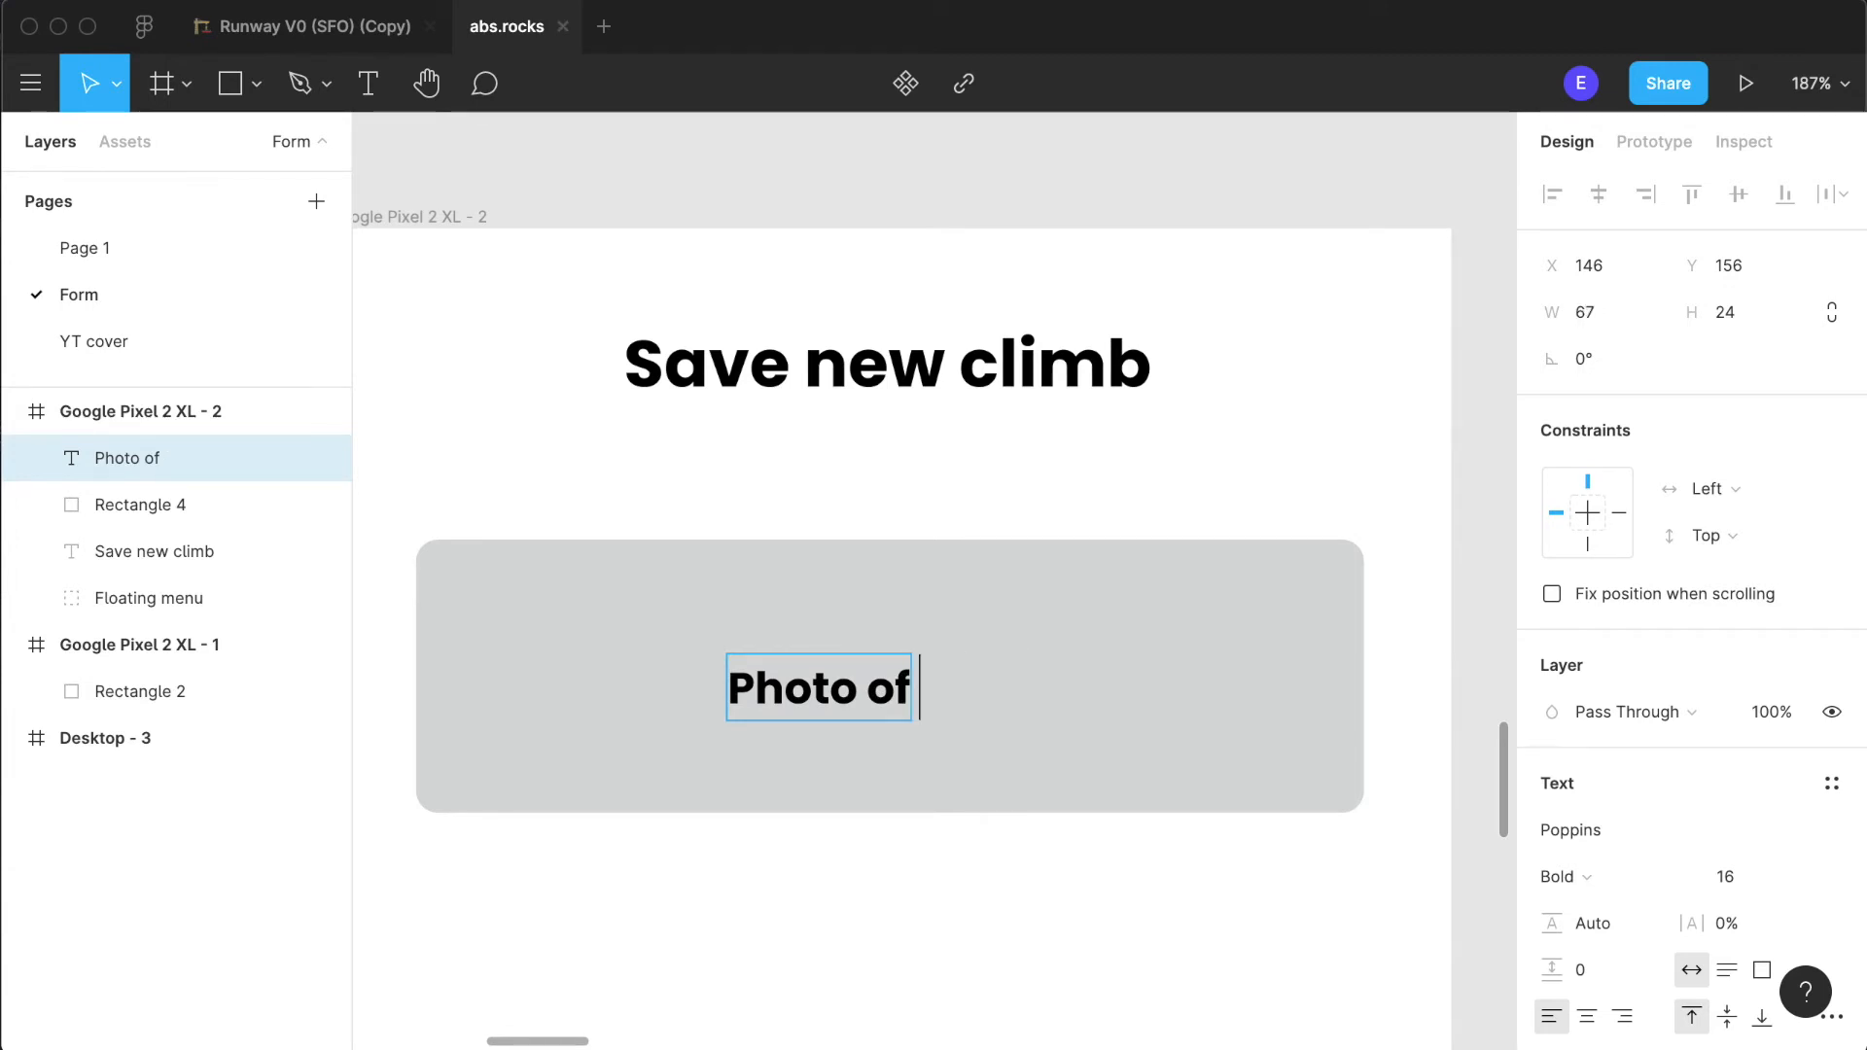
type("boyuld")
key("BackSpace")
key("BackSpace")
key("BackSpace")
key("BackSpace")
type("uld")
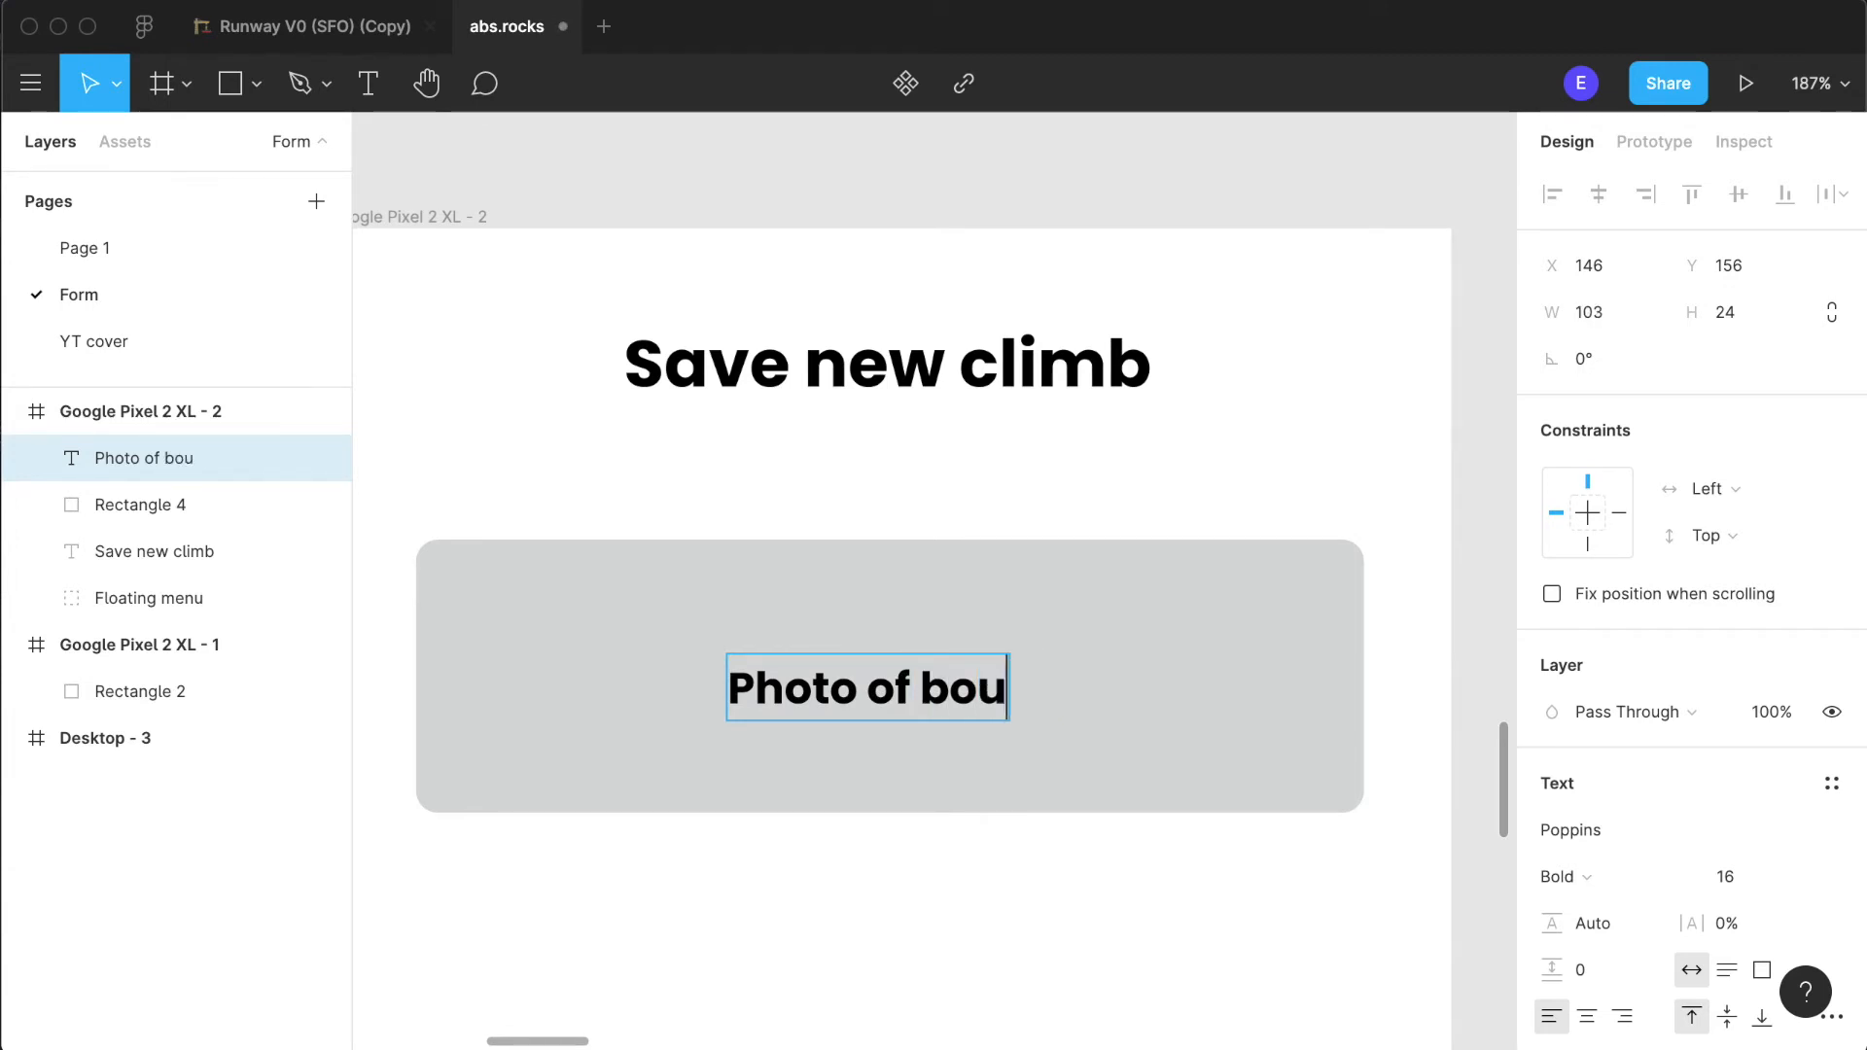
key("BackSpace")
key("BackSpace")
key("BackSpace")
key("BackSpace")
key("BackSpace")
type("climbn")
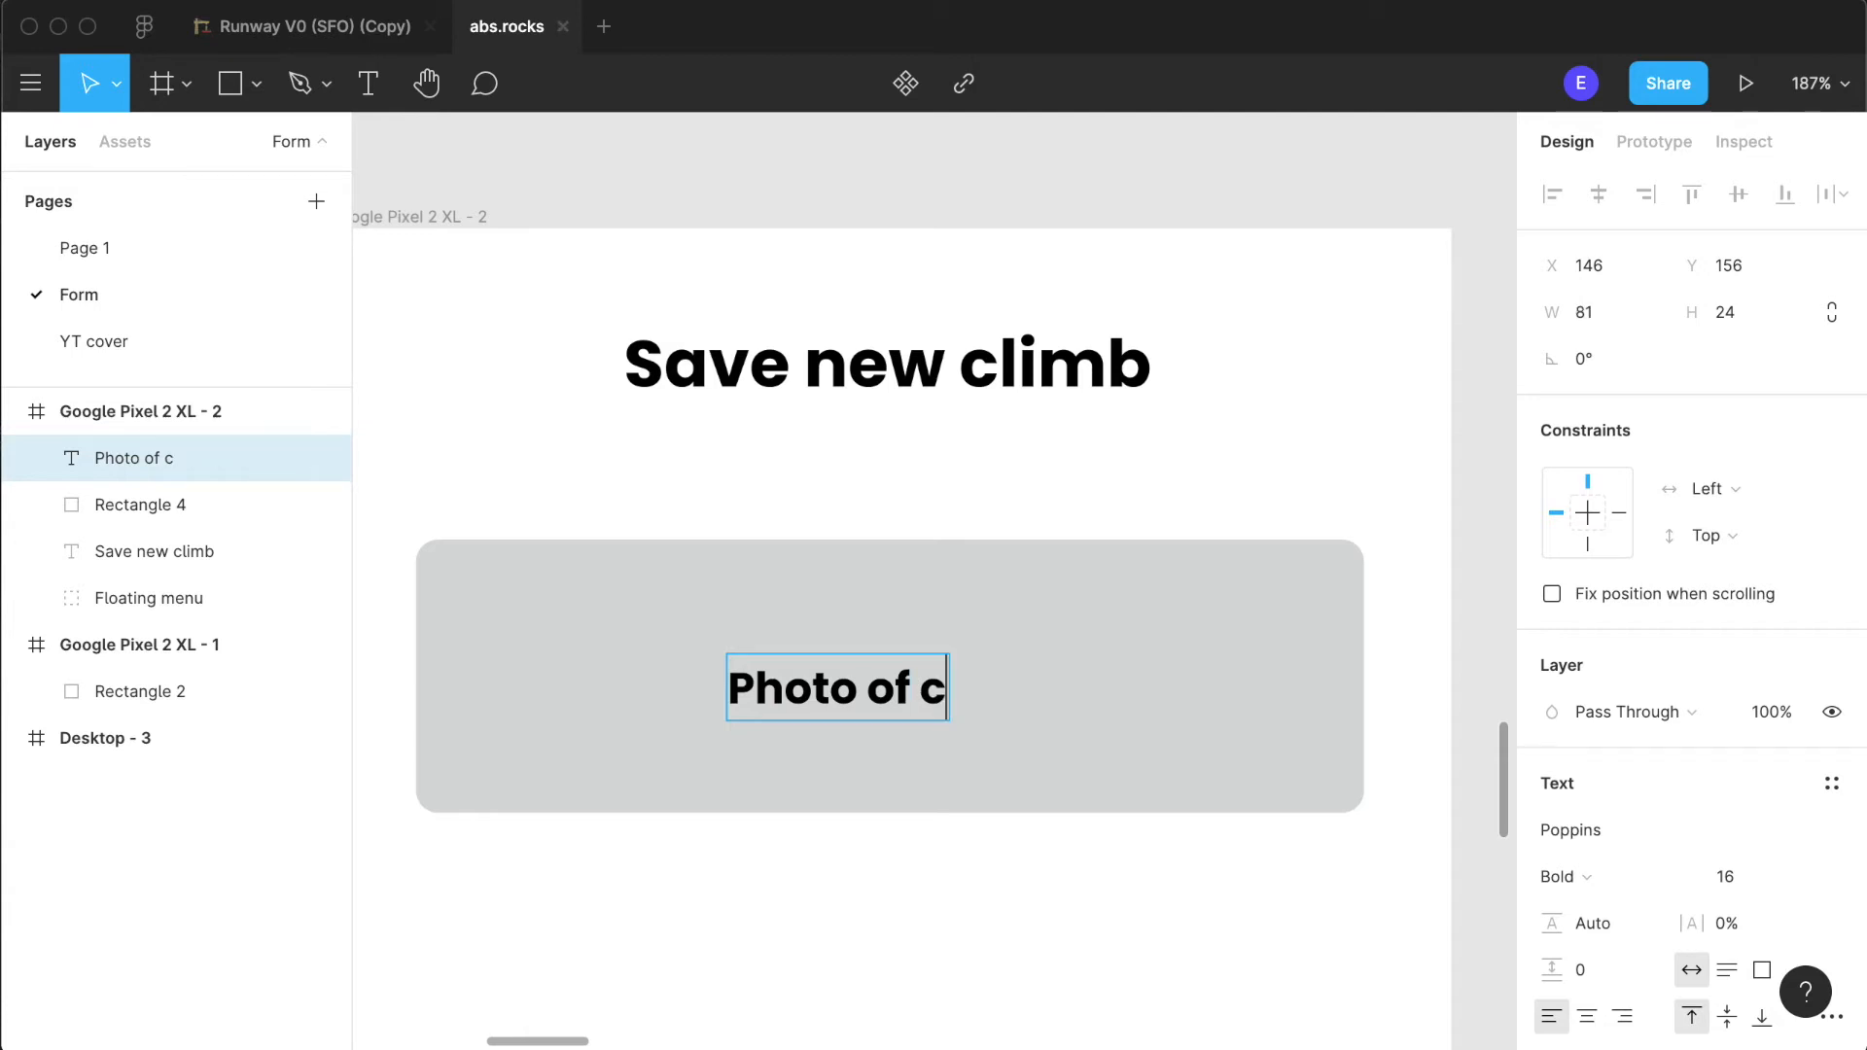
key("BackSpace")
key("BackSpace")
key("BackSpace")
key("BackSpace")
key("BackSpace")
key("BackSpace")
type("wall")
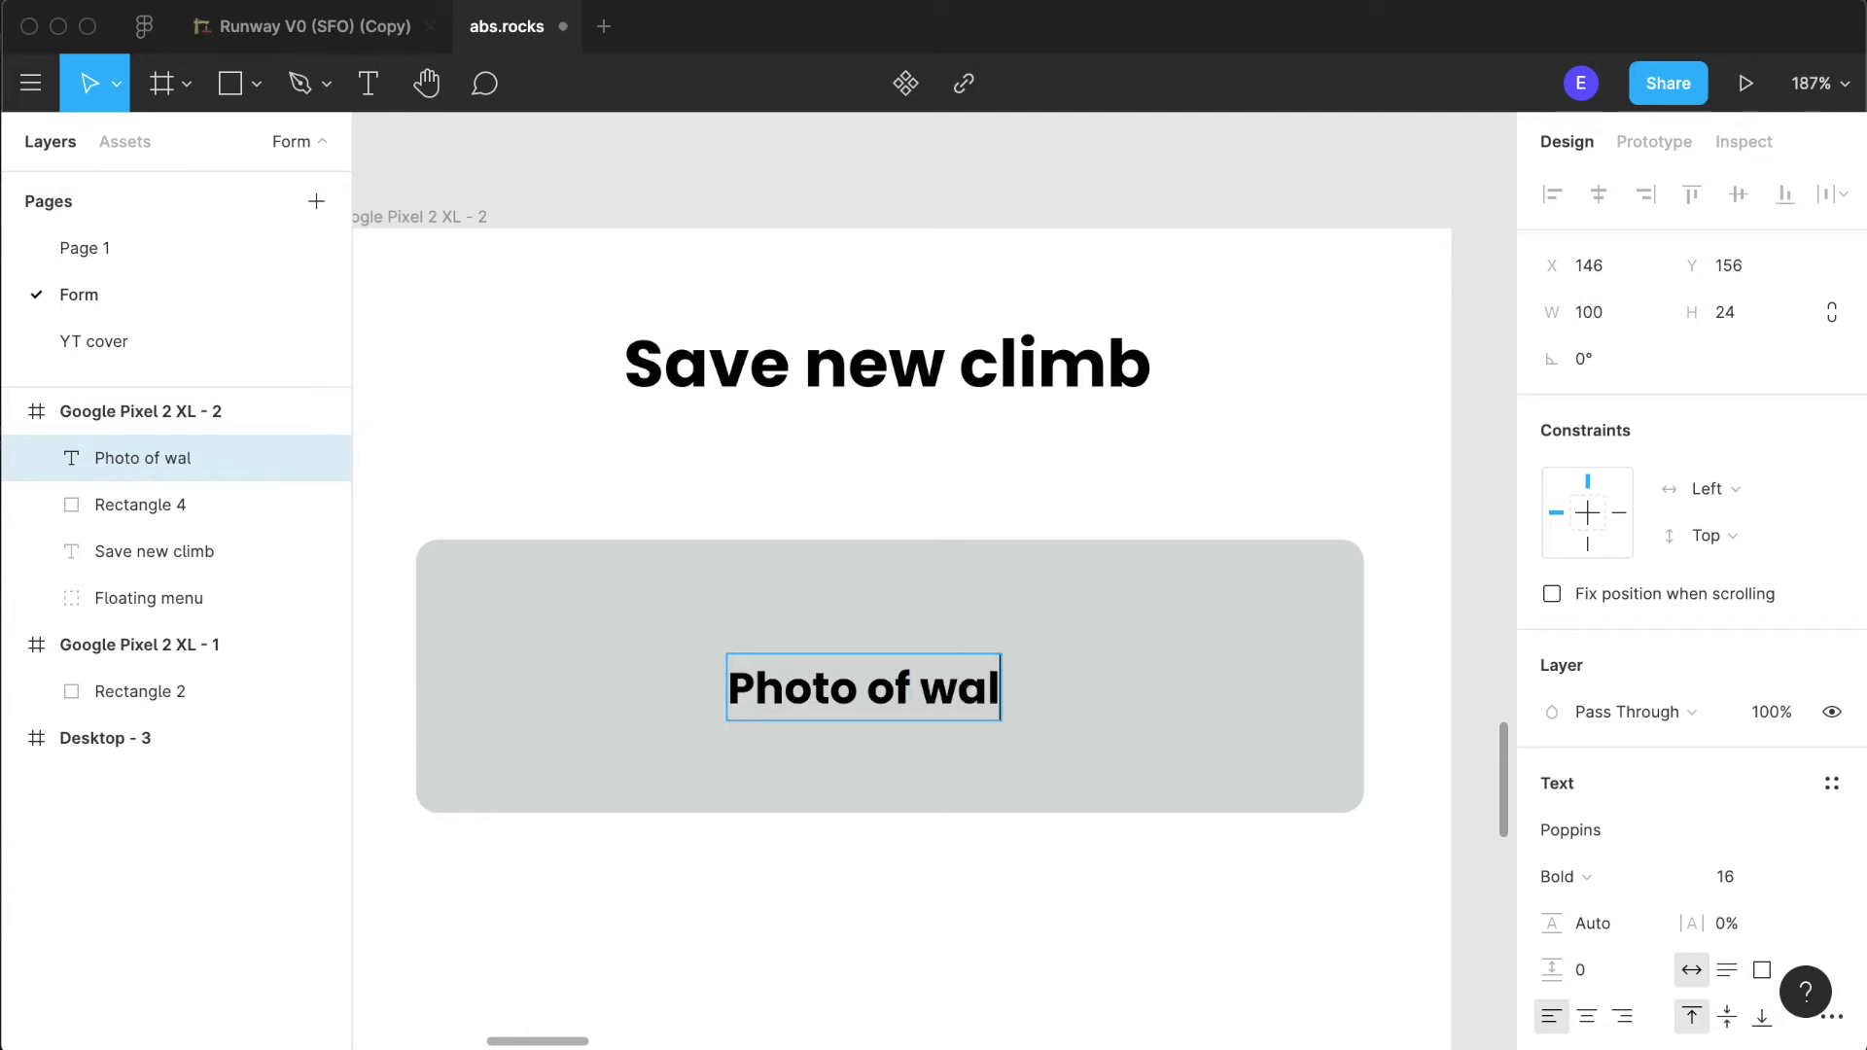
key("Escape")
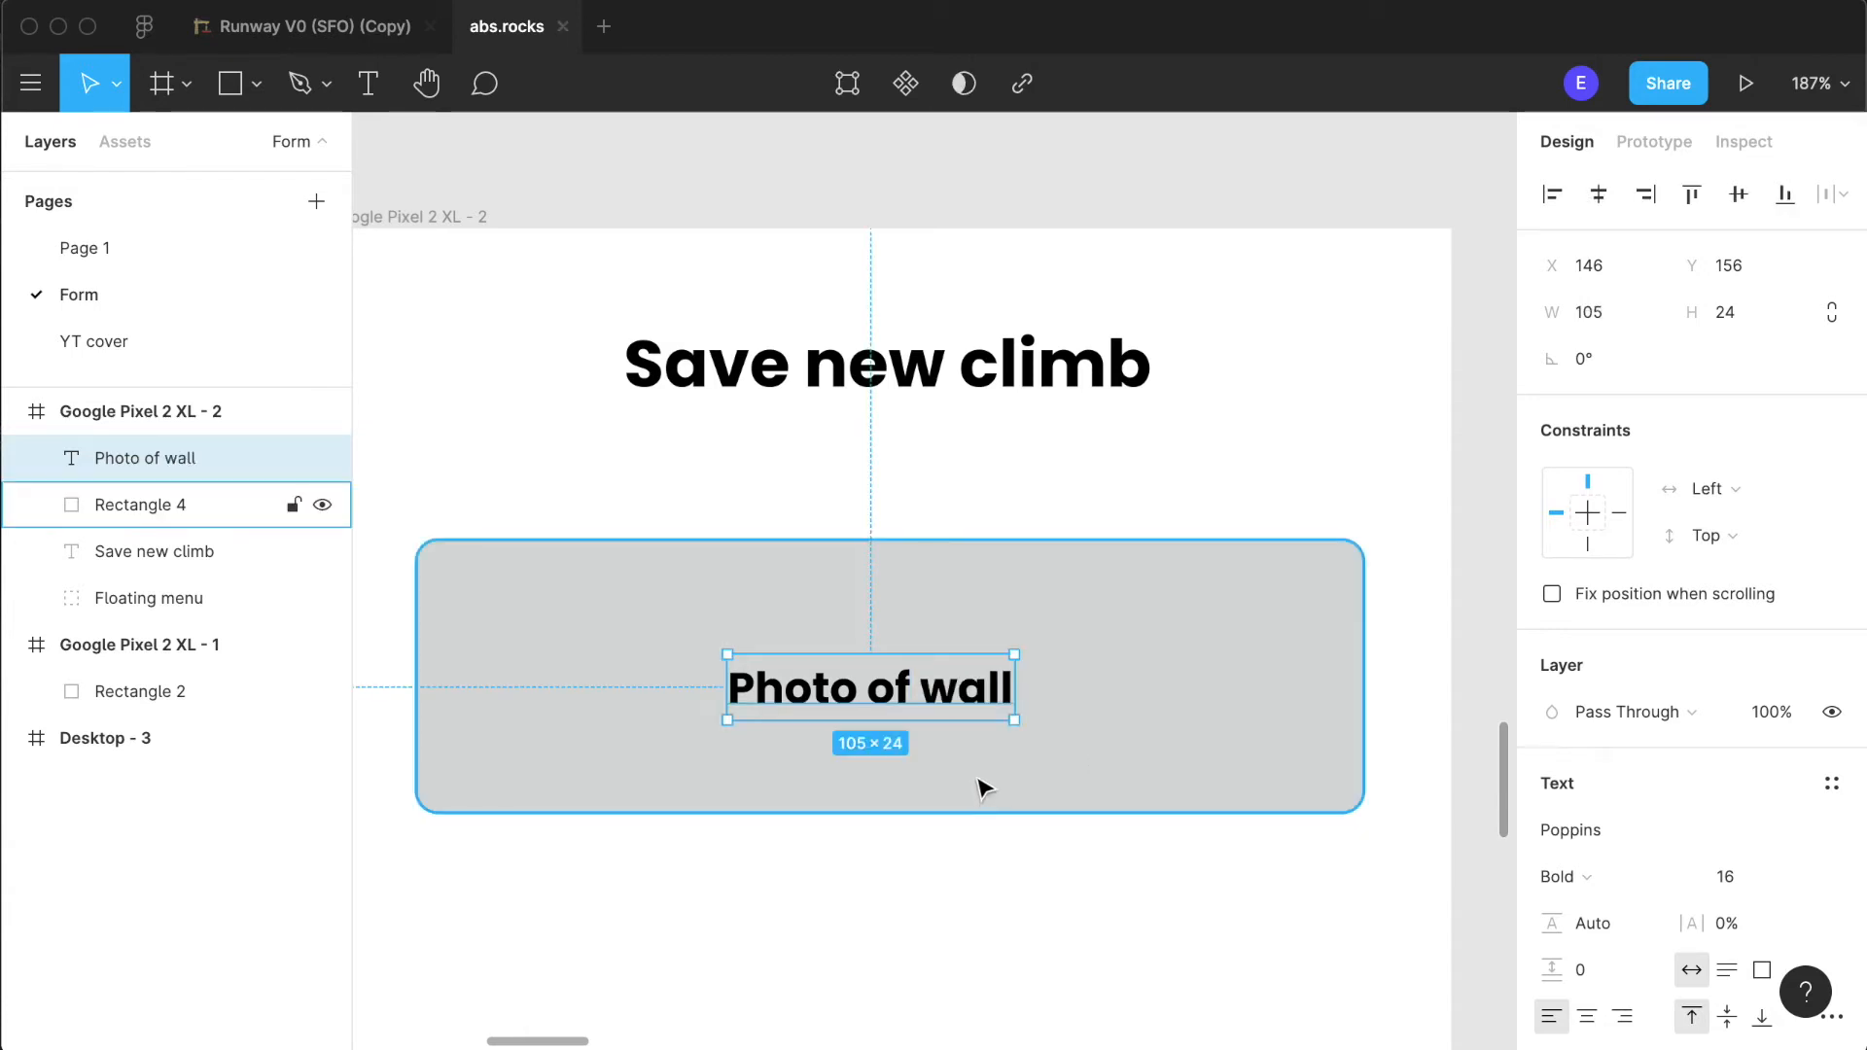
- Reword the label inside the grey rectangle as "Take a photo of wall"
left_click(1016, 888)
double_click(900, 721)
key("Left")
type("Taje")
key("BackSpace")
key("BackSpace")
key("BackSpace")
type("ke a")
key("Right")
key("BackSpace")
type("p")
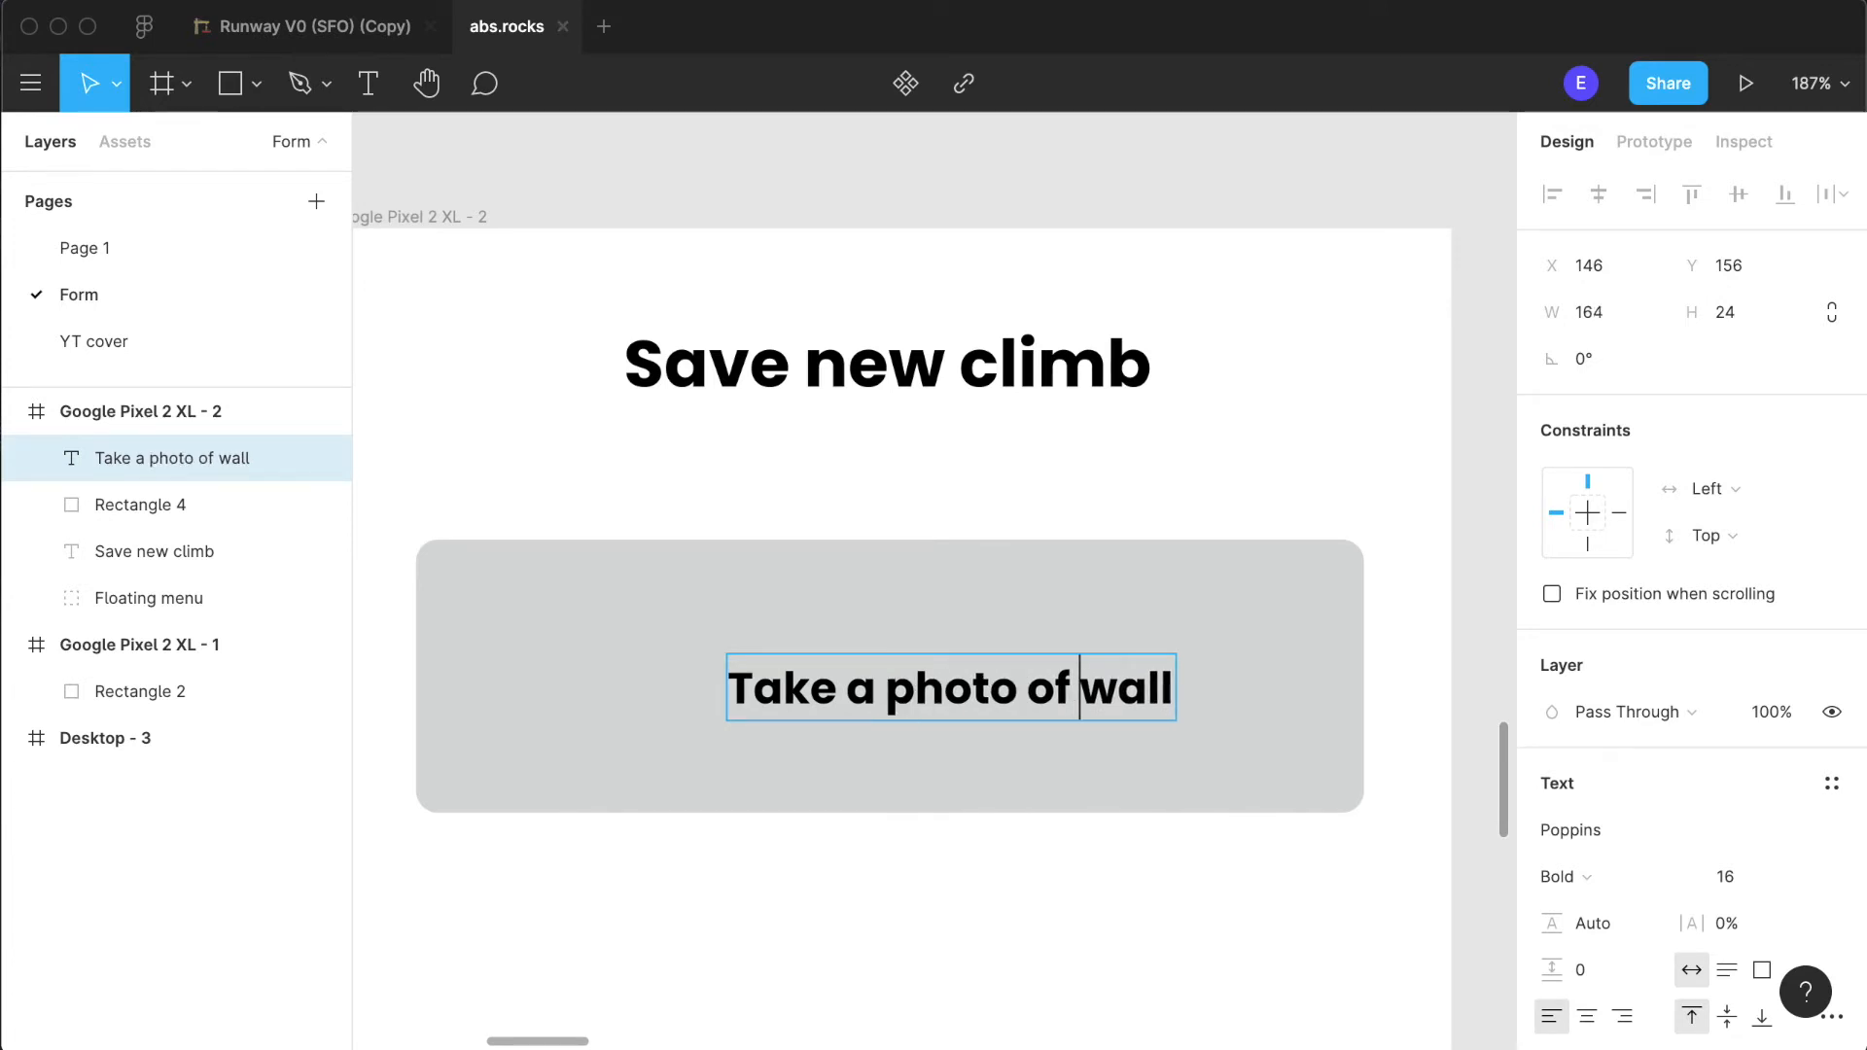
- Shorten the label inside the grey rectangle back to "Photo of wall"
key("Left")
key("alt+shift+Right")
key("Right")
key("Left")
key("Left")
key("alt+shift+Left")
key("alt+shift+Left")
key("alt+shift+Left")
type("P")
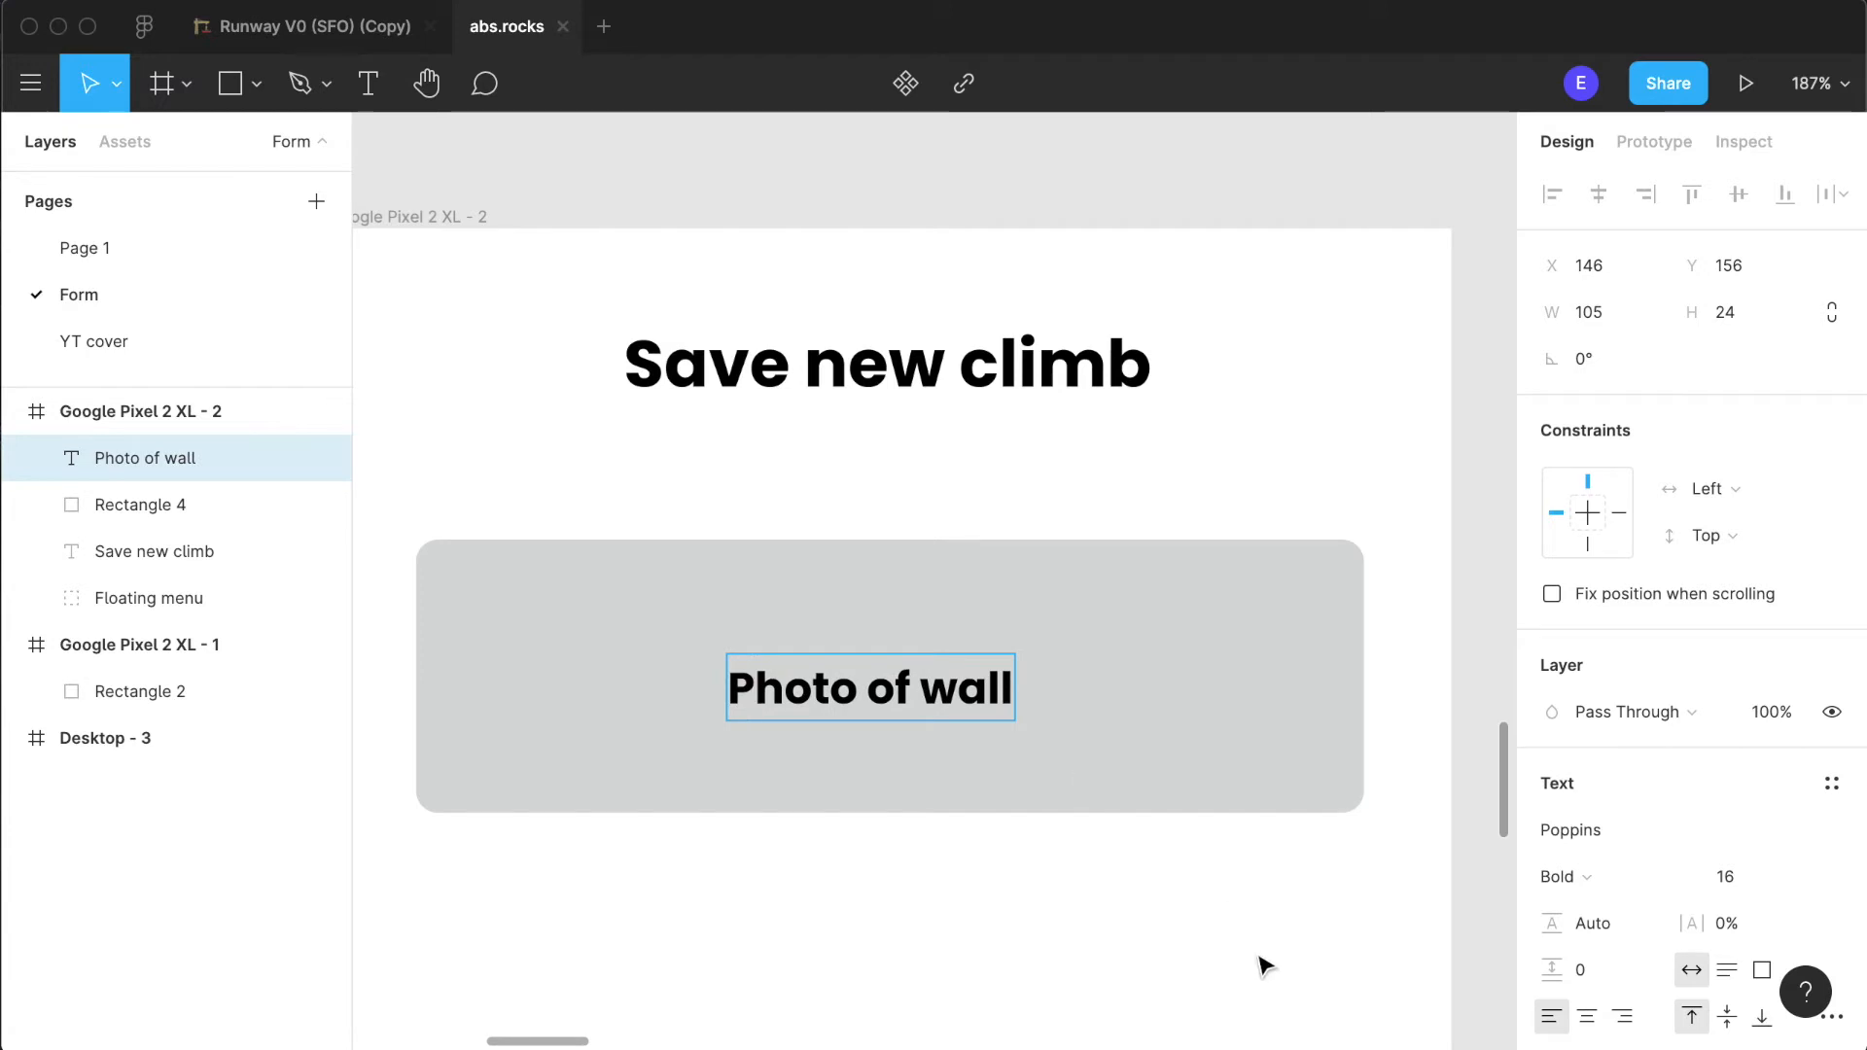
key("Escape")
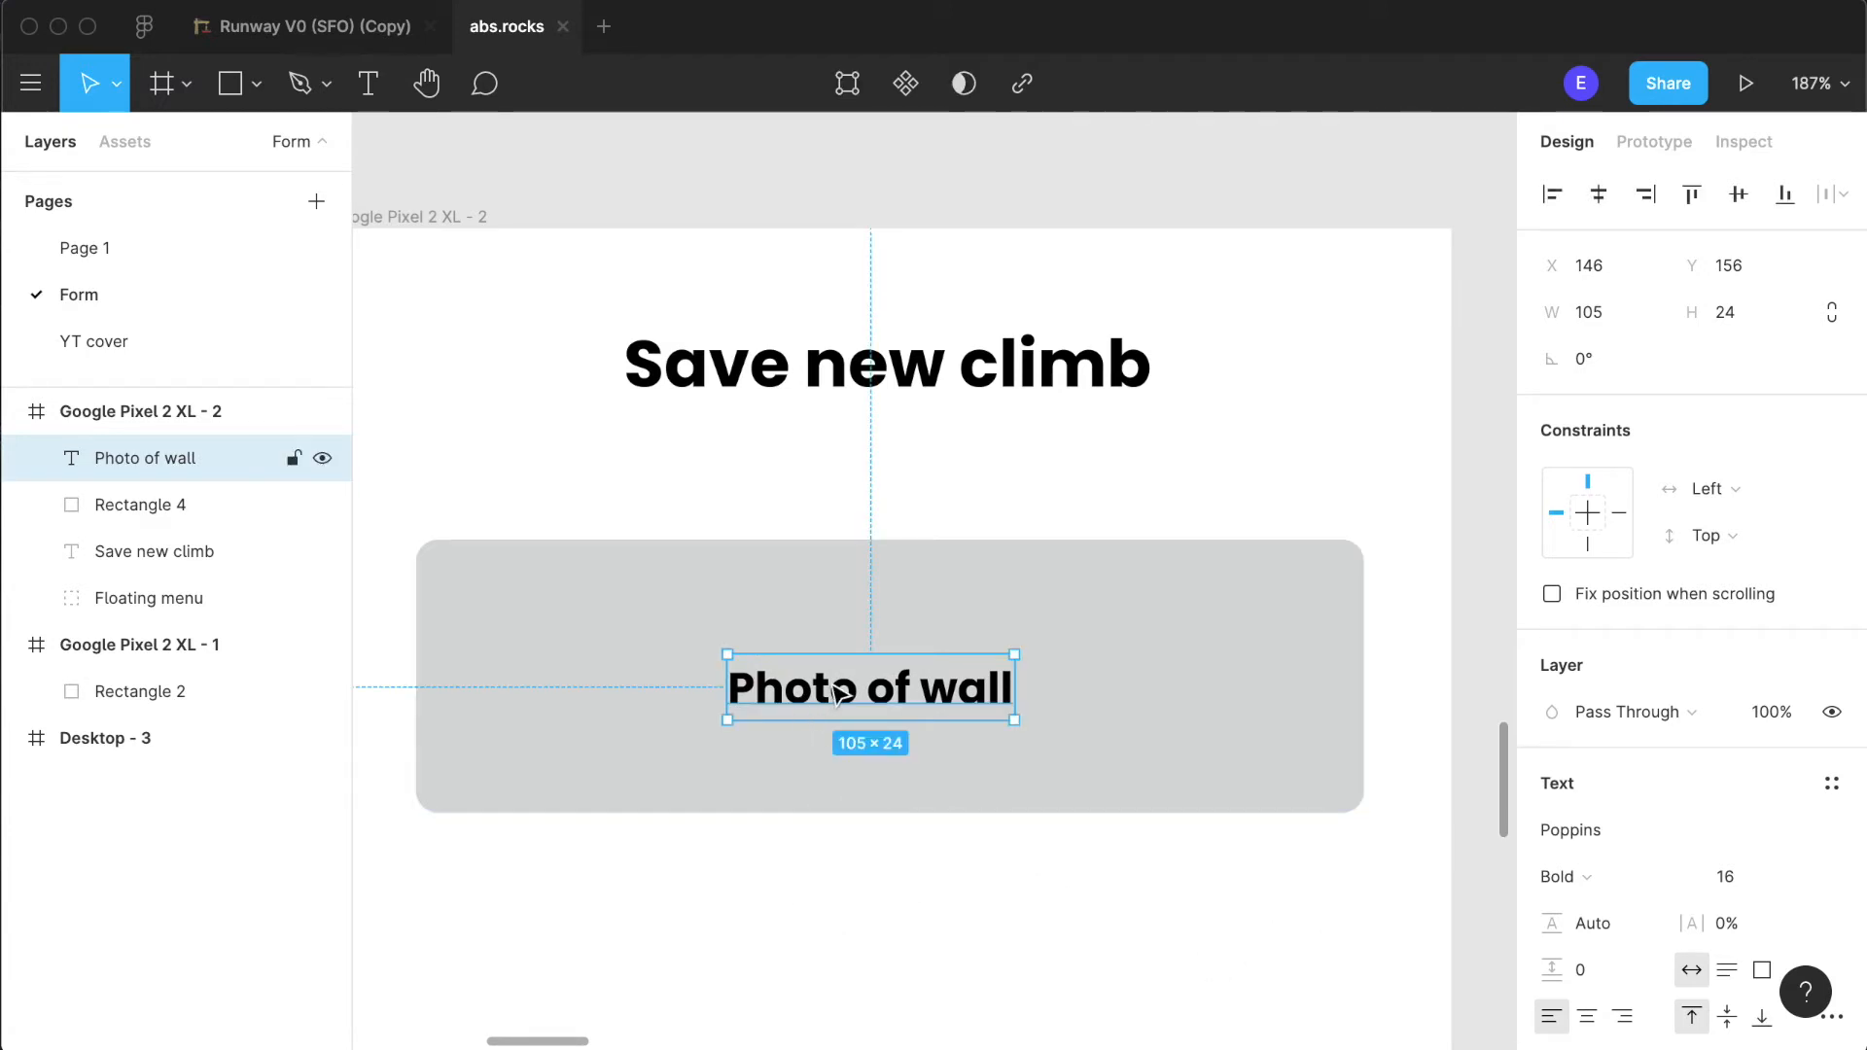
- Group the "Photo of wall" label with the rounded grey rectangle behind it
left_click(1221, 696)
left_click(992, 692, "shift")
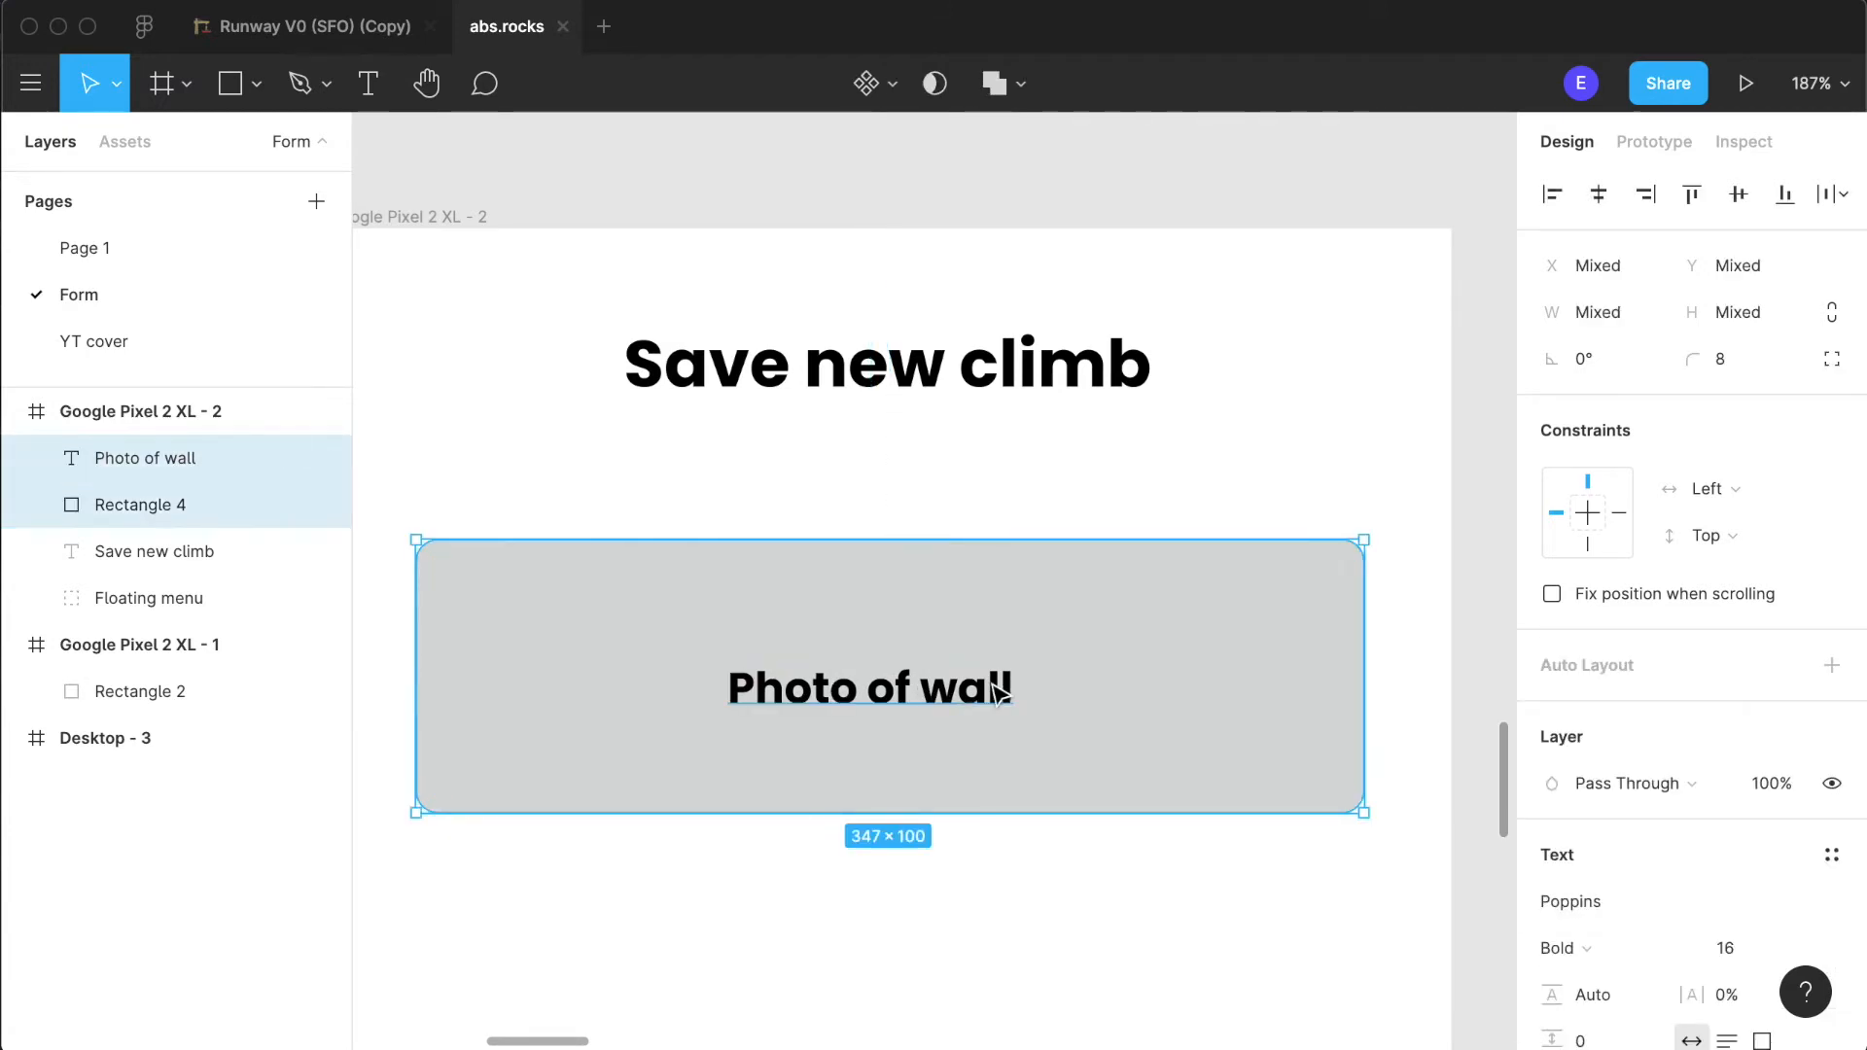
left_click(904, 697, "shift")
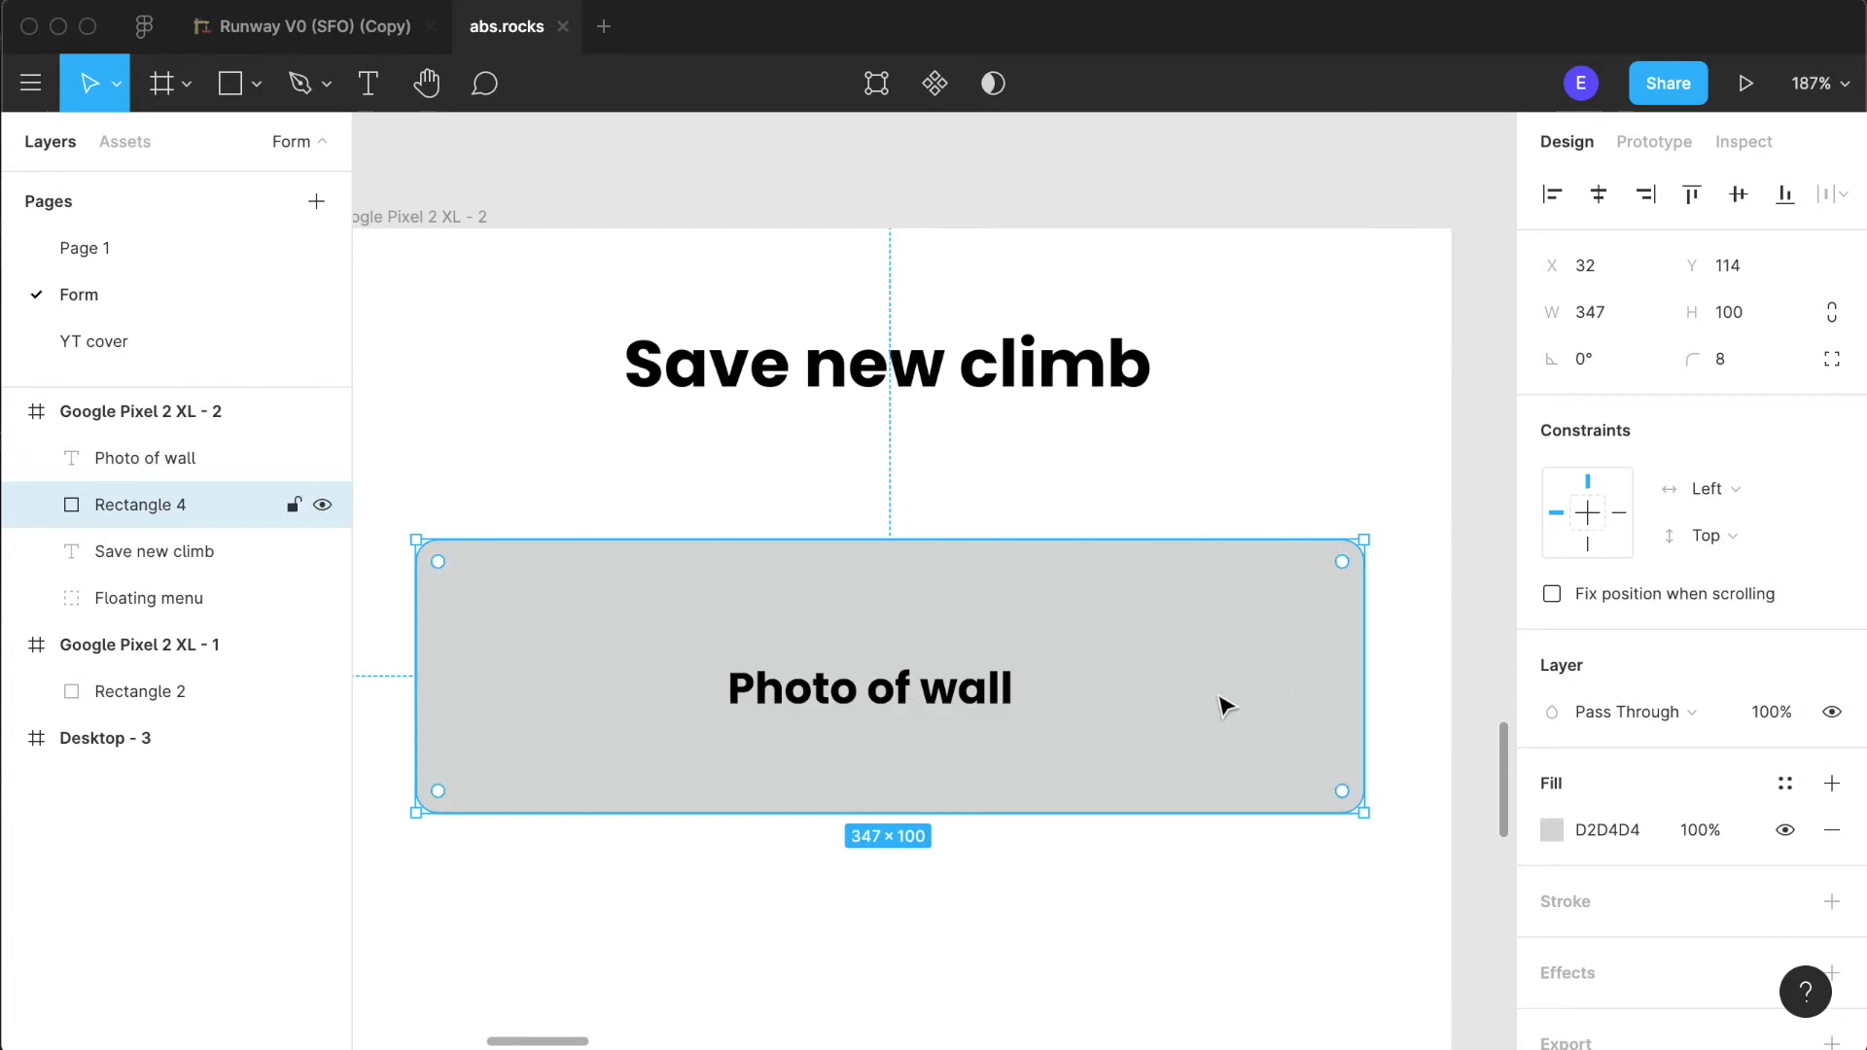
left_click(934, 690, "shift")
key("super+g")
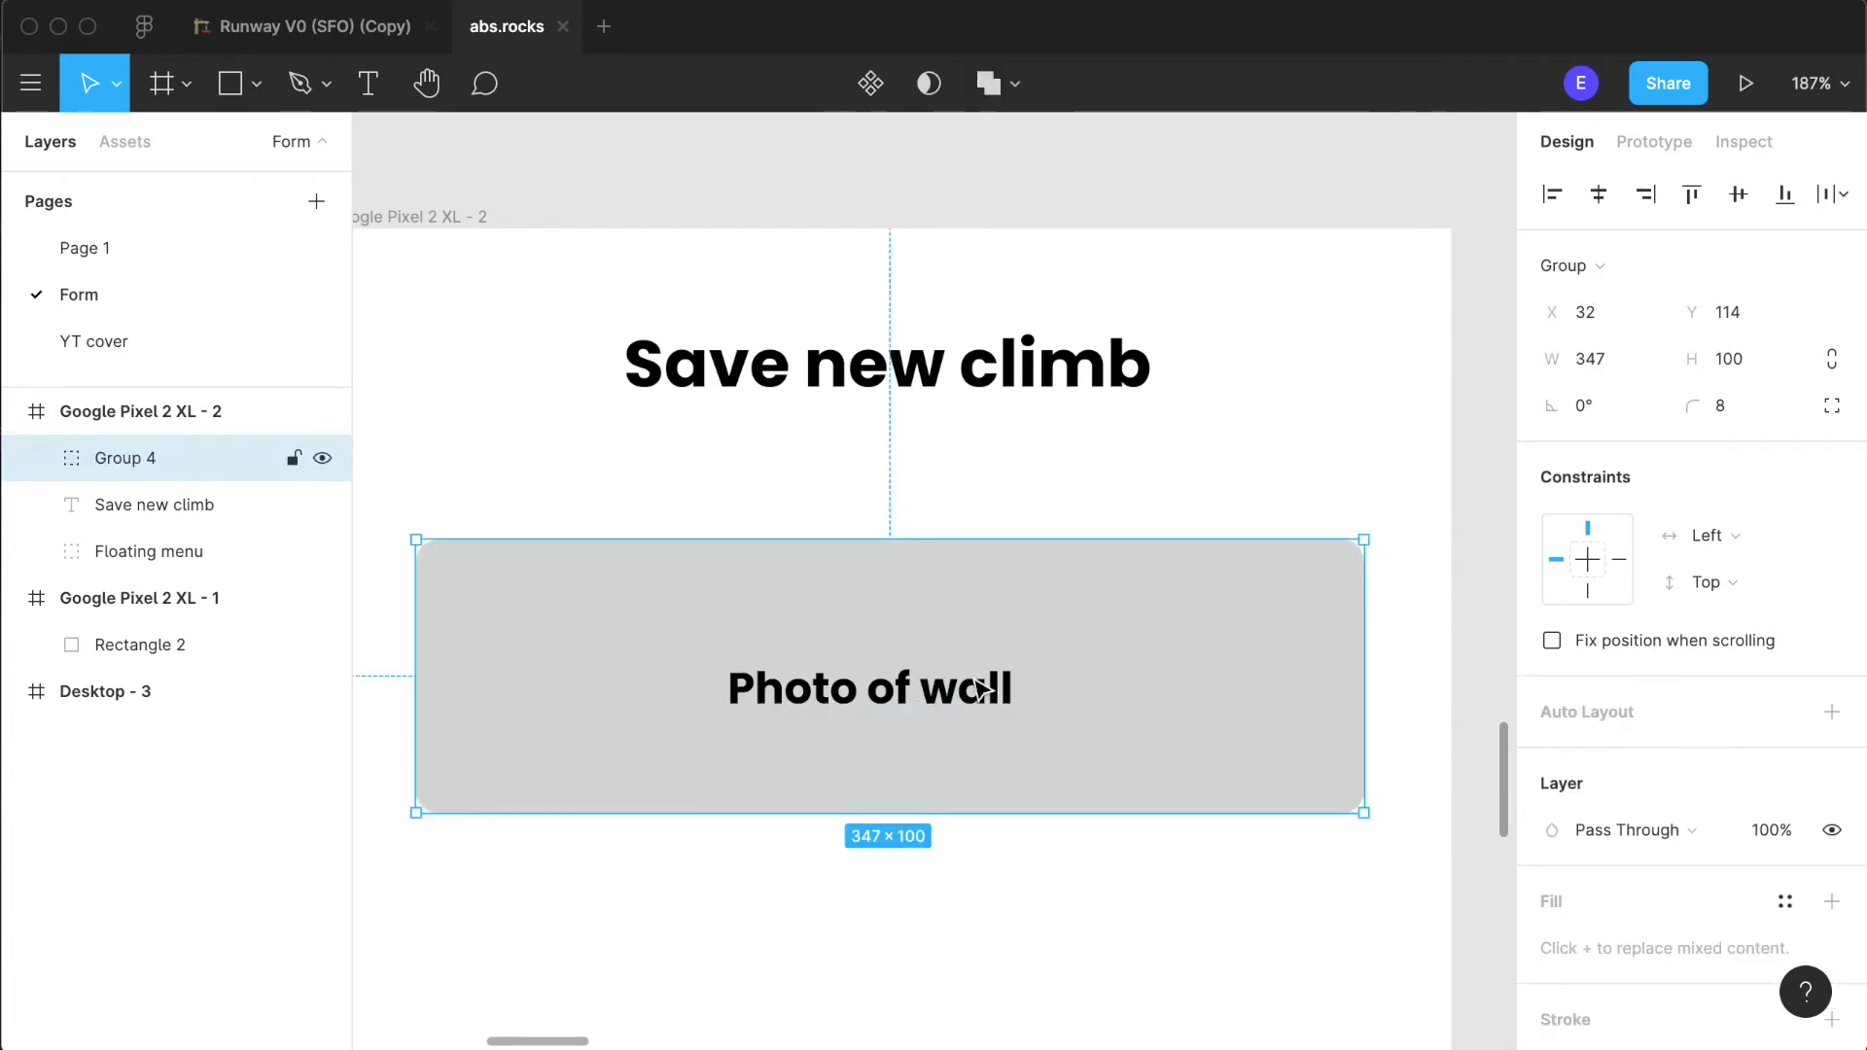
- Centre the "Photo of wall" label horizontally and vertically within its group
double_click(999, 690)
left_click(1597, 195)
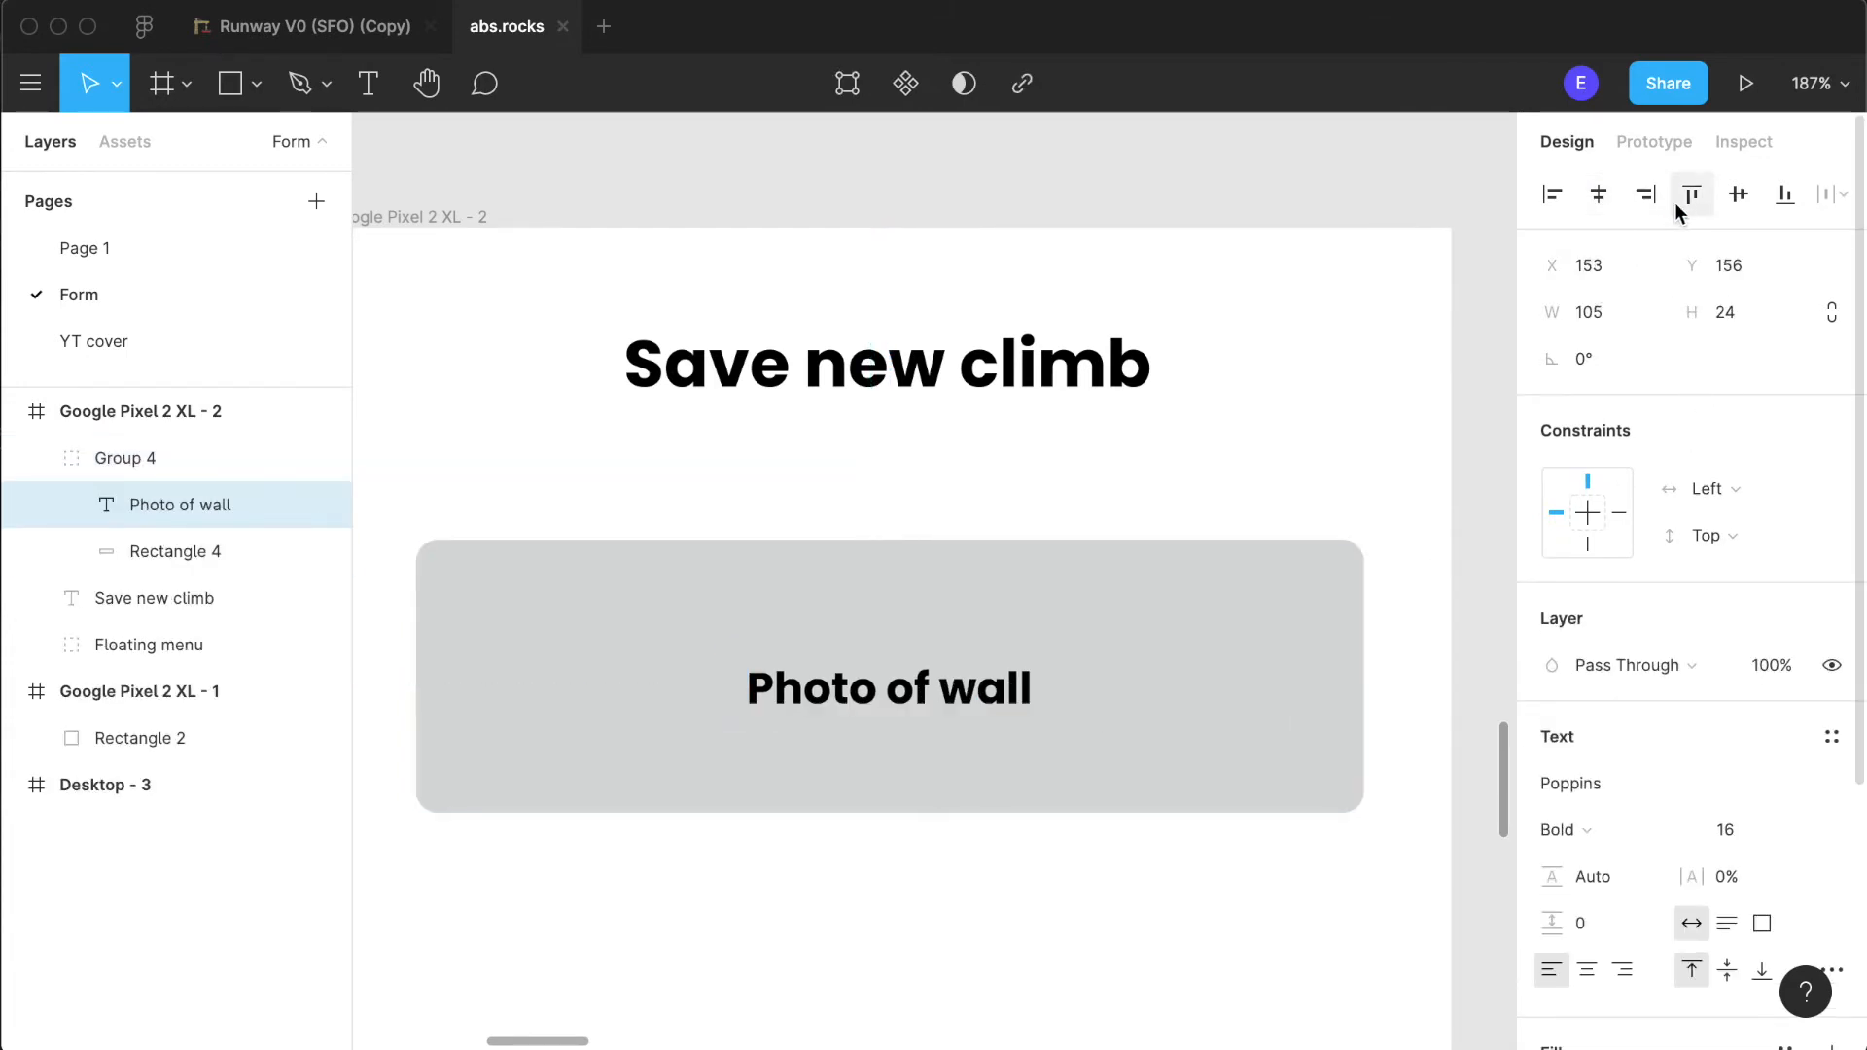
left_click(1721, 198)
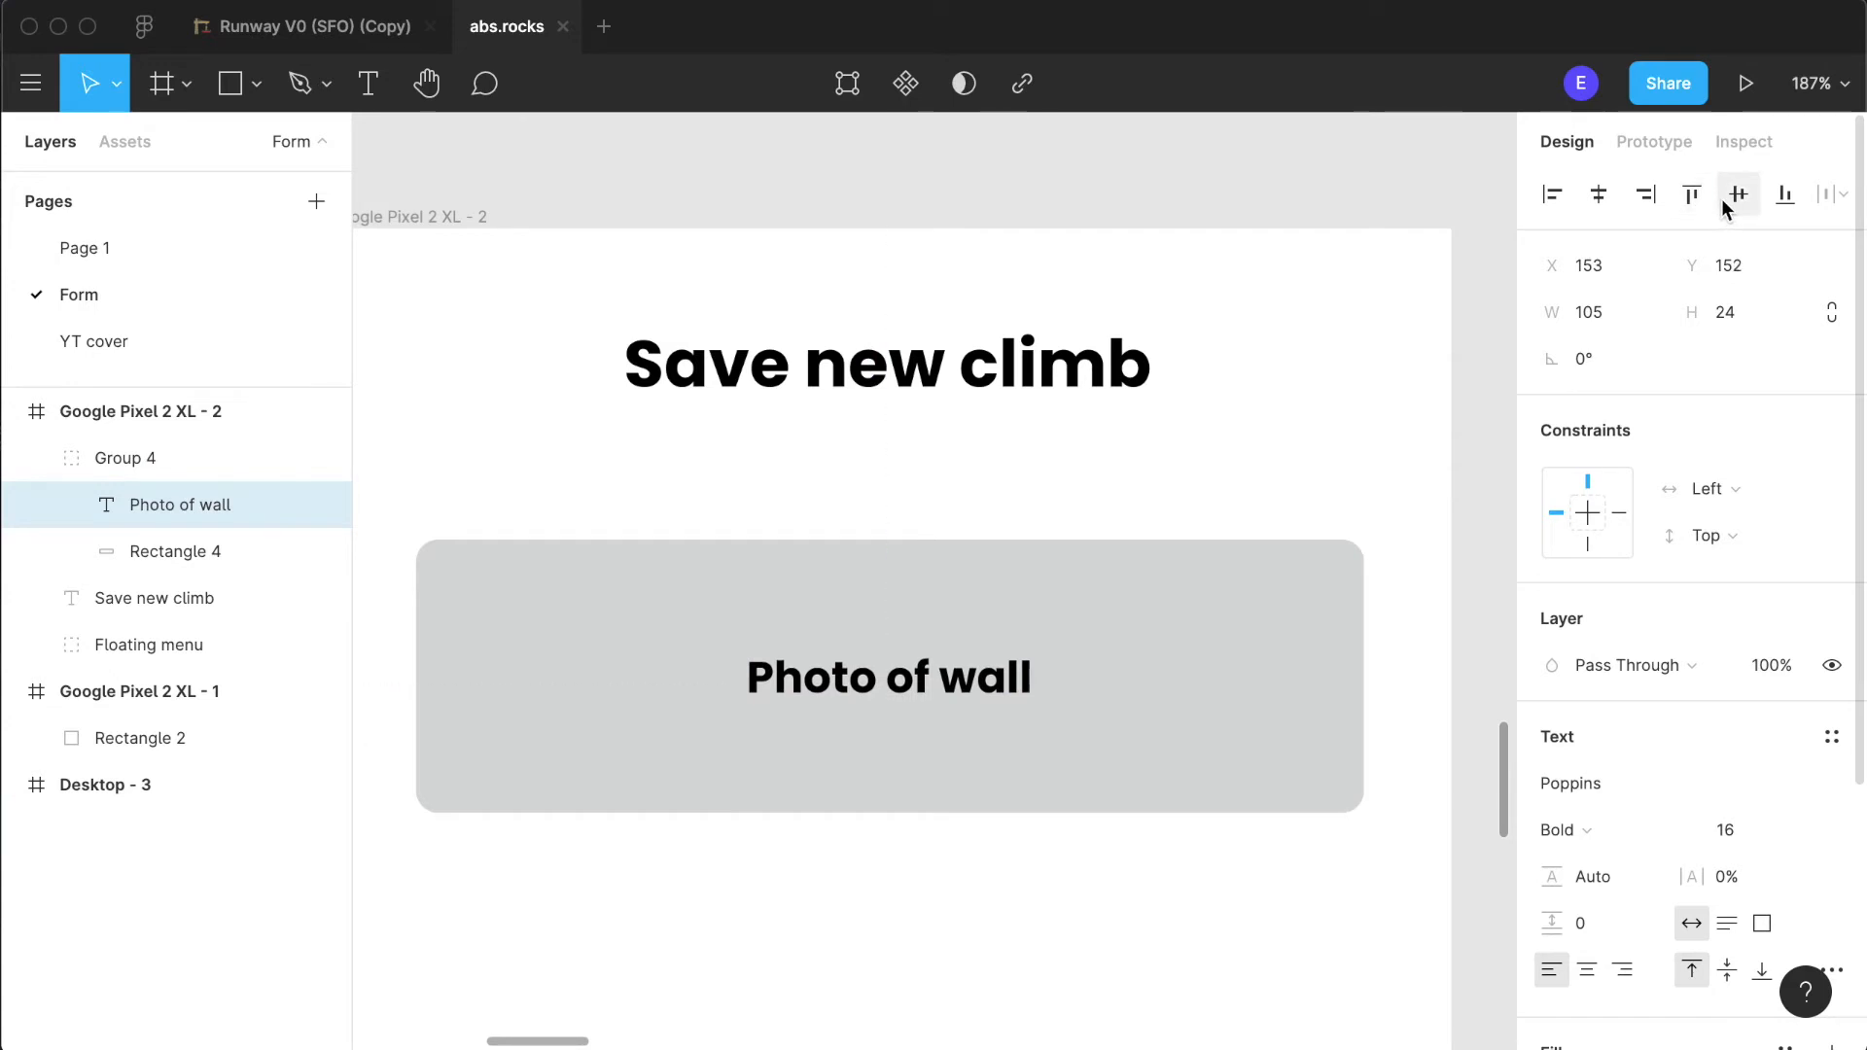
left_click(813, 946)
- Try a very pale blue document colour as the fill of the "Photo of wall" label
left_click(880, 707)
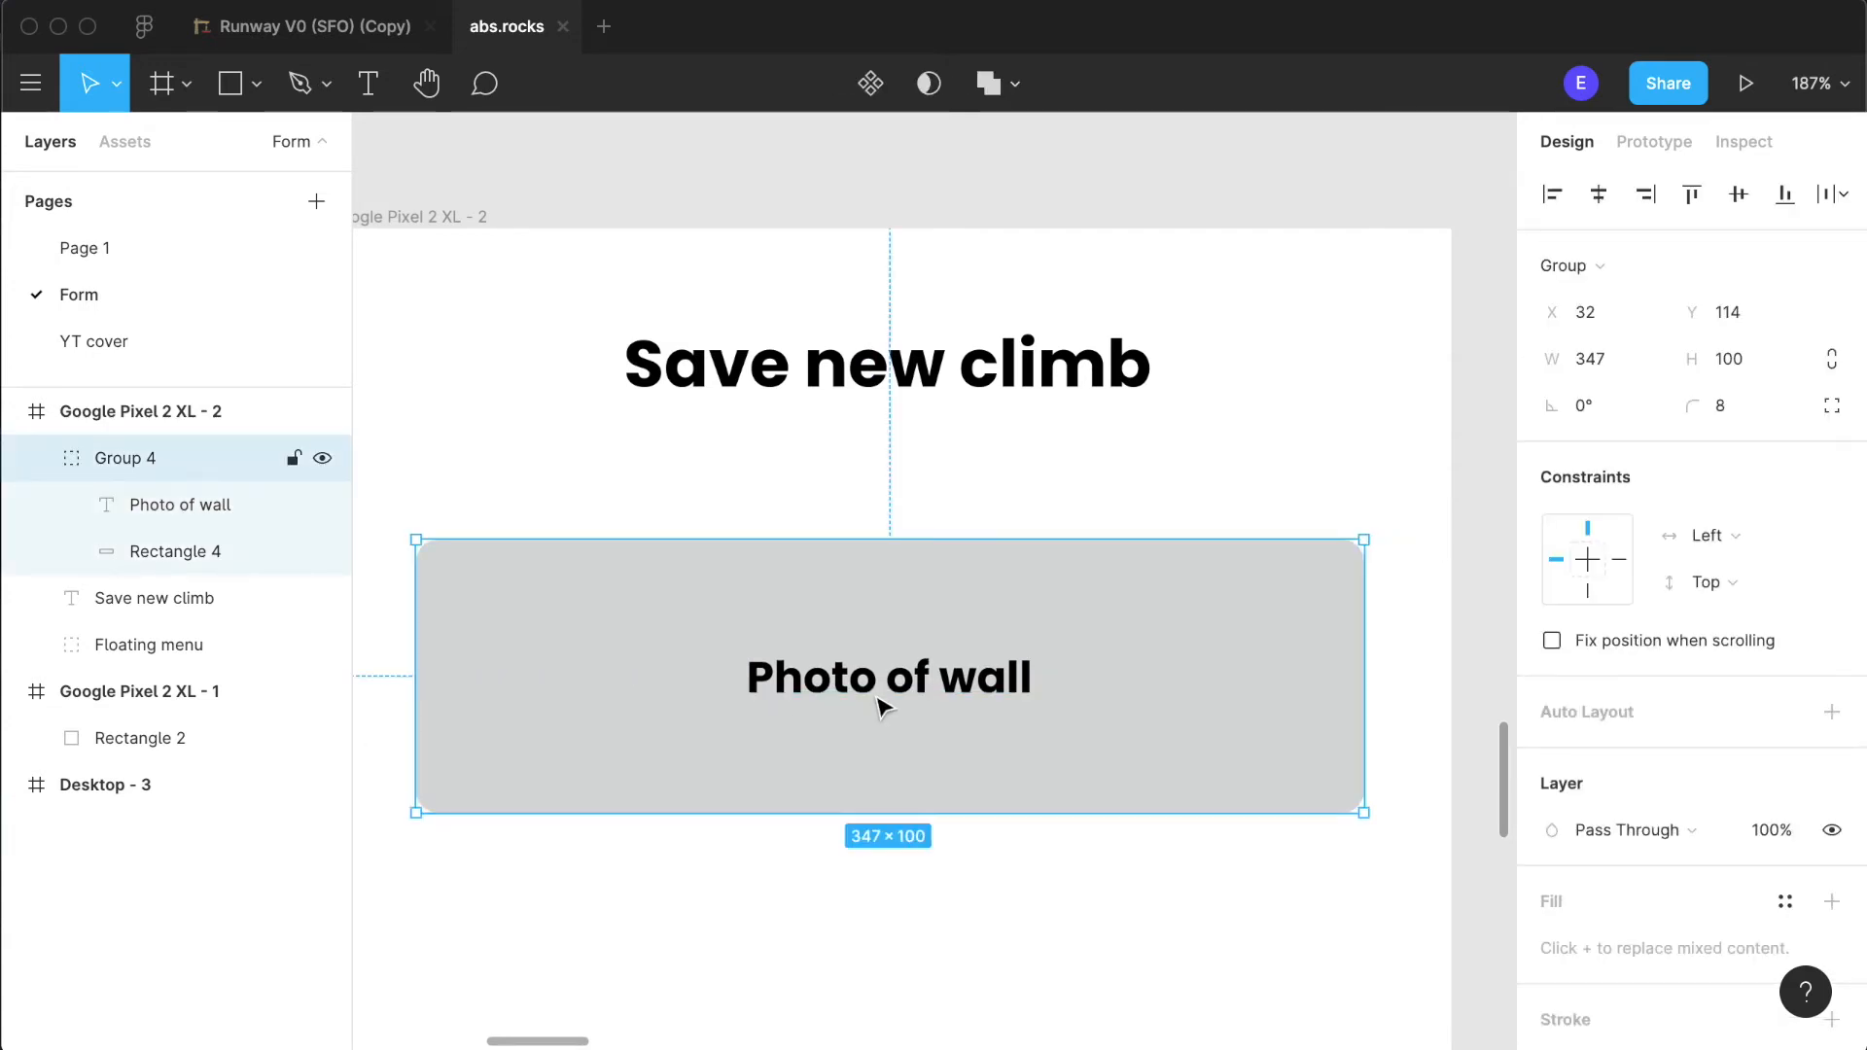
double_click(879, 707)
scroll(1604, 890, "down", 3)
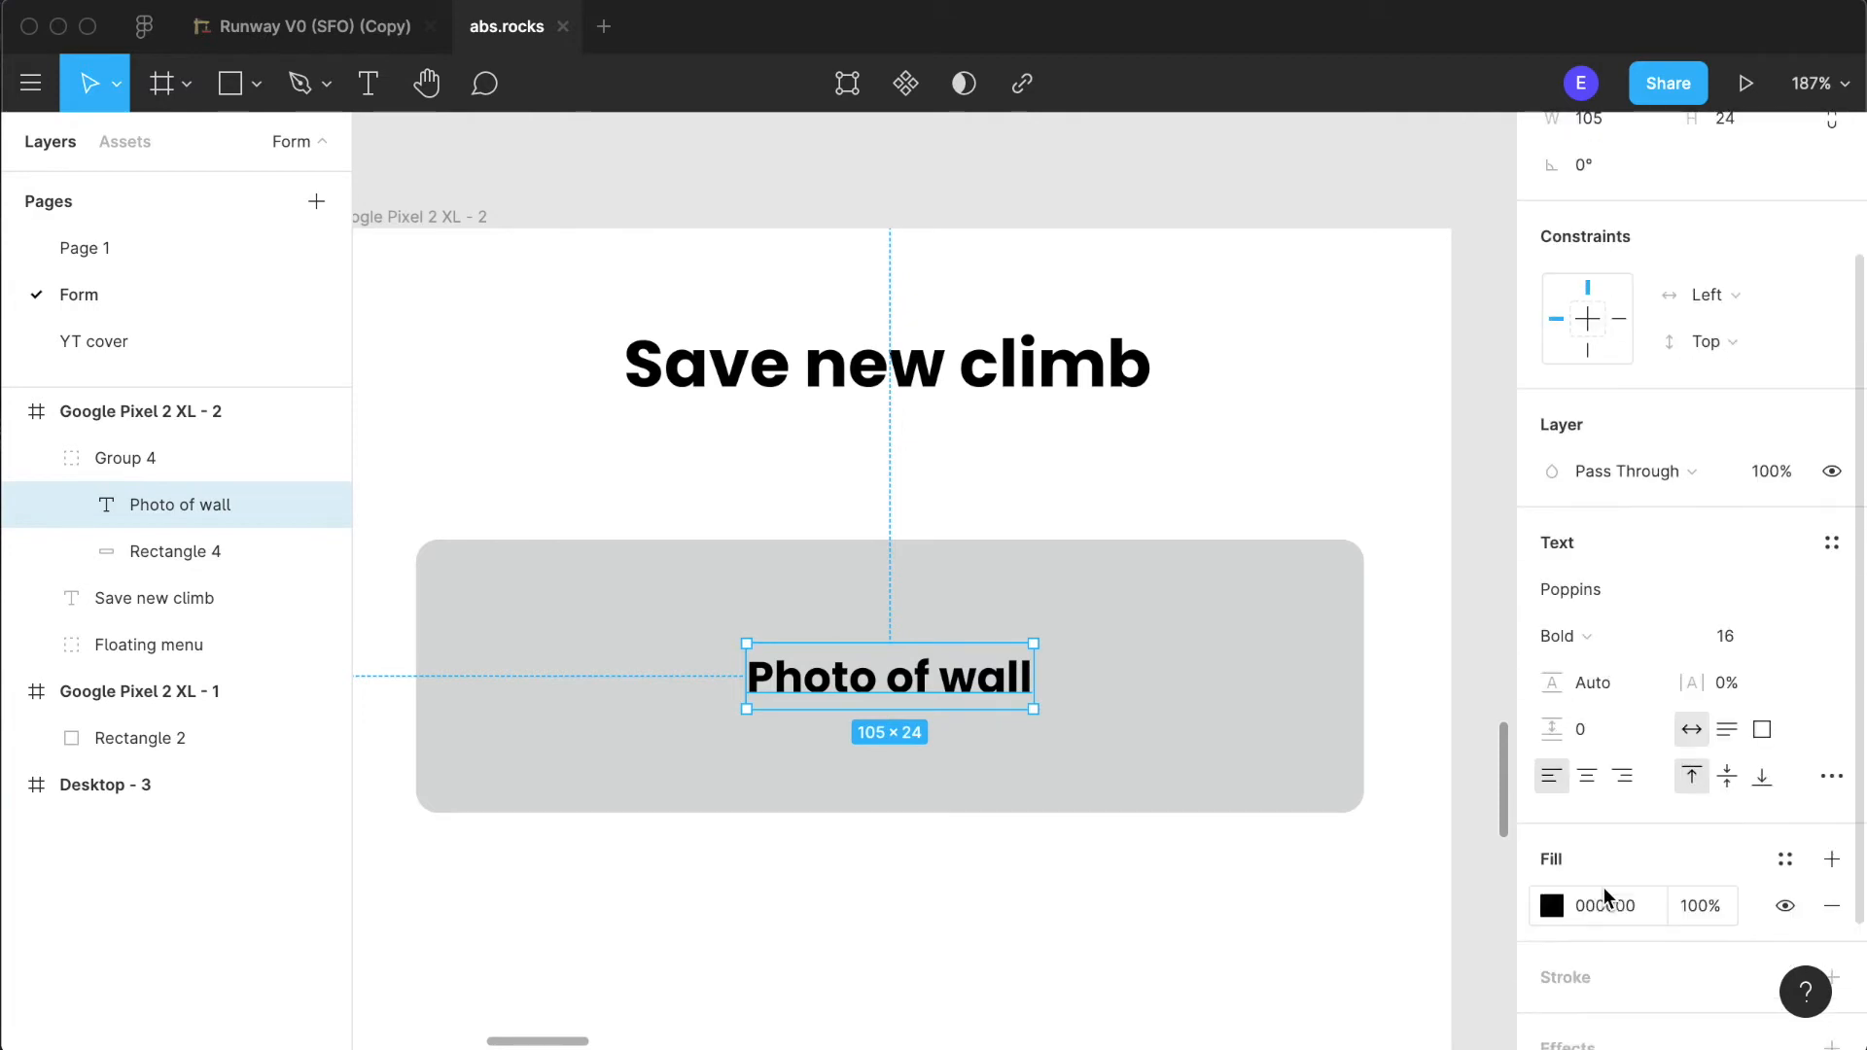
left_click(1552, 907)
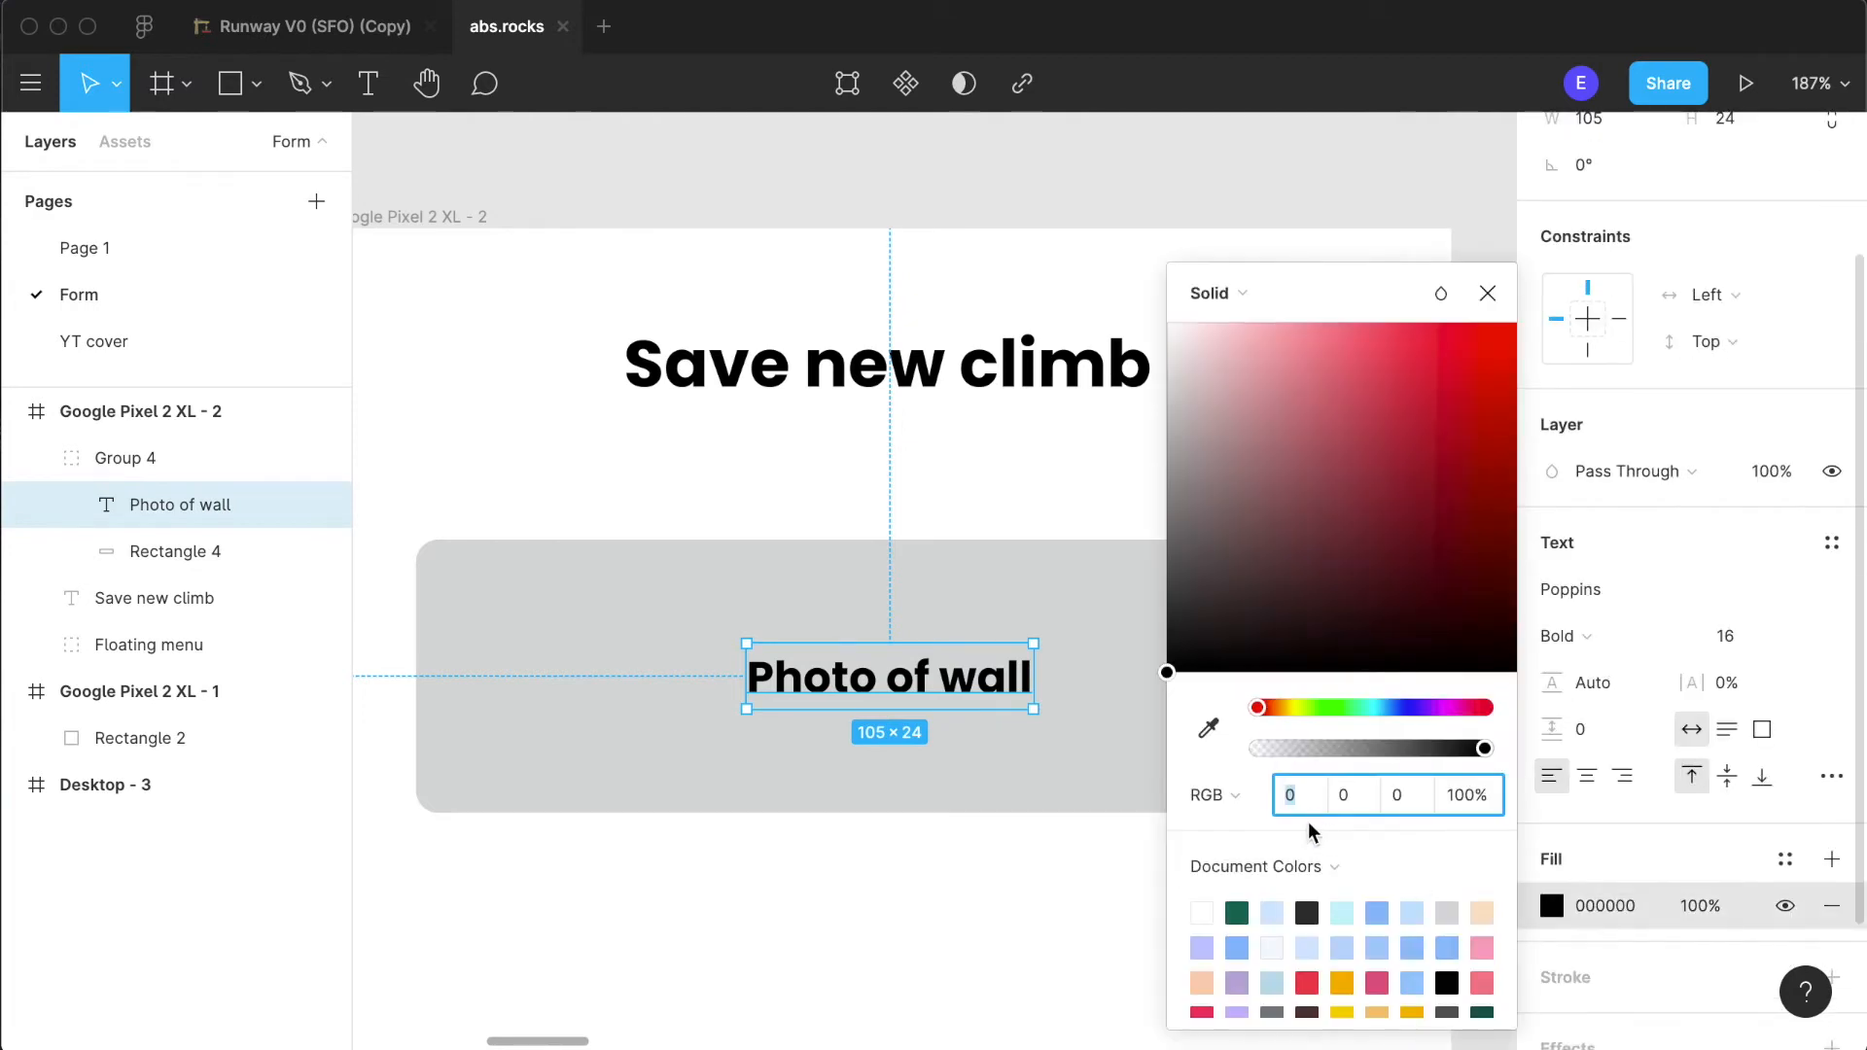
left_click(1276, 943)
left_click(1033, 923)
scroll(1074, 873, "down", 10)
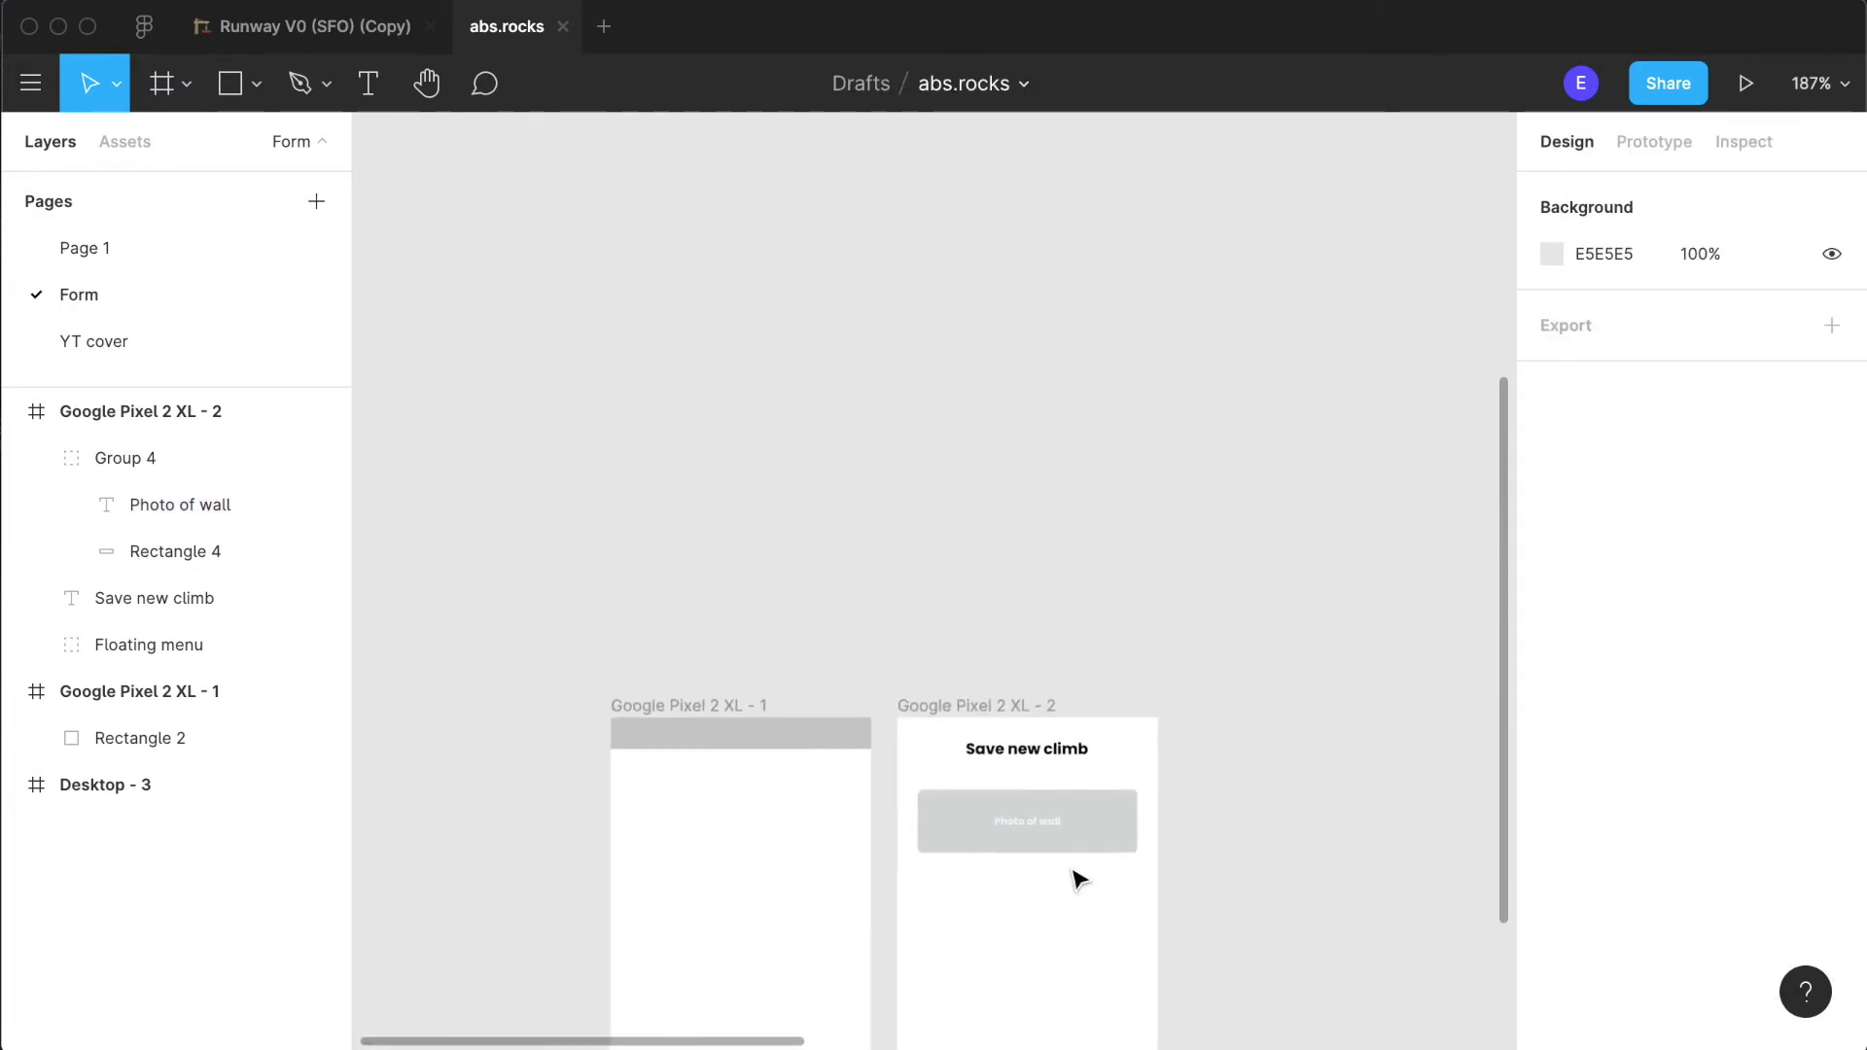
scroll(1073, 873, "down", 4)
scroll(1051, 578, "up", 15)
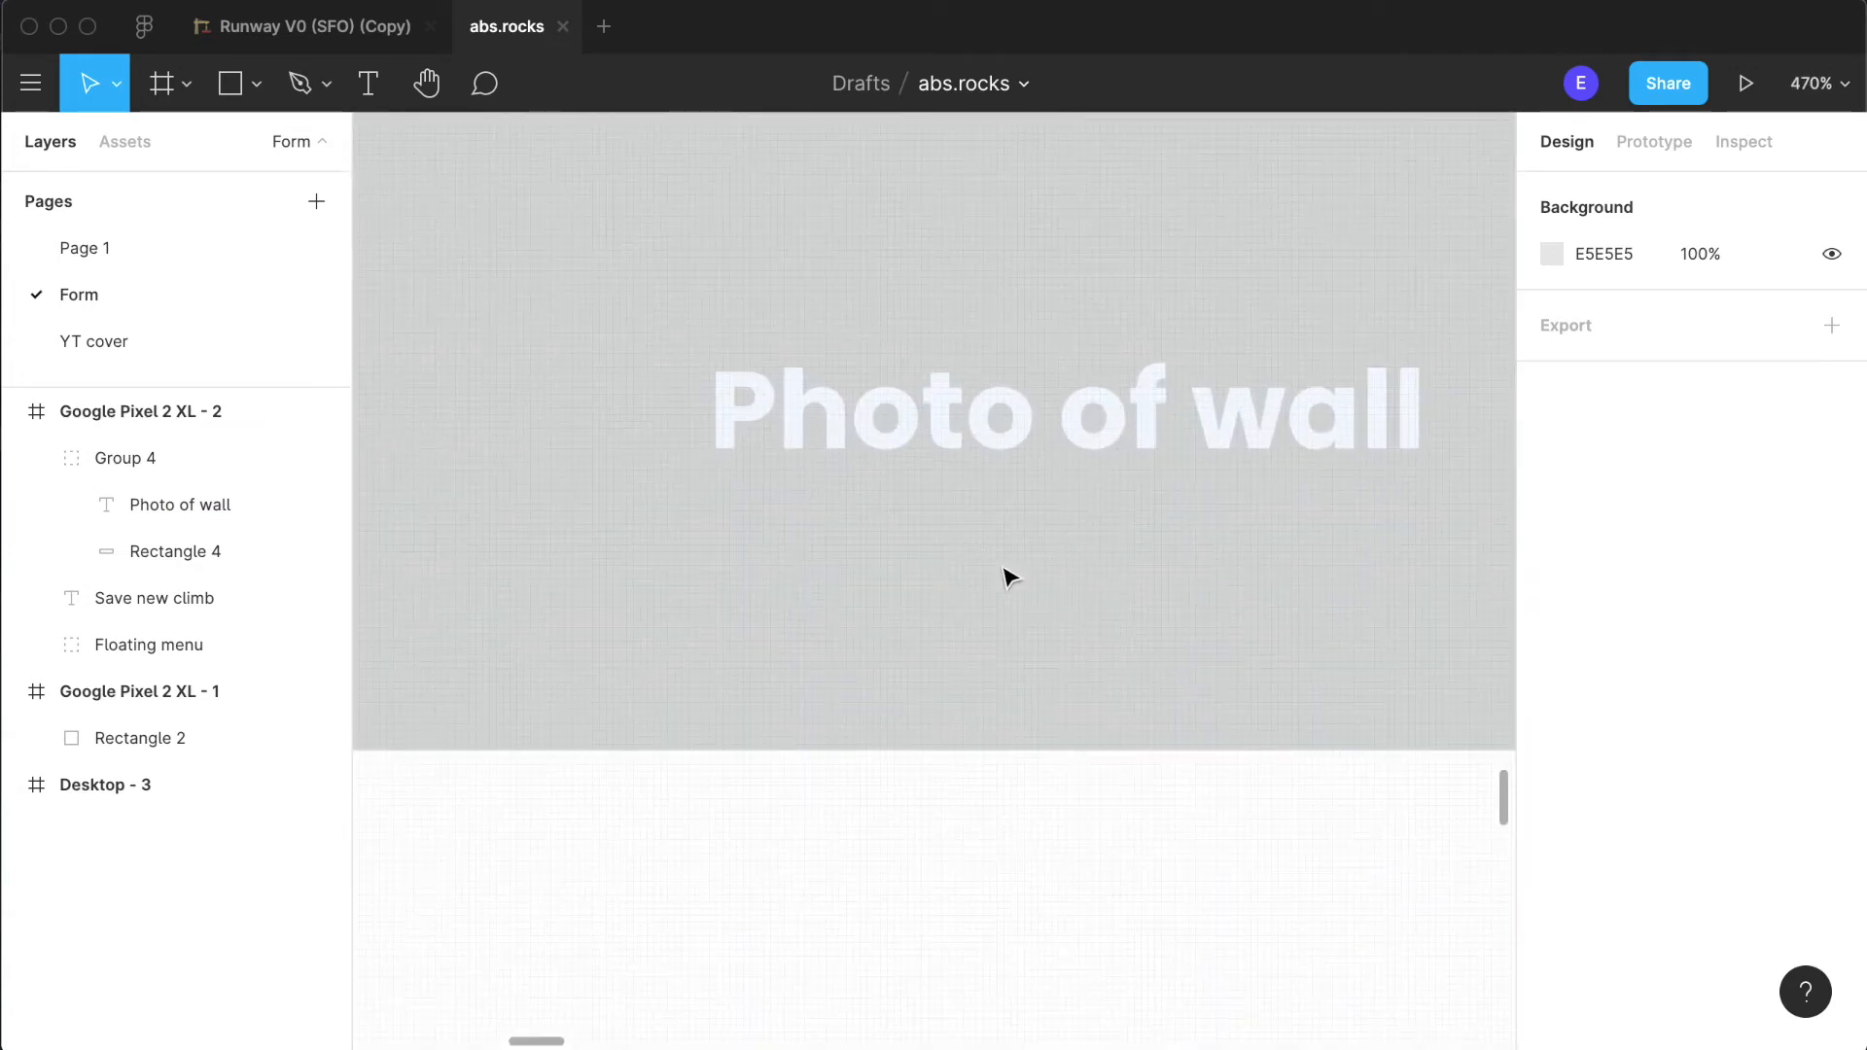
- Try a white fill, FFFFFF, on the "Photo of wall" label
left_click(1076, 446)
left_click(1076, 447)
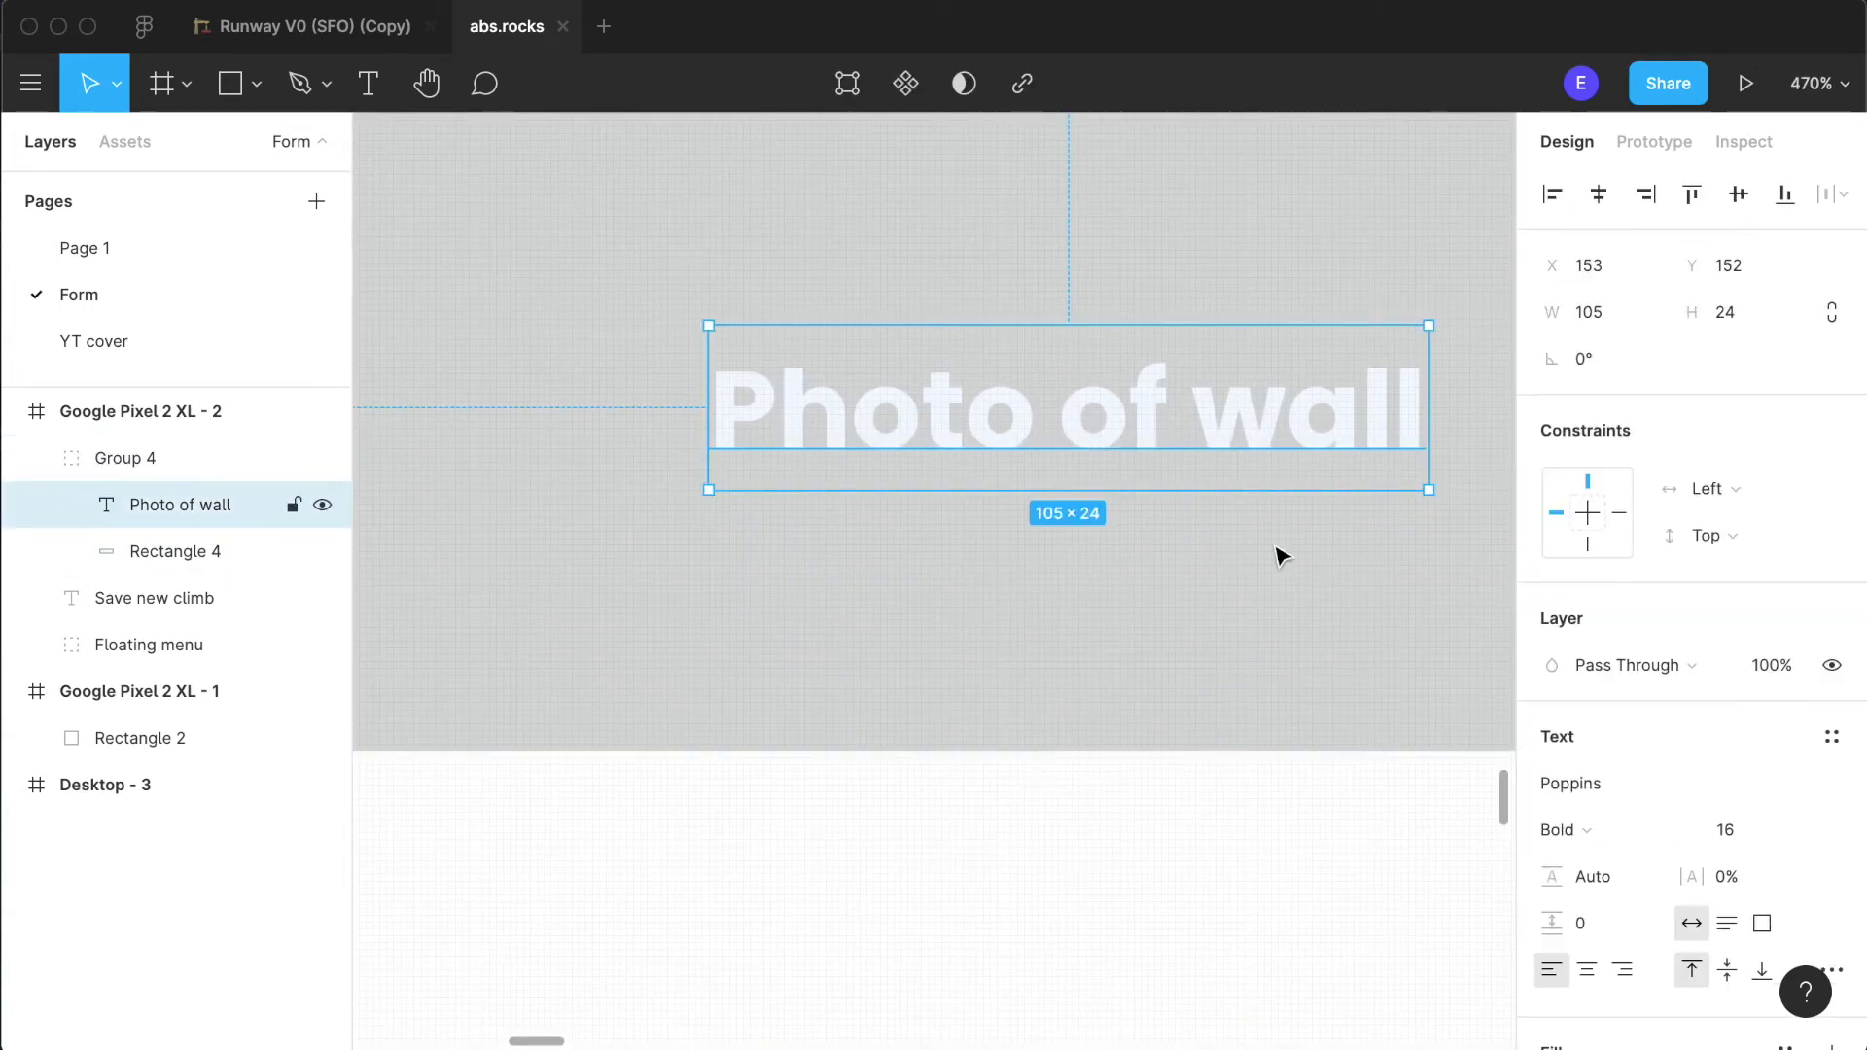
scroll(1550, 950, "down", 3)
left_click(1615, 889)
type("ff")
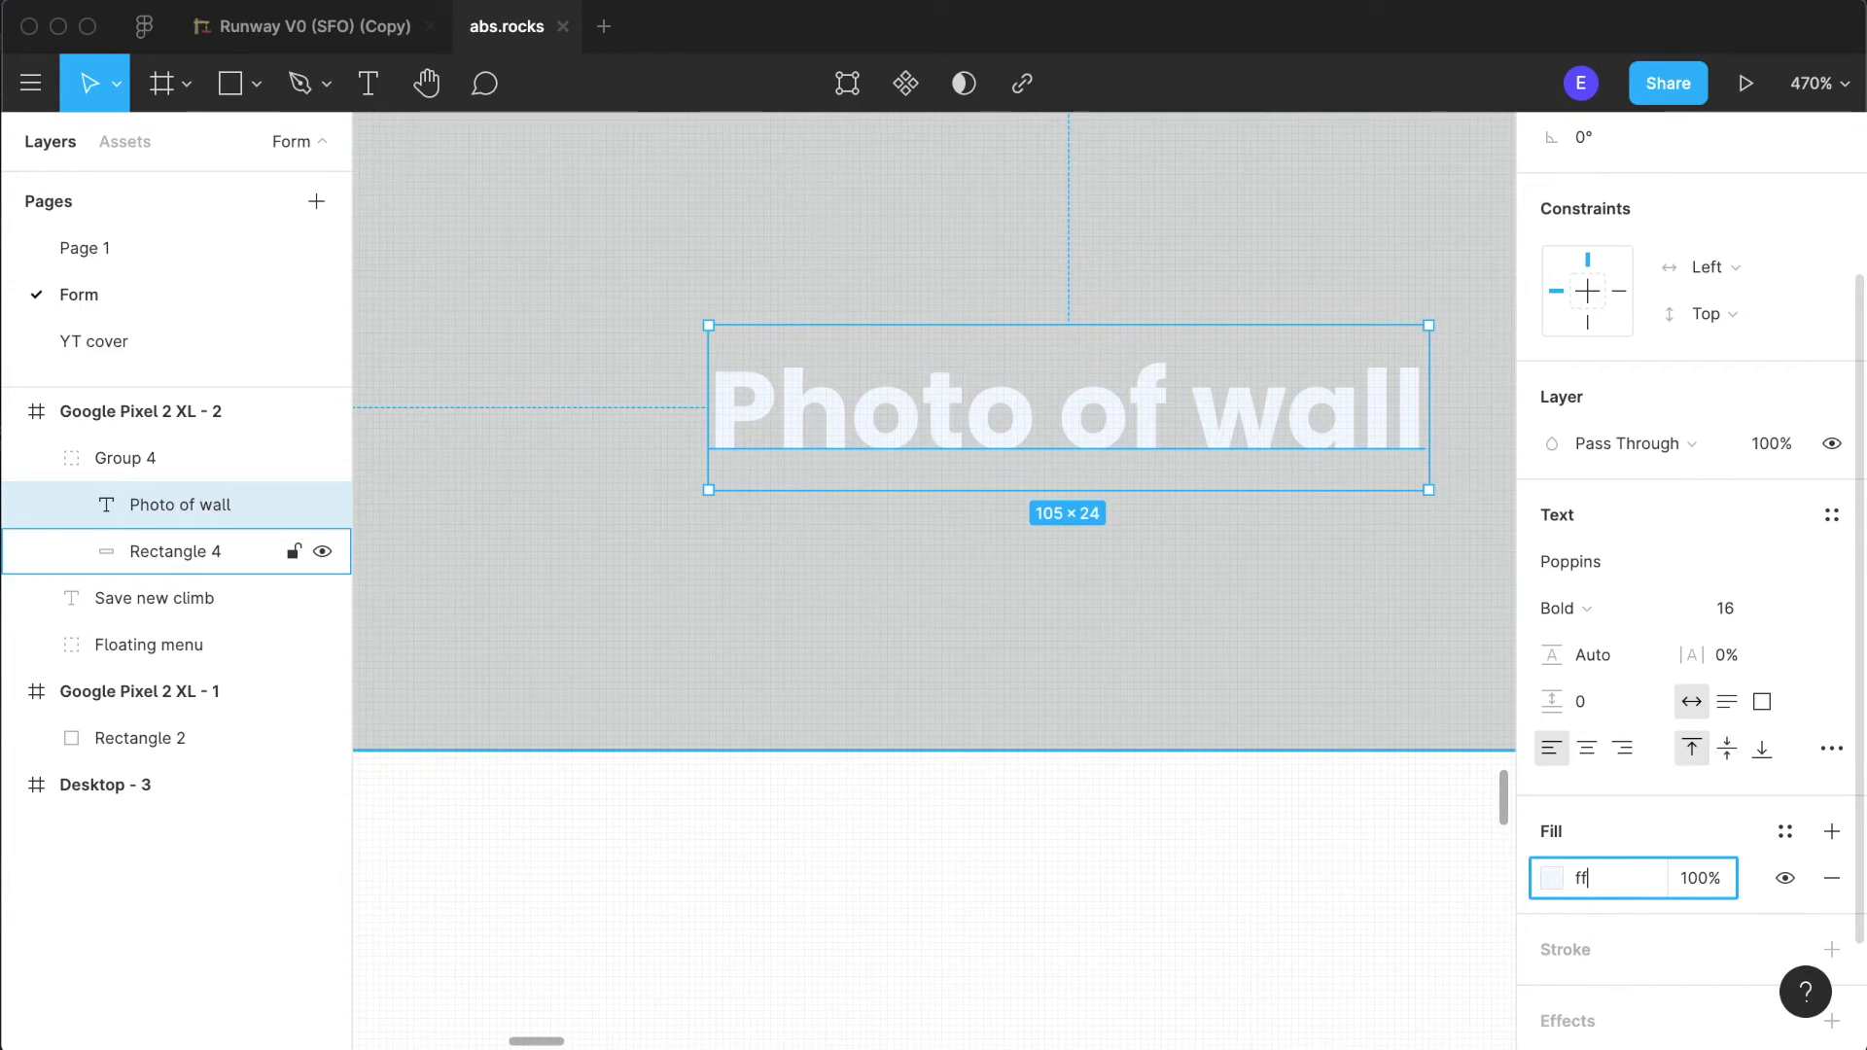
left_click(1071, 951)
scroll(1070, 951, "down", 5)
scroll(1070, 955, "down", 3)
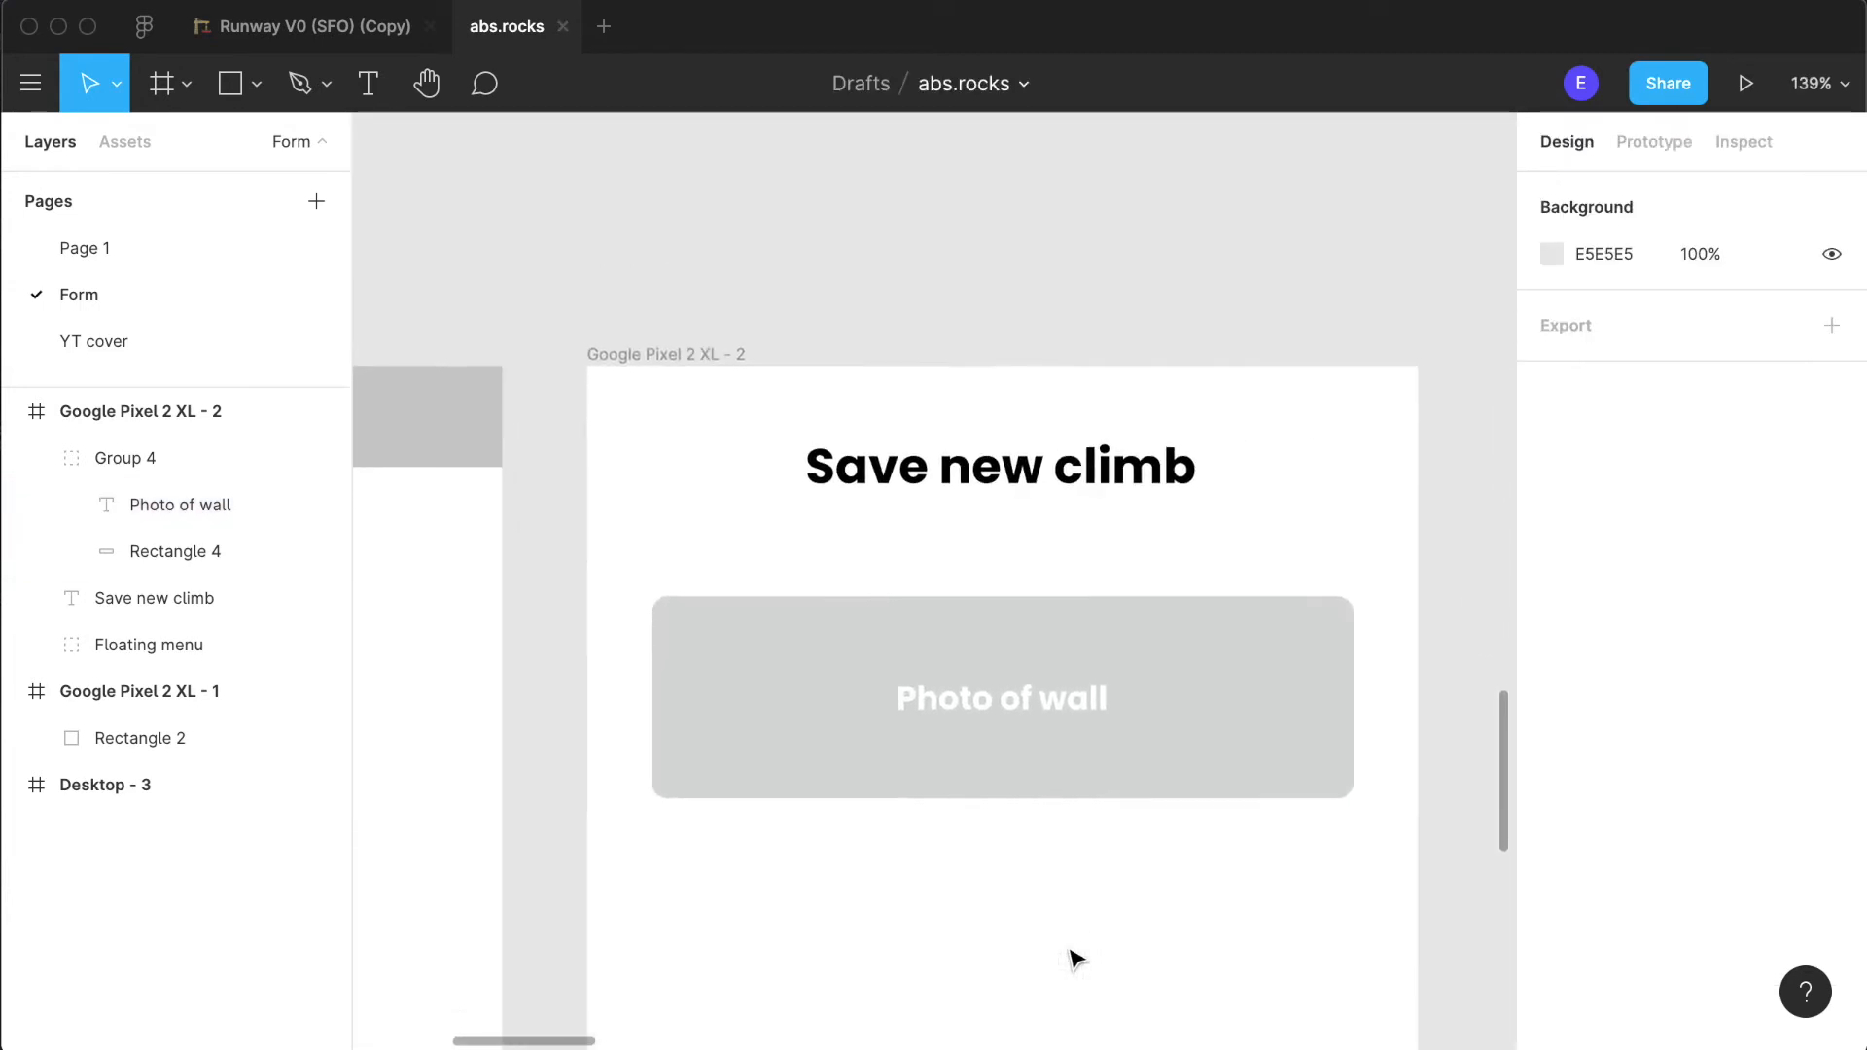
scroll(815, 900, "down", 3)
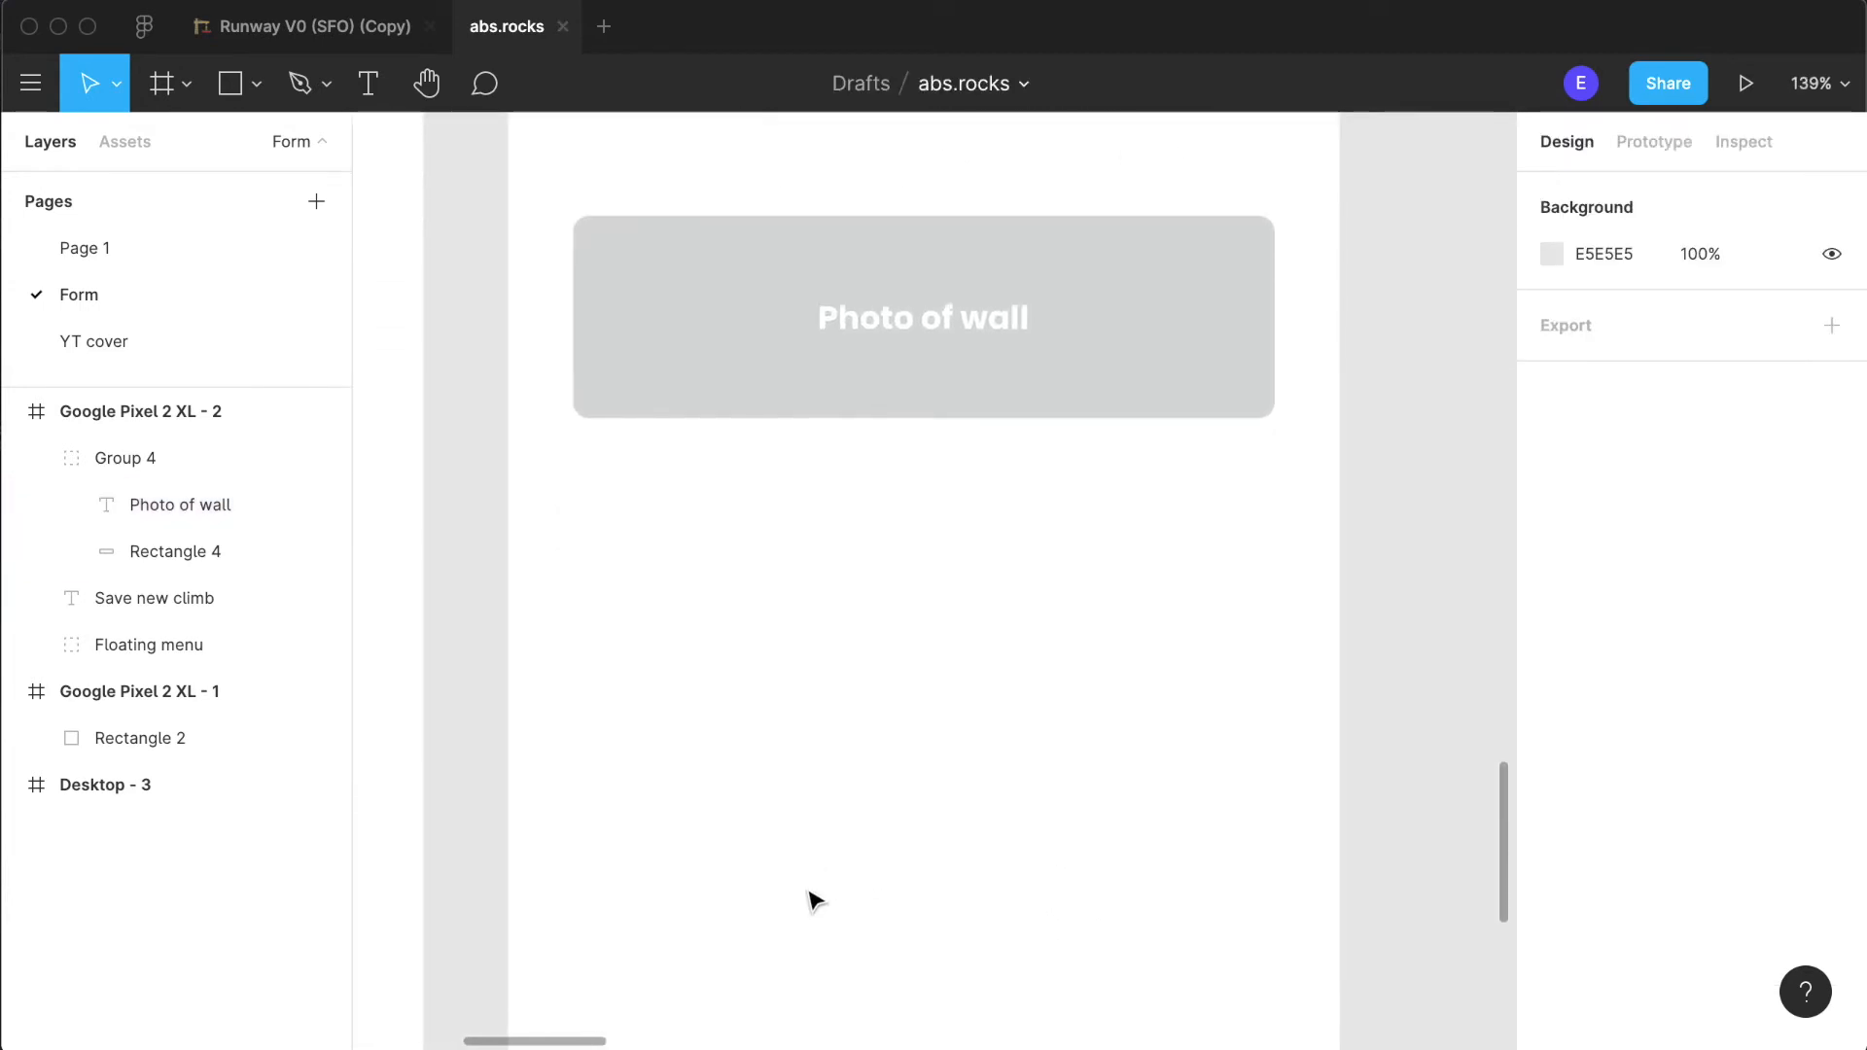
scroll(808, 895, "up", 4)
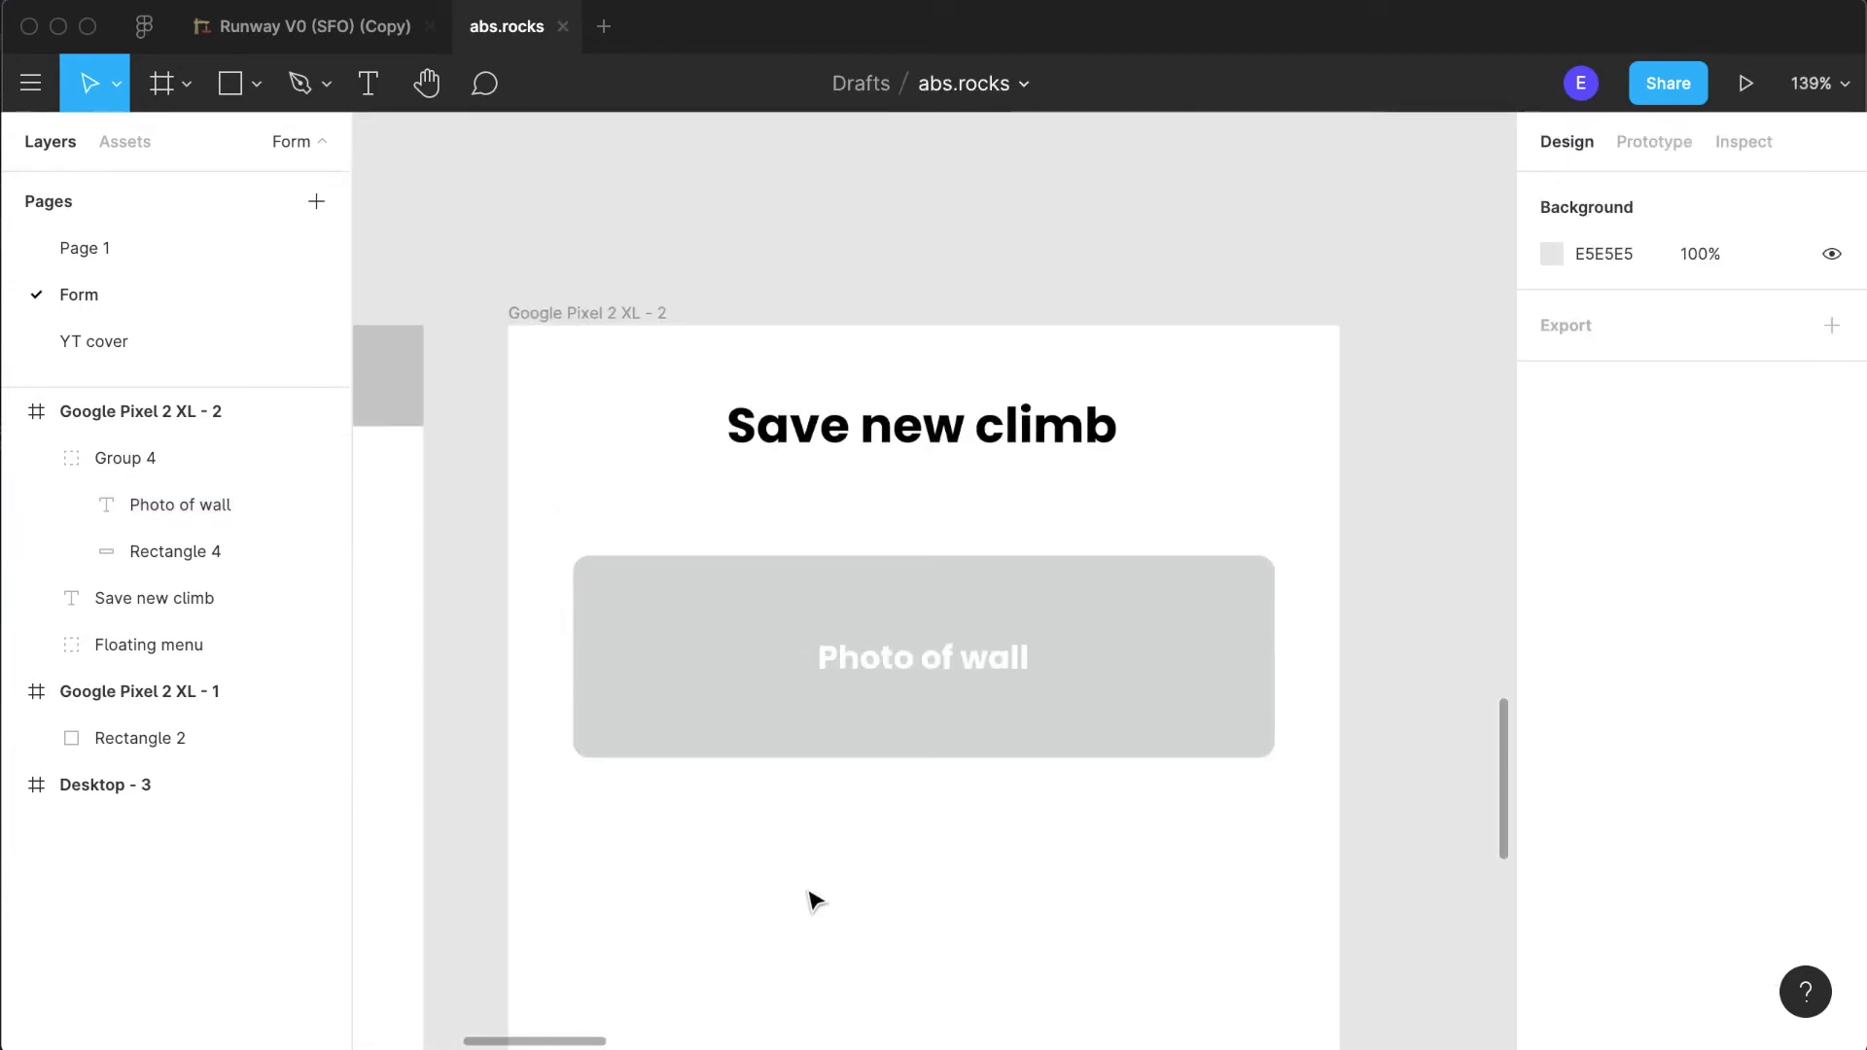
- Set the "Photo of wall" label's fill to the dark charcoal document colour
double_click(1012, 656)
scroll(1633, 846, "down", 4)
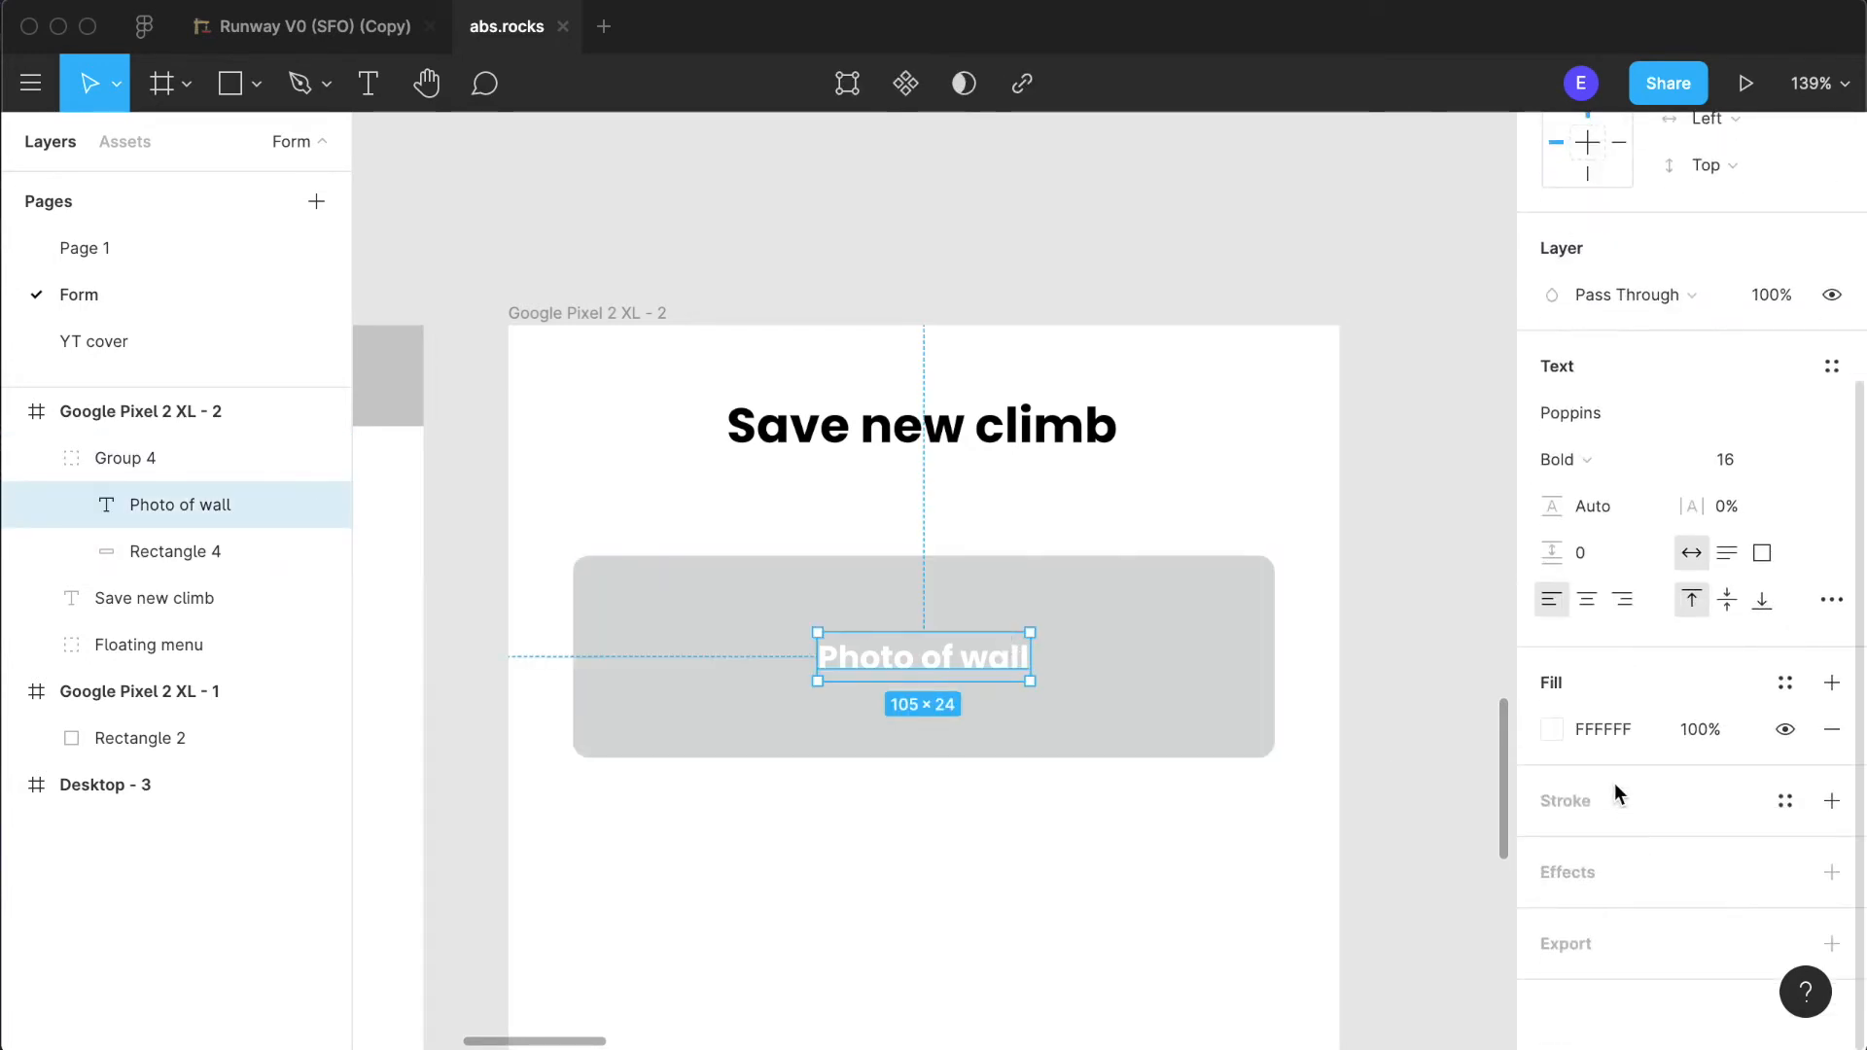
left_click(1554, 730)
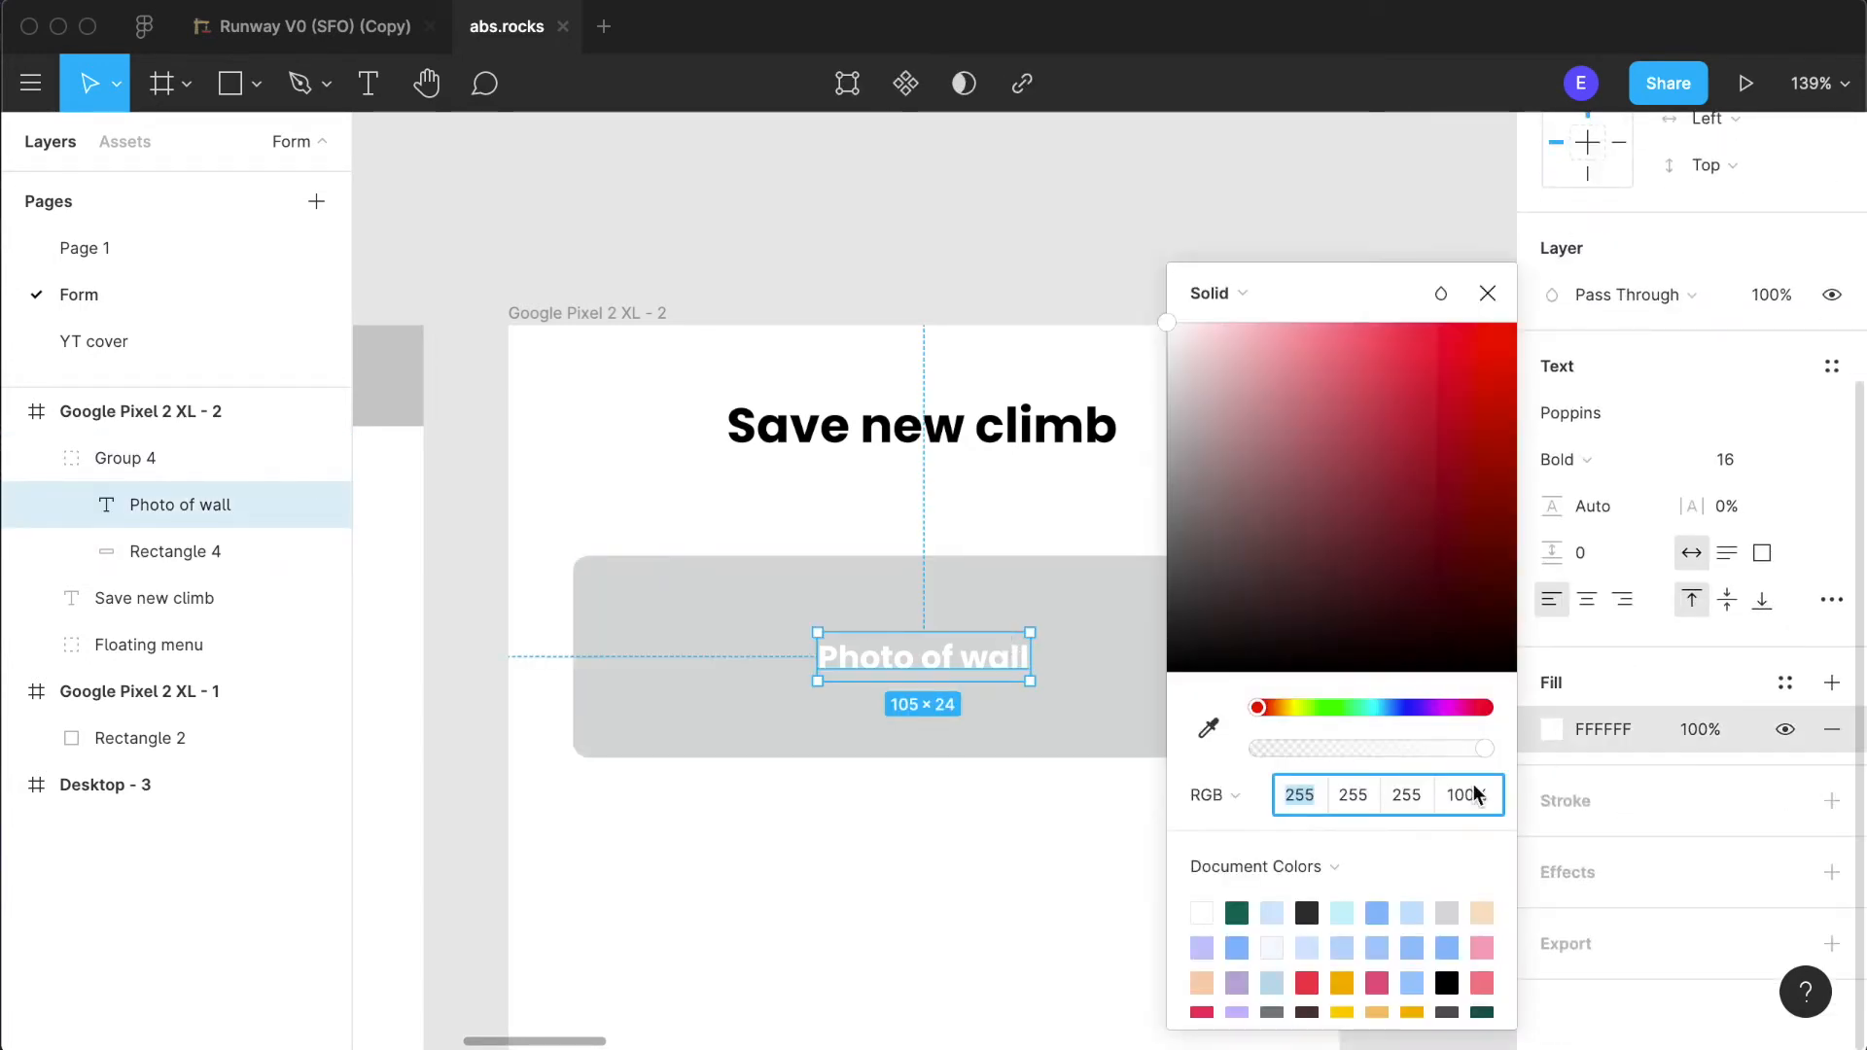
left_click(1306, 912)
left_click(970, 530)
- Apply the dark charcoal document colour to the "Save new climb" heading
left_click(966, 455)
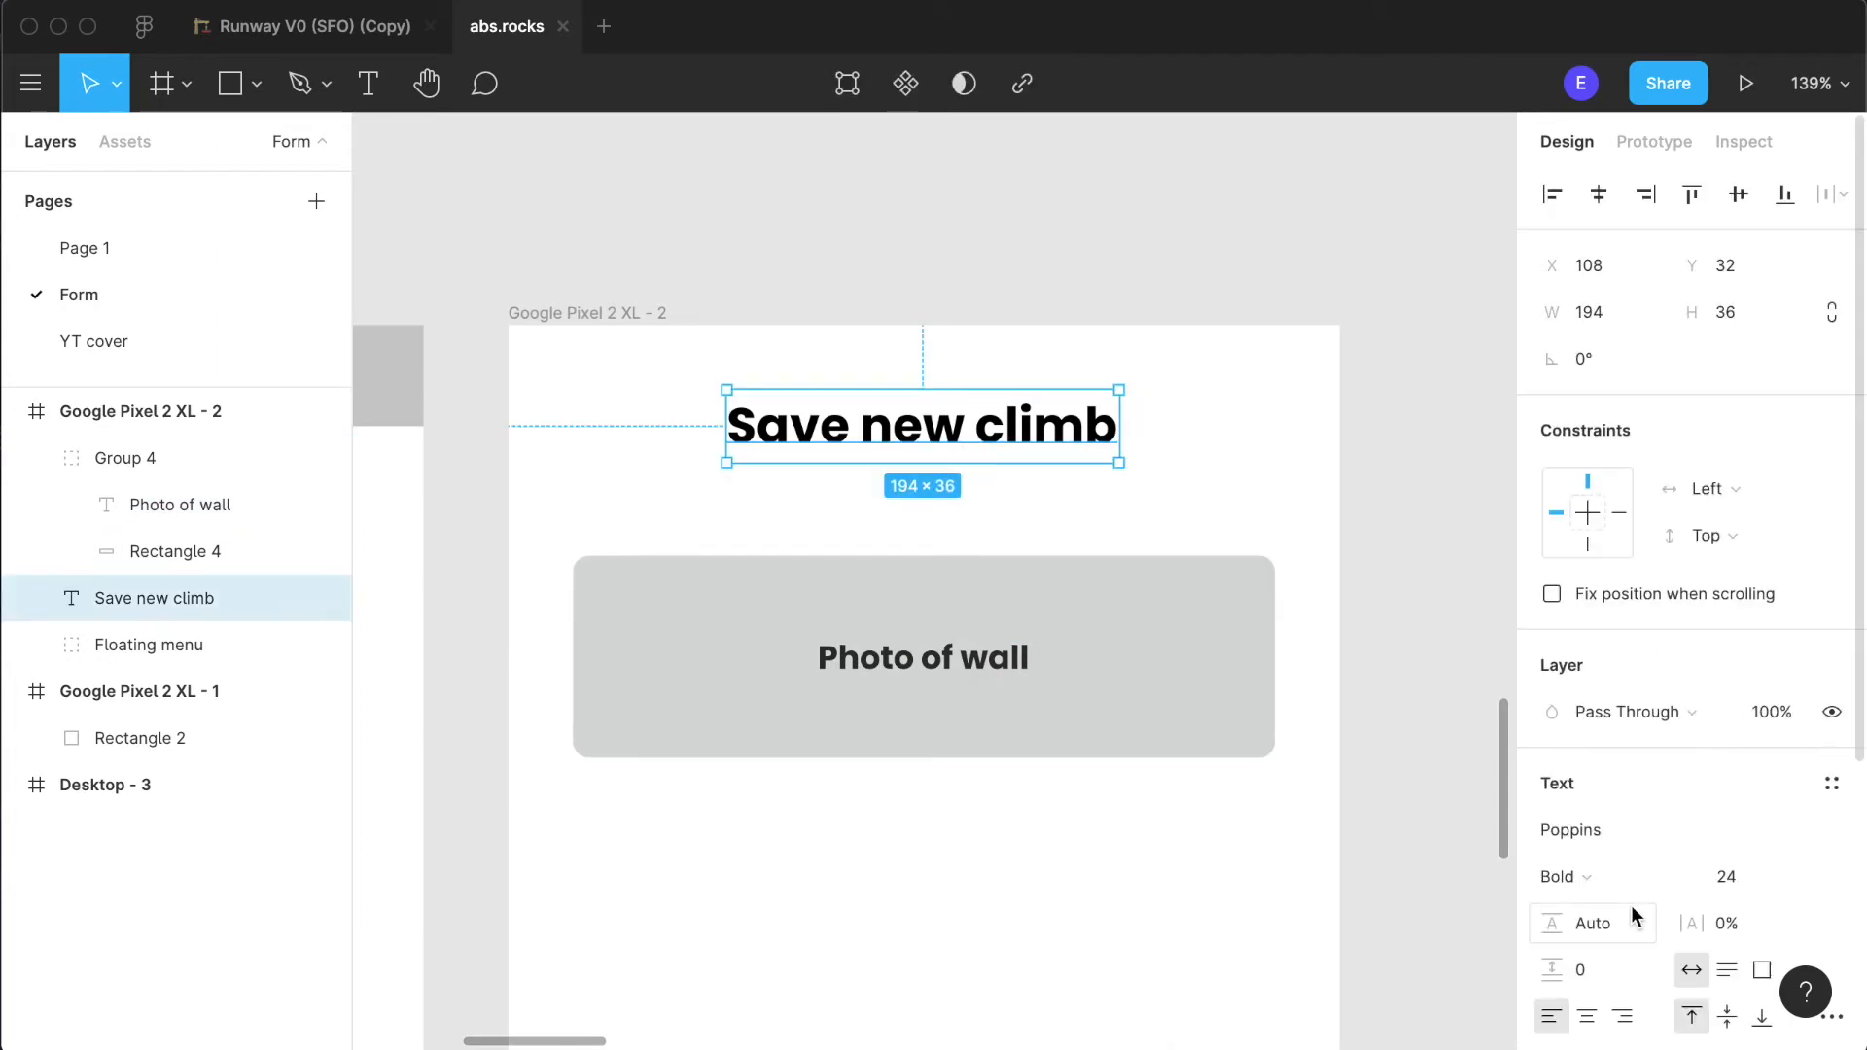
scroll(1614, 875, "down", 4)
left_click(1555, 790)
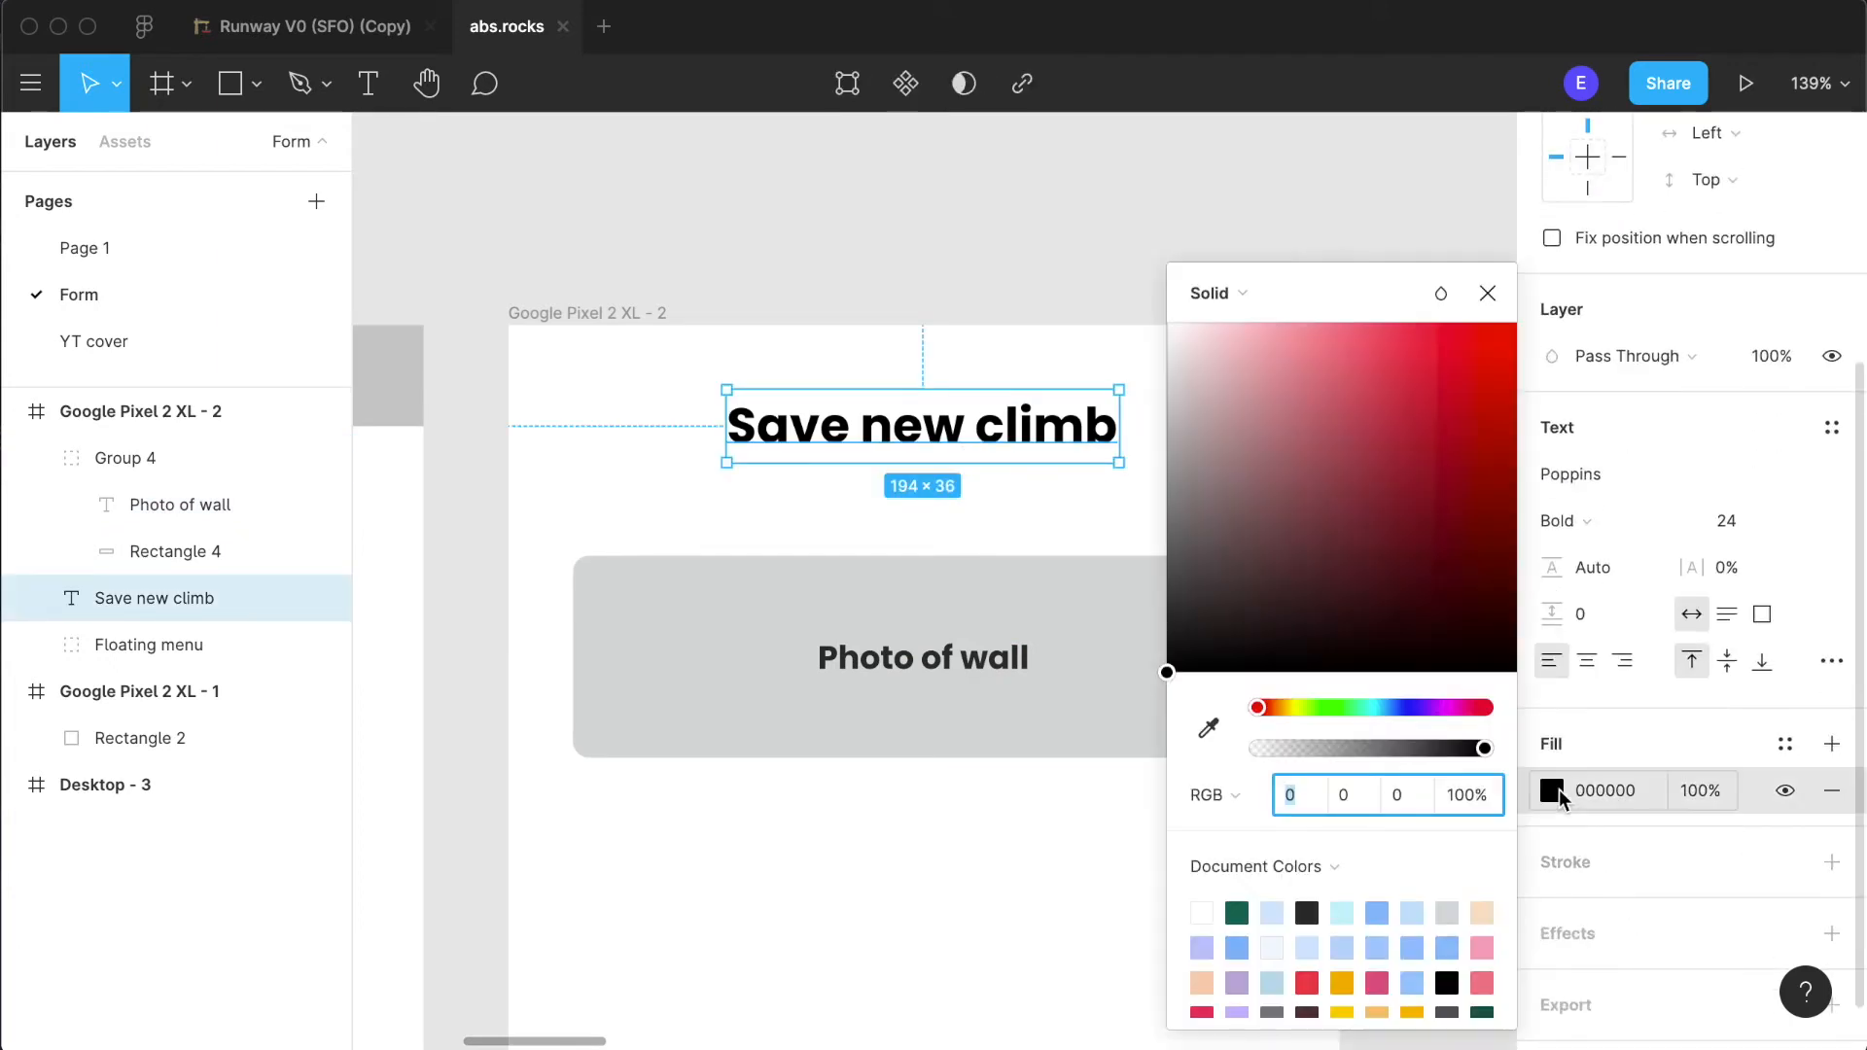
left_click(1307, 912)
left_click(1109, 850)
scroll(1111, 851, "down", 4)
scroll(1112, 851, "down", 10)
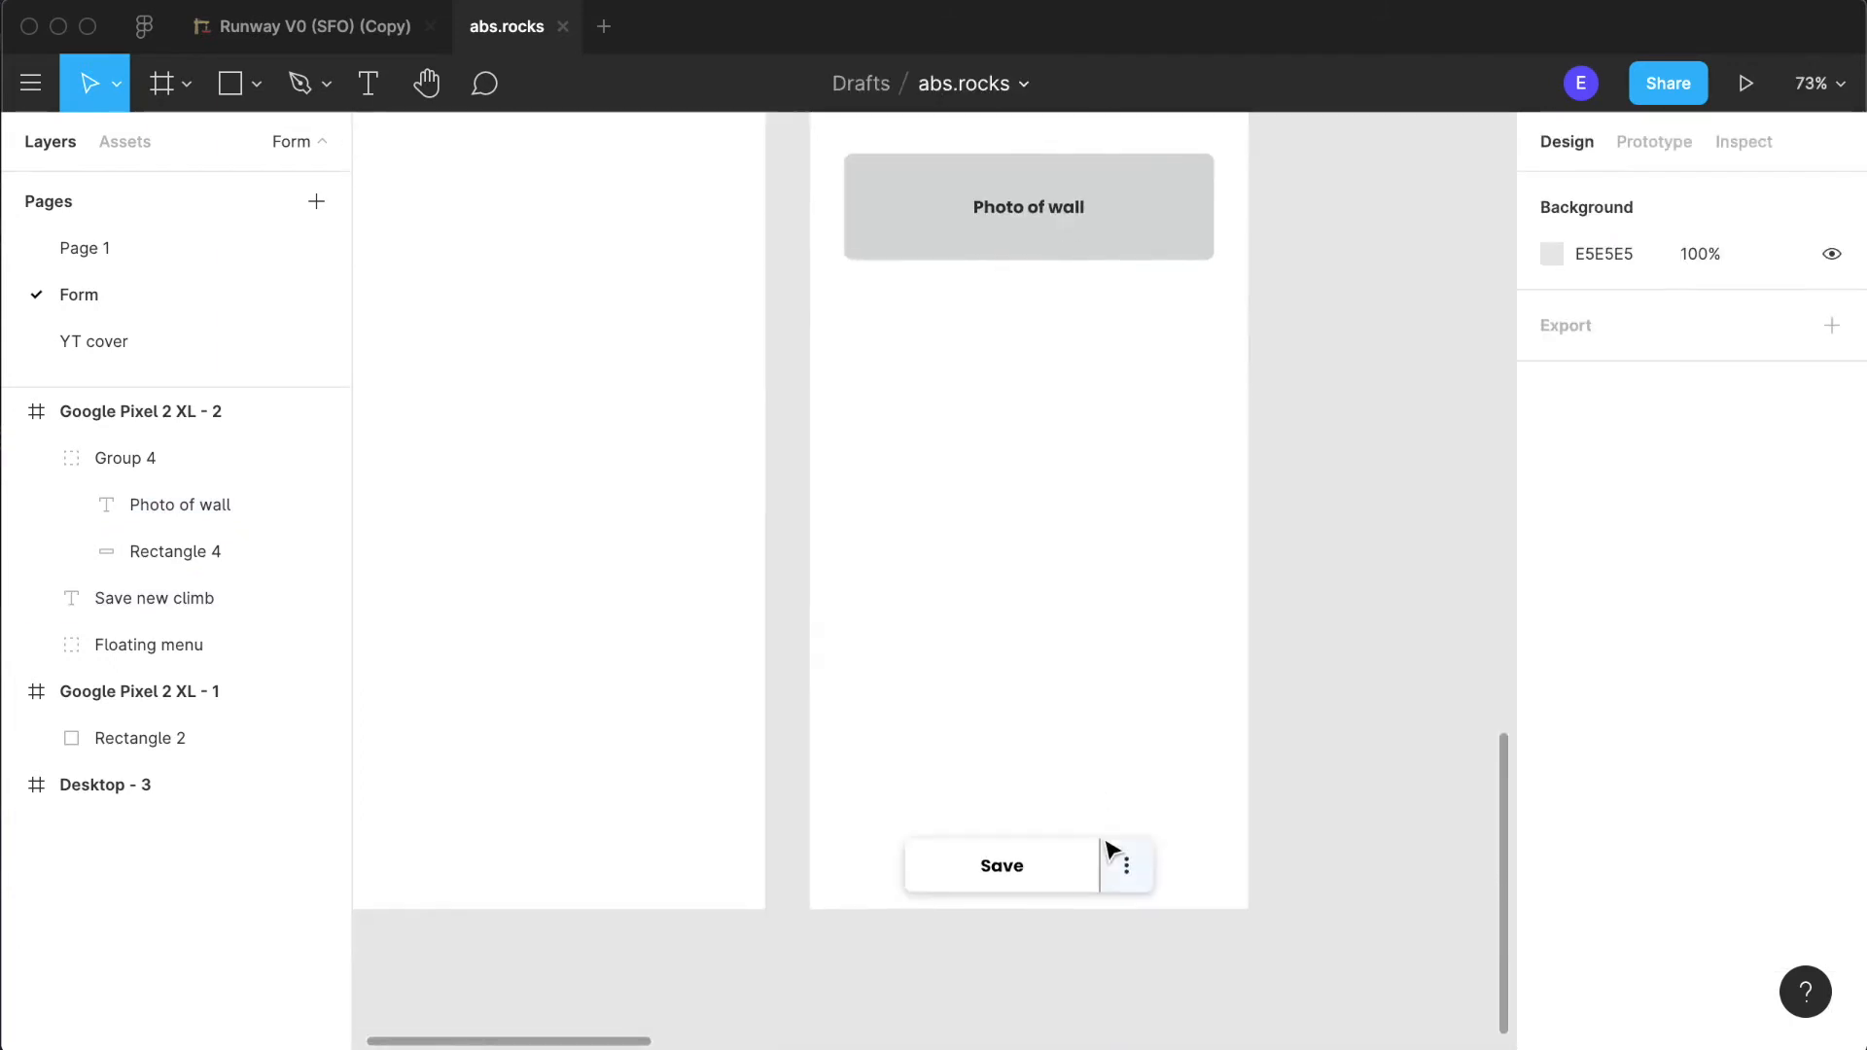
- Recolour the "Save" text in the floating menu to the same dark charcoal as the heading
left_click(1011, 678)
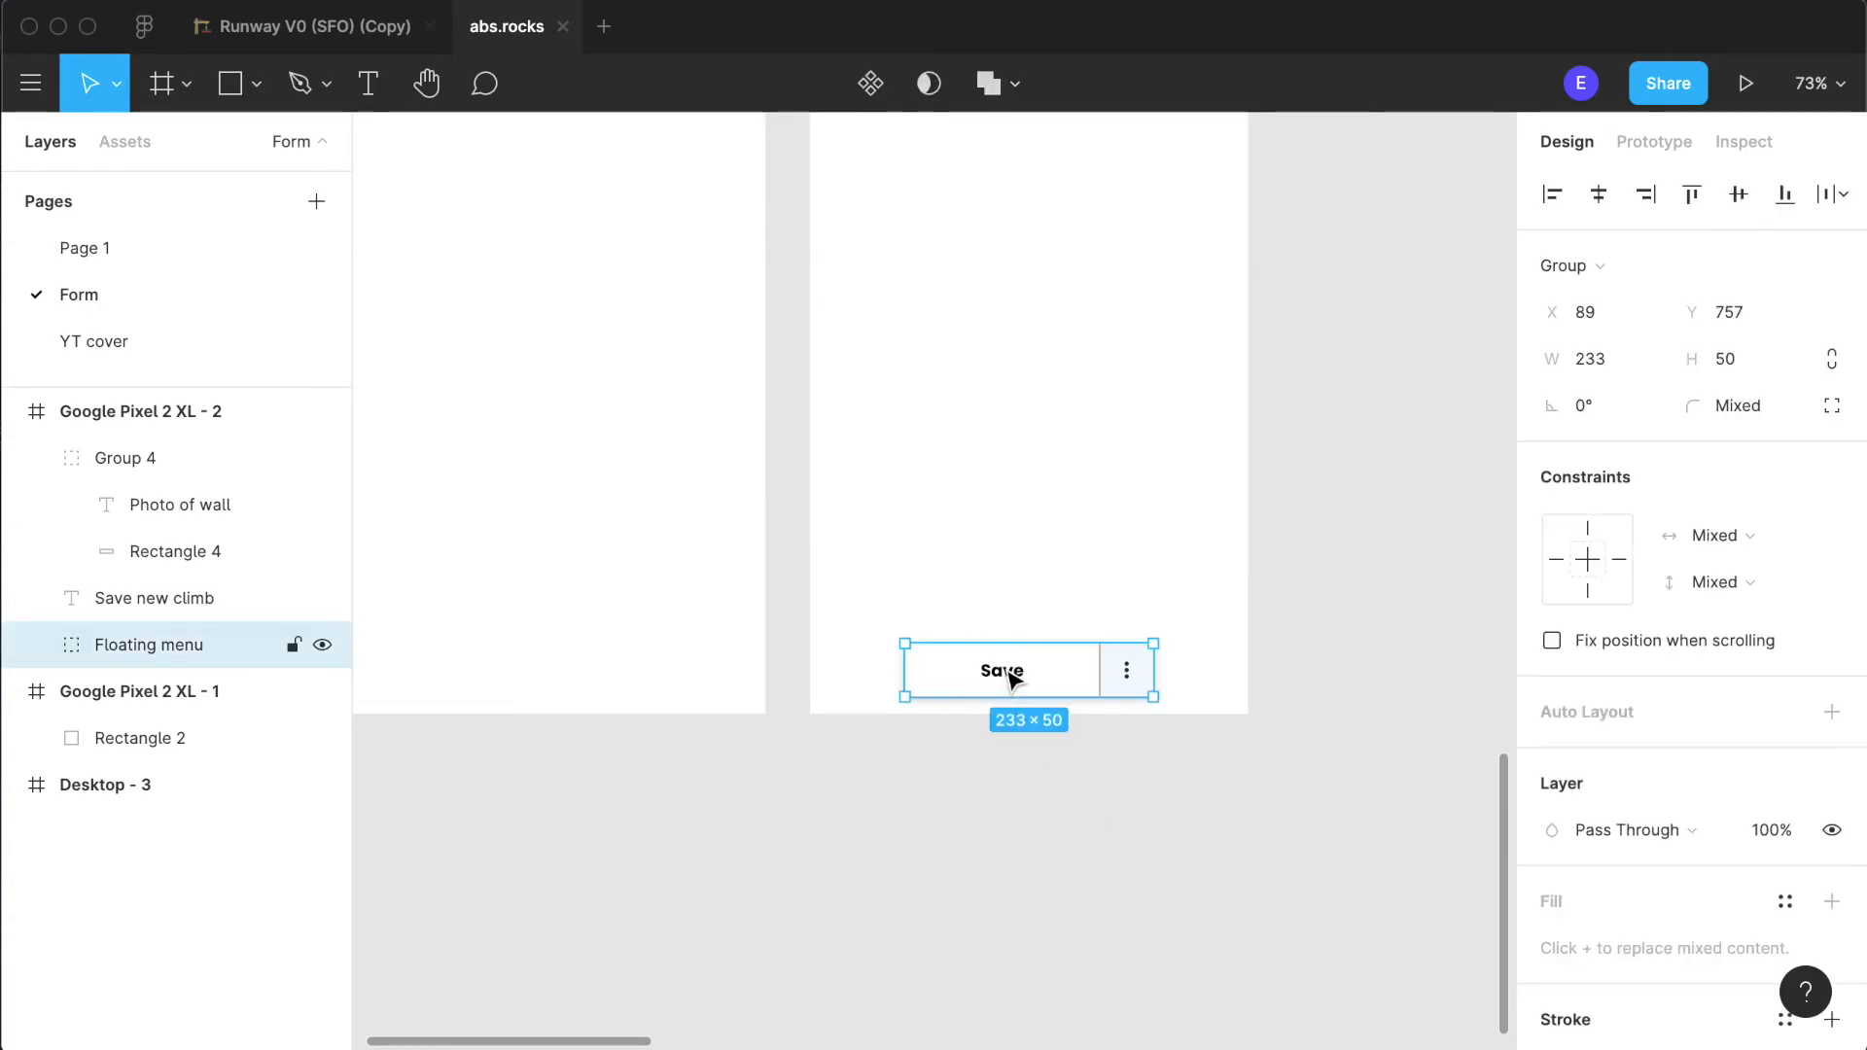
double_click(1011, 678)
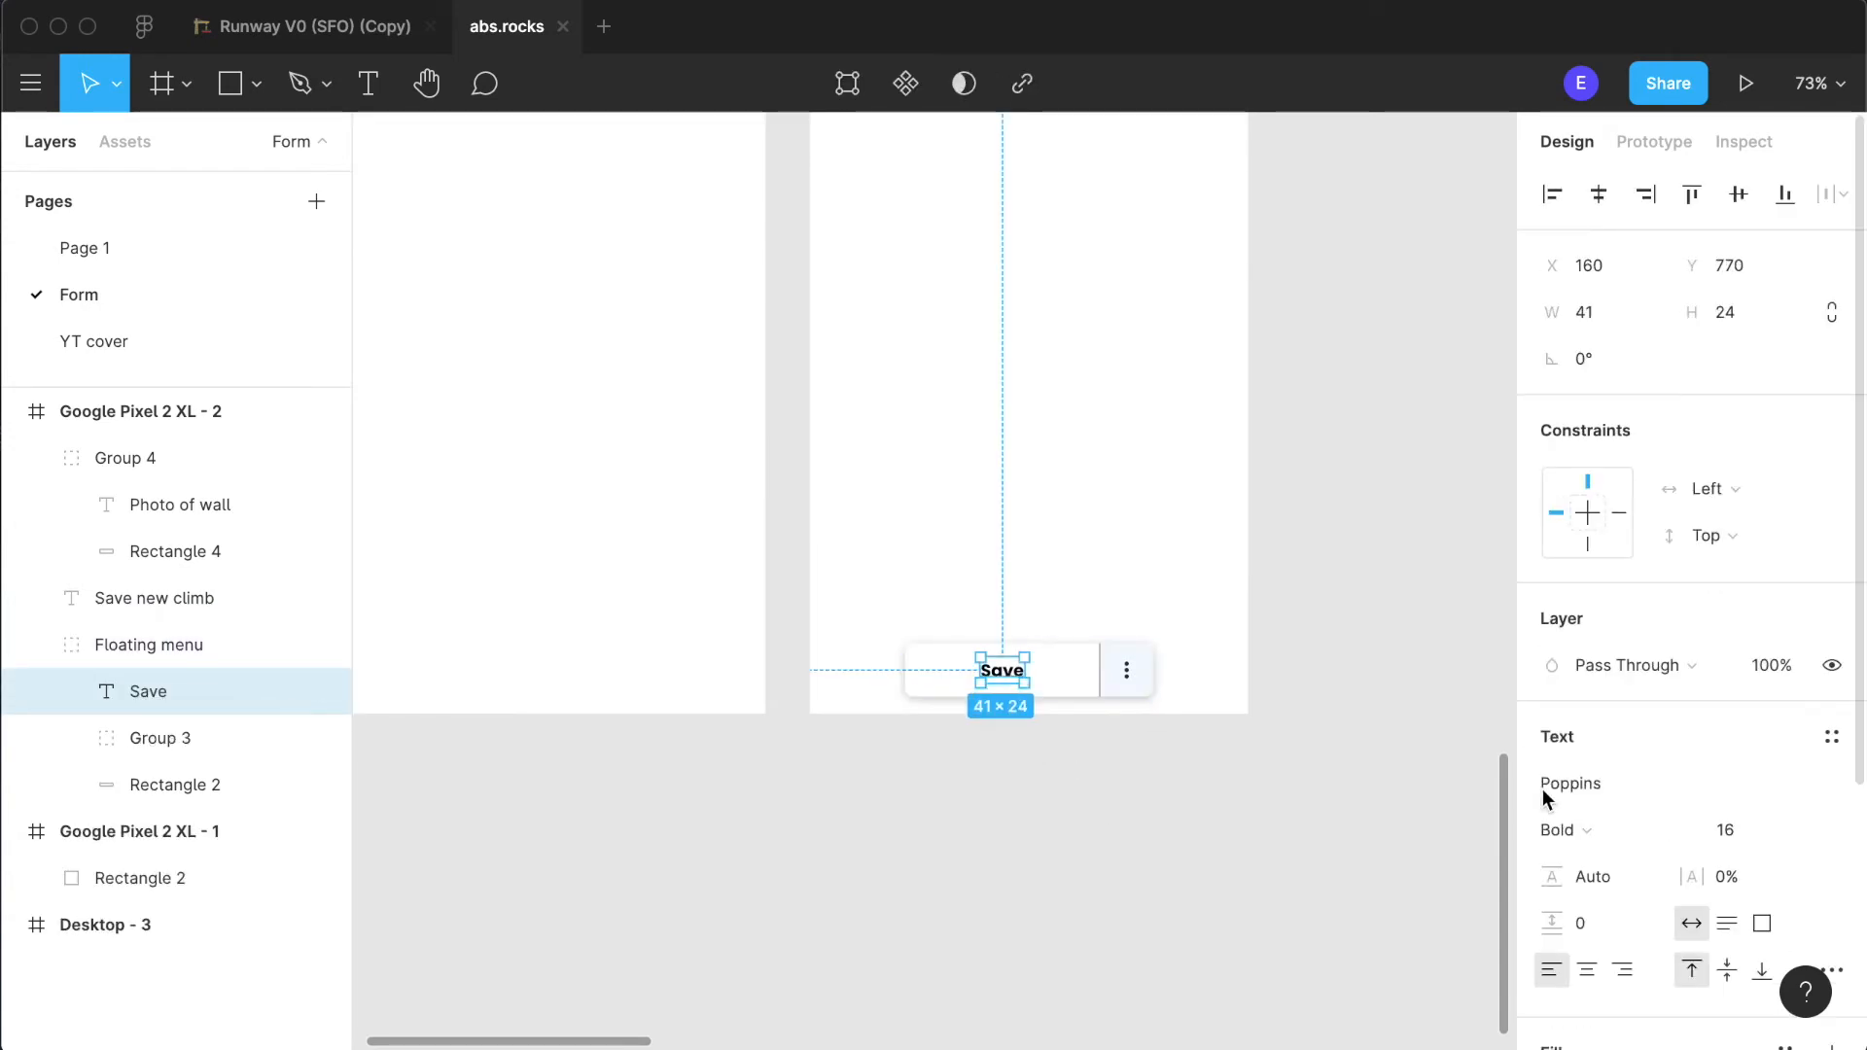
scroll(1543, 789, "down", 5)
left_click(1560, 825)
left_click(1272, 909)
left_click(1029, 917)
- Make the grey rectangle behind the "Photo of wall" label taller by extending its lower edge downward
scroll(1173, 561, "up", 3)
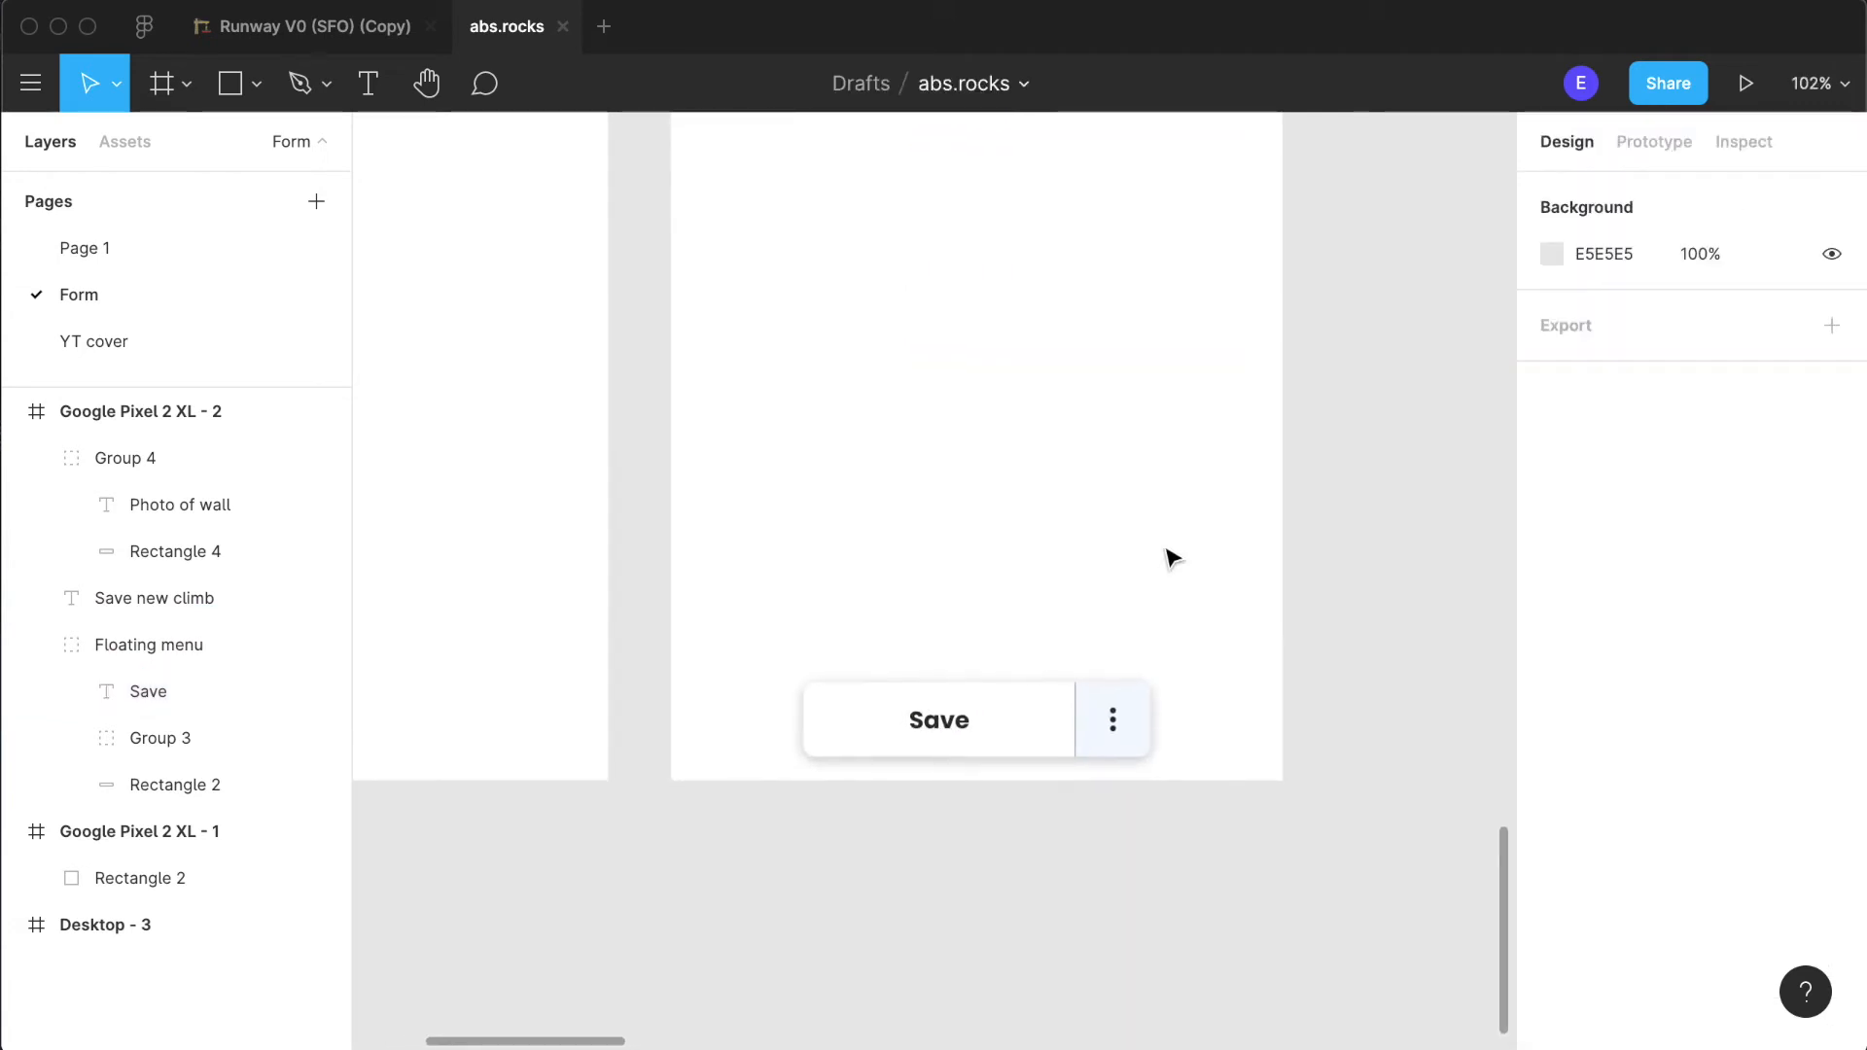
scroll(1020, 567, "up", 5)
scroll(1023, 566, "up", 5)
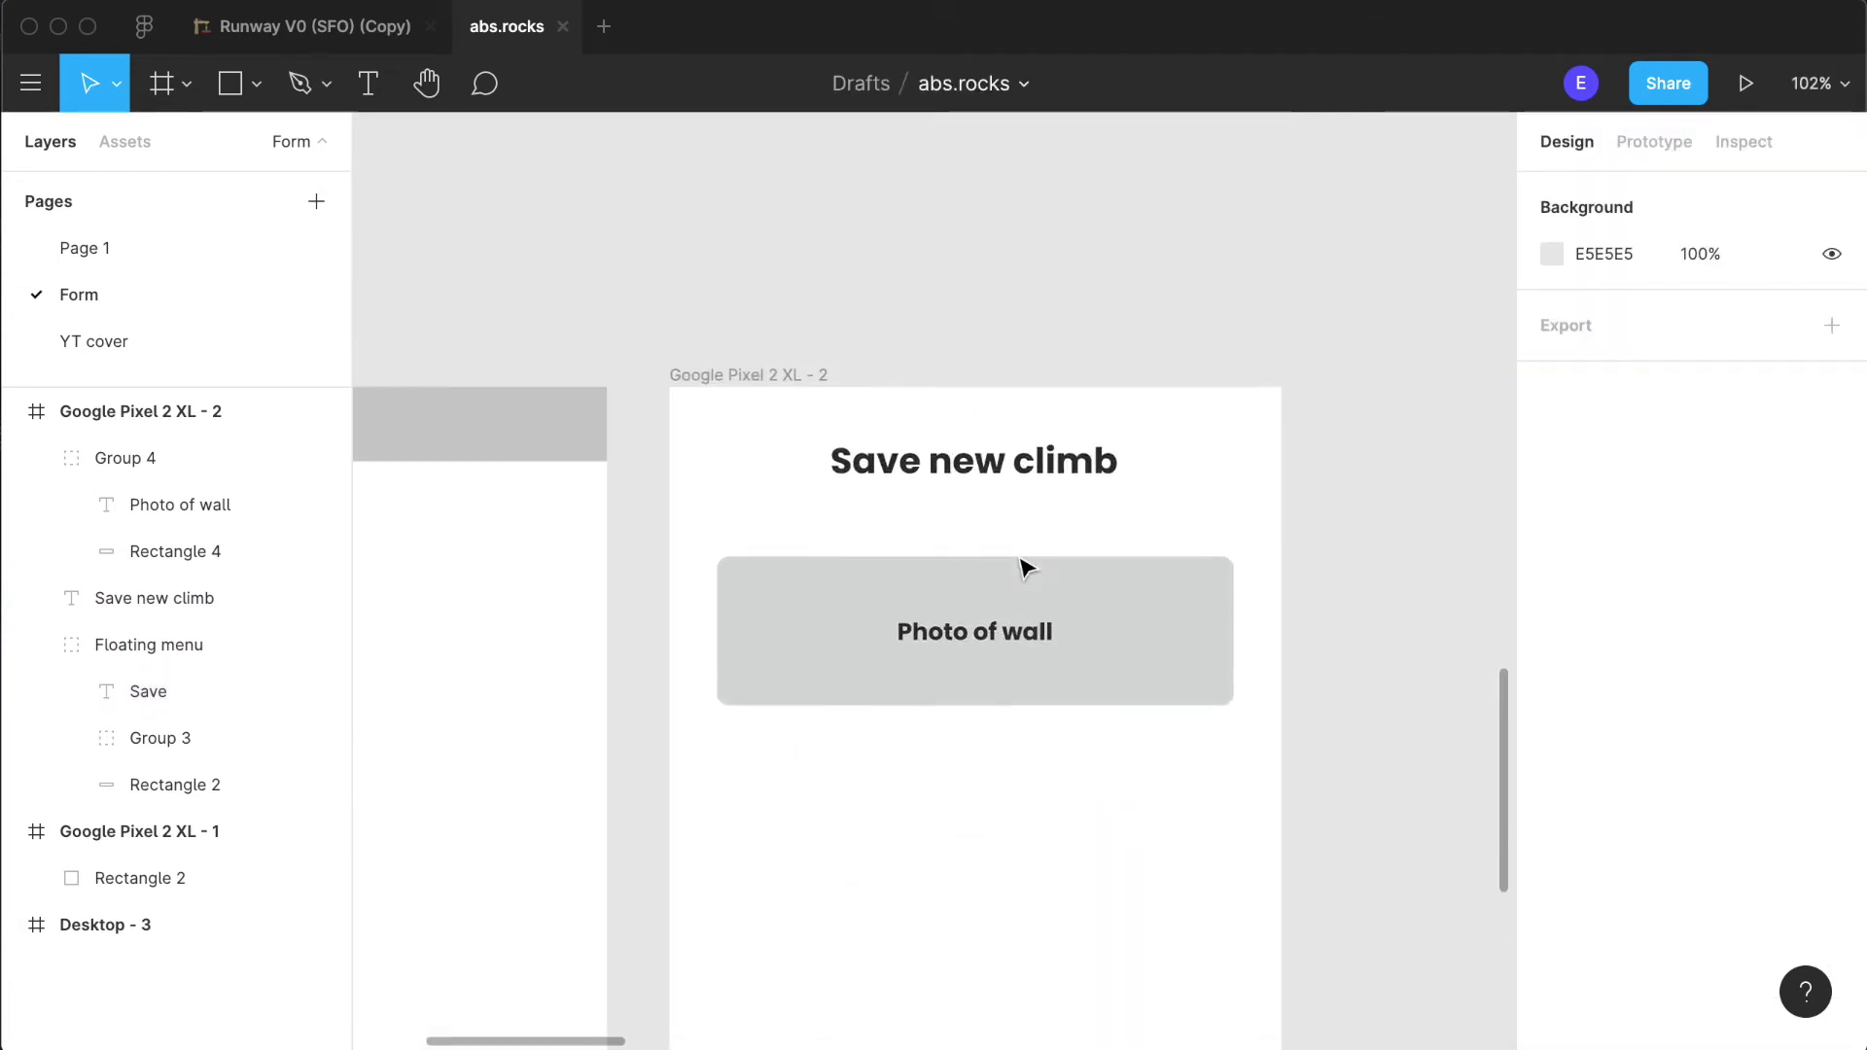
scroll(1021, 567, "down", 1)
scroll(929, 924, "down", 2)
left_click(1146, 483)
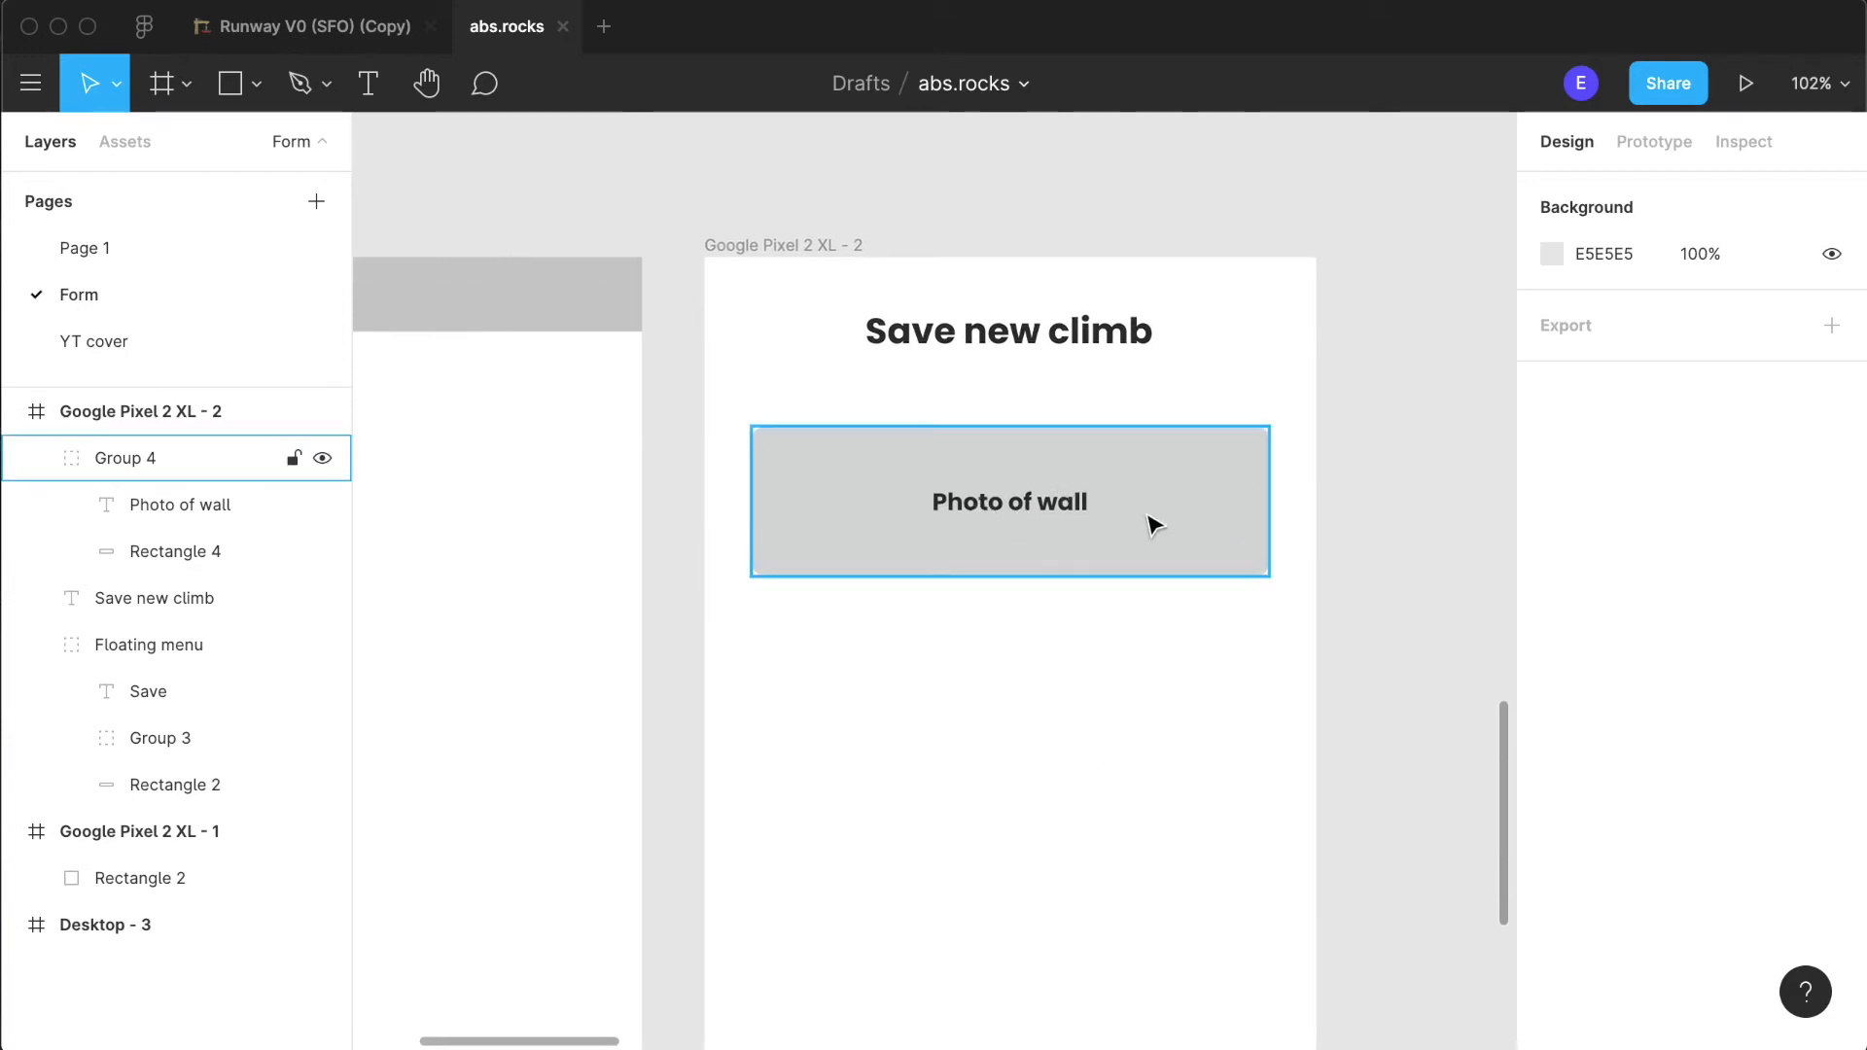
double_click(1149, 516)
left_click_drag(1048, 569, 1048, 638)
left_click(1099, 821)
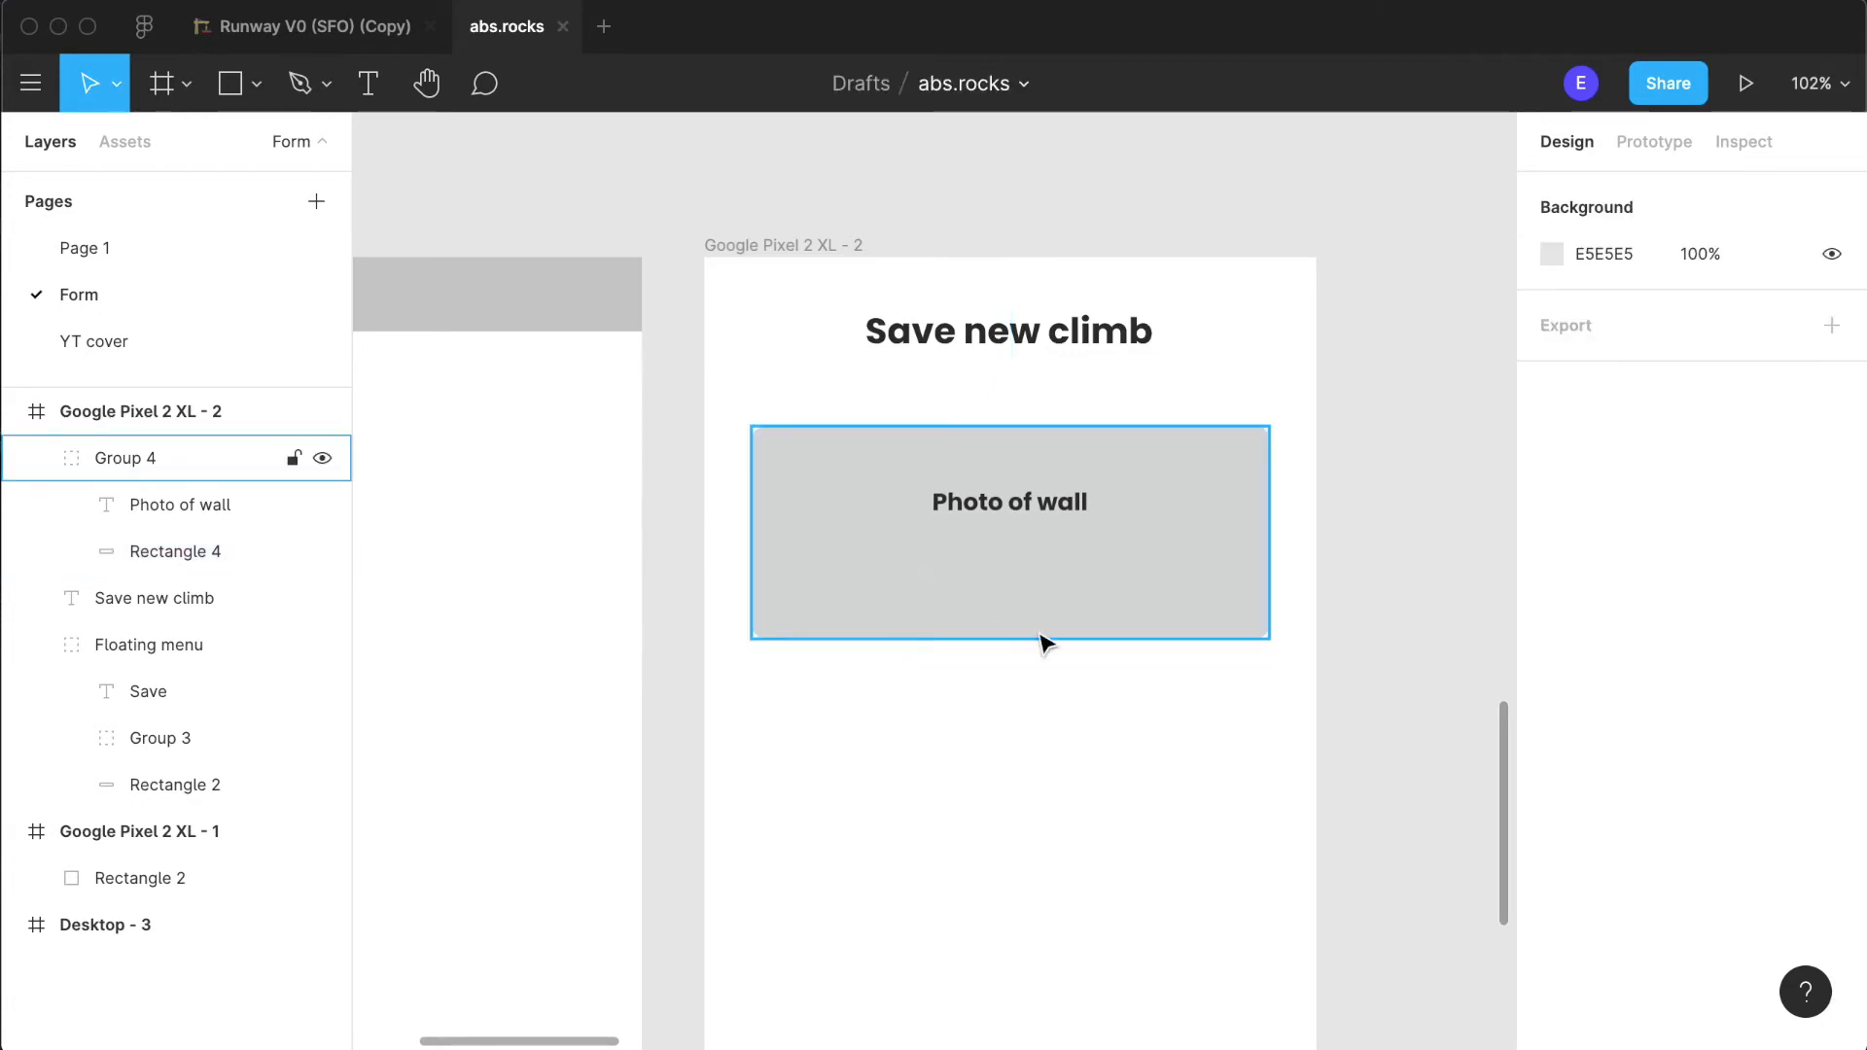
- Add a grey rectangle below the photo area and resize it to about 170 × 38
left_click(230, 94)
left_click(1095, 834)
left_click_drag(1109, 854, 932, 815)
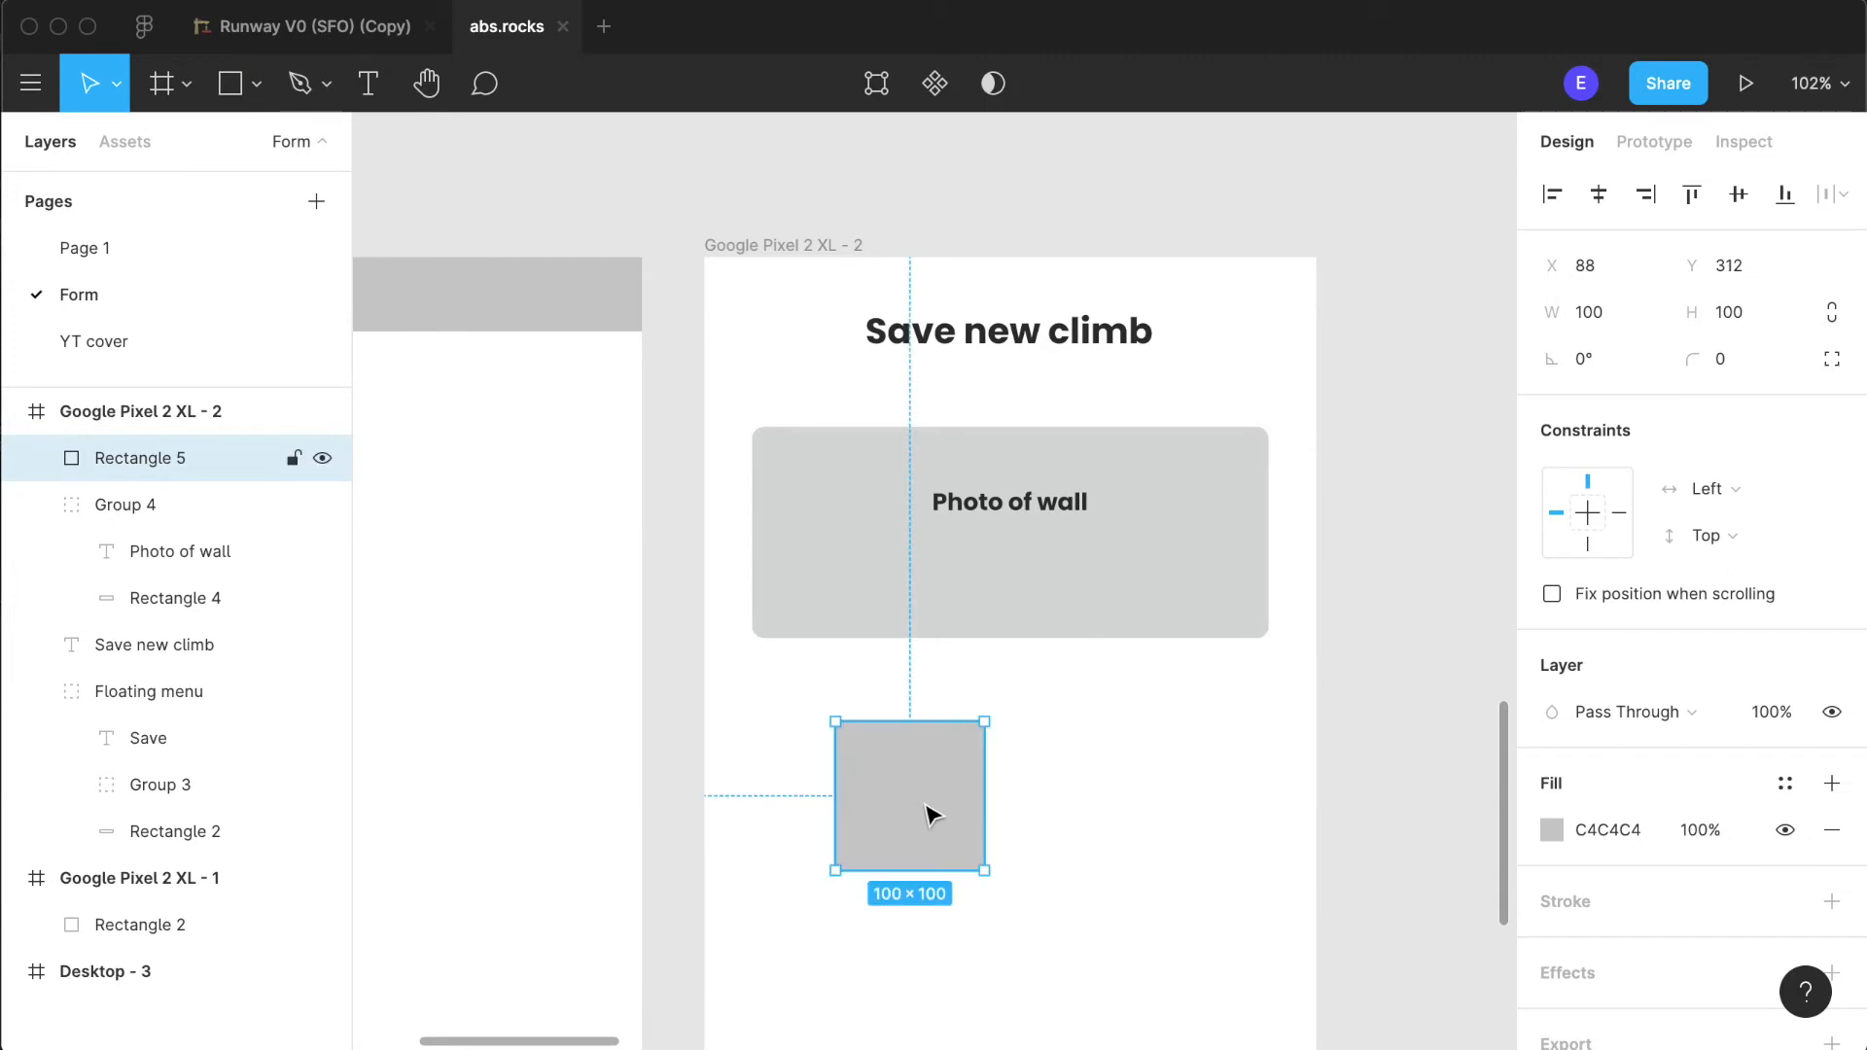
left_click_drag(929, 722, 1083, 843)
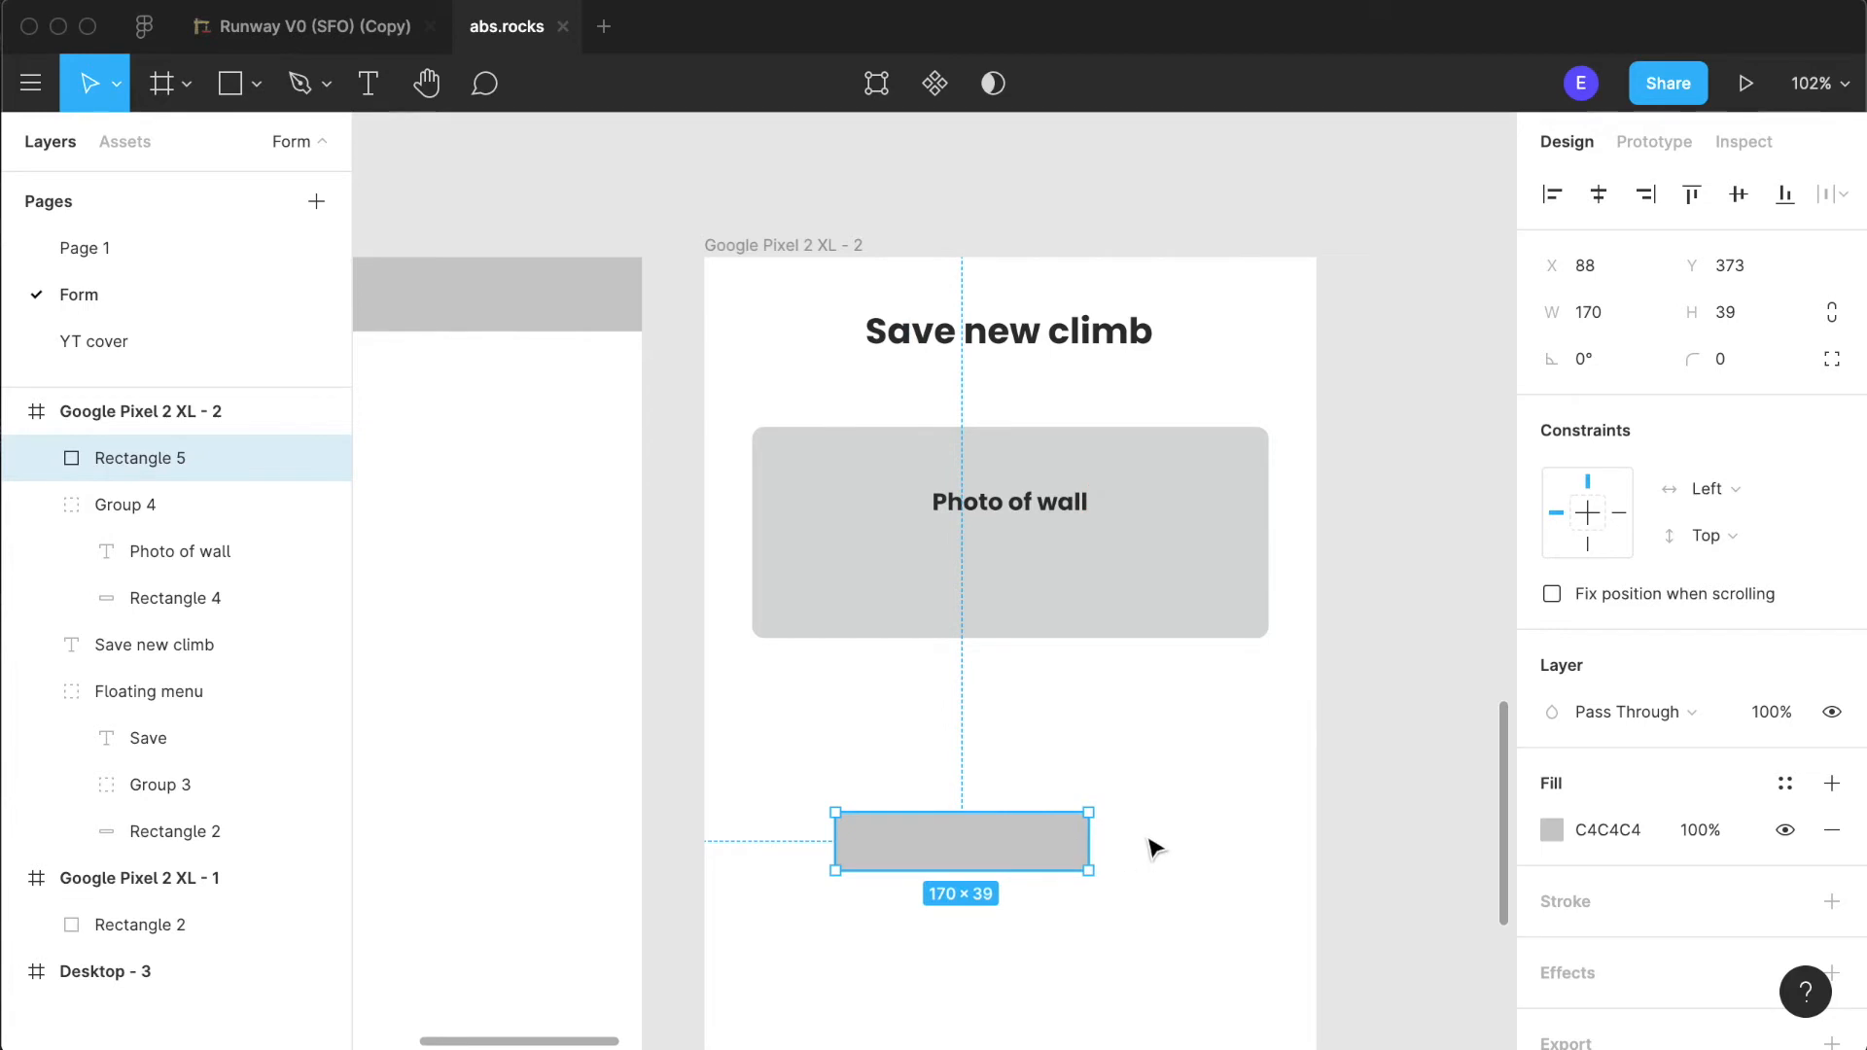
left_click_drag(967, 806, 969, 813)
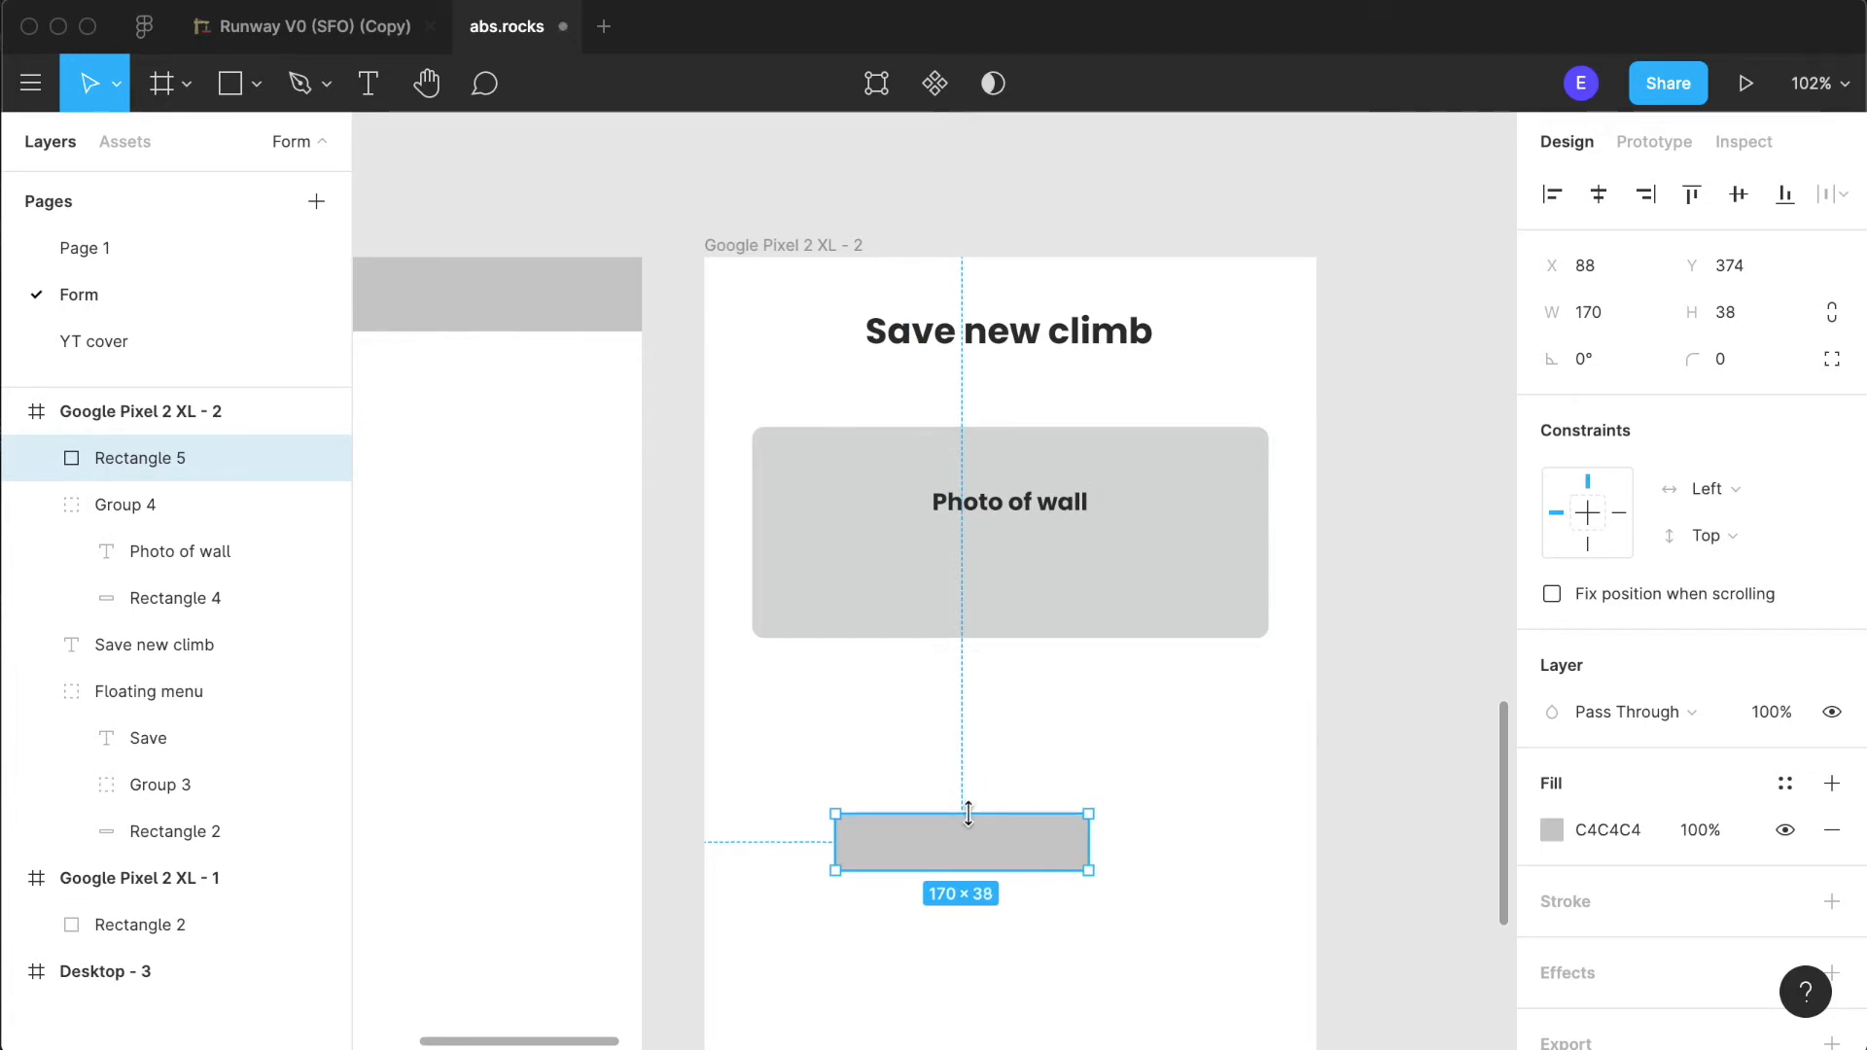
- Round the corners of the small grey rectangle below the photo area with a radius of 4
left_click(1028, 852)
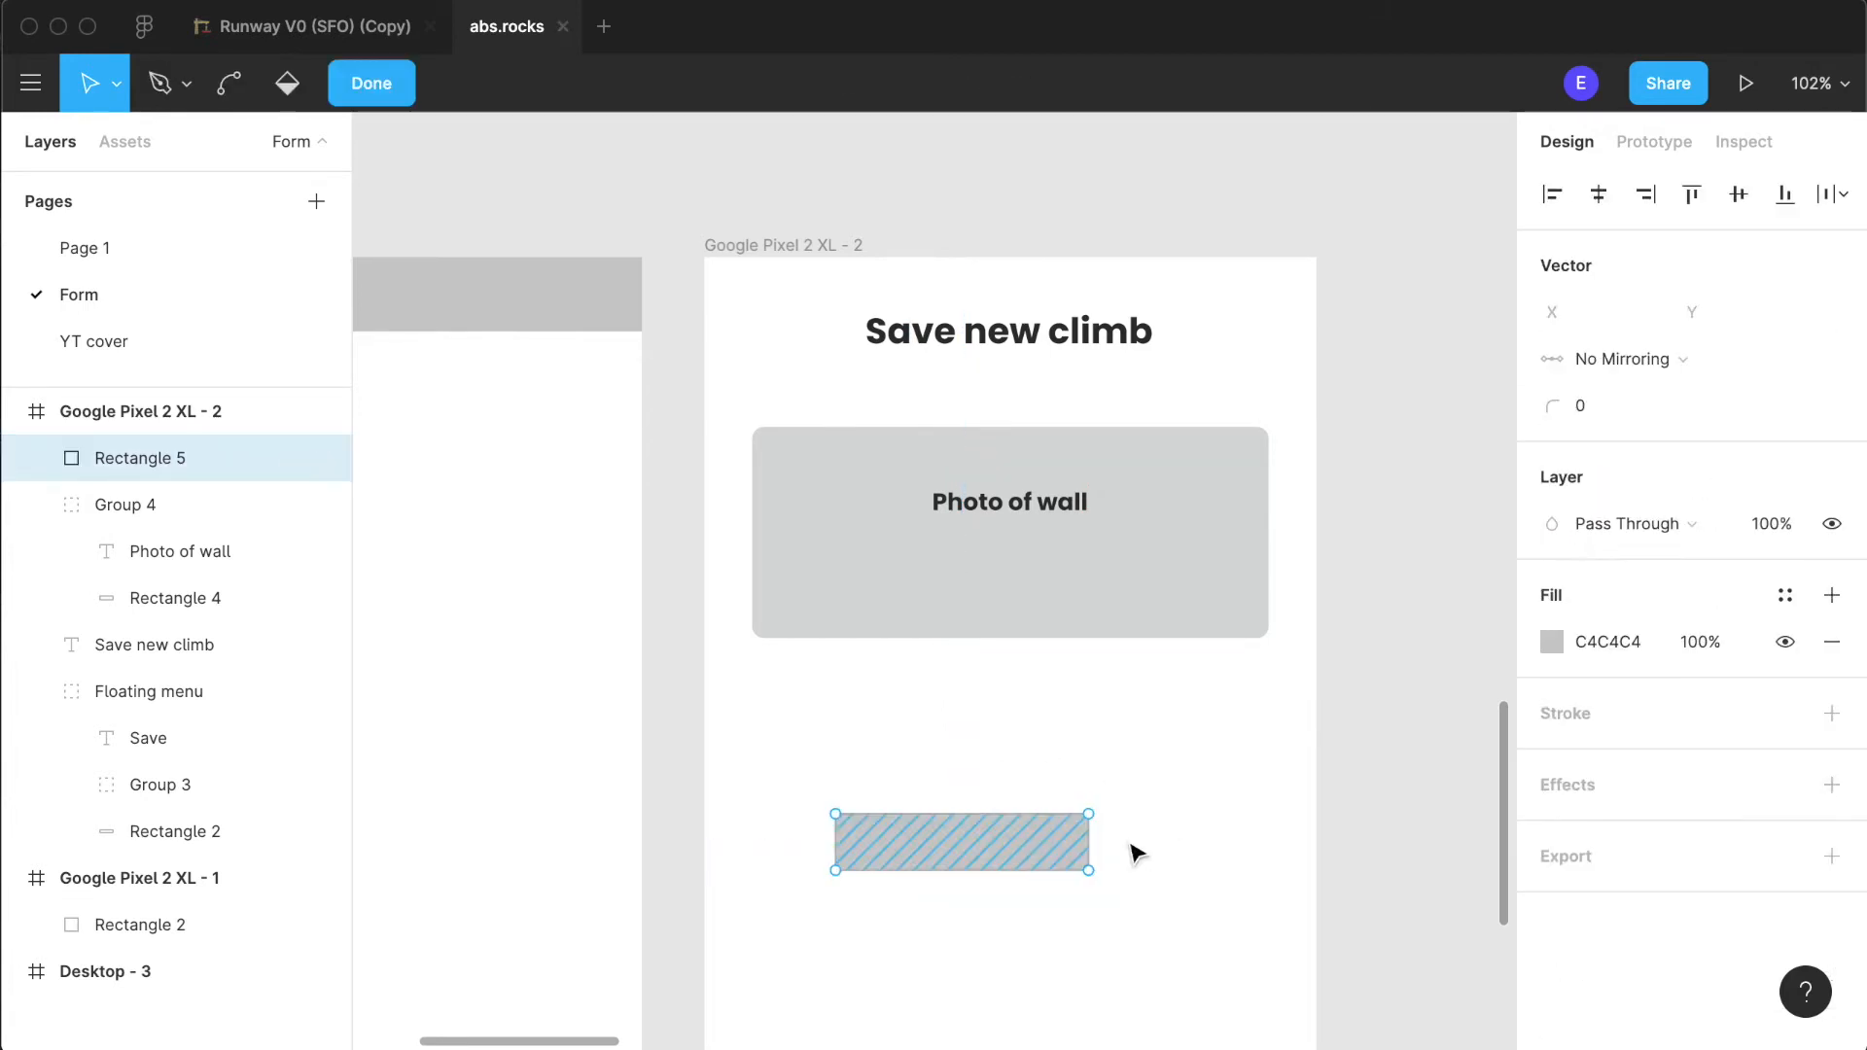
left_click(1197, 850)
left_click(1059, 847)
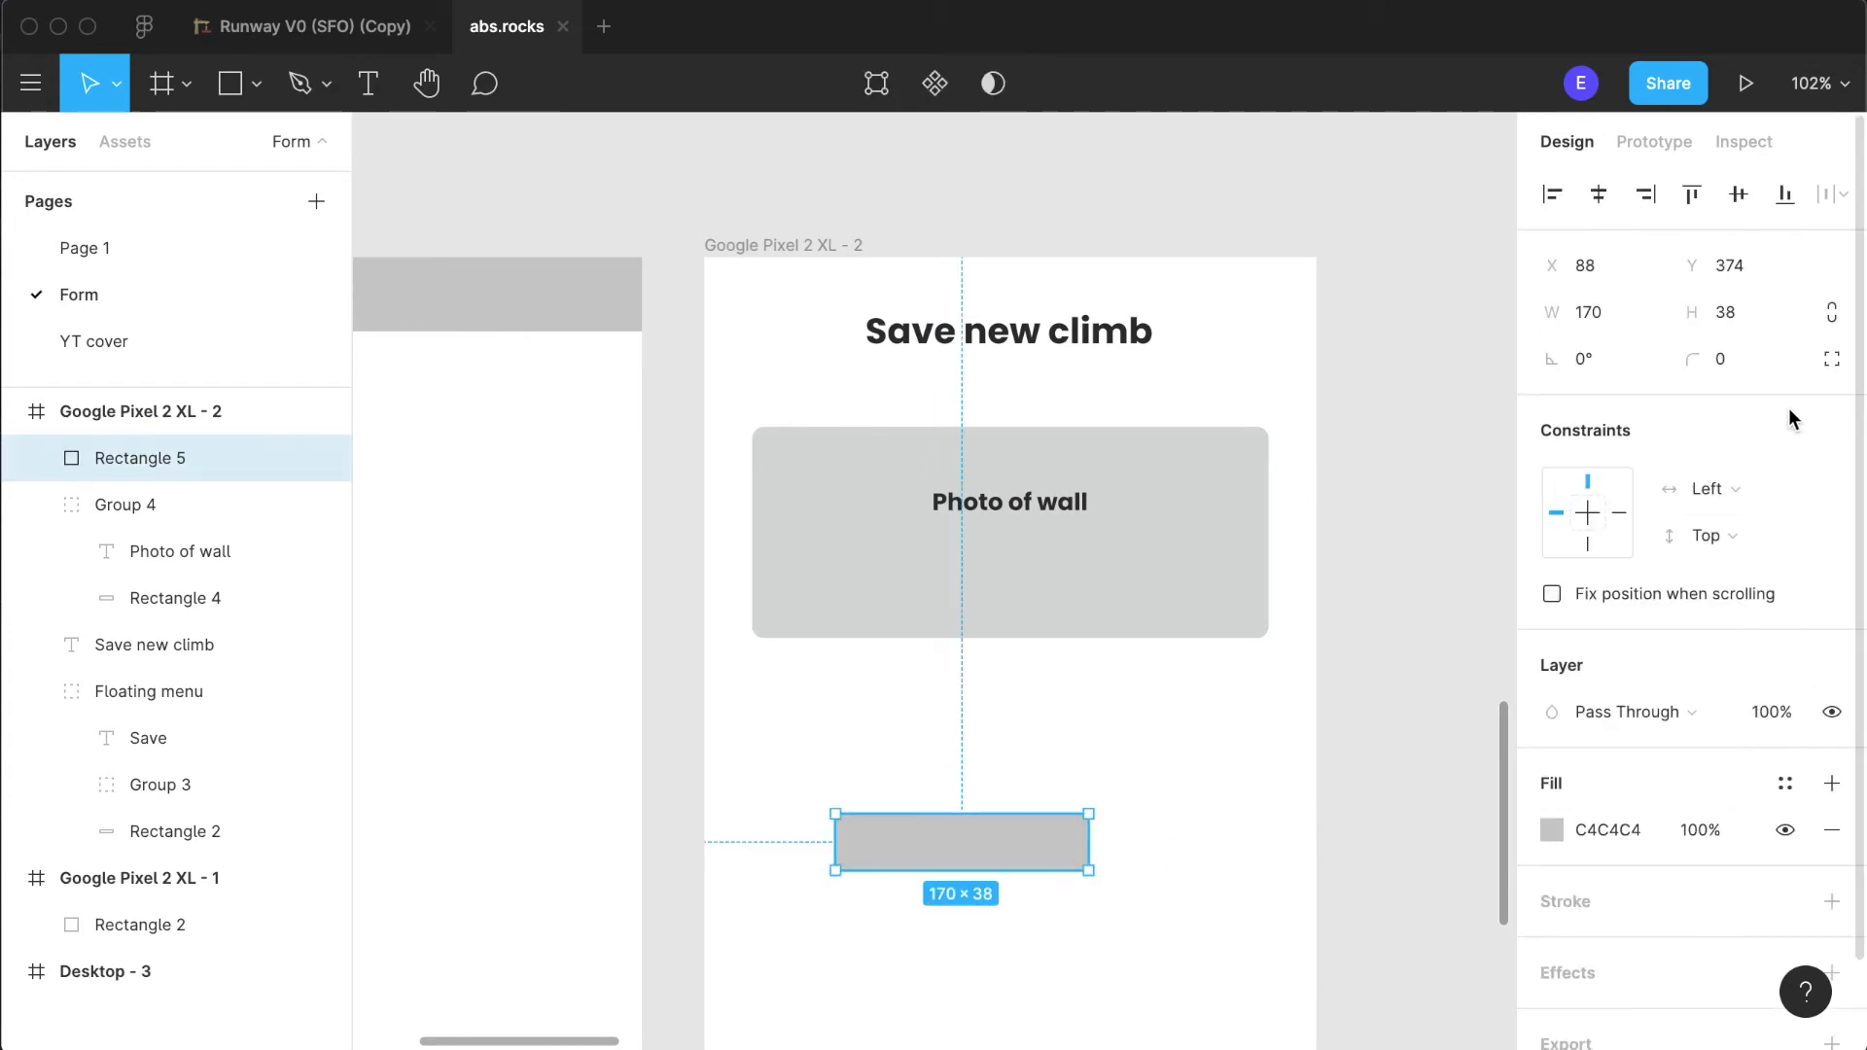
type("4")
left_click(1128, 744)
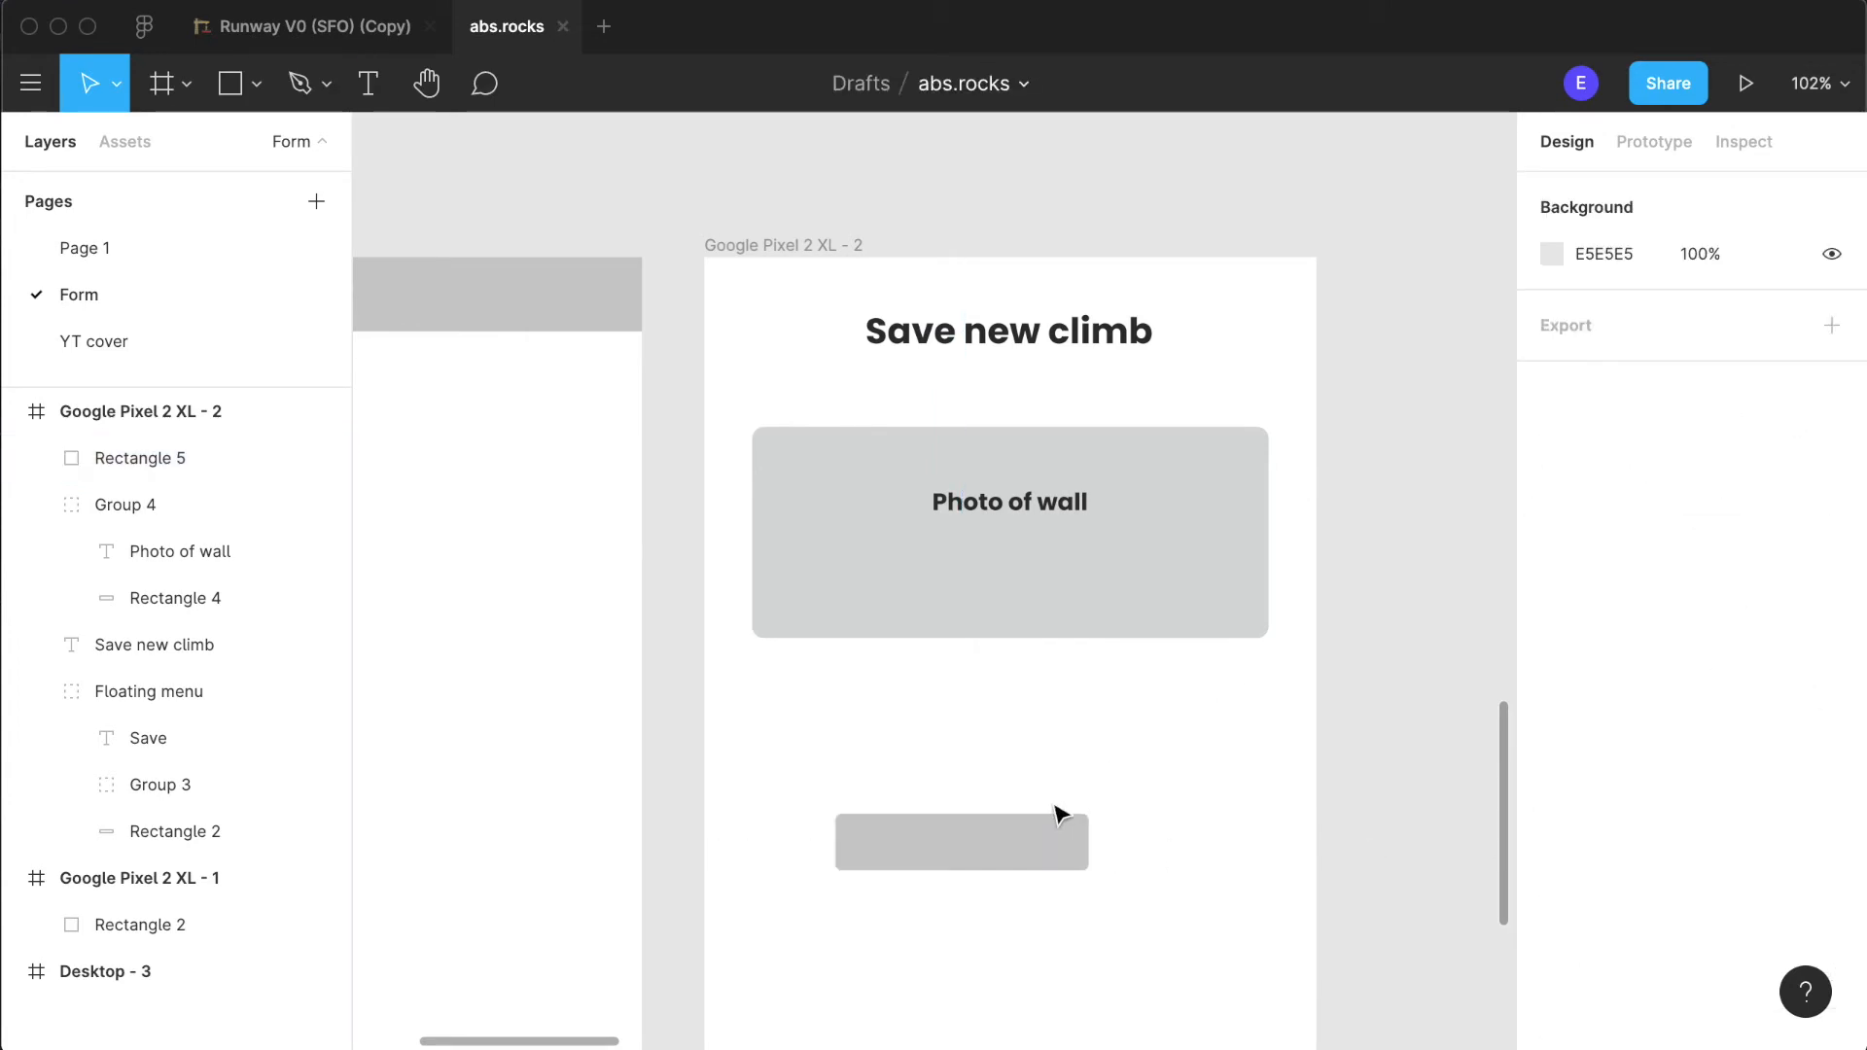
- Centre the small grey rectangle below the "Photo of wall" label and move its layer into the photo group, above the background rectangle
left_click_drag(967, 854, 1015, 589)
left_click(1020, 826)
left_click(1017, 587)
key("alt")
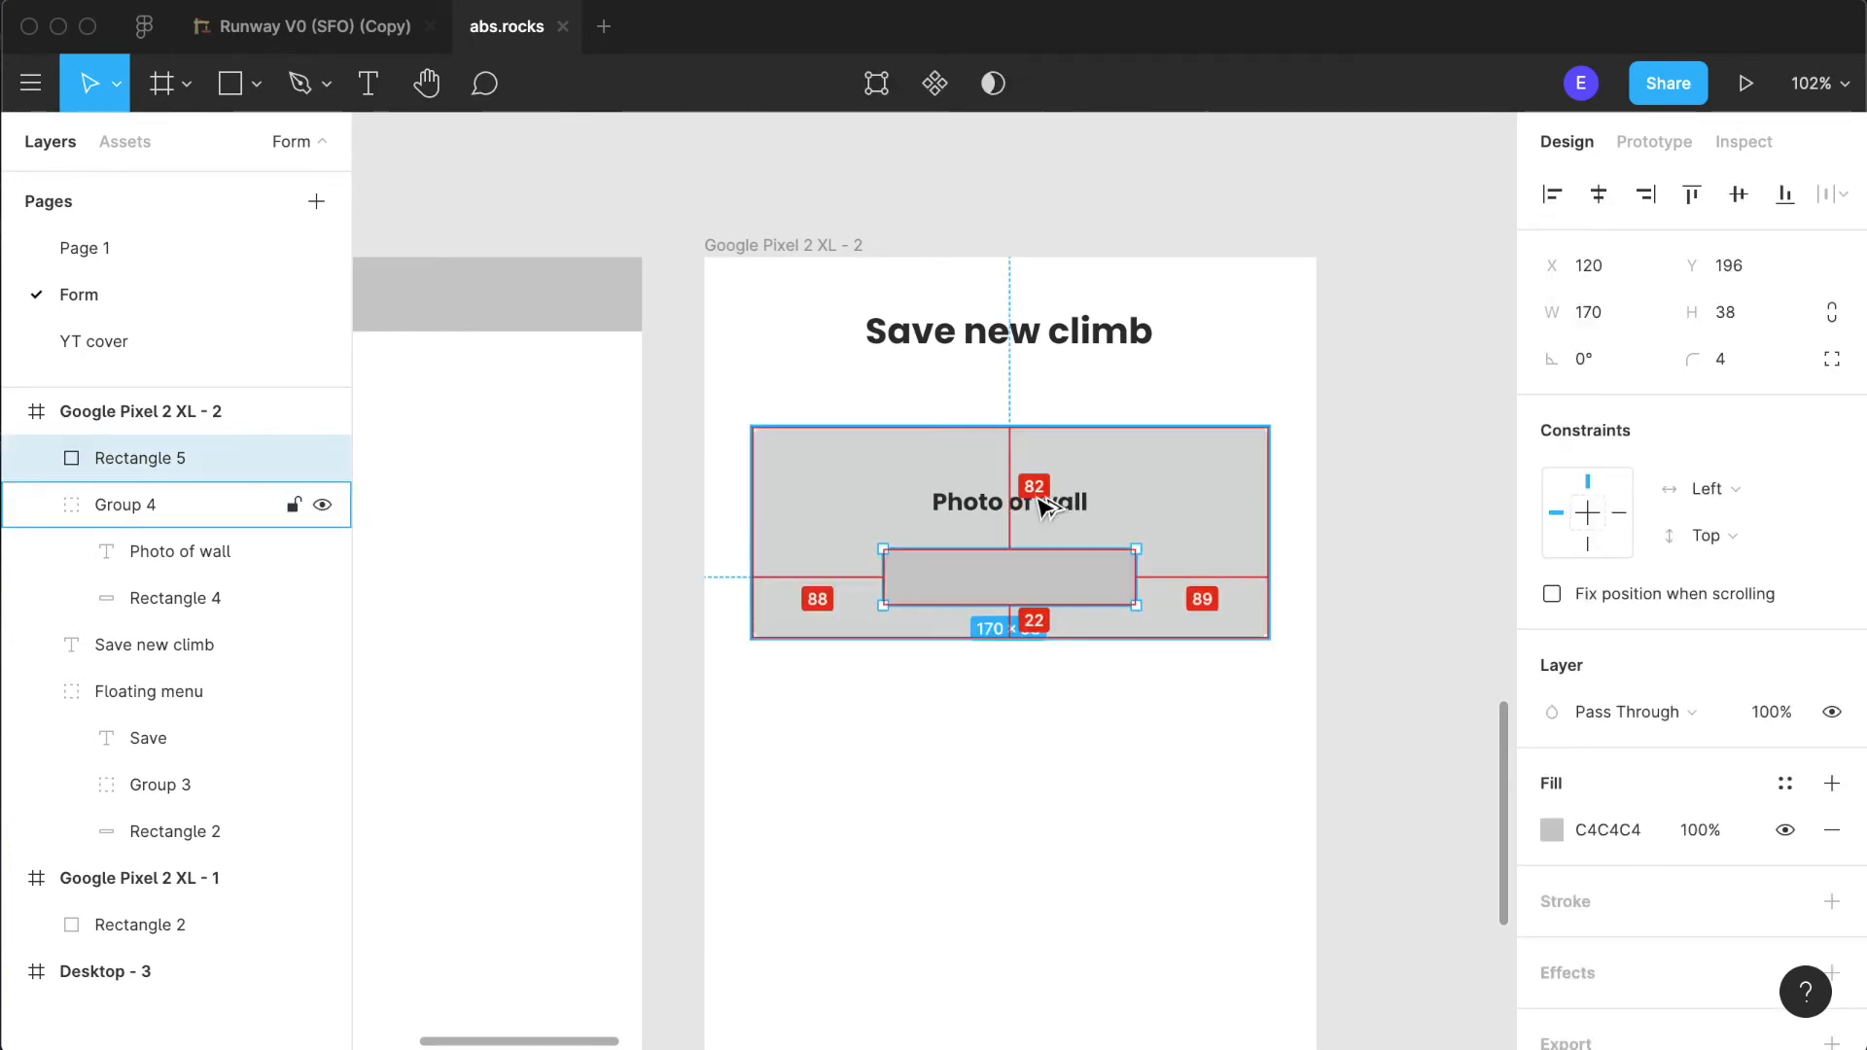
scroll(1045, 505, "up", 3)
left_click_drag(125, 465, 166, 564)
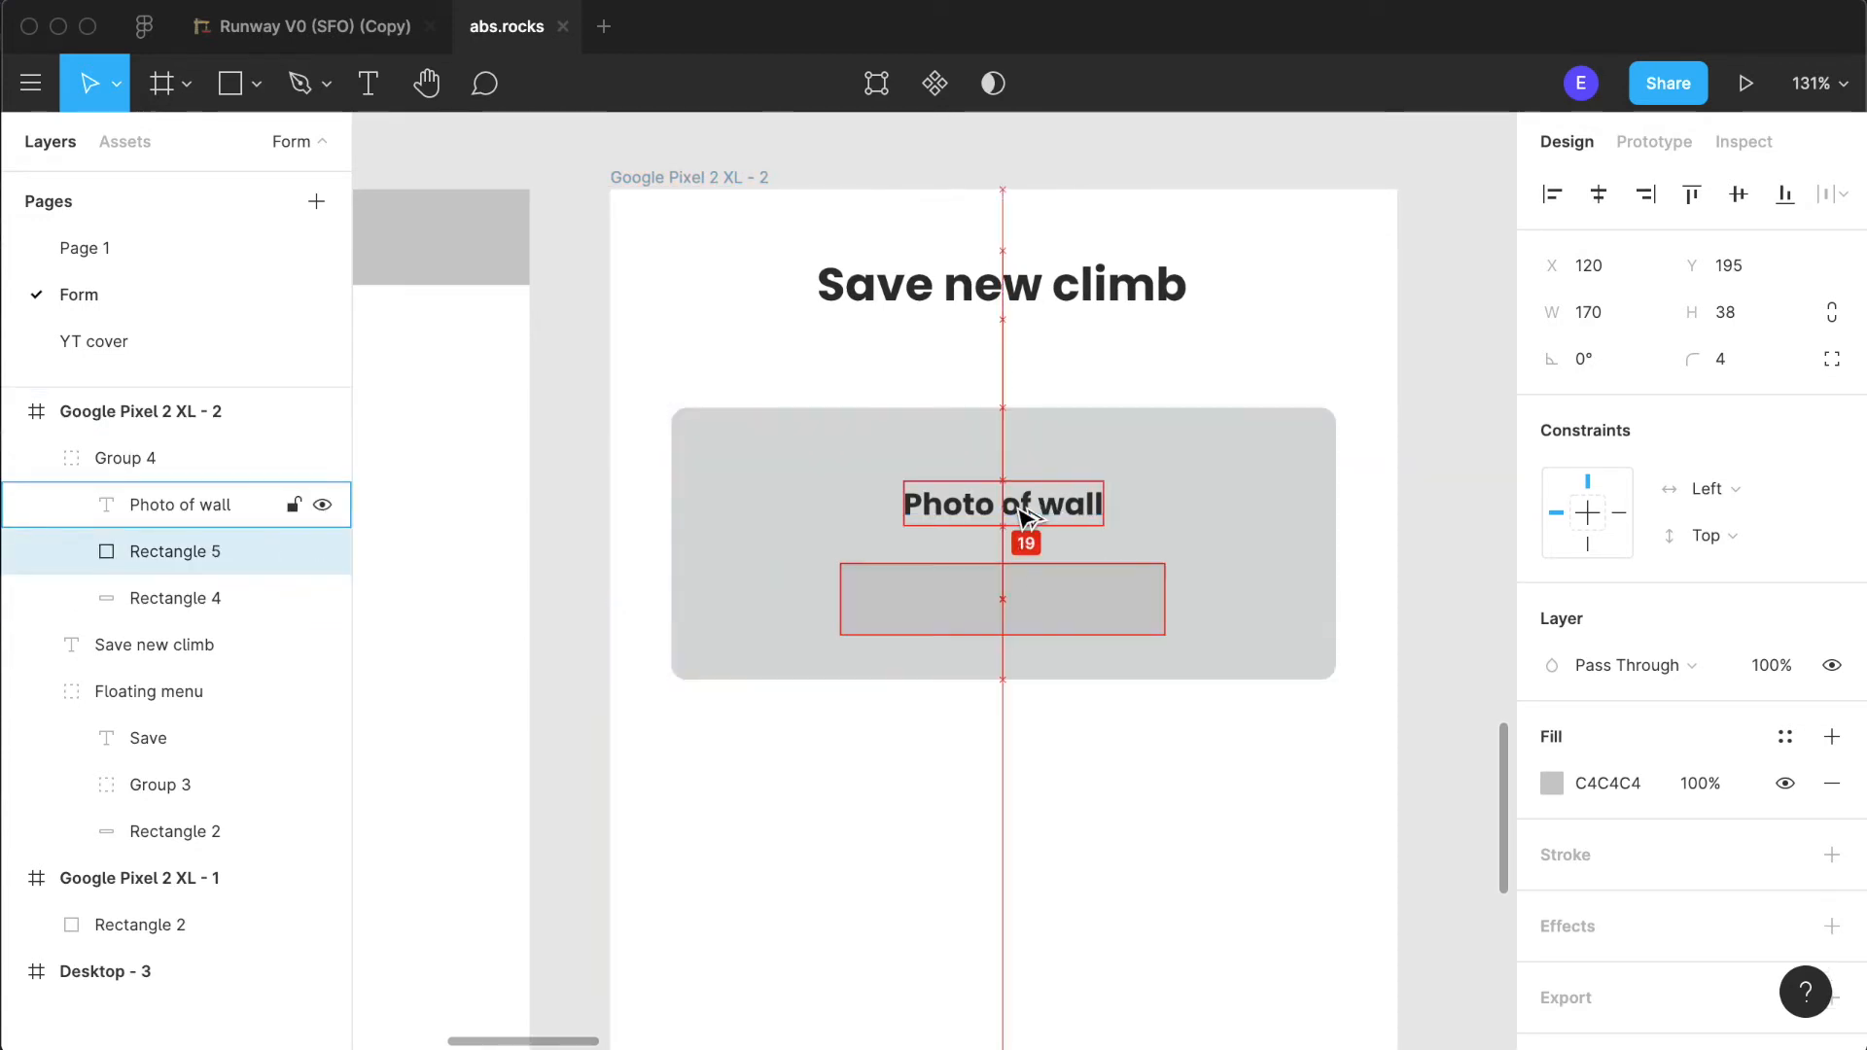
- Nudge the small grey rectangle vertically until it sits 8 px below the "Photo of wall" label
key("Up")
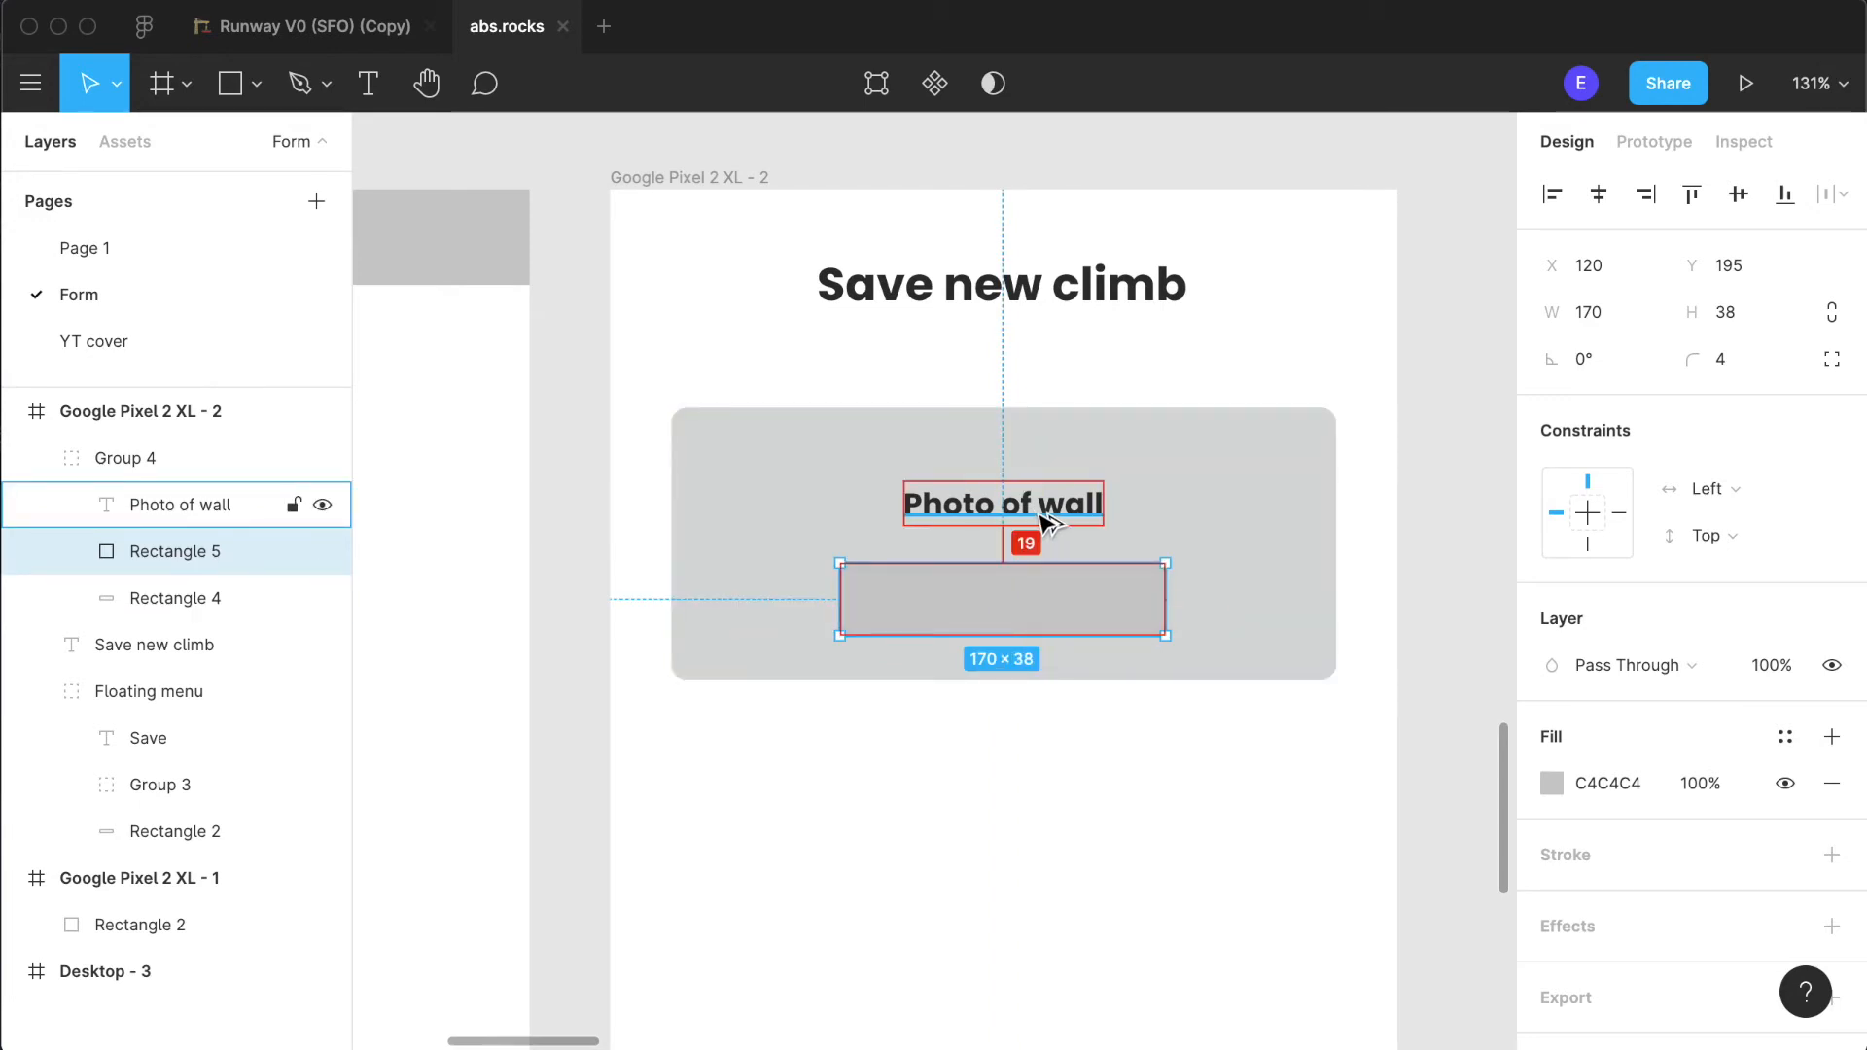
key("Down")
key("Down")
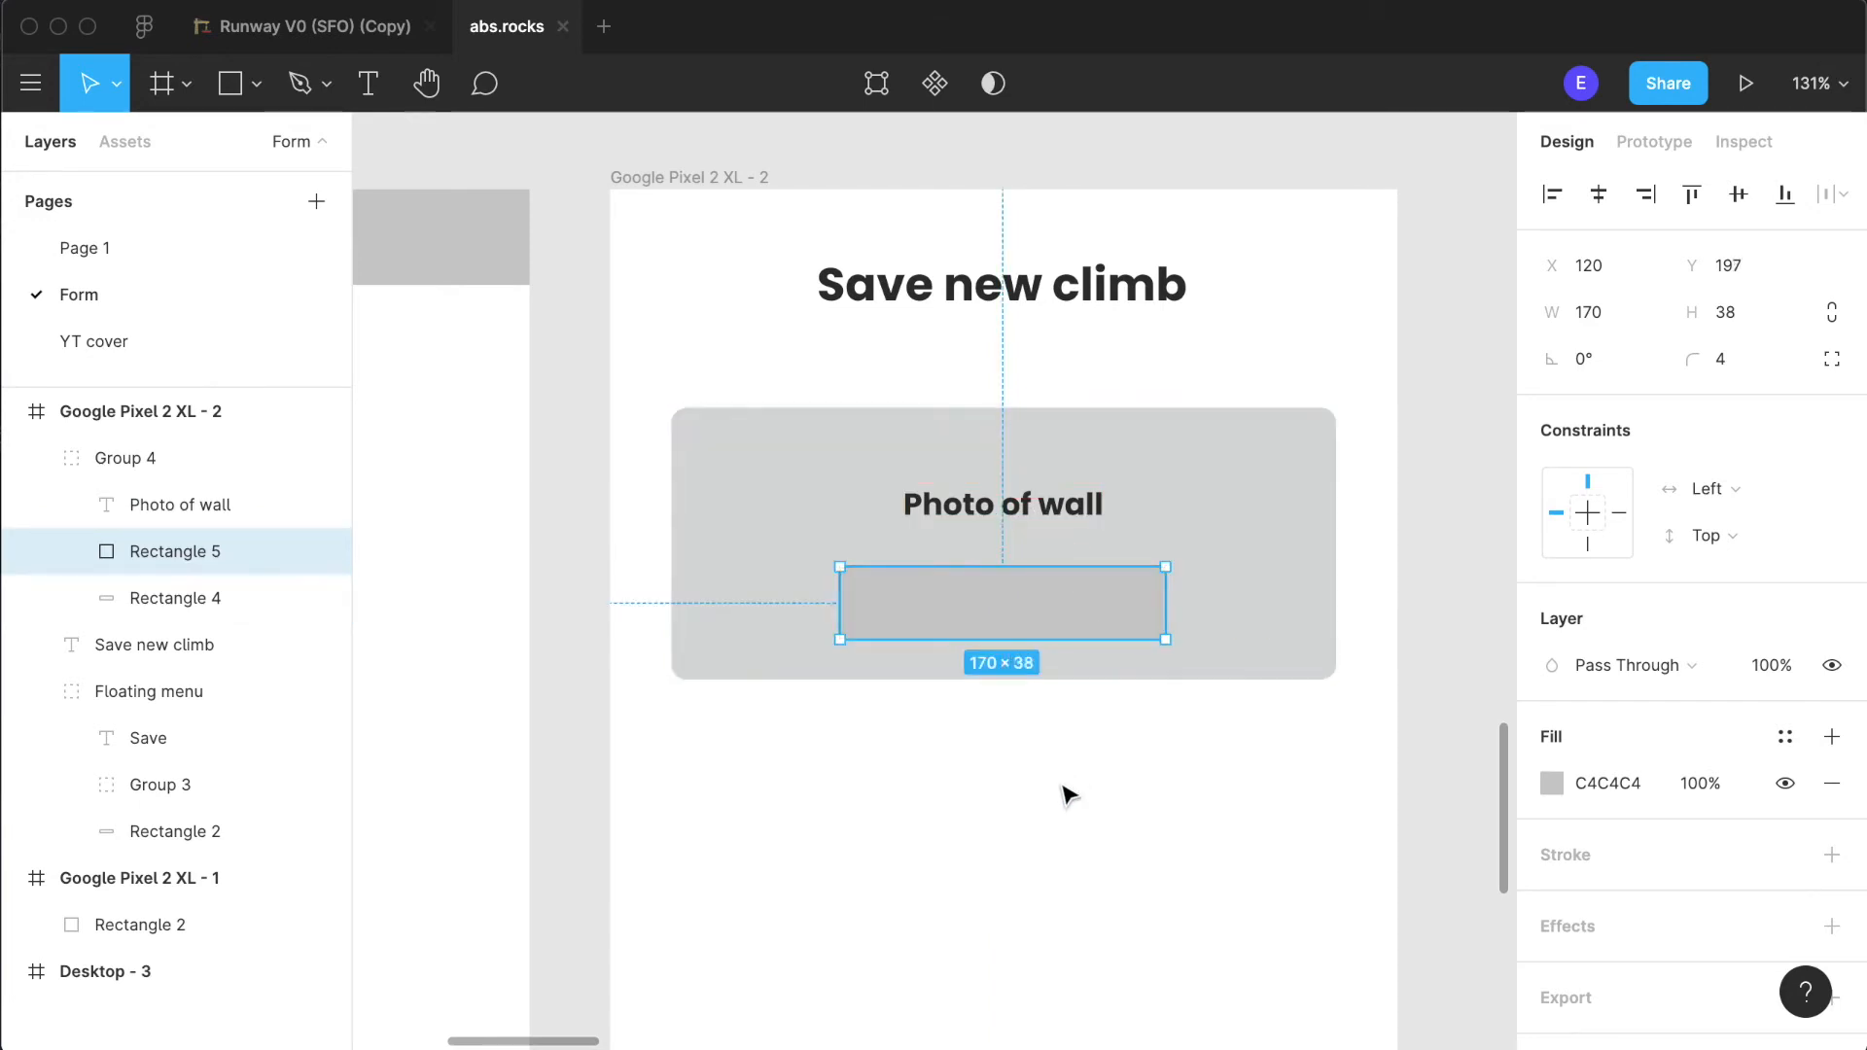
left_click(1221, 767)
left_click(1038, 497)
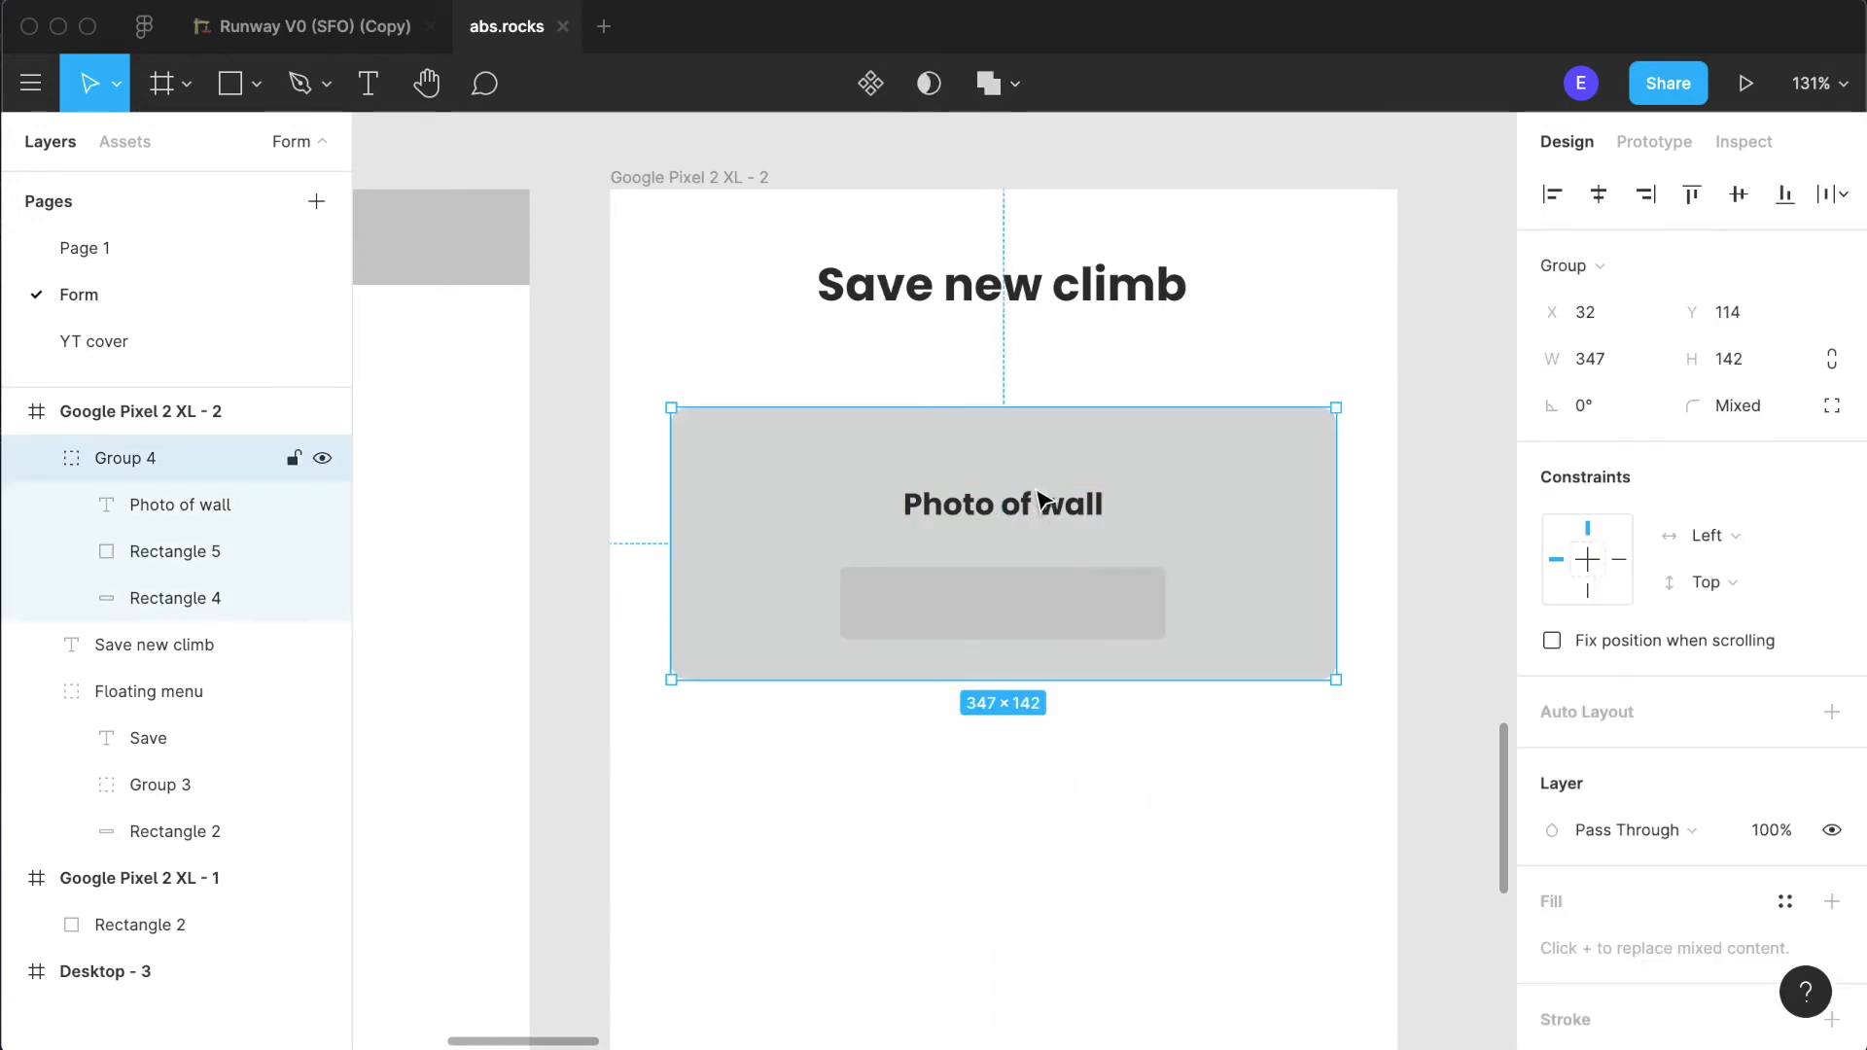
double_click(1019, 590)
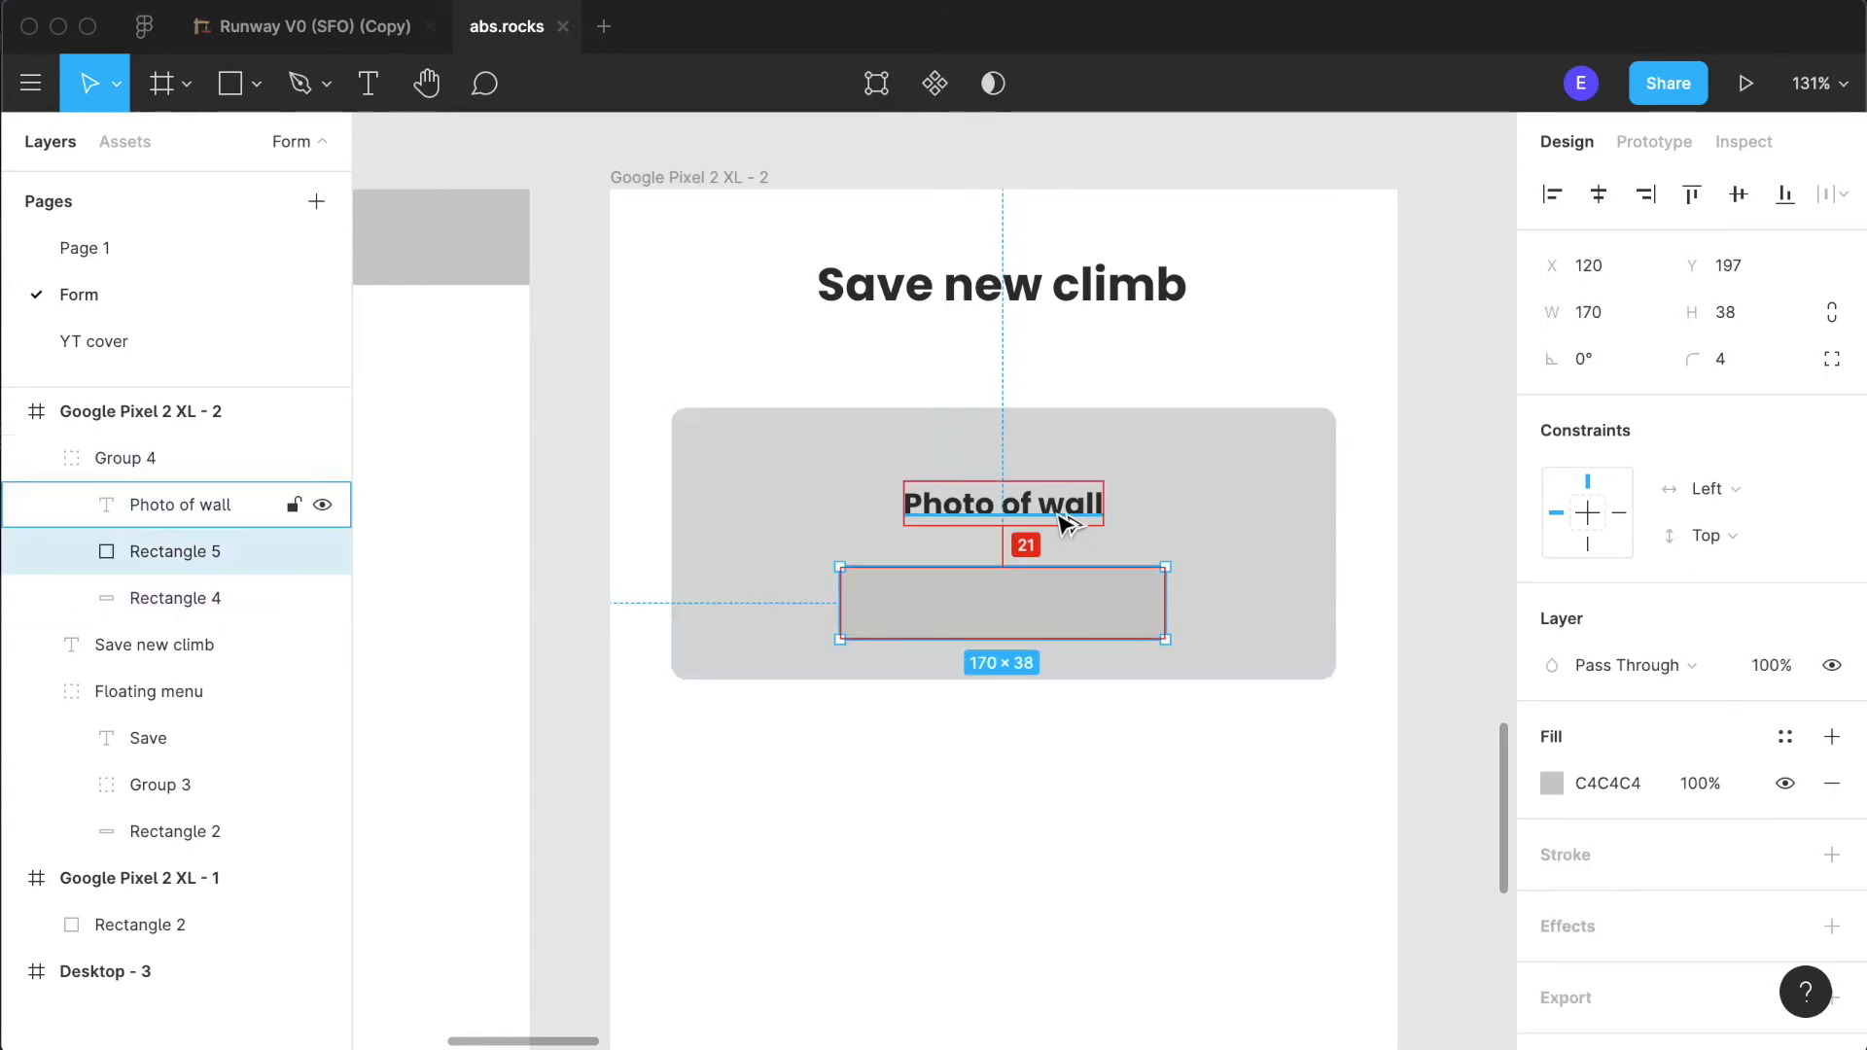
key("Up")
key("Up")
key("Up")
key("Up")
key("Up")
key("Up")
key("Up")
key("Up")
key("Up")
key("Up")
key("Up")
key("Up")
key("Up")
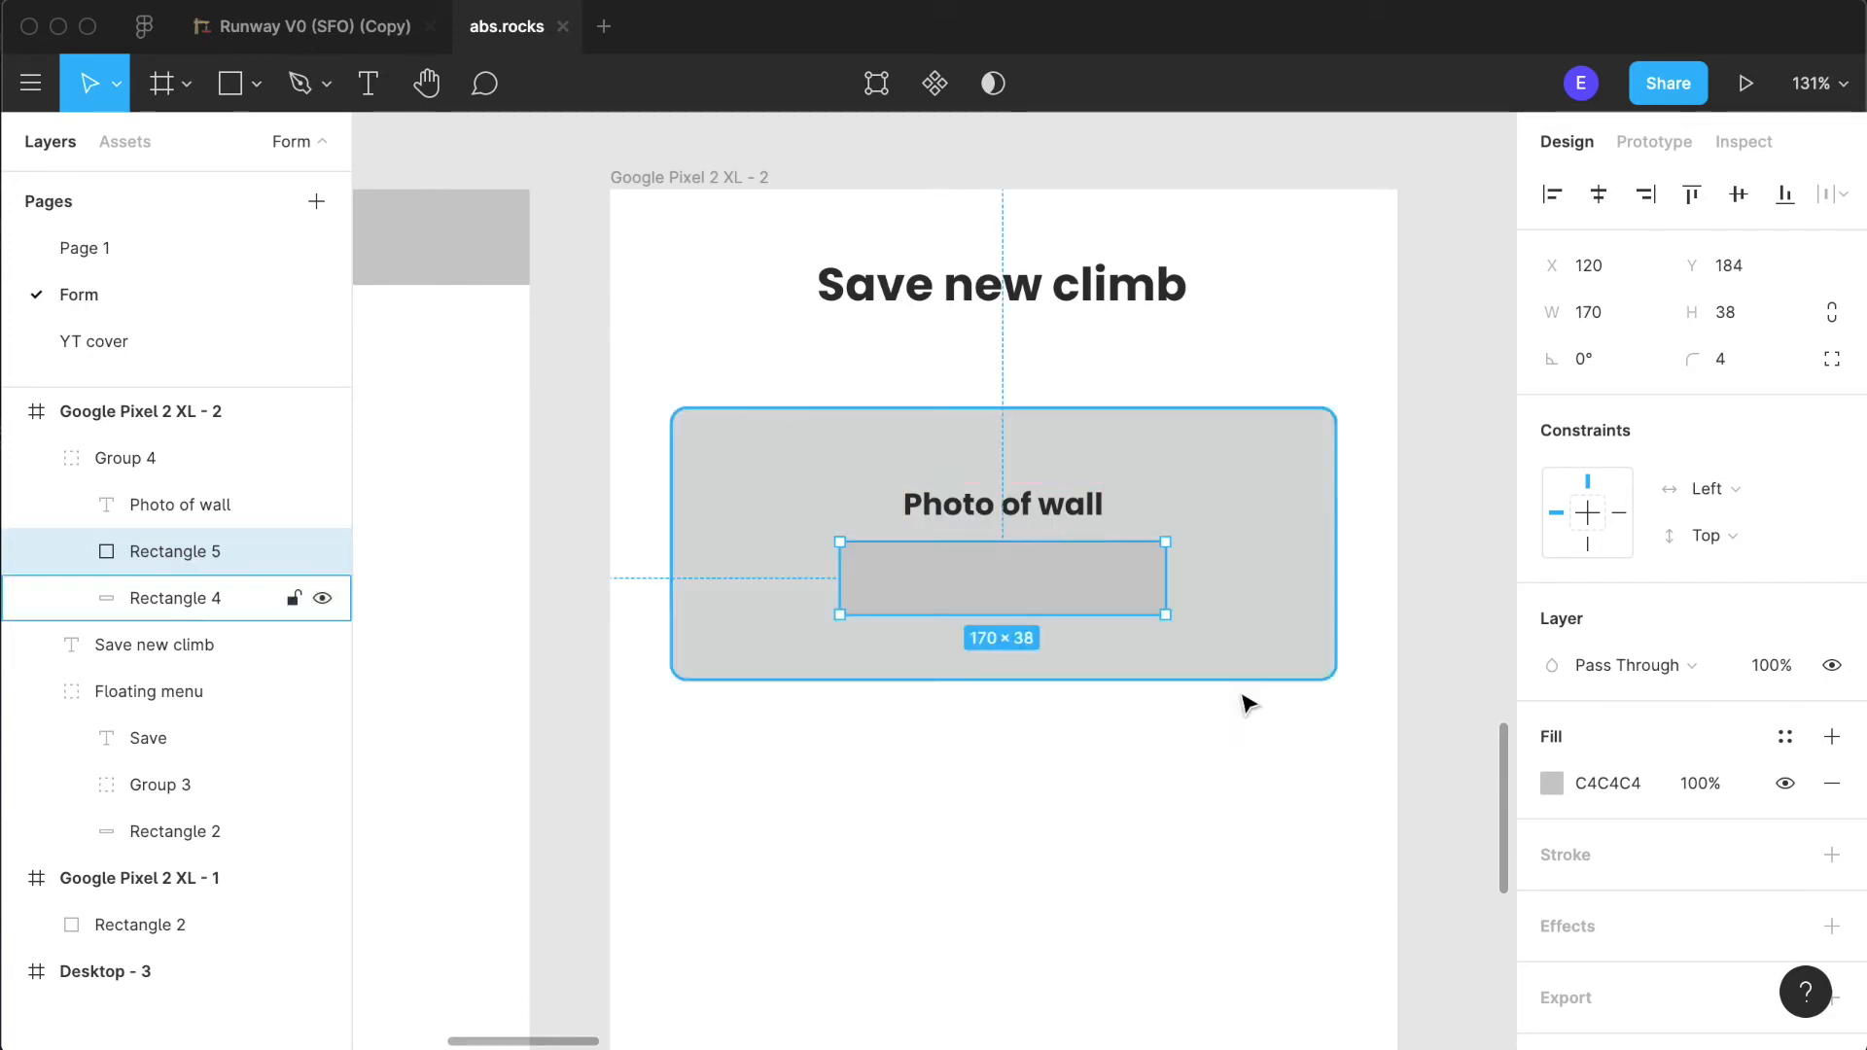
- Group the "Photo of wall" label with the small rectangle and centre that group vertically in the photo area
left_click(1066, 504)
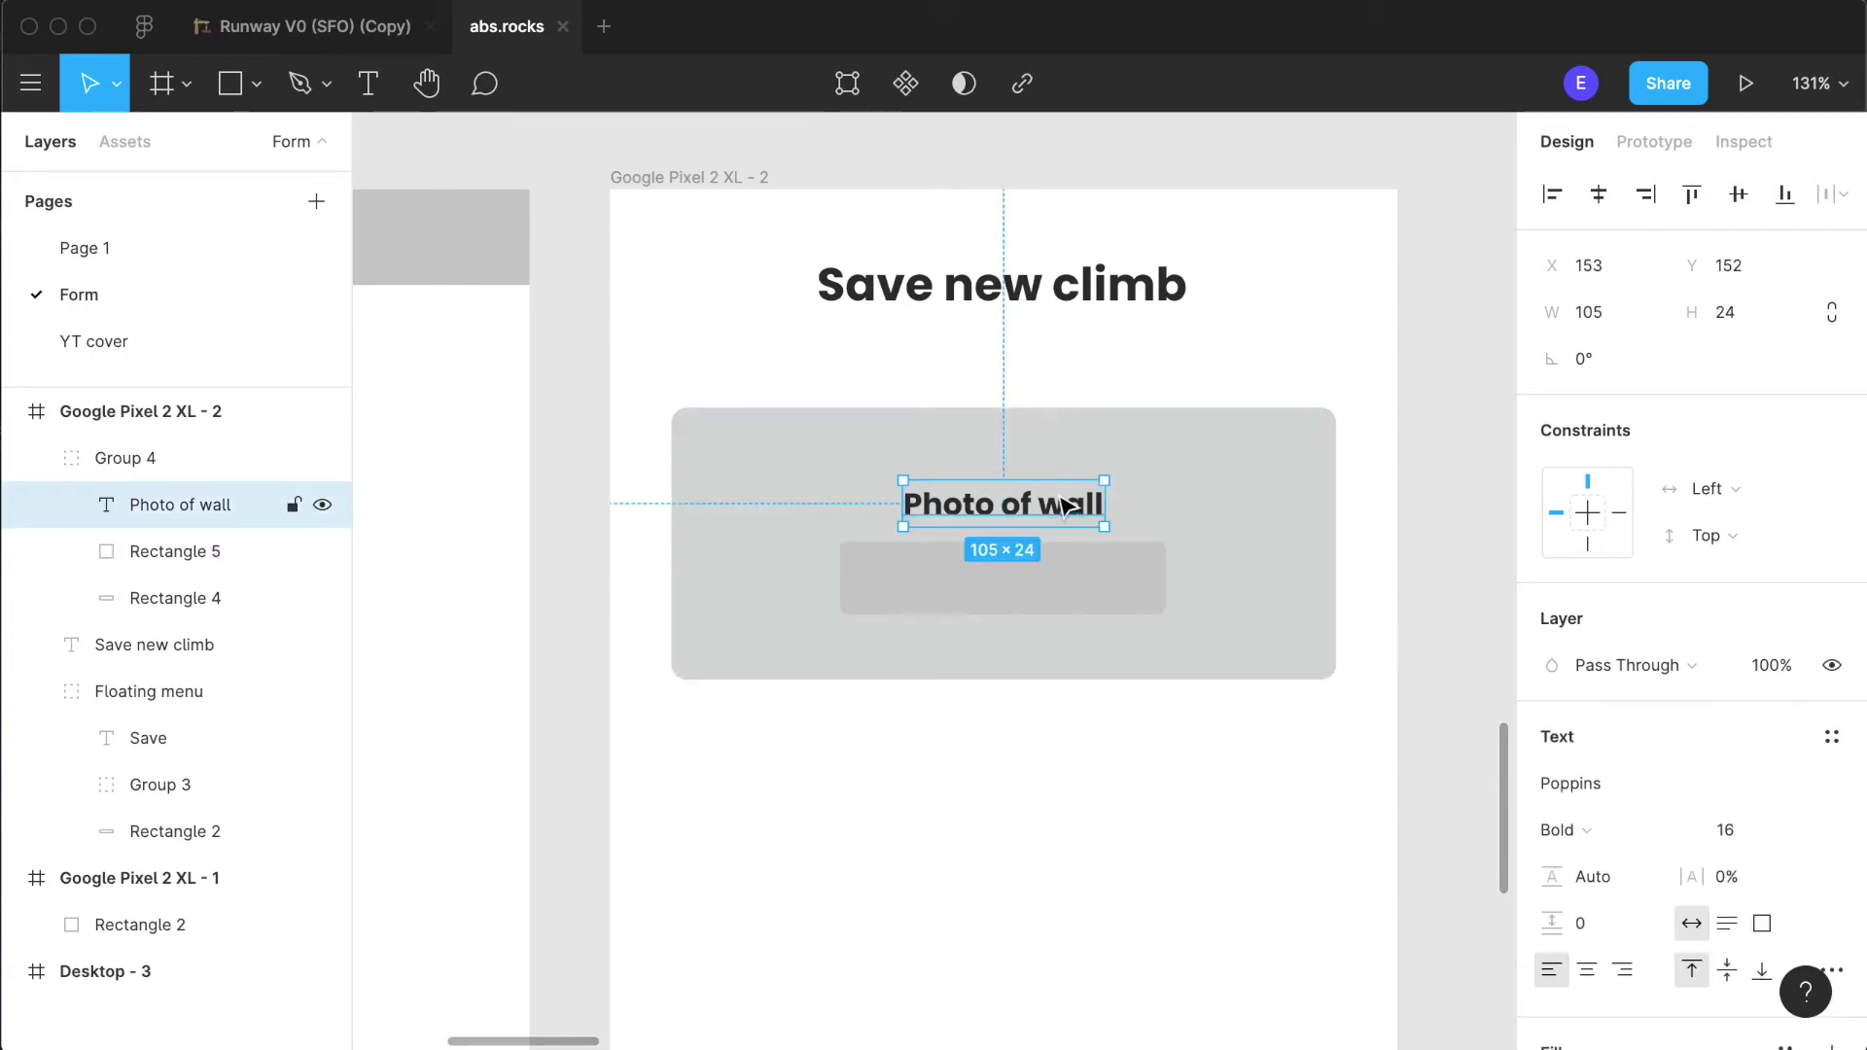
left_click(1063, 605)
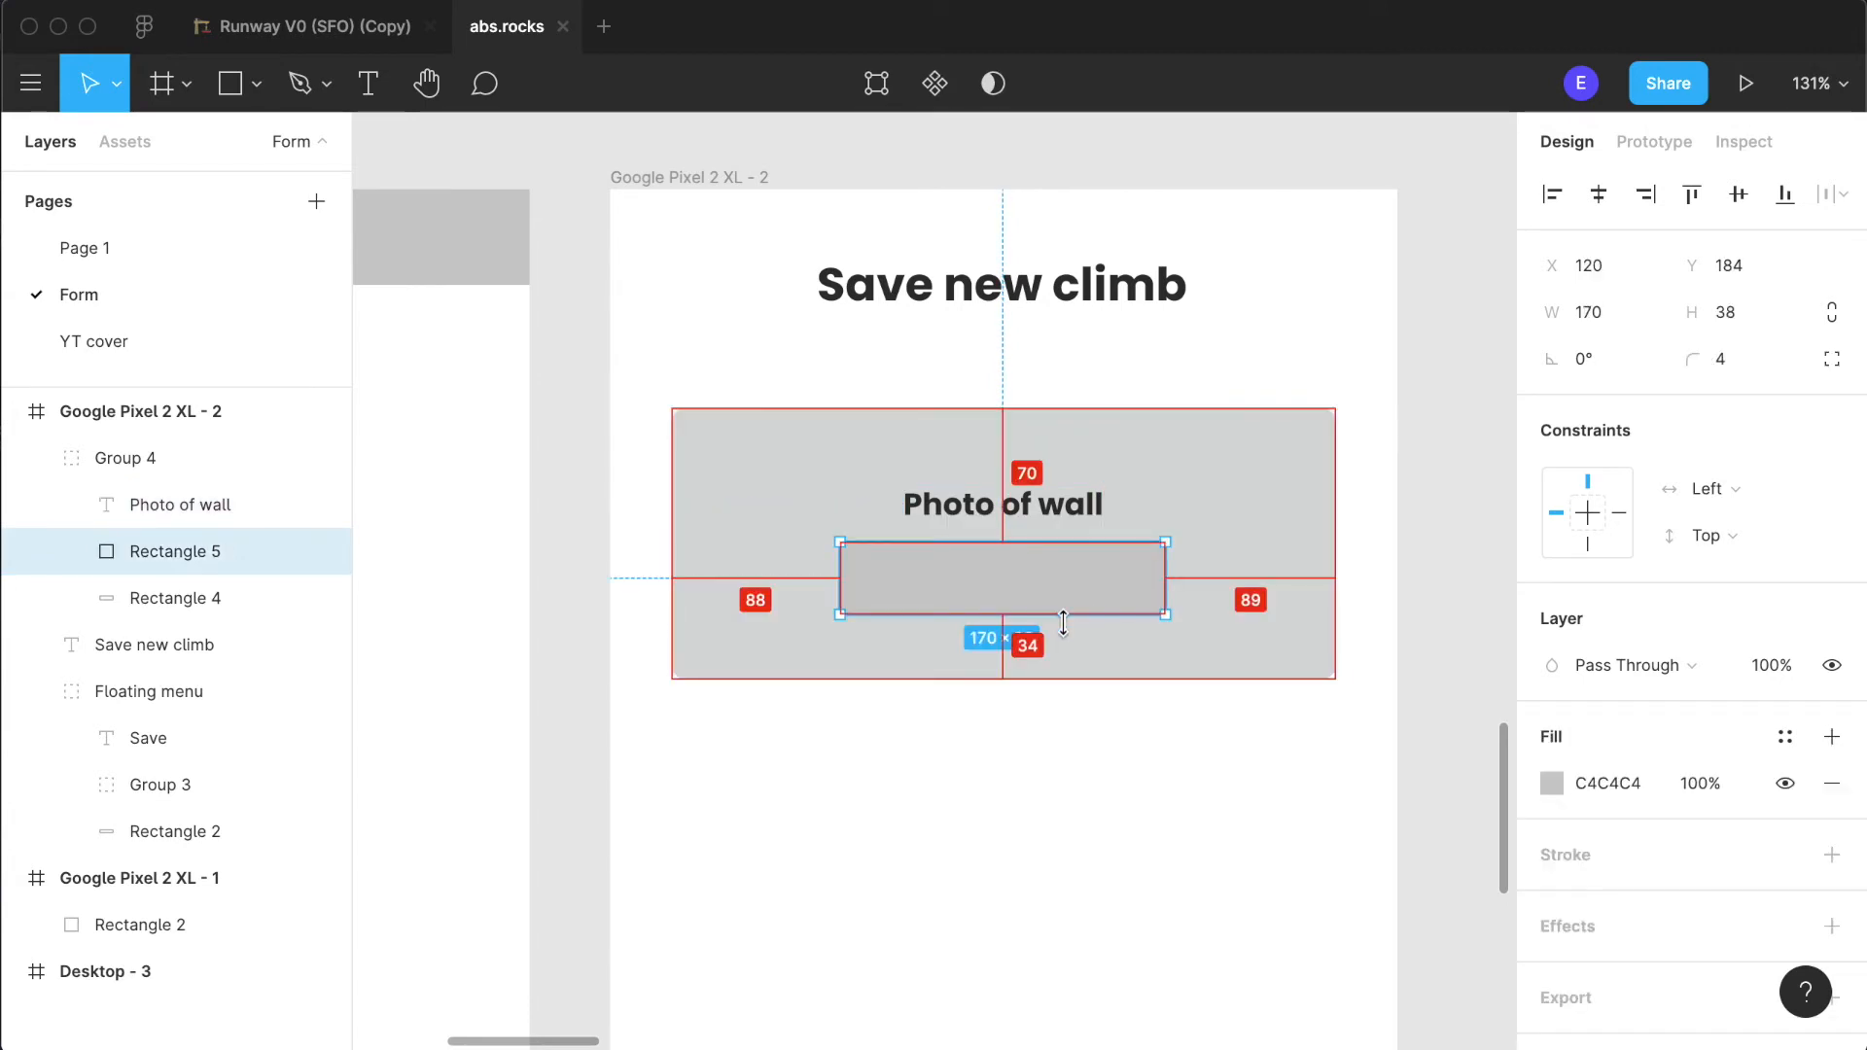
left_click(1064, 520)
left_click(1069, 557, "shift")
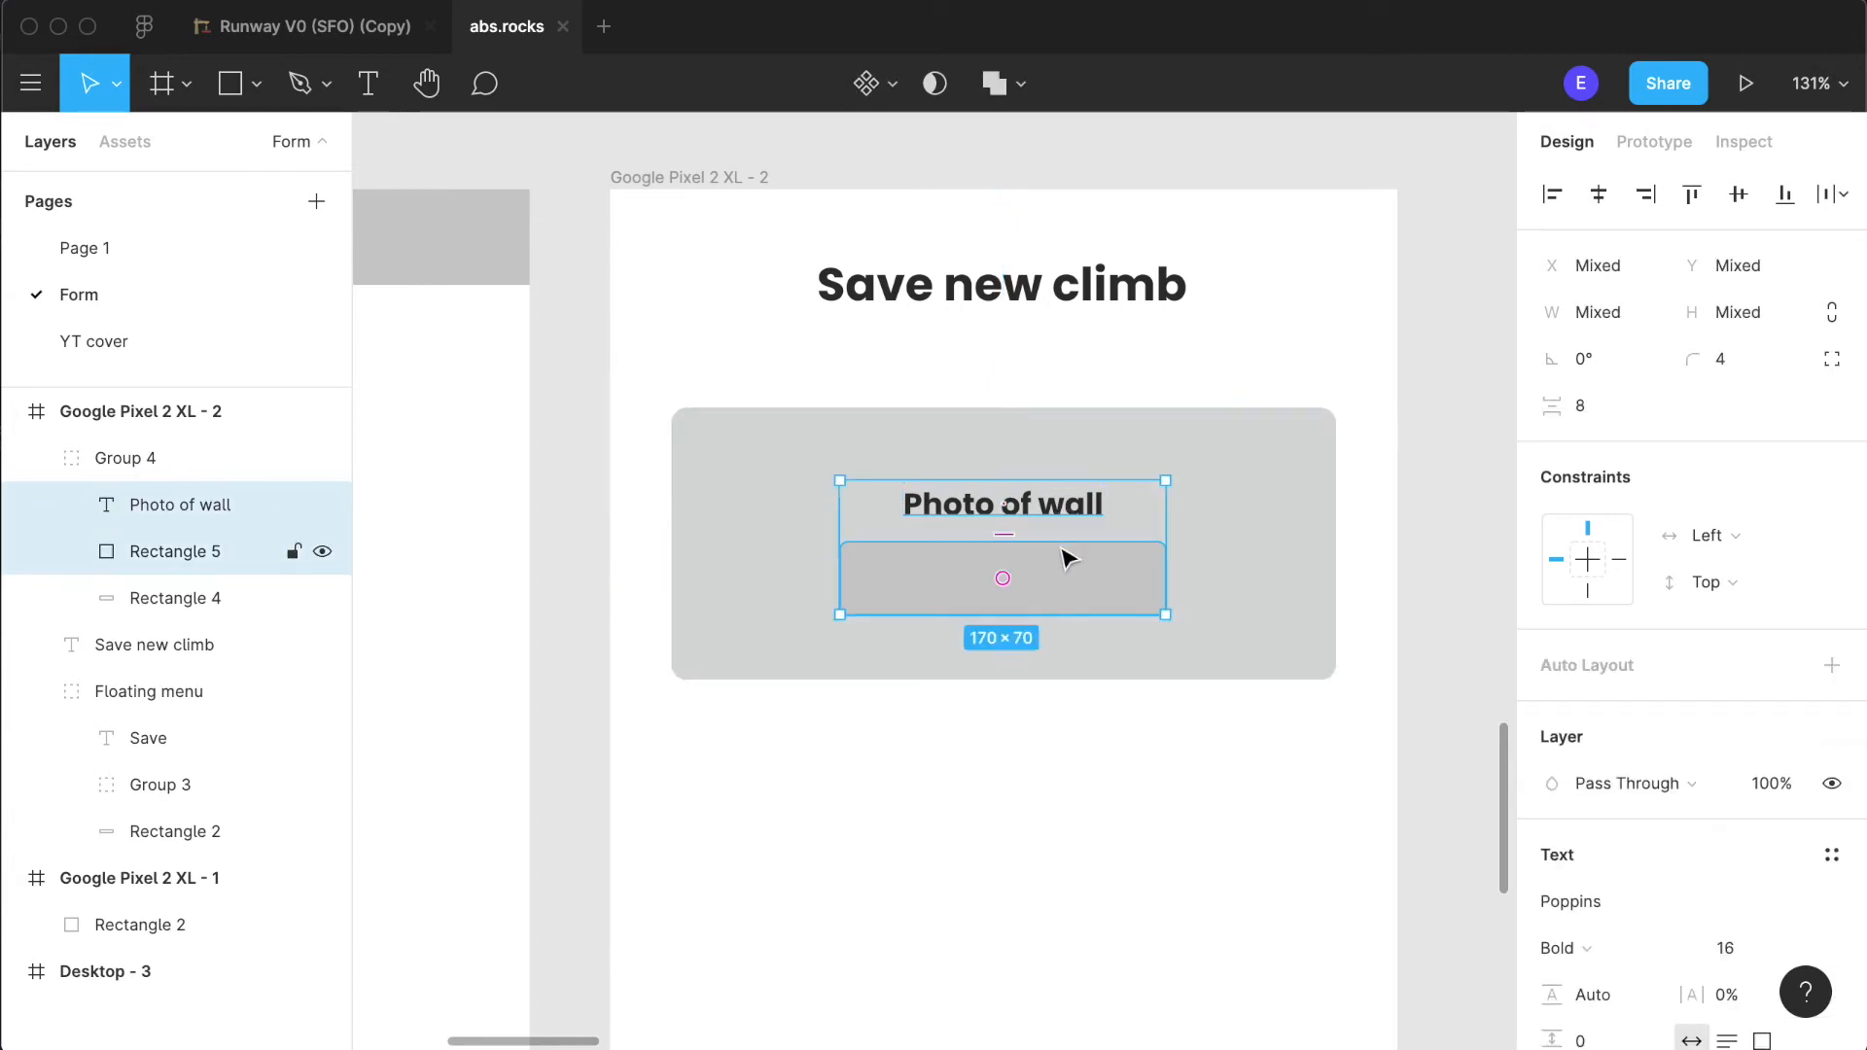
key("super+g")
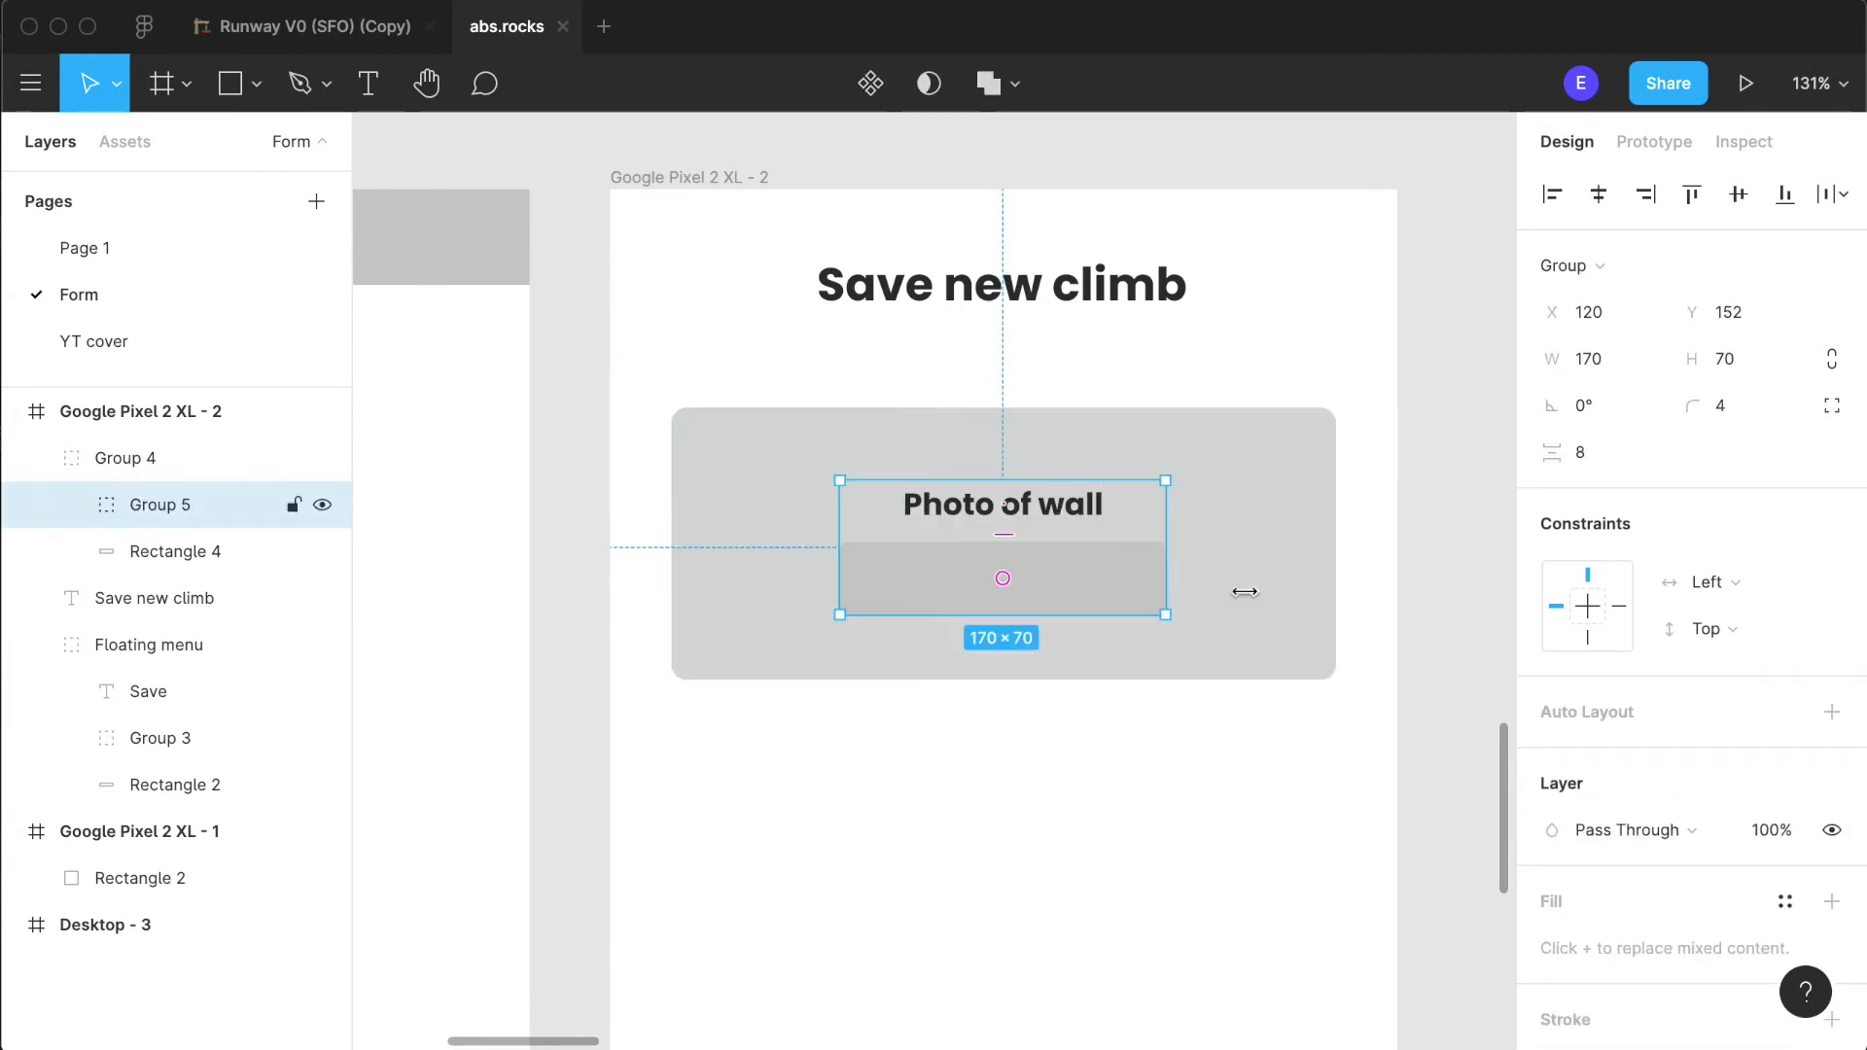
left_click(1729, 206)
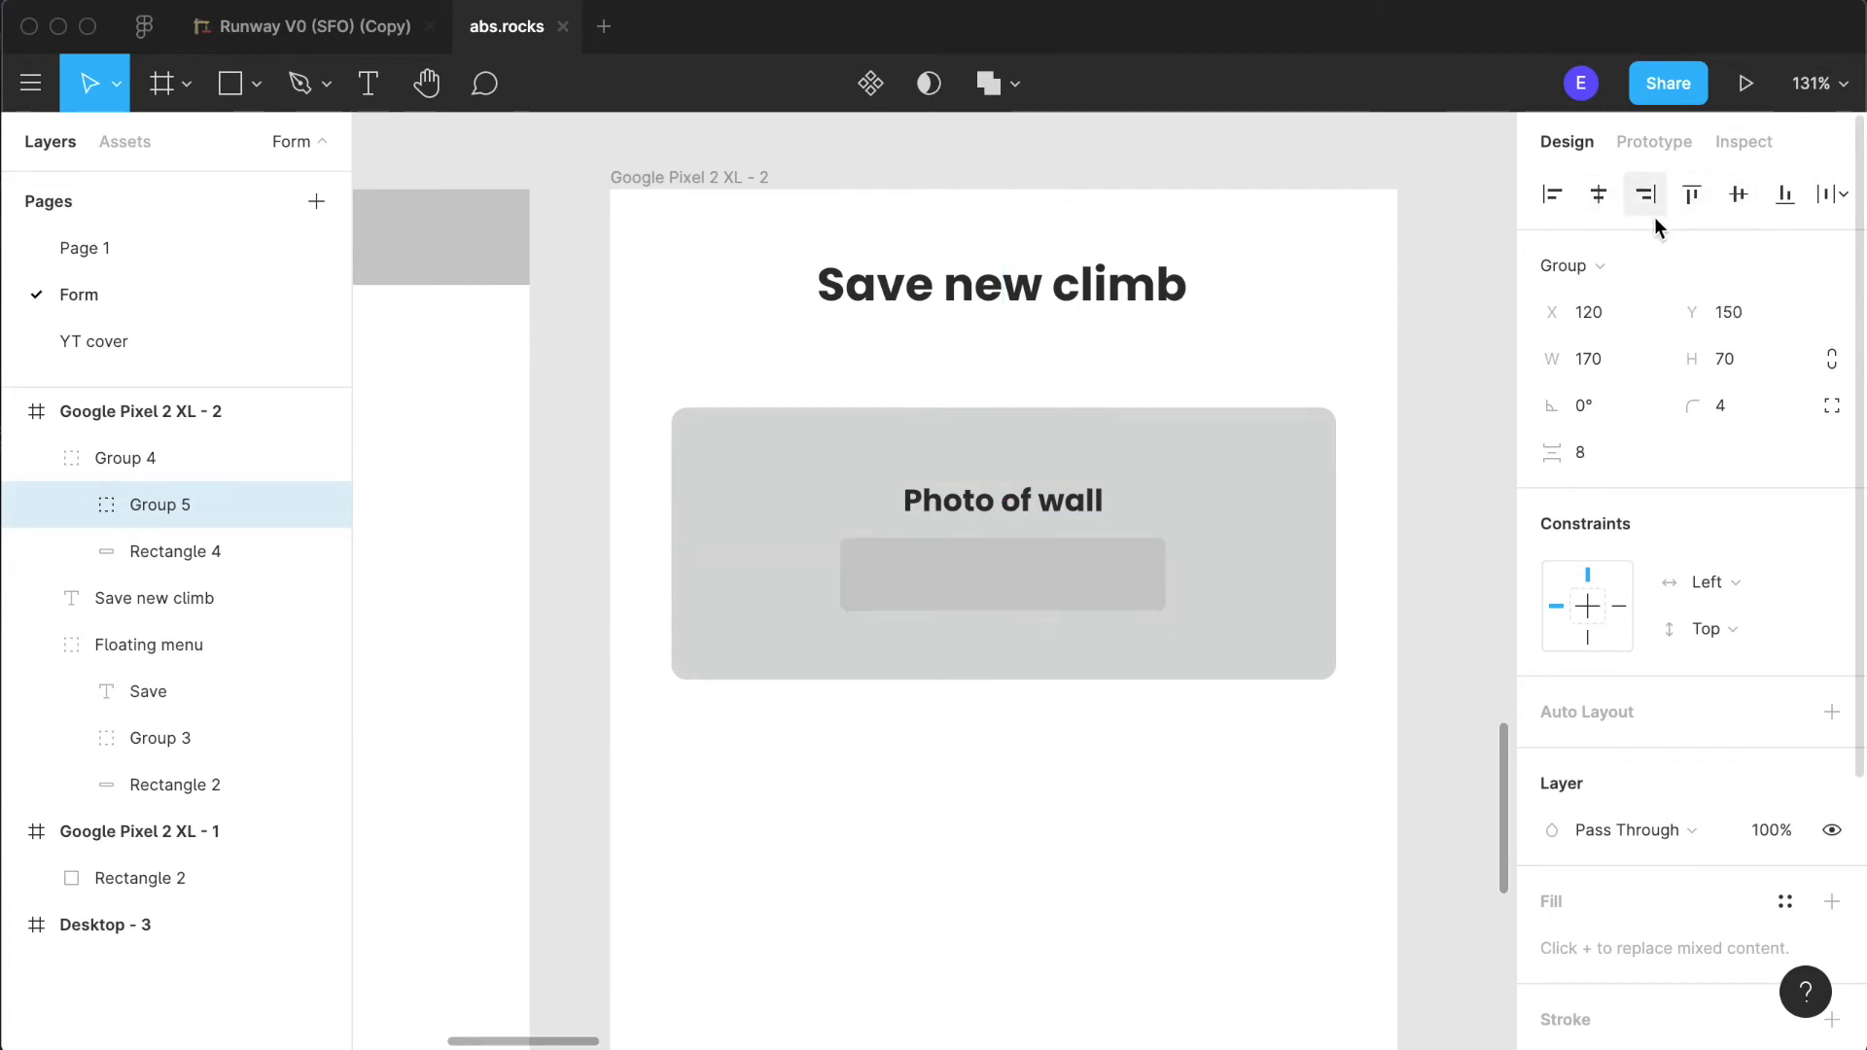
- Fill the small rectangle below the "Photo of wall" label with the bright yellow from the document colours
left_click(1150, 875)
left_click(1127, 583)
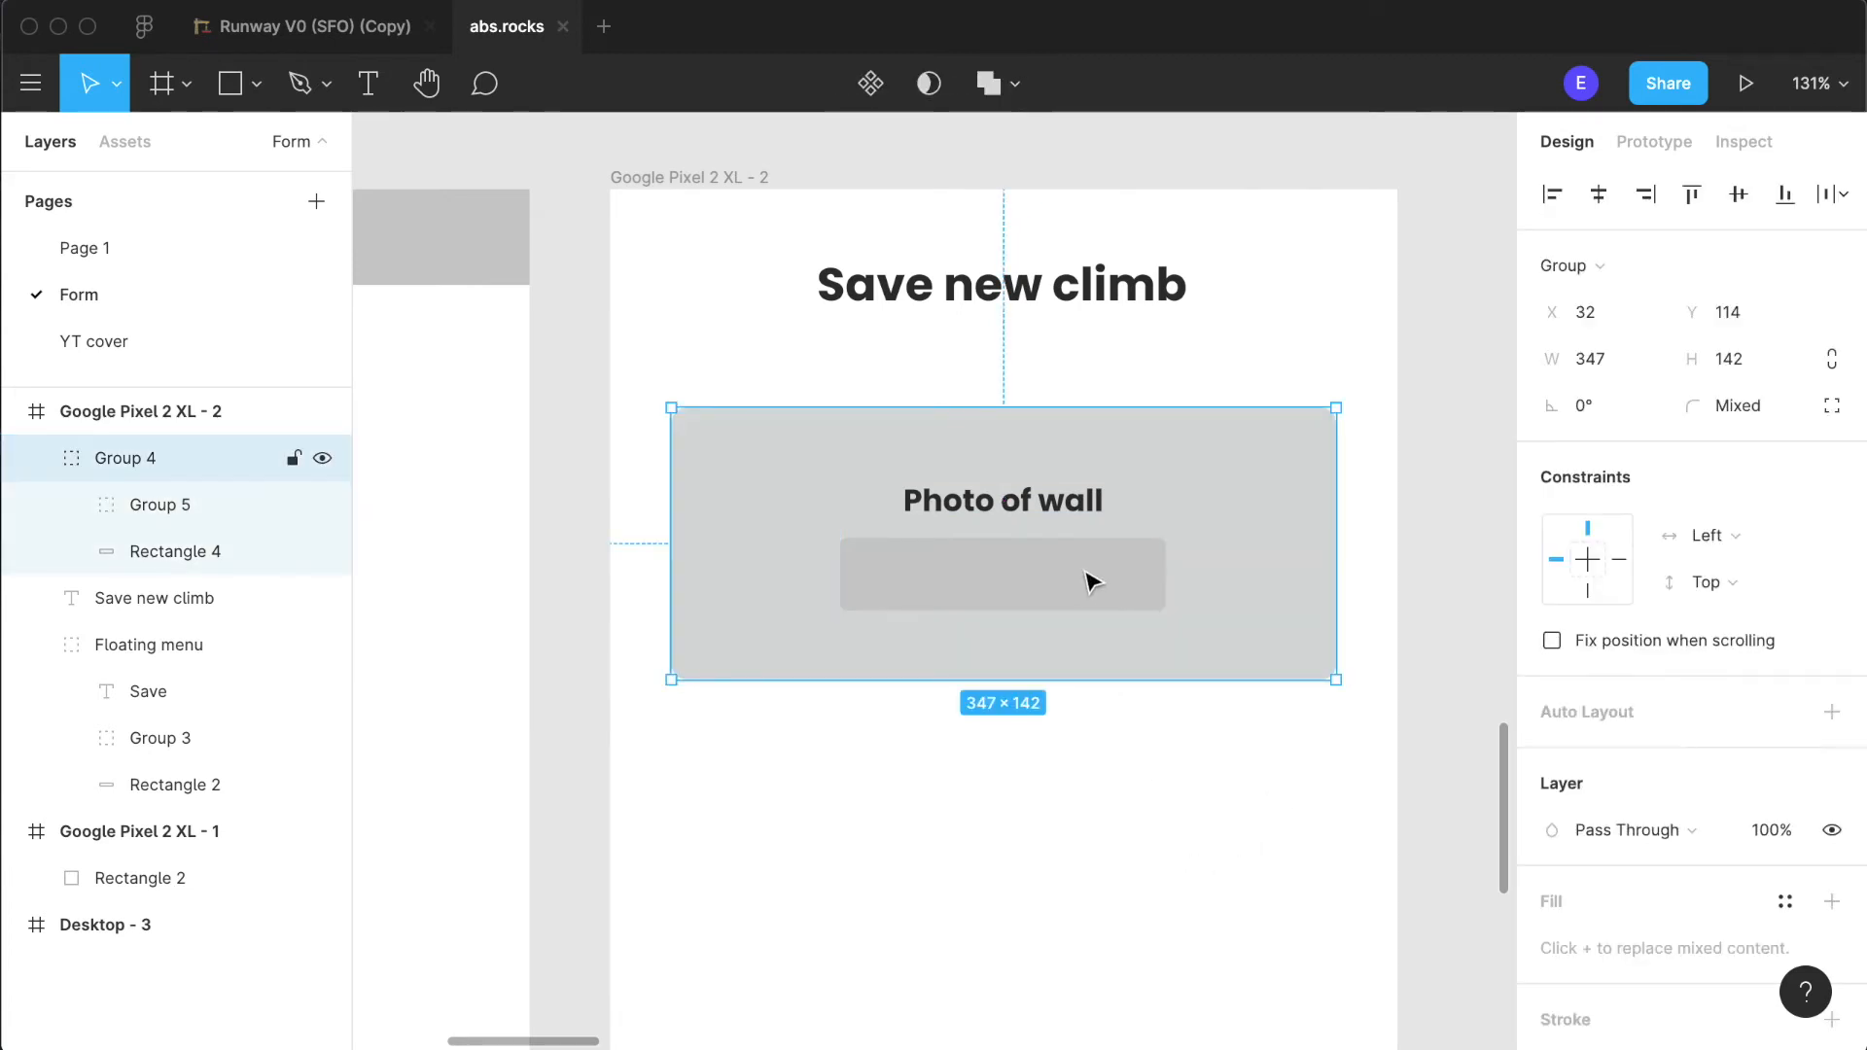
double_click(1024, 573)
double_click(1117, 566)
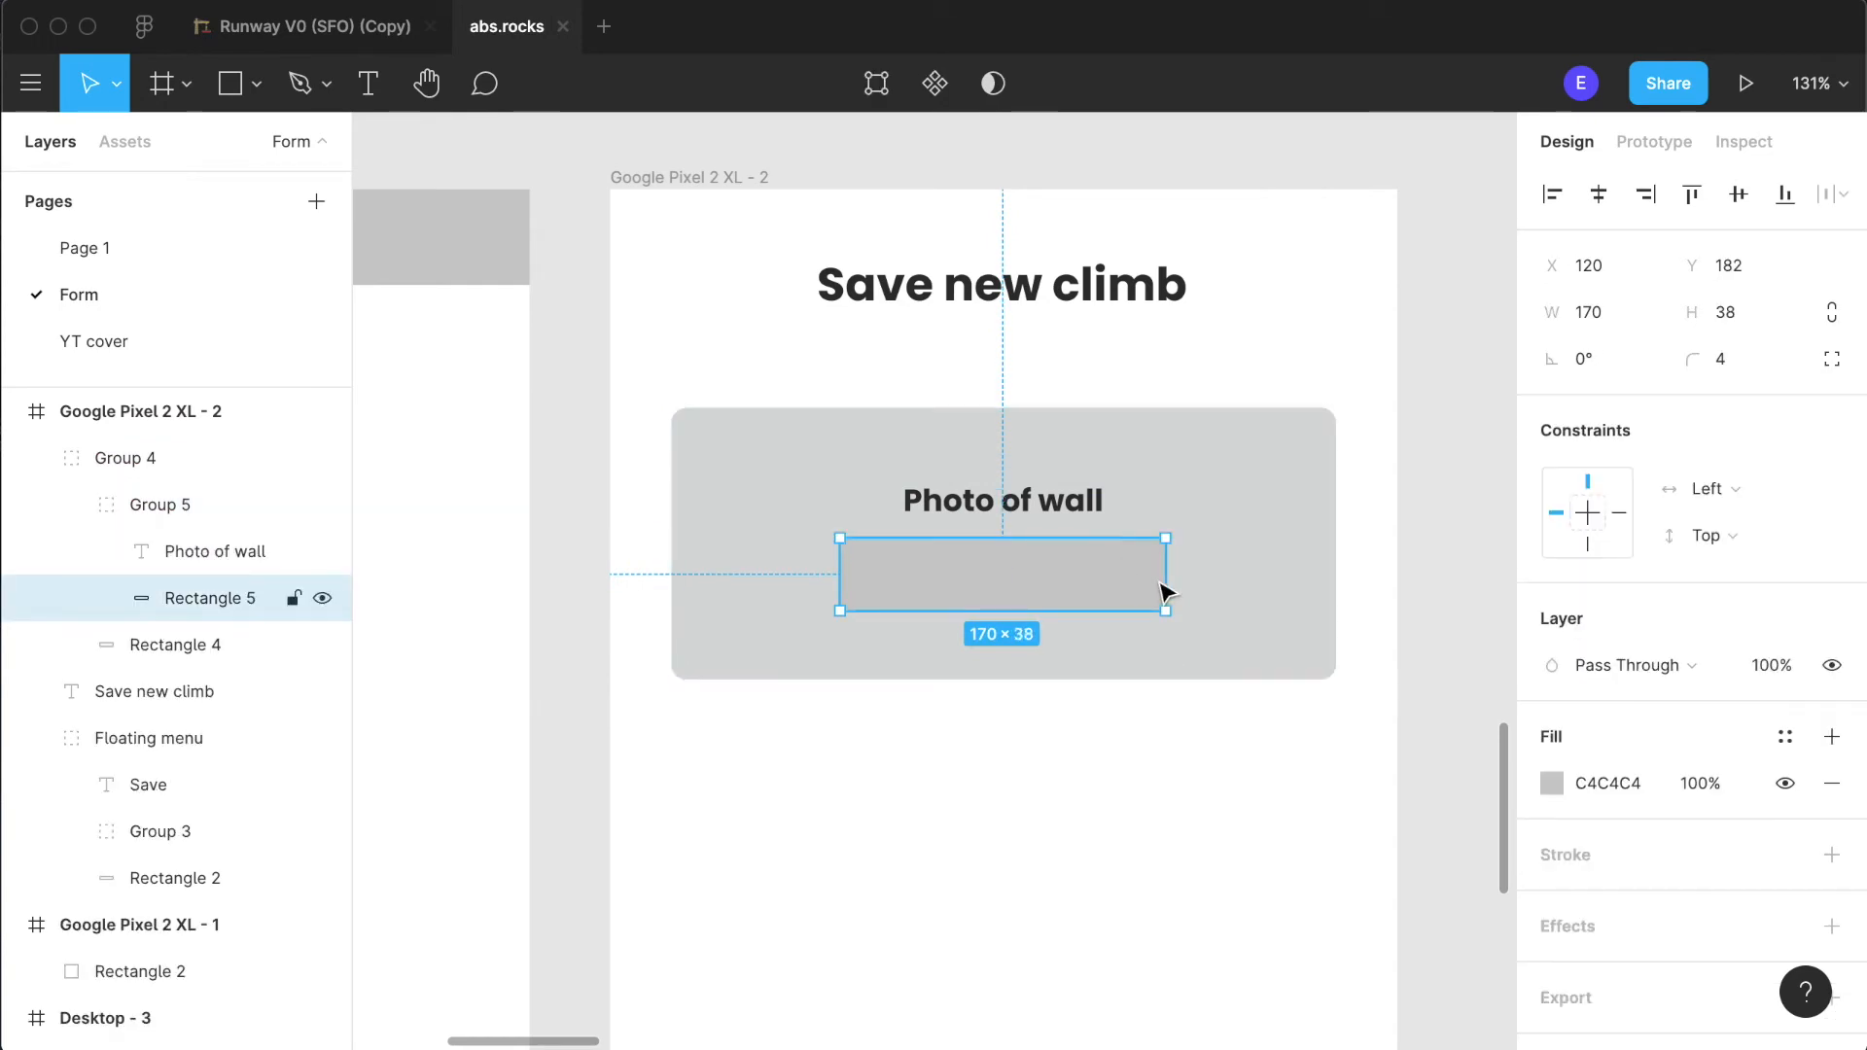
left_click(1552, 783)
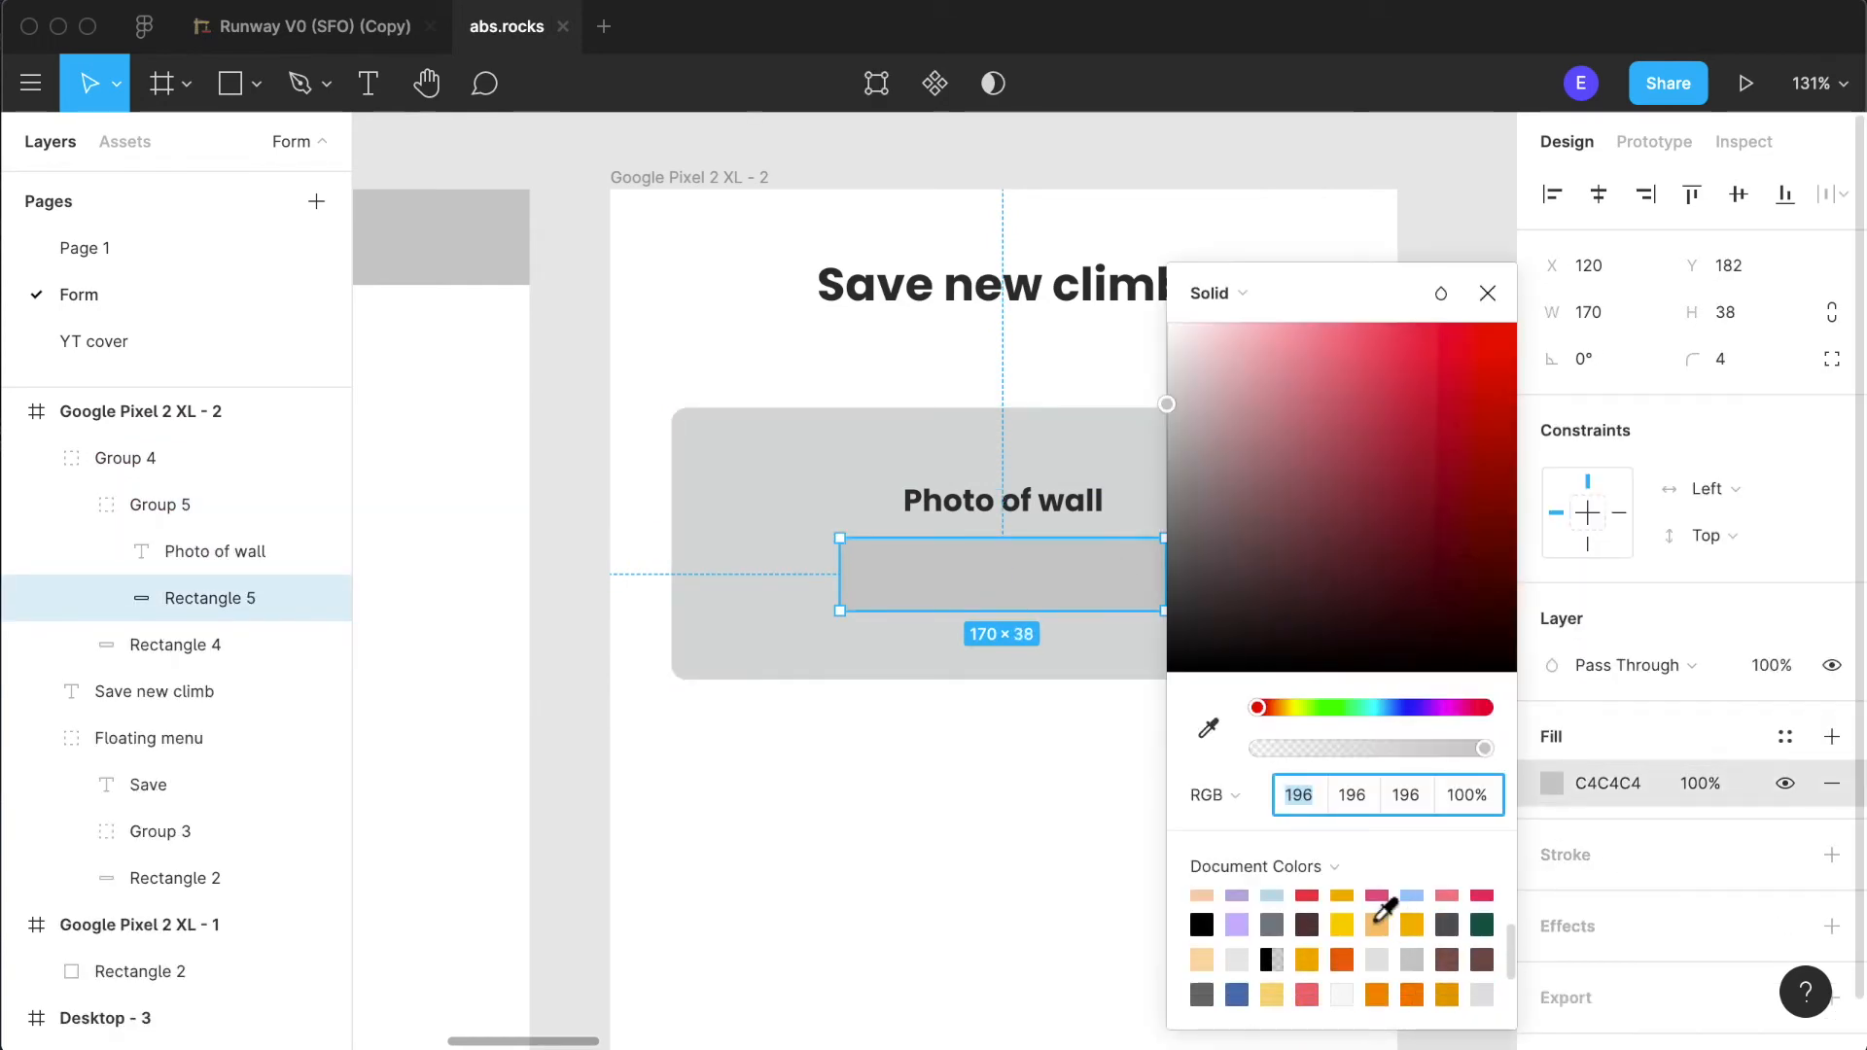
left_click(1344, 922)
left_click(1021, 895)
scroll(1295, 888, "down", 5)
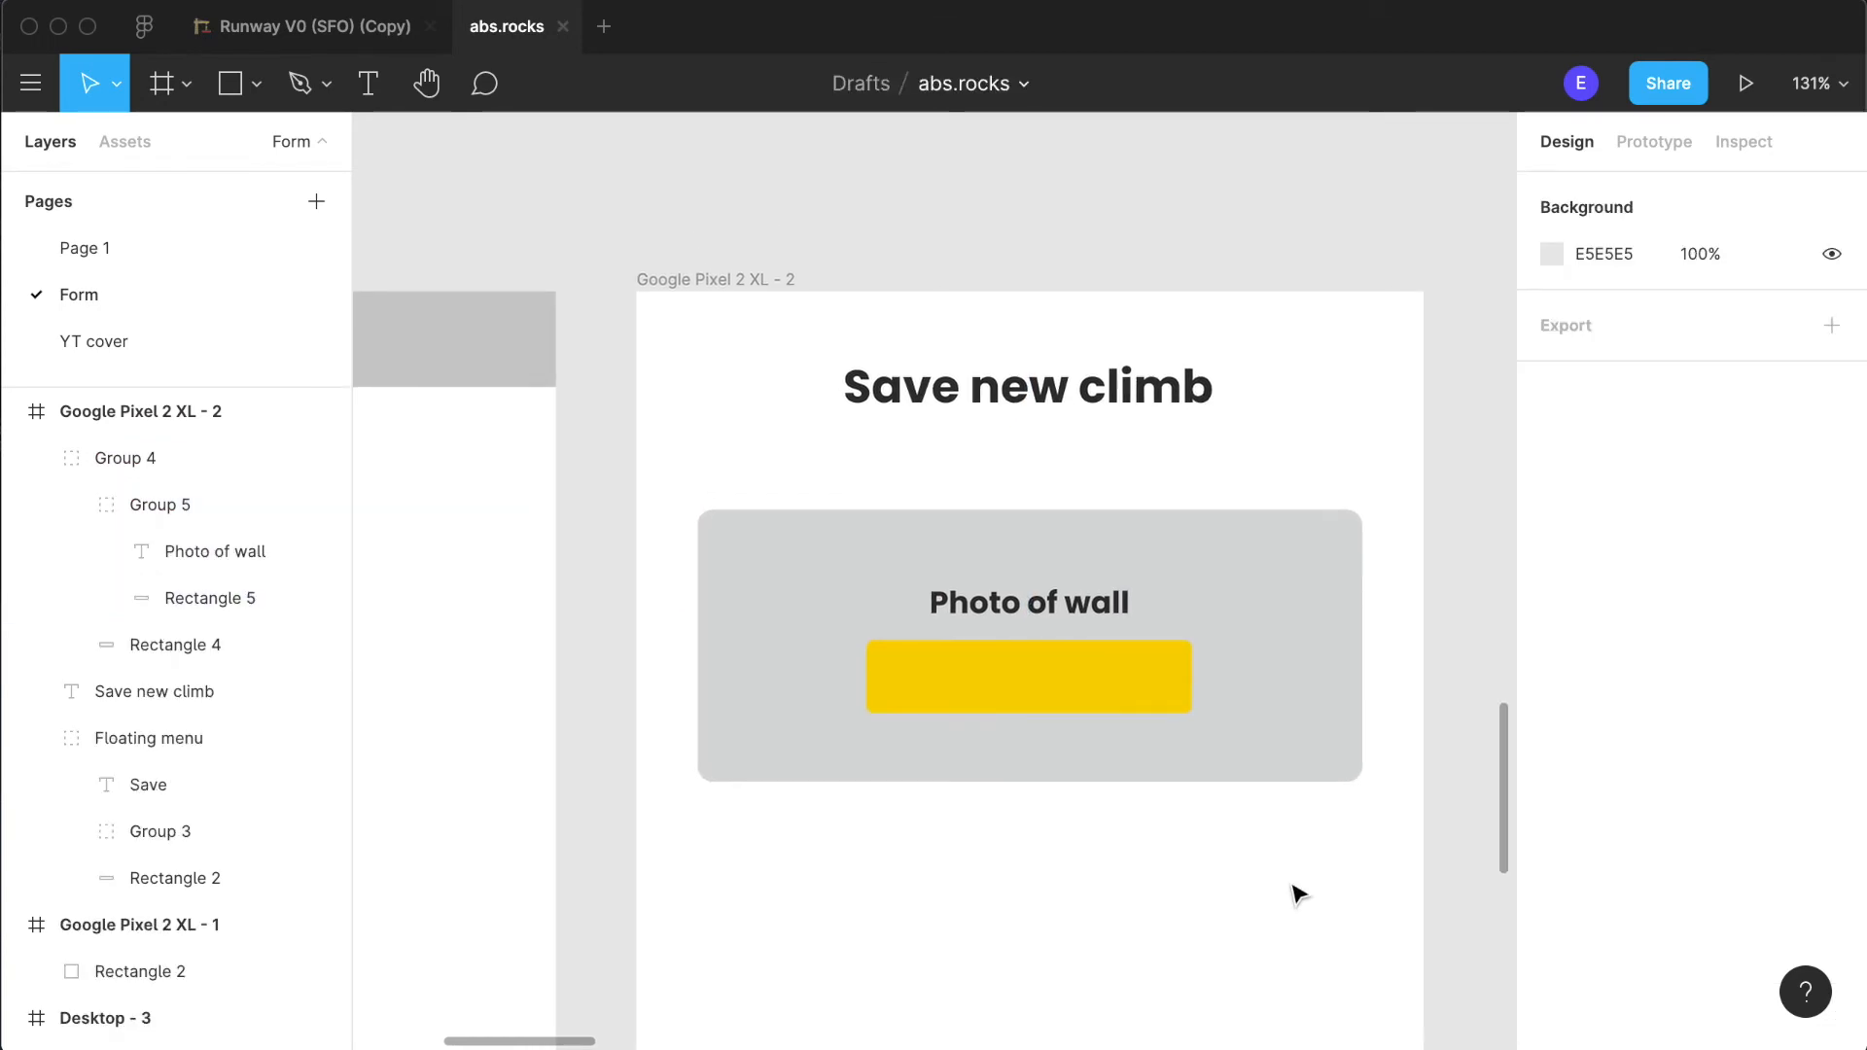
- Copy the orange "Try free now" button from the desktop frame
scroll(1296, 887, "up", 10)
scroll(1296, 888, "down", 5)
scroll(1296, 887, "right", 6)
scroll(1296, 888, "down", 2)
scroll(1296, 888, "up", 10)
left_click(1350, 161)
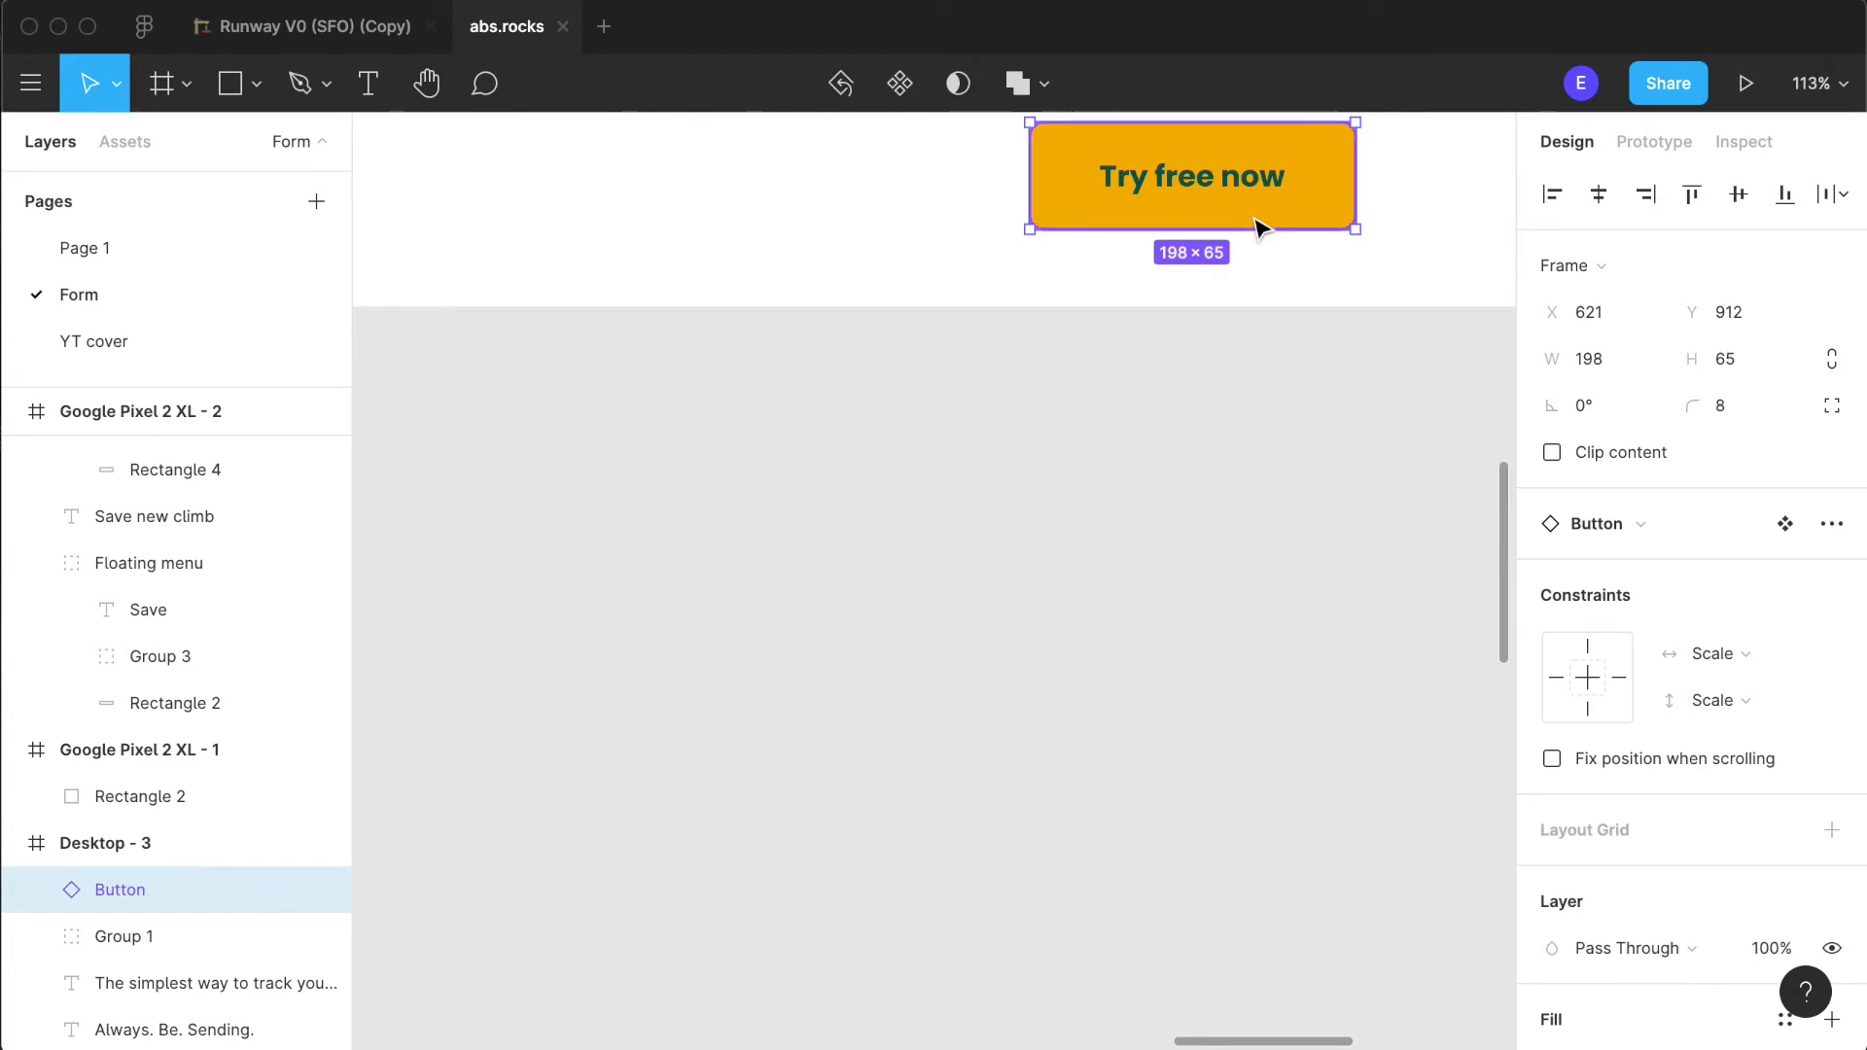
- Delete the yellow rectangle in the photo area and paste the copied "Try free now" button into the mobile frame
scroll(812, 516, "down", 8)
scroll(808, 516, "up", 4)
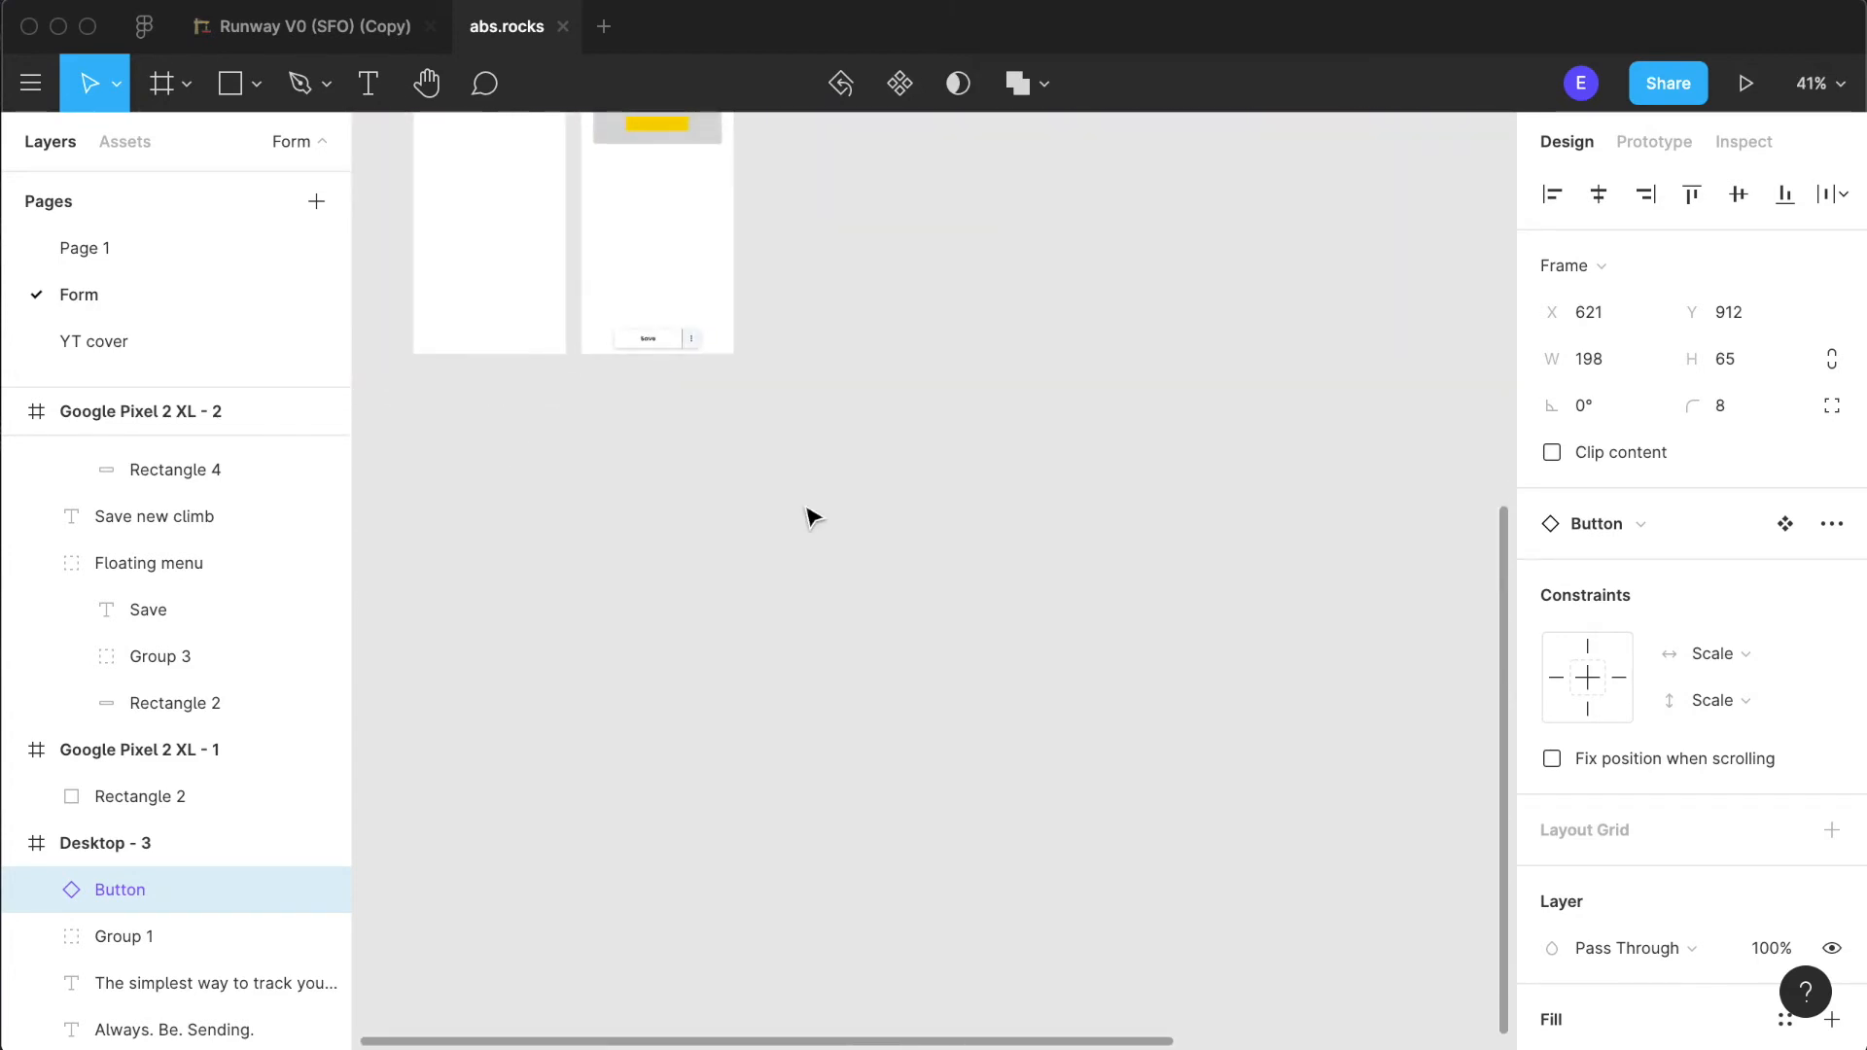
scroll(764, 515, "up", 10)
left_click(815, 486)
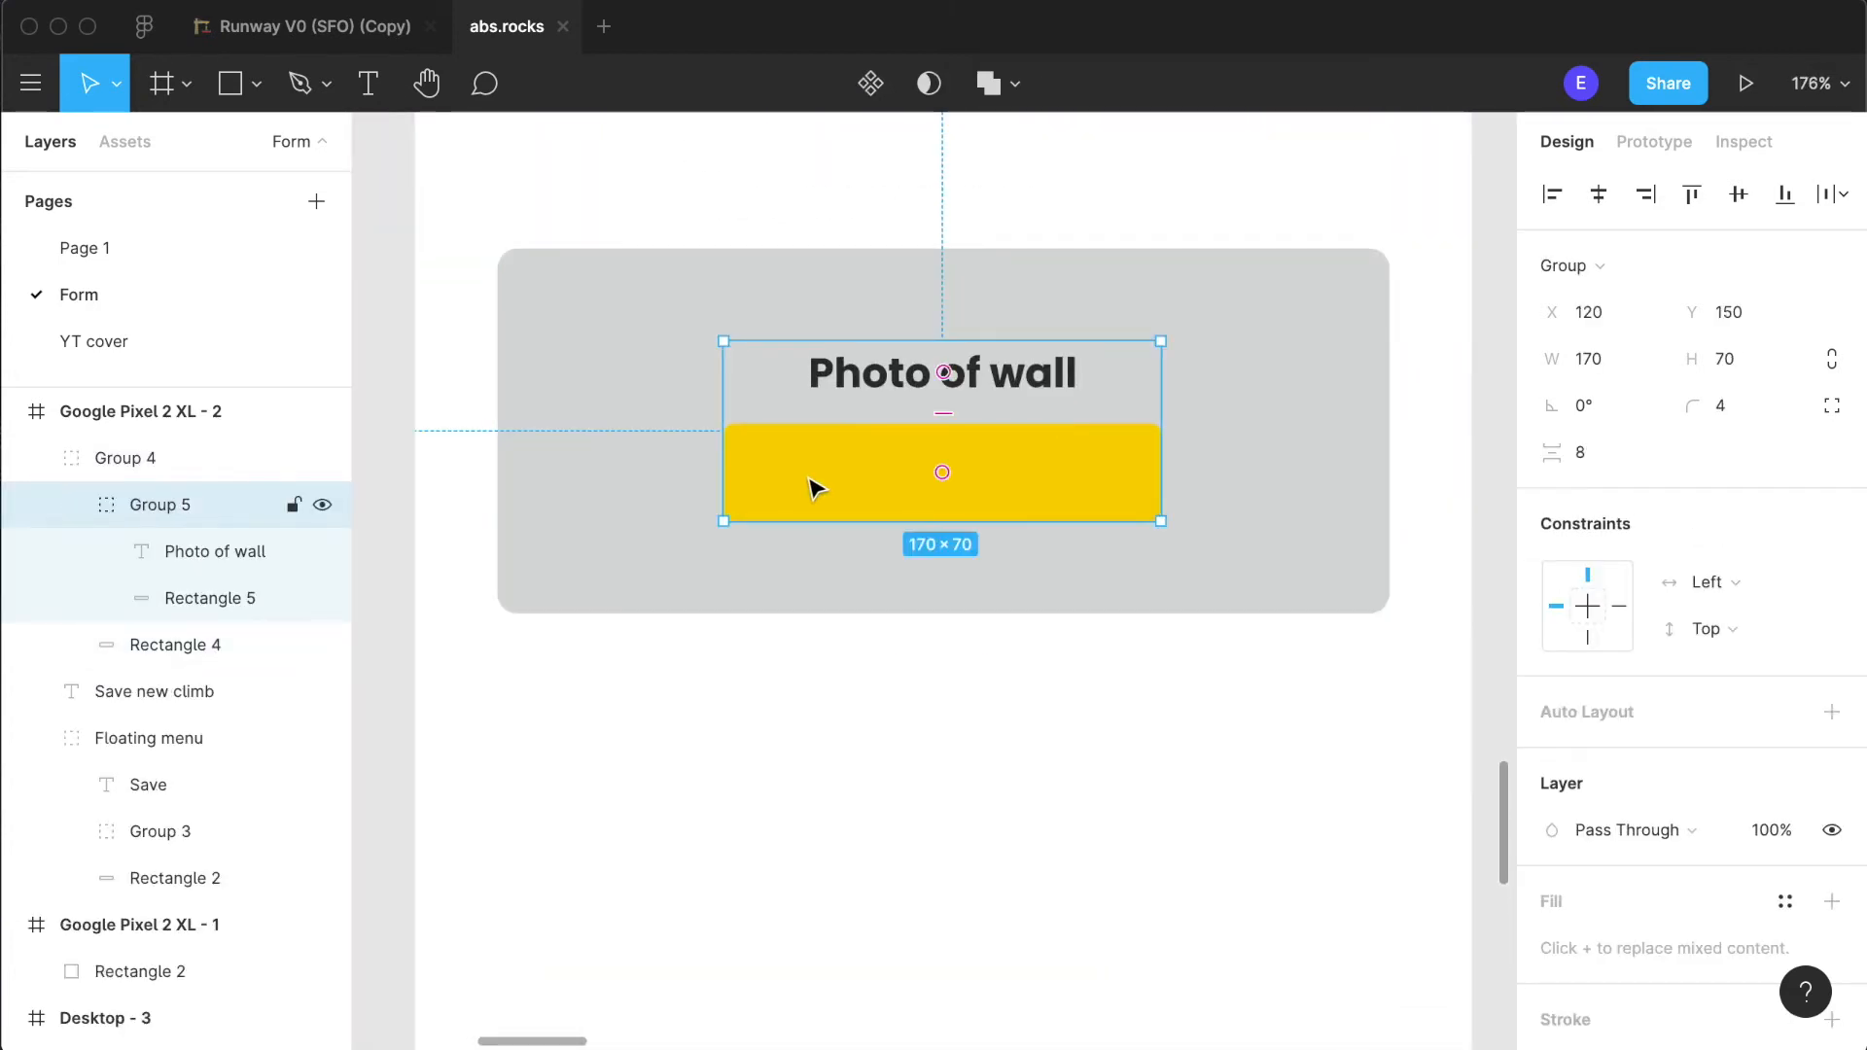
double_click(815, 486)
key("Delete")
key("super+v")
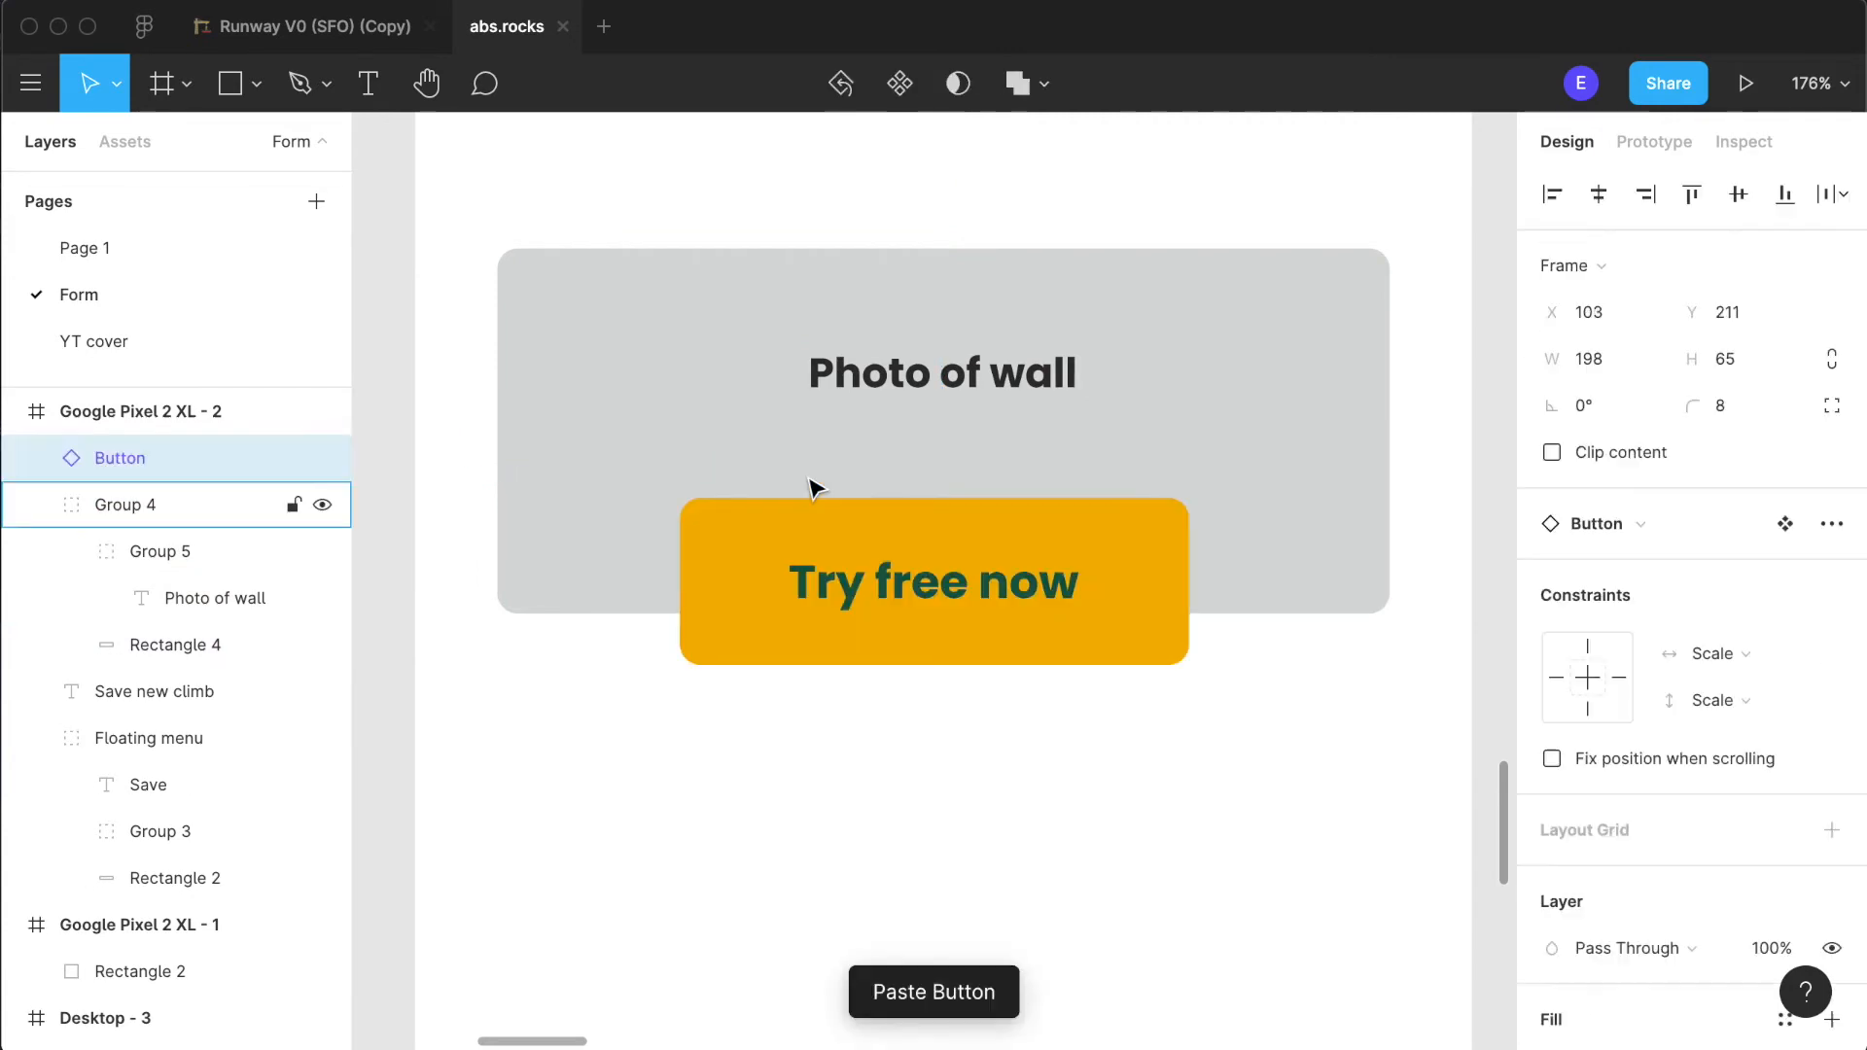
- Shrink the pasted button to about 102 × 33 and set its text size to 12
left_click_drag(1185, 662, 945, 513)
double_click(824, 562)
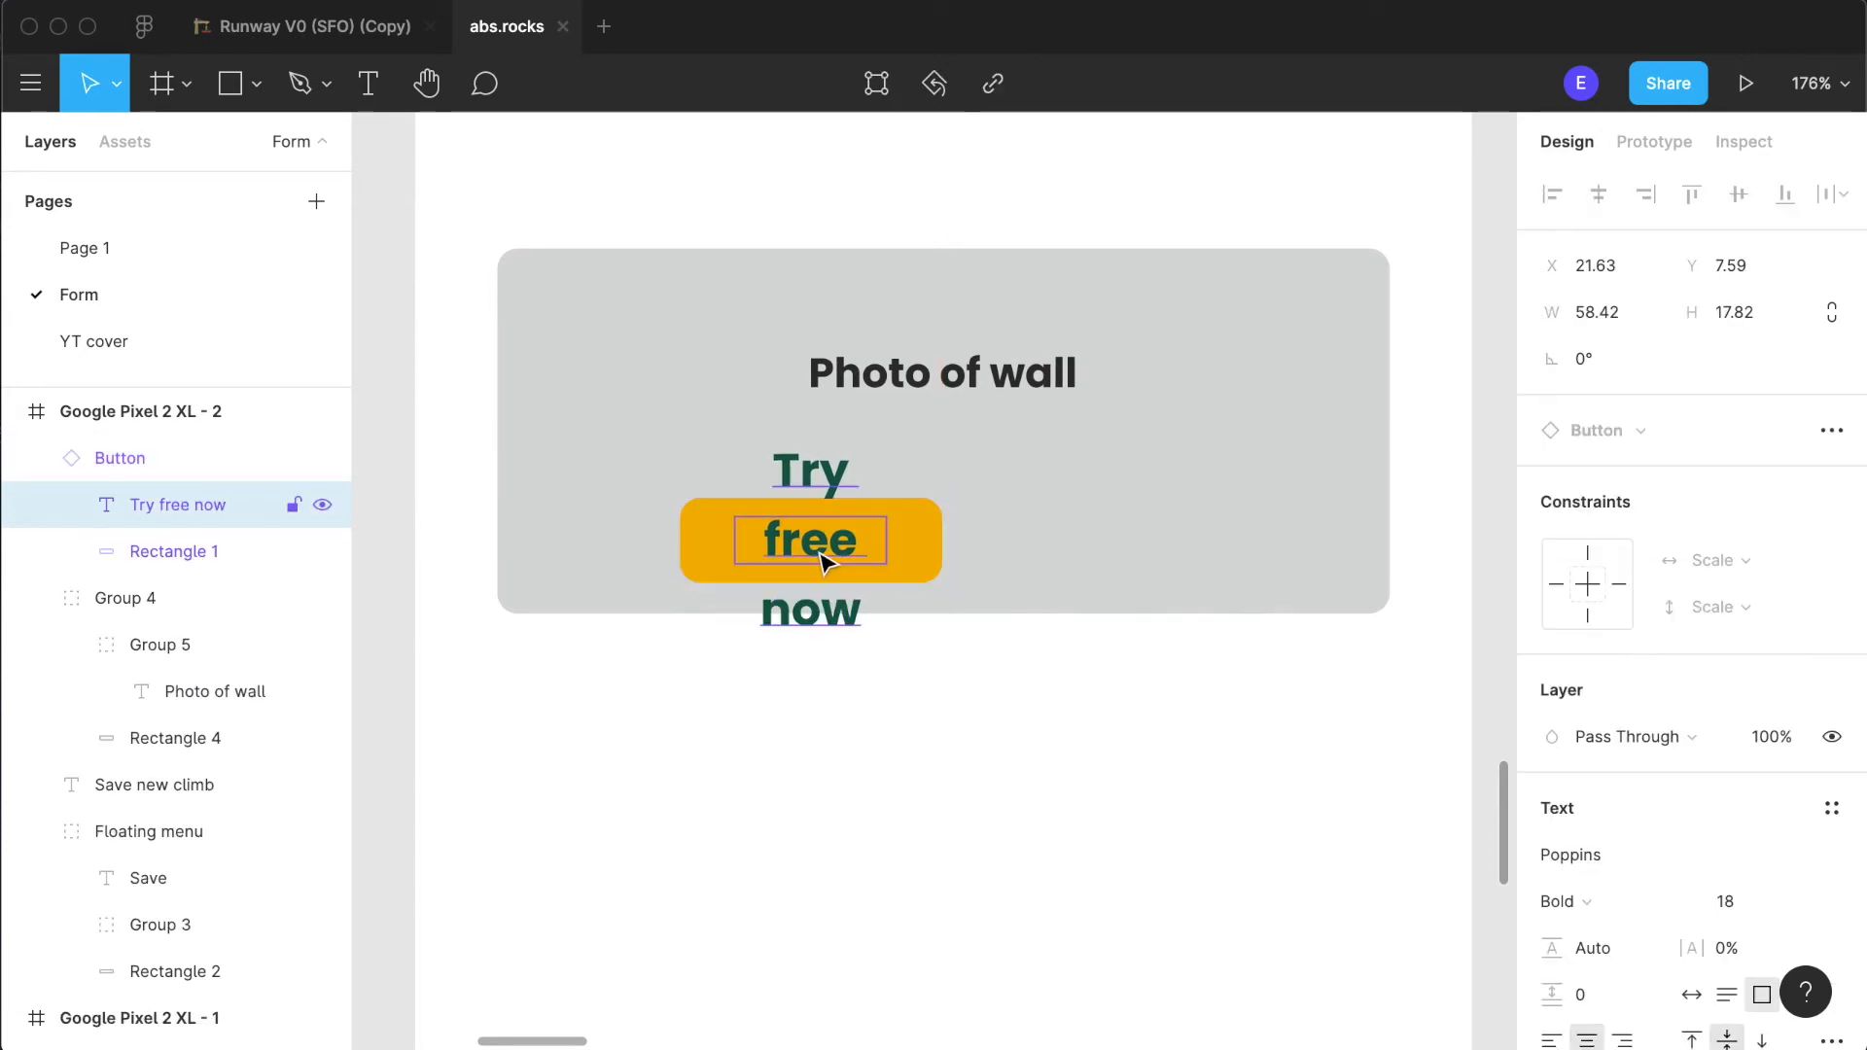
left_click(1798, 900)
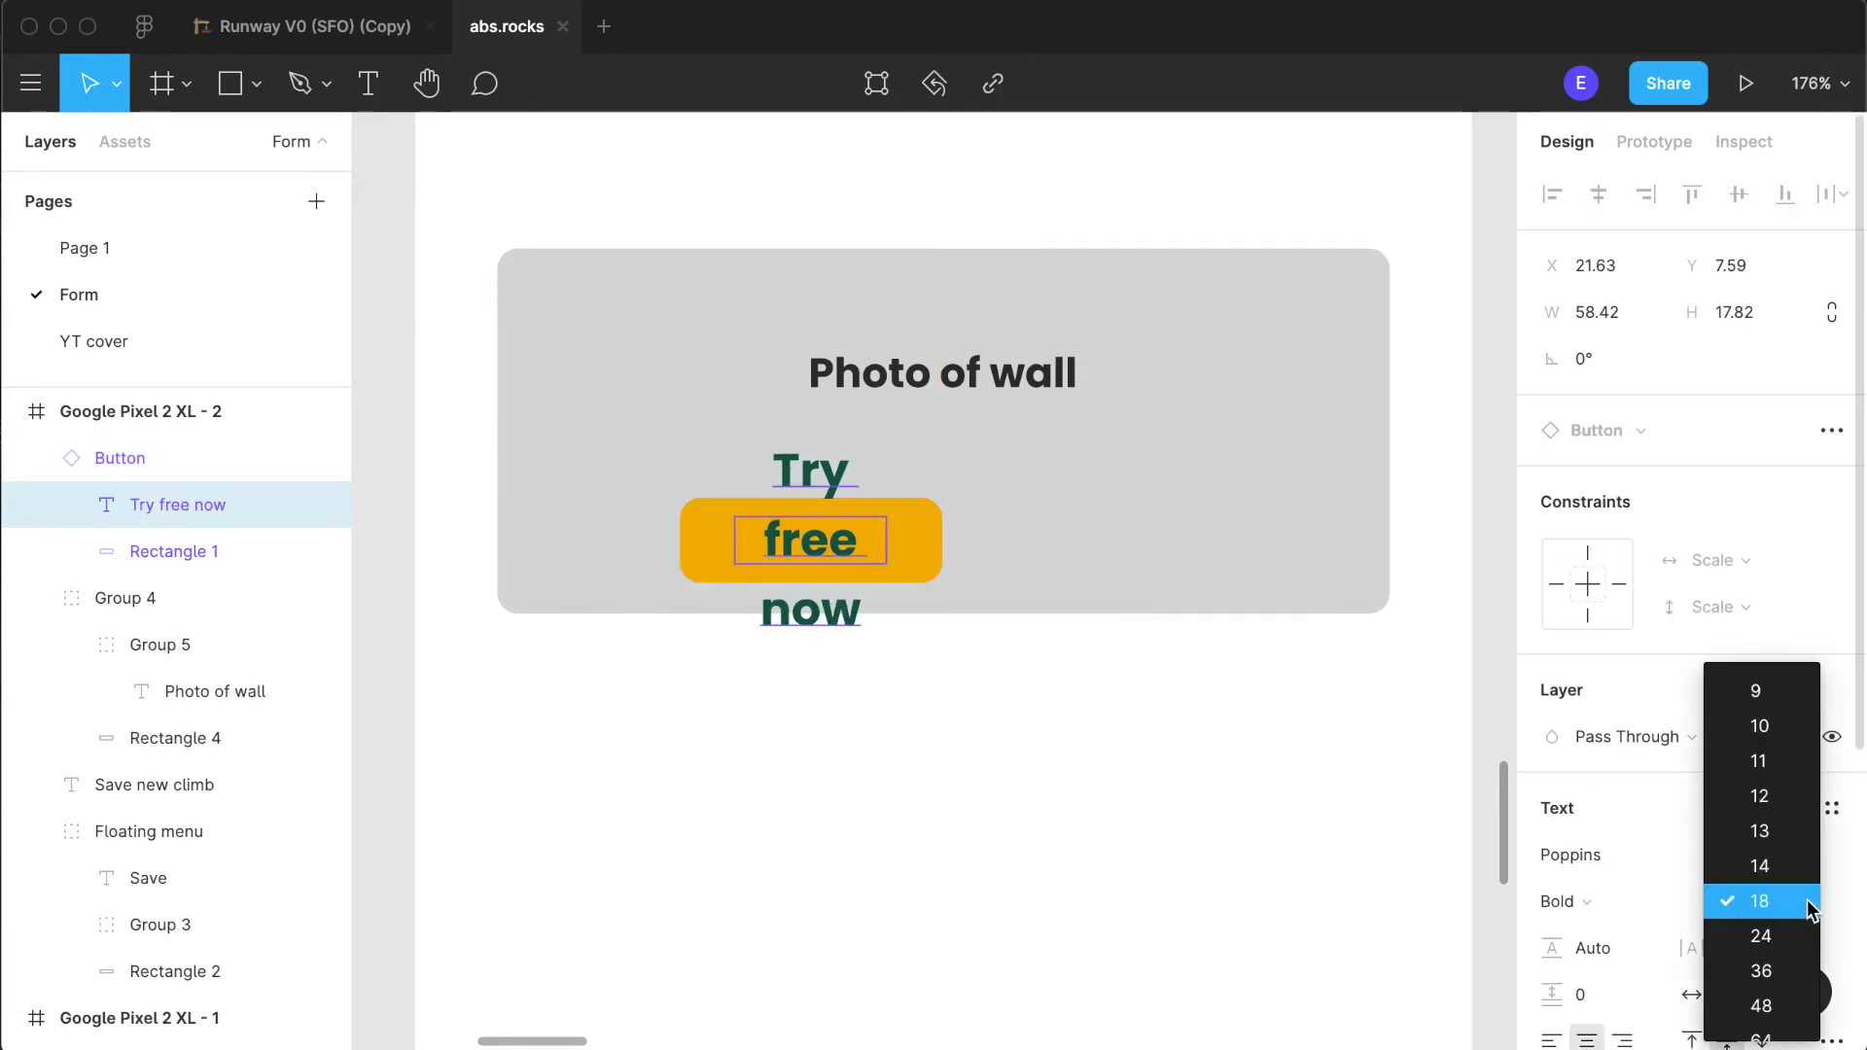
left_click(1769, 808)
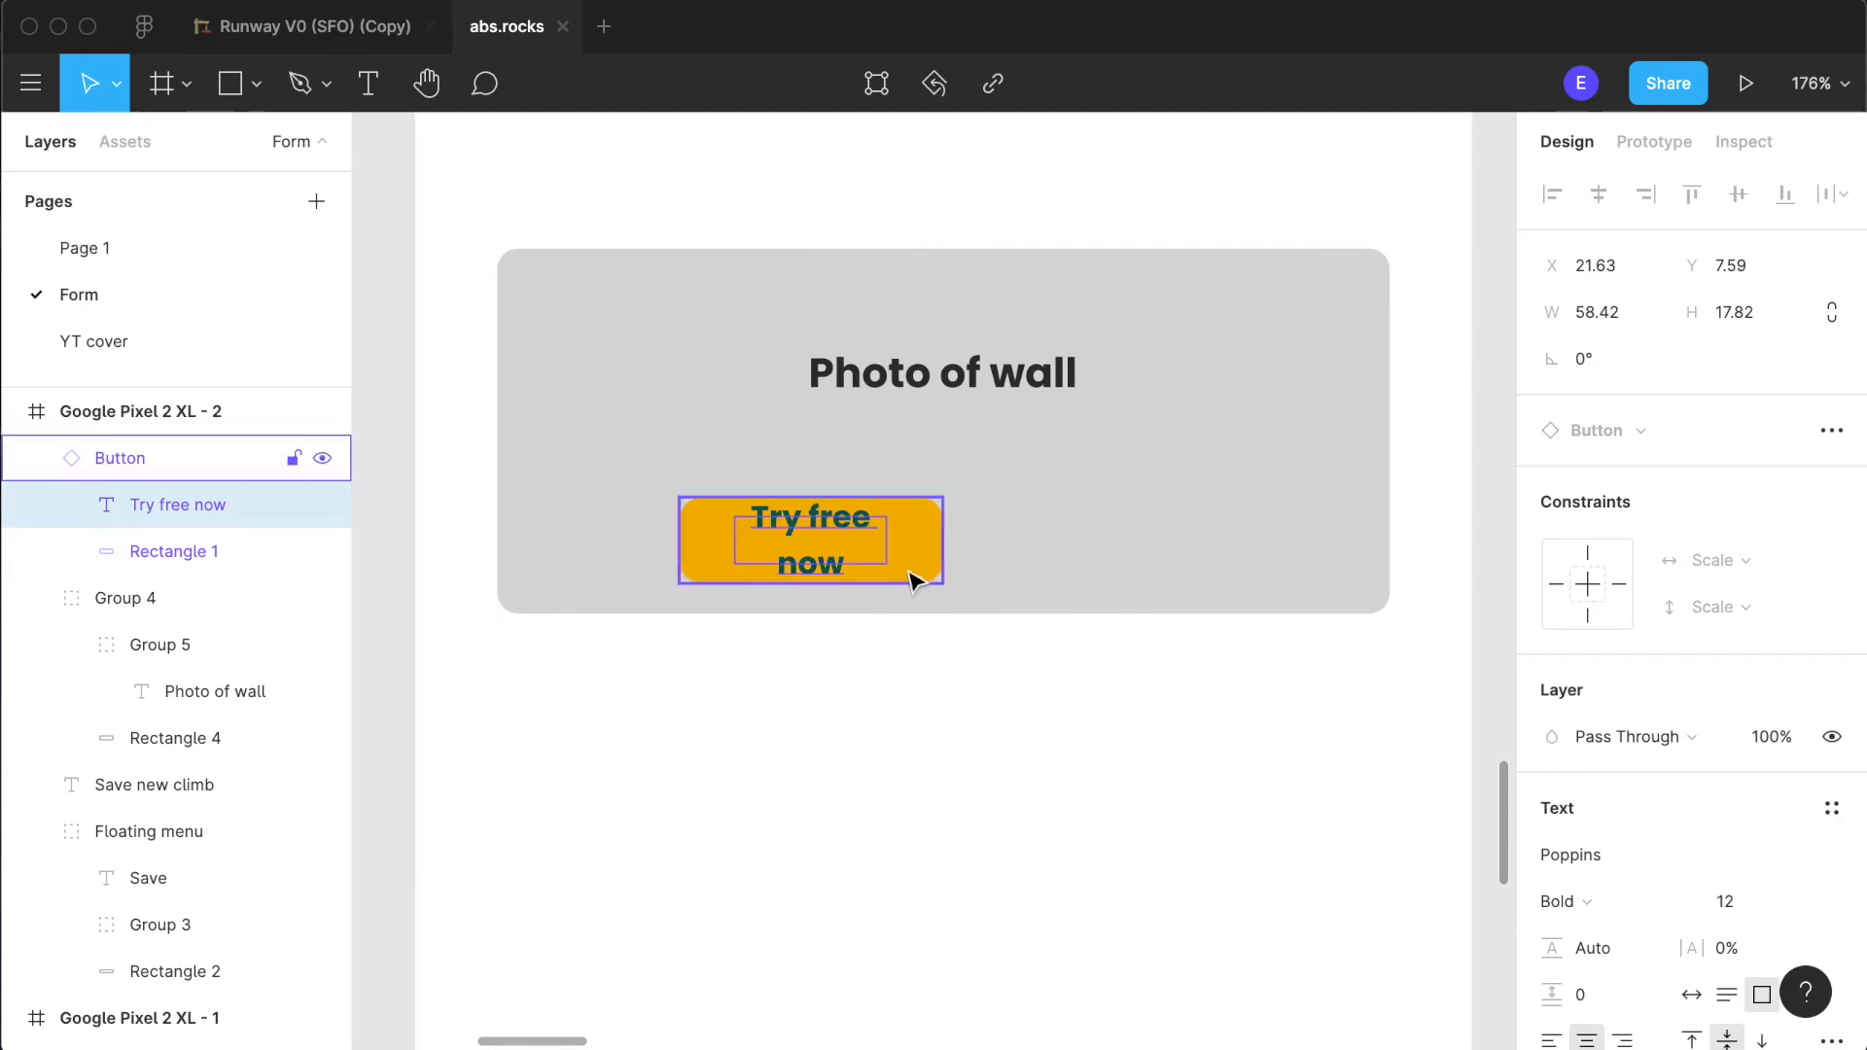
- Change the orange button's text to "Take photo"
double_click(812, 545)
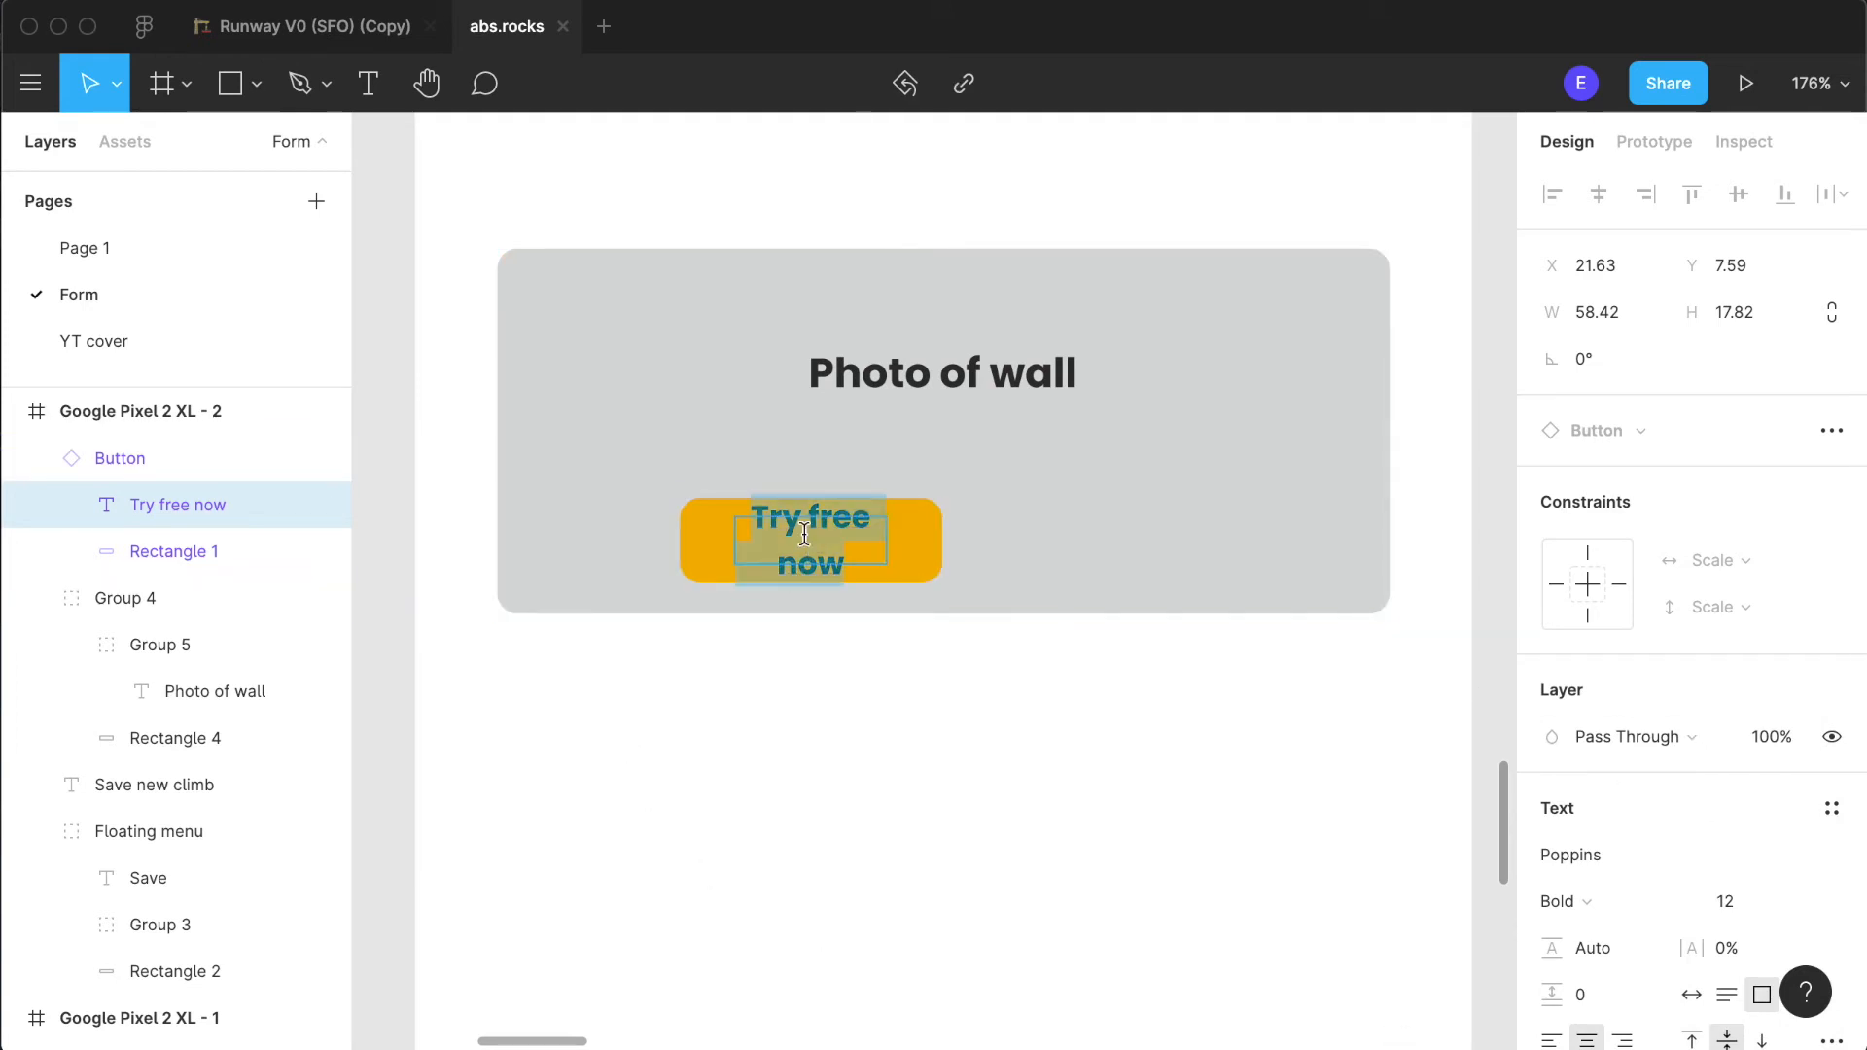
type("Take")
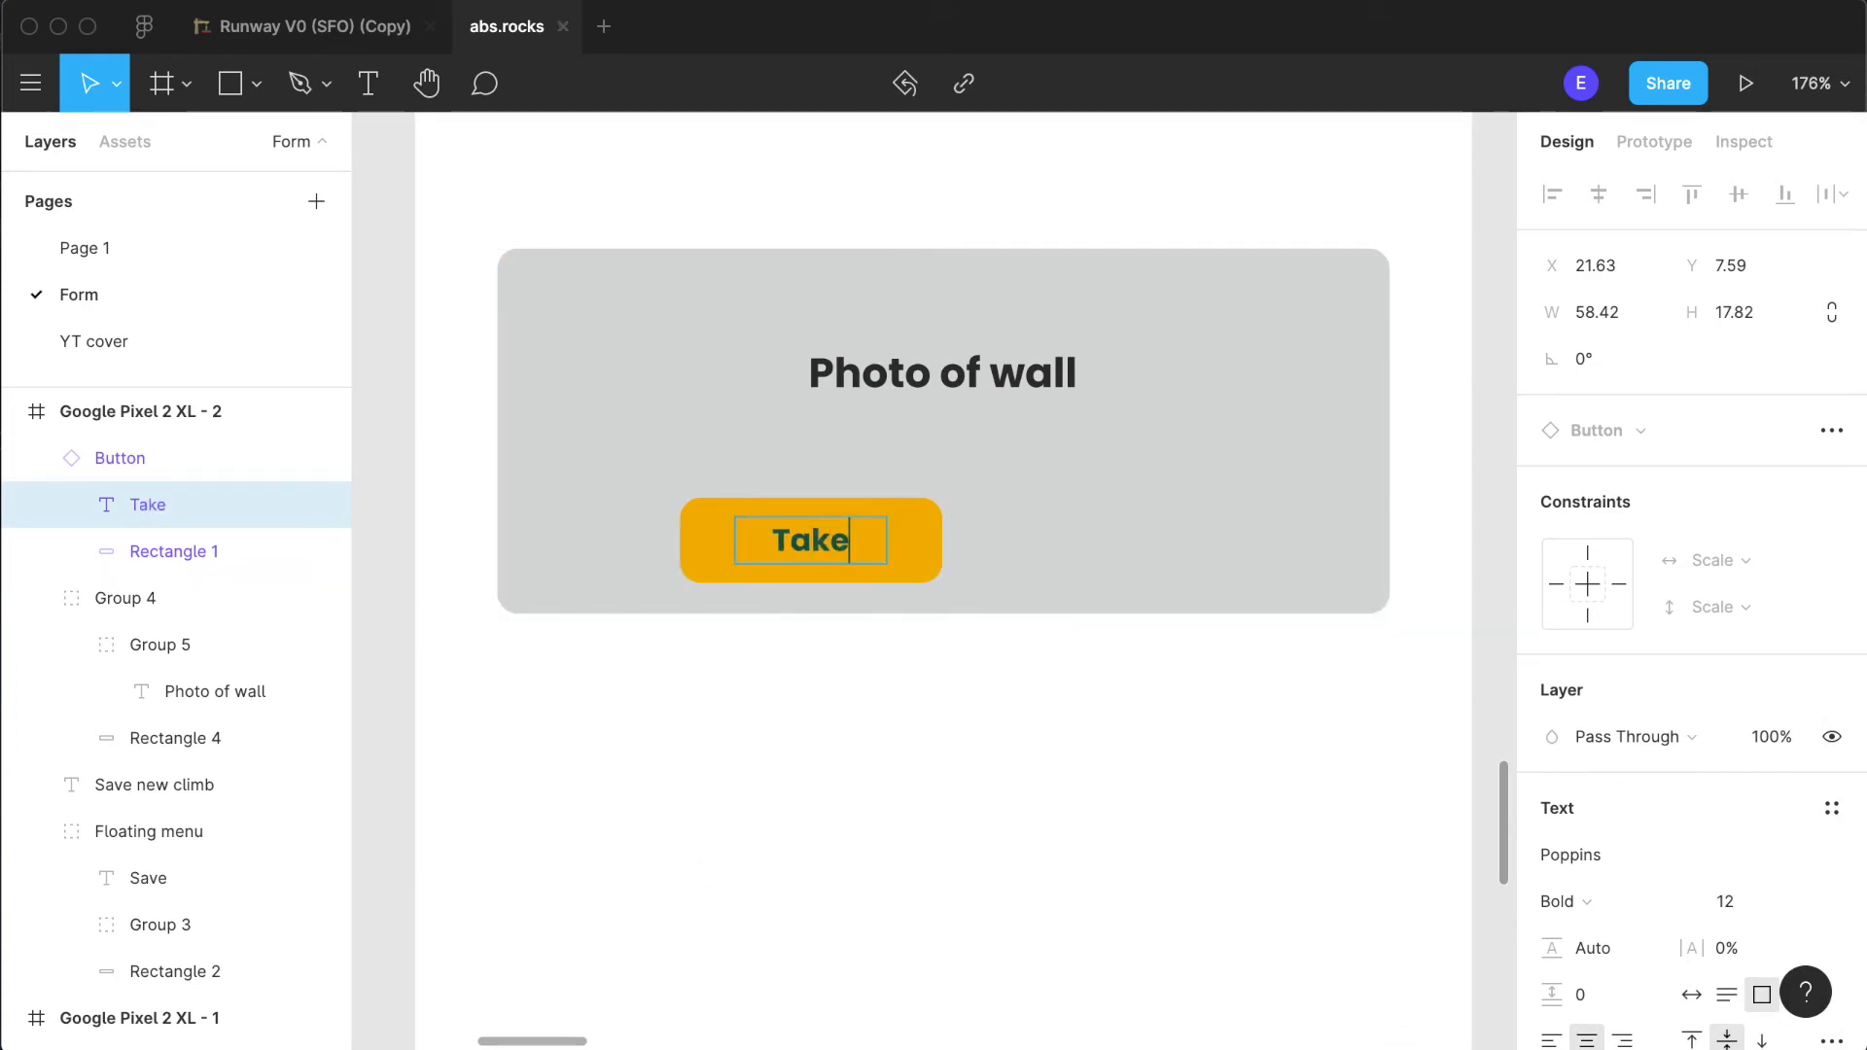
type(" photoi")
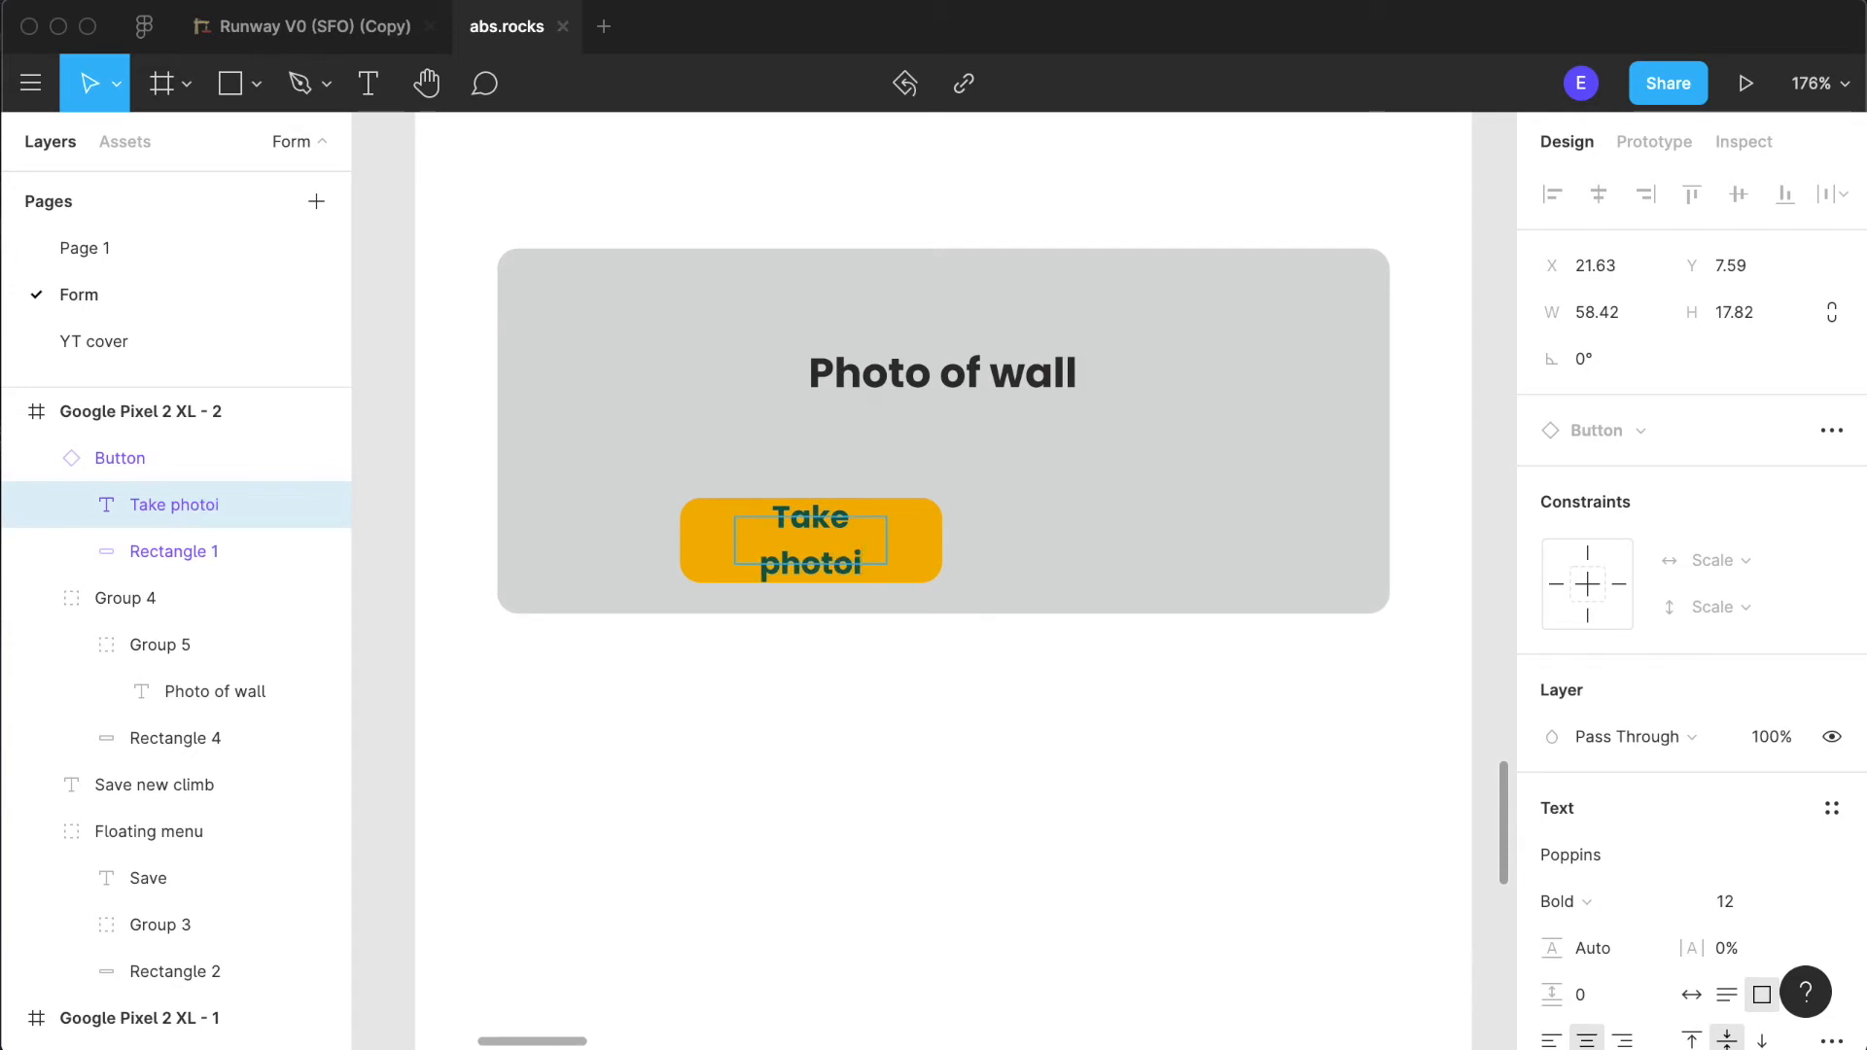
key("BackSpace")
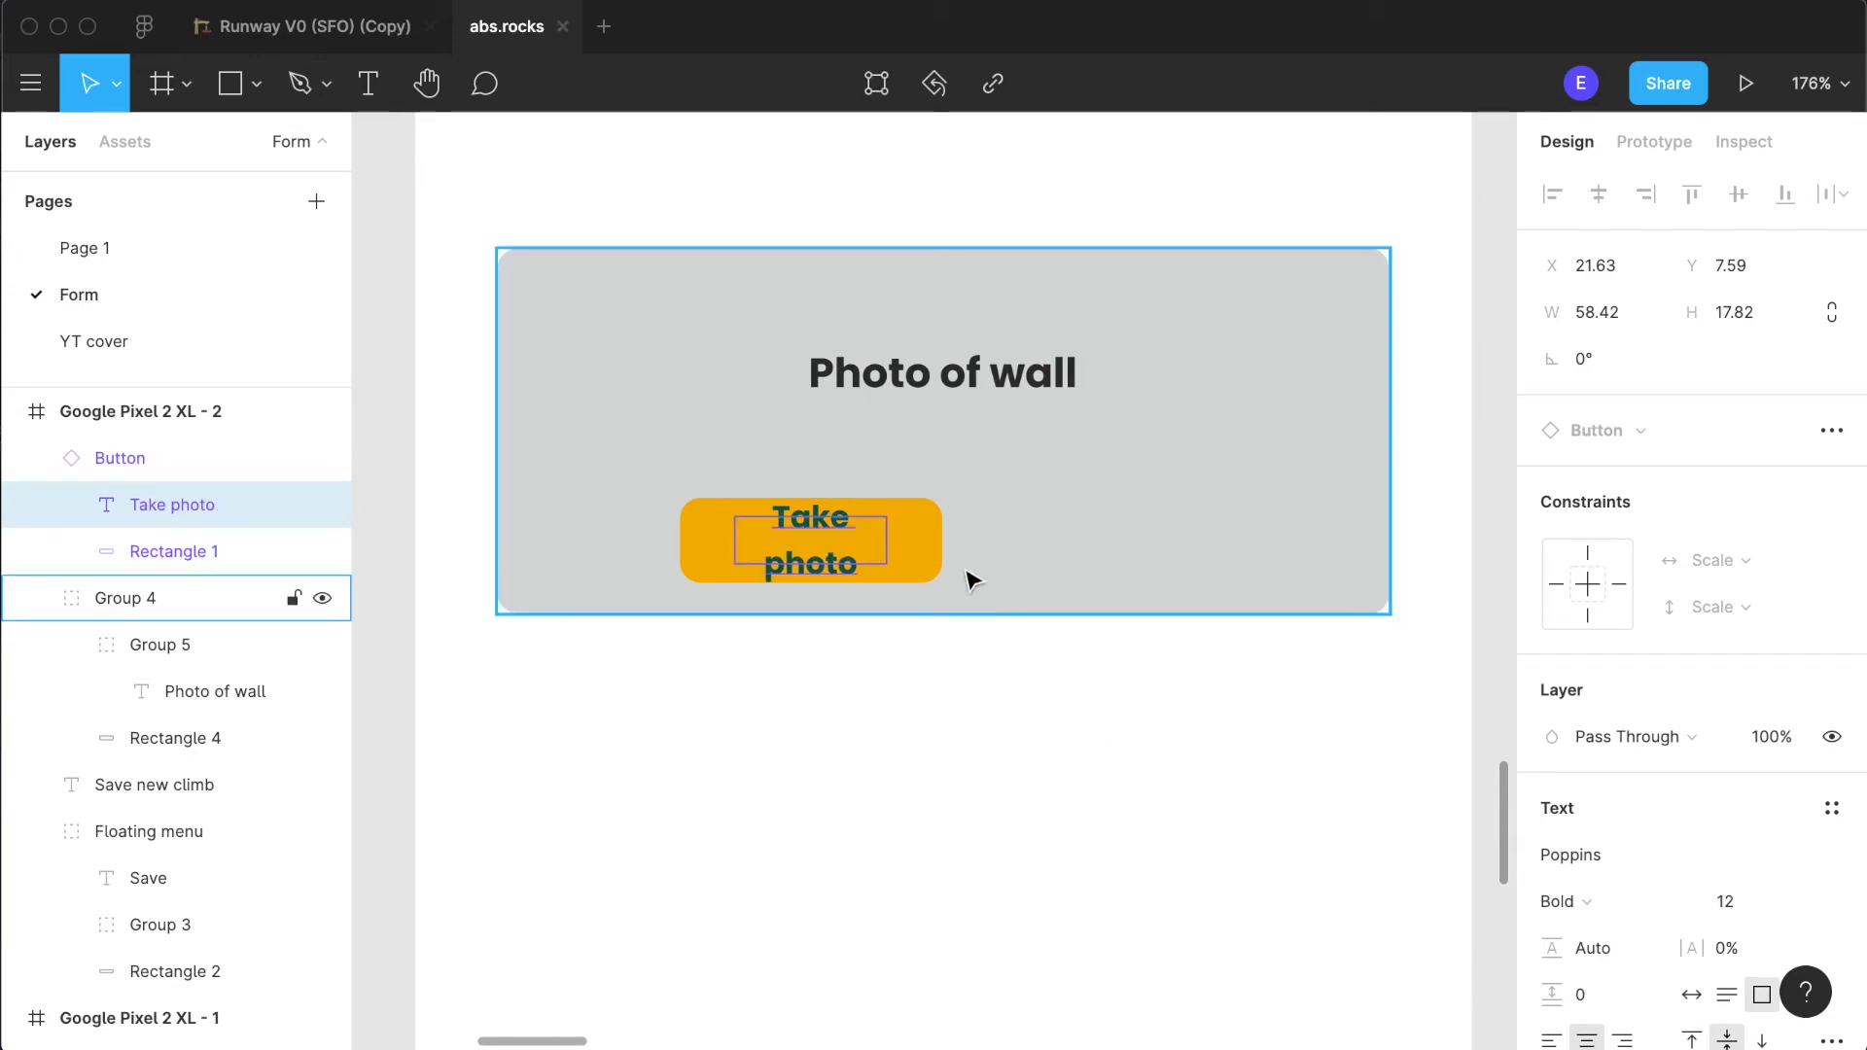
double_click(925, 545)
key("Escape")
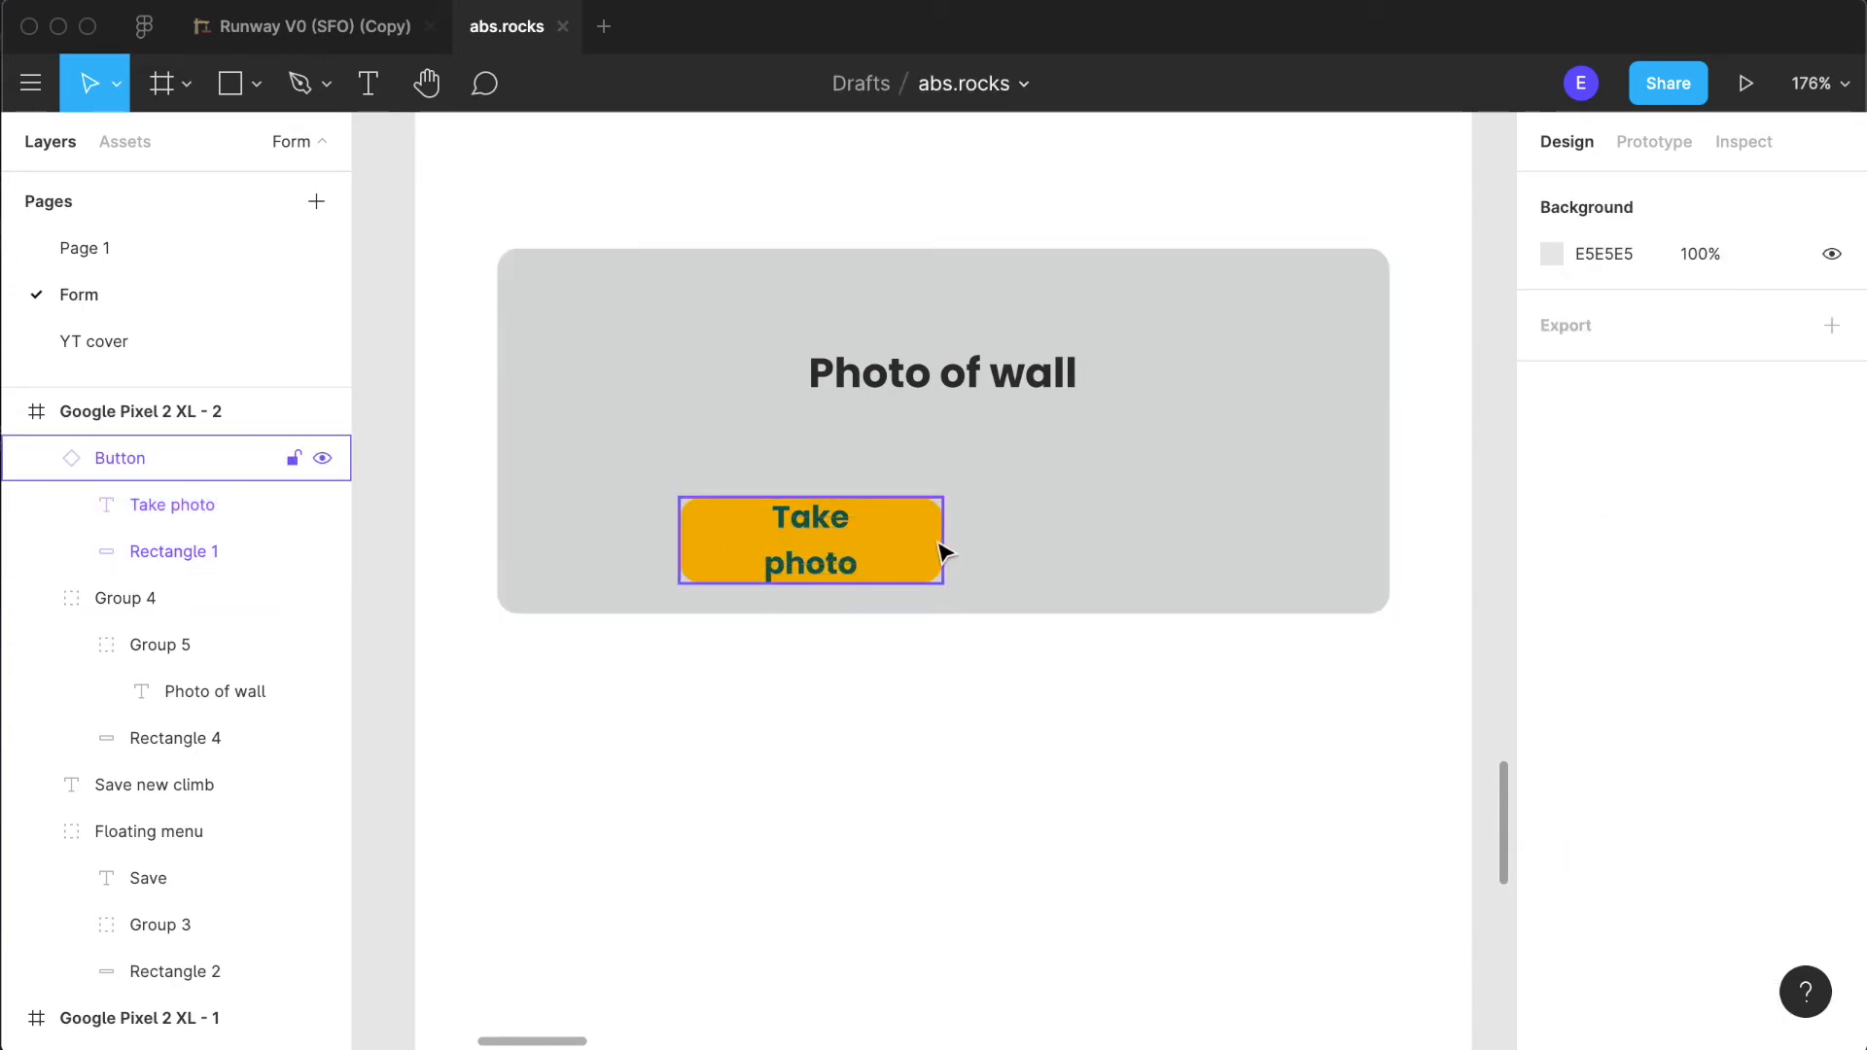
left_click(939, 552)
double_click(942, 550)
left_click_drag(944, 550, 974, 550)
key("super+z")
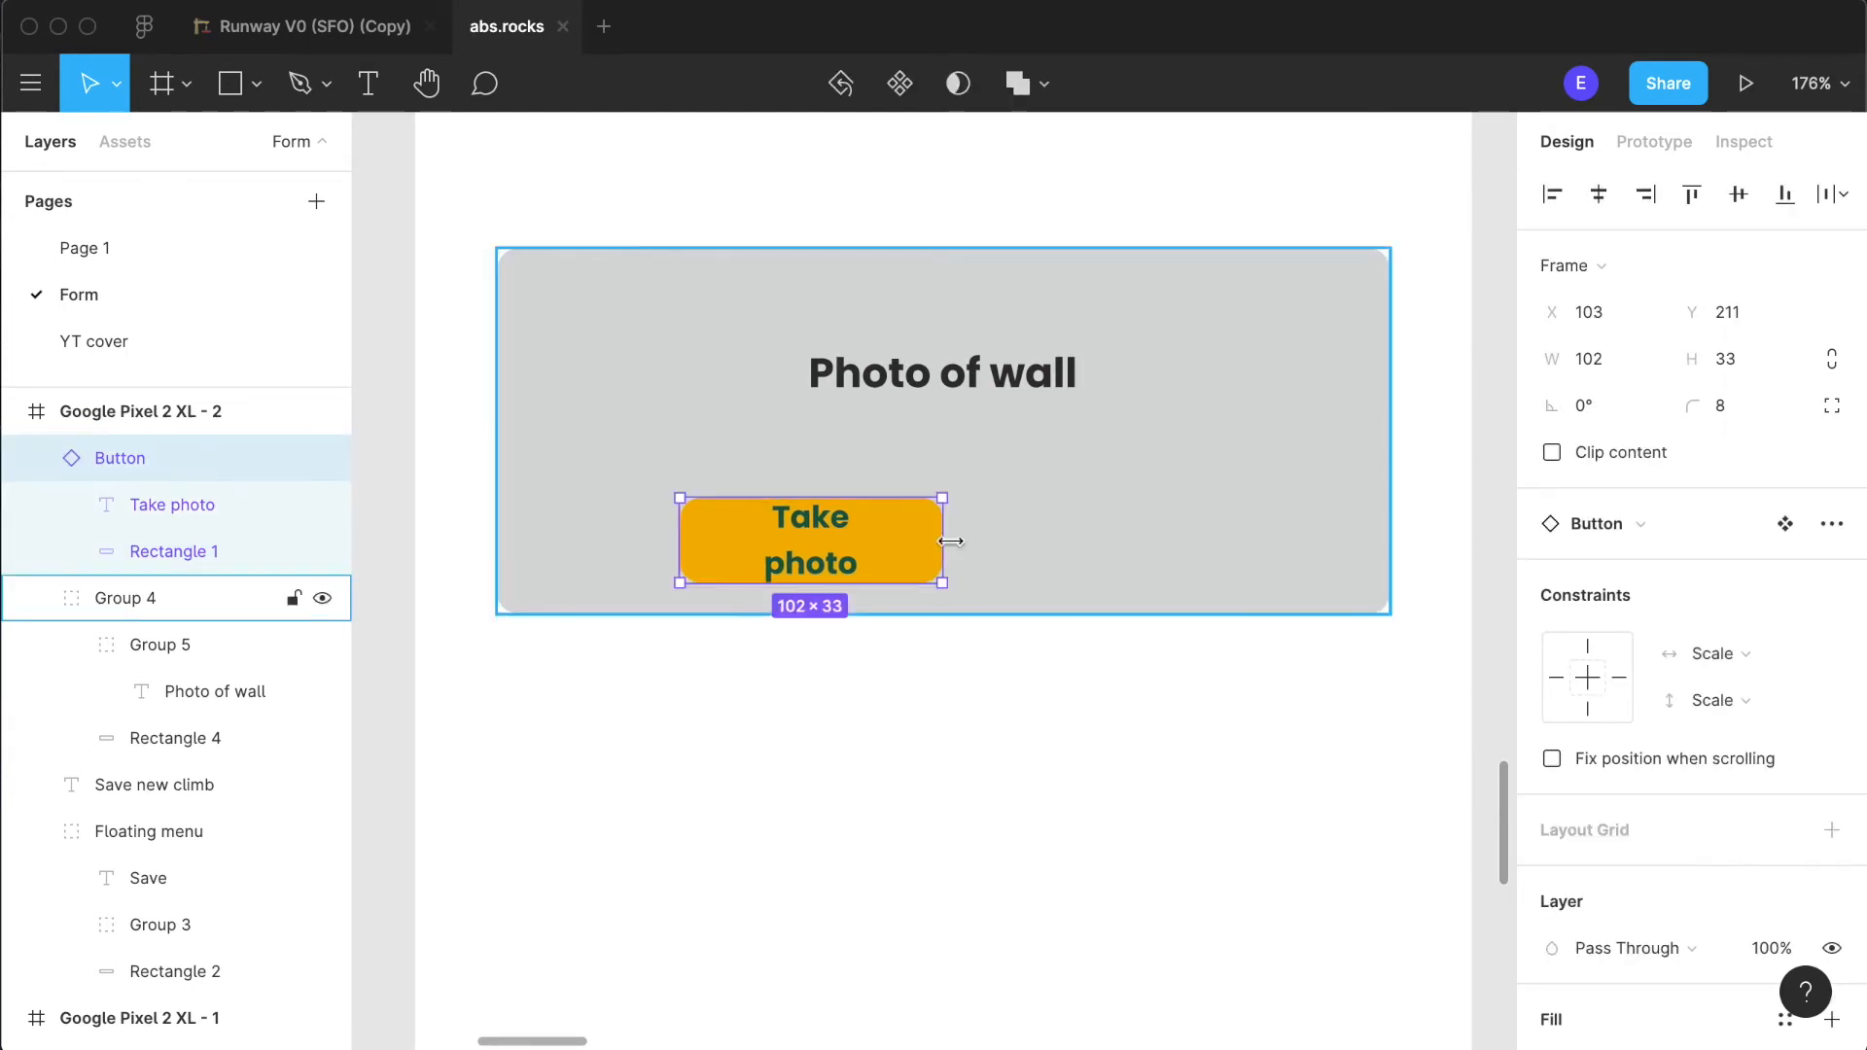
- Widen the "Take photo" button to about 130 and centre it just below the "Photo of wall" label
double_click(934, 552)
key("Escape")
left_click(931, 541)
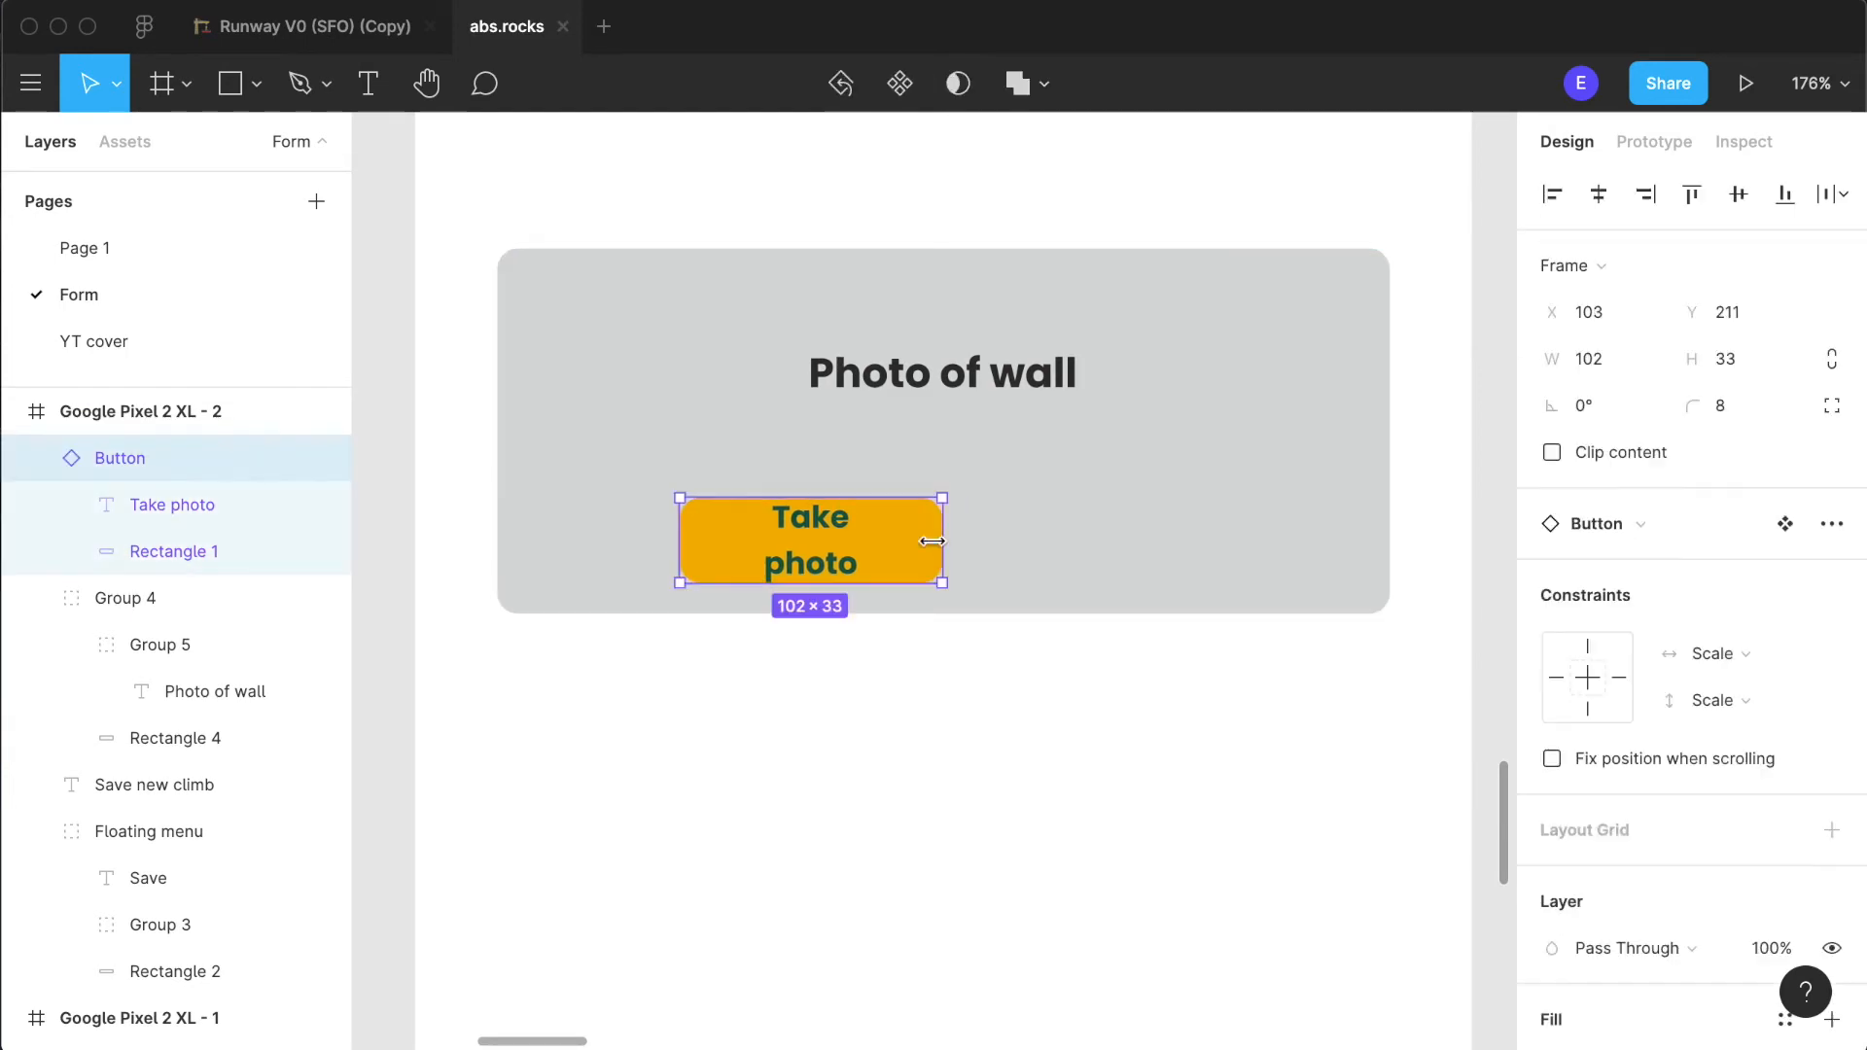
left_click_drag(936, 541, 1075, 478)
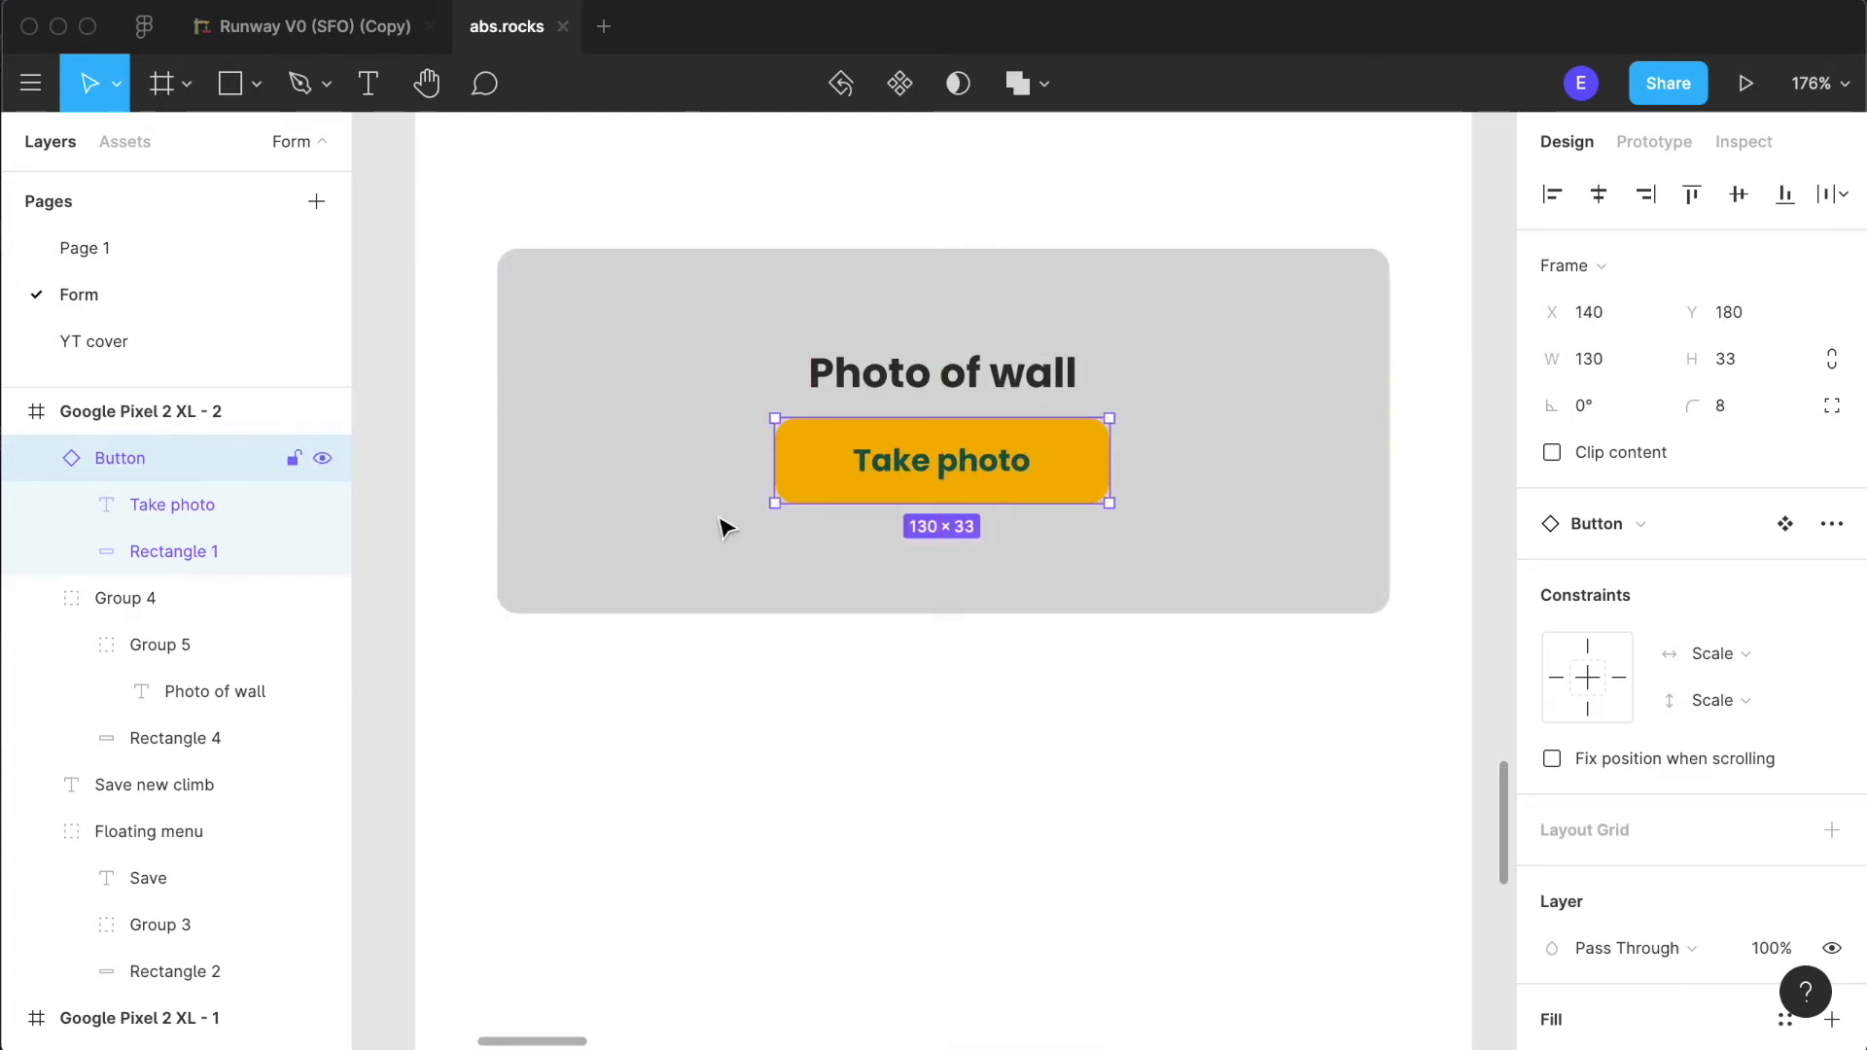
- Move the button's layer into the "Photo of wall" label's group and nudge the button to 8 px below the label
left_click(54, 465)
left_click_drag(129, 463, 194, 584)
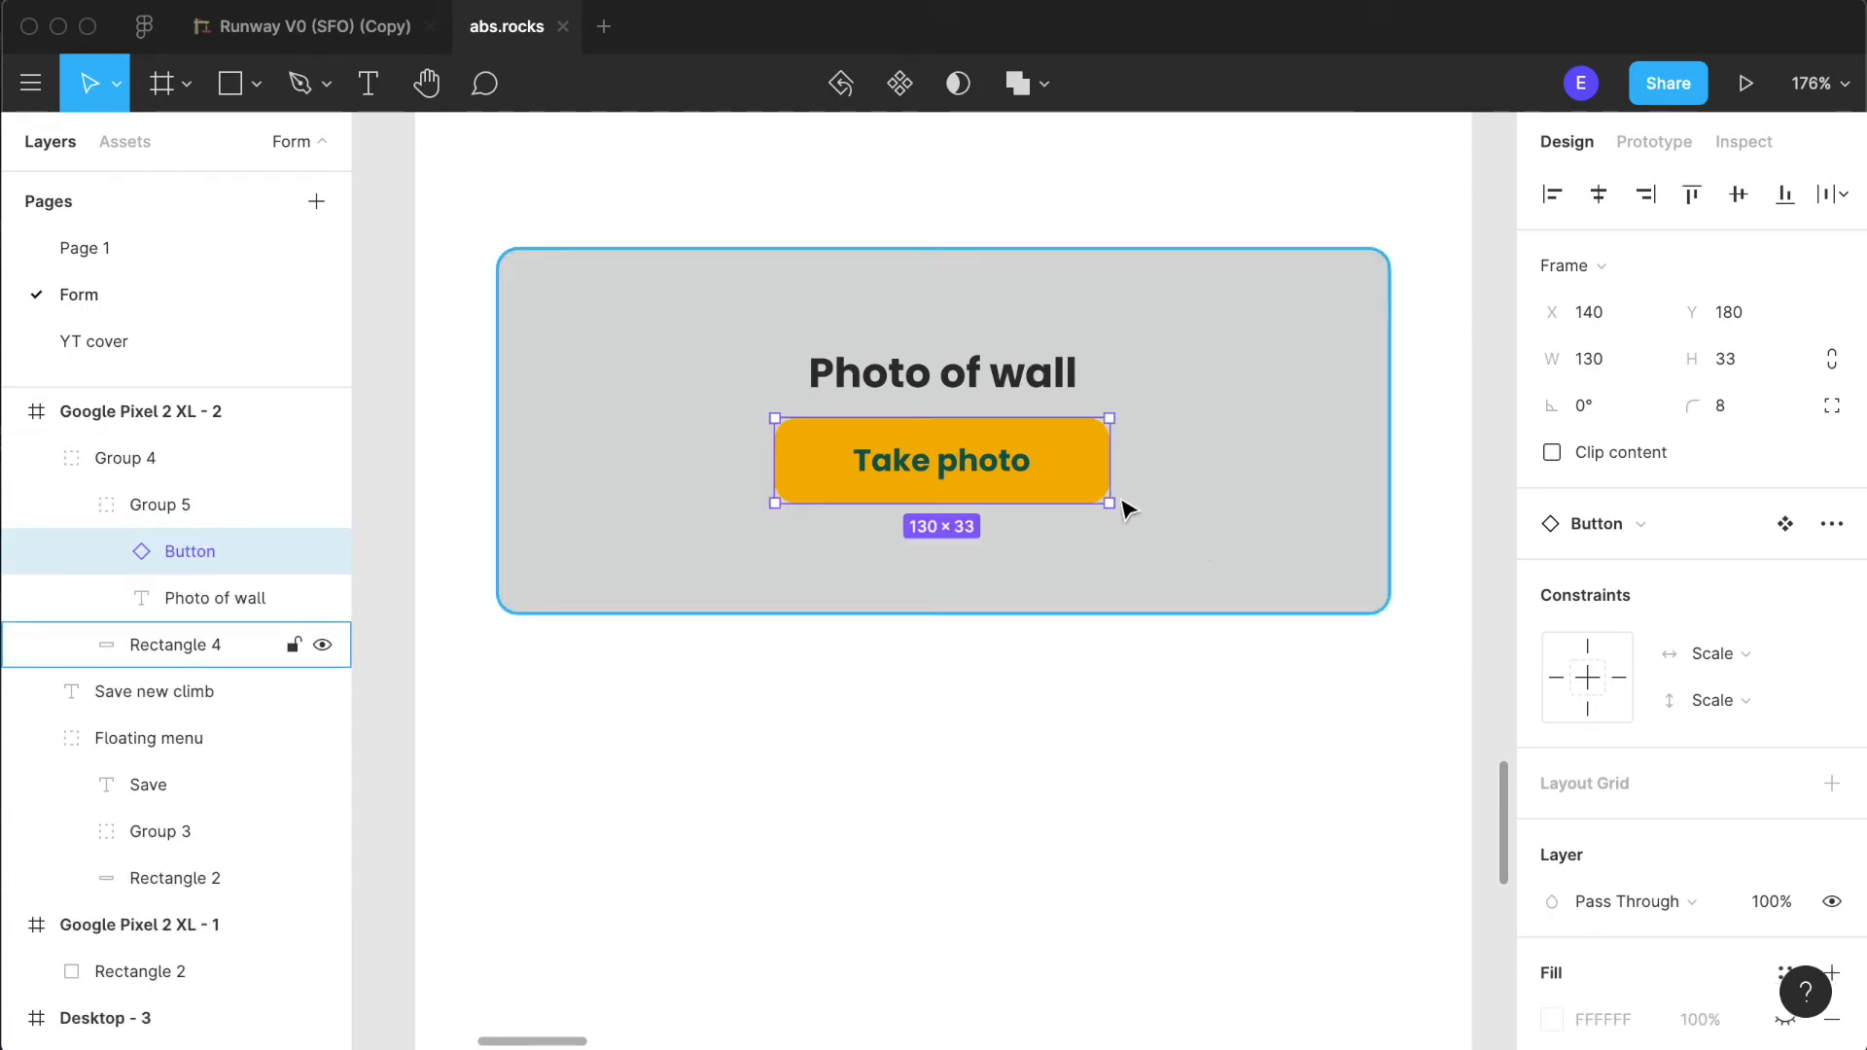
key("Down")
key("Down")
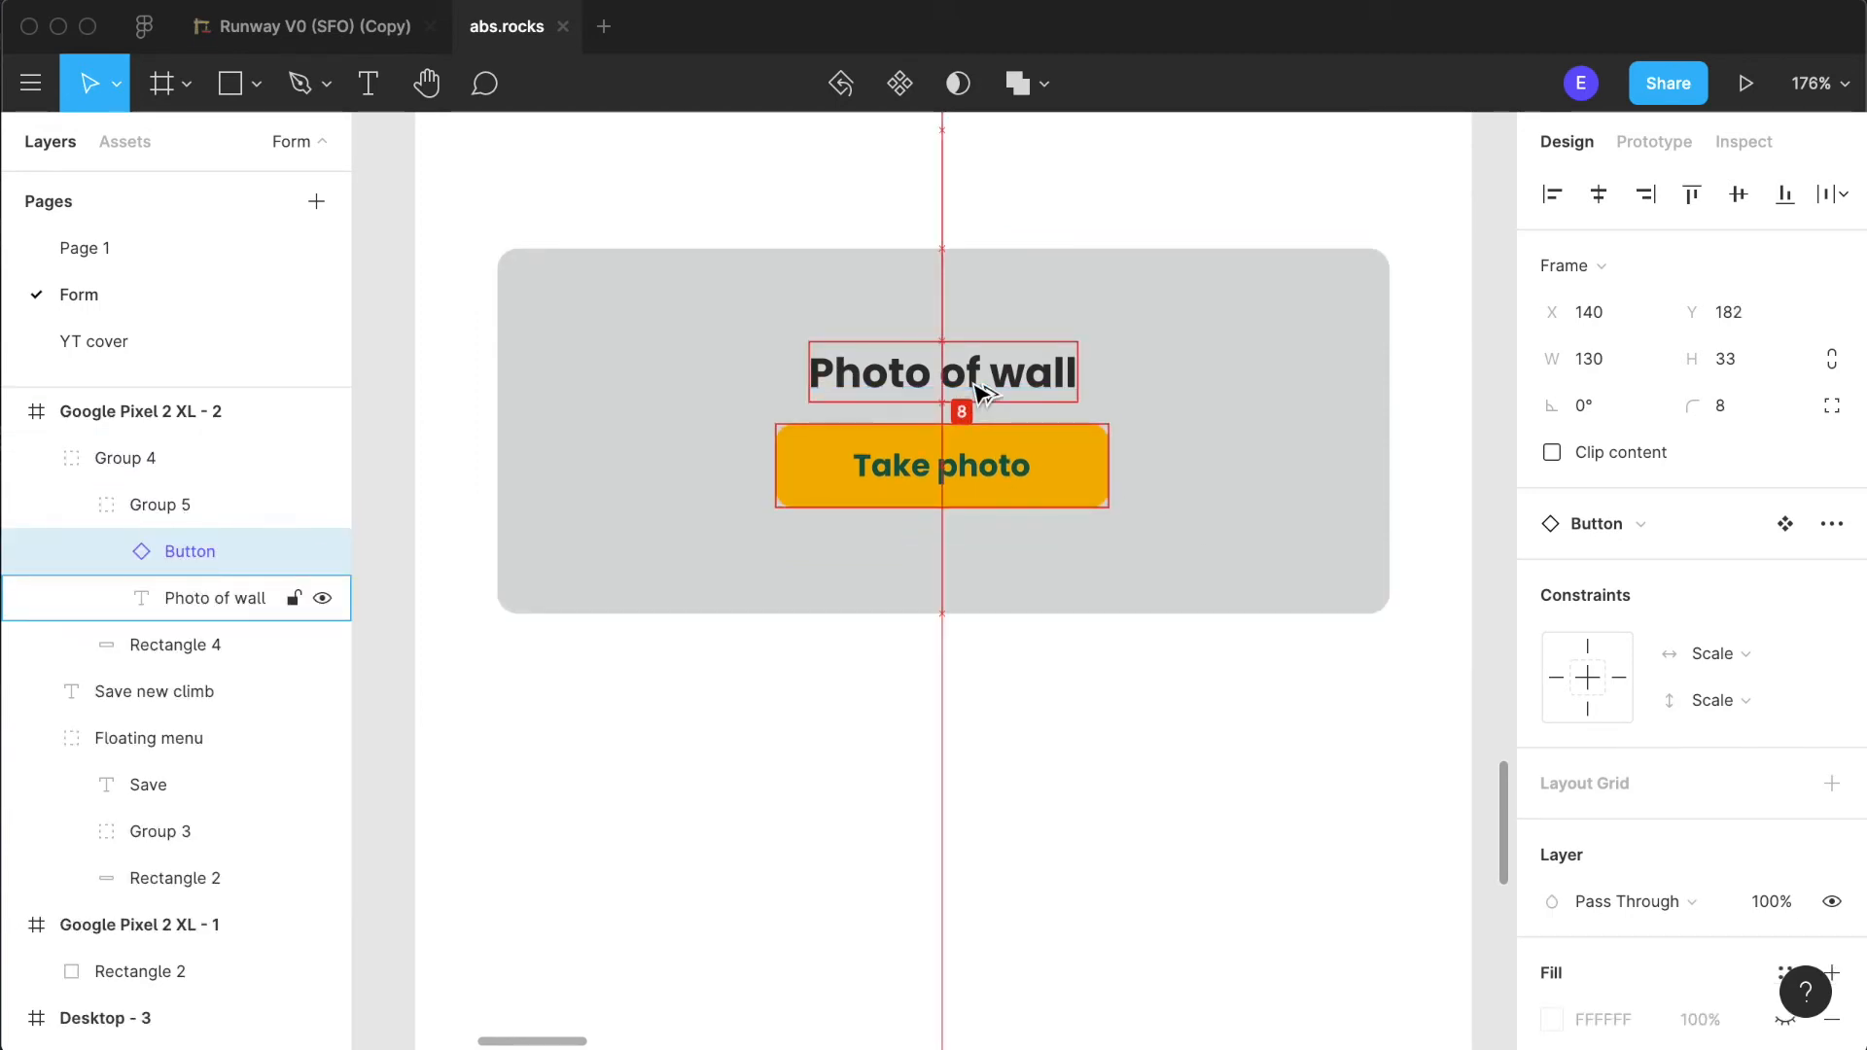
left_click(1213, 622)
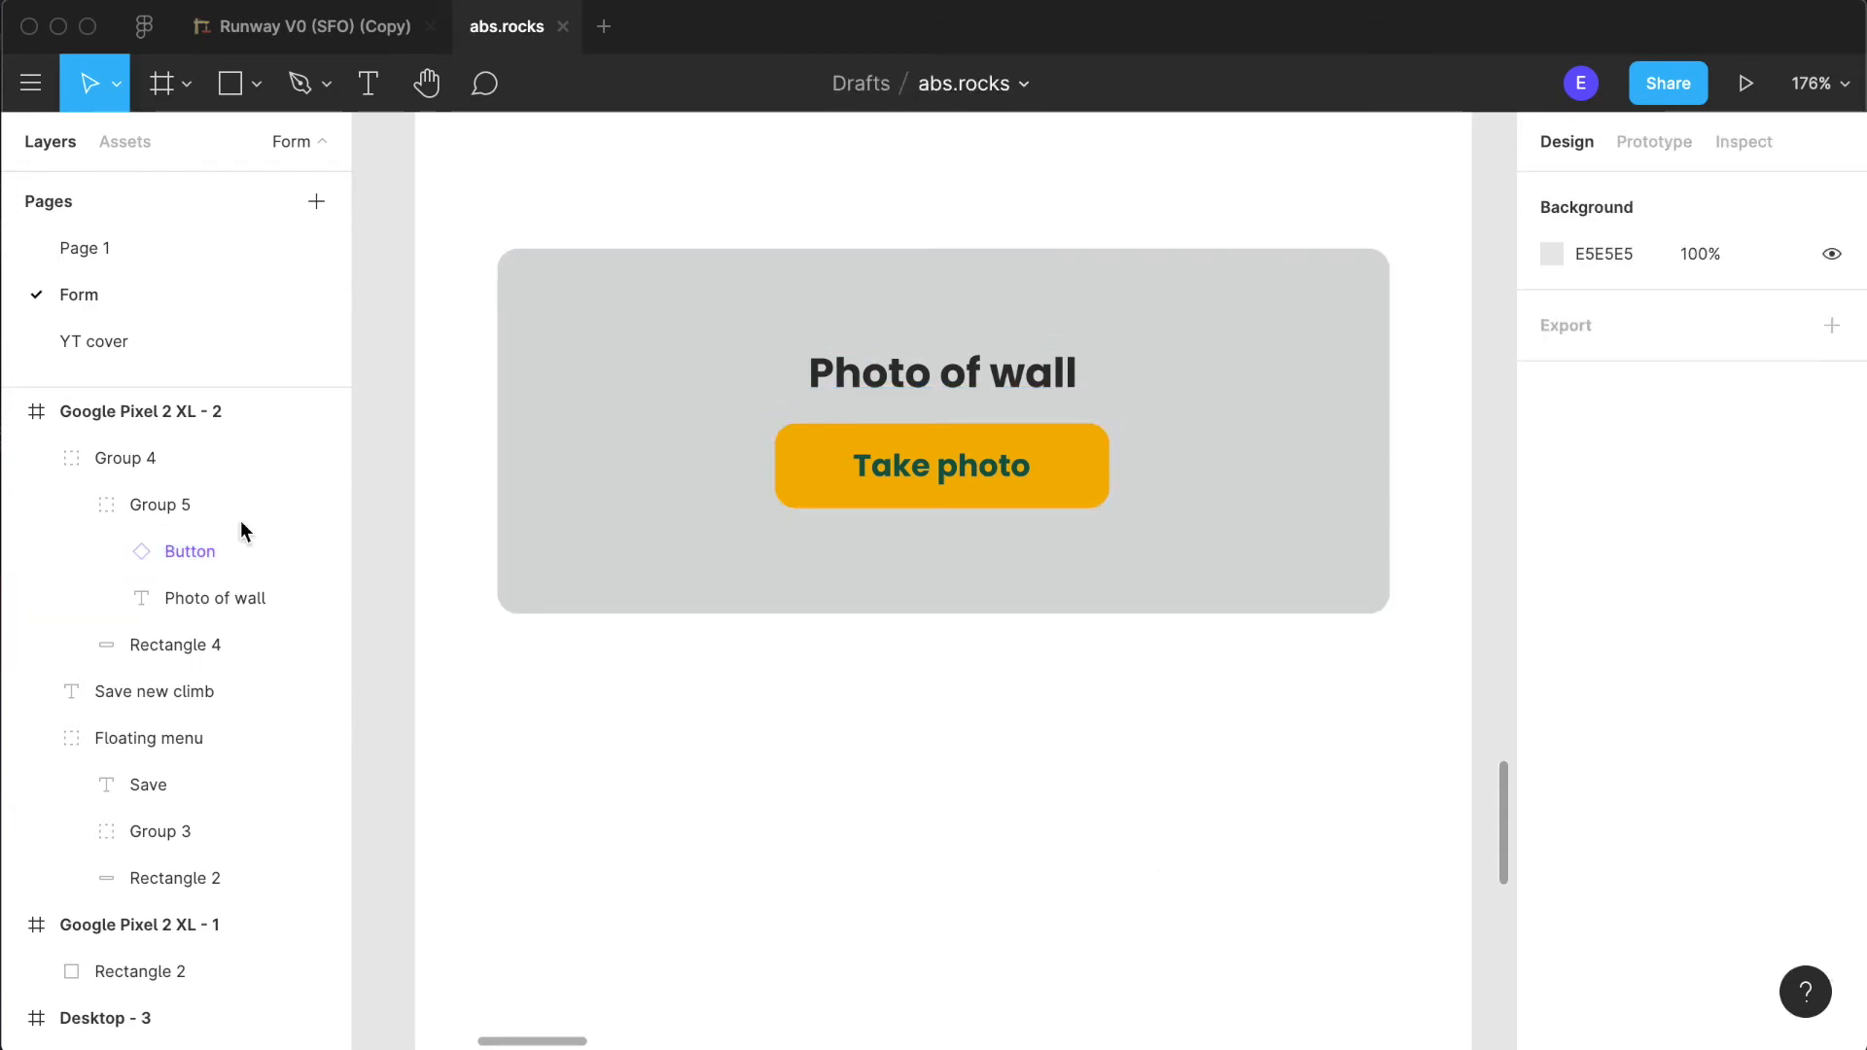
- Centre the group holding the "Photo of wall" label and "Take photo" button vertically within the grey photo area
left_click(109, 492)
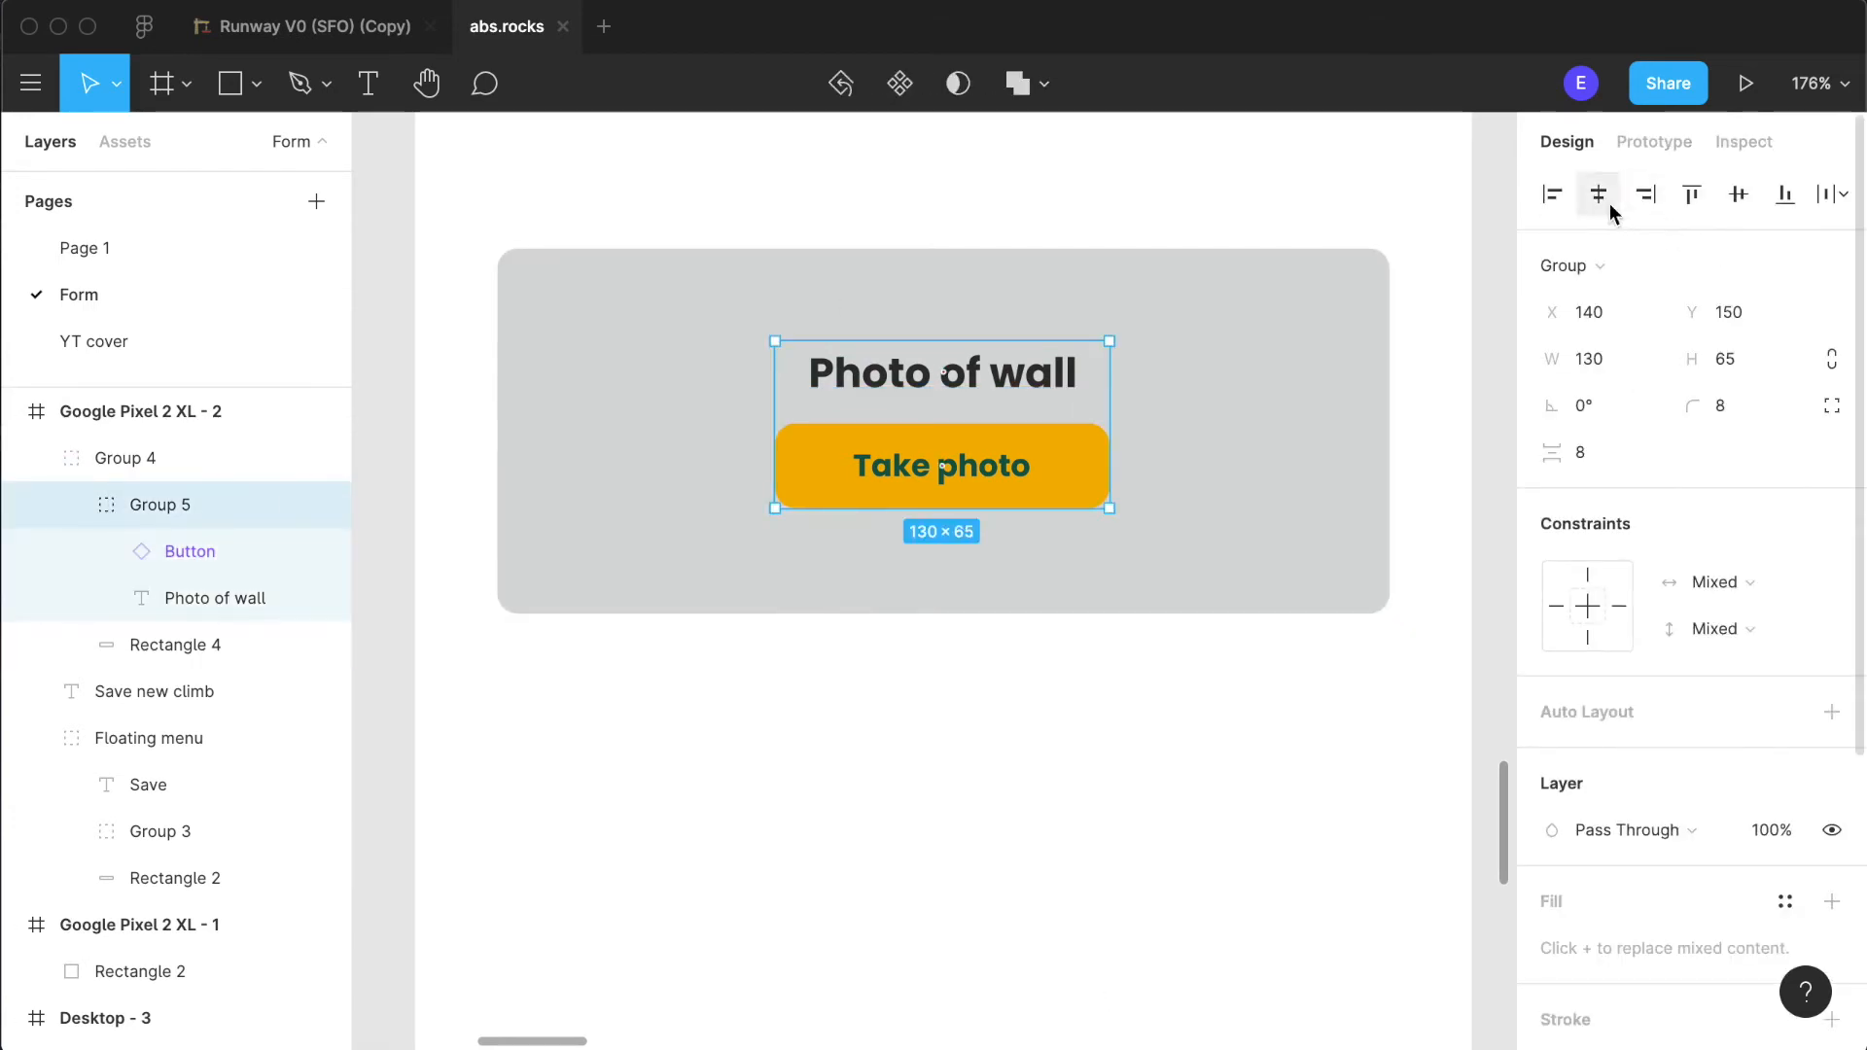
left_click(1741, 196)
left_click(1005, 880)
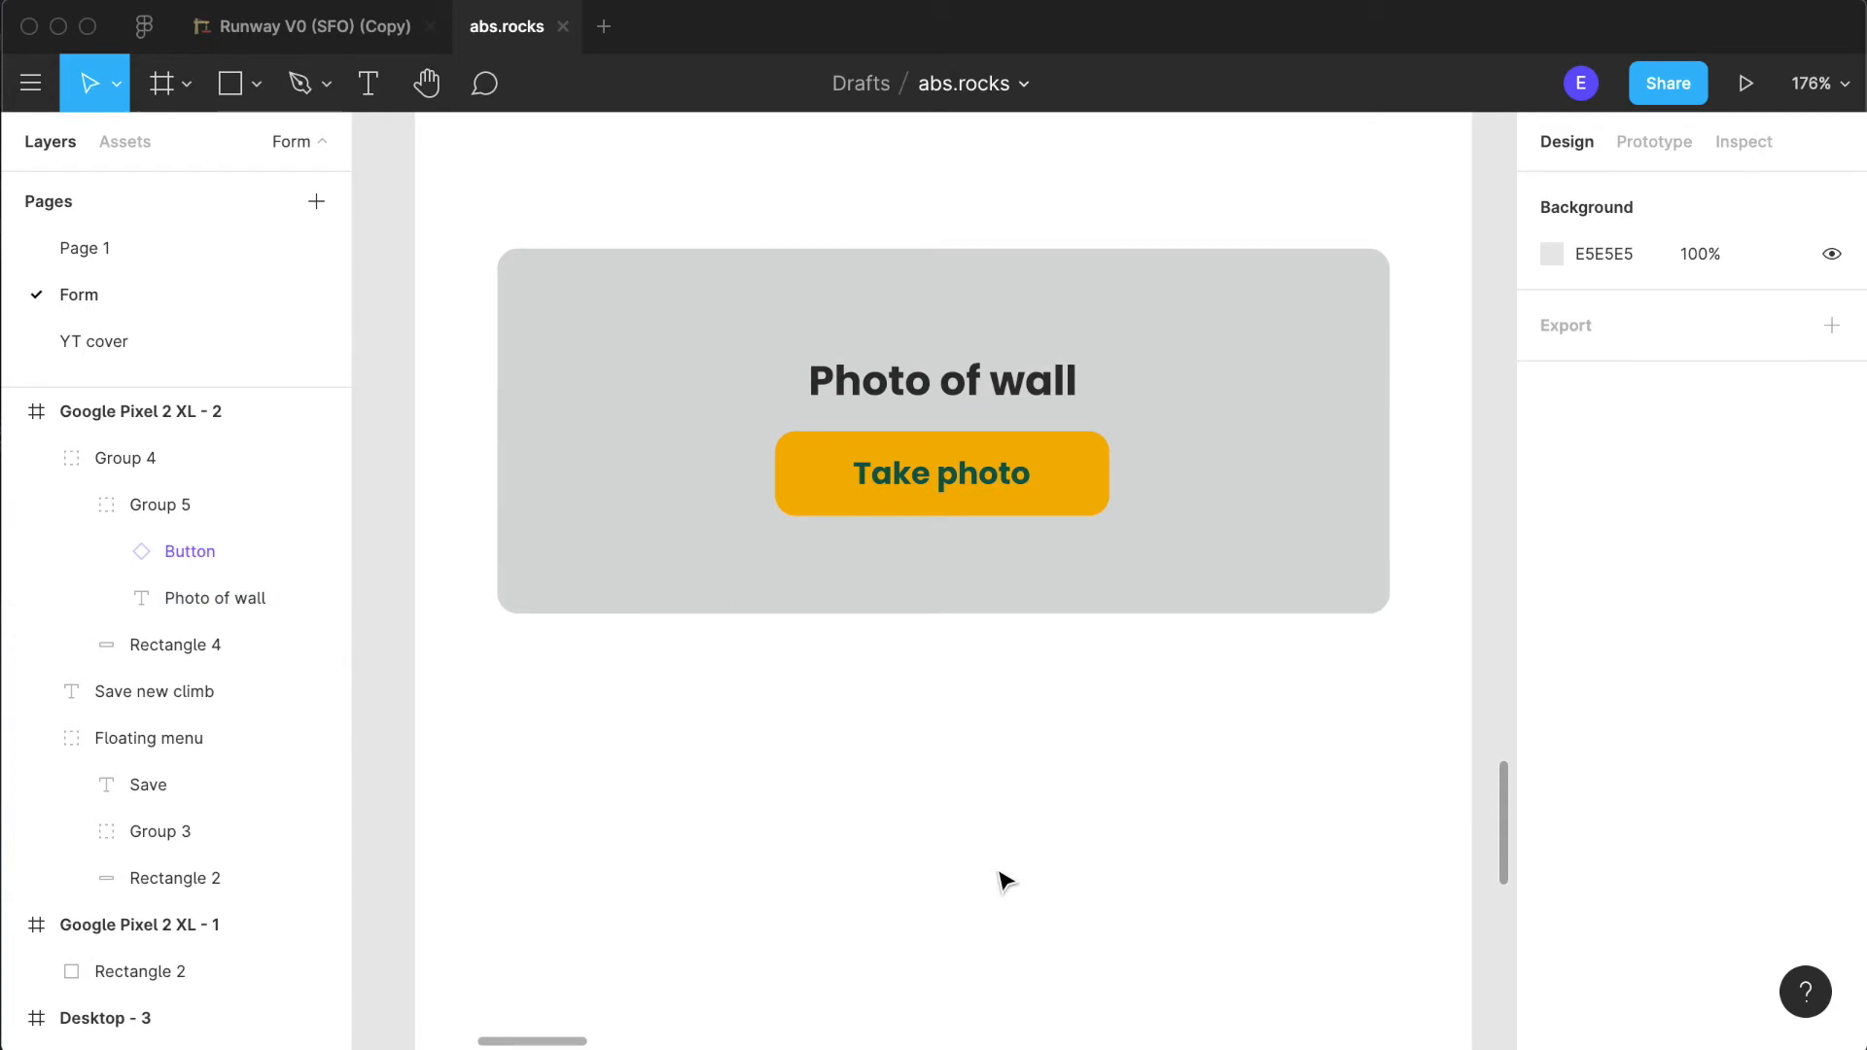
- Review the "Save new climb" screen from heading and photo area down to the floating Save menu, checking the empty space between them
scroll(1005, 880, "down", 5)
scroll(1001, 879, "up", 5)
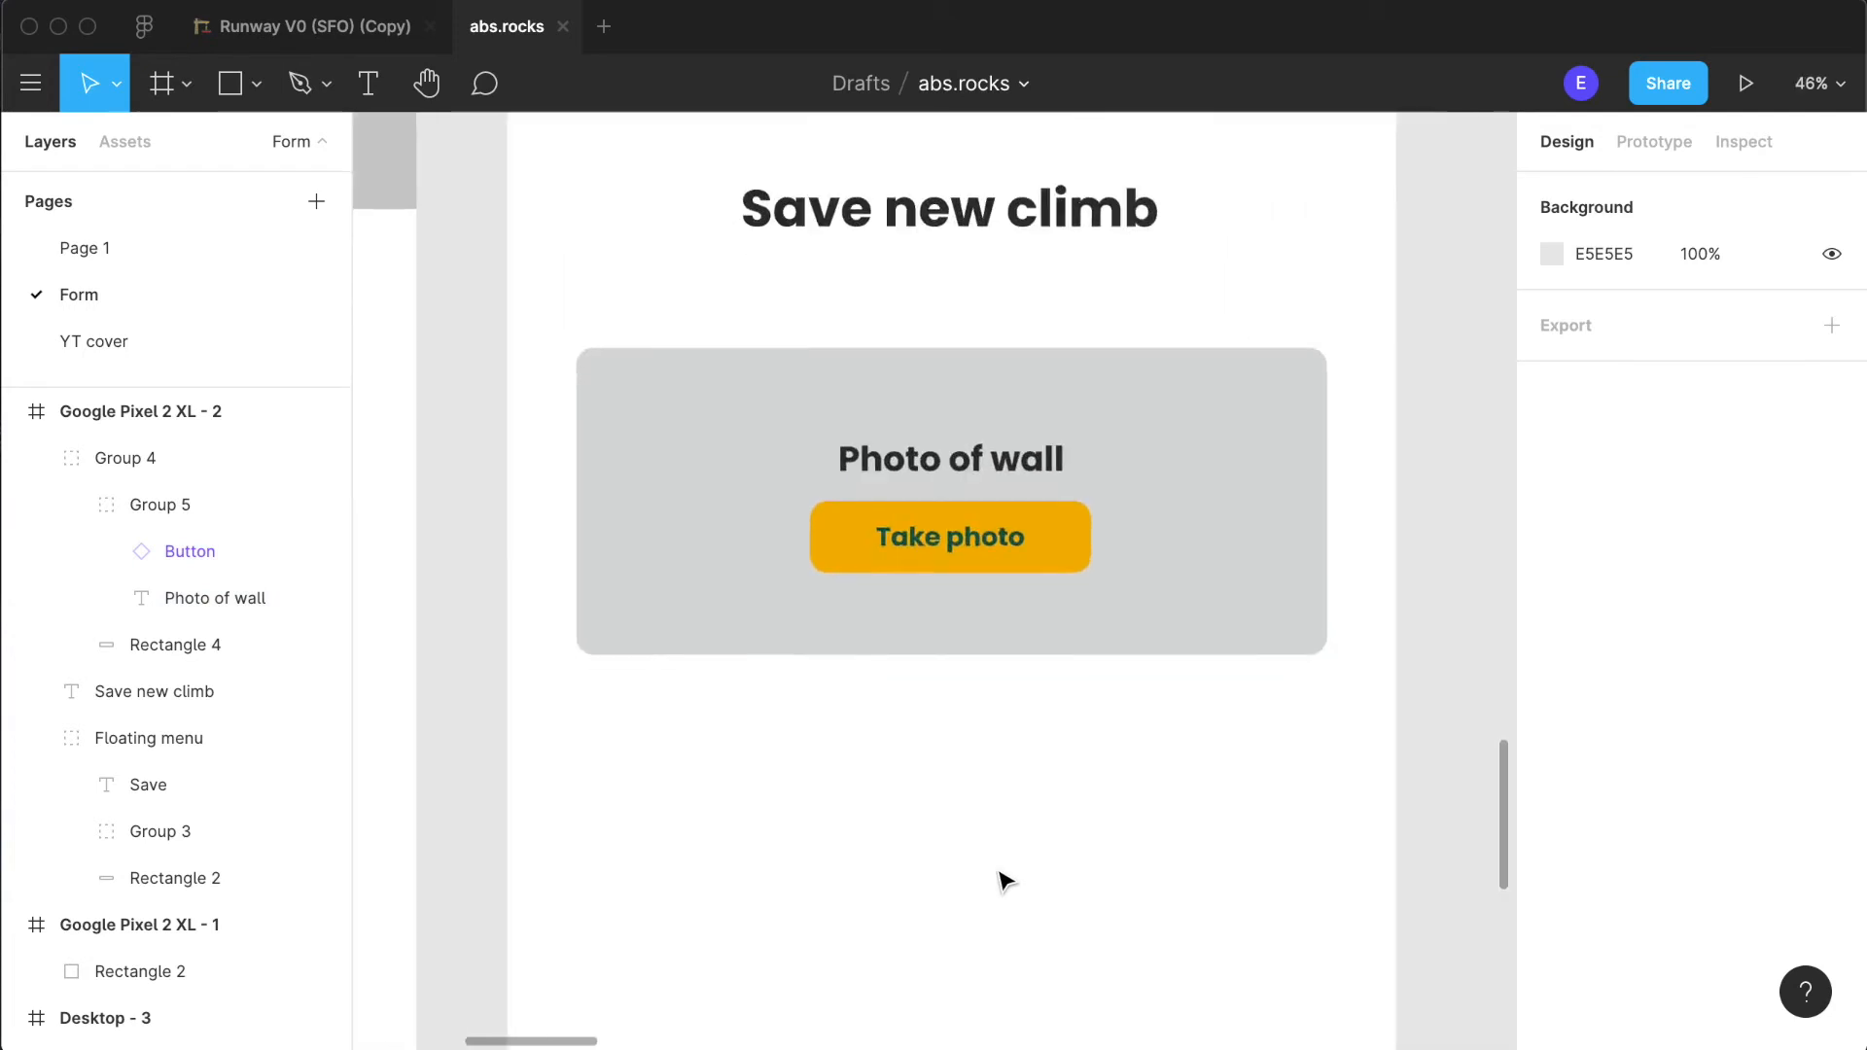
scroll(861, 803, "up", 2)
left_click(998, 547)
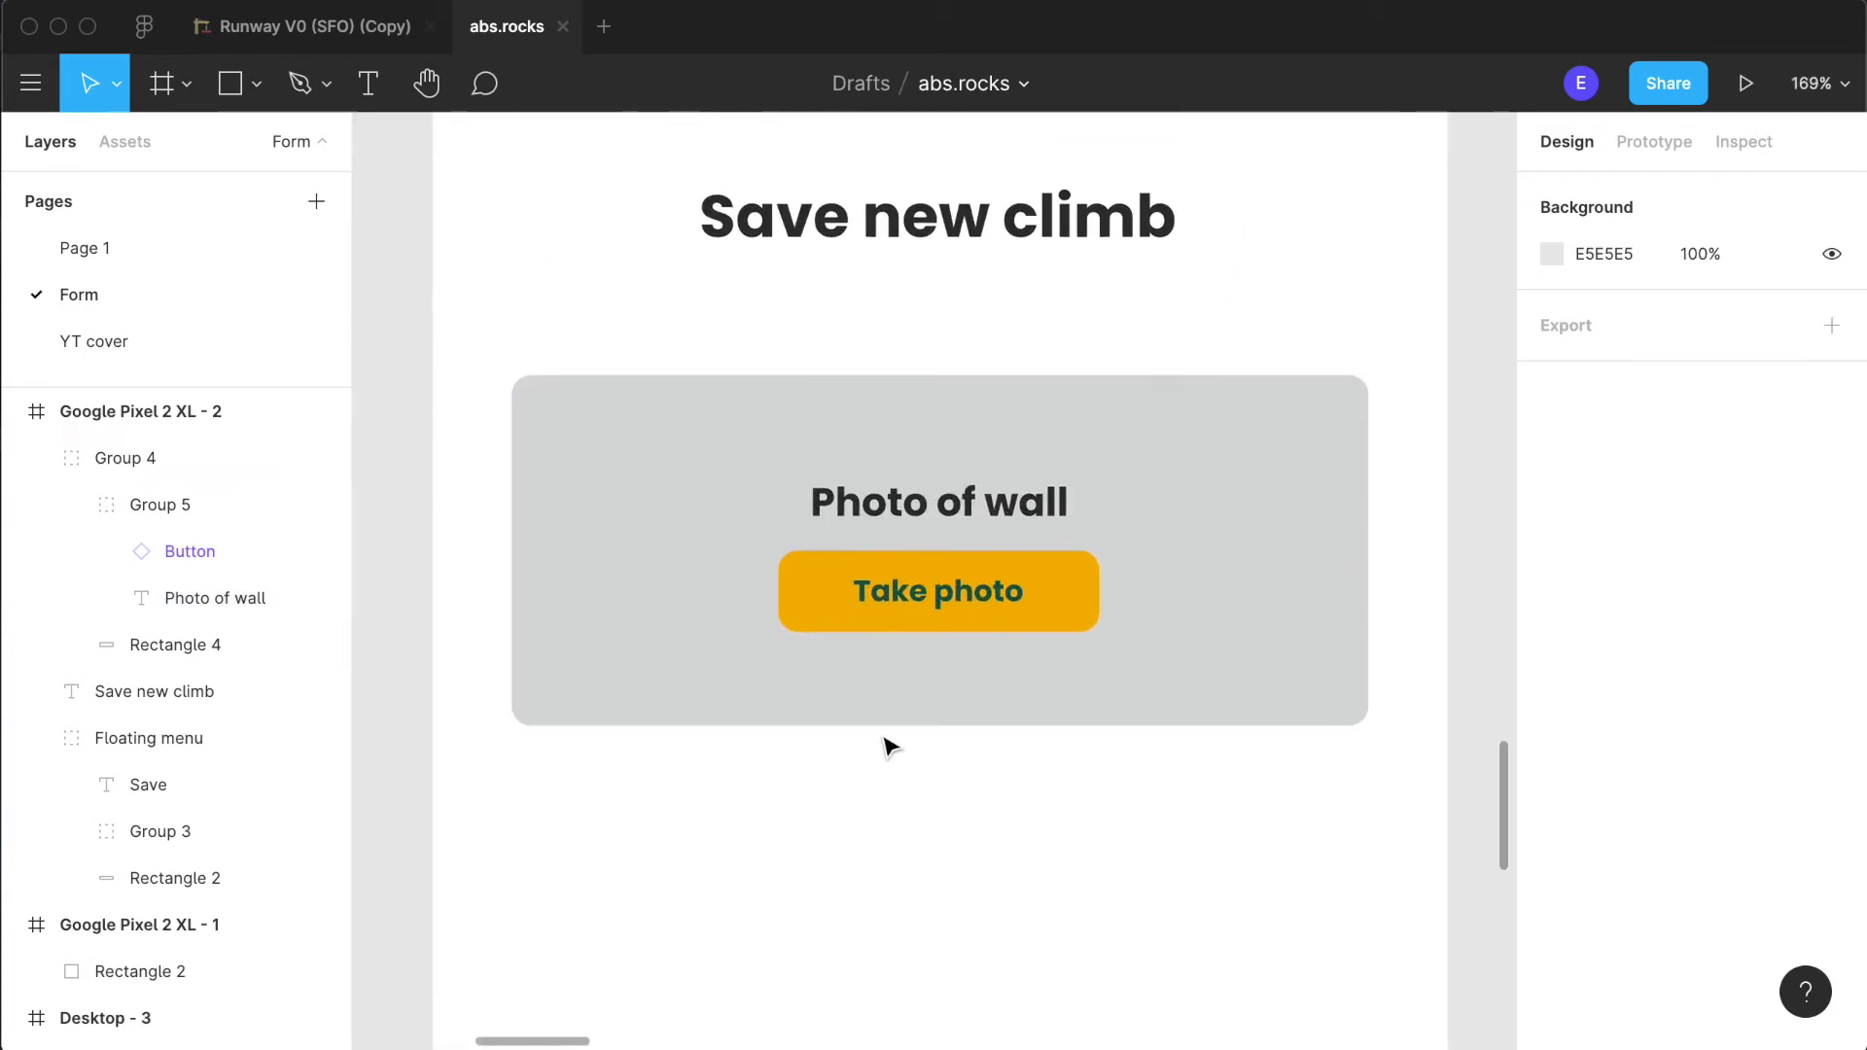
scroll(988, 595, "down", 2)
scroll(989, 595, "down", 1)
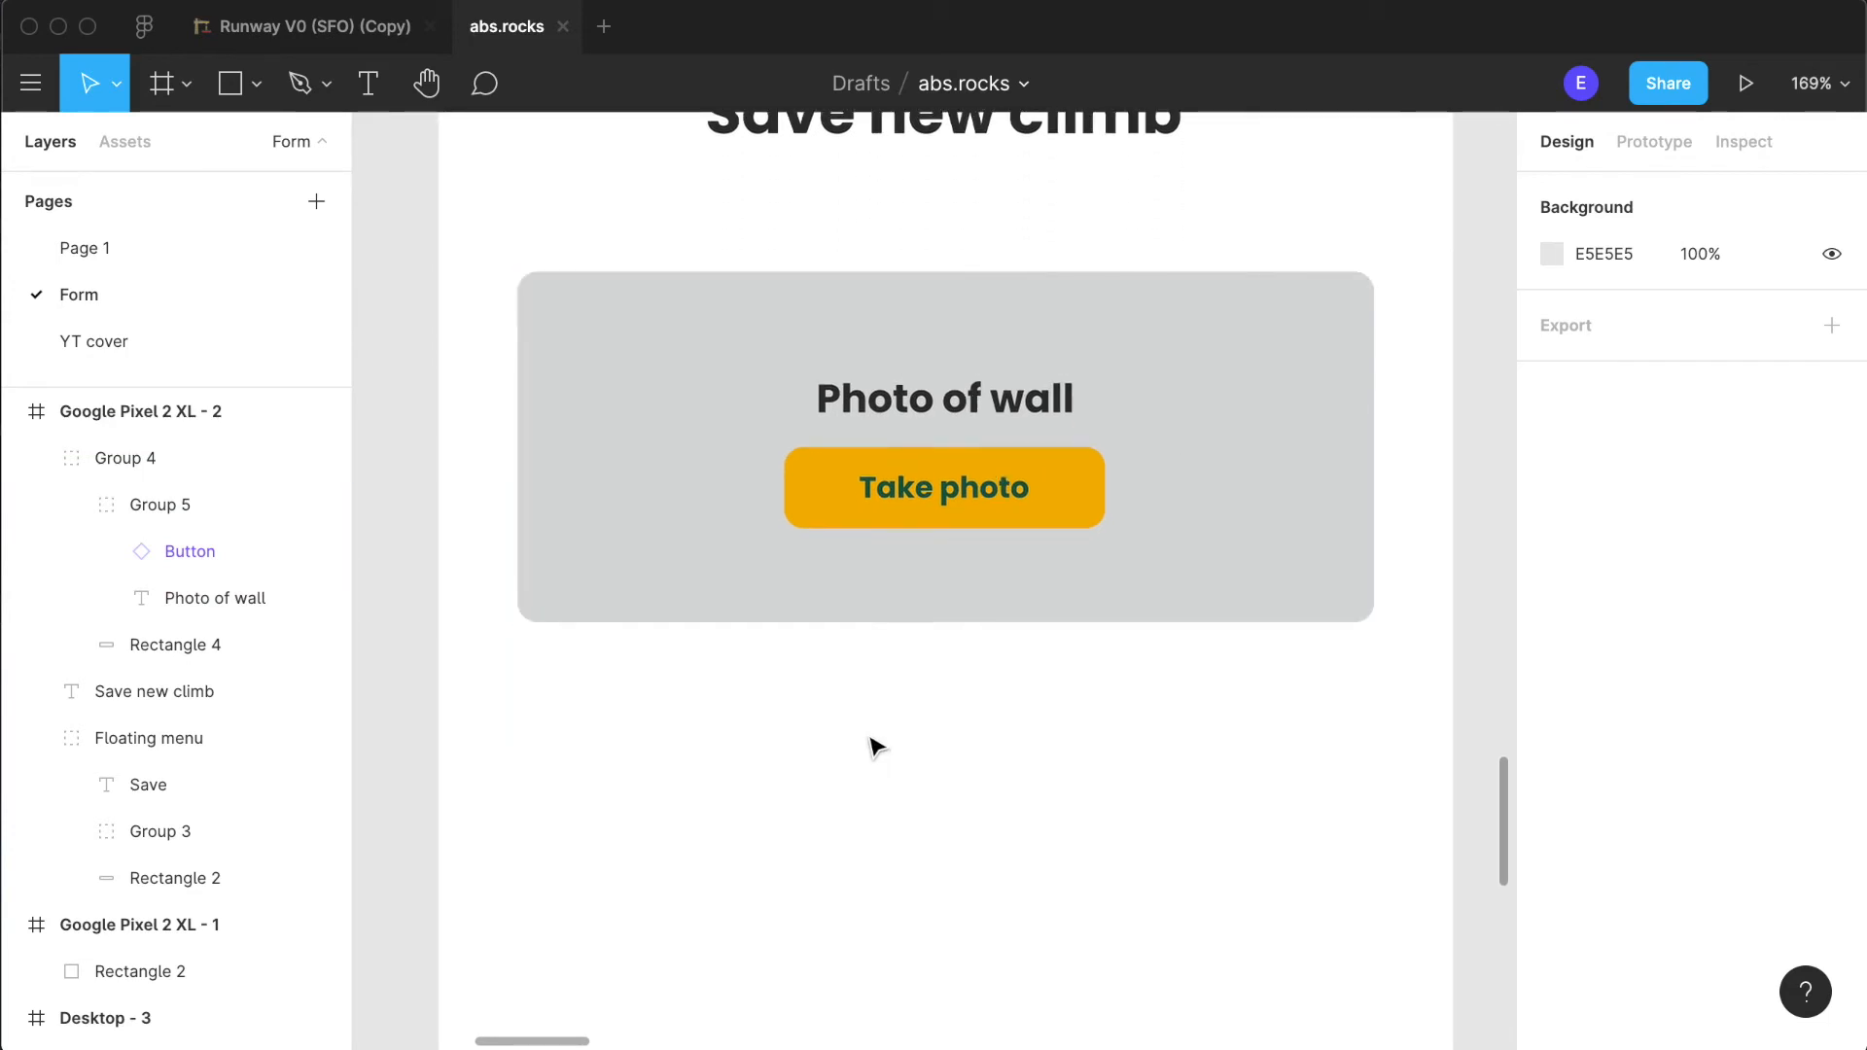
scroll(875, 747, "down", 6)
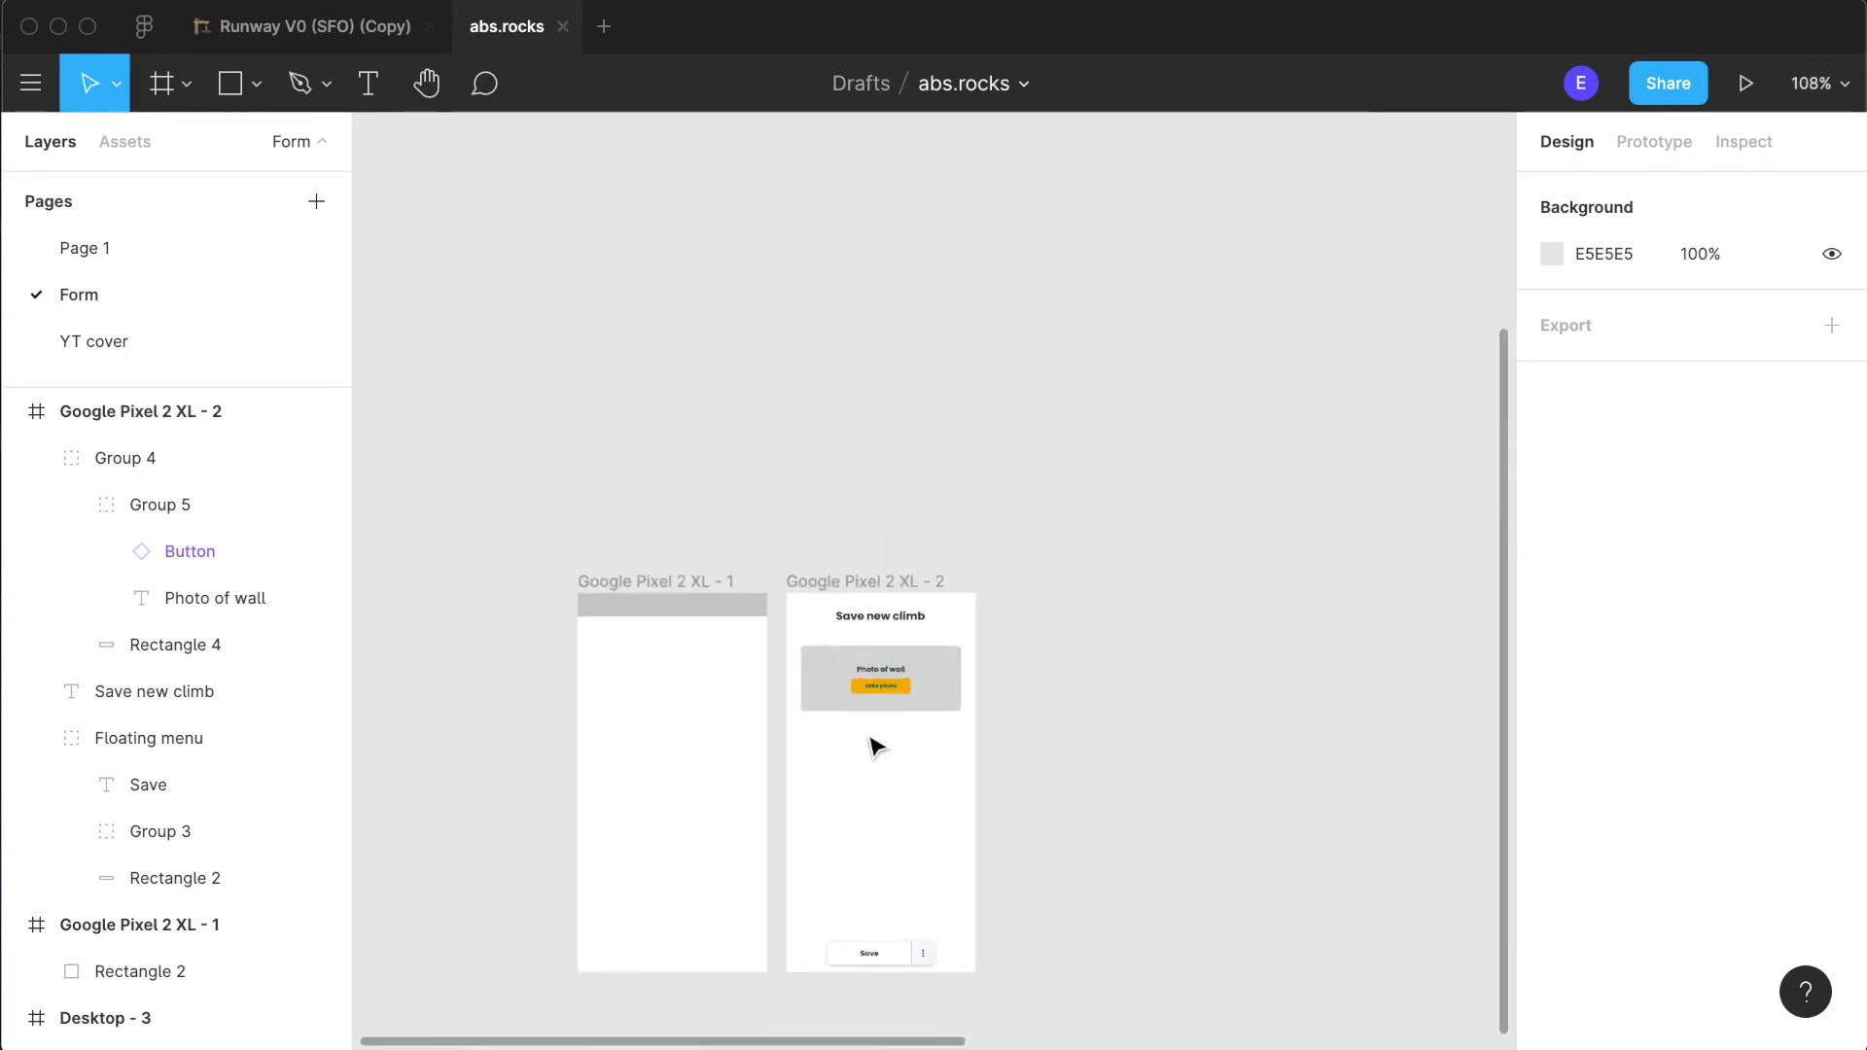
scroll(875, 747, "up", 5)
scroll(1213, 796, "right", 4)
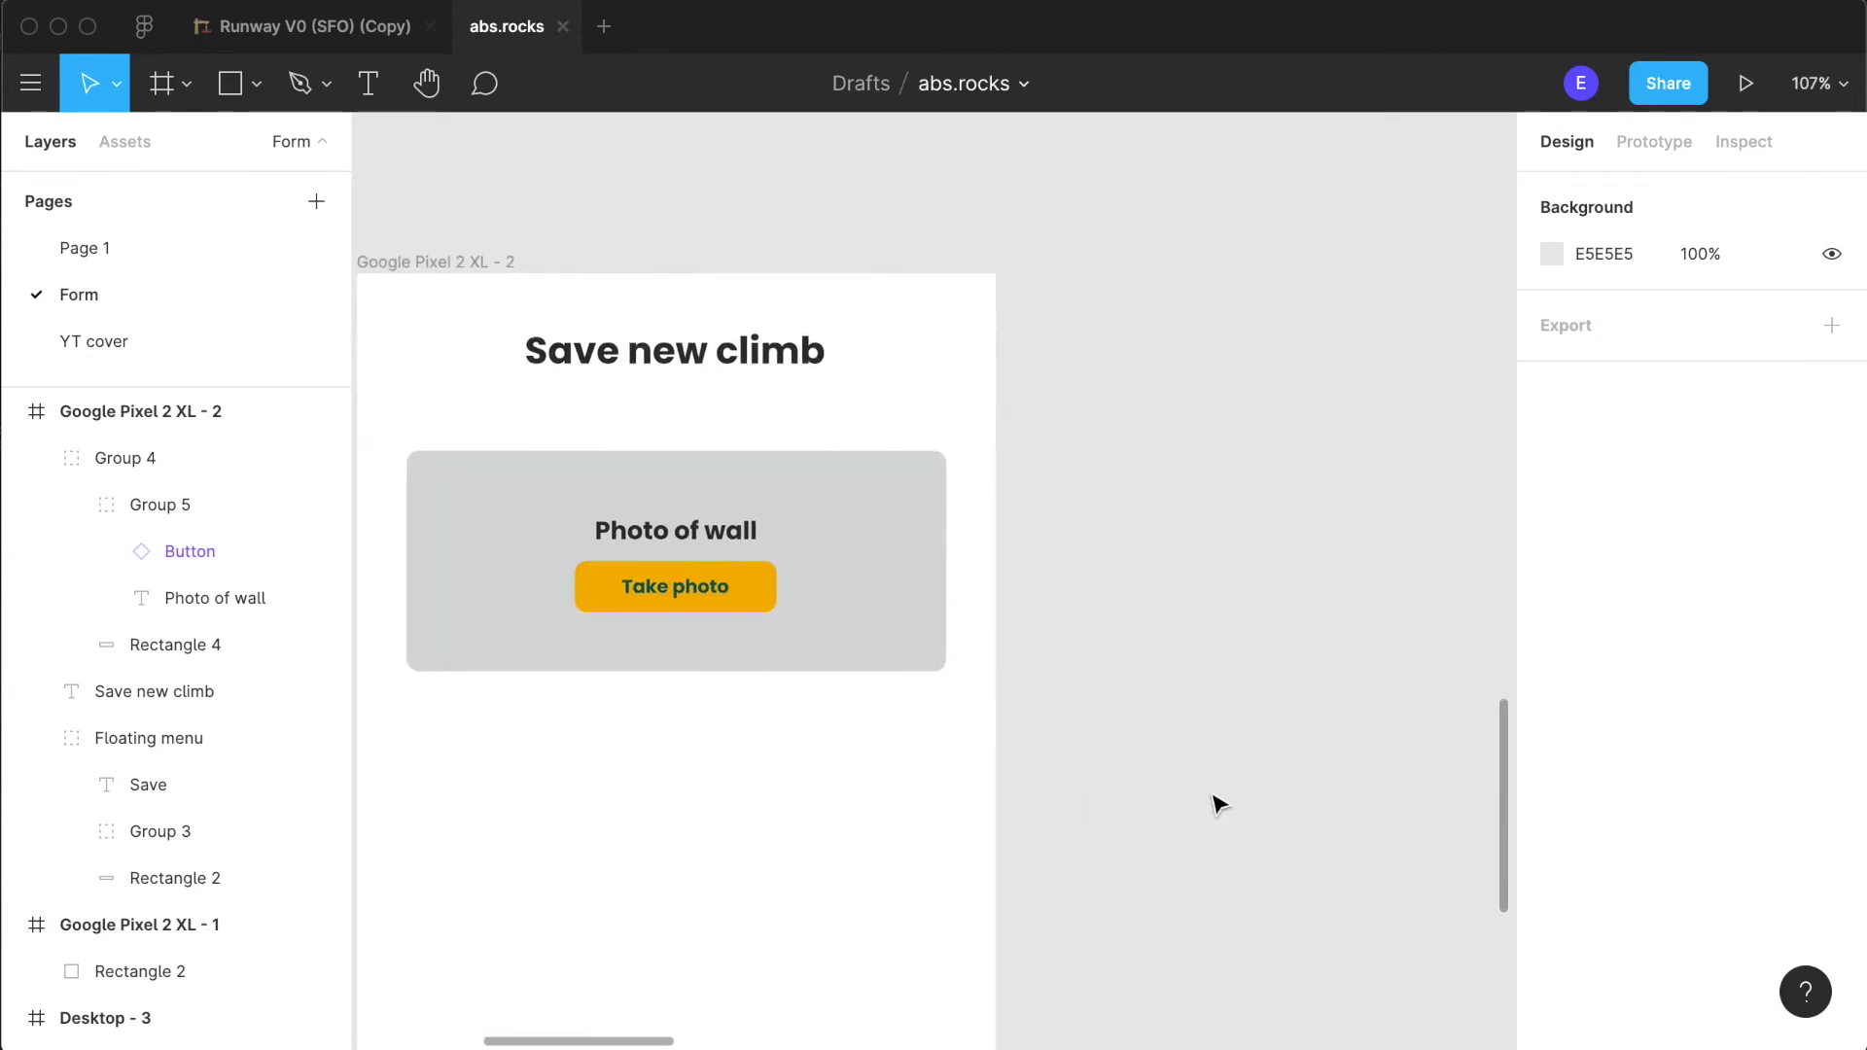
scroll(1213, 797, "left", 8)
scroll(1214, 796, "right", 3)
scroll(896, 767, "right", 1)
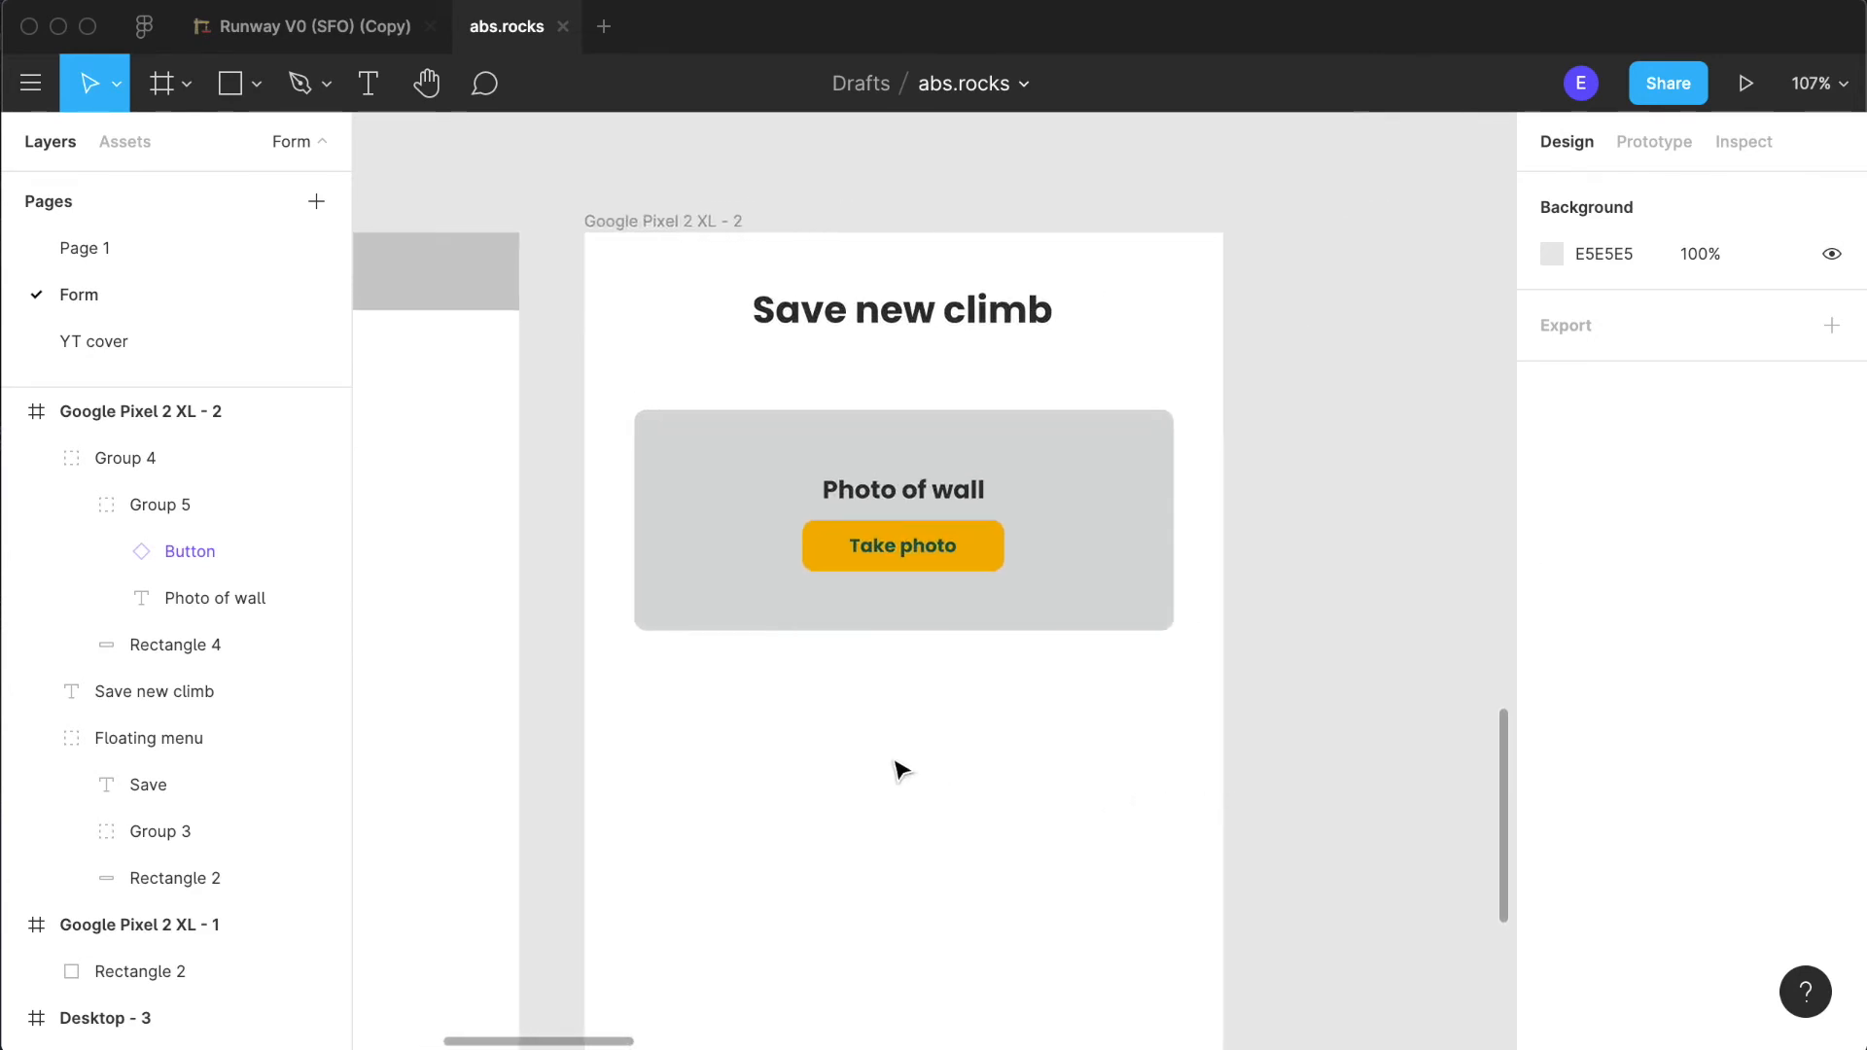
scroll(896, 767, "down", 2)
scroll(985, 610, "down", 3)
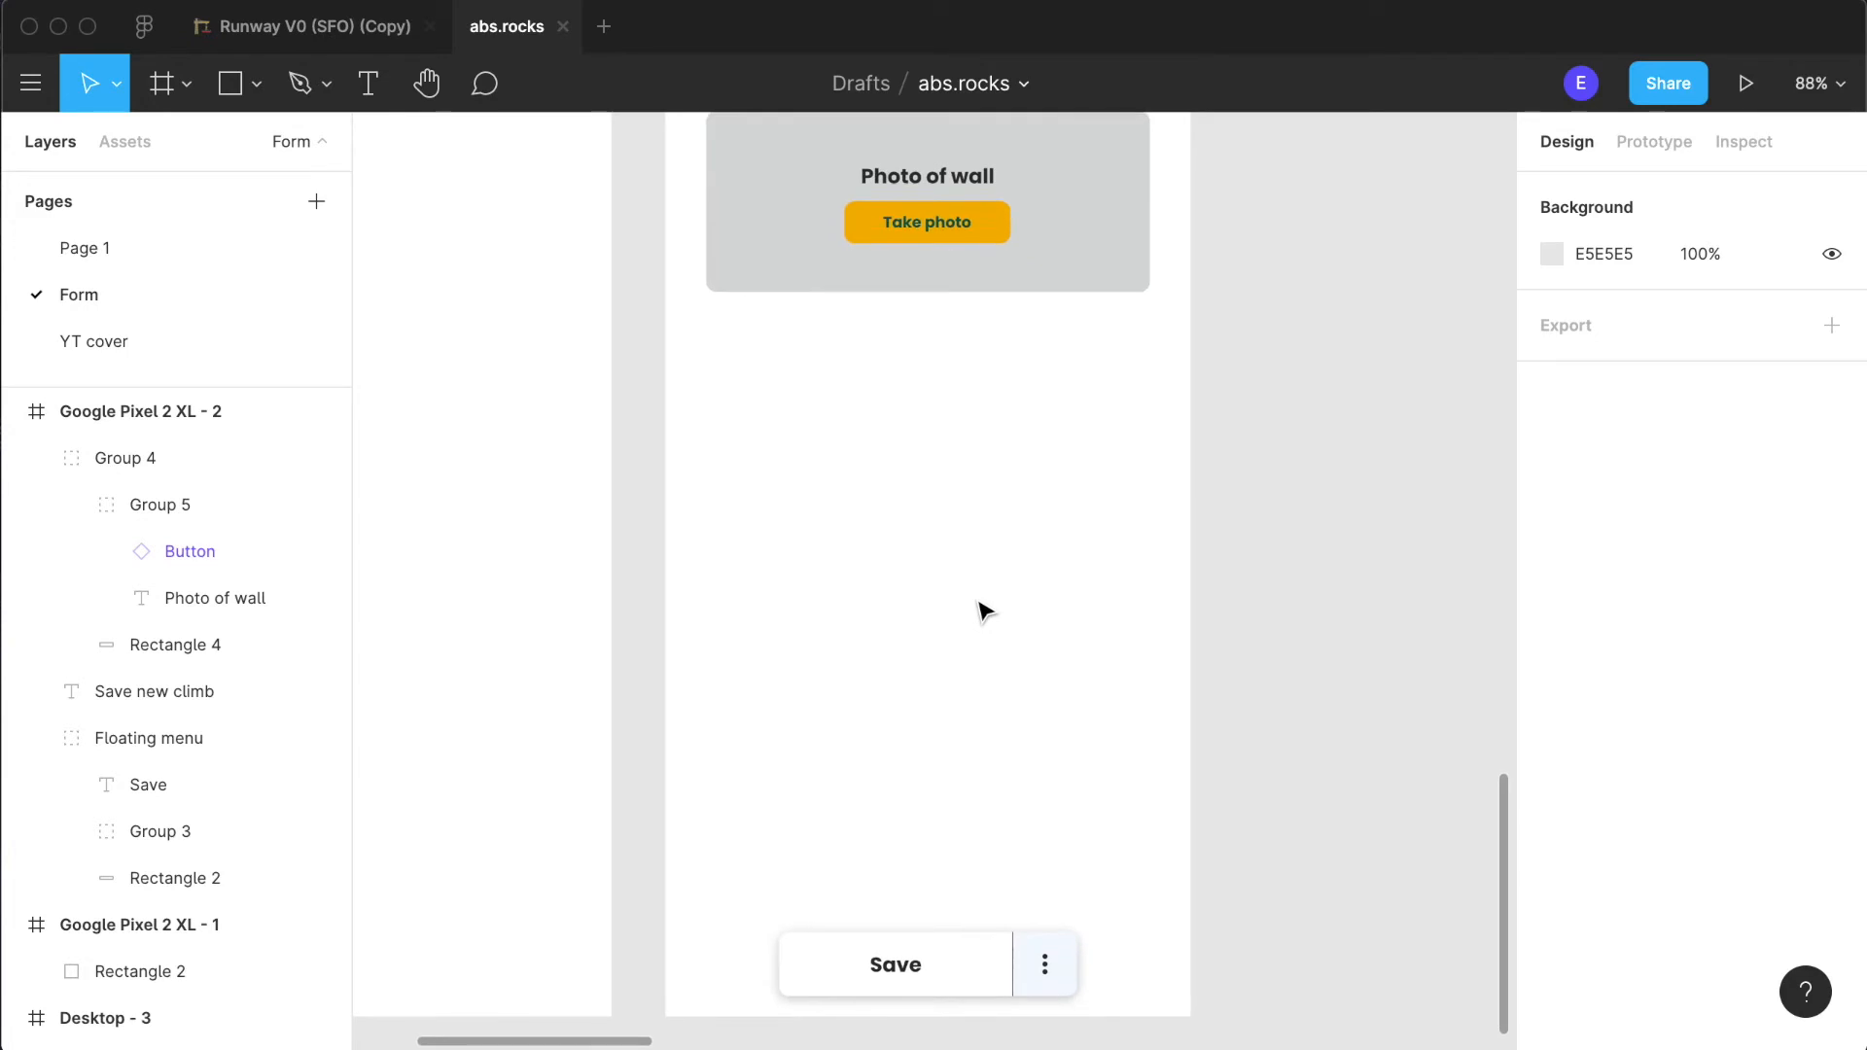
scroll(985, 610, "up", 3)
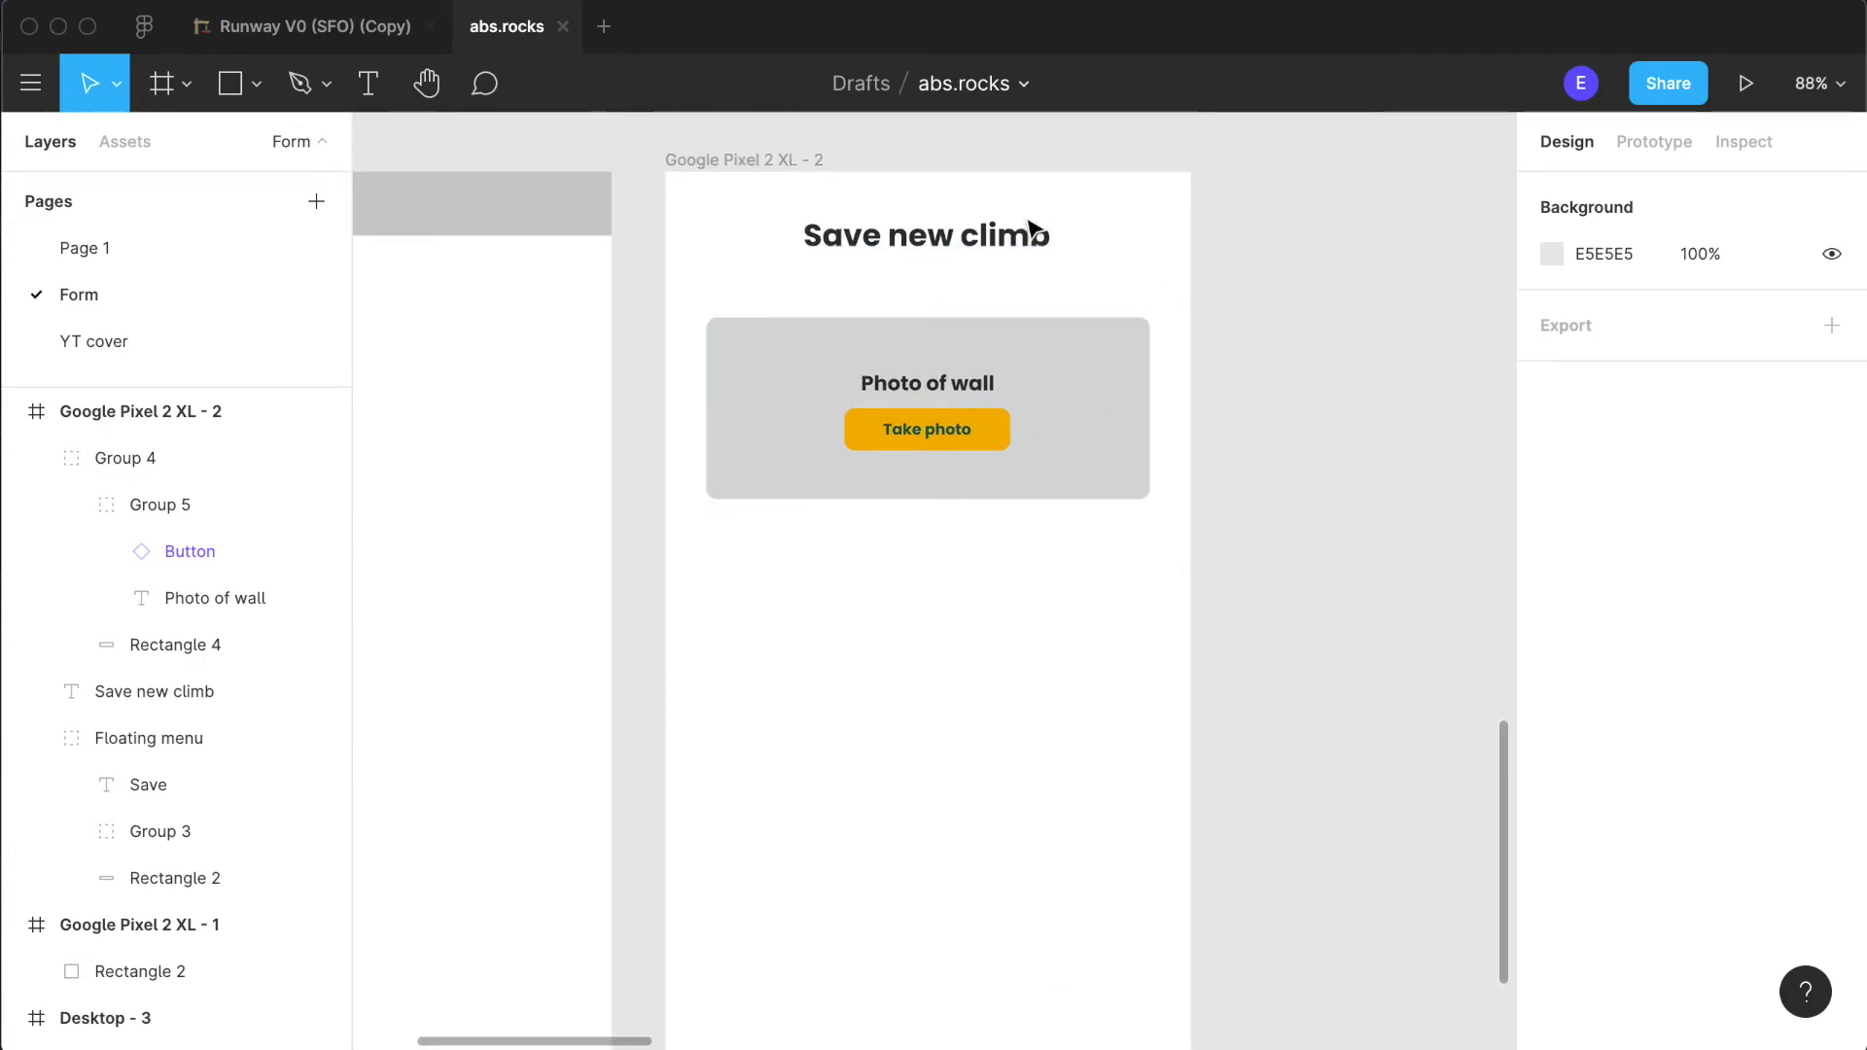
scroll(982, 437, "down", 3)
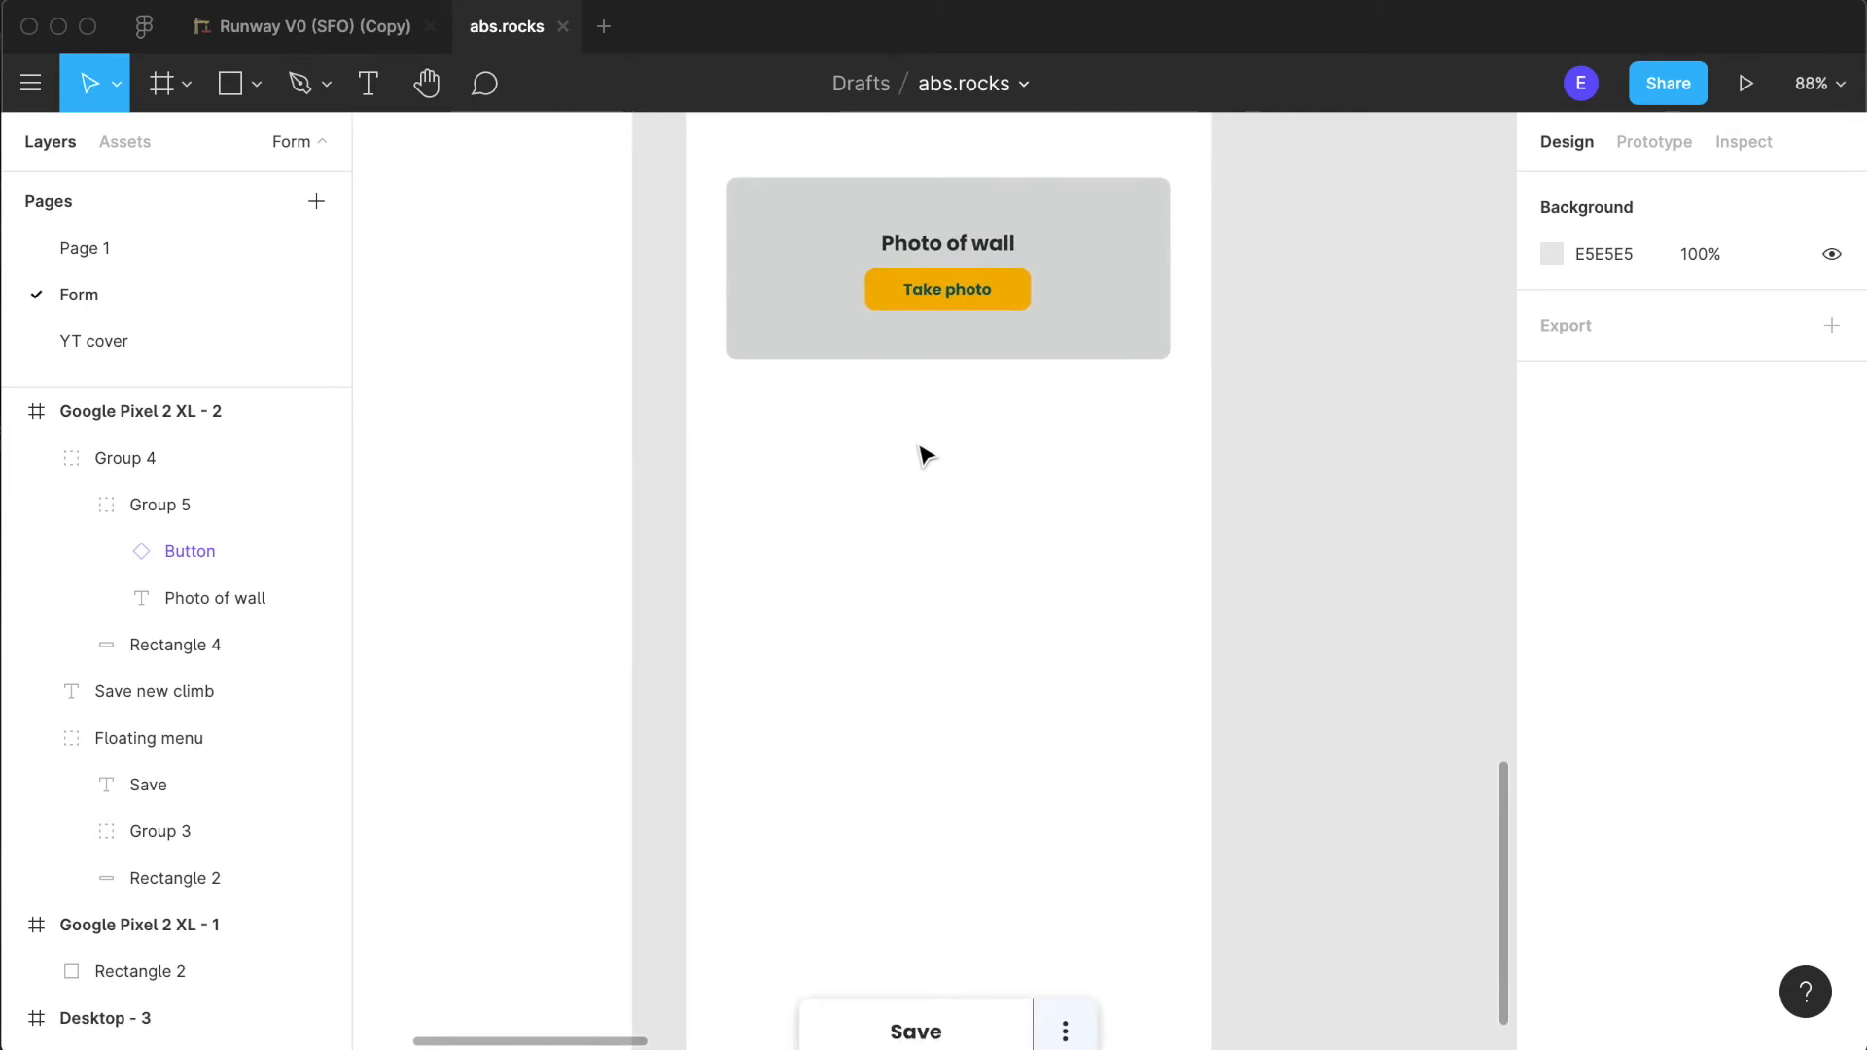
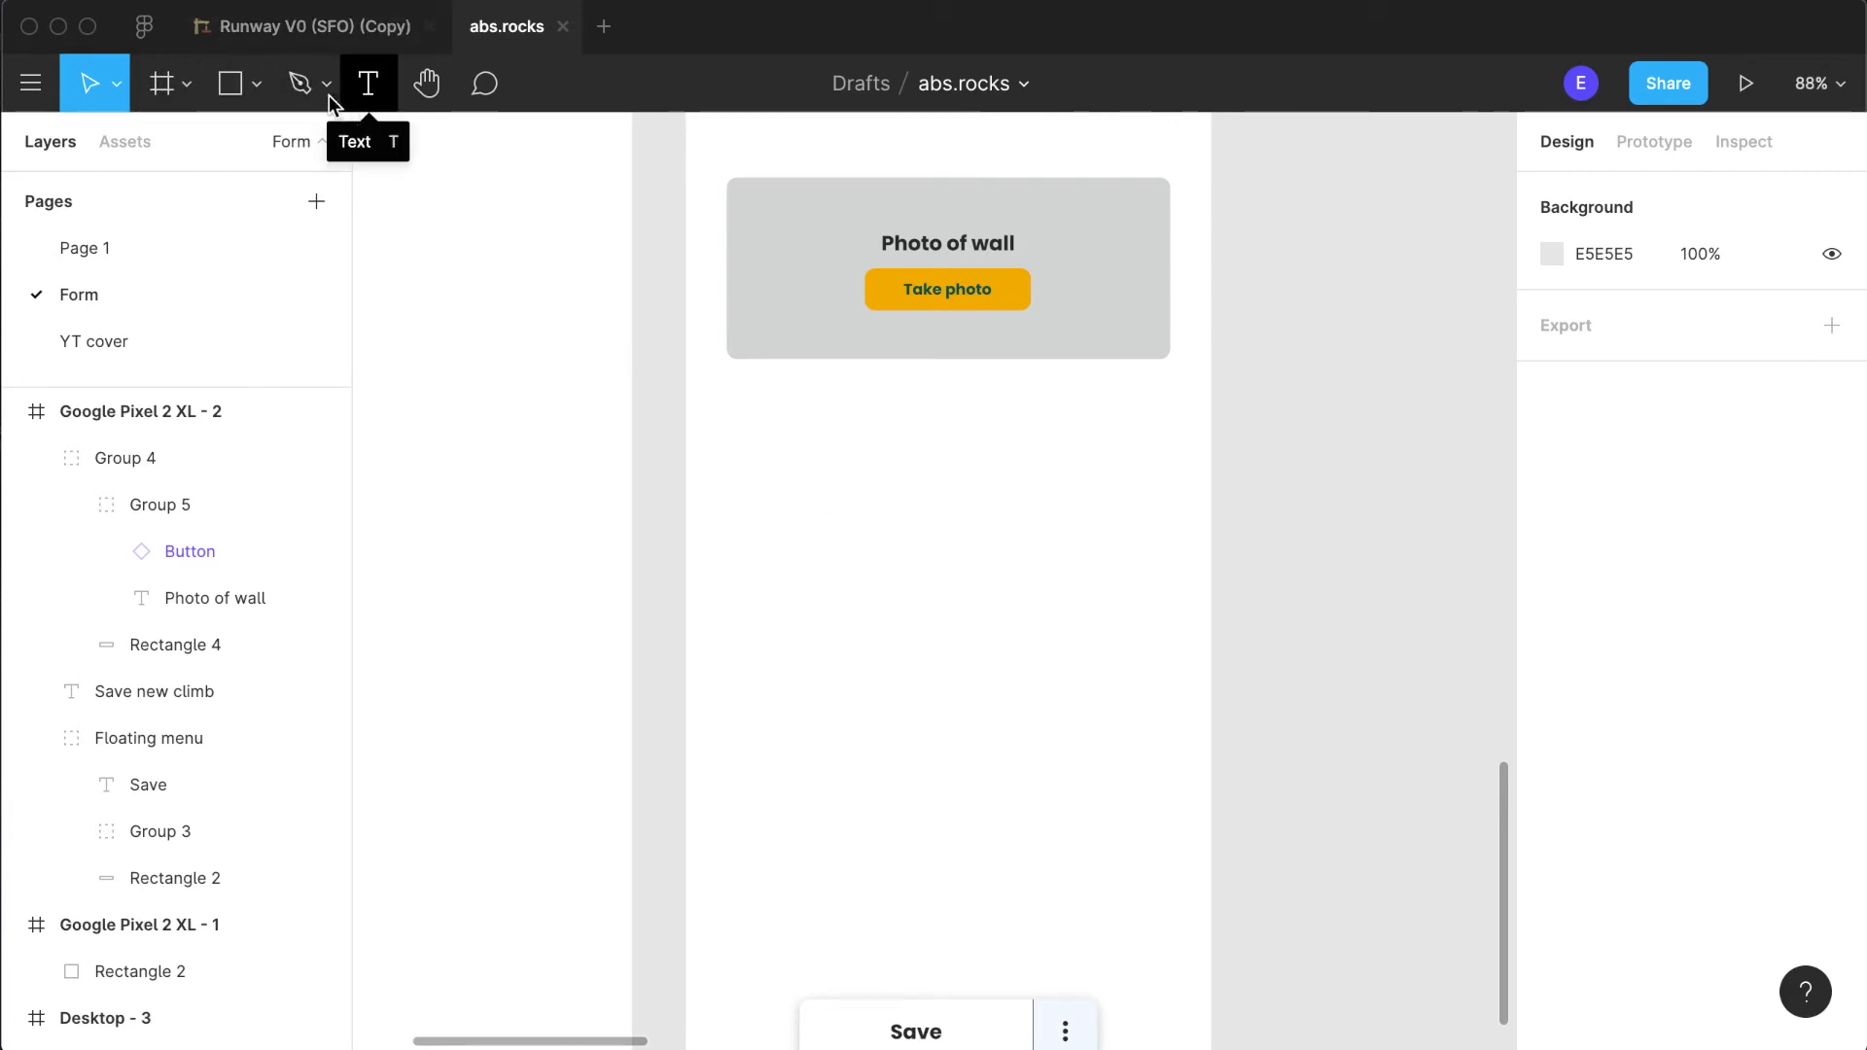
left_click(230, 83)
left_click(728, 397)
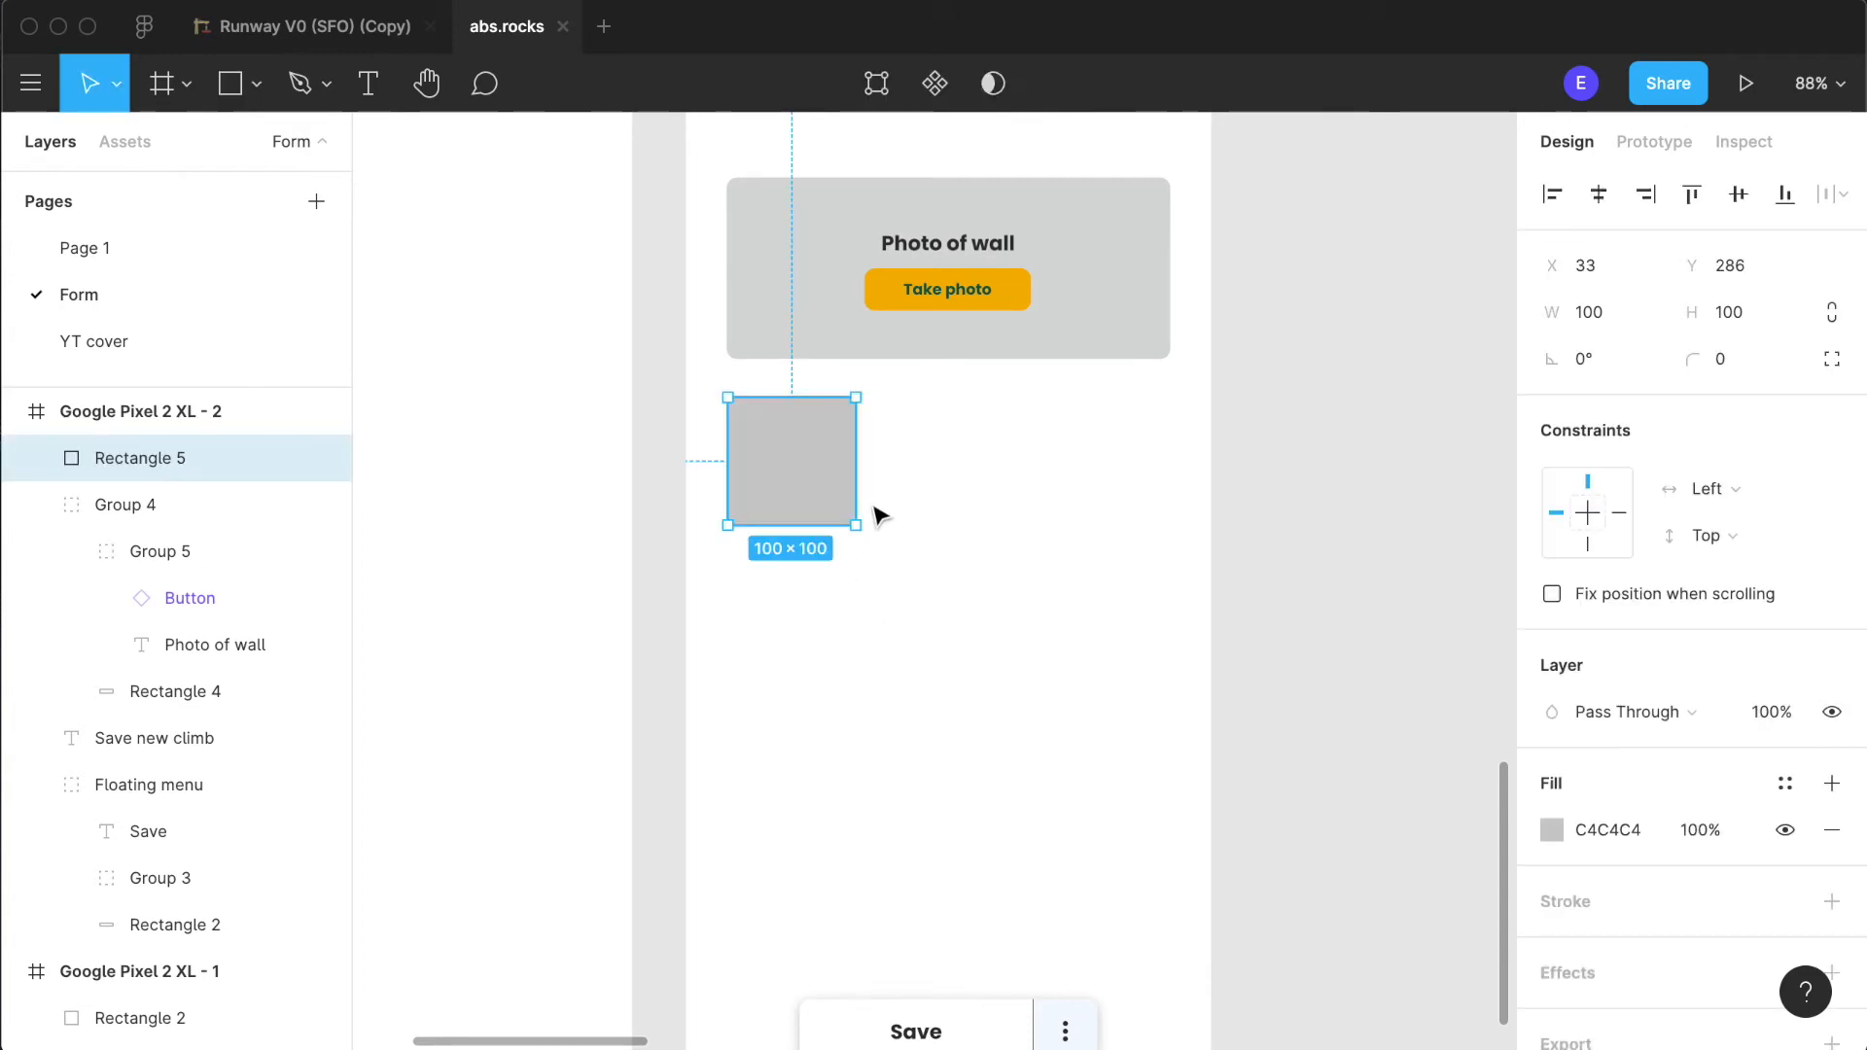
left_click_drag(855, 453, 1074, 467)
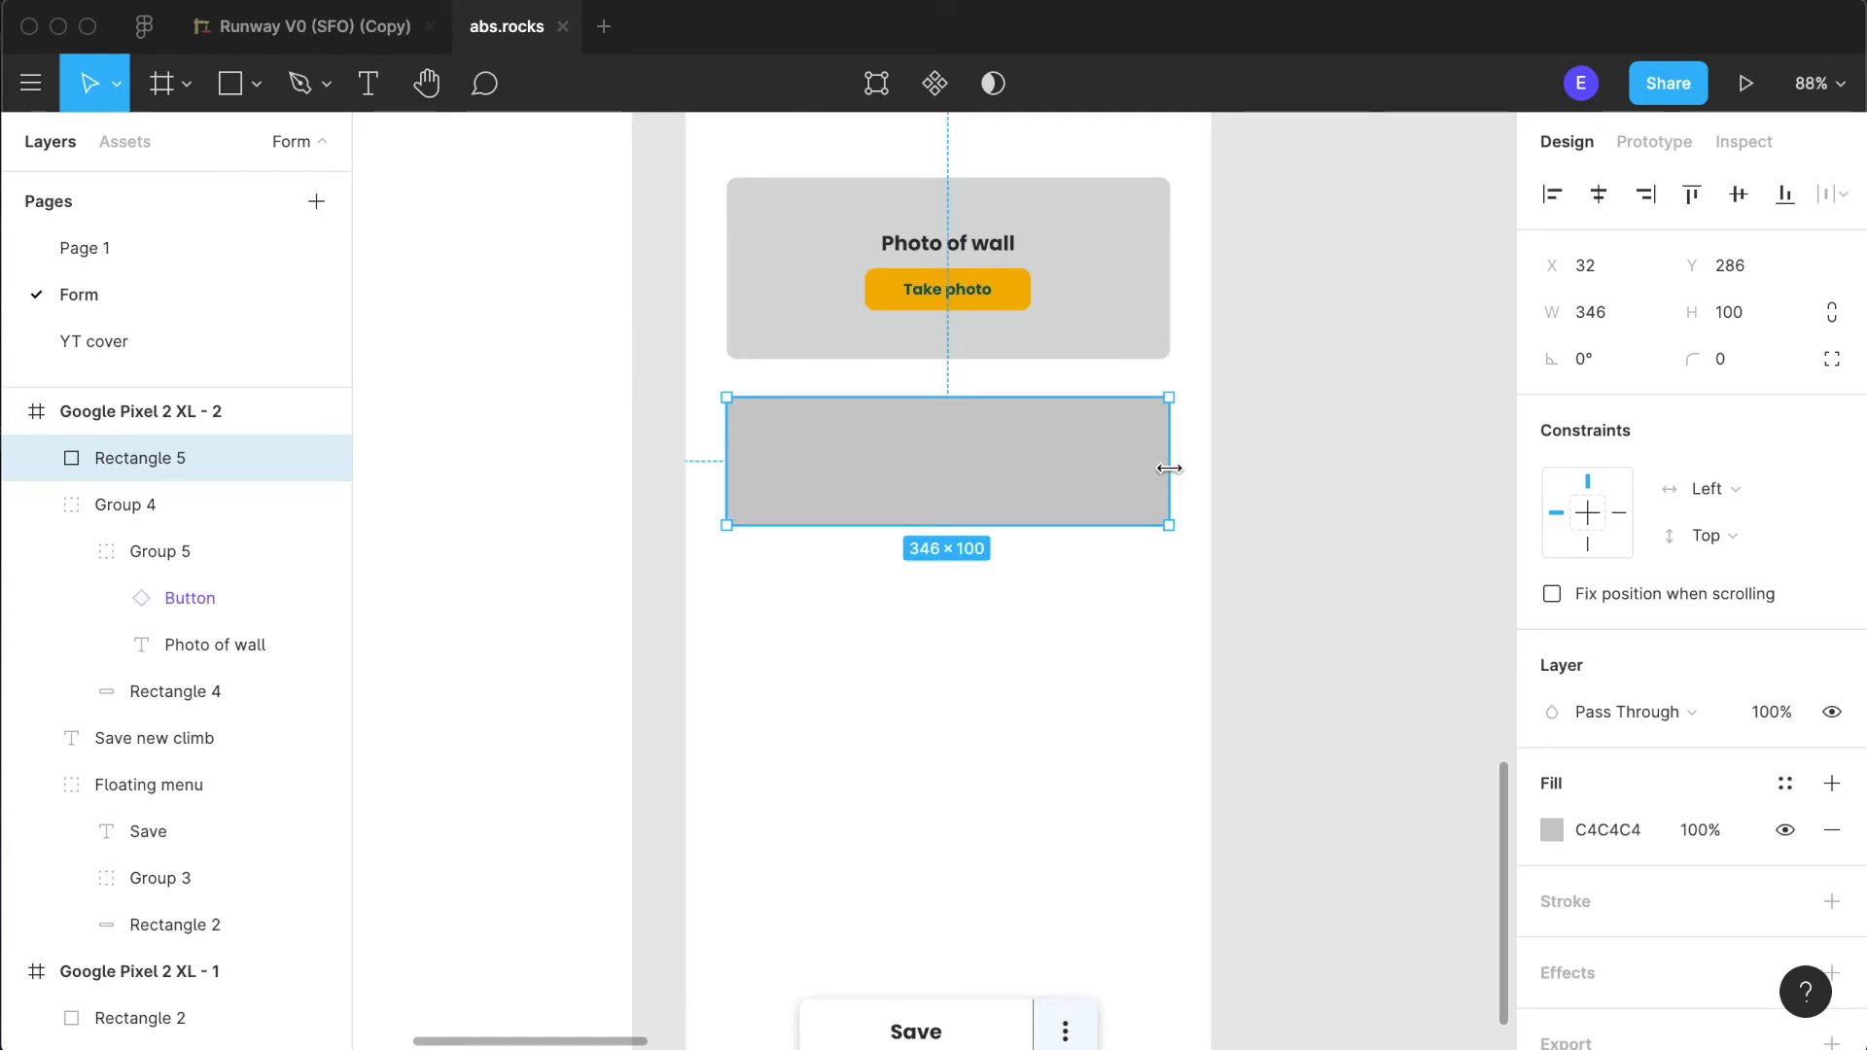
key("Delete")
- Duplicate the photo area's grey background rectangle below it at Y 283 and reduce the copy's height to 42
left_click(1109, 356)
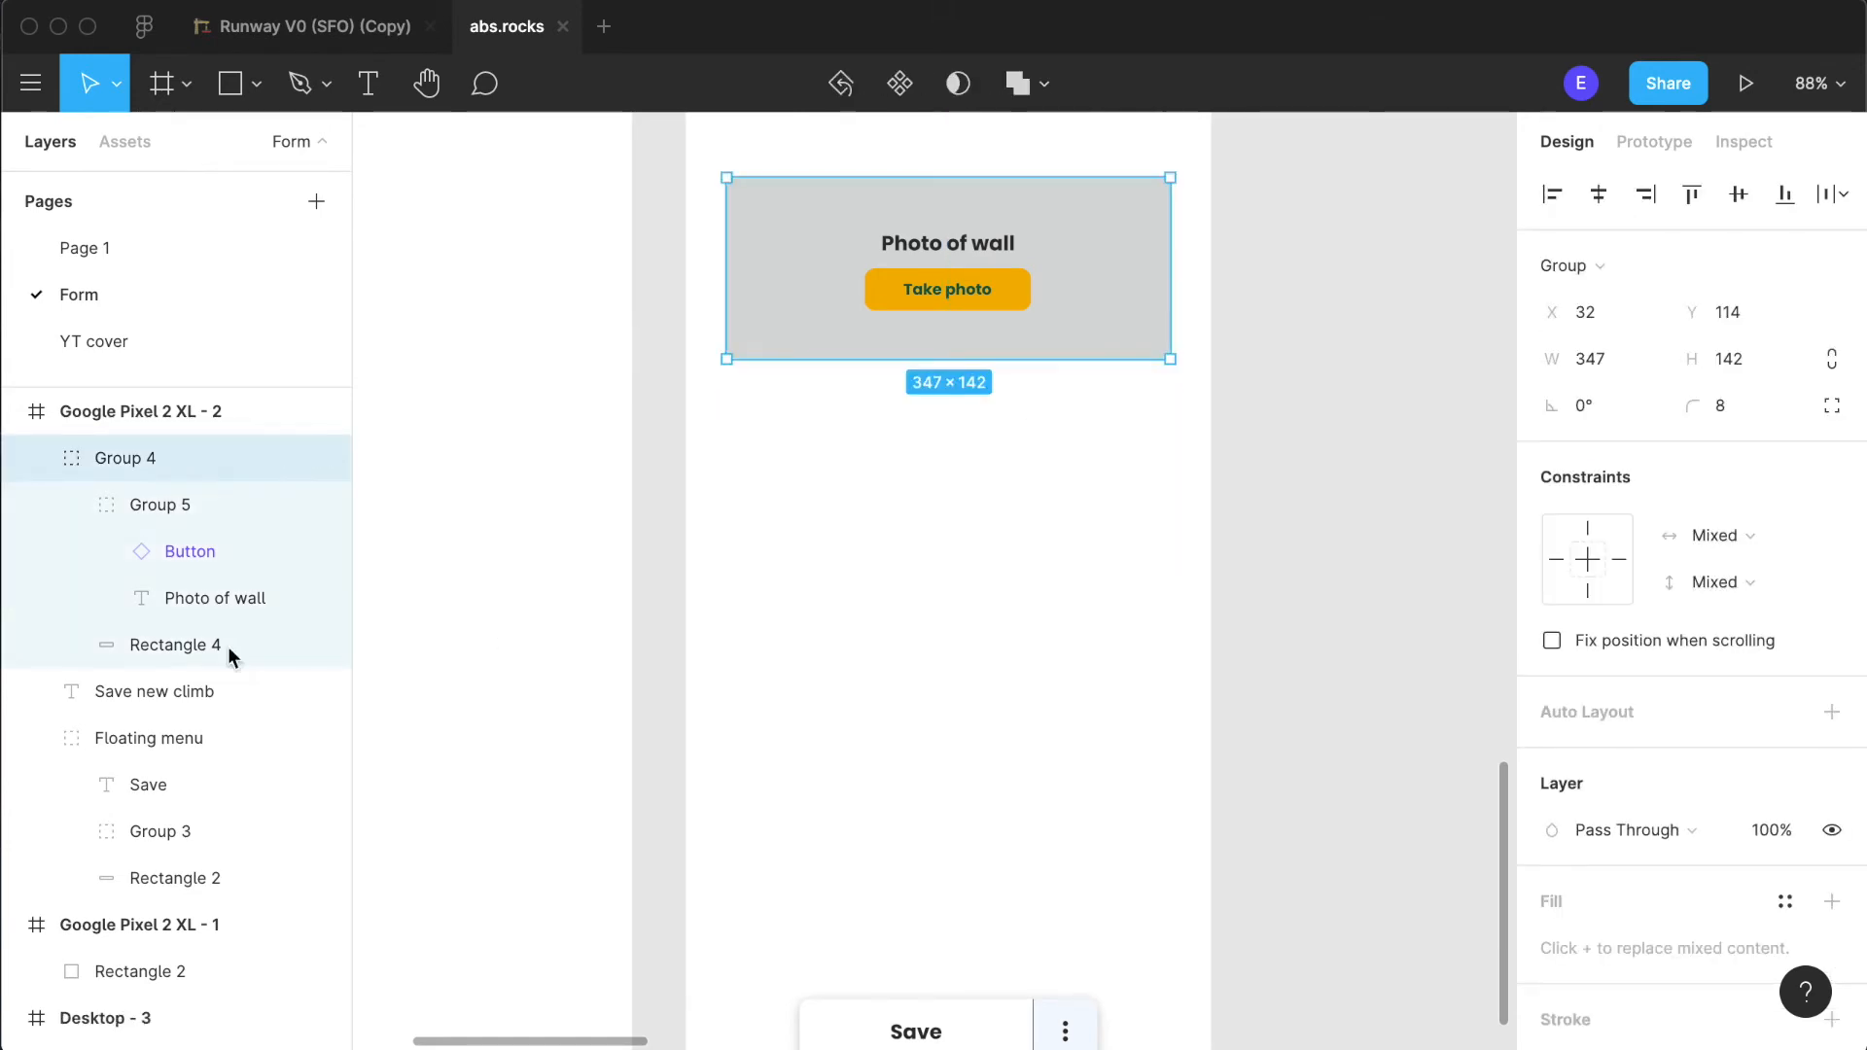
left_click(194, 645)
left_click_drag(792, 314, 792, 530)
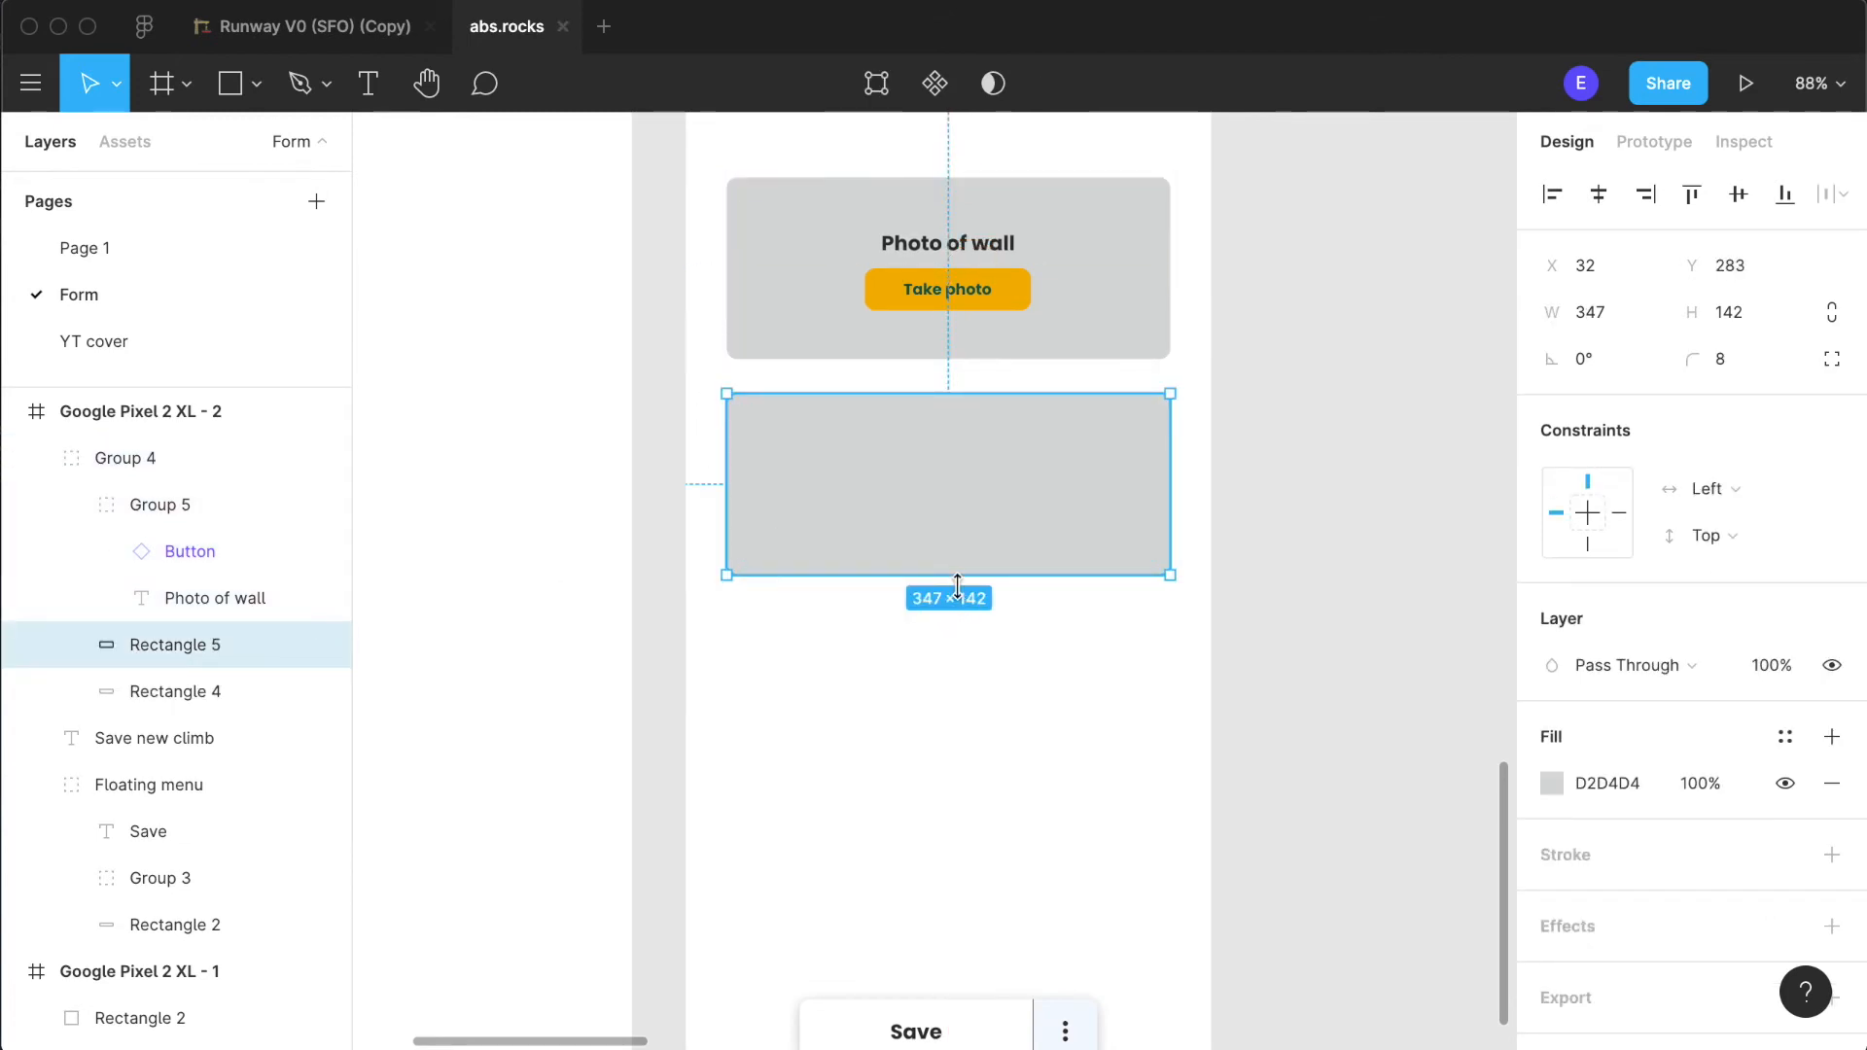
left_click_drag(958, 569, 951, 447)
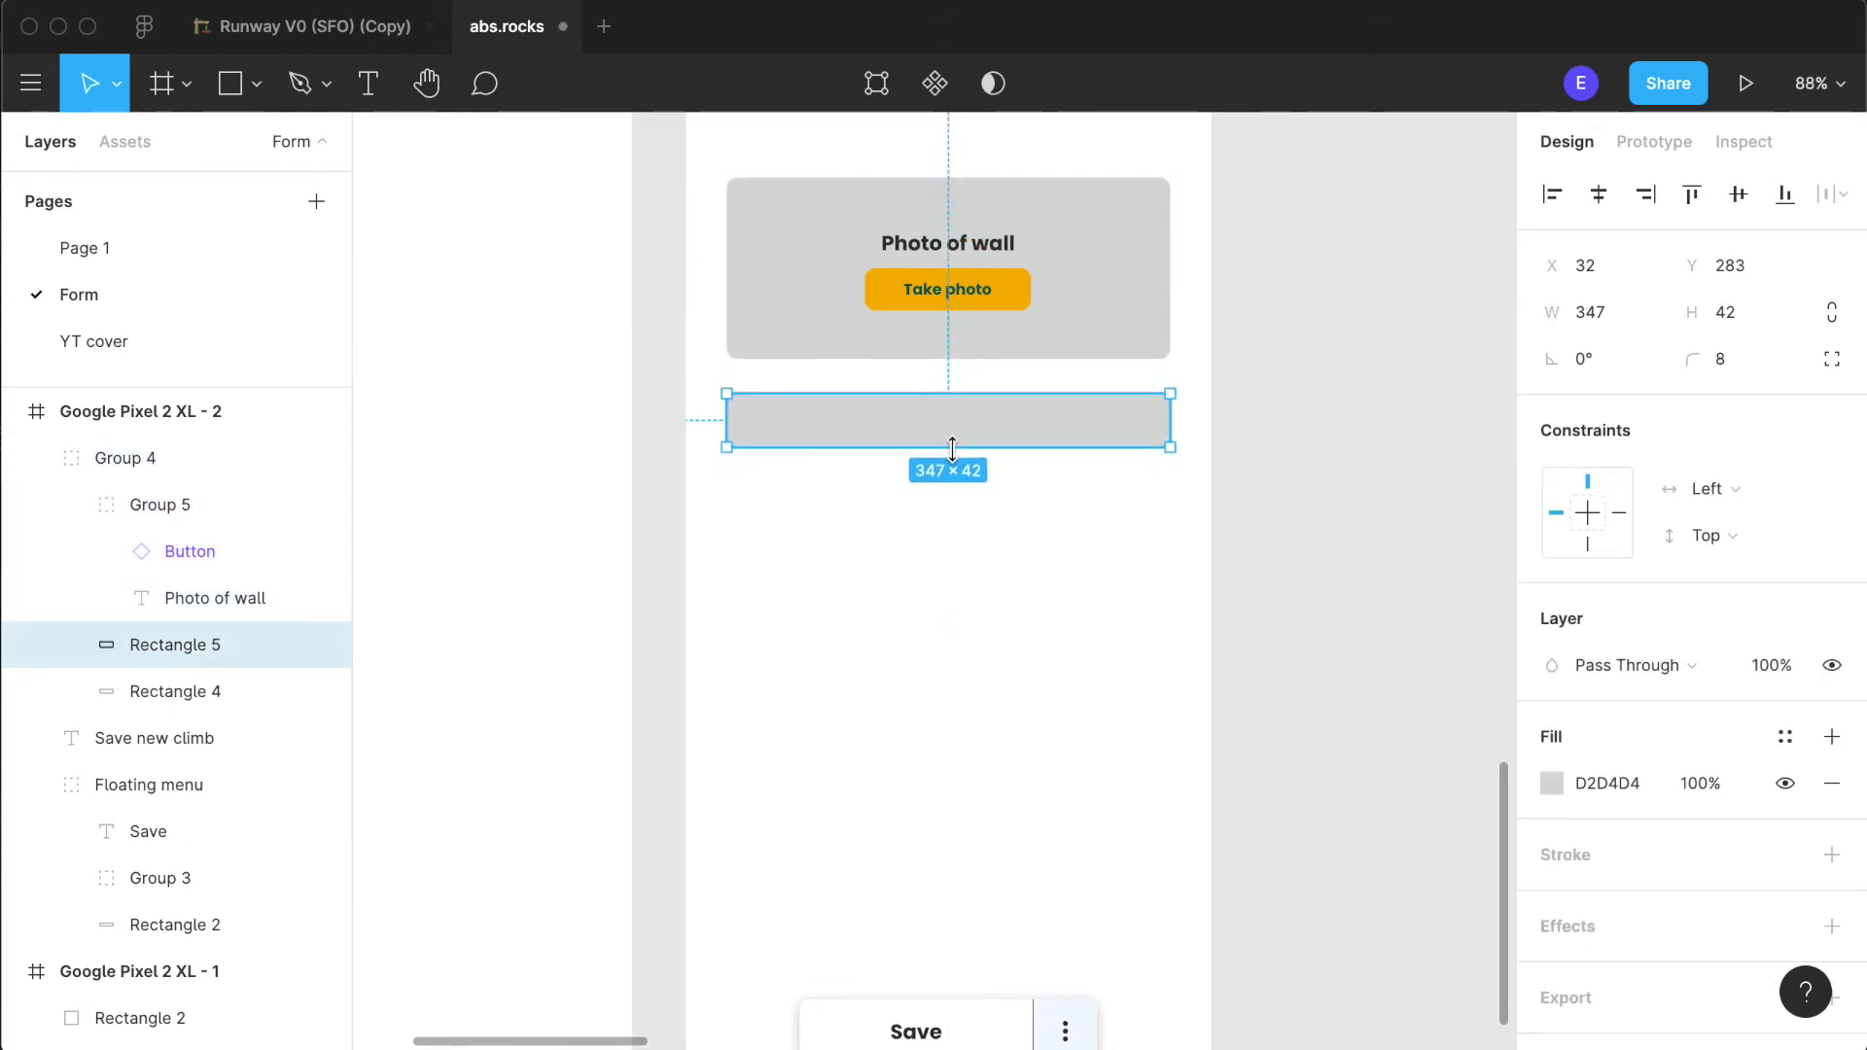
left_click(980, 581)
- Move the duplicated rectangle's layer out of the photo area group to the top level of the Google Pixel 2 XL - 2 frame
left_click(963, 416)
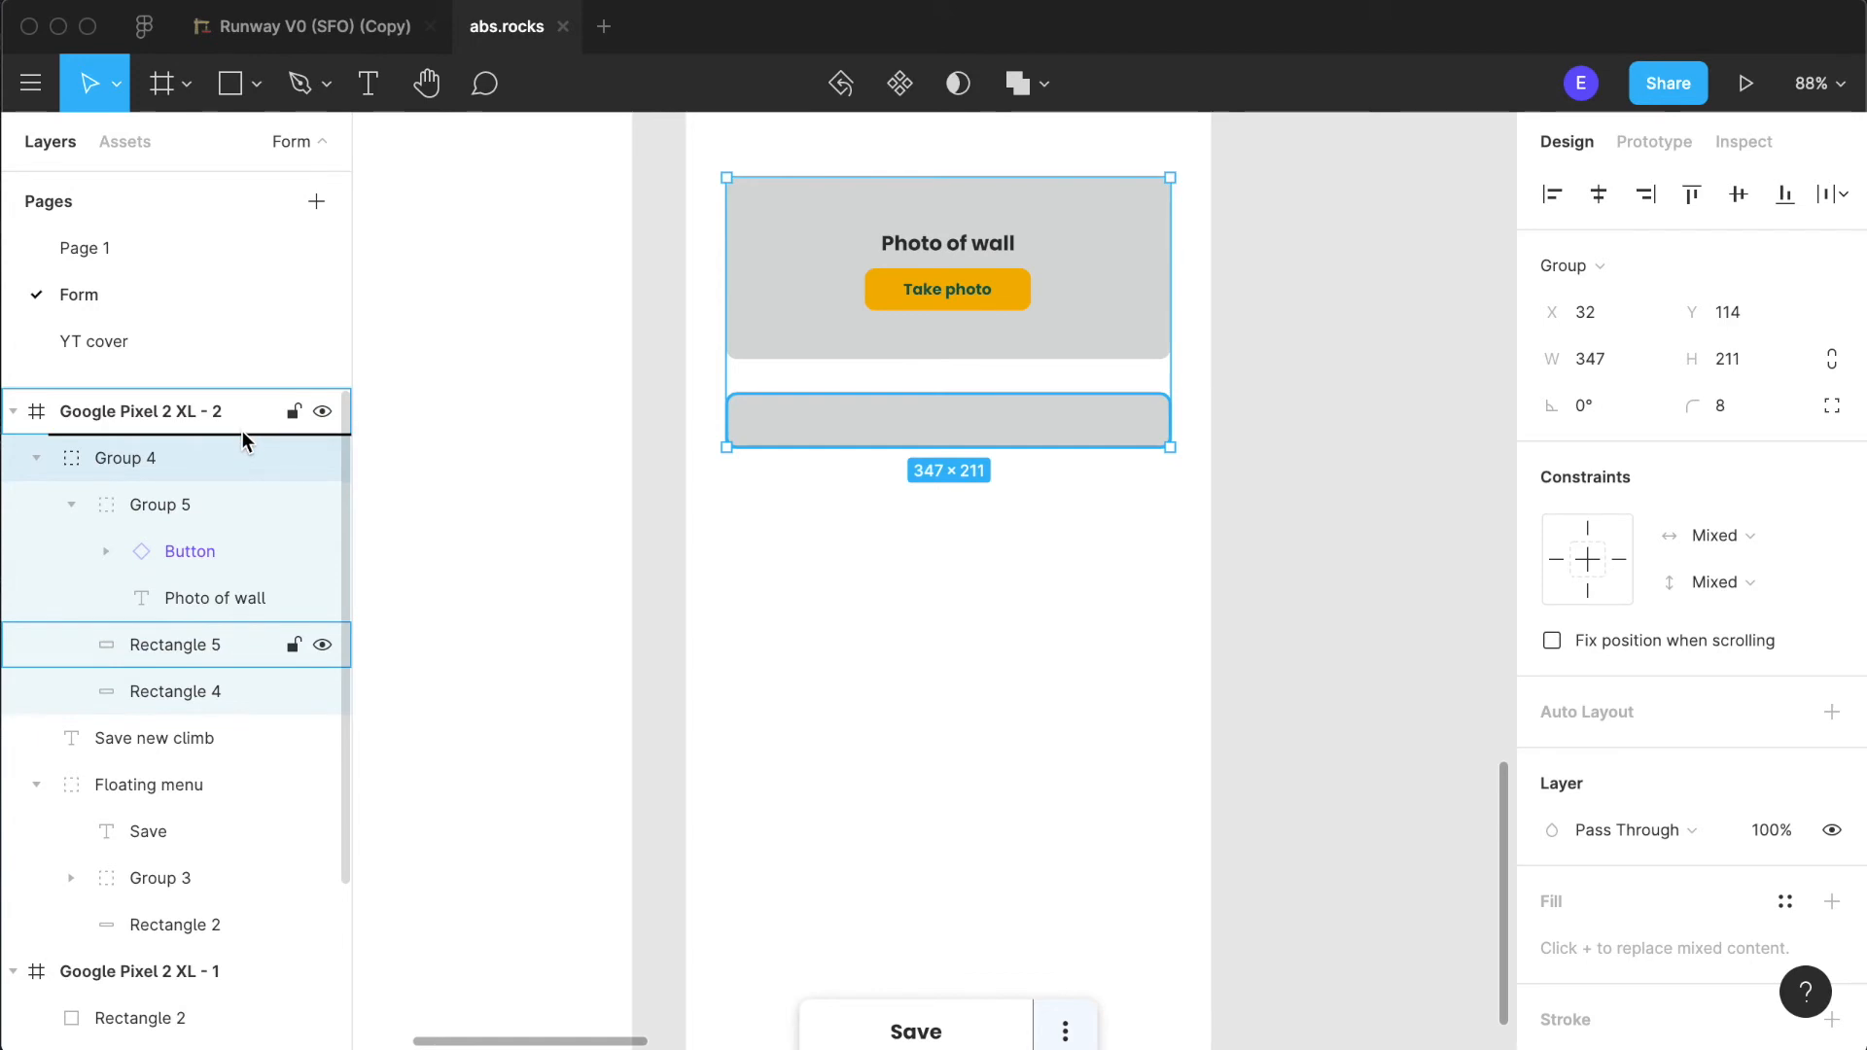
left_click(987, 607)
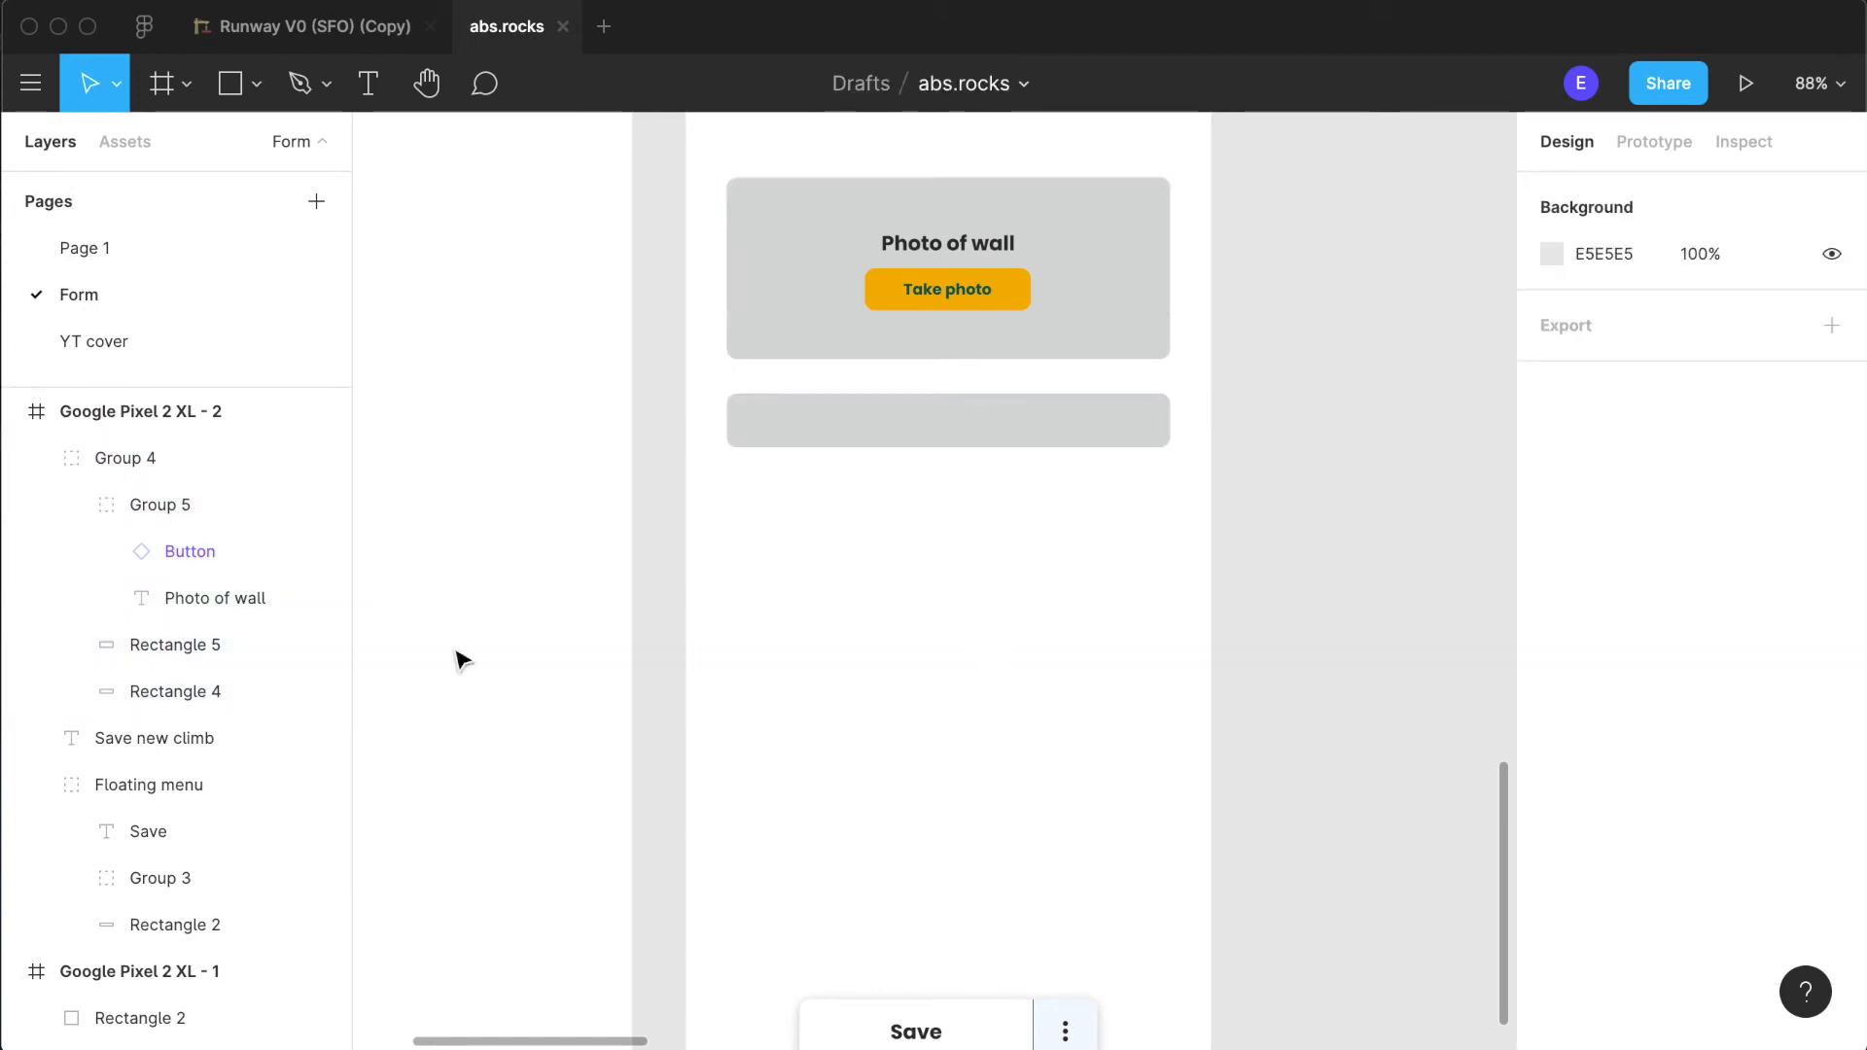
left_click_drag(137, 650, 150, 439)
left_click(1163, 613)
- Move the duplicated rectangle down to Y 327, checking the spacing between the heading and photo area for reference
mouse_move(962, 450)
left_mouse_down()
mouse_move(967, 535)
mouse_move(968, 470)
left_mouse_up()
scroll(924, 729, "up", 3)
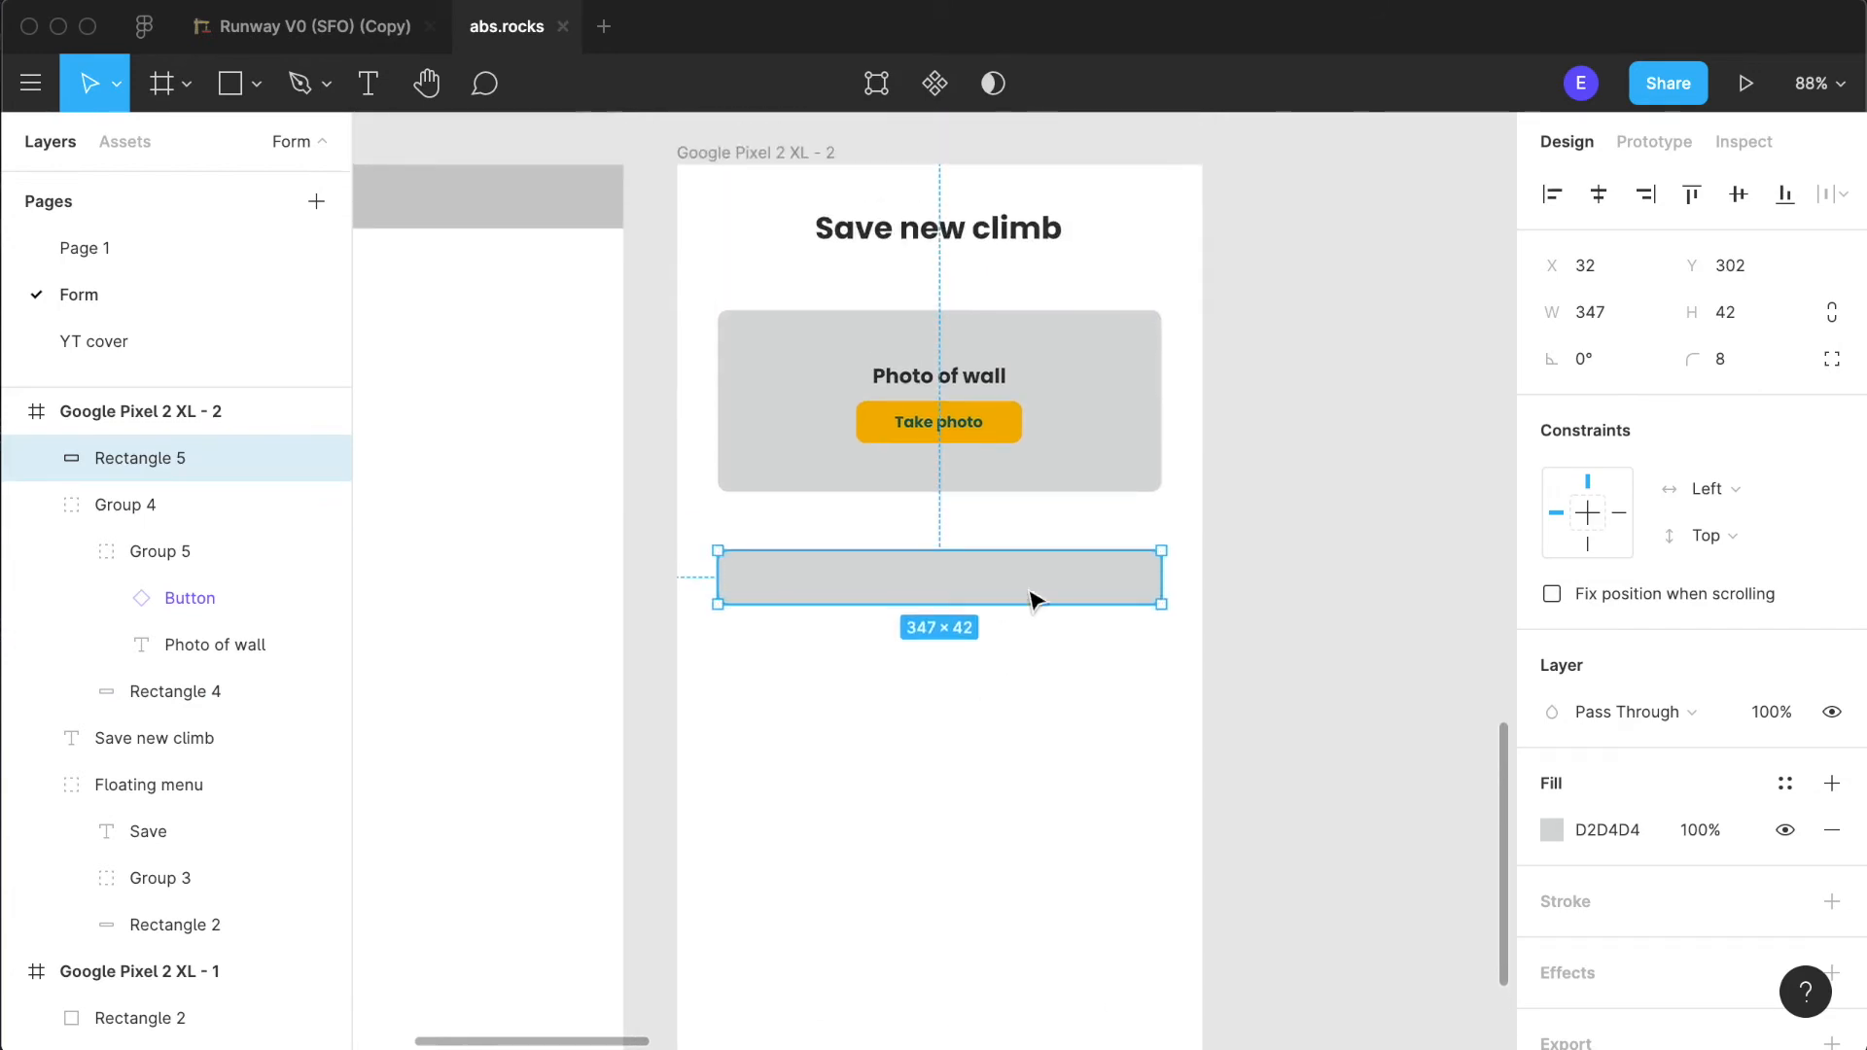
left_click(1100, 304)
left_click(1039, 236)
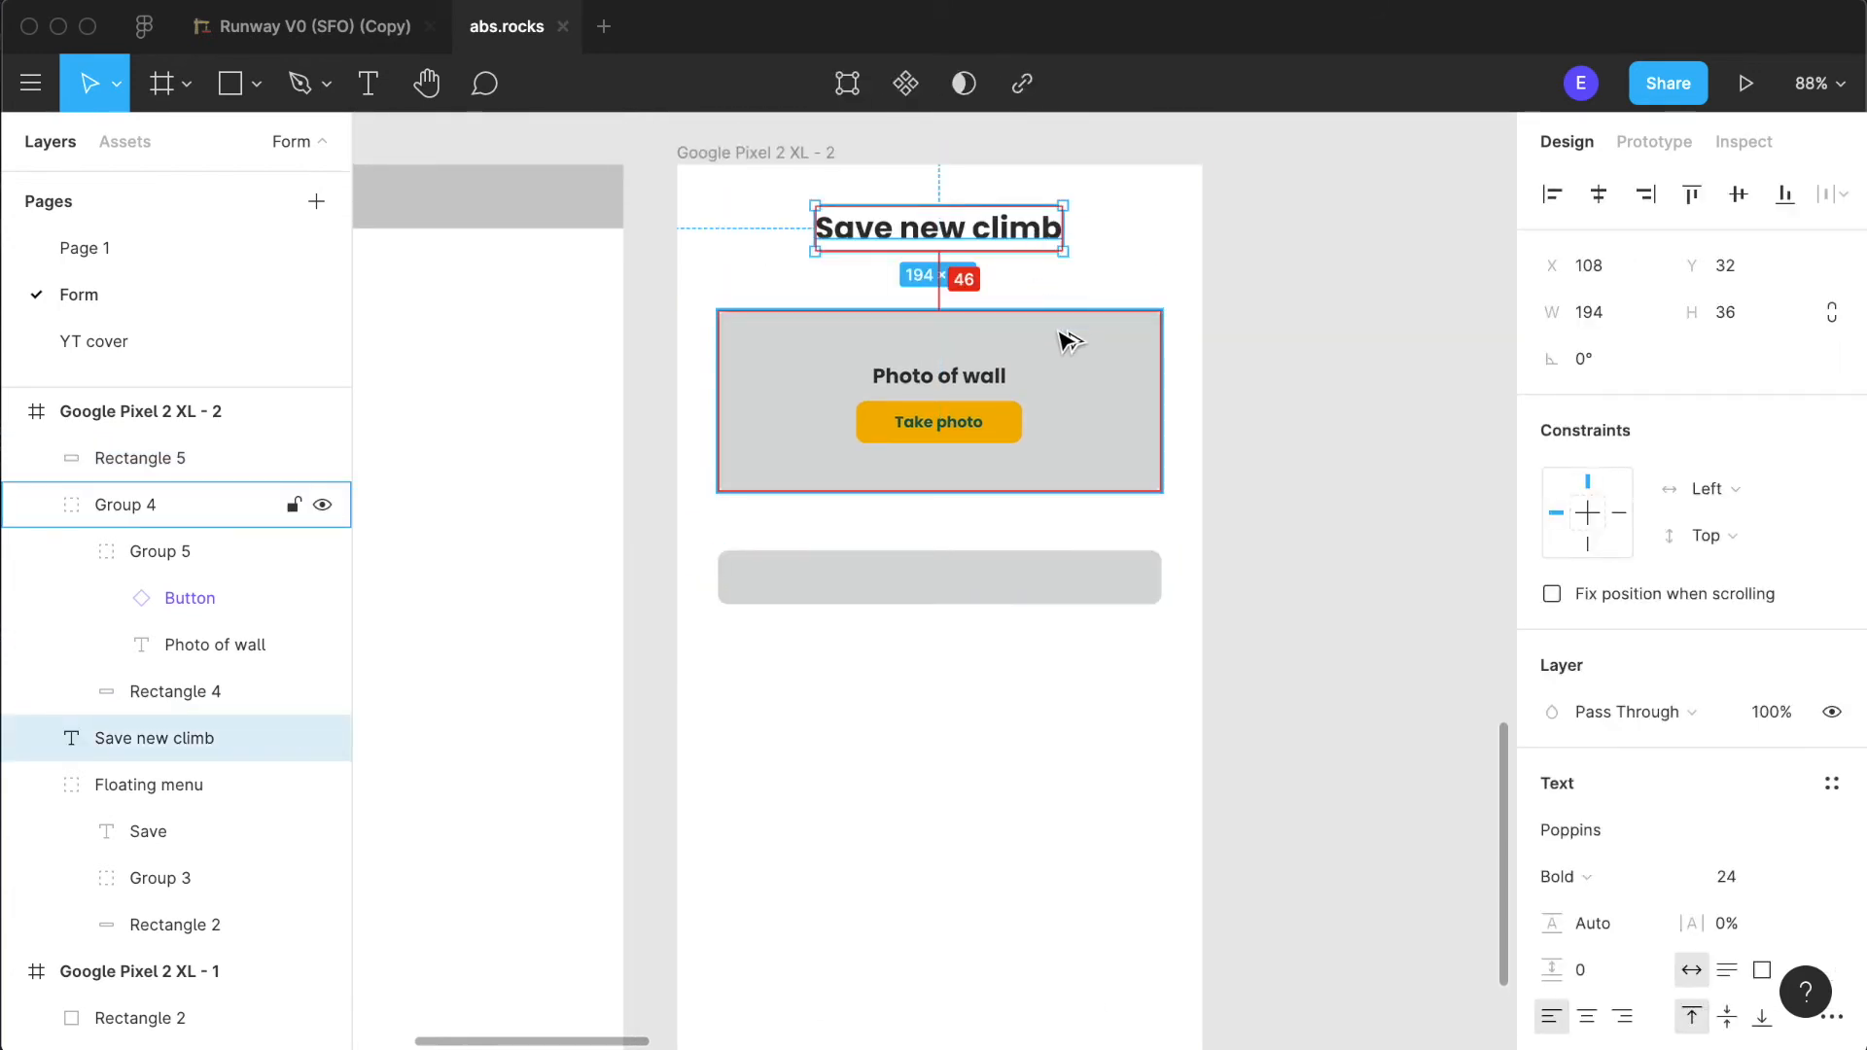
left_click(1121, 784)
left_click_drag(922, 608, 928, 639)
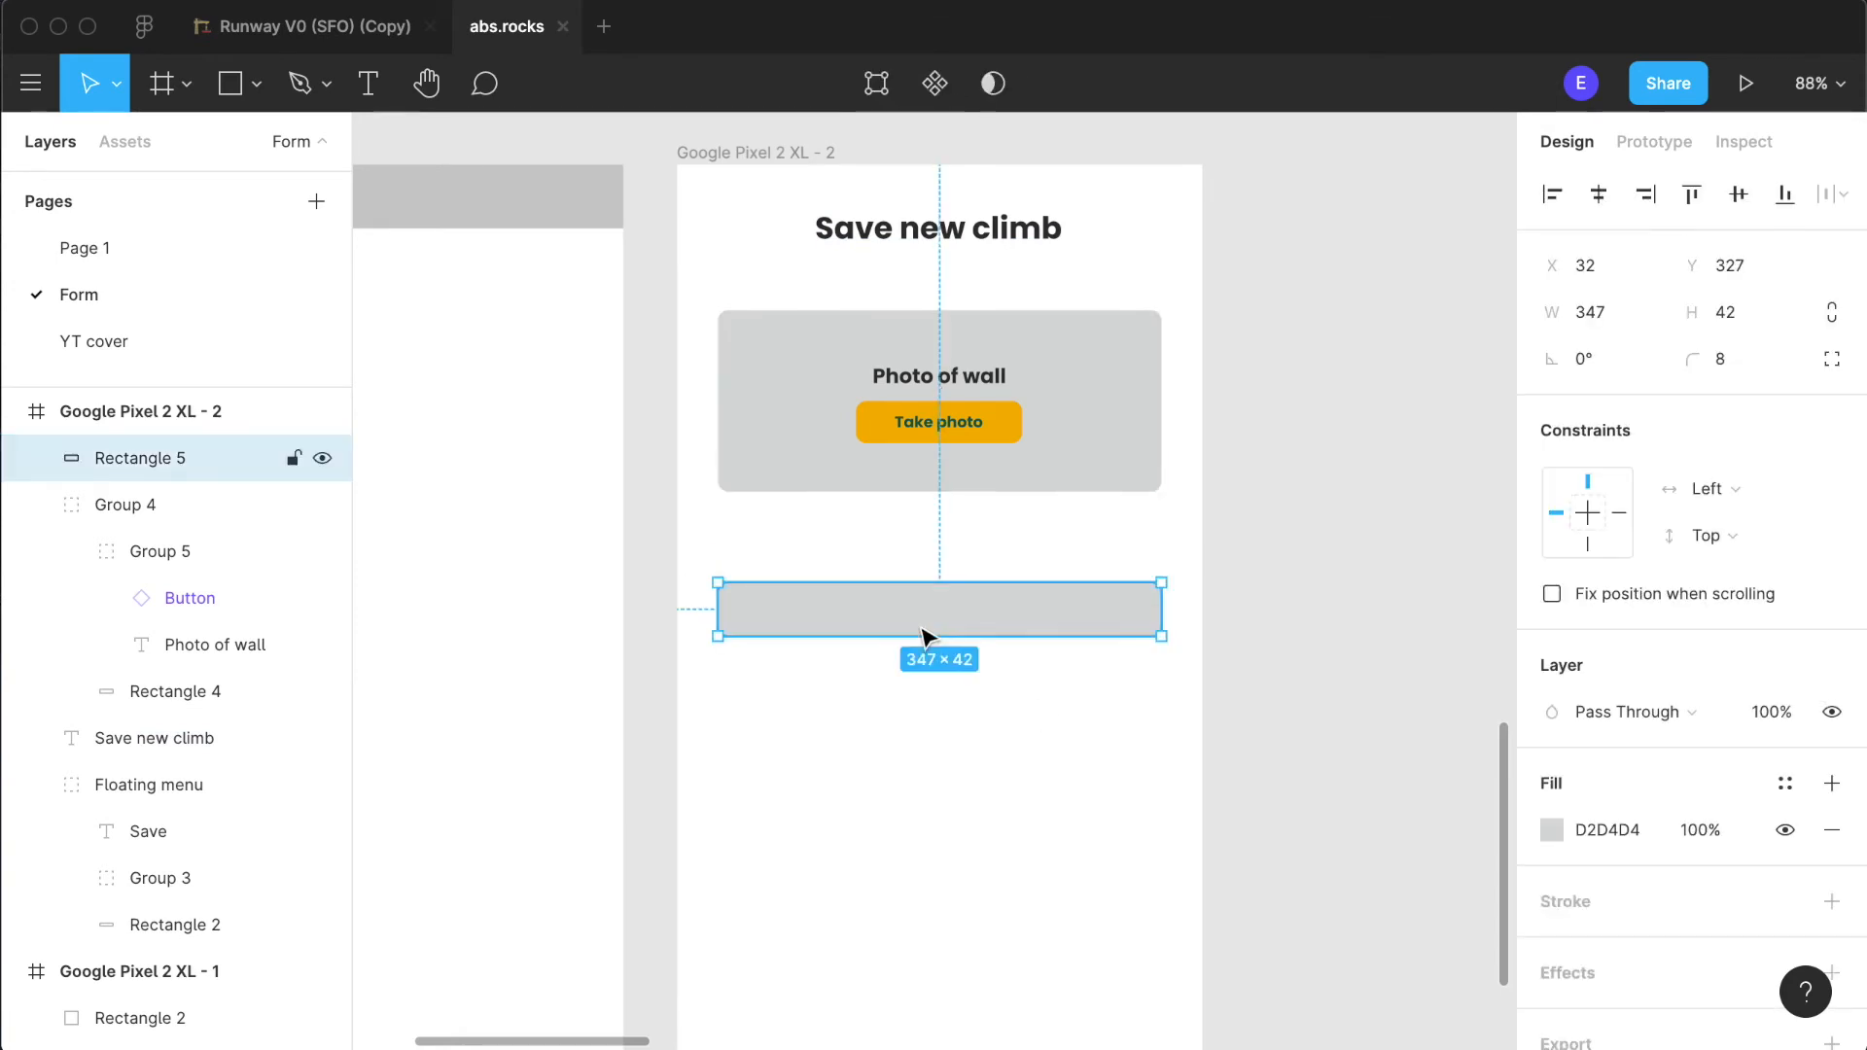
left_click(972, 746)
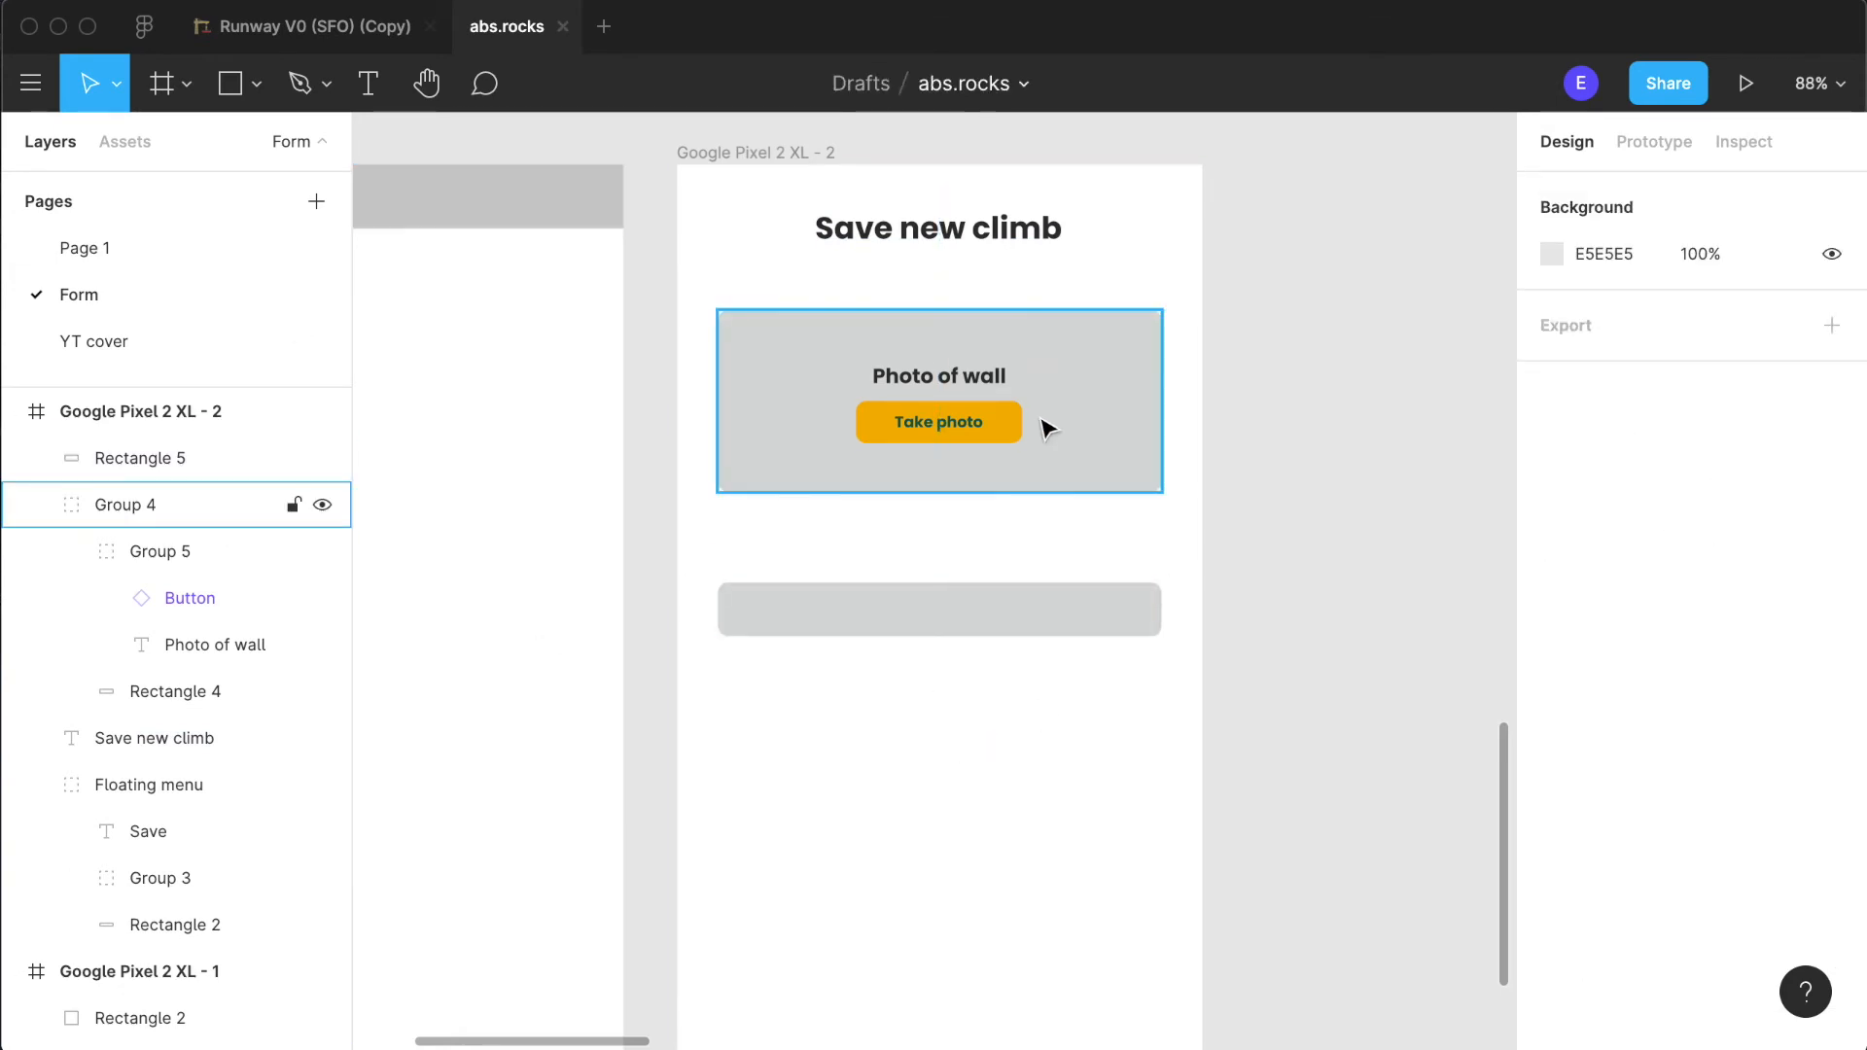
- Fill the rectangle below the photo area with light blue F2F7FE from the document colours
left_click(1133, 623)
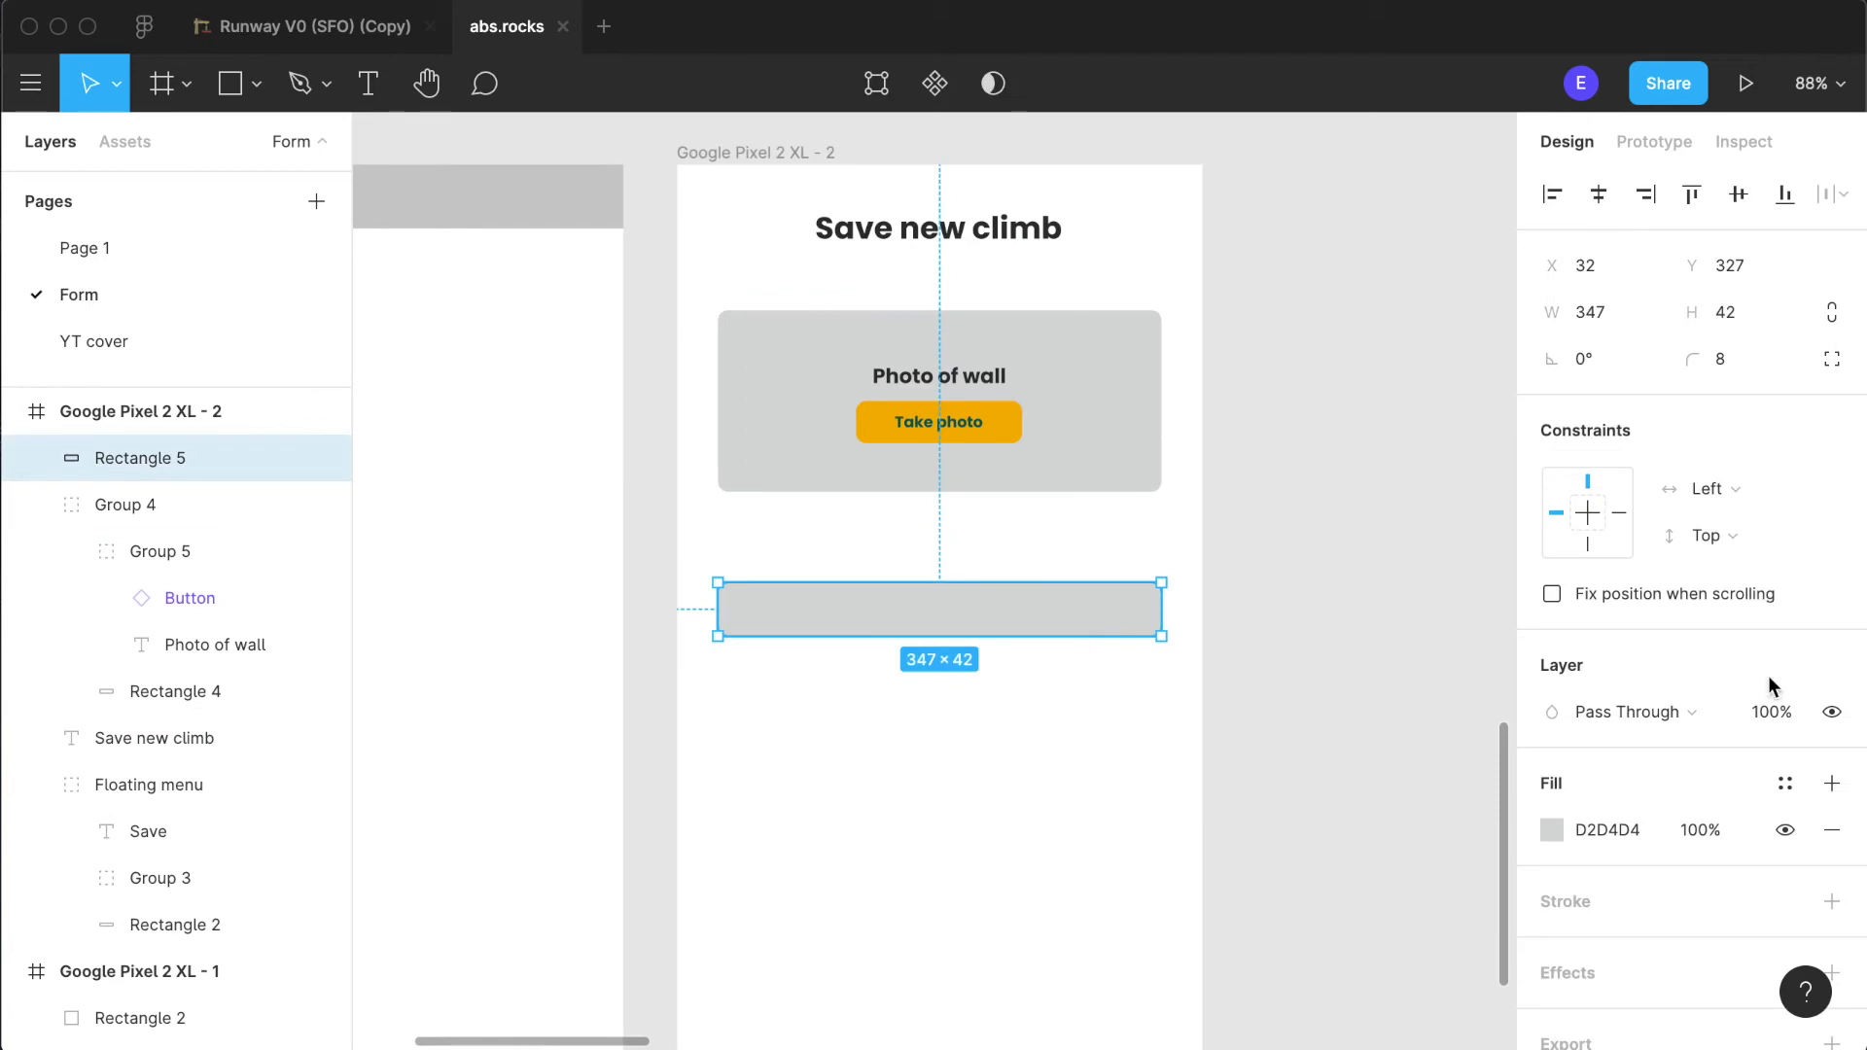
scroll(1546, 811, "down", 1)
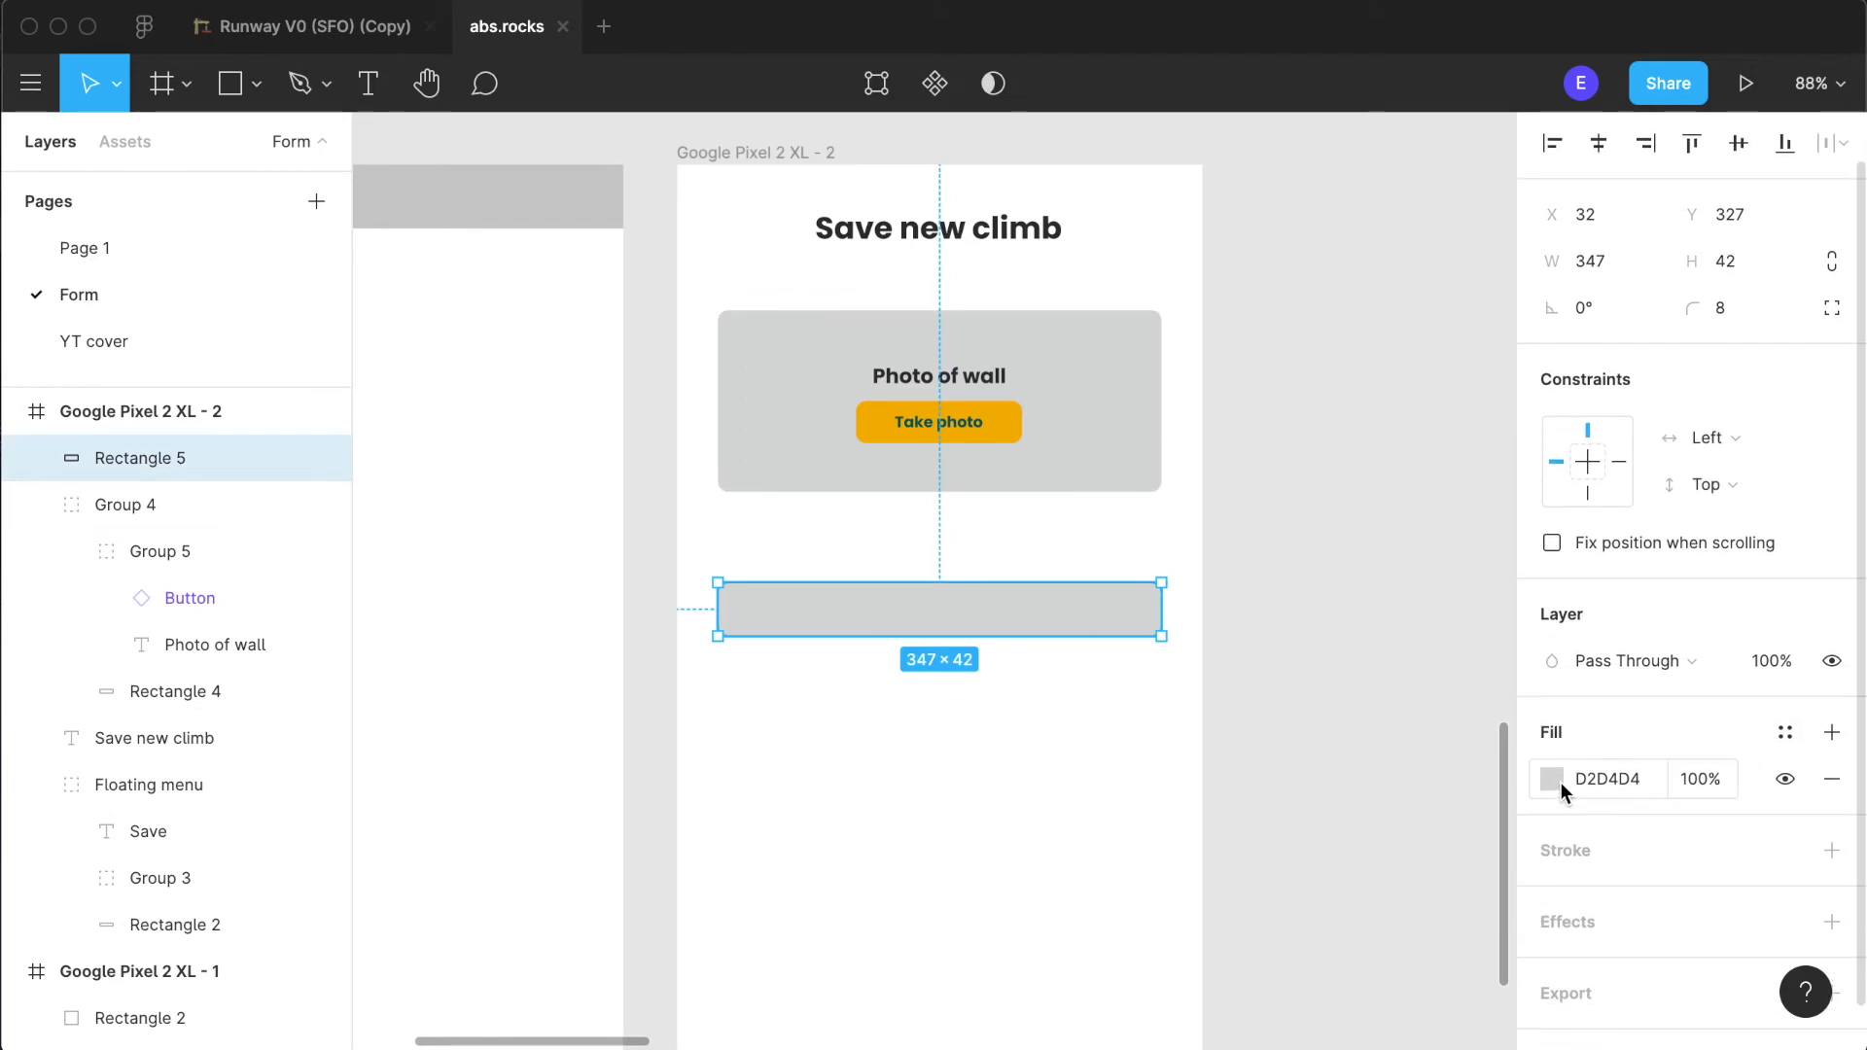
left_click(1559, 781)
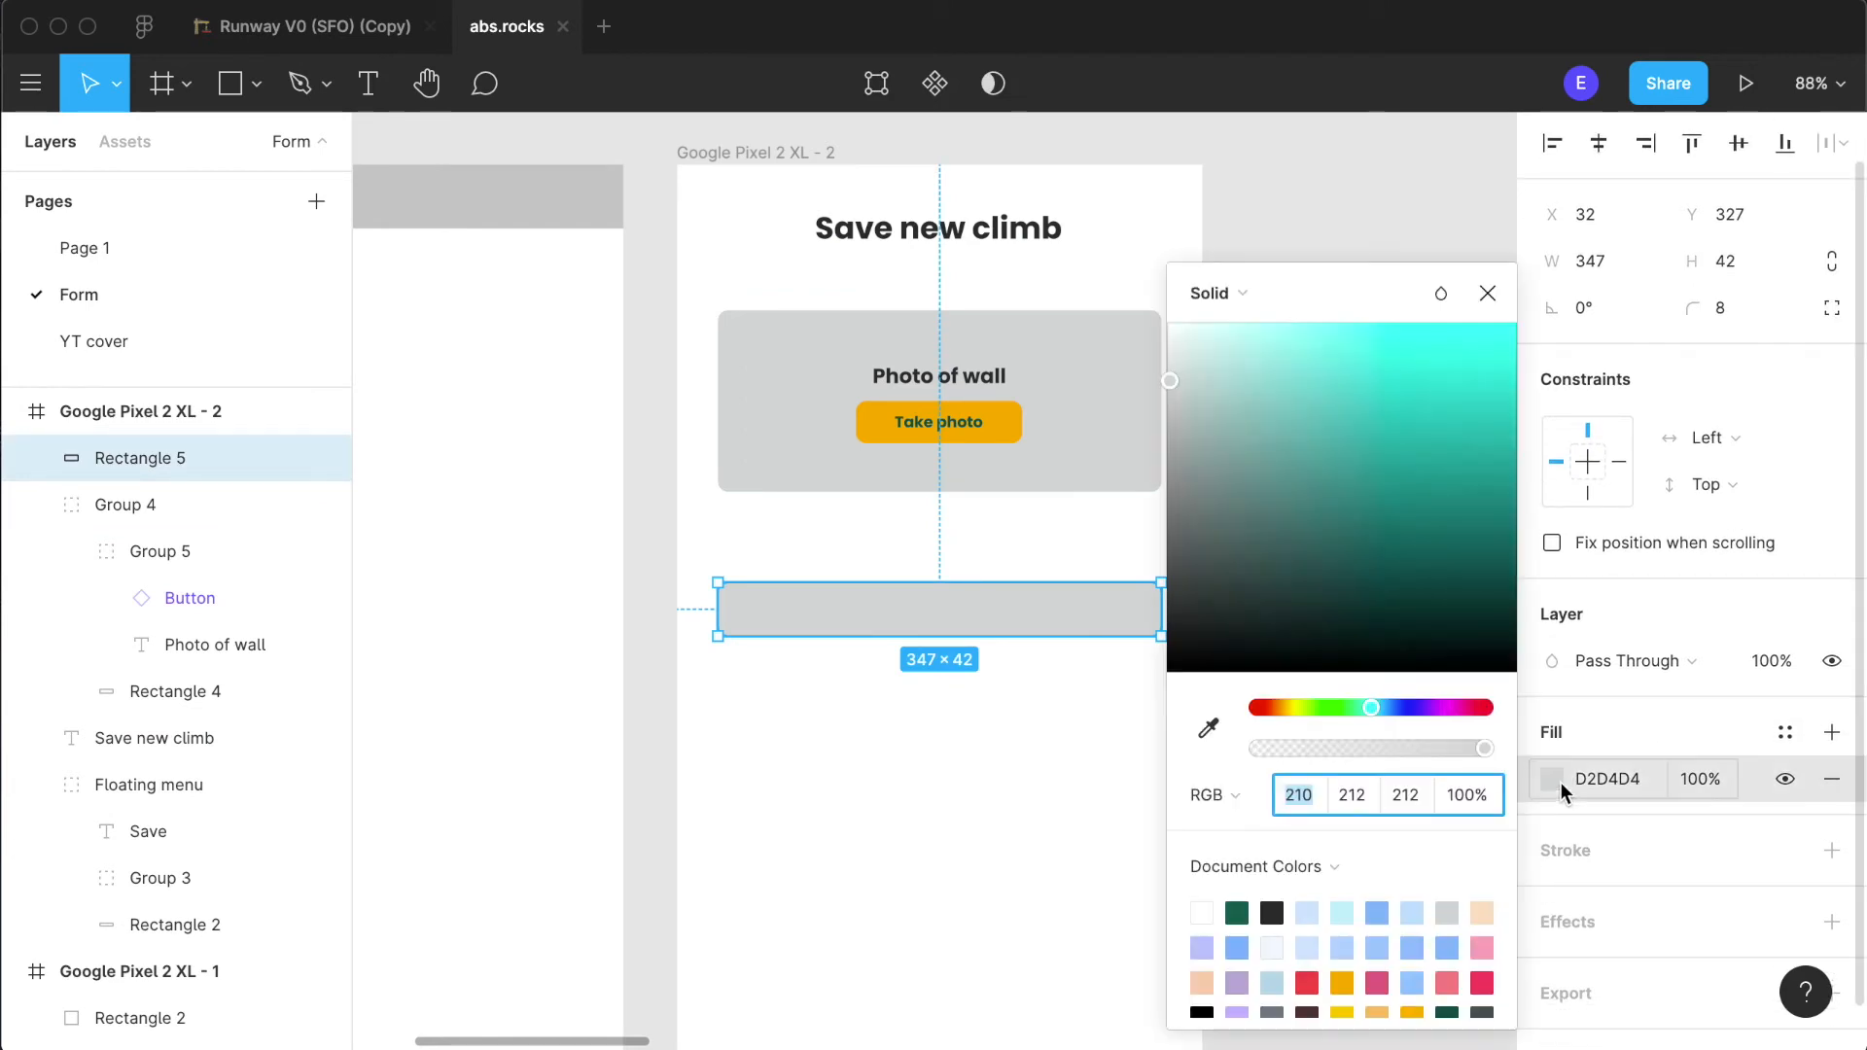
left_click(1202, 912)
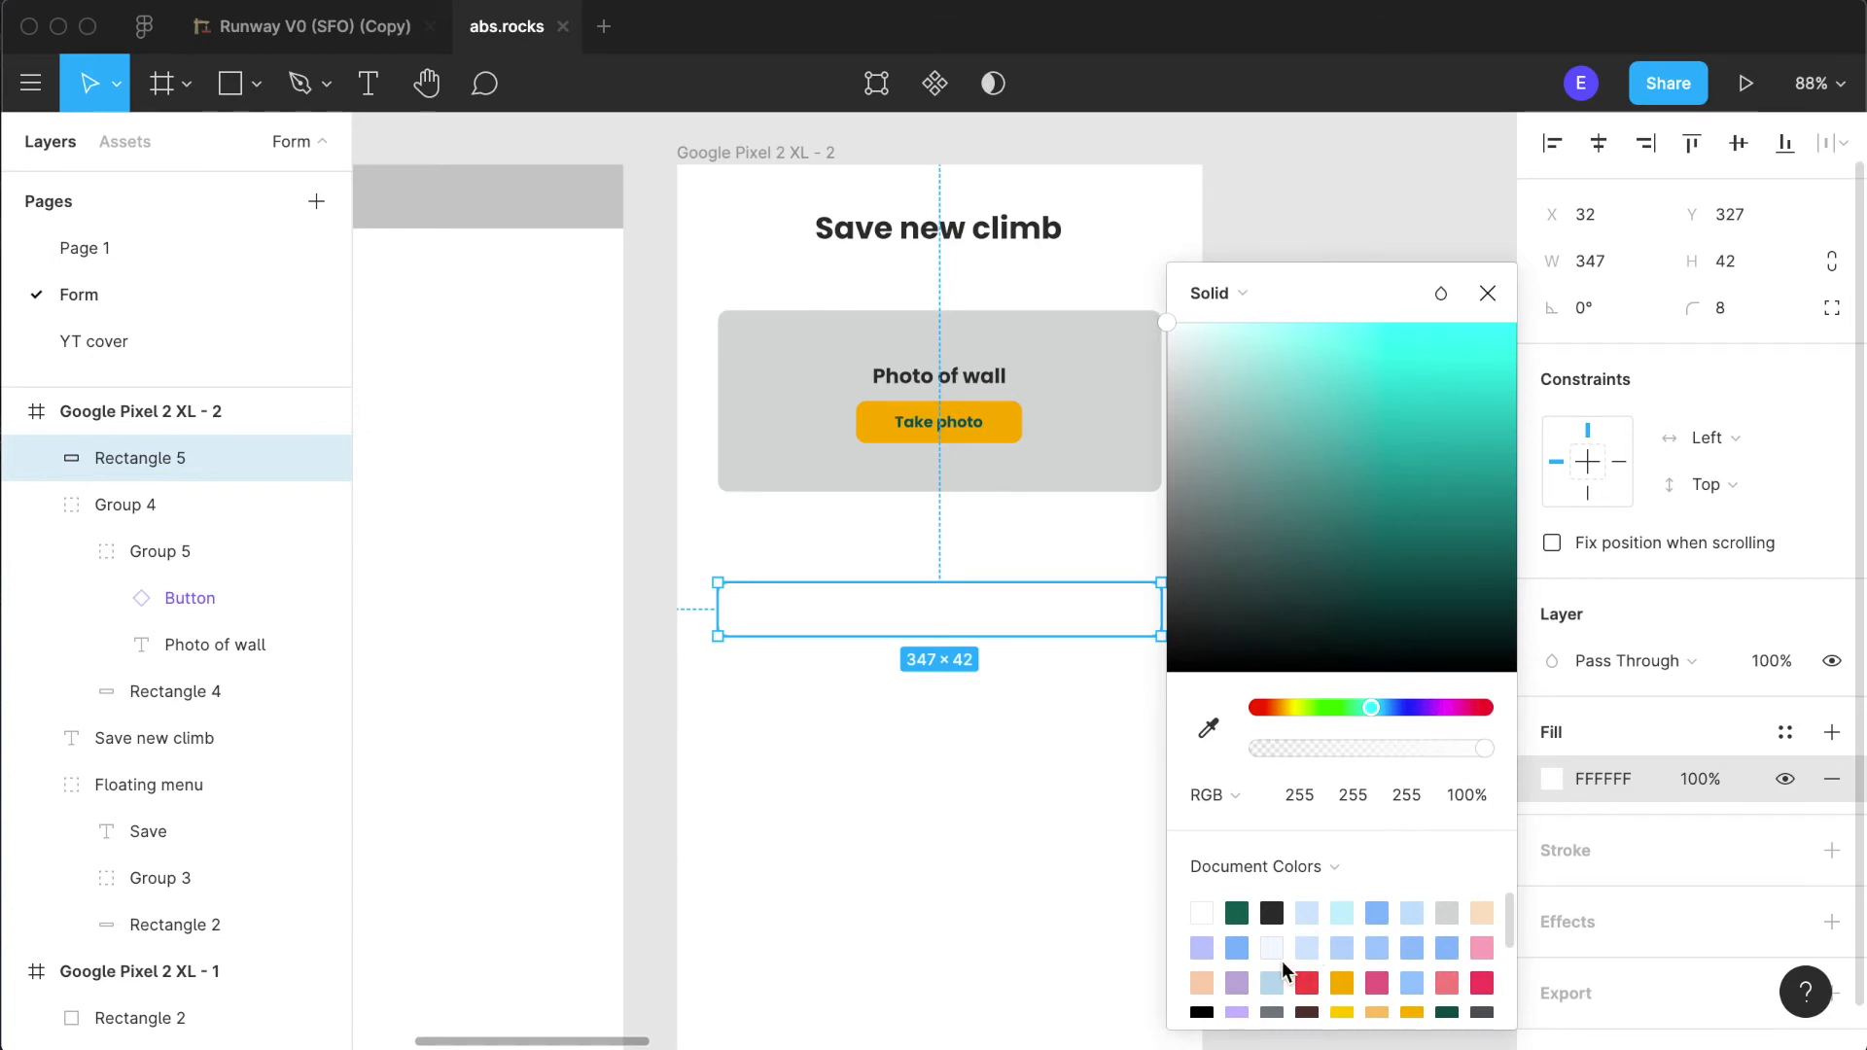
left_click(1273, 949)
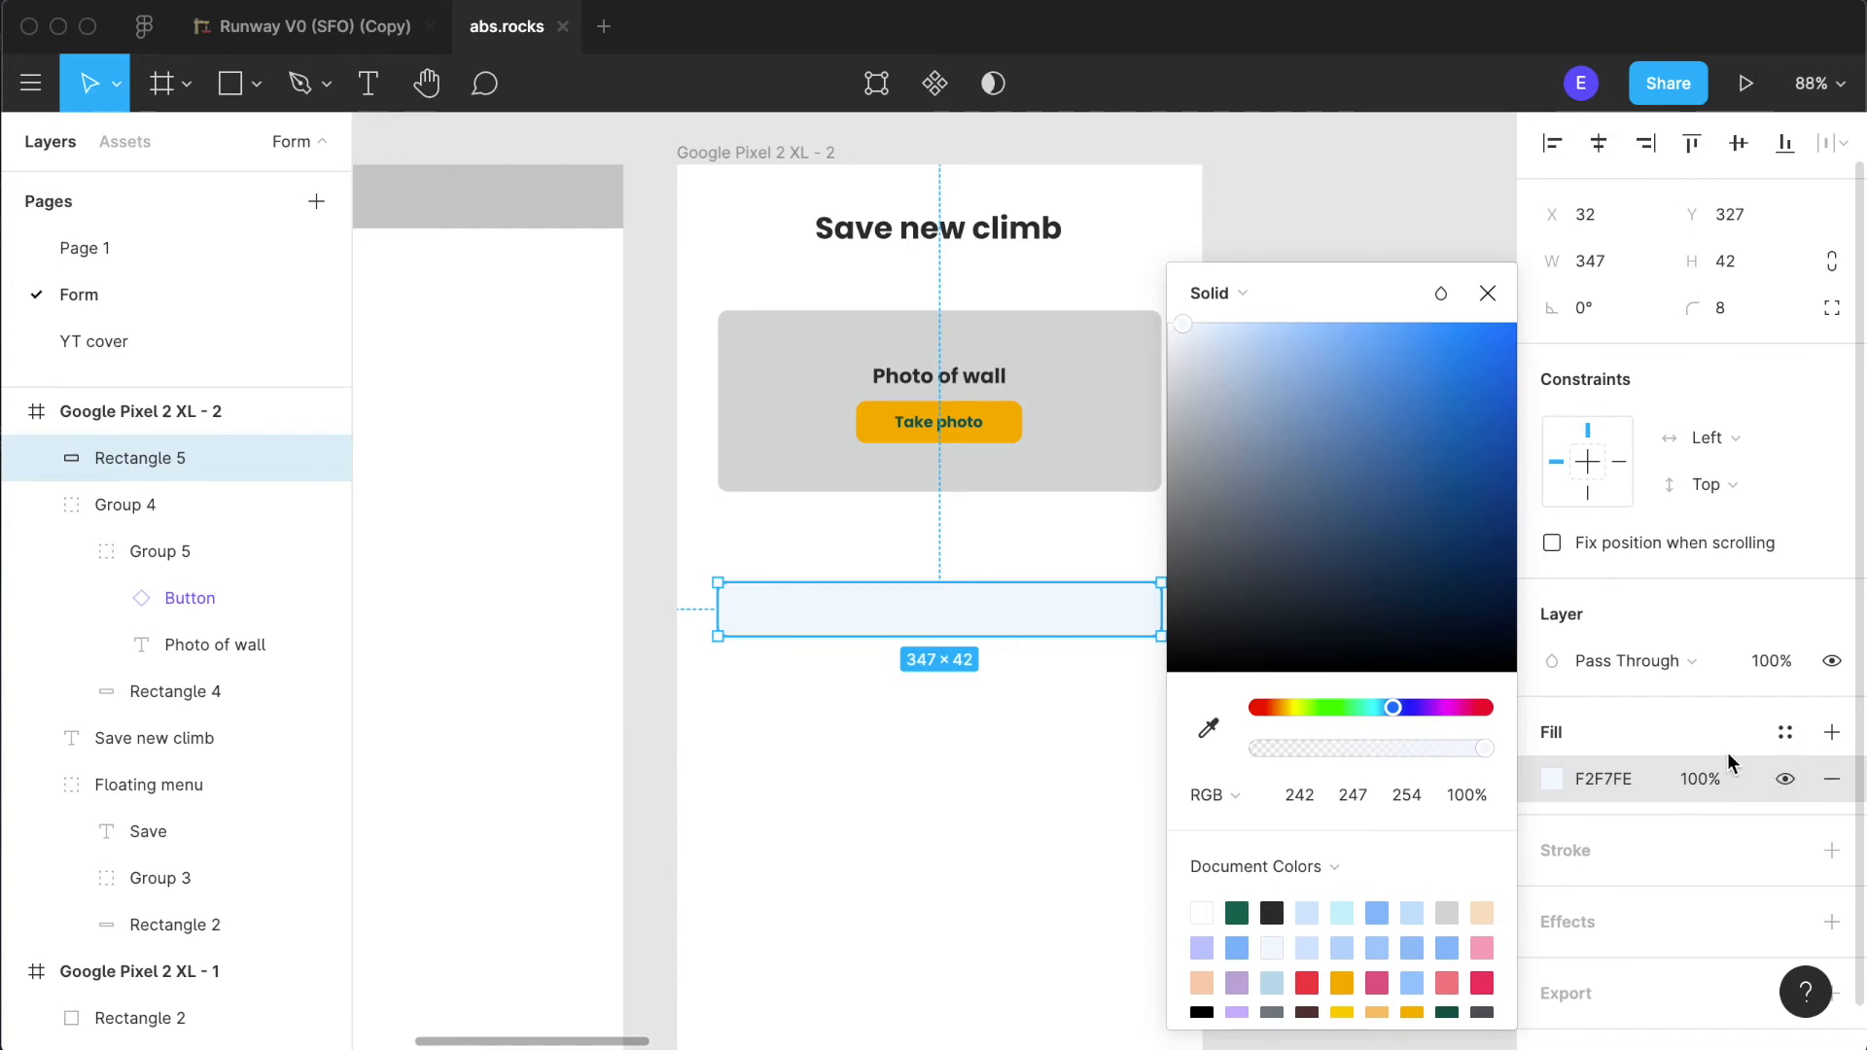
- Add an inside stroke to the rectangle in dark grey 2B2B2B with a thickness of 2
left_click(1830, 850)
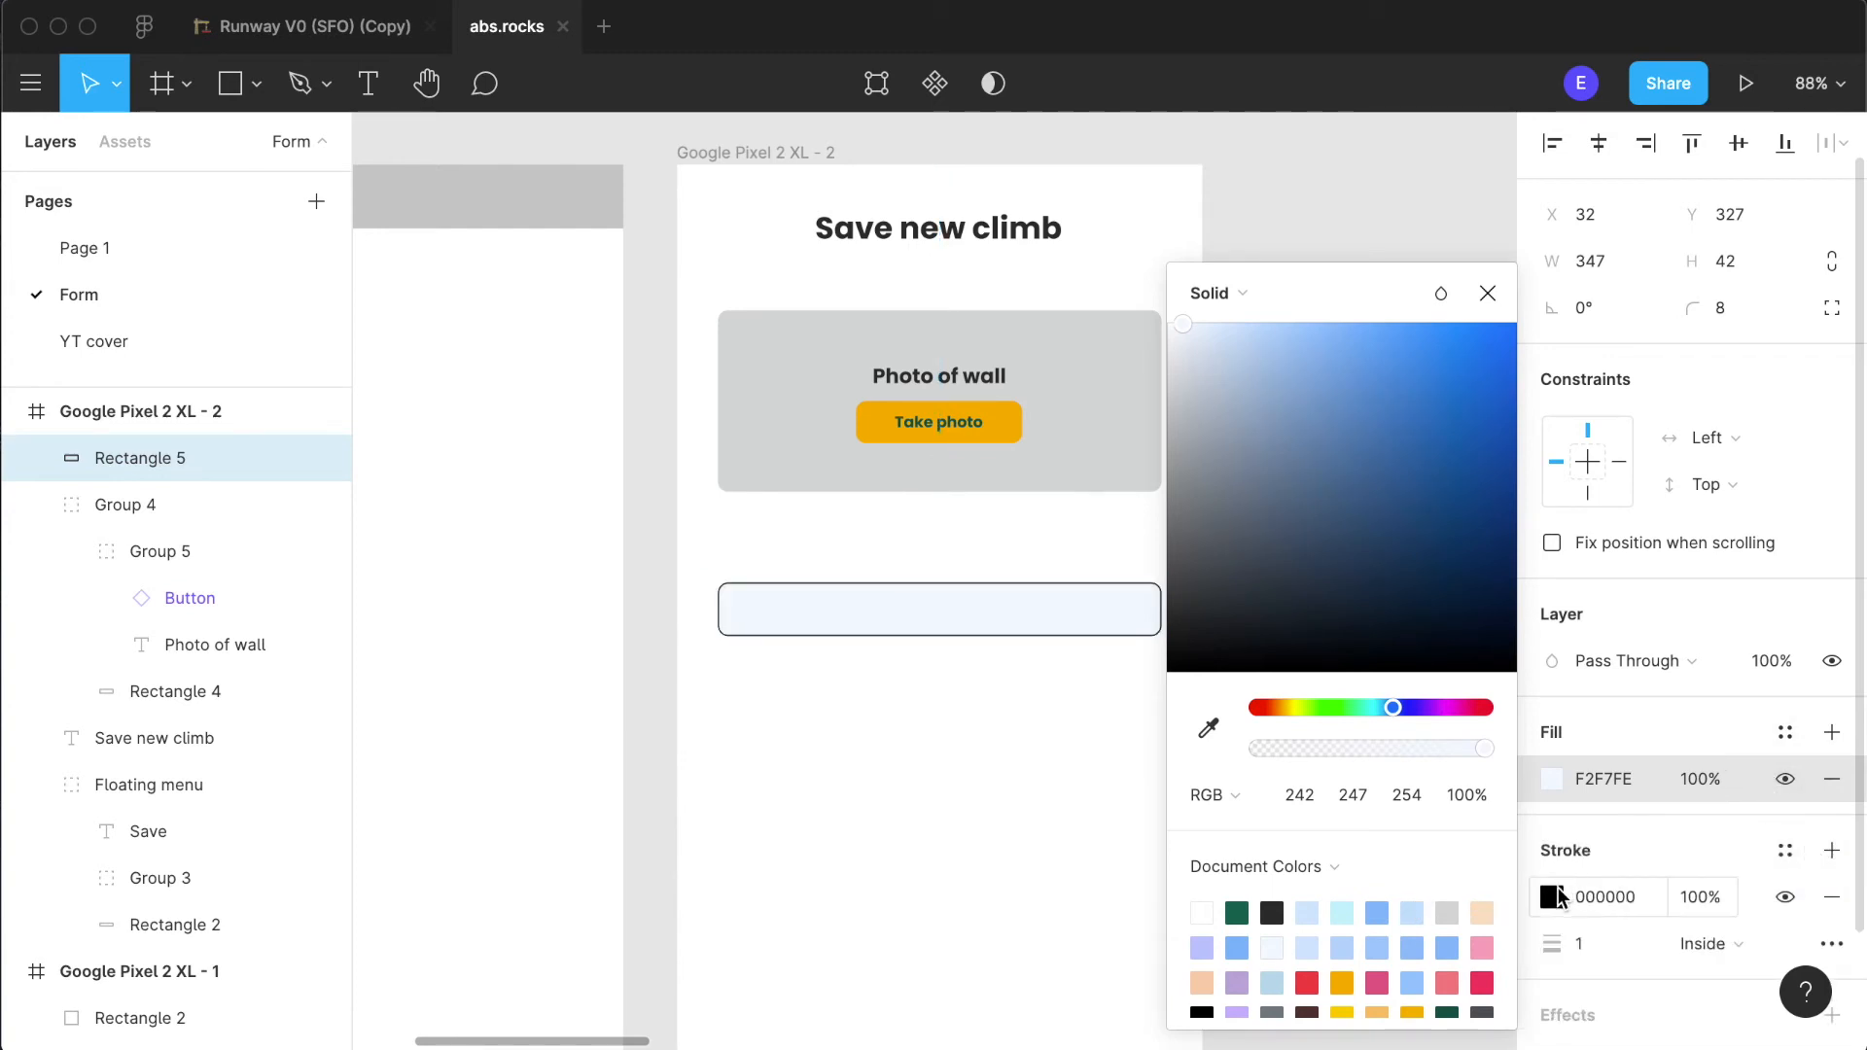
left_click(1552, 896)
left_click(1549, 898)
left_click(1546, 900)
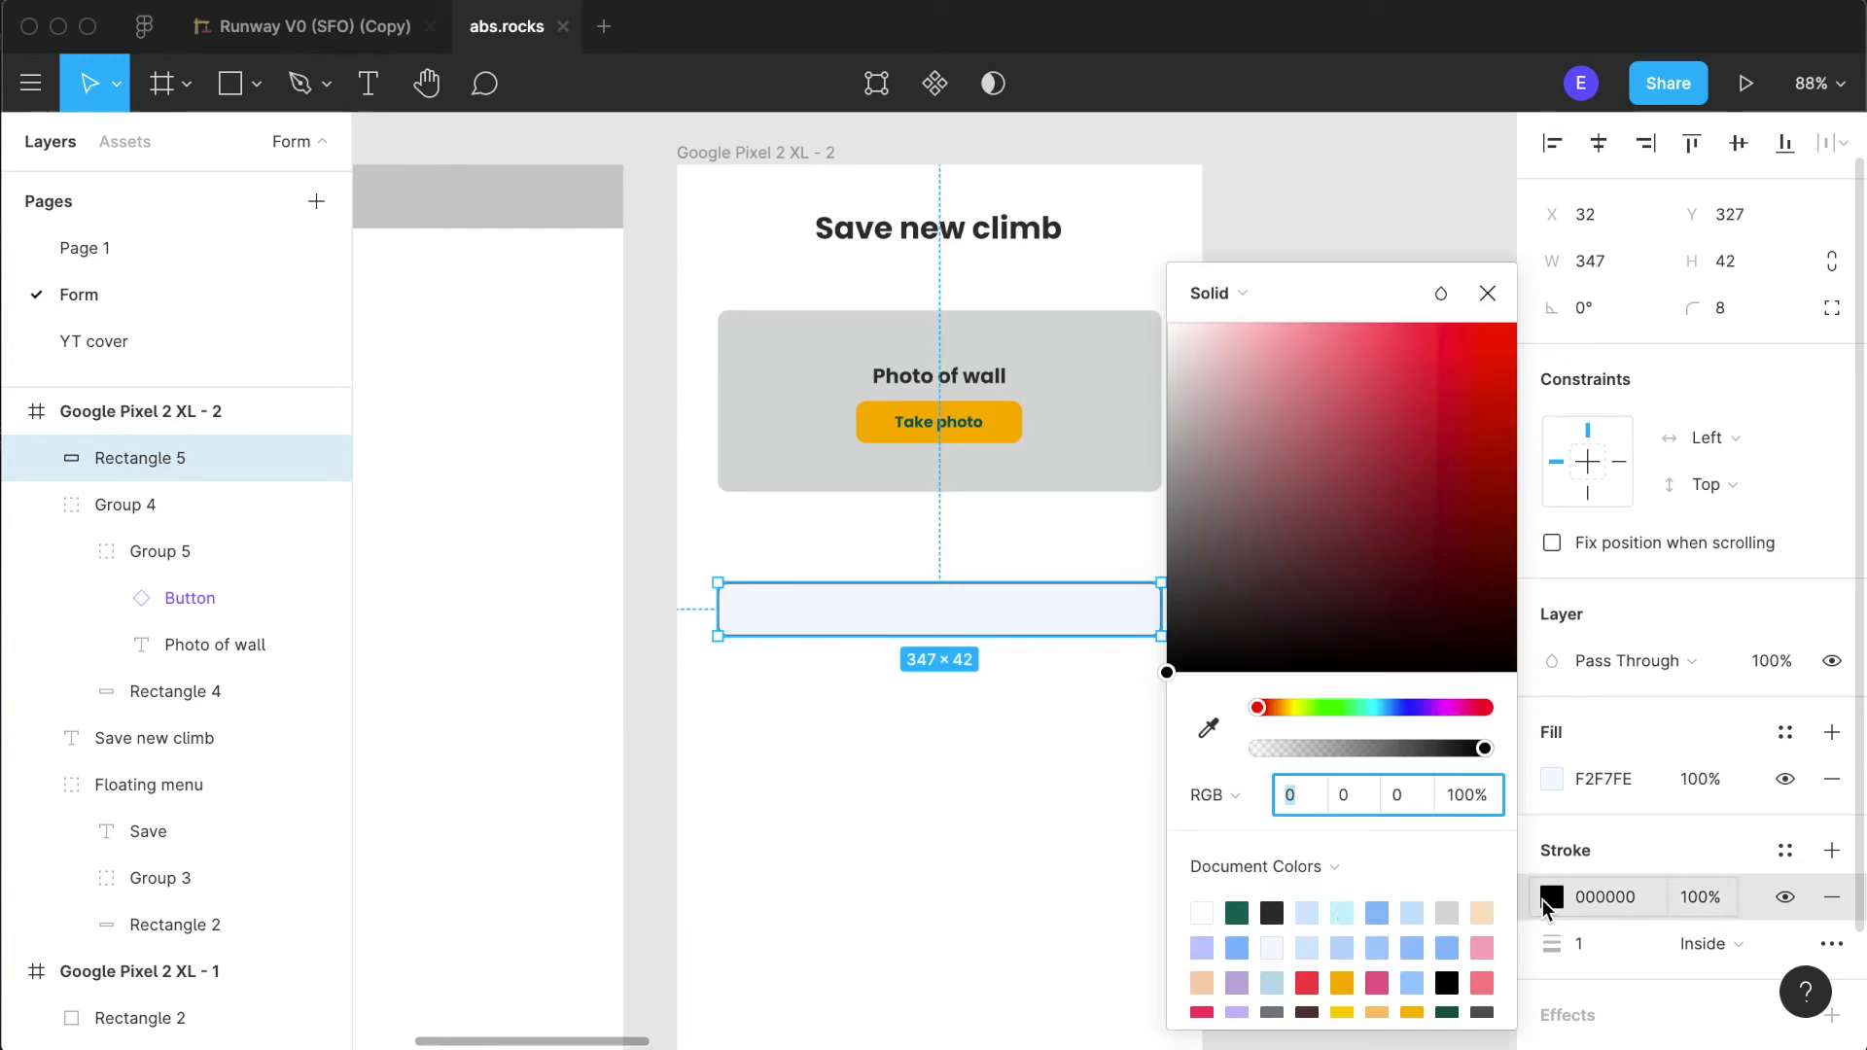
left_click(1272, 912)
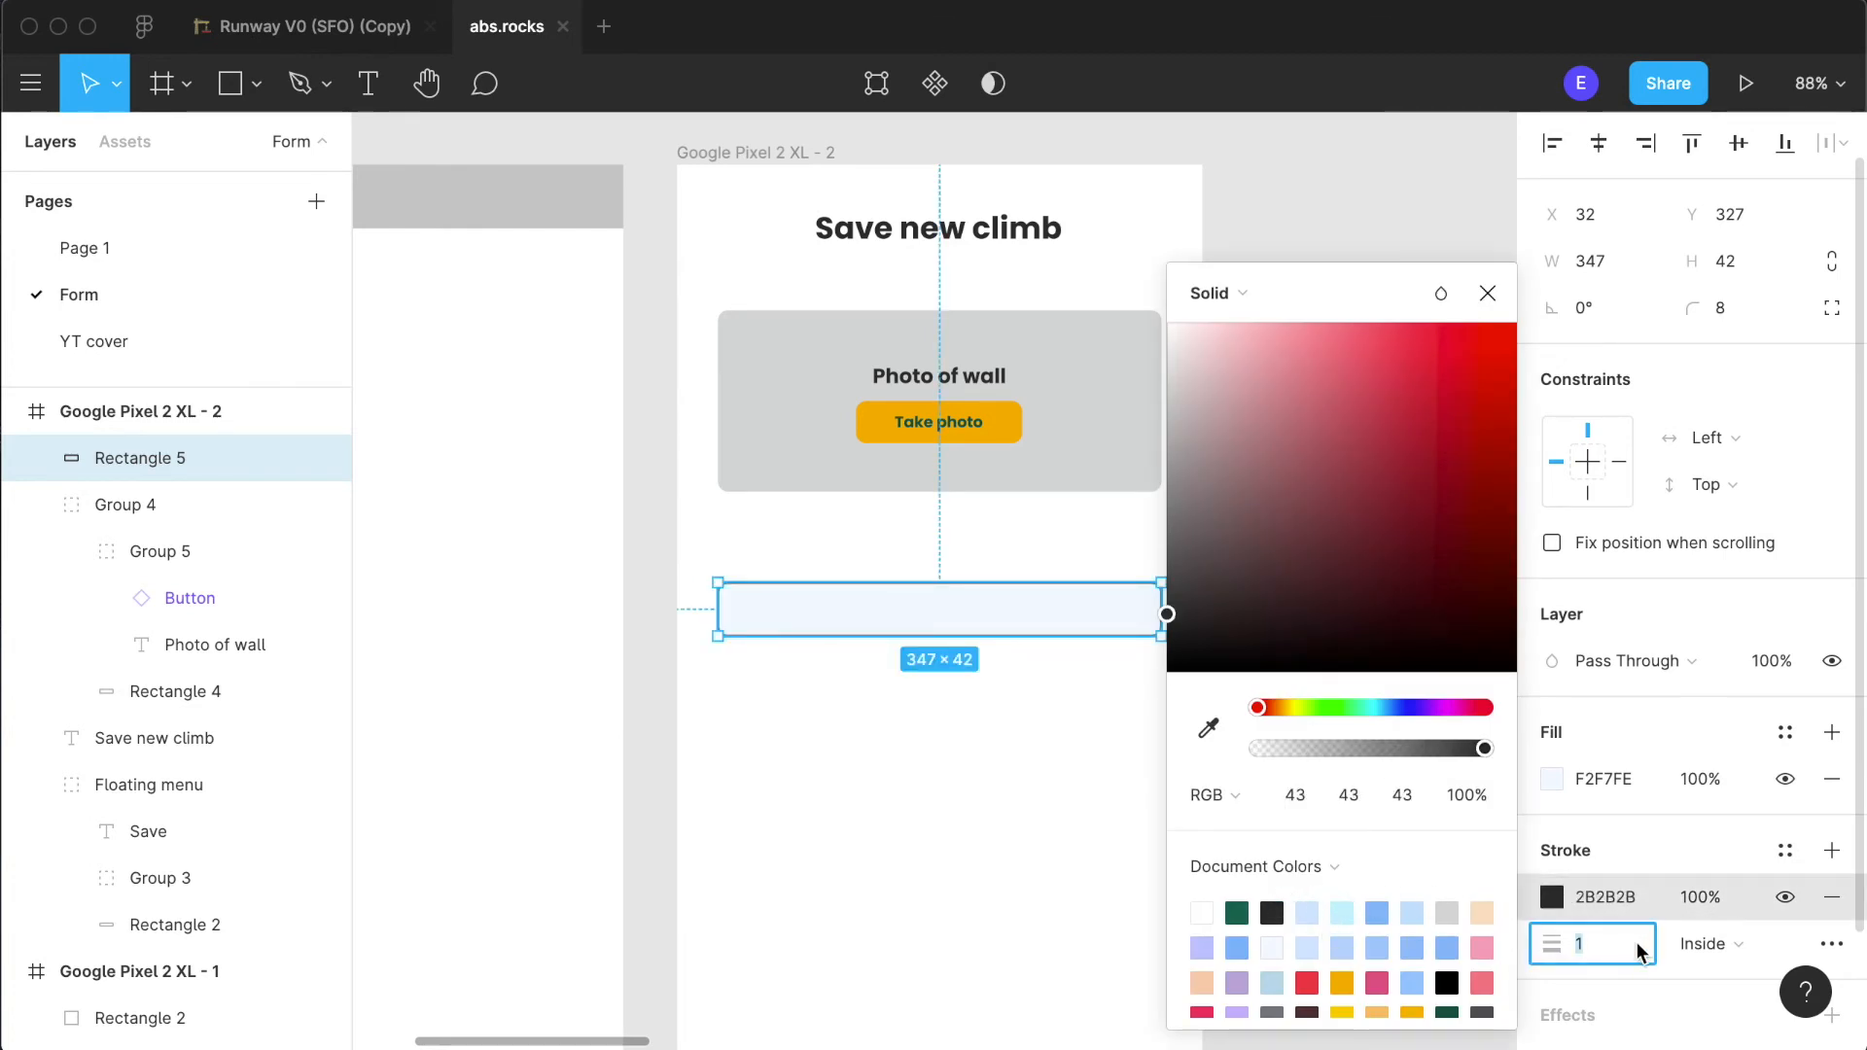
left_click(949, 850)
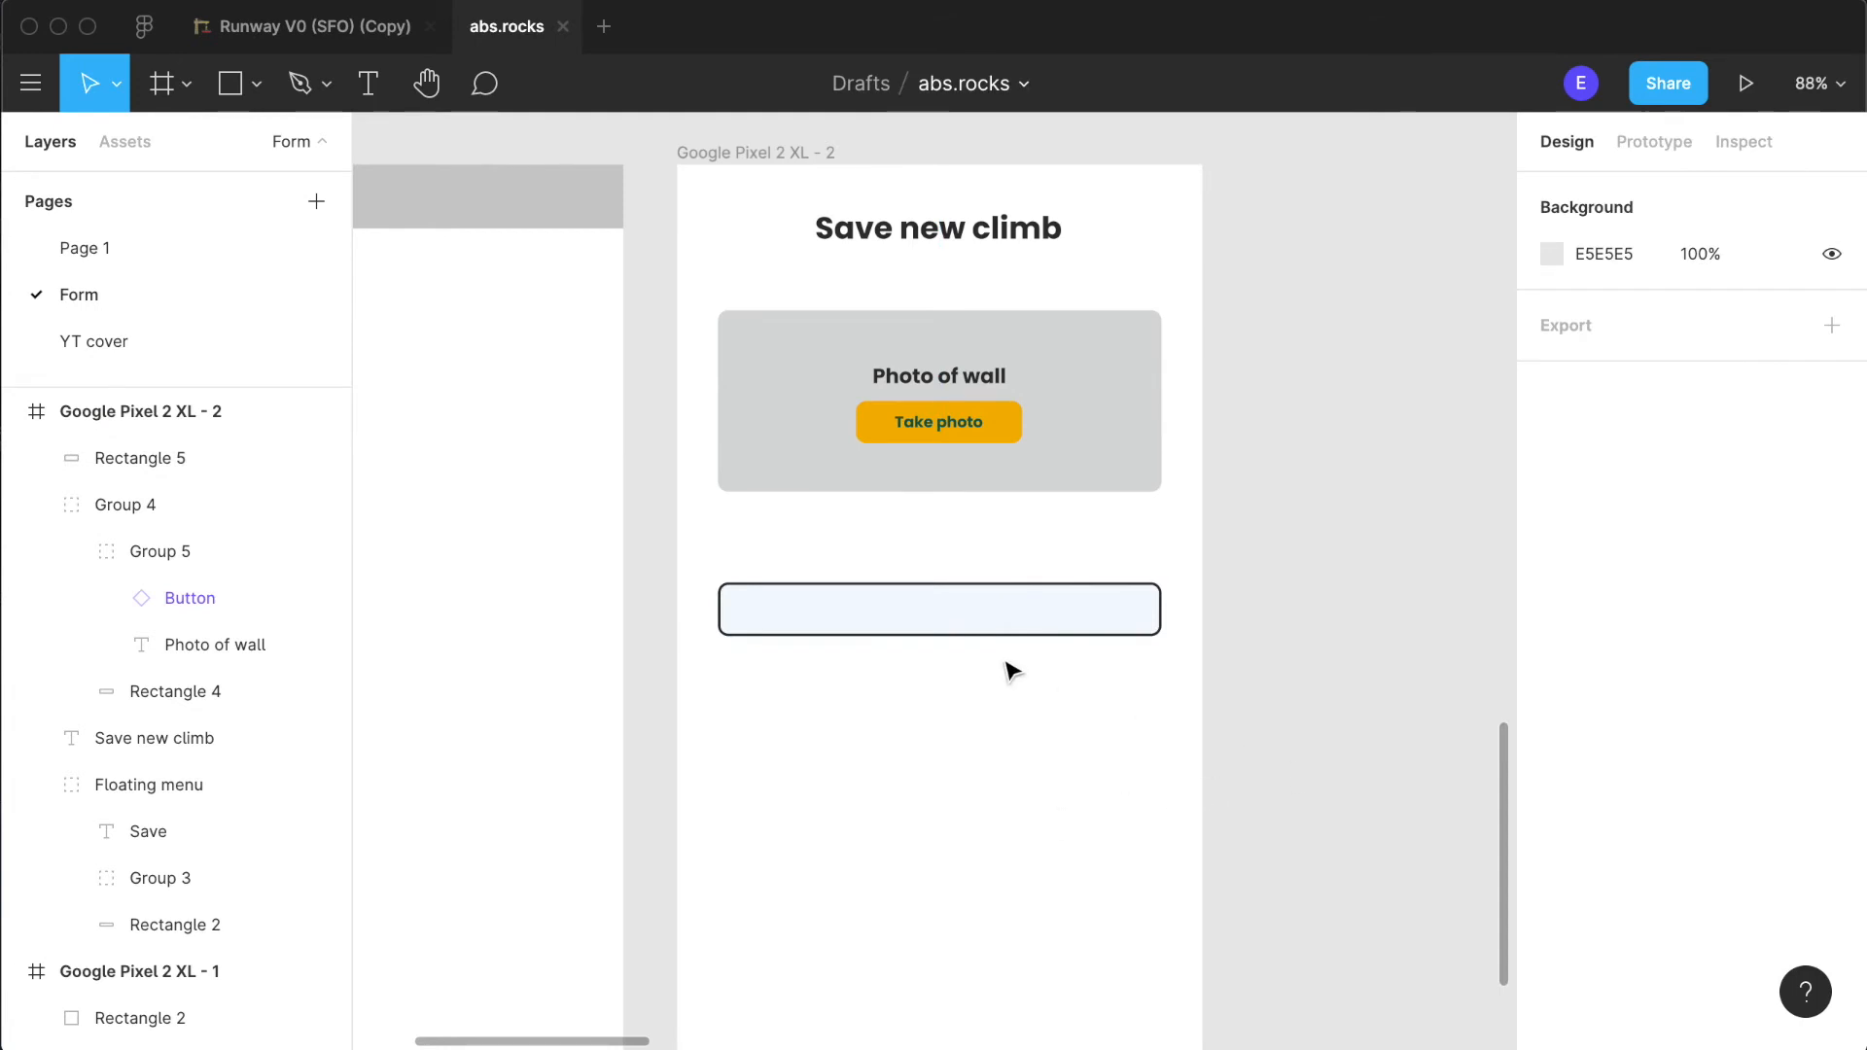
- Set the outlined rectangle's fill to white FFFFFF
scroll(1070, 696, "down", 2)
scroll(933, 613, "up", 5)
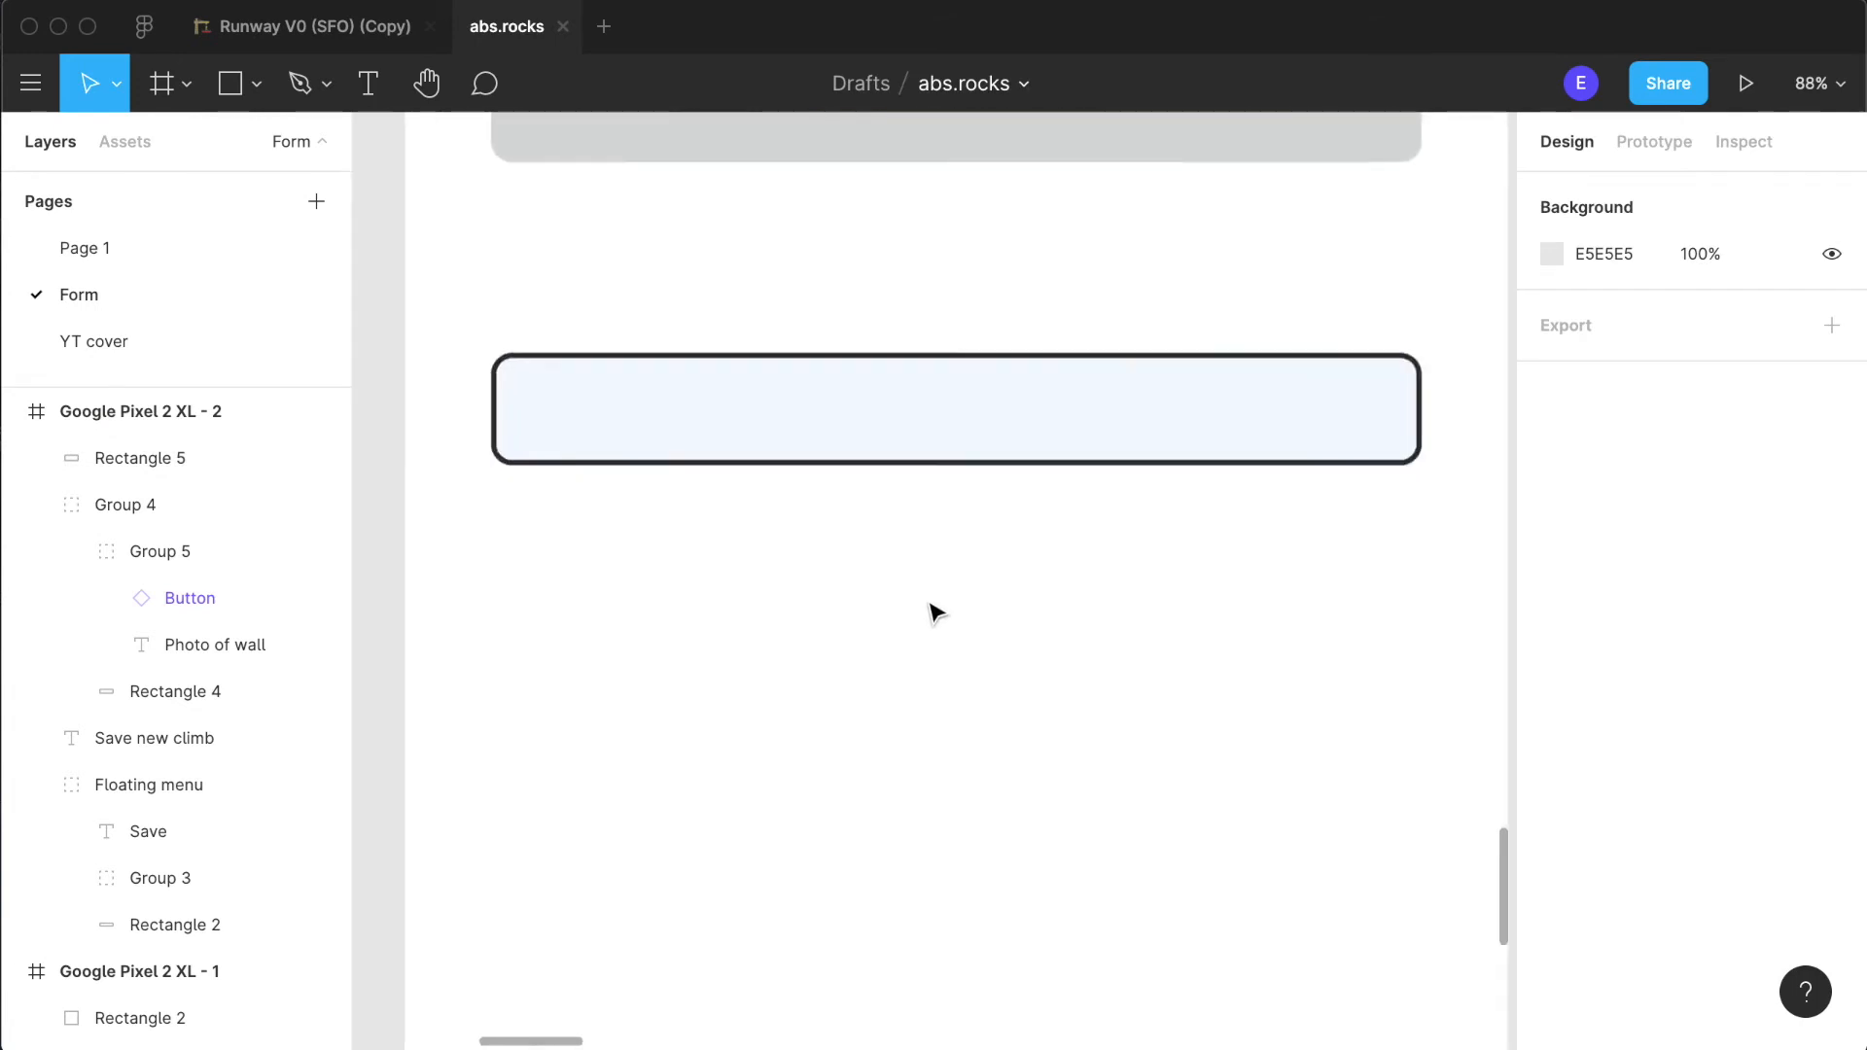
left_click(928, 467)
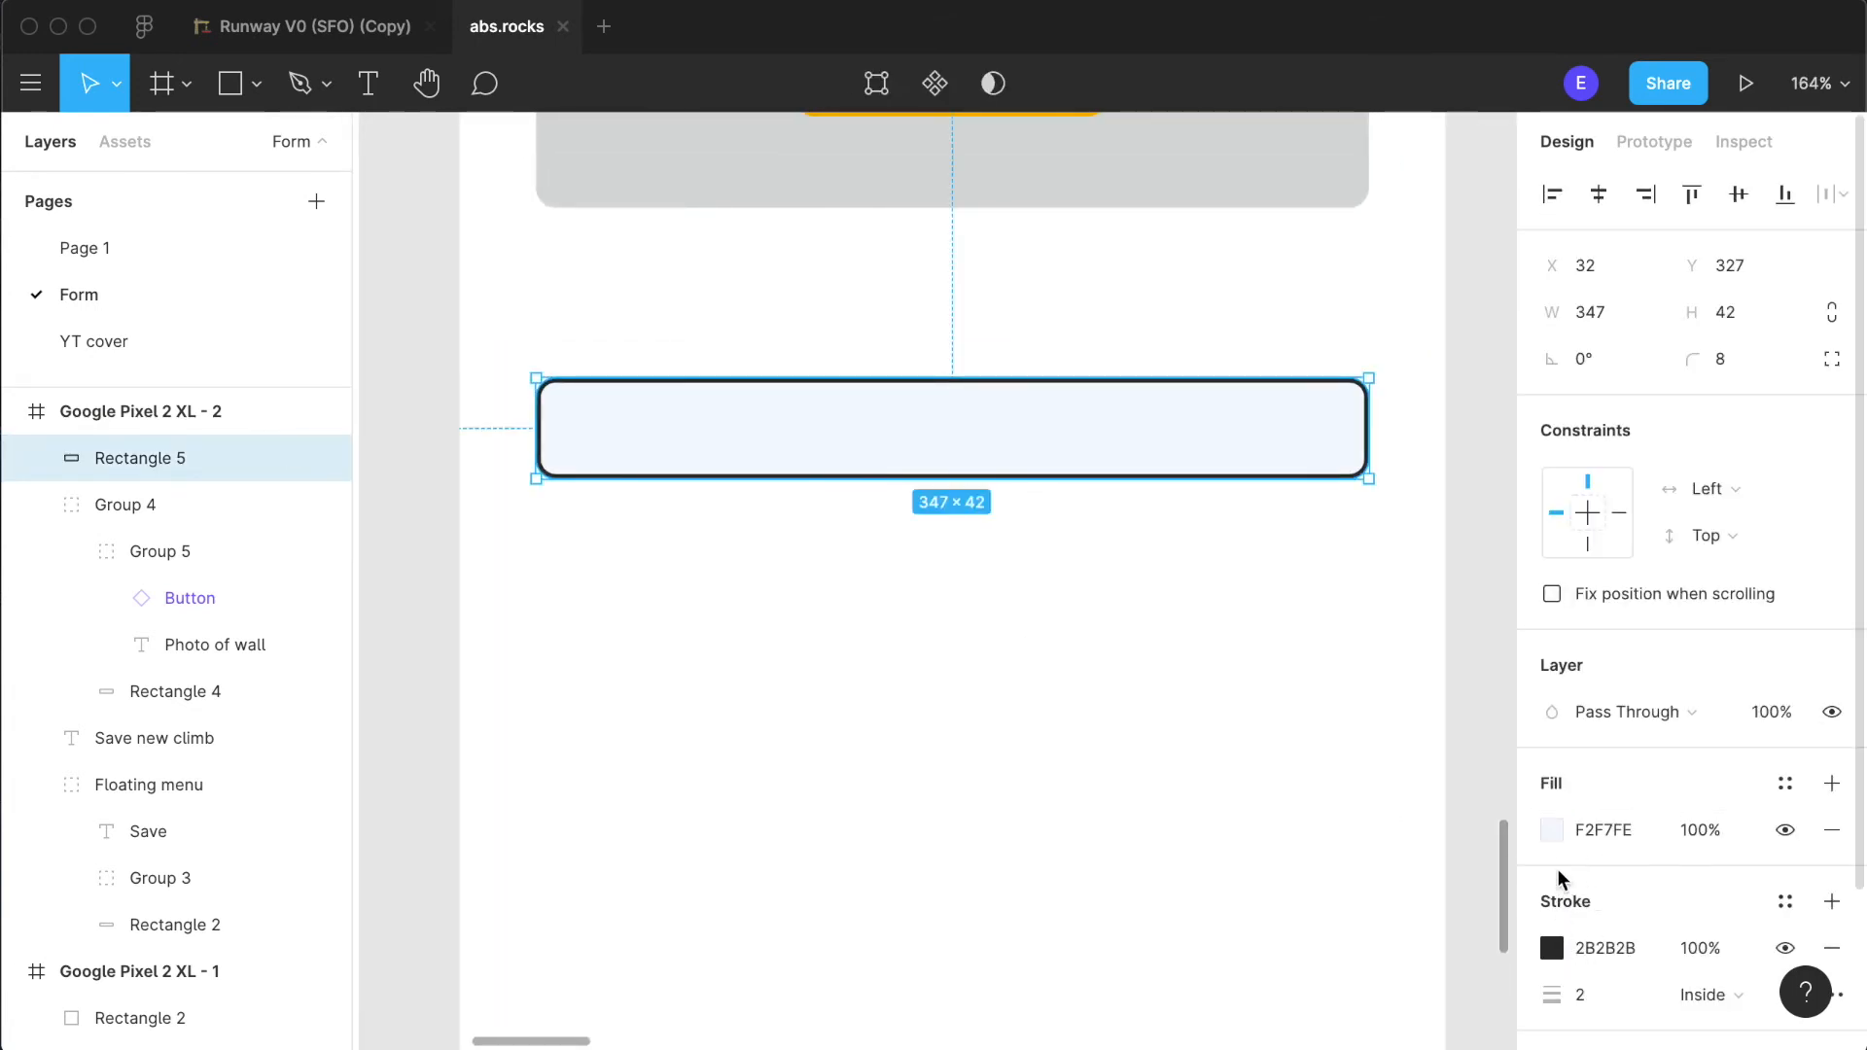
left_click(1554, 835)
left_click(1202, 915)
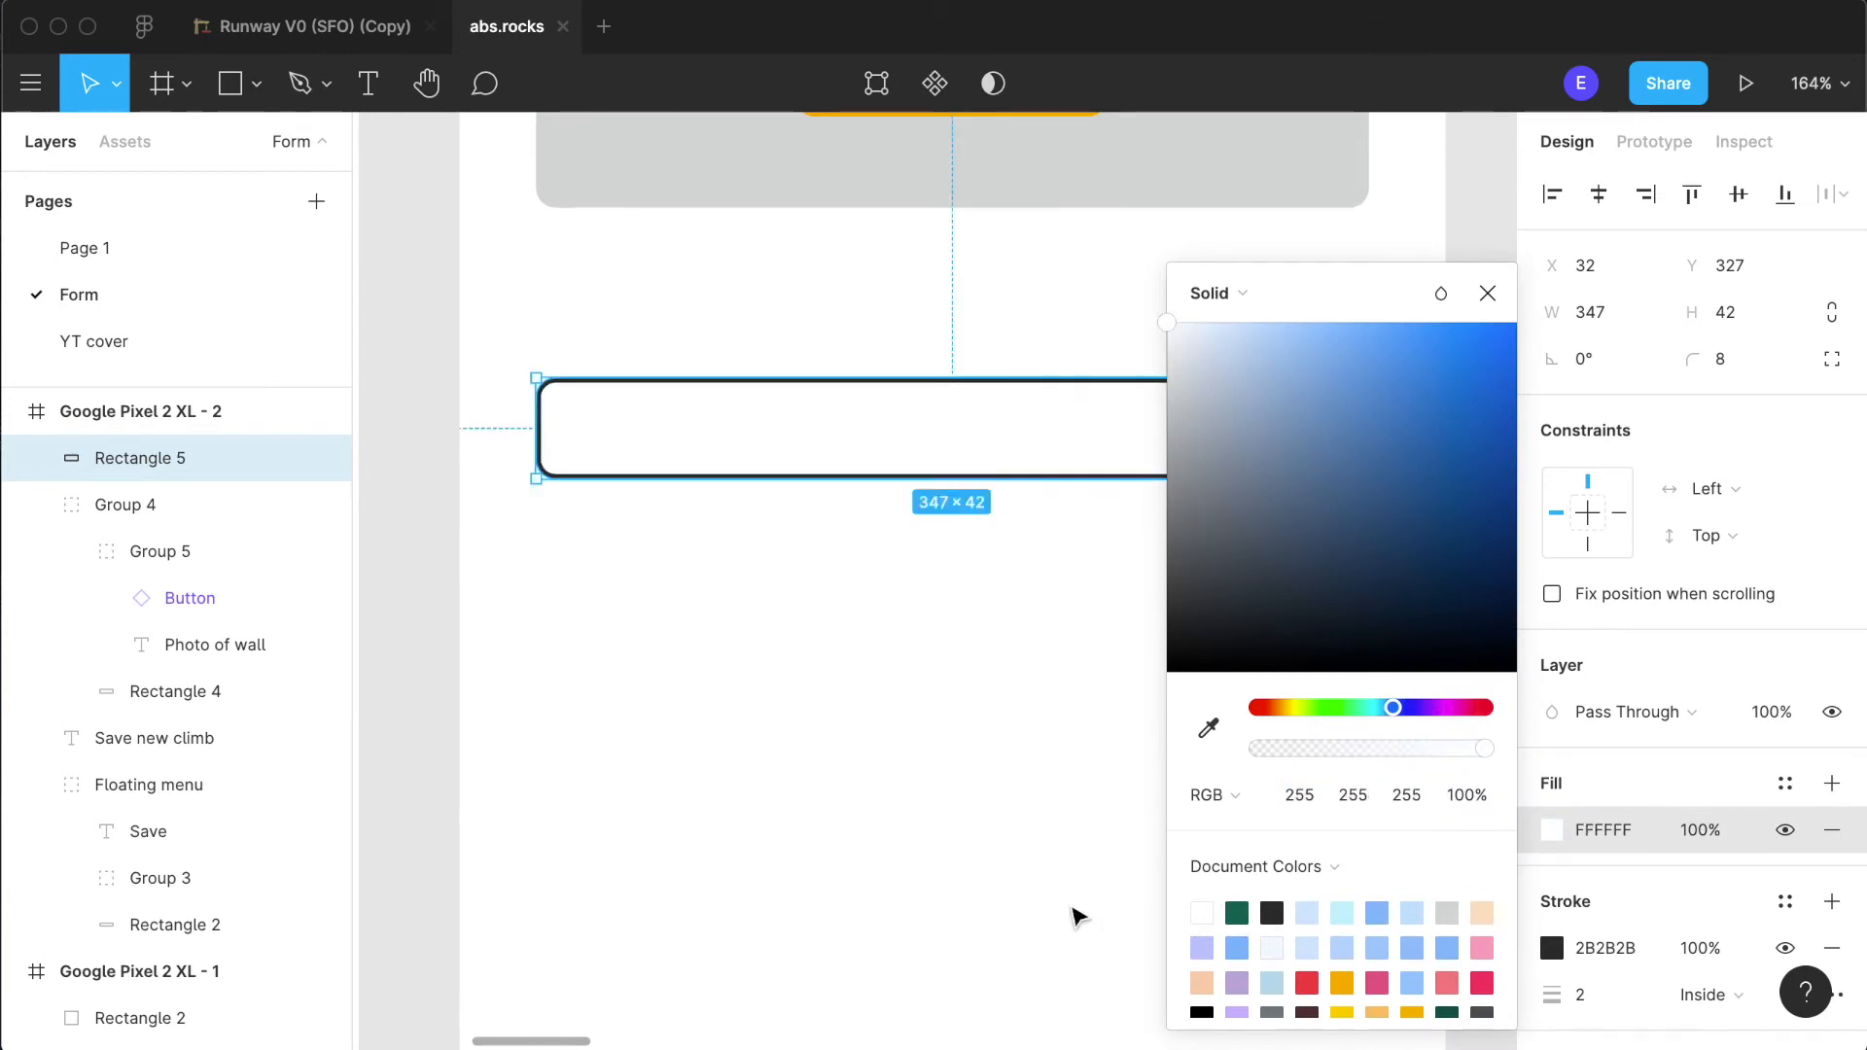
left_click(1073, 909)
- Move the outlined rectangle slightly down to Y 332
scroll(1073, 909, "down", 5)
scroll(1073, 909, "up", 1)
scroll(1073, 909, "down", 4)
scroll(1073, 914, "up", 5)
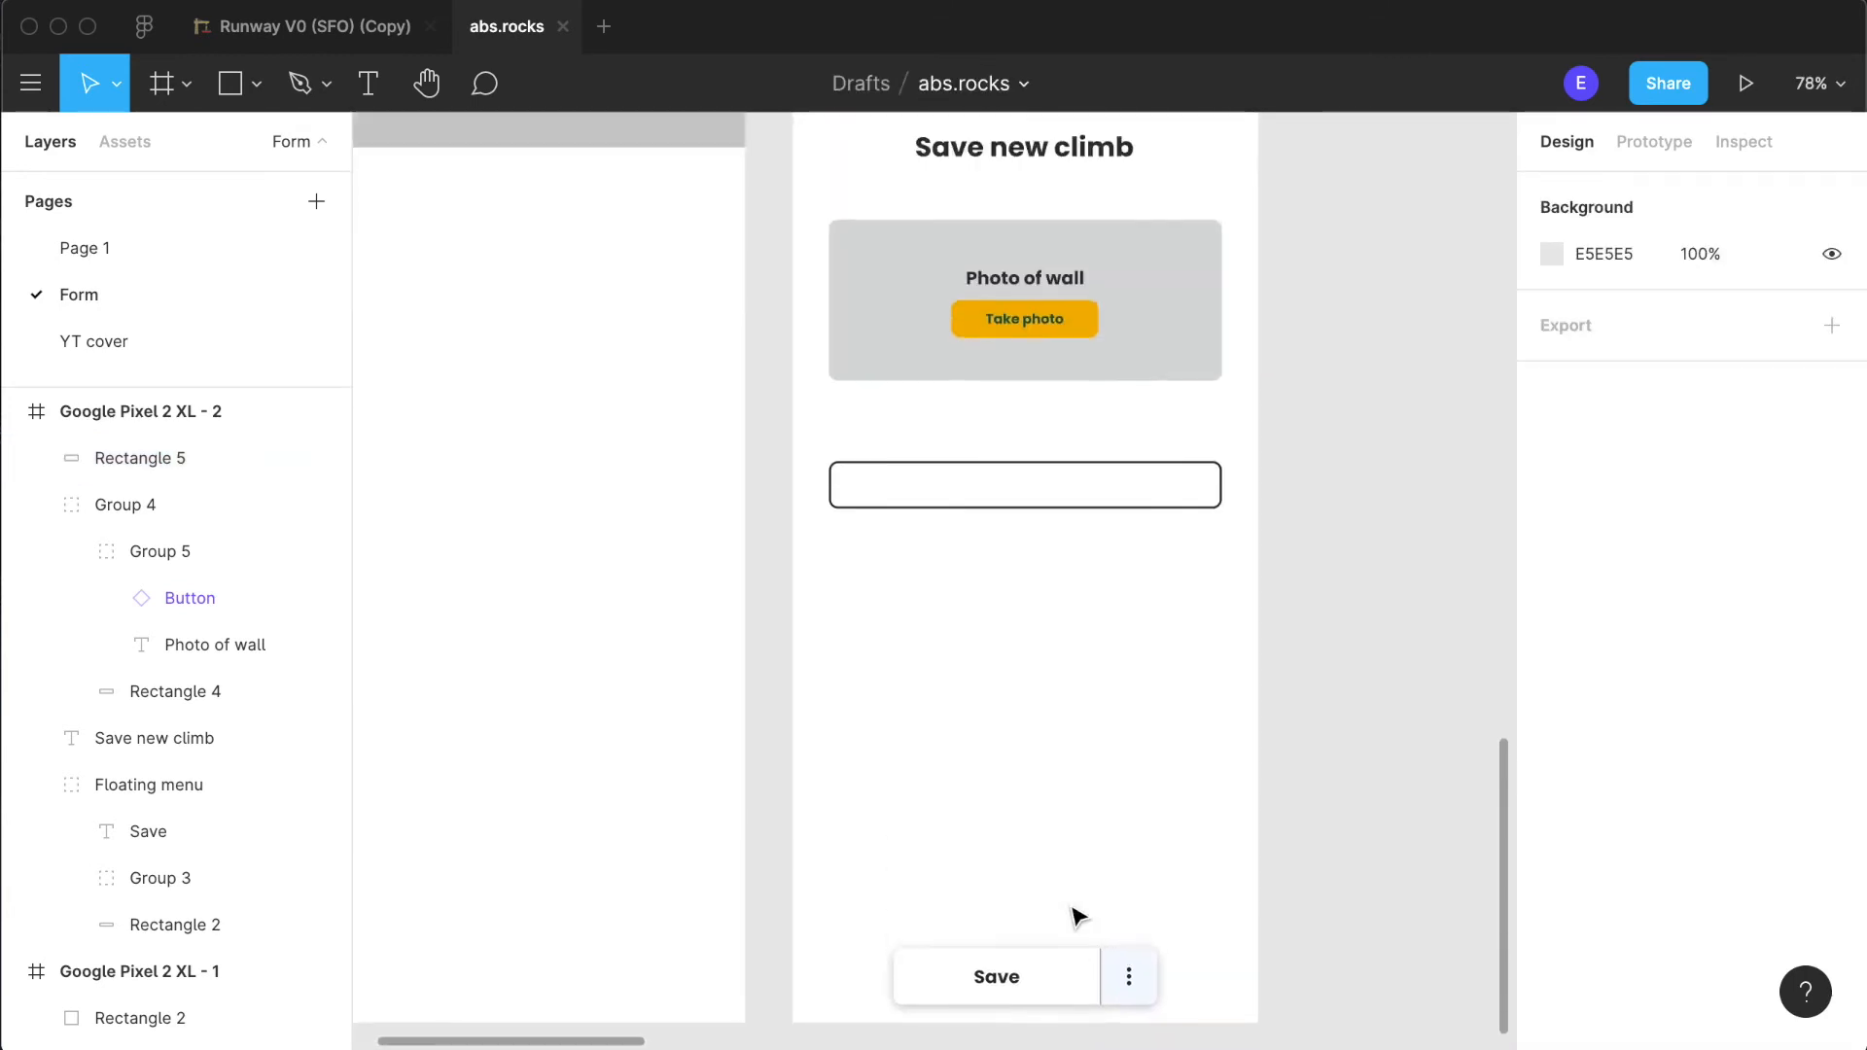
scroll(1074, 915, "up", 3)
scroll(1073, 912, "right", 1)
scroll(1074, 912, "up", 1)
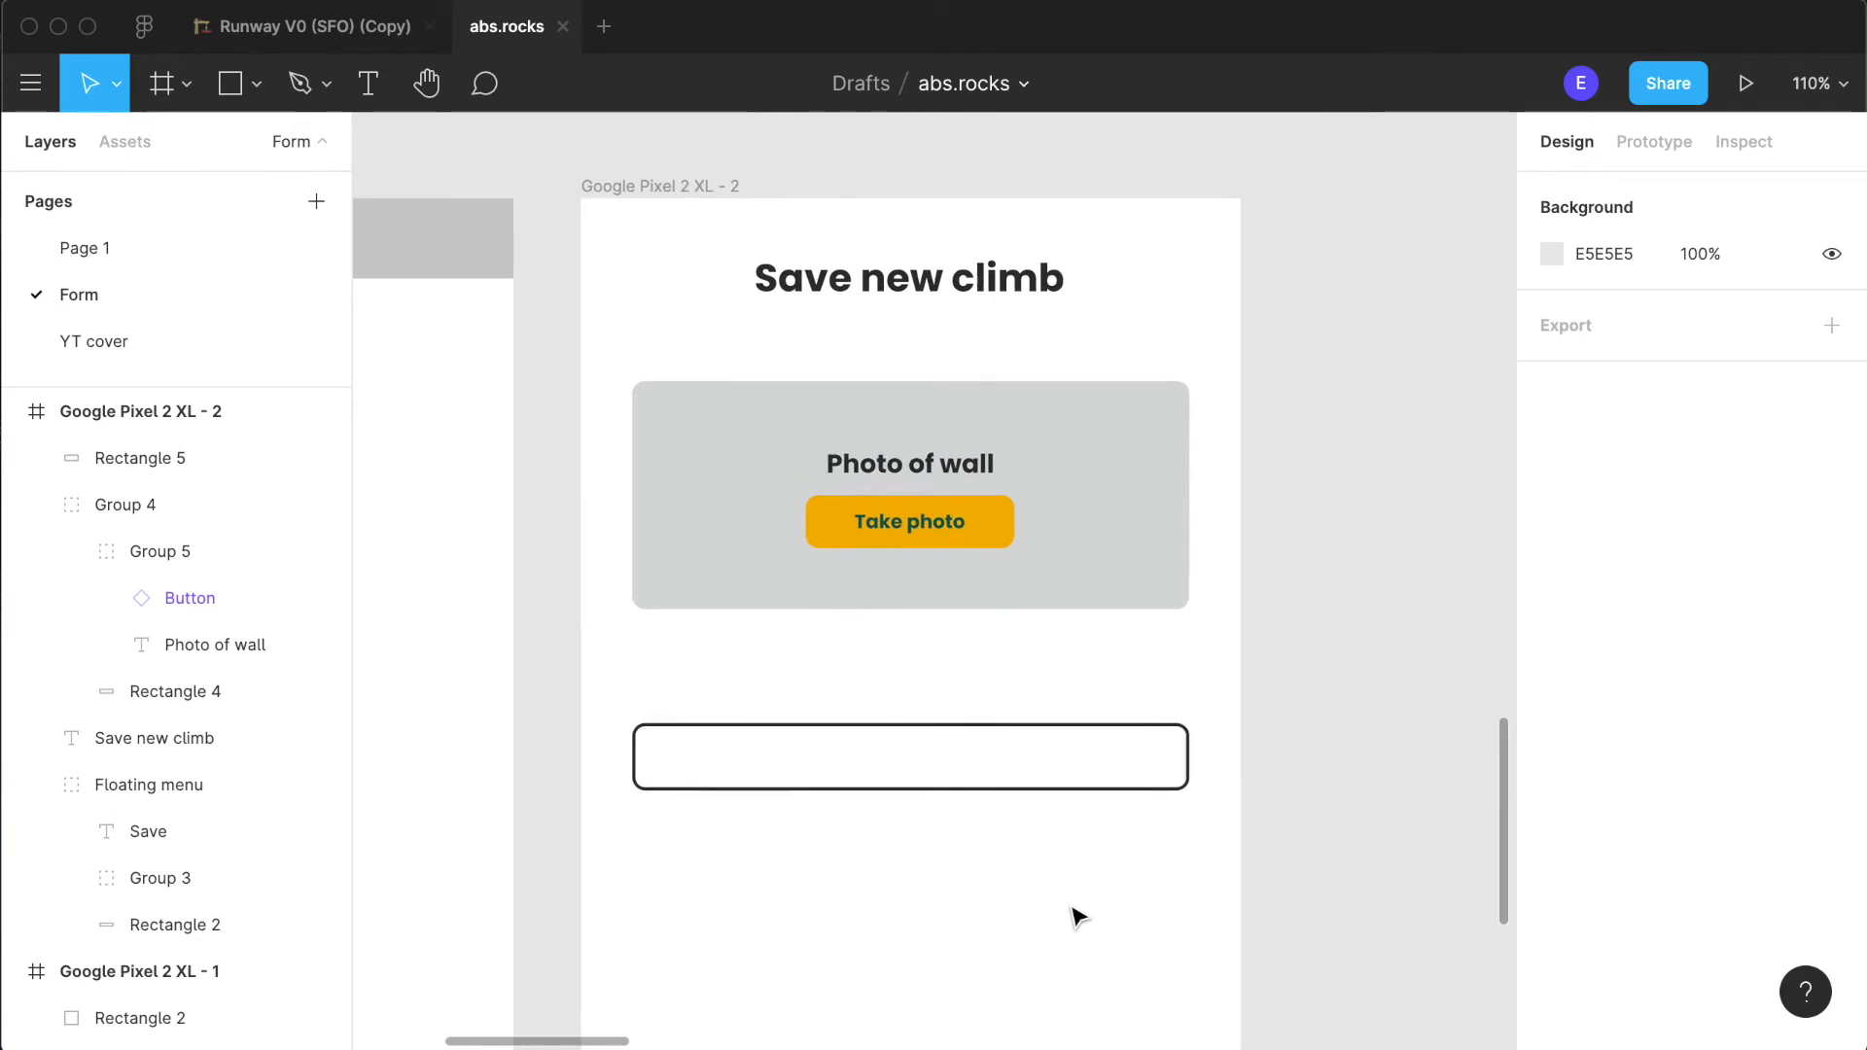
left_click_drag(851, 786, 852, 793)
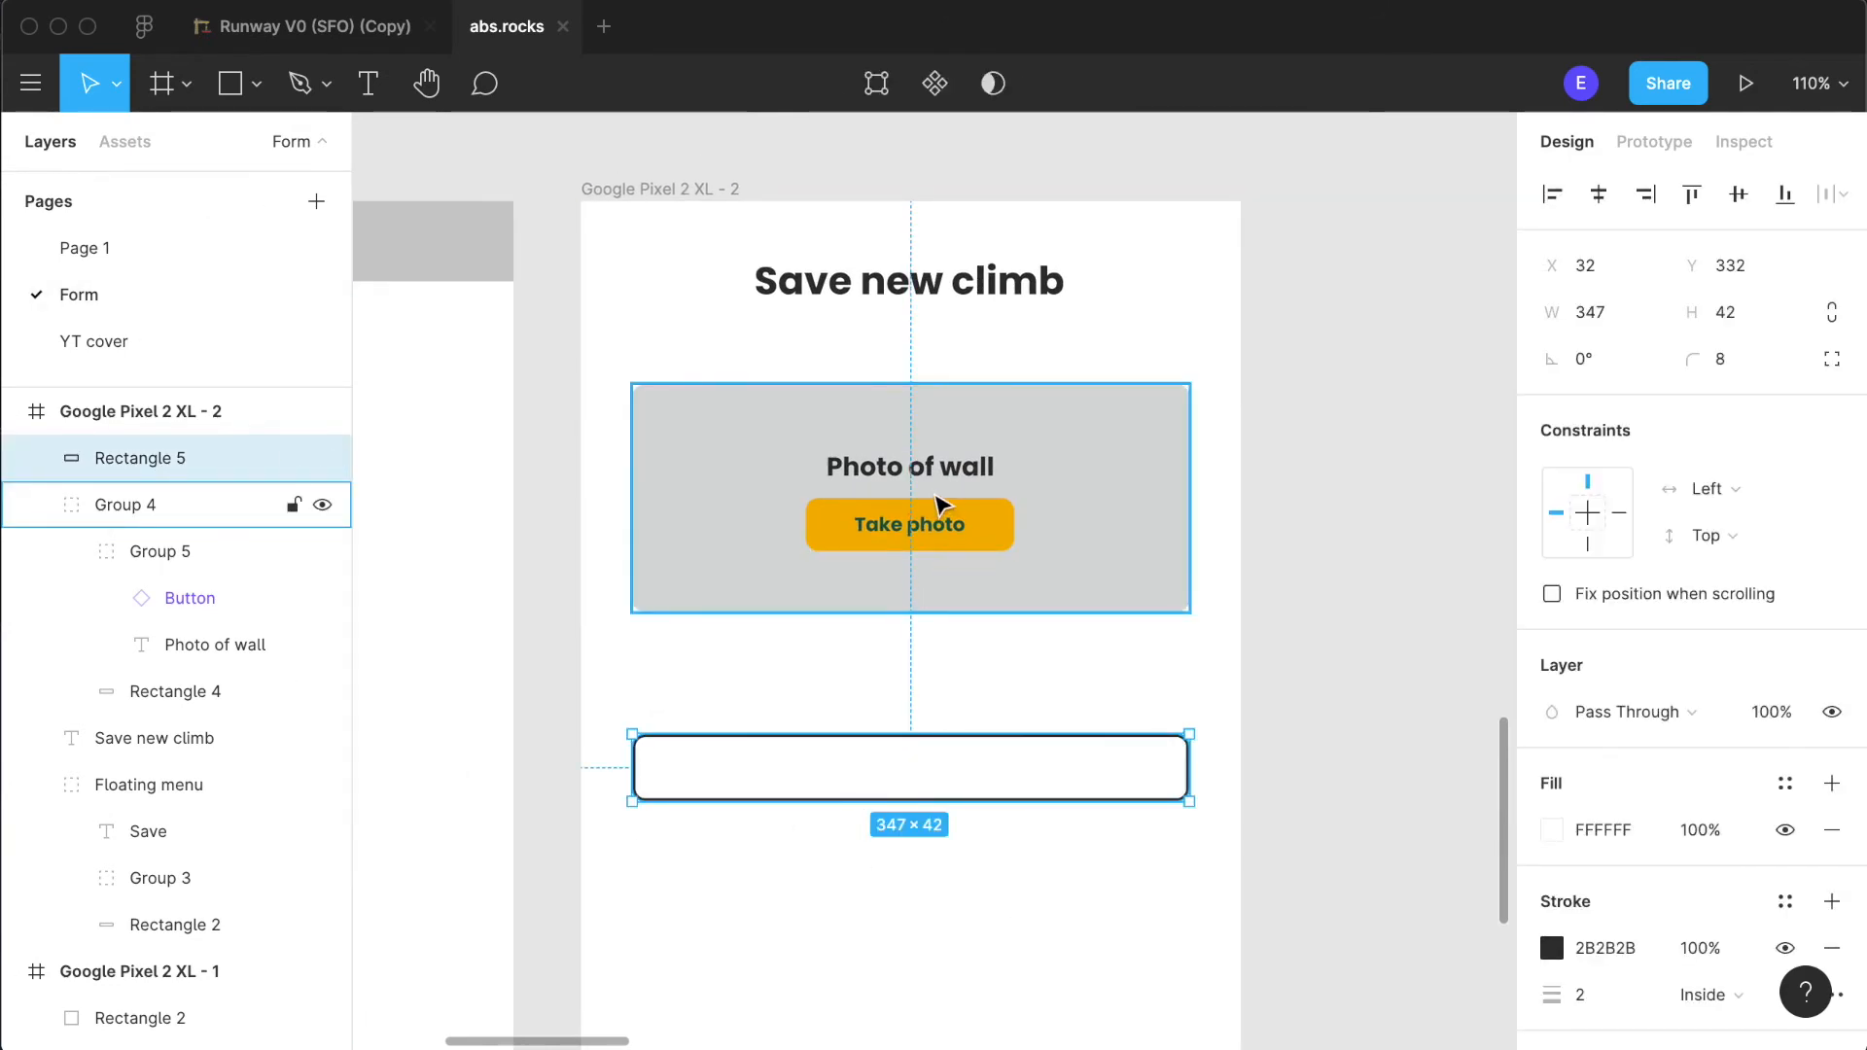
- Duplicate the "Save new climb" heading to X 32, Y 296 above the outlined field and change its text to "Grade"
left_click(890, 292)
left_click_drag(889, 292, 788, 710)
double_click(798, 708)
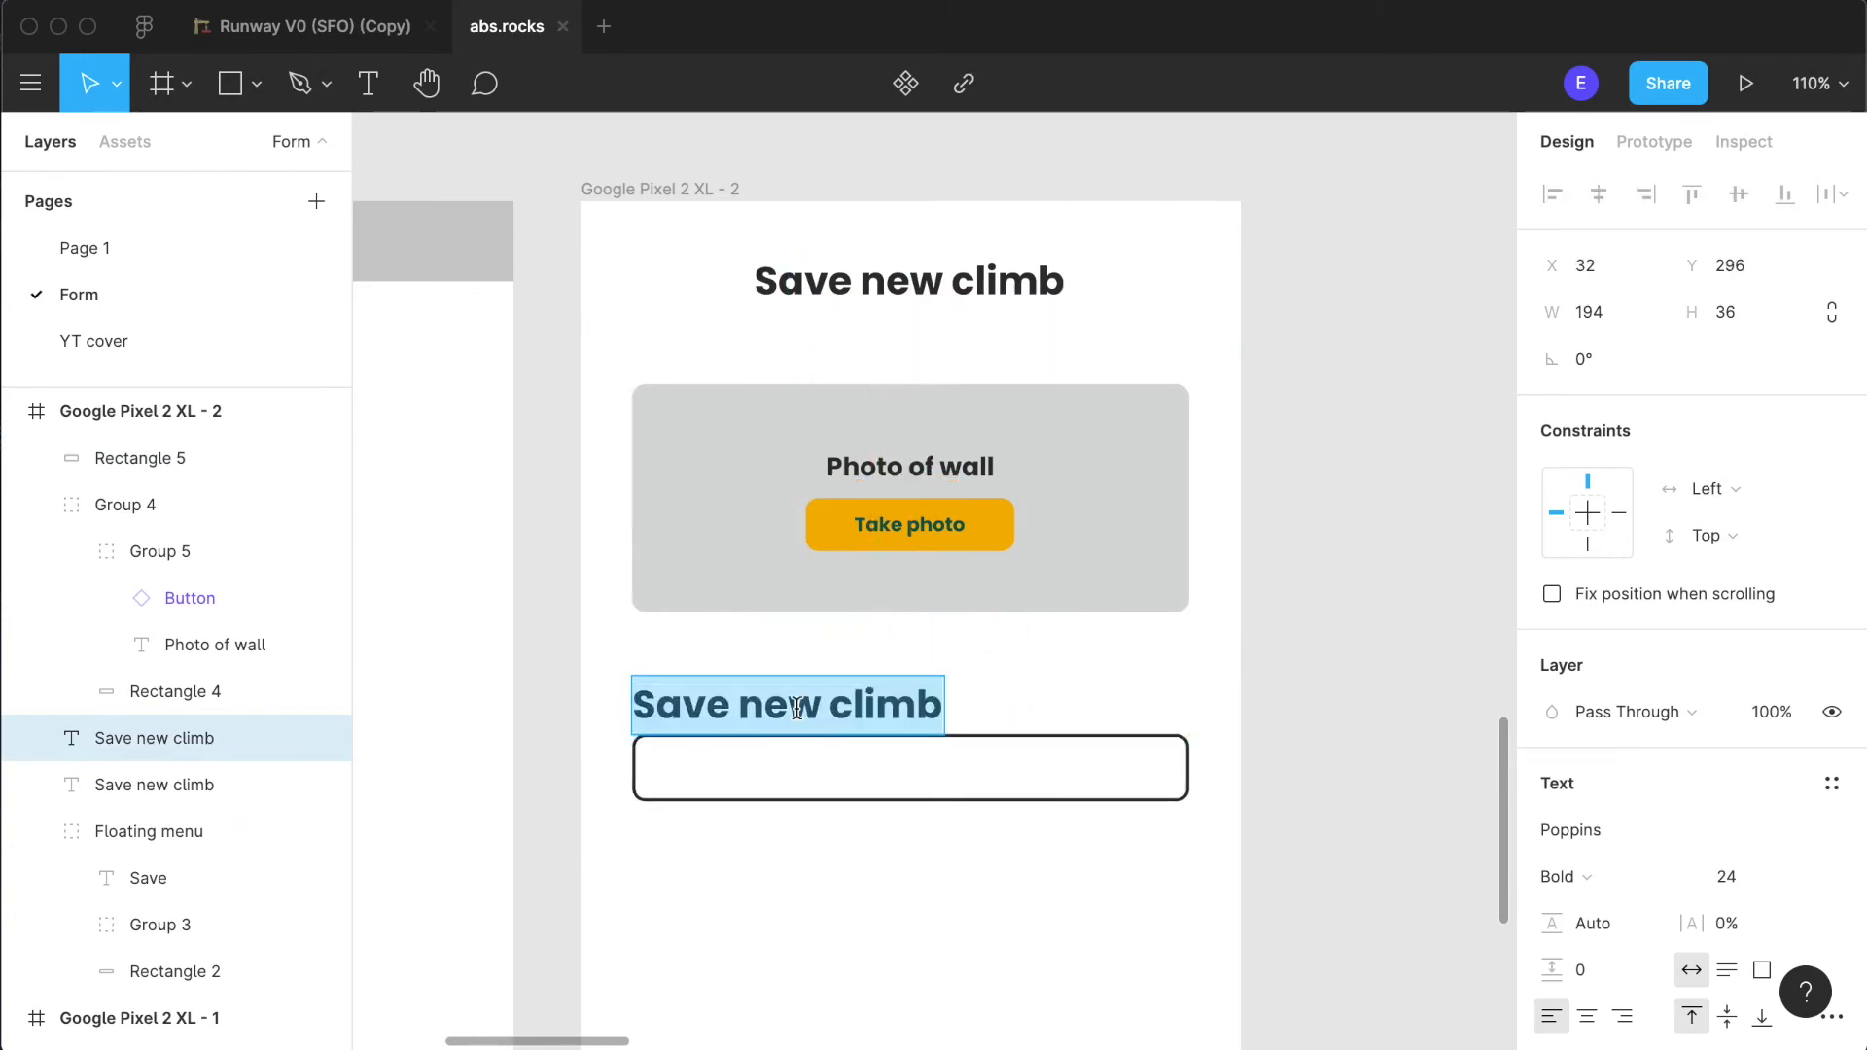
type("FGra")
key("BackSpace")
key("BackSpace")
key("BackSpace")
key("BackSpace")
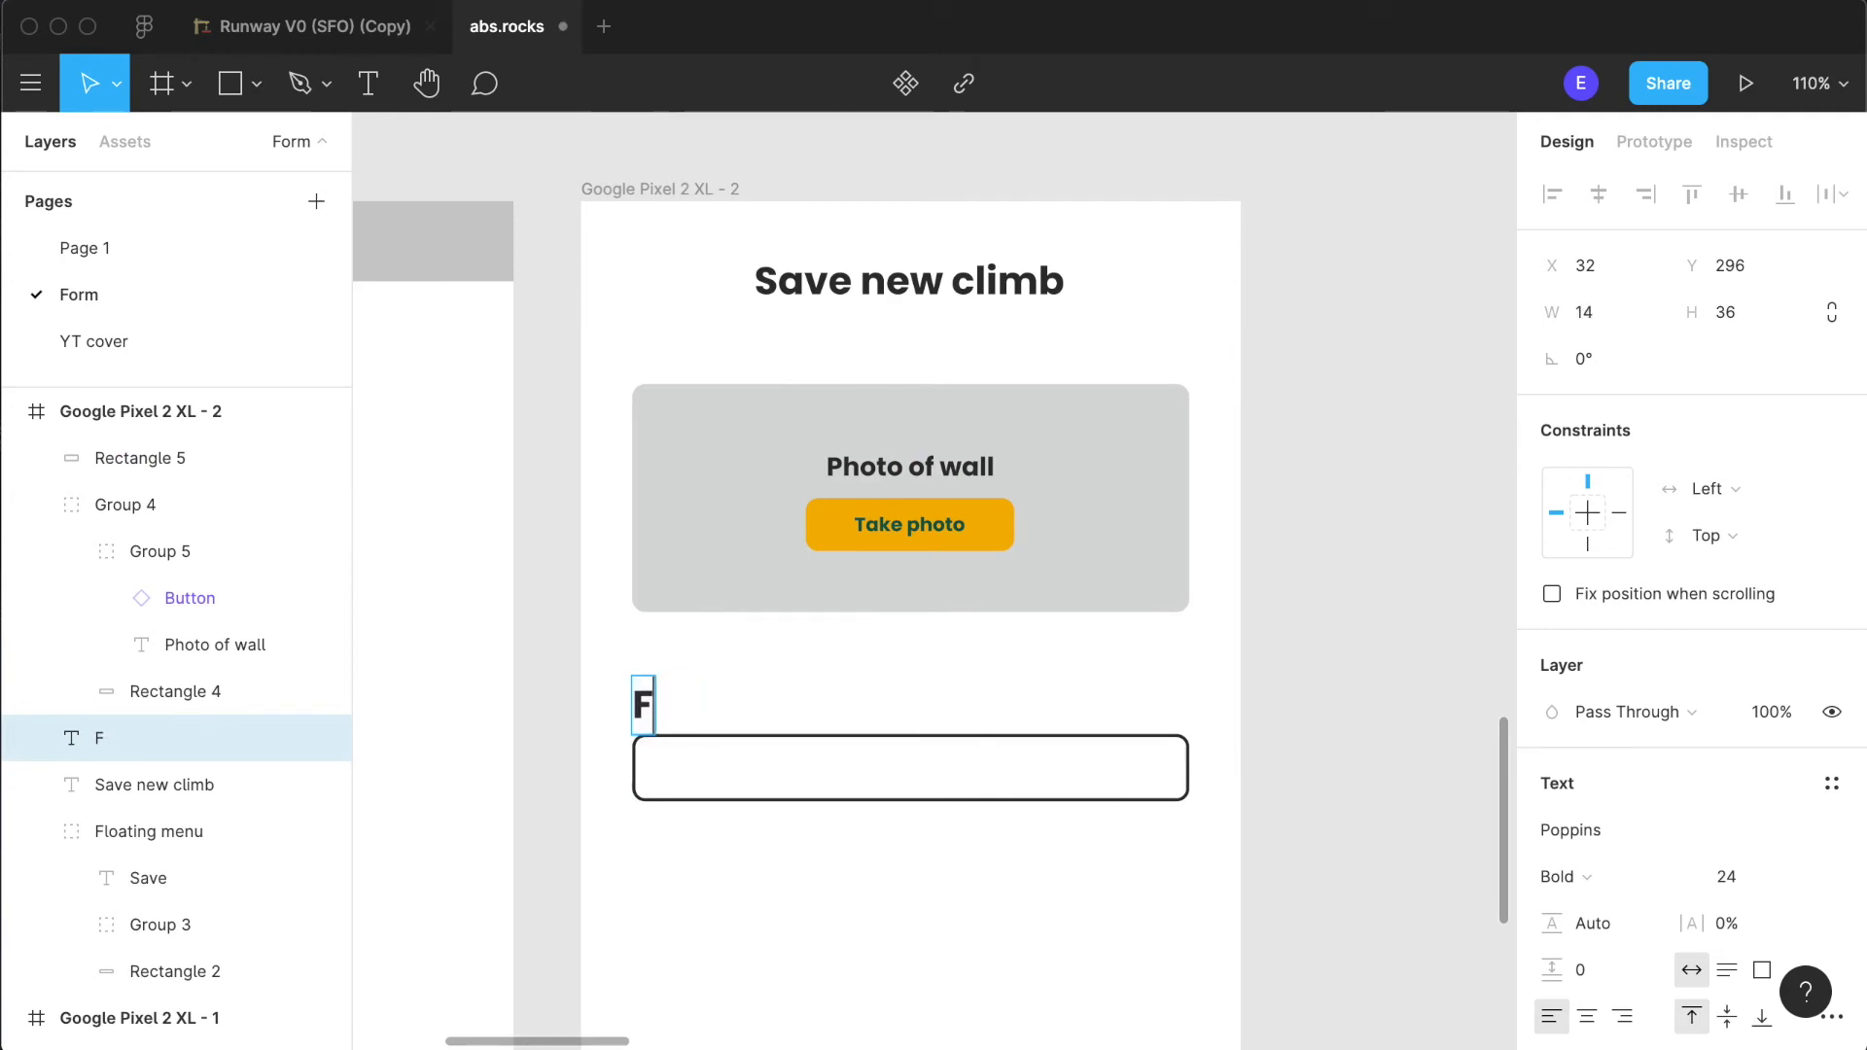
type("Grade")
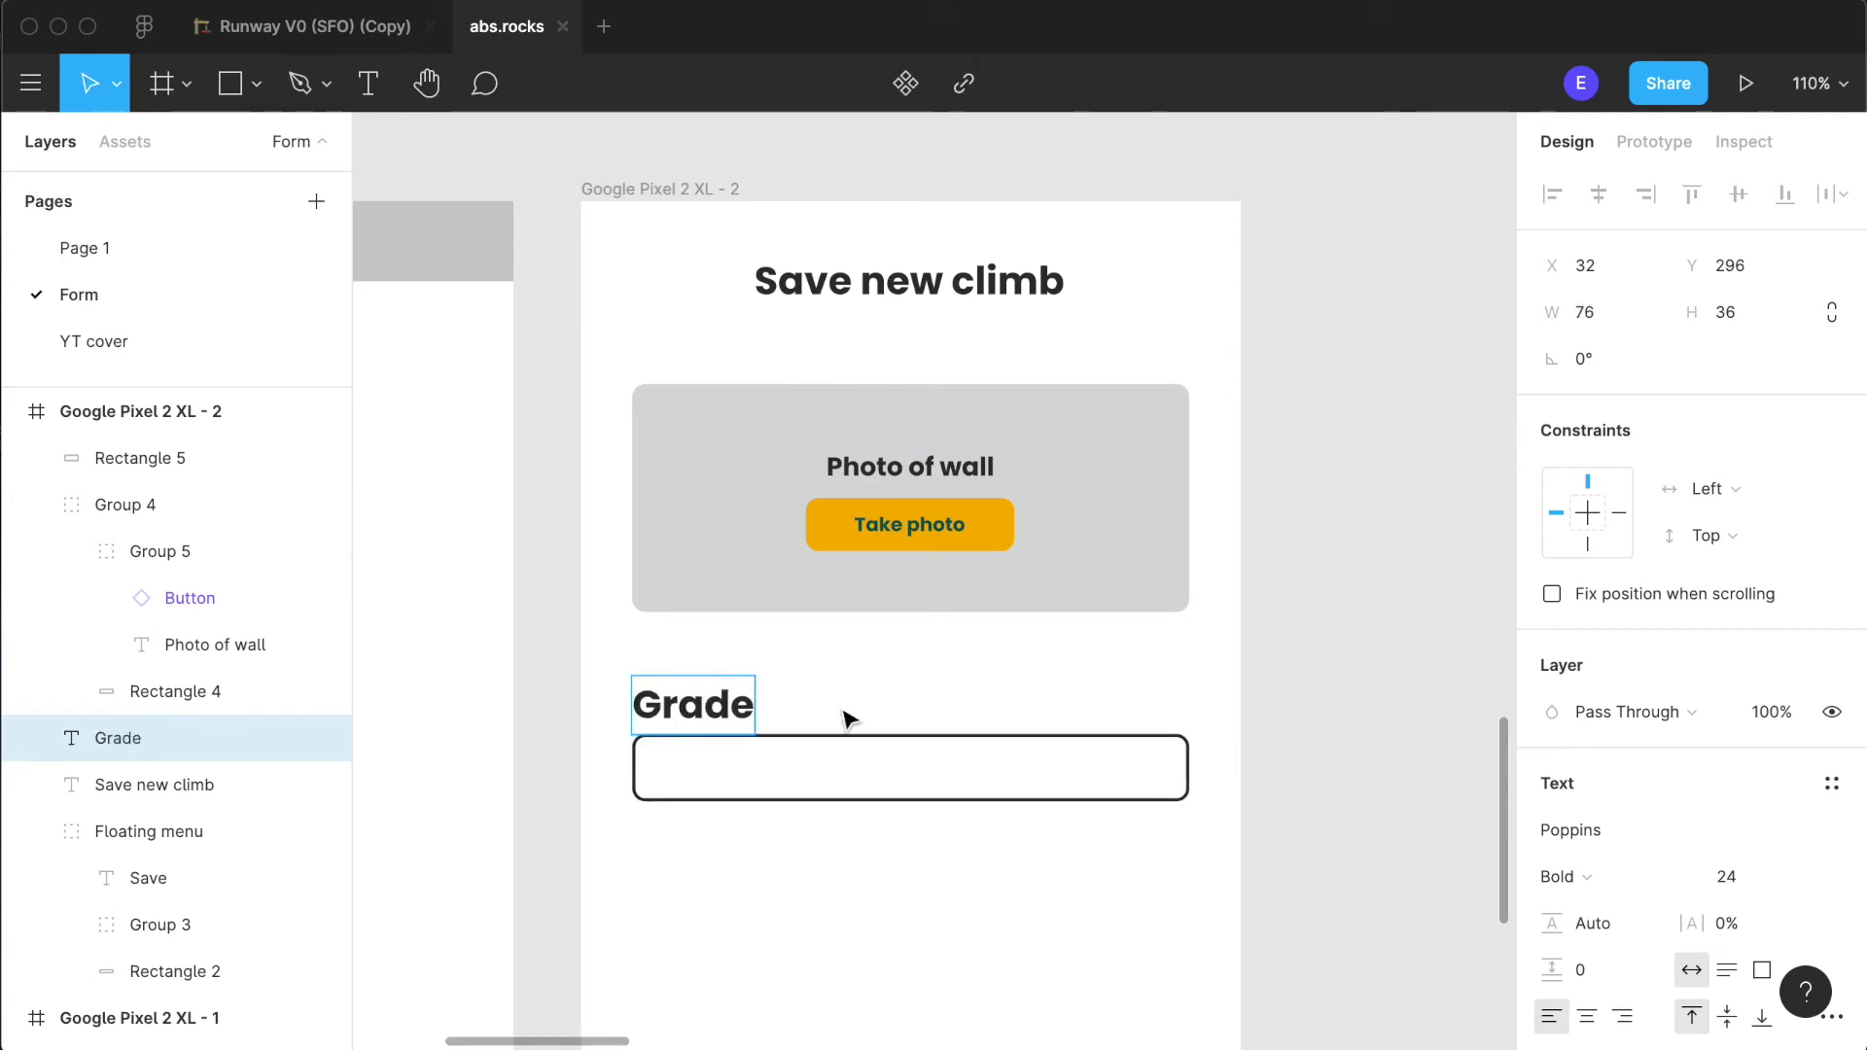
key("Escape")
- Set the "Grade" label's font size to 16, matching the "Photo of wall" label
left_click(1799, 875)
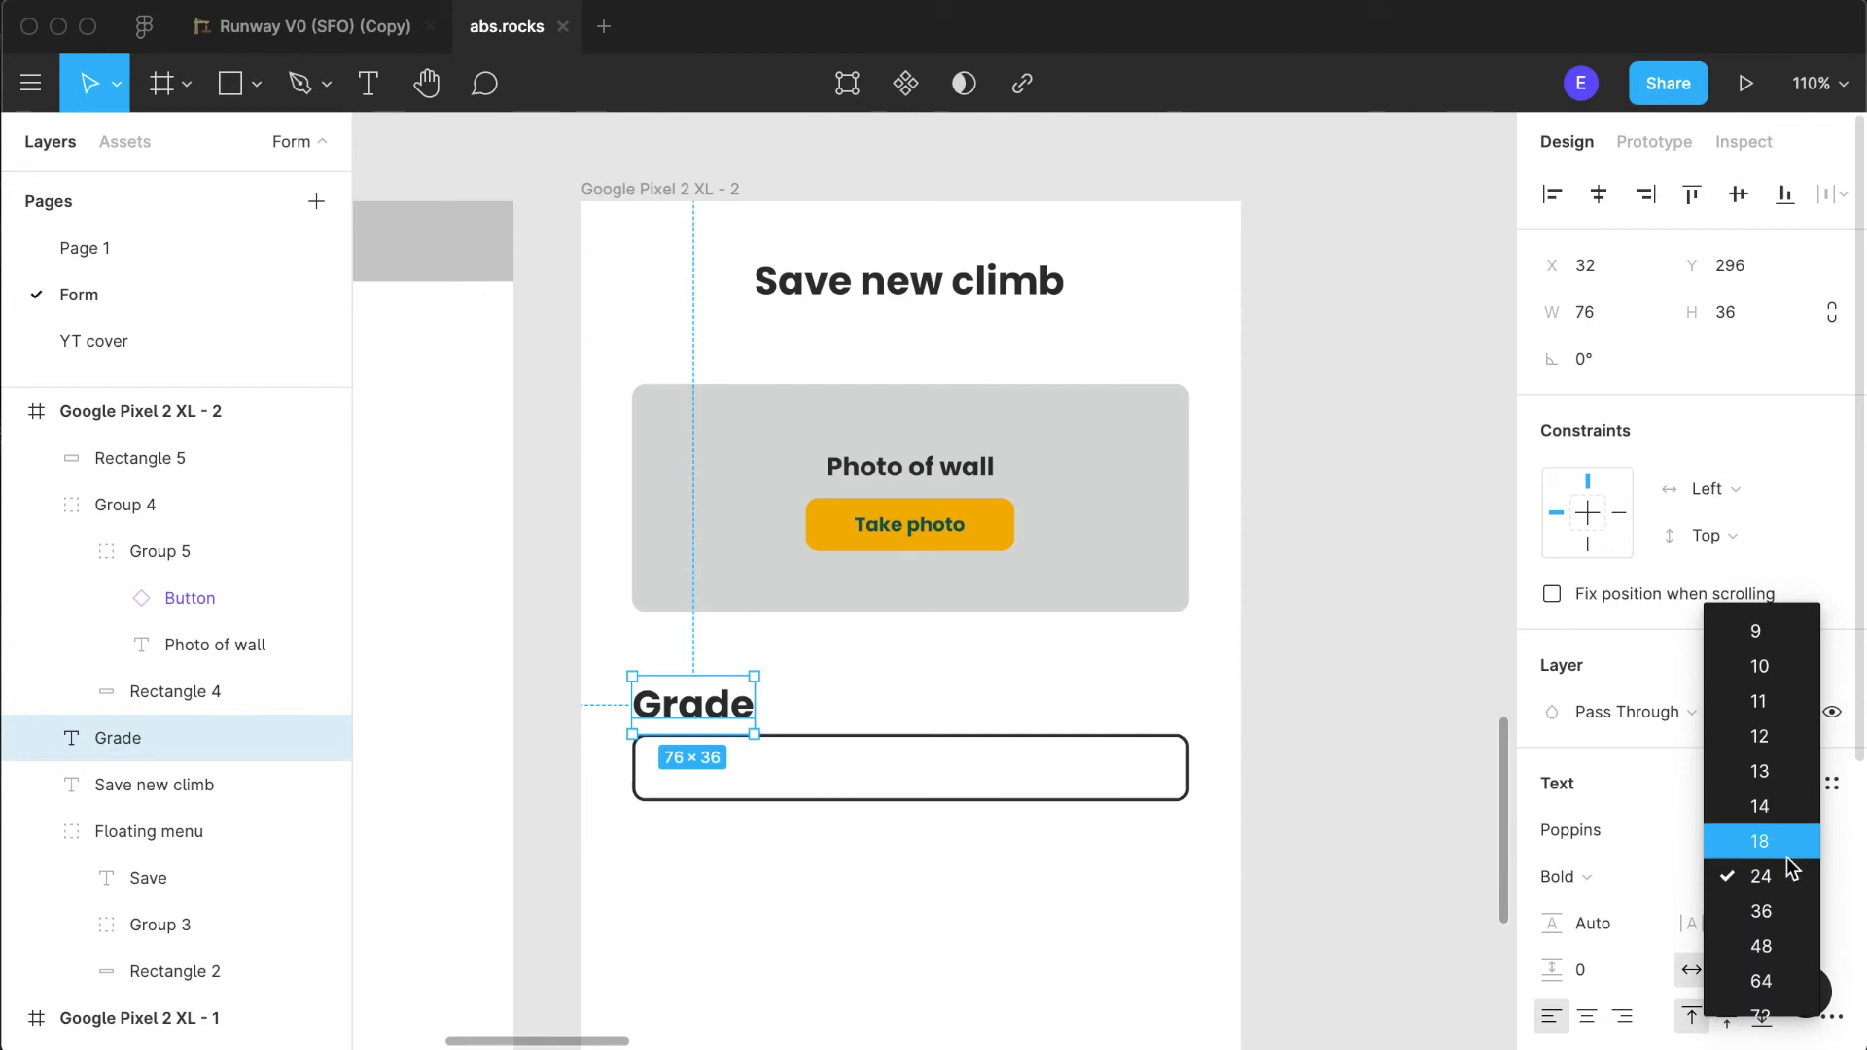
left_click(1785, 806)
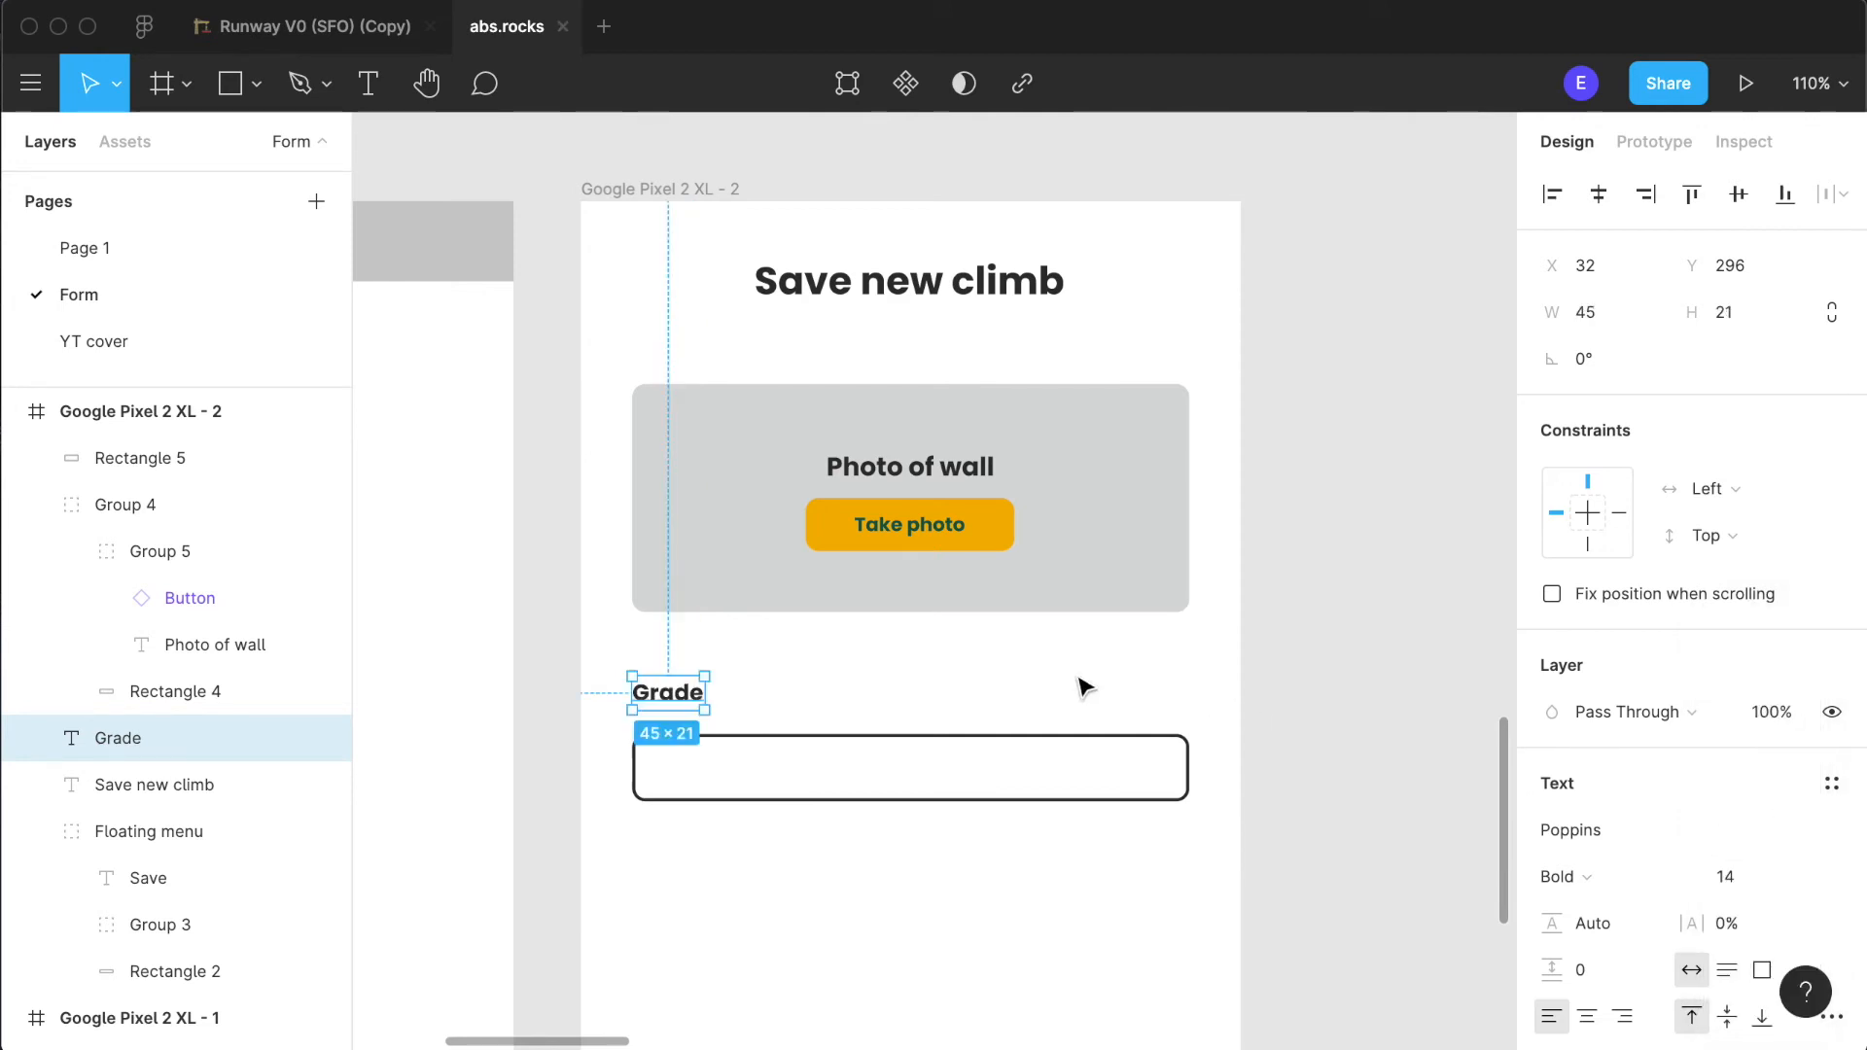
double_click(949, 451)
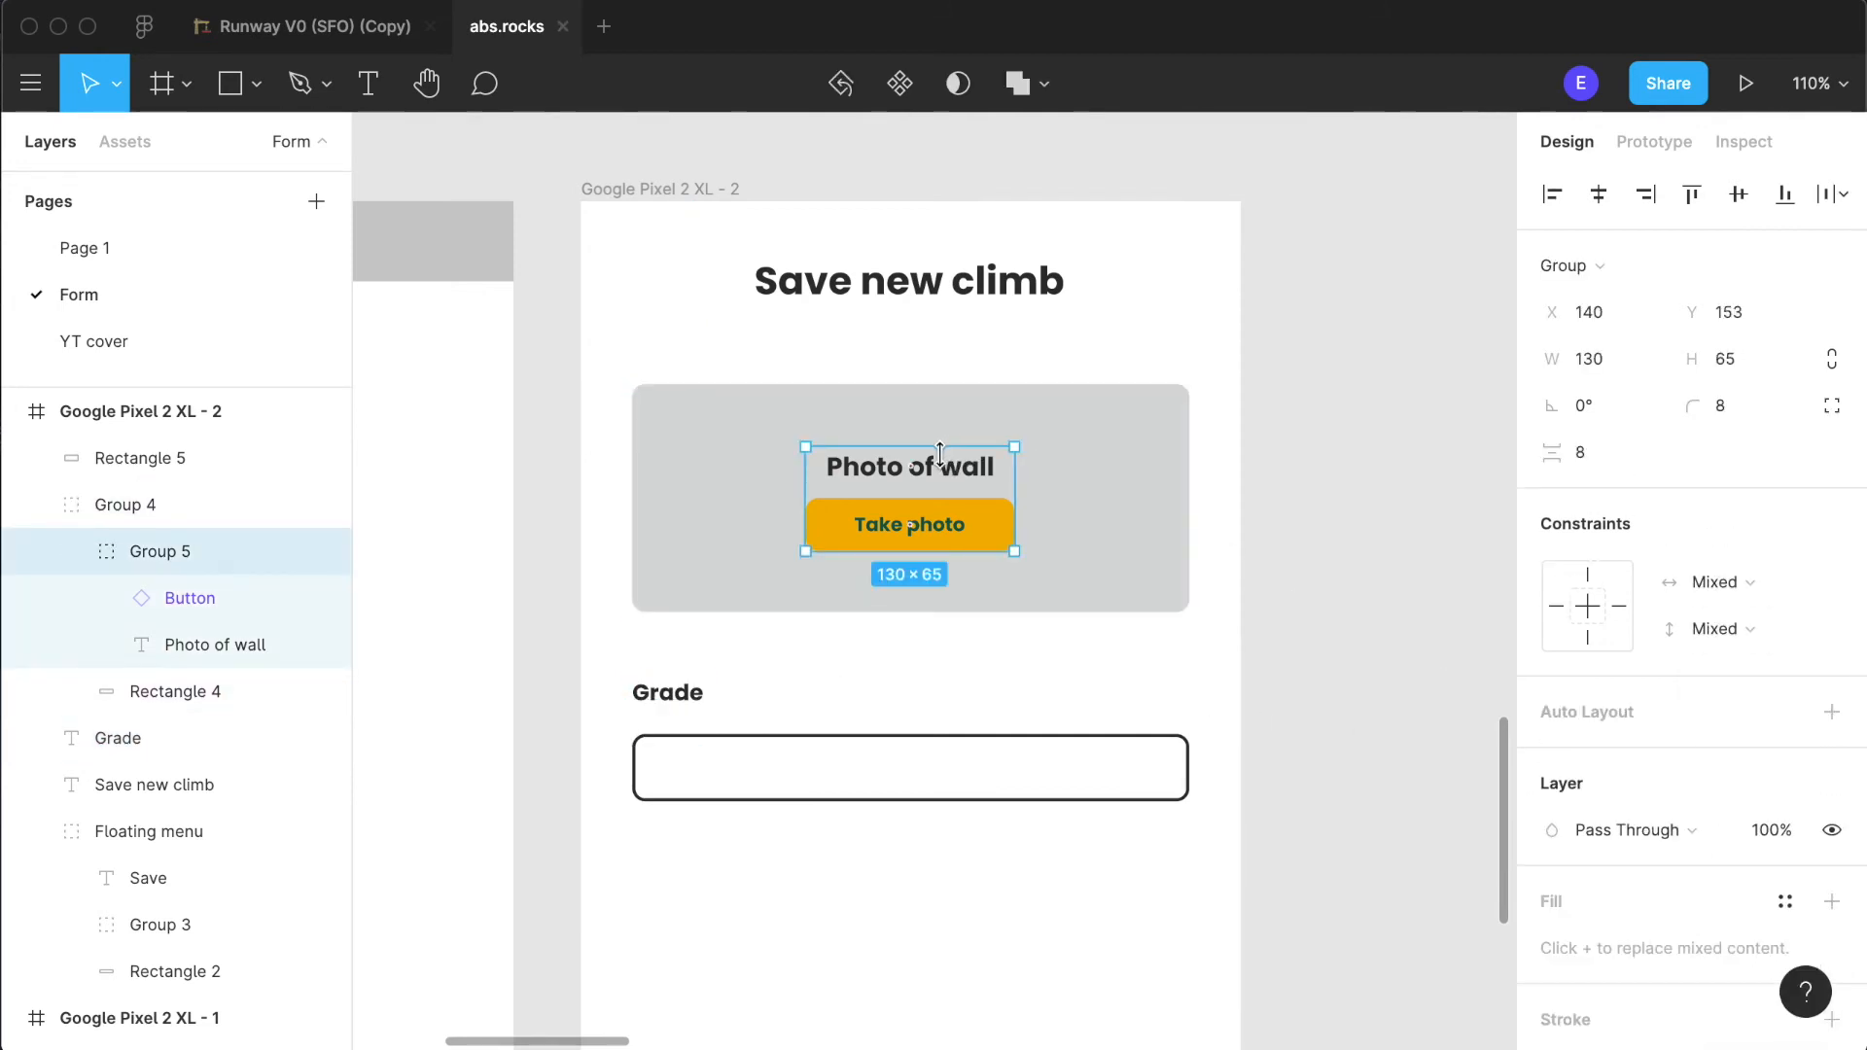
double_click(968, 477)
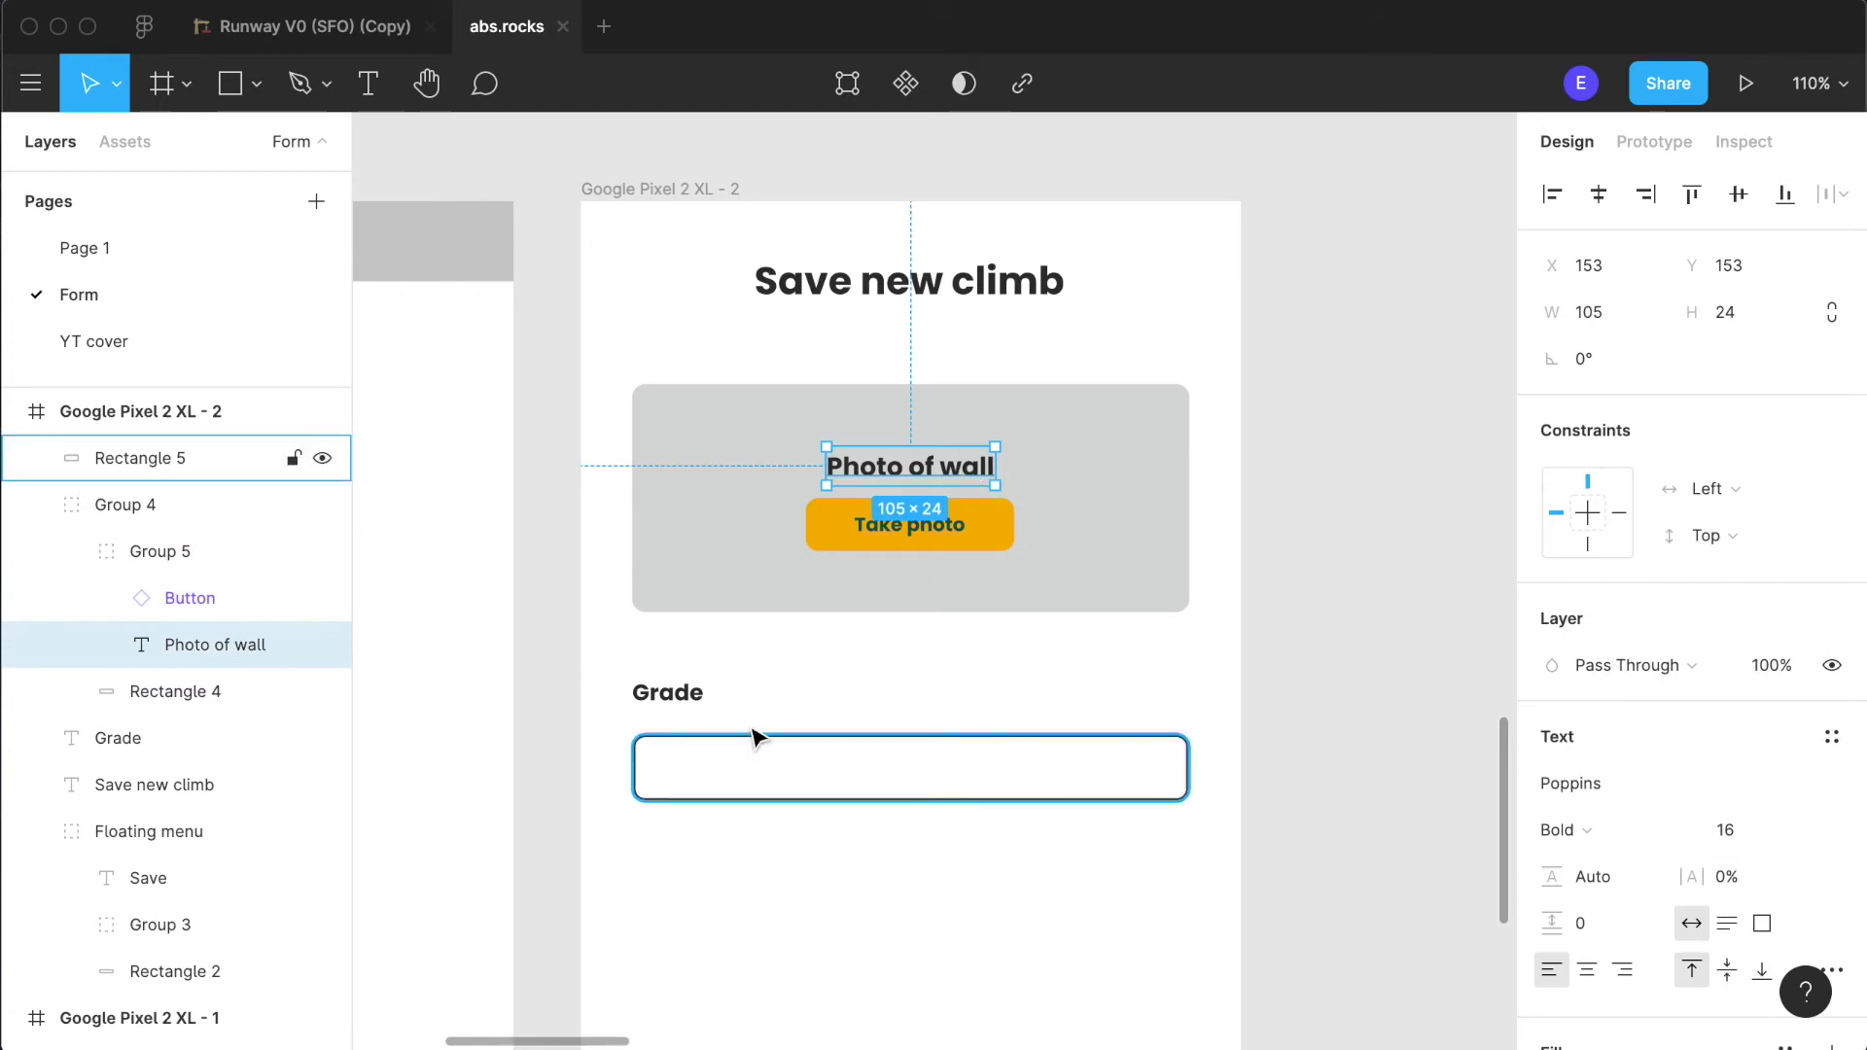
left_click(667, 693)
left_click(1740, 879)
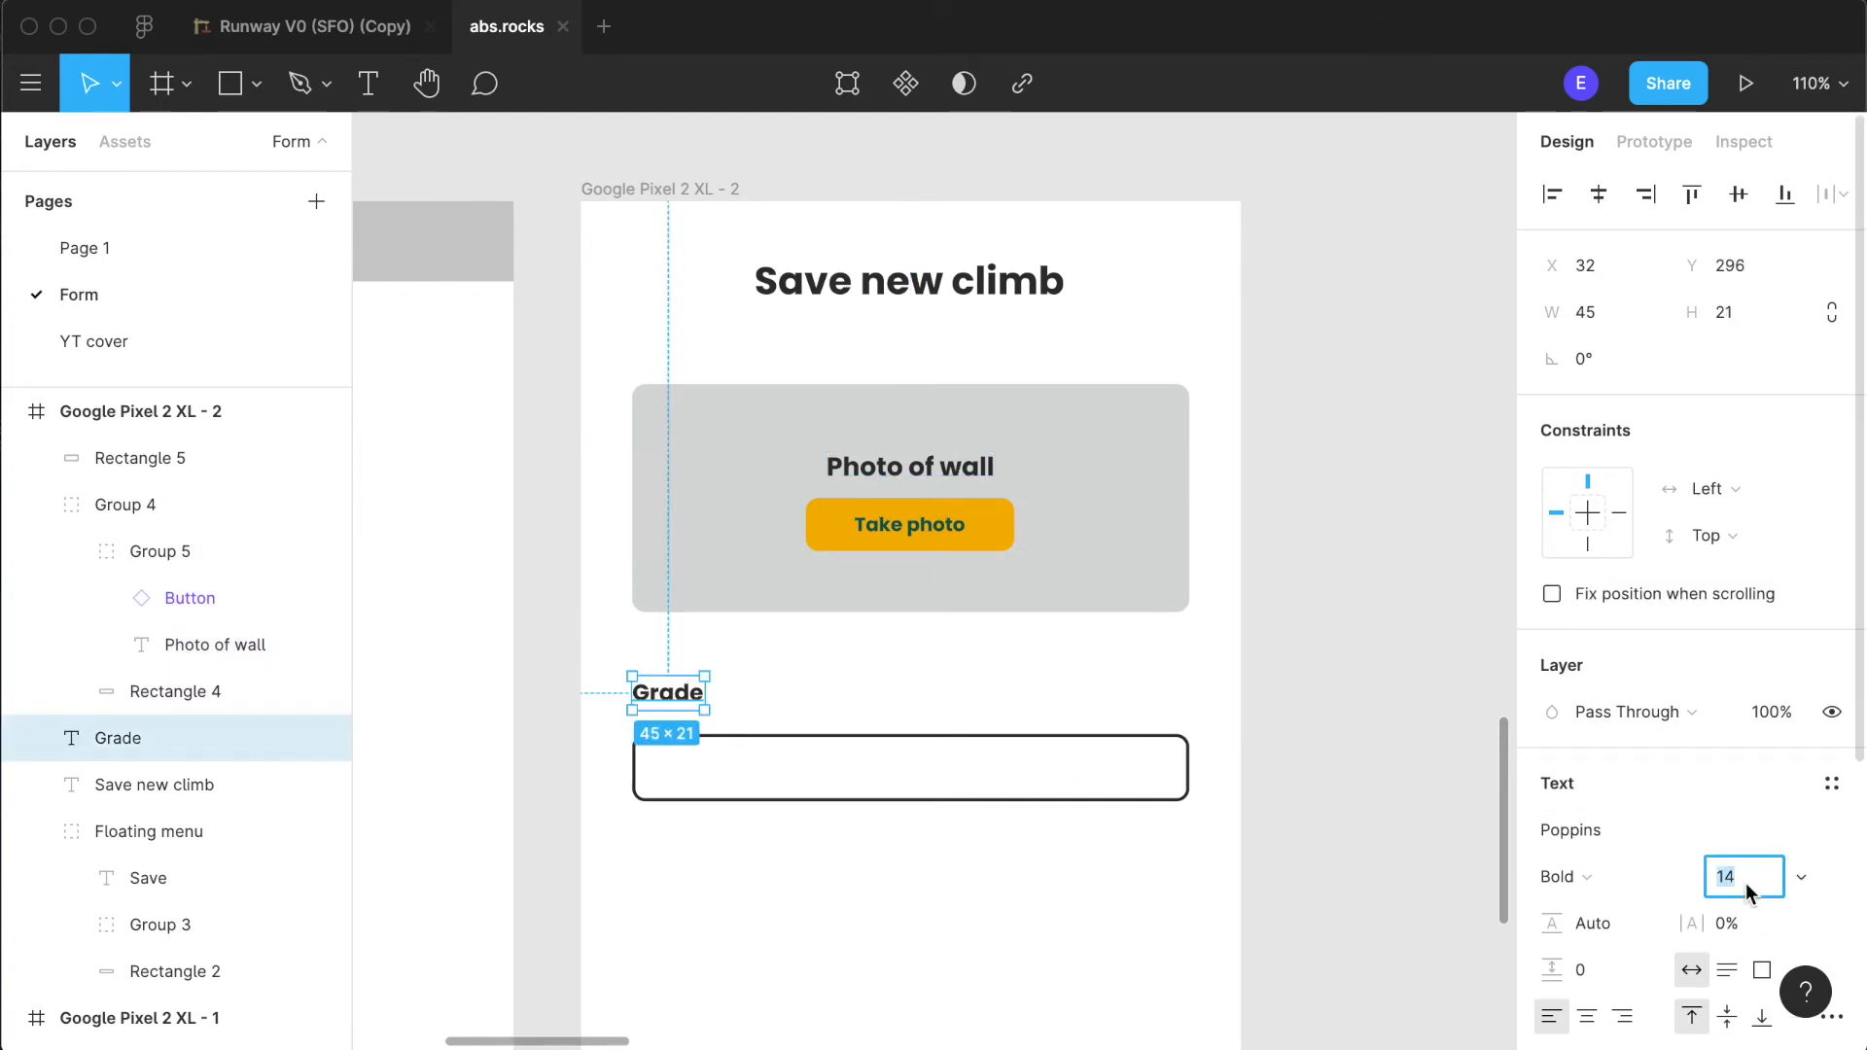
type("16")
key("Return")
left_click(1258, 704)
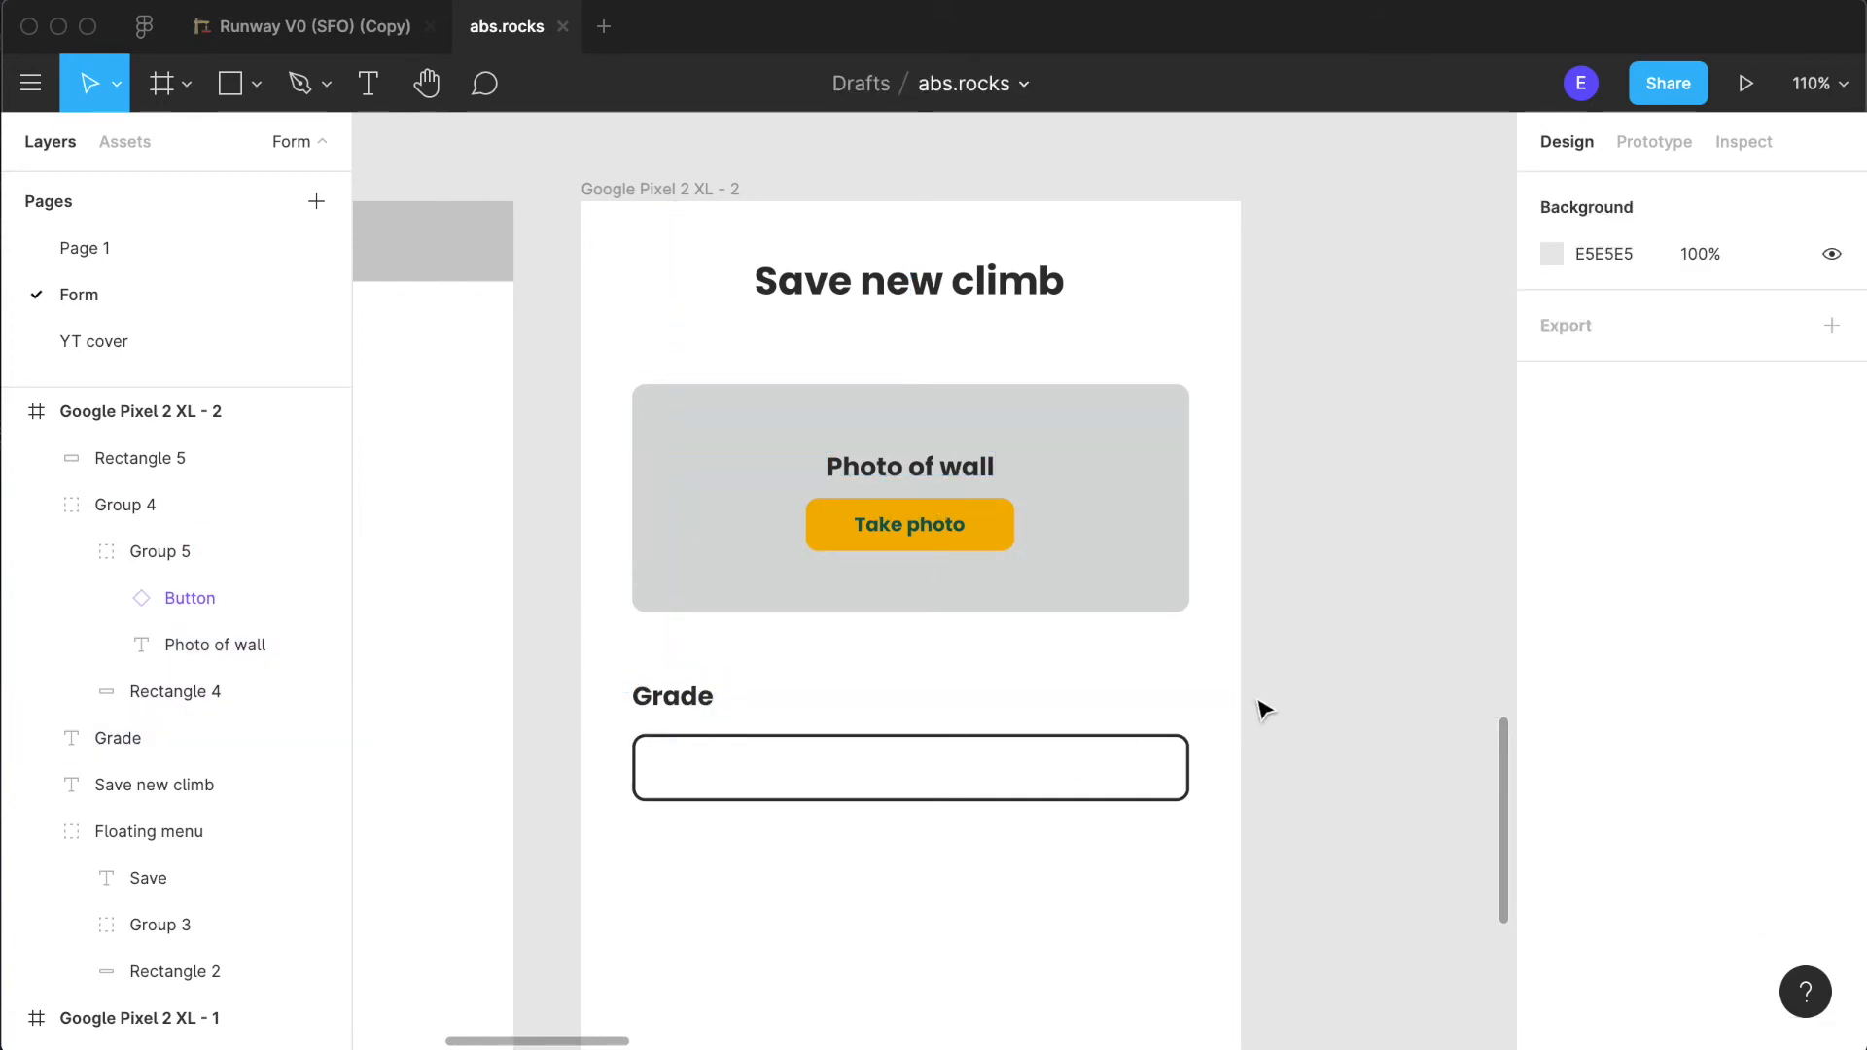
- Move the "Grade" label down to X 34, Y 308, directly above the outlined field
left_click_drag(642, 709, 644, 730)
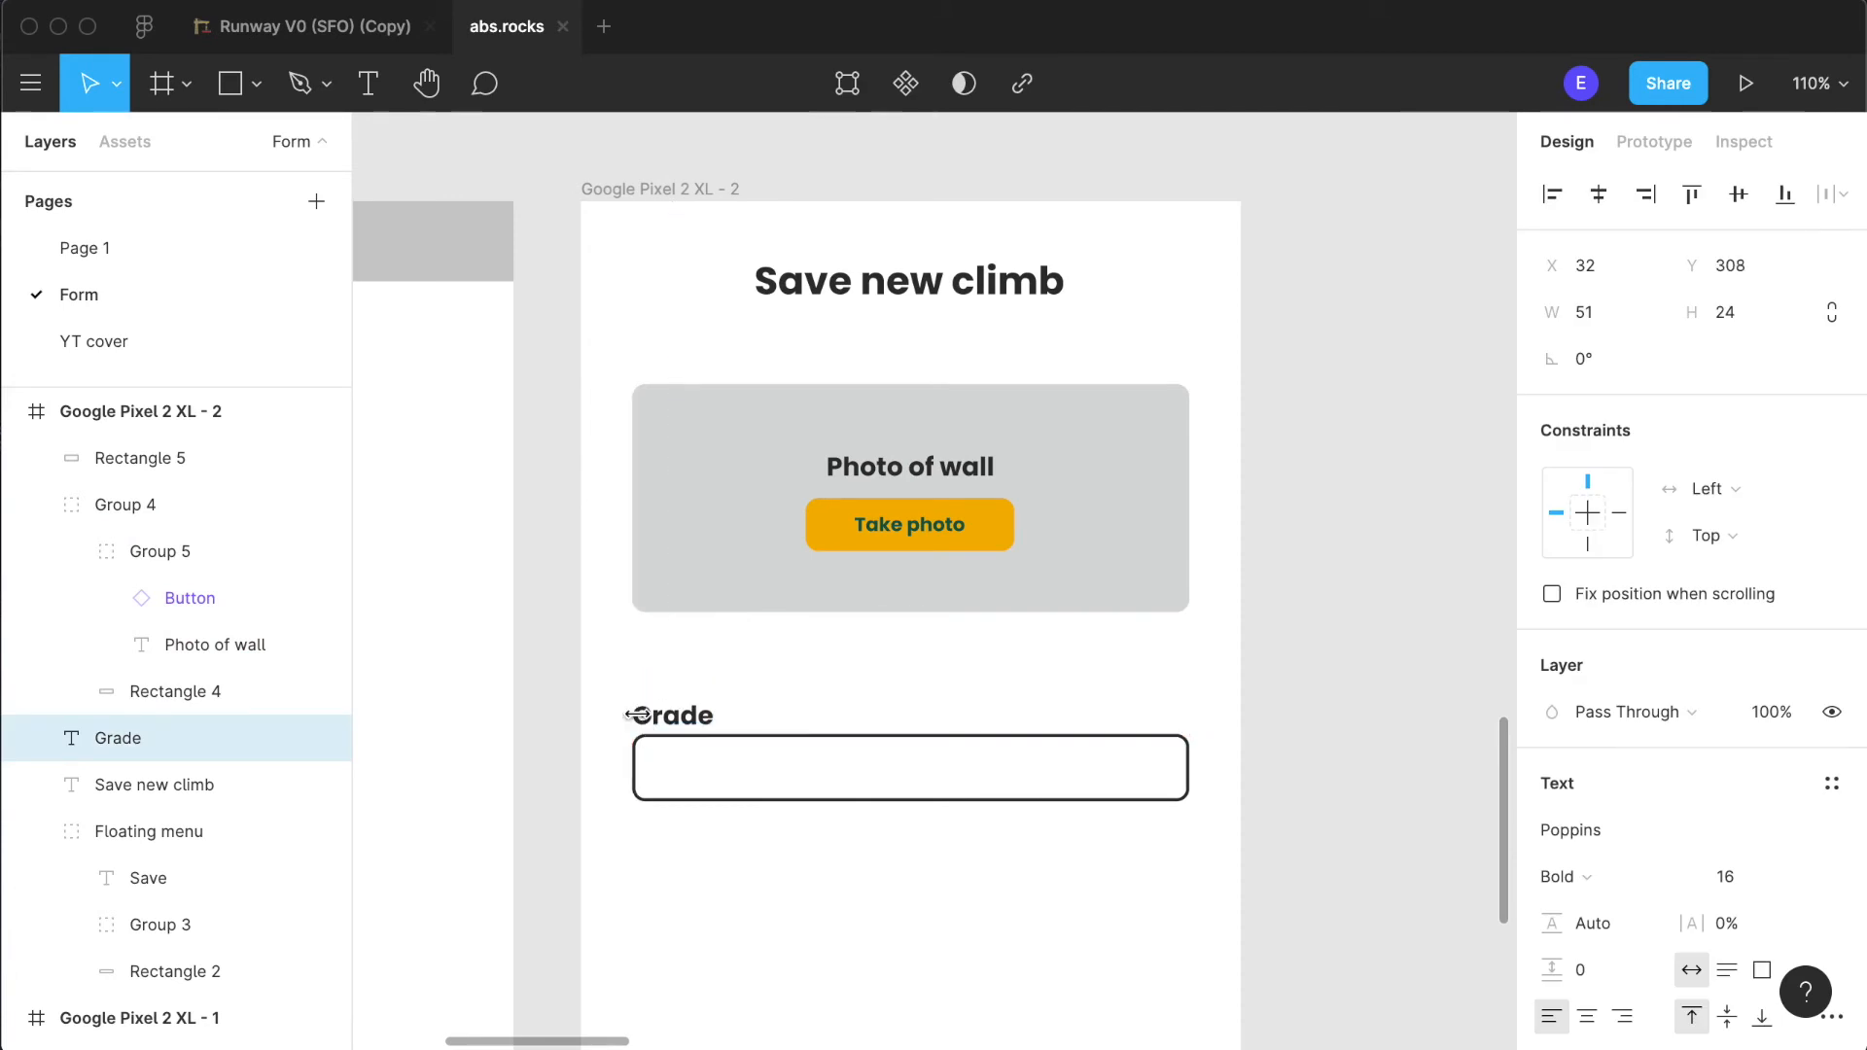
left_click(841, 726)
left_click(659, 720)
left_click_drag(687, 721, 688, 722)
left_click(941, 854)
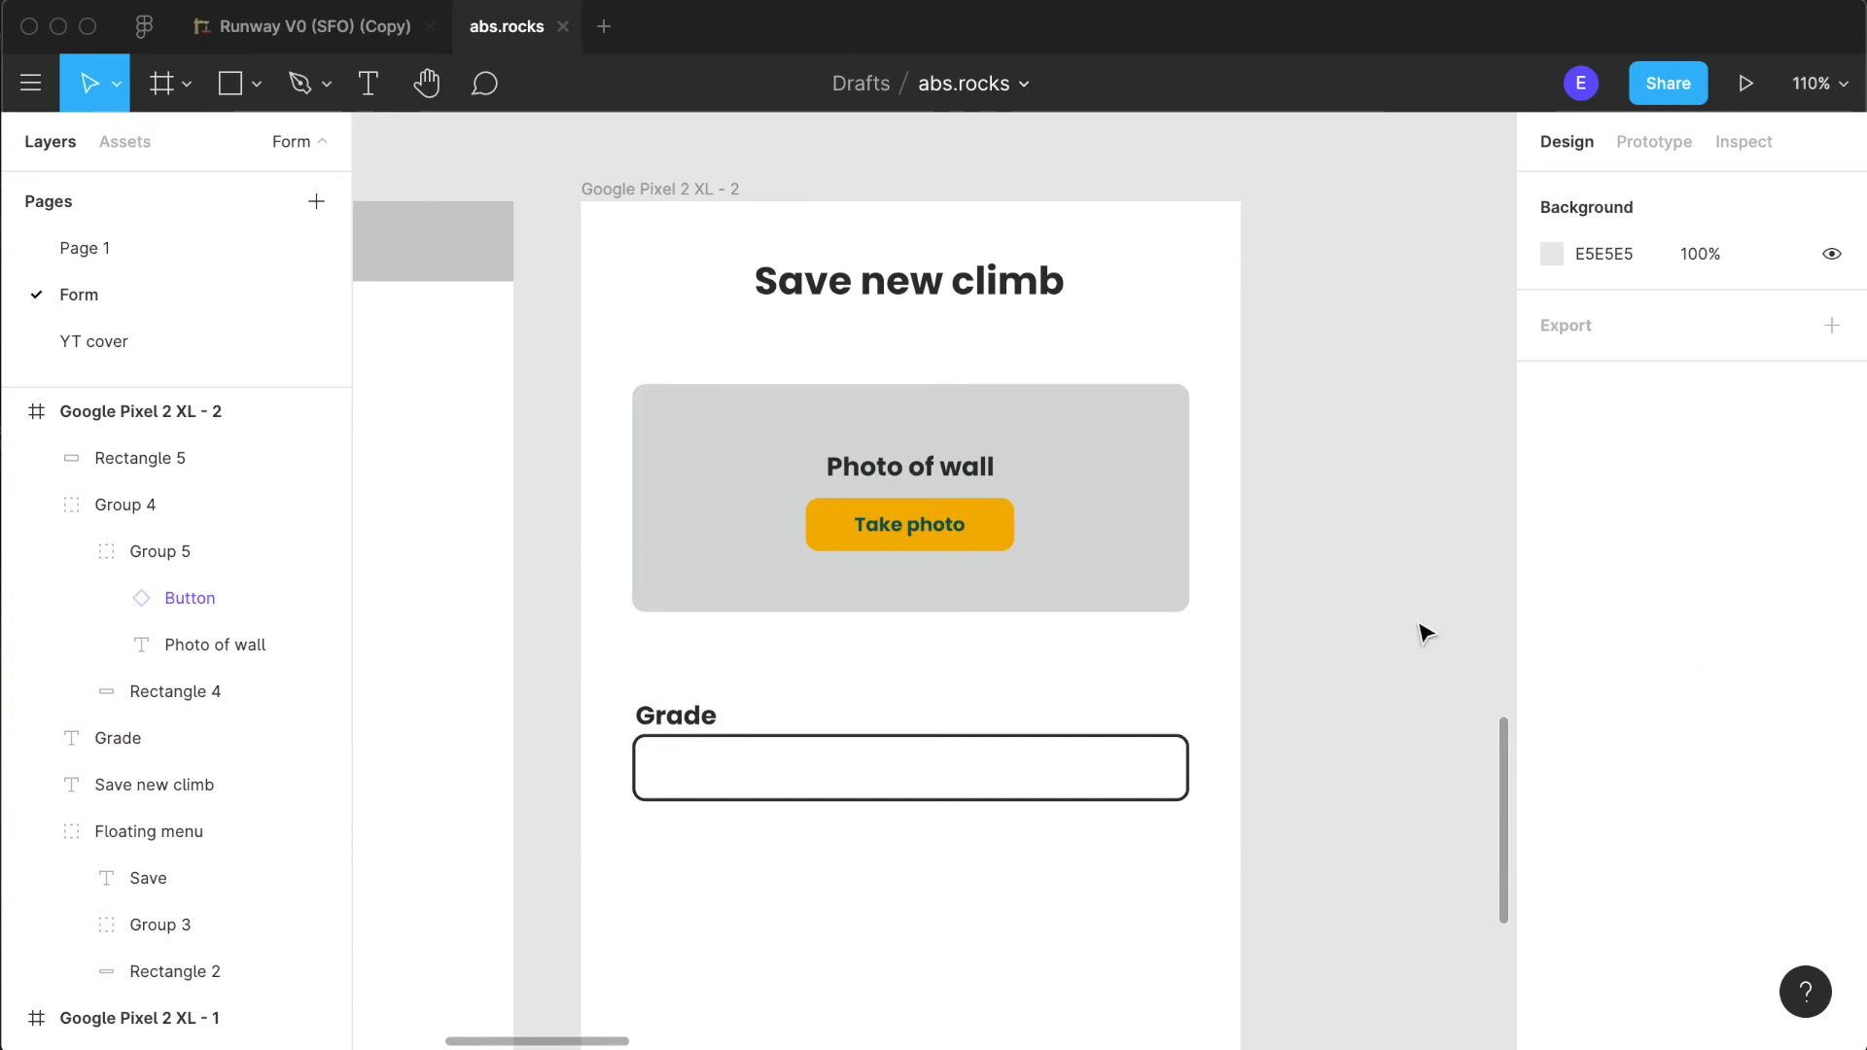
- Group the "Grade" label with its outlined field and duplicate the group below it at X 32, Y 398
scroll(1424, 634, "down", 5)
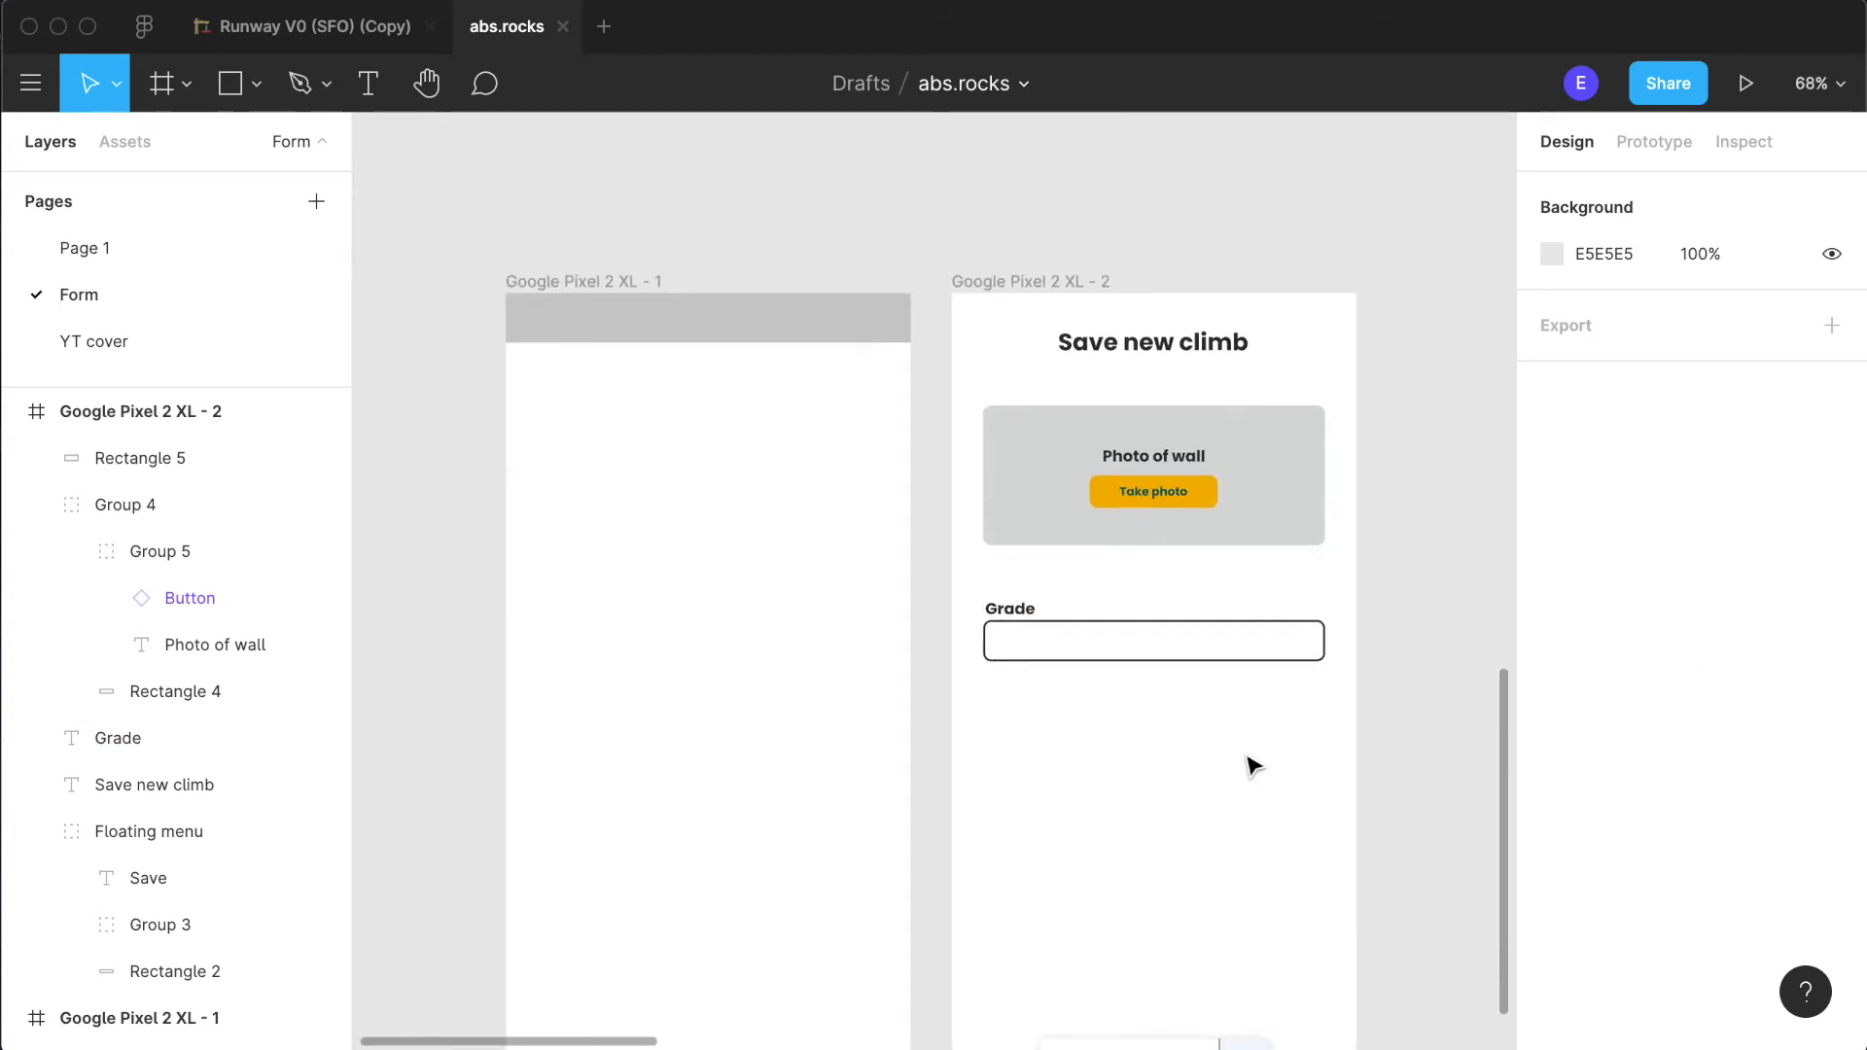
scroll(1252, 766, "down", 3)
left_click(941, 529)
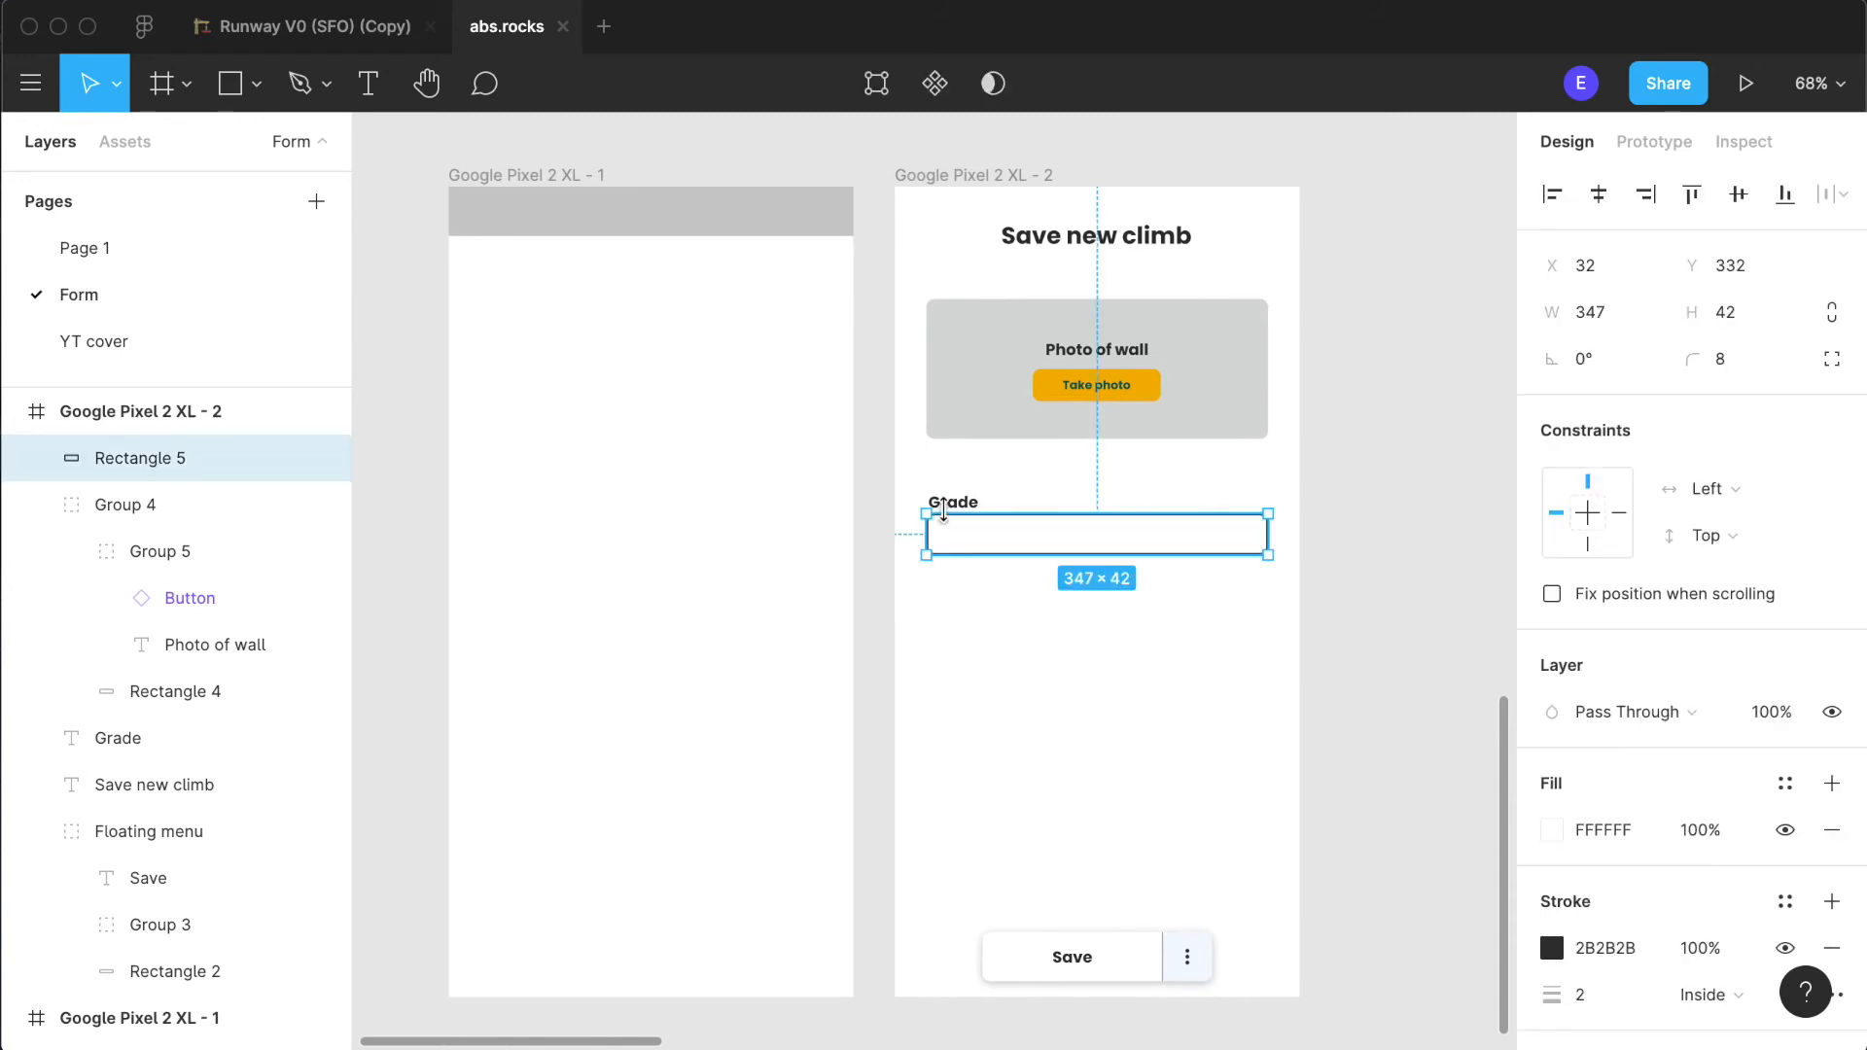
left_click(946, 498, "shift")
key("super+g")
left_click(1079, 576)
left_click_drag(1040, 541, 1048, 639, "alt")
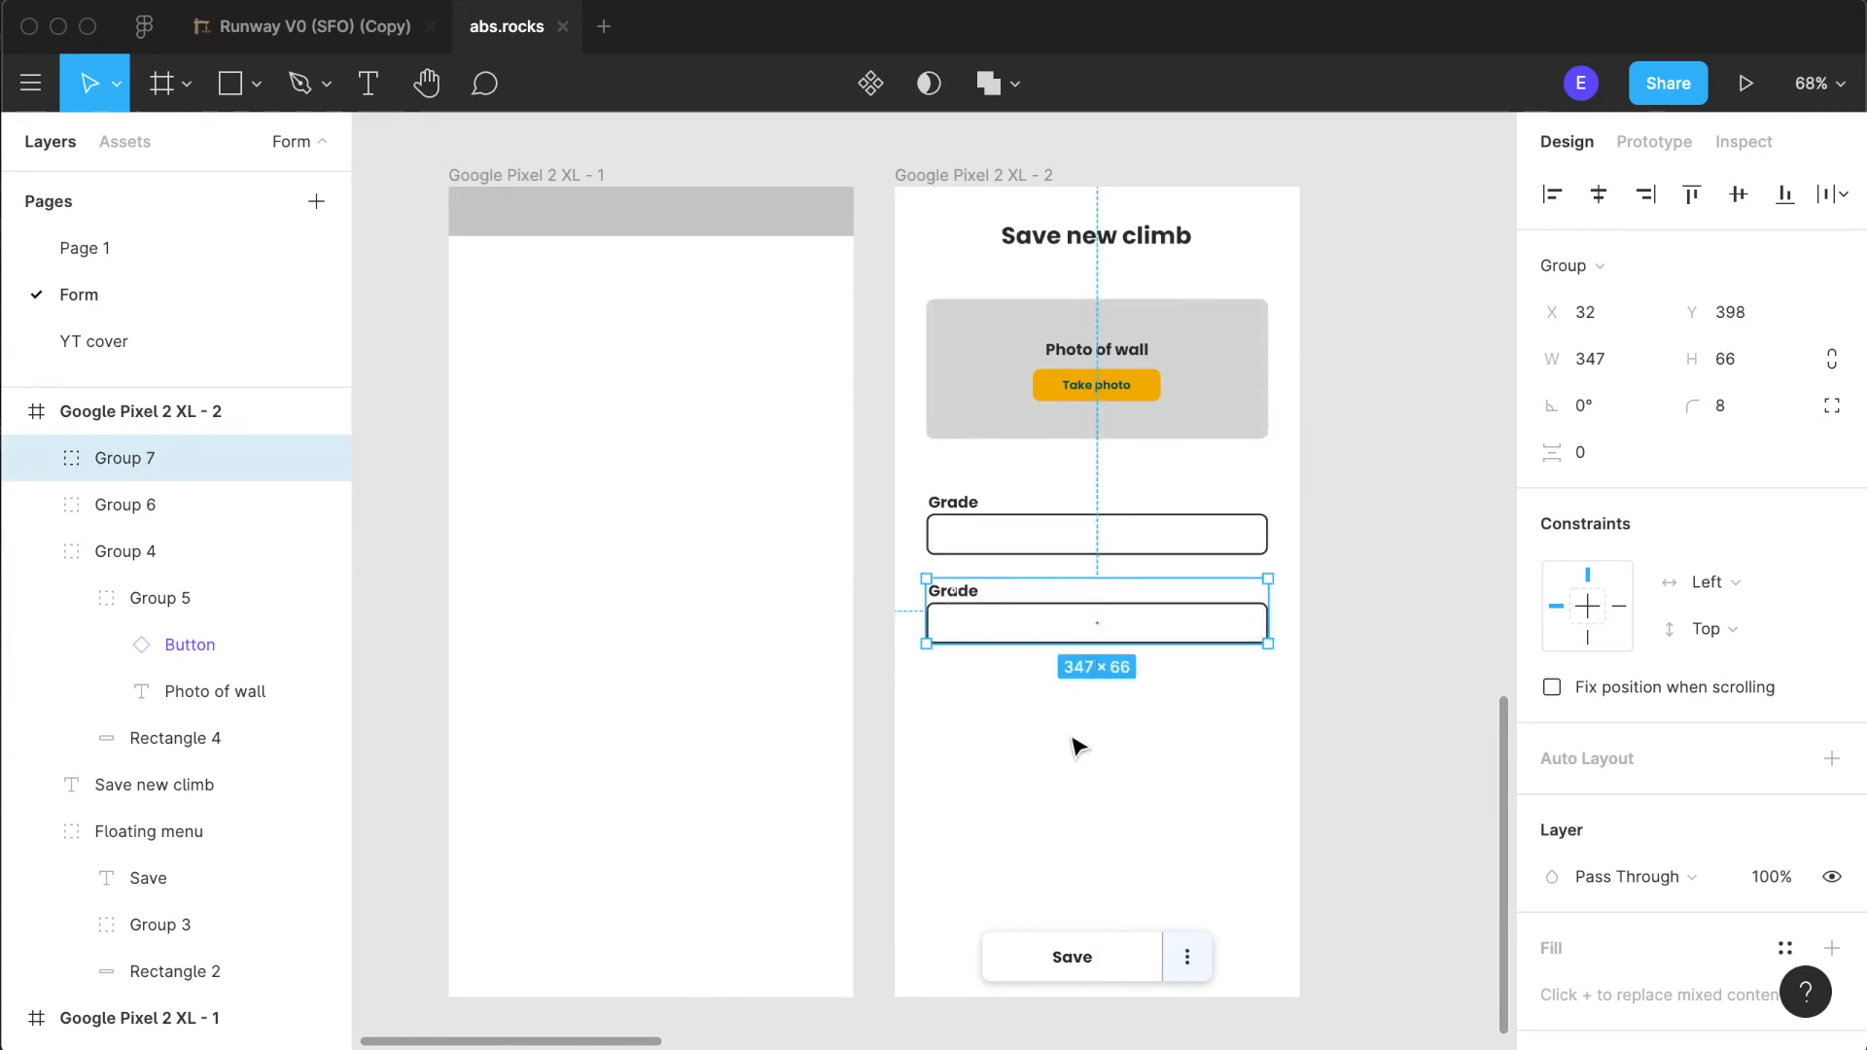
left_click(1164, 718)
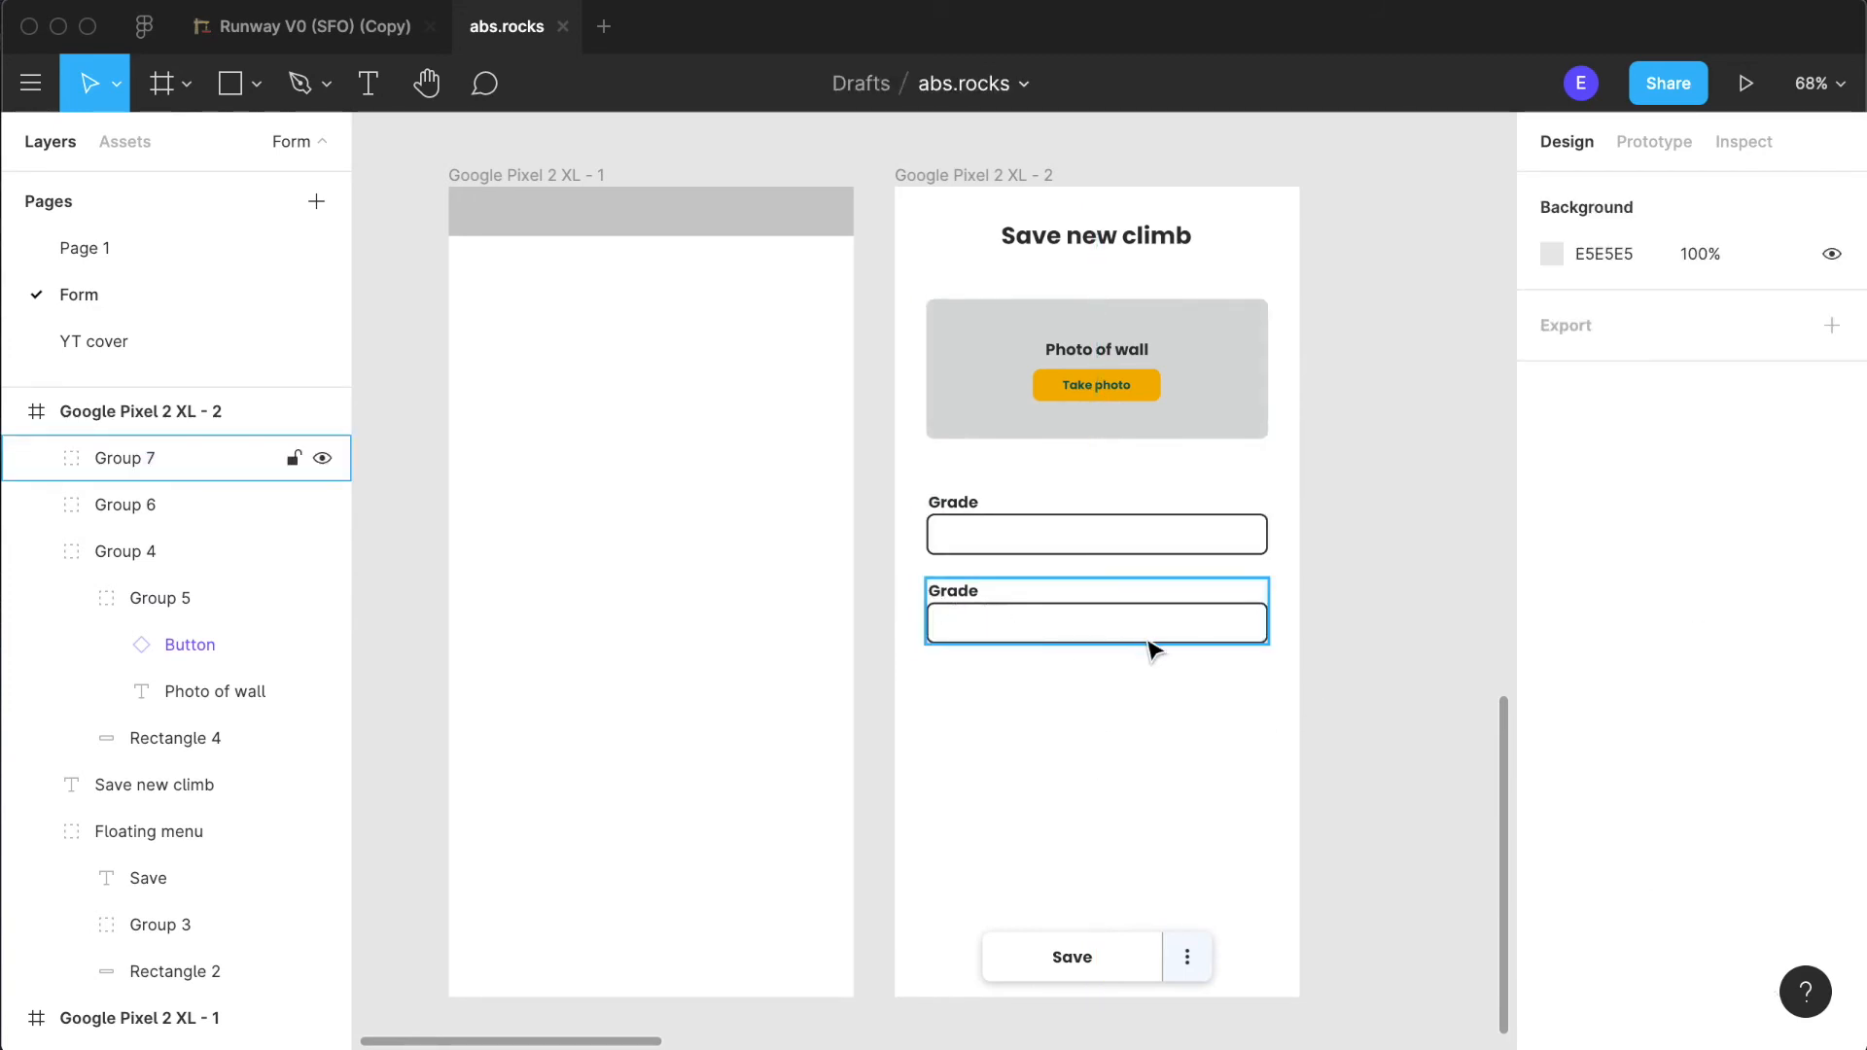
- Change the duplicated group's label to "Attemps" and delete its outlined field
double_click(969, 606)
double_click(969, 599)
type("Attemps")
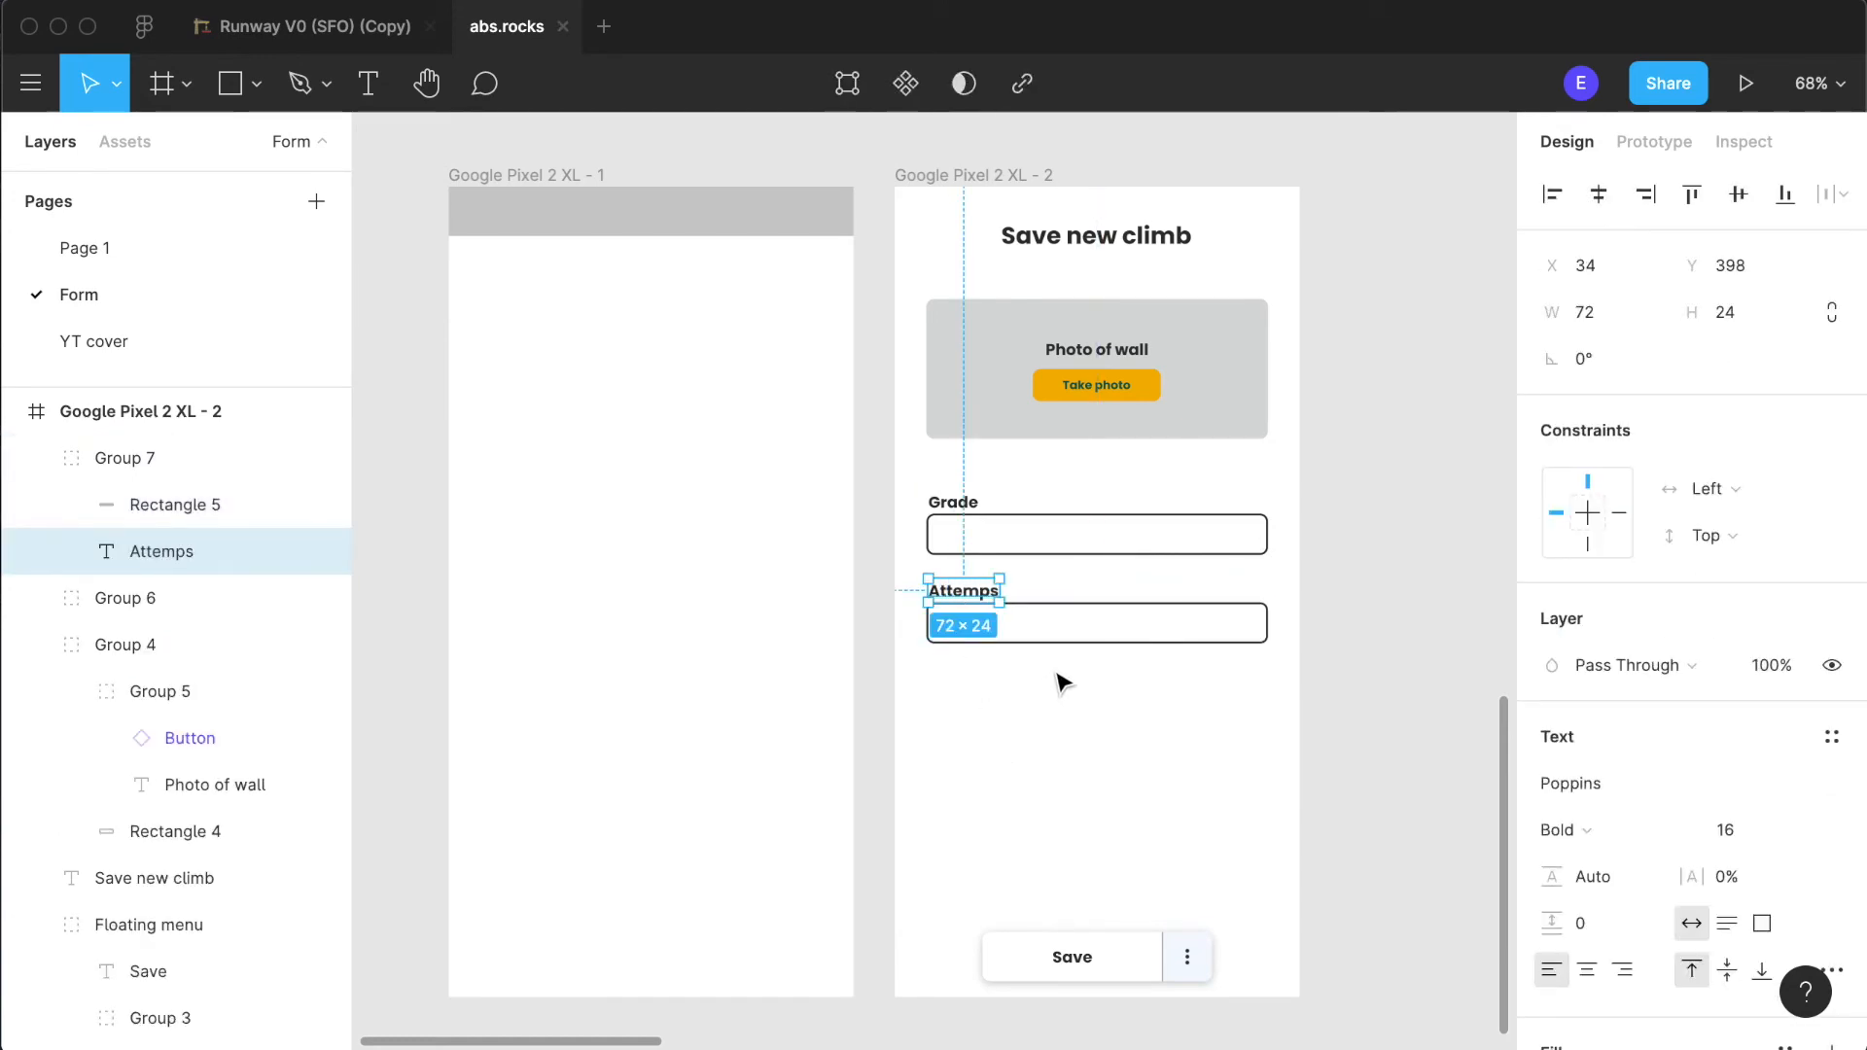
left_click(1089, 634)
scroll(1091, 654, "up", 2)
key("Delete")
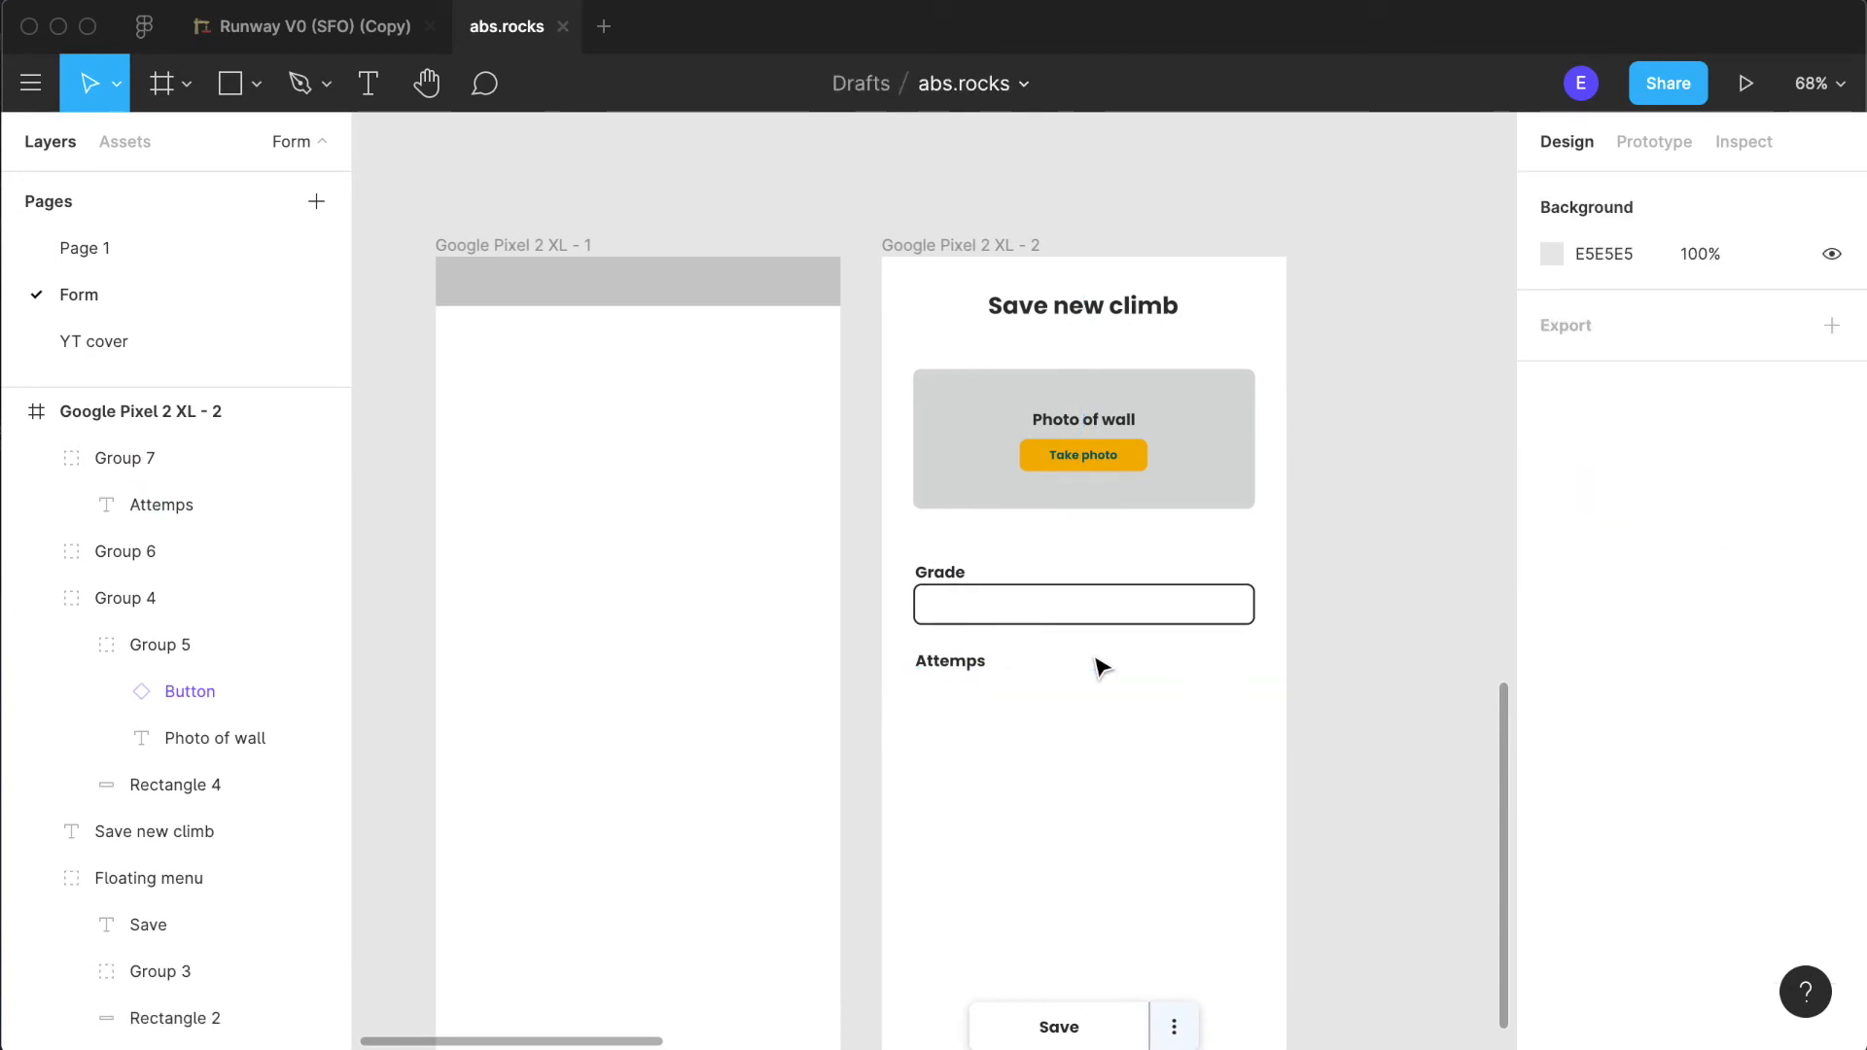
- Duplicate the "Attemps" label below itself at X 34, Y 455 and change the copy's text to "Sent"
scroll(1104, 686, "up", 5)
left_click(716, 645)
left_click_drag(717, 646, 729, 775)
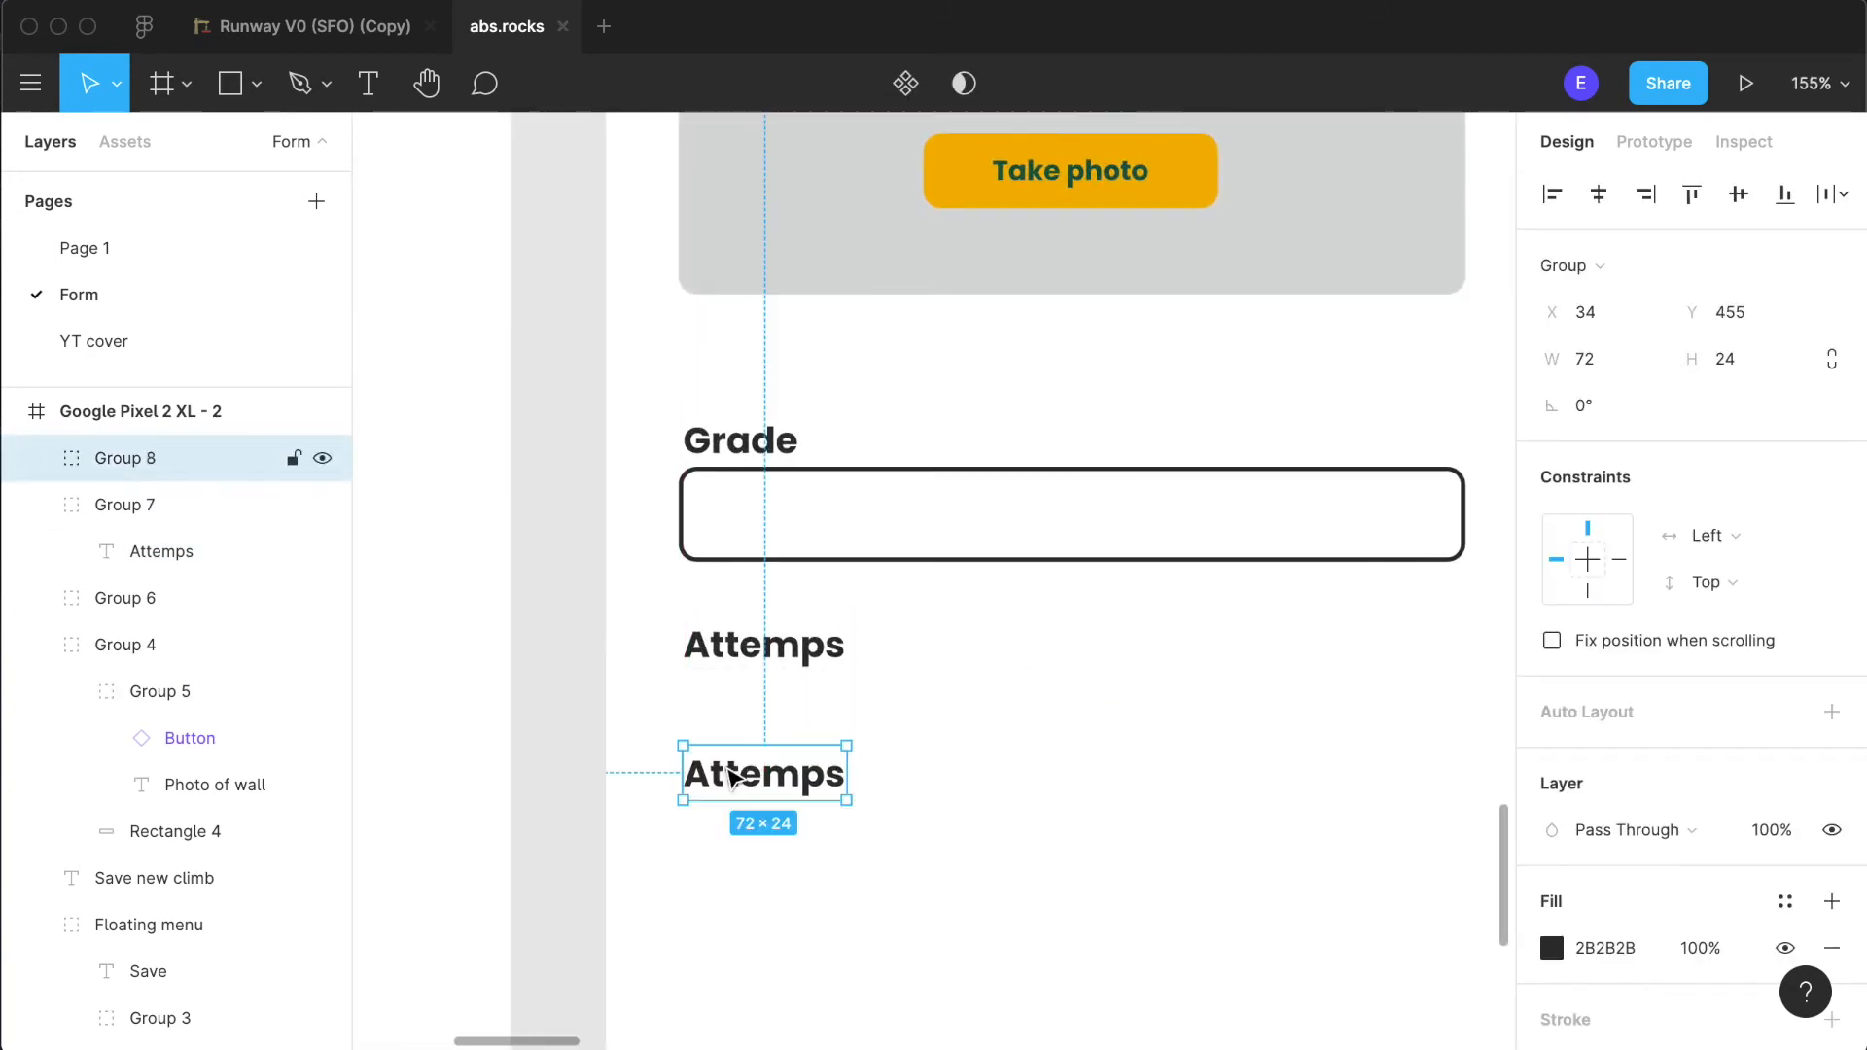
double_click(729, 774)
double_click(728, 774)
type("SEnded")
key("alt+BackSpace")
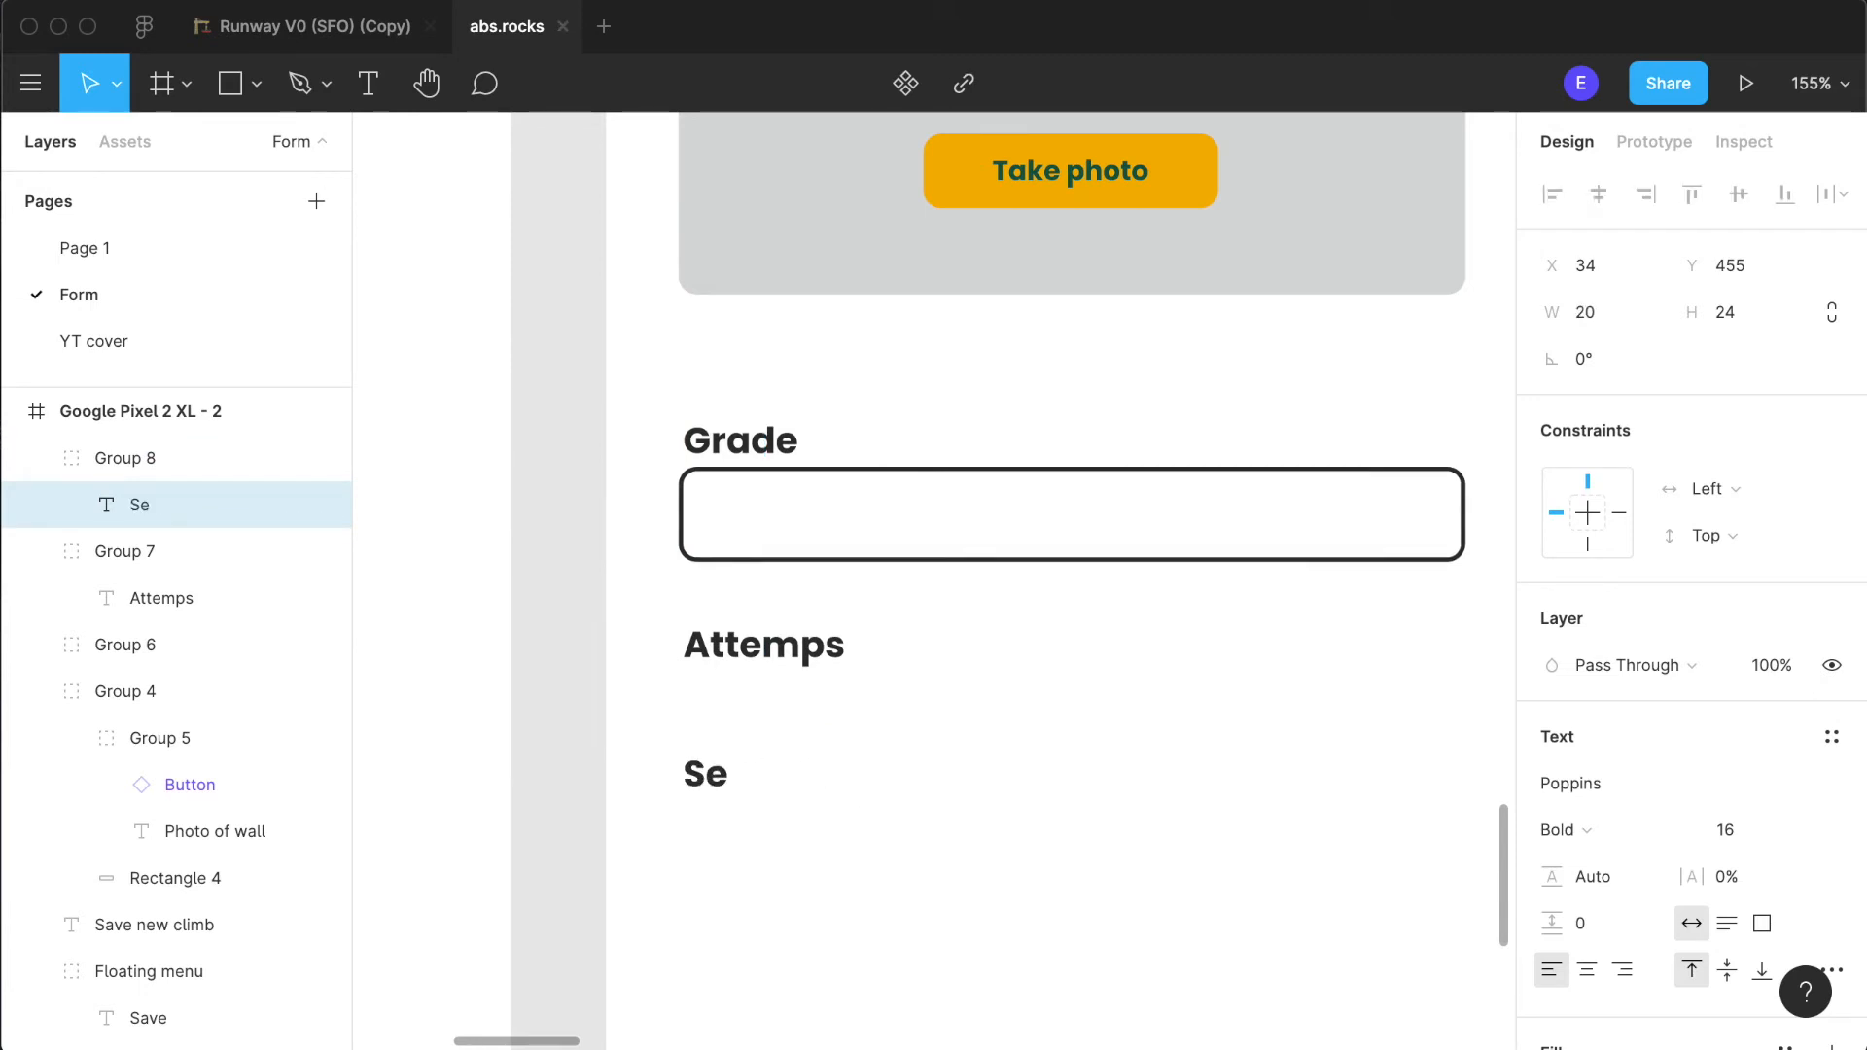
type("Sended")
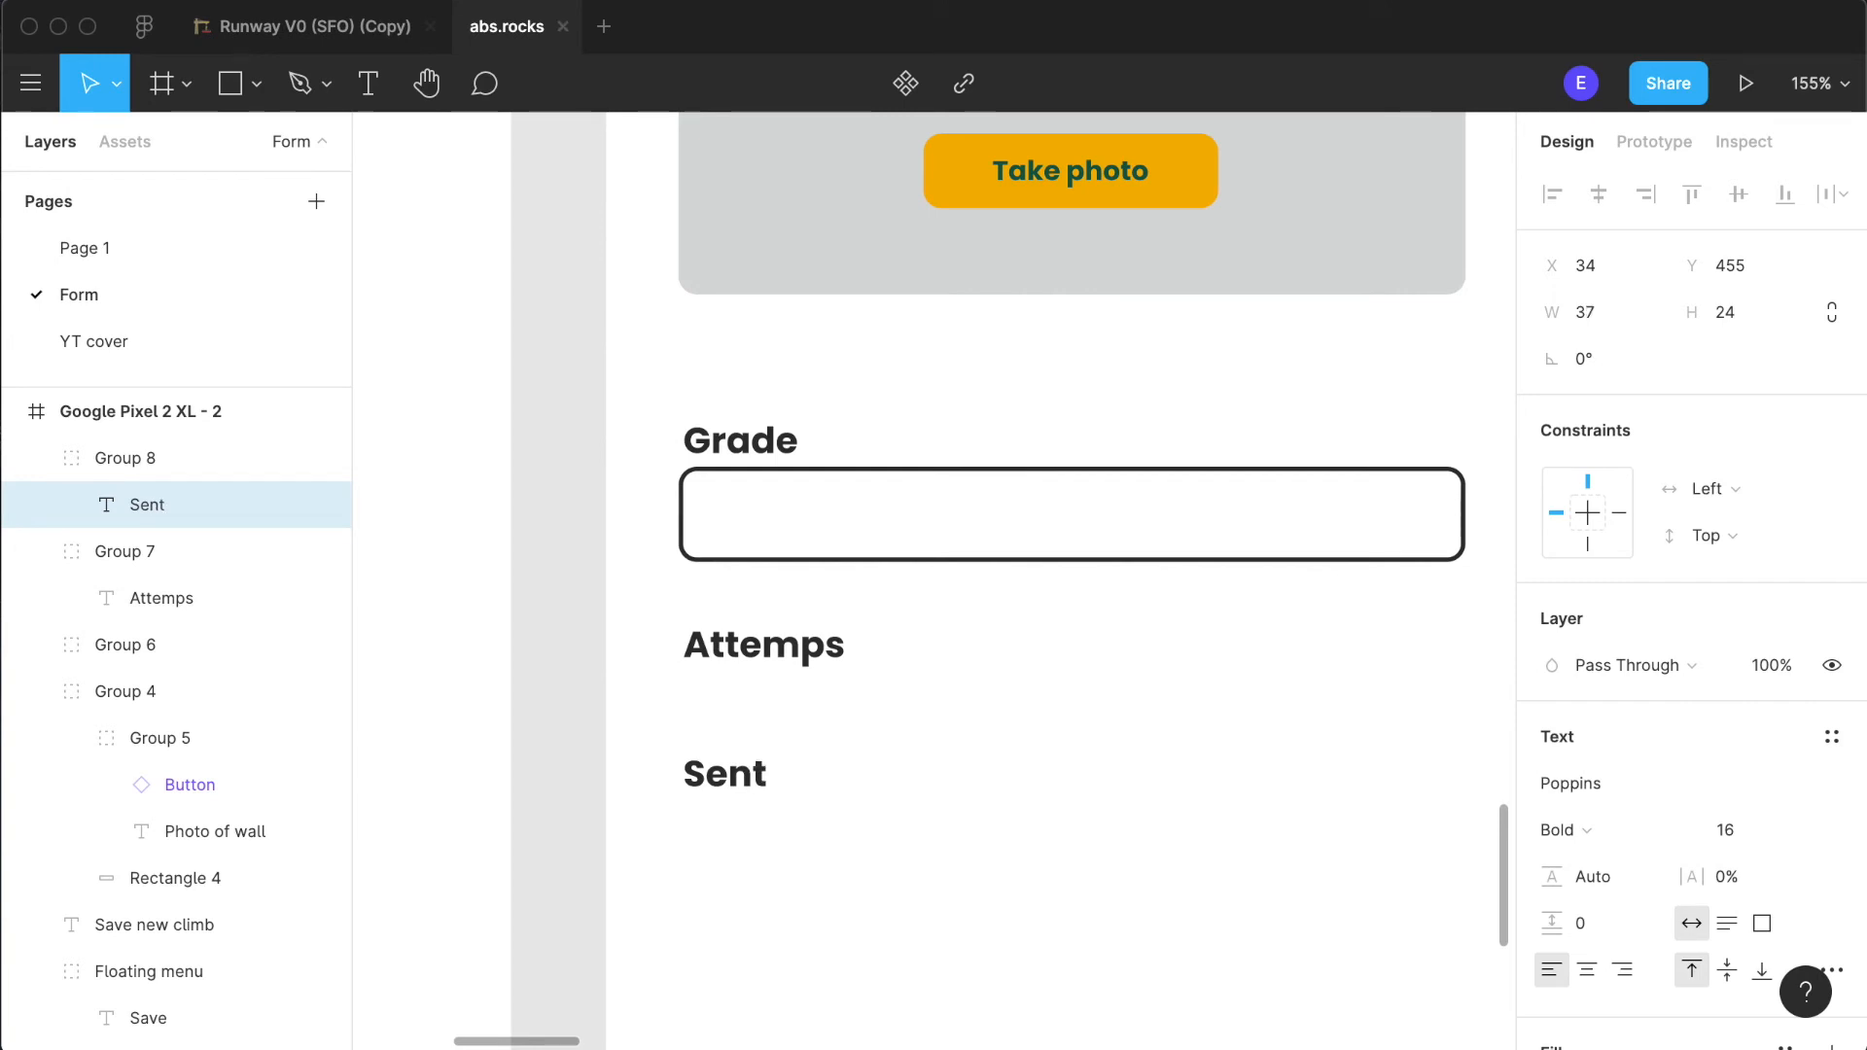
type("?")
key("Escape")
- Move the "Sent" label down to leave room for controls under the "Attemps" label
scroll(929, 895, "down", 5)
left_click(1227, 882)
scroll(1227, 882, "down", 2)
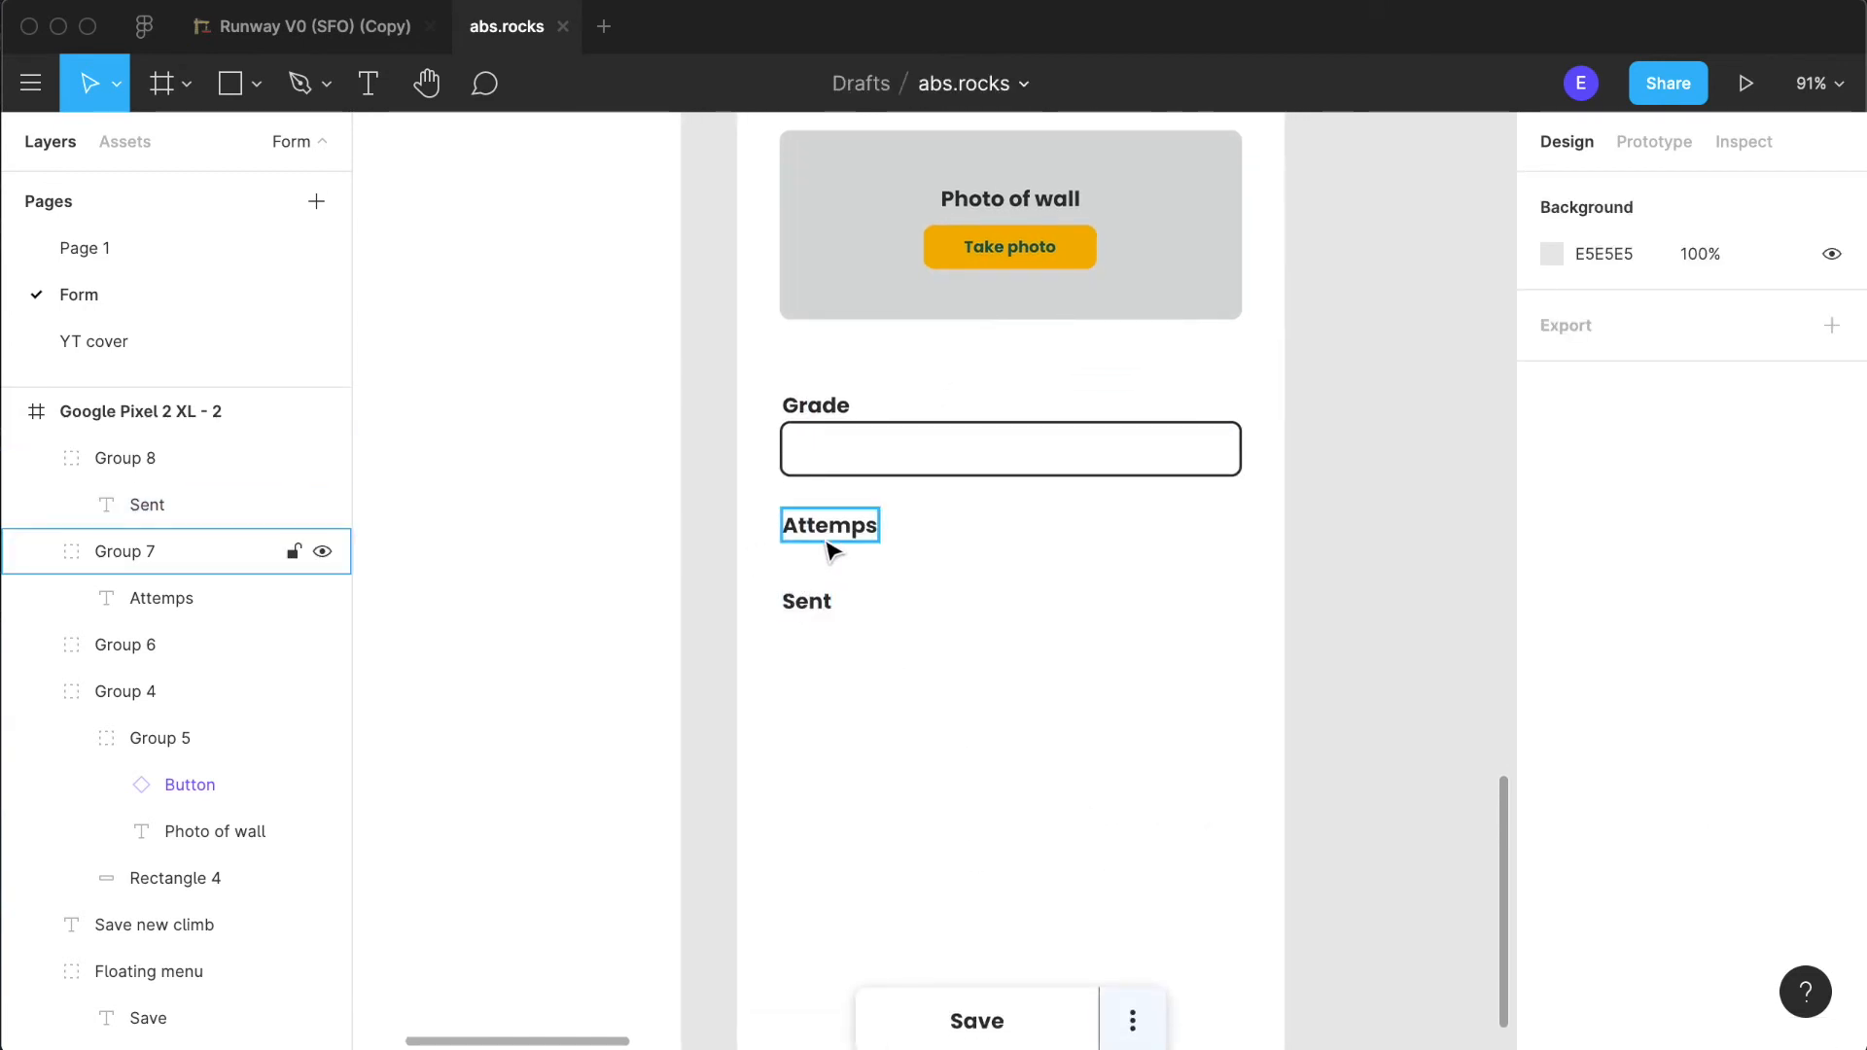
scroll(1111, 650, "down", 5)
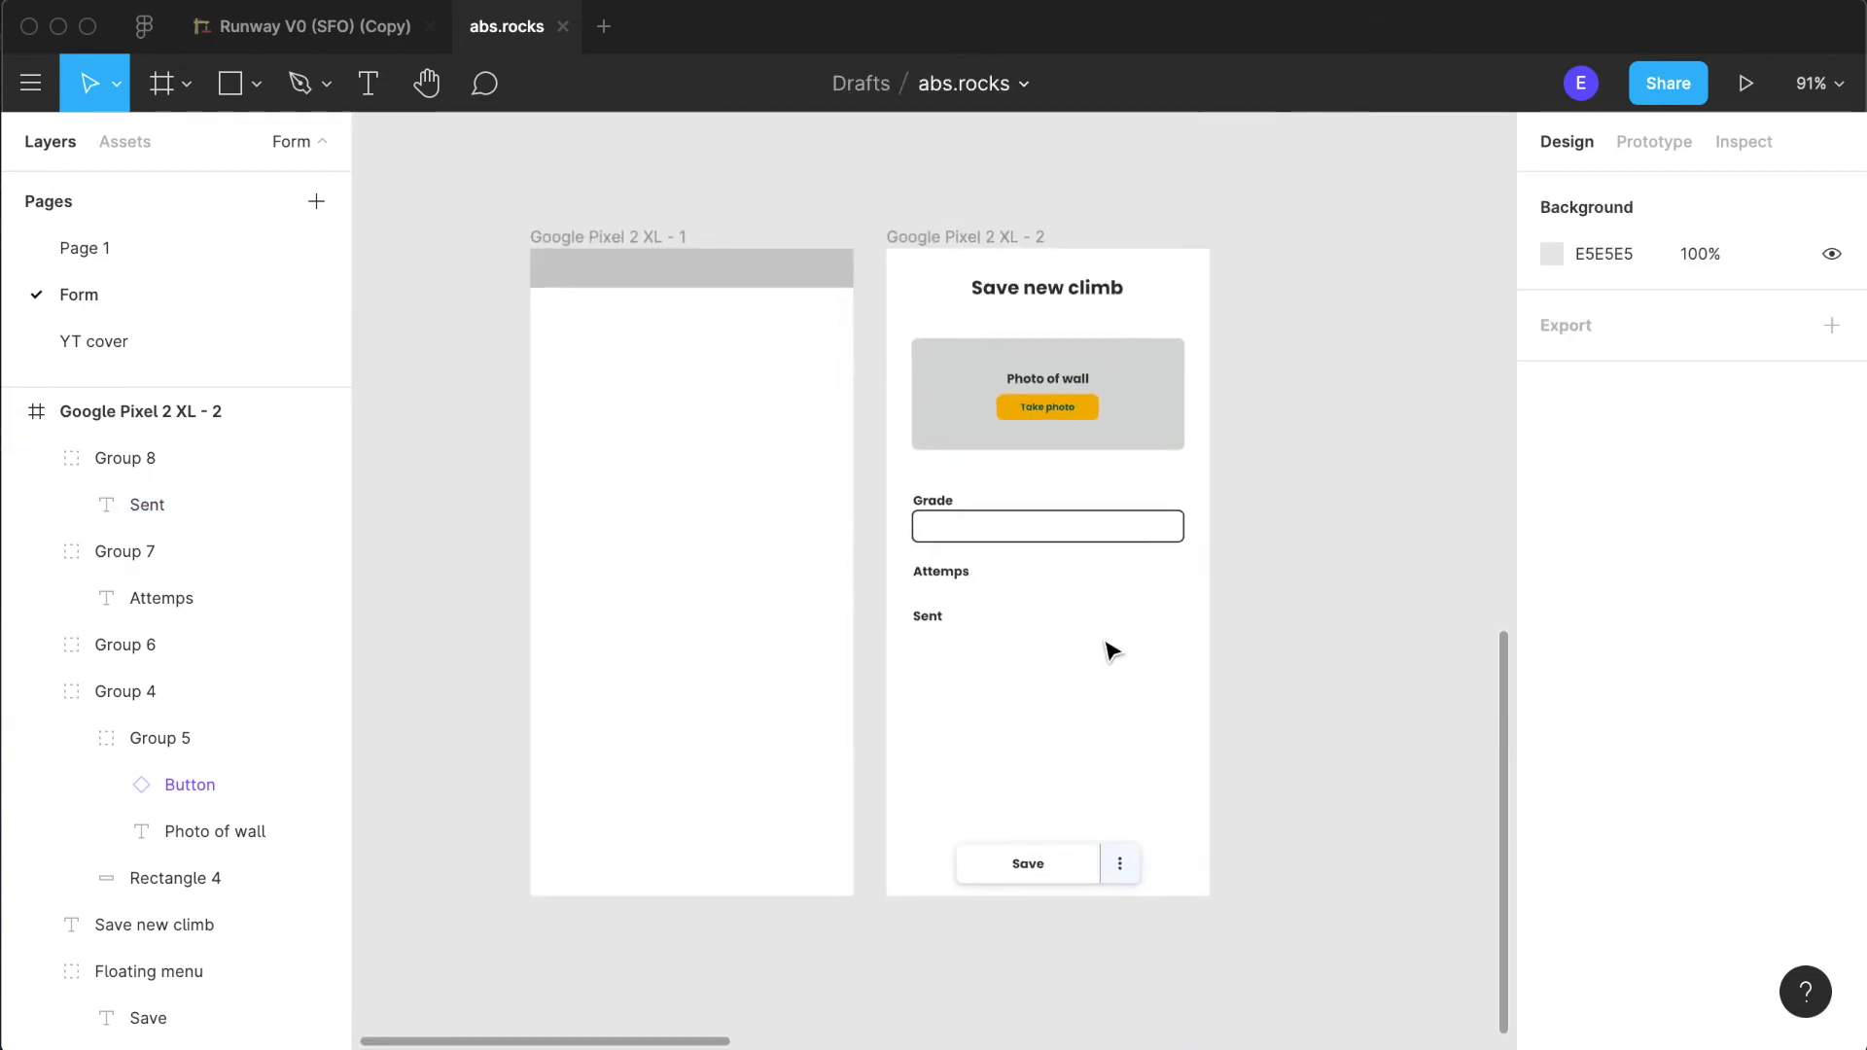
scroll(1111, 650, "up", 1)
left_click_drag(918, 669, 920, 698)
left_click(1066, 724)
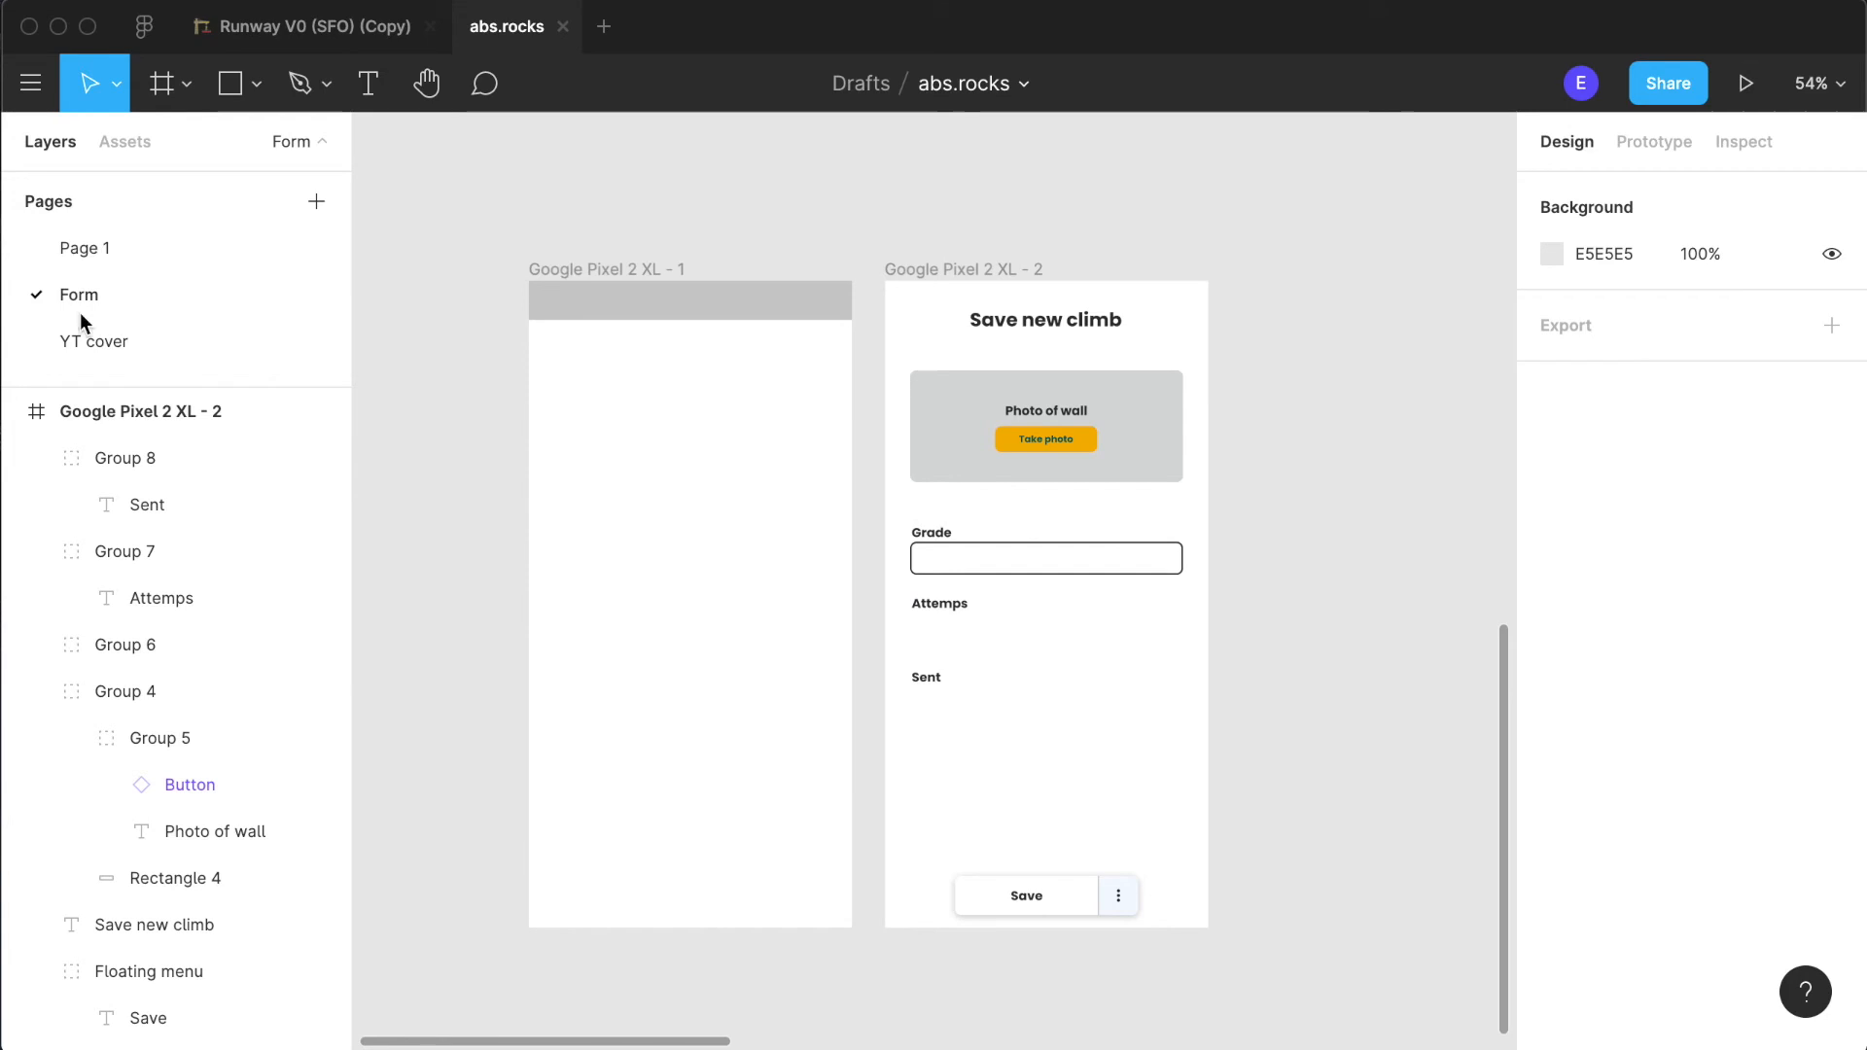
- Draw a 24 × 24 circle between the "Attemps" and "Sent" labels and place a matching circle to its right
left_click(241, 96)
left_click(257, 85)
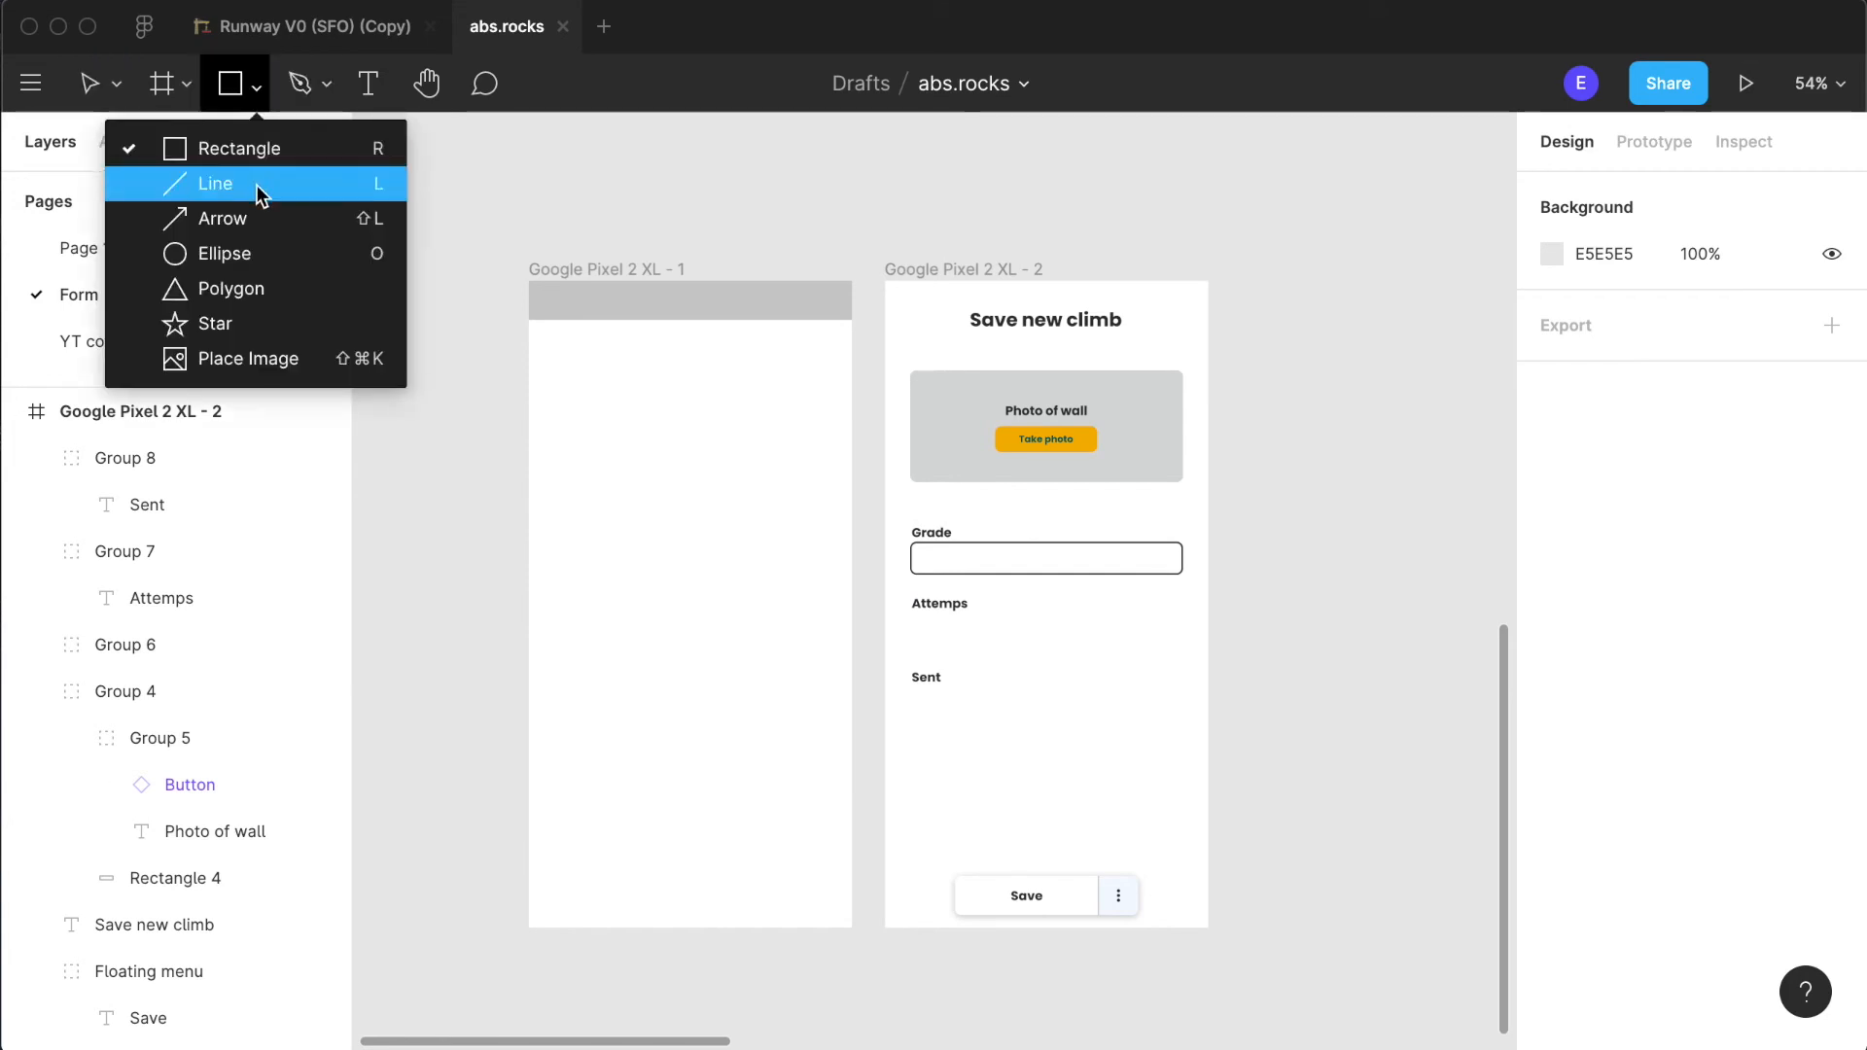
left_click(247, 243)
scroll(1010, 690, "up", 5)
left_click(928, 583)
left_click_drag(1016, 684, 1162, 584)
left_click(963, 615)
left_click(1164, 590)
left_click(1058, 581)
left_click(1225, 624)
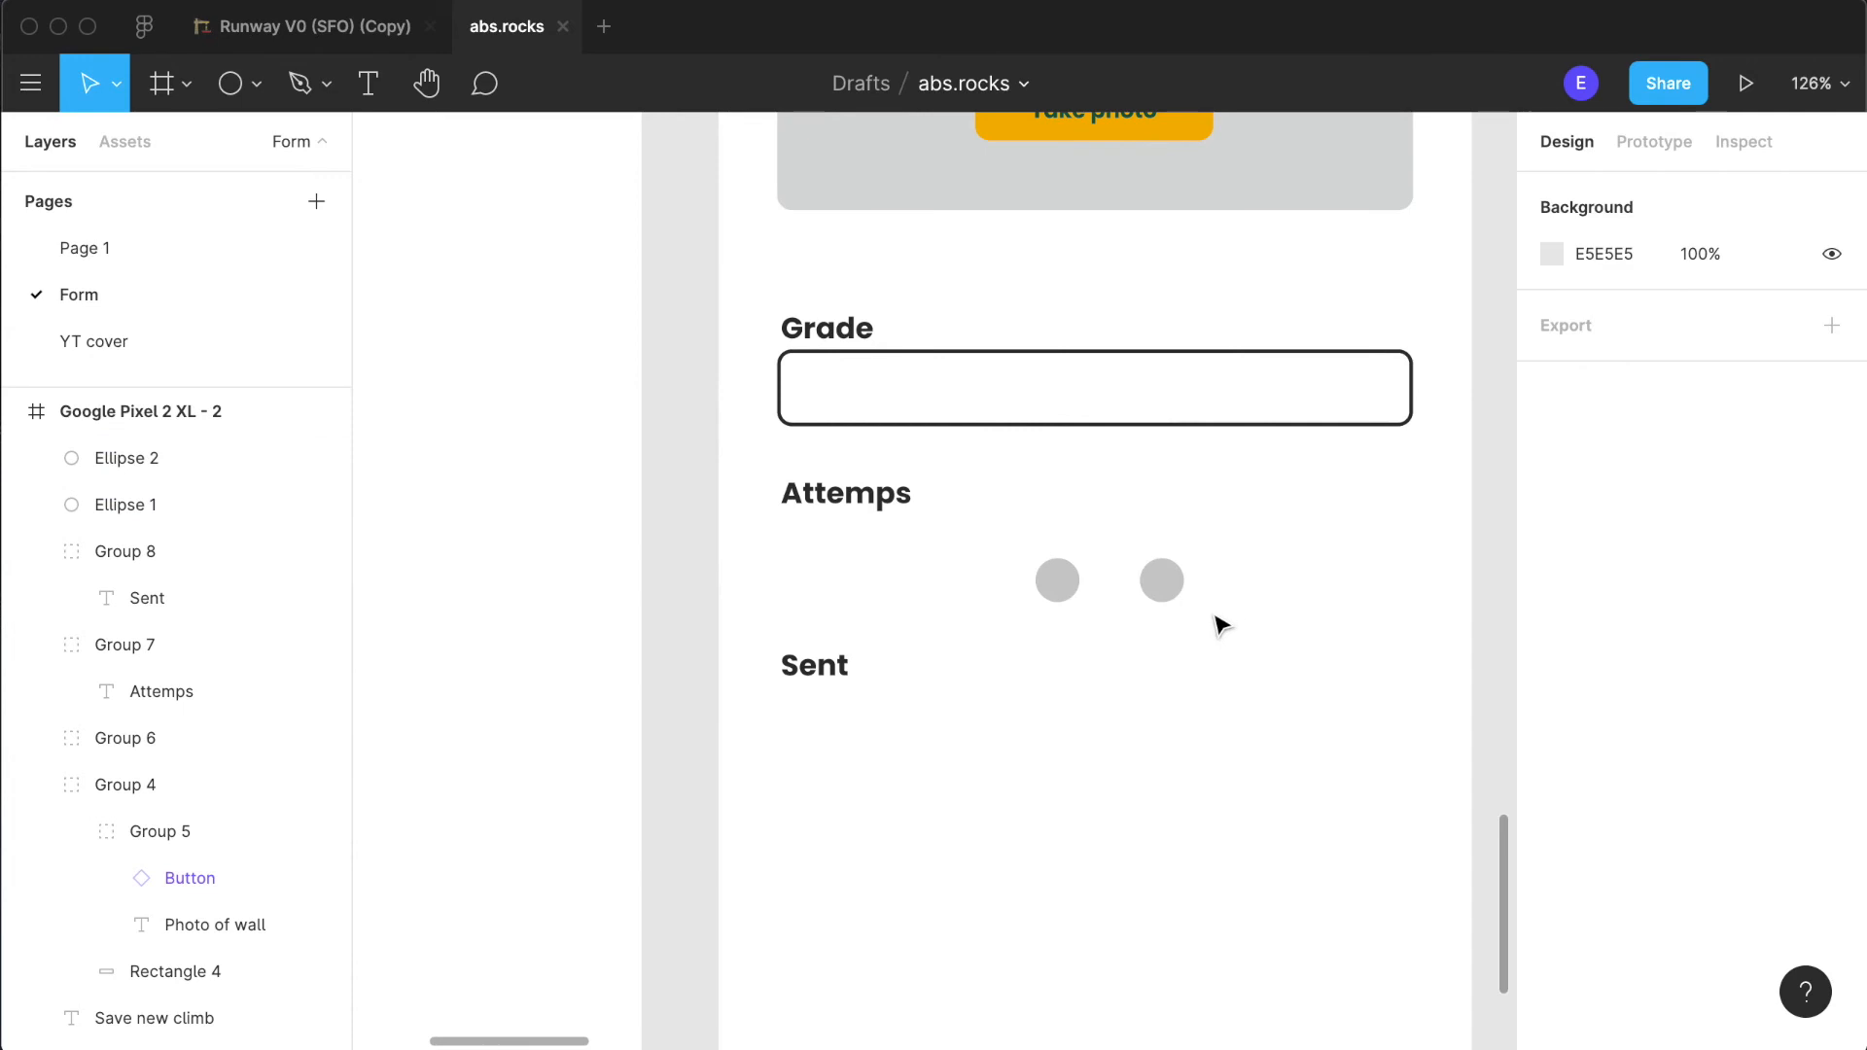
- Move the left circle further left to X 144, Y 446
left_click(1053, 590)
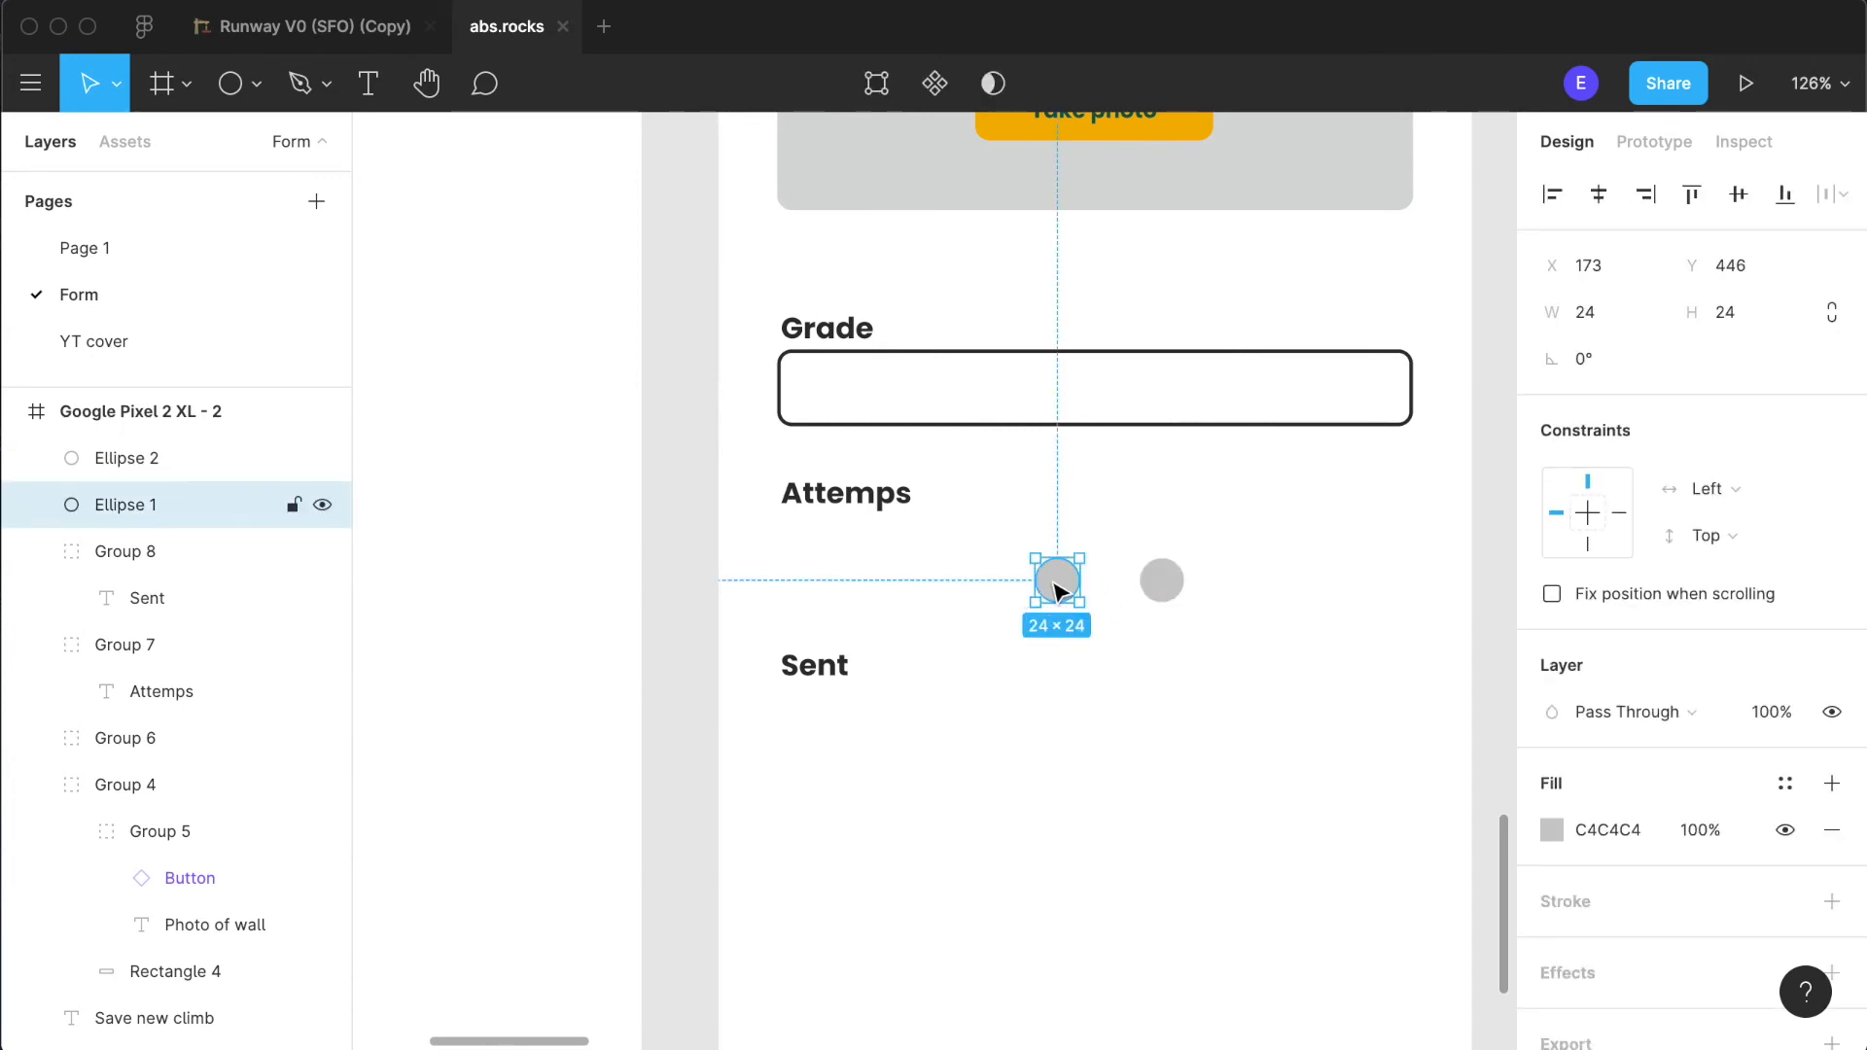
left_click_drag(1061, 590, 1012, 590)
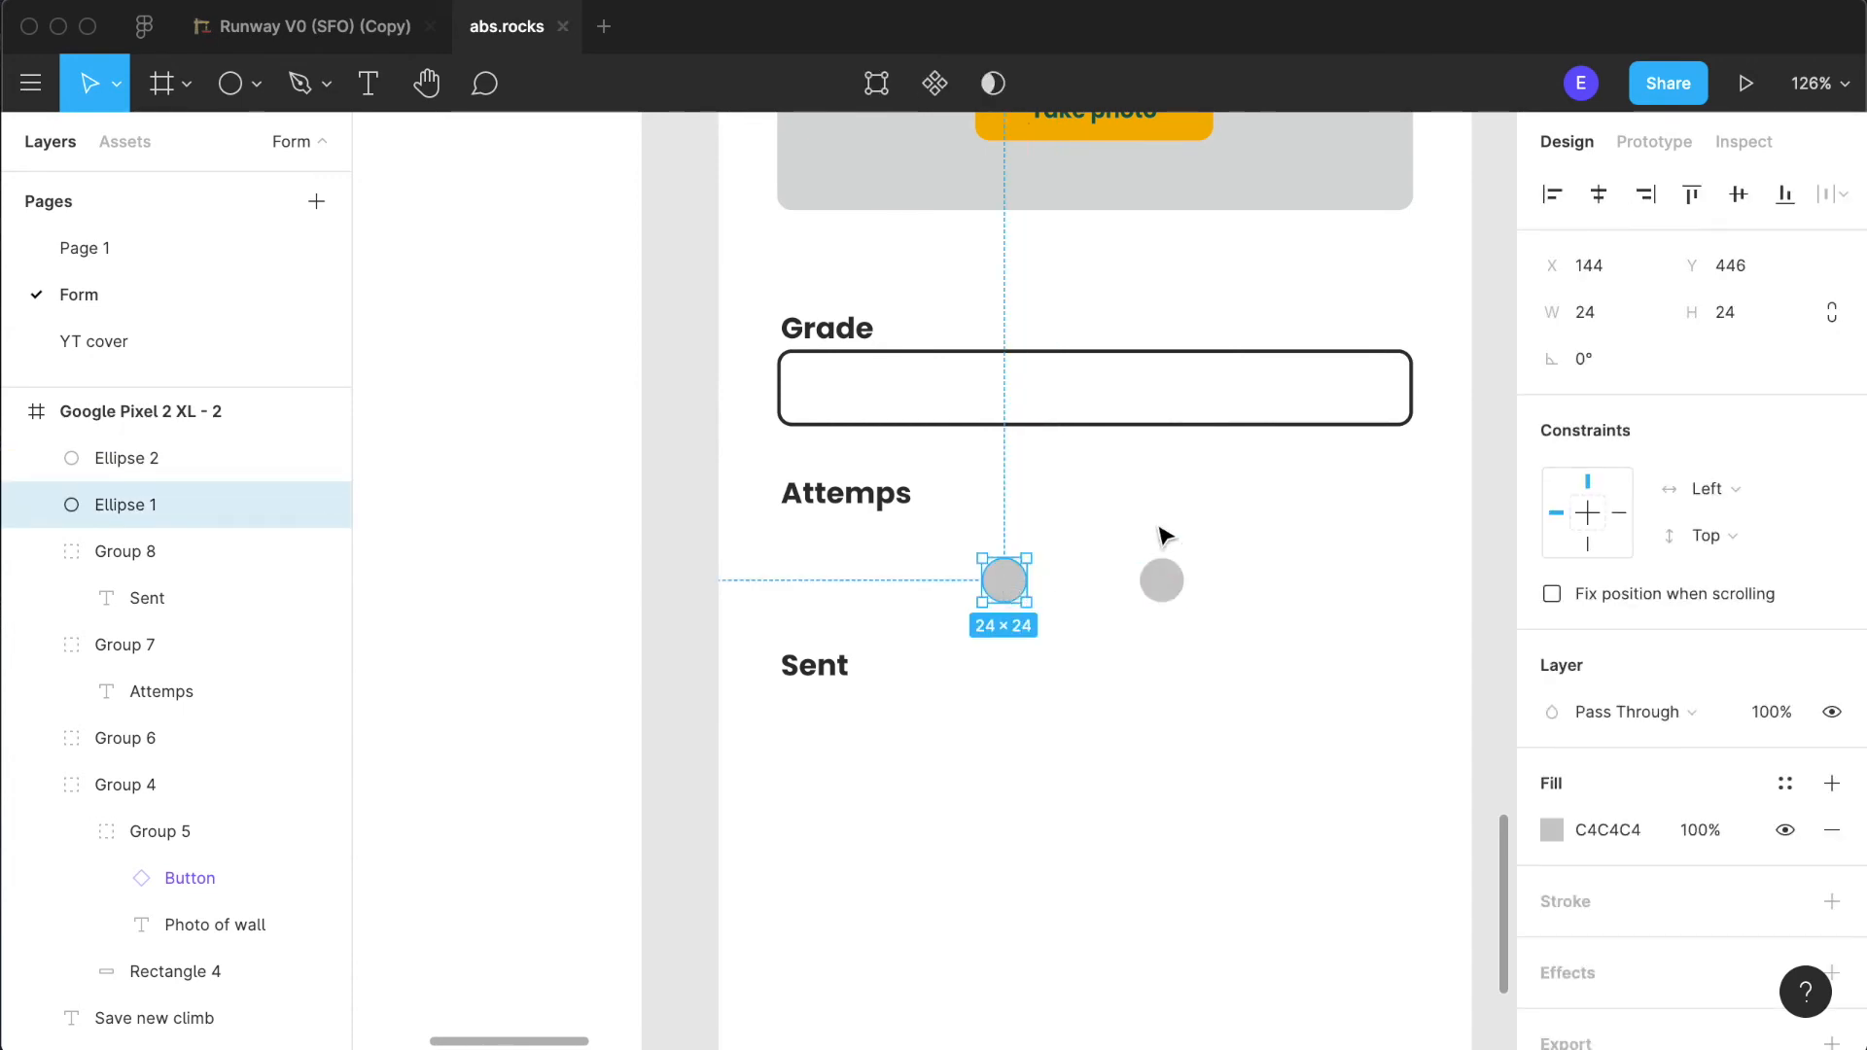
left_click(1121, 563)
- Duplicate the "Grade" field's outlined rectangle to X 32, Y 437 around the circles and place its layer below both ellipses
left_click(1146, 400)
left_click(1150, 402)
left_click_drag(1150, 402, 1154, 581)
left_click_drag(153, 788, 156, 533)
left_click(1417, 895)
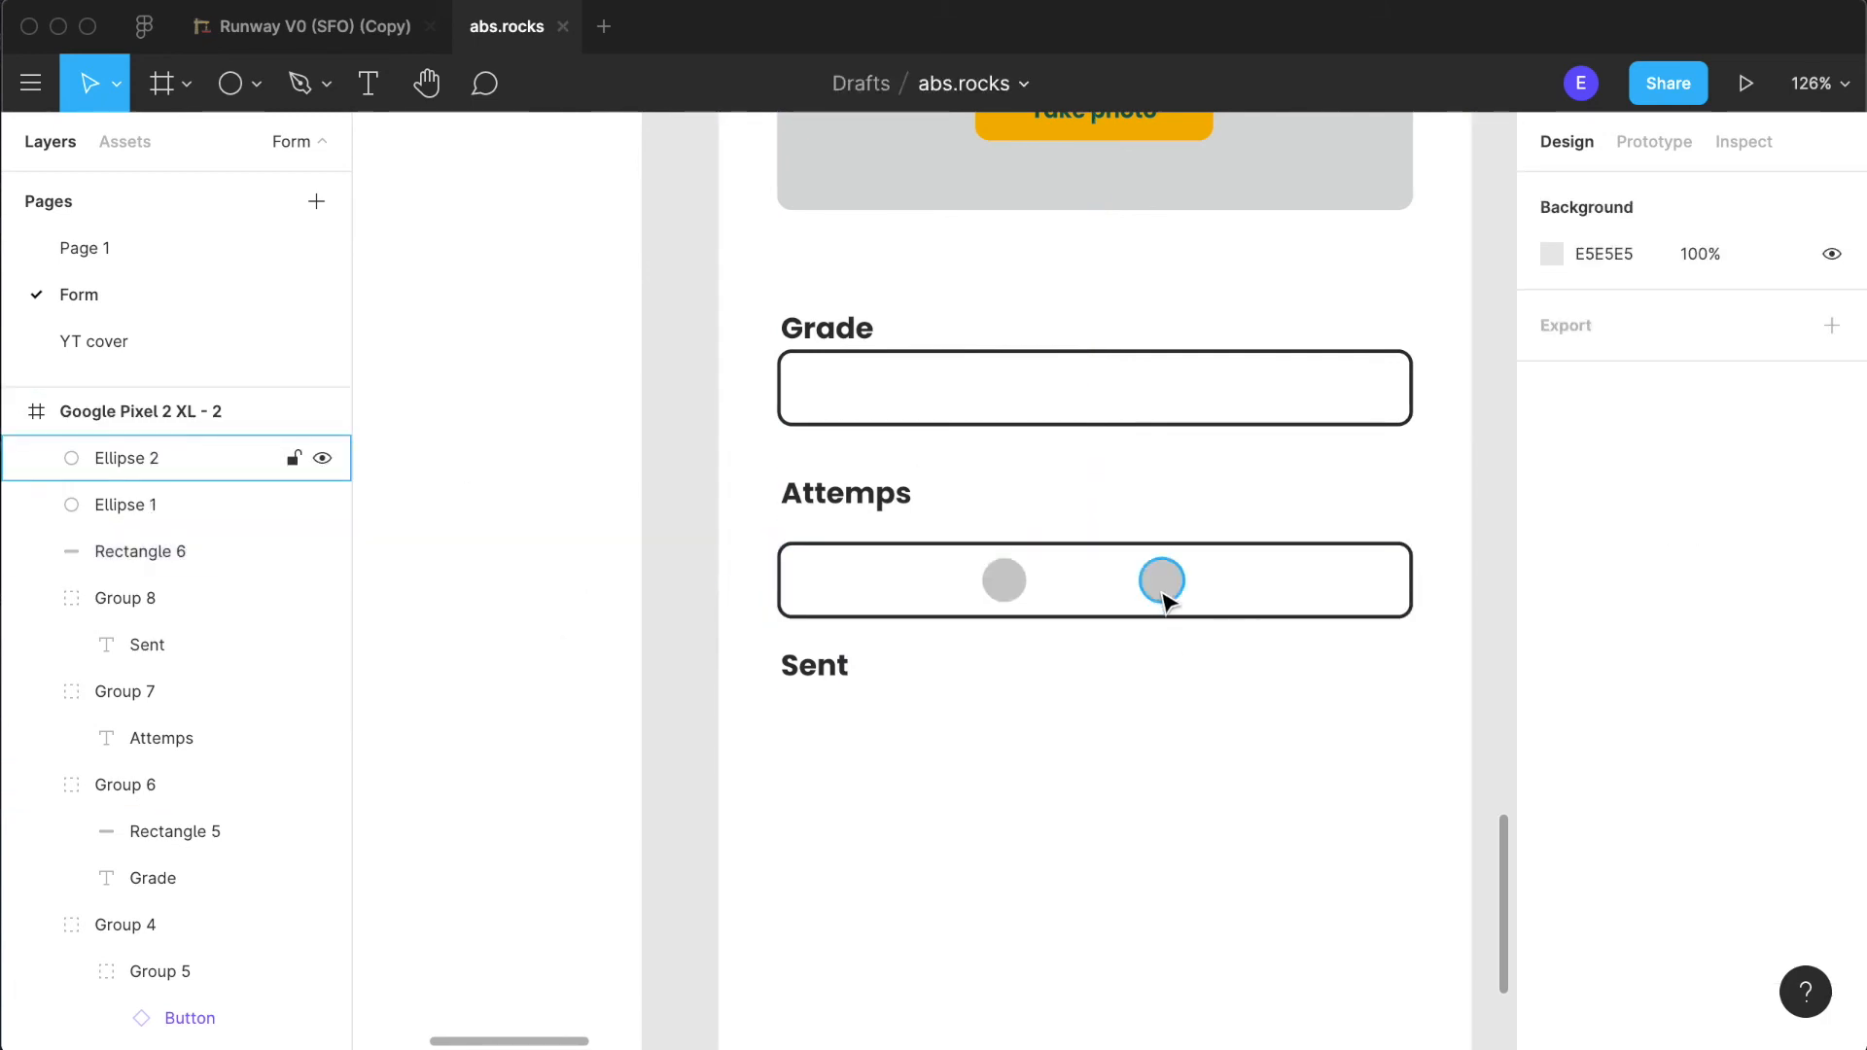
- Align the two circles to each other on their horizontal centres
left_click(1161, 584)
left_click(1005, 581, "shift")
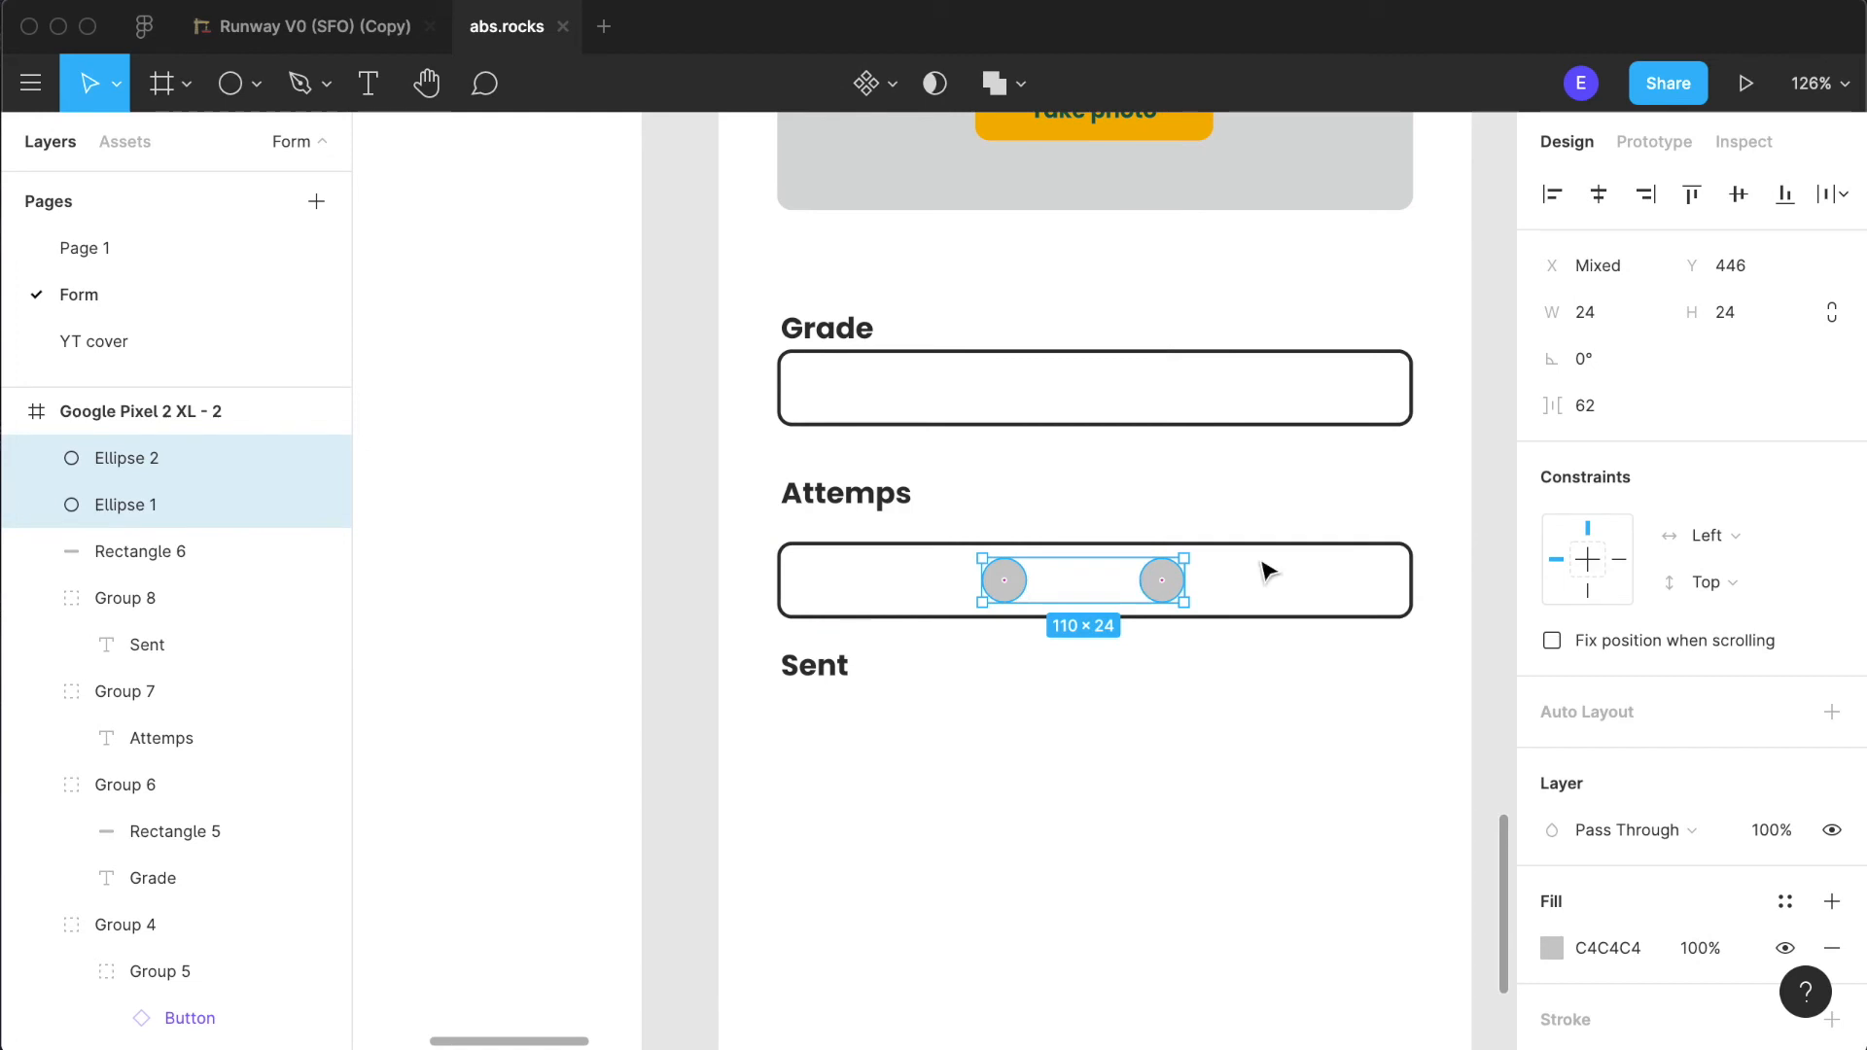
left_click(1598, 194)
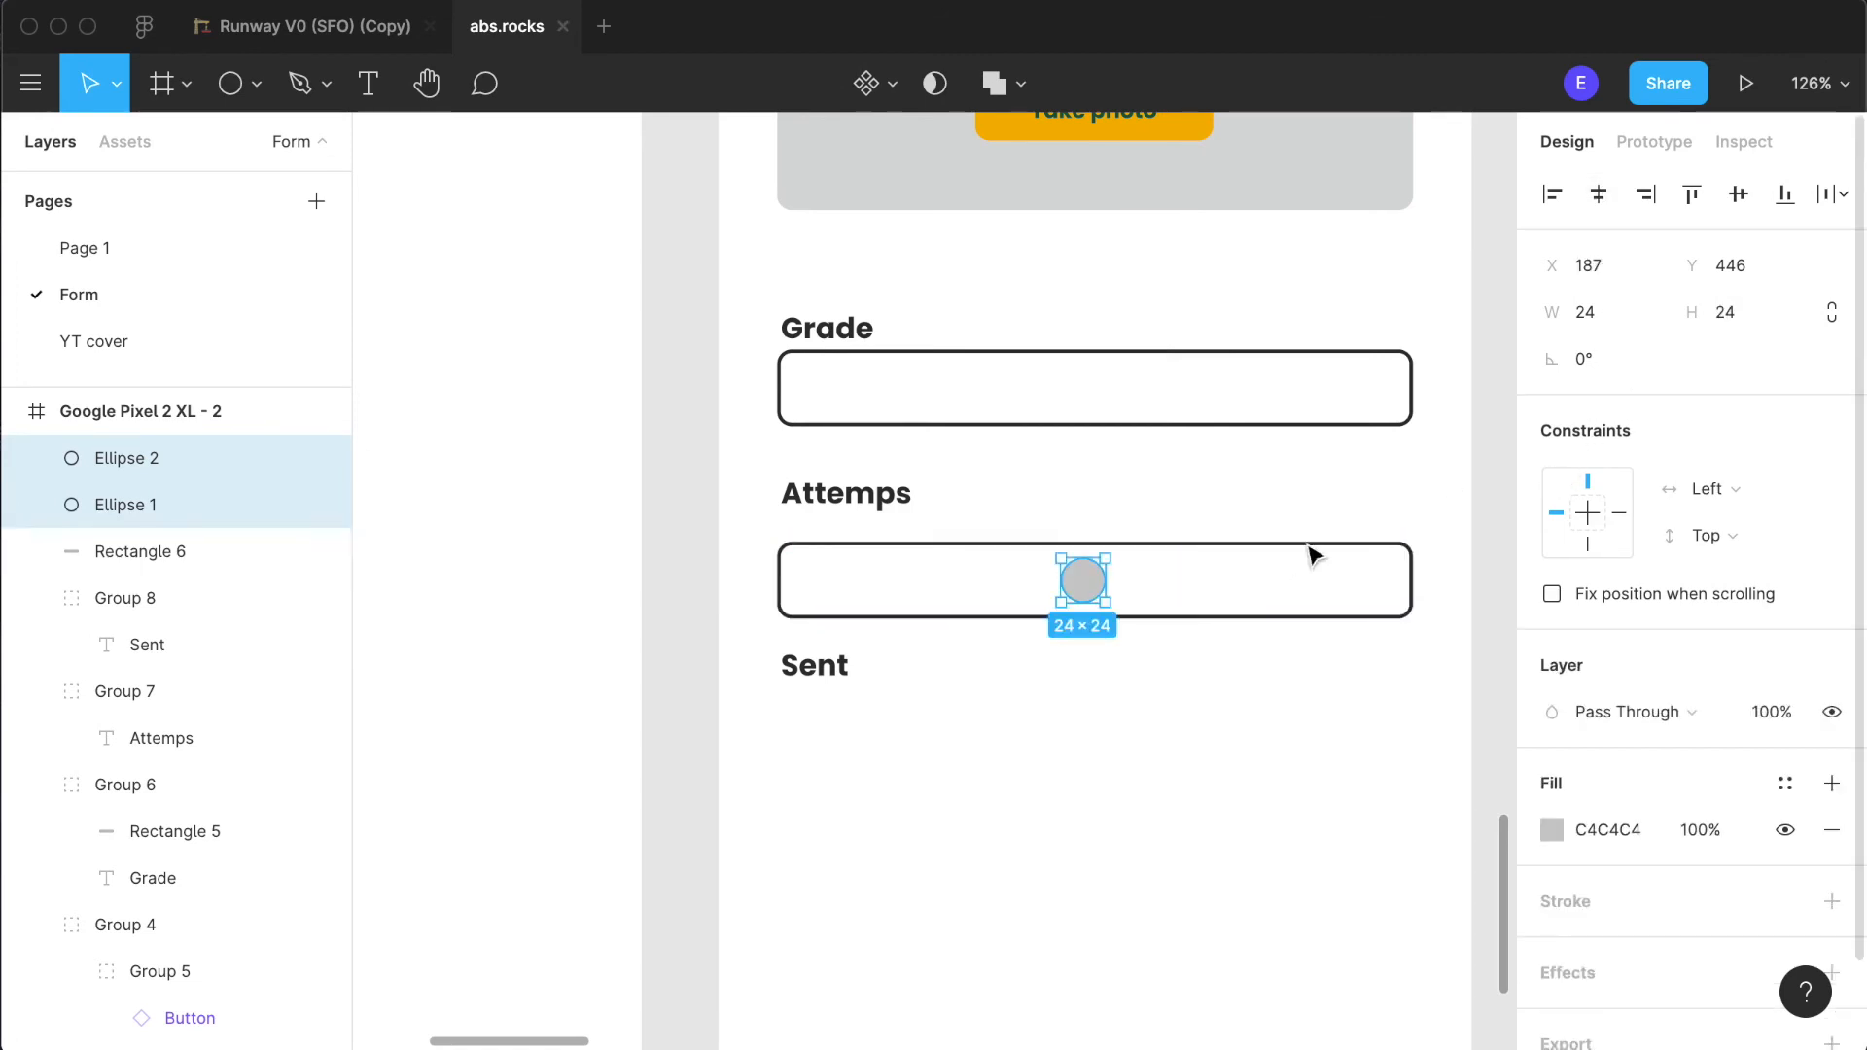
left_click(1178, 651)
- Nudge one circle right to about X 255, spacing it against the edges of the outlined rectangle
left_click(1080, 581)
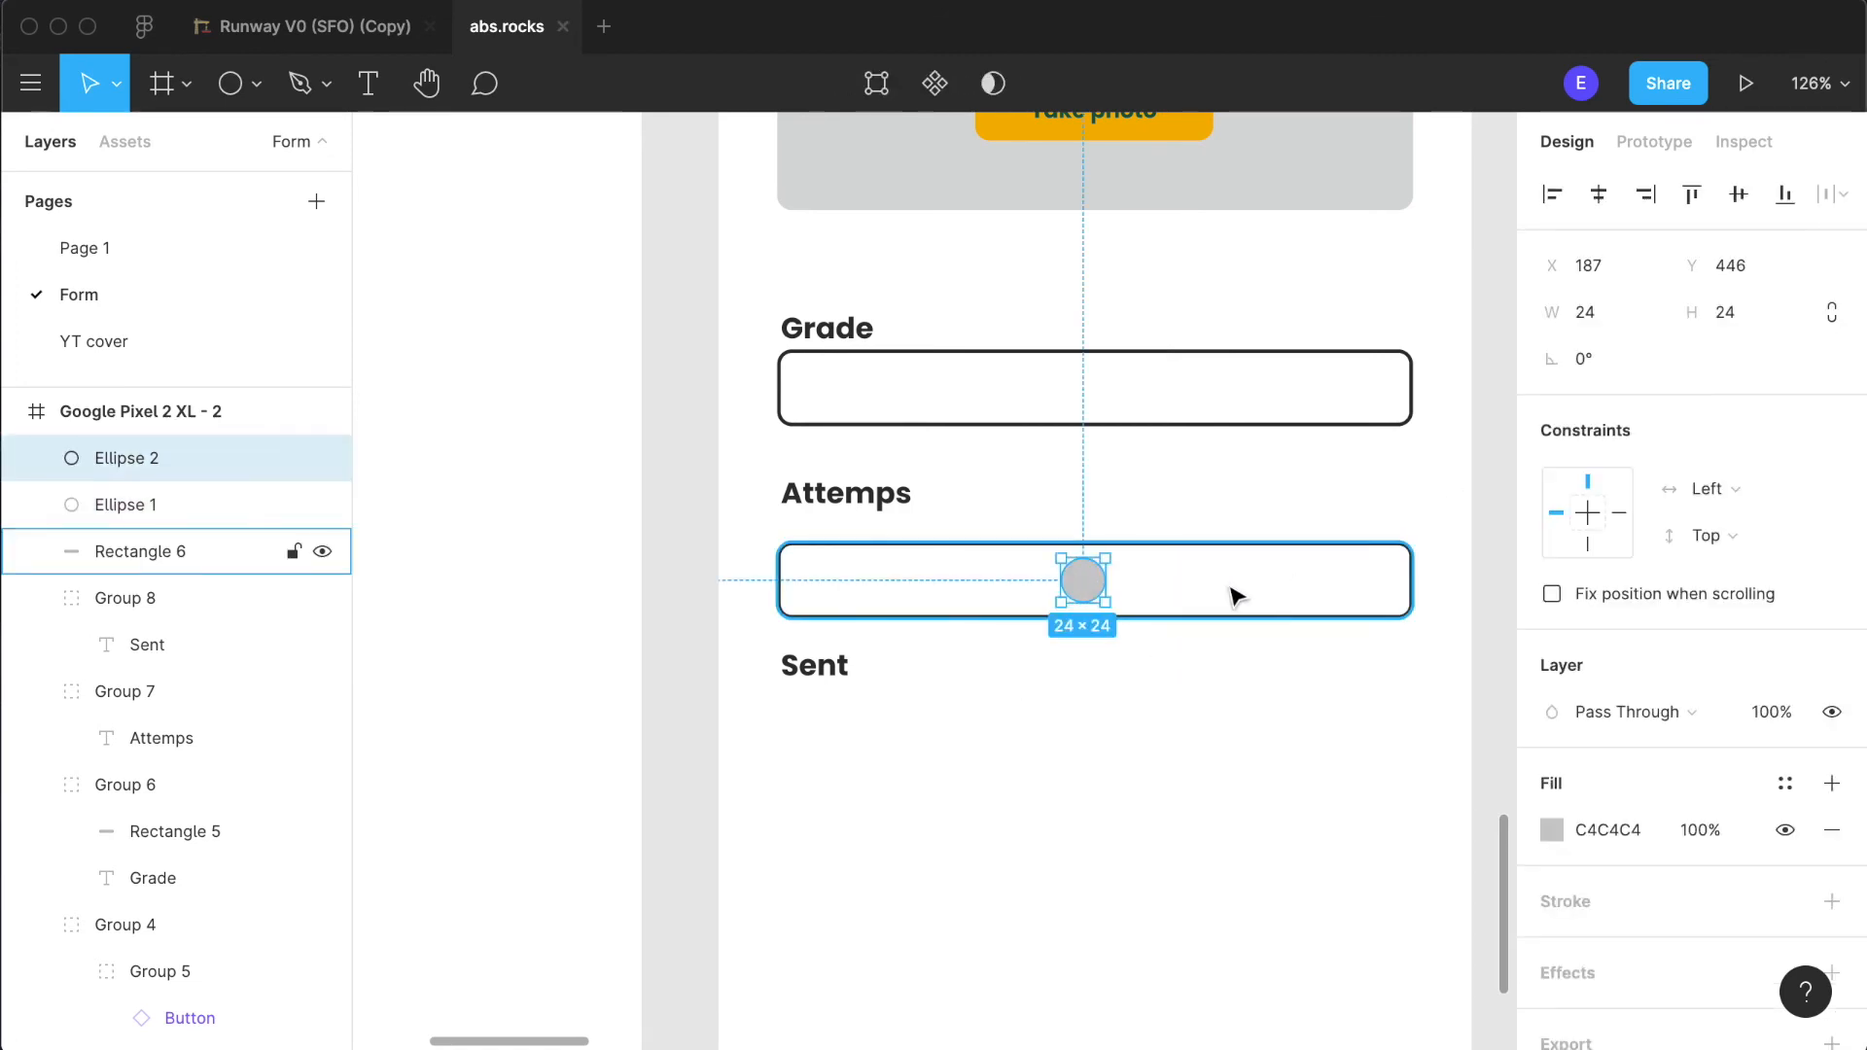
key("alt")
key("alt+Right")
key("alt+Right")
key("alt+Right")
key("alt+Right")
key("alt+Right")
key("alt+Right")
key("alt+Right")
key("alt+Right")
key("alt+Right")
key("alt+Right")
key("alt+Right")
key("alt+Right")
key("alt+Right")
key("alt+Right")
key("alt+Right")
key("alt+Right")
key("alt+Right")
key("alt+Right")
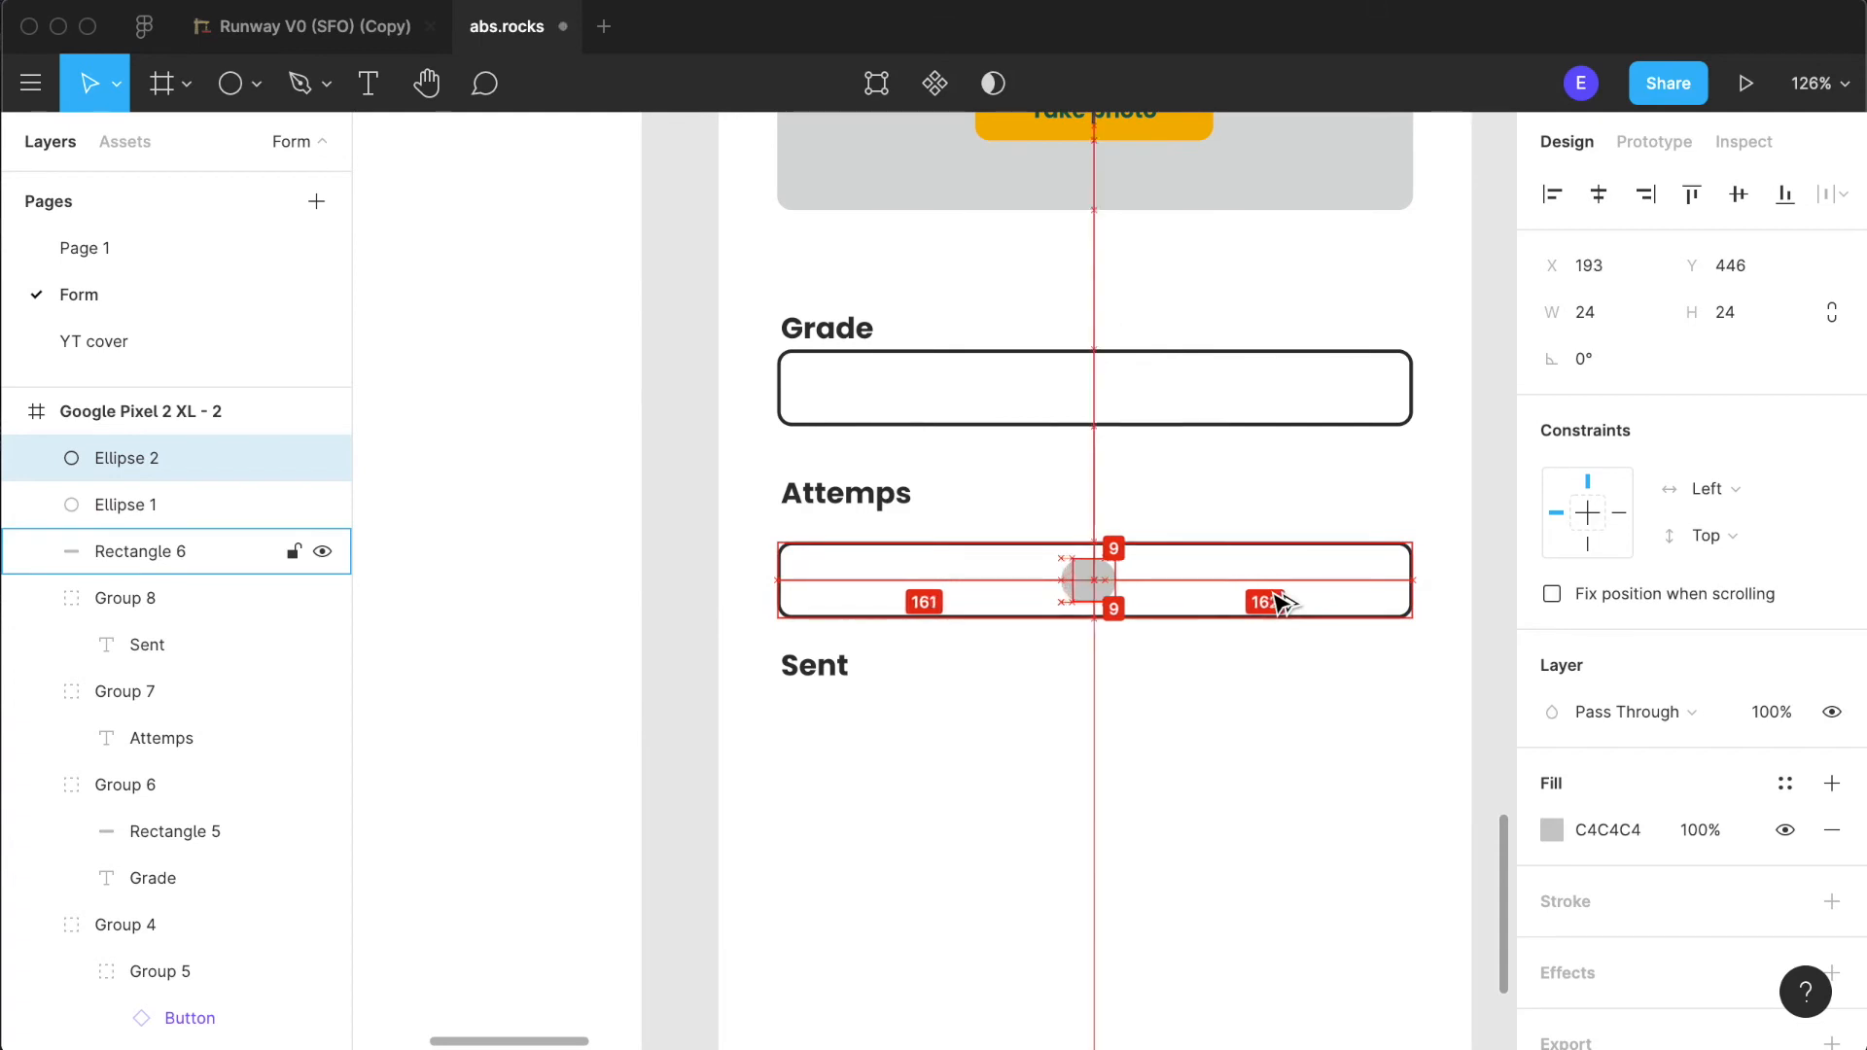
key("alt+Right")
key("alt+Right")
key("alt+Right")
key("alt+Right")
key("alt+Right")
key("alt+Right")
key("alt+Right")
key("alt+Right")
key("alt+Right")
key("alt+Right")
key("alt+Right")
key("alt+Right")
key("alt+Right")
key("alt+Right")
key("alt+Right")
key("alt+Right")
key("alt+Right")
key("alt+Right")
key("alt+Right")
key("alt+Right")
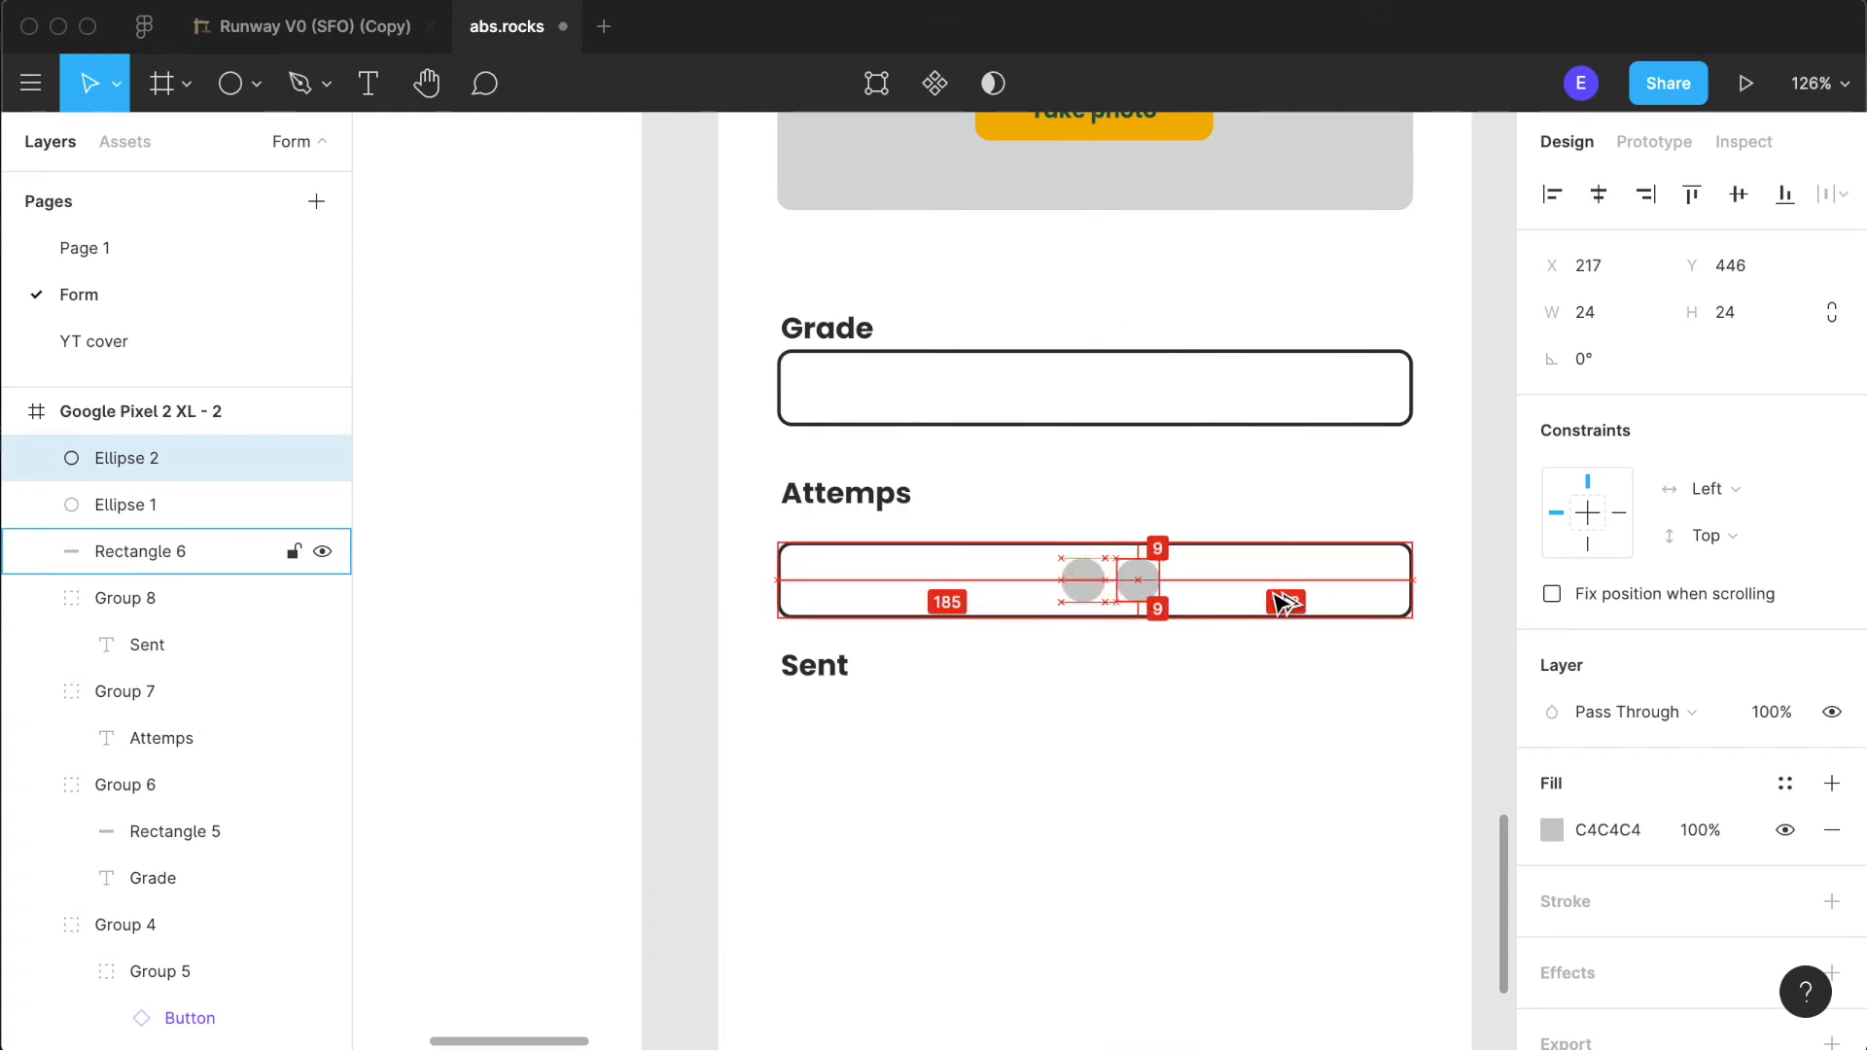
key("alt+Right")
key("alt+Right")
key("alt+Right")
key("alt+Right")
key("alt+Right")
key("alt+Right")
key("alt+Right")
key("alt+Right")
key("alt+Right")
key("alt+Right")
key("alt+Right")
key("alt+Right")
key("alt+Right")
key("alt+Right")
key("alt+Right")
key("alt+Right")
key("alt+Right")
key("alt+Right")
key("alt+Right")
key("alt+Right")
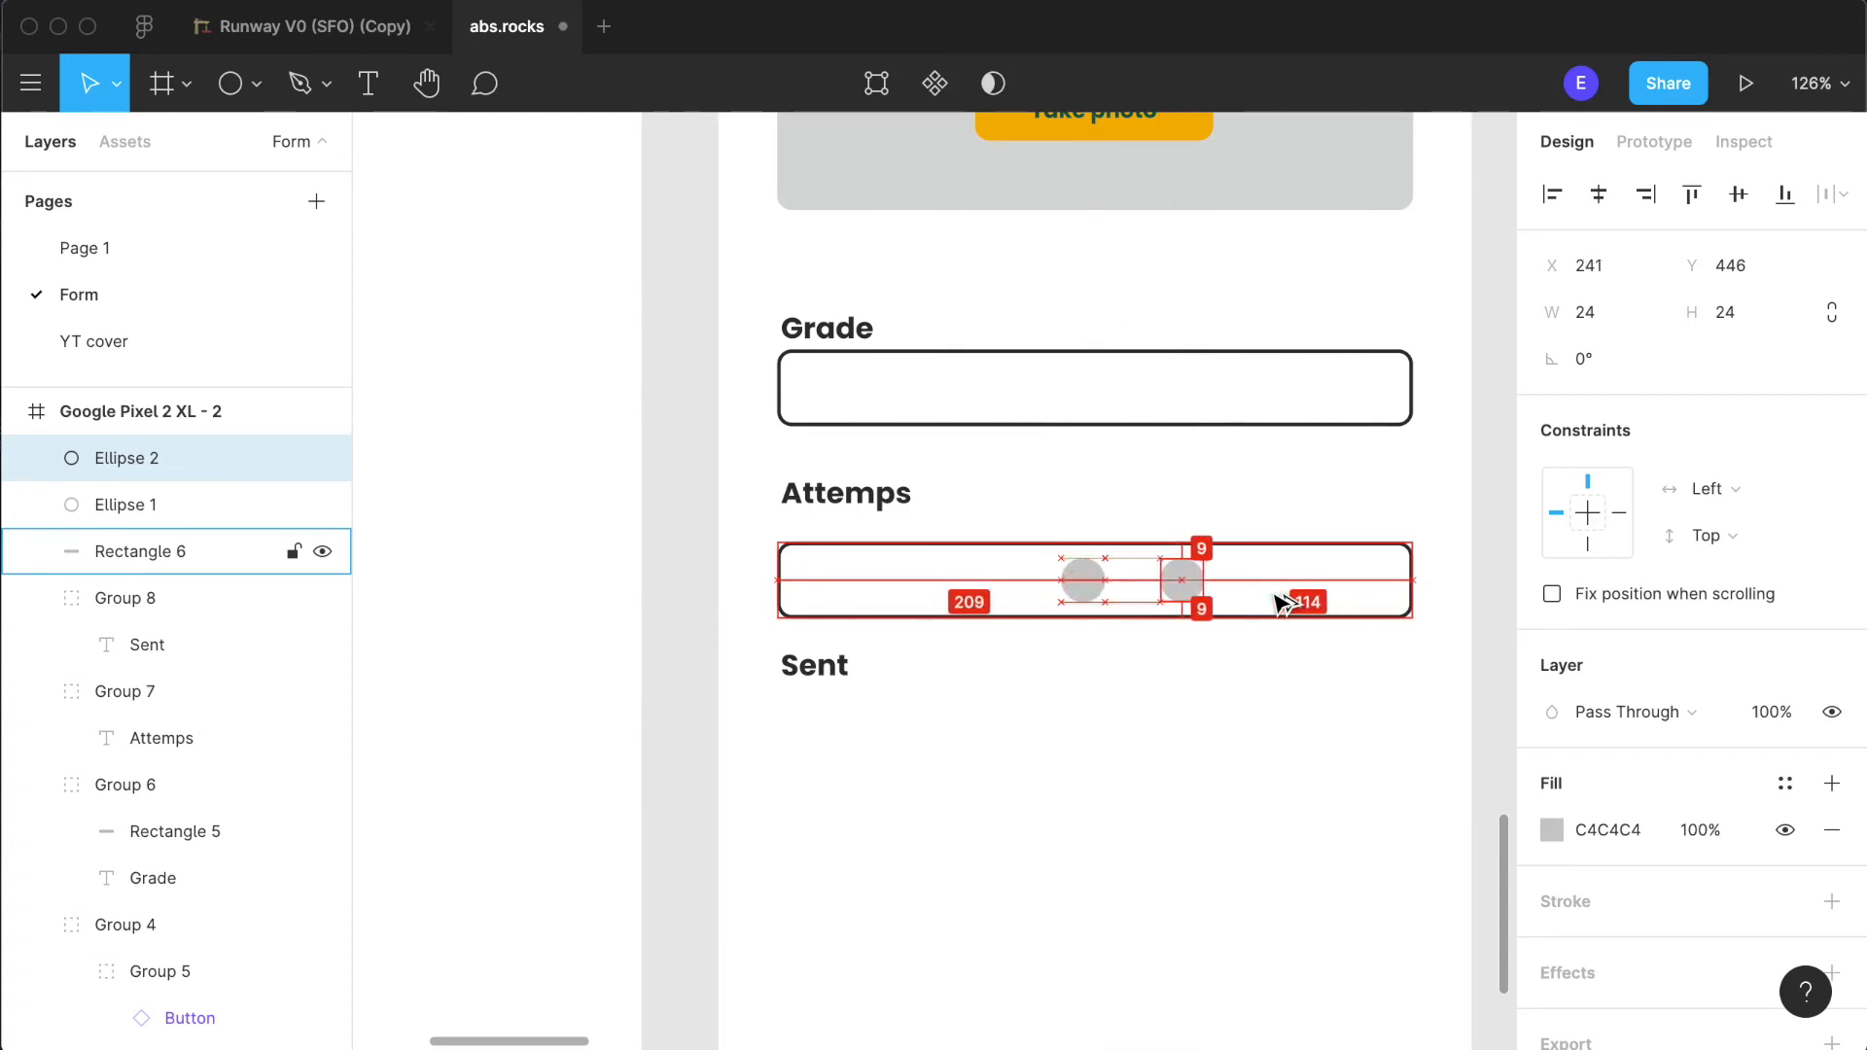
key("alt+Right")
key("alt+Right")
key("alt+Right")
key("alt+Right")
key("alt+Right")
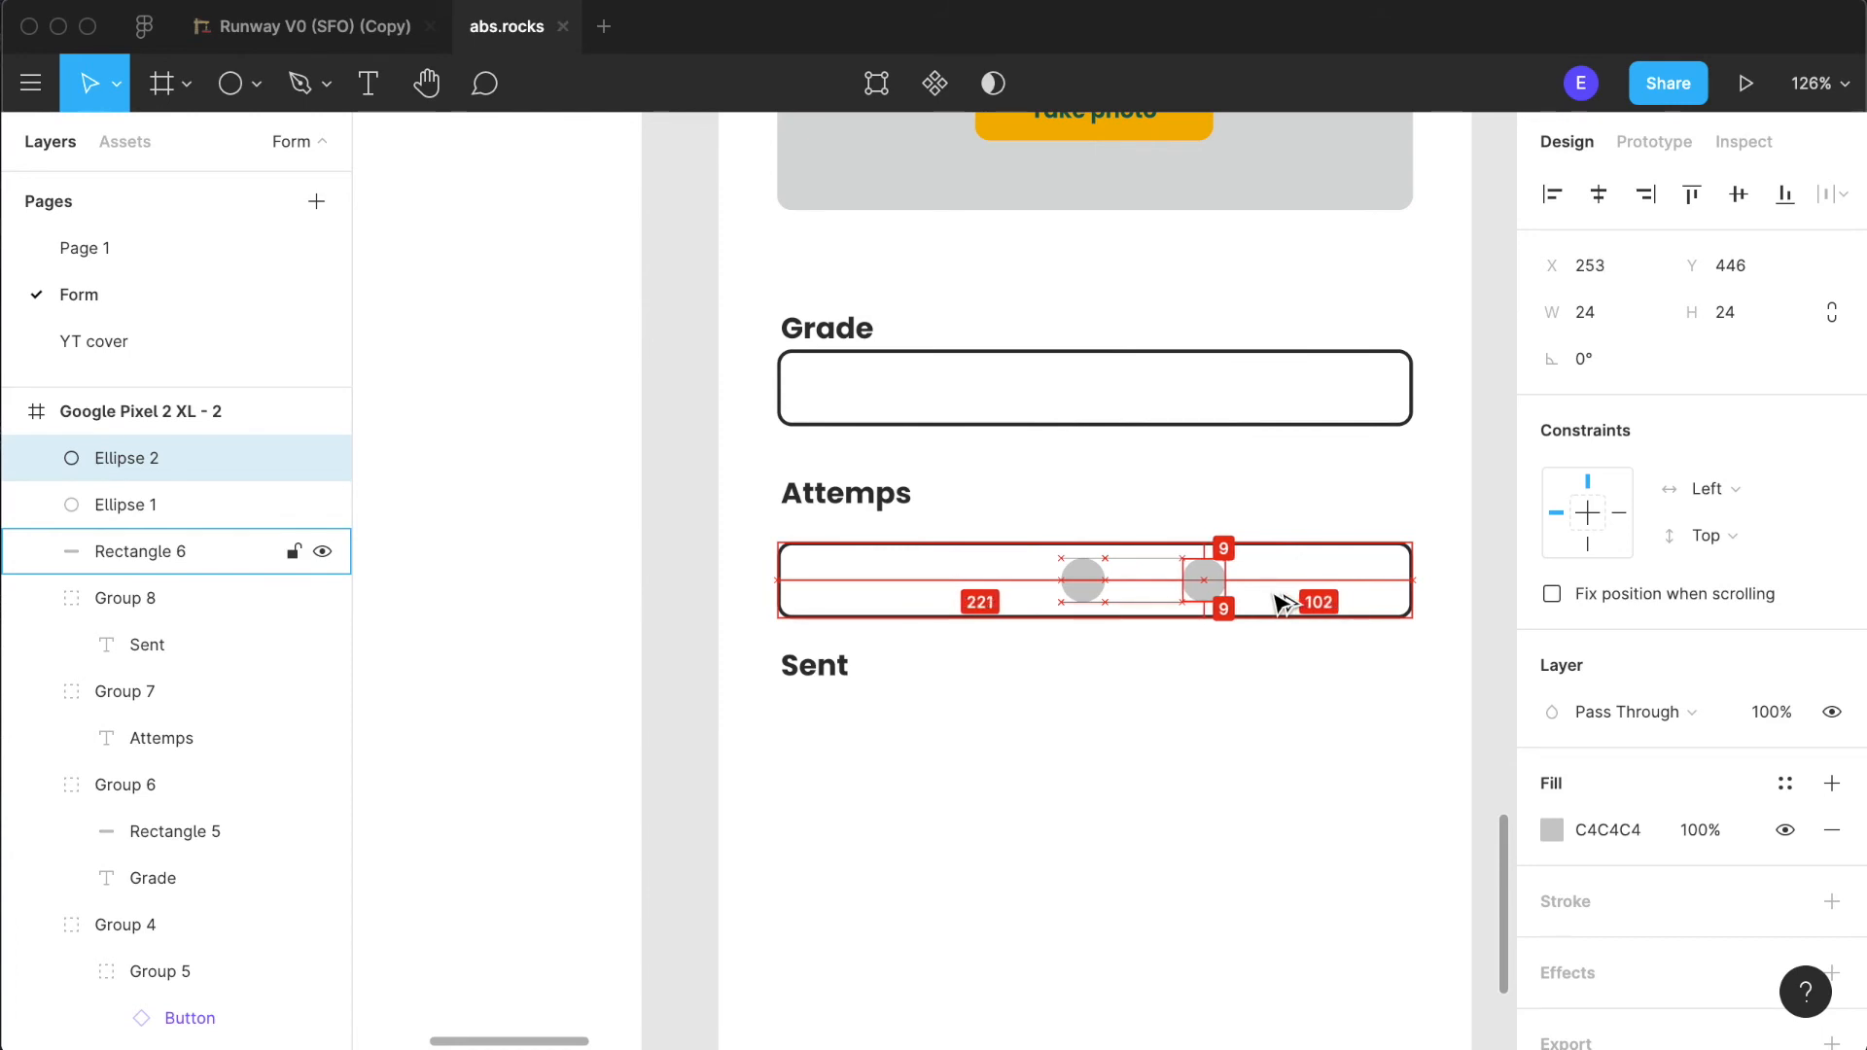
- Nudge the other circle left to X 132, mirroring the right circle within the outlined rectangle
left_click(1082, 583)
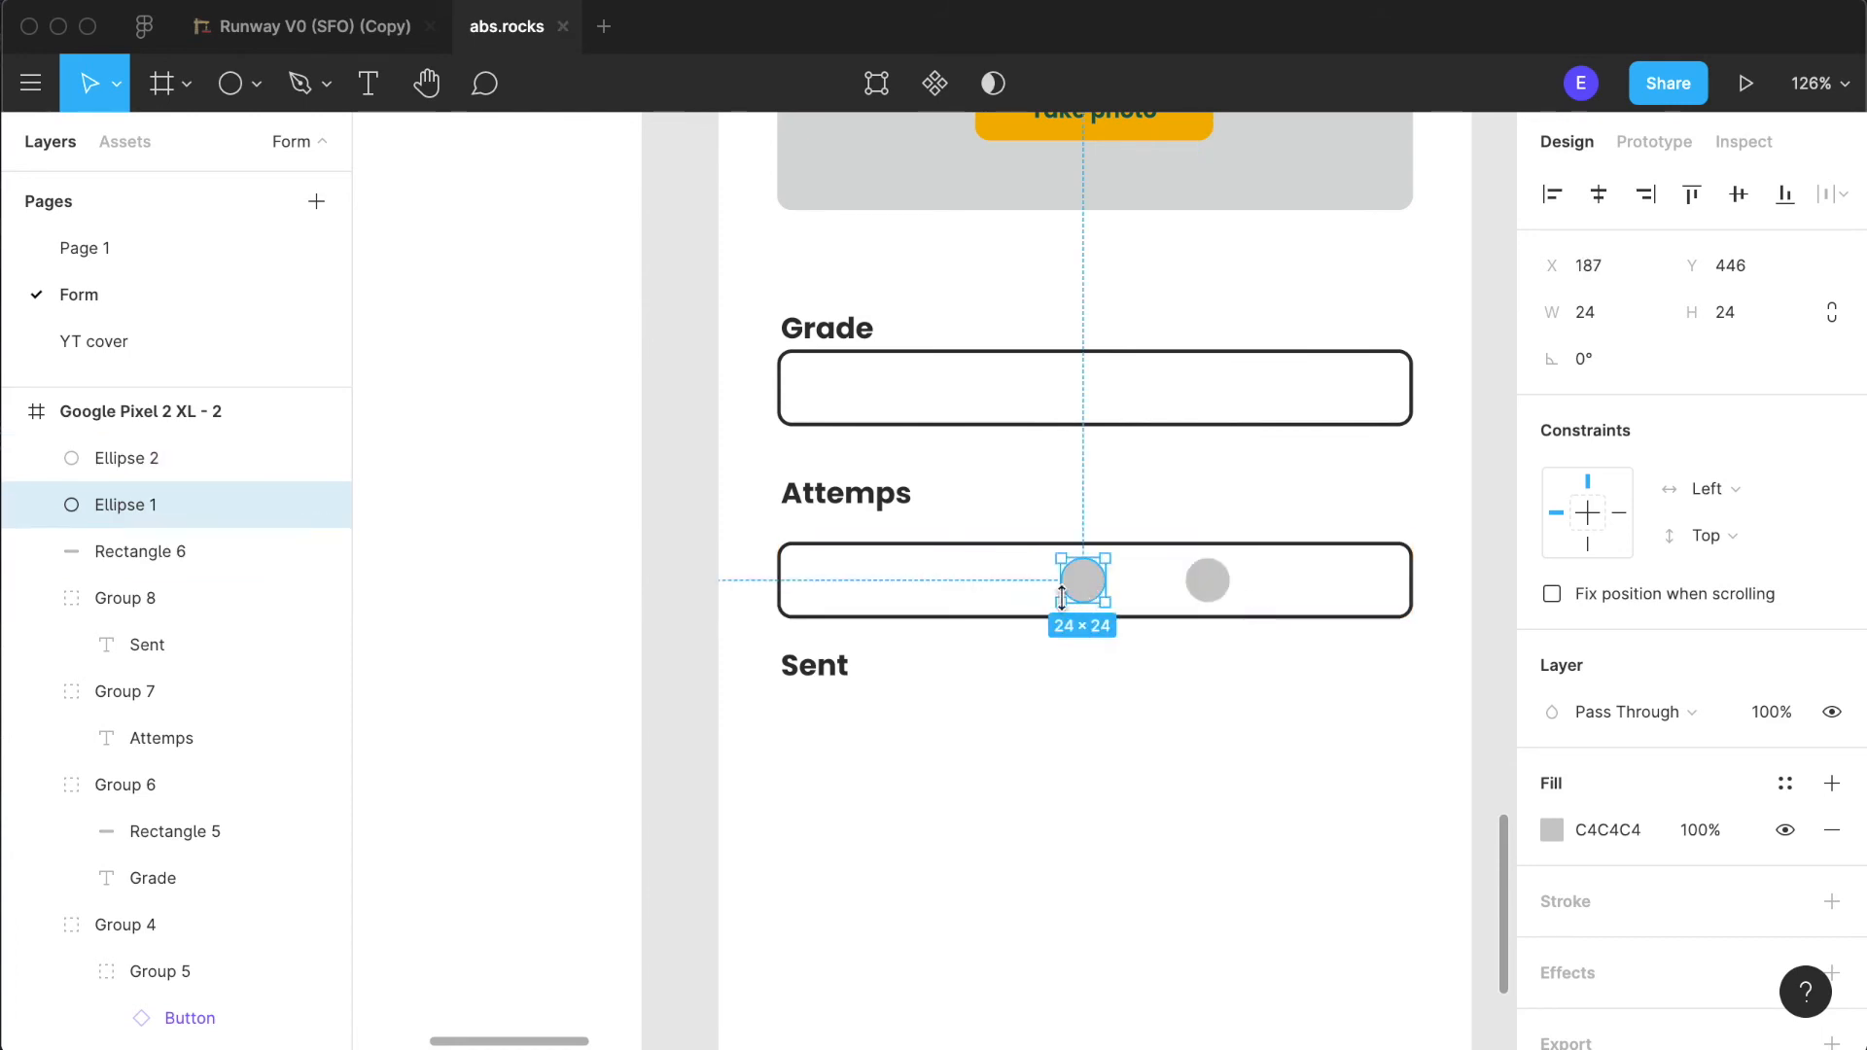
key("alt+Left")
key("alt+Left")
key("alt+Left")
key("alt+Left")
key("alt+Left")
key("alt+Left")
key("alt+Left")
key("alt+Left")
key("alt+Left")
key("alt+Left")
key("alt+Left")
key("alt+Left")
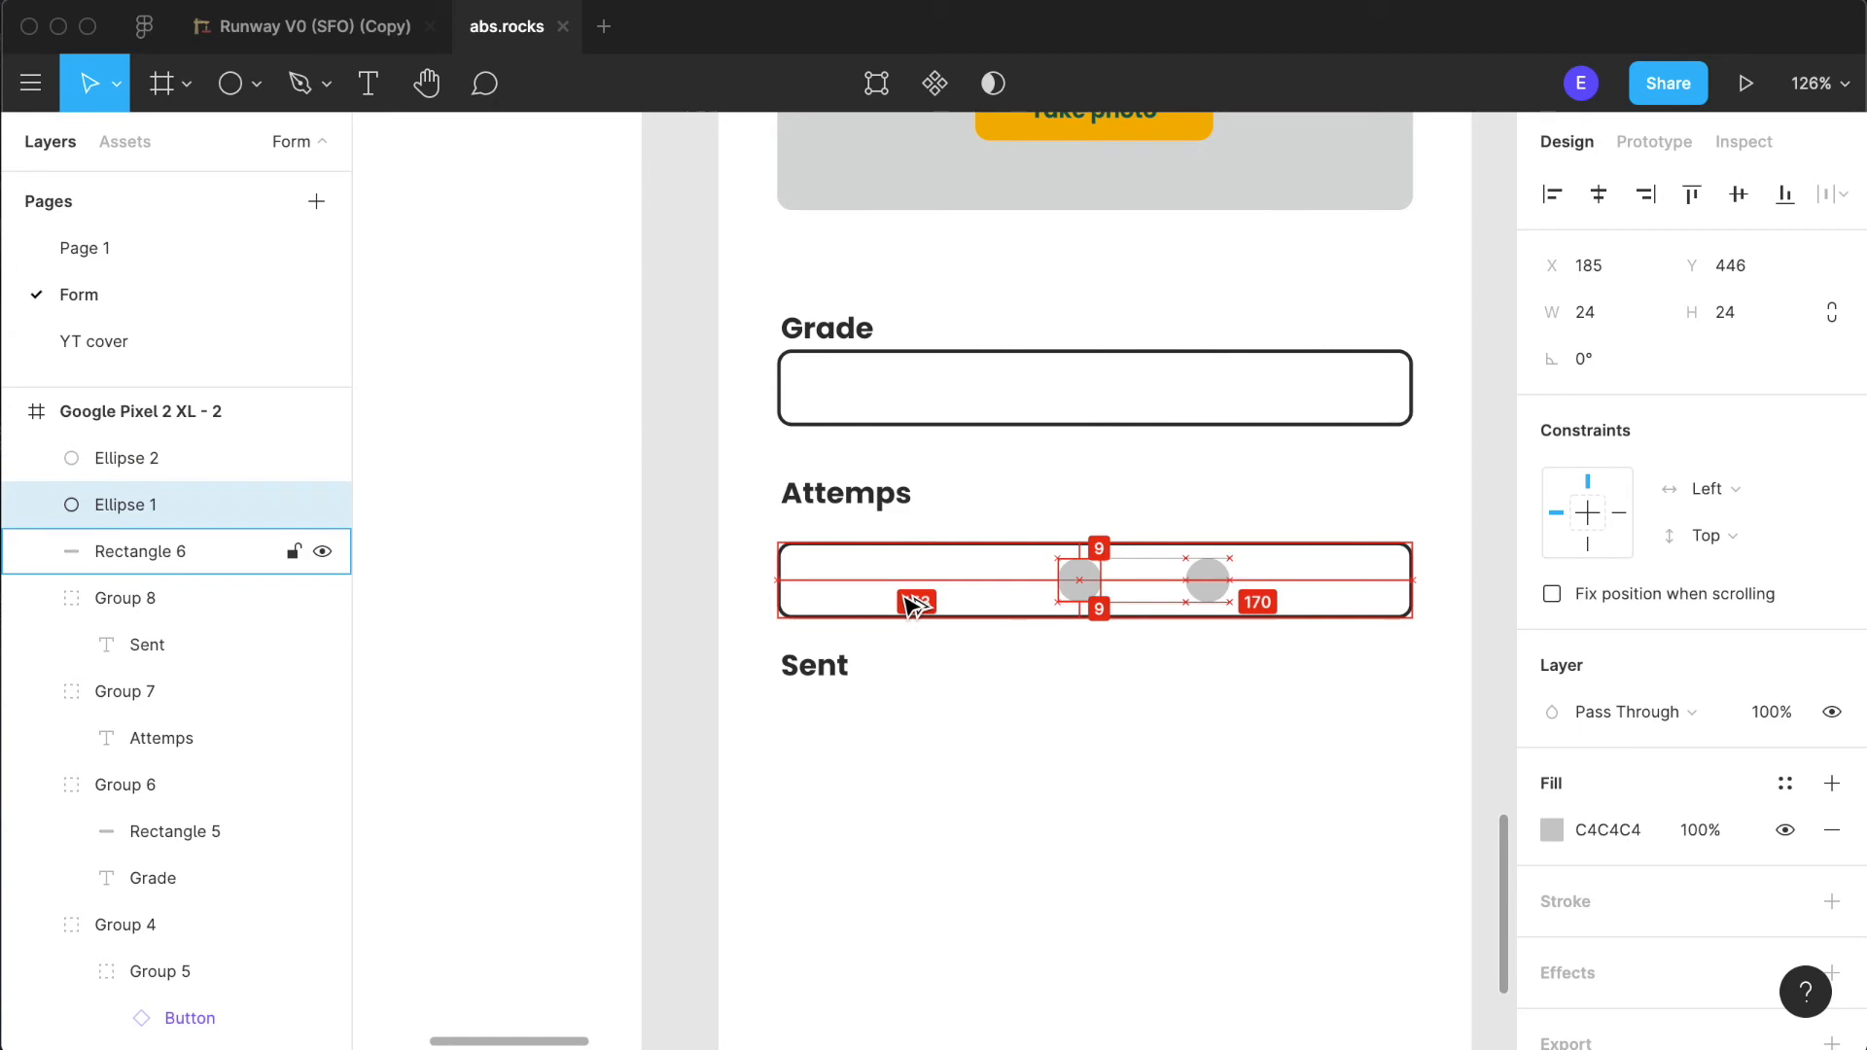
key("alt+Left")
key("alt+Left")
key("alt+Left")
key("alt+Left")
key("alt+Left")
key("alt+Left")
key("alt+Left")
key("alt+Left")
key("alt+Left")
key("alt+Left")
key("alt+Left")
key("alt+Left")
key("alt+Left")
key("alt+Left")
key("alt+Left")
key("alt+Left")
key("alt+Left")
key("alt+Left")
key("alt+Left")
key("alt+Left")
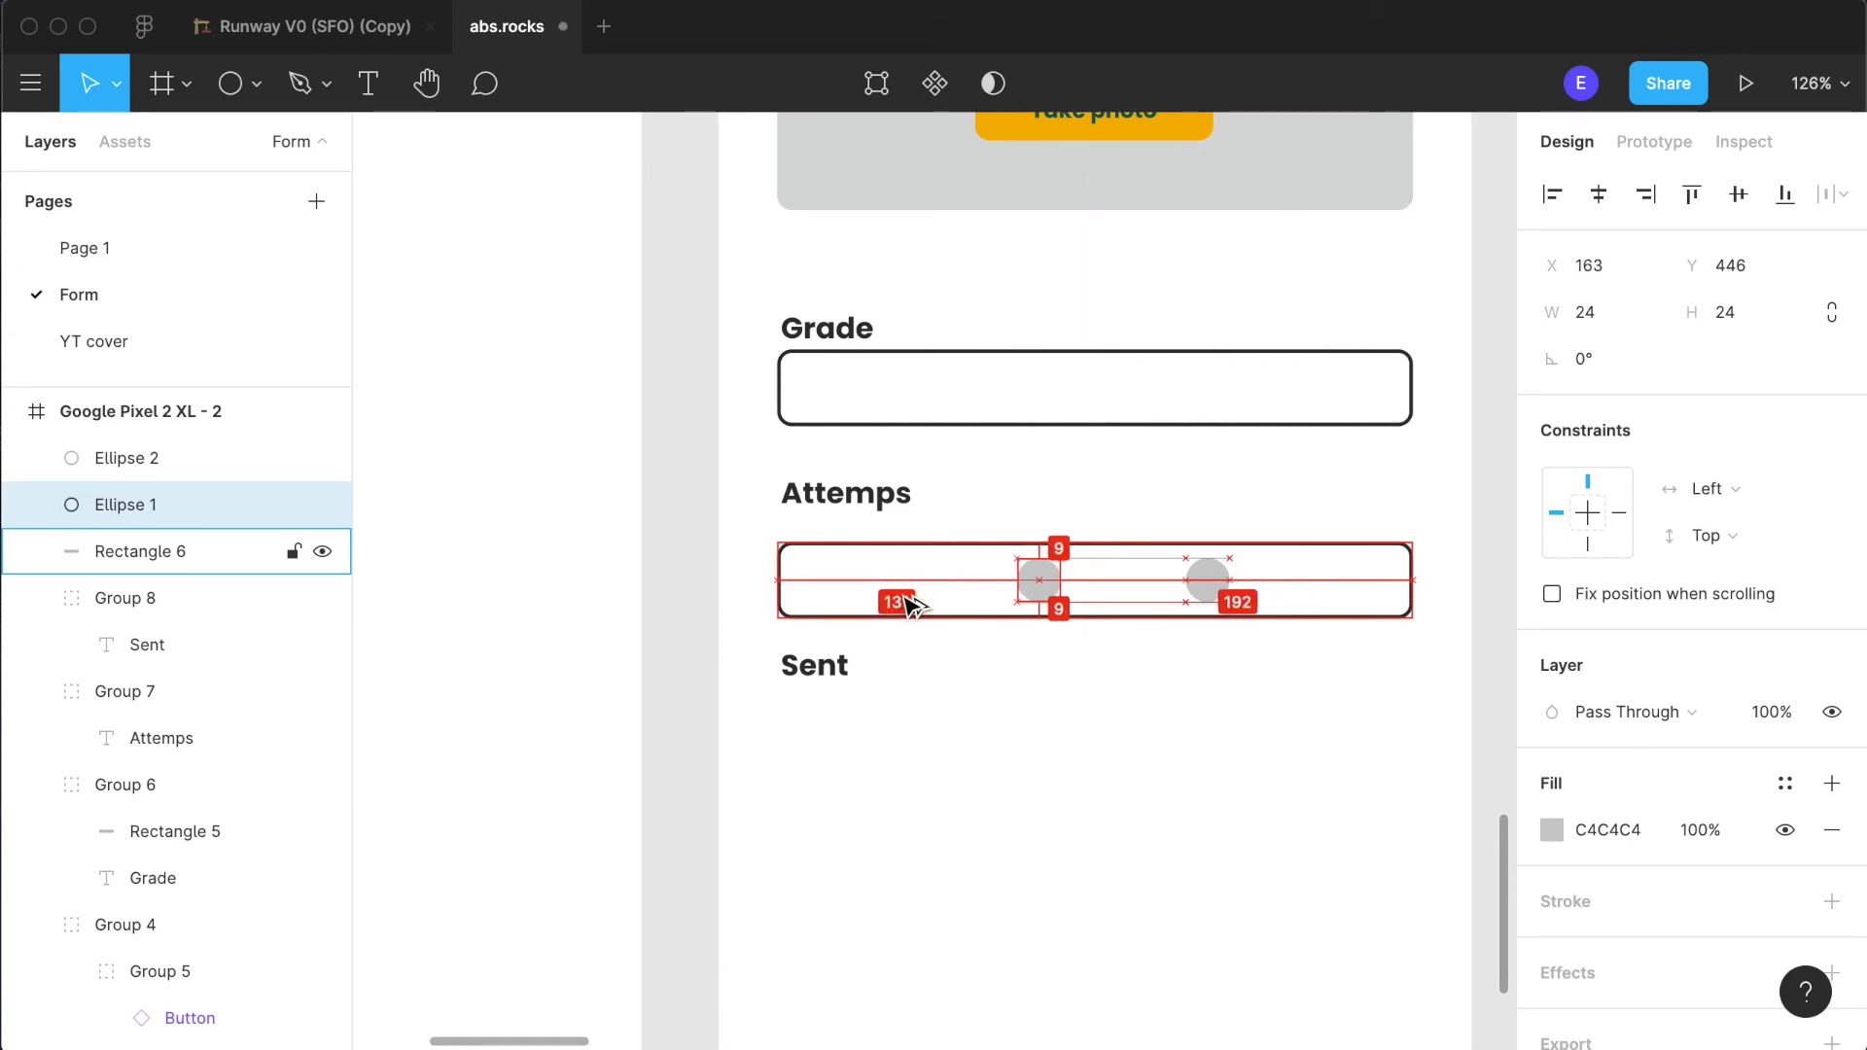
key("alt+Left")
key("alt+Left")
key("alt+Left")
key("alt+Left")
key("alt+Left")
key("alt+Left")
key("alt+Left")
key("alt+Left")
key("alt+Left")
key("alt+Left")
key("alt+Left")
key("alt+Left")
key("alt+Left")
key("alt+Left")
key("alt+Left")
key("alt+Left")
key("alt+Left")
key("alt+Left")
key("alt+Left")
key("alt+Left")
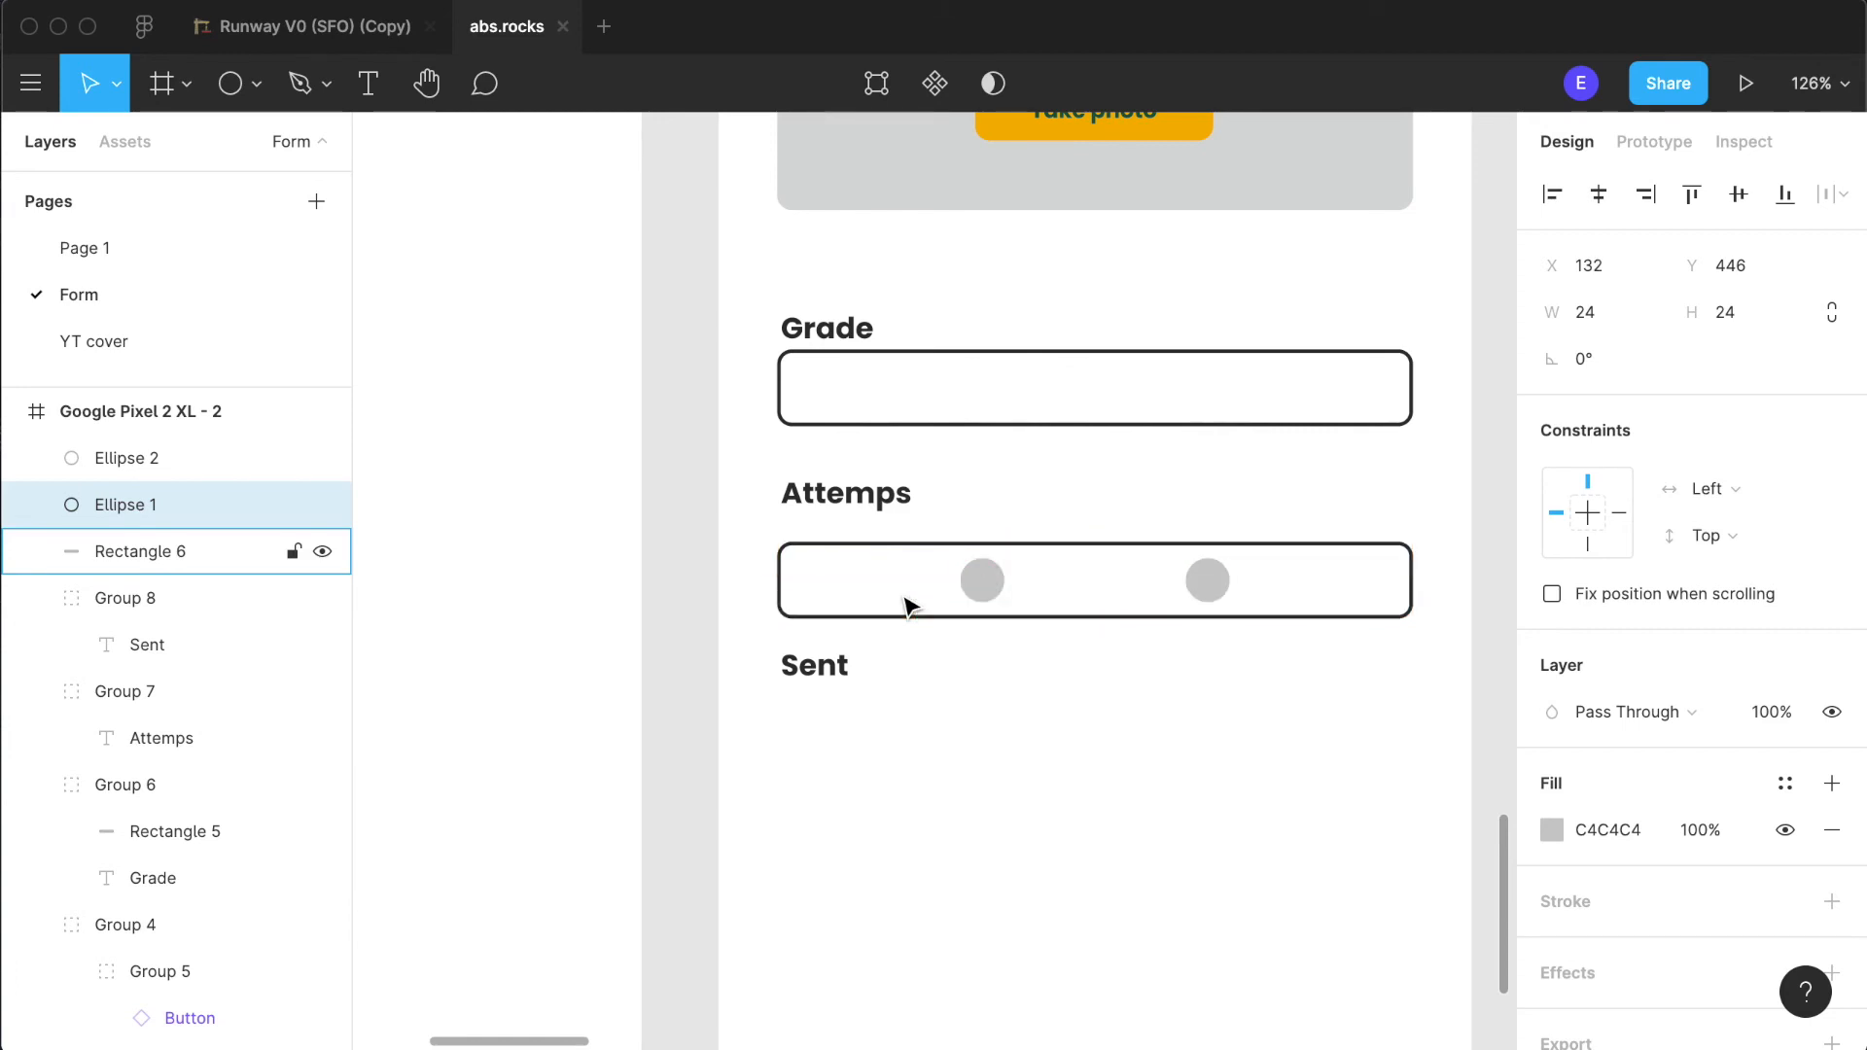
- Lock and hide the outlined guide rectangle behind the two circles
left_click(1140, 778)
left_click(1408, 575)
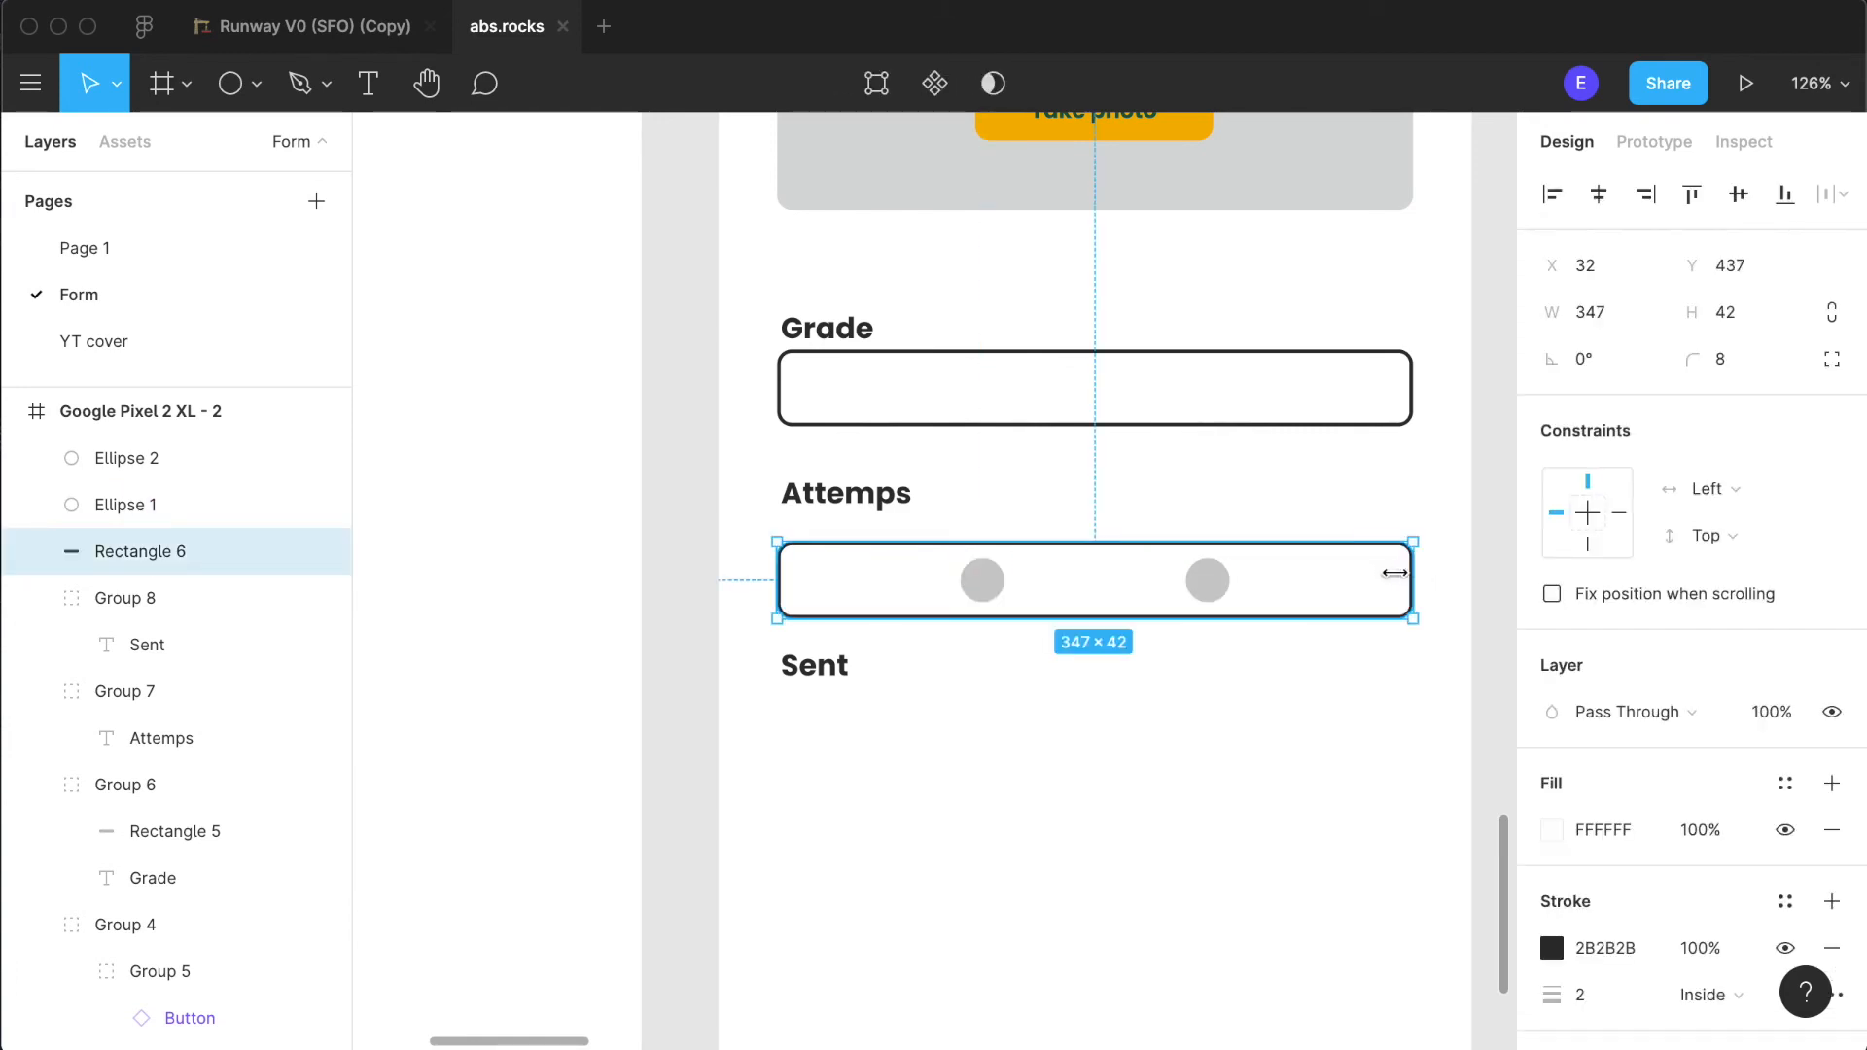
right_click(1357, 612)
key("Escape")
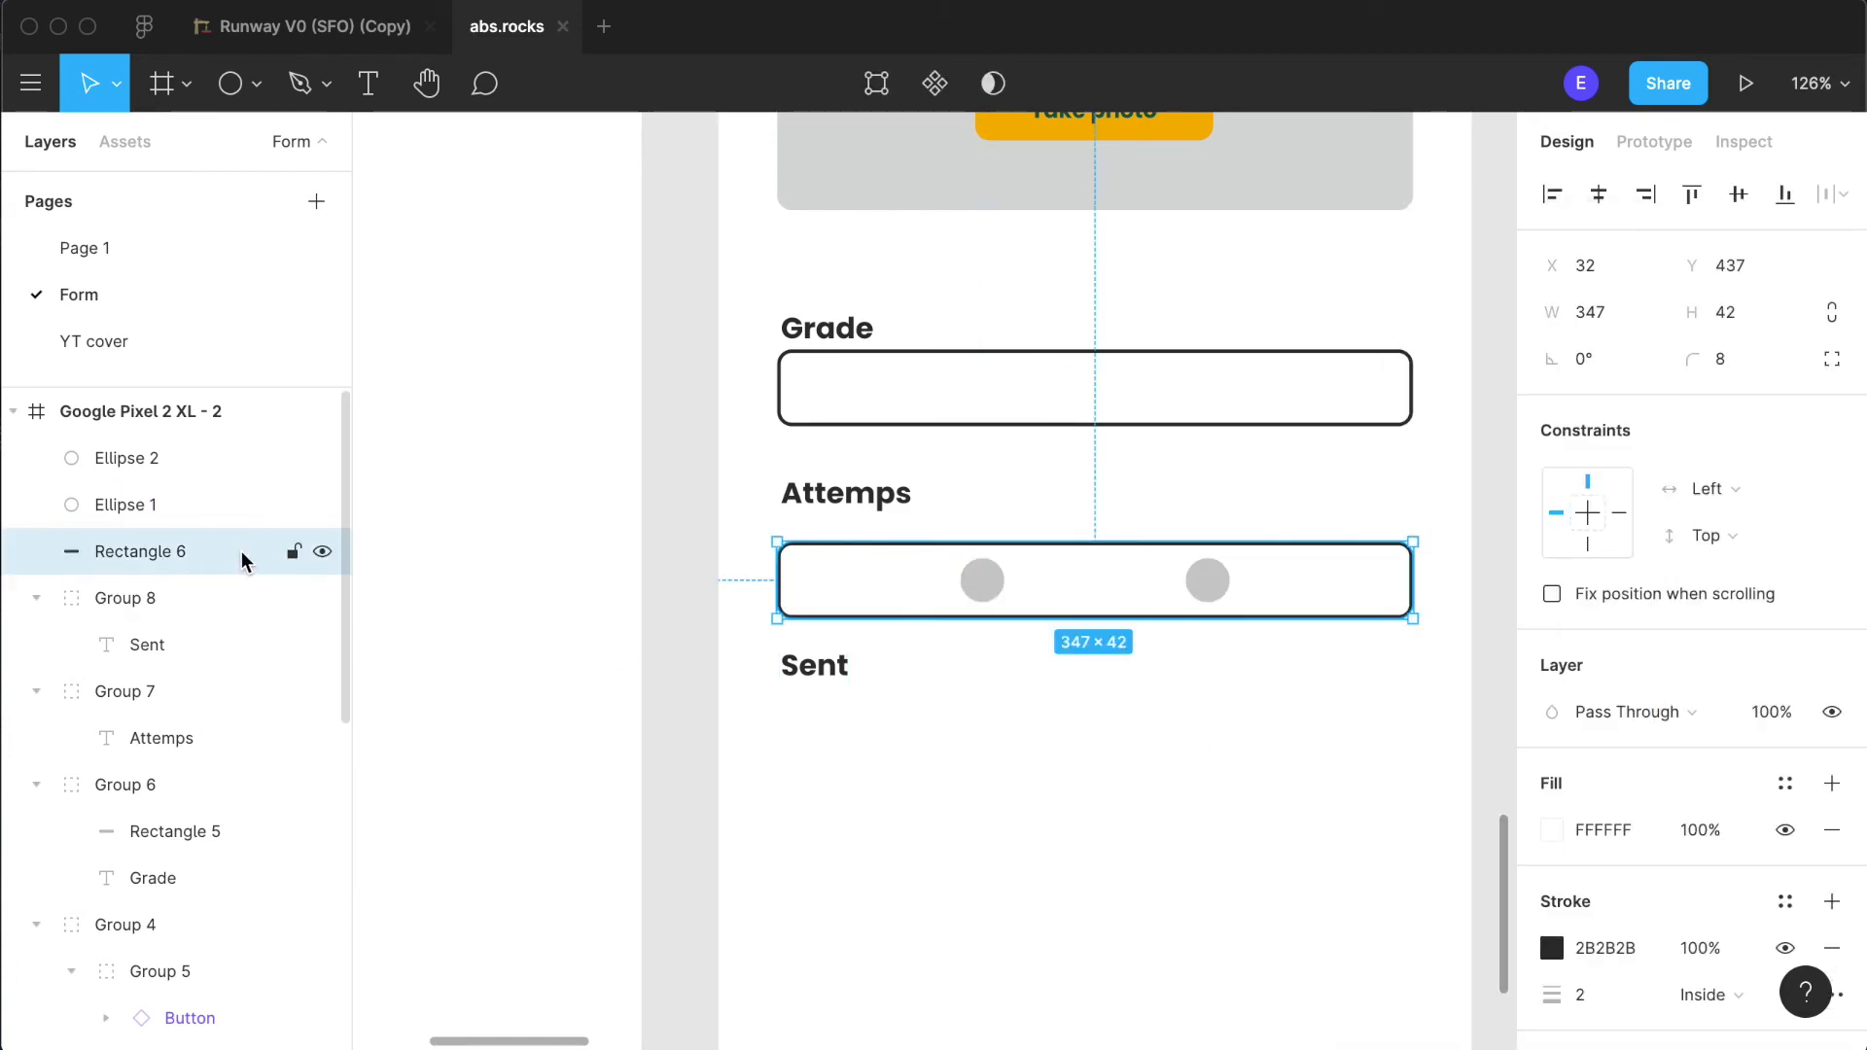
left_click(295, 557)
left_click(319, 552)
left_click(1204, 950)
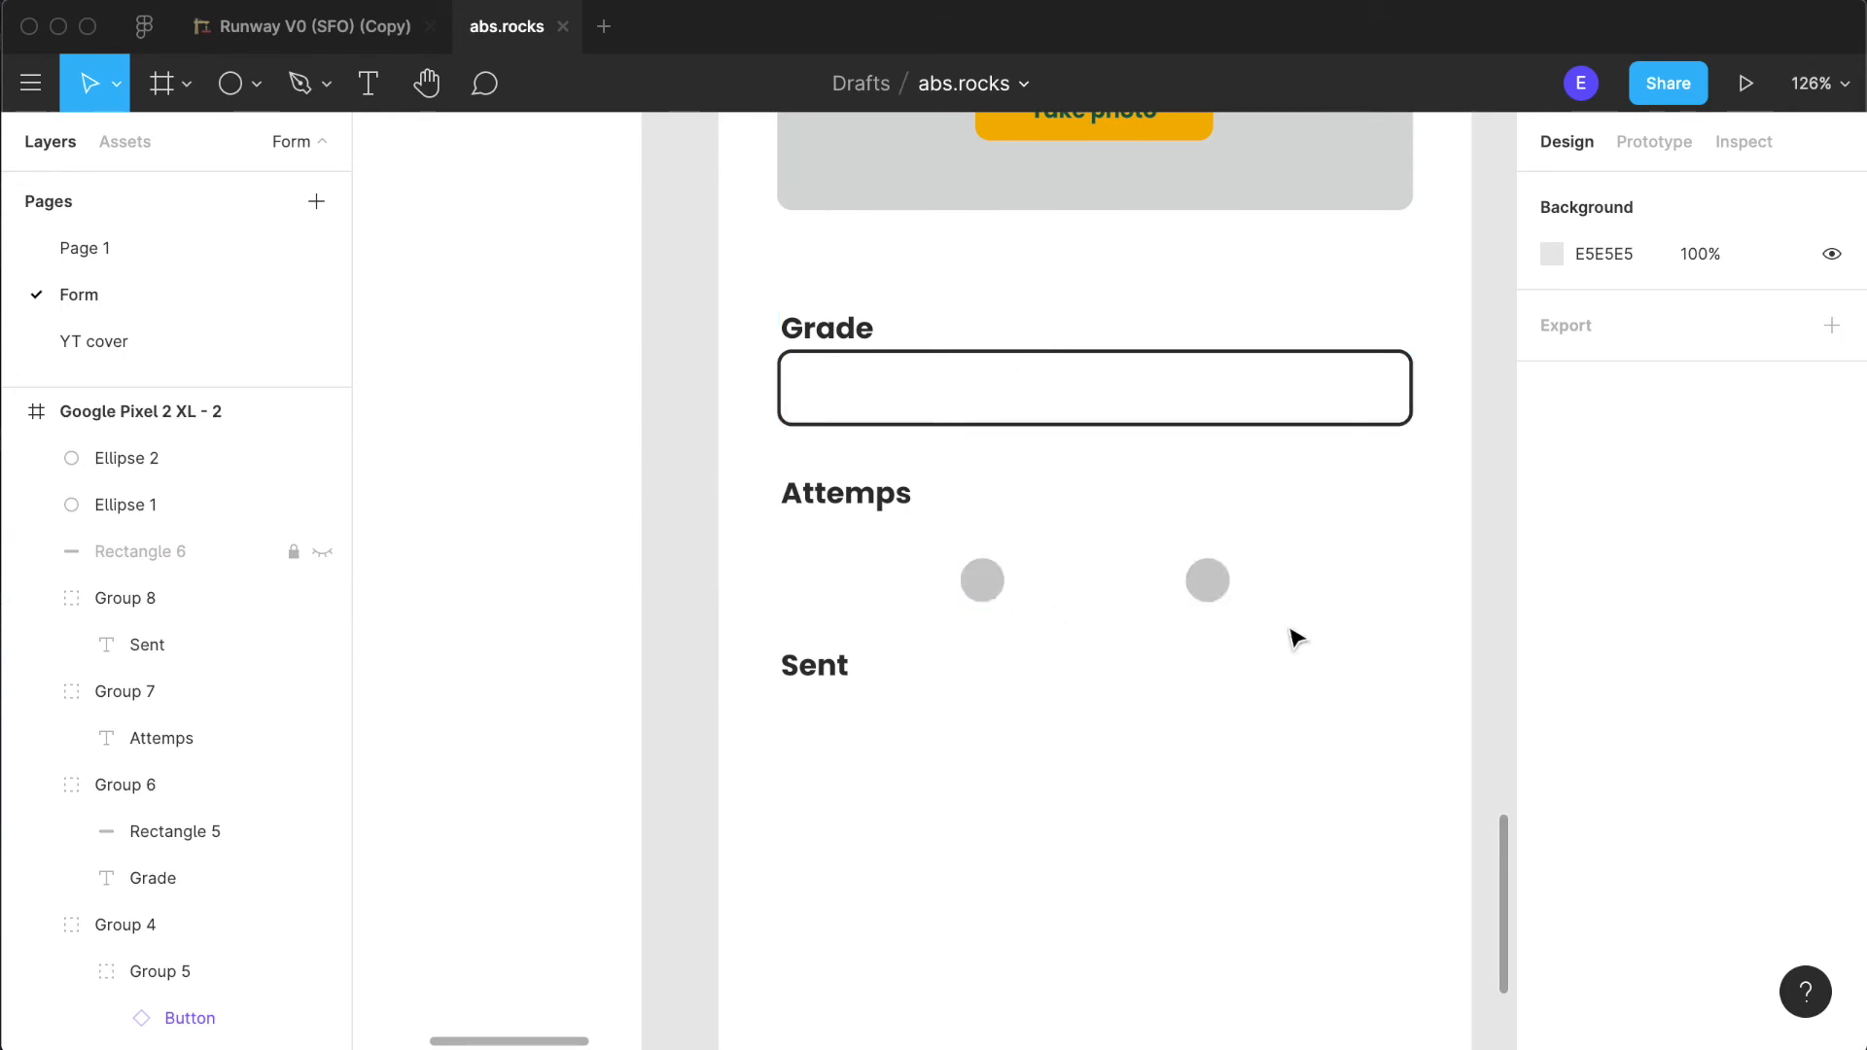
- Move the "Sent" label further down and duplicate the "Attemps" label beneath the left circle at X 113, Y 474
left_click_drag(796, 685, 795, 756)
left_click(971, 749)
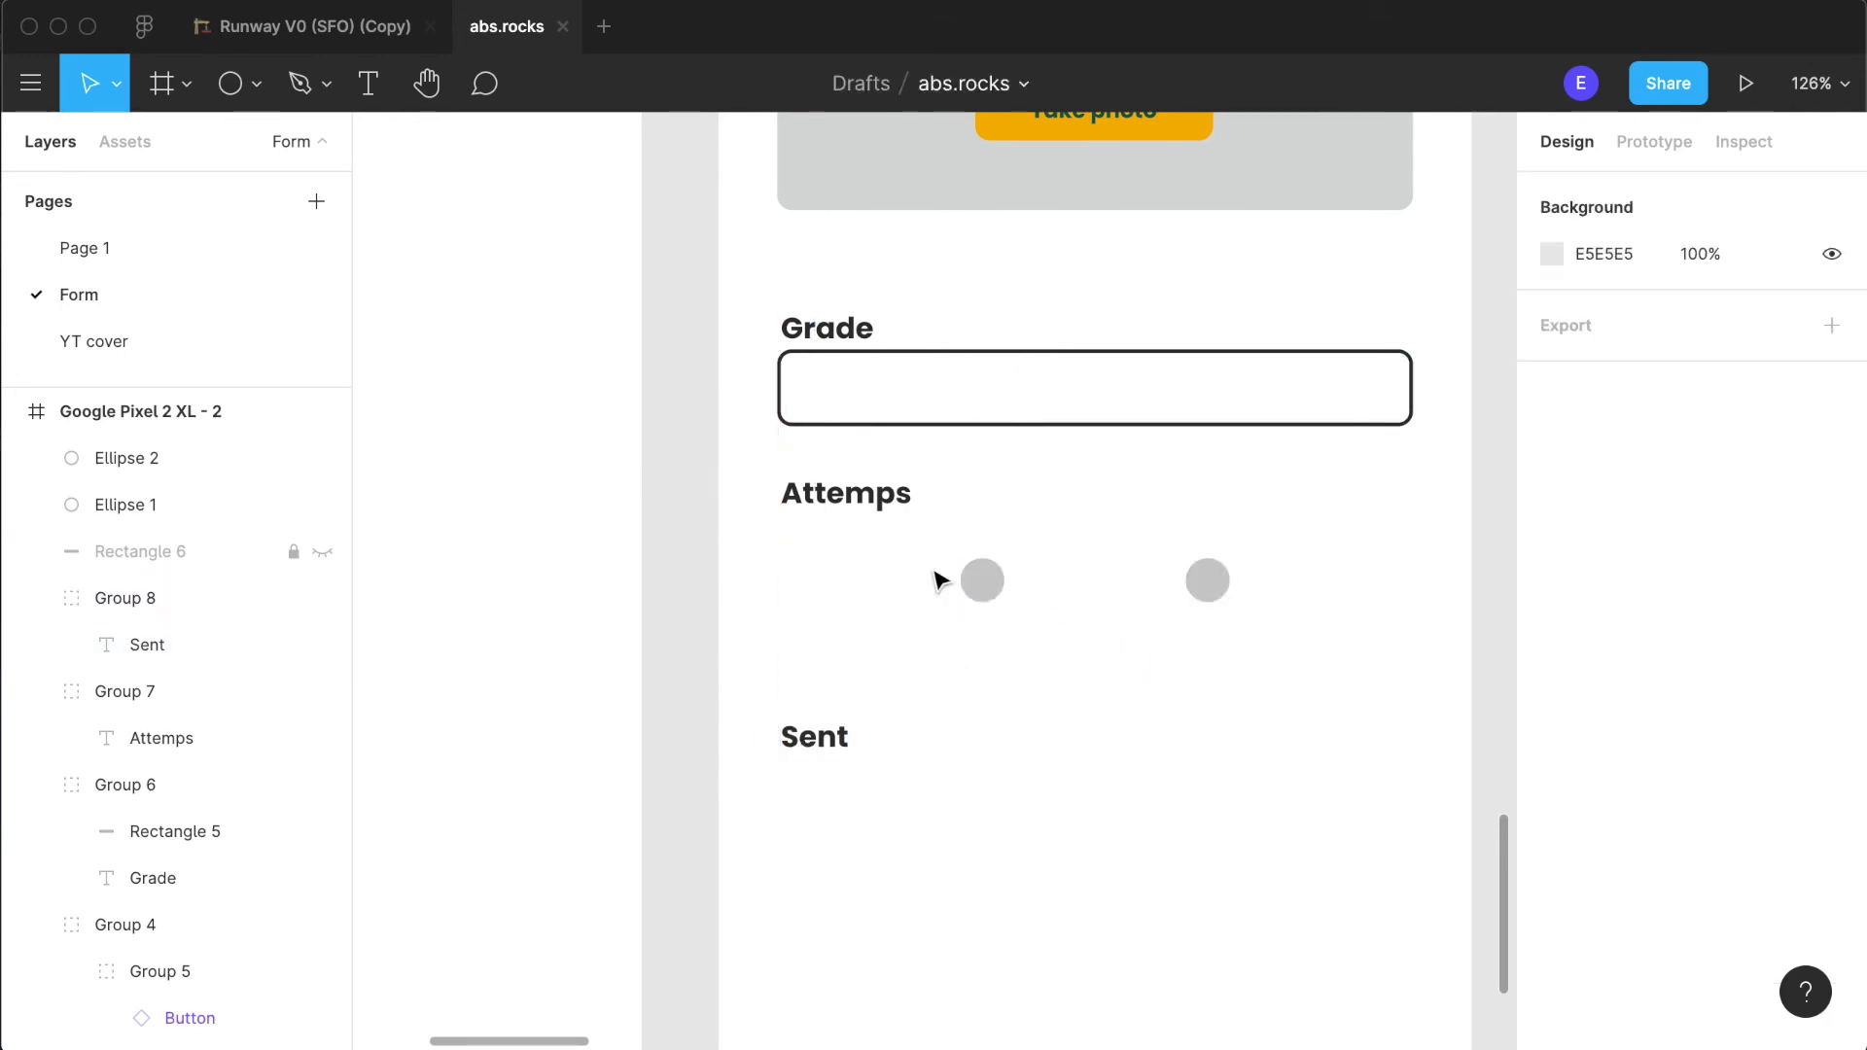
left_click(856, 500)
left_click_drag(856, 501, 1002, 642)
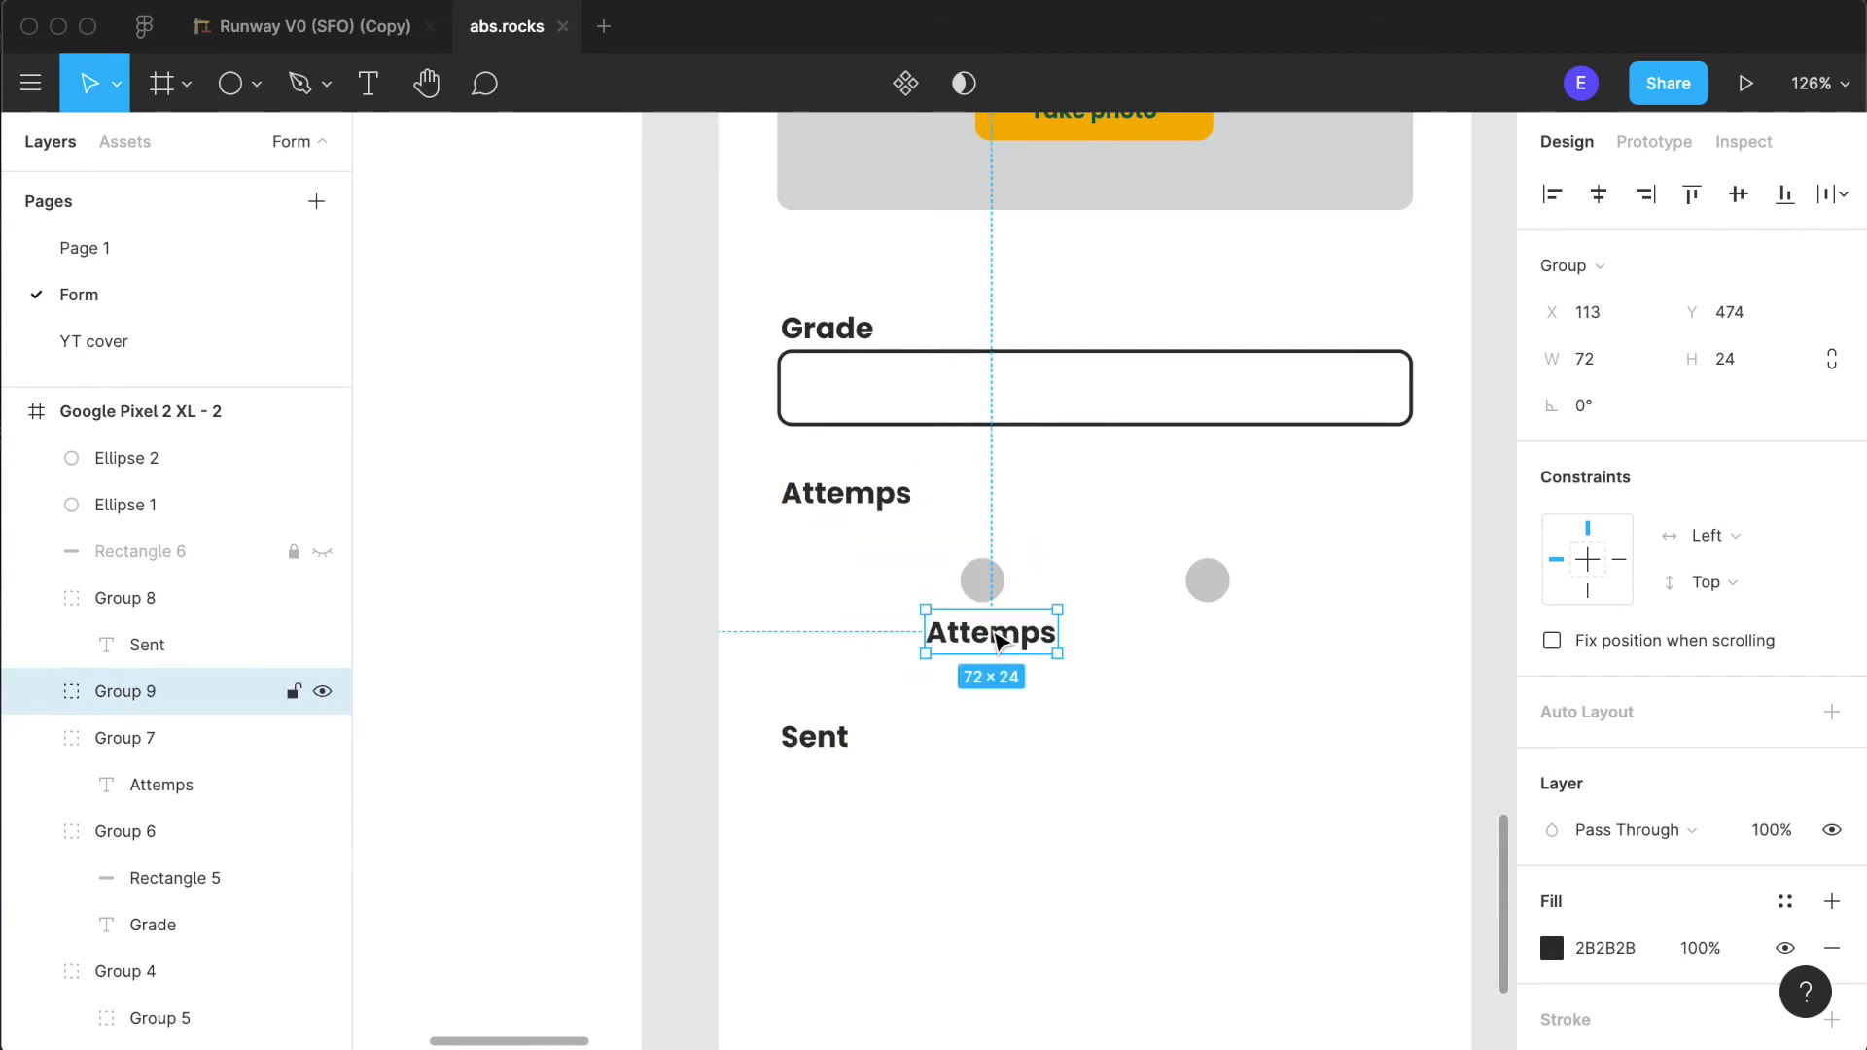
double_click(1001, 642)
double_click(998, 639)
key("Escape")
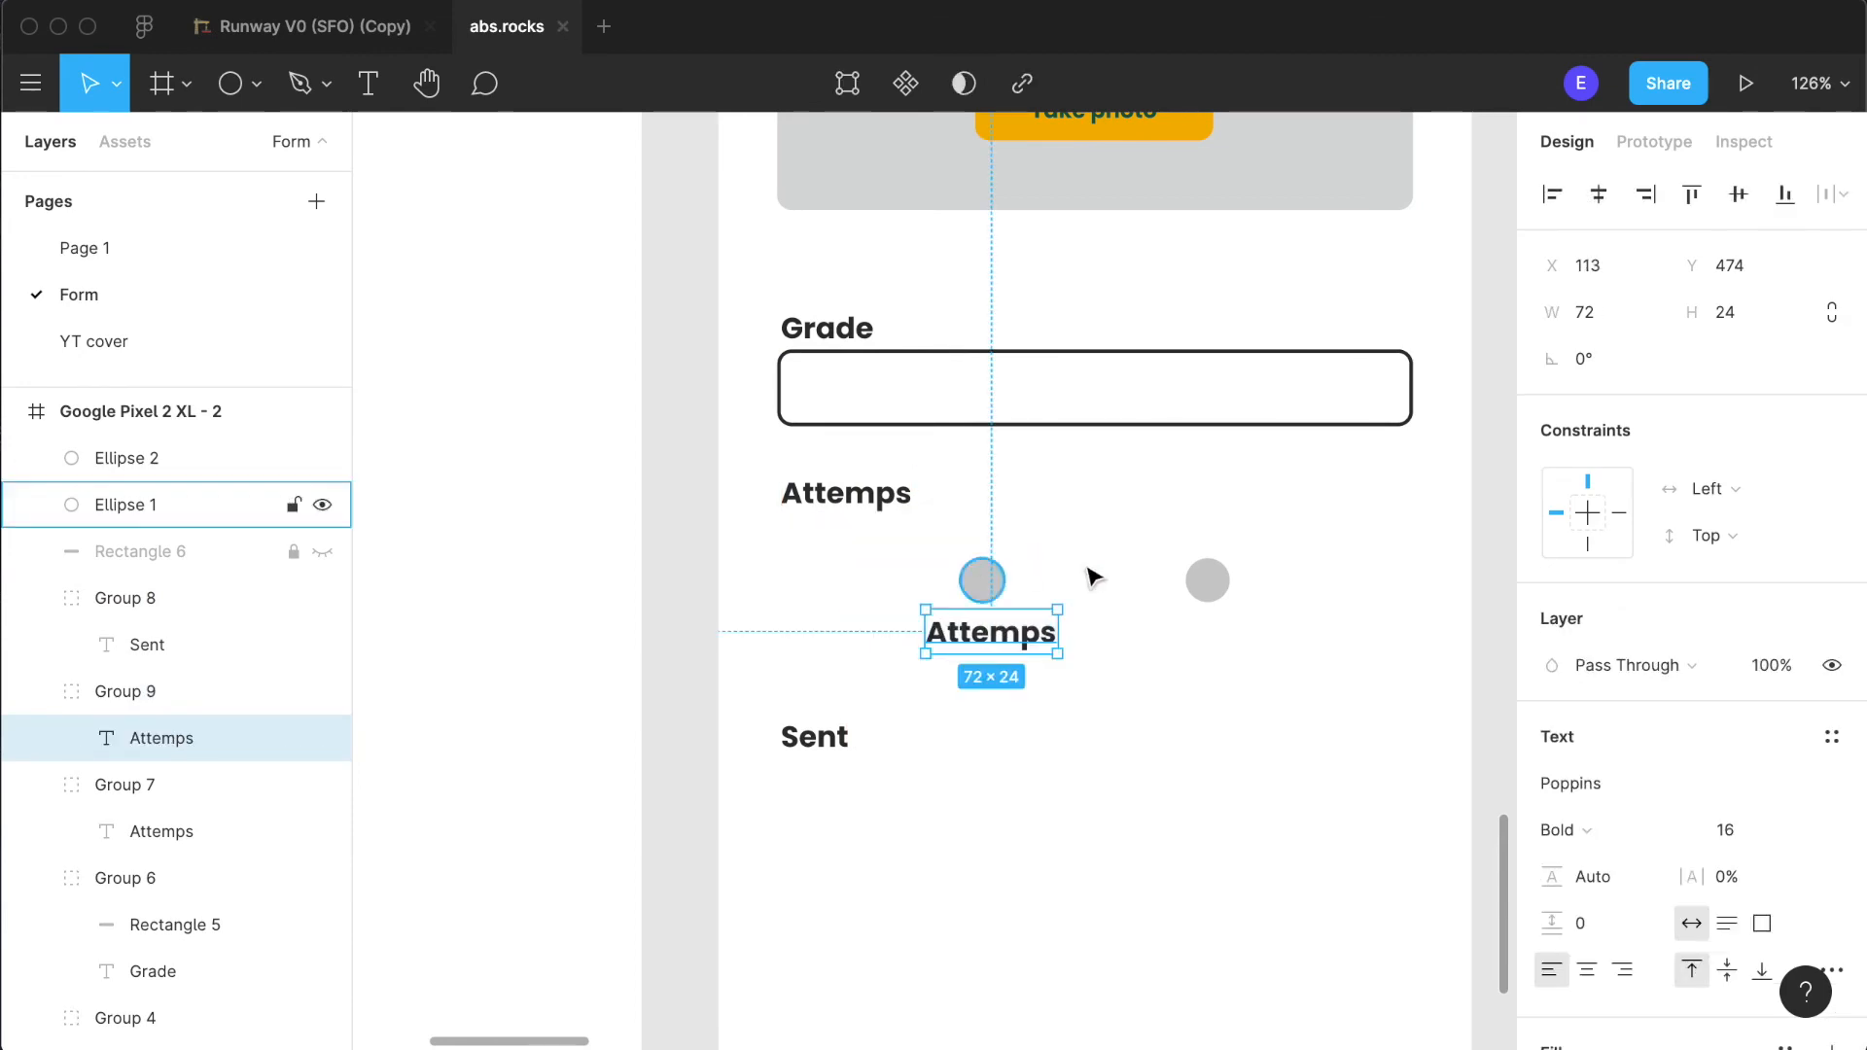
key("Escape")
left_click(1205, 580)
left_click(1002, 581)
left_click(992, 632)
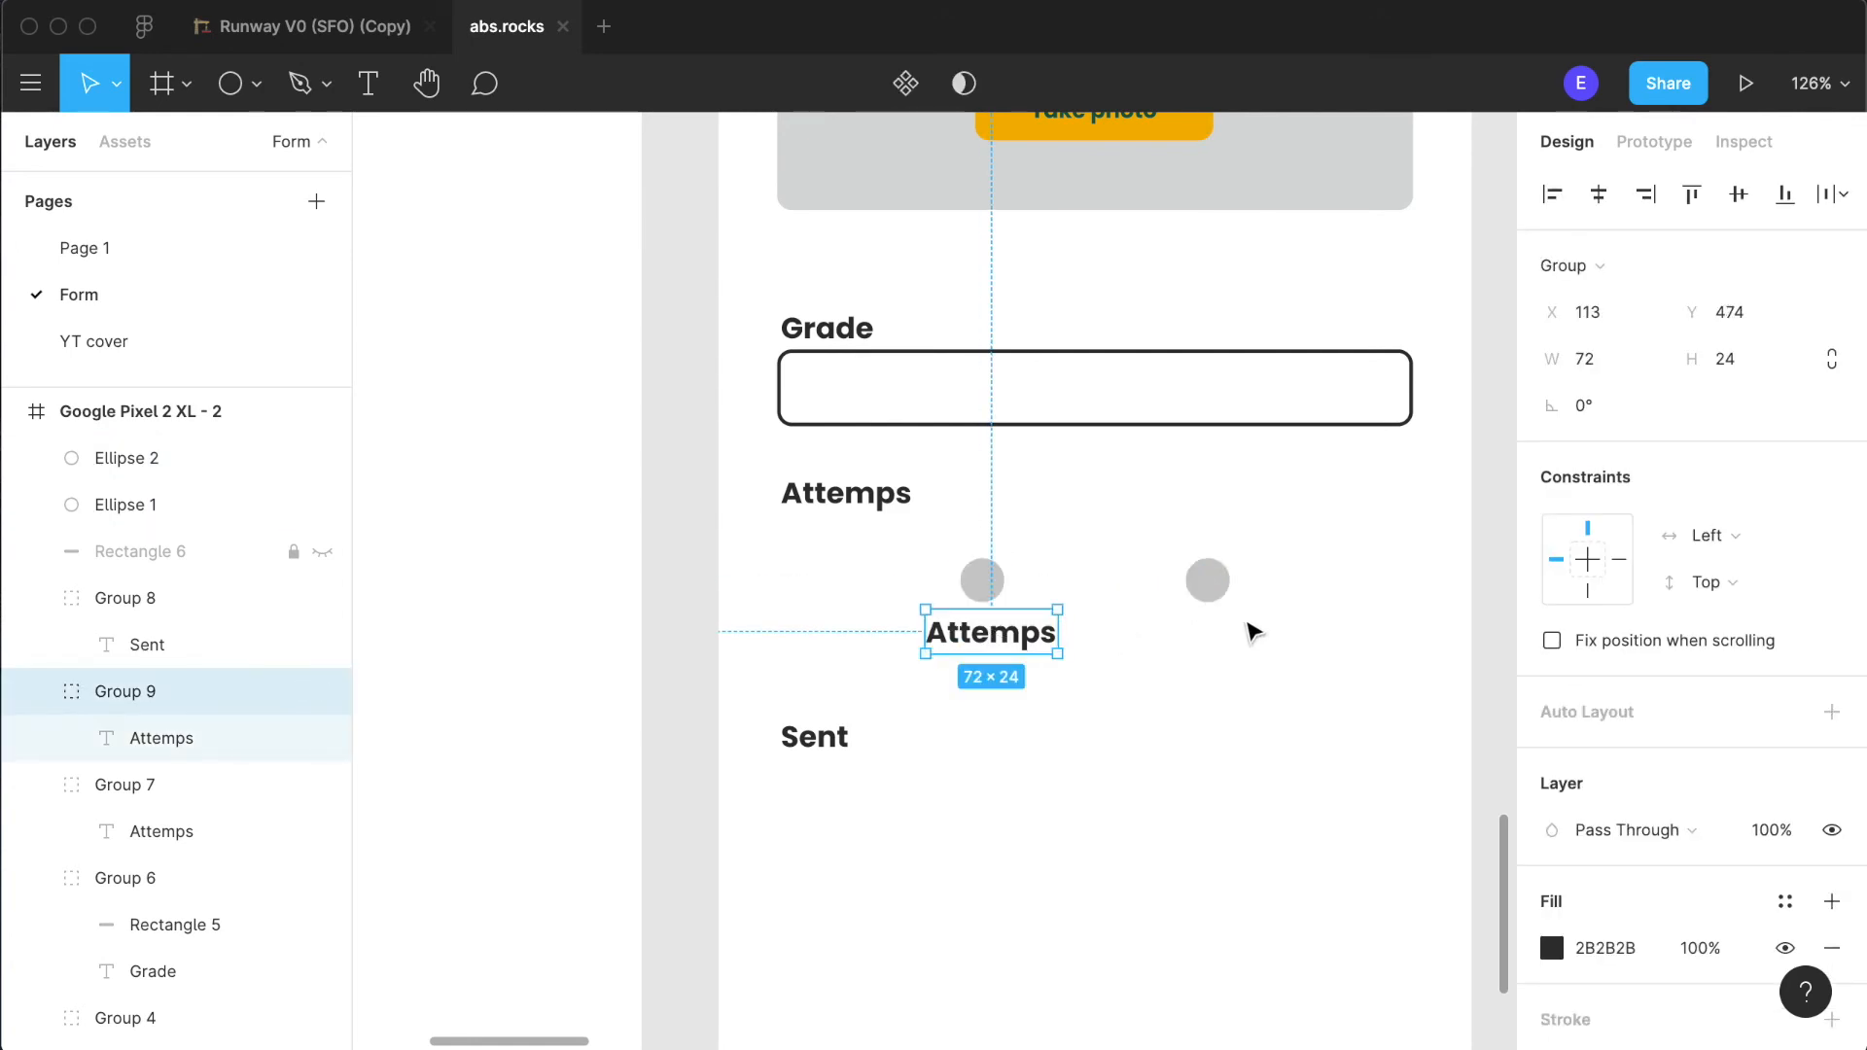
left_click(1220, 593, "shift")
left_click(984, 583, "shift")
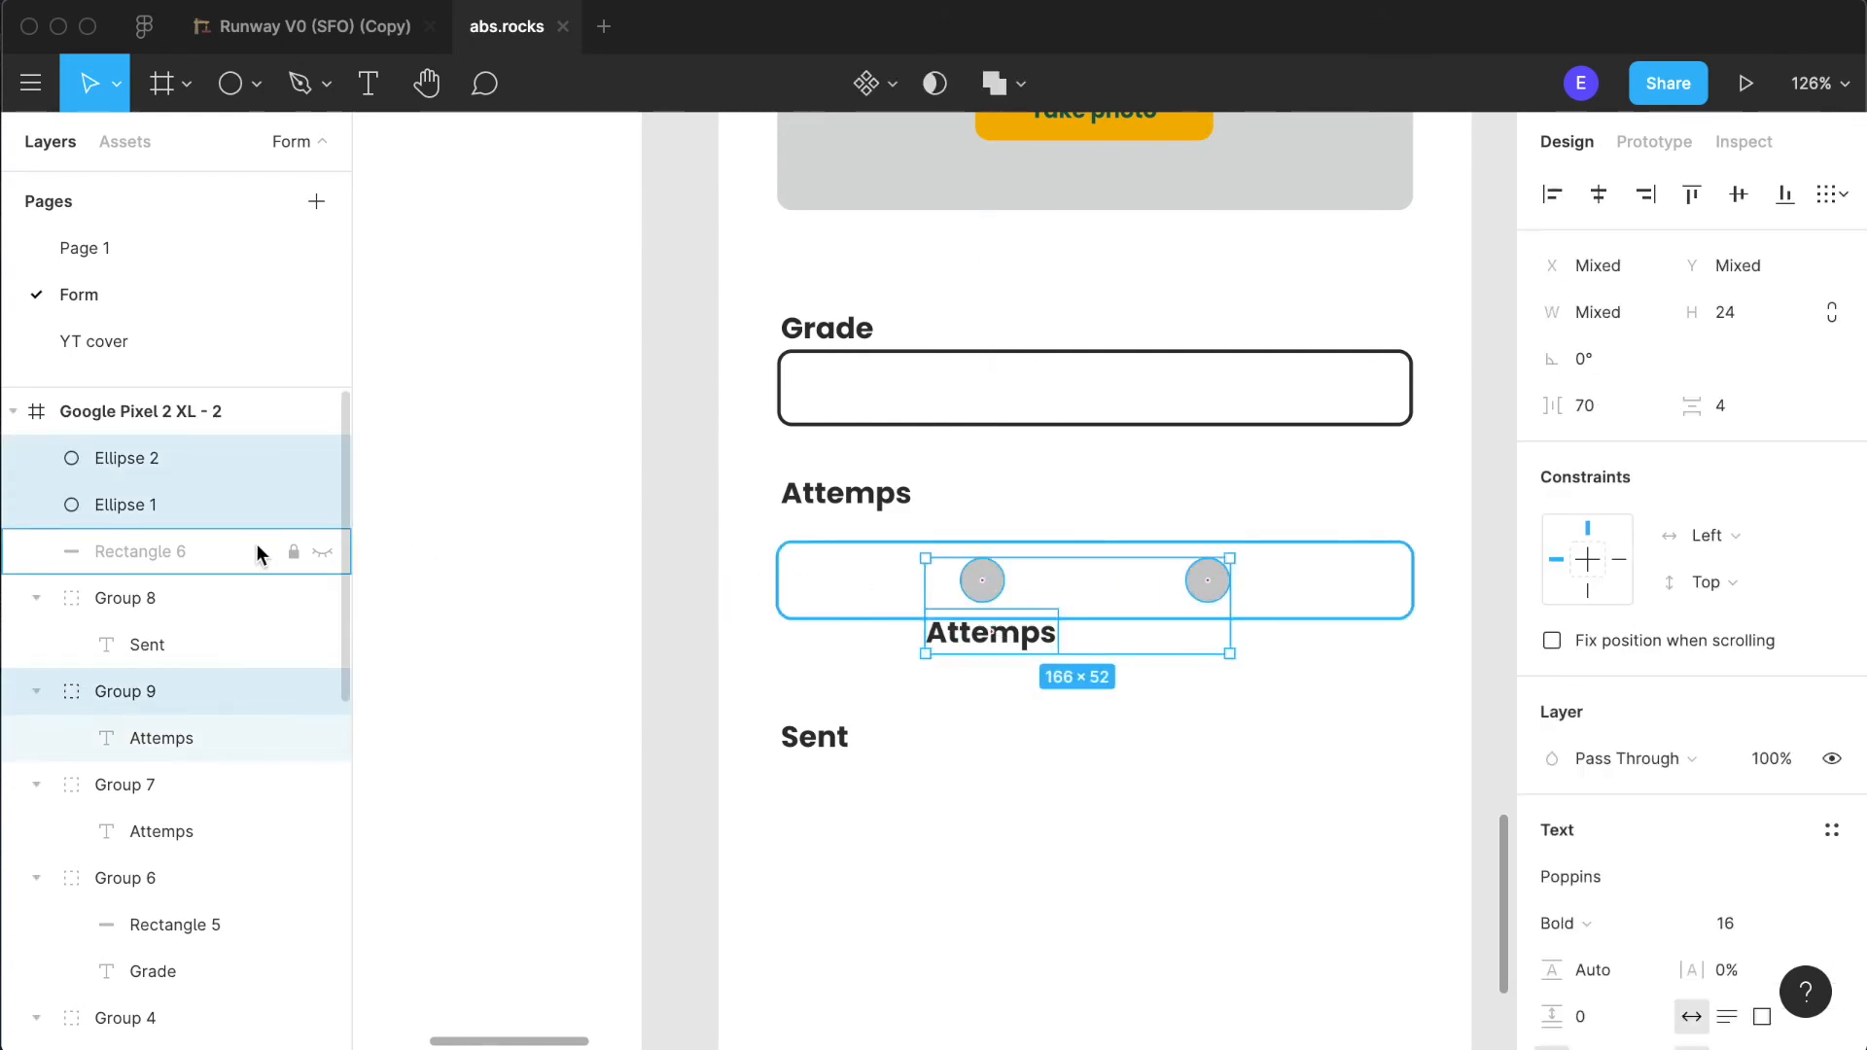
- Show and unlock the hidden guide rectangle and move it with both circles and the lower "Attemps" label directly below "Sent"
left_click(321, 552)
left_click(233, 547)
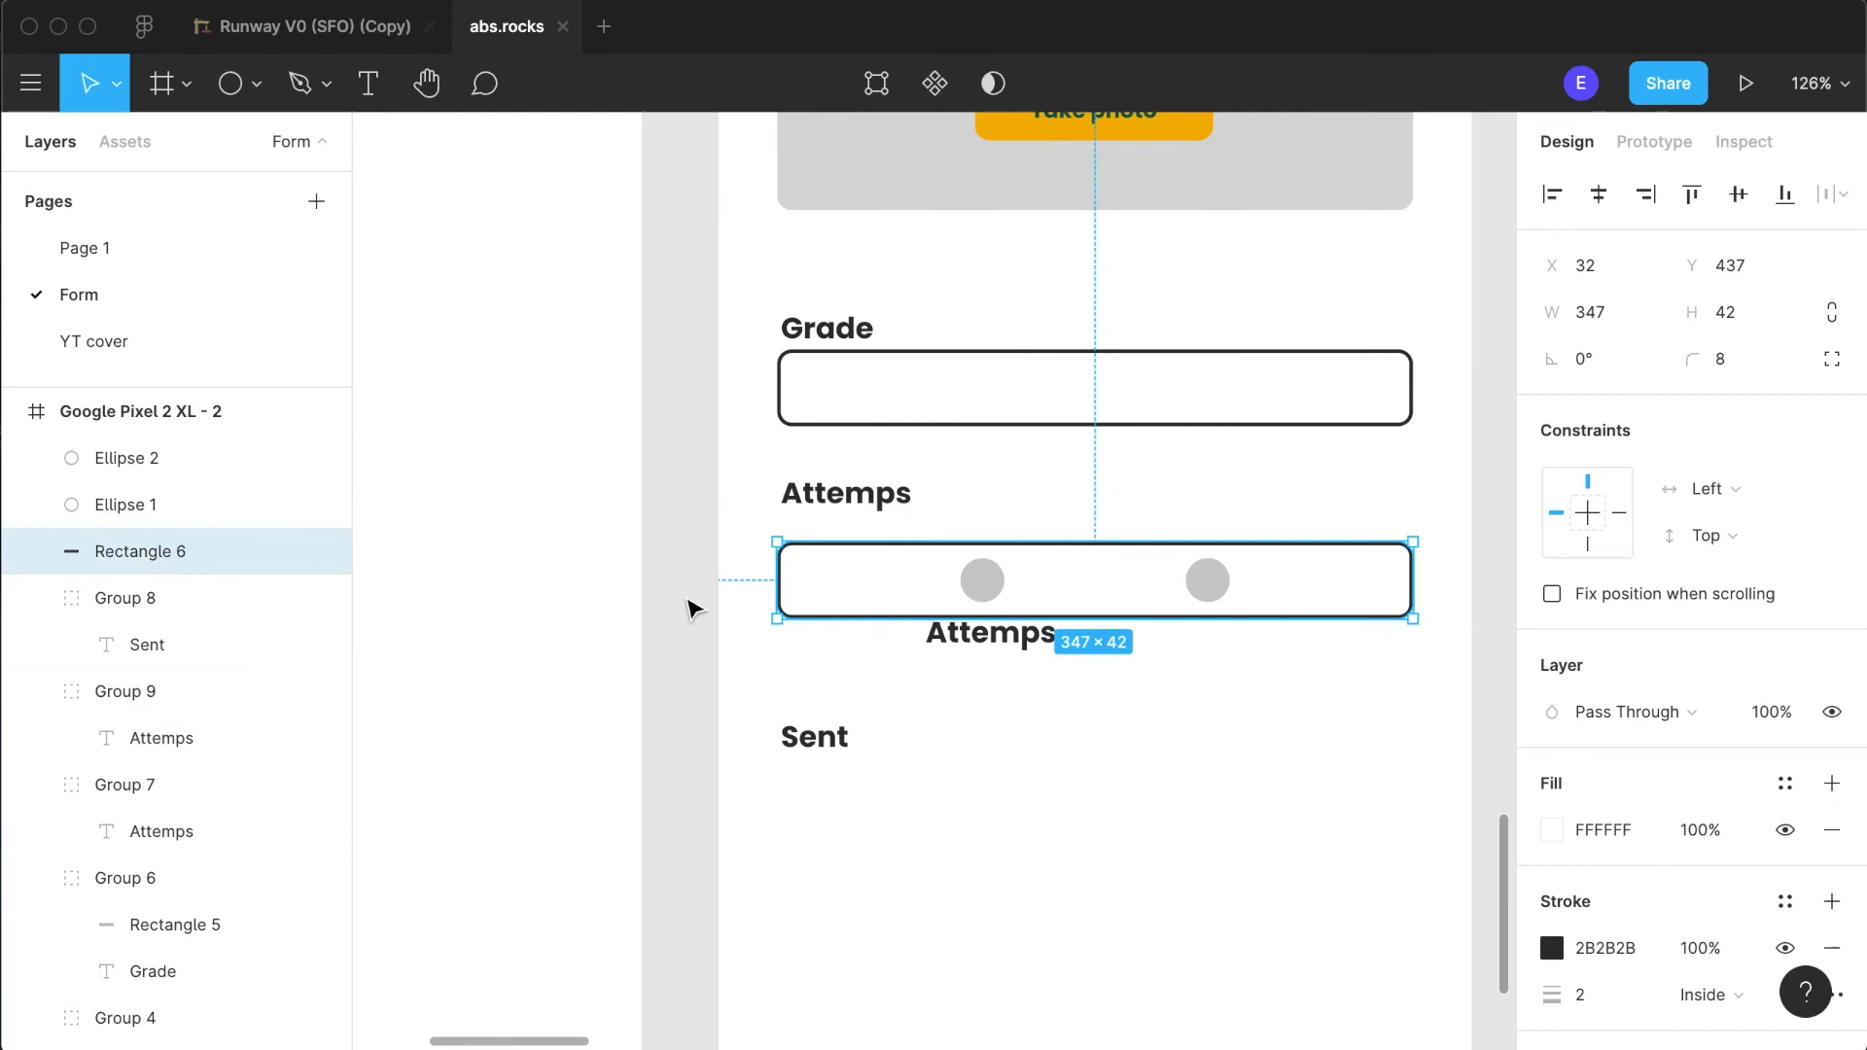
left_click(976, 598, "shift")
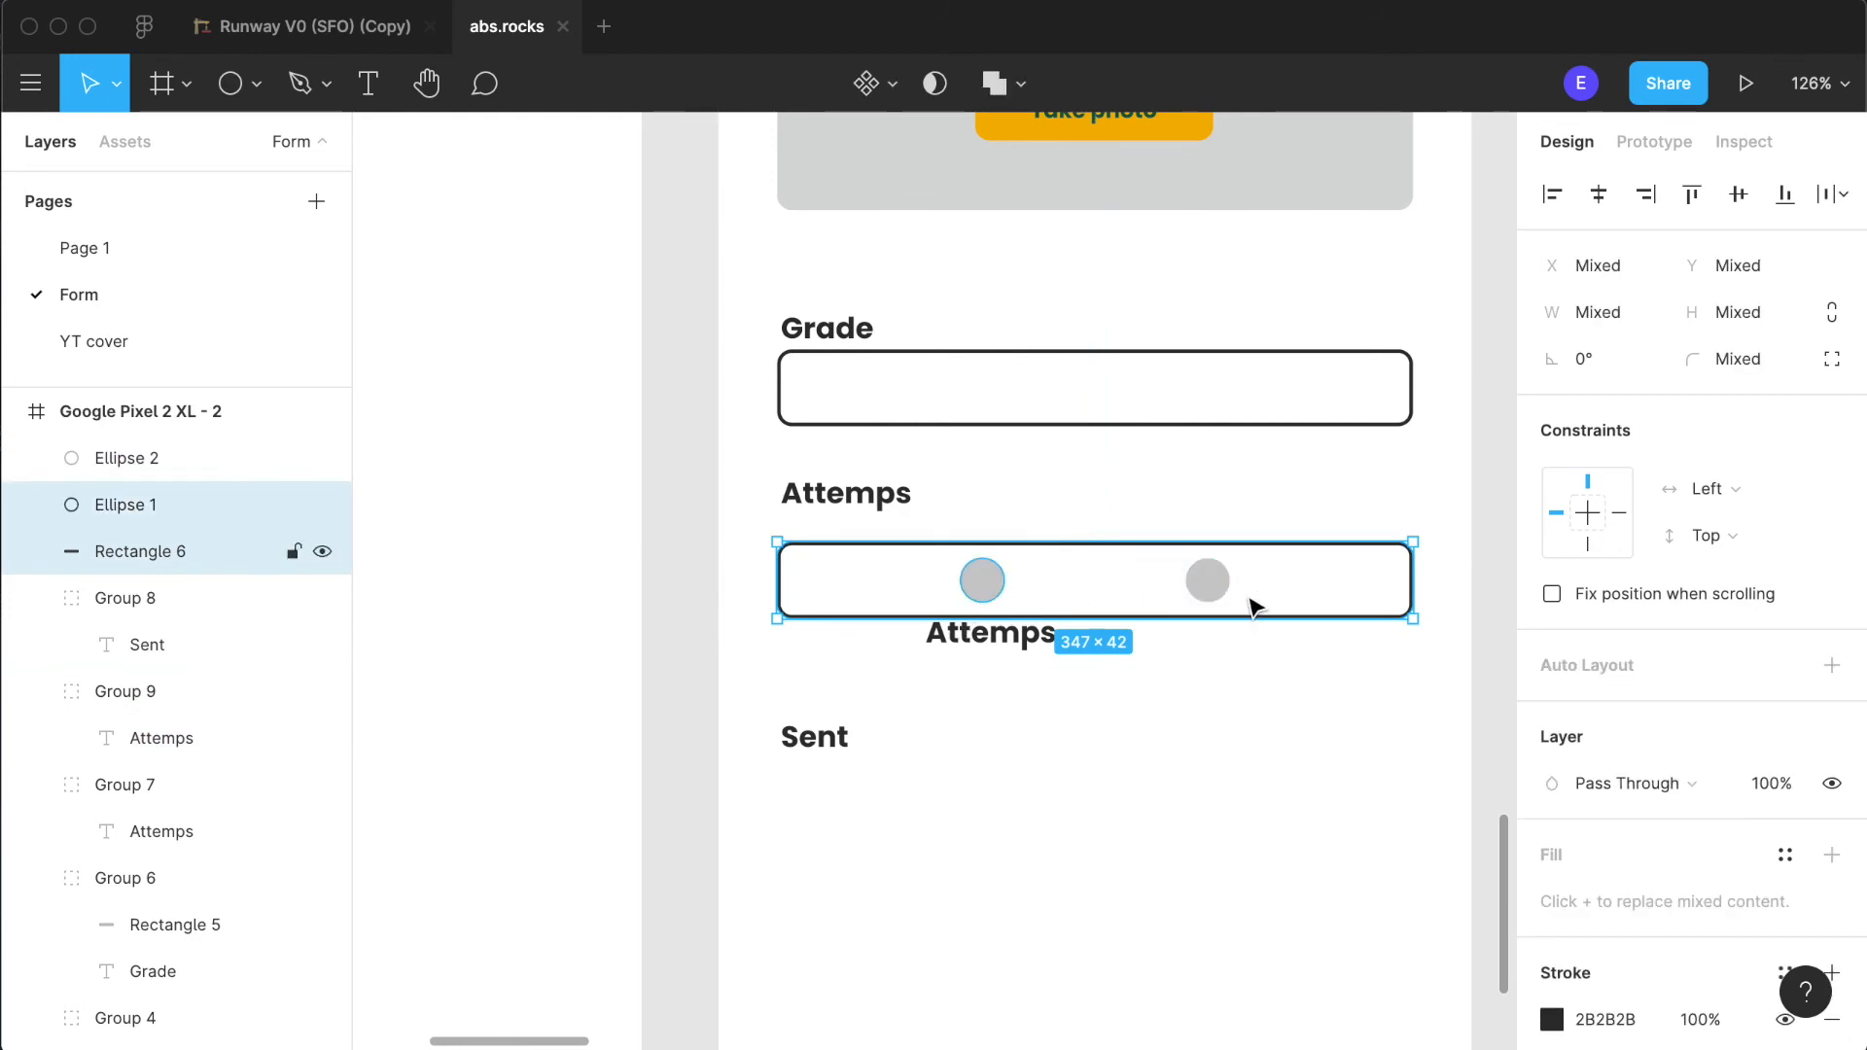
left_click(1231, 593, "shift")
left_click(965, 644, "shift")
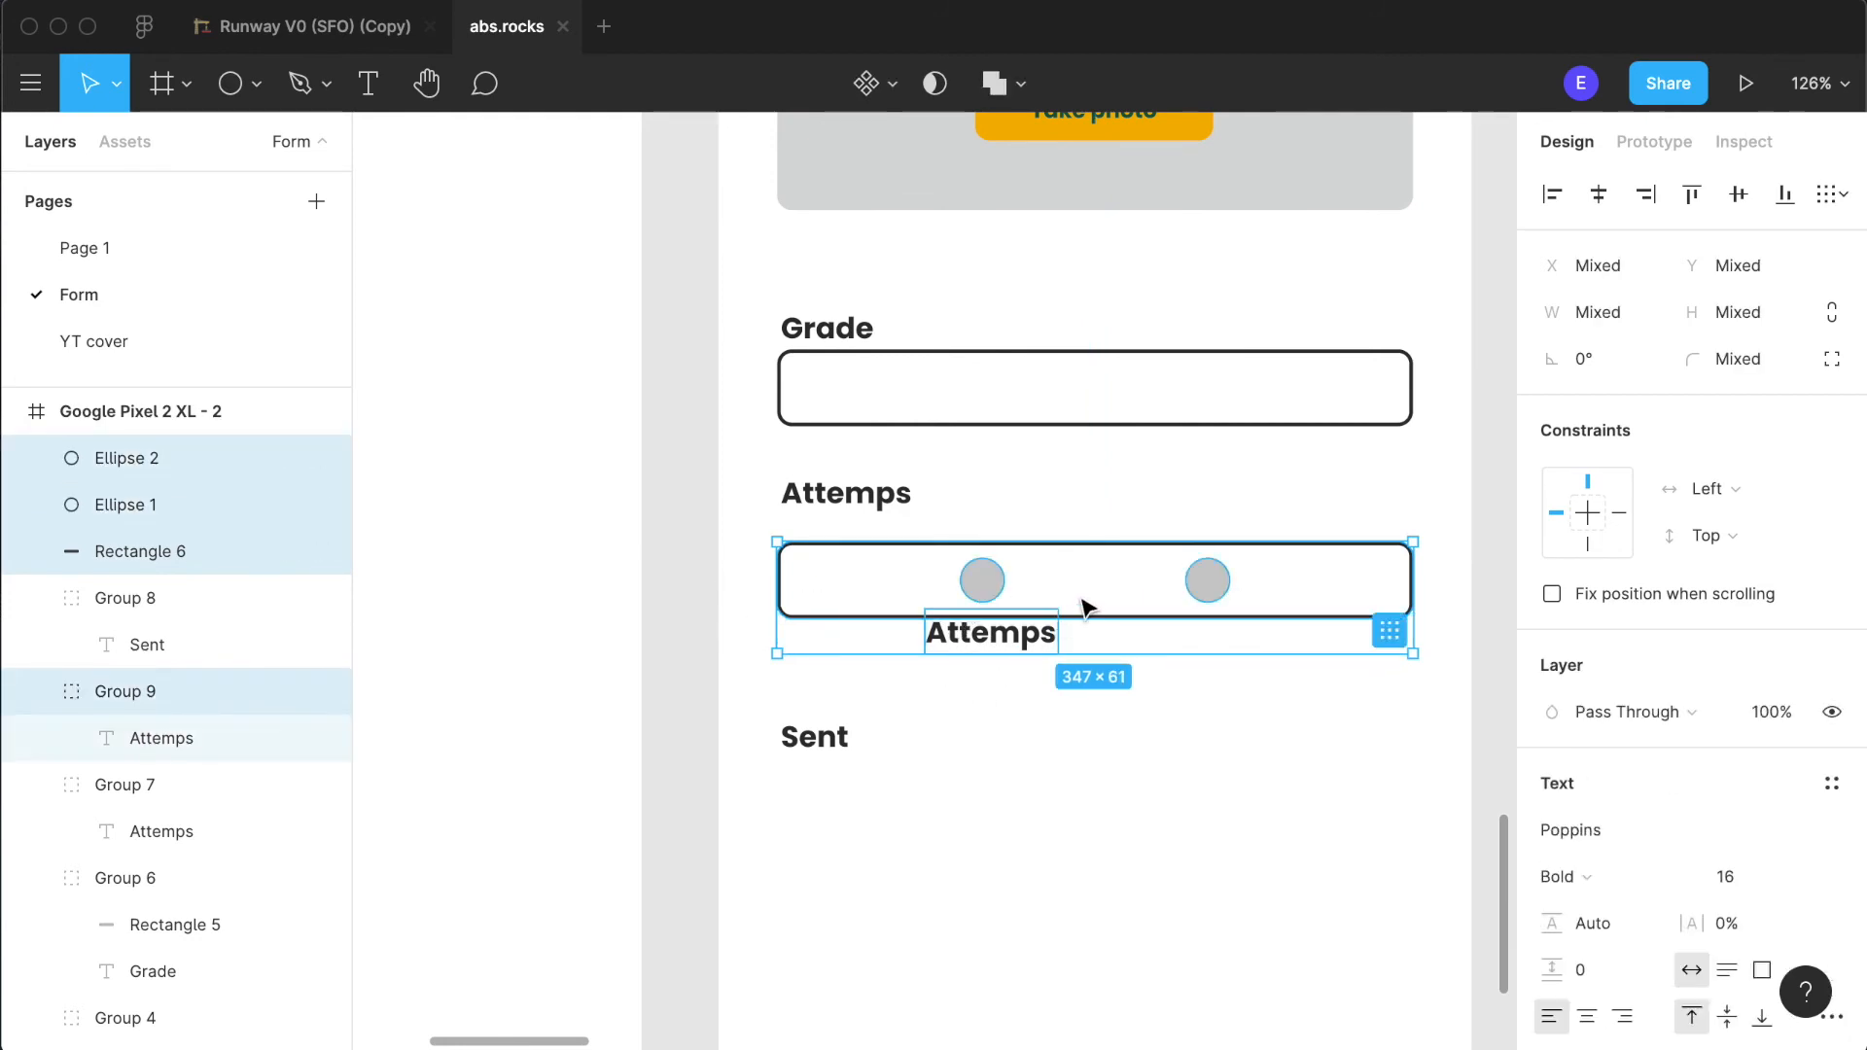
left_click_drag(1091, 595, 1088, 825)
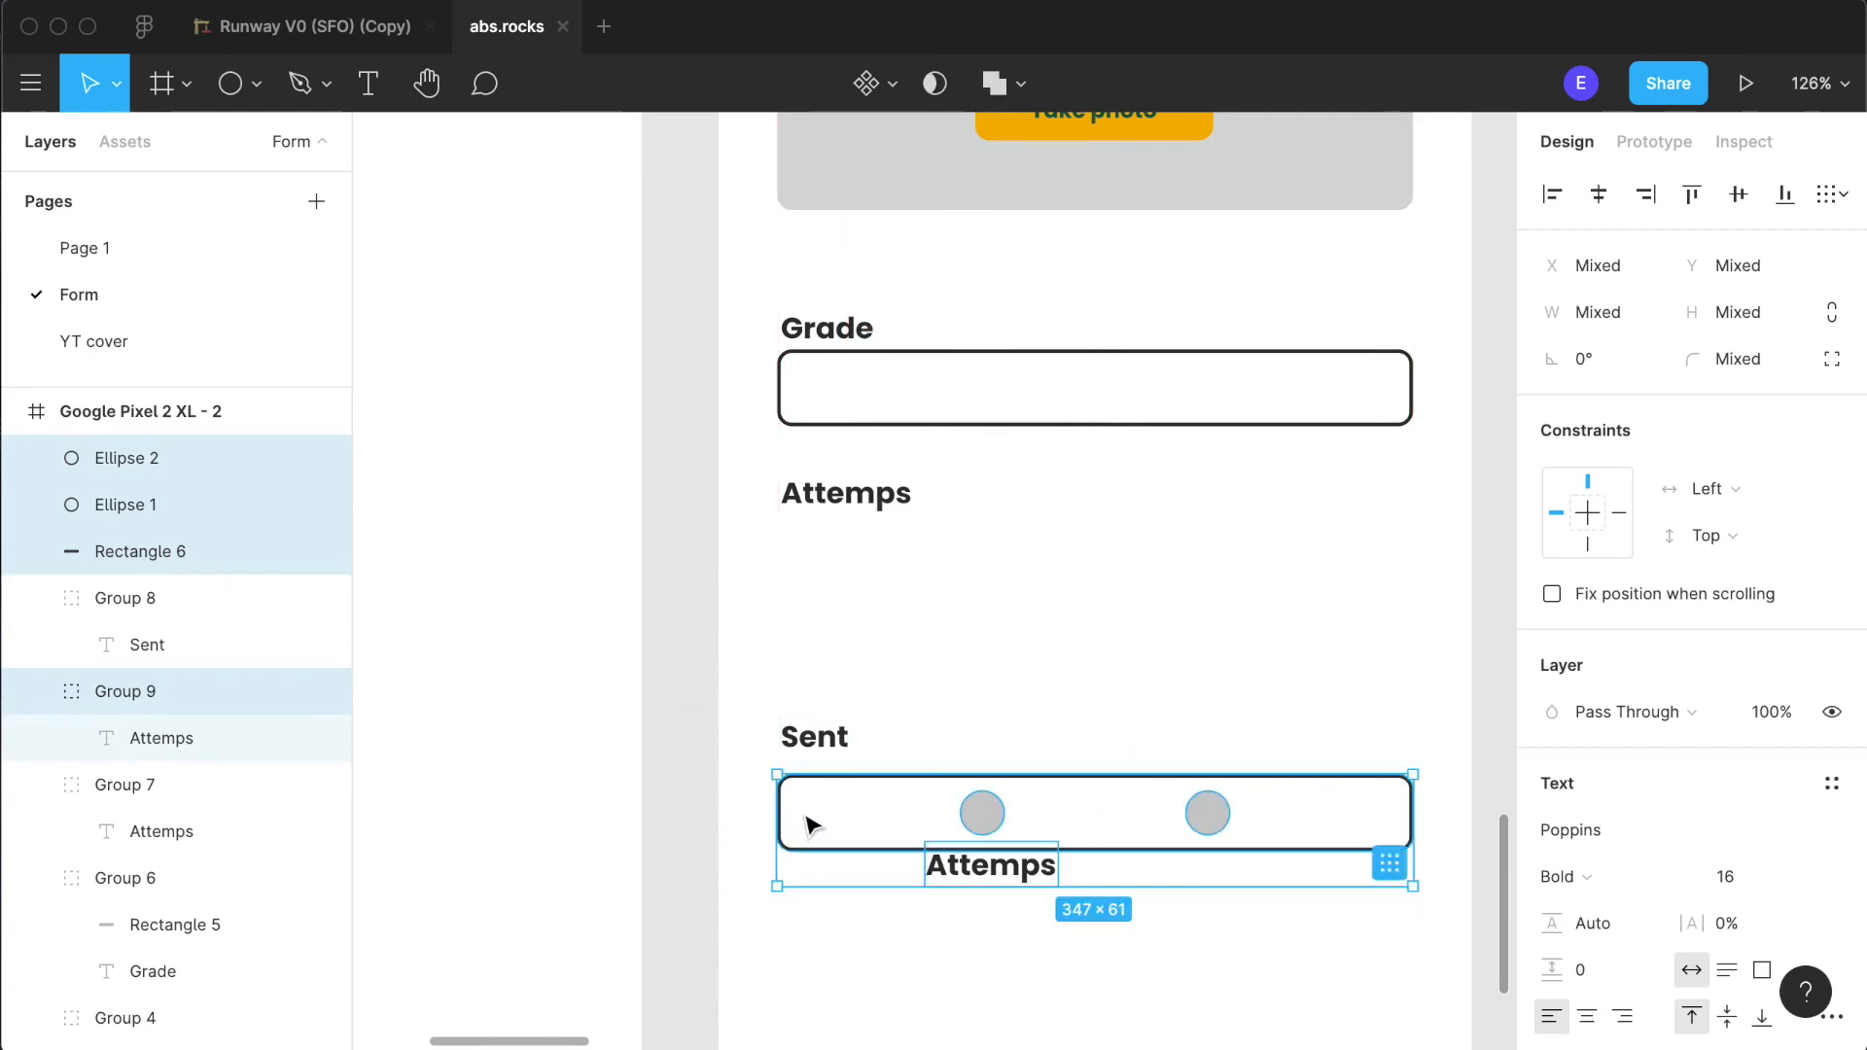
- Take the lower "Attemps" text out of its group and place it directly above the guide rectangle in the layer order
left_click(136, 694)
left_click_drag(209, 729, 230, 550)
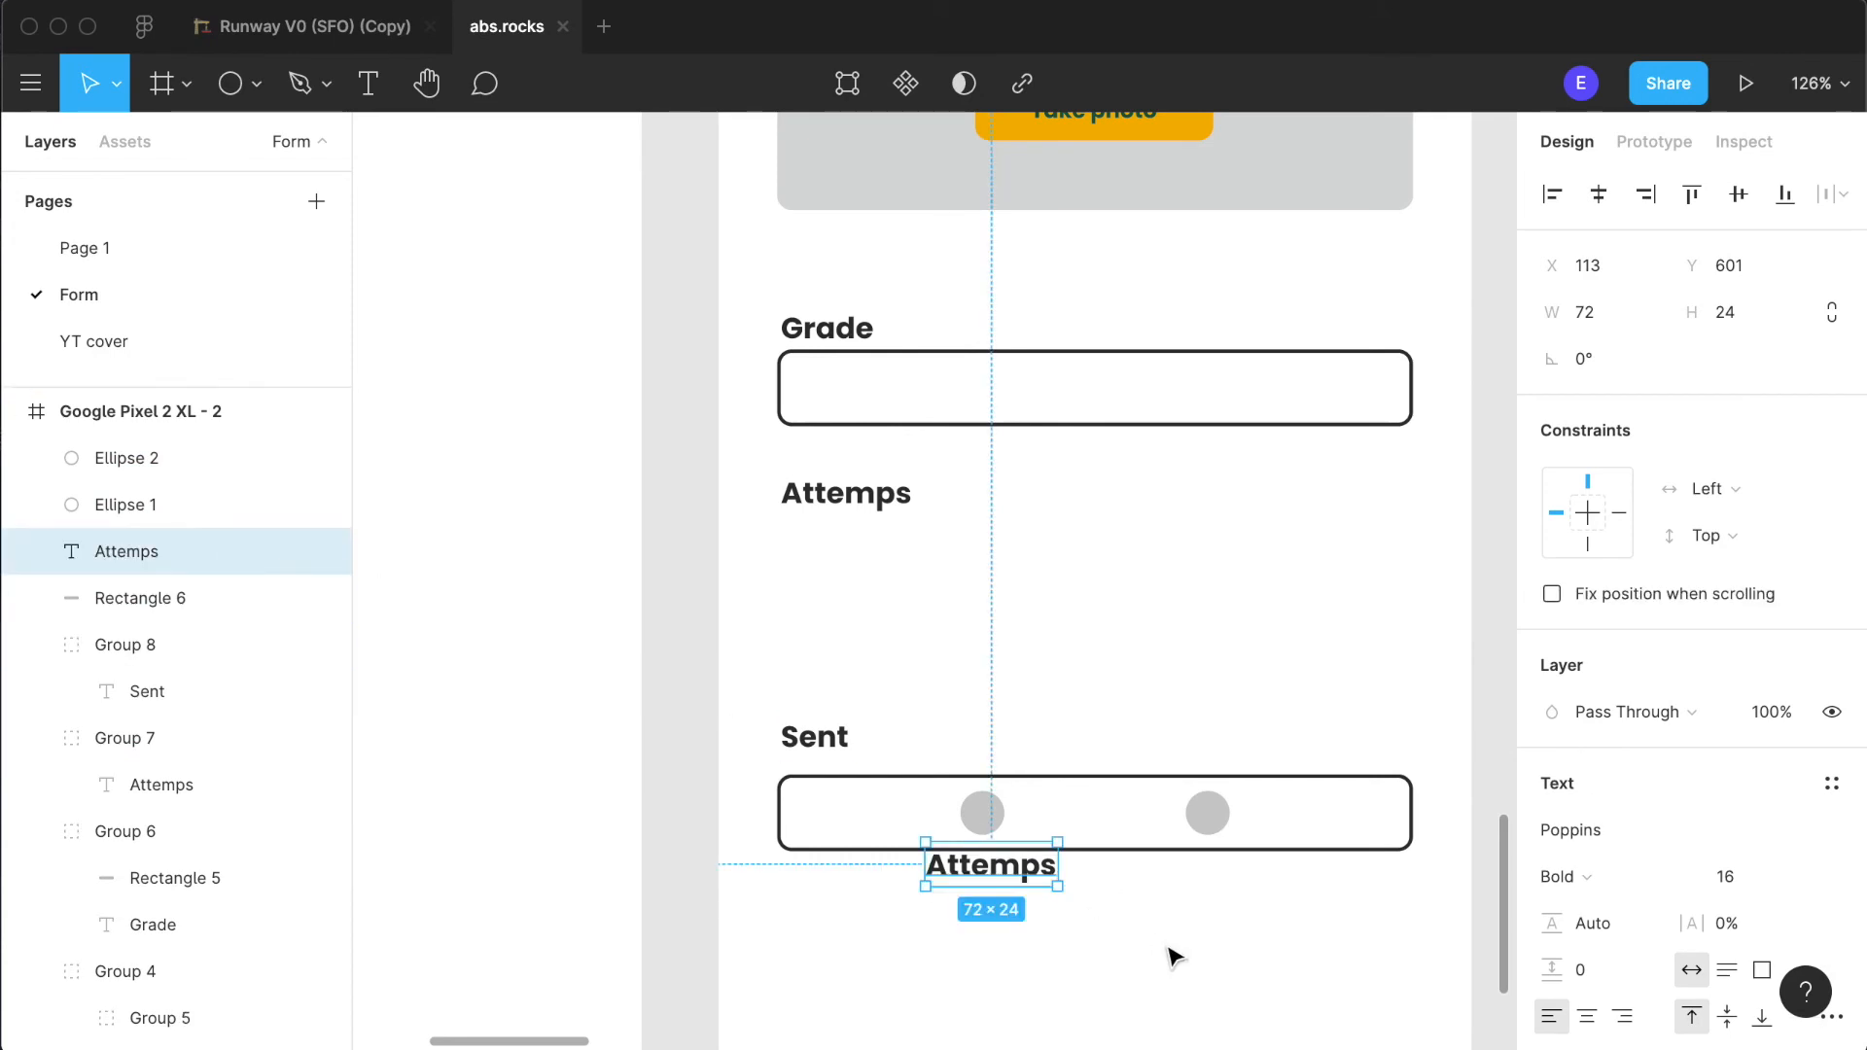
left_click(1244, 958)
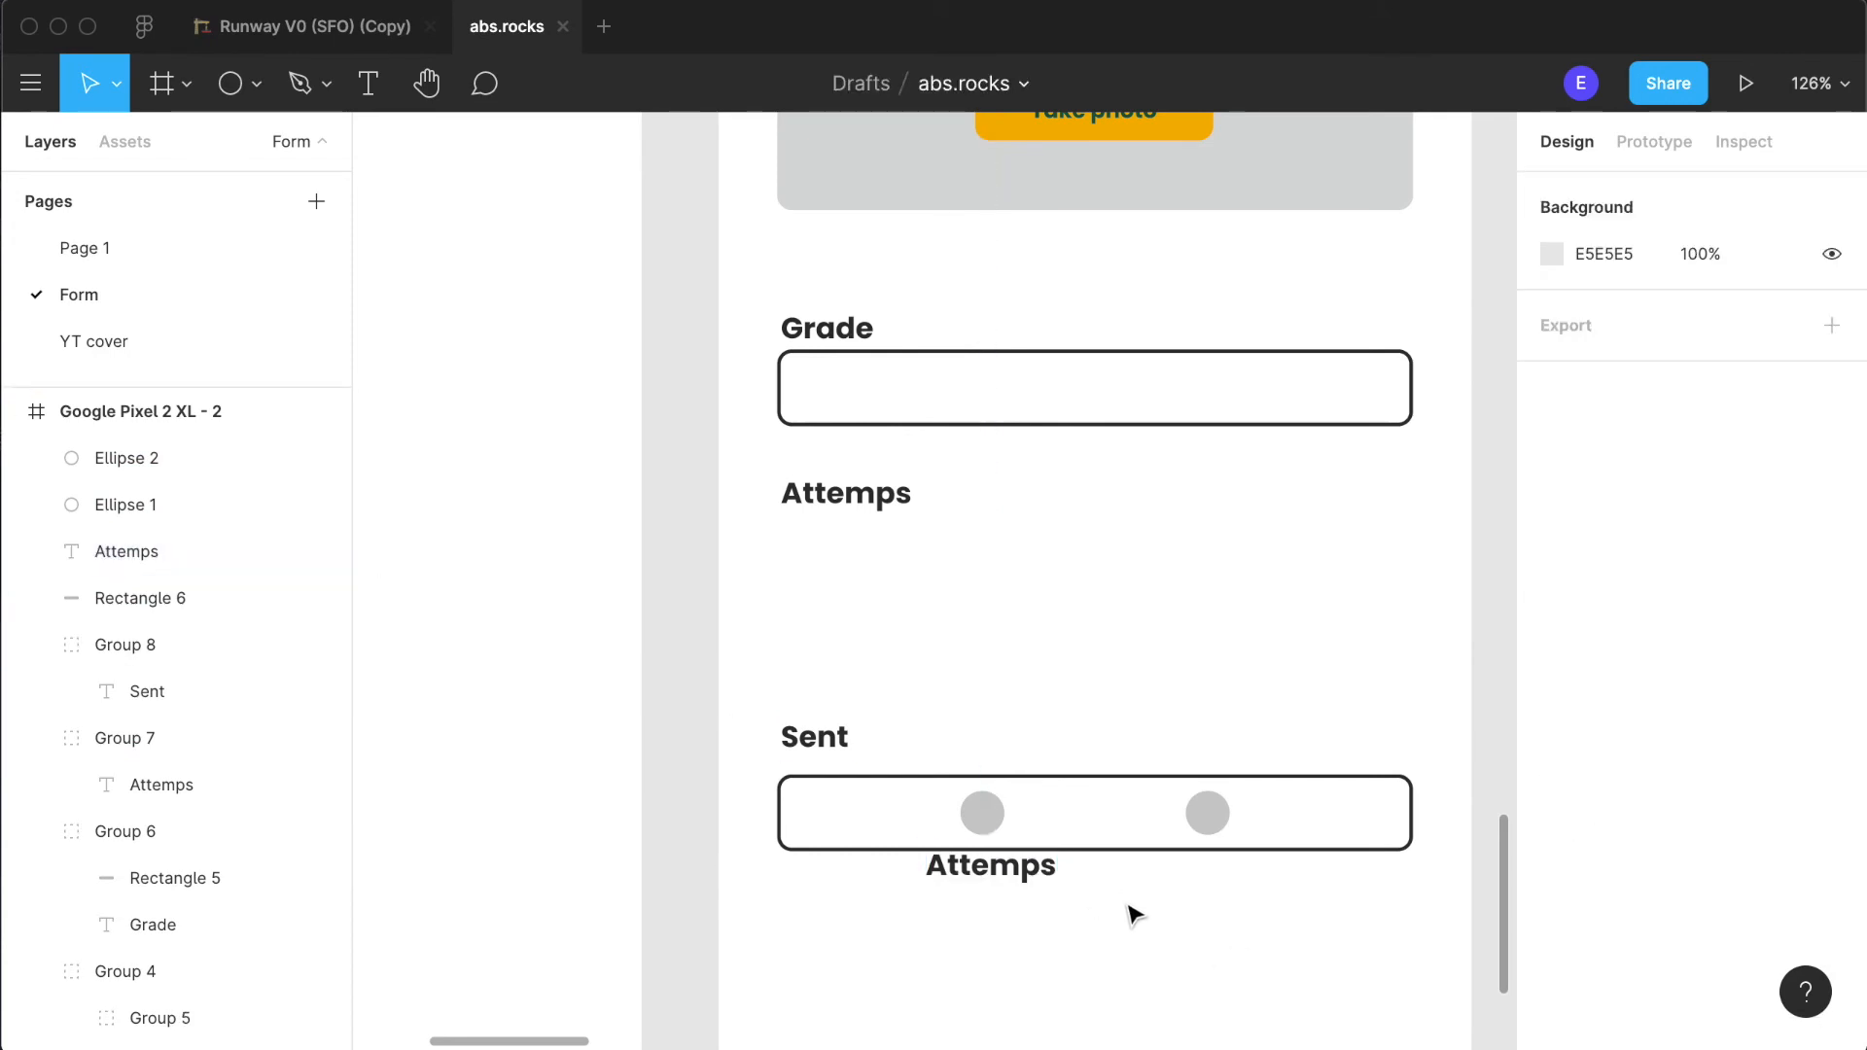
- Lock and hide the outlined guide rectangle beneath "Sent"
left_click(1120, 826)
left_click(293, 598)
left_click(322, 598)
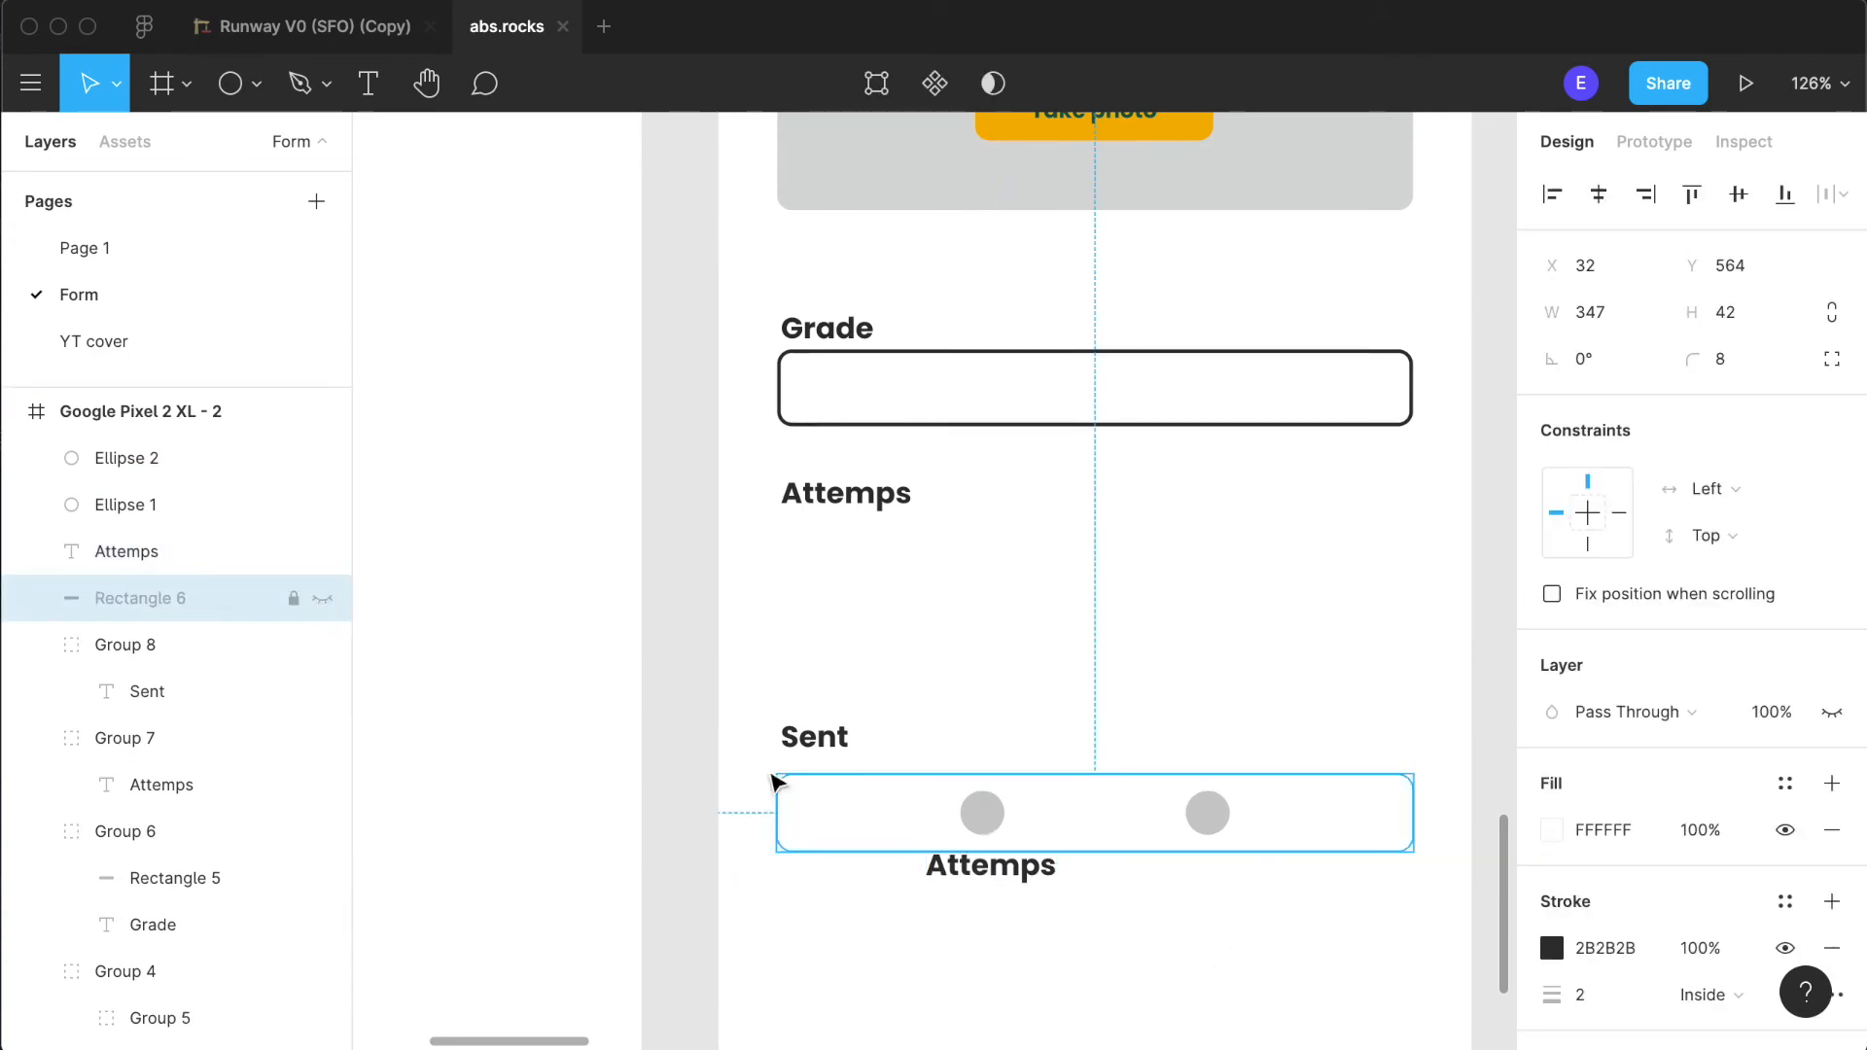
- Change the label under the left circle to "Yes" and add a copy under the right circle reading "No"
double_click(972, 863)
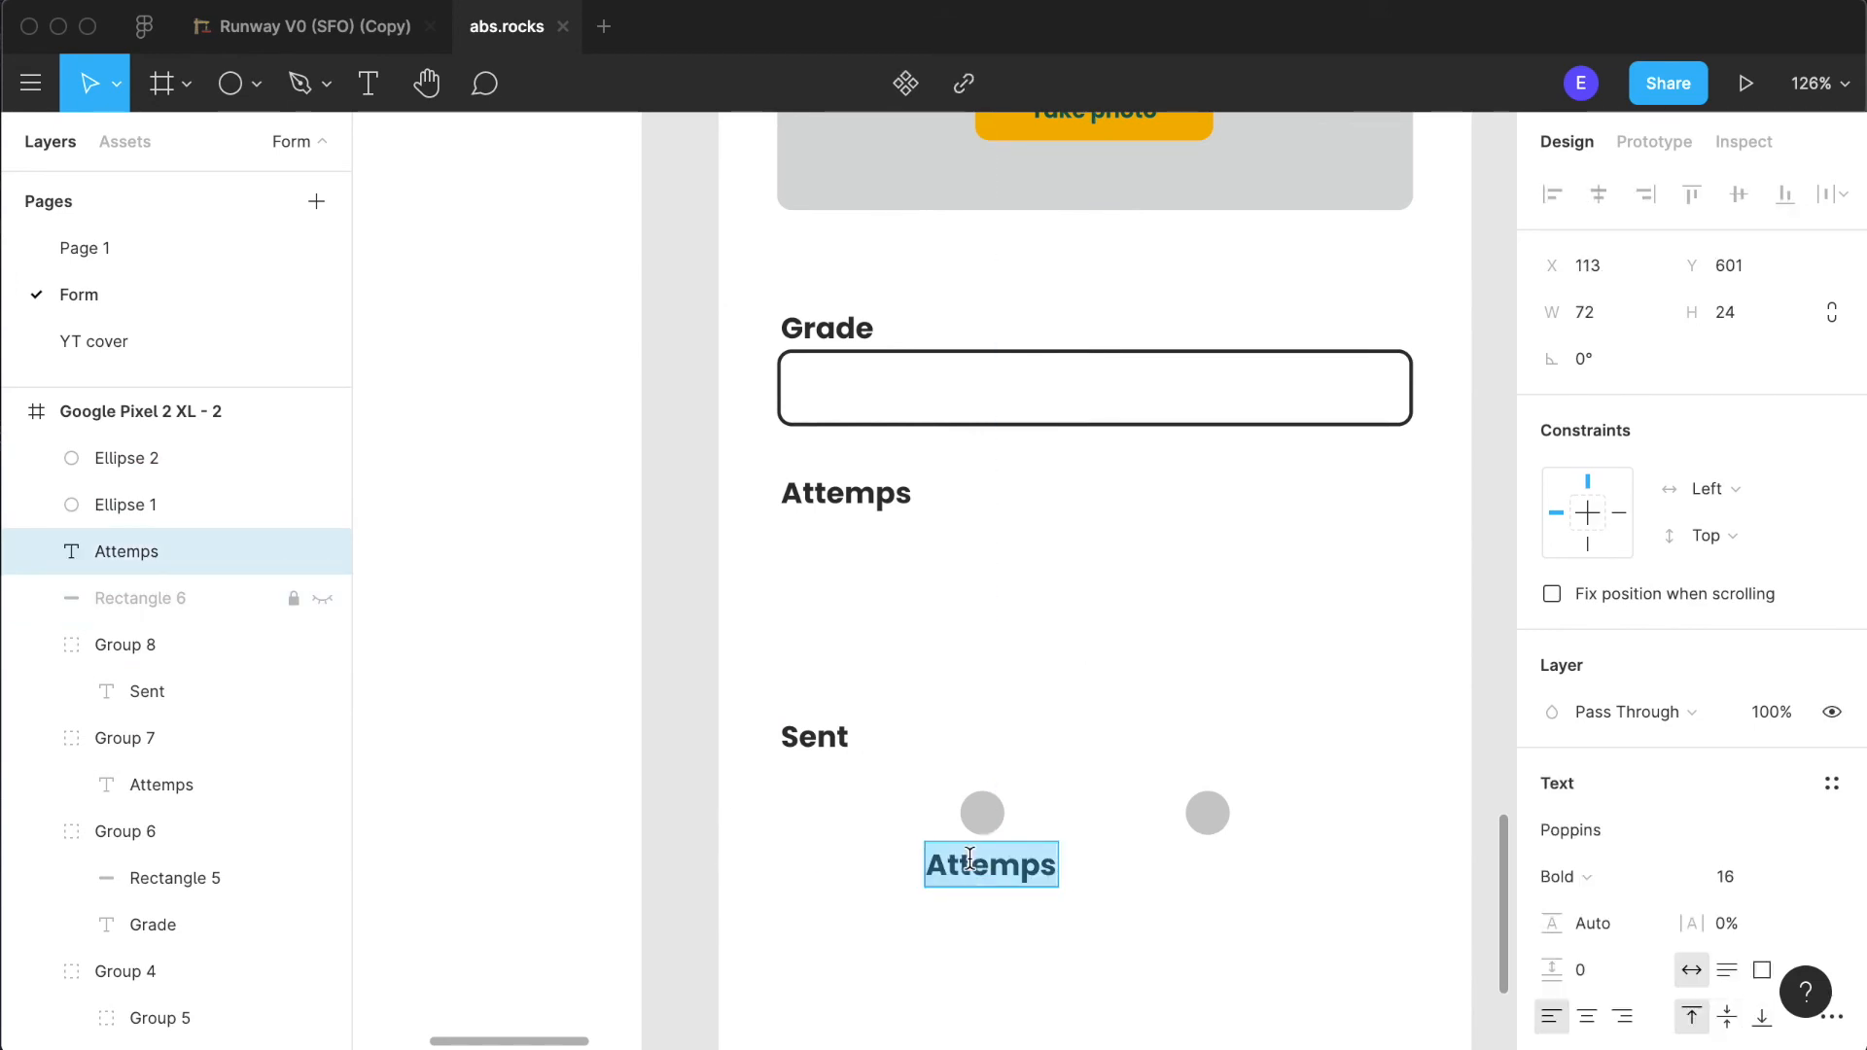
type("Yes")
left_click_drag(953, 865, 1205, 875)
double_click(1197, 865)
type("No")
key("Escape")
- Shift the "Yes" label right to about X 125, Y 601, closer to the middle of its circle
left_click(952, 865)
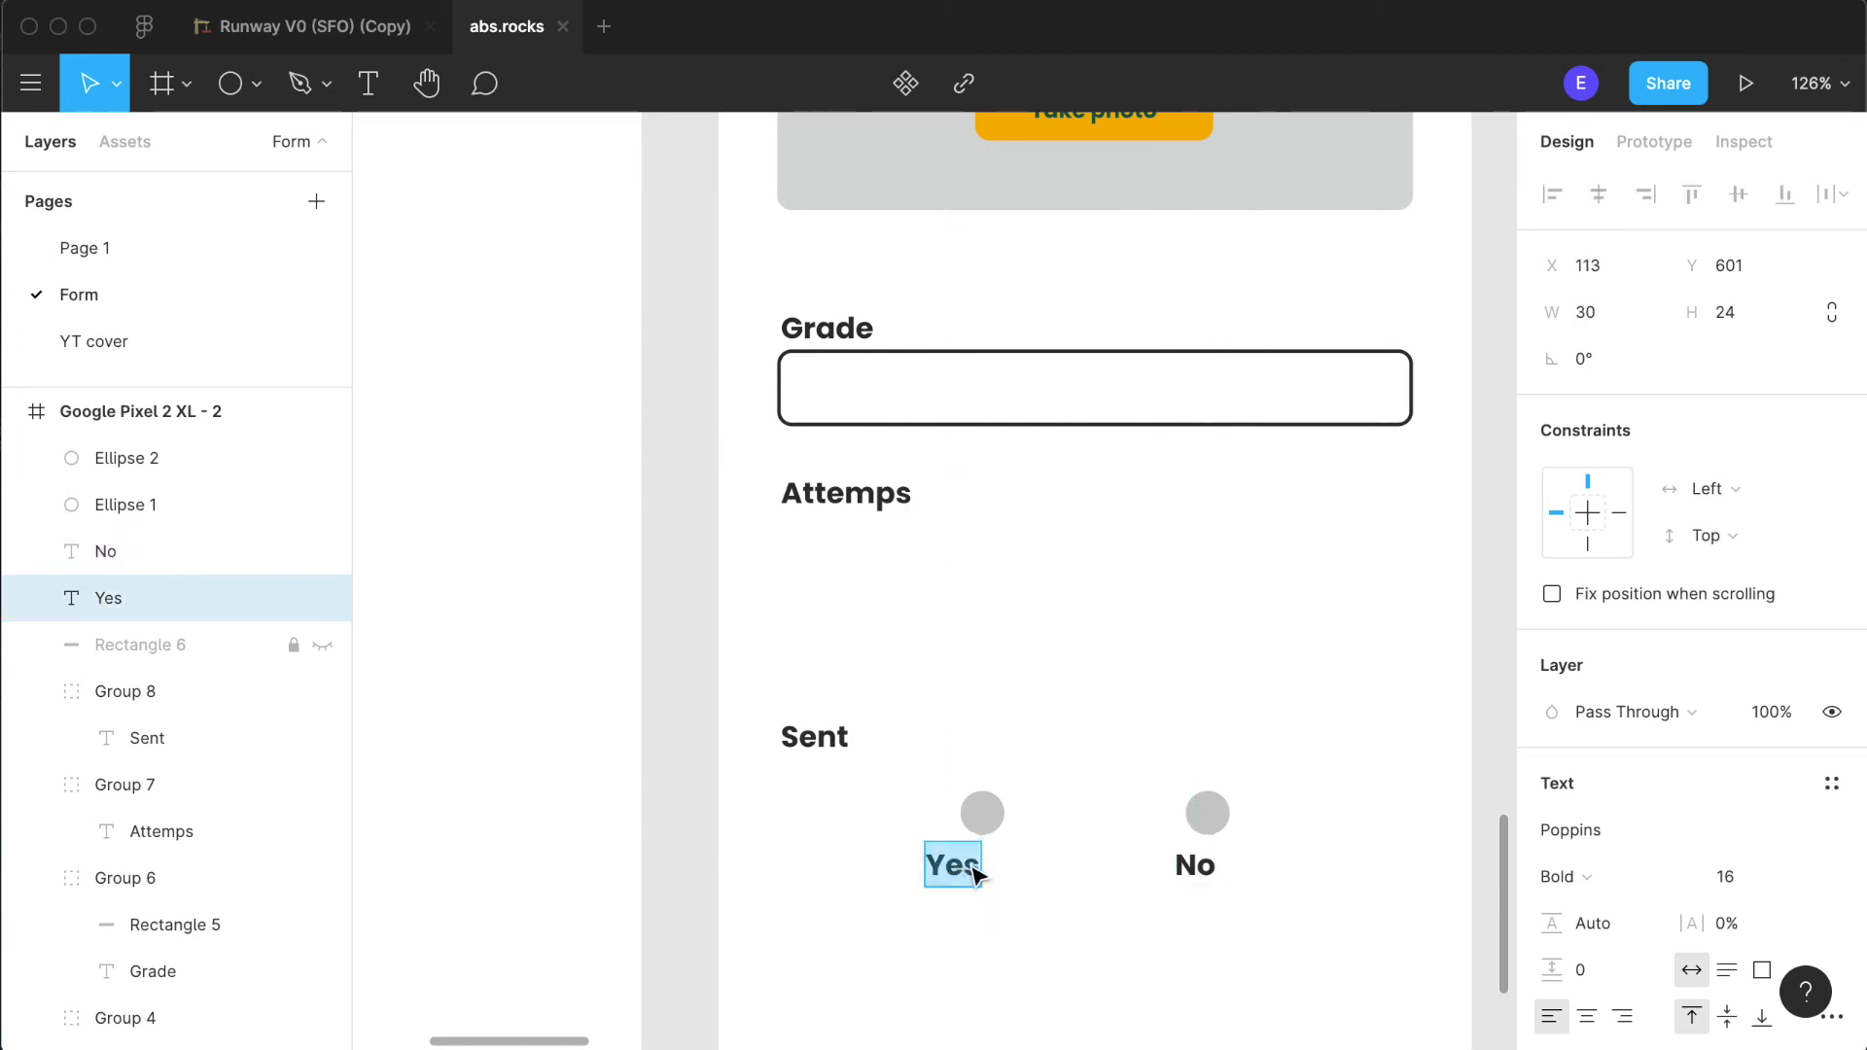
left_click(1084, 899)
left_click_drag(959, 885, 985, 872)
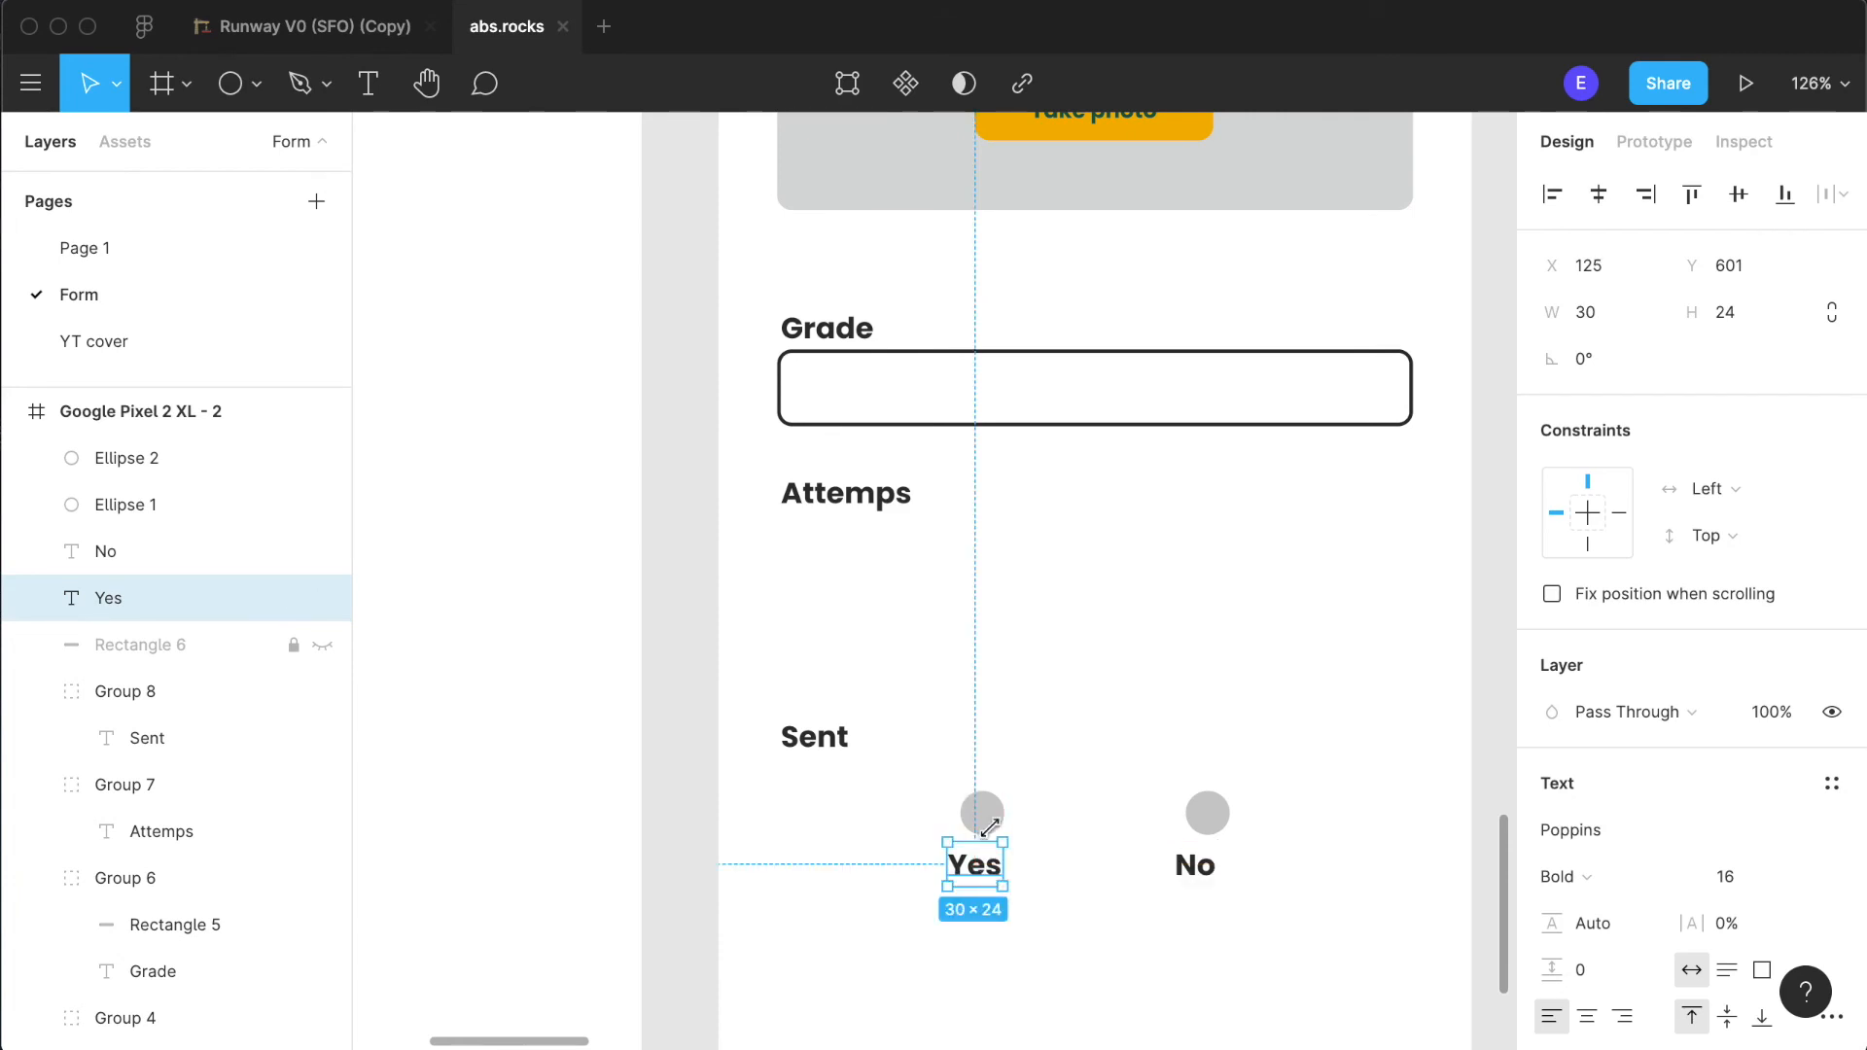
- Set the "Yes" and "No" labels to font size 14 and Medium weight
left_click(1194, 865)
left_click(996, 872, "shift")
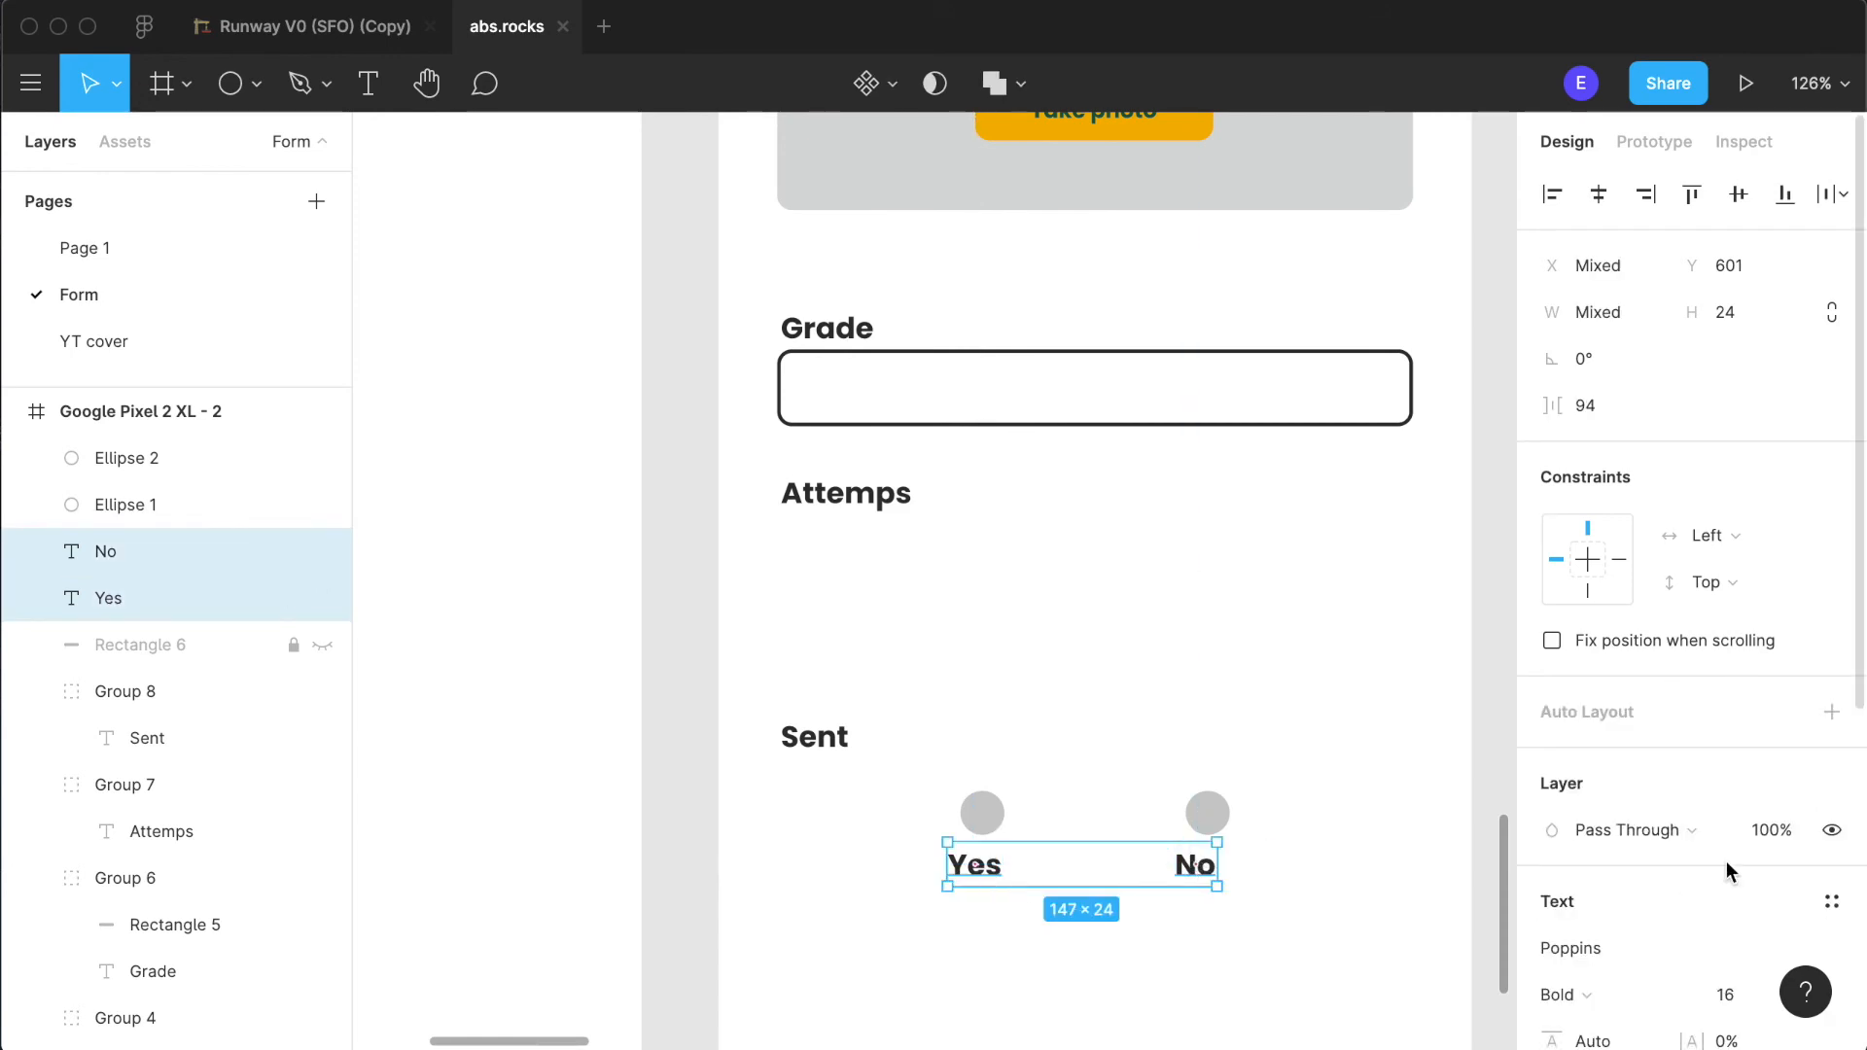
scroll(1828, 846, "down", 4)
left_click(1798, 737)
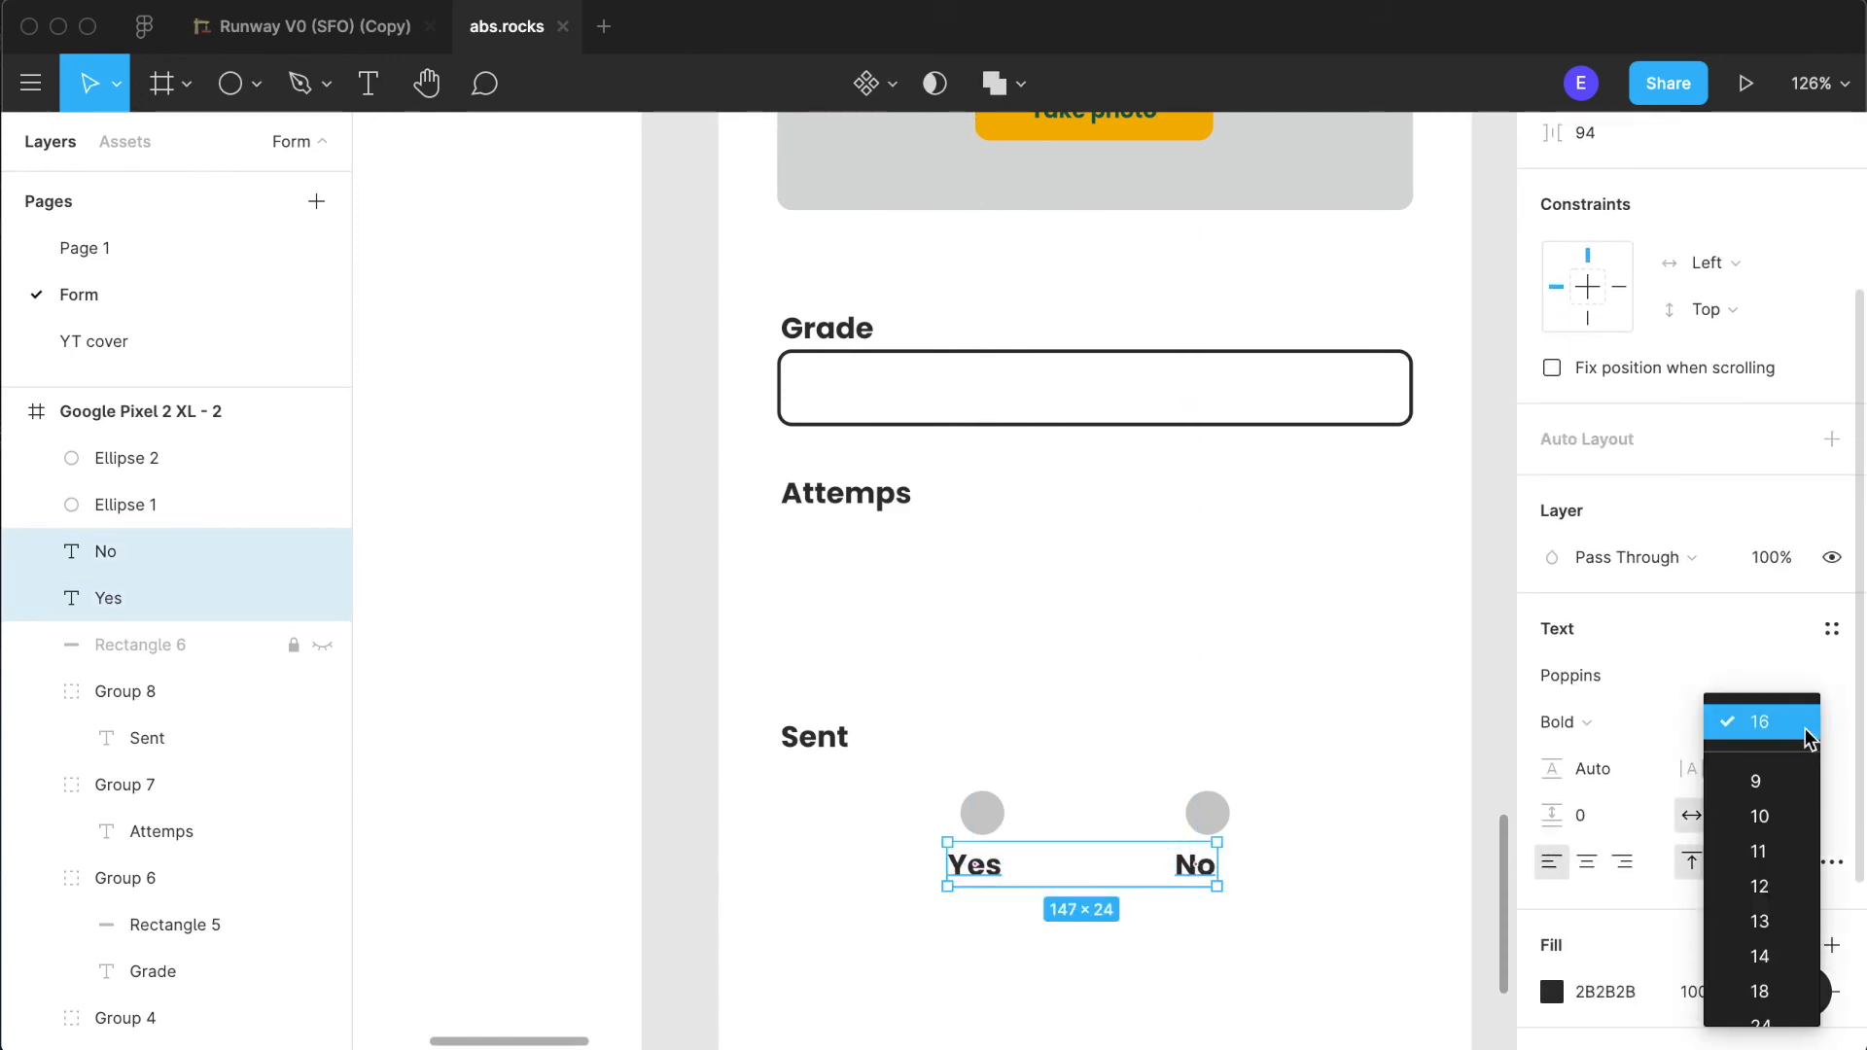
left_click(1794, 955)
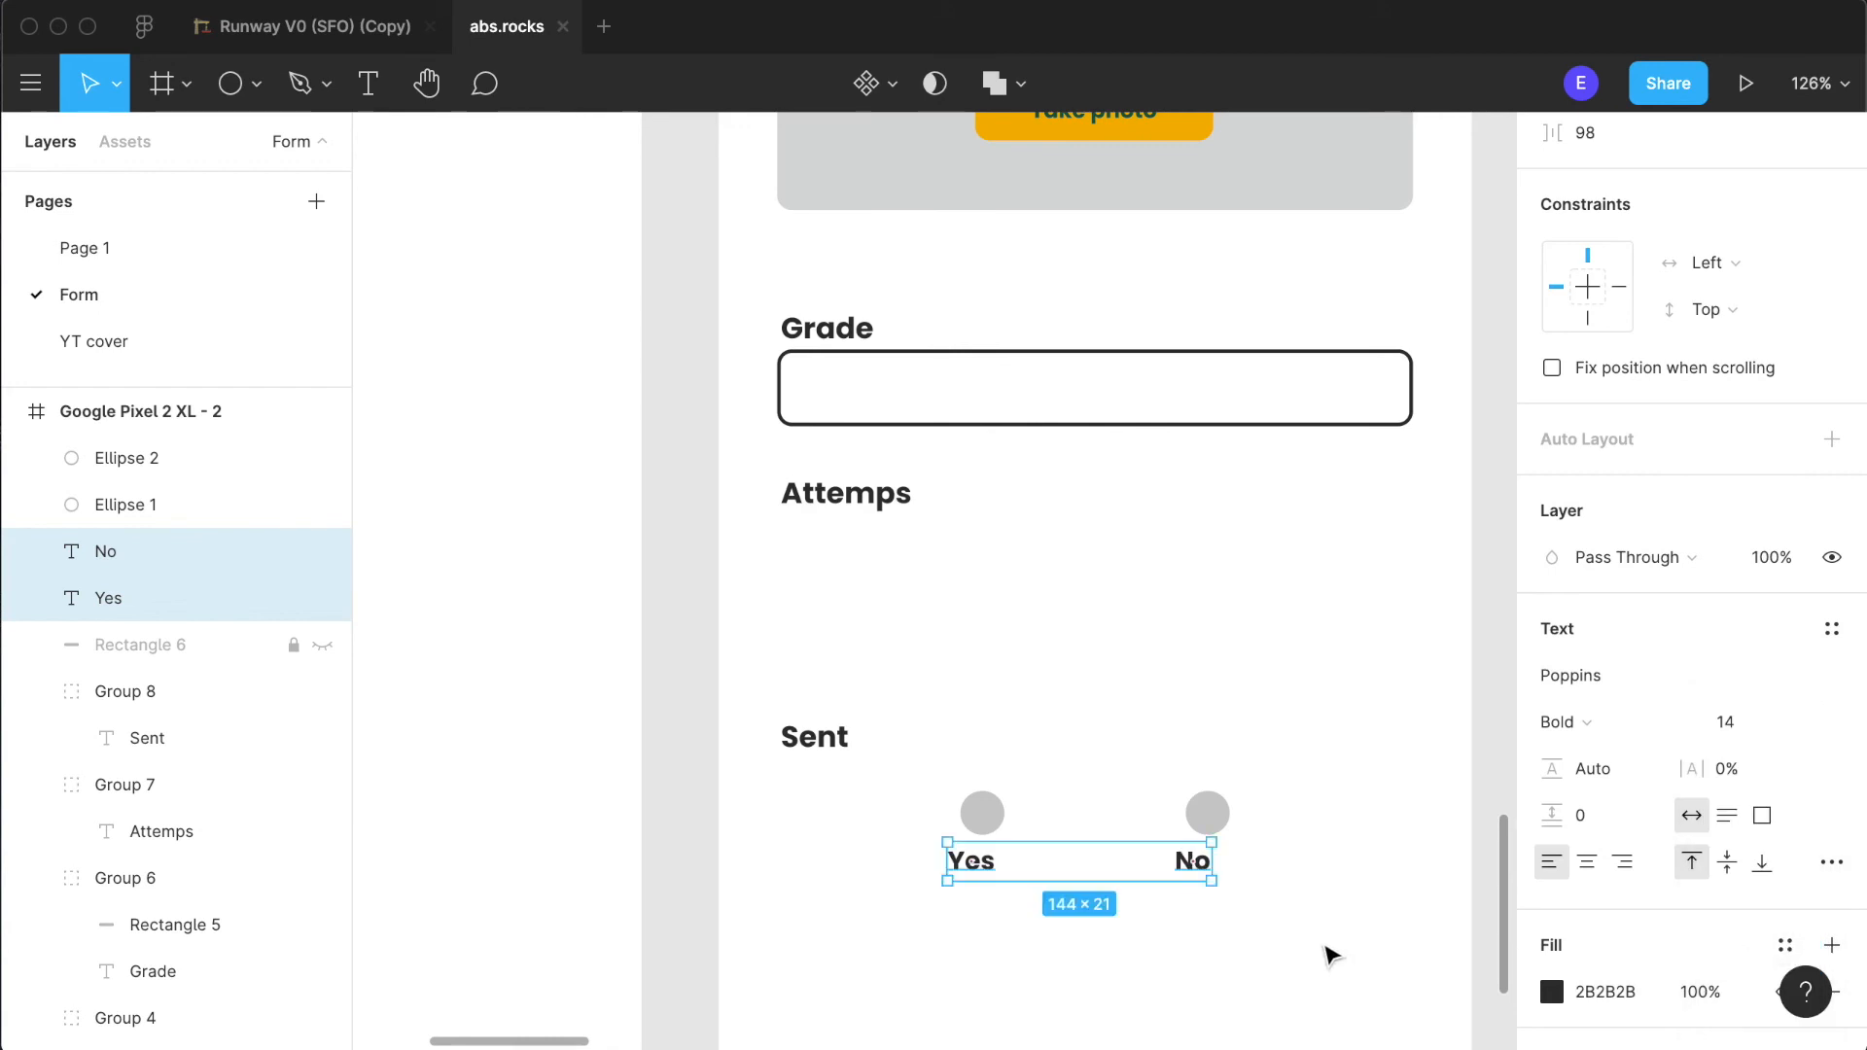
left_click(1580, 736)
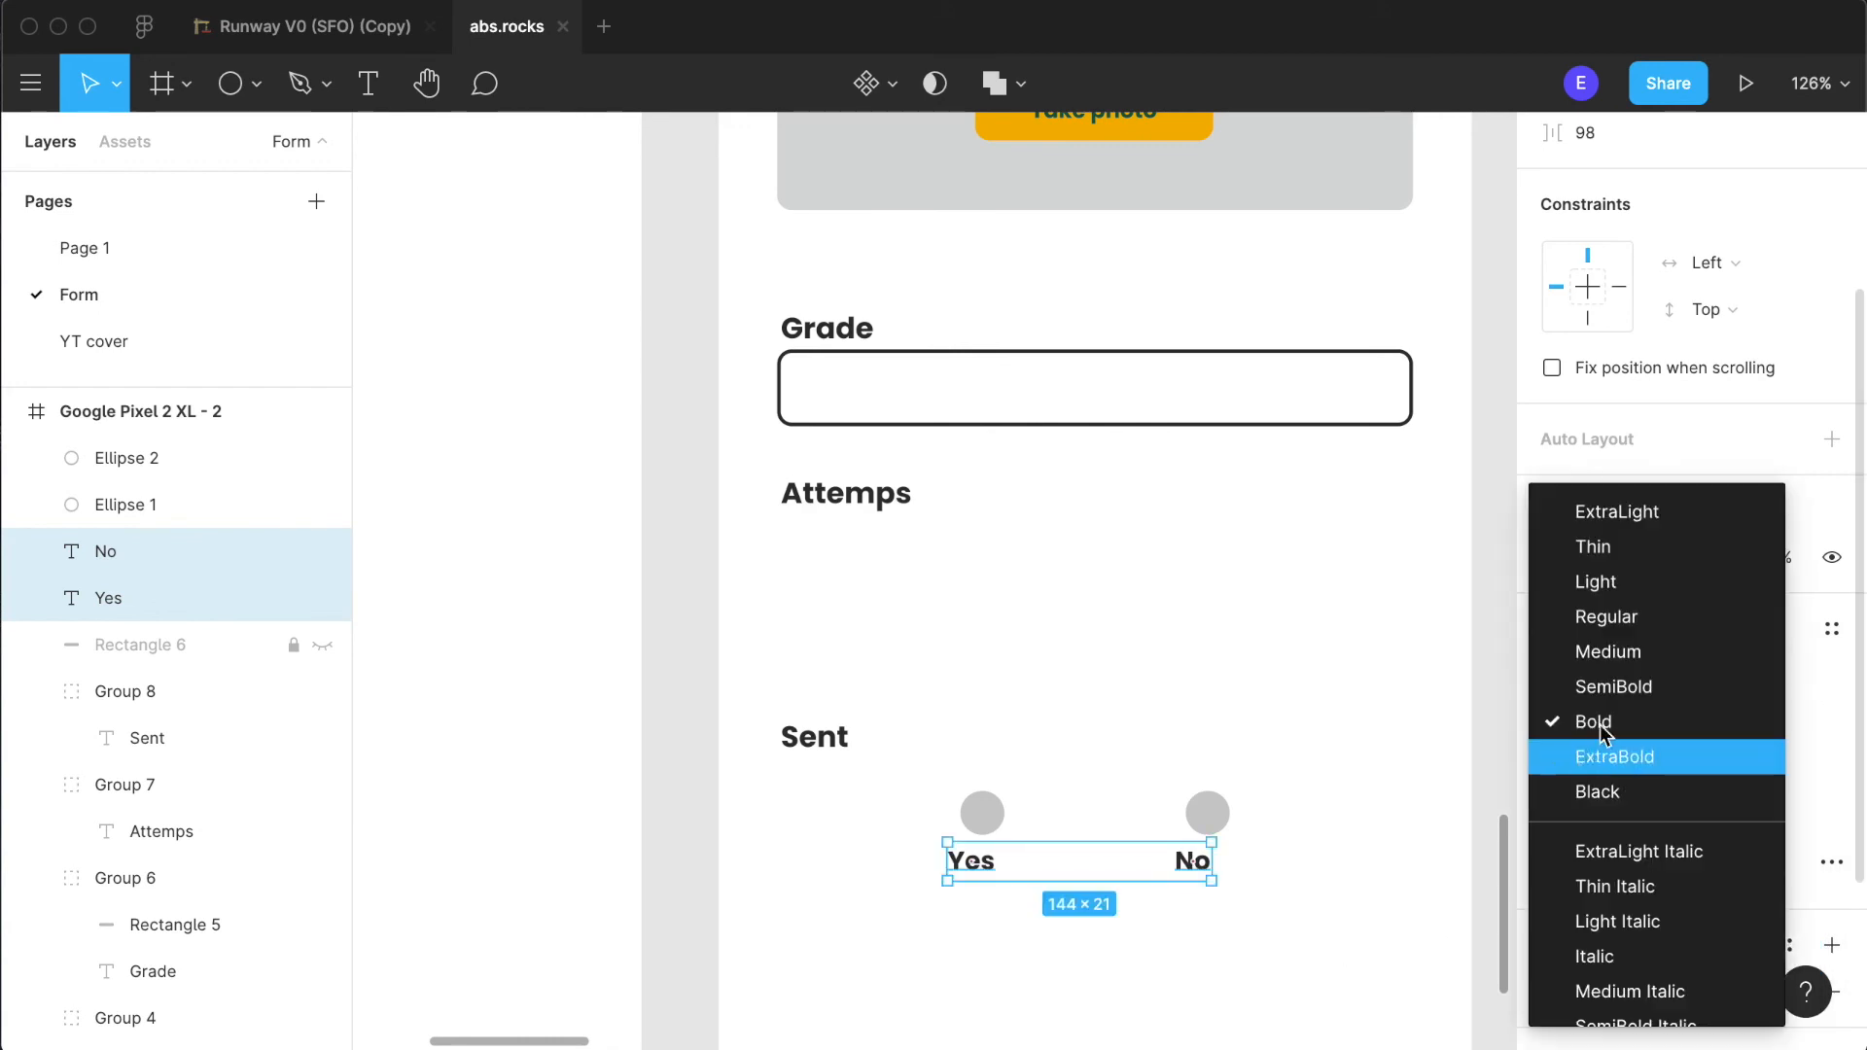
left_click(1604, 646)
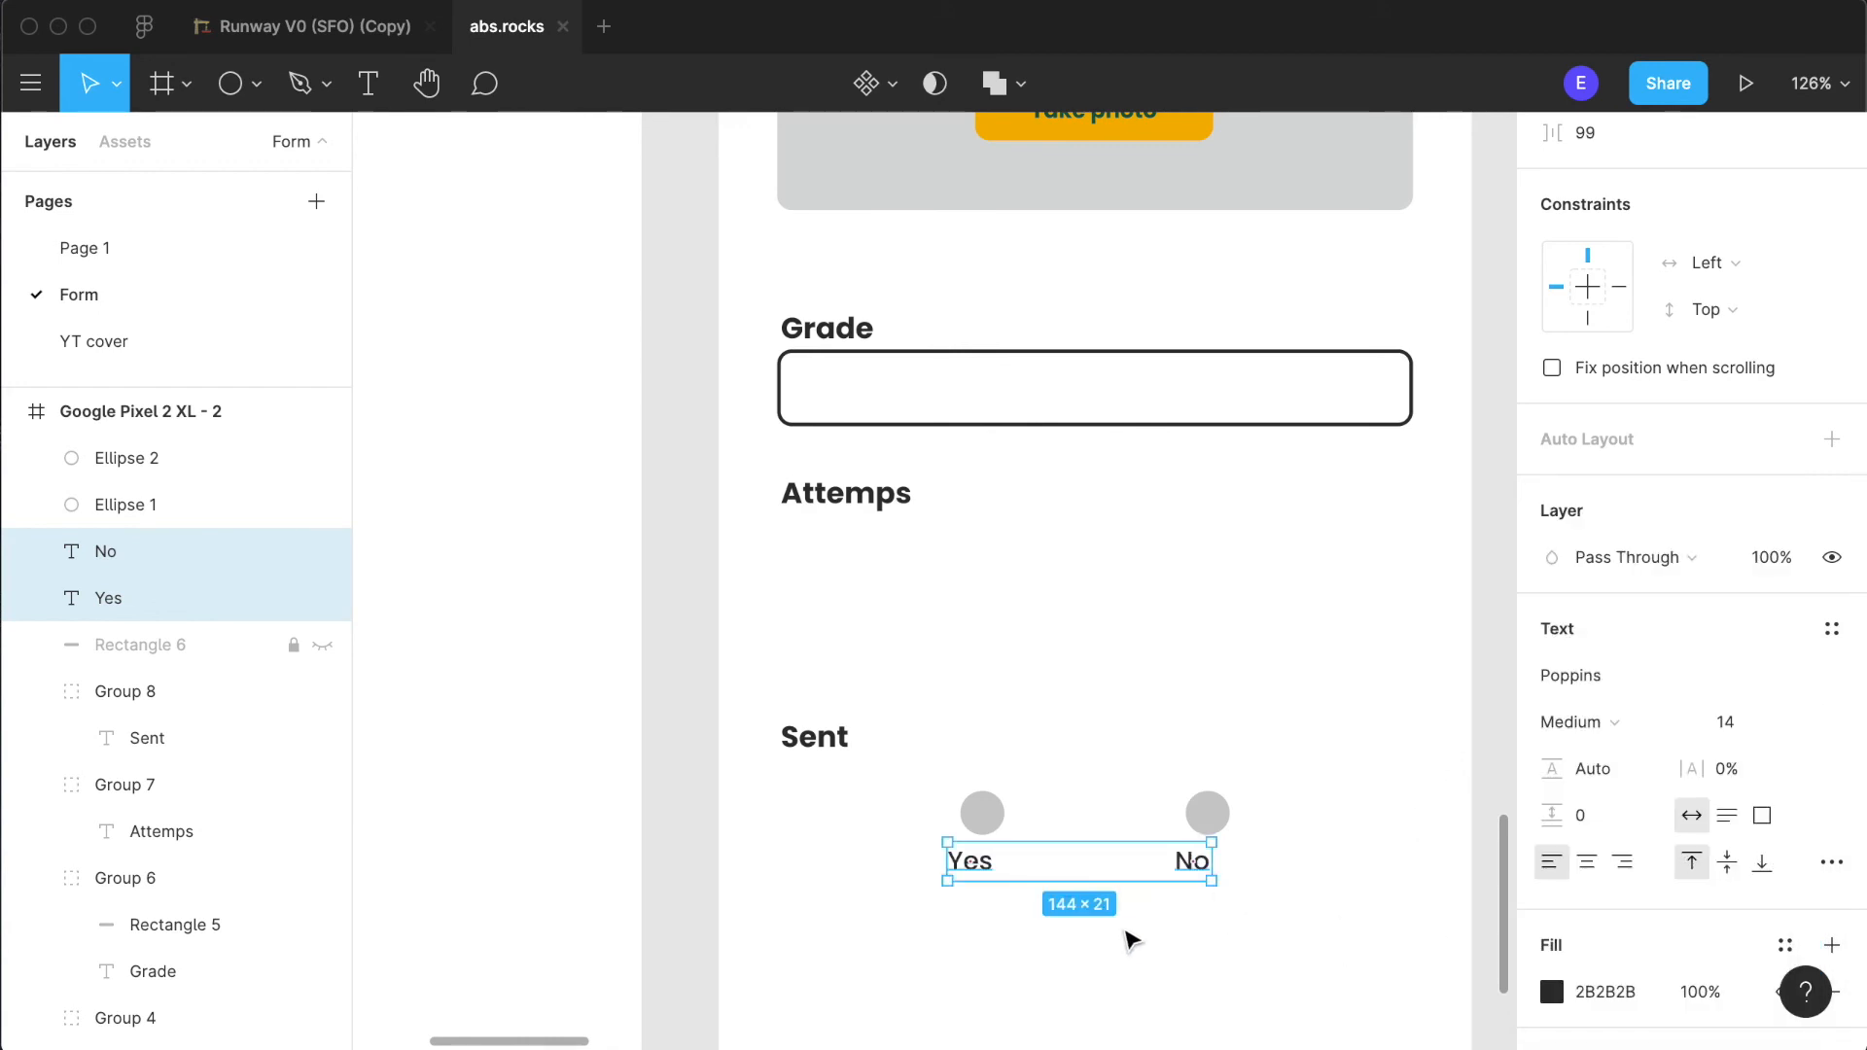
left_click(1083, 929)
- Center the "Yes" and "No" labels beneath their circles, with "Yes" at X 131
left_click(989, 866)
left_click_drag(989, 868, 982, 868)
left_click(1215, 869)
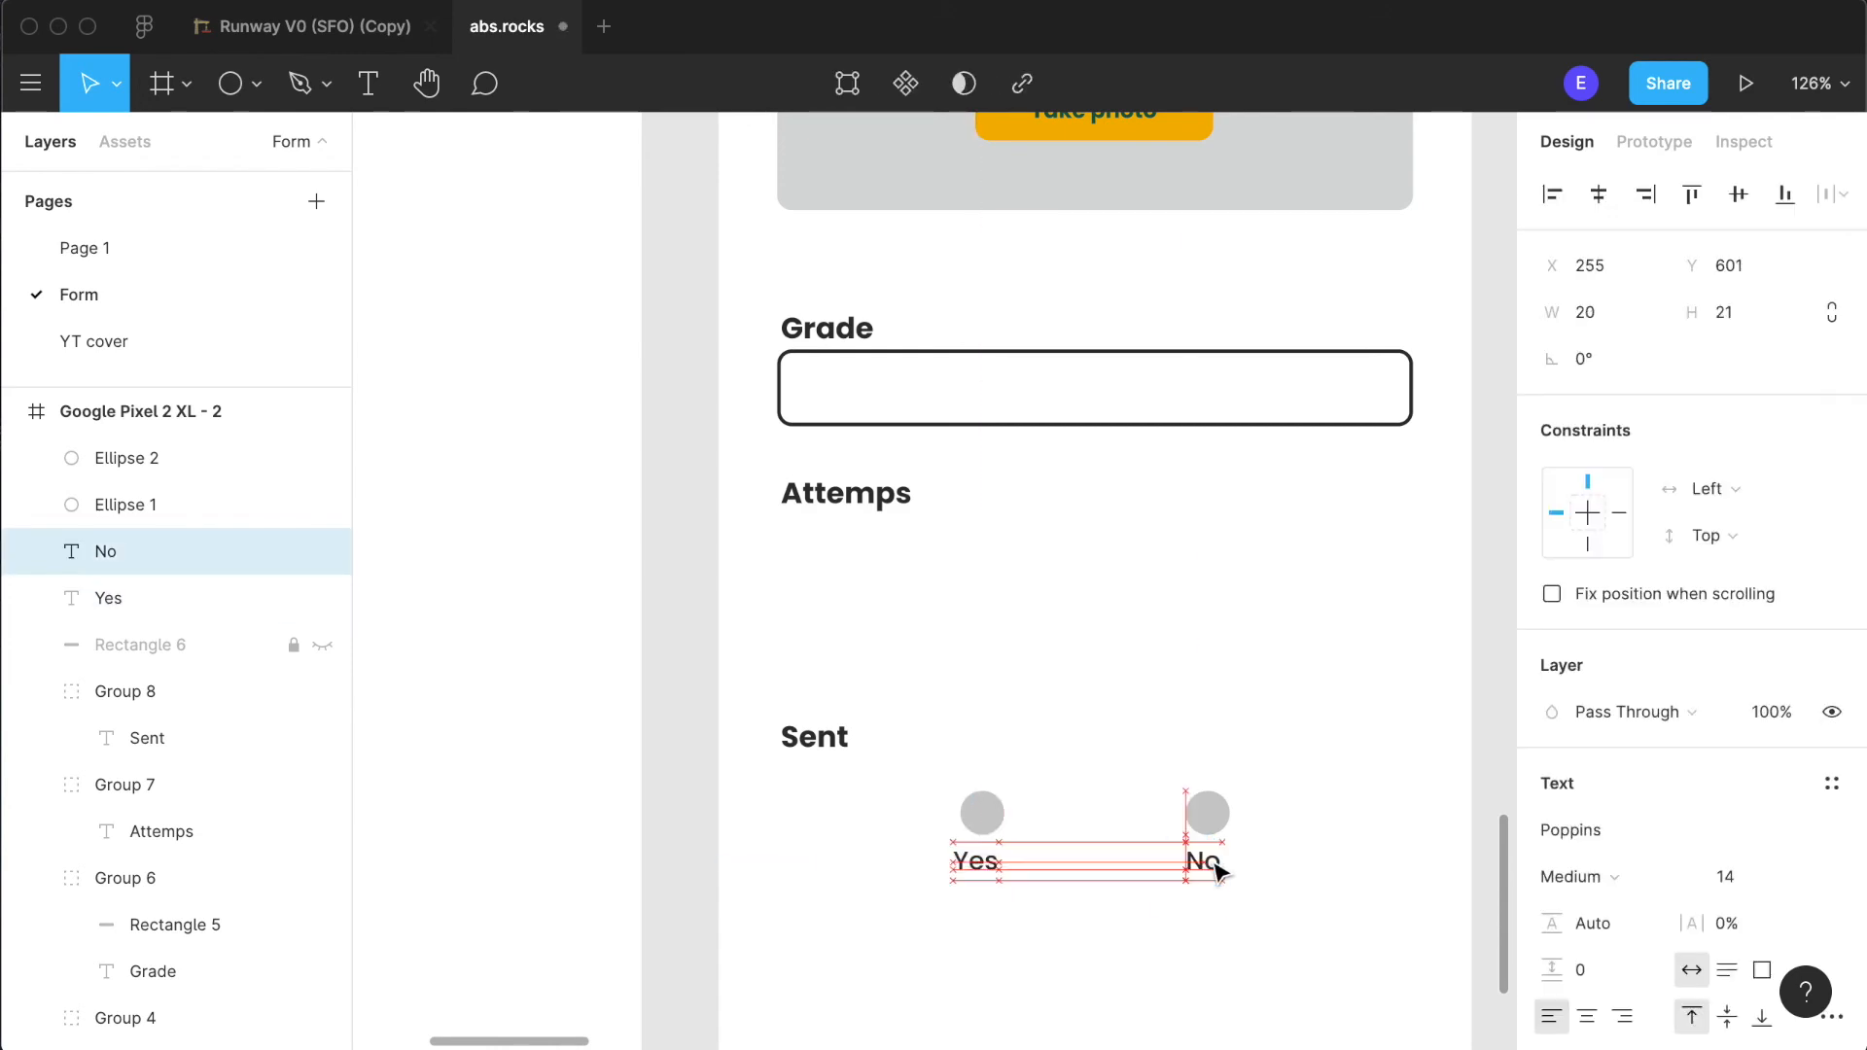
left_click_drag(1218, 867, 1218, 865)
left_click(1154, 945)
- Inspect how the "Yes" and "No" labels line up with the circles above them
scroll(920, 830, "up", 3)
scroll(920, 833, "up", 3)
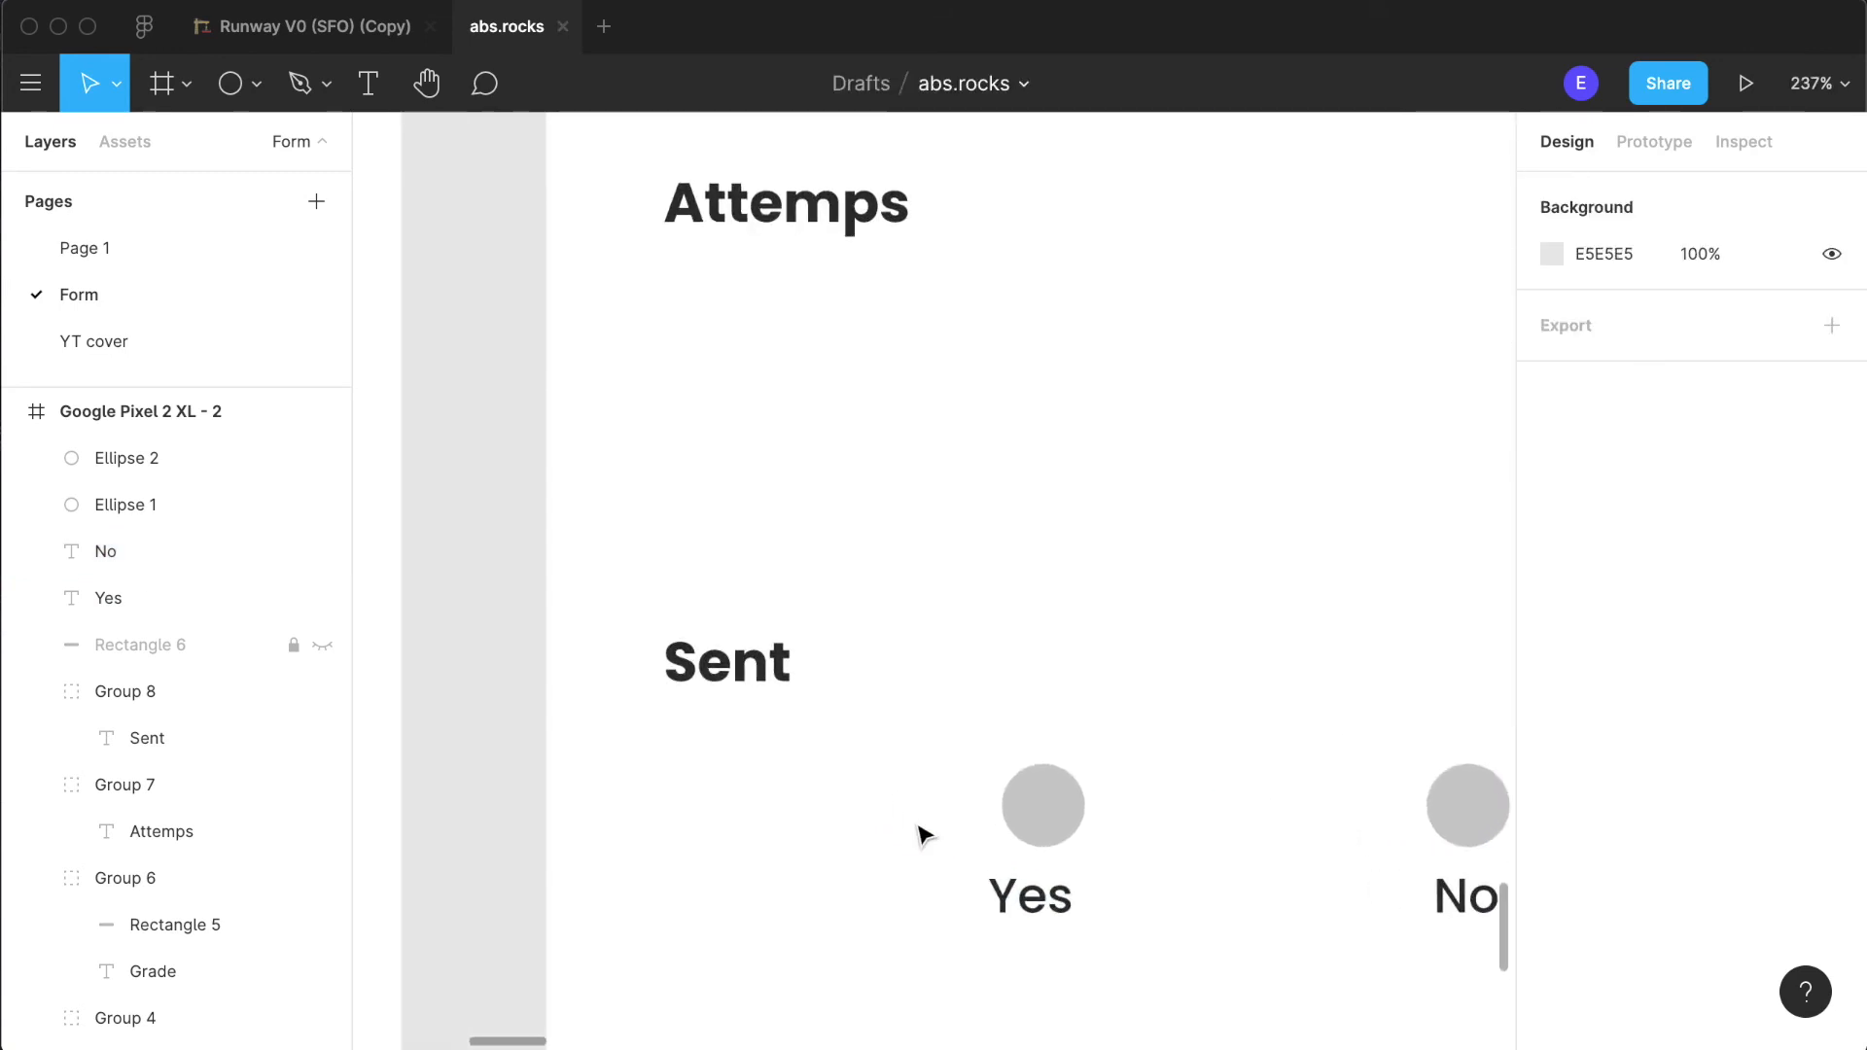
scroll(897, 888, "right", 3)
left_click(803, 886)
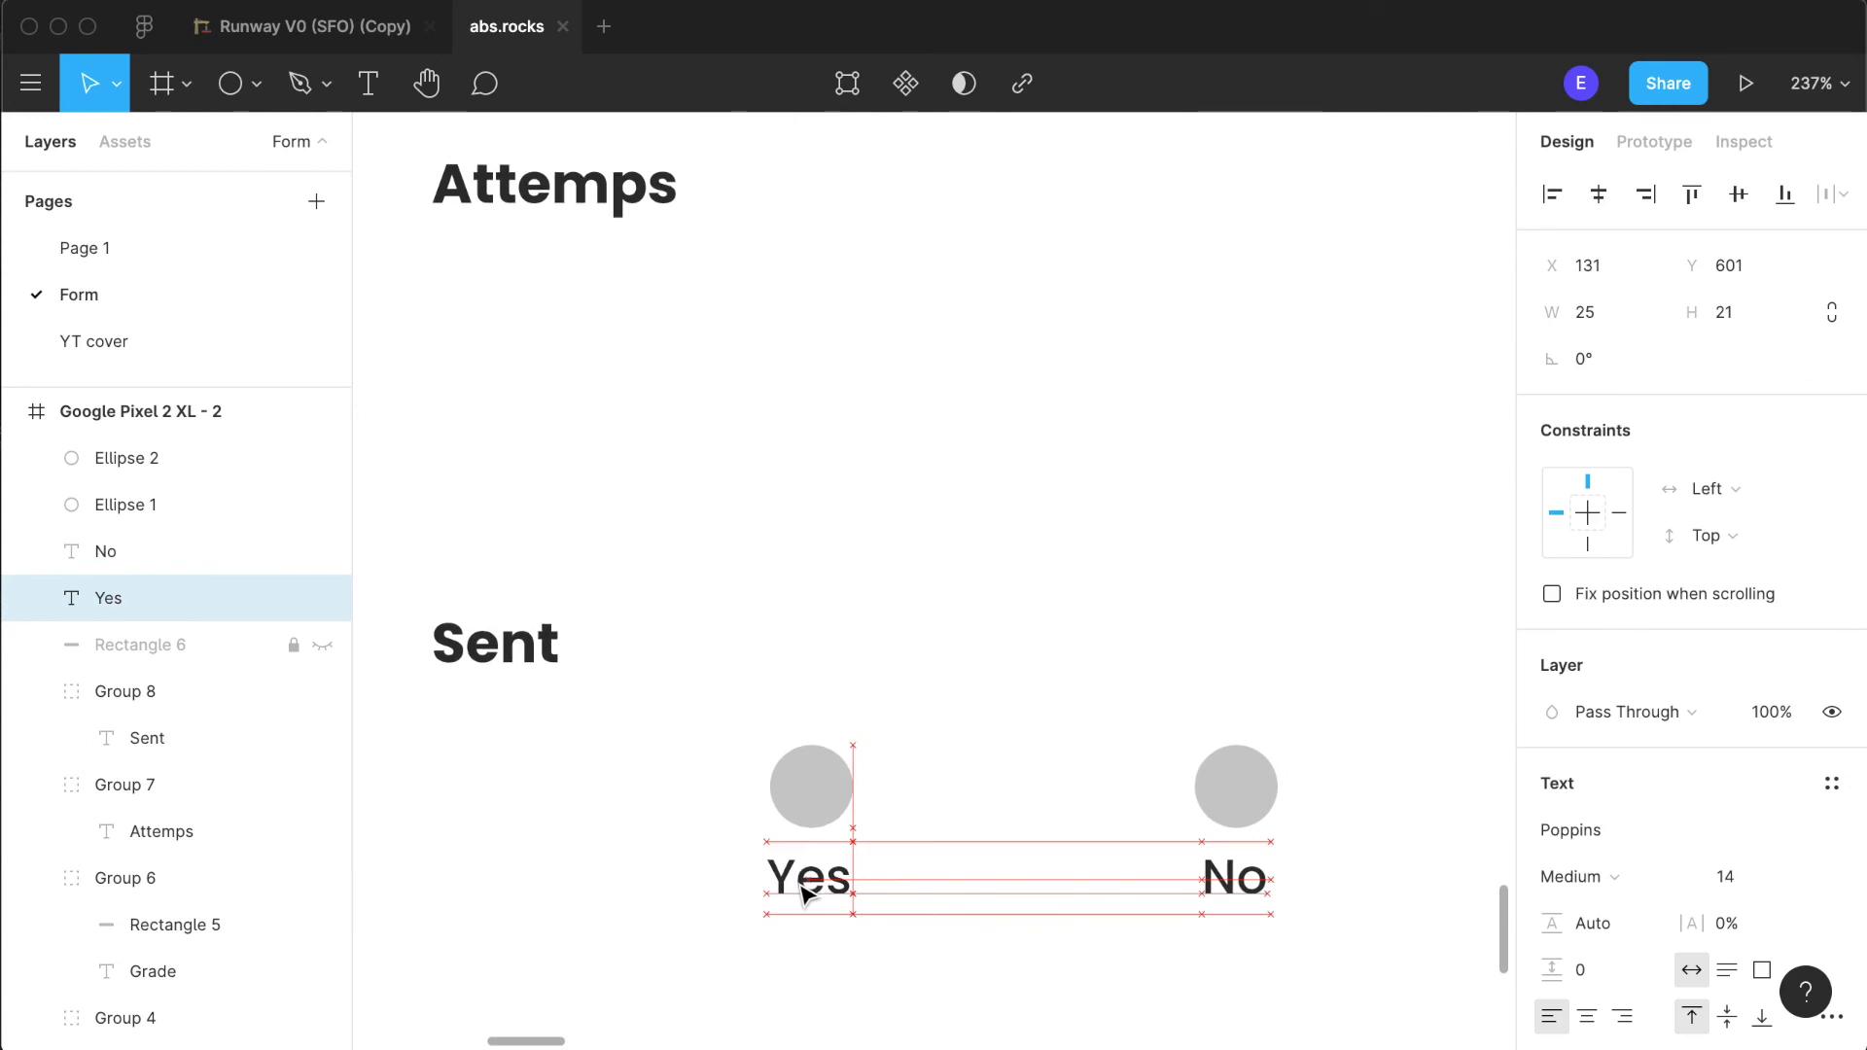
left_click(909, 964)
scroll(1042, 963, "down", 3)
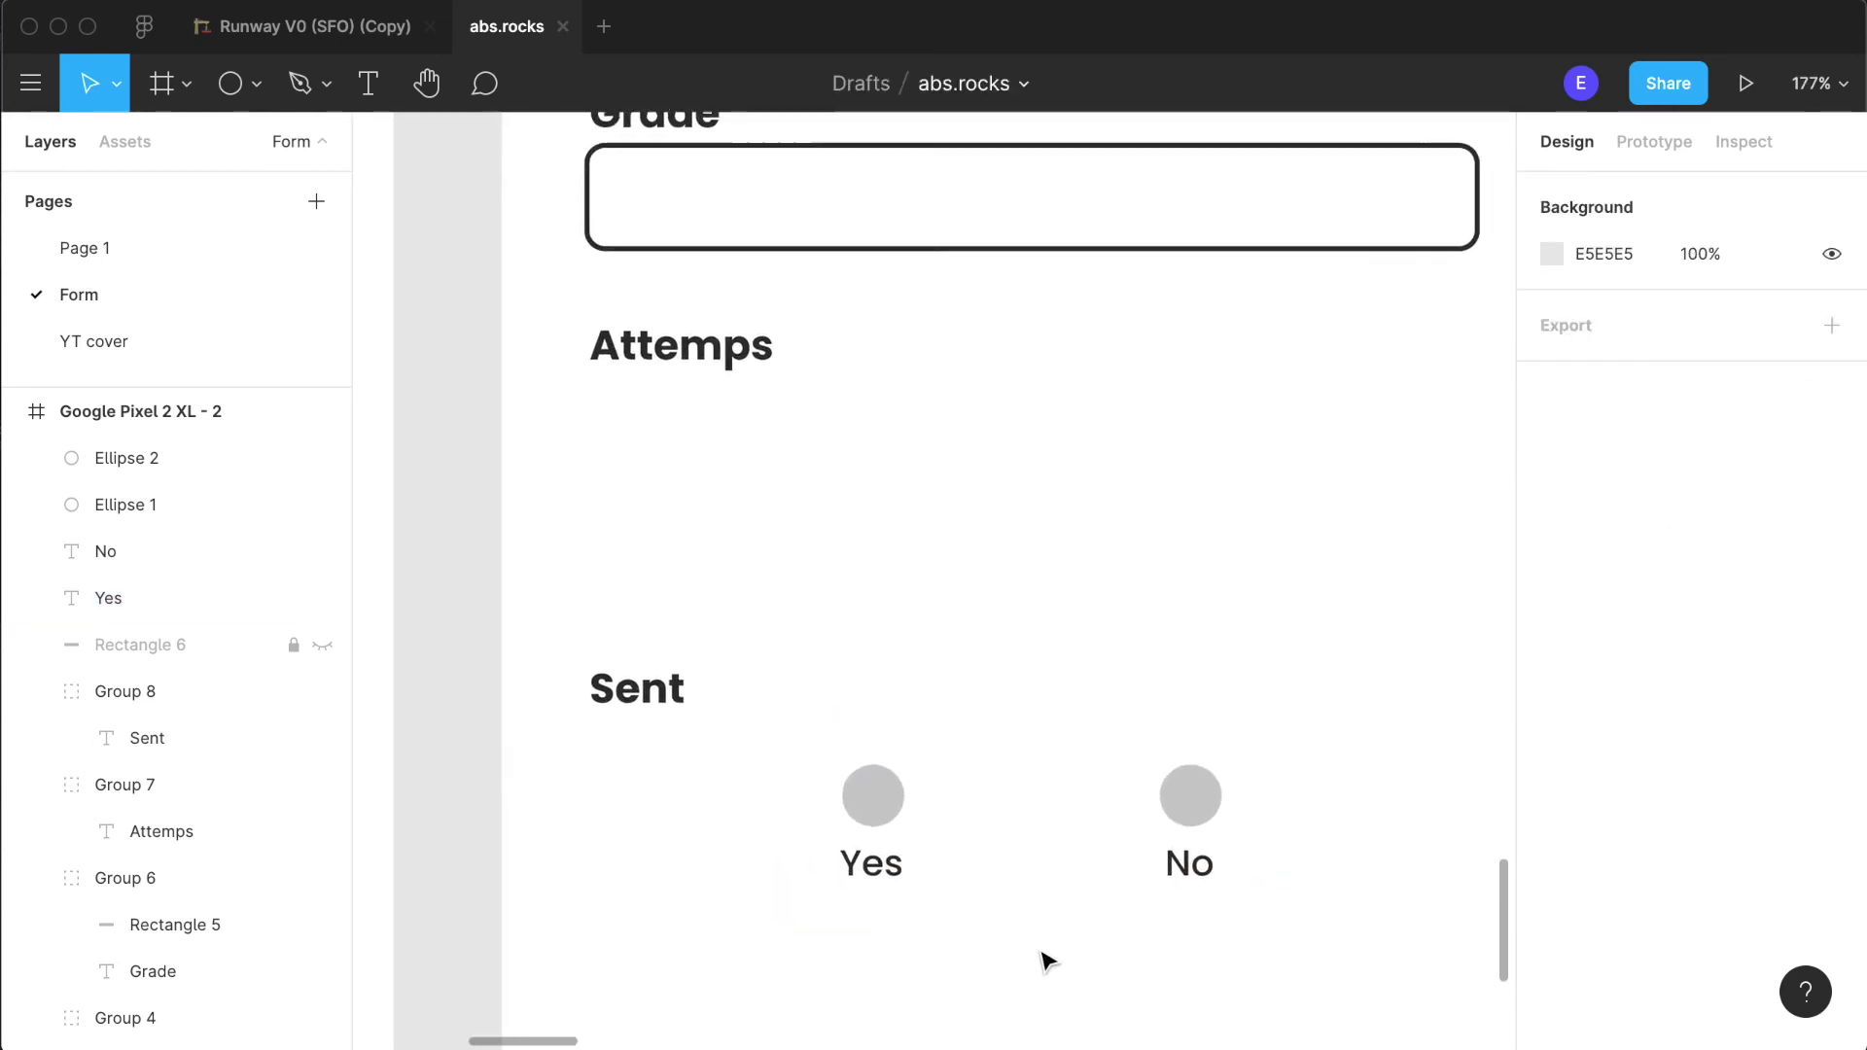
left_click(899, 865)
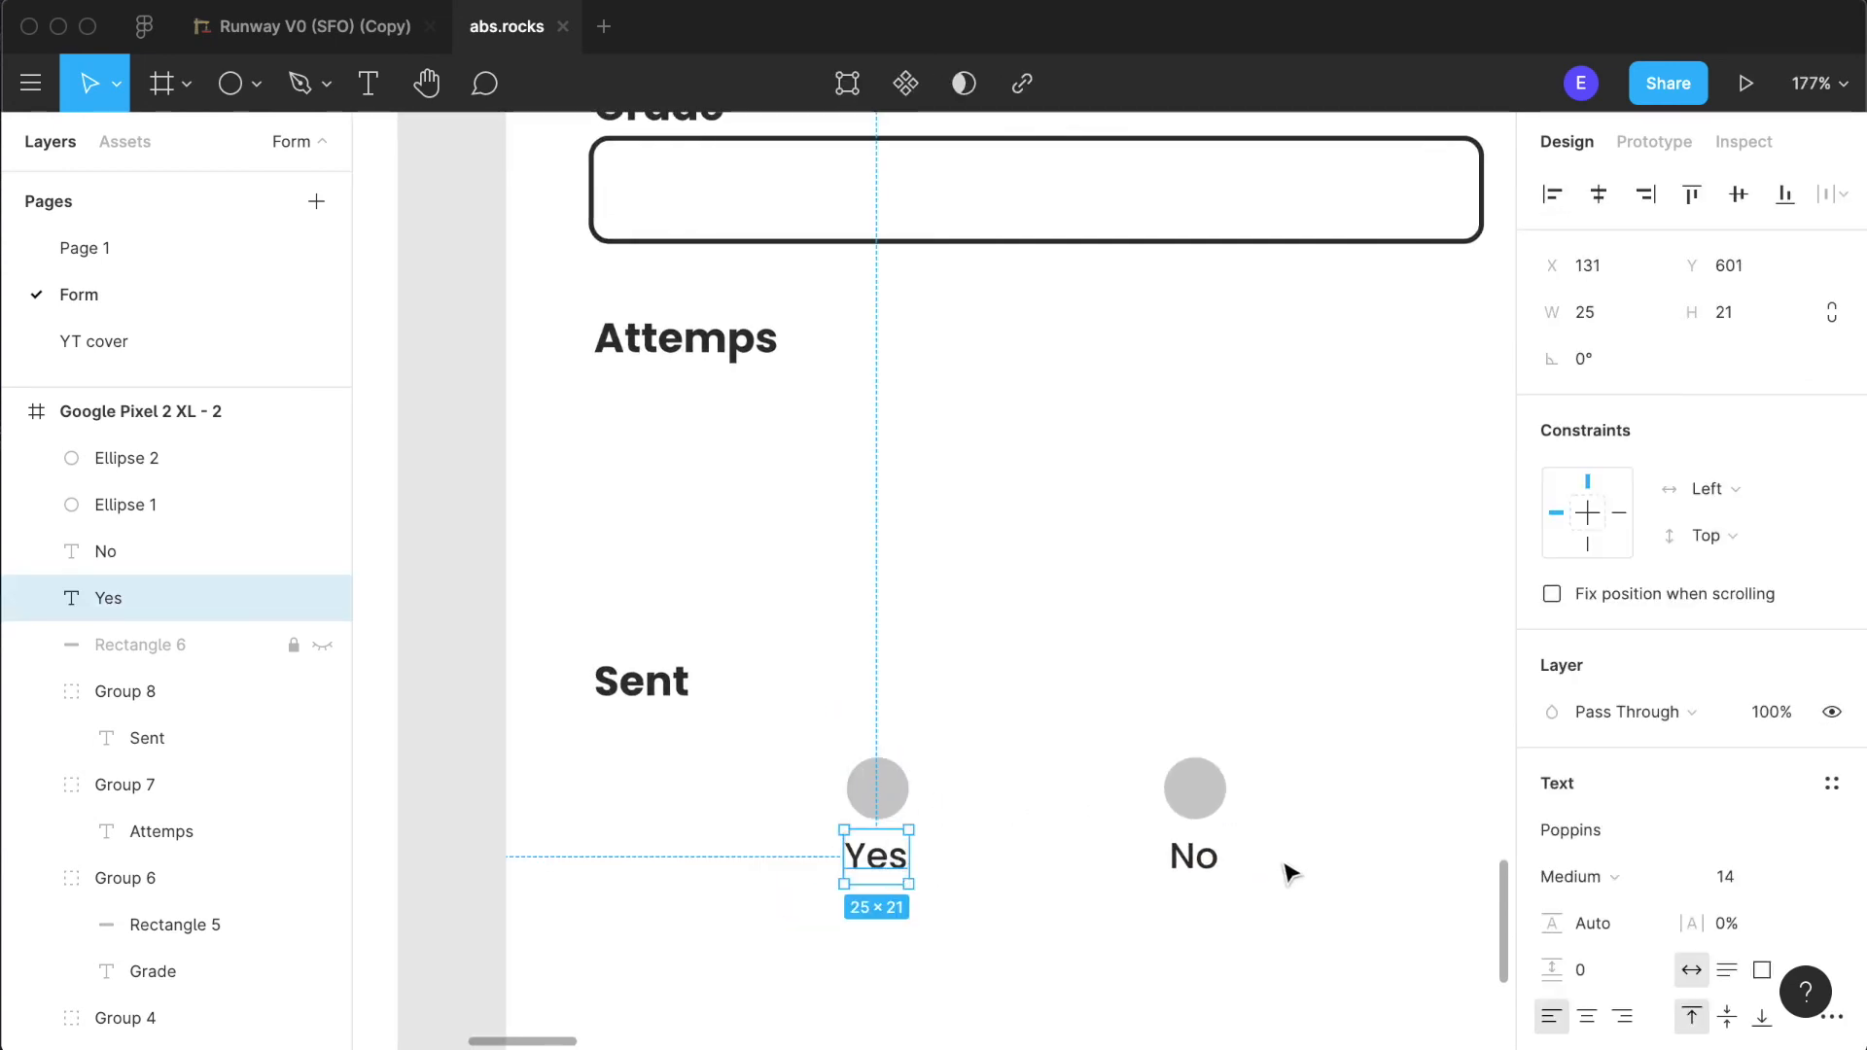
left_click(1179, 875)
left_click(1179, 856)
left_click(1032, 919)
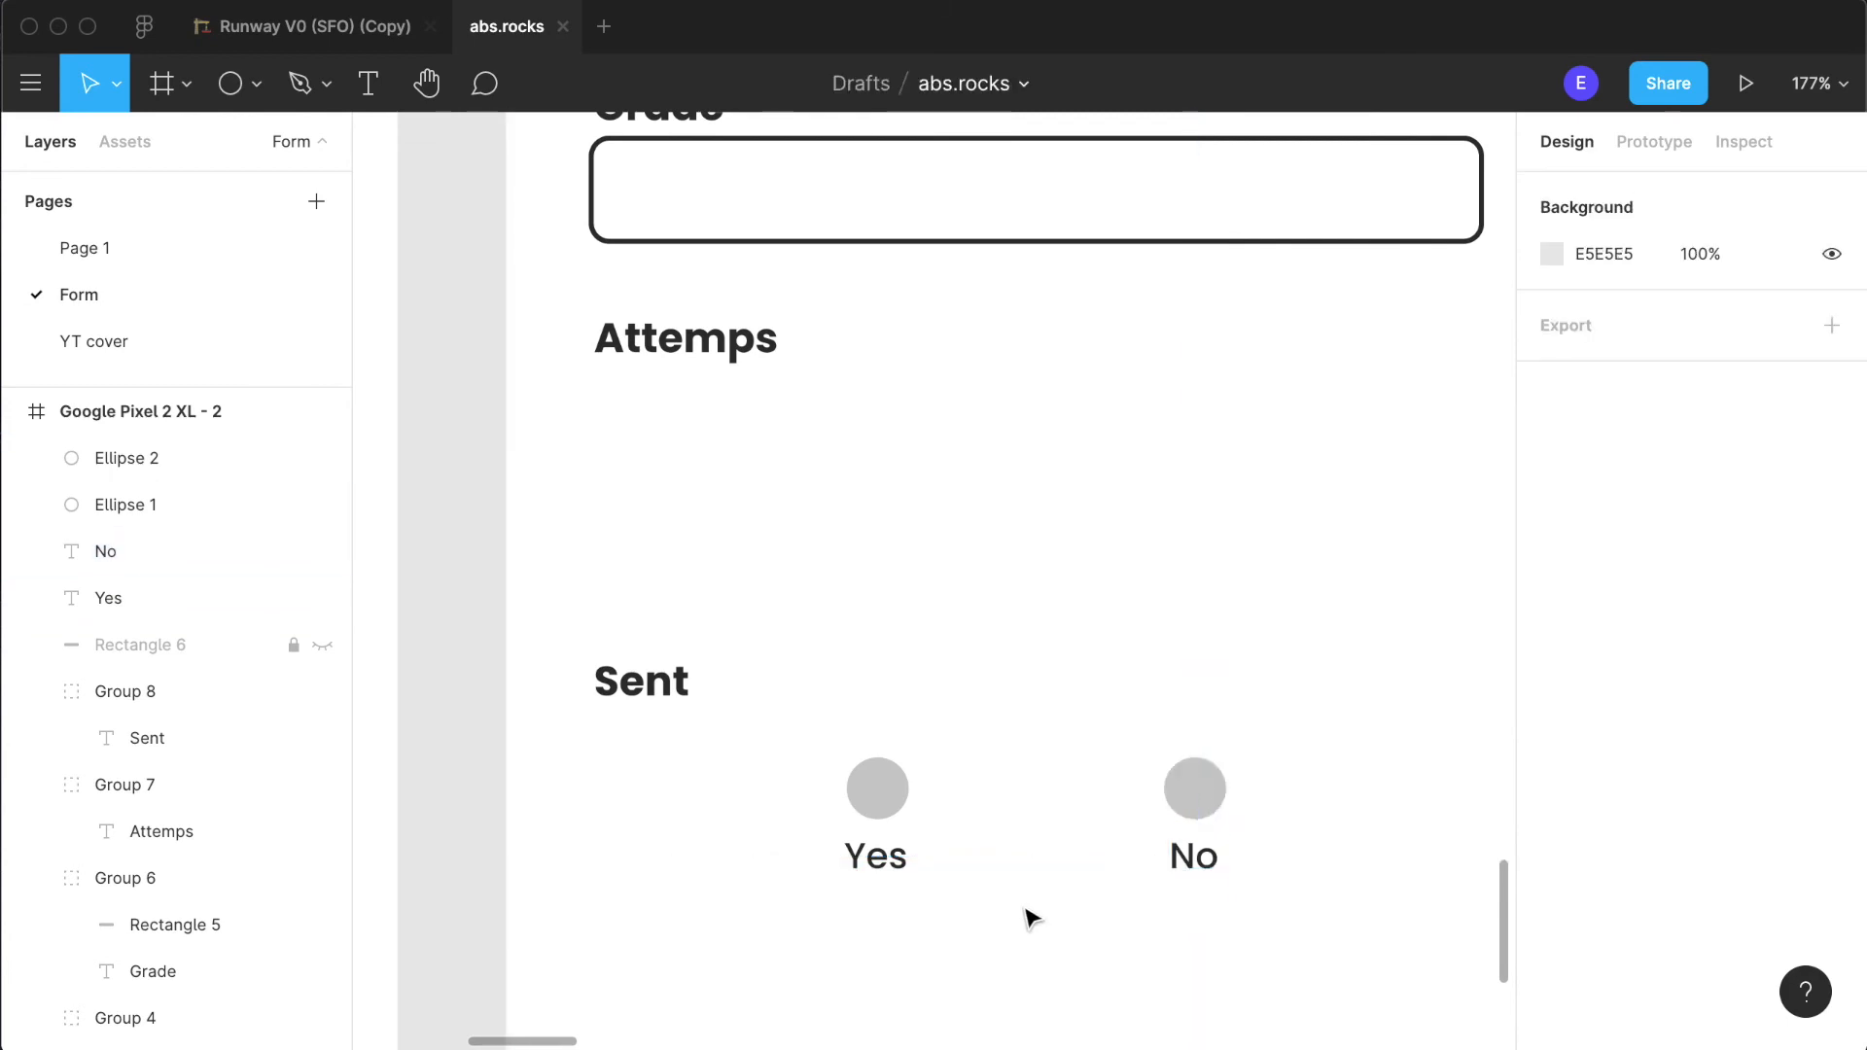
- Fill the "Yes" circle with white FFFFFF and add a dark 2B2B2B stroke
scroll(1031, 914, "down", 2)
scroll(987, 875, "up", 10)
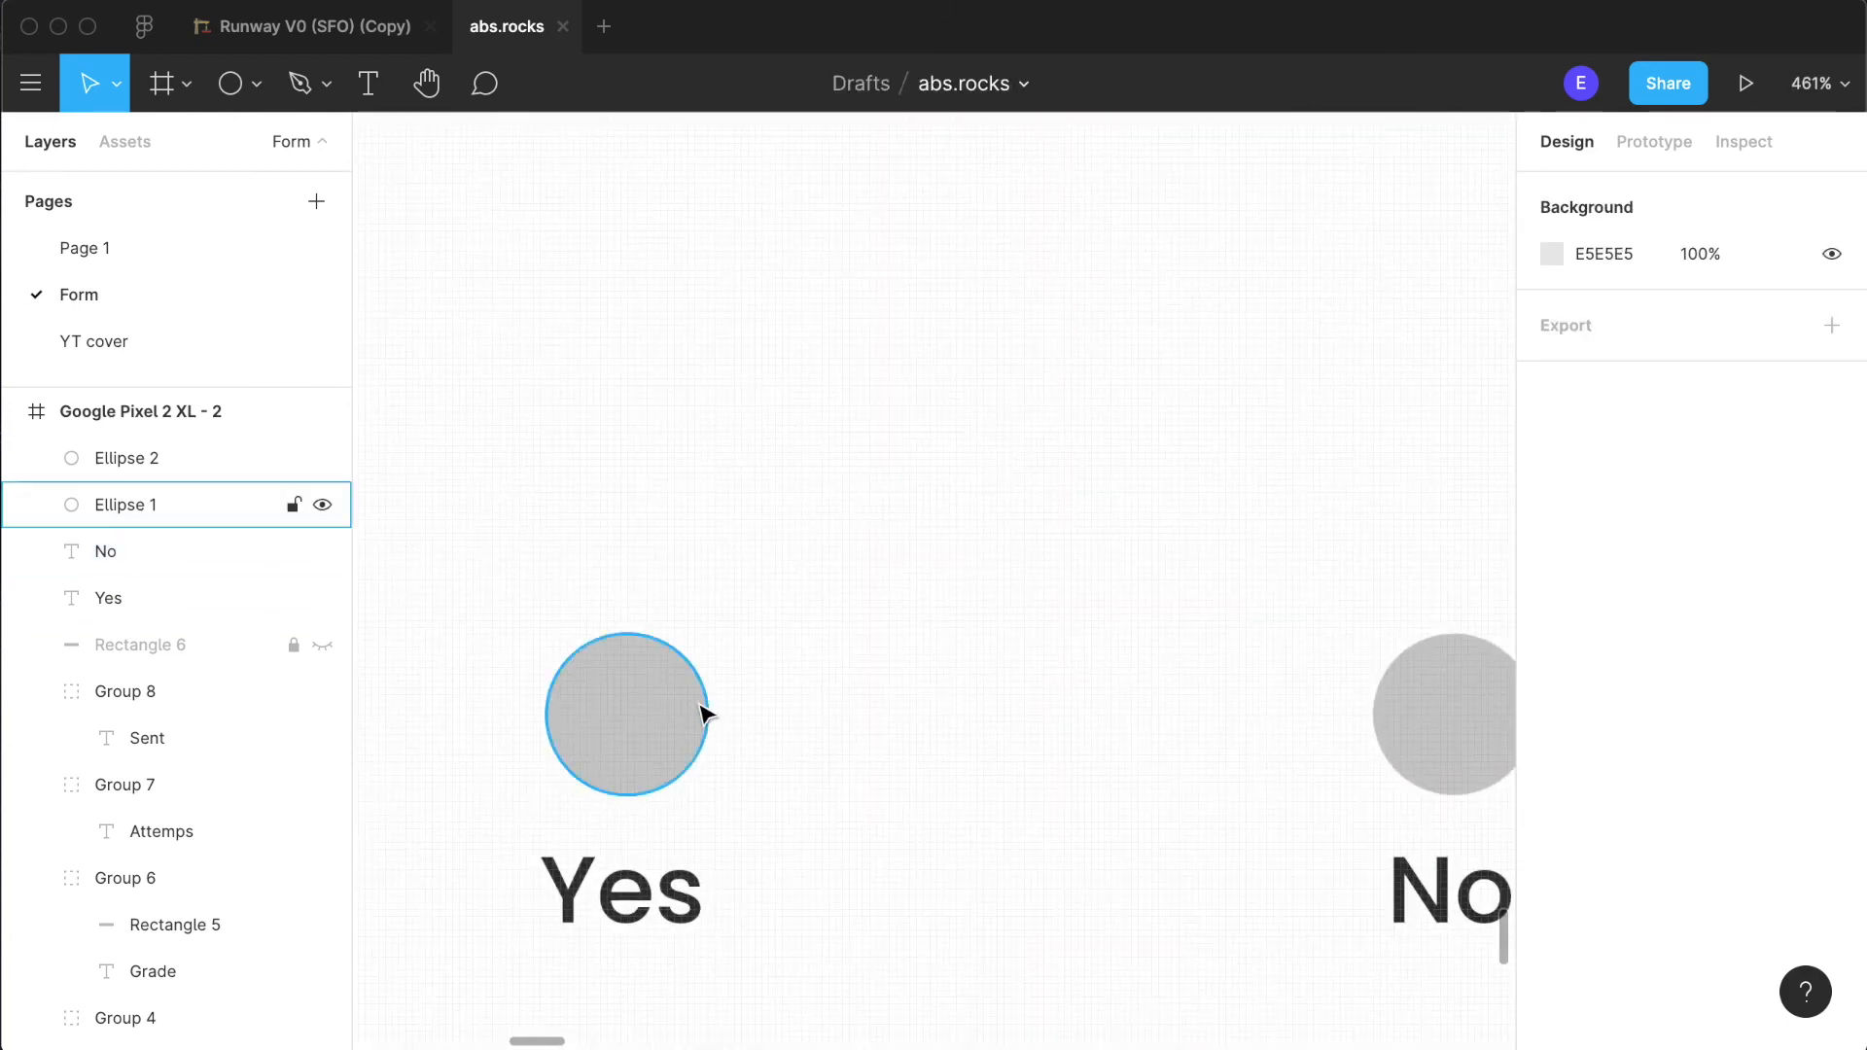
left_click(708, 717)
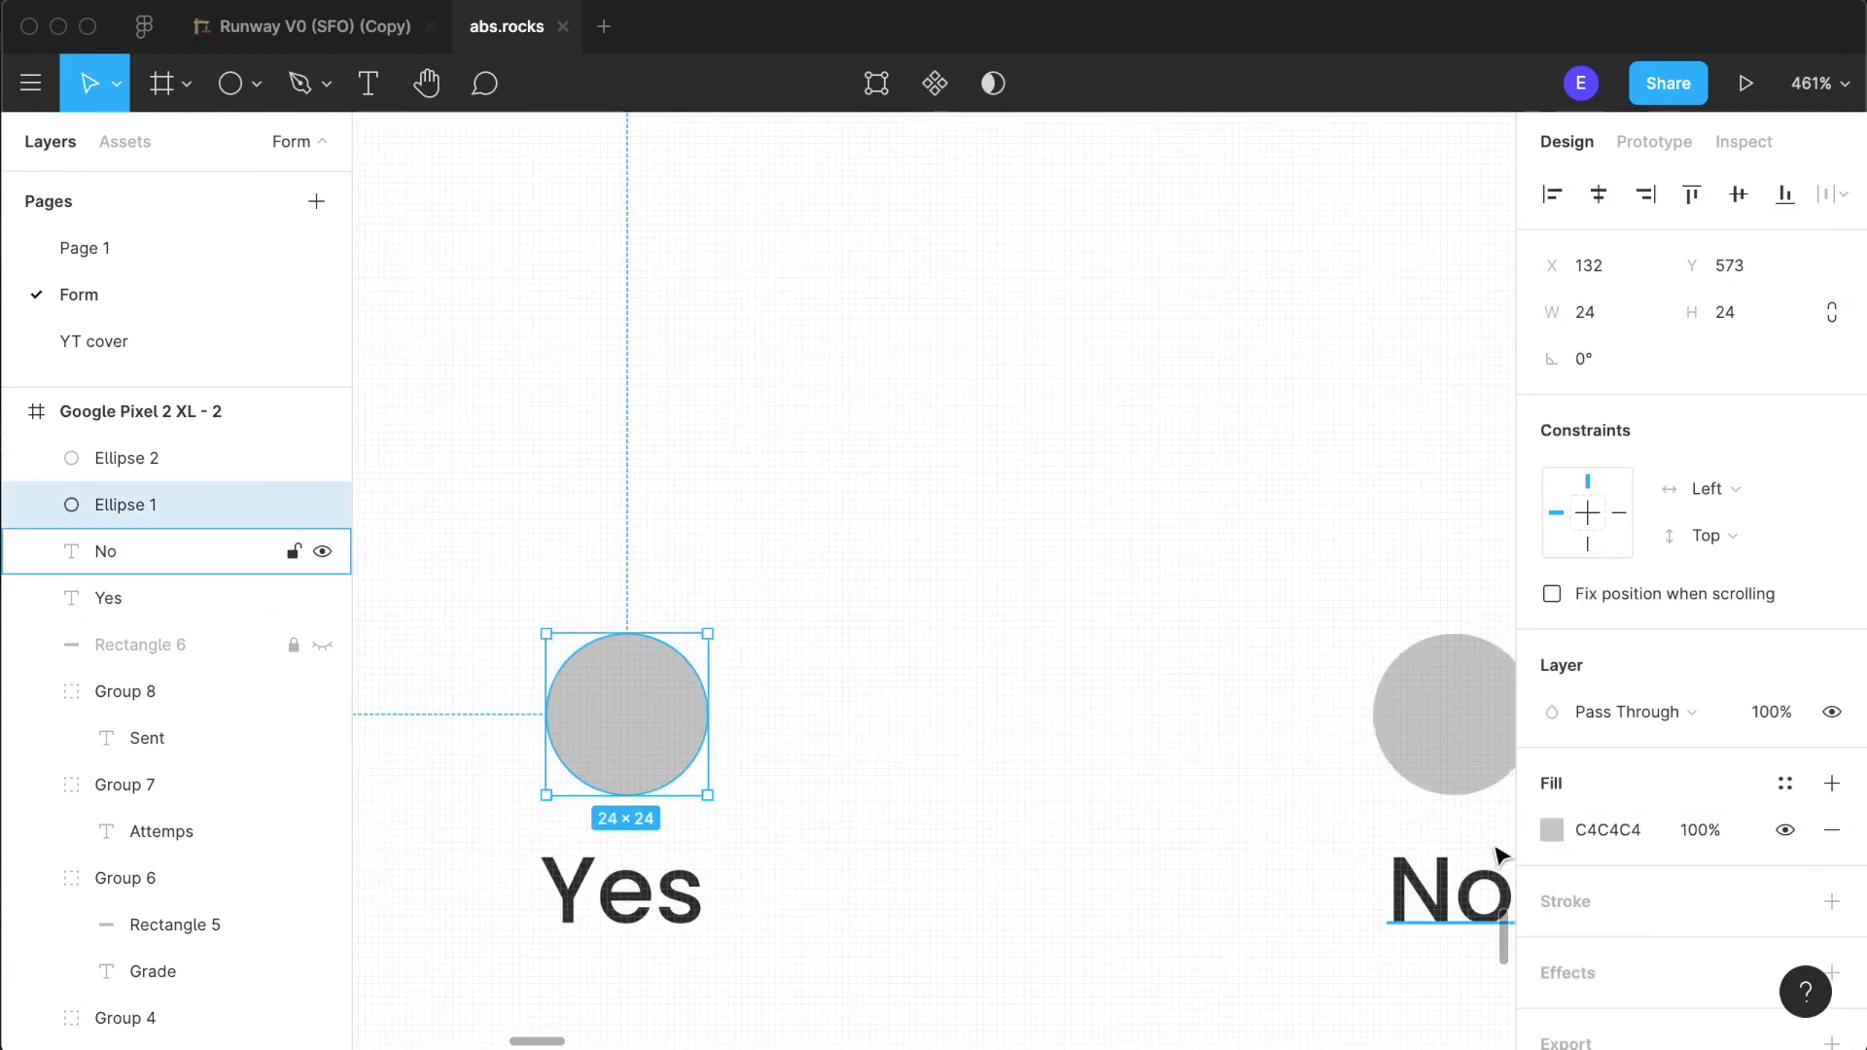
left_click(1550, 836)
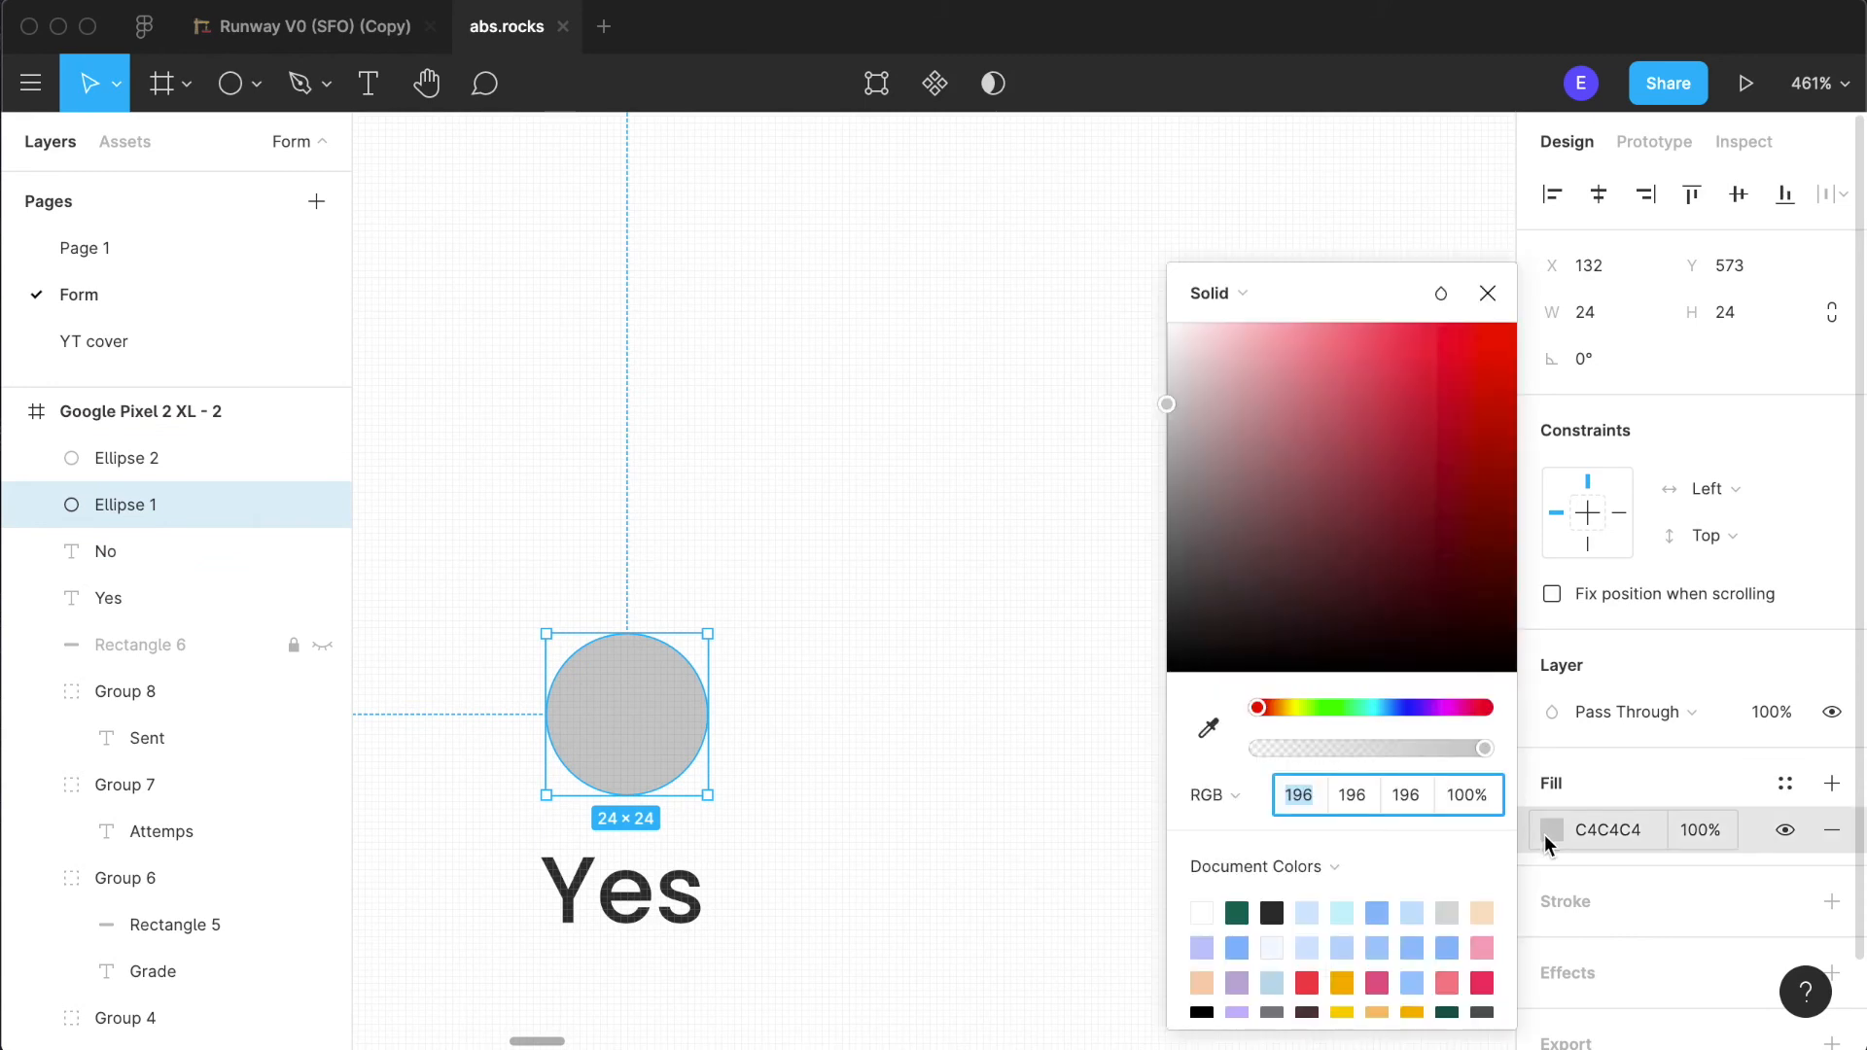
left_click(1202, 914)
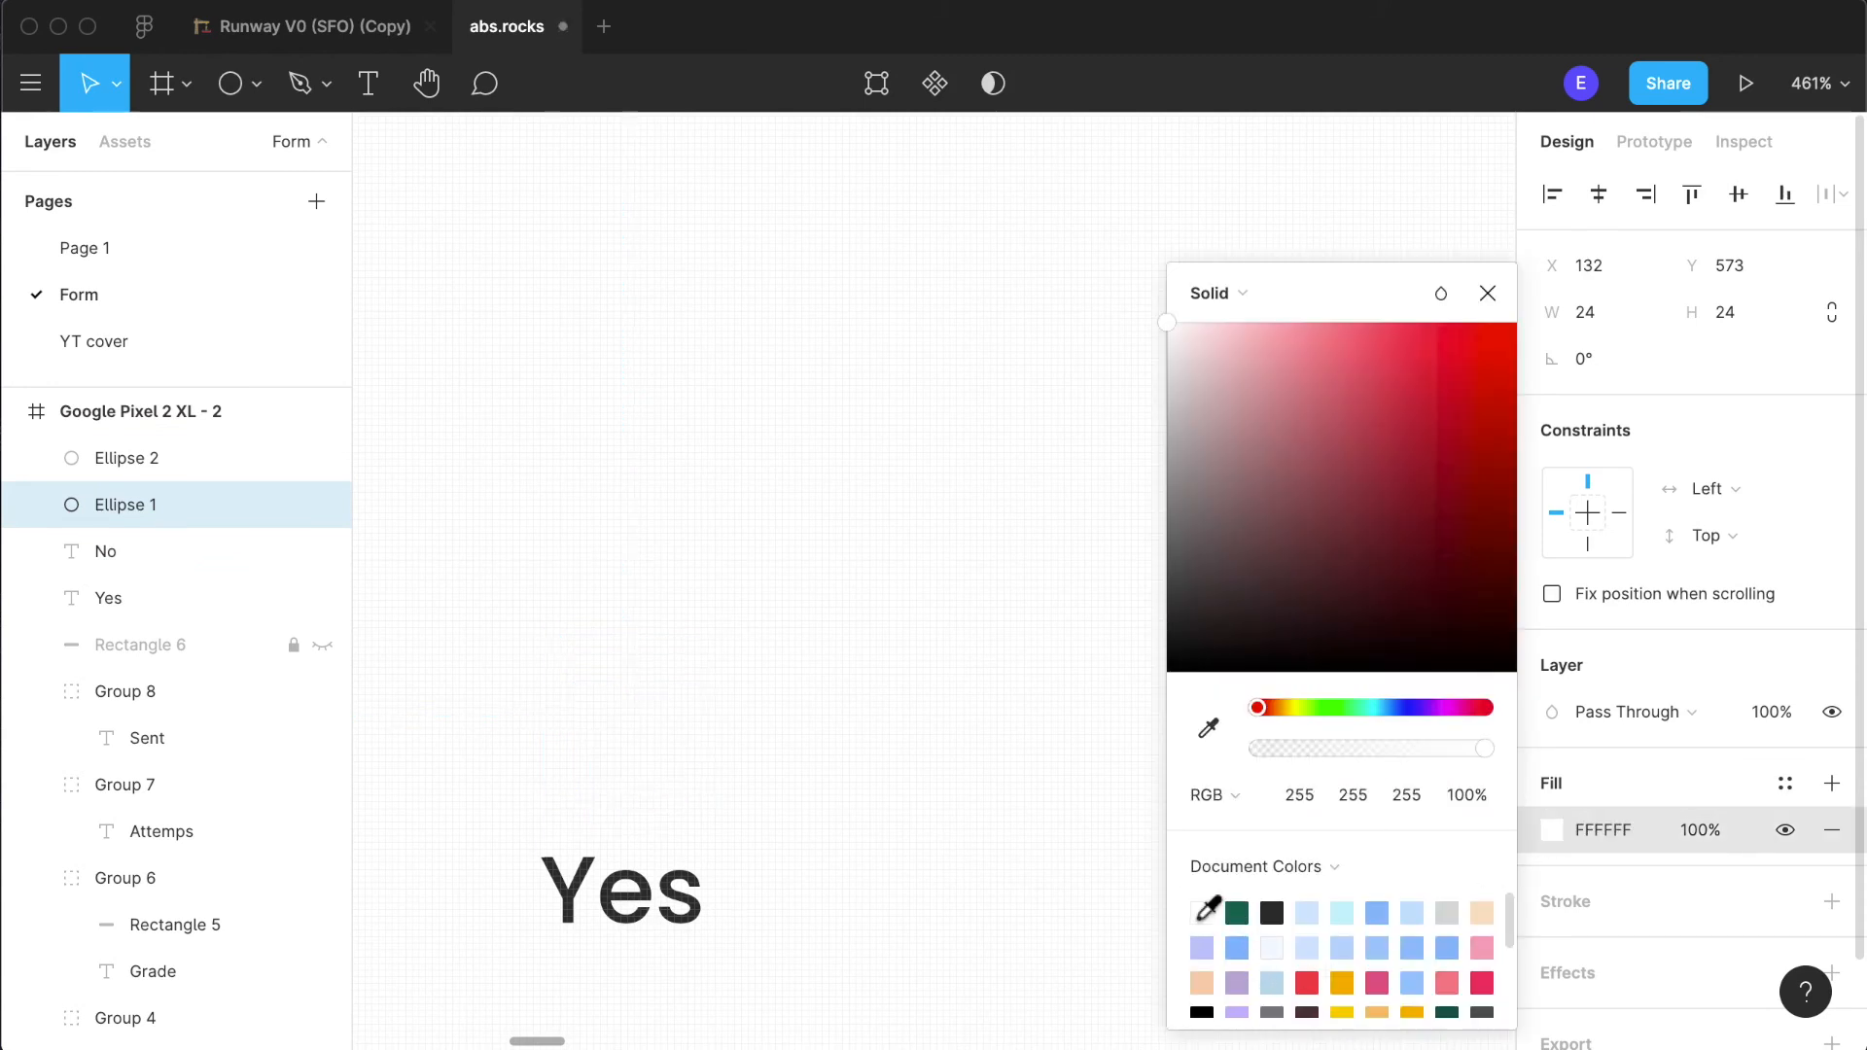
left_click(1831, 901)
left_click(1551, 948)
left_click(1272, 913)
left_click(920, 904)
scroll(921, 904, "down", 5)
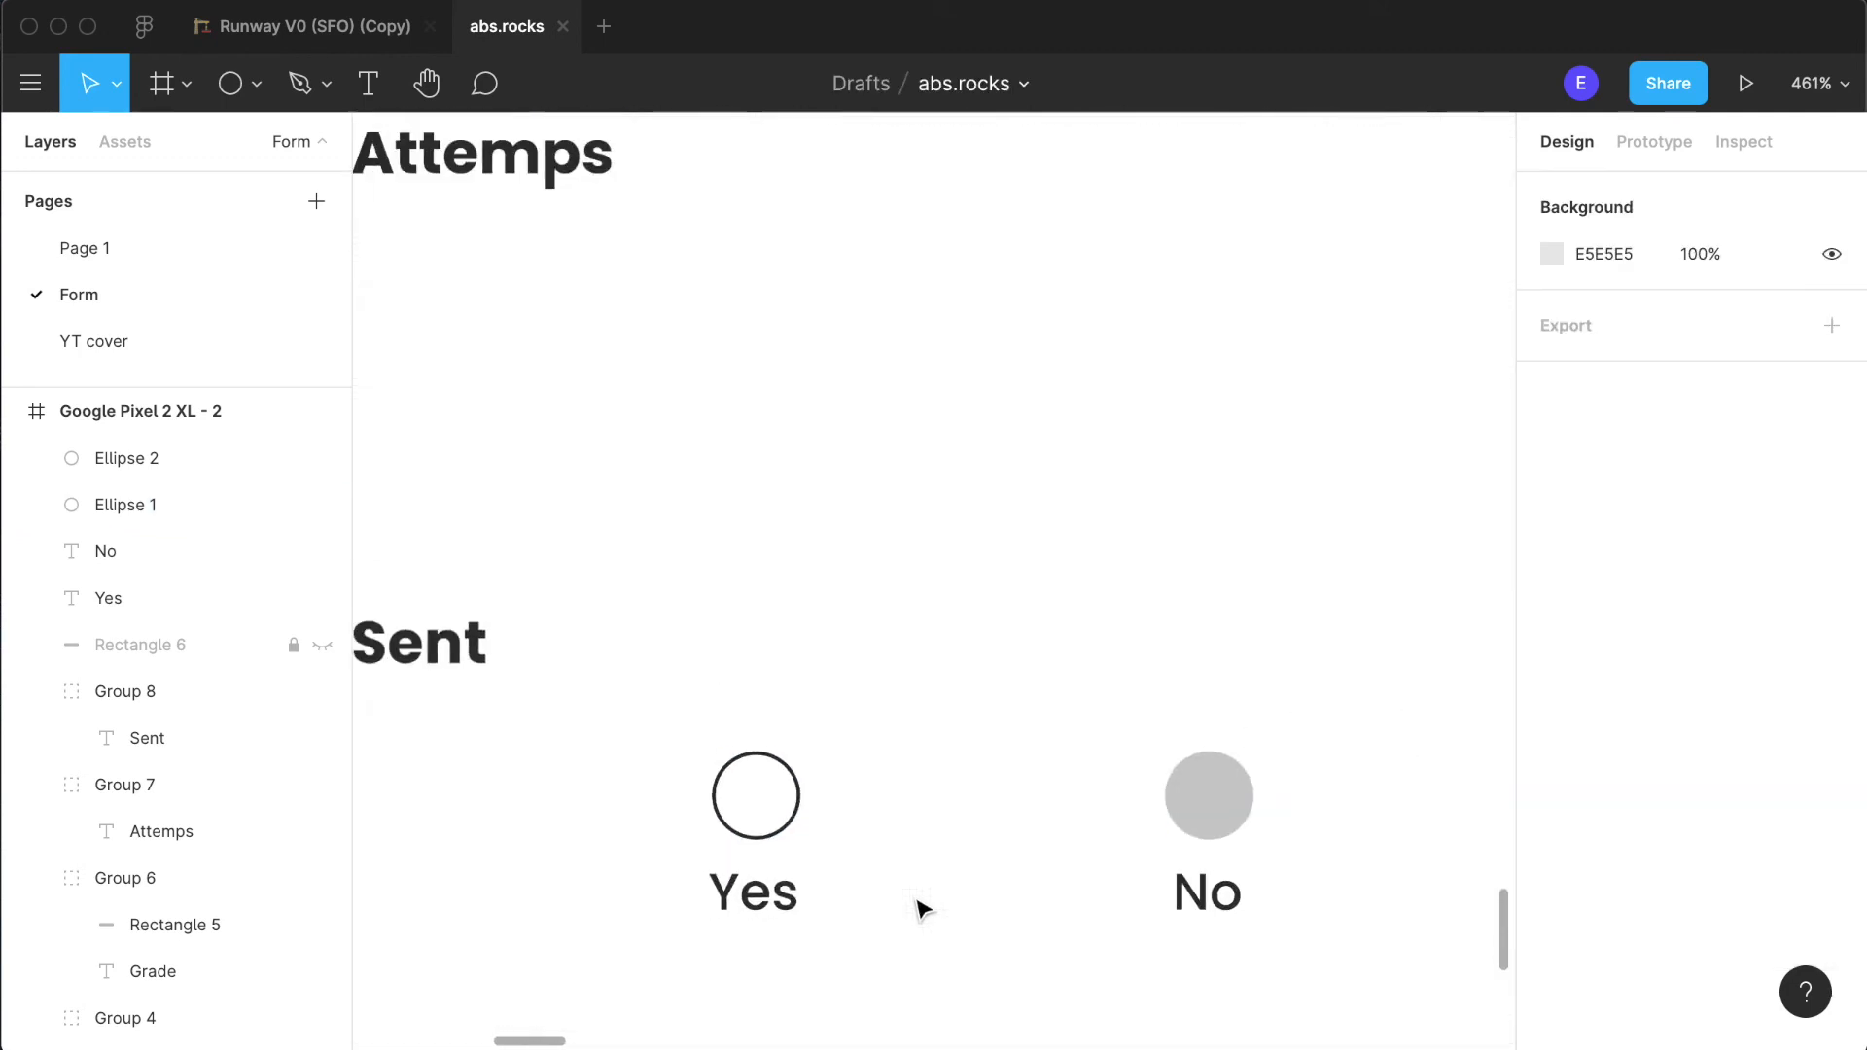
scroll(1096, 855, "left", 2)
scroll(1100, 857, "right", 1)
left_click(1096, 841)
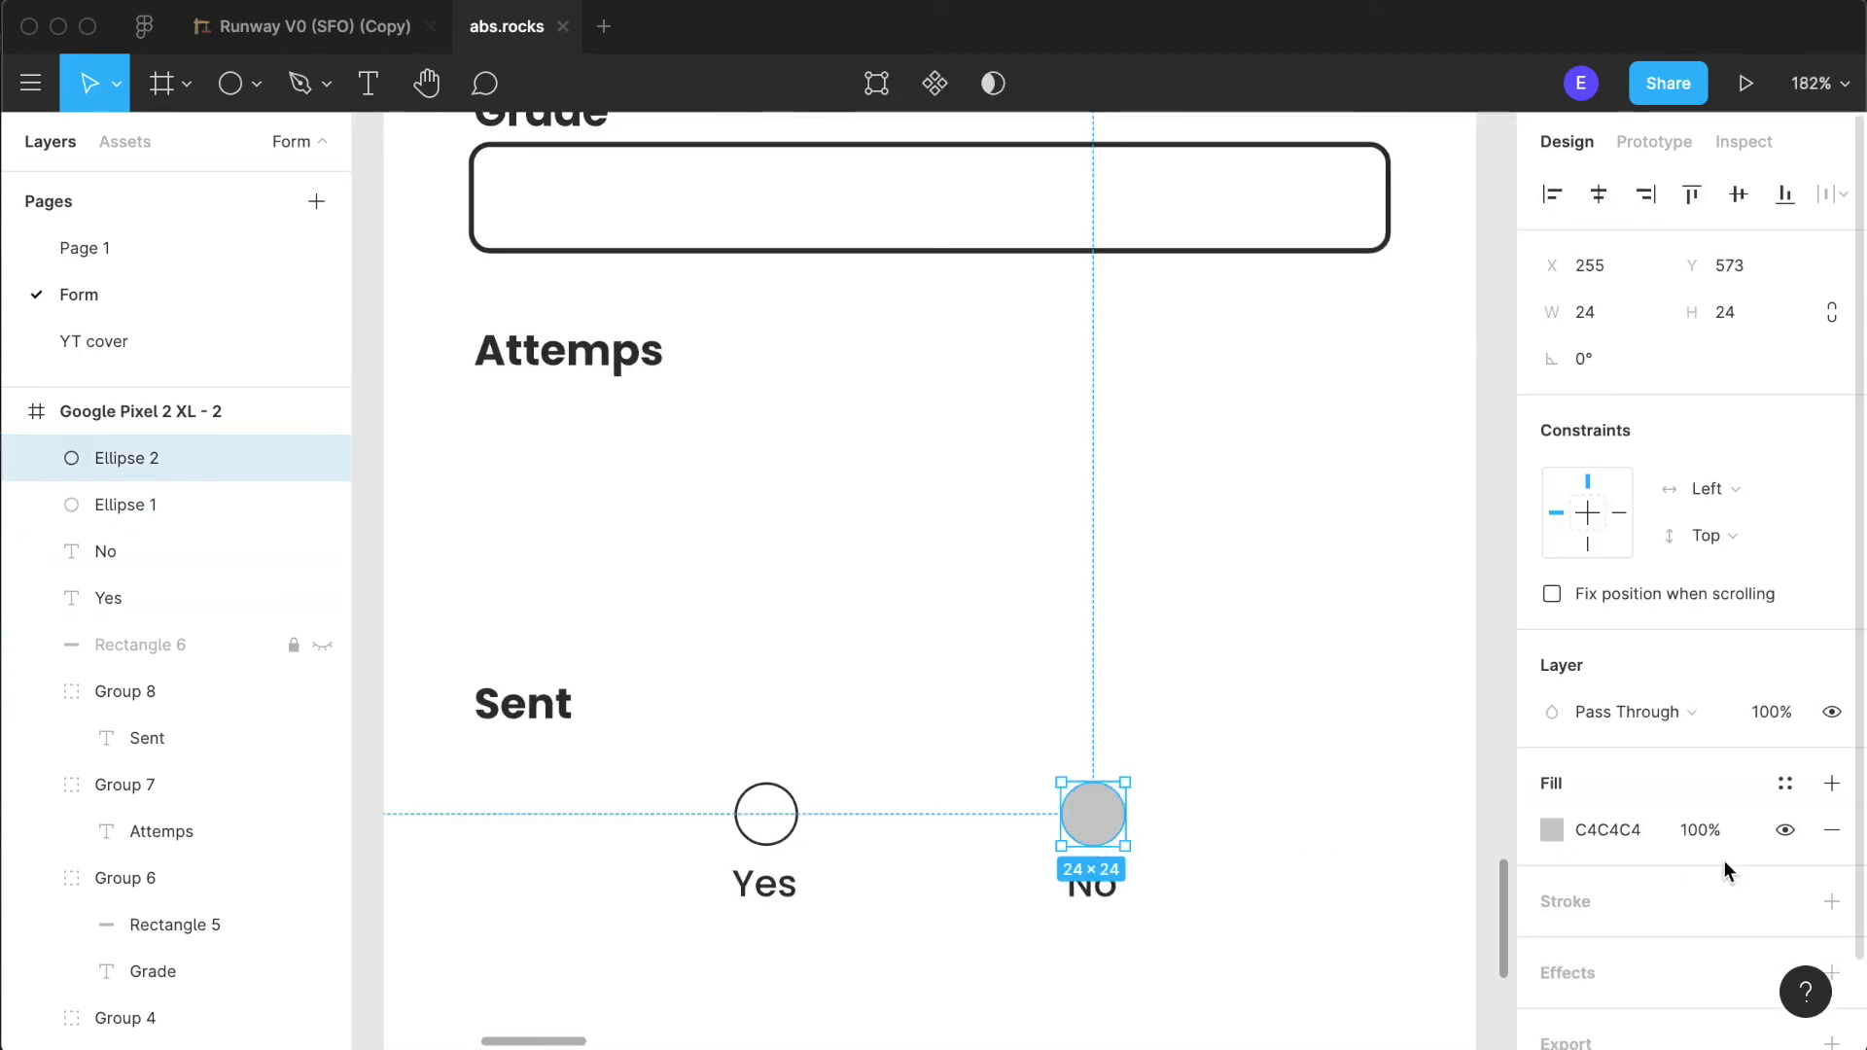
left_click(985, 918)
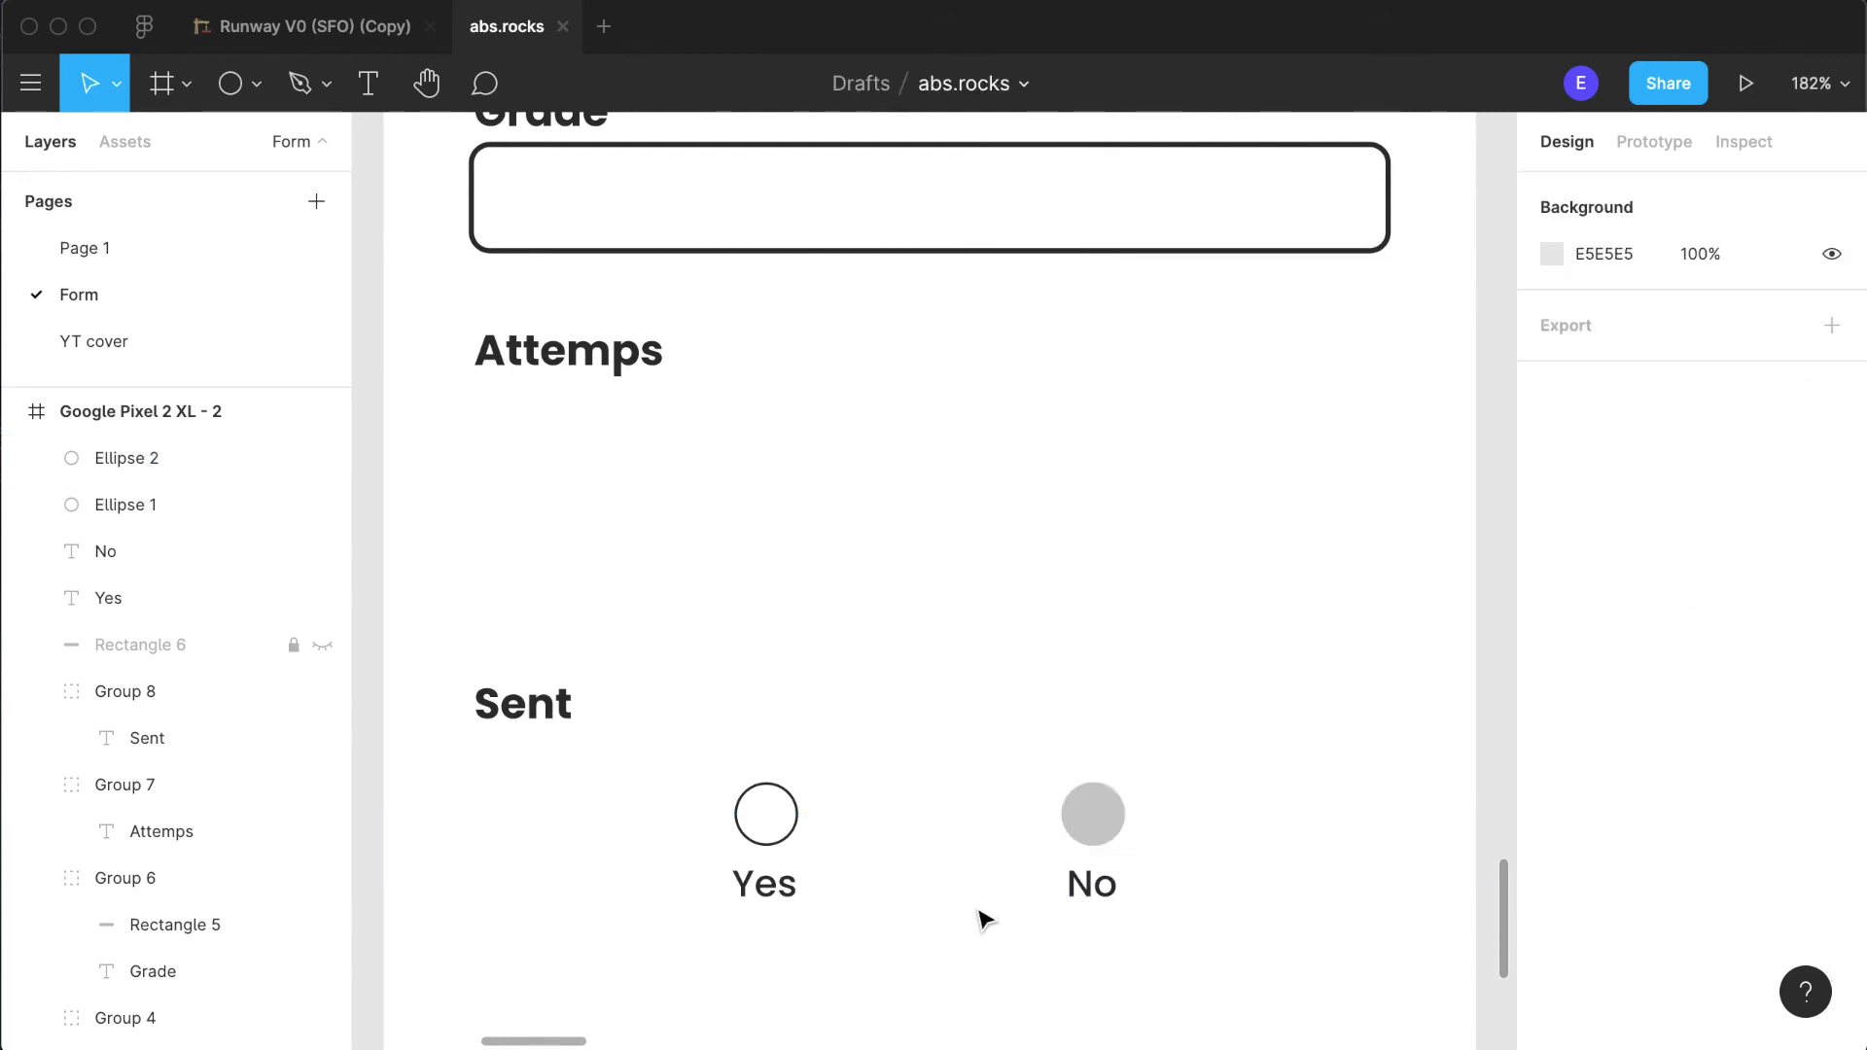
left_click_drag(775, 829, 995, 829)
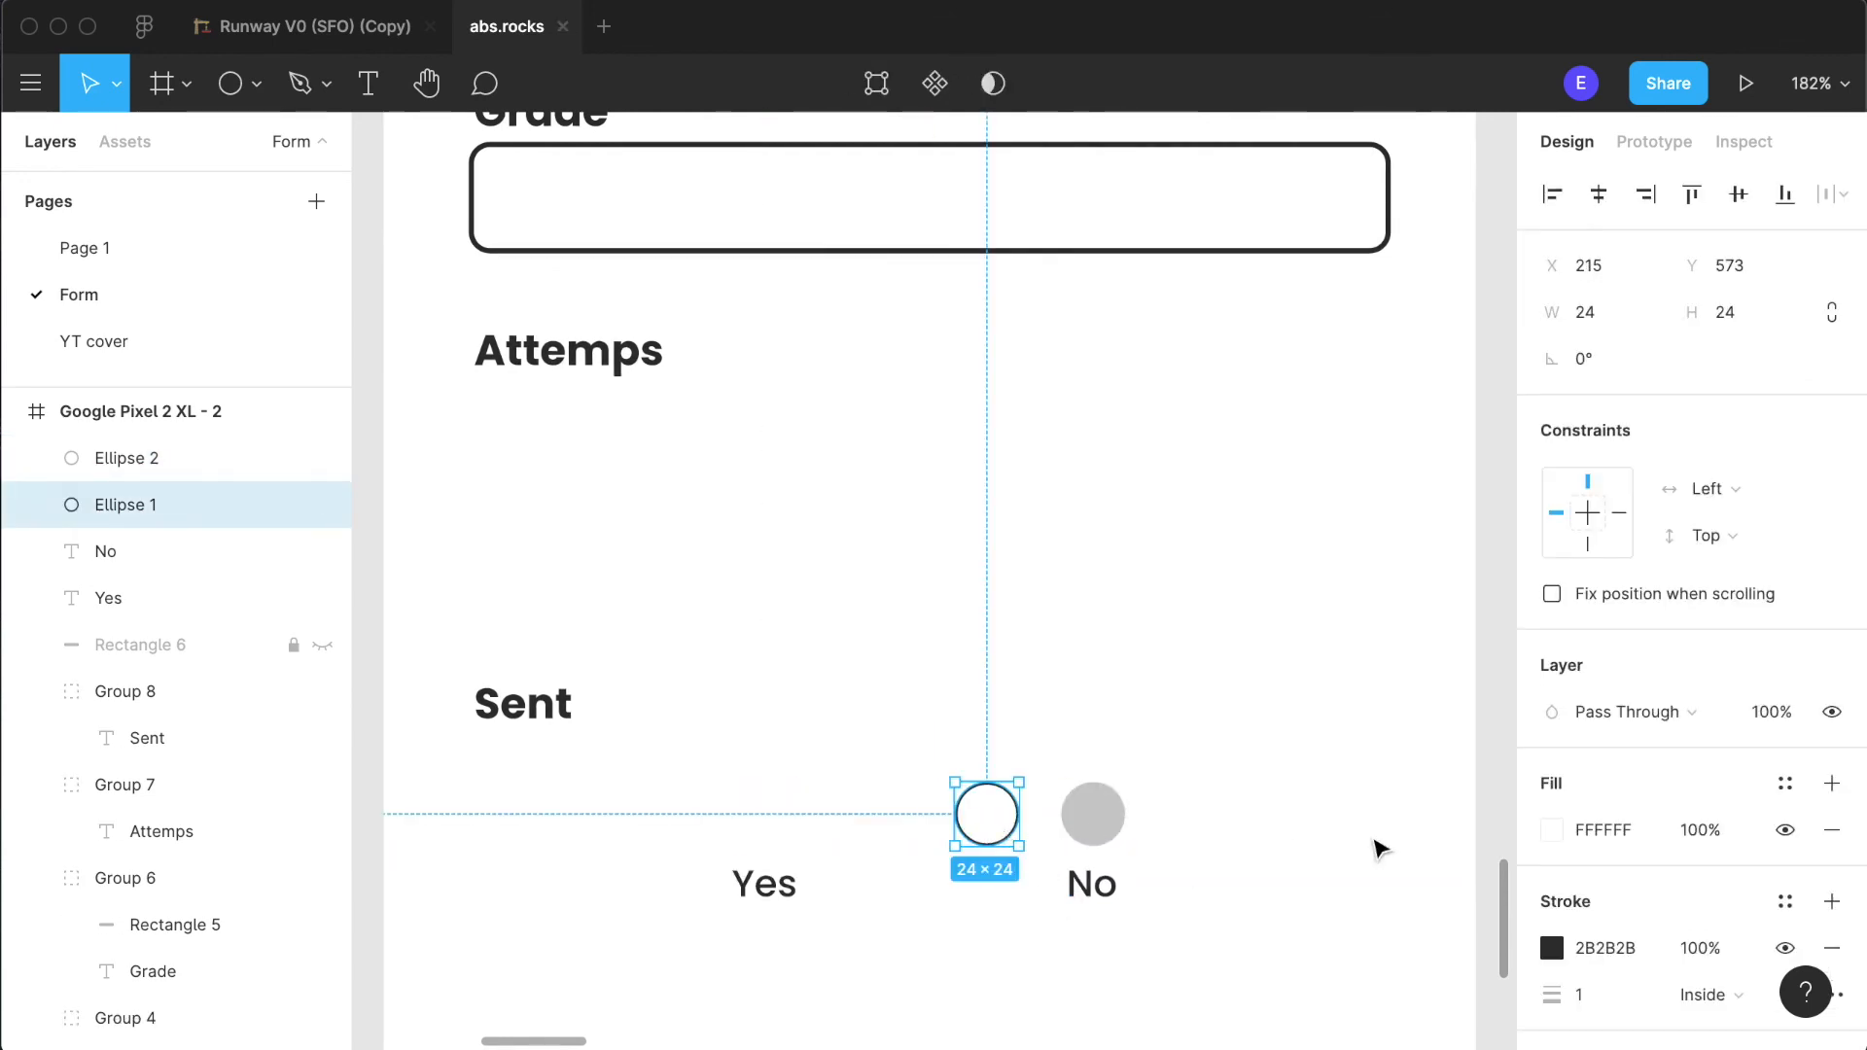
key("super+z")
- Place a 16 × 16 copy of the outlined "Yes" circle inside the "No" circle at X 259, Y 577, stacked in front of it
left_click_drag(766, 827, 989, 823)
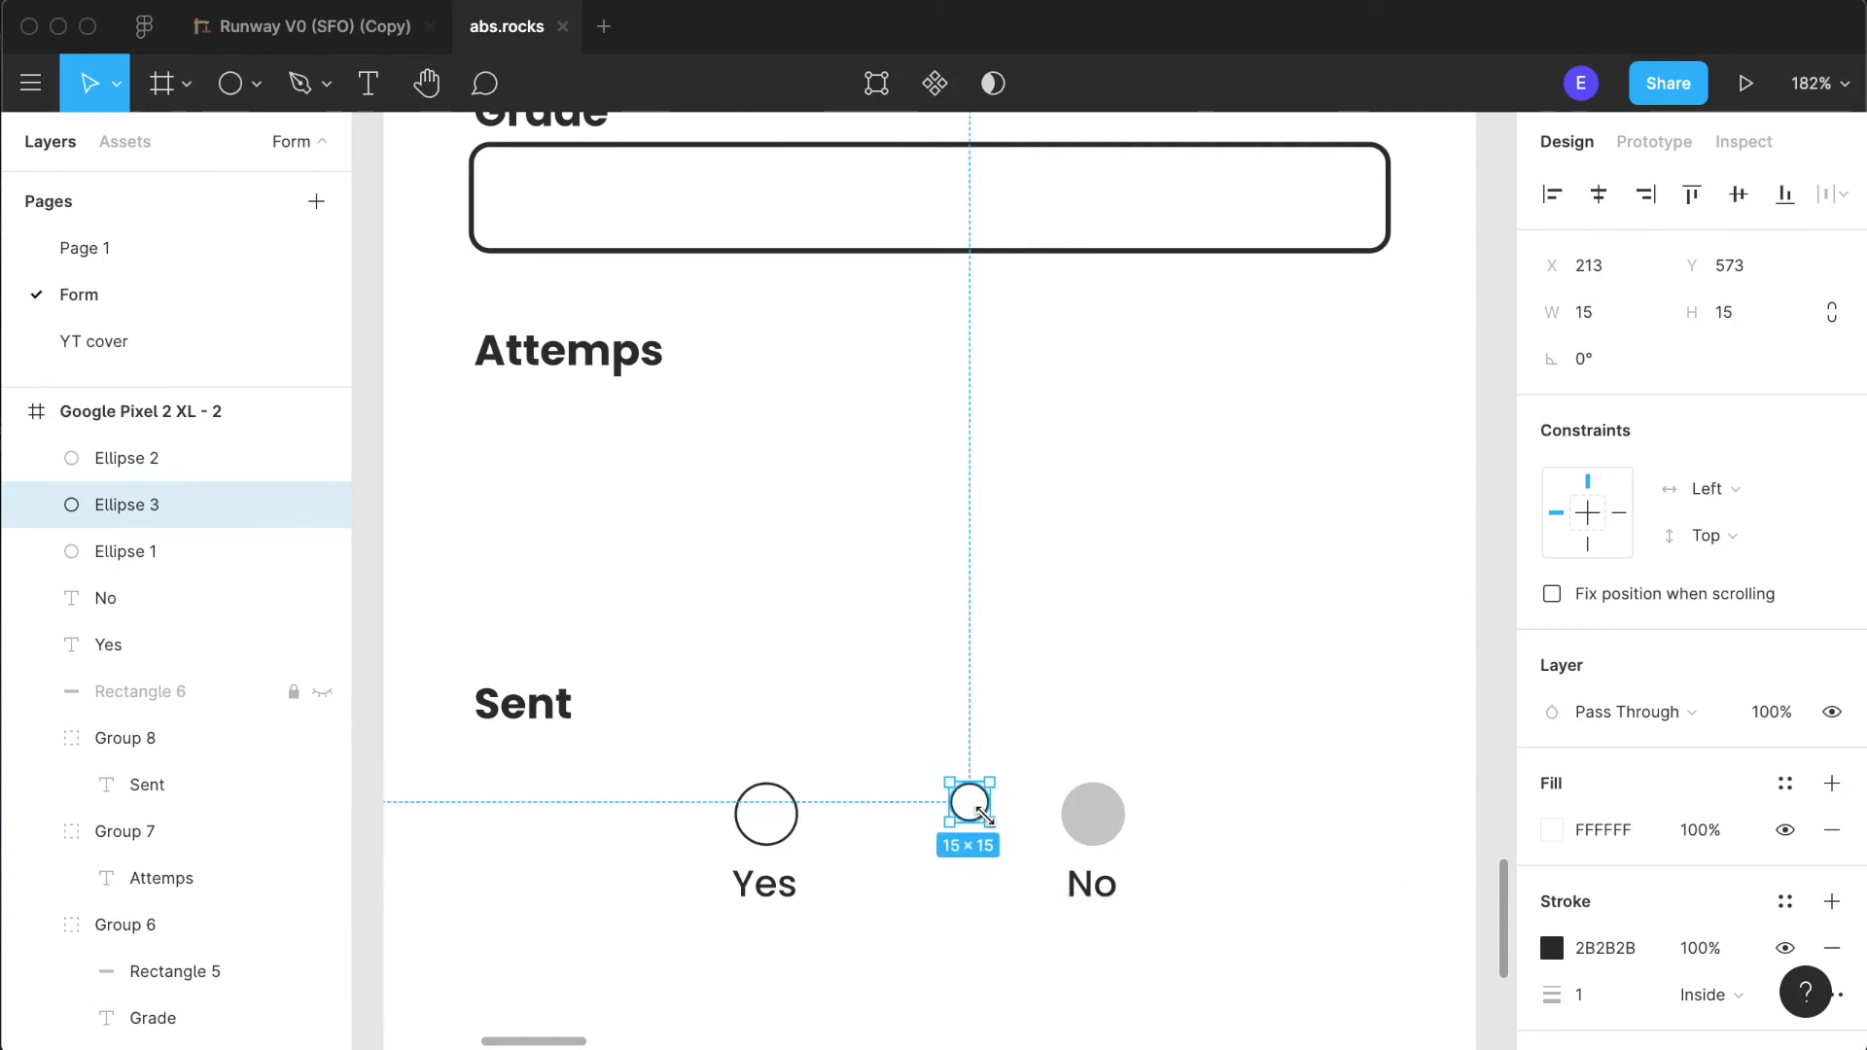
left_click_drag(991, 824, 1094, 818)
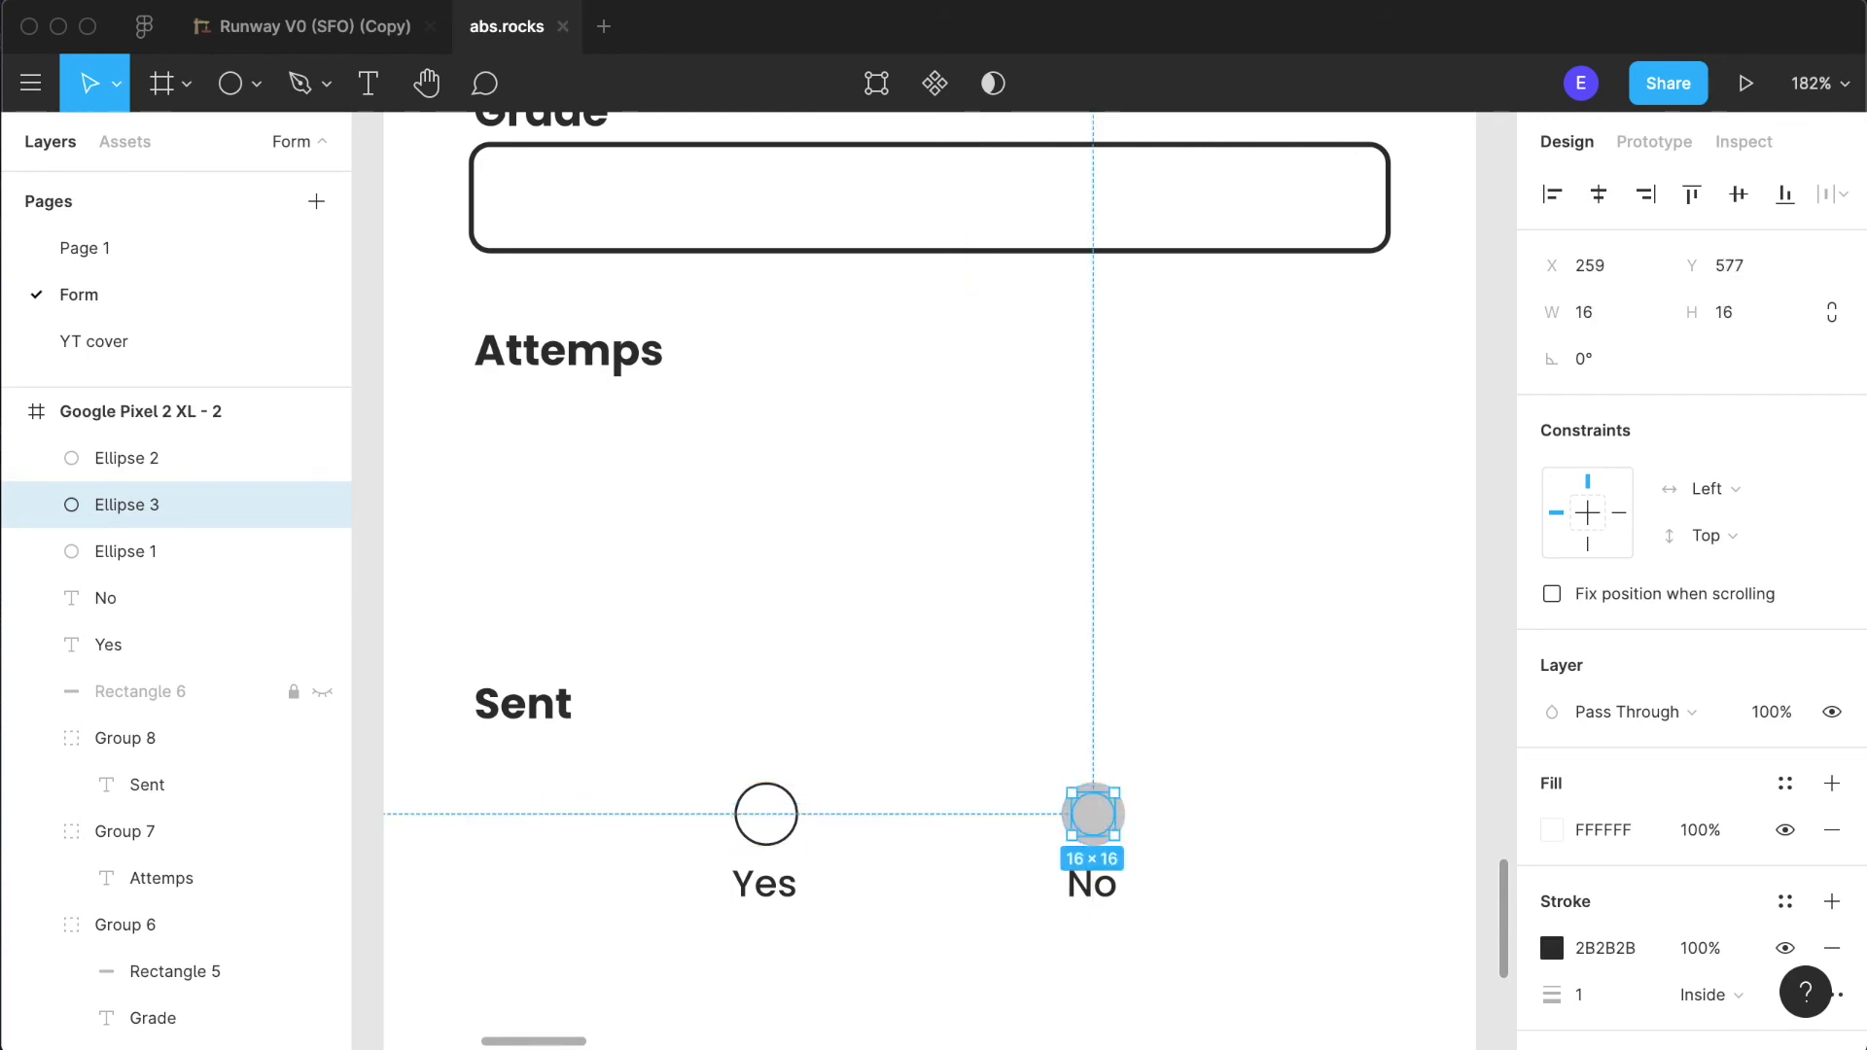
left_click_drag(169, 517, 167, 464)
left_click(1247, 872)
scroll(1206, 836, "up", 10)
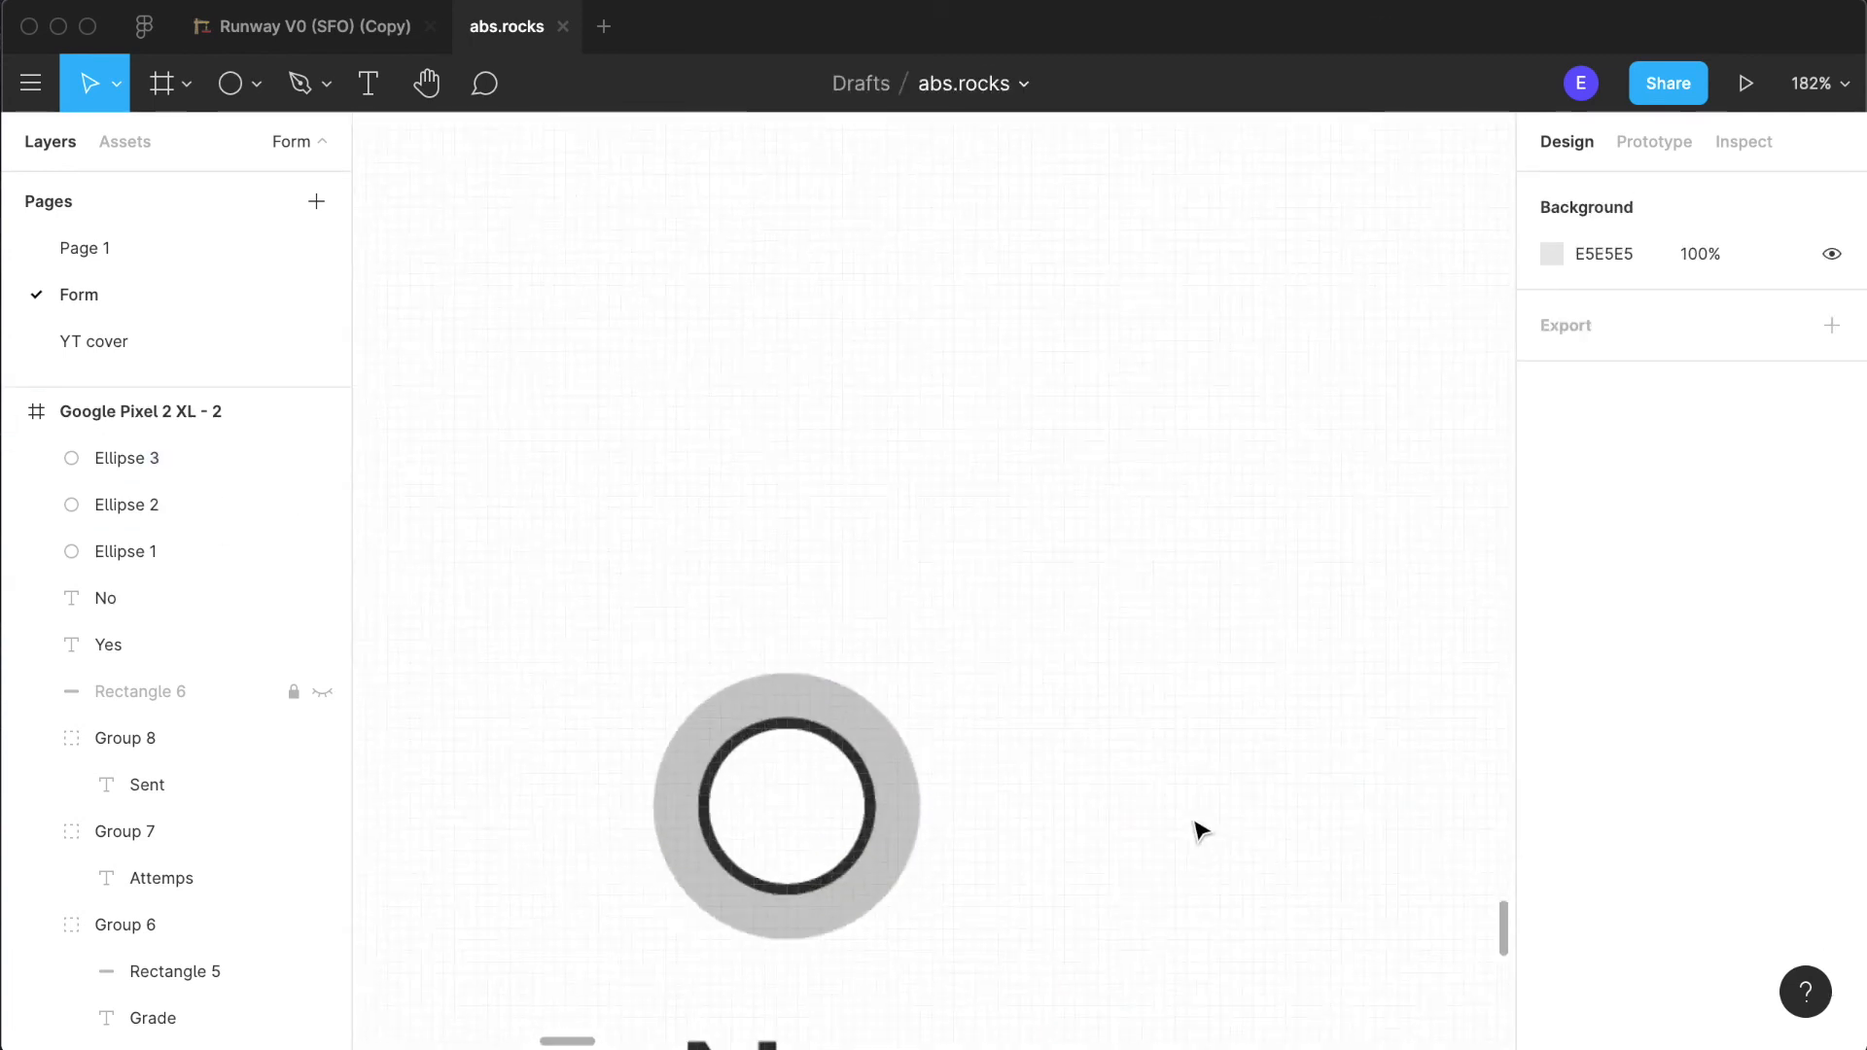
- Remove the stroke from the small inner "No" circle and fill it with yellow FFCA28
left_click(823, 812)
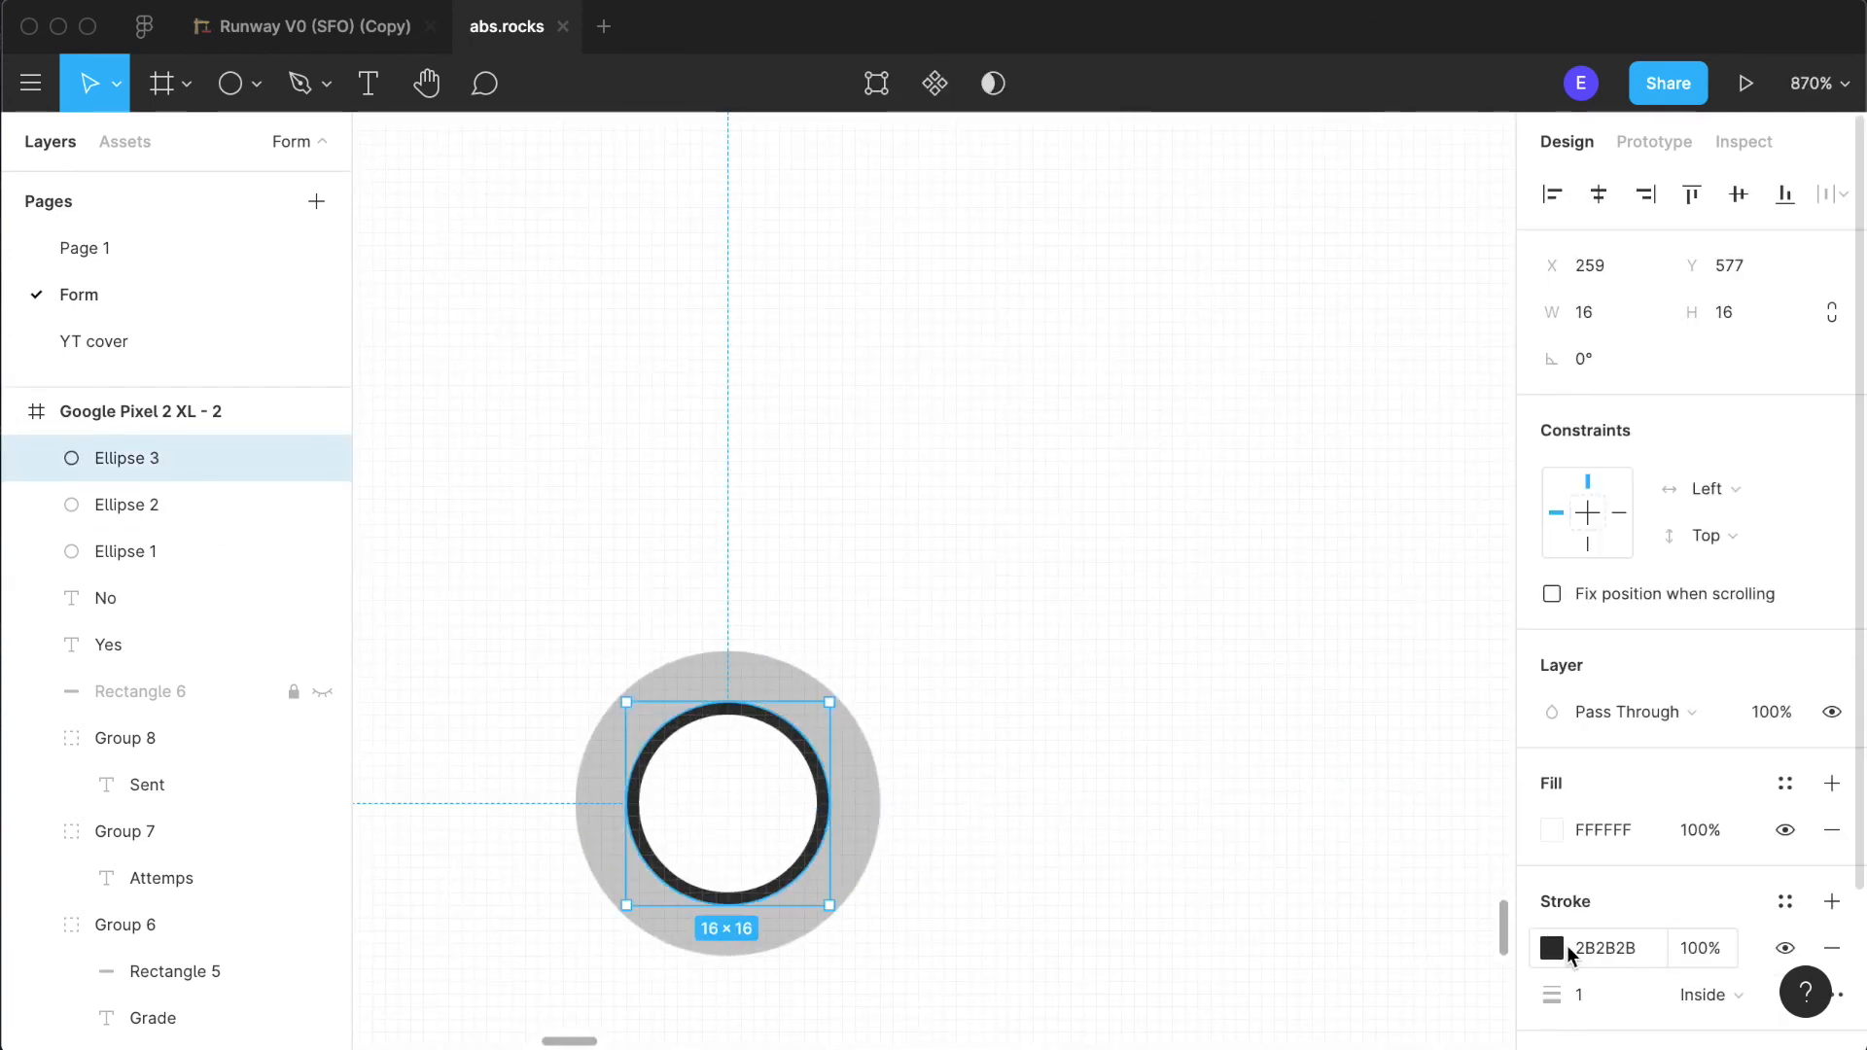
left_click(1832, 948)
left_click(1554, 827)
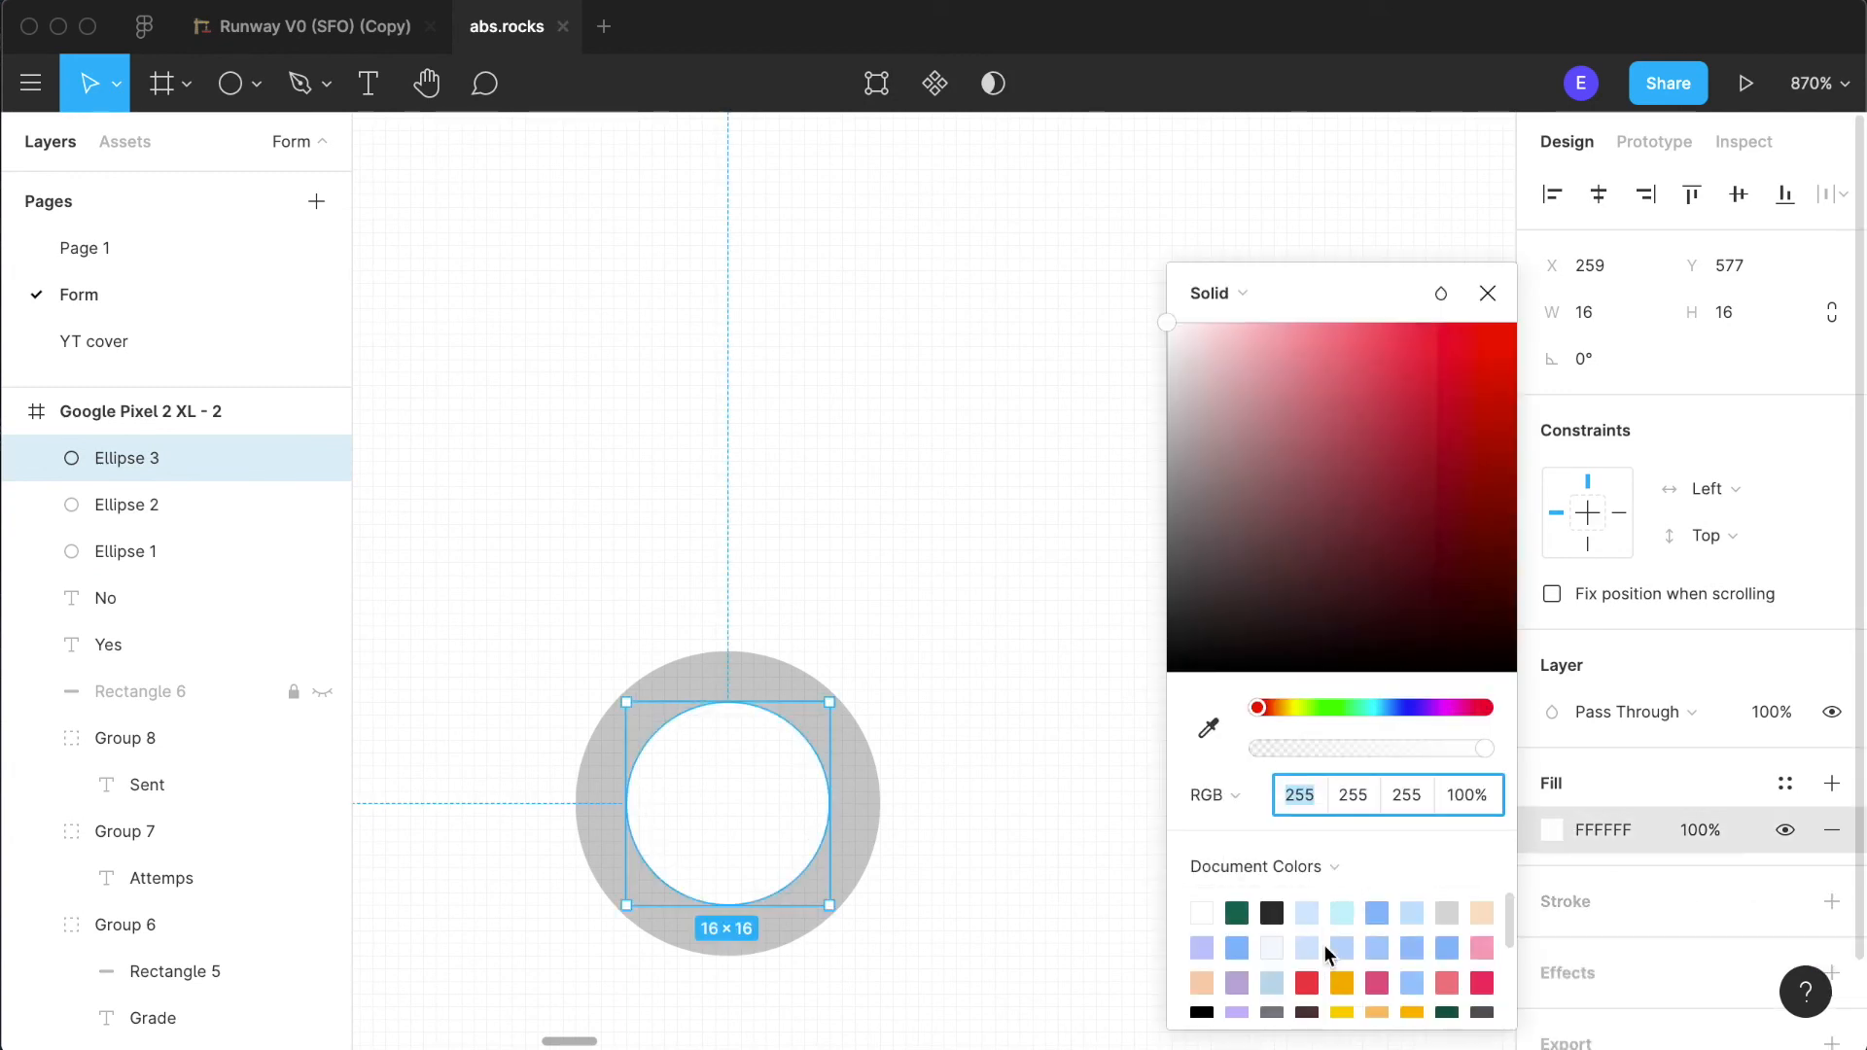
left_click(1342, 1012)
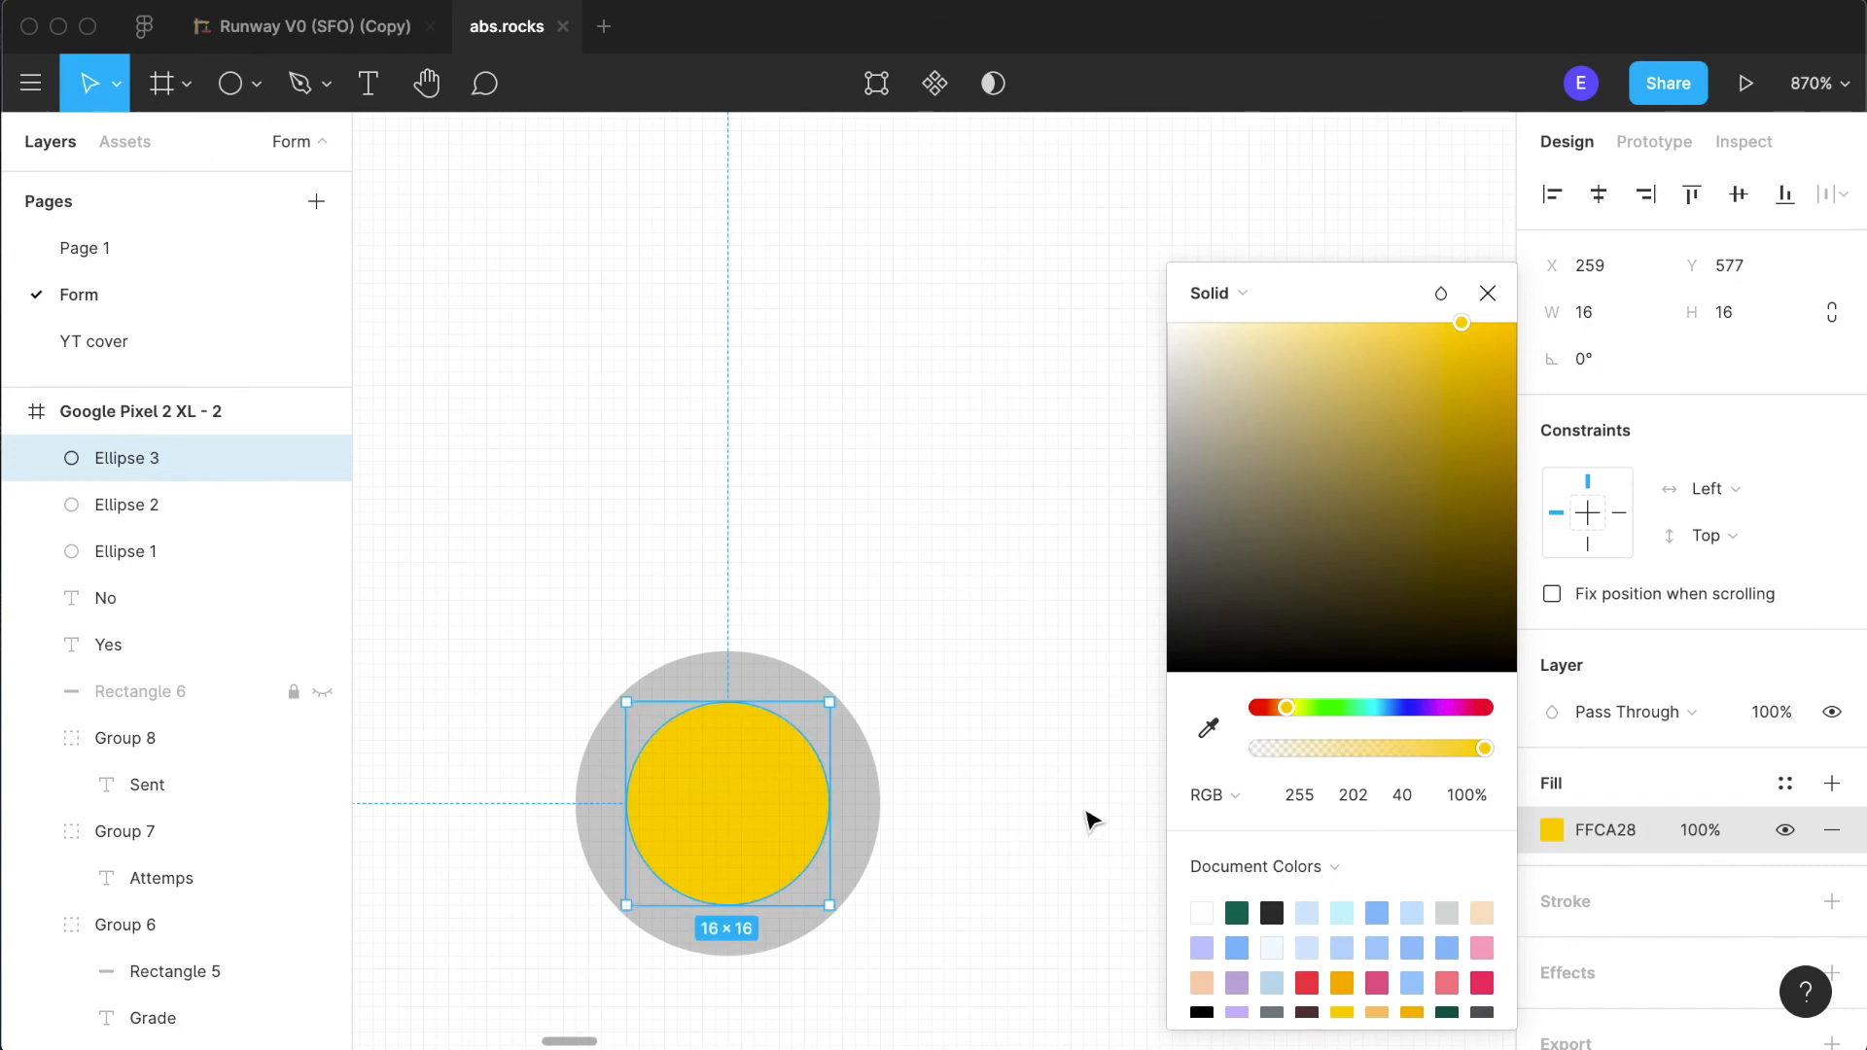
- Fill the larger outer "No" circle with white FFFFFF and give it a 2B2B2B stroke
left_click(862, 813)
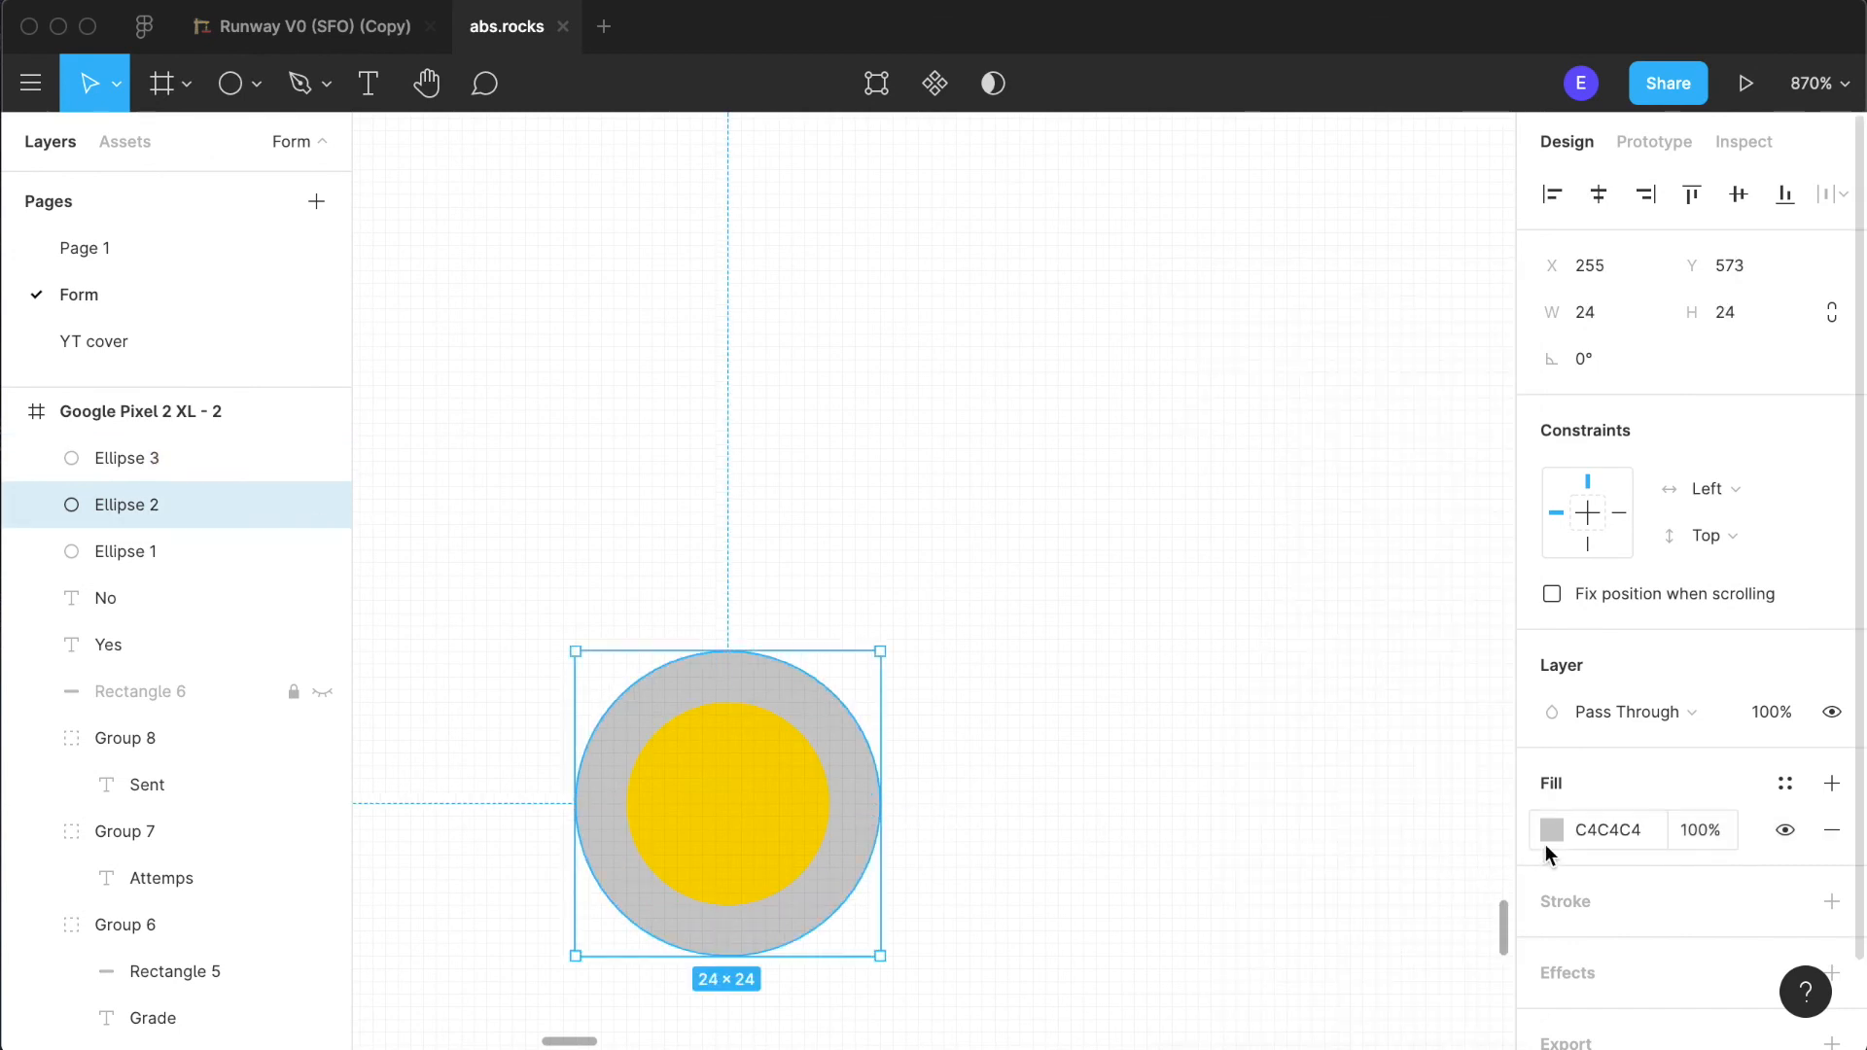
left_click(1568, 841)
left_click(1201, 912)
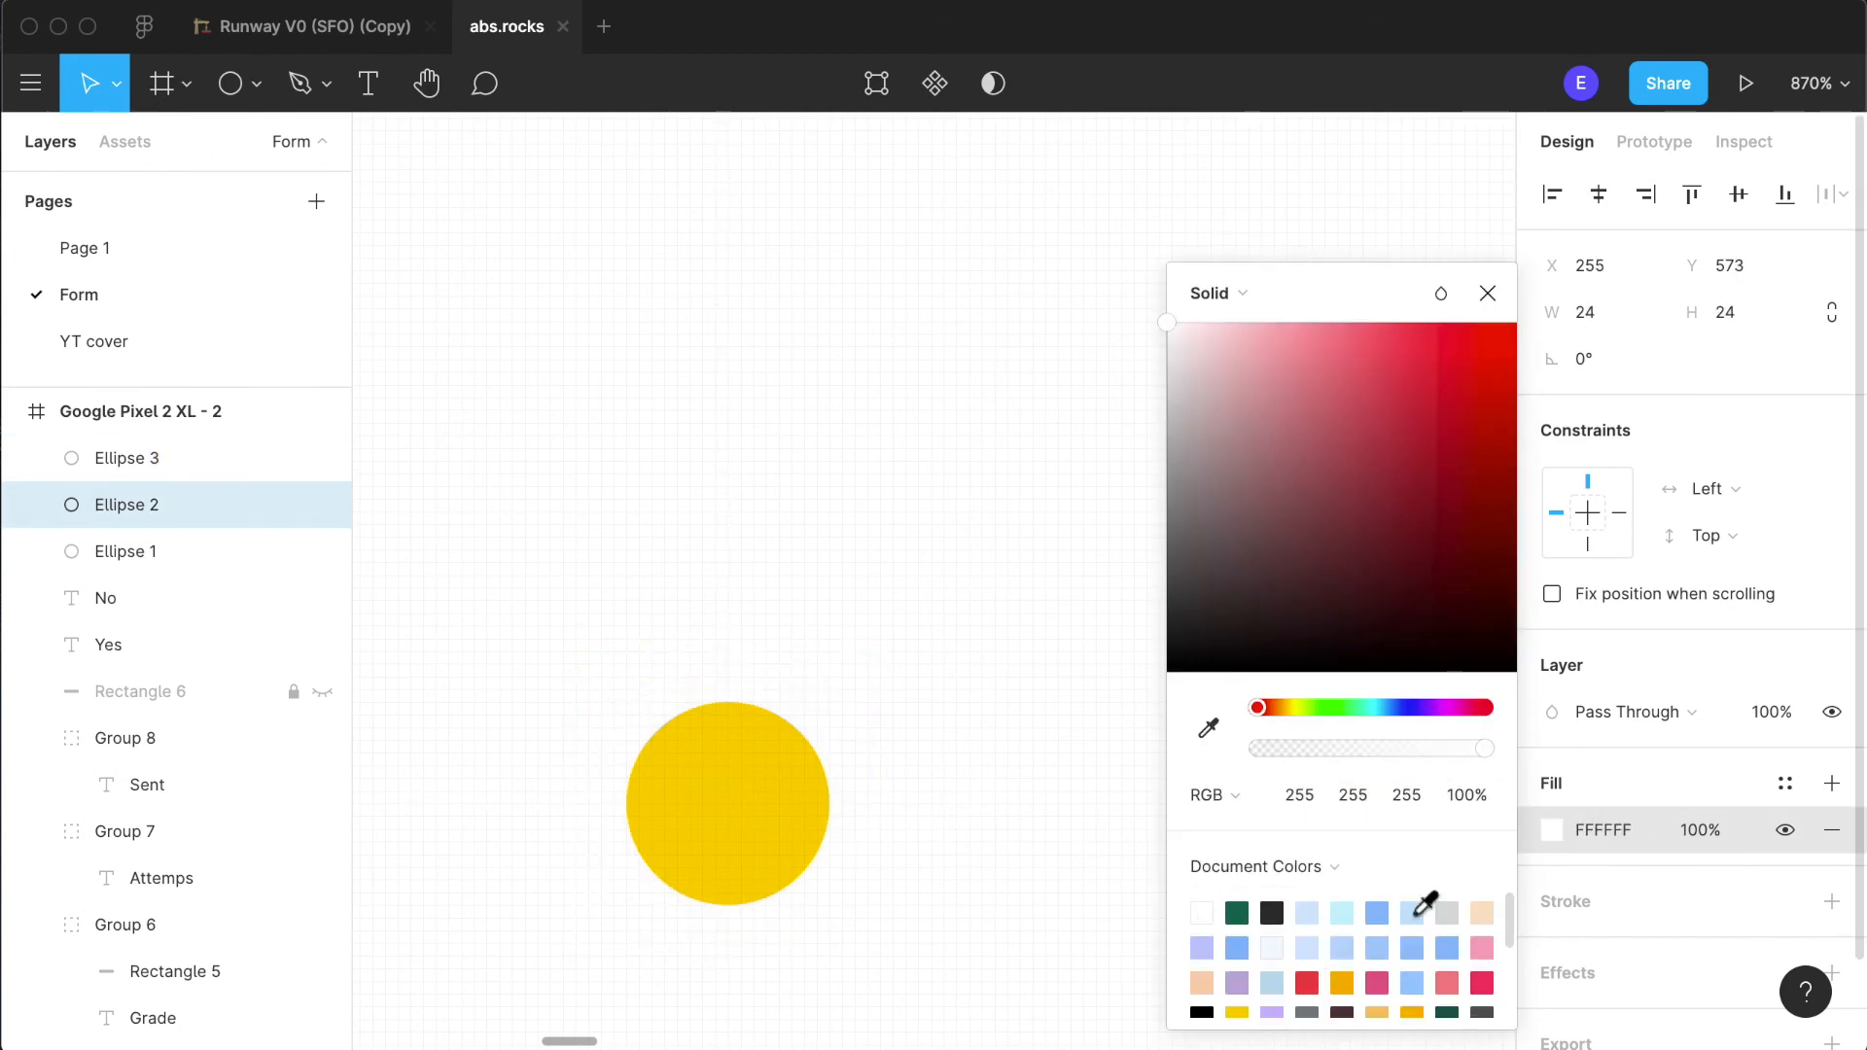
left_click(1831, 901)
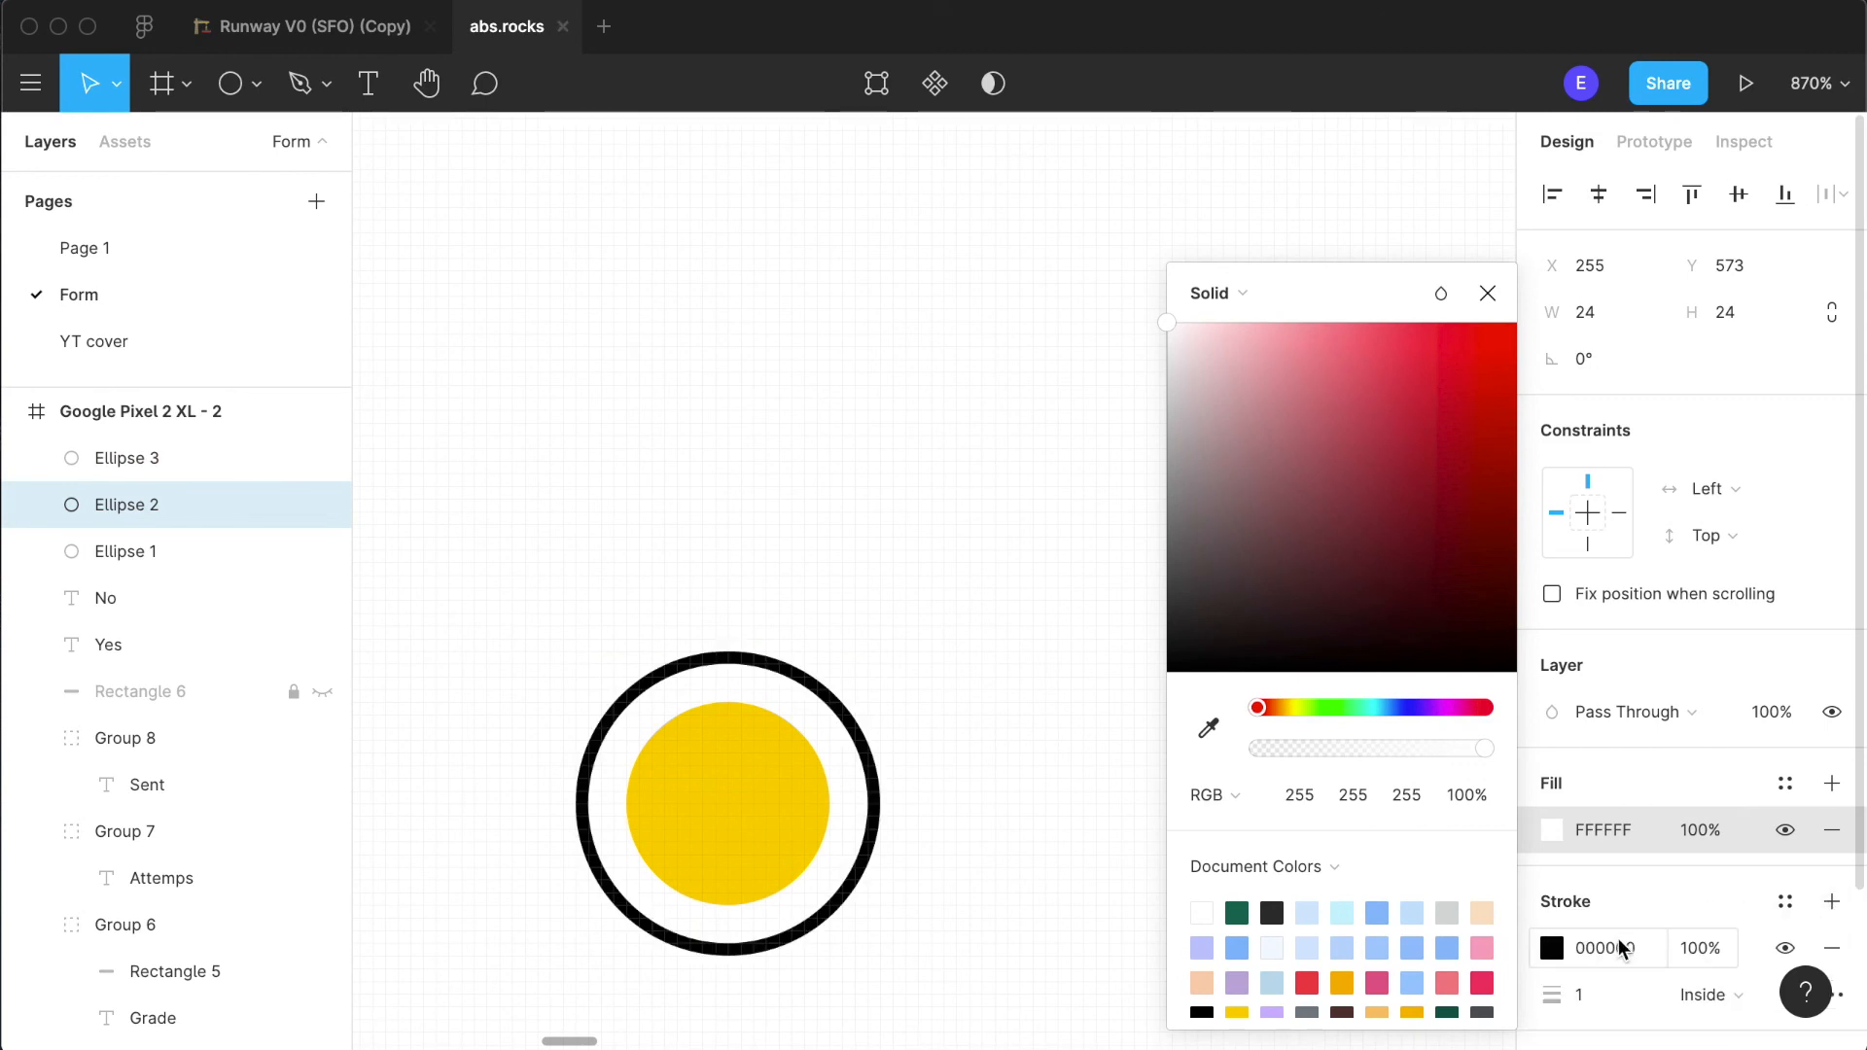
left_click(1564, 954)
left_click(1271, 912)
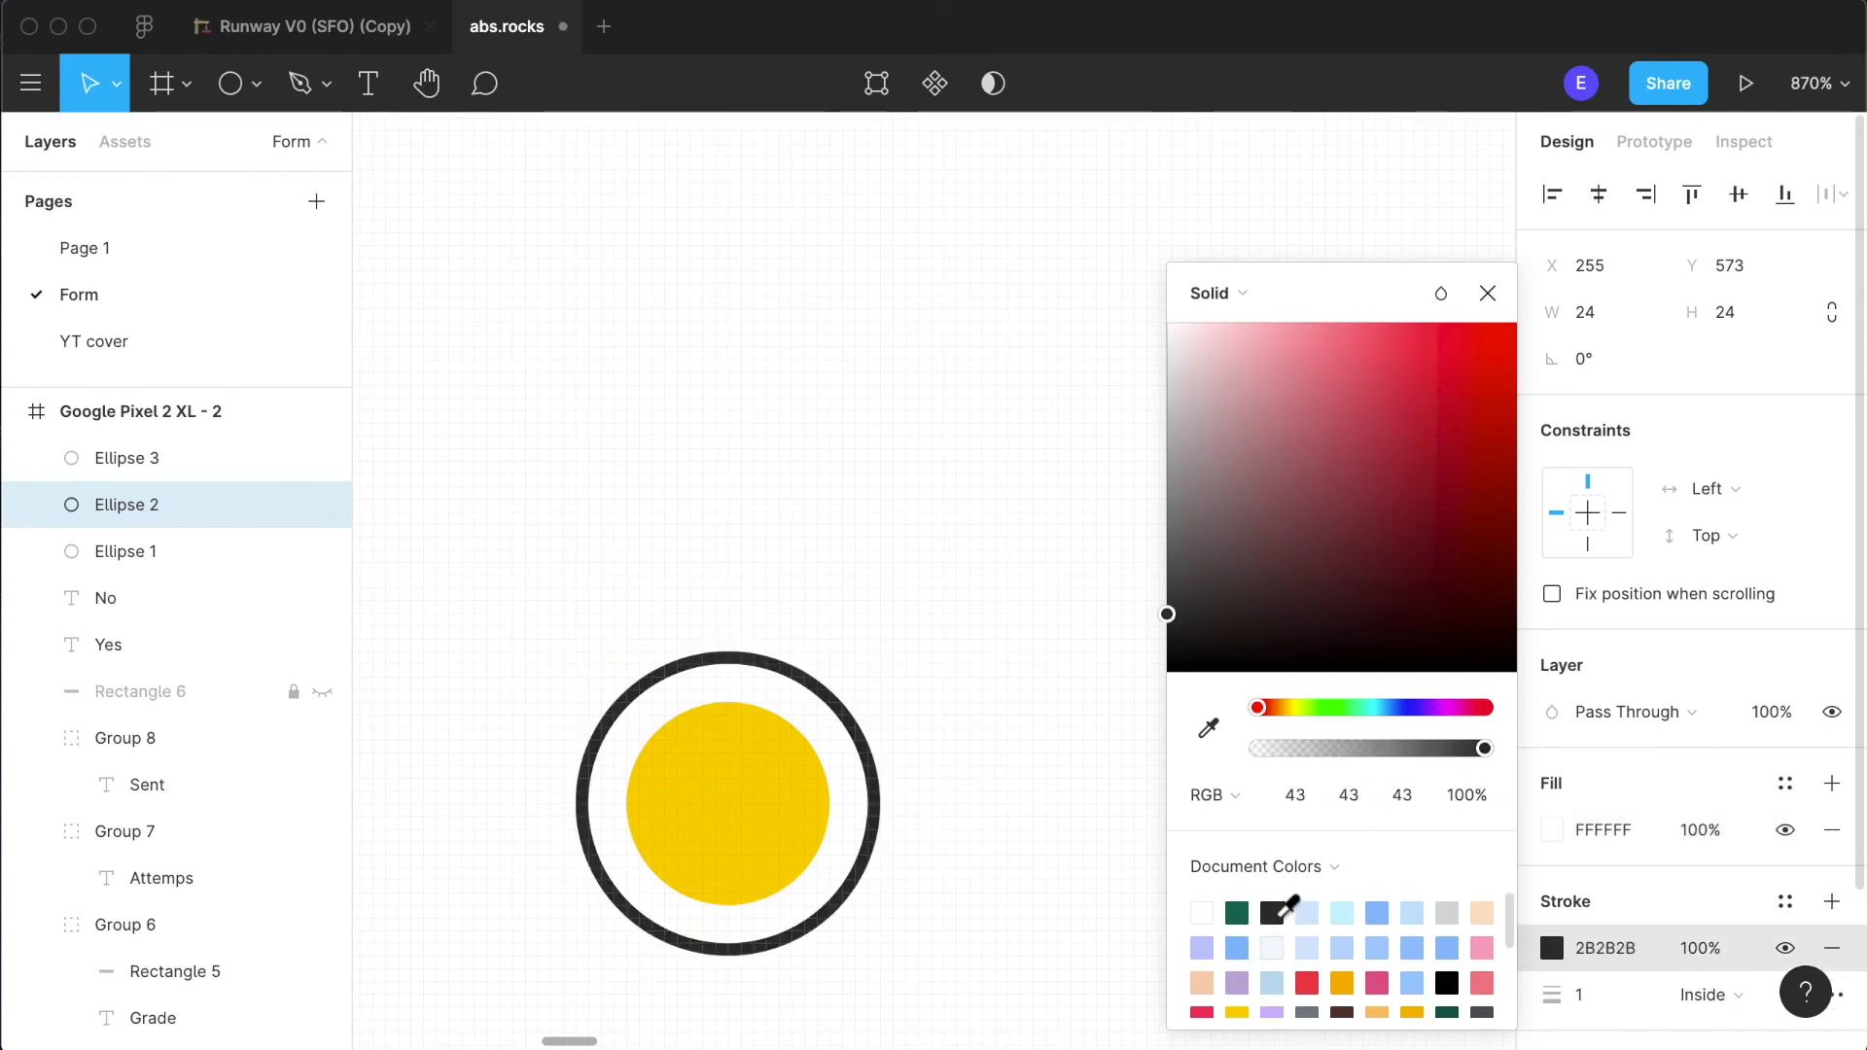
left_click(1008, 916)
scroll(1009, 917, "down", 10)
scroll(1008, 916, "down", 3)
scroll(1008, 917, "left", 3)
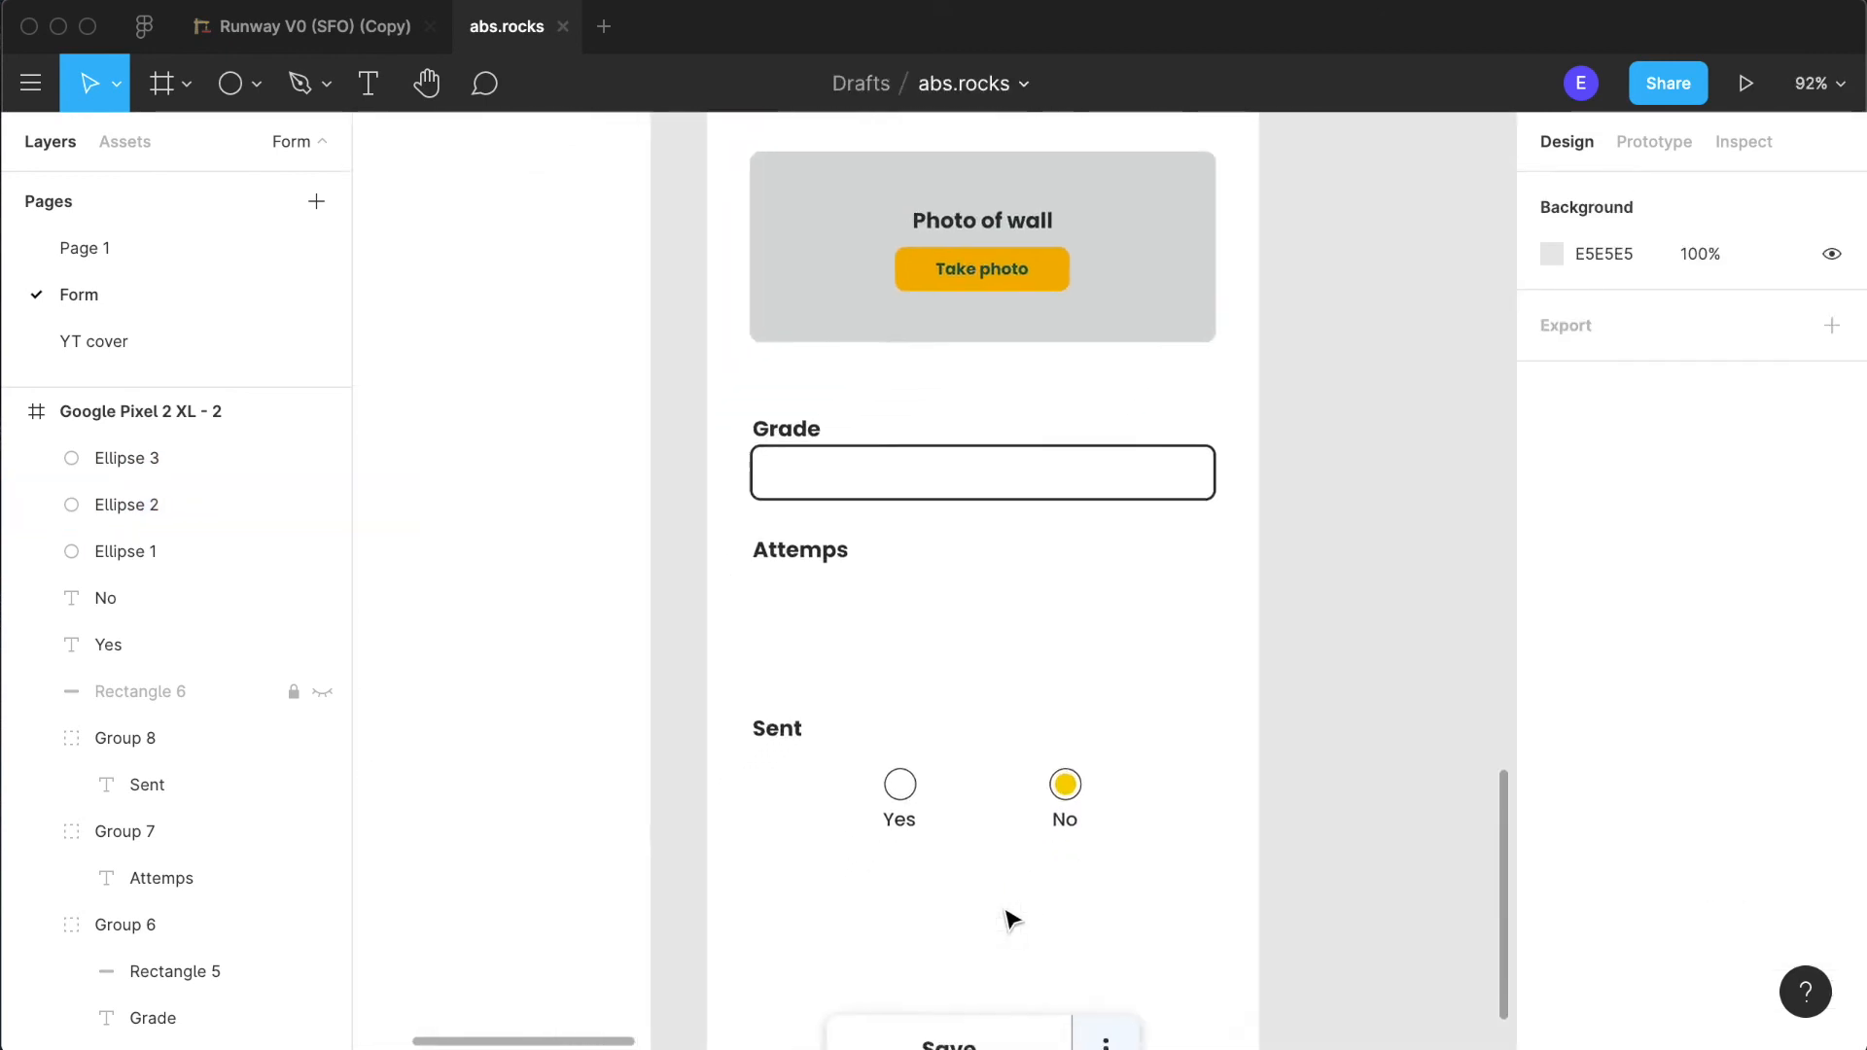
scroll(1186, 807, "down", 2)
scroll(1187, 807, "left", 1)
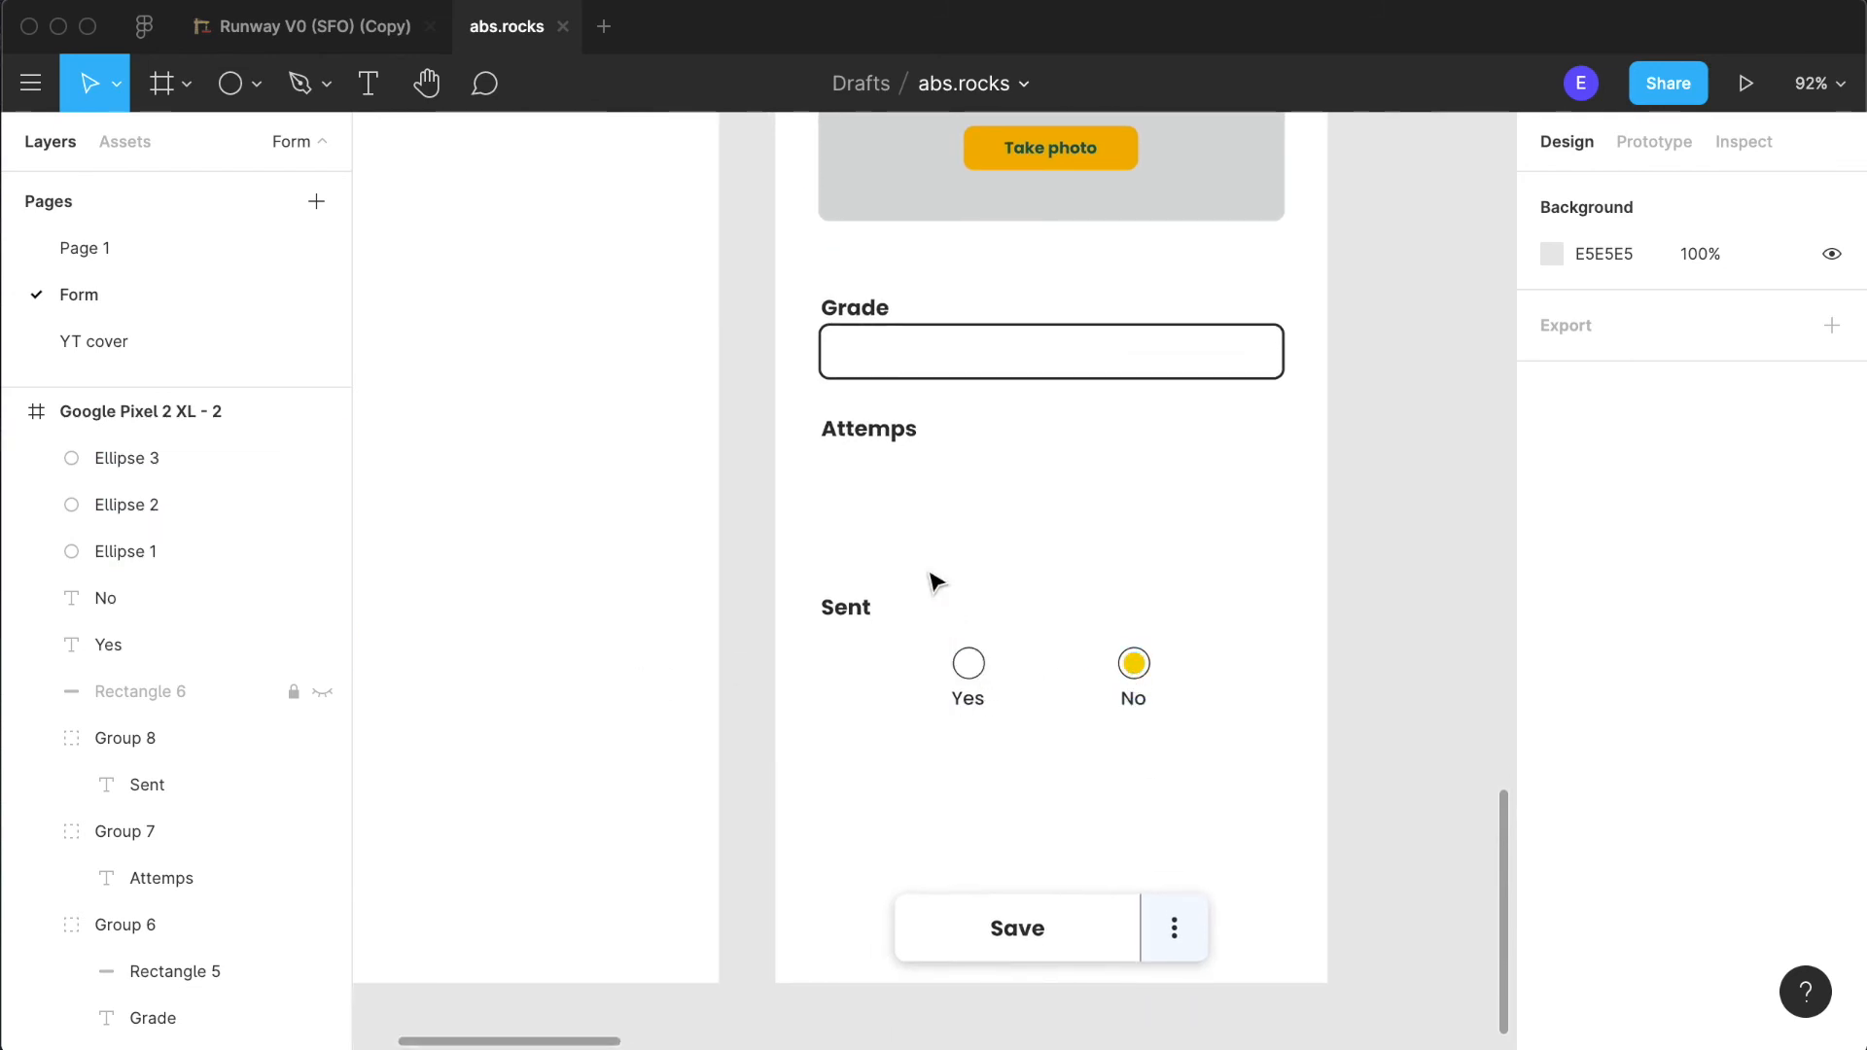
scroll(1388, 771, "up", 3)
scroll(1389, 771, "left", 1)
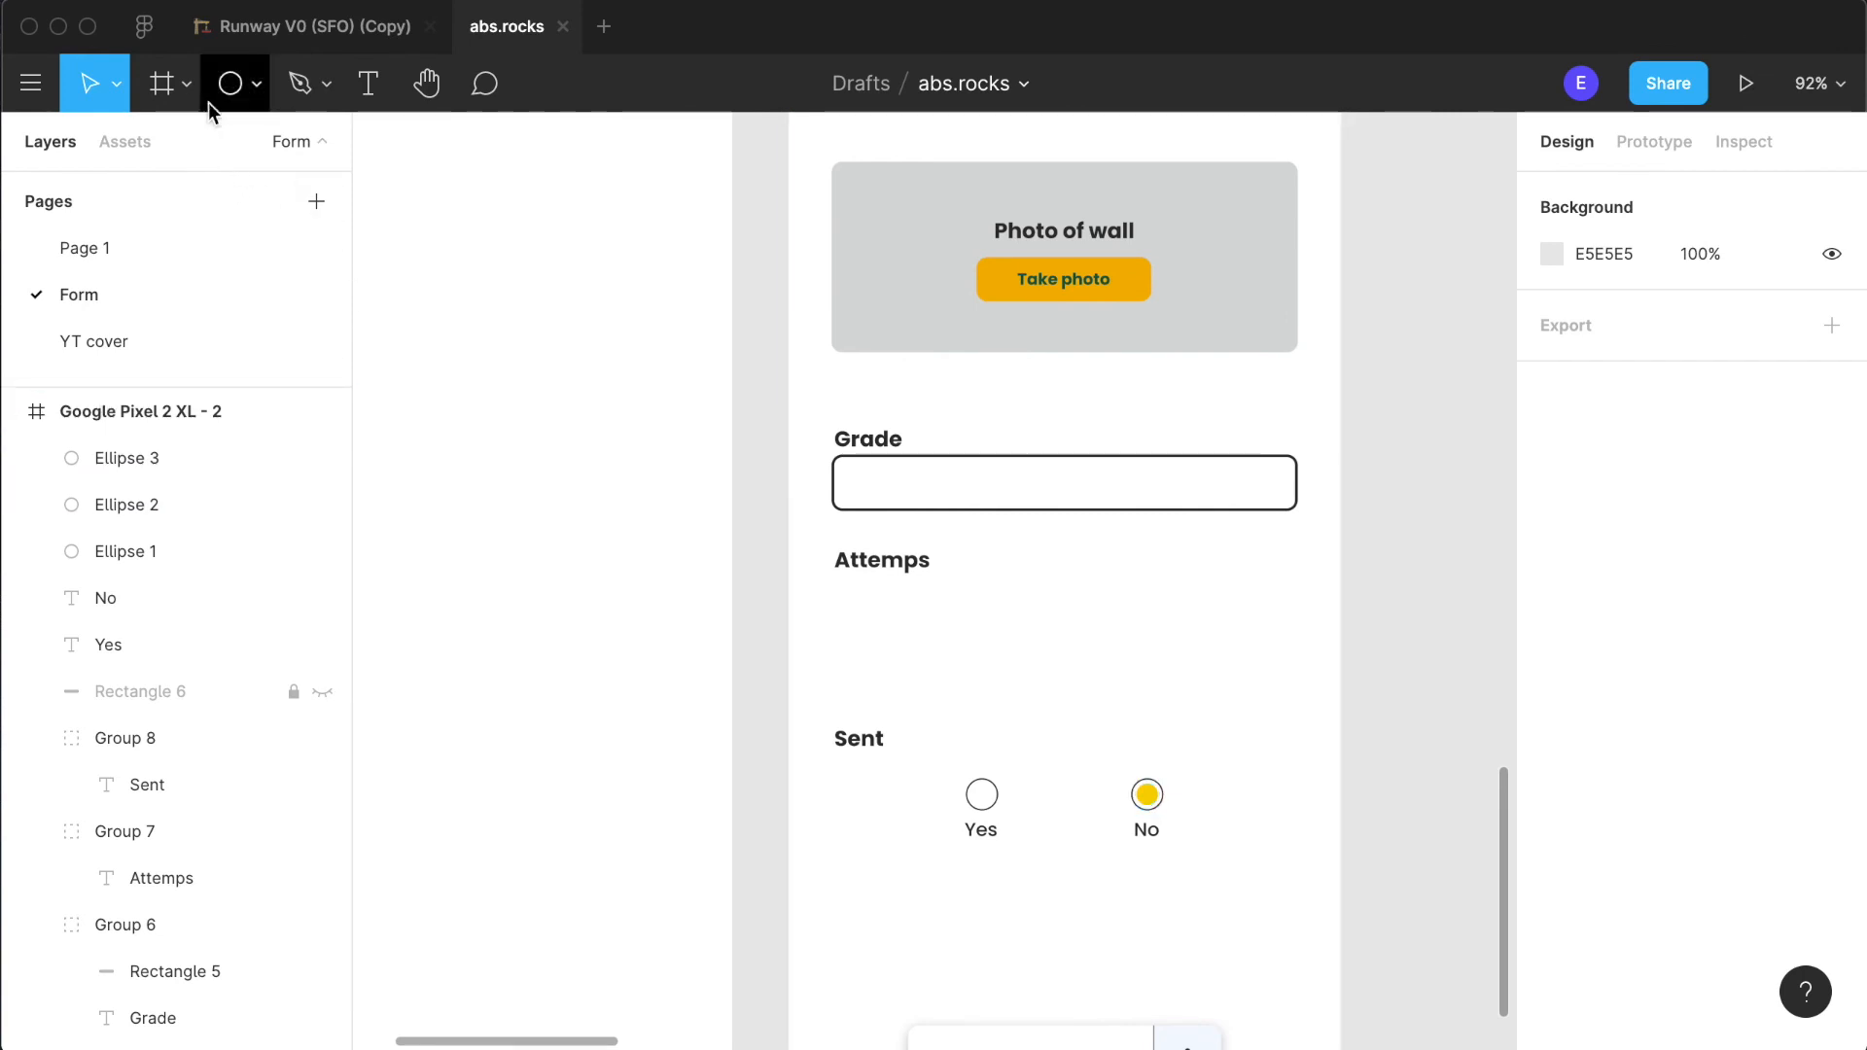
left_click(255, 87)
key("Escape")
- Move the three radio circles and the "Yes" and "No" labels into the layer group containing the "Sent" heading
left_click_drag(1274, 866, 842, 736)
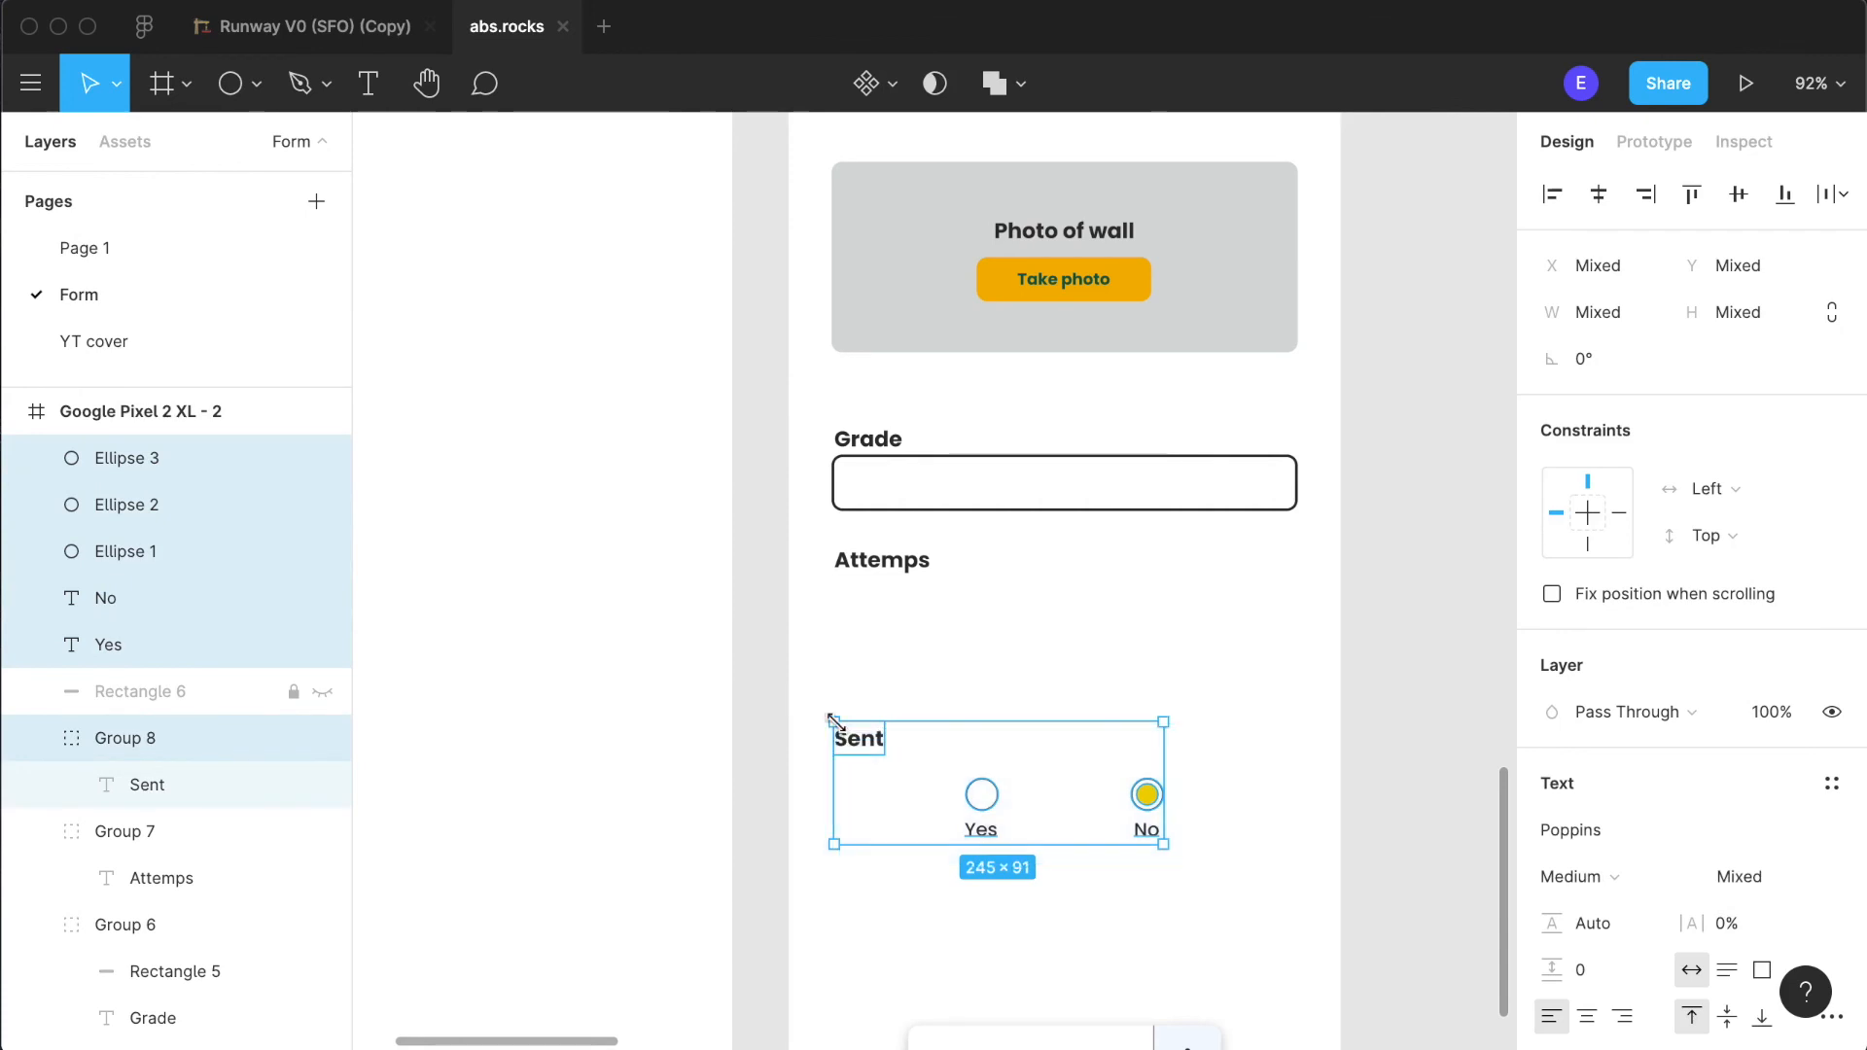
left_click(179, 642)
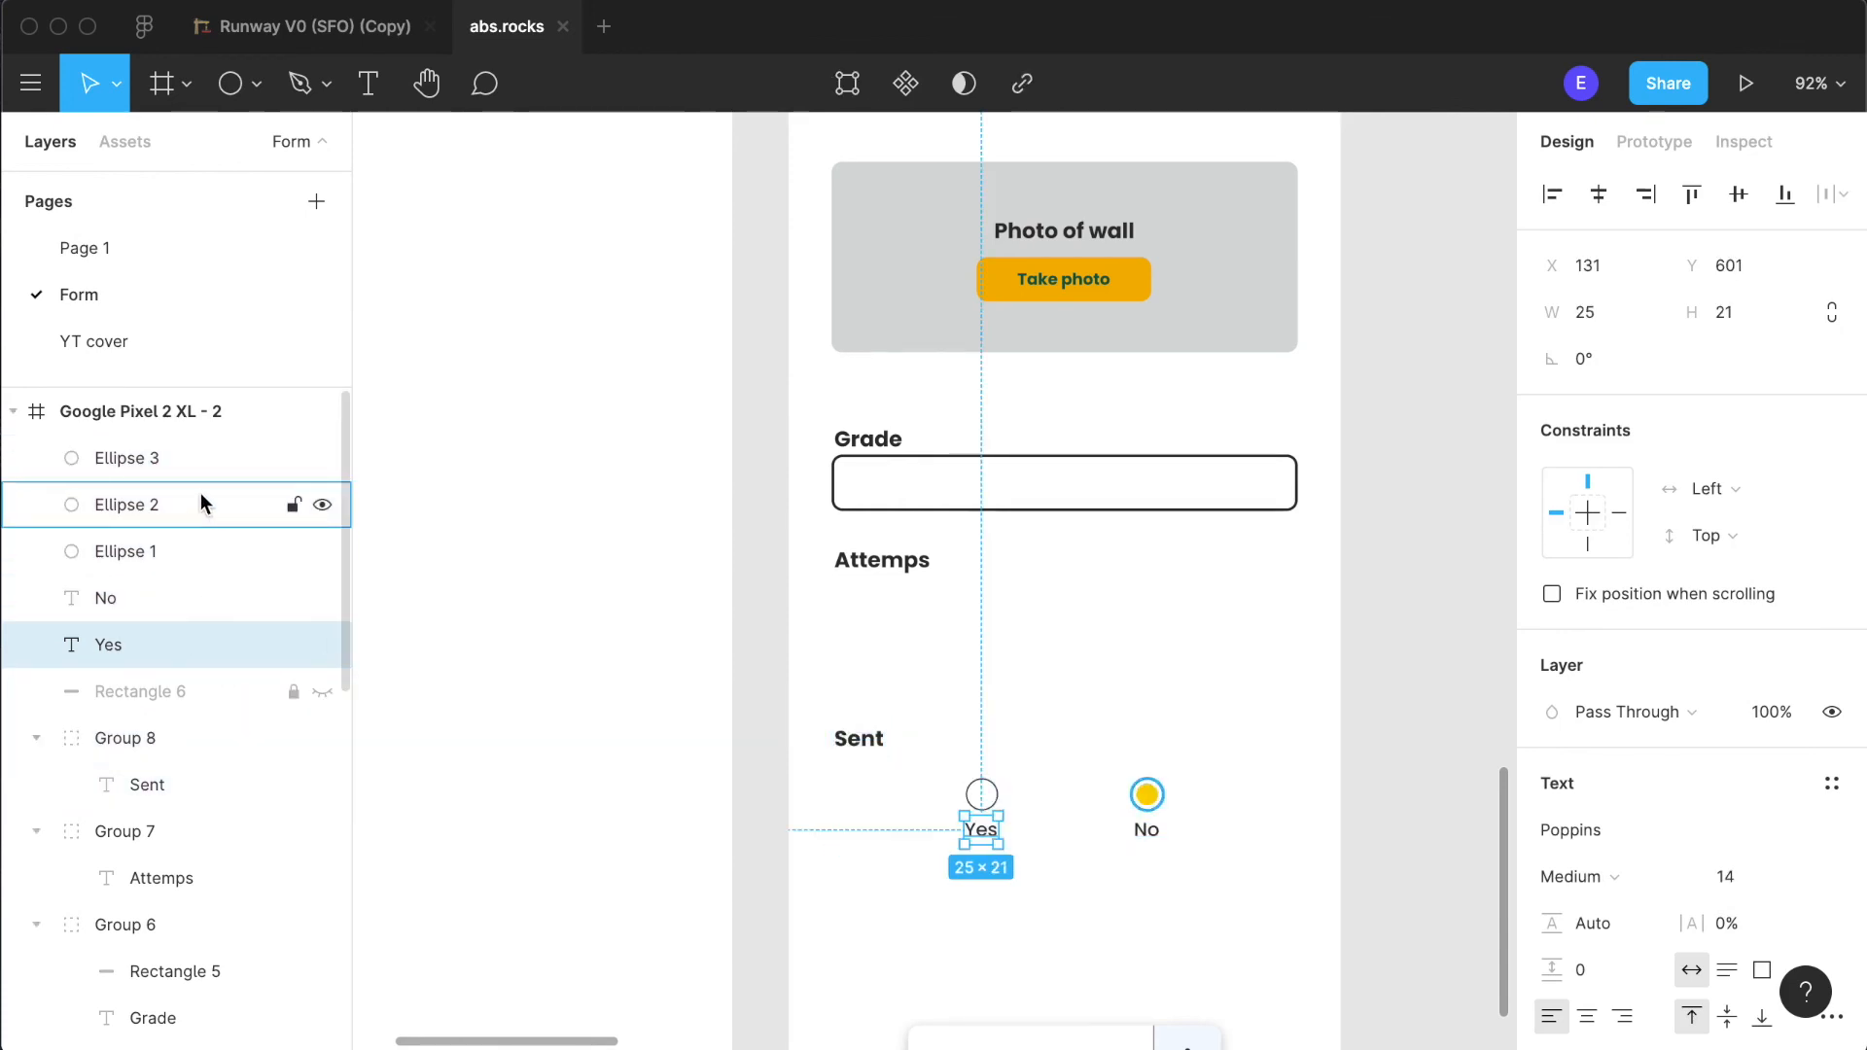
left_click(191, 461, "shift")
left_click_drag(183, 737, 179, 750)
left_click_drag(162, 457, 181, 781)
left_click(21, 462)
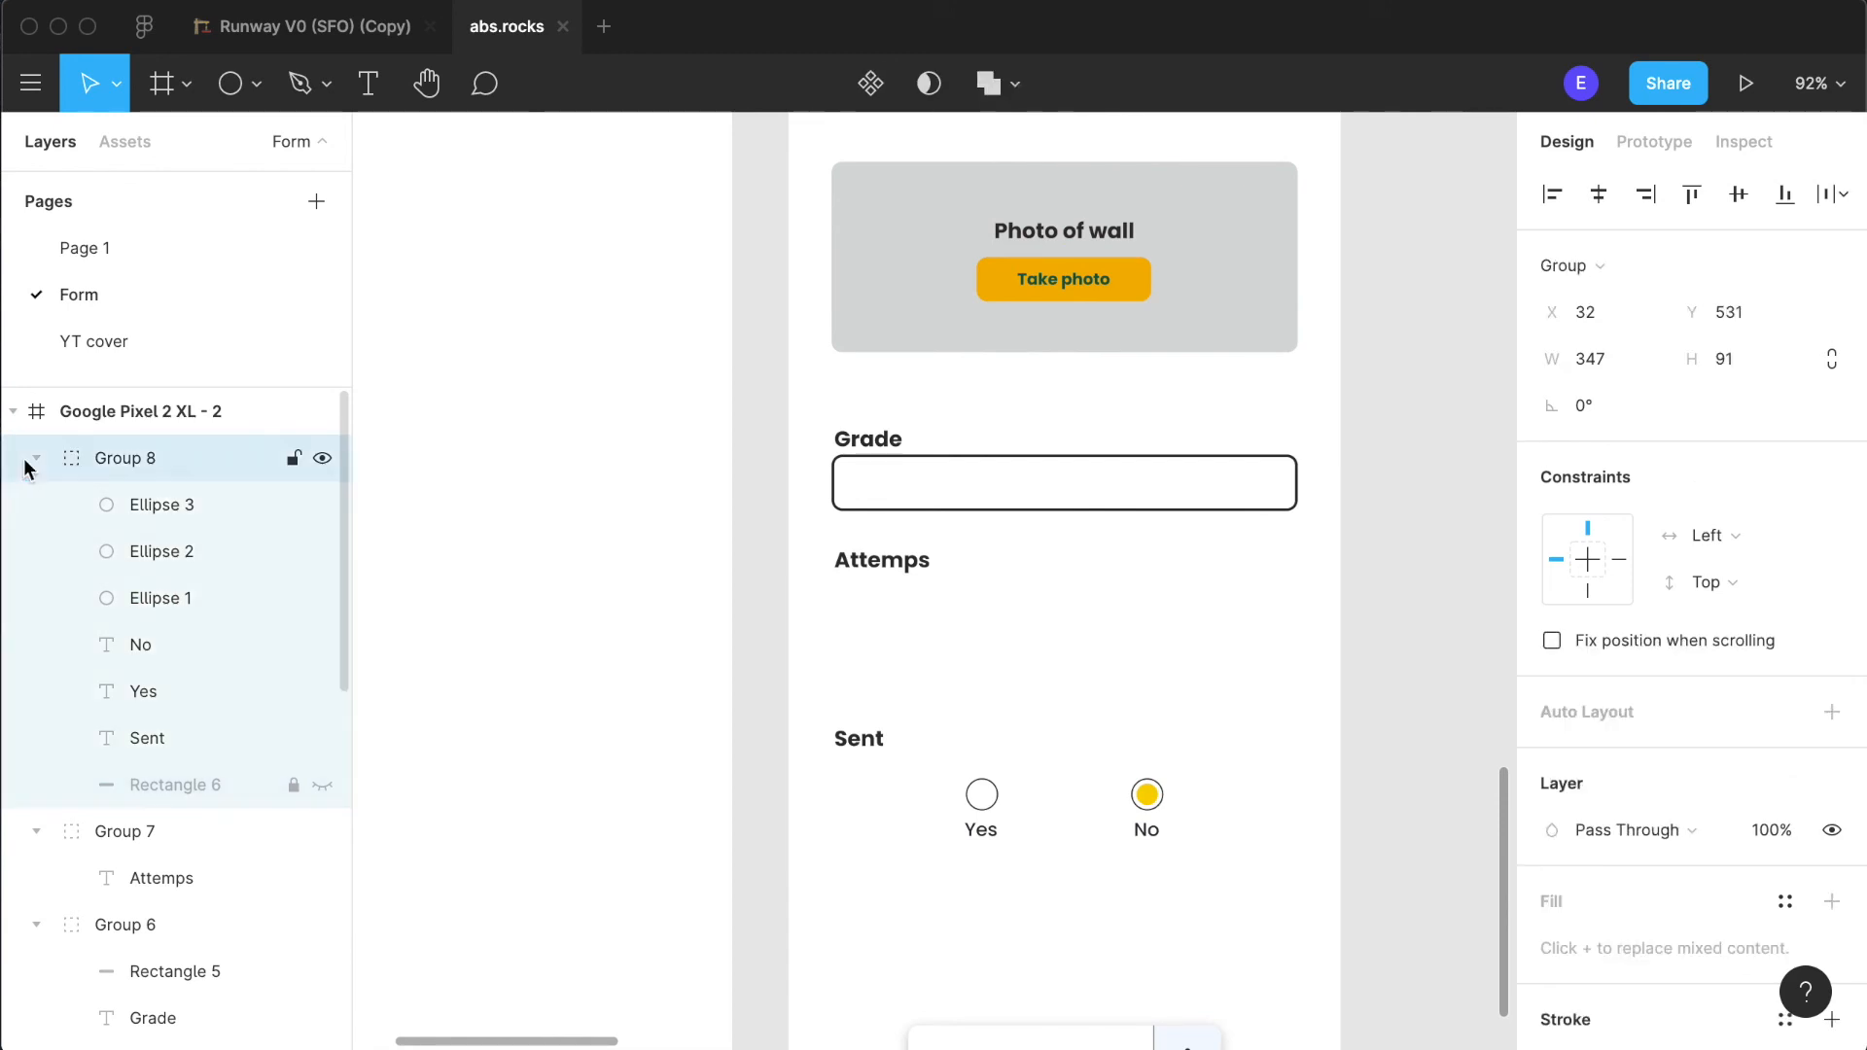
- Collapse the layer groups inside the "Google Pixel 2 XL - 2" frame and clear the selection
left_click(35, 459)
left_click(35, 504)
left_click(34, 551)
left_click(36, 598)
left_click(37, 688)
left_click(721, 669)
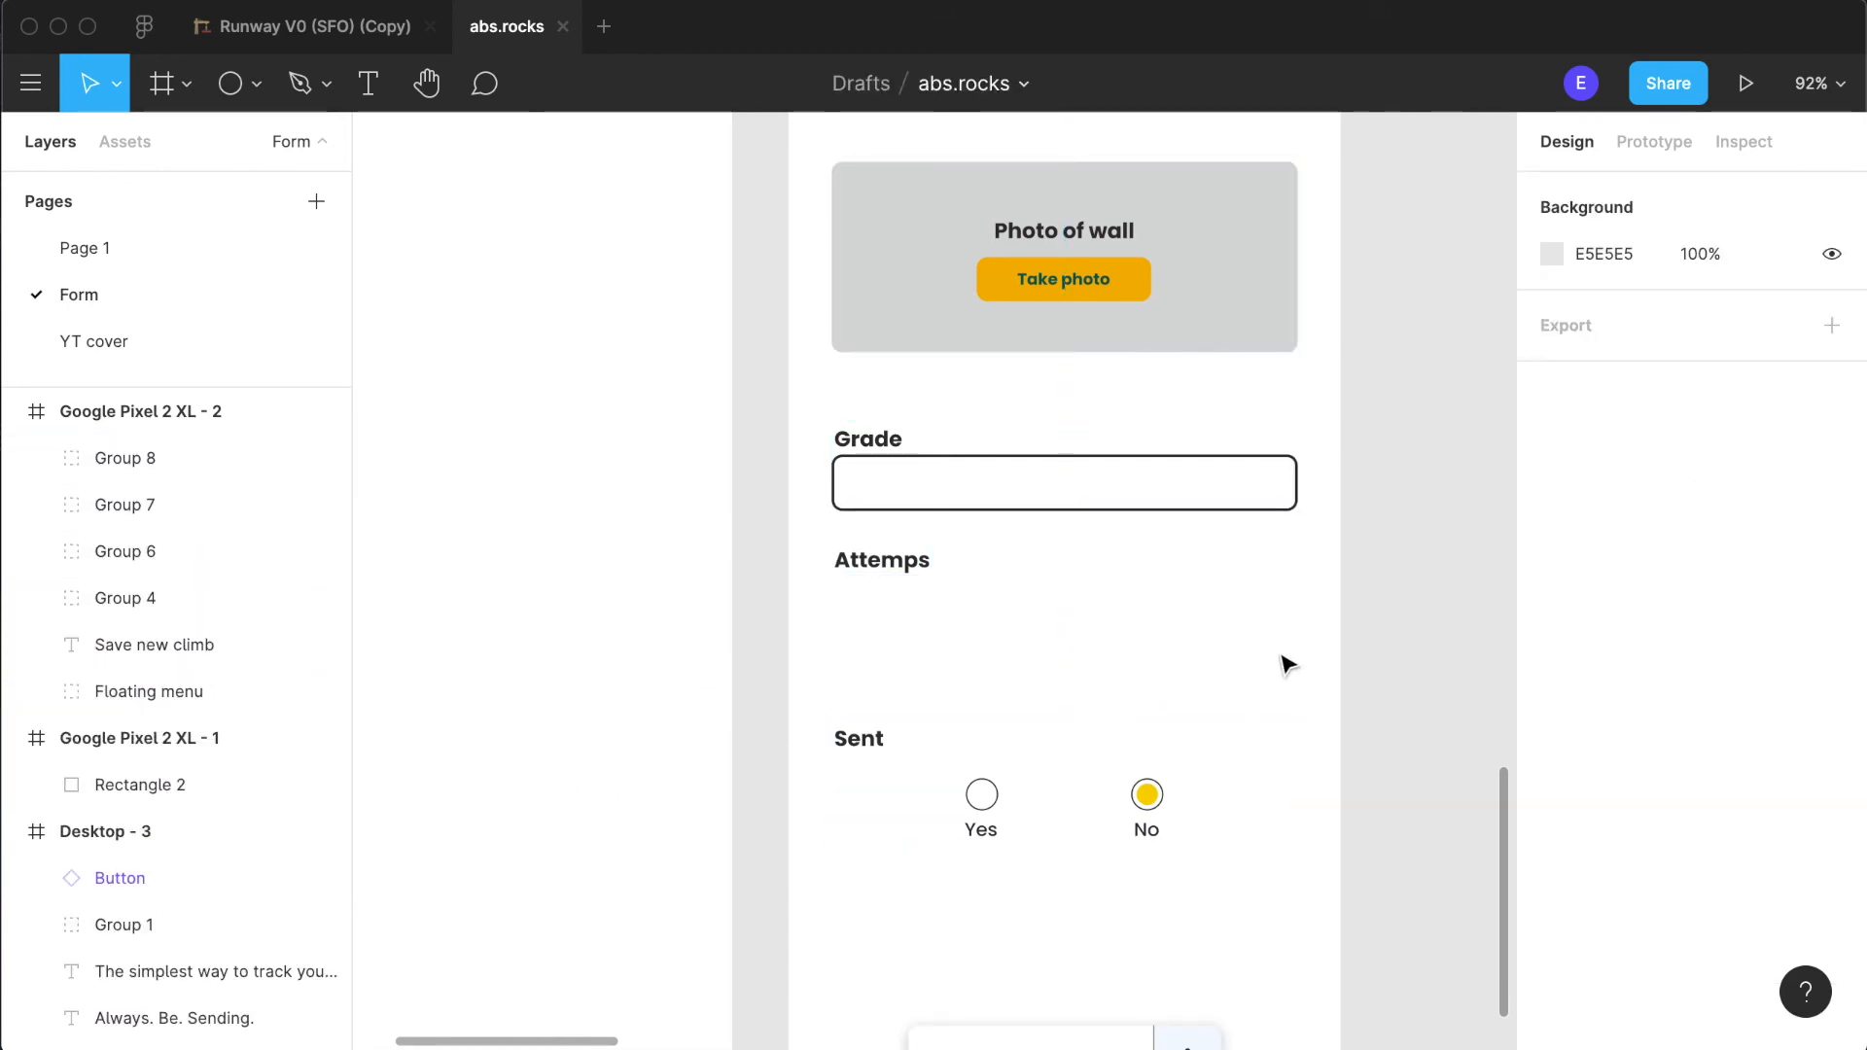
- Move the "Sent" group slightly down to widen the space beneath the "Attemps" heading
scroll(1288, 665, "down", 5)
scroll(1292, 800, "up", 5)
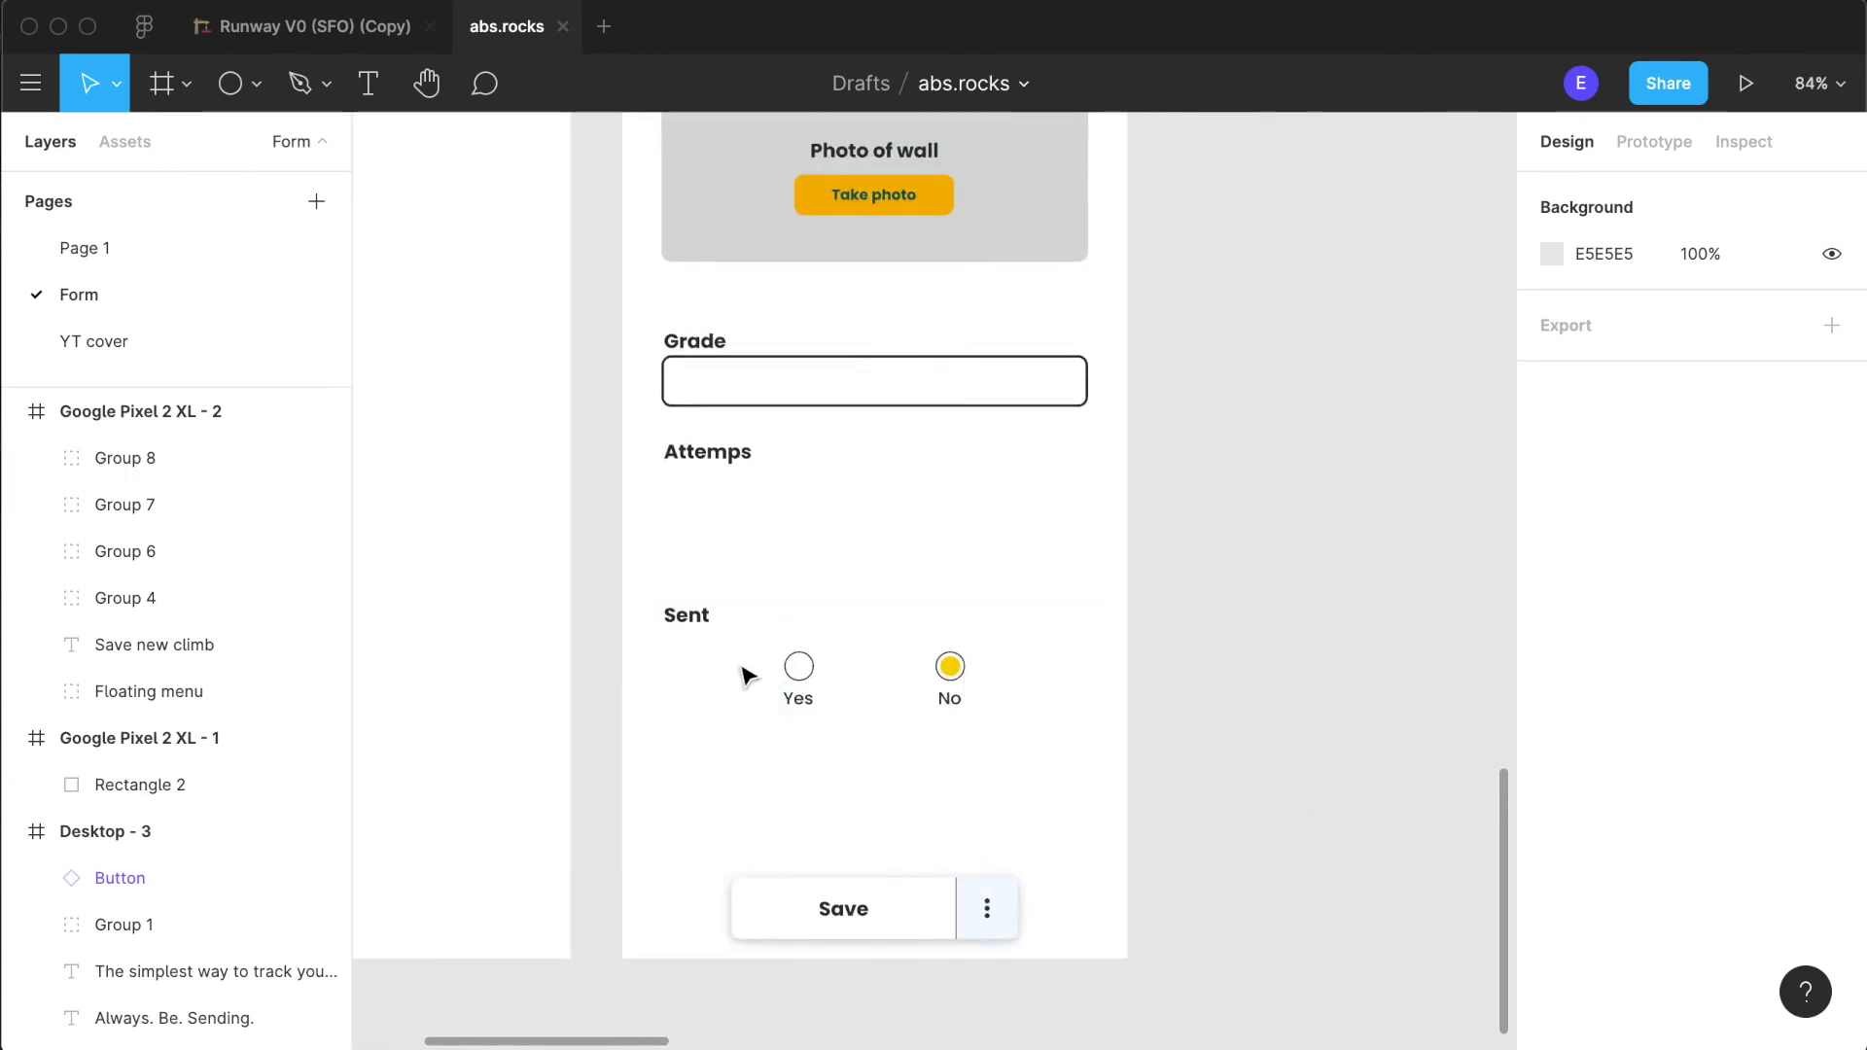
left_click(700, 637)
left_click_drag(811, 637, 811, 669)
left_click(1252, 611)
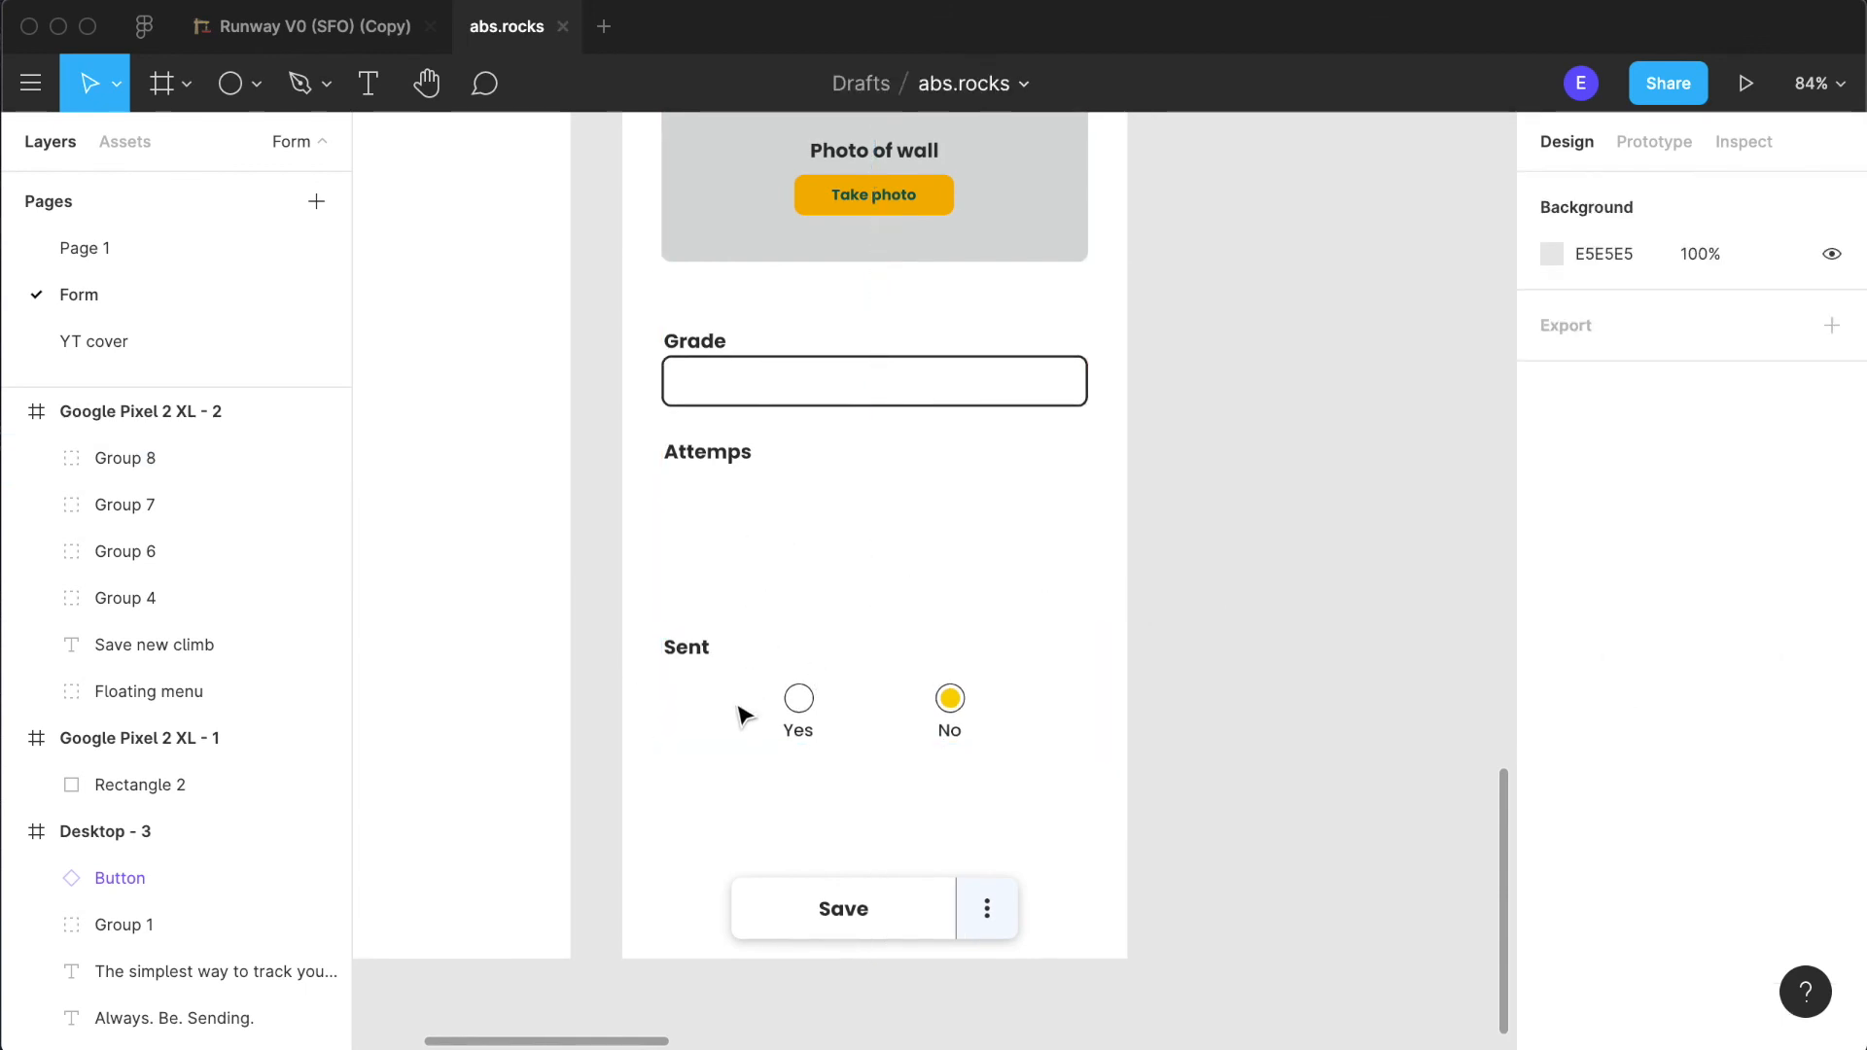
left_click(719, 454)
left_click(823, 536)
- Paste a copy of the "Take photo" button beneath the "Attemps" heading at X 141, Y 462
double_click(886, 194)
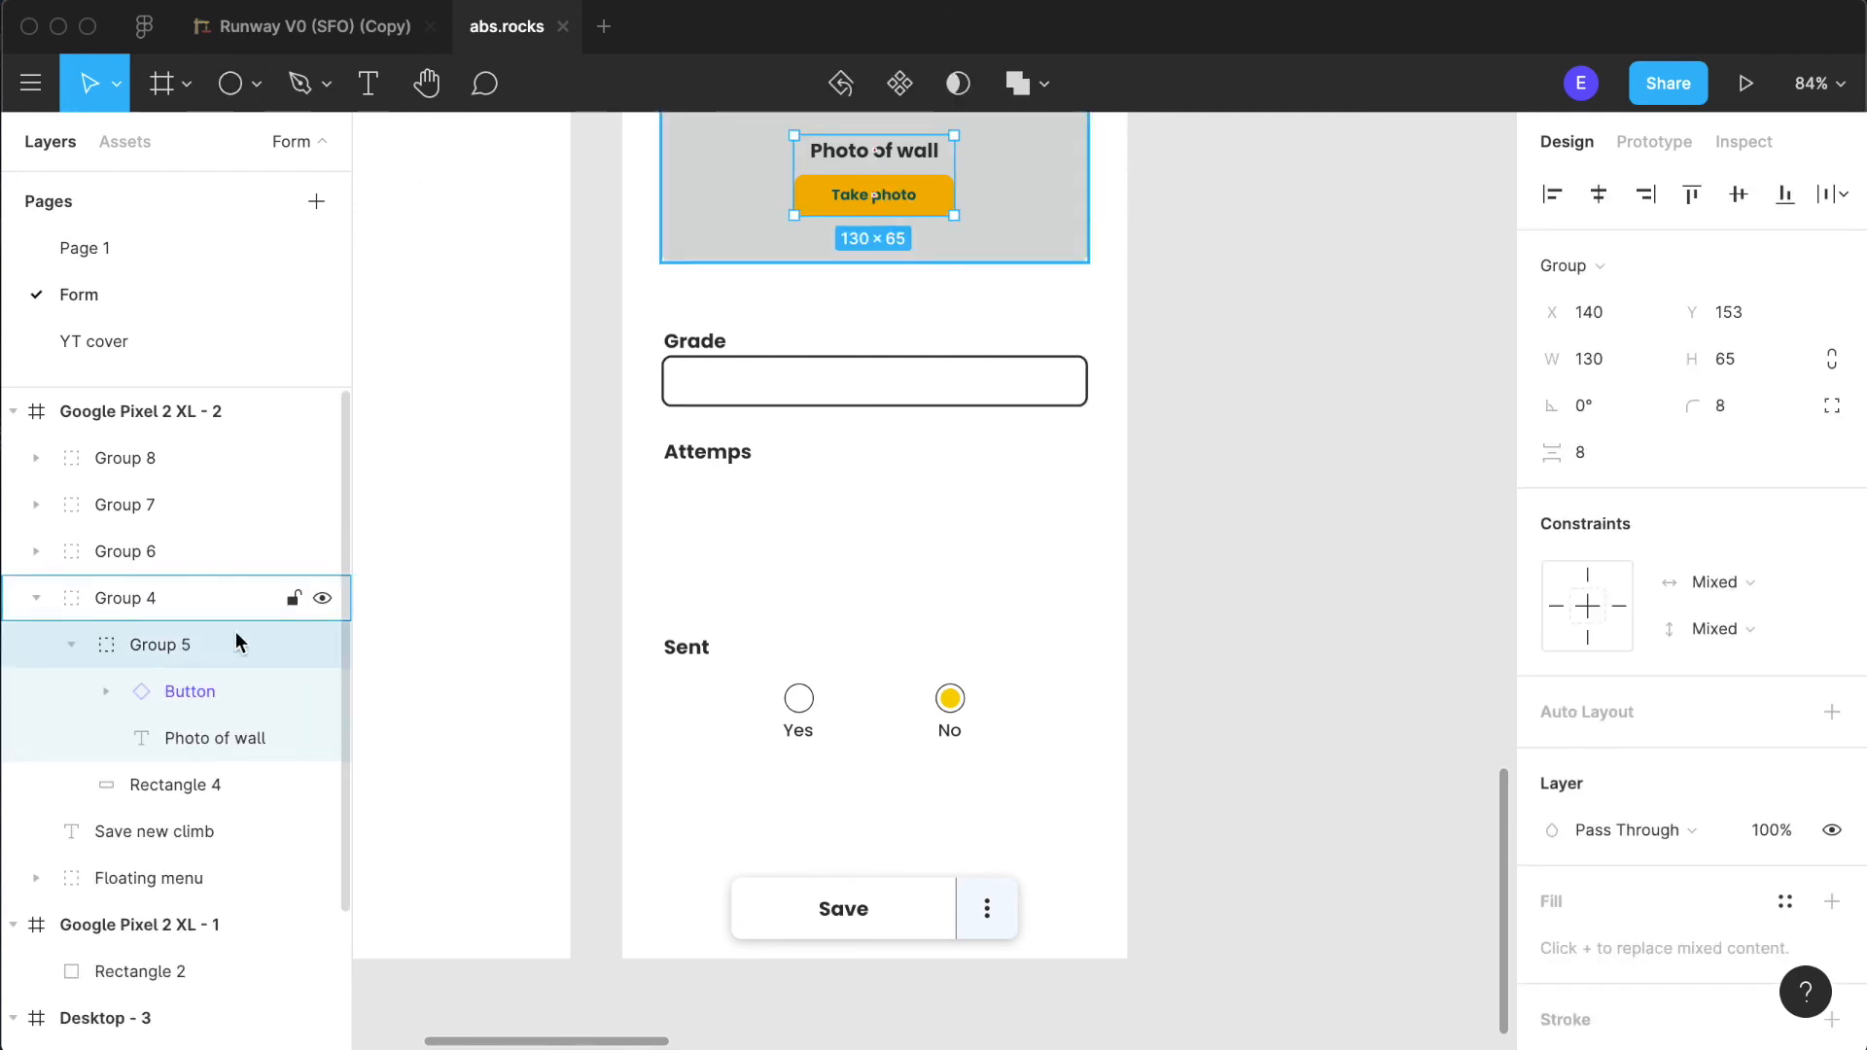
left_click(190, 694)
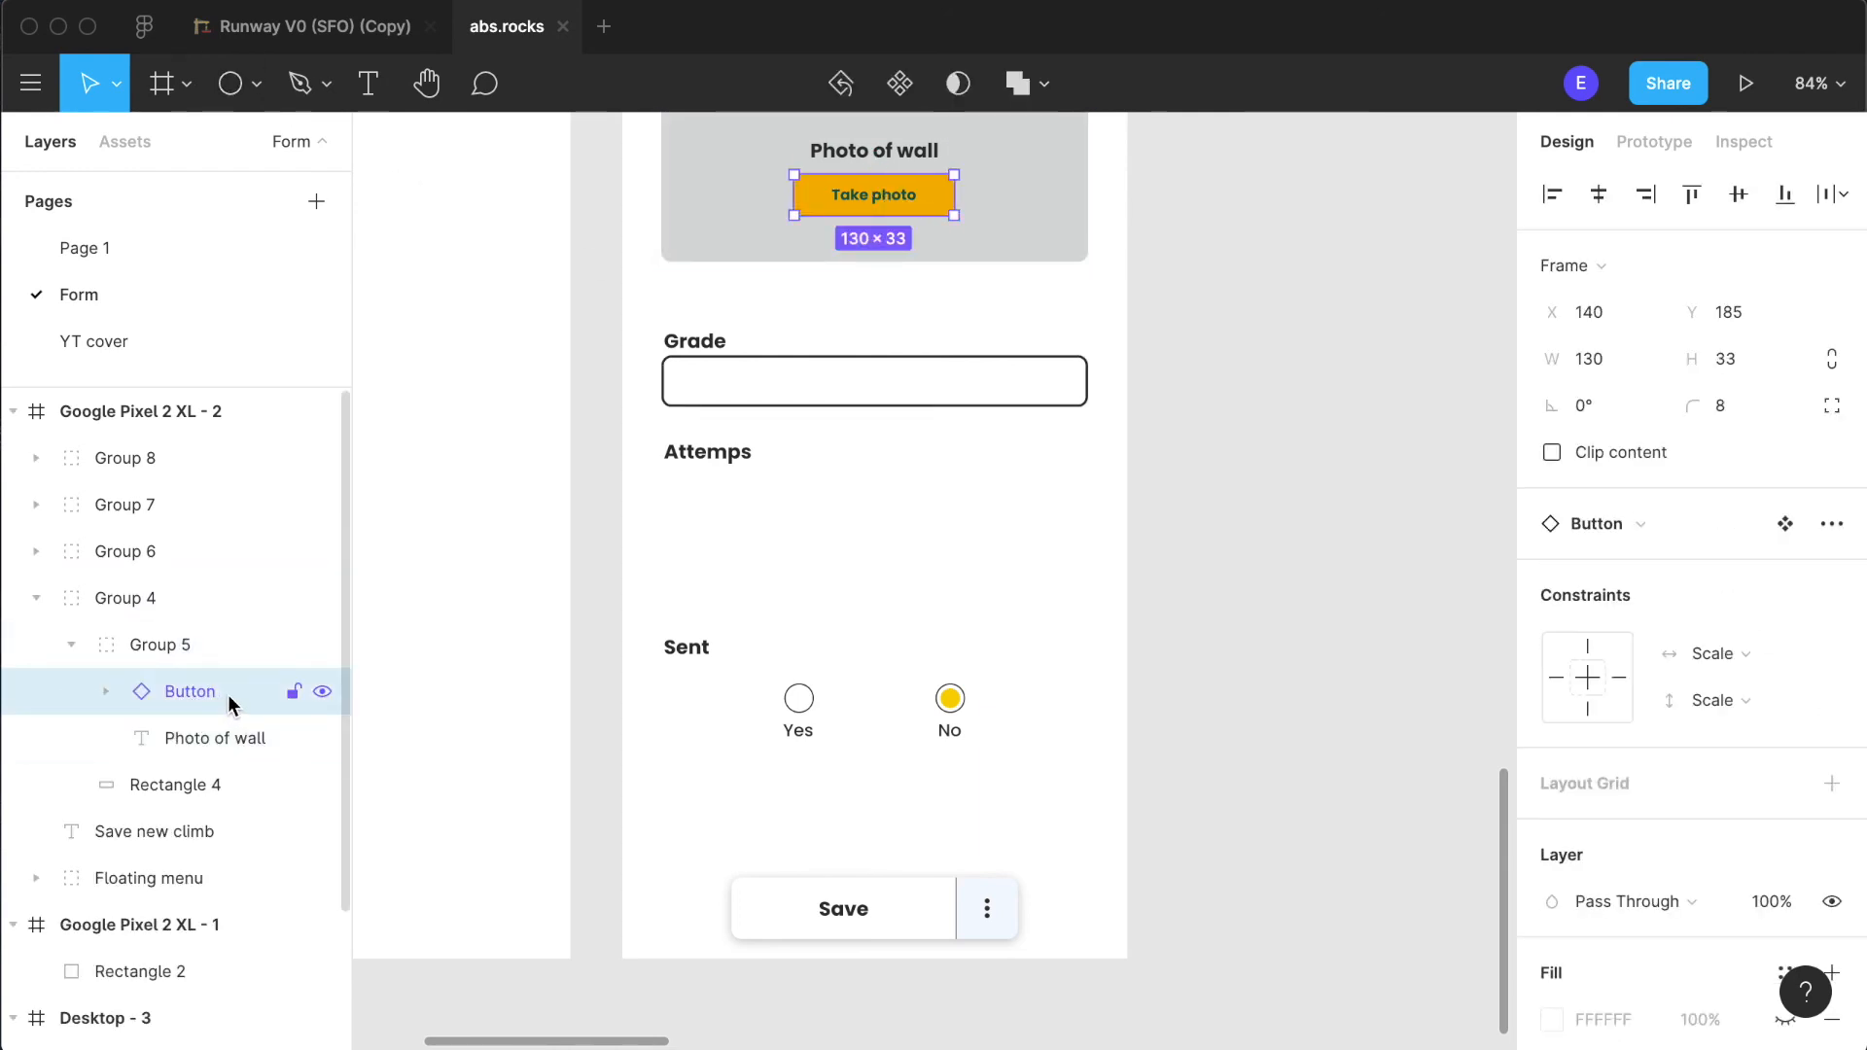
left_click(734, 456)
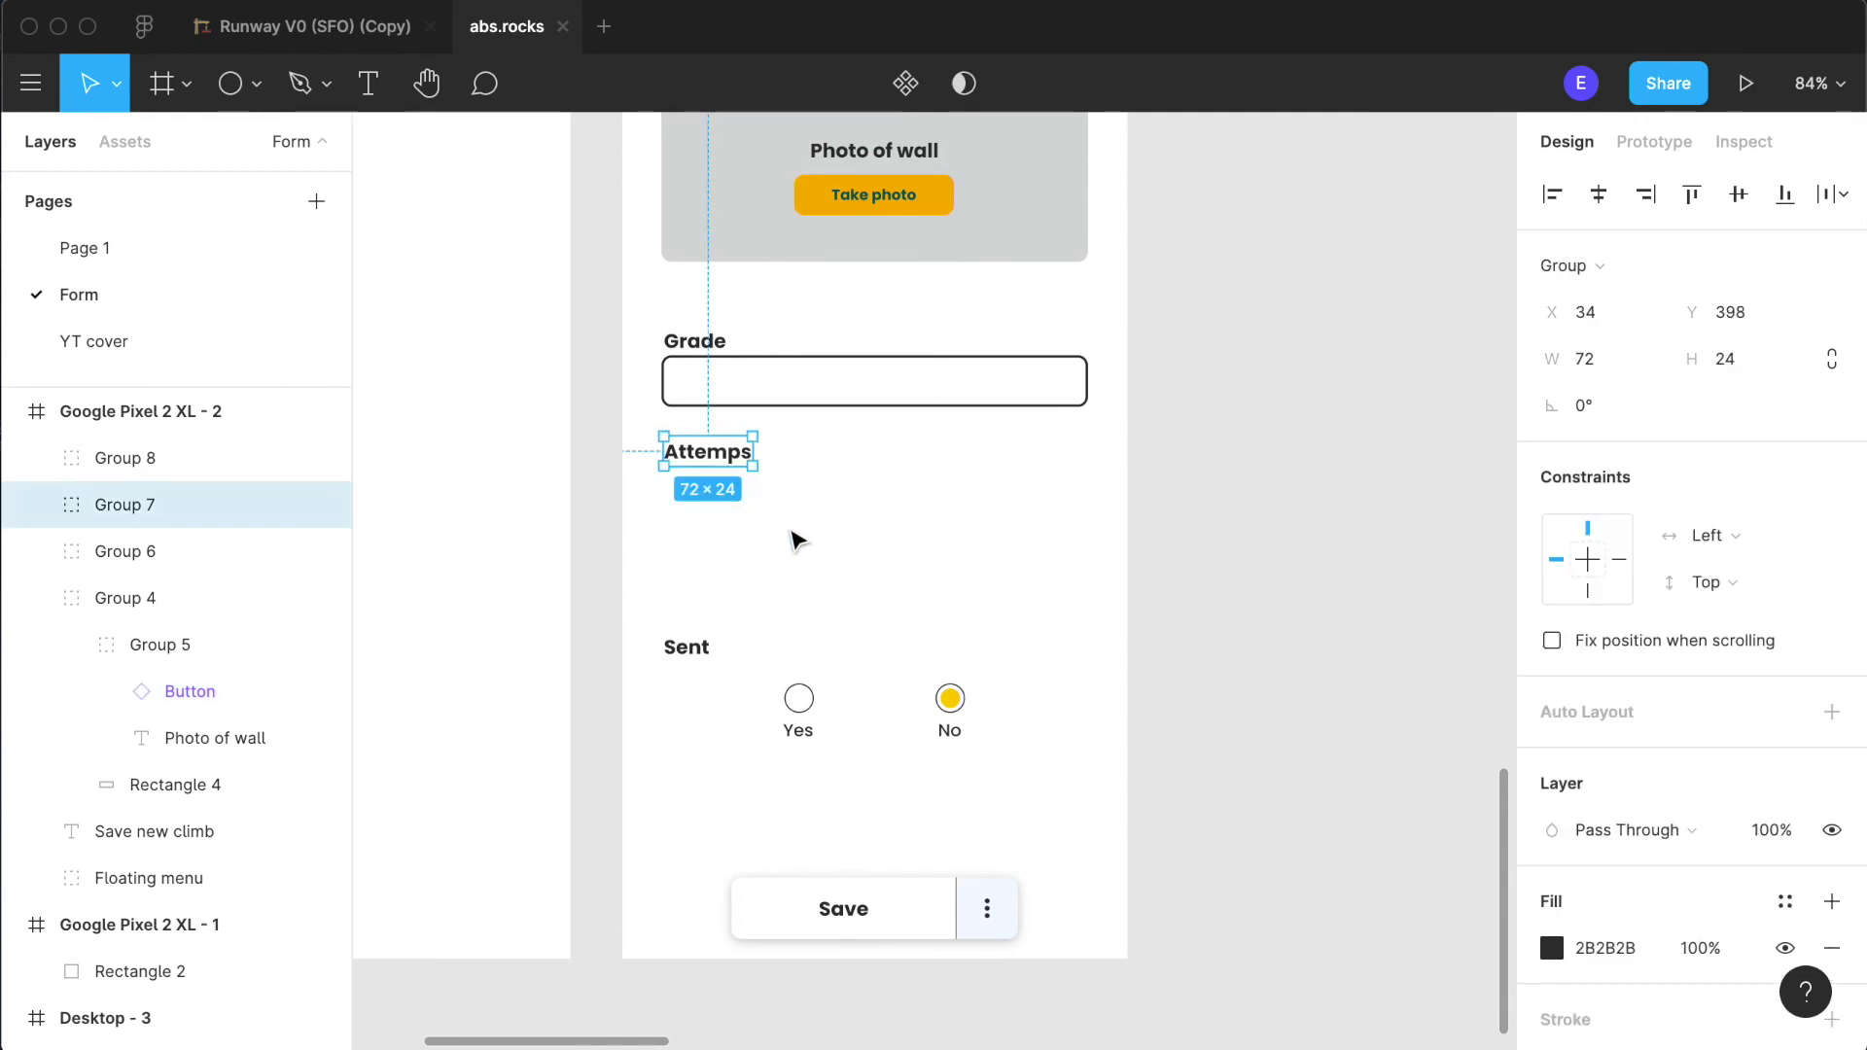
key("super+v")
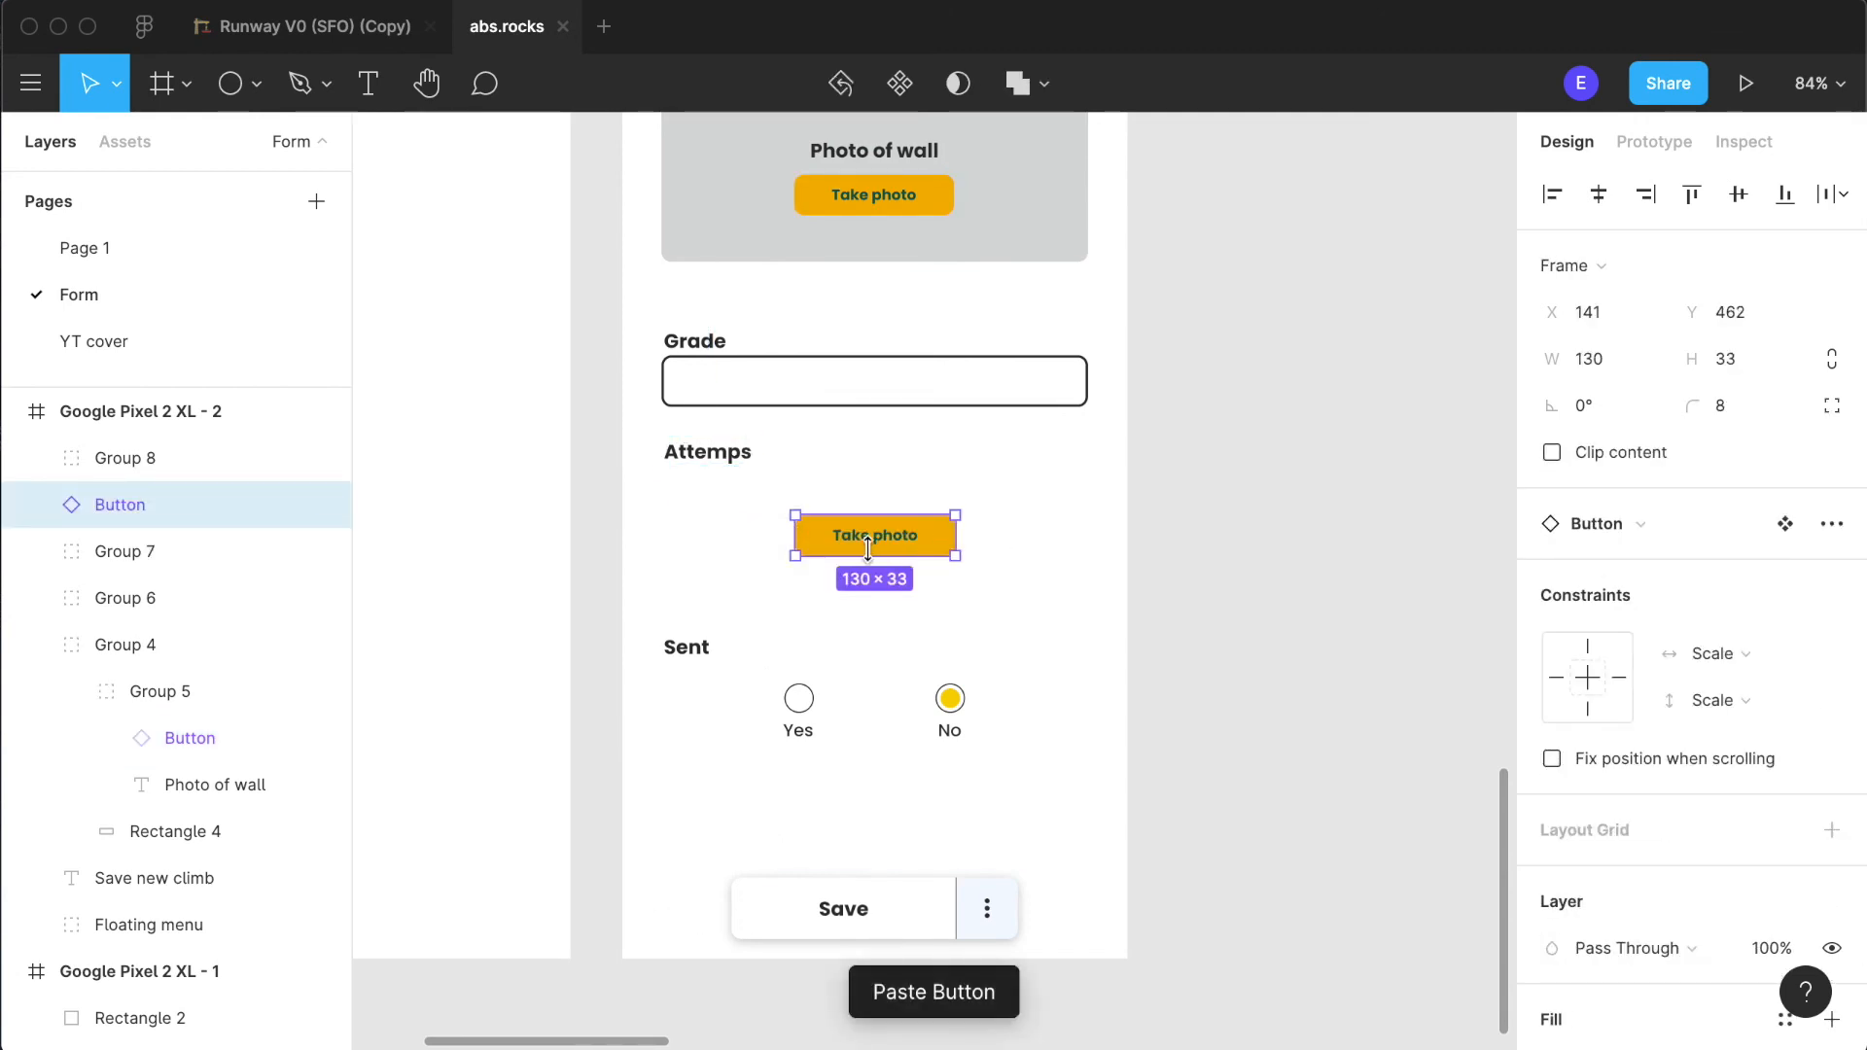
- Relabel the copied button "+1" and narrow it to 69 × 33
double_click(872, 547)
key("shift+2")
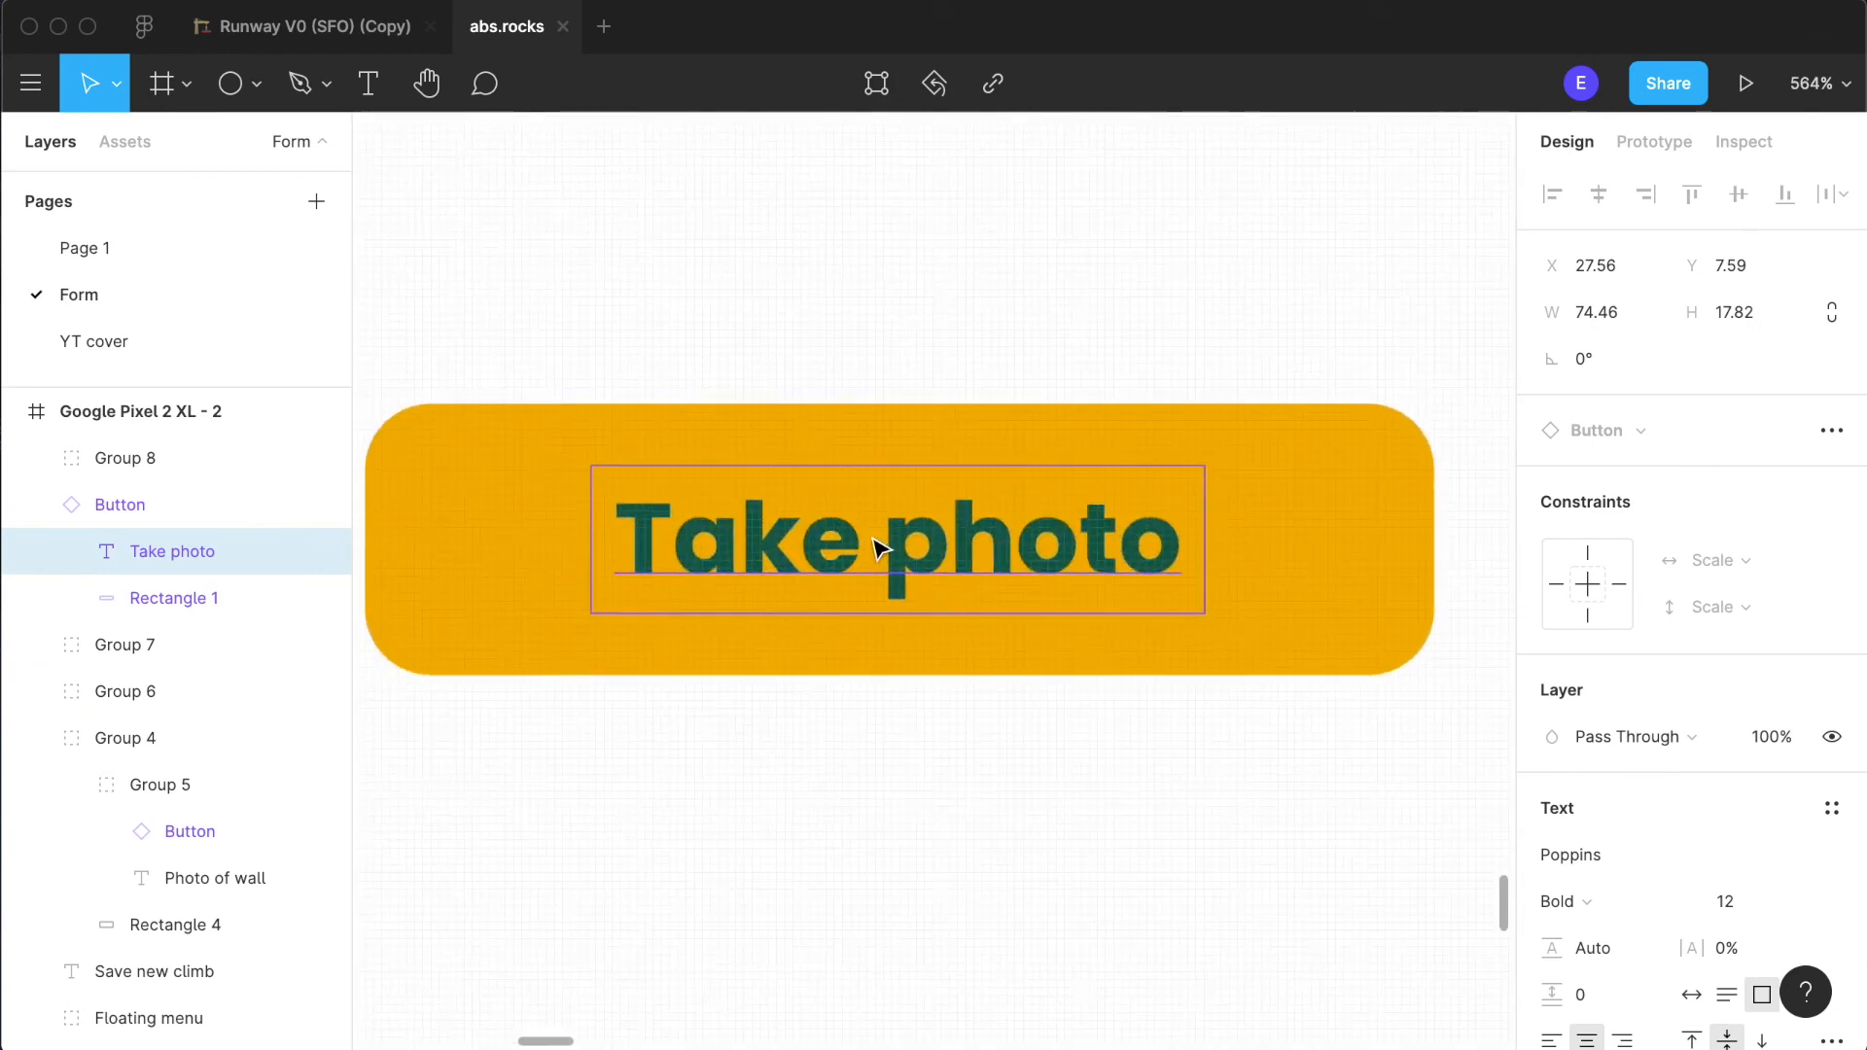
double_click(871, 536)
type("+1")
key("Escape")
key("Escape")
left_click_drag(1426, 535, 929, 575)
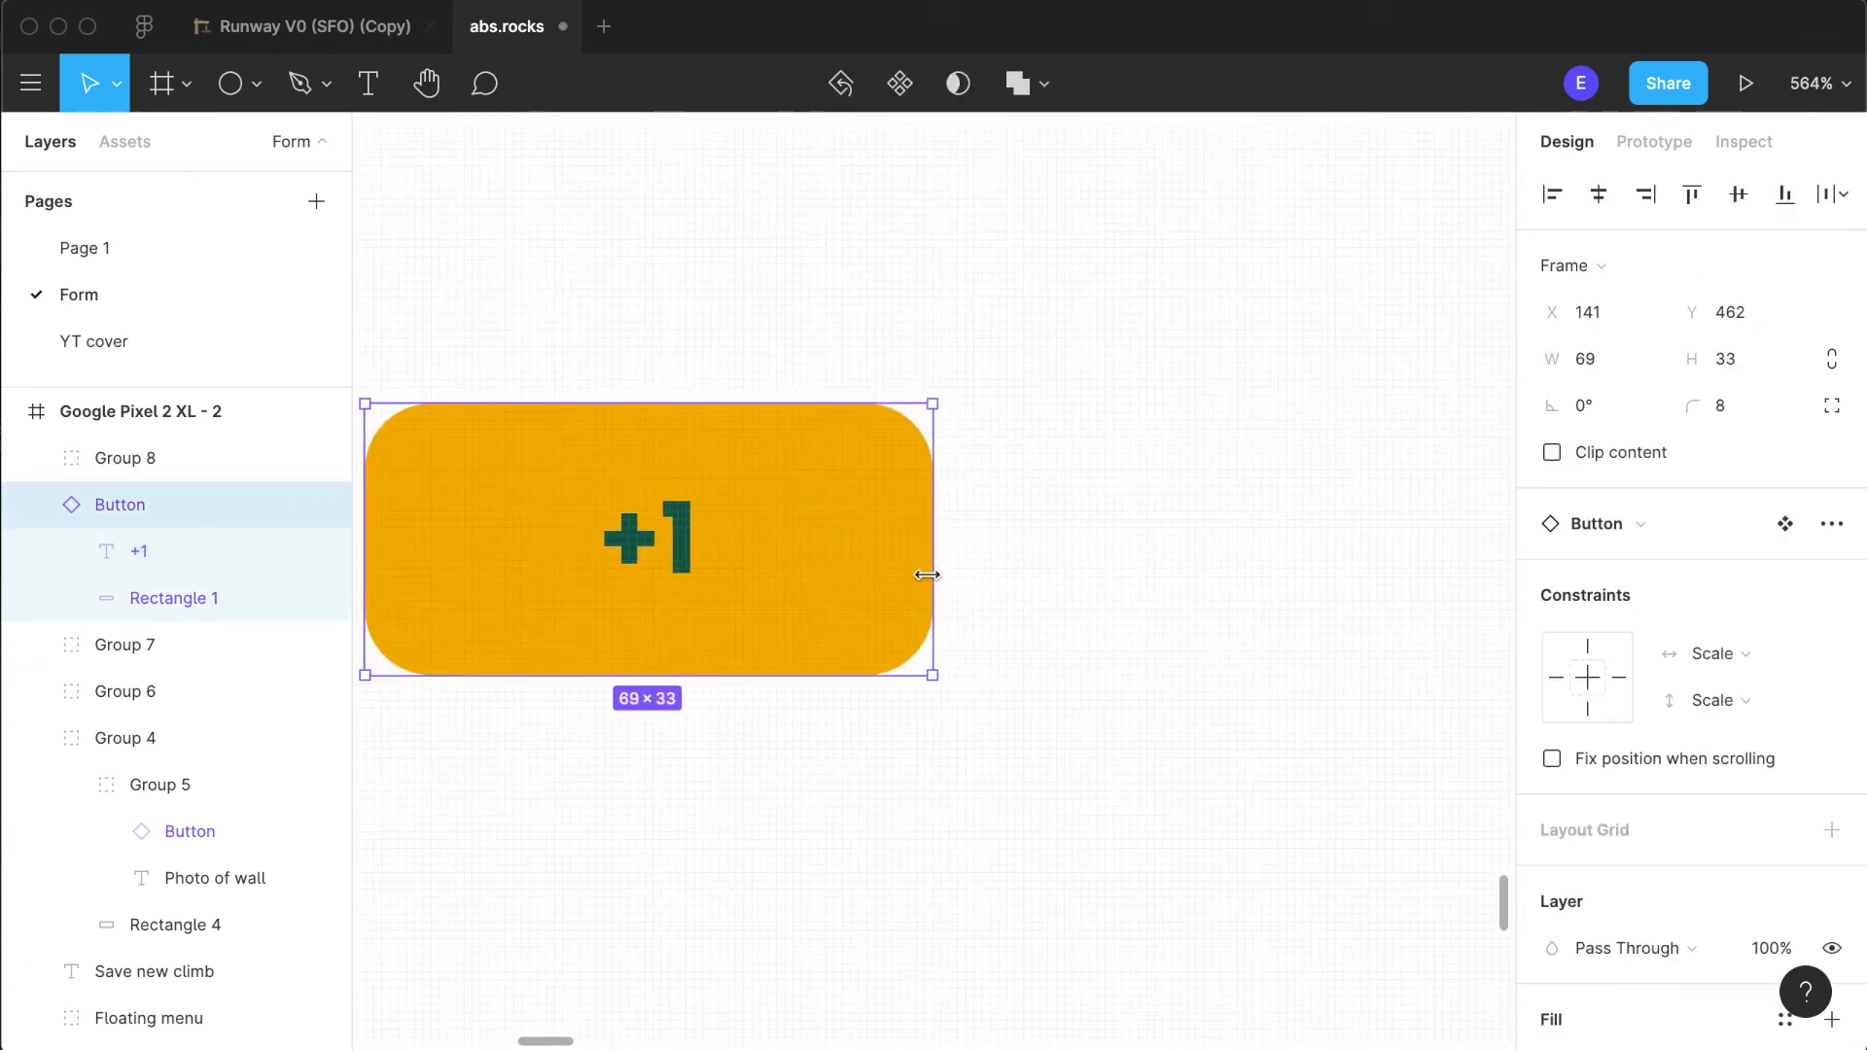
- Duplicate the "+1" button to its right, relabel the copy "-1", and shift the "+1" button left to separate them
left_click(1125, 584)
scroll(1125, 584, "down", 10)
left_click(1074, 570)
left_click_drag(1076, 570, 1183, 571)
double_click(1196, 581)
double_click(1189, 570)
type("-1")
left_click_drag(1056, 583, 980, 574)
left_click(1179, 707)
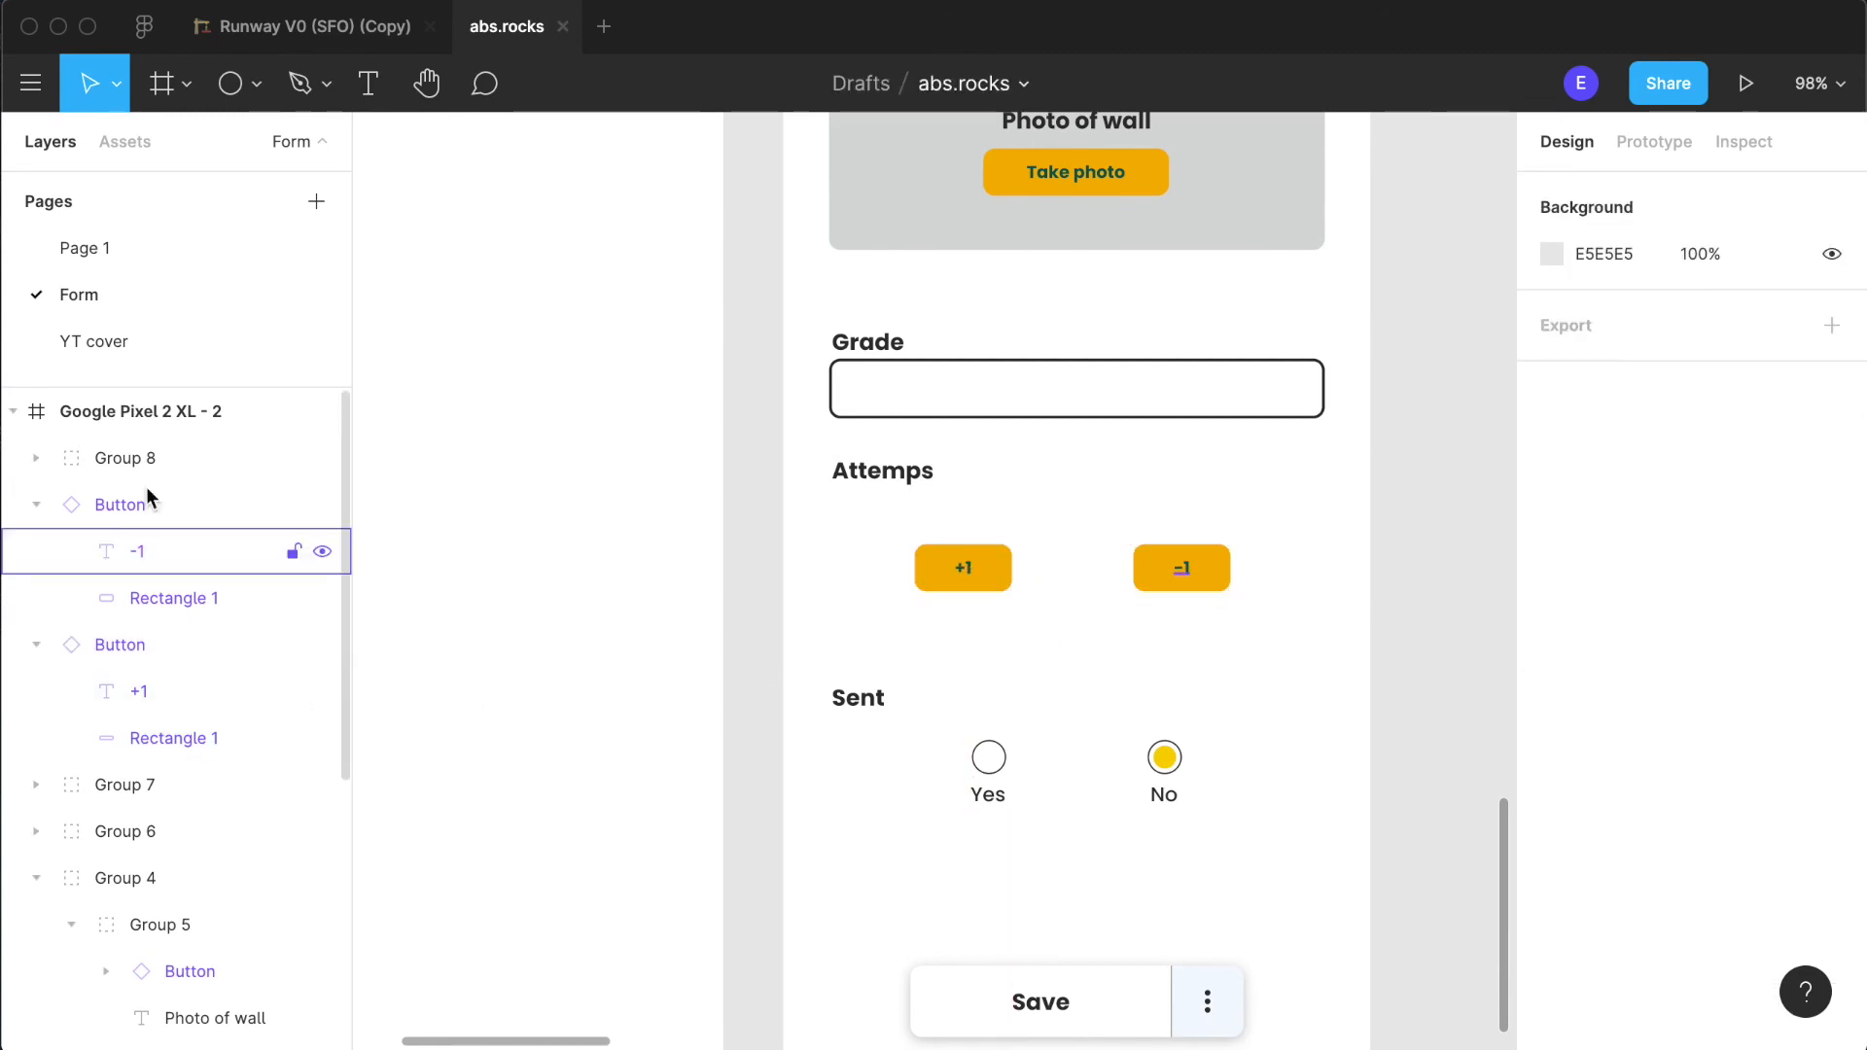
- Paste a copy of the "Grade" field's rectangle below the "Attemps" heading at X 32, Y 468
left_click(1084, 408)
double_click(1084, 408)
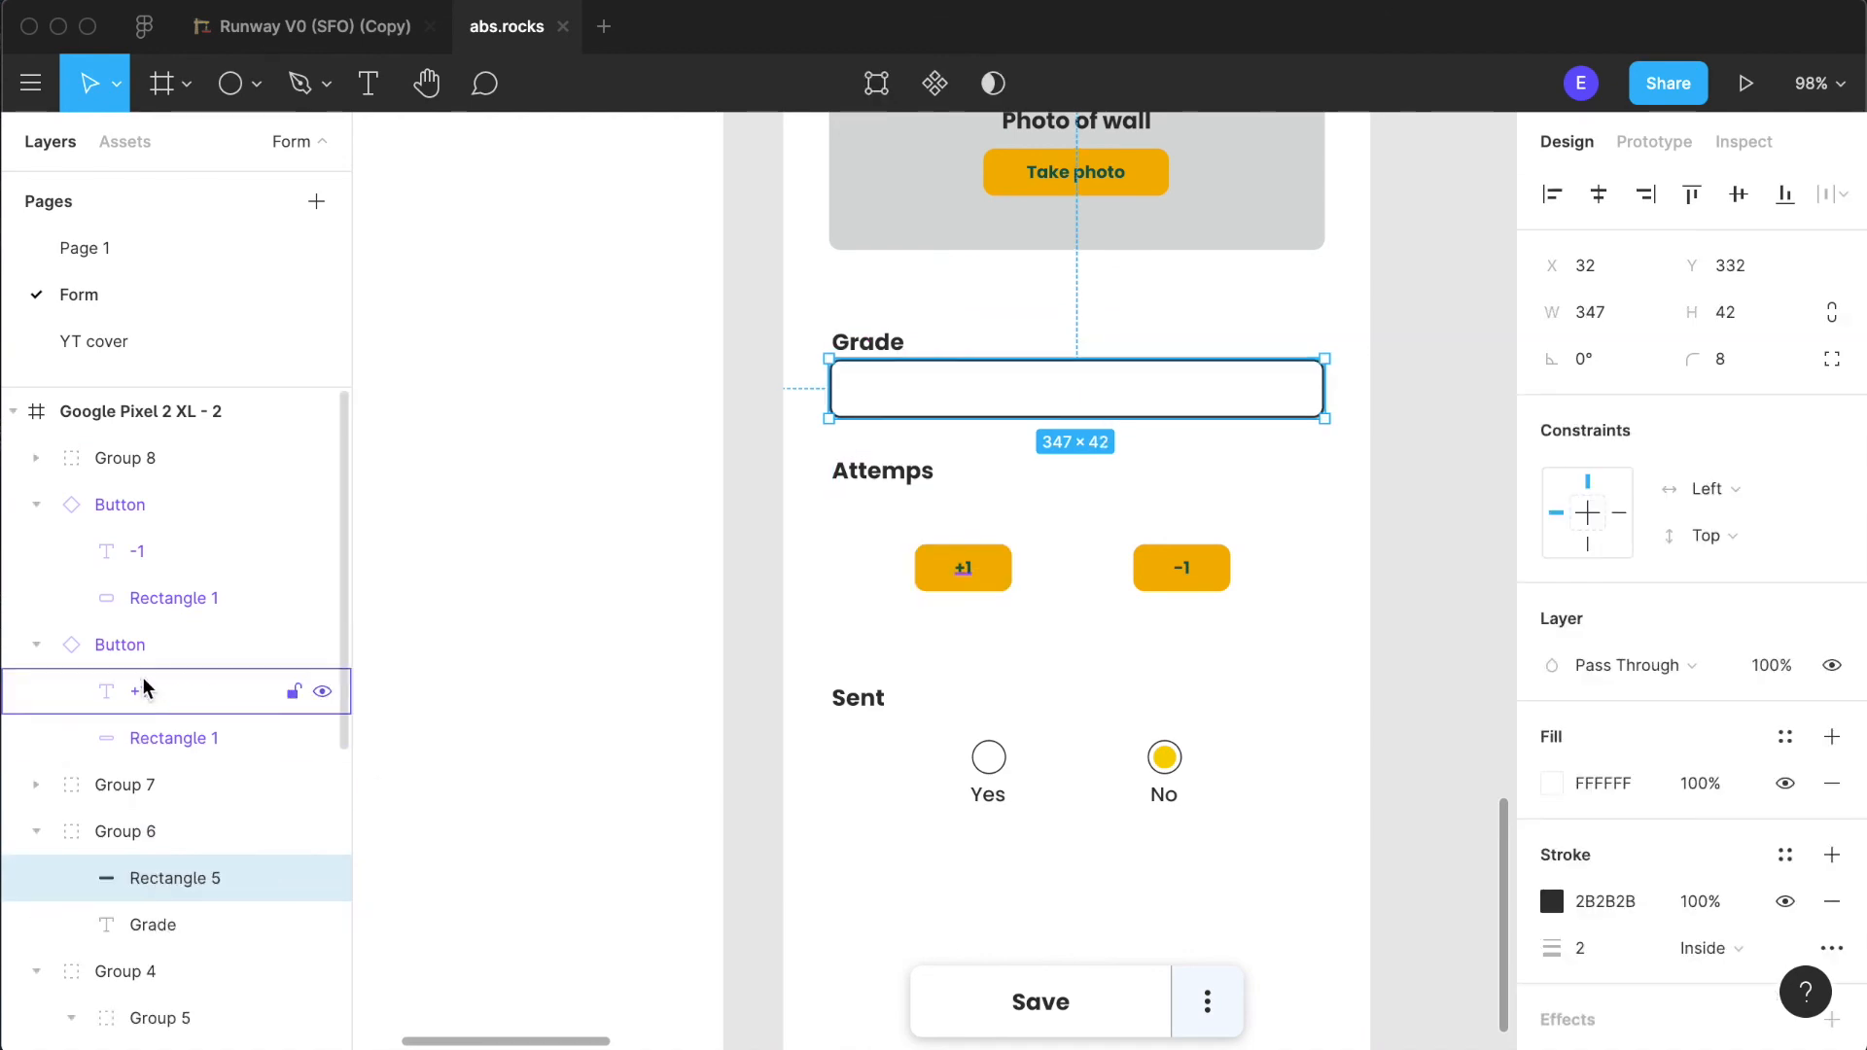
left_click(35, 506)
left_click(35, 552)
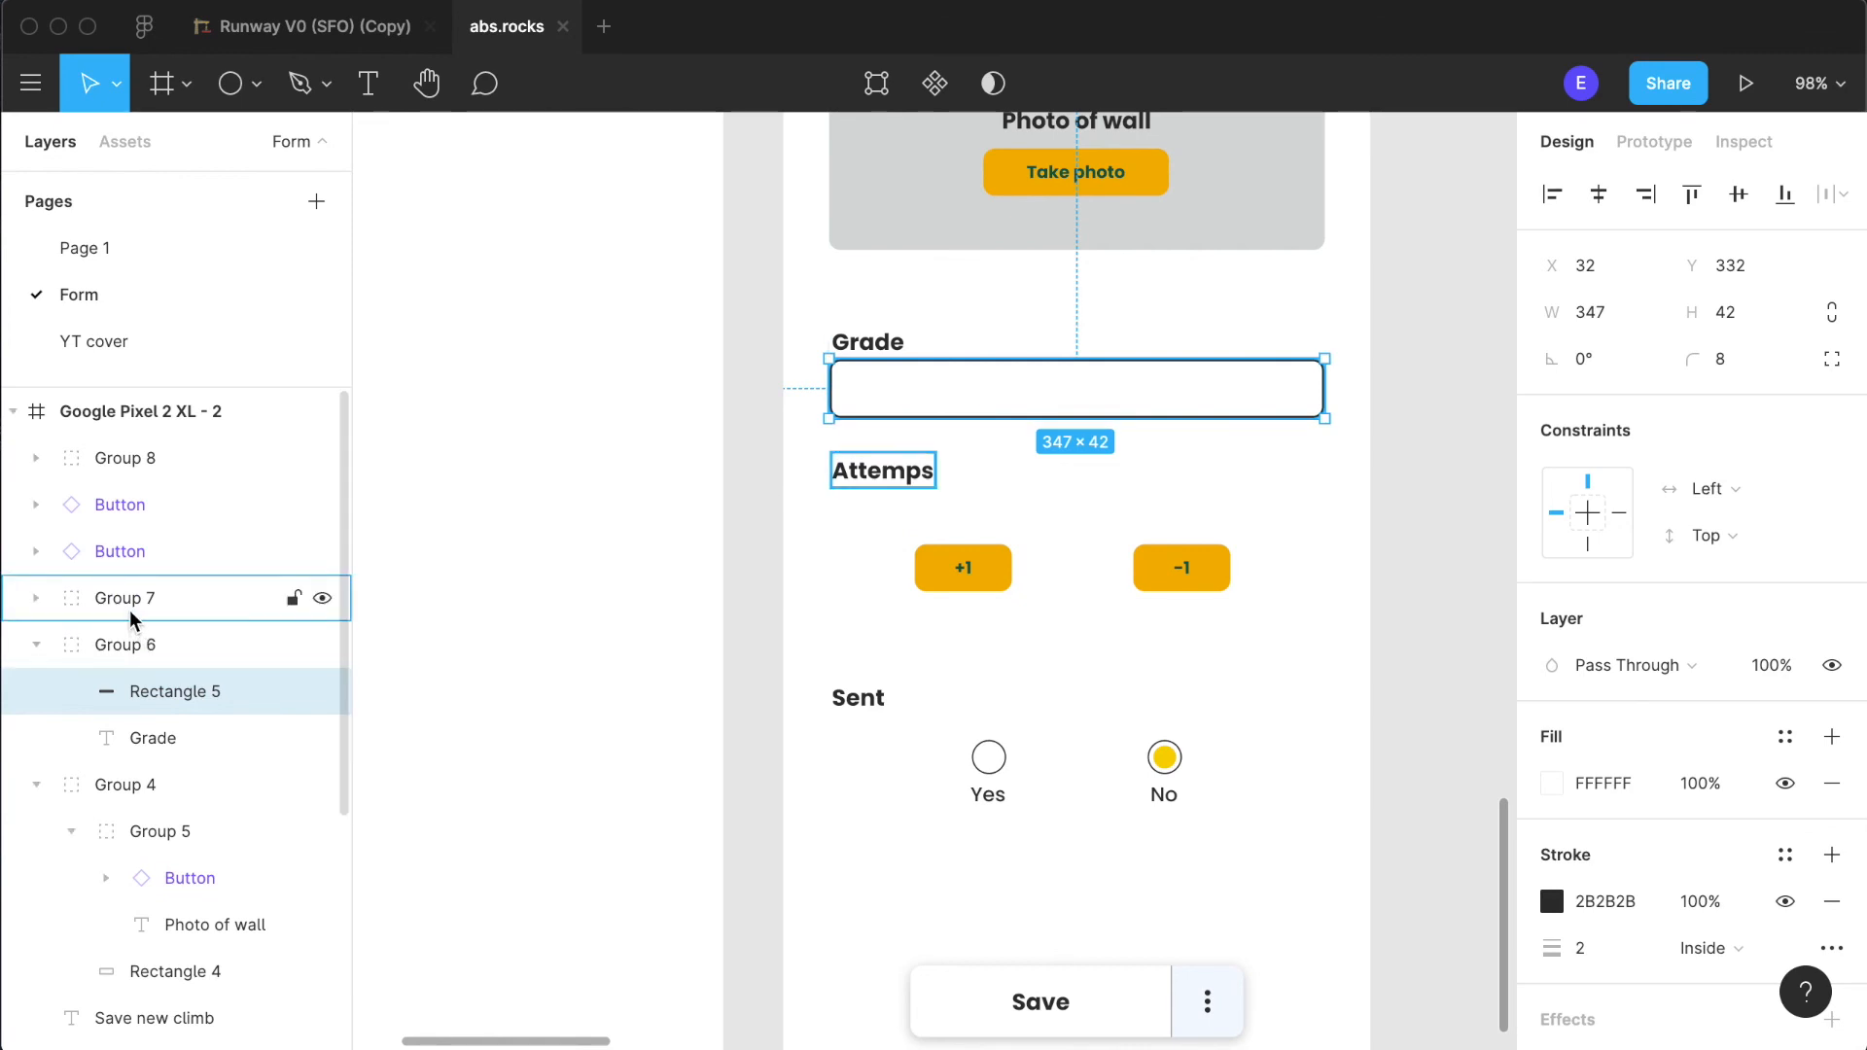
left_click(35, 598)
left_click(113, 605)
key("ctrl+v")
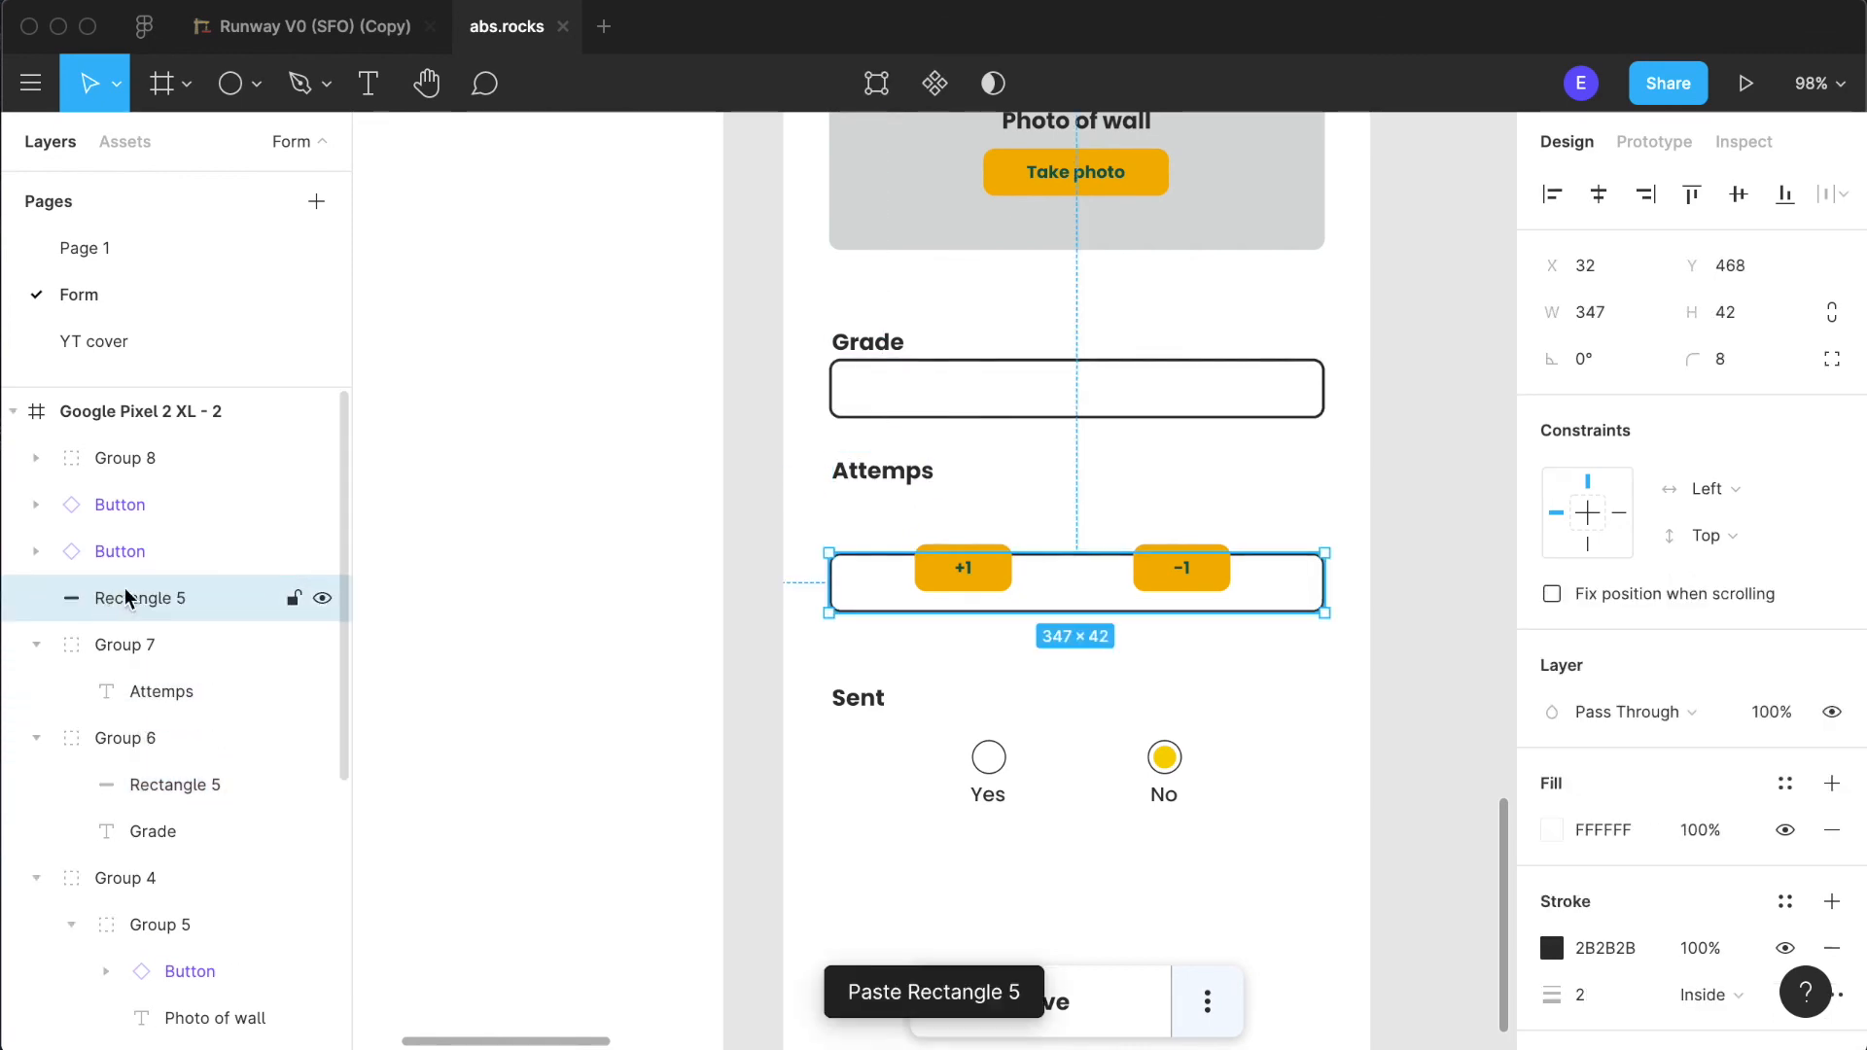
- Move both counter buttons and the pasted rectangle into the layer group containing the "Attemps" heading
left_click(146, 520, "shift")
left_click_drag(146, 530, 144, 671)
left_click(1183, 696)
- Shrink the pasted rectangle from both sides to a 51 × 42 box between the "+1" and "-1" buttons
scroll(1017, 679, "up", 5)
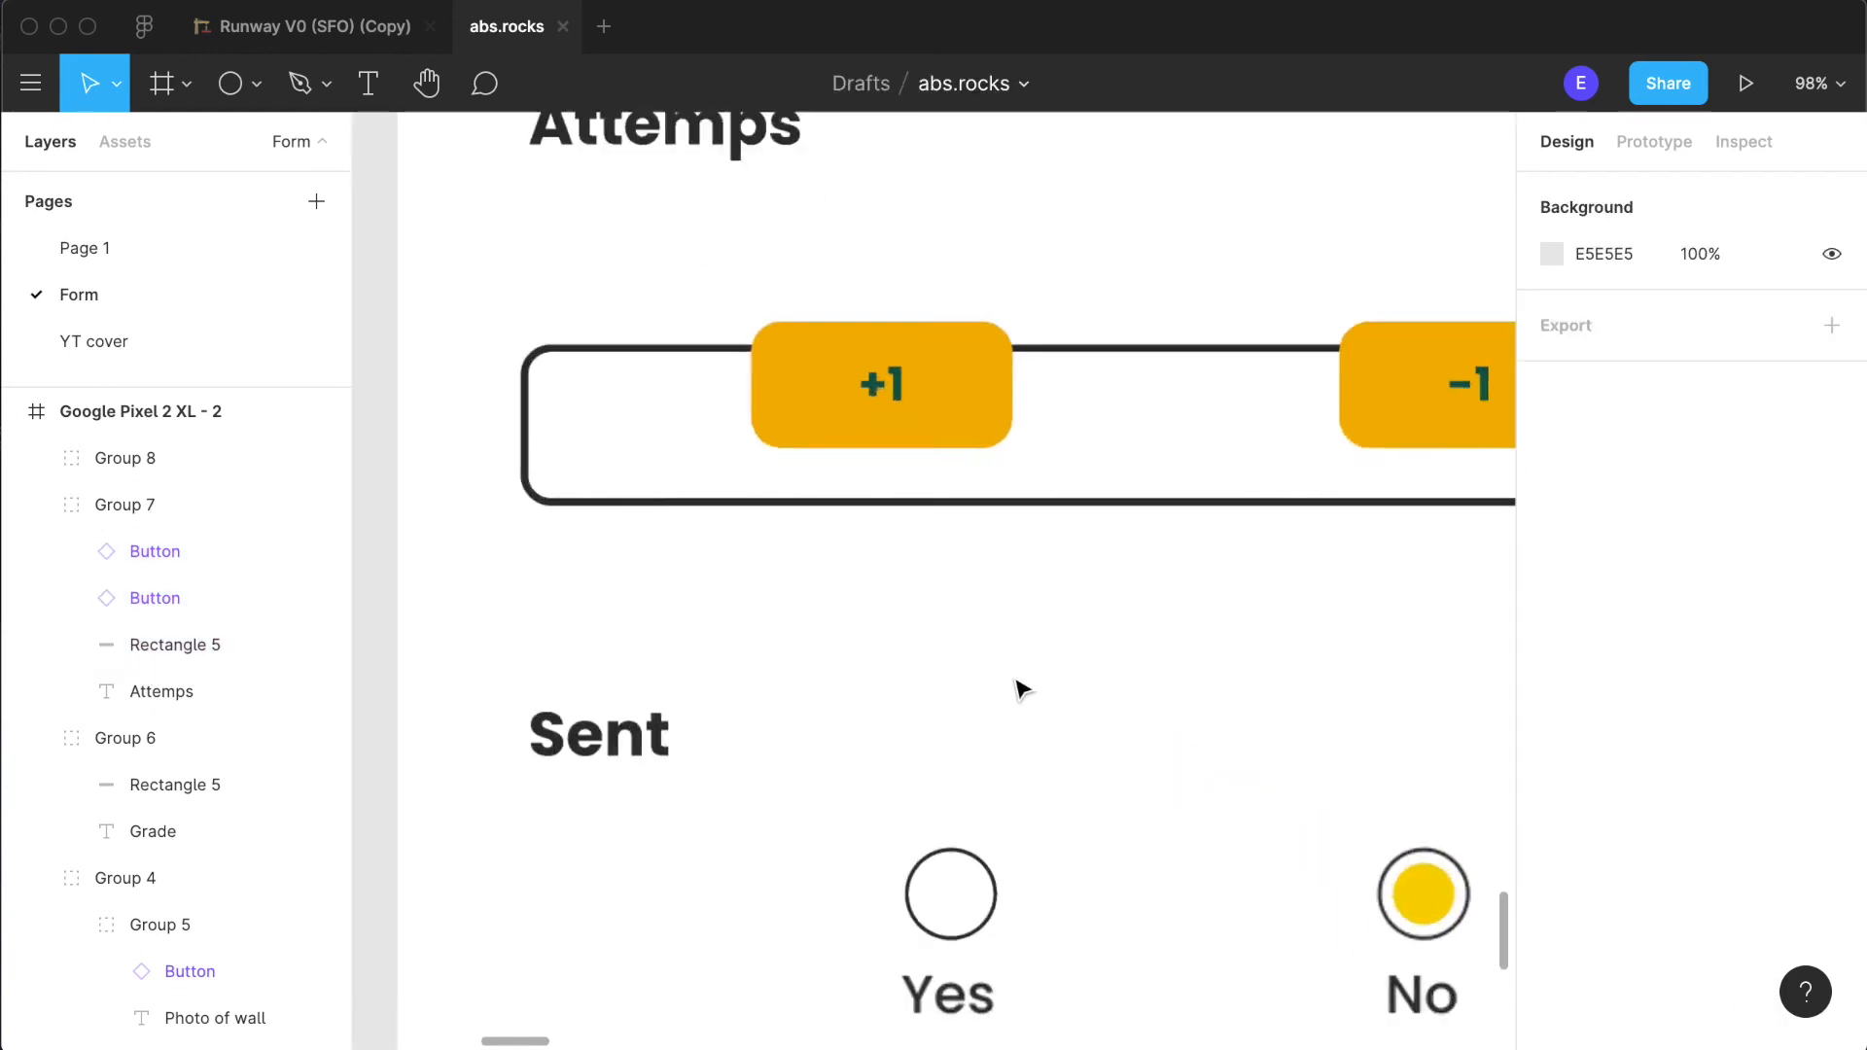
left_click(1137, 492)
scroll(1136, 492, "down", 4)
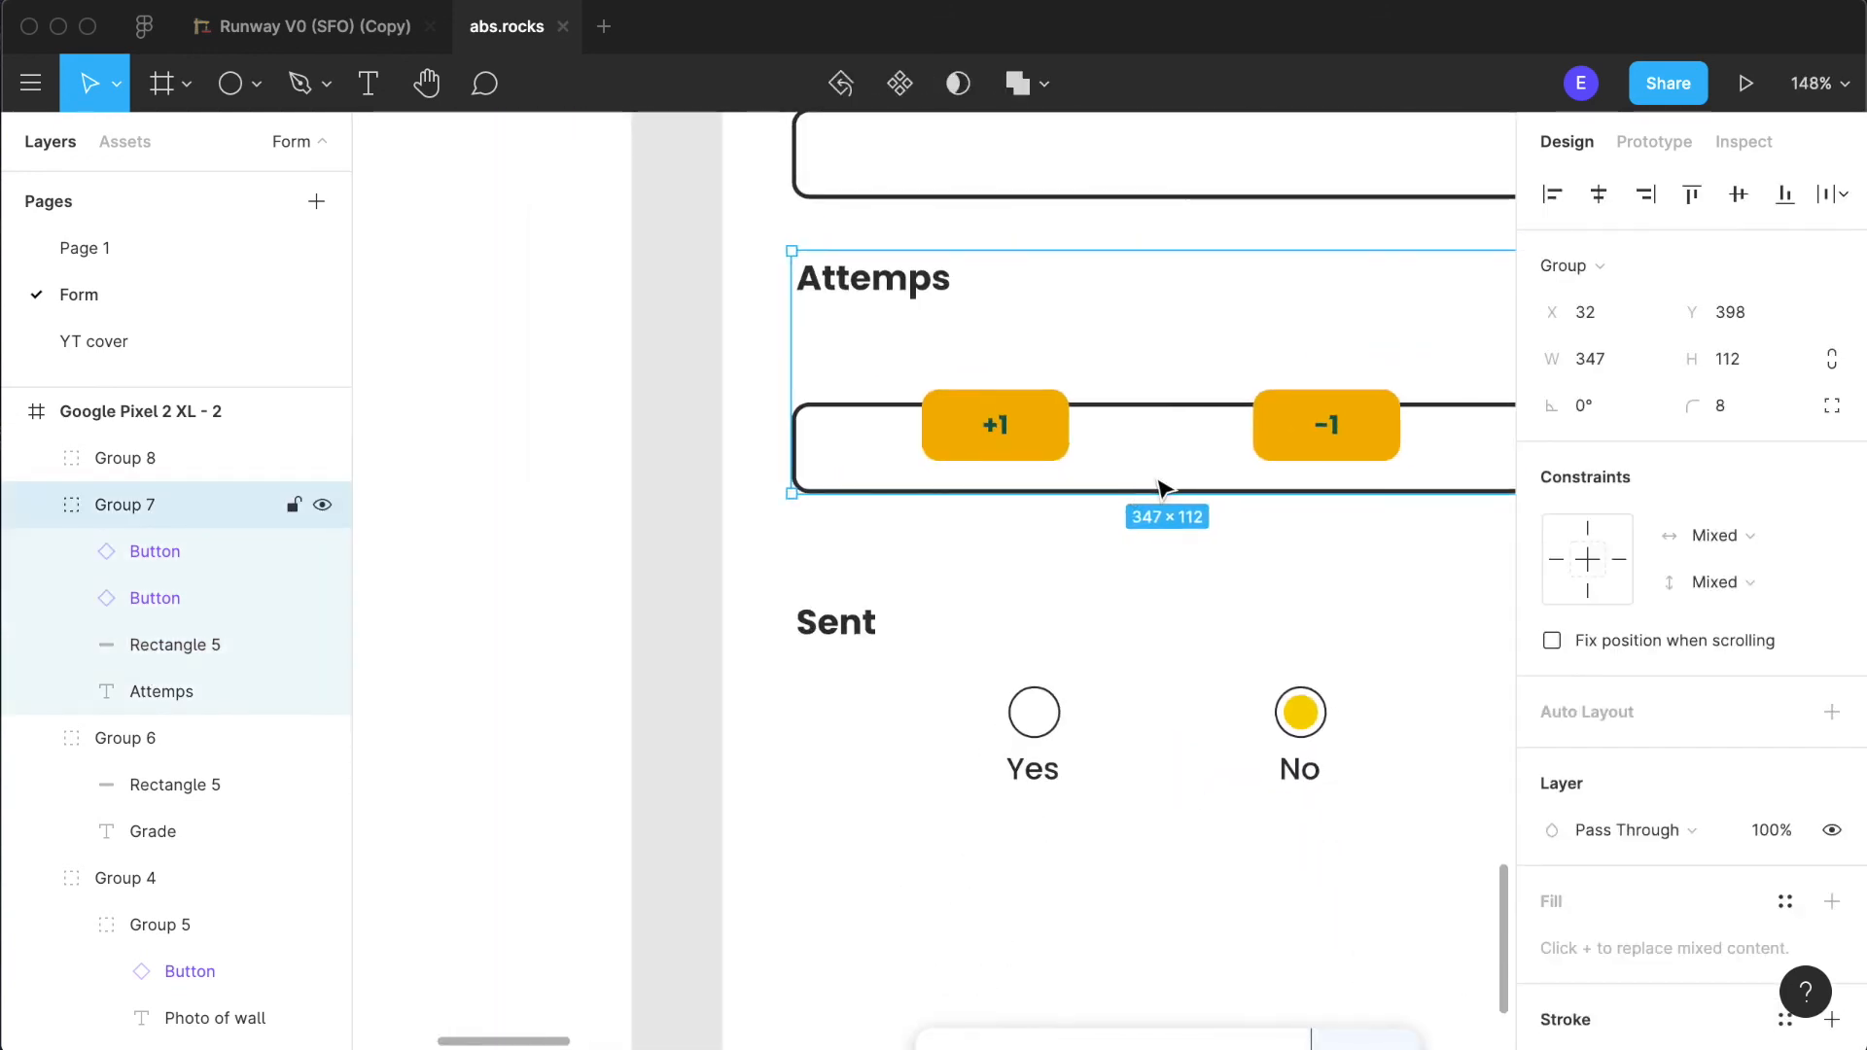
left_click(793, 471)
left_click_drag(784, 463, 1105, 466)
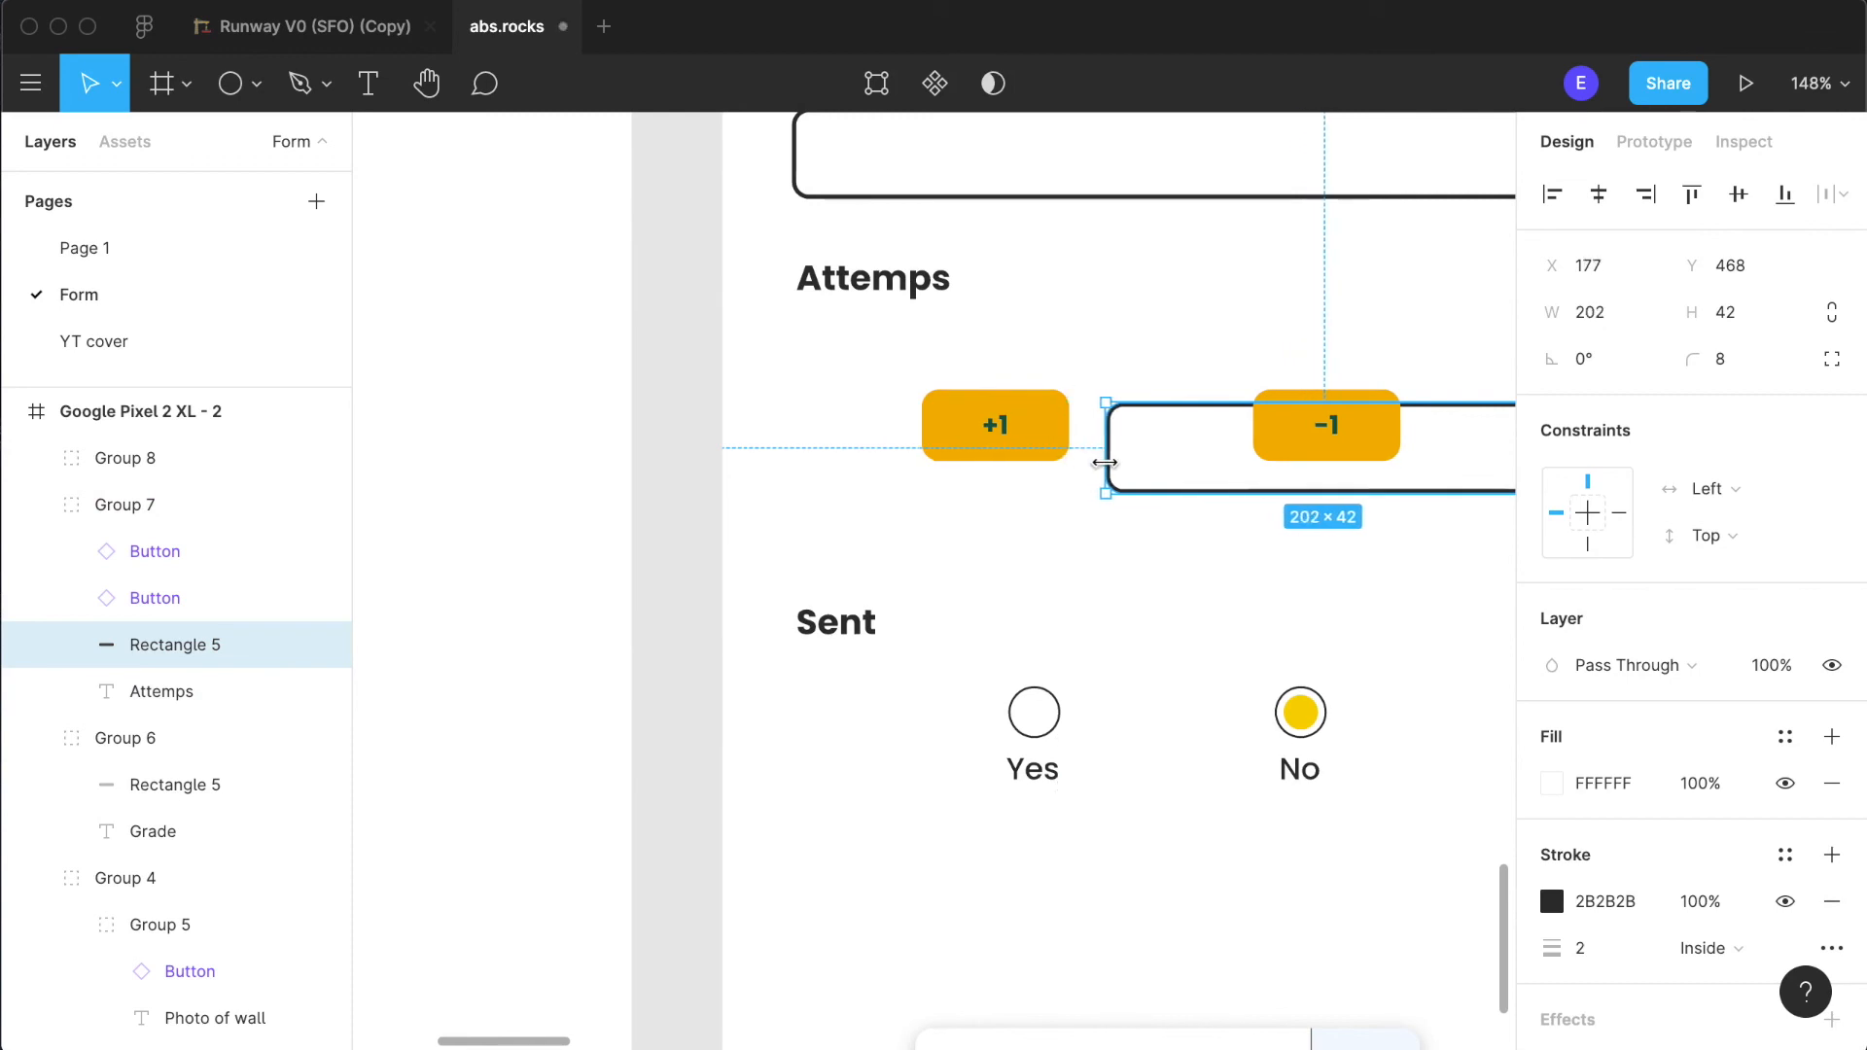
scroll(1104, 466, "down", 4)
left_click_drag(1204, 471, 1015, 481)
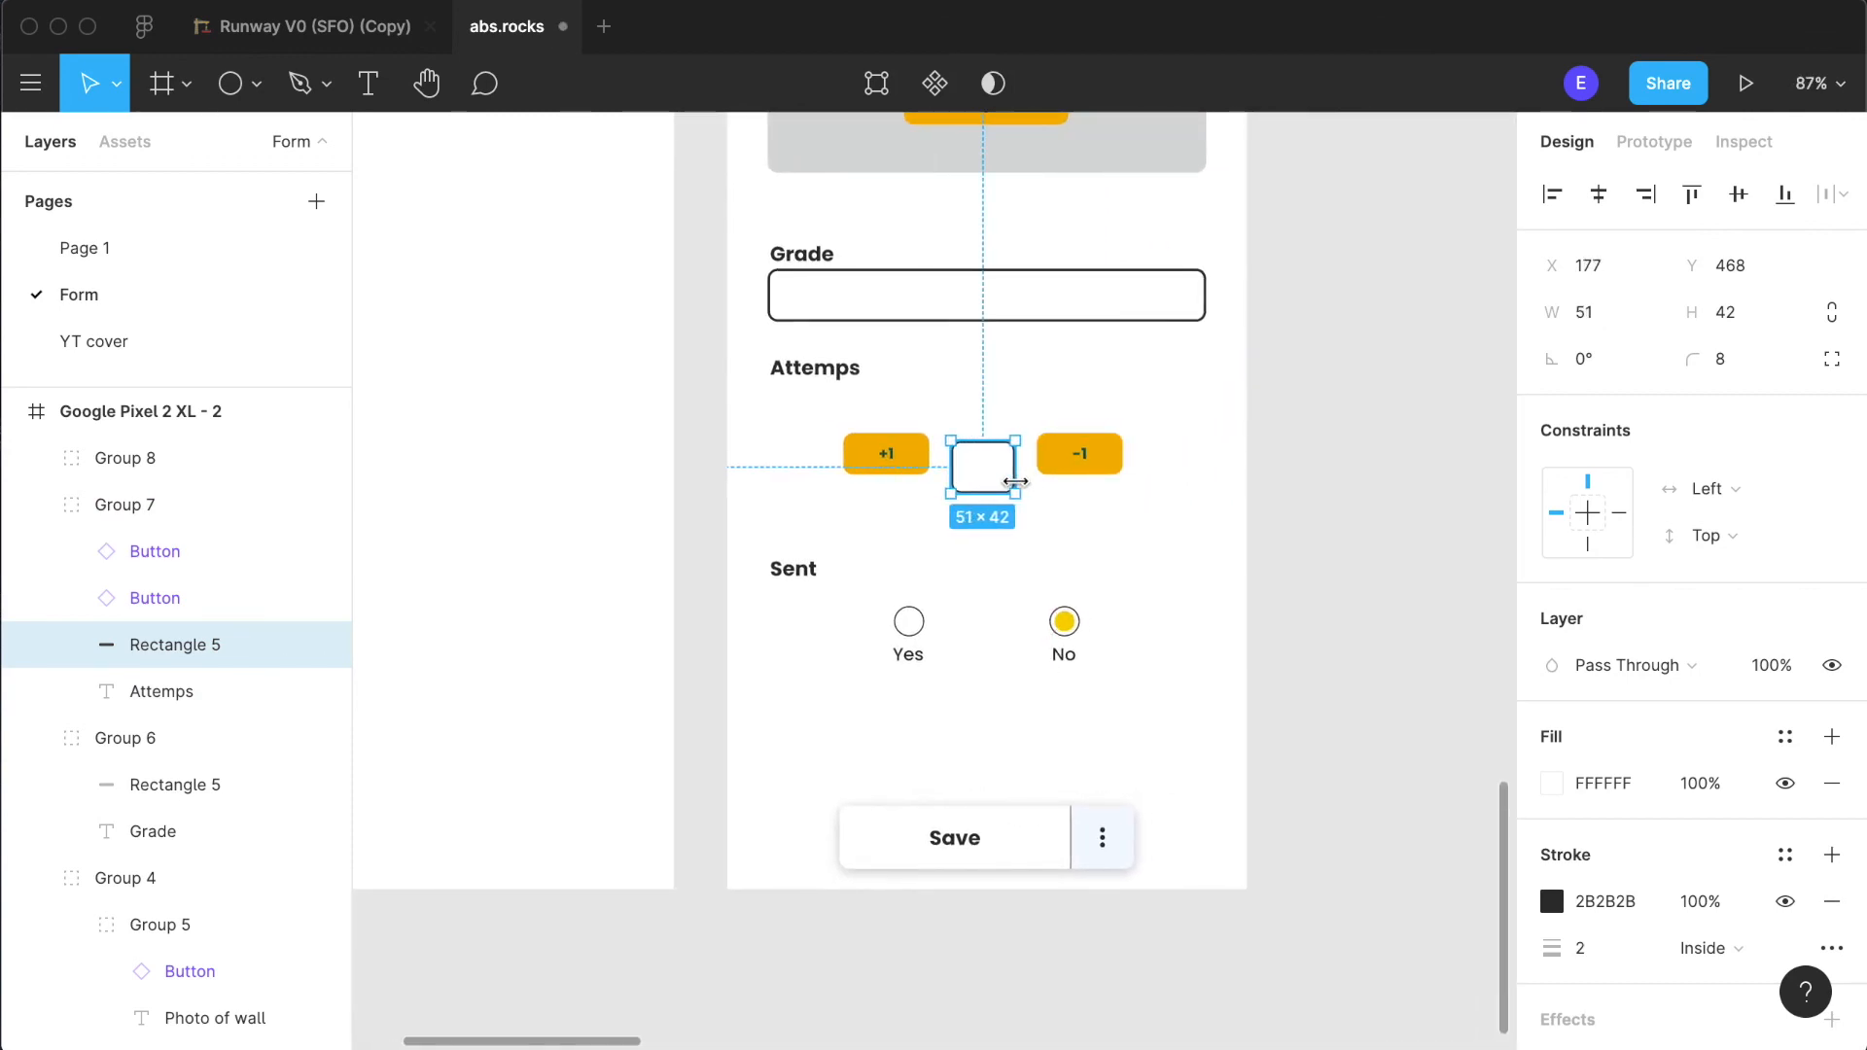
- Move the small box up to Y 457 so it lines up vertically with the two counter buttons
left_click(1132, 569)
scroll(854, 525, "up", 3)
scroll(1024, 521, "up", 1)
left_click(1041, 525)
left_click(1042, 525)
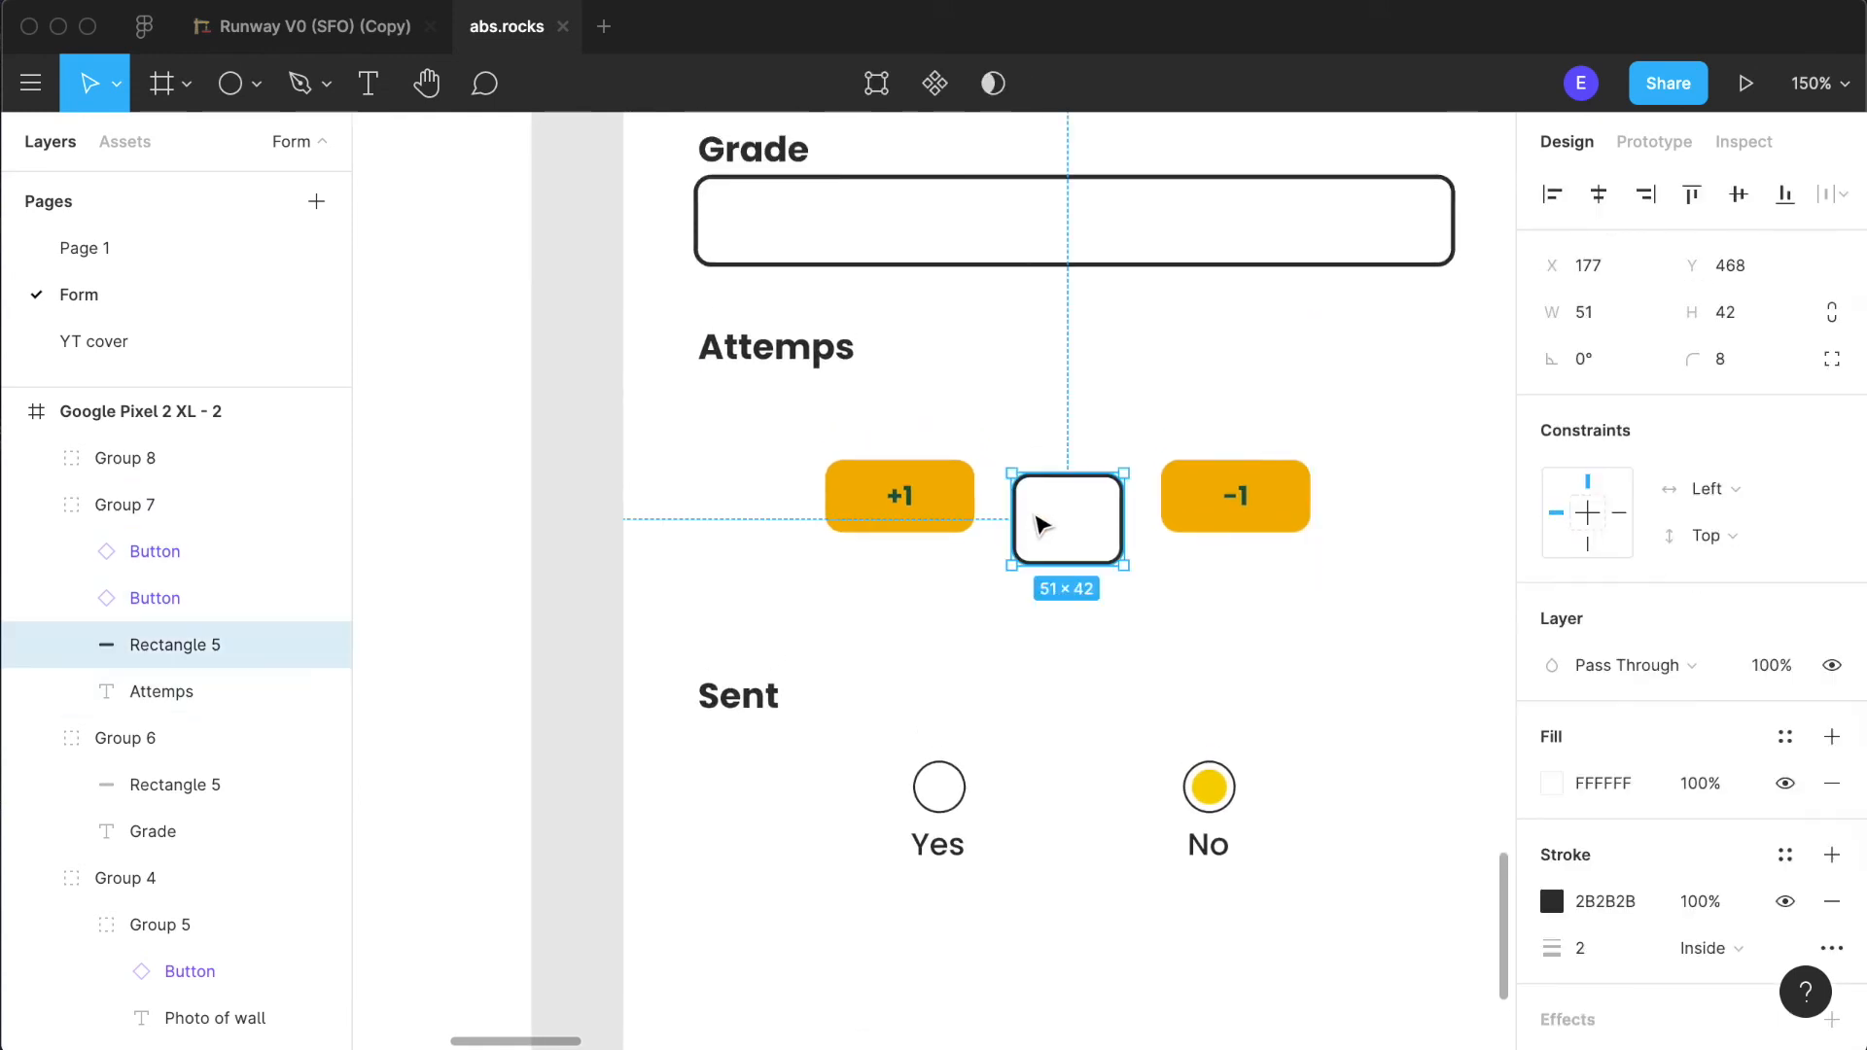
left_click_drag(1045, 525, 1052, 500)
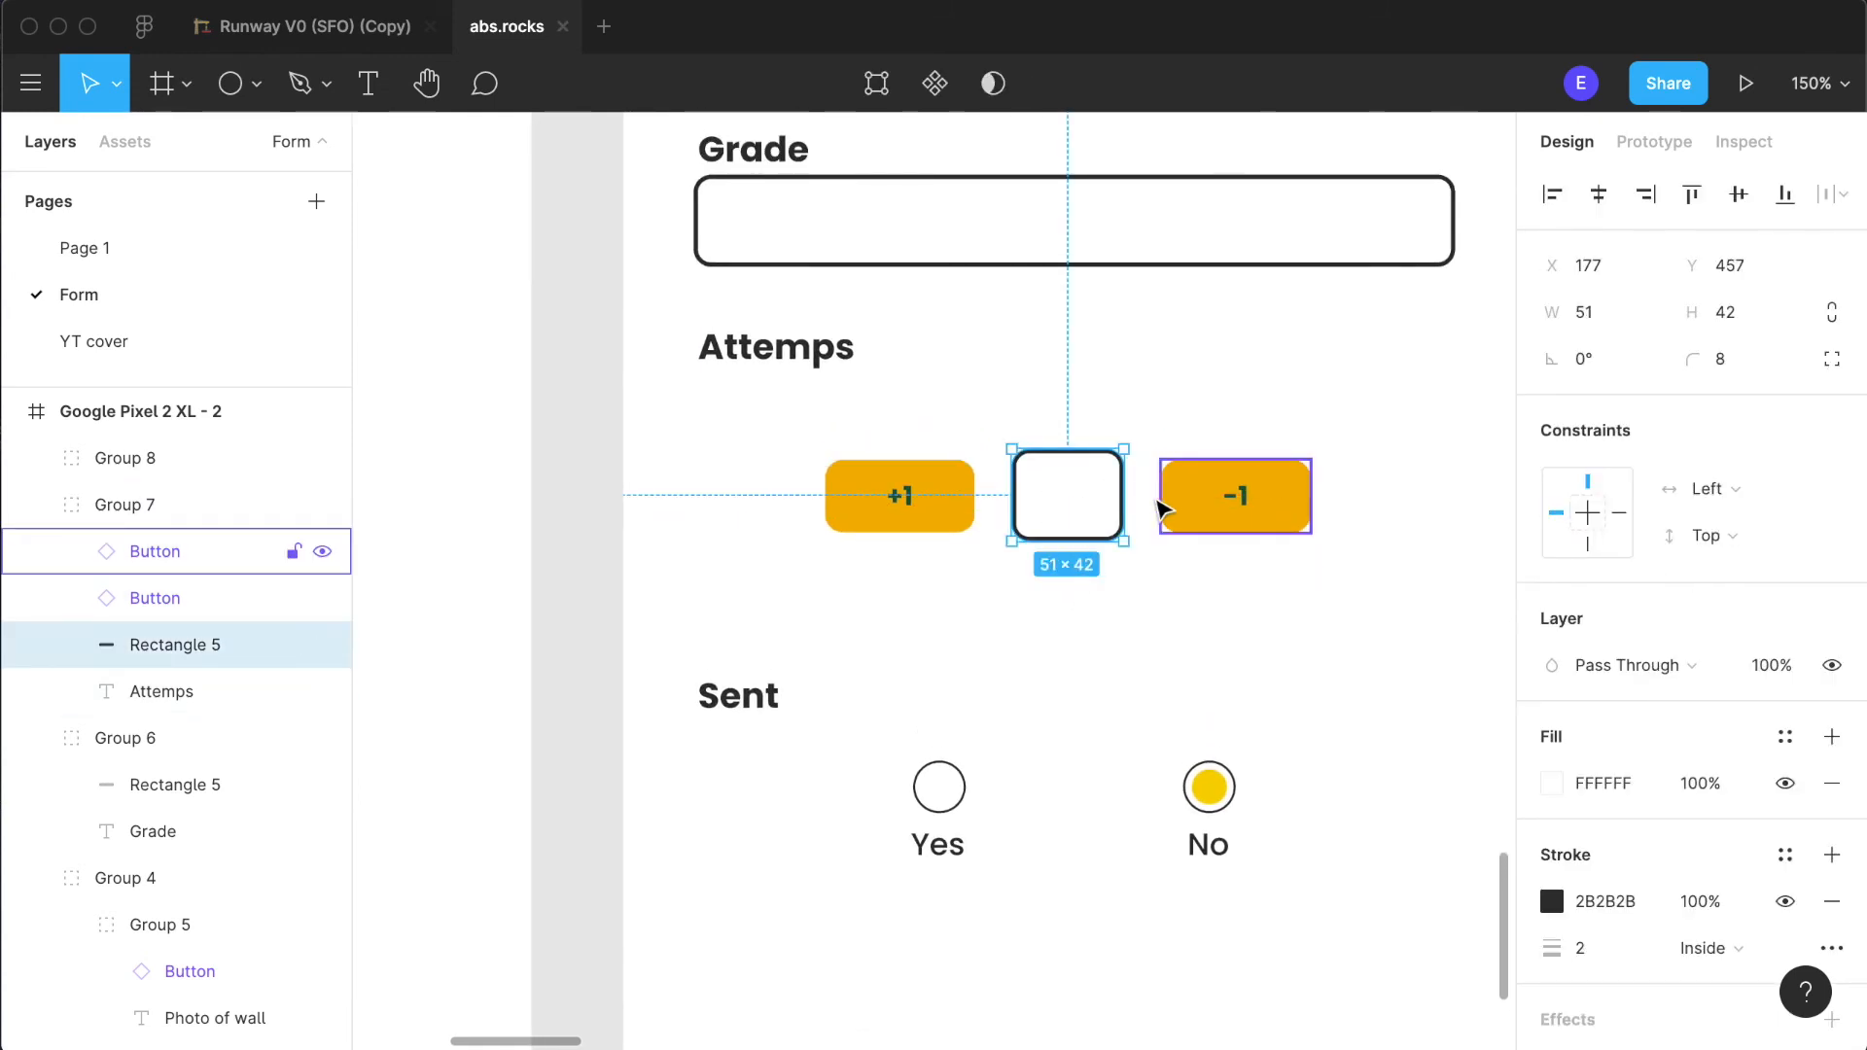
left_click(1076, 629)
- Spread the counter buttons outward, moving "+1" left and "-1" right by equal distances from the central box
left_click(946, 519)
left_click(946, 517)
left_click_drag(946, 518, 904, 517)
left_click(1187, 596)
left_click(1264, 535)
left_click_drag(1264, 535, 1313, 532)
left_click(1214, 727)
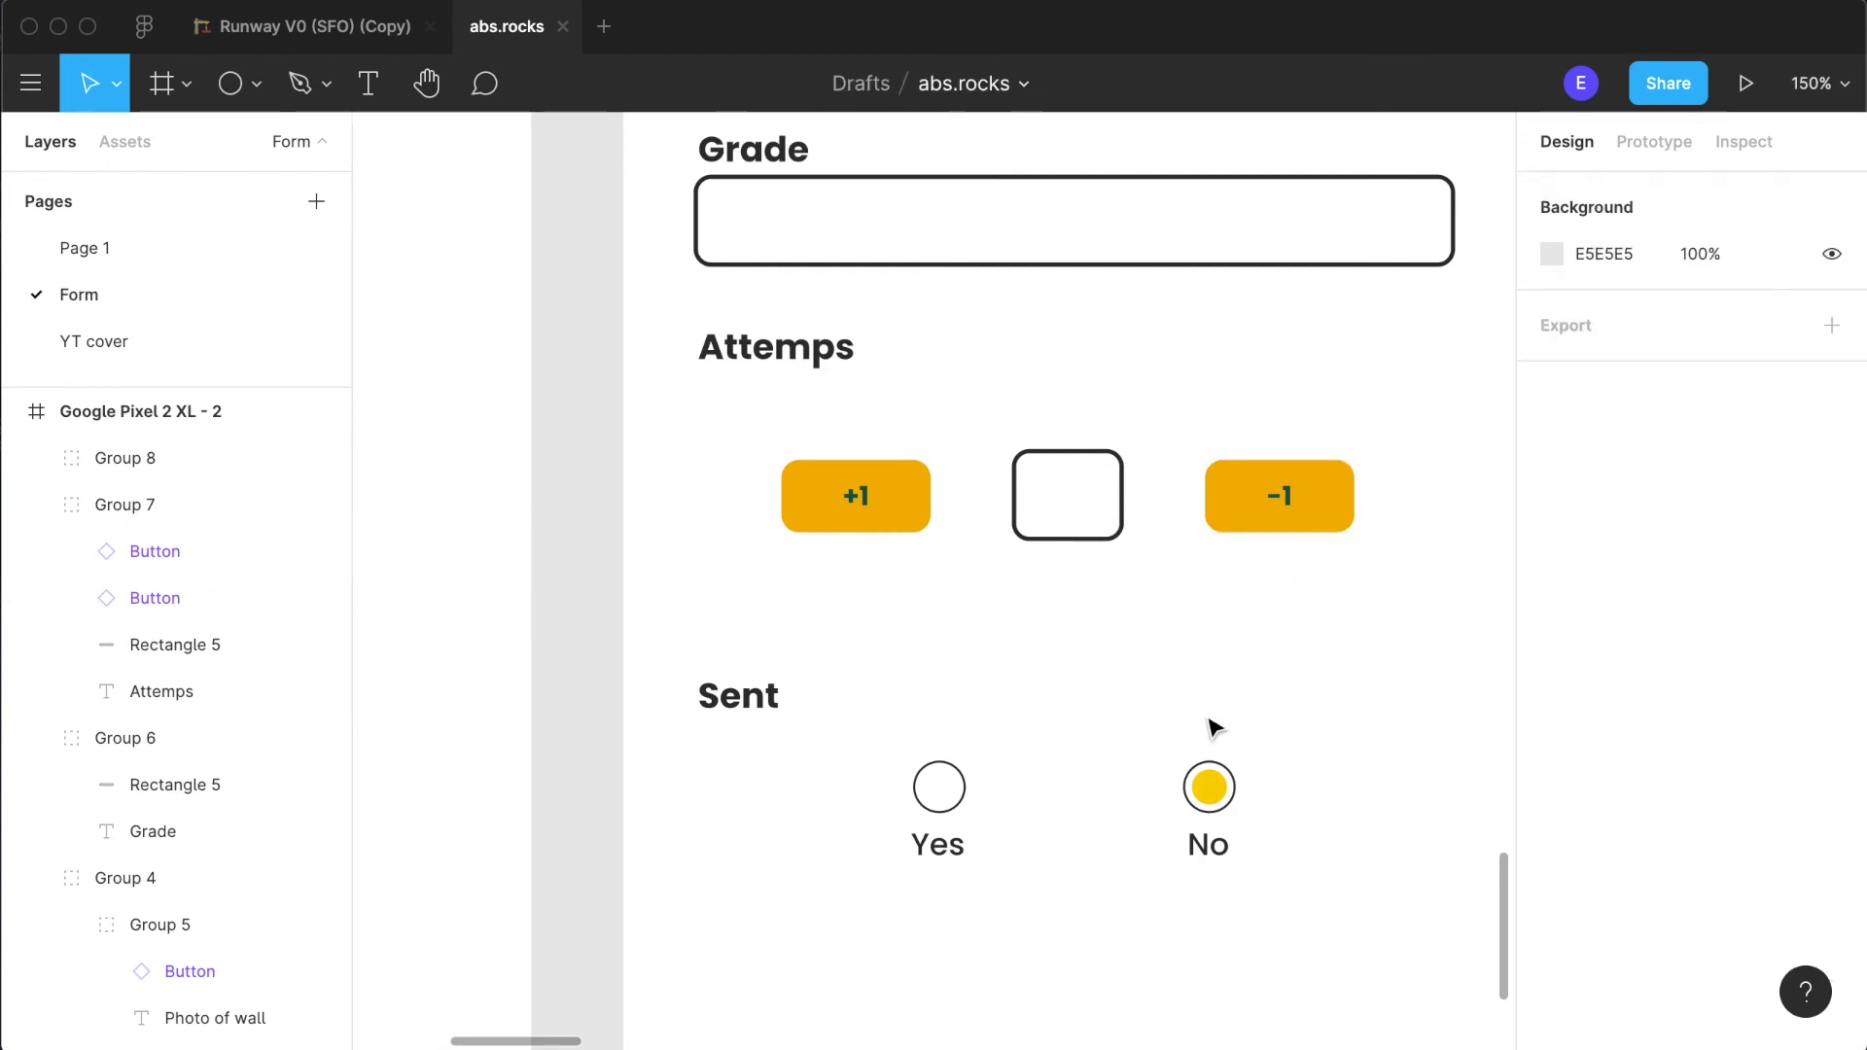
- Widen the empty box between the "+1" and "-1" buttons on both sides to 64 × 42
double_click(1096, 521)
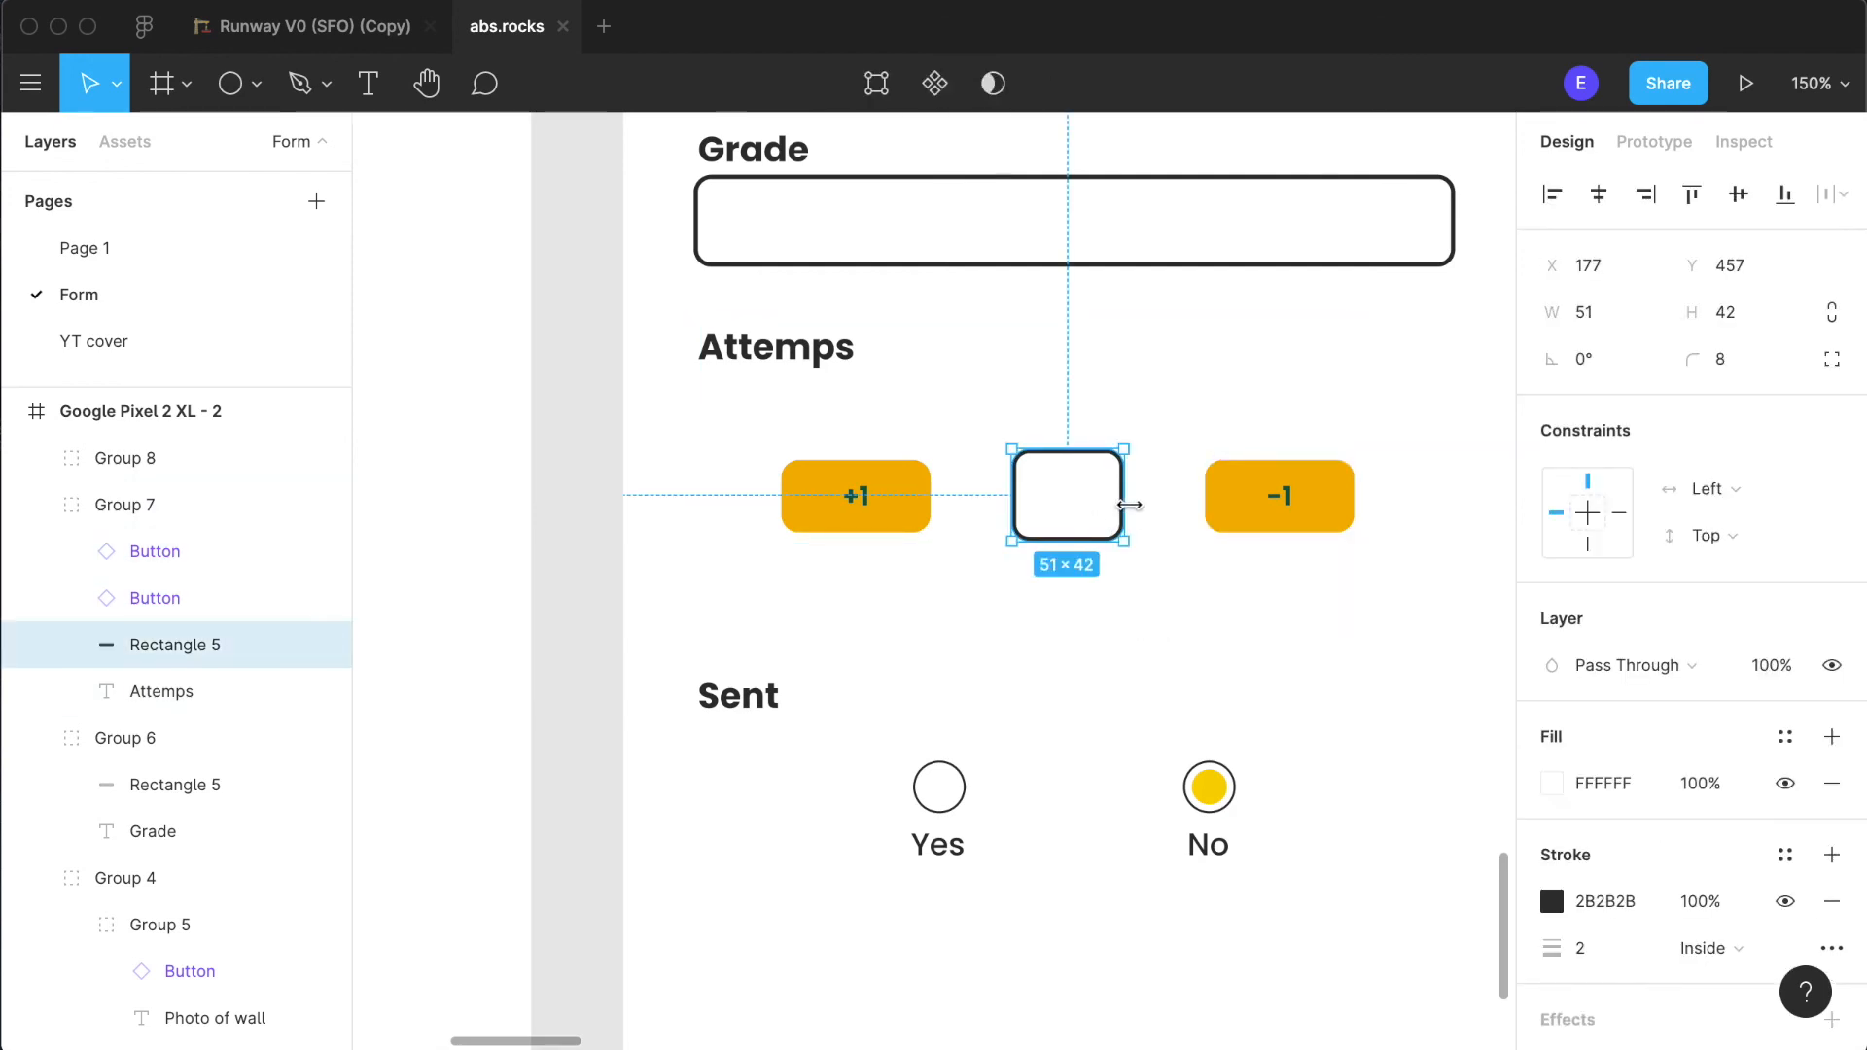
left_click_drag(1134, 488, 1142, 491)
left_click_drag(1013, 492, 996, 493)
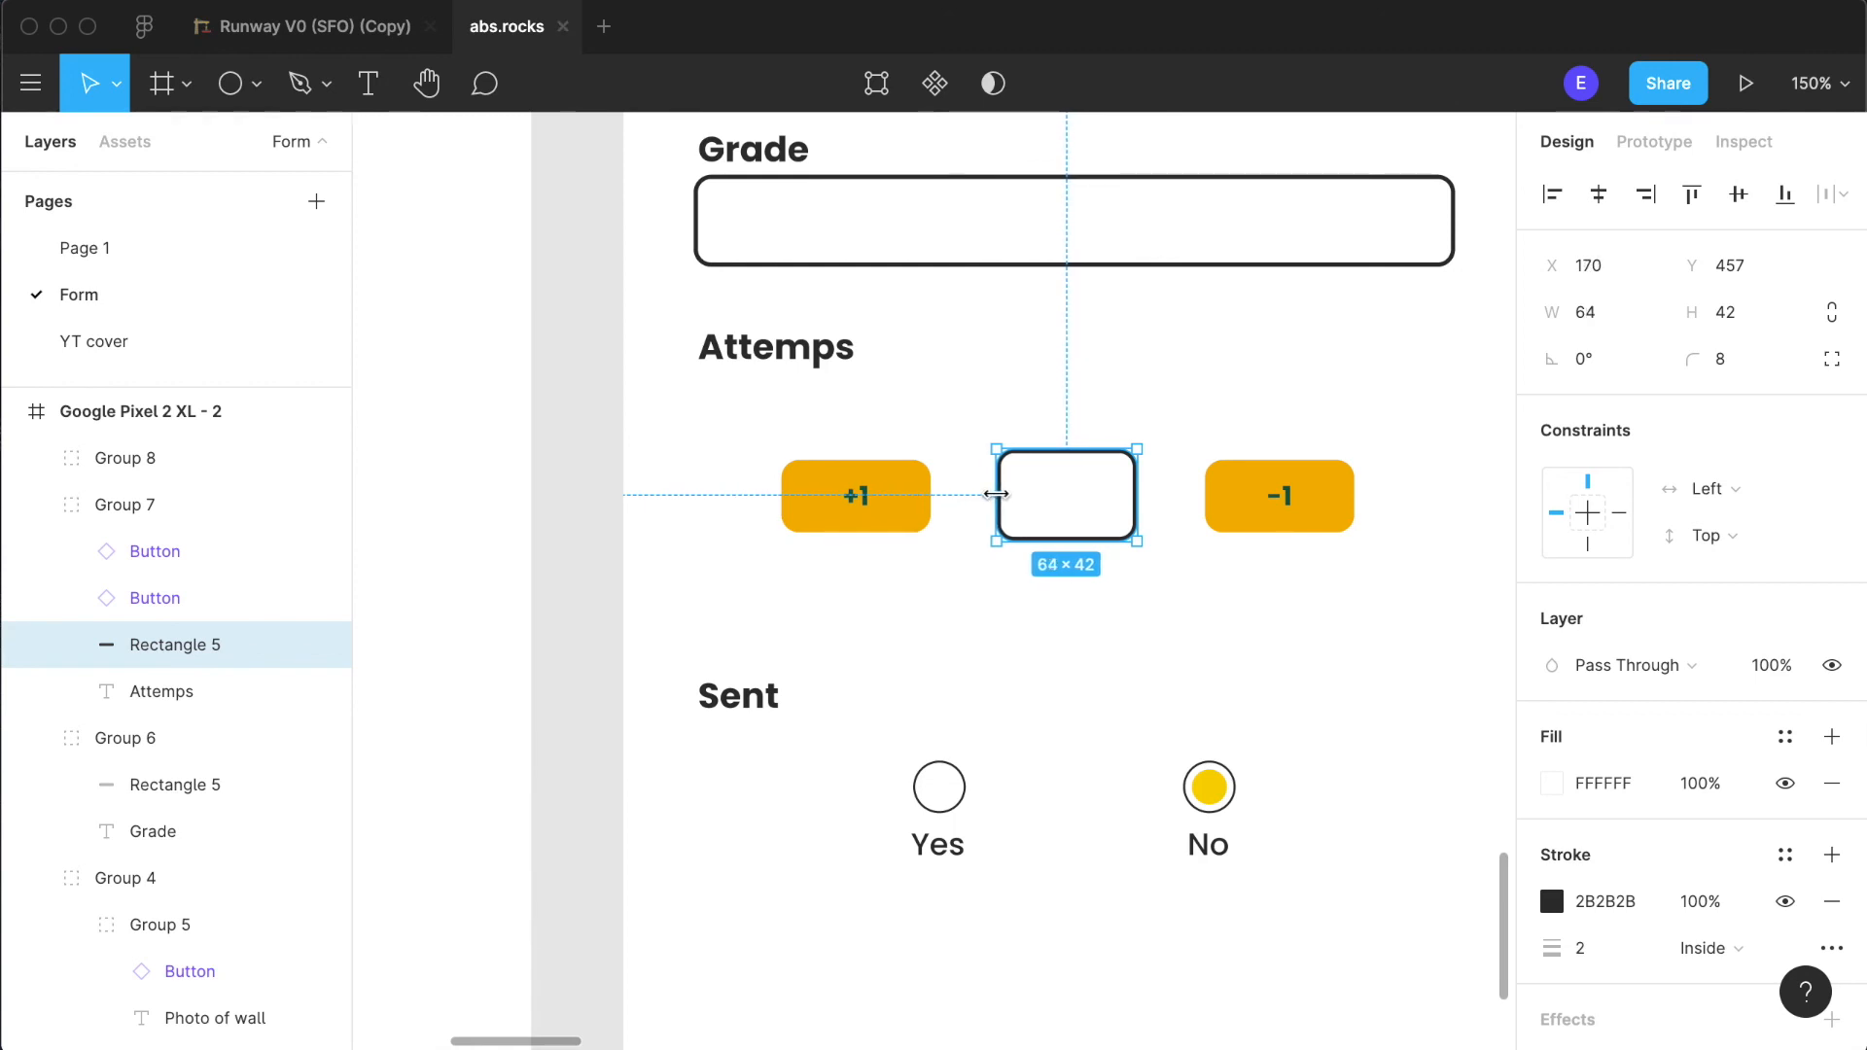
left_click(1057, 632)
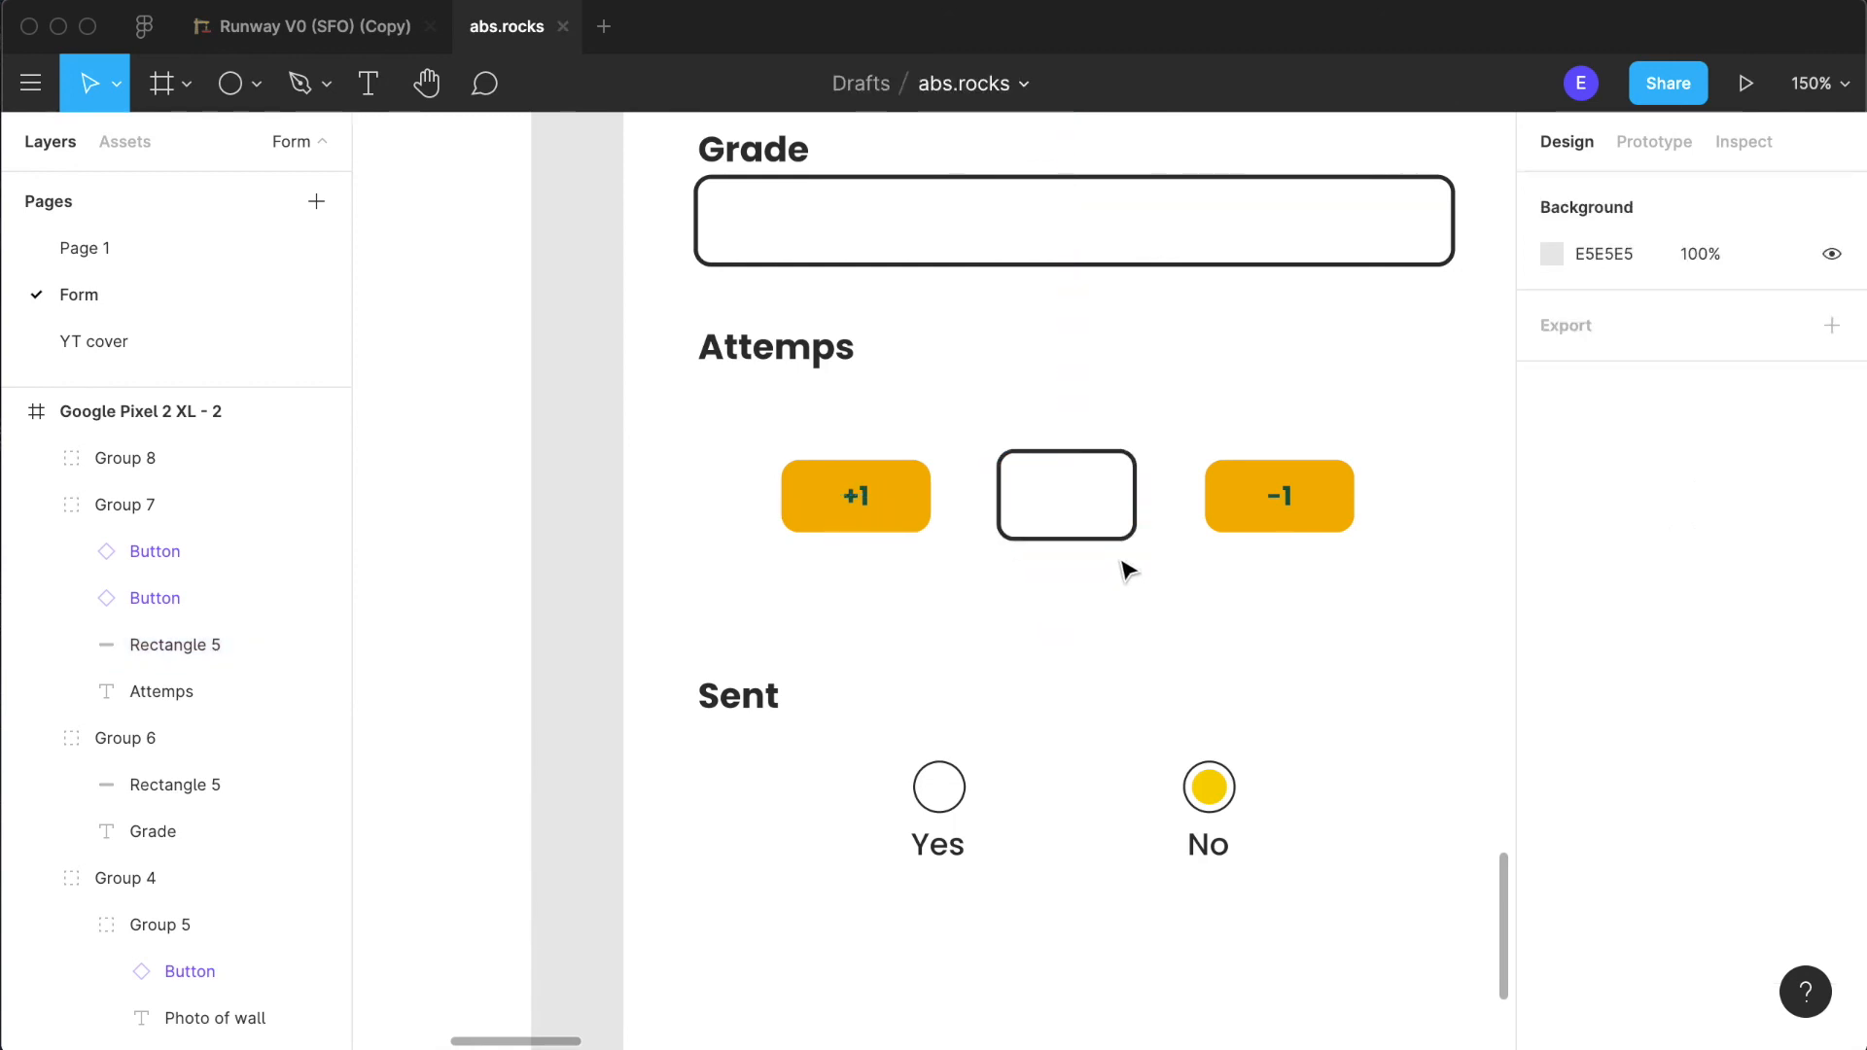
- Increase the counter box's height to 56 and move it to Y 450, level with the two buttons
double_click(1099, 530)
left_click_drag(1076, 455, 1074, 418)
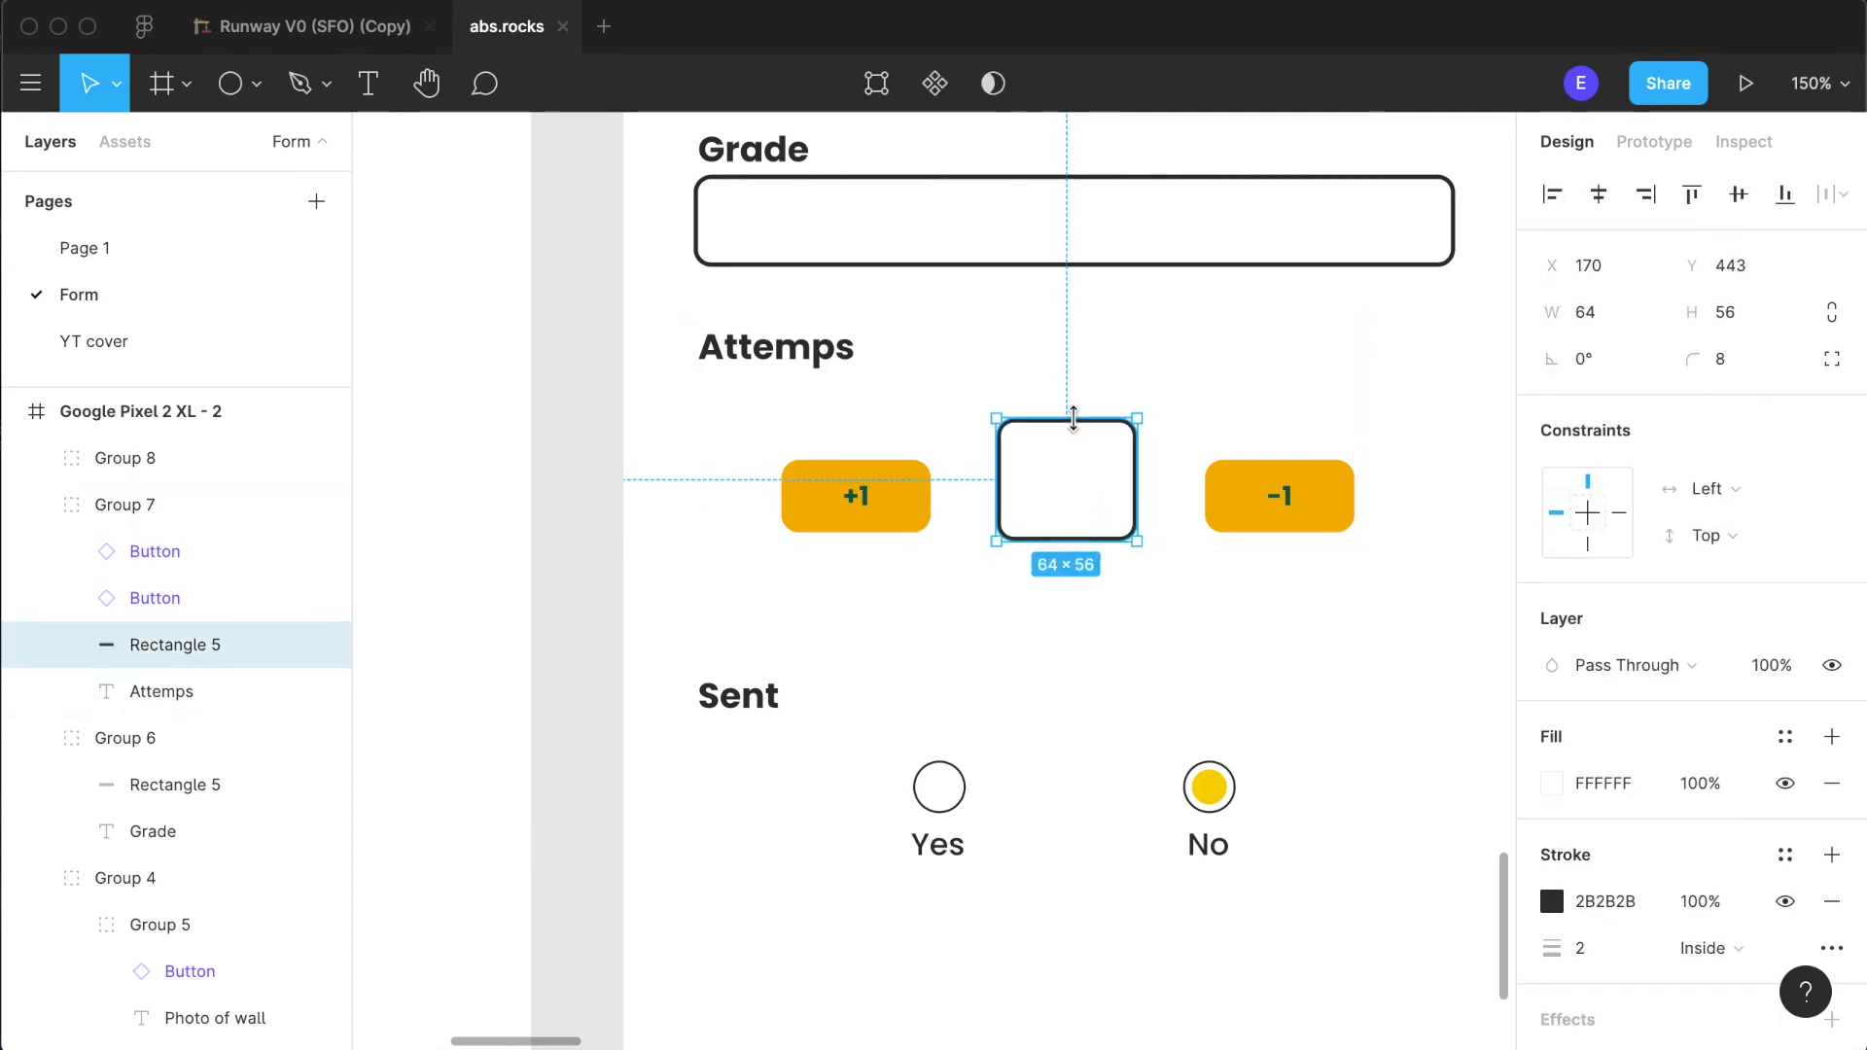
left_click(1106, 739)
double_click(1107, 527)
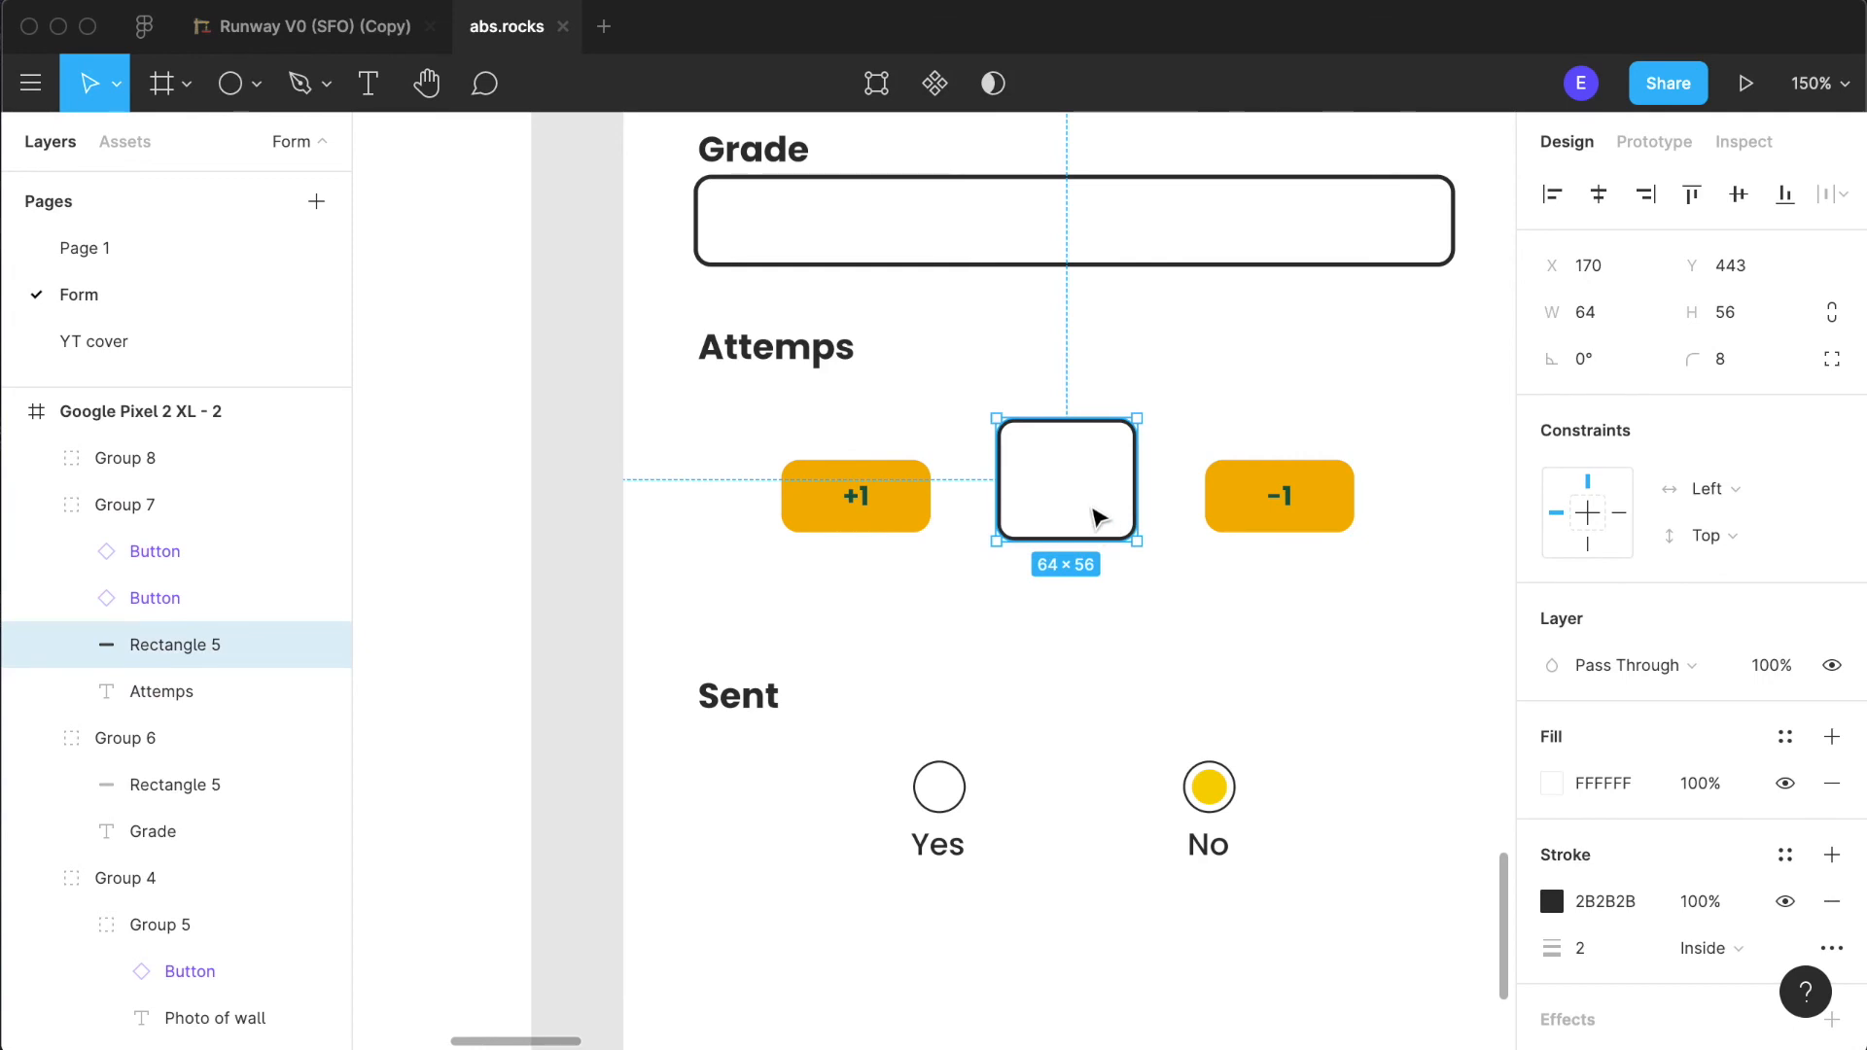
left_click_drag(1099, 515, 1099, 531)
left_click(1099, 614)
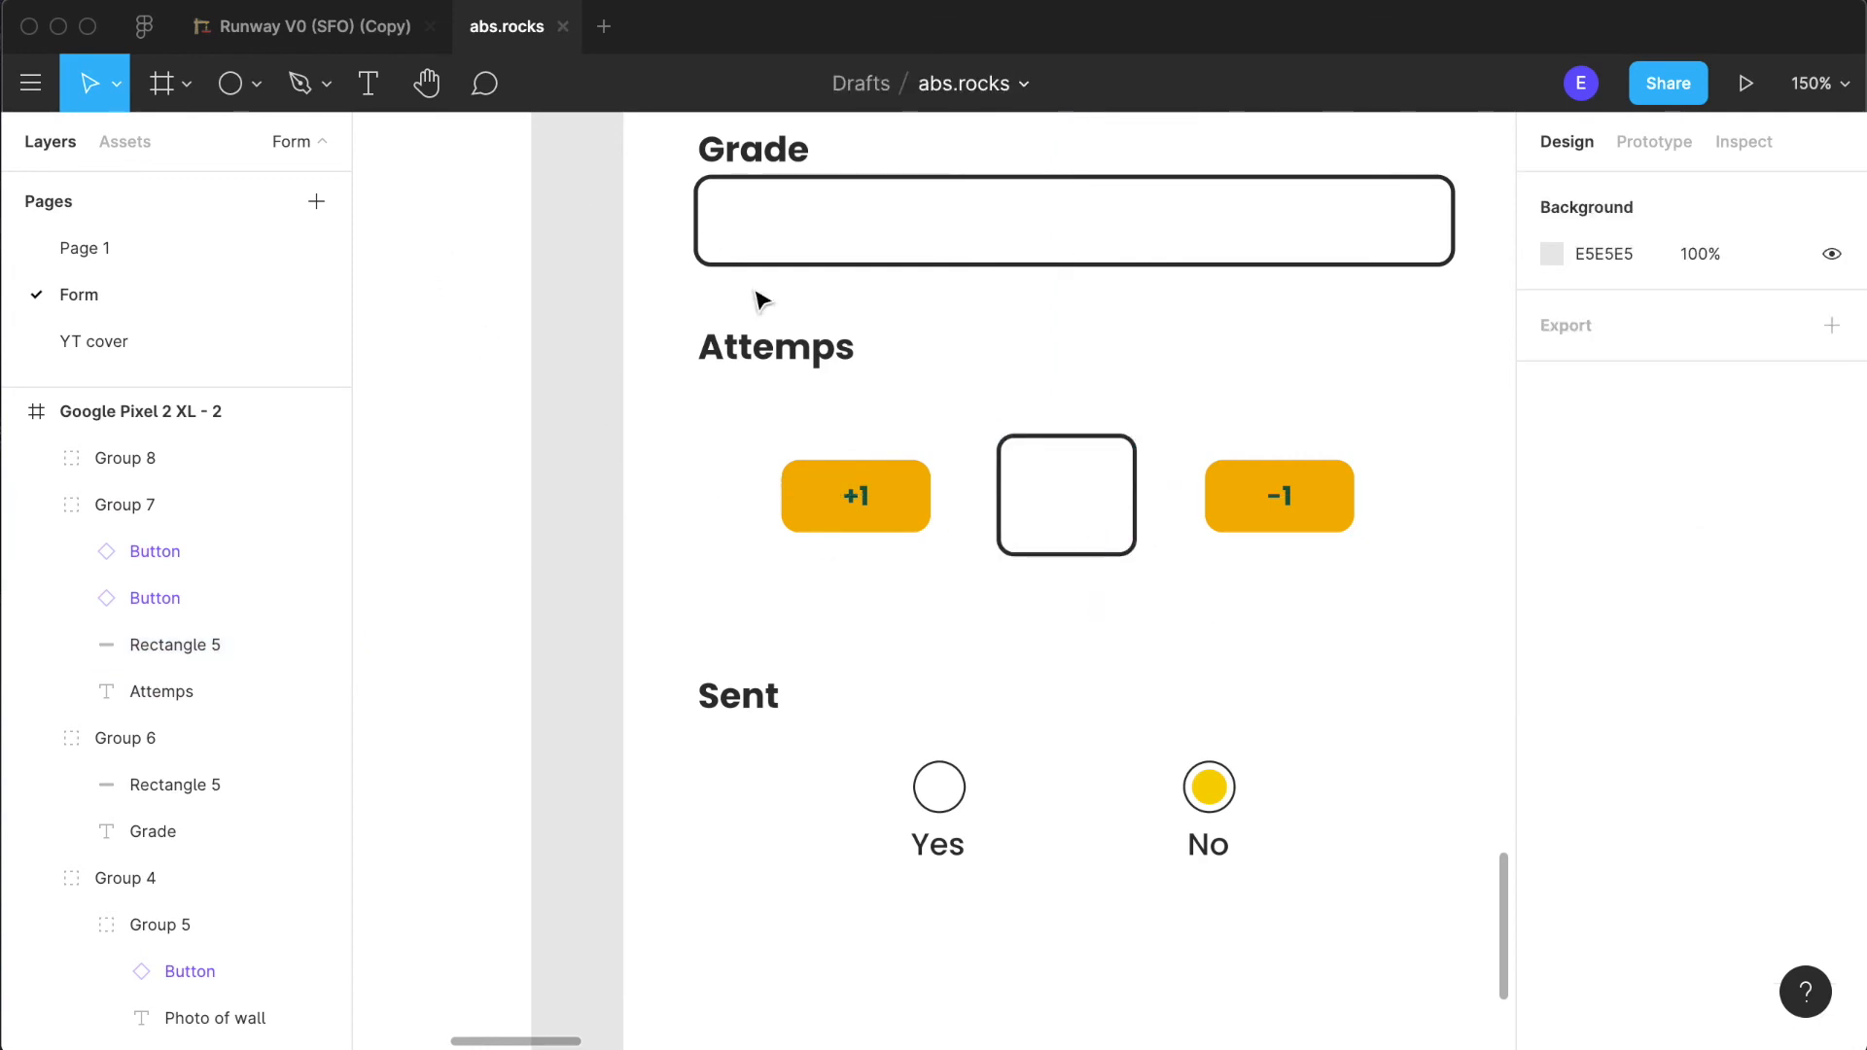
double_click(775, 351)
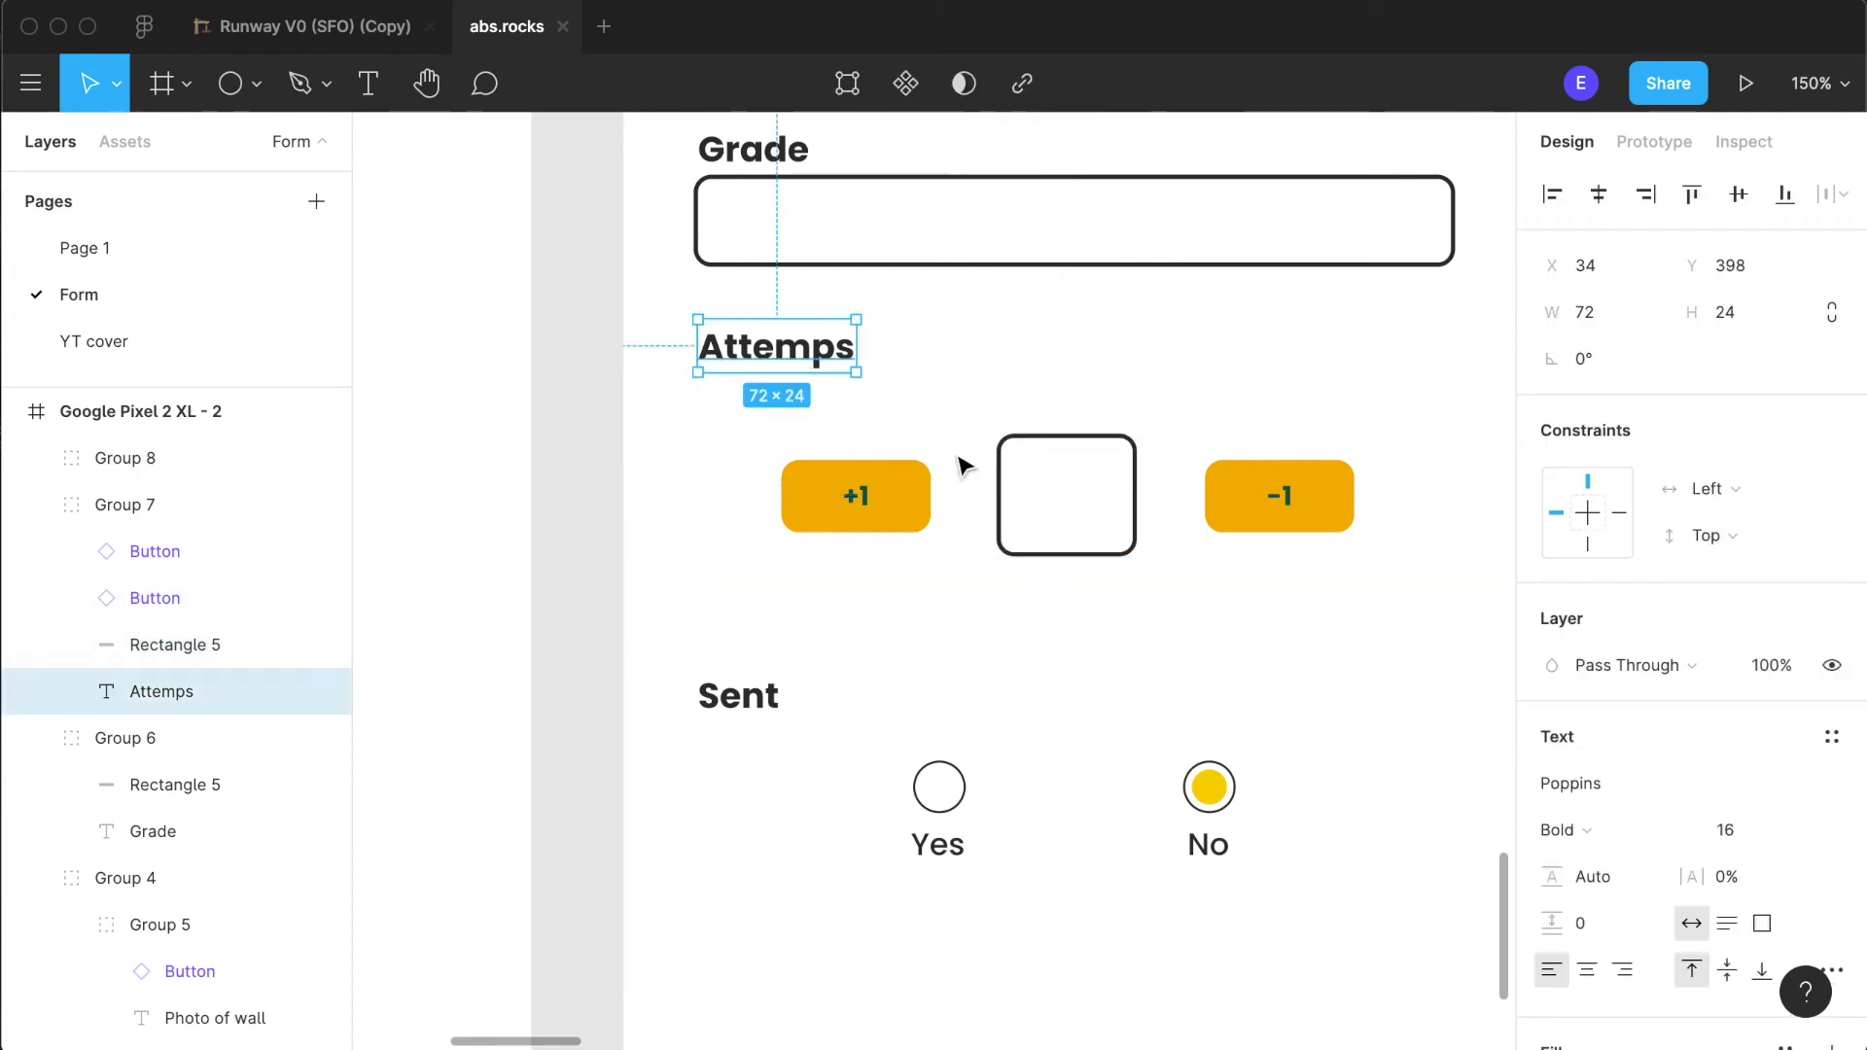
double_click(1042, 488)
key("super+v")
key("super+z")
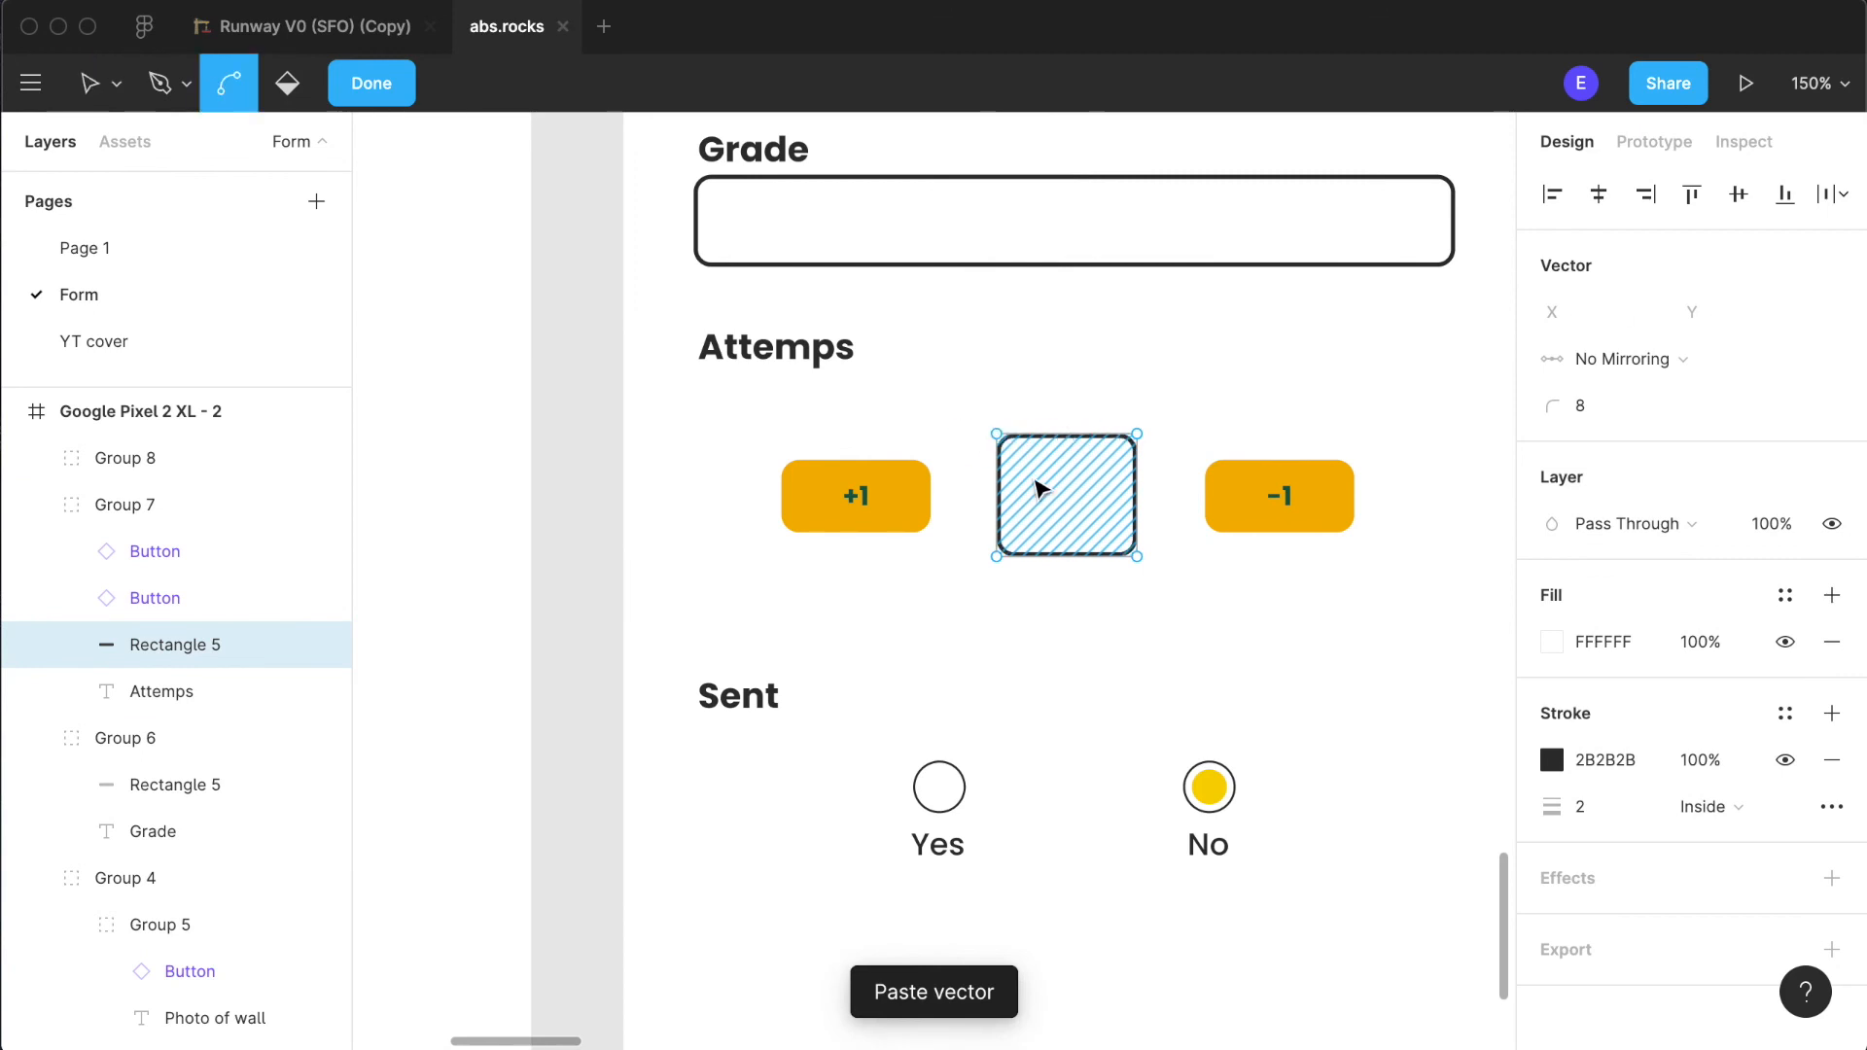
key("Escape")
key("super+v")
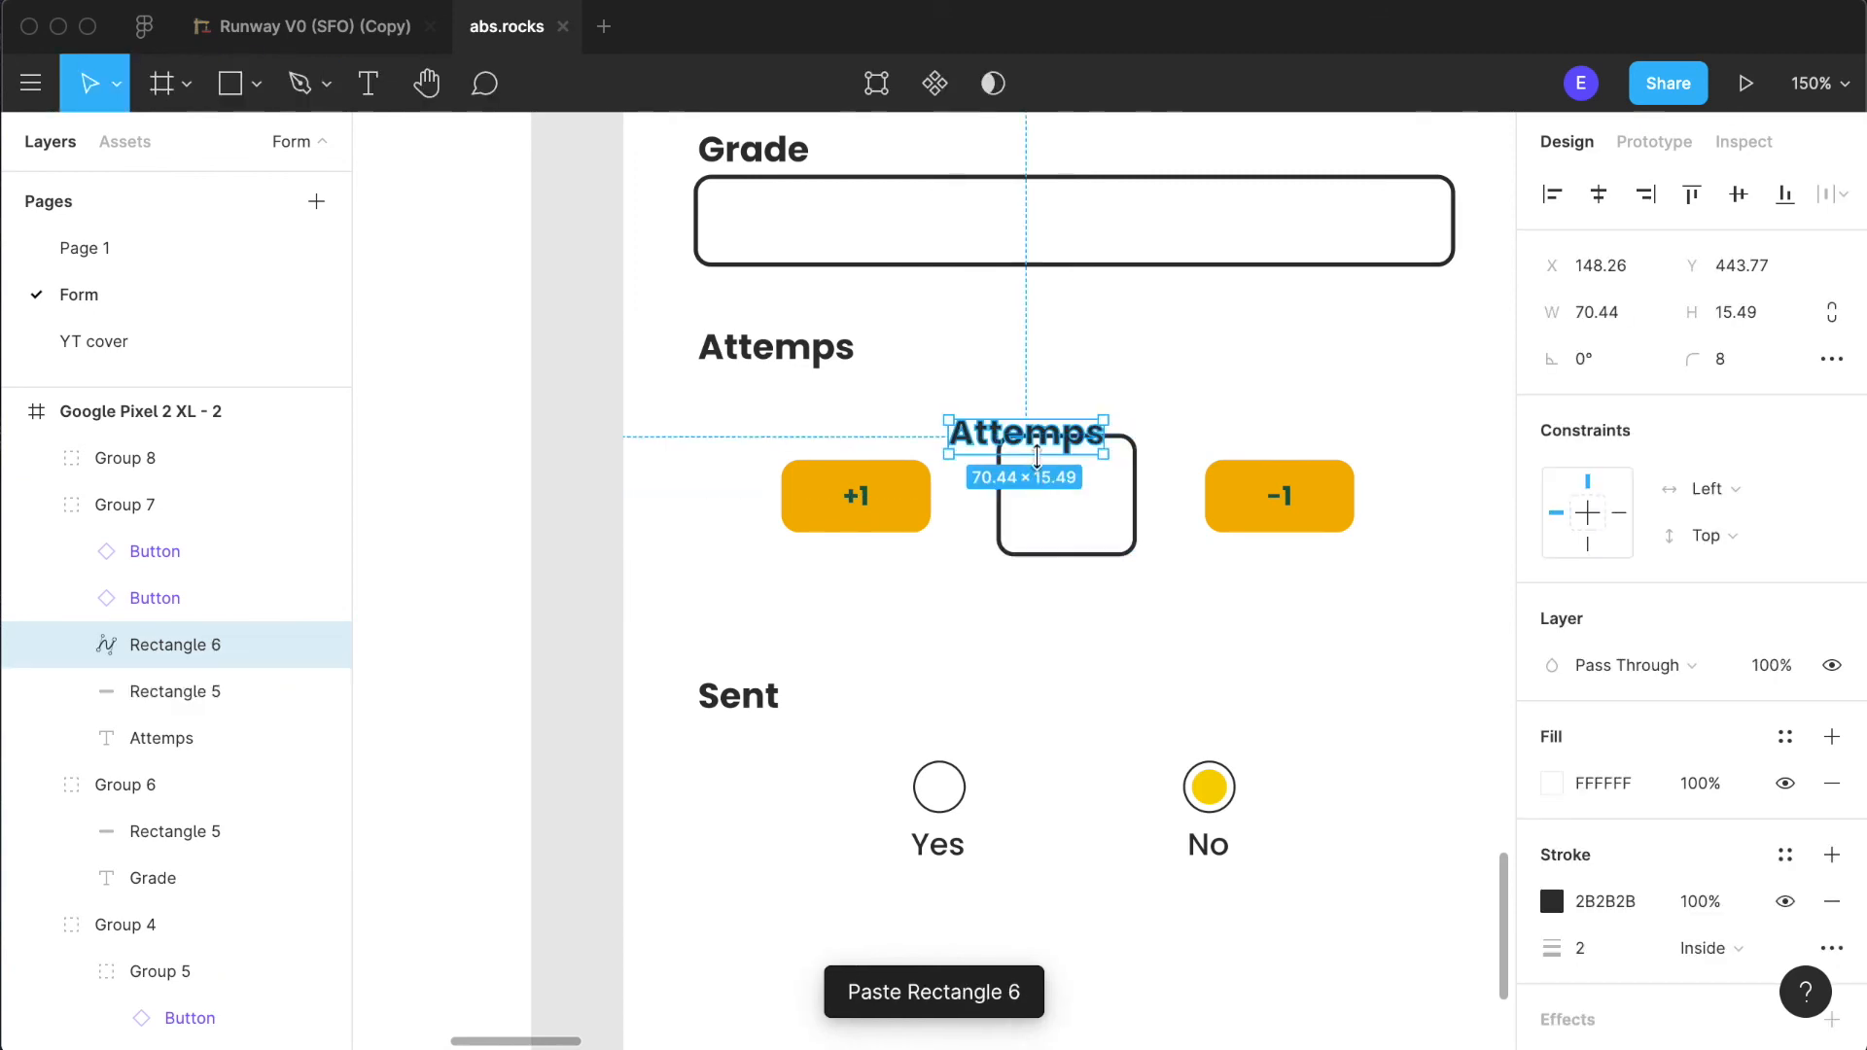
left_click_drag(1053, 442, 1087, 501)
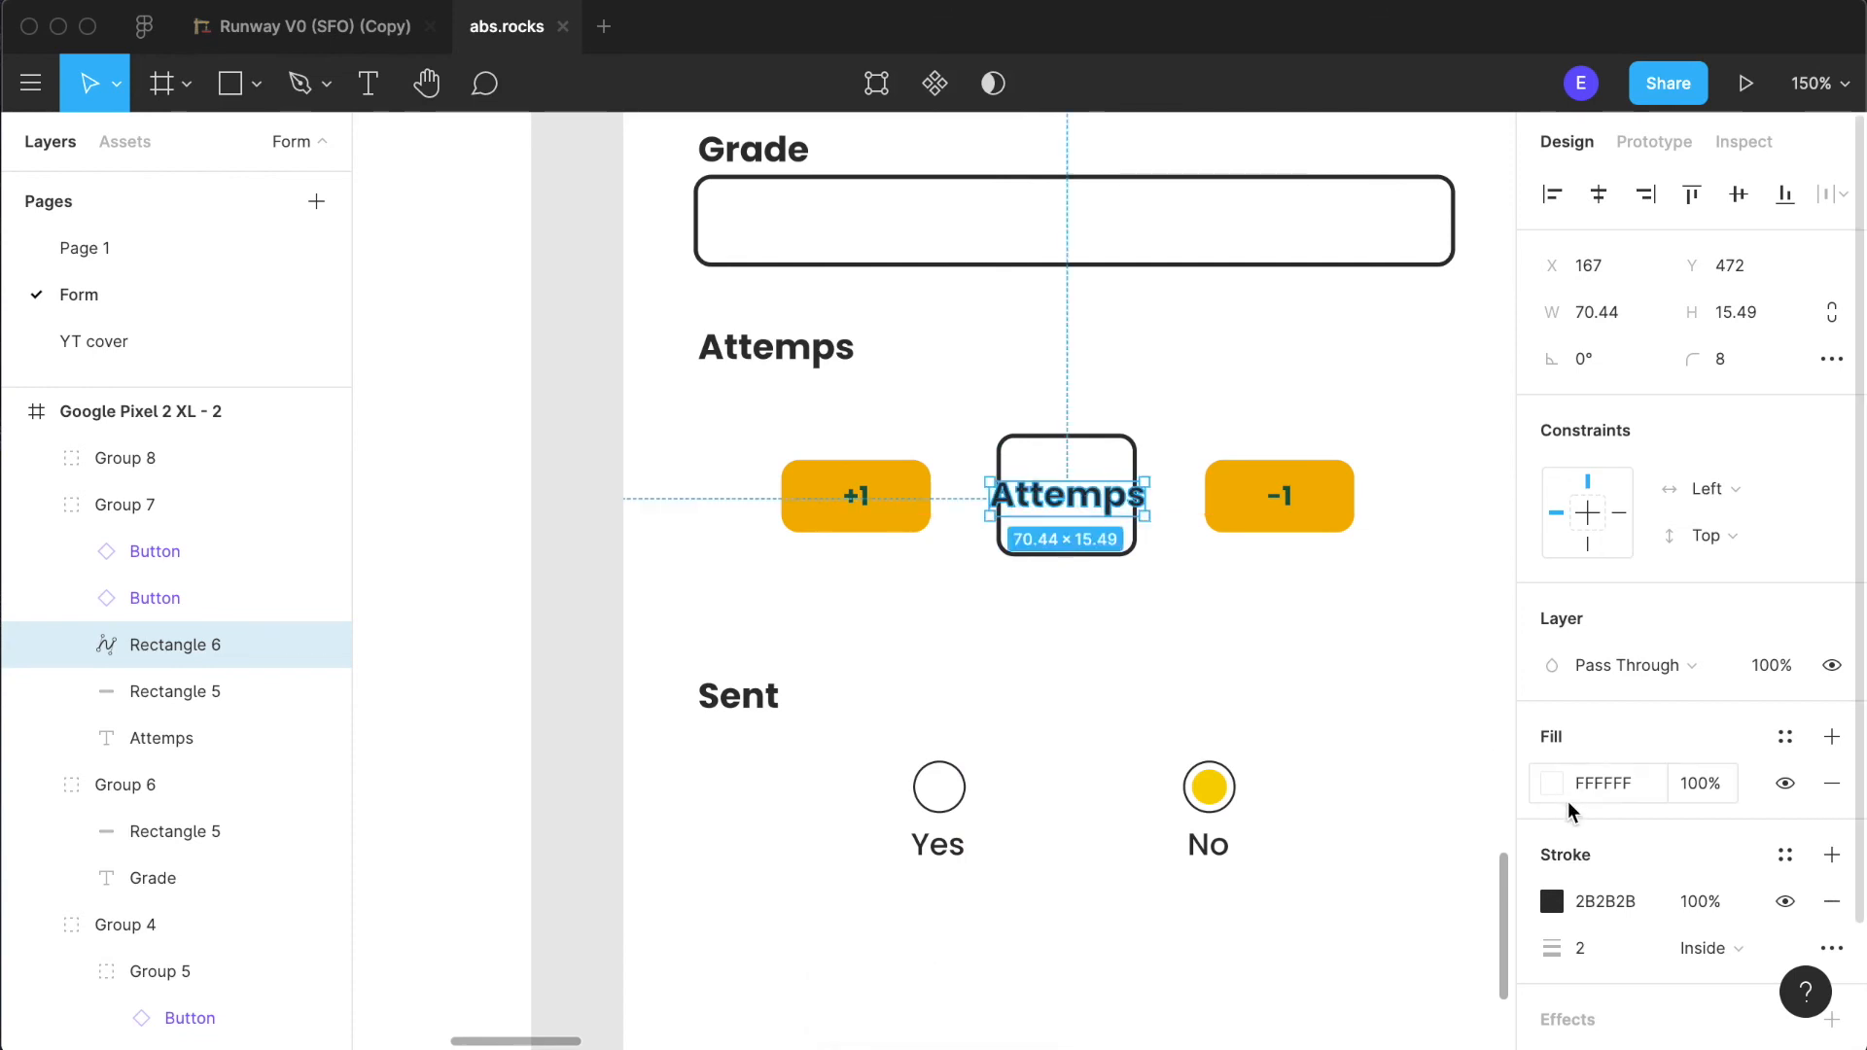
key("3")
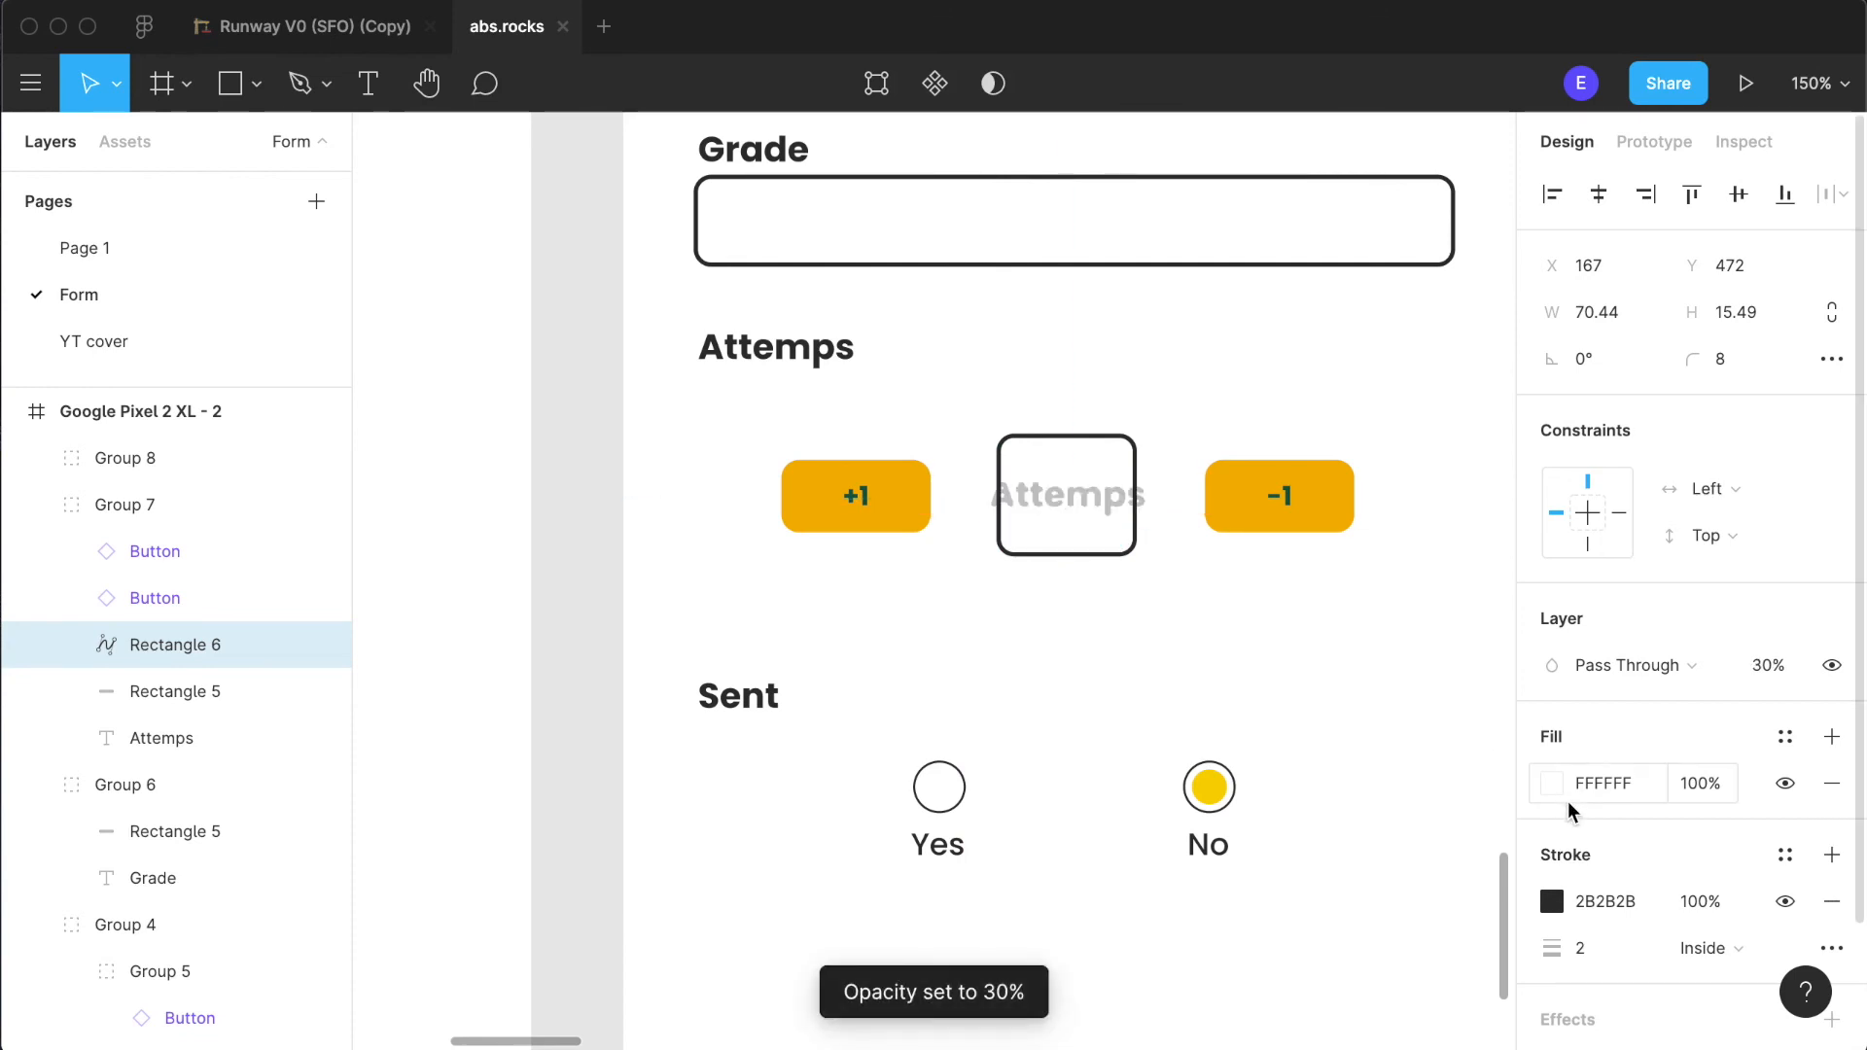
key("0")
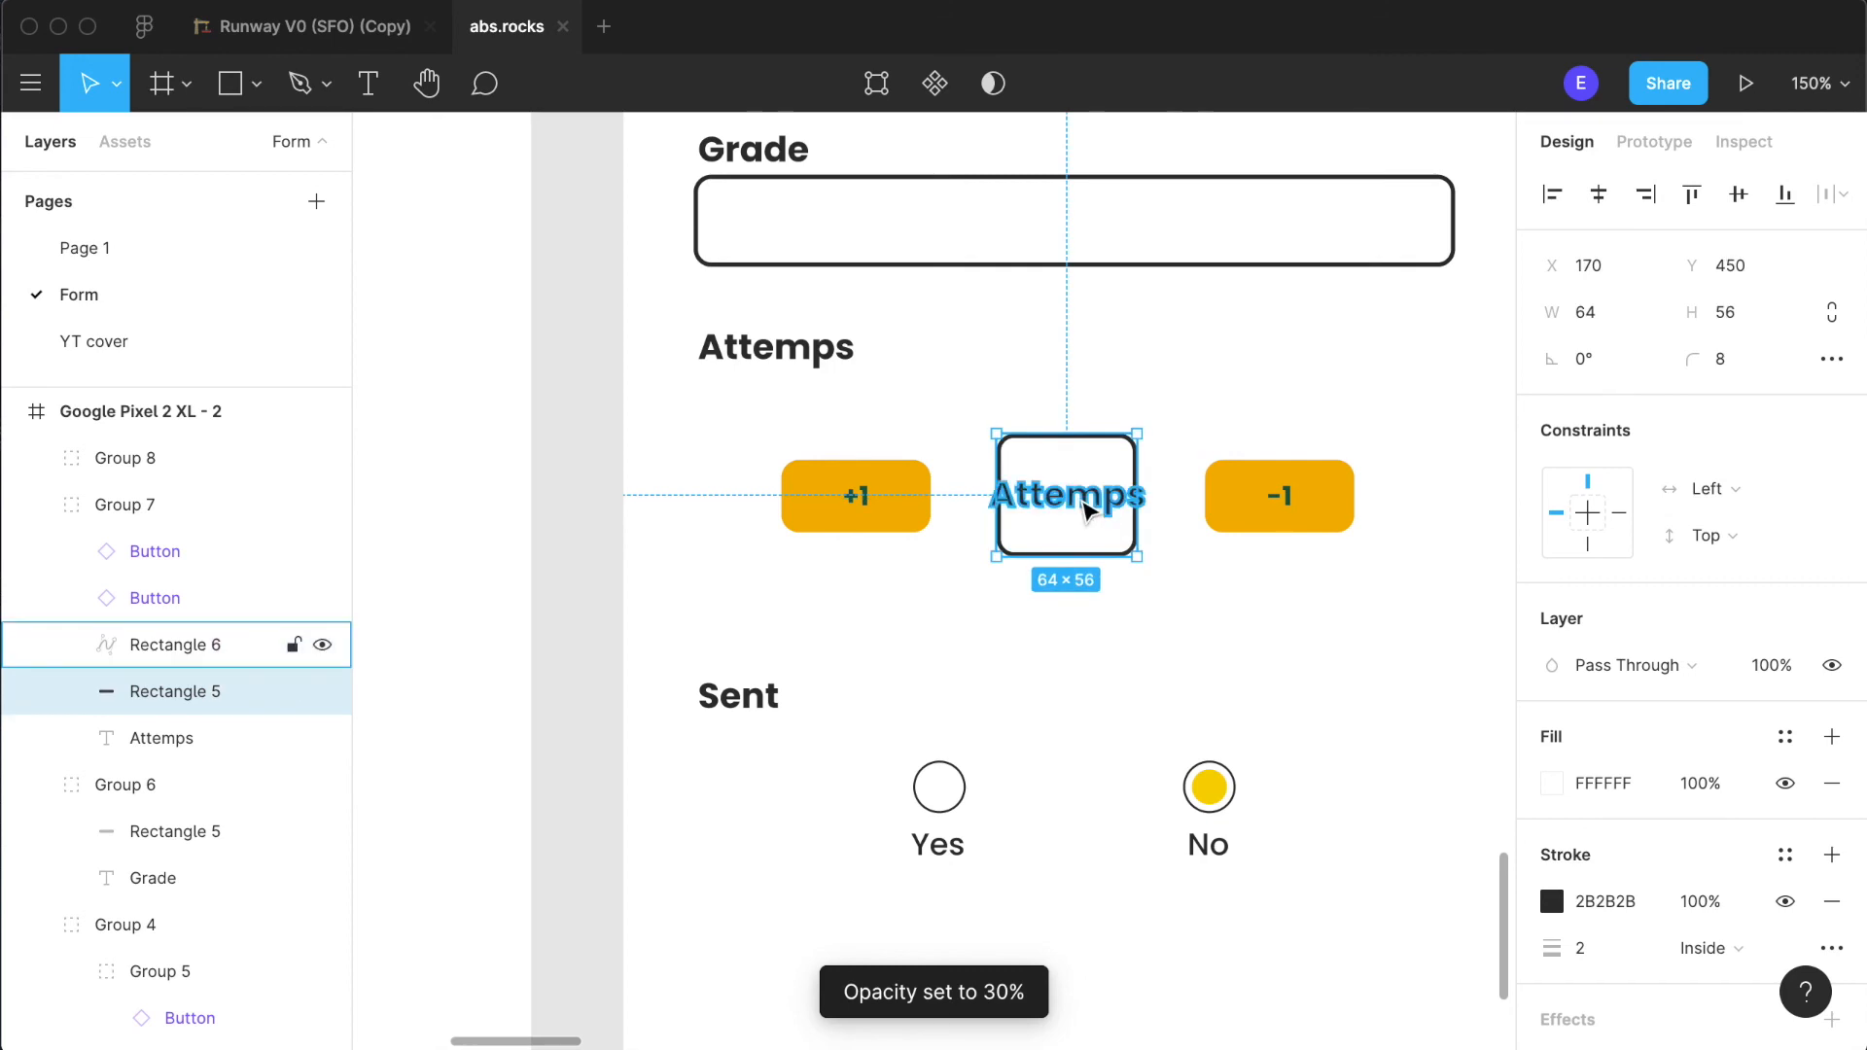
double_click(1087, 503)
key("Escape")
left_click(1200, 471)
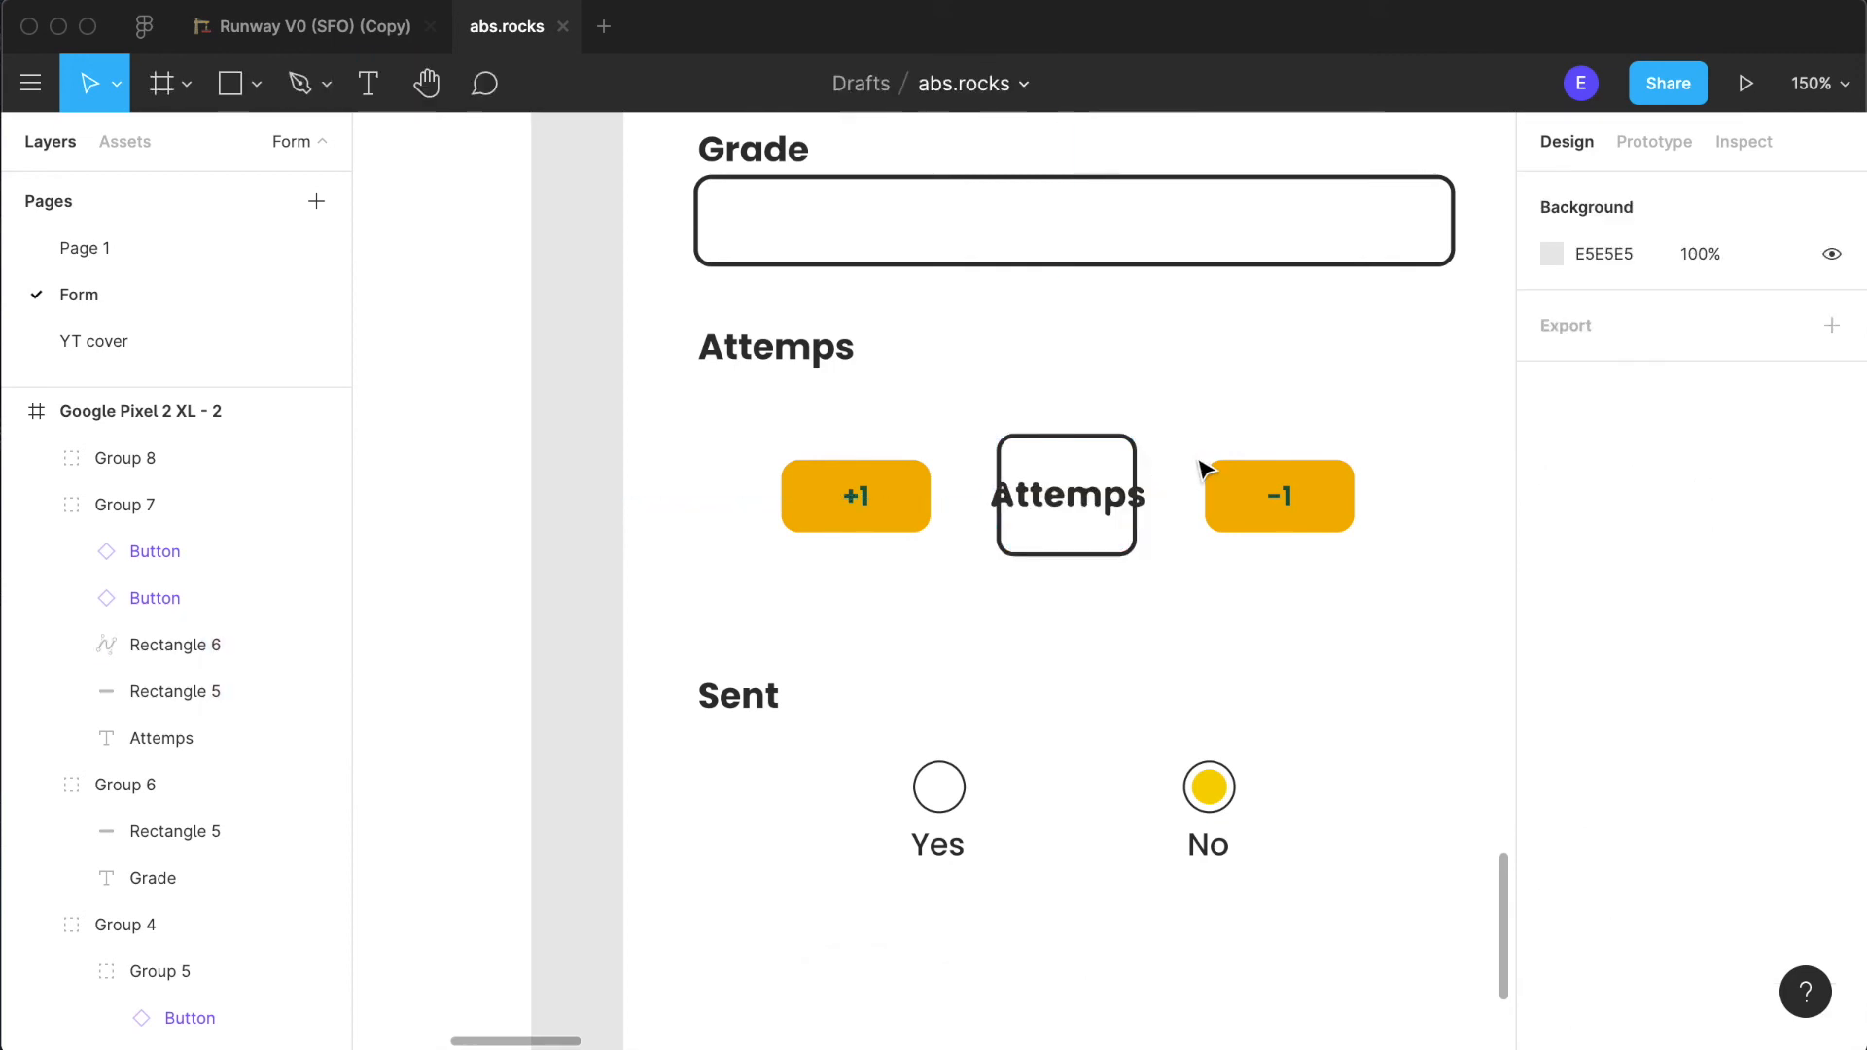
double_click(1111, 499)
double_click(1077, 510)
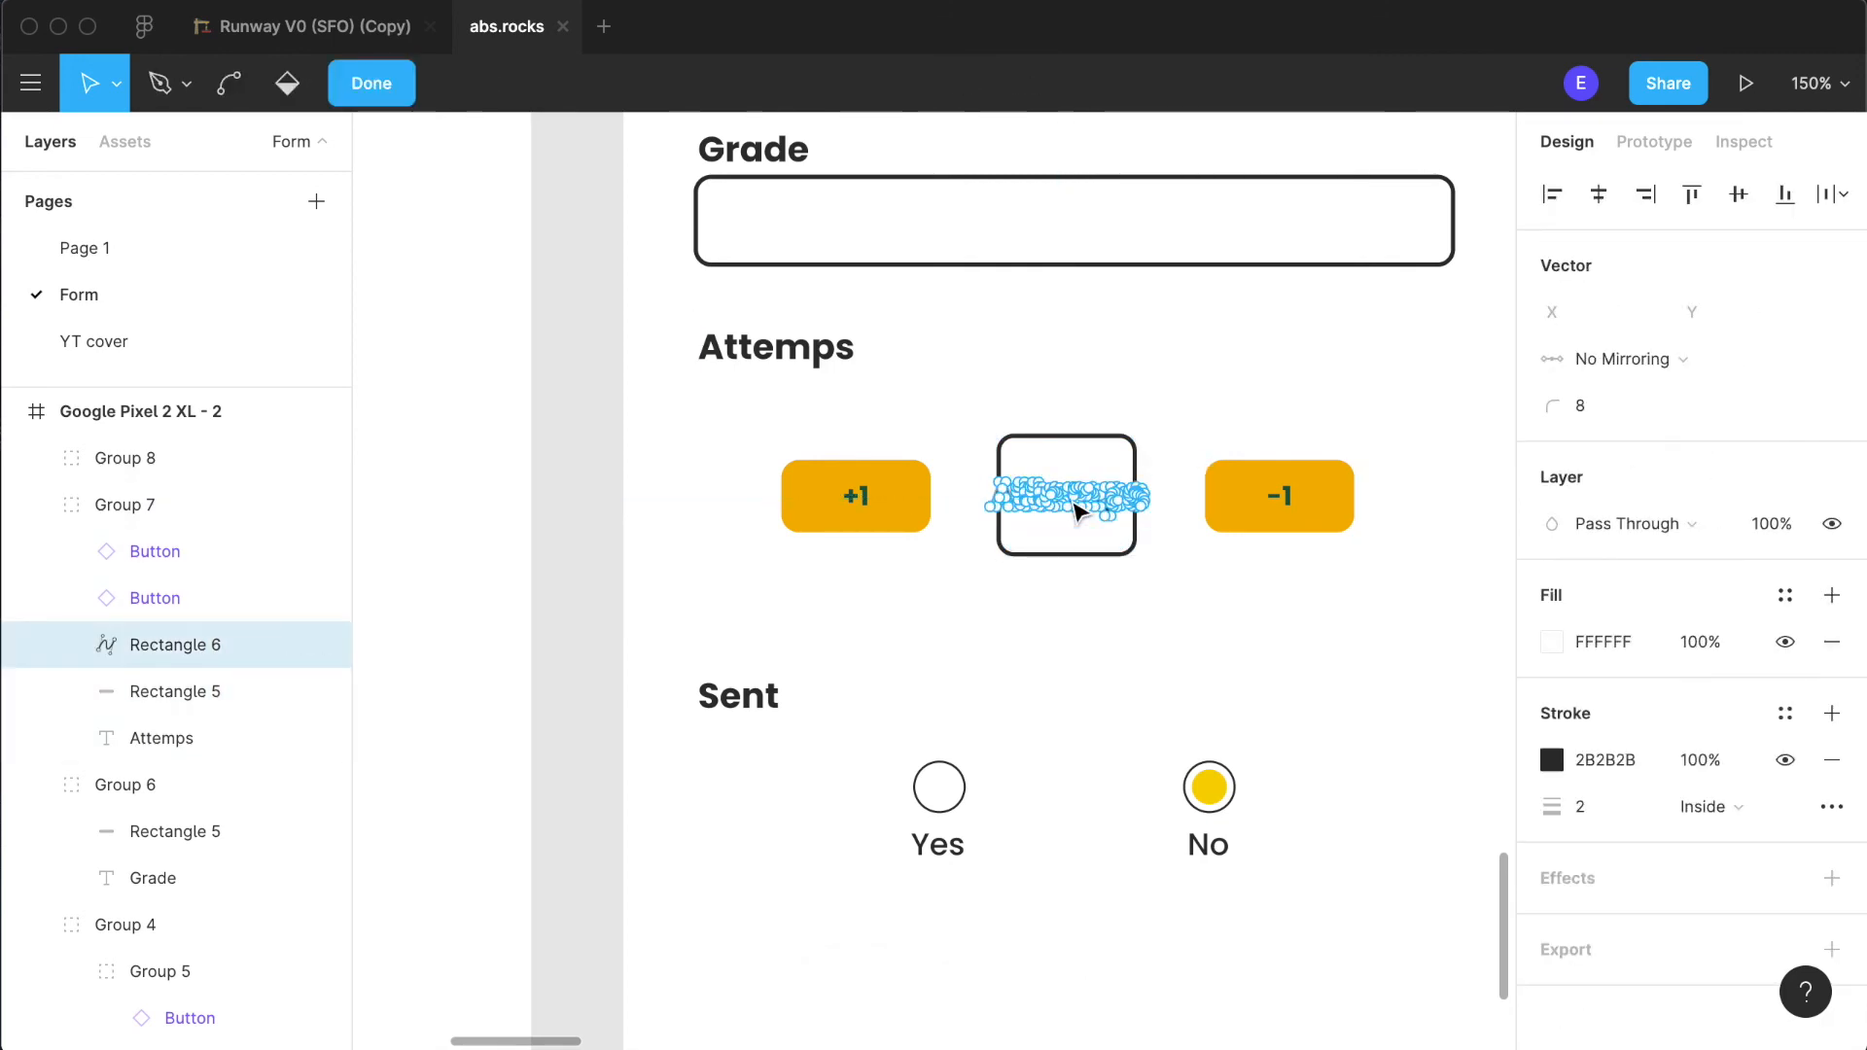
key("Escape")
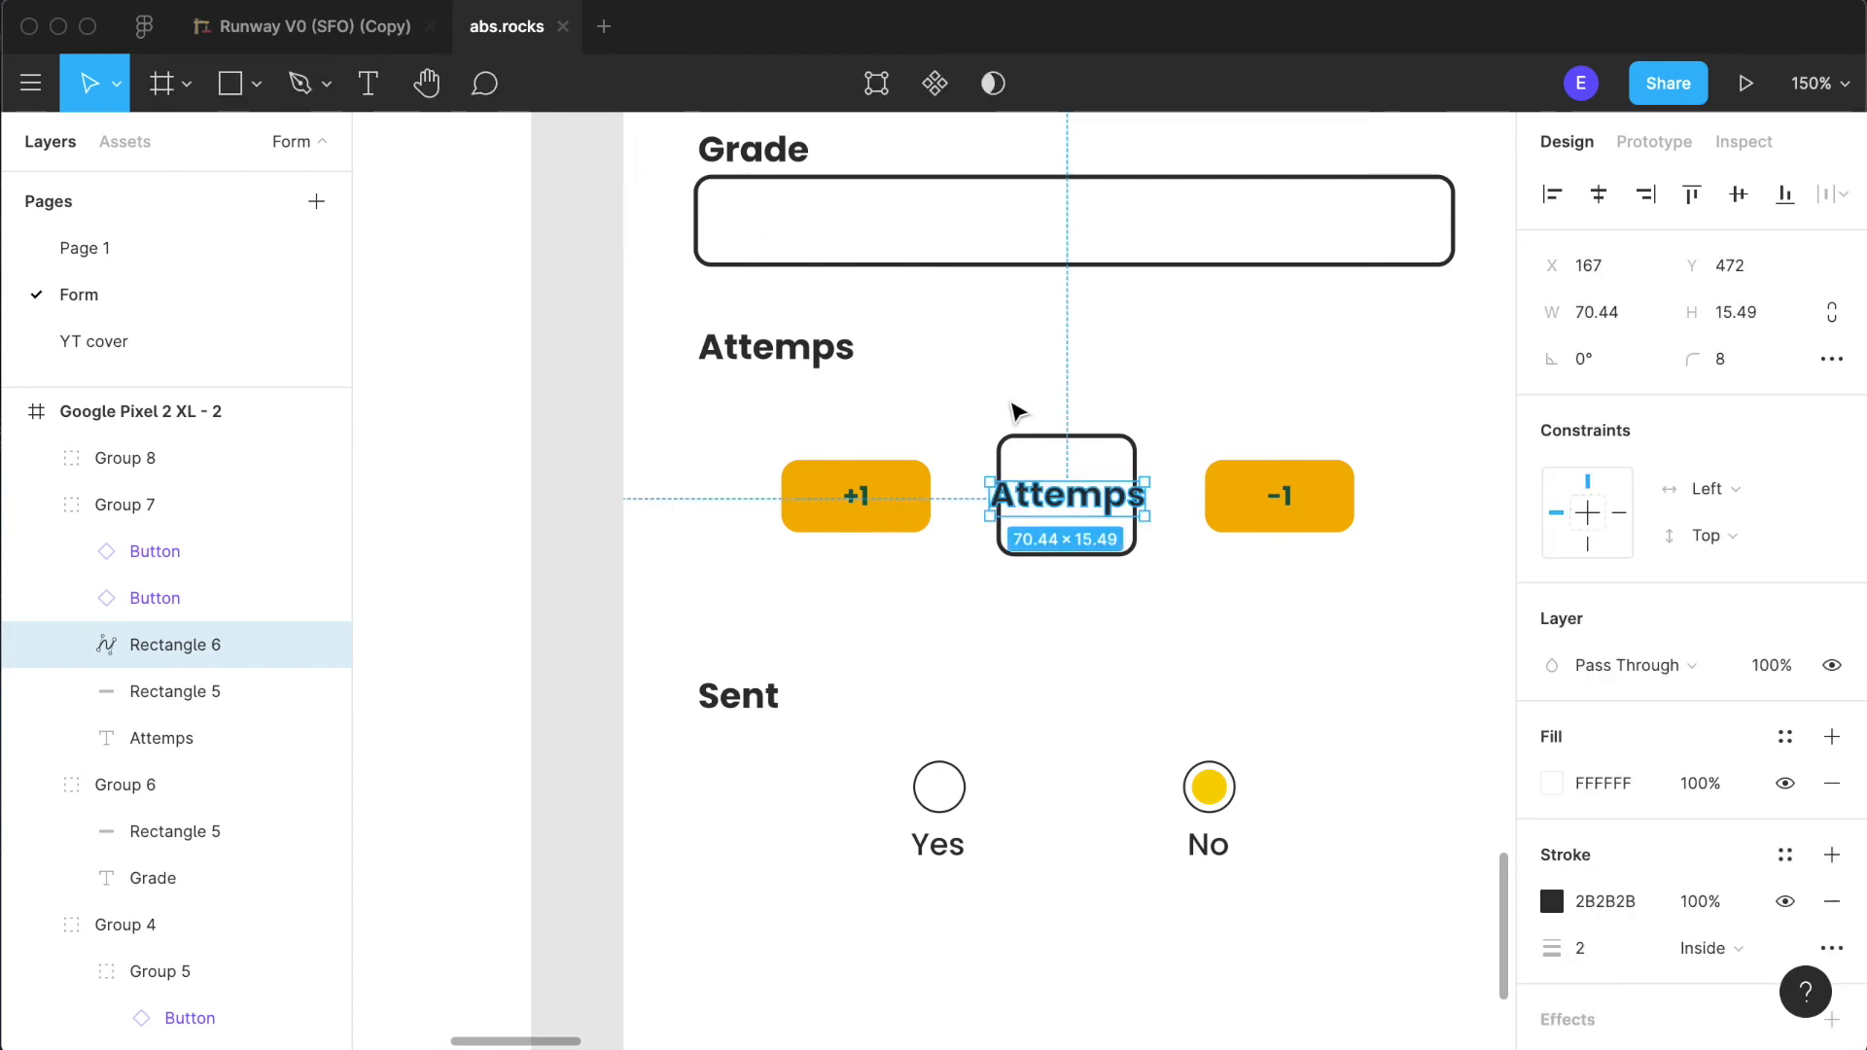
key("Delete")
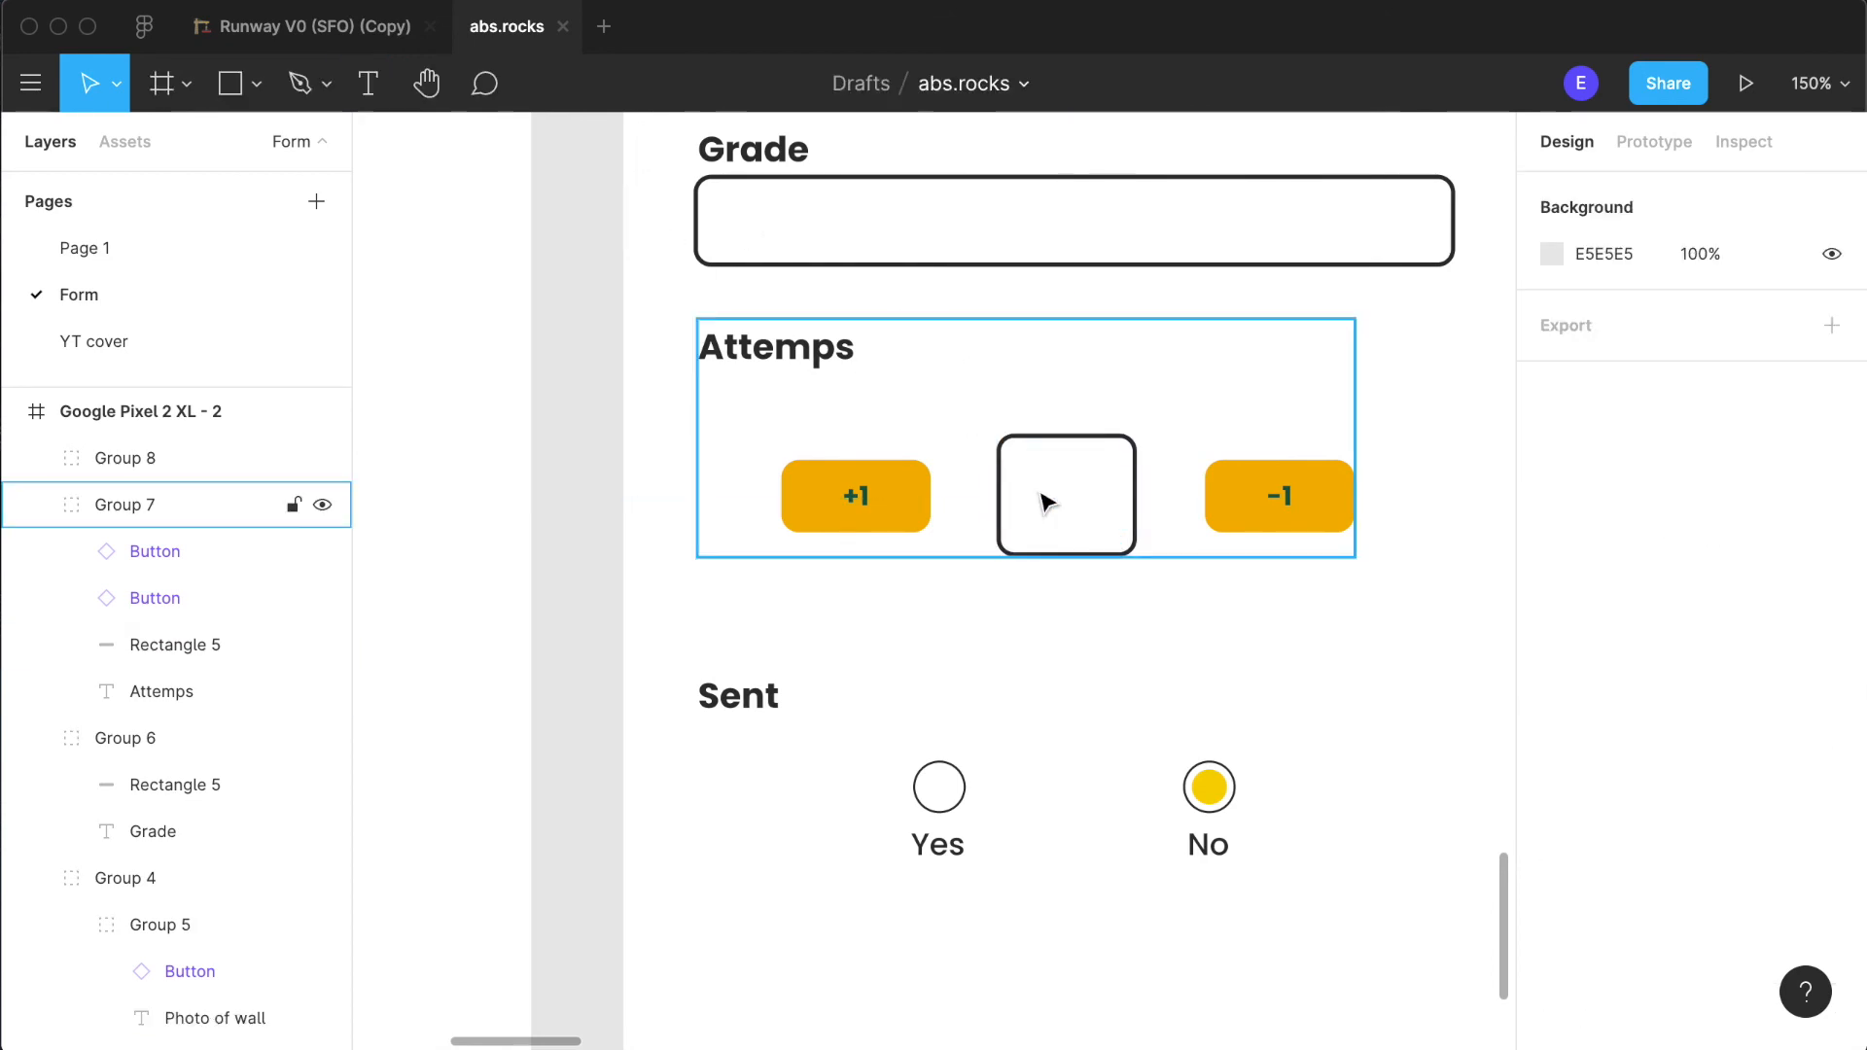
- Duplicate the "Attemps" heading as a text layer and change the copy's text to "3"
left_click(138, 687)
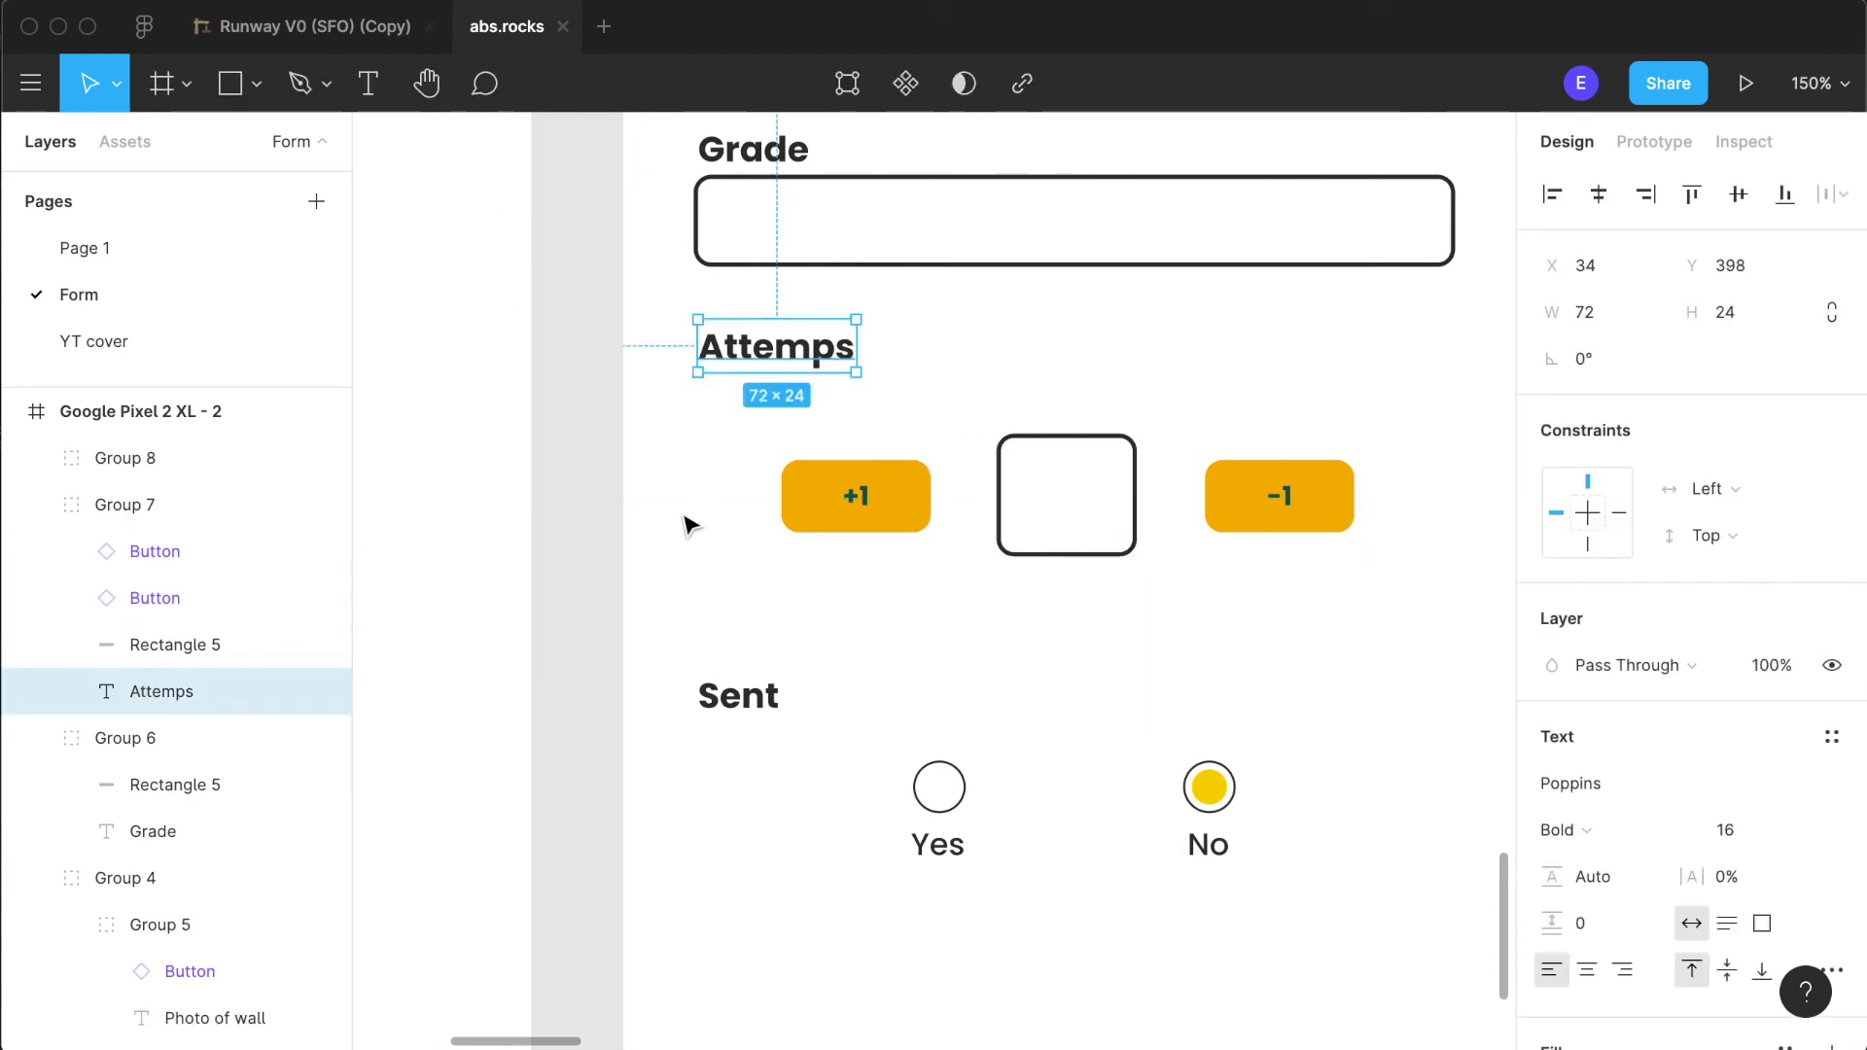
key("ctrl+v")
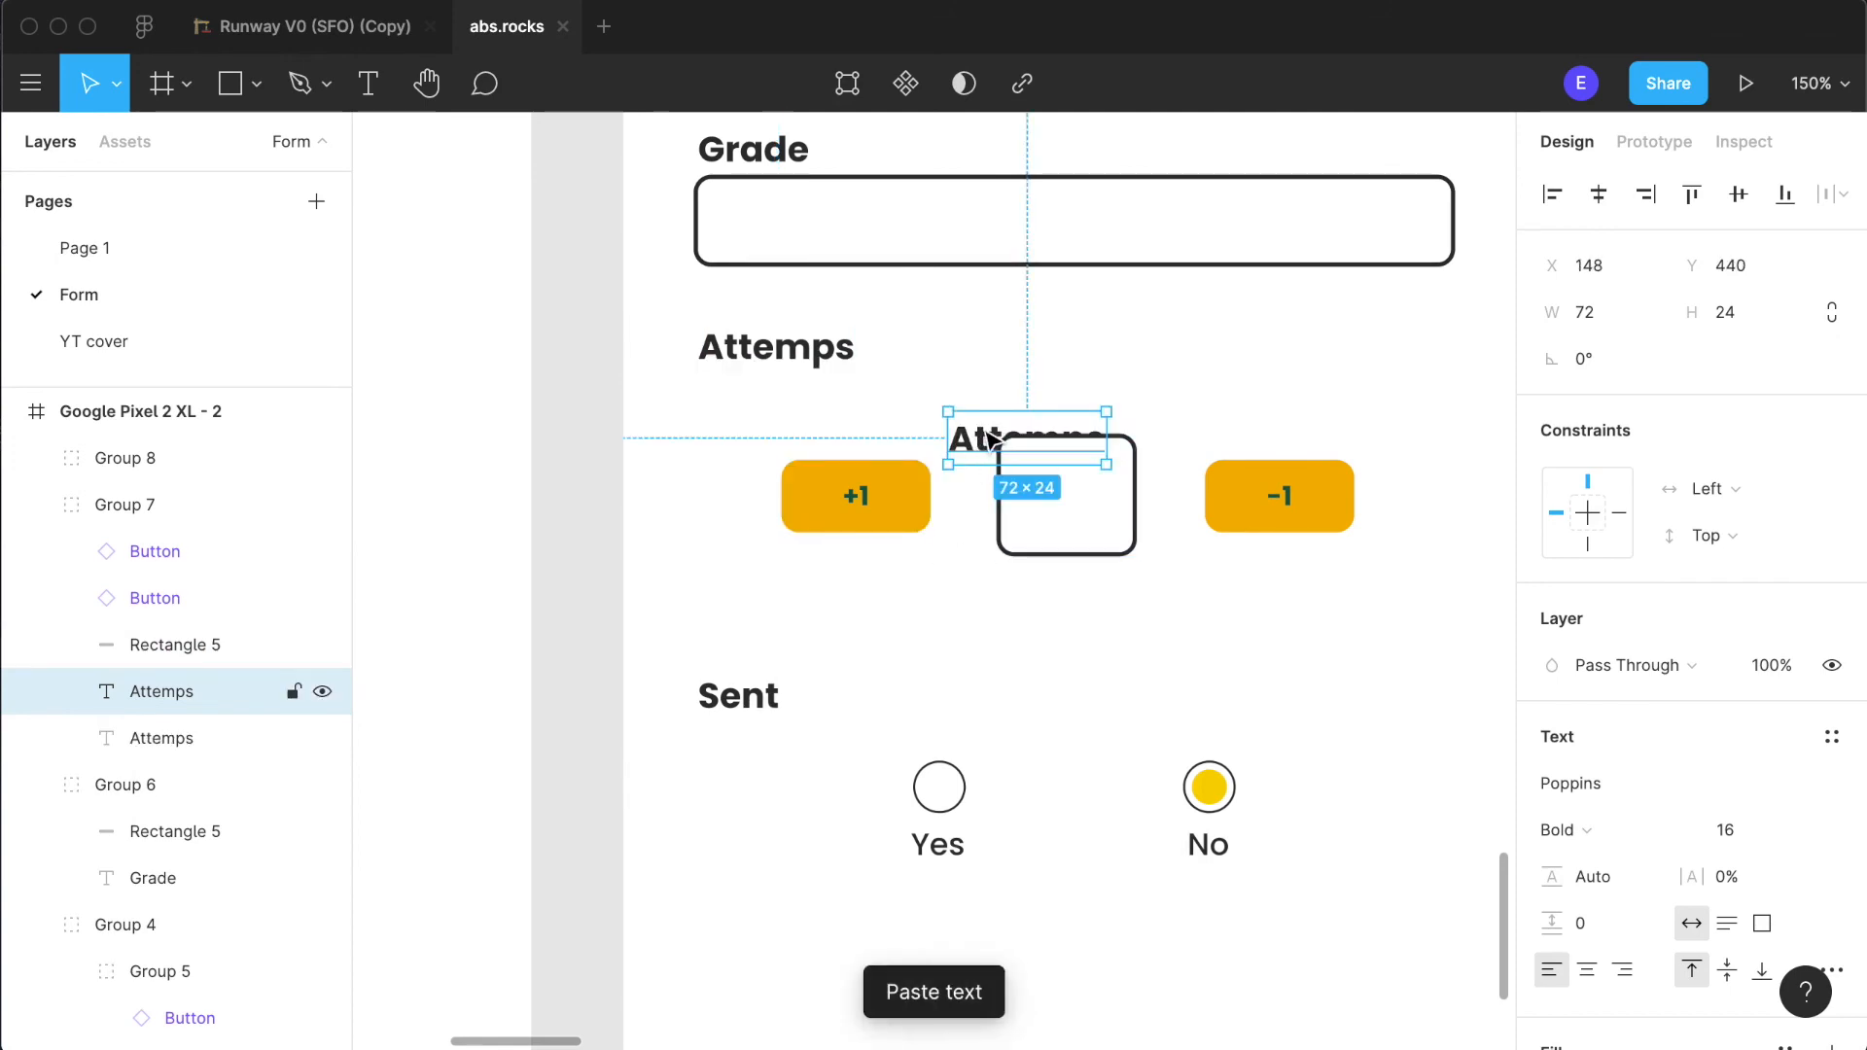
double_click(965, 430)
type("3")
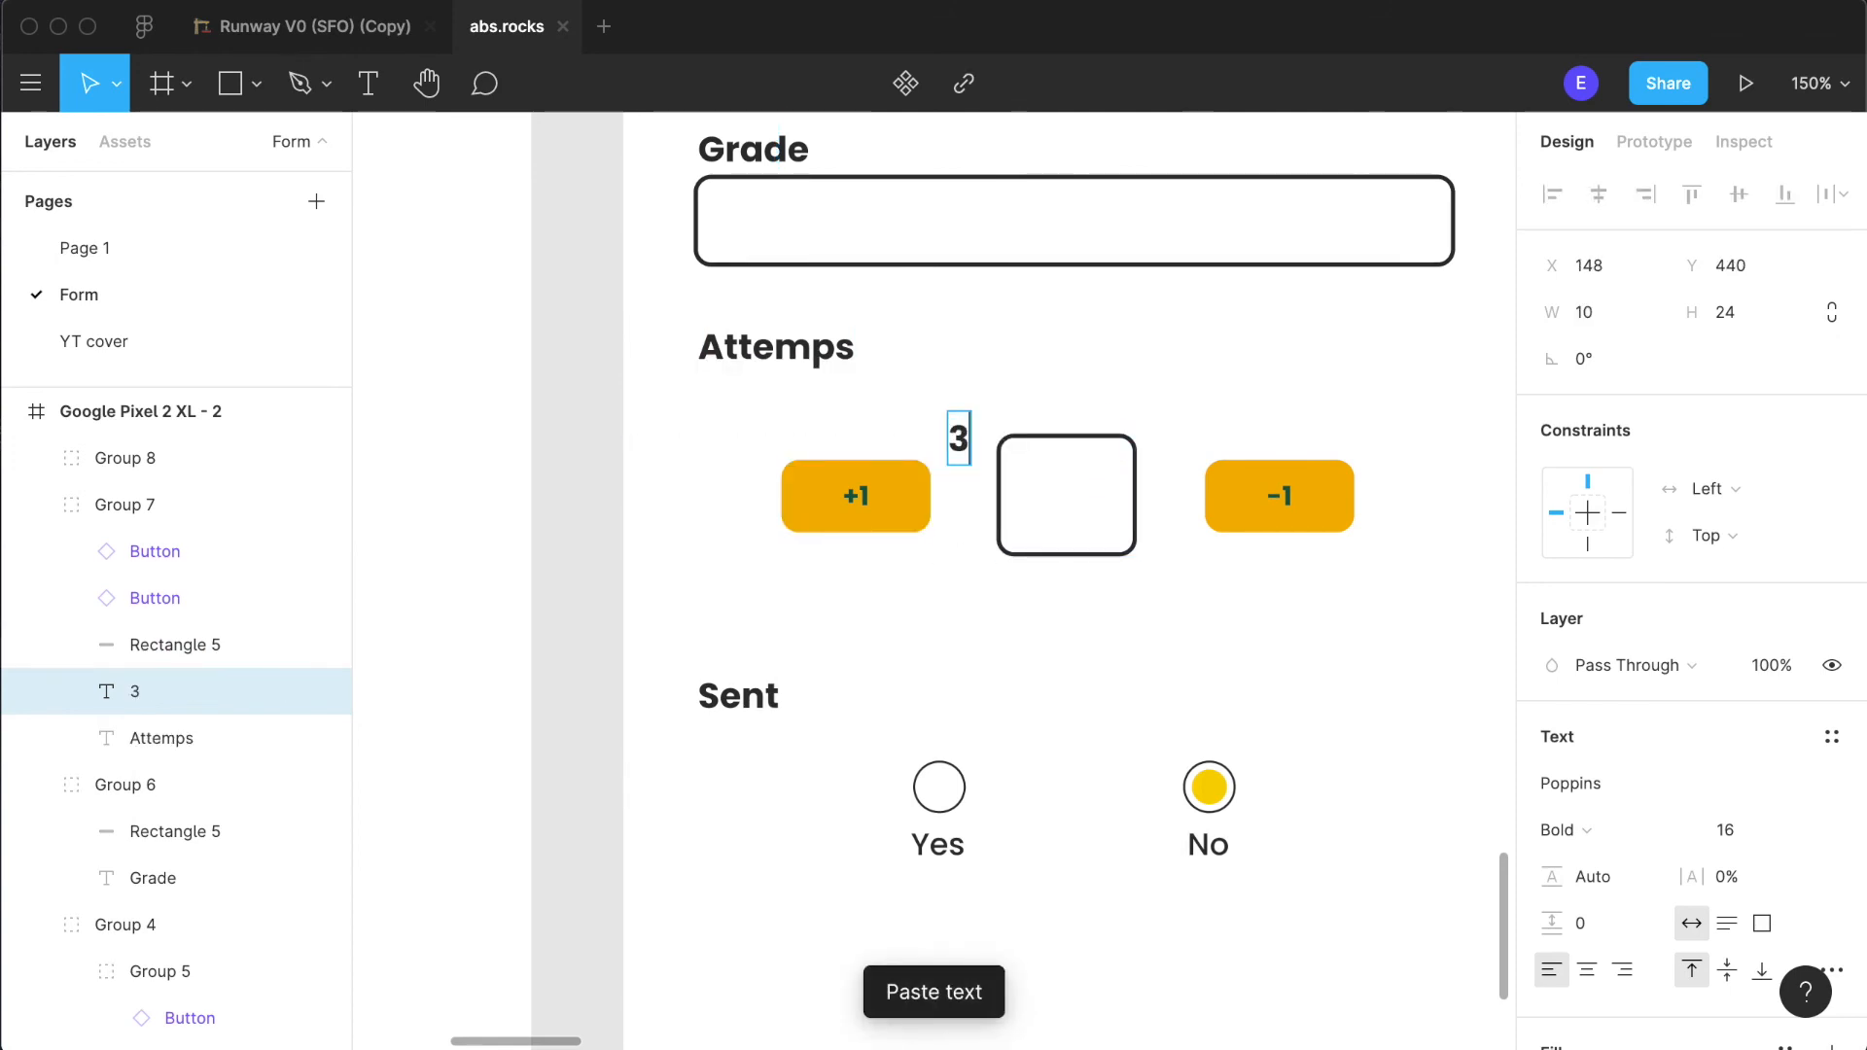
key("Escape")
- Place the "3" in the middle of the counter box at X 197, Y 467 and bring its layer to the front of the group
left_click_drag(963, 444, 1070, 496)
left_click_drag(160, 700, 146, 543)
left_click(1095, 616)
left_click(1063, 488)
left_click(1064, 490)
left_click_drag(1063, 490, 1067, 502)
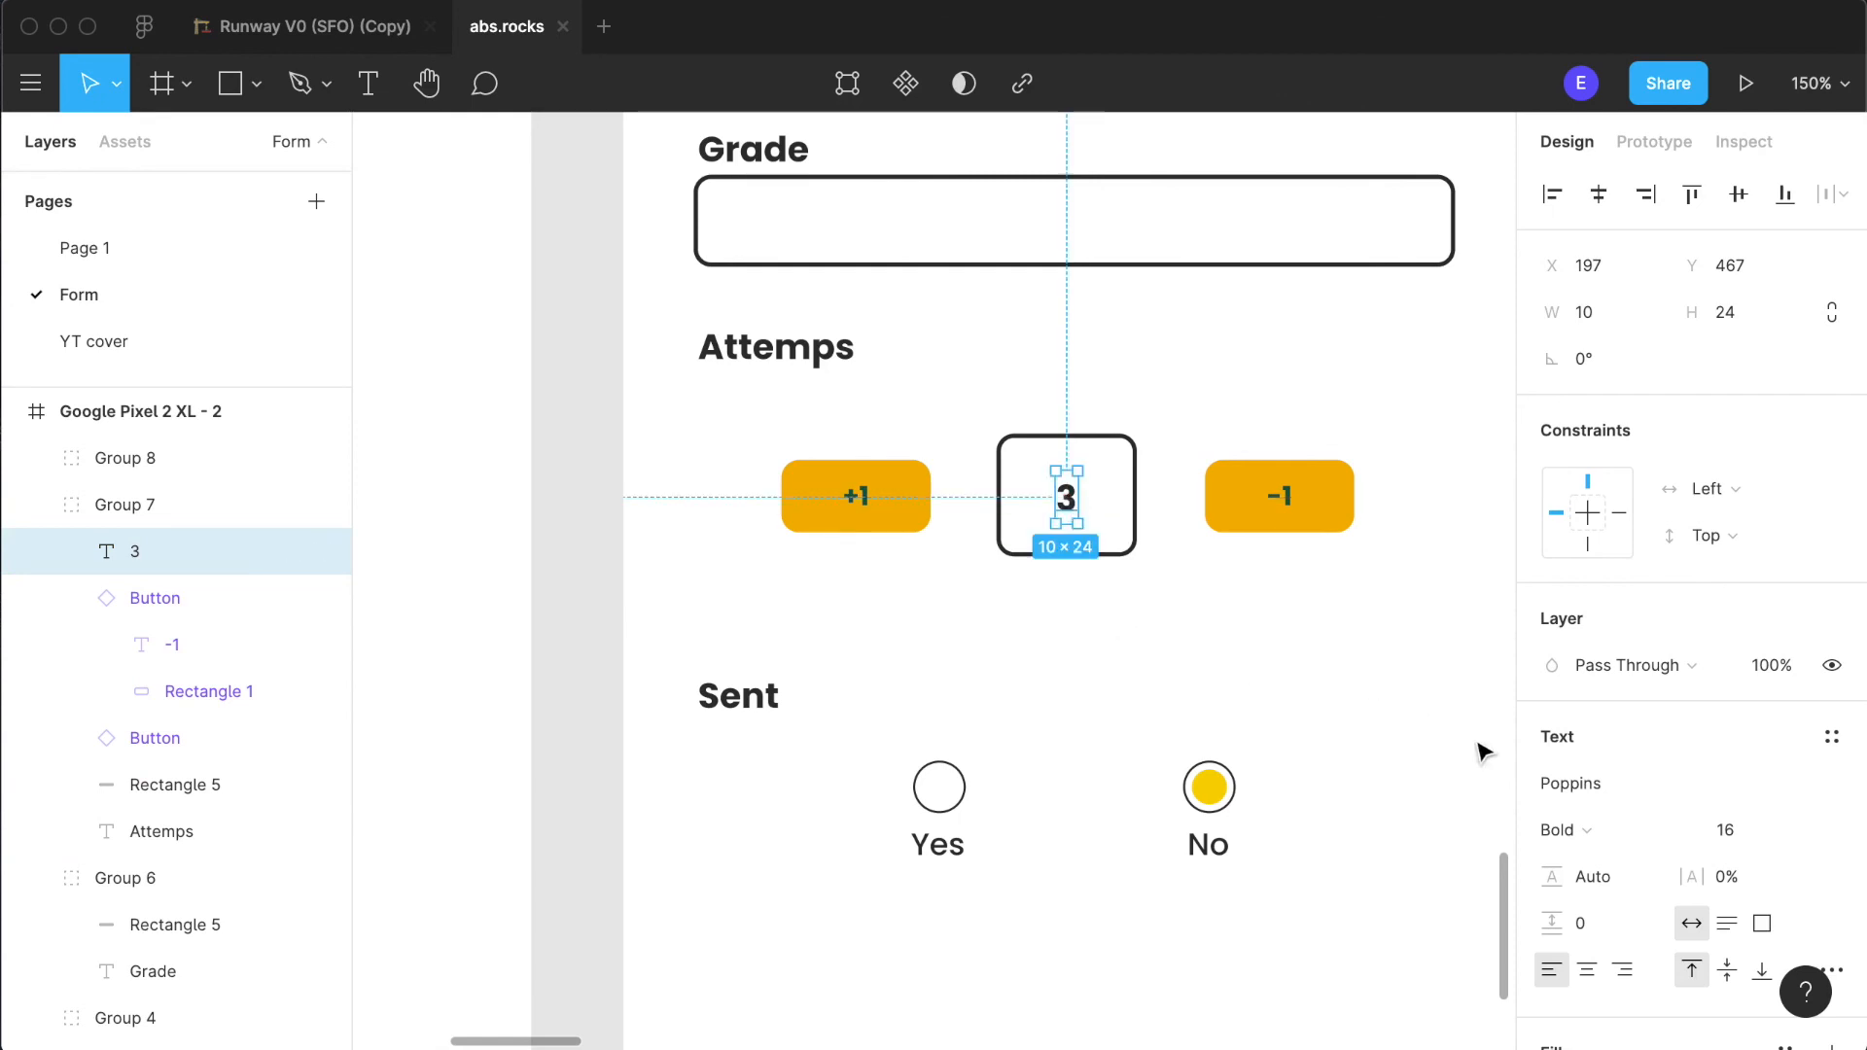
- Set the "3" to font size 36 and re-centre it inside the counter box
left_click(1791, 836)
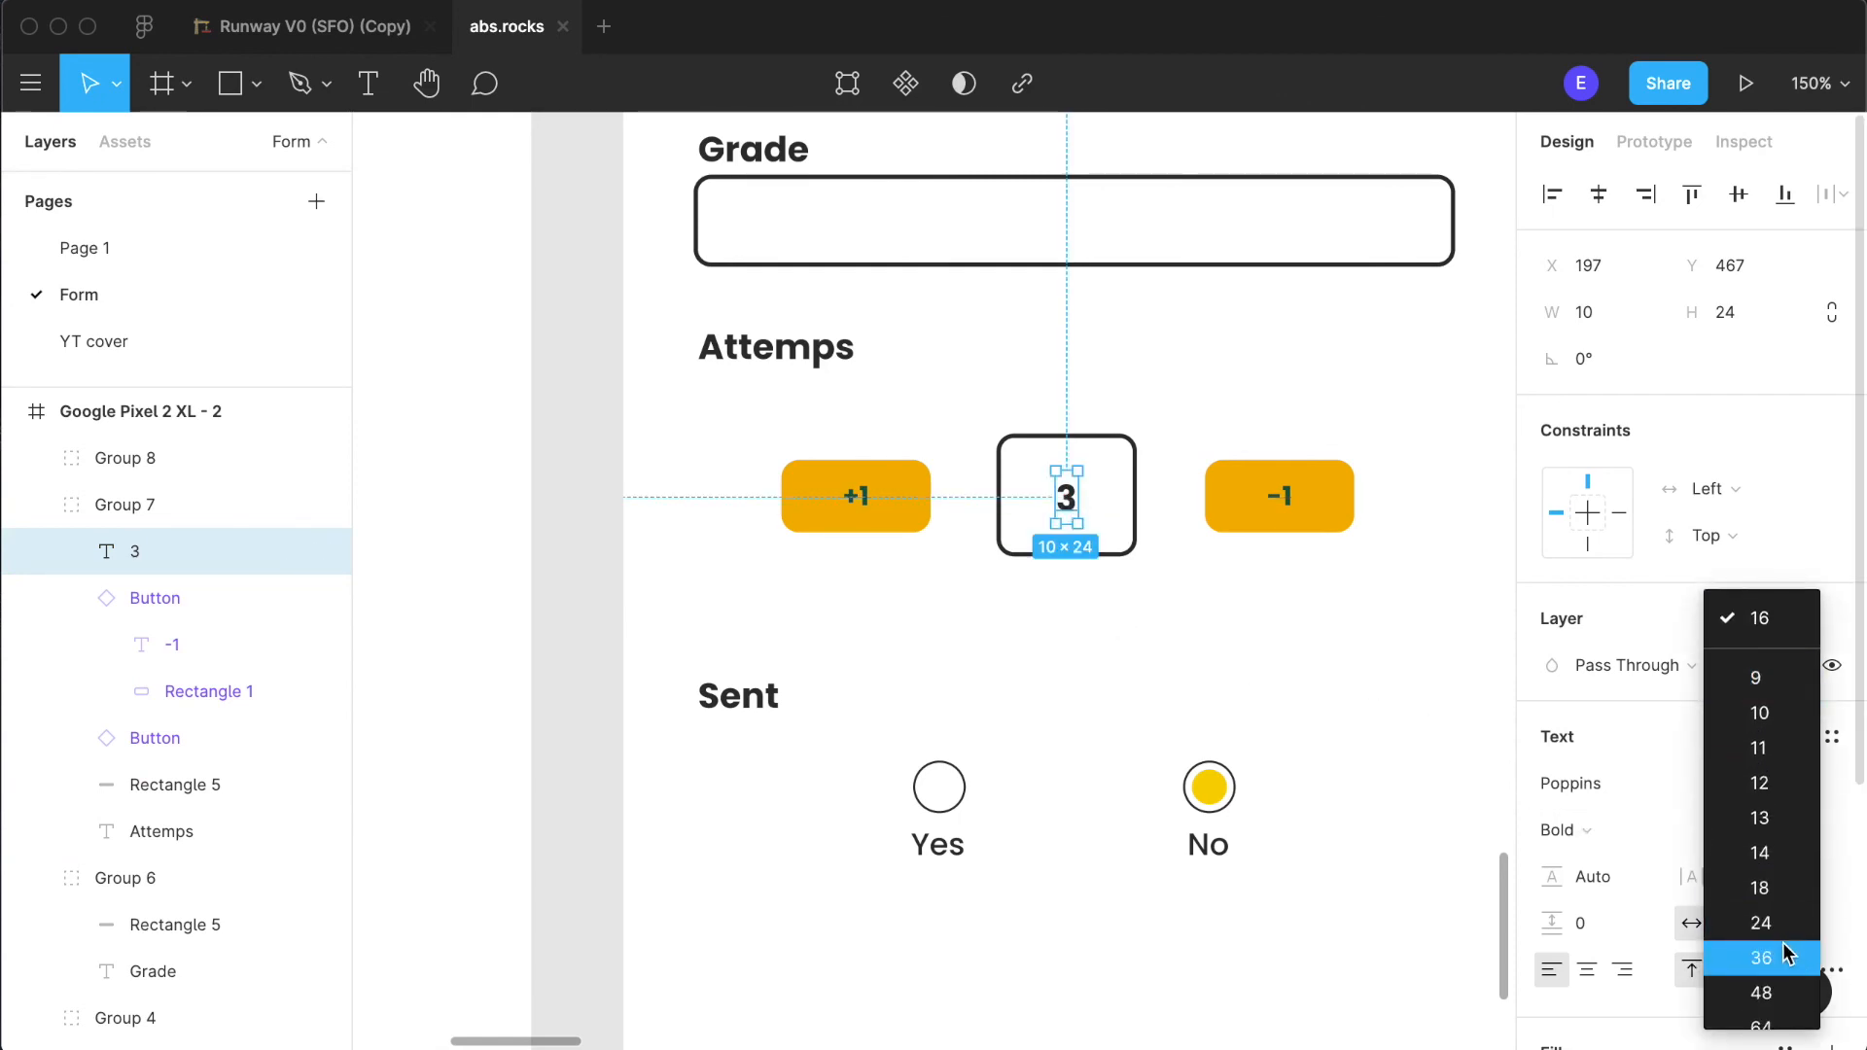
left_click(1796, 922)
left_click(1221, 680)
double_click(1081, 562)
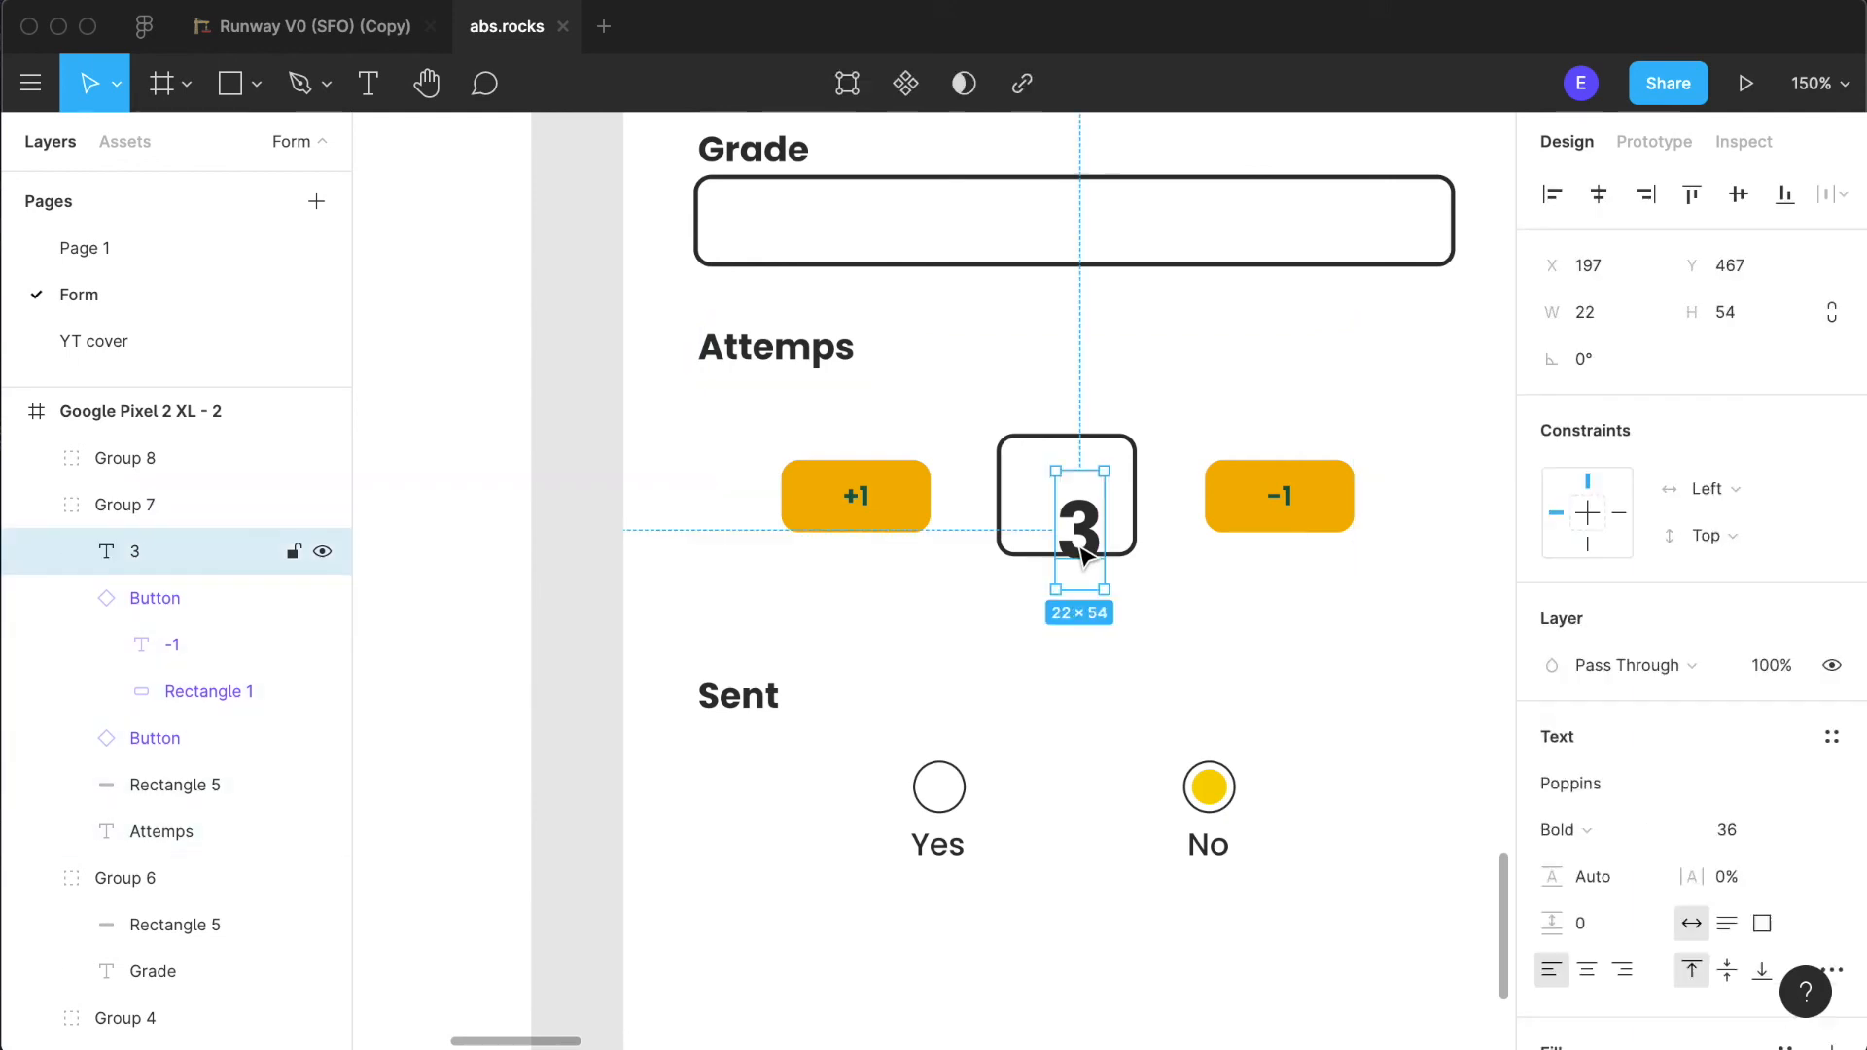
left_click_drag(1082, 529, 1071, 503)
left_click(1203, 404)
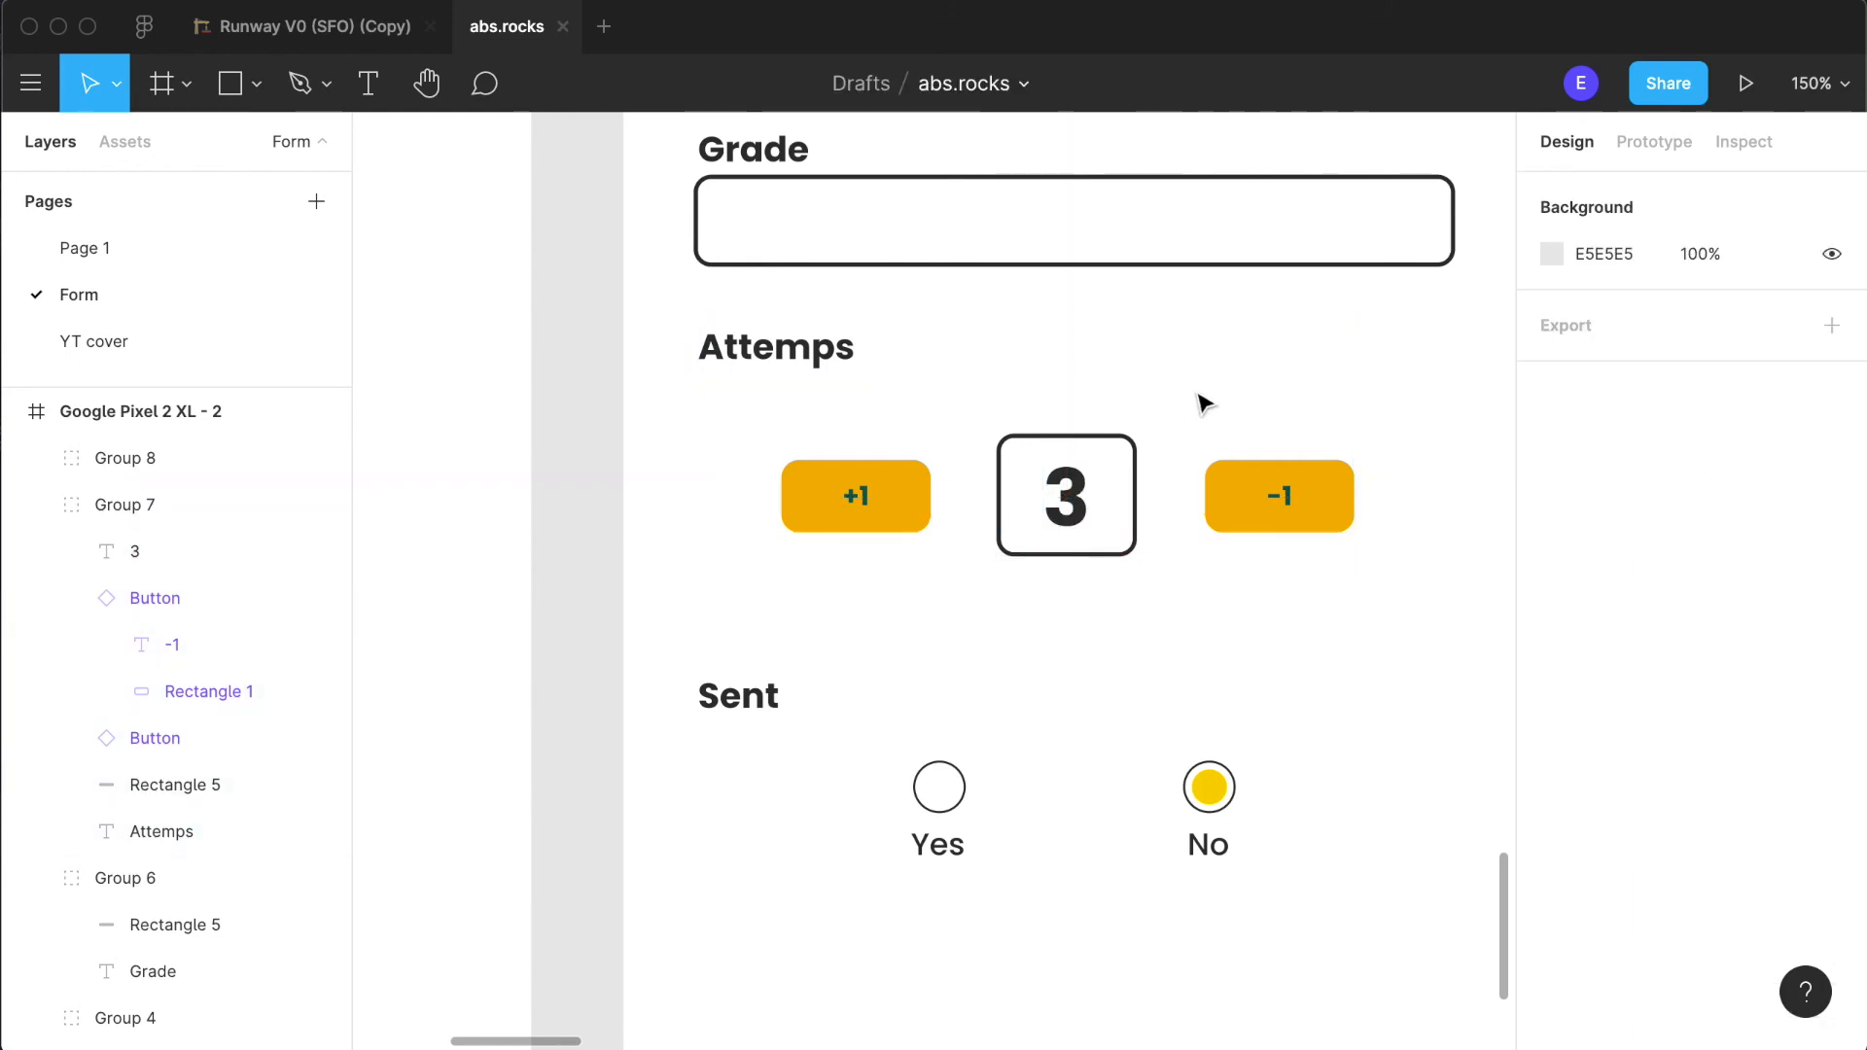
- Shift the "+1" button, the box with its "3" and the "-1" button together so they are horizontally centred in the frame
left_click(1241, 512)
double_click(1230, 504)
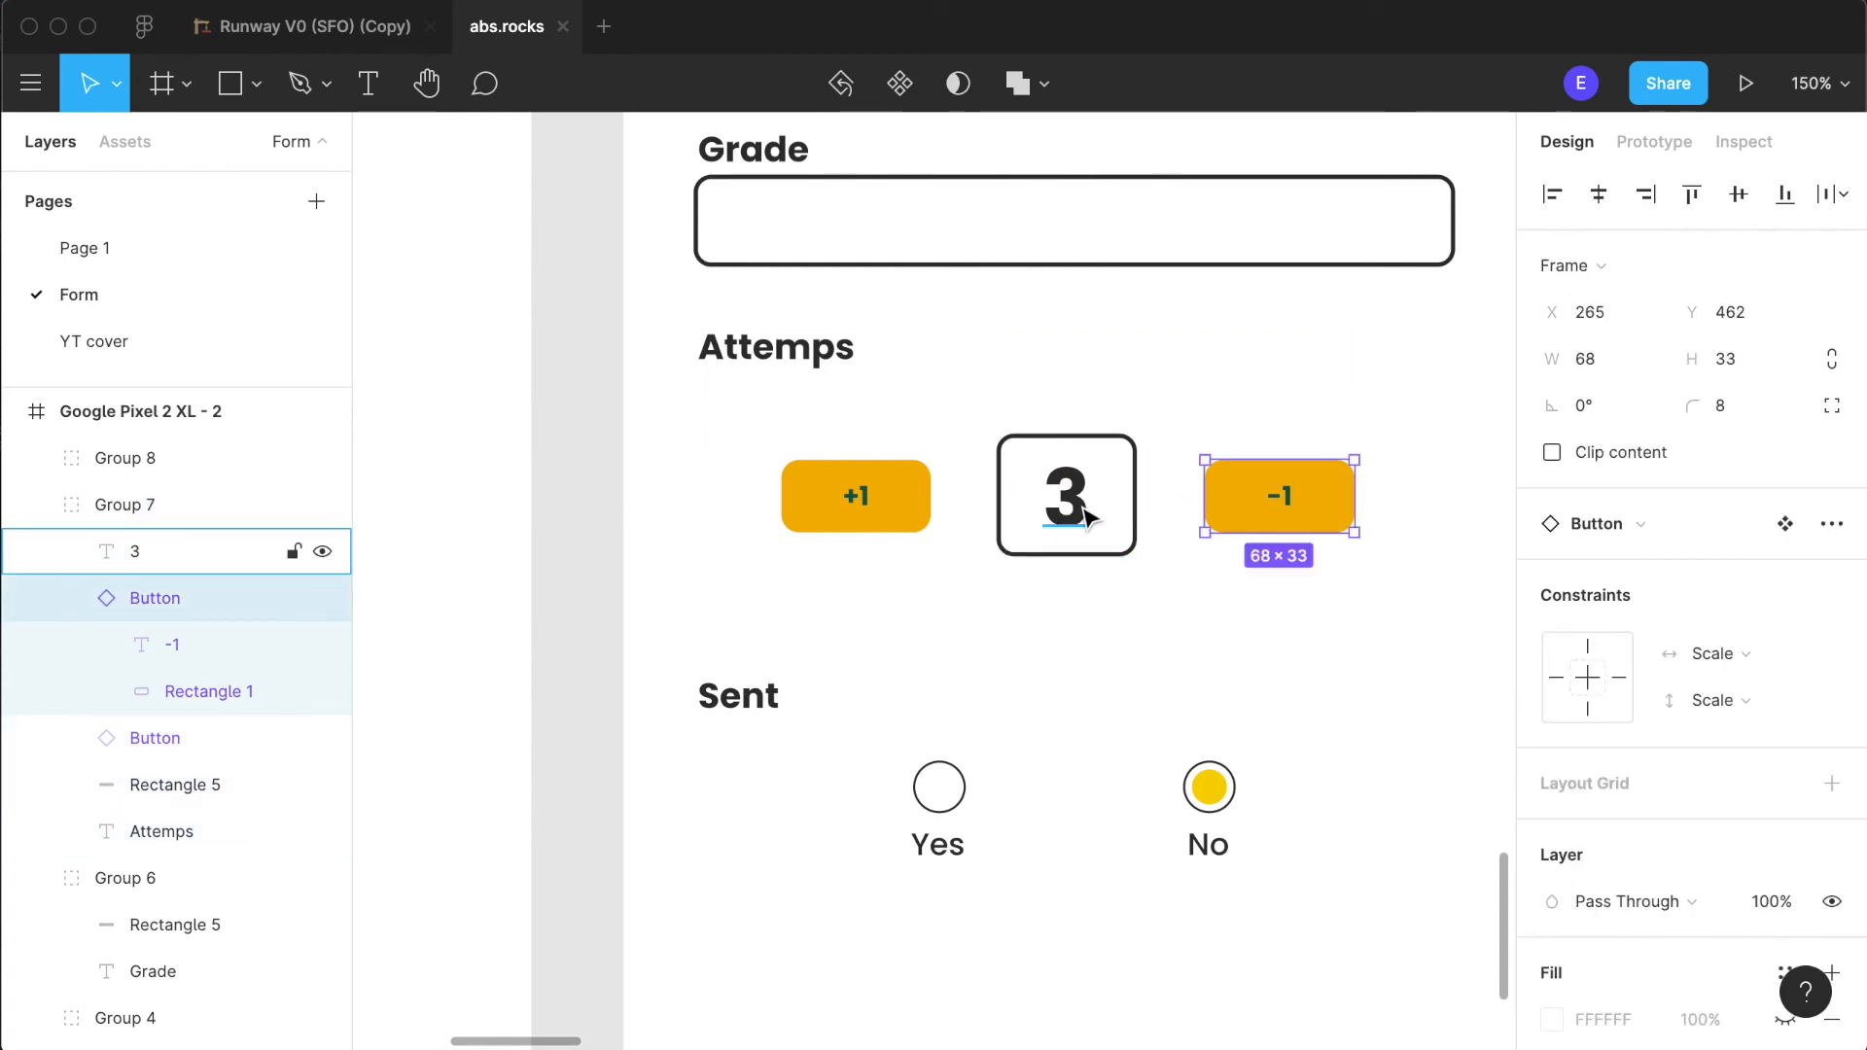
left_click(1080, 506, "shift")
left_click(896, 525, "shift")
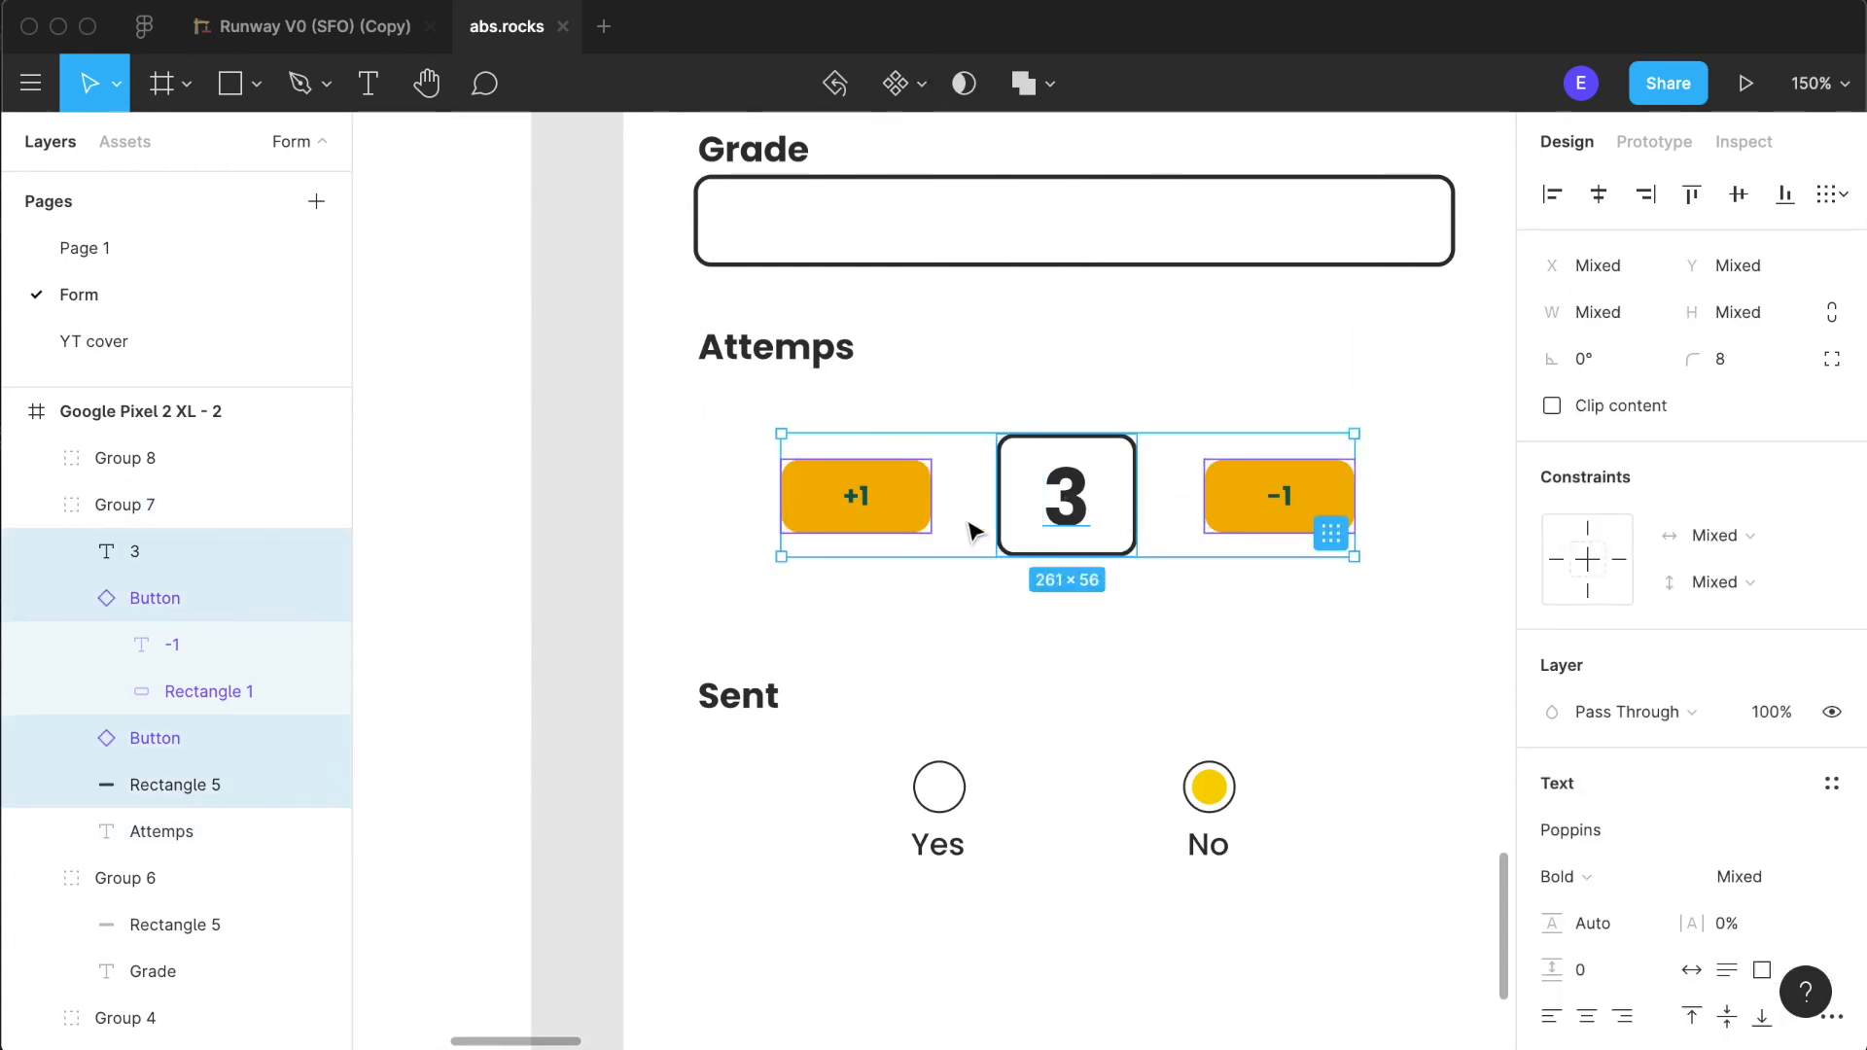
left_click_drag(1069, 510, 1076, 510)
scroll(1076, 511, "down", 5)
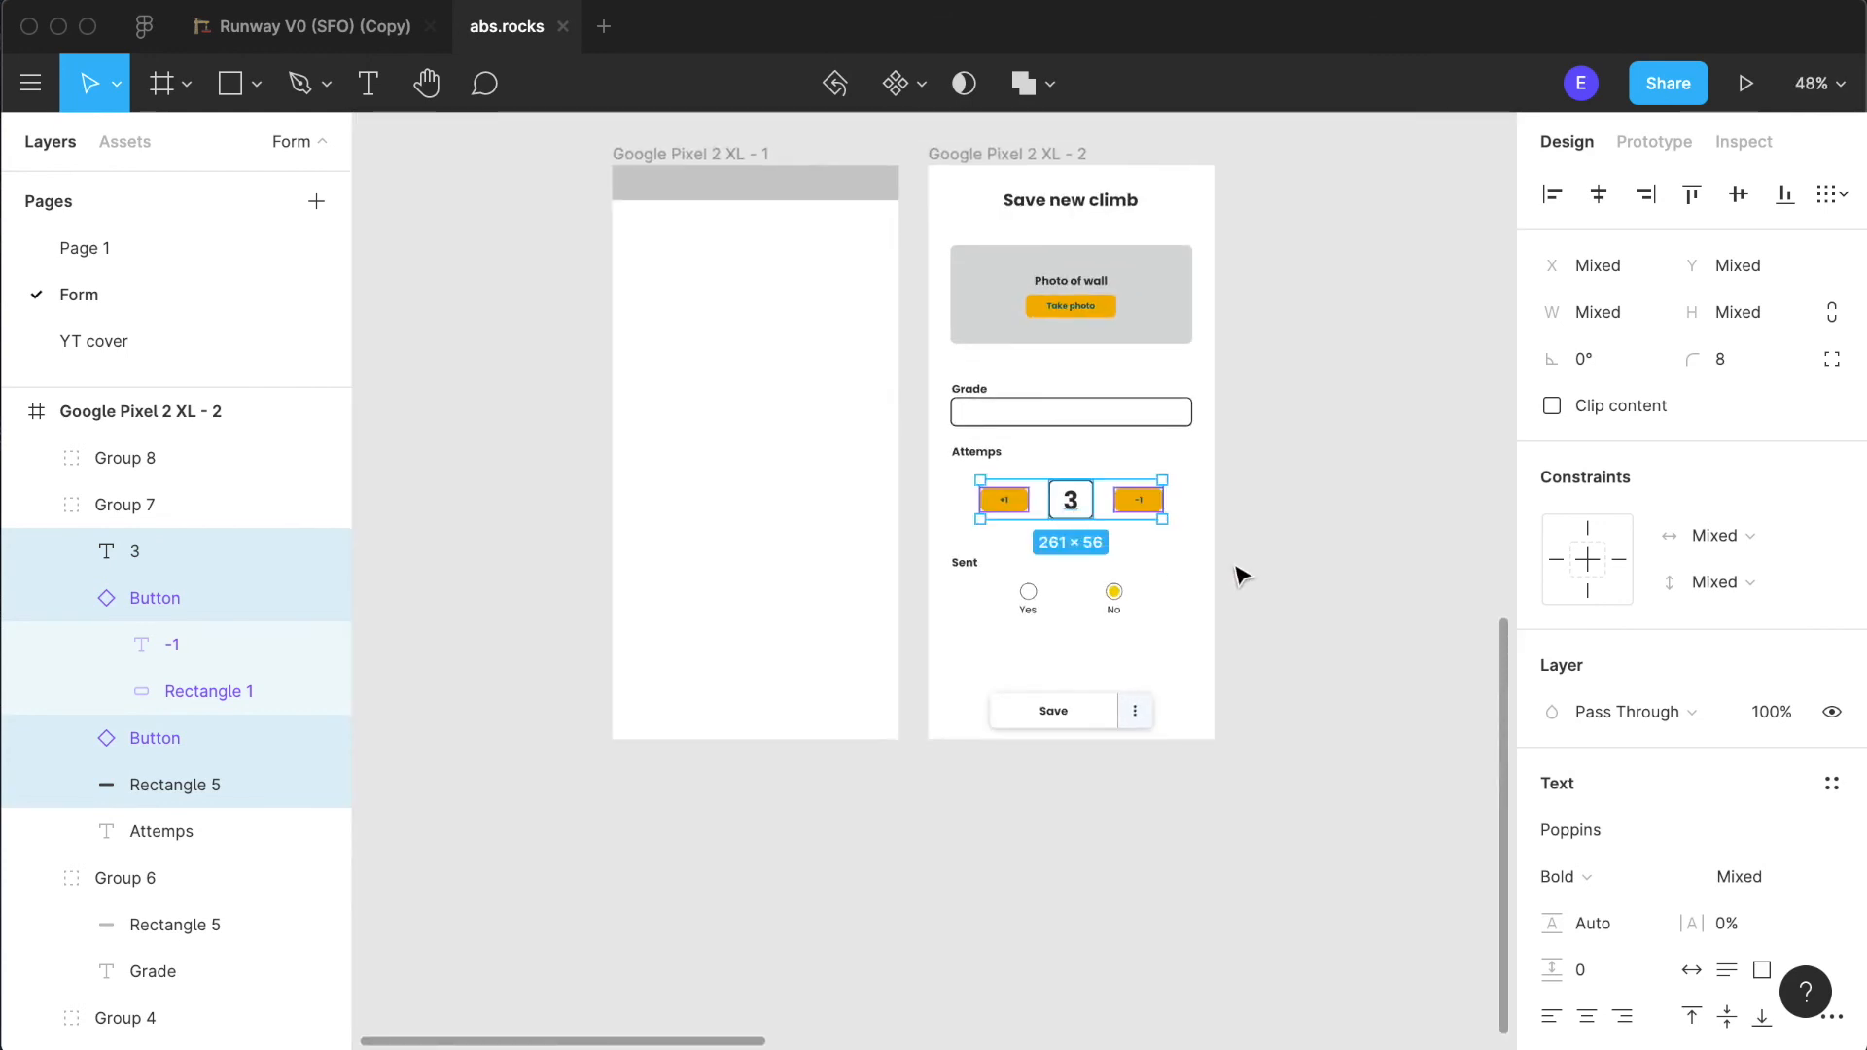
left_click(1292, 583)
- Examine the overall layout of the "Save new climb" form, from the photo area down to the Save menu
scroll(1103, 503, "up", 3)
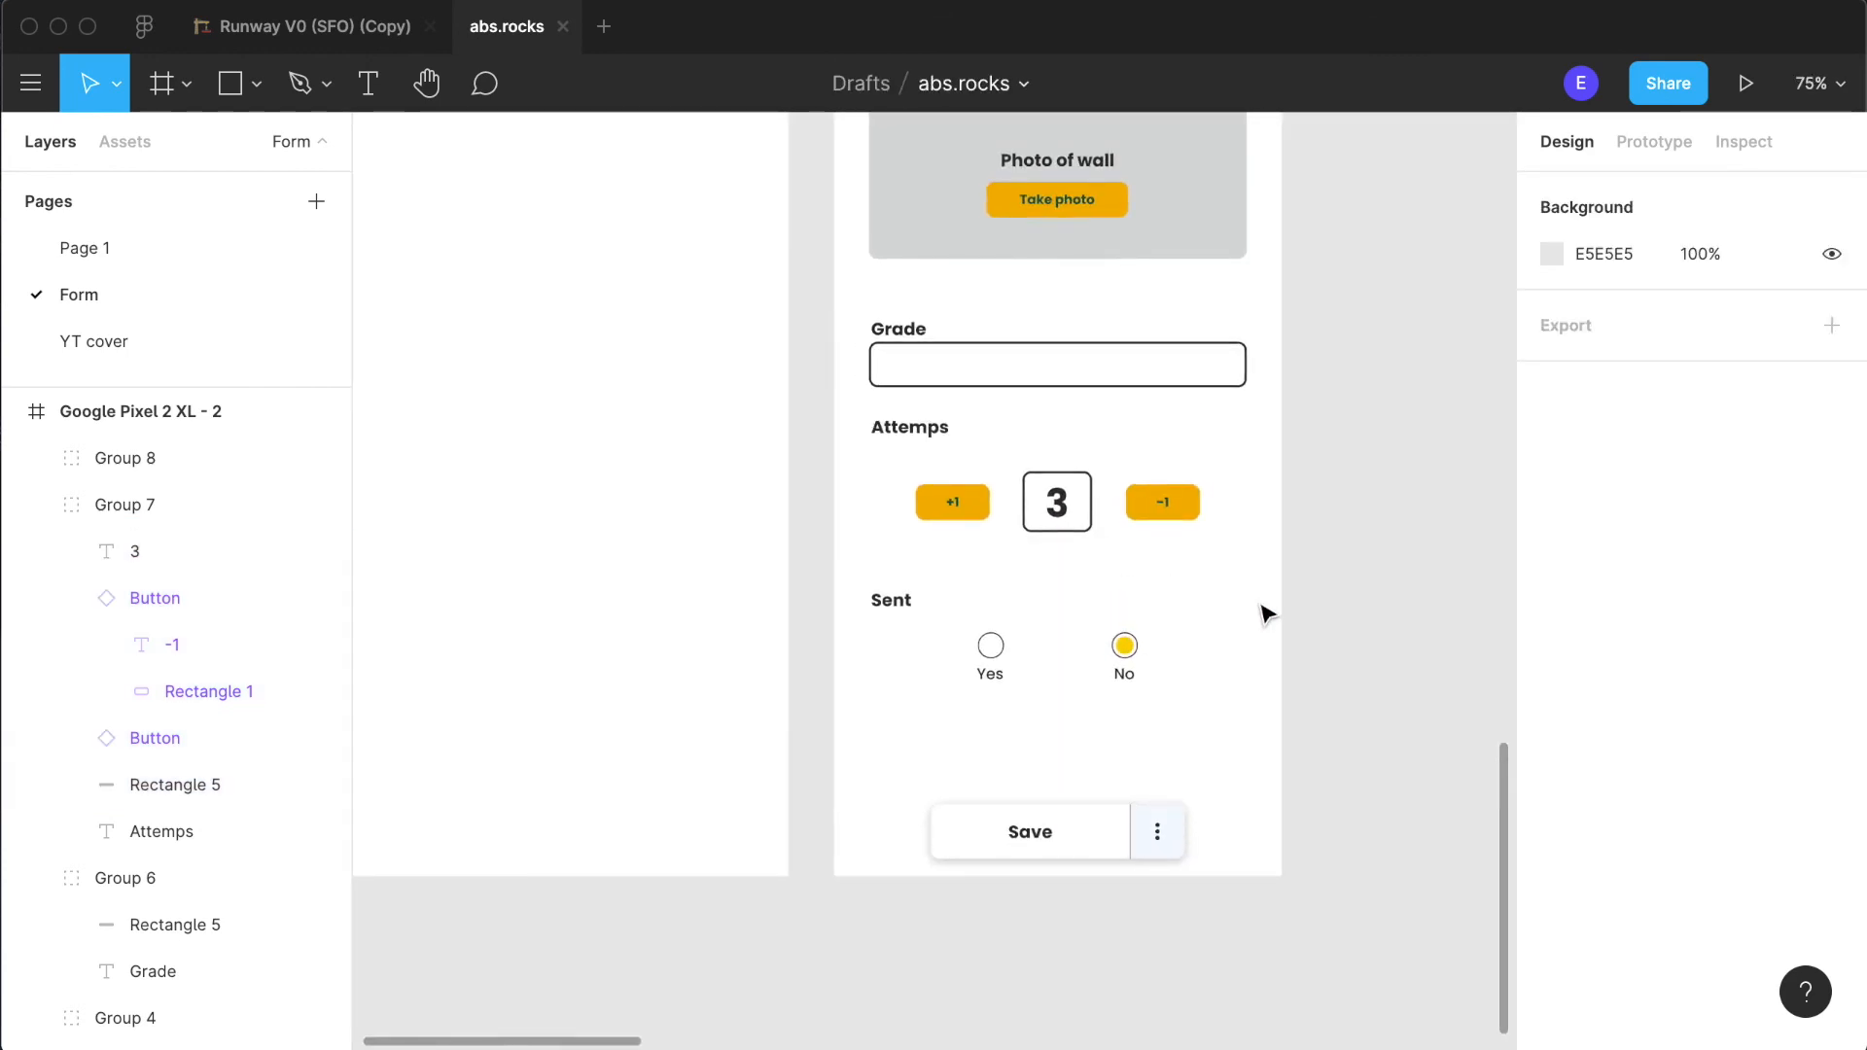
scroll(1262, 613, "up", 1)
scroll(1105, 603, "up", 2)
scroll(1105, 602, "down", 3)
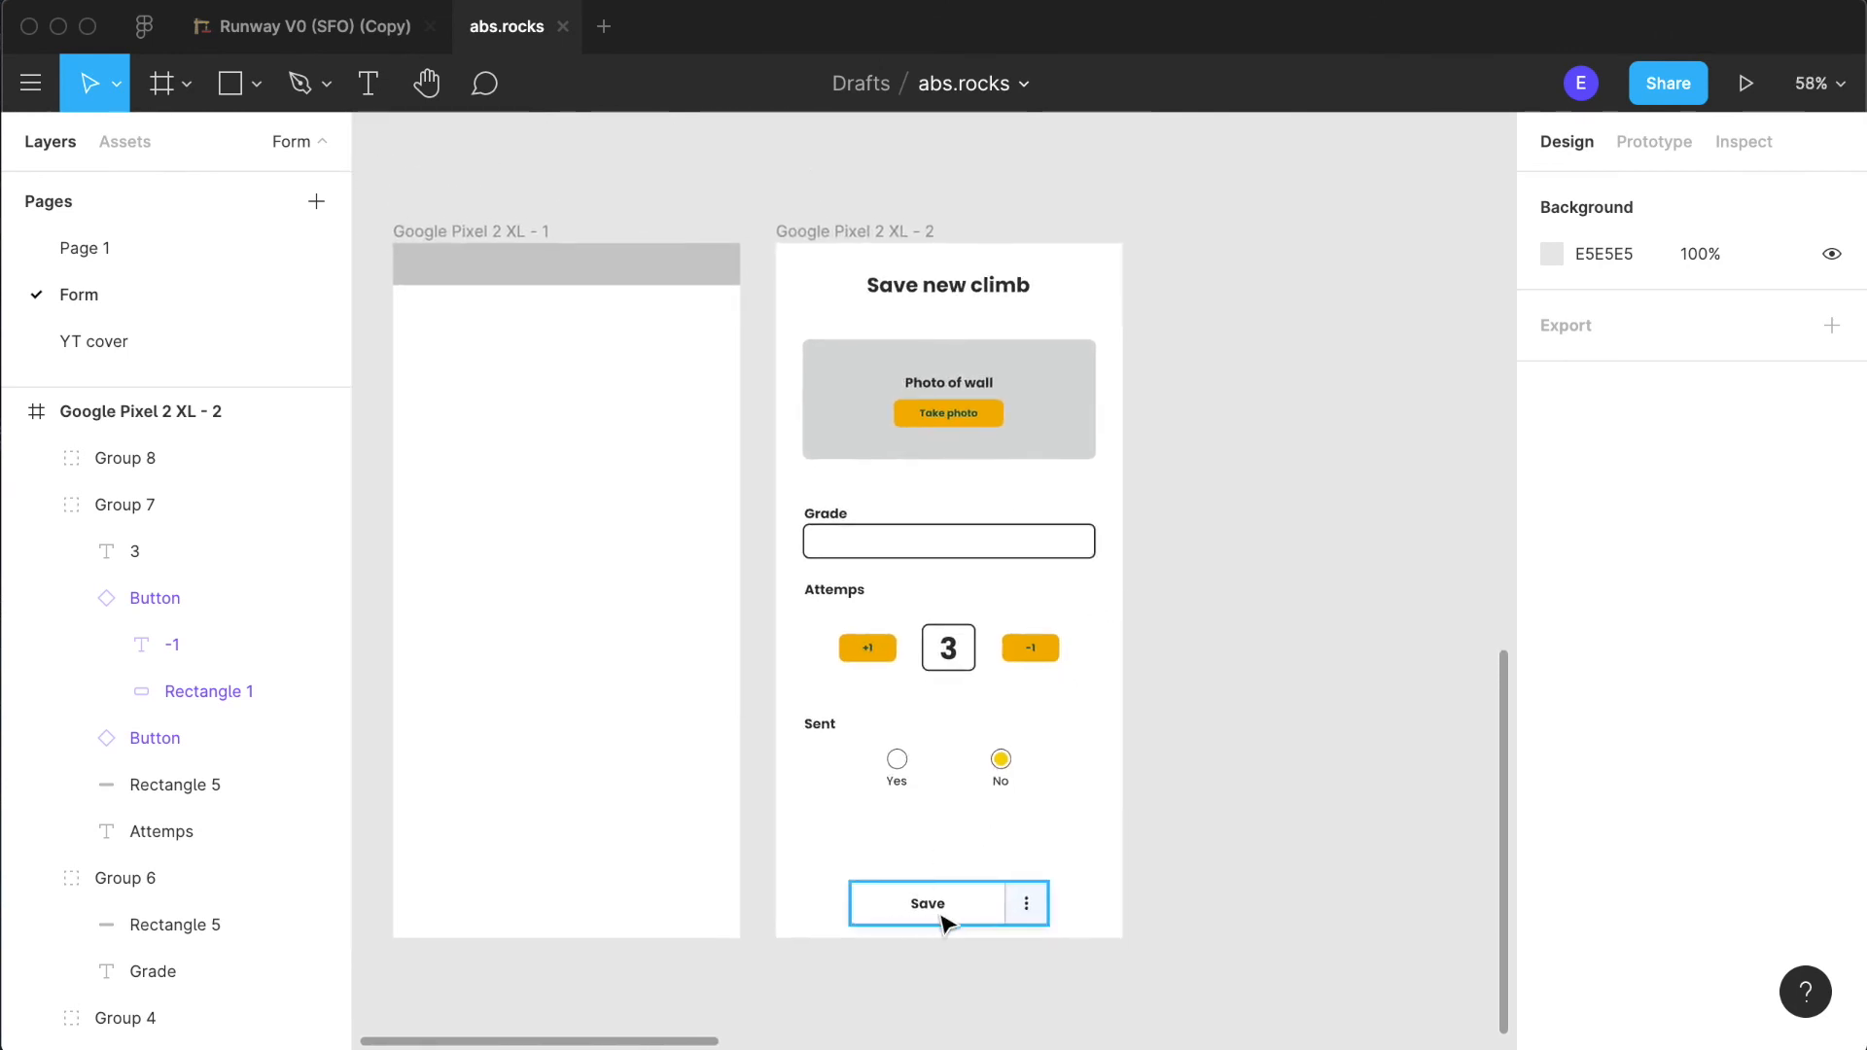
scroll(1151, 842, "up", 3)
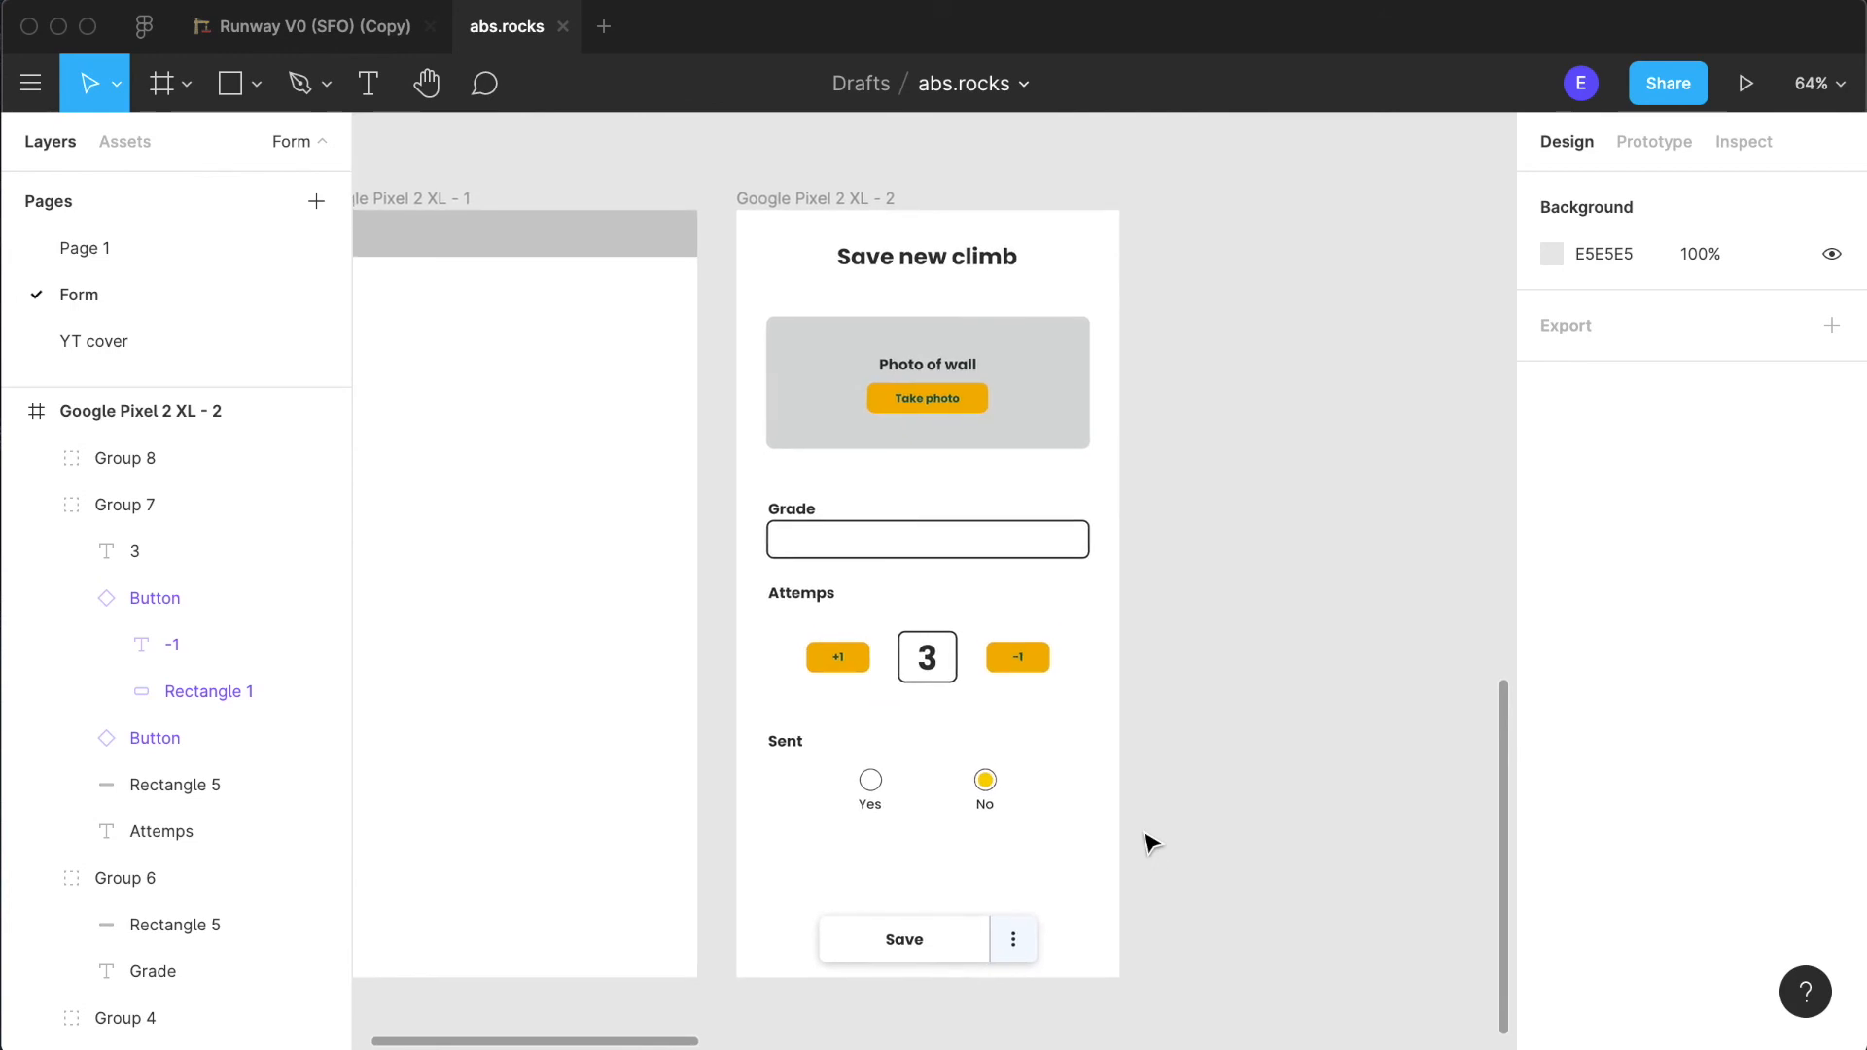
scroll(1186, 780, "down", 3)
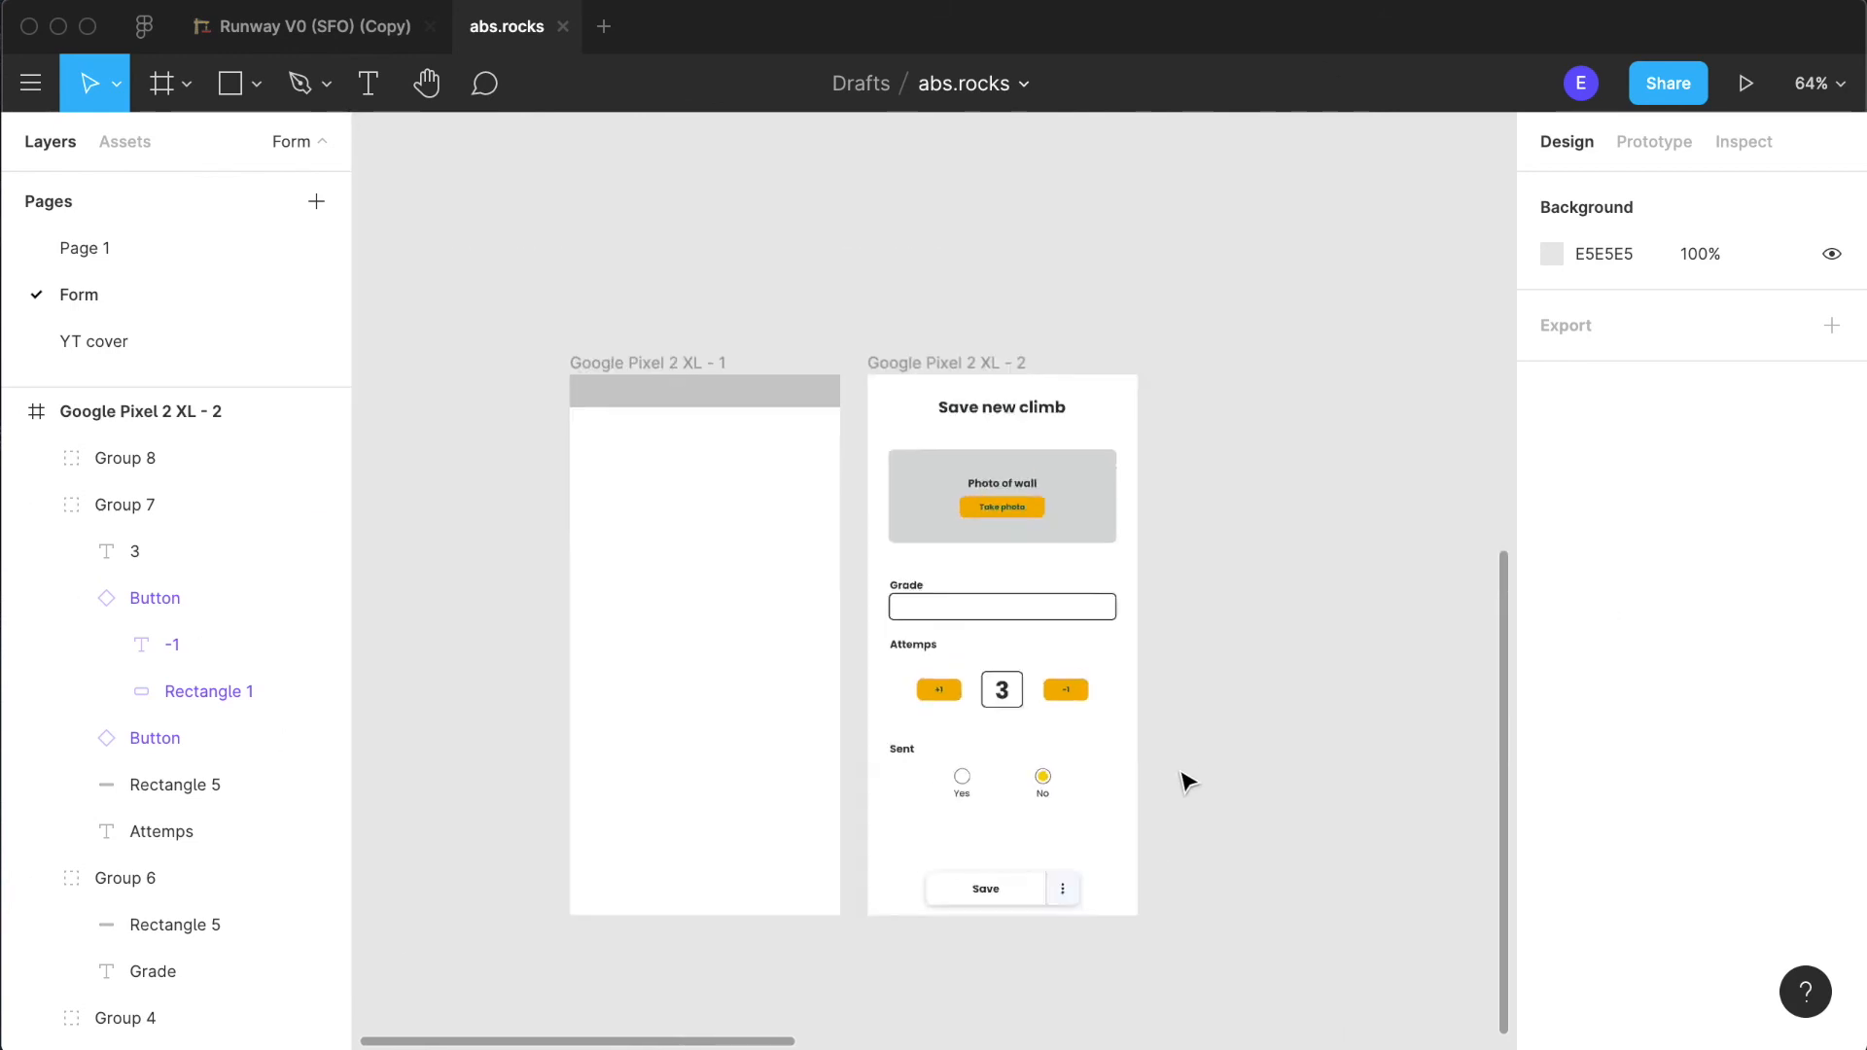
scroll(1187, 780, "up", 3)
scroll(1025, 759, "down", 1)
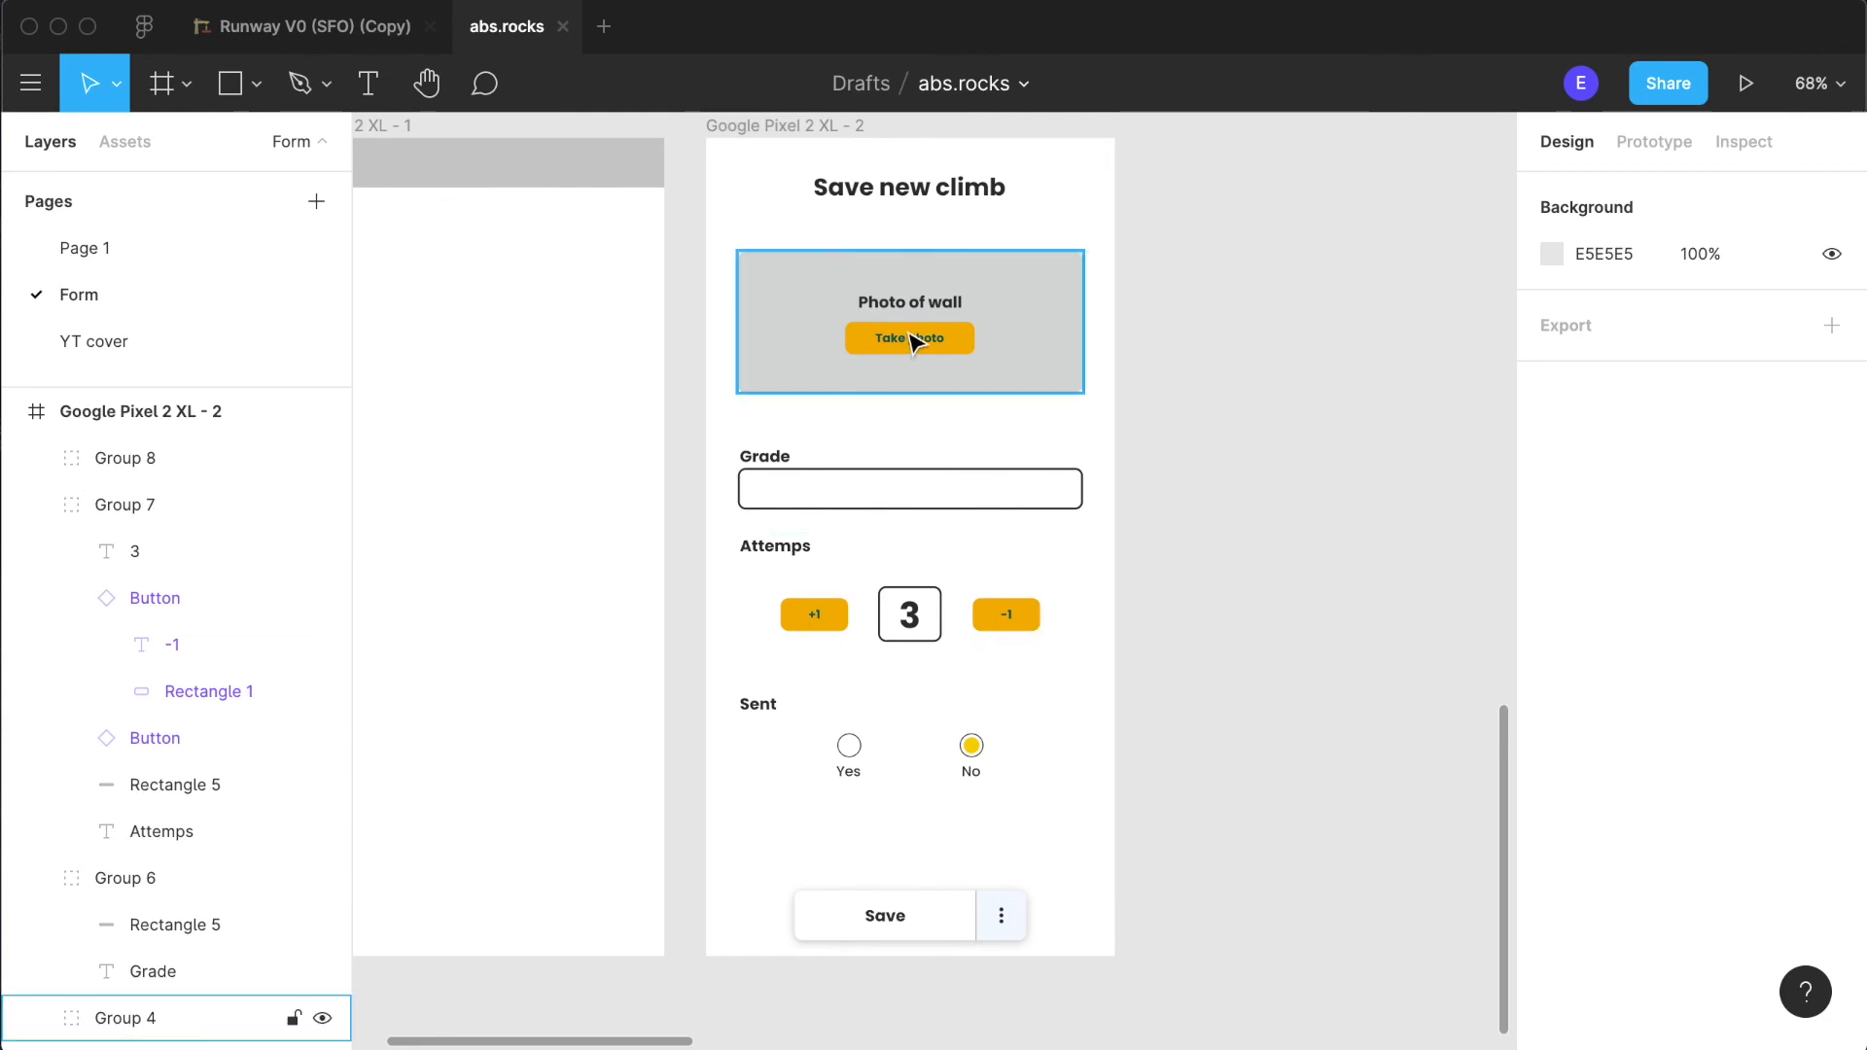
scroll(1242, 851, "down", 3)
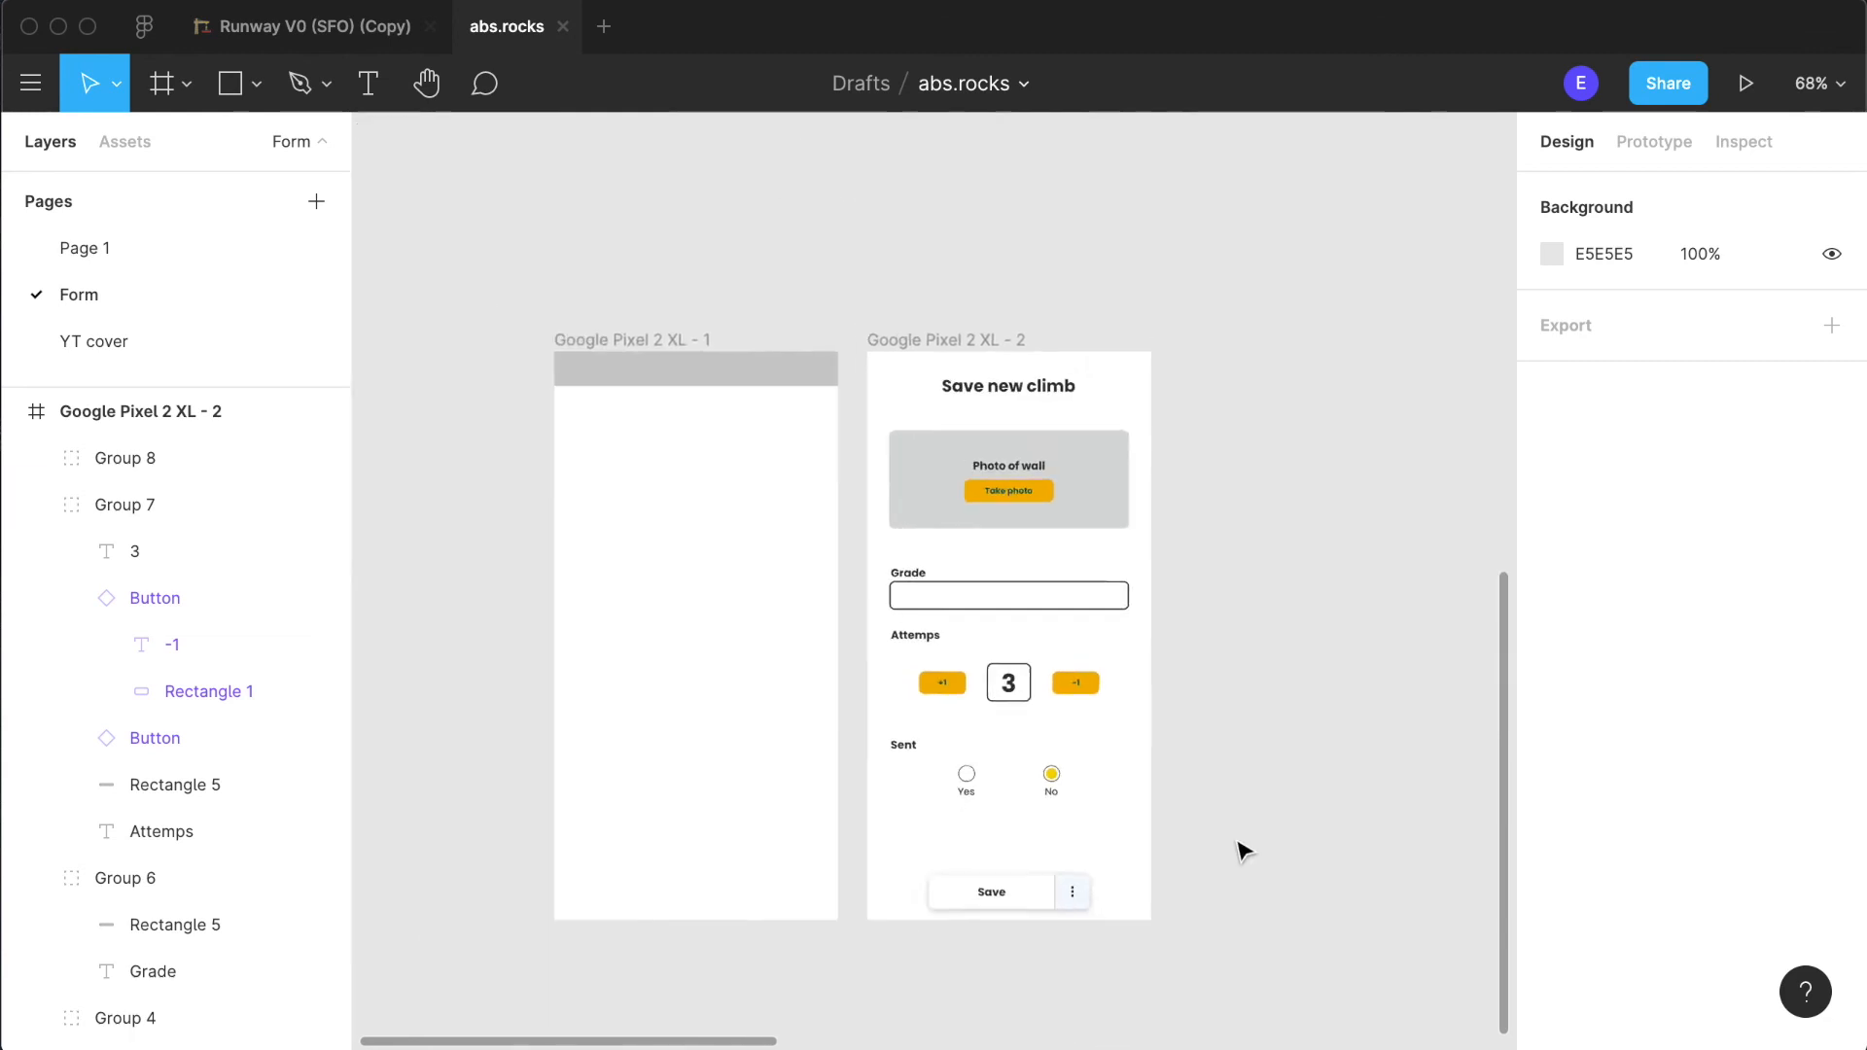